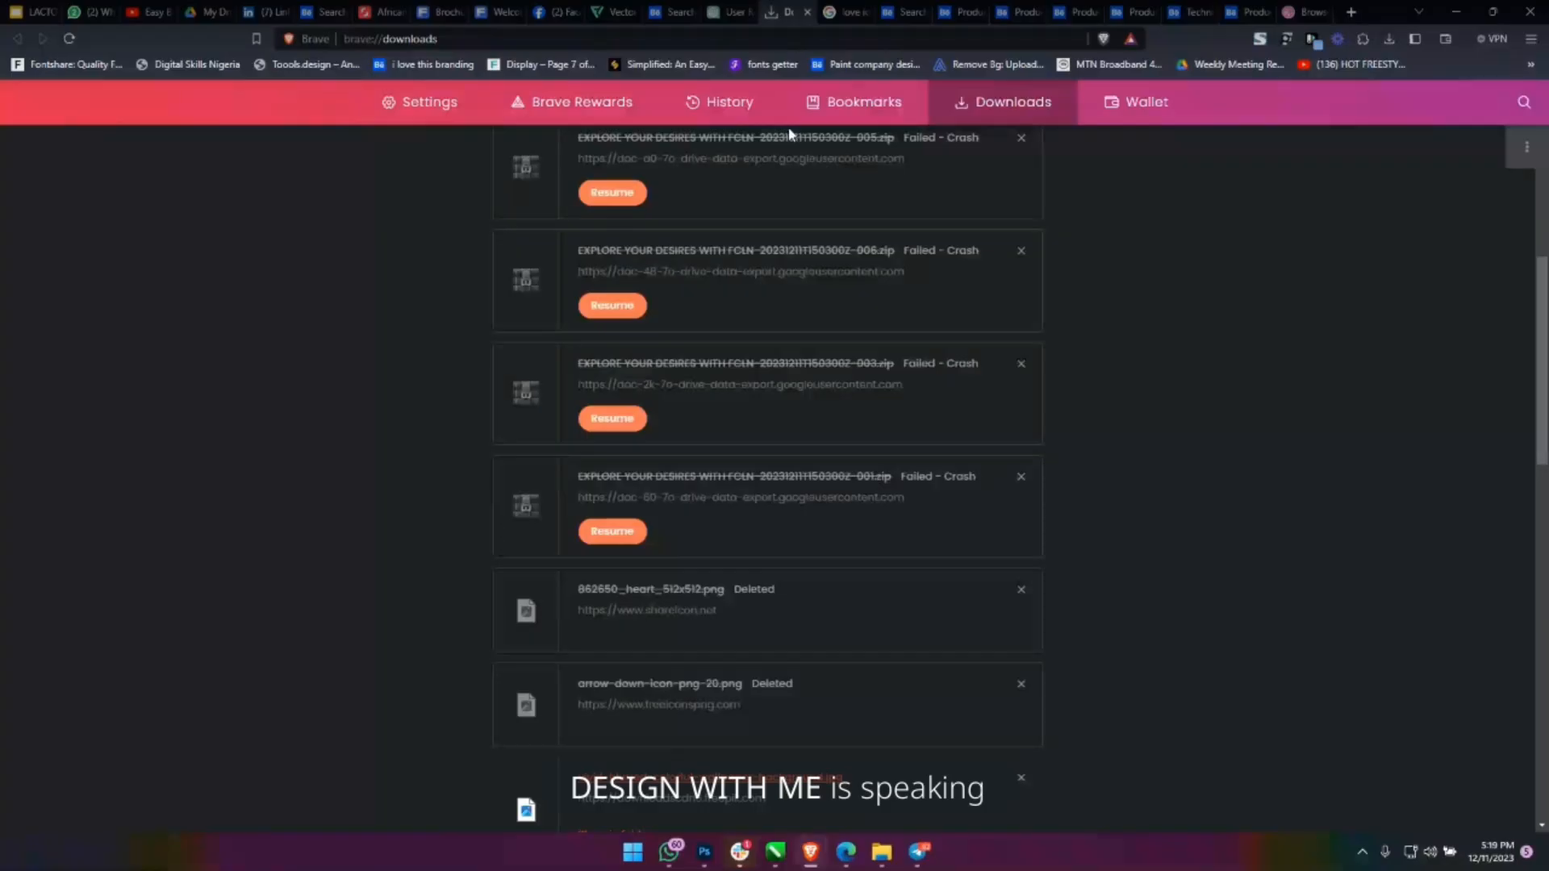
# Search Google Images for "CONSTRUCTION LOGO".
pyautogui.click(647, 36)
pyautogui.write('go')
pyautogui.press('Return')
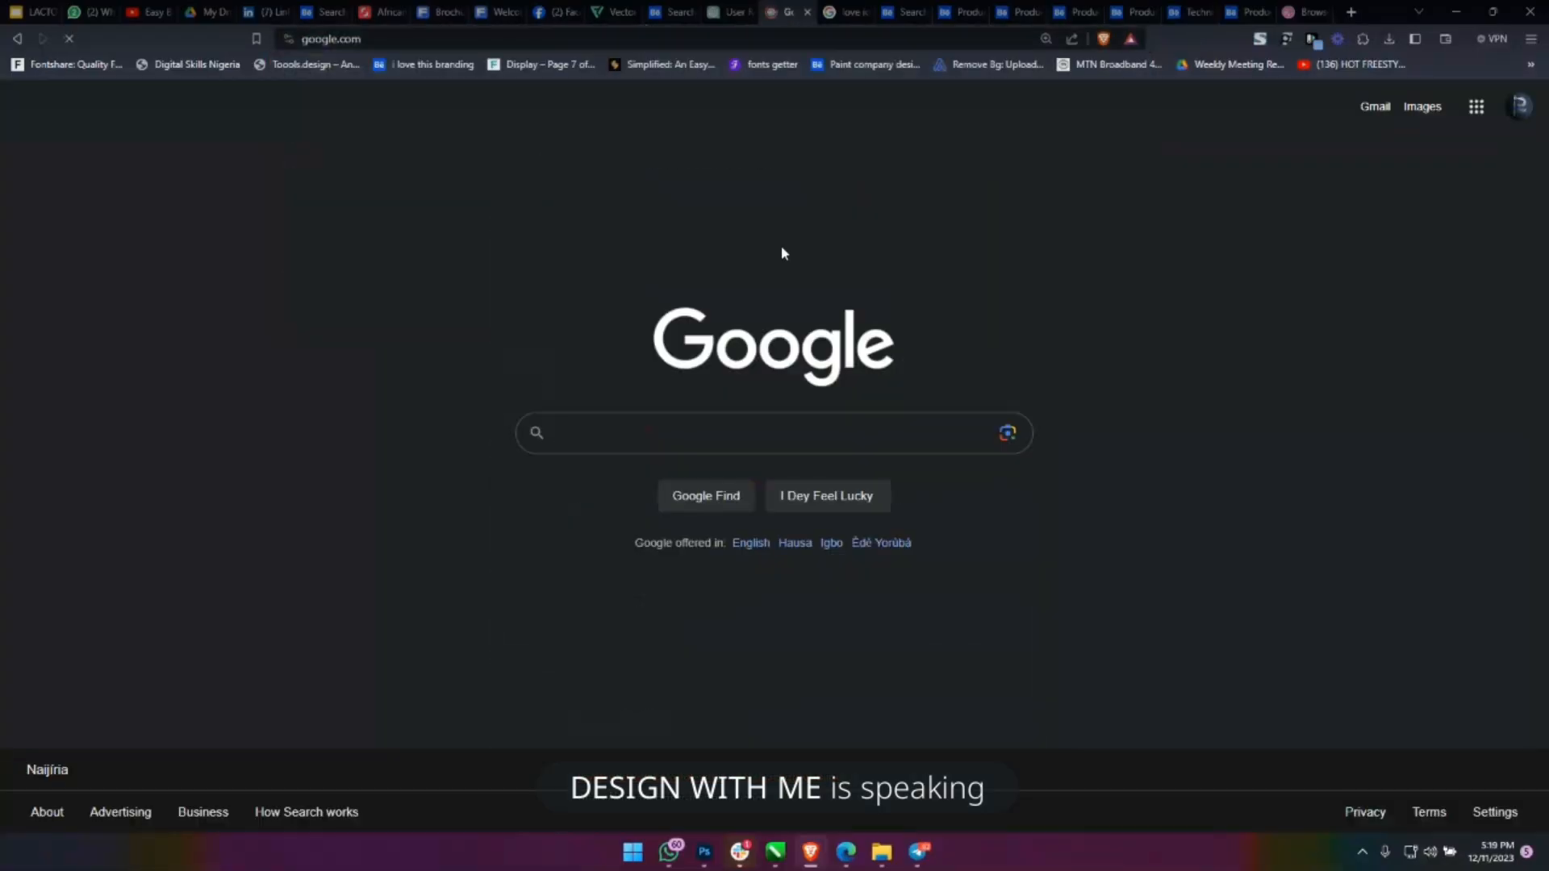
pyautogui.write('CONS')
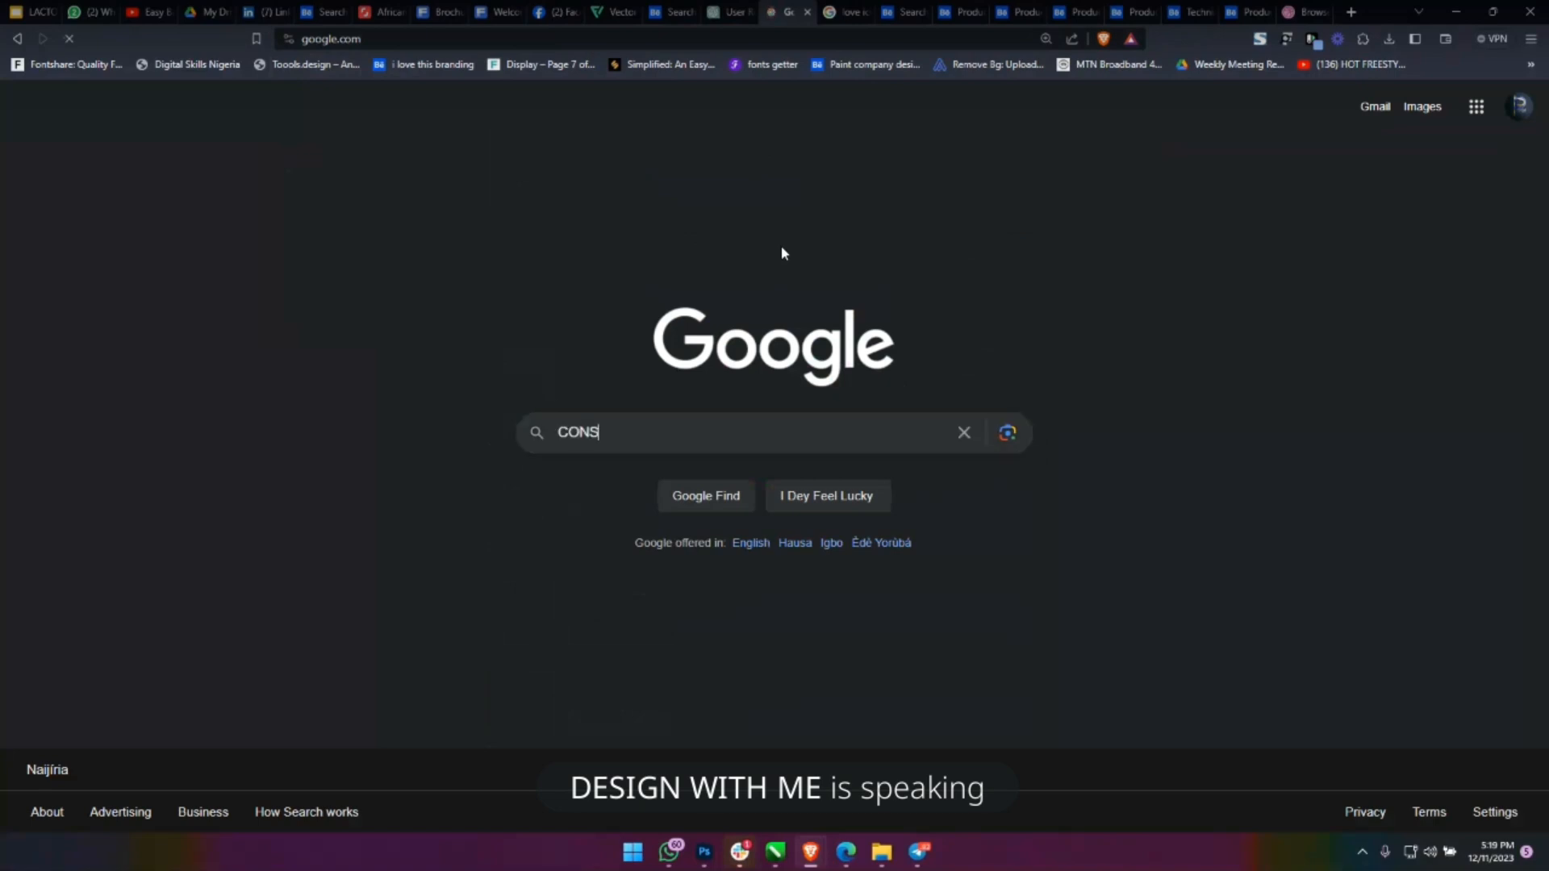
pyautogui.write('TRUCTION L')
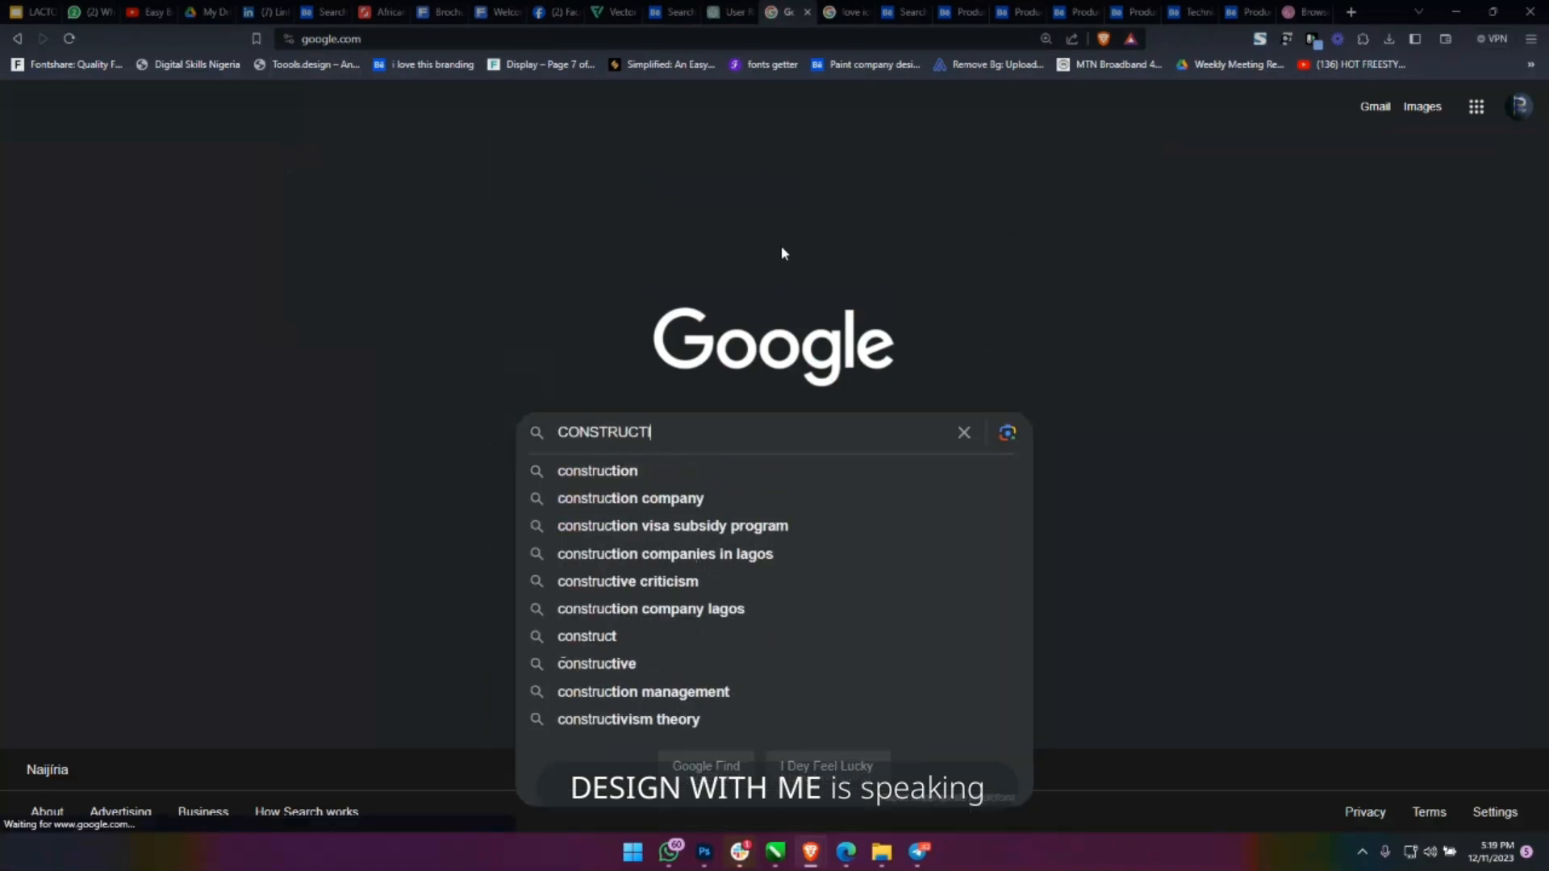
pyautogui.write('OGO')
pyautogui.press('Return')
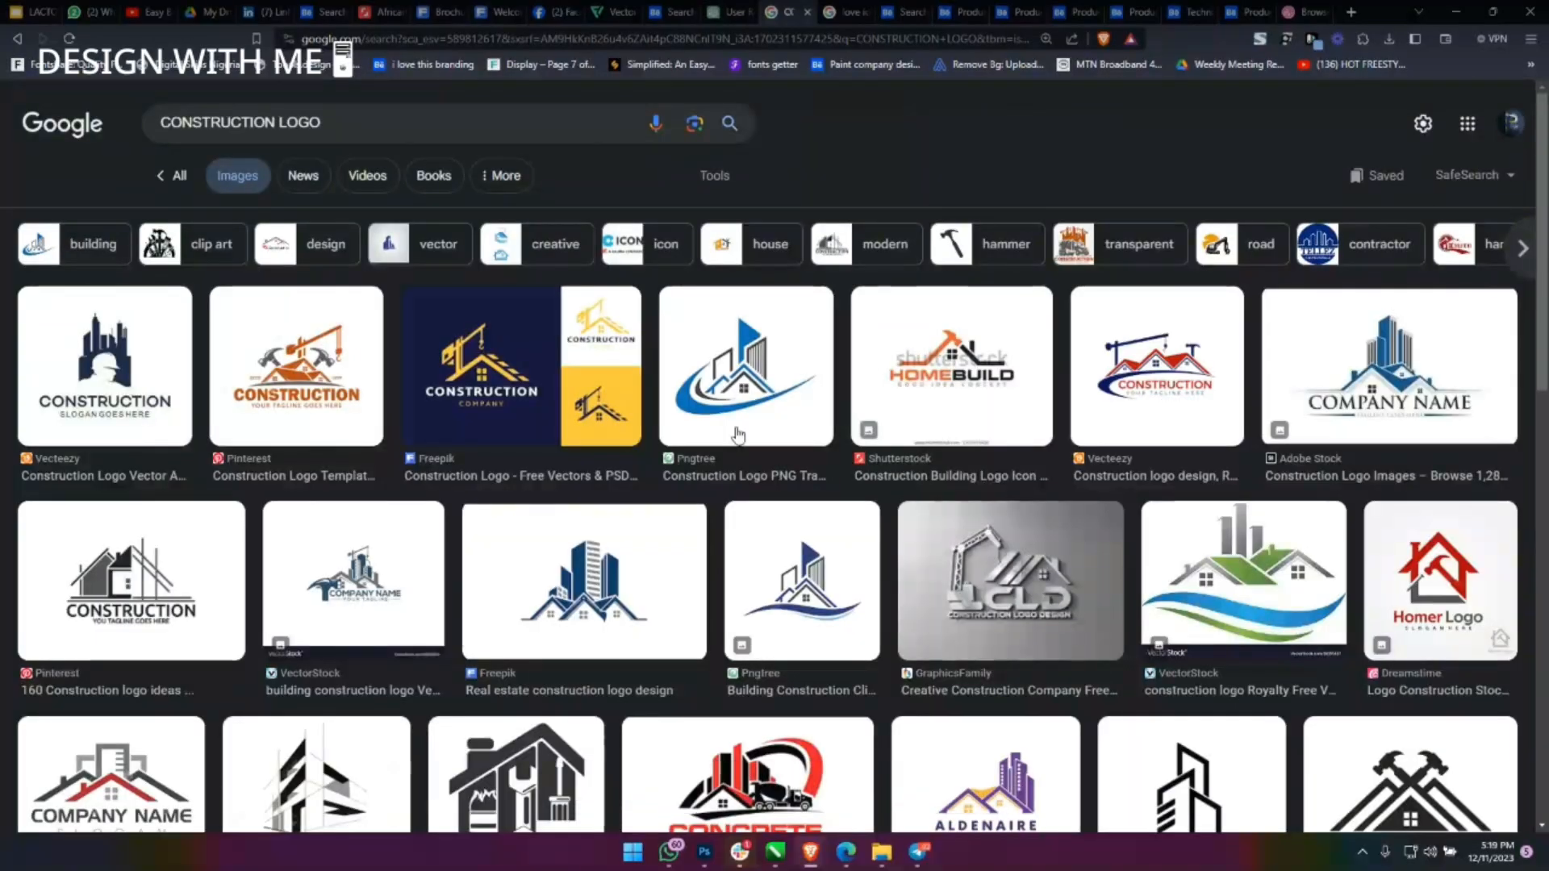
# Browse the construction logo image results for design ideas.
pyautogui.scroll(-5, 737, 436)
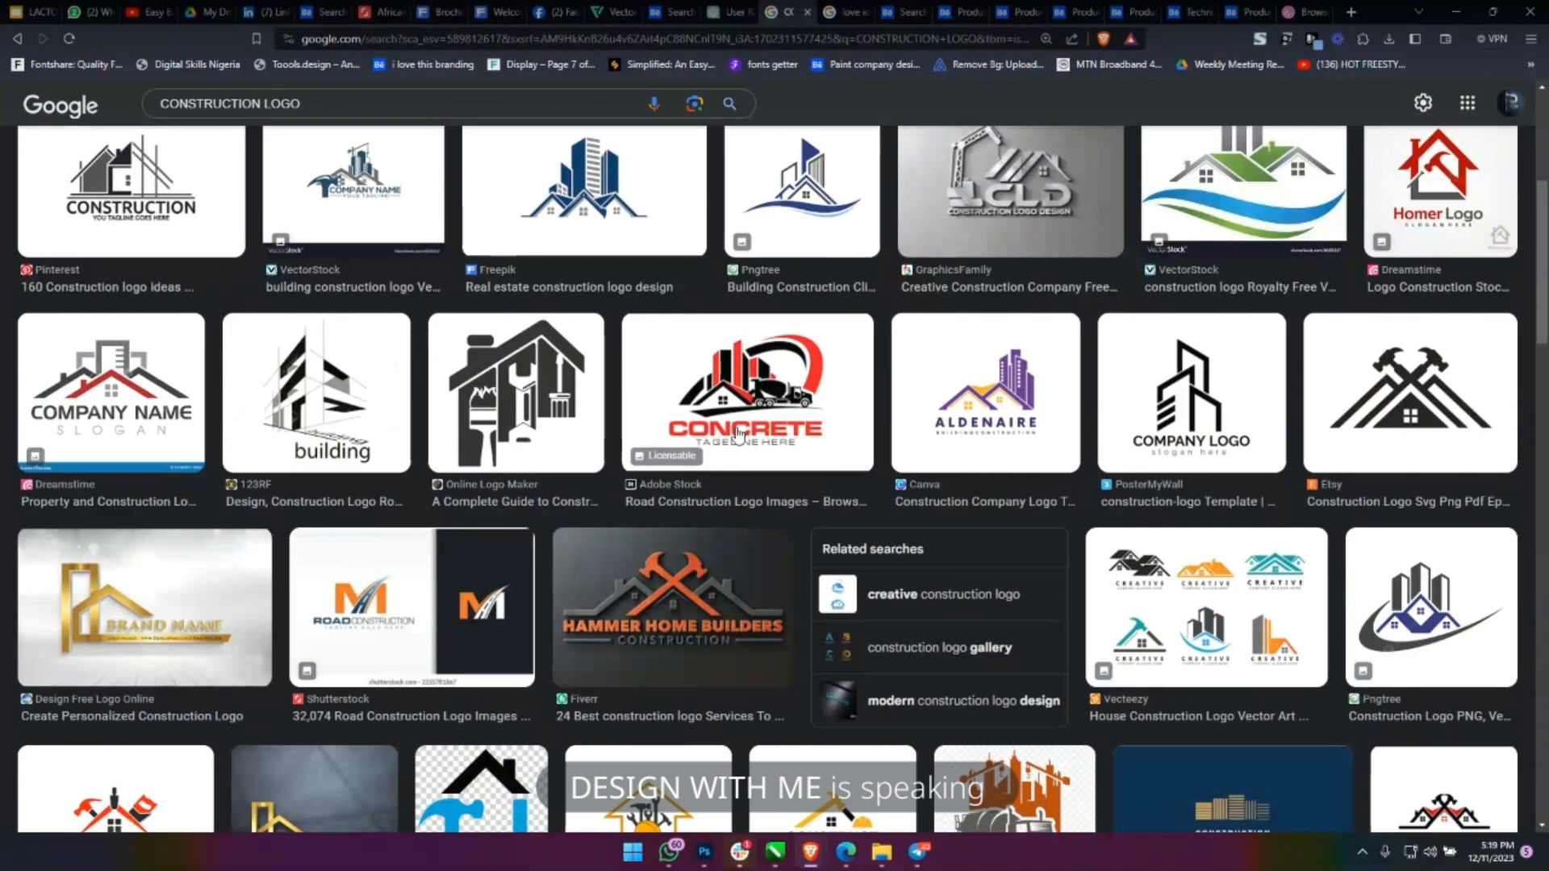
pyautogui.scroll(-5, 737, 434)
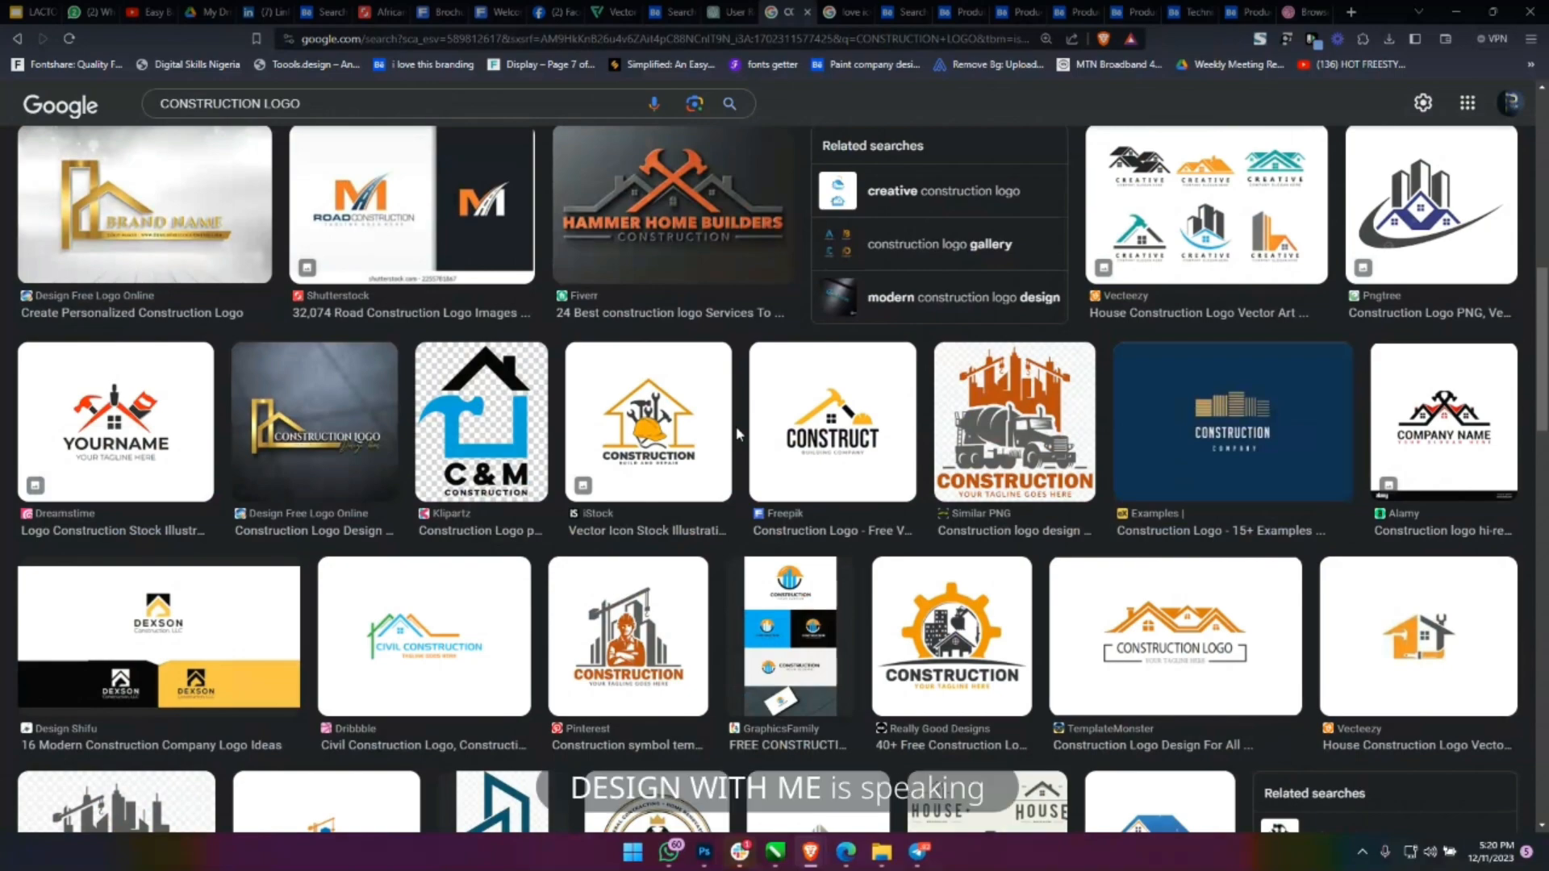
pyautogui.scroll(-5, 737, 431)
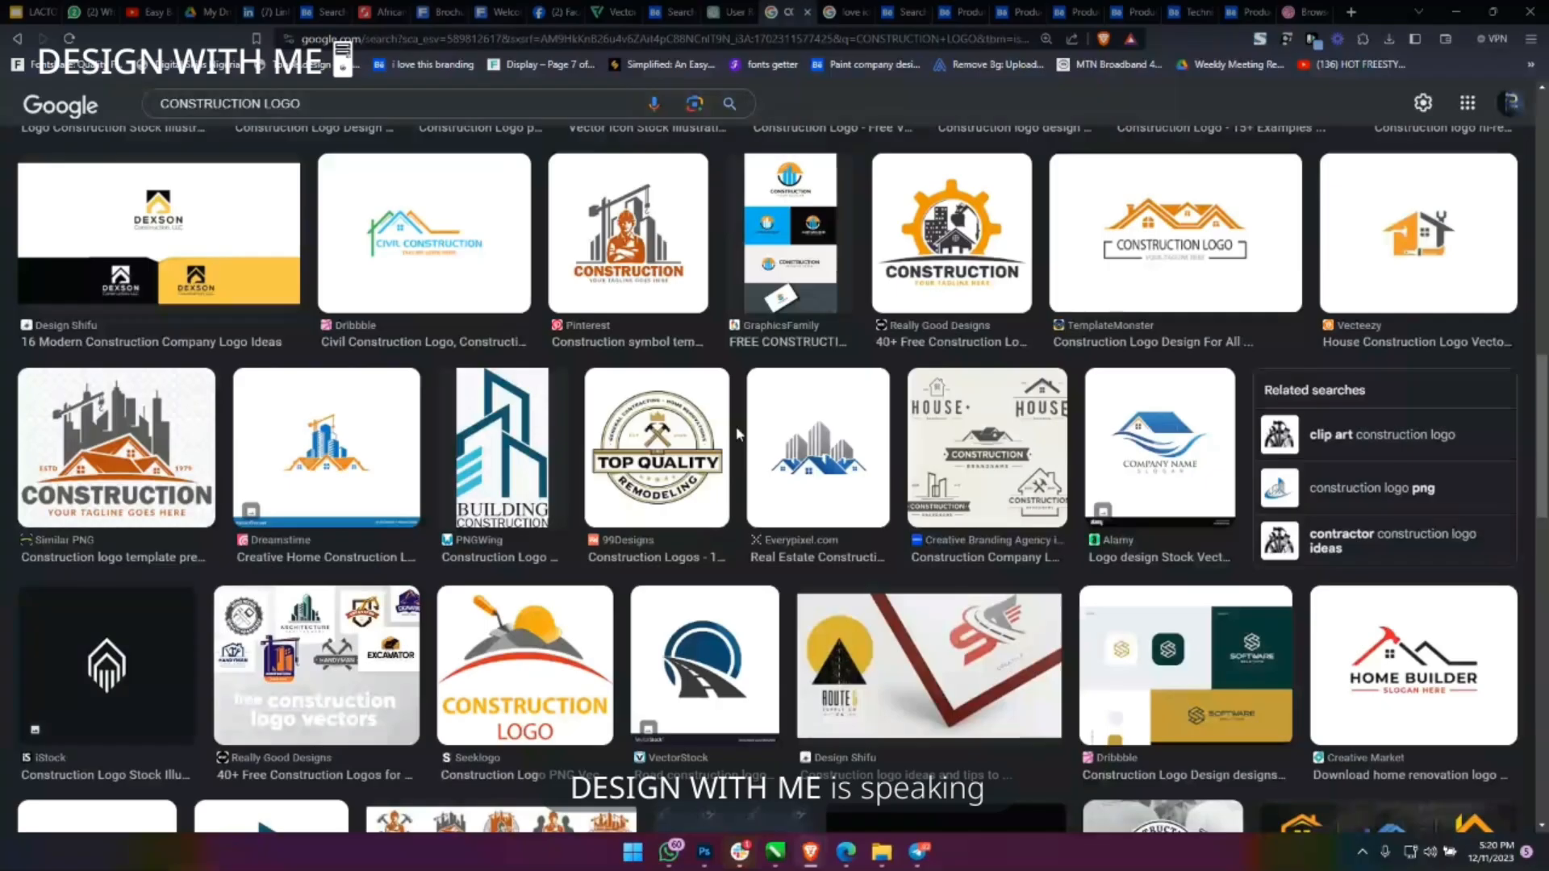
pyautogui.scroll(-10, 737, 434)
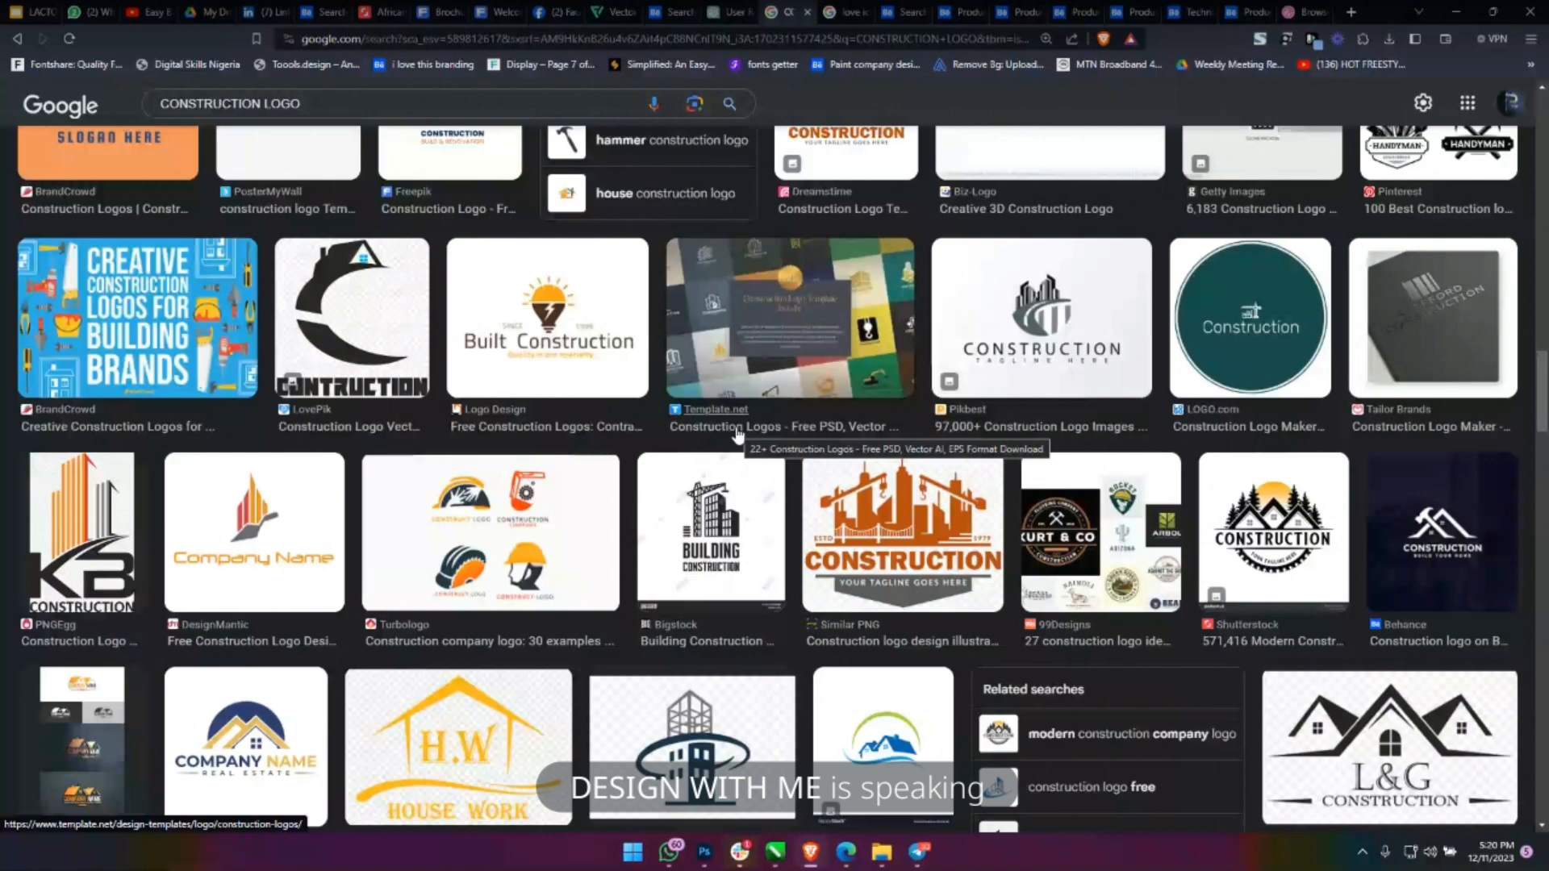
pyautogui.scroll(1, 869, 454)
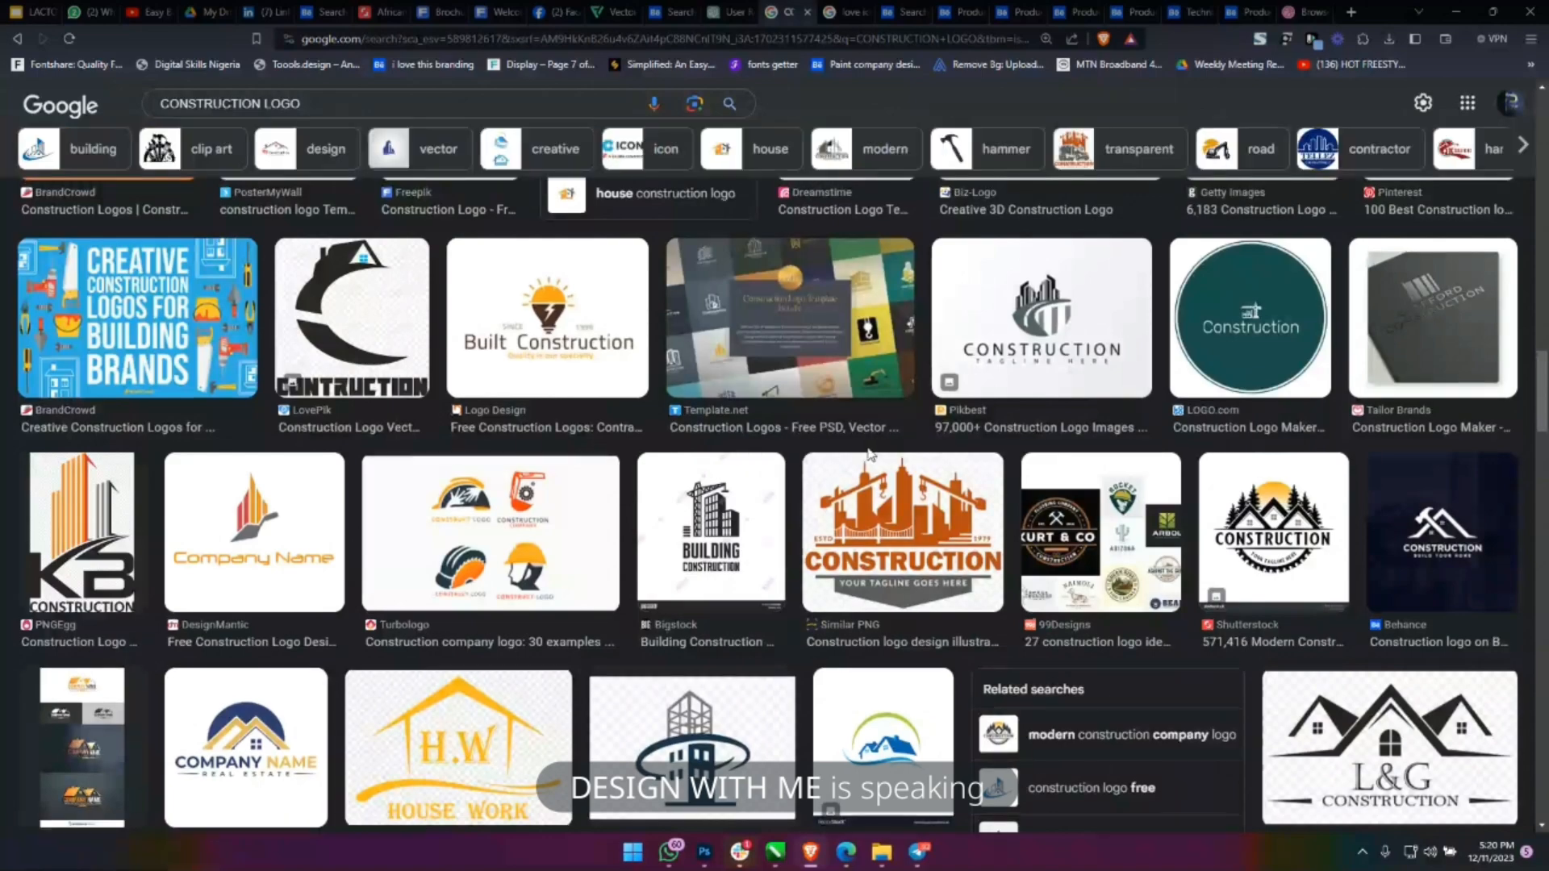
pyautogui.scroll(-5, 811, 446)
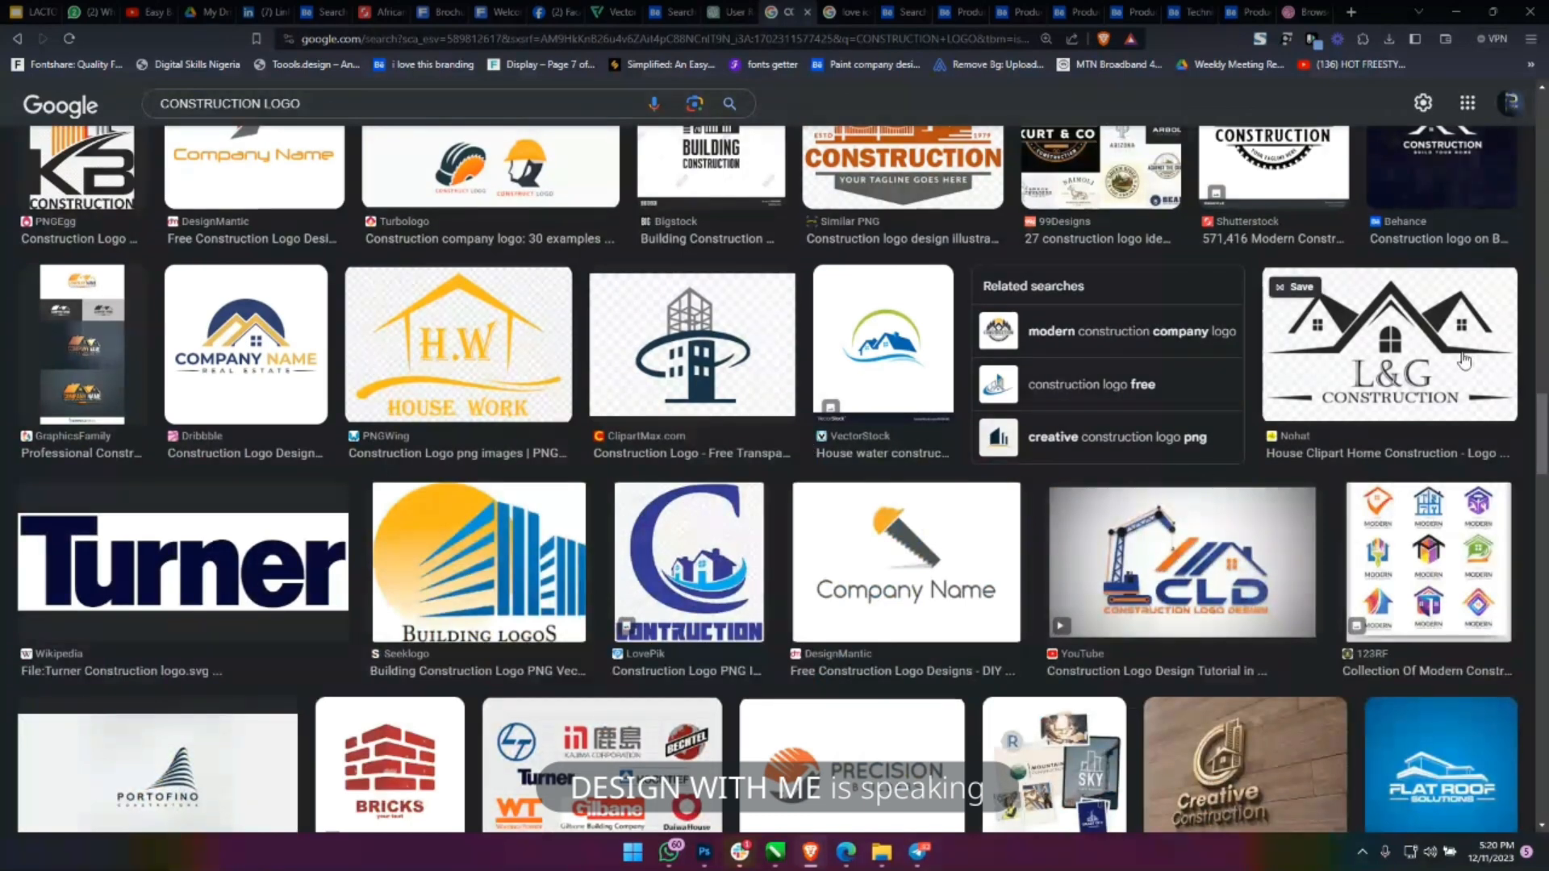
# Compare the AEC and ATUTEK draft in CorelDRAW with the construction logo results in Brave.
pyautogui.hotkey('alt', 'Tab')
pyautogui.hotkey('alt', 'Tab')
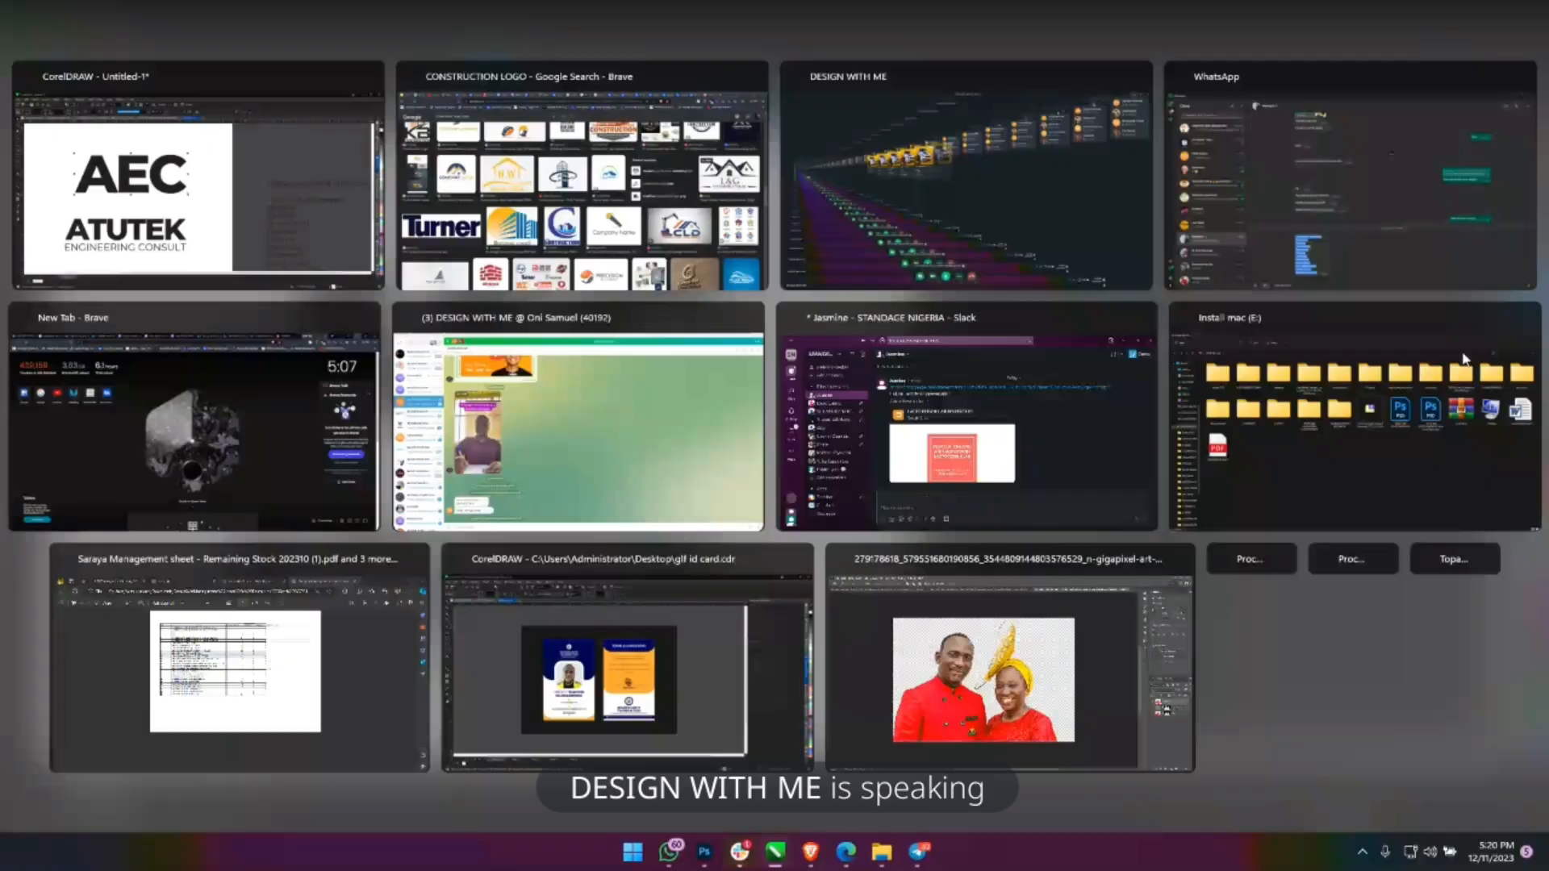
pyautogui.hotkey('alt', 'Tab')
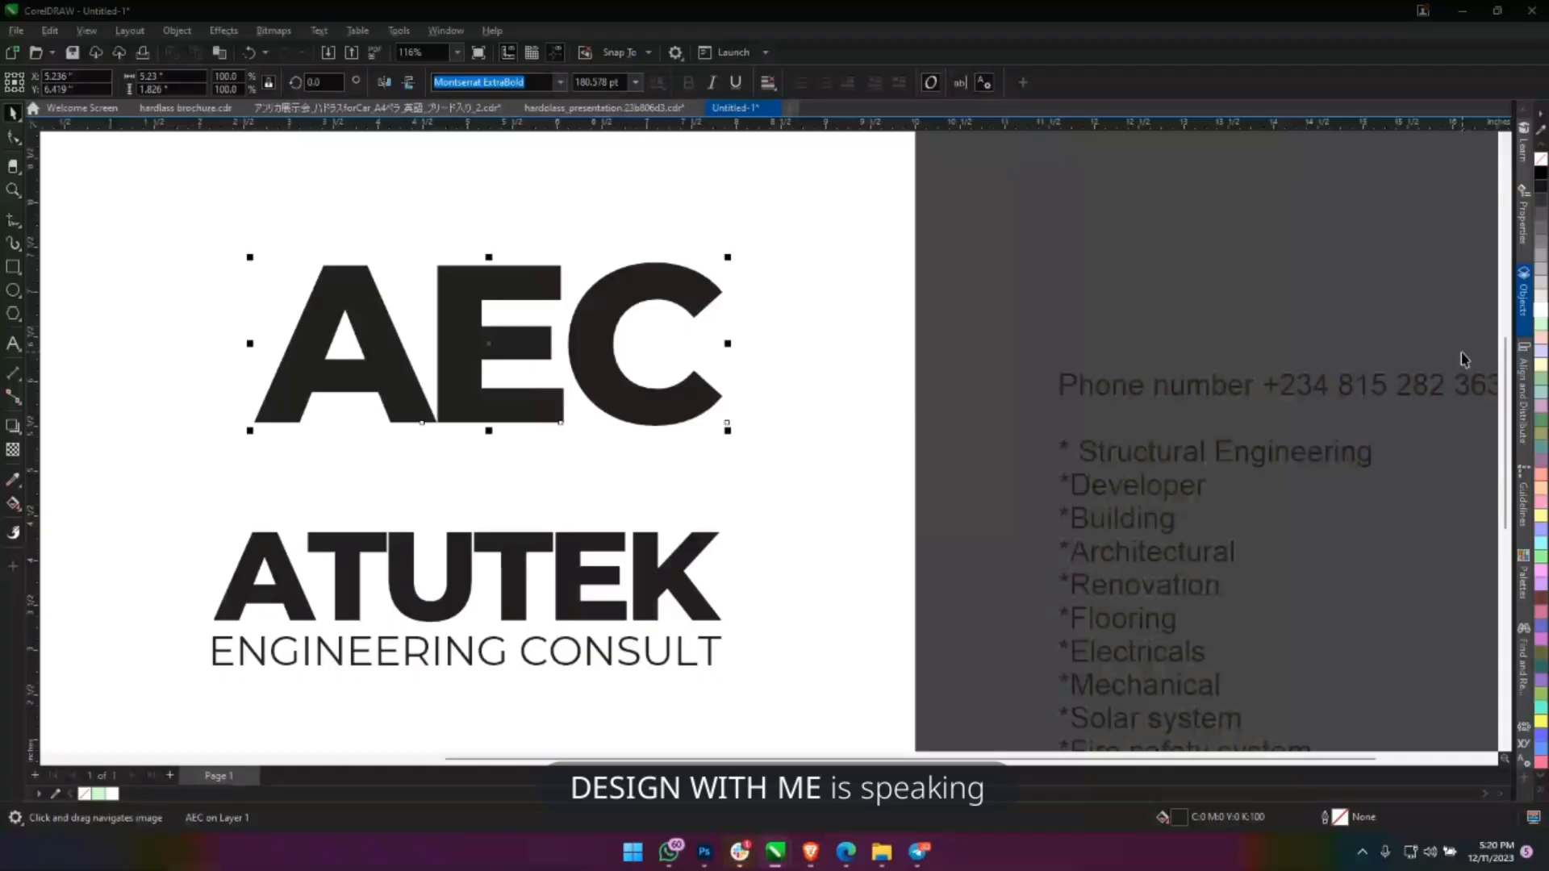
pyautogui.hotkey('alt', 'Tab')
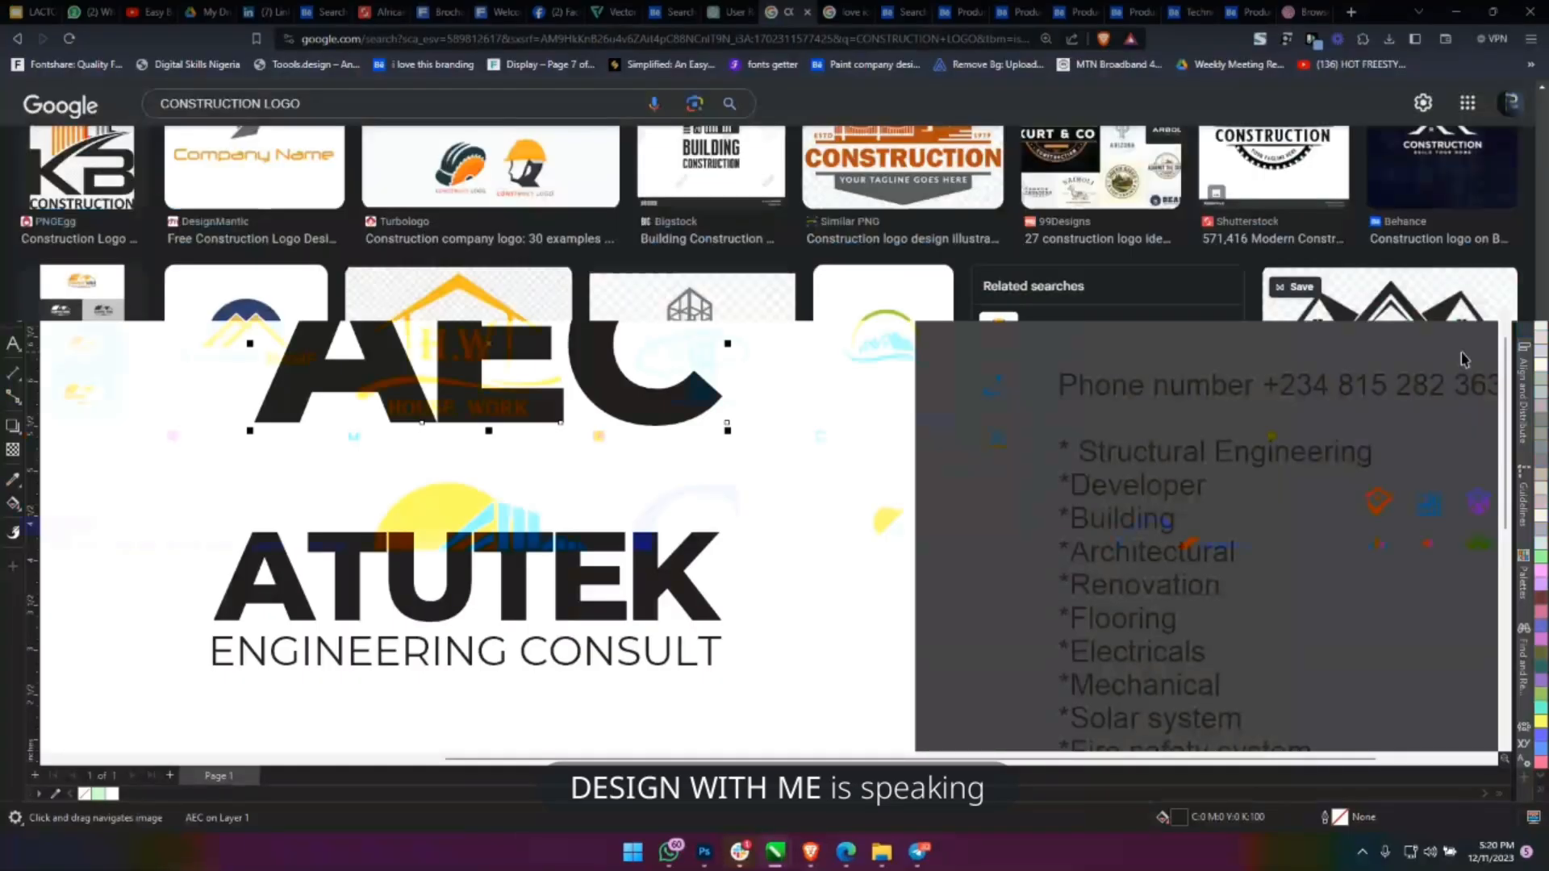
pyautogui.scroll(10, 1062, 473)
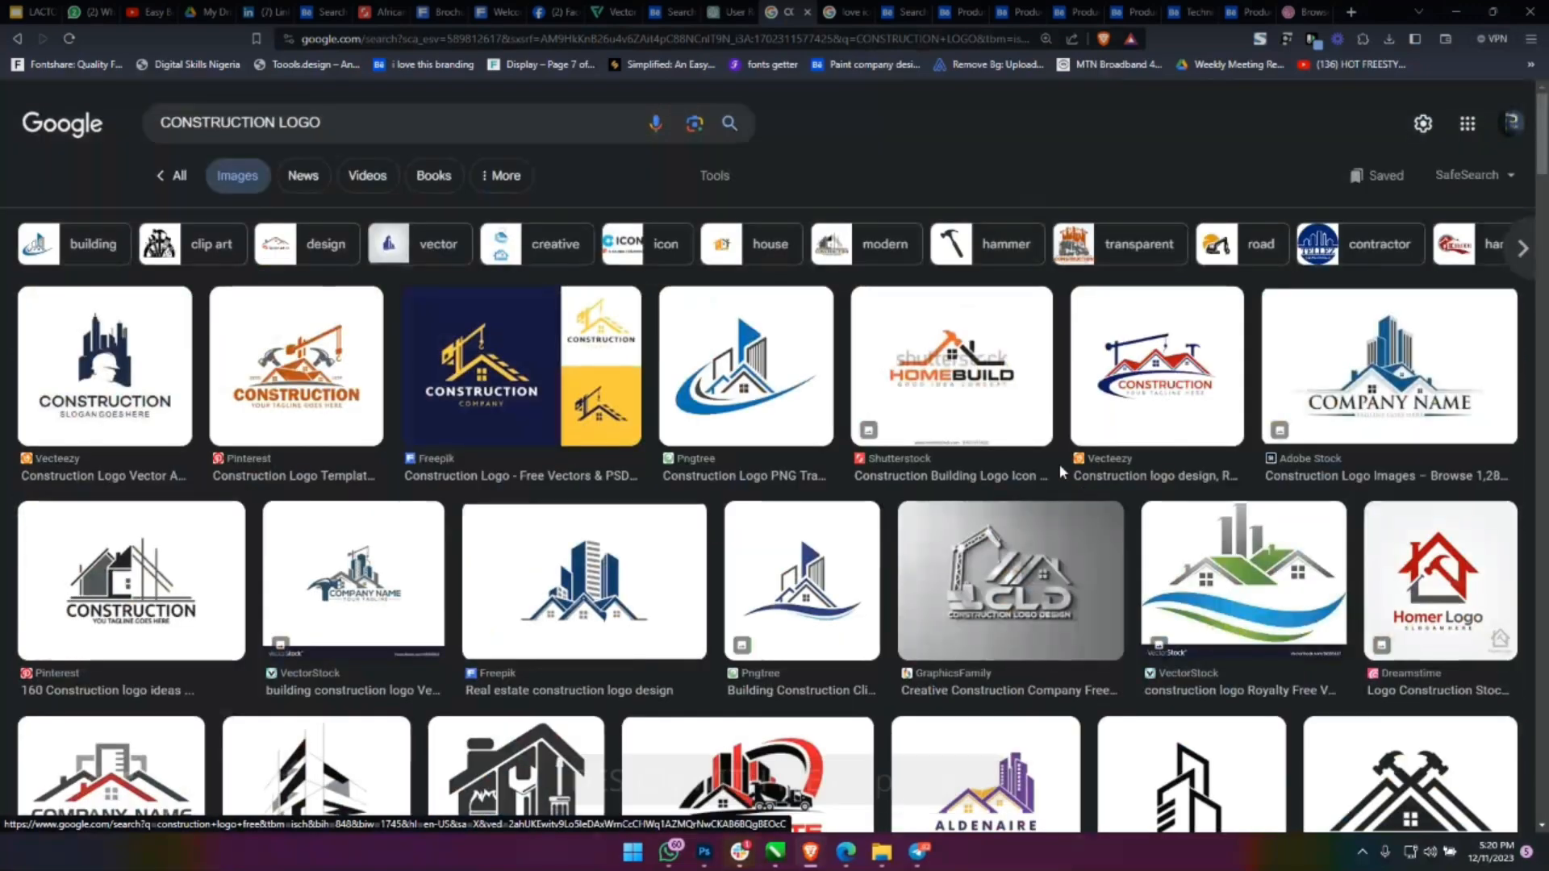
pyautogui.hotkey('alt', 'Tab')
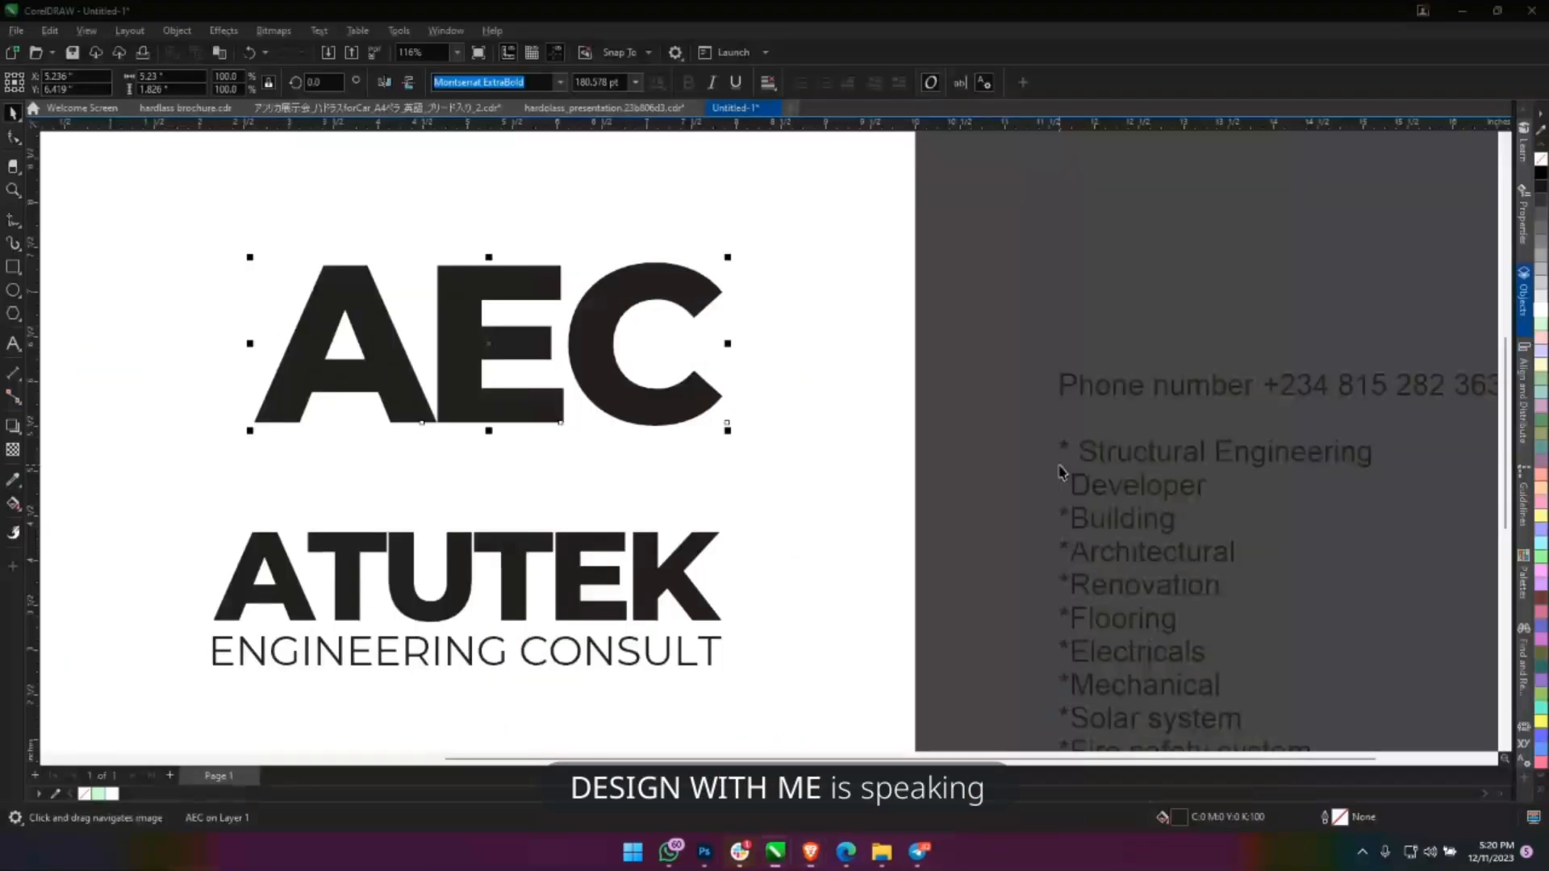
pyautogui.hotkey('alt', 'Tab')
# Look further down the image results and preview the L&G Construction house logo.
pyautogui.scroll(-5, 1060, 472)
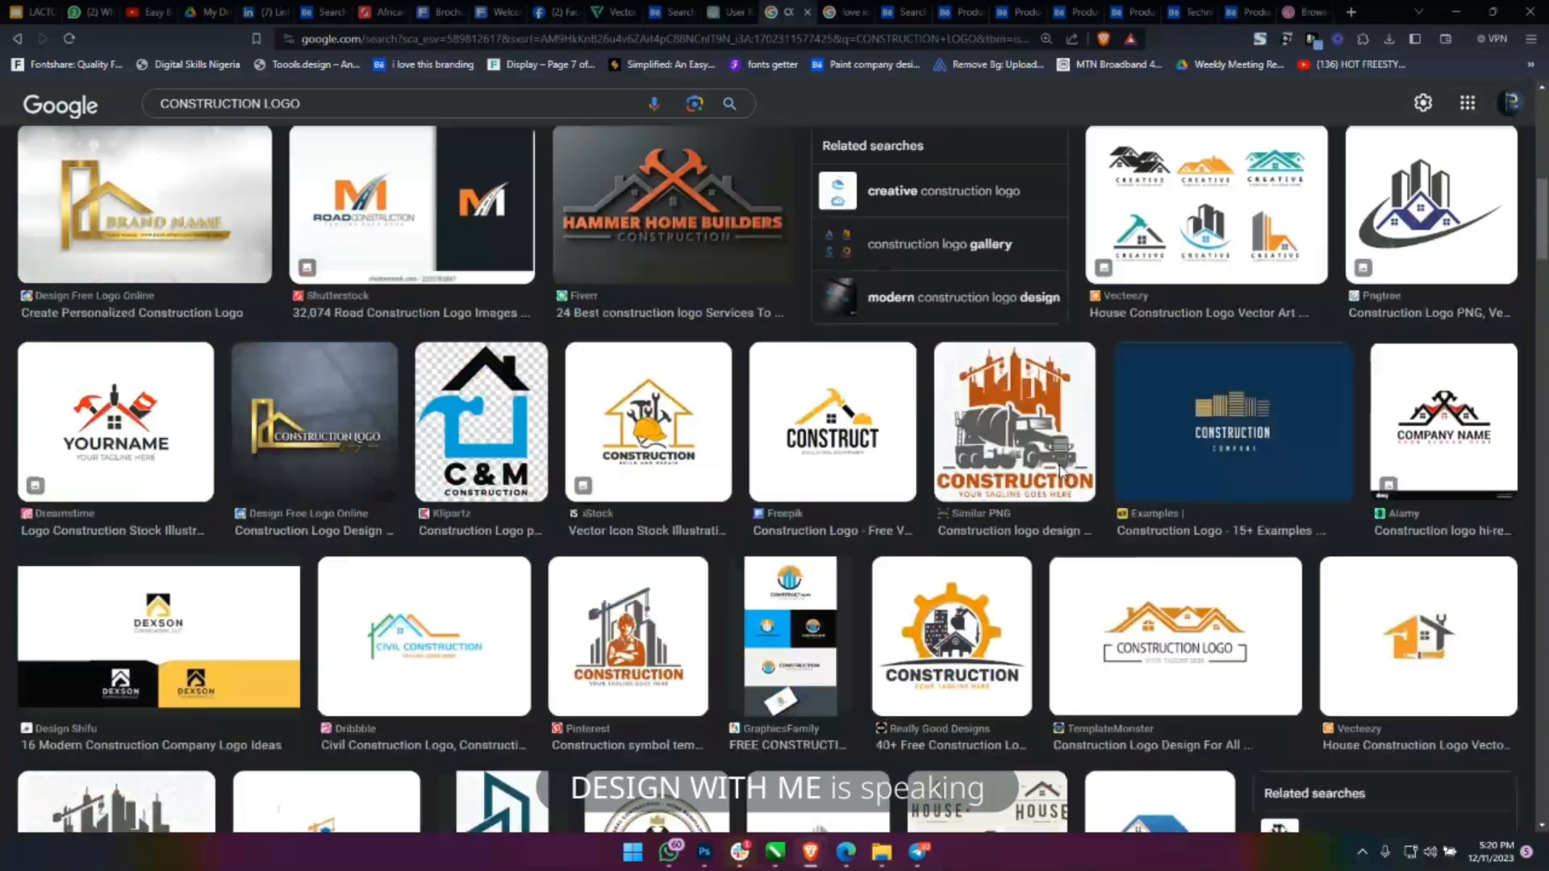
pyautogui.scroll(-10, 1062, 474)
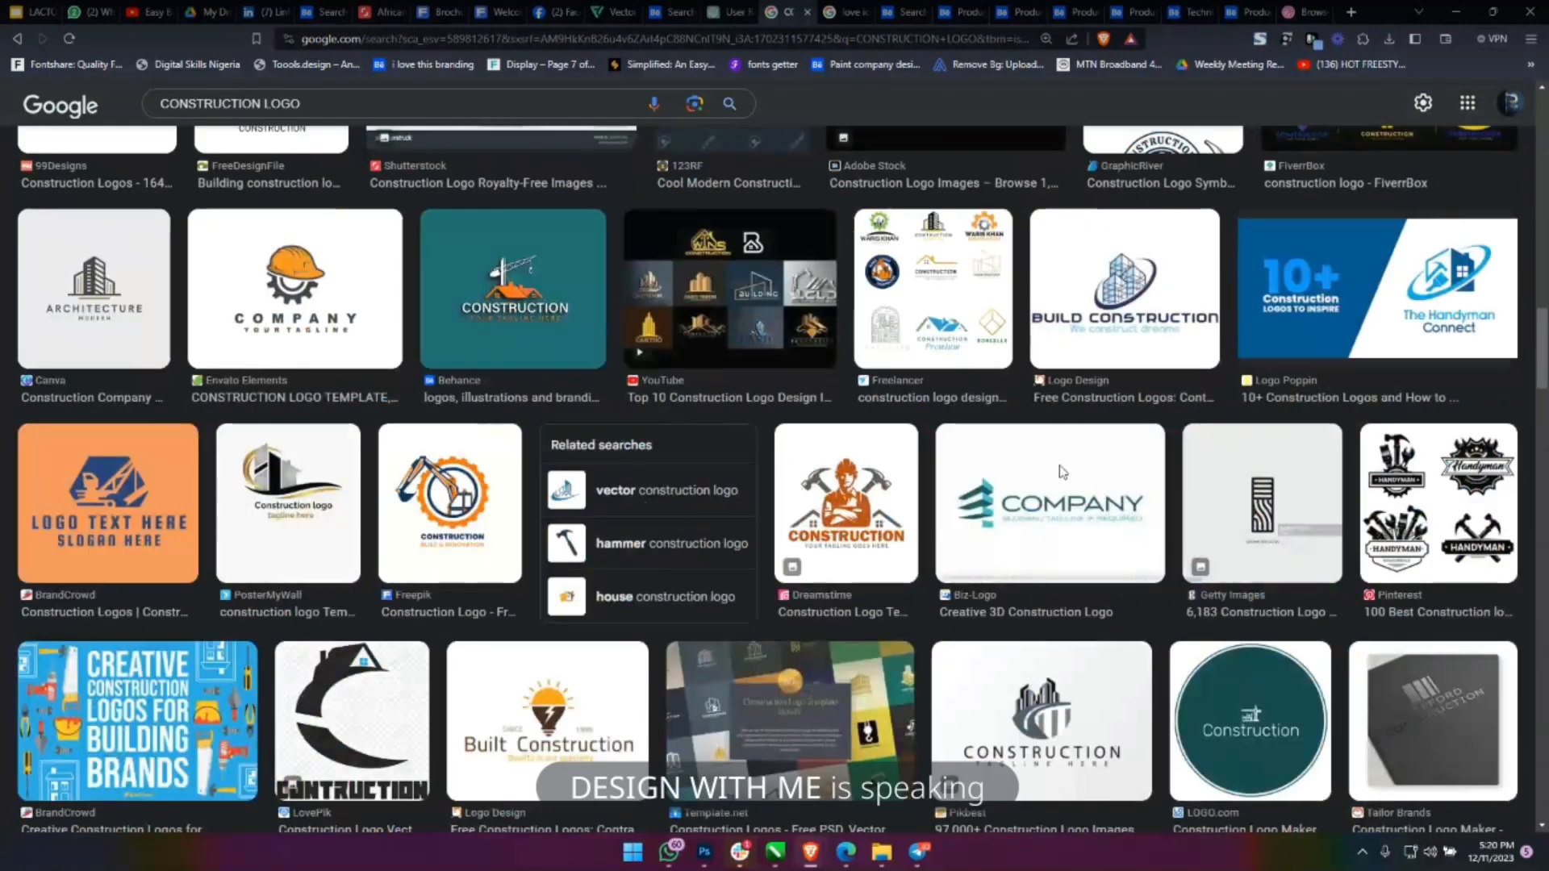
pyautogui.scroll(-5, 1062, 472)
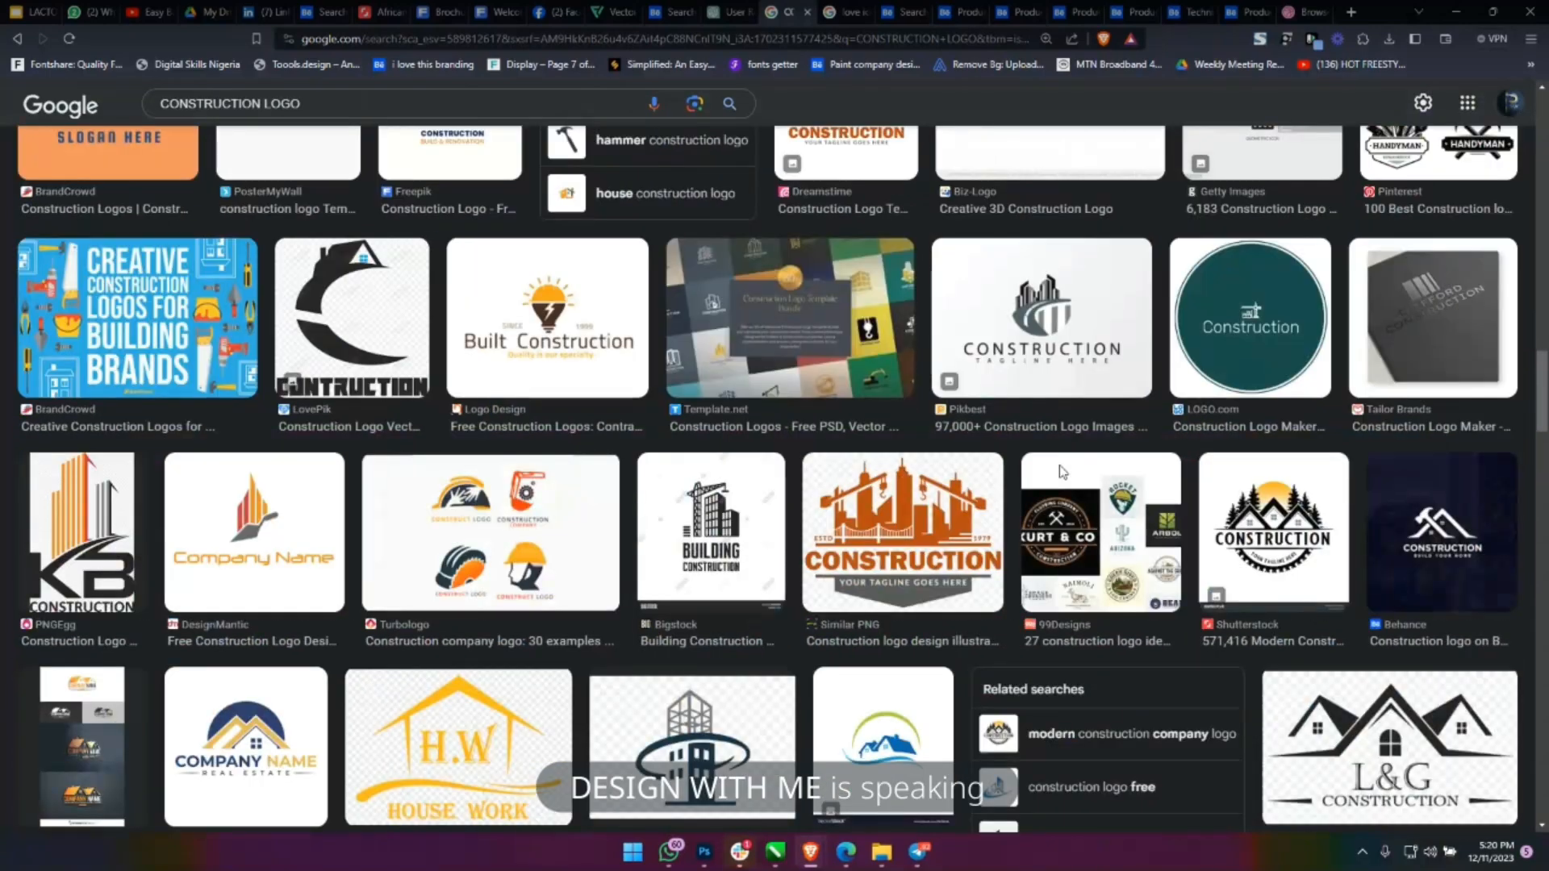
pyautogui.scroll(-5, 1062, 472)
pyautogui.scroll(5, 1062, 472)
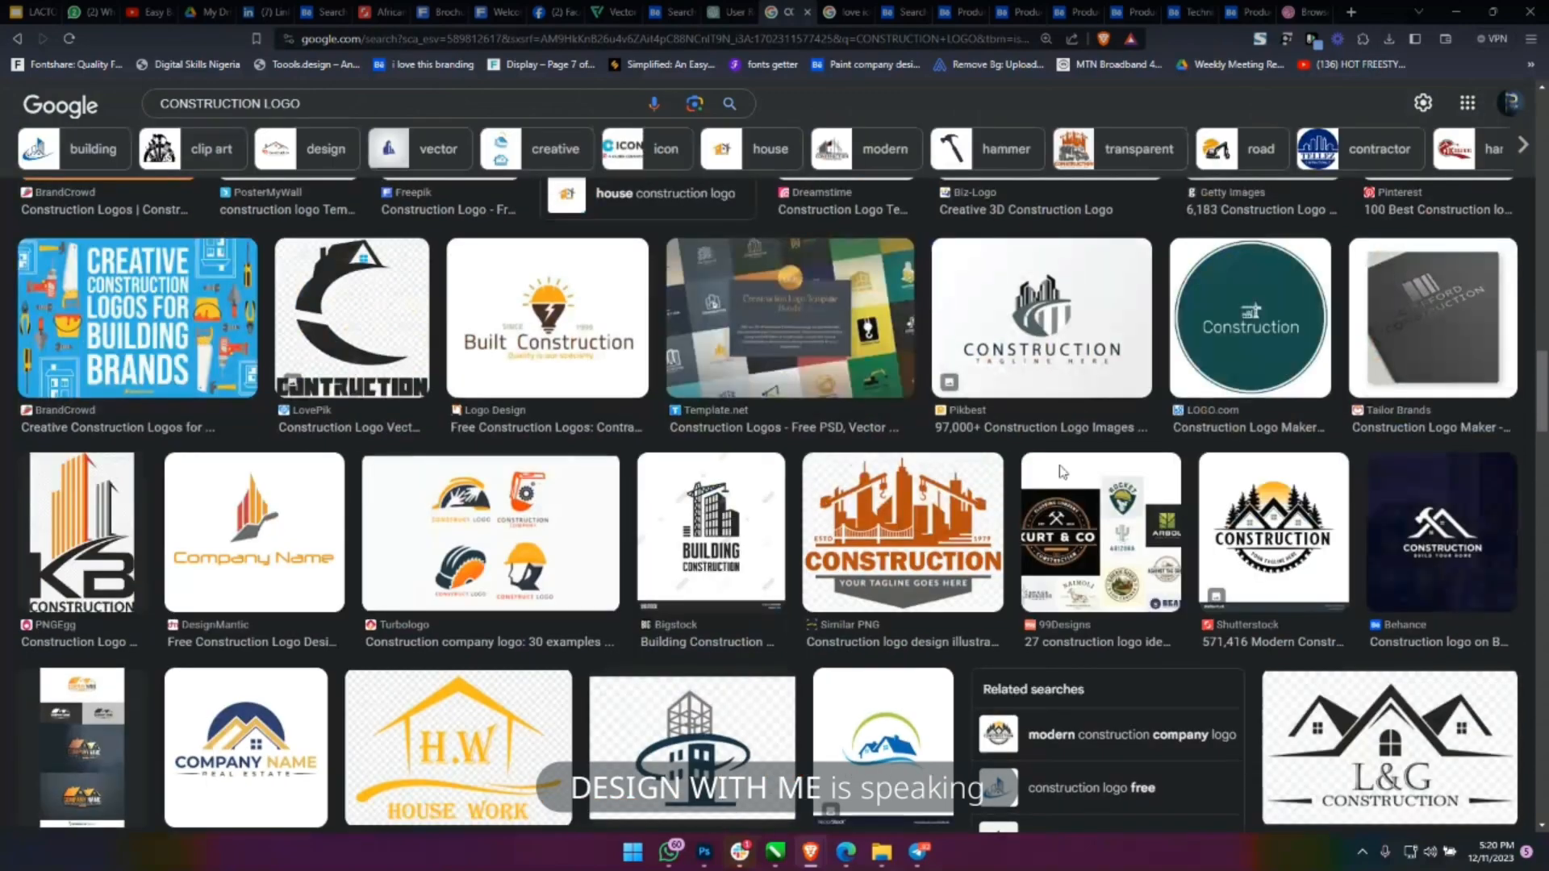
pyautogui.scroll(-5, 1062, 472)
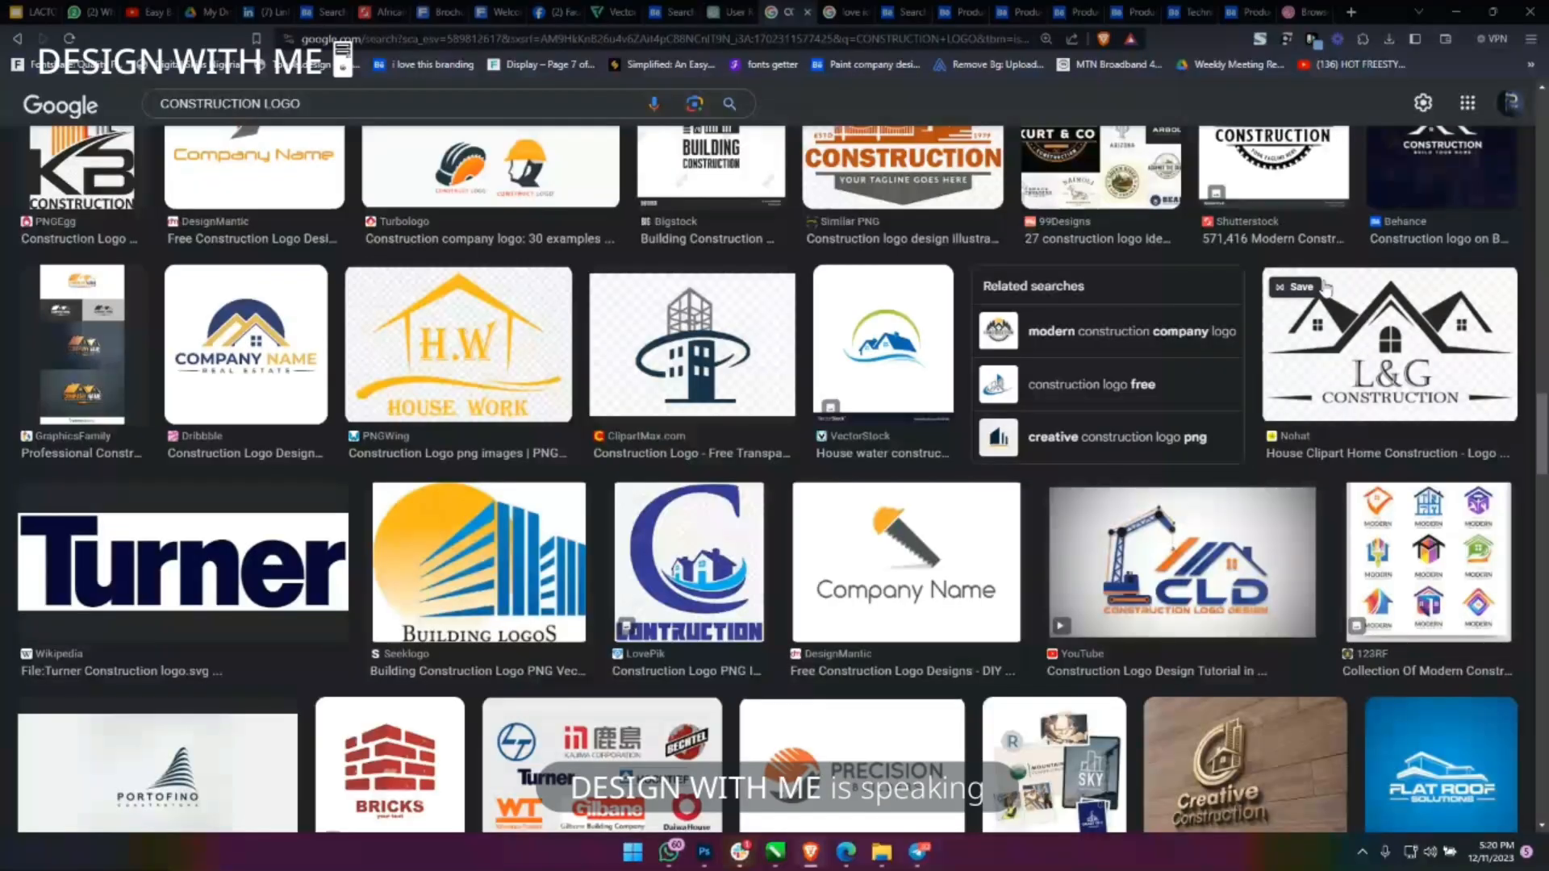
pyautogui.click(1329, 323)
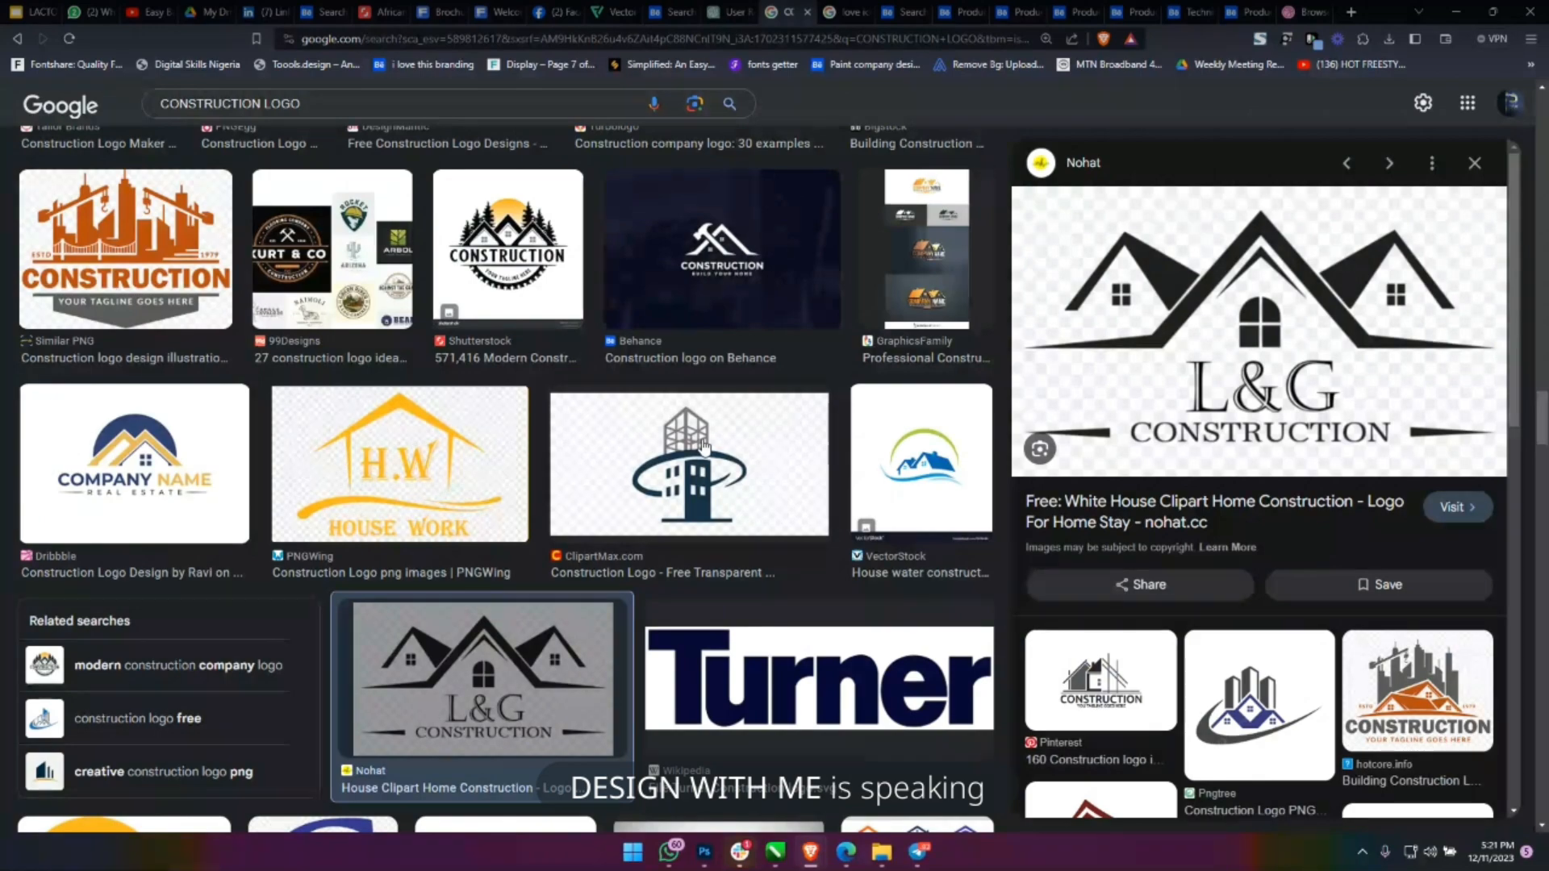
# Preview the navy and yellow Freepik construction logo with crane and roof, and copy its image.
pyautogui.scroll(-10, 704, 447)
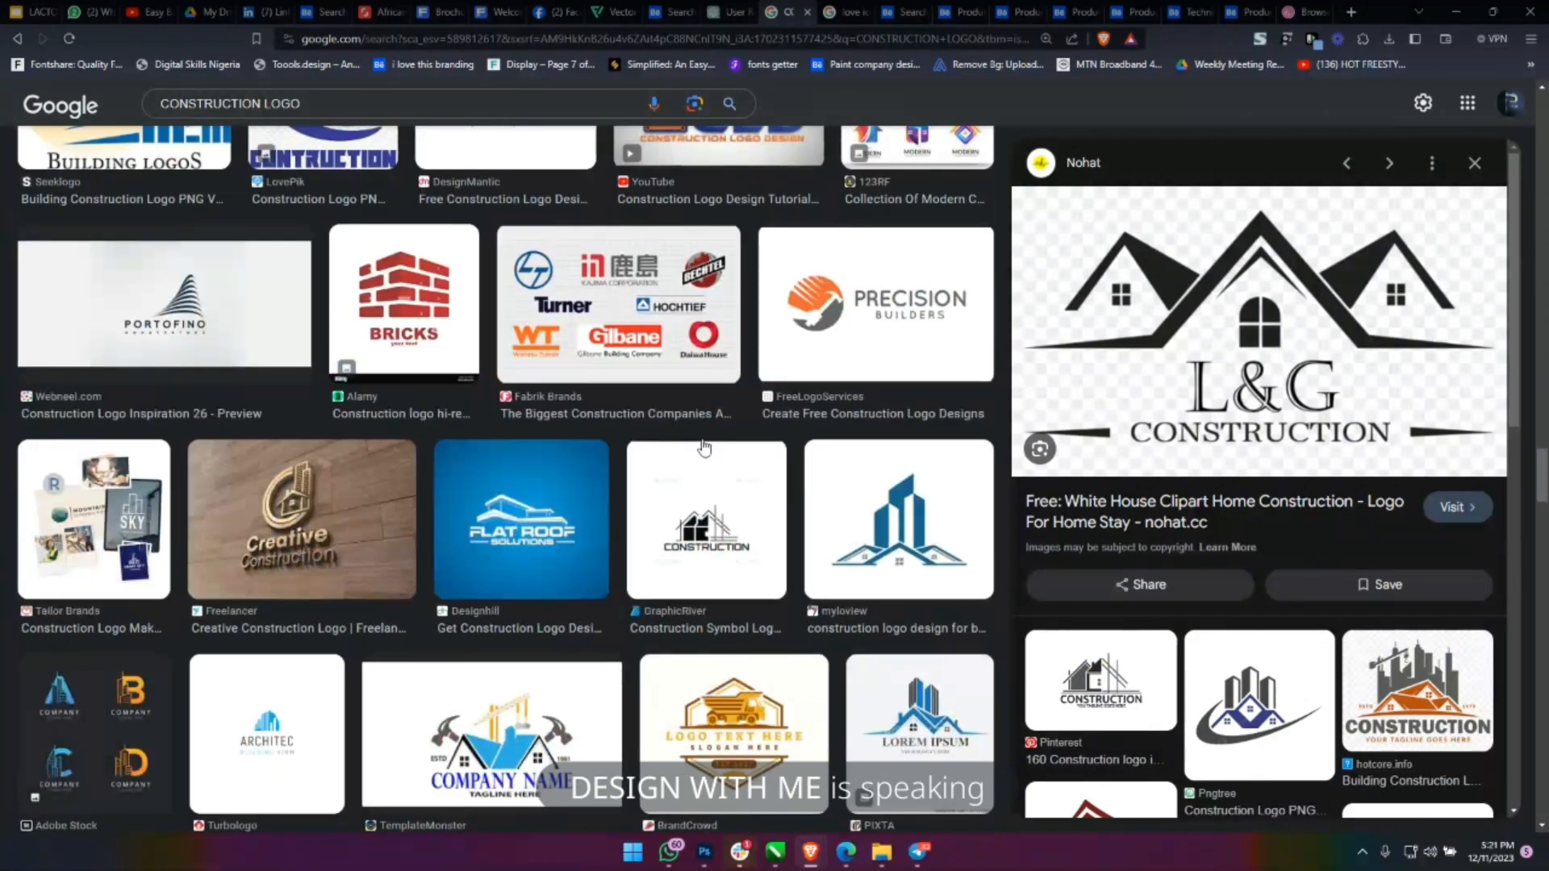
pyautogui.scroll(-5, 703, 447)
pyautogui.scroll(-4, 704, 446)
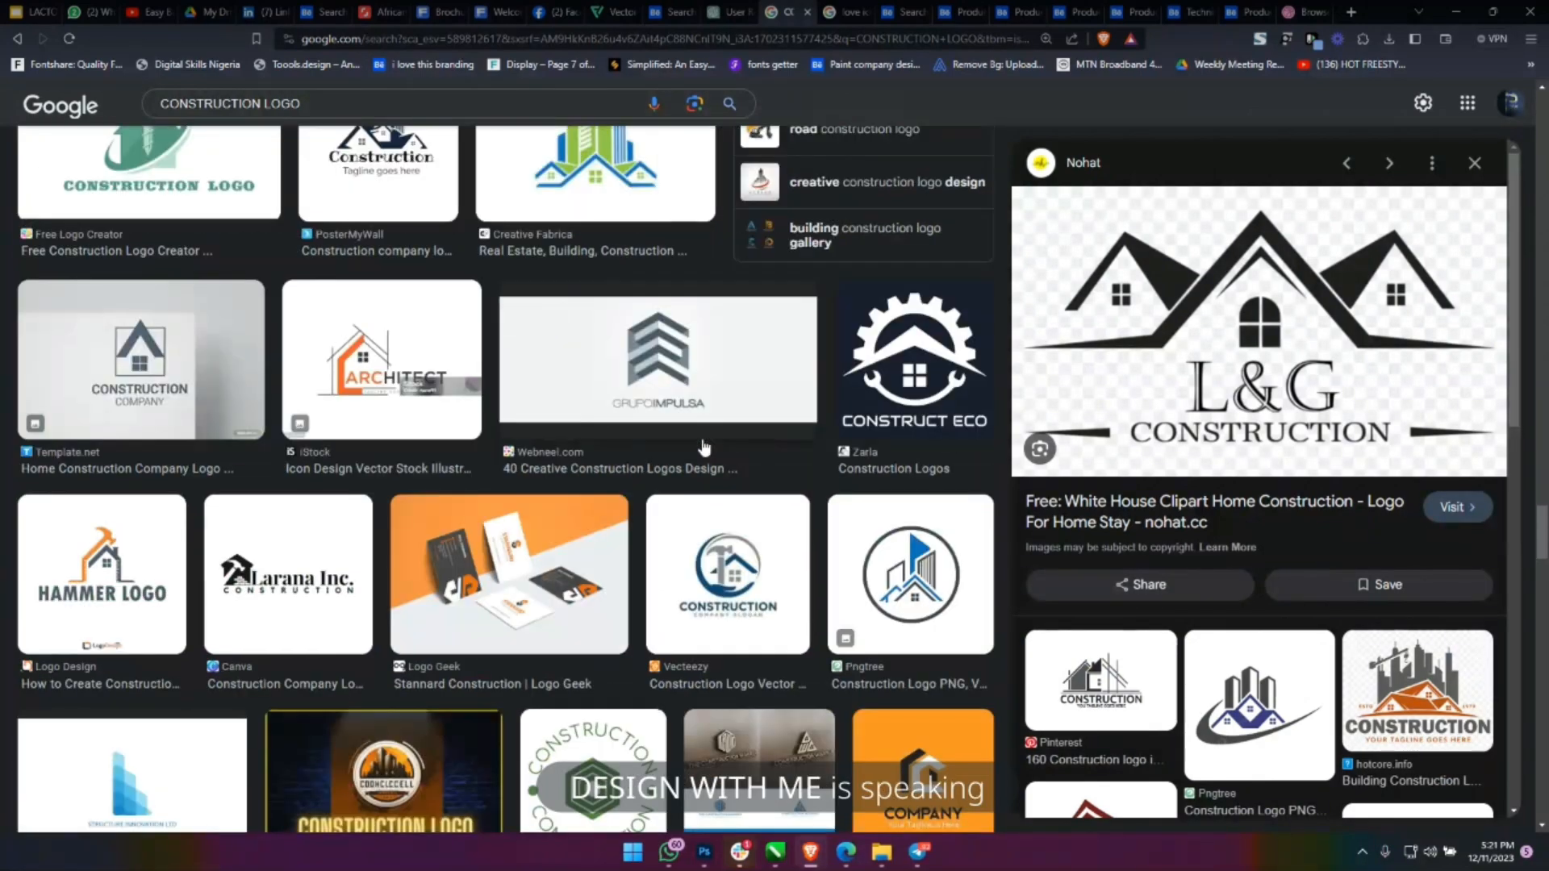
pyautogui.scroll(-5, 704, 446)
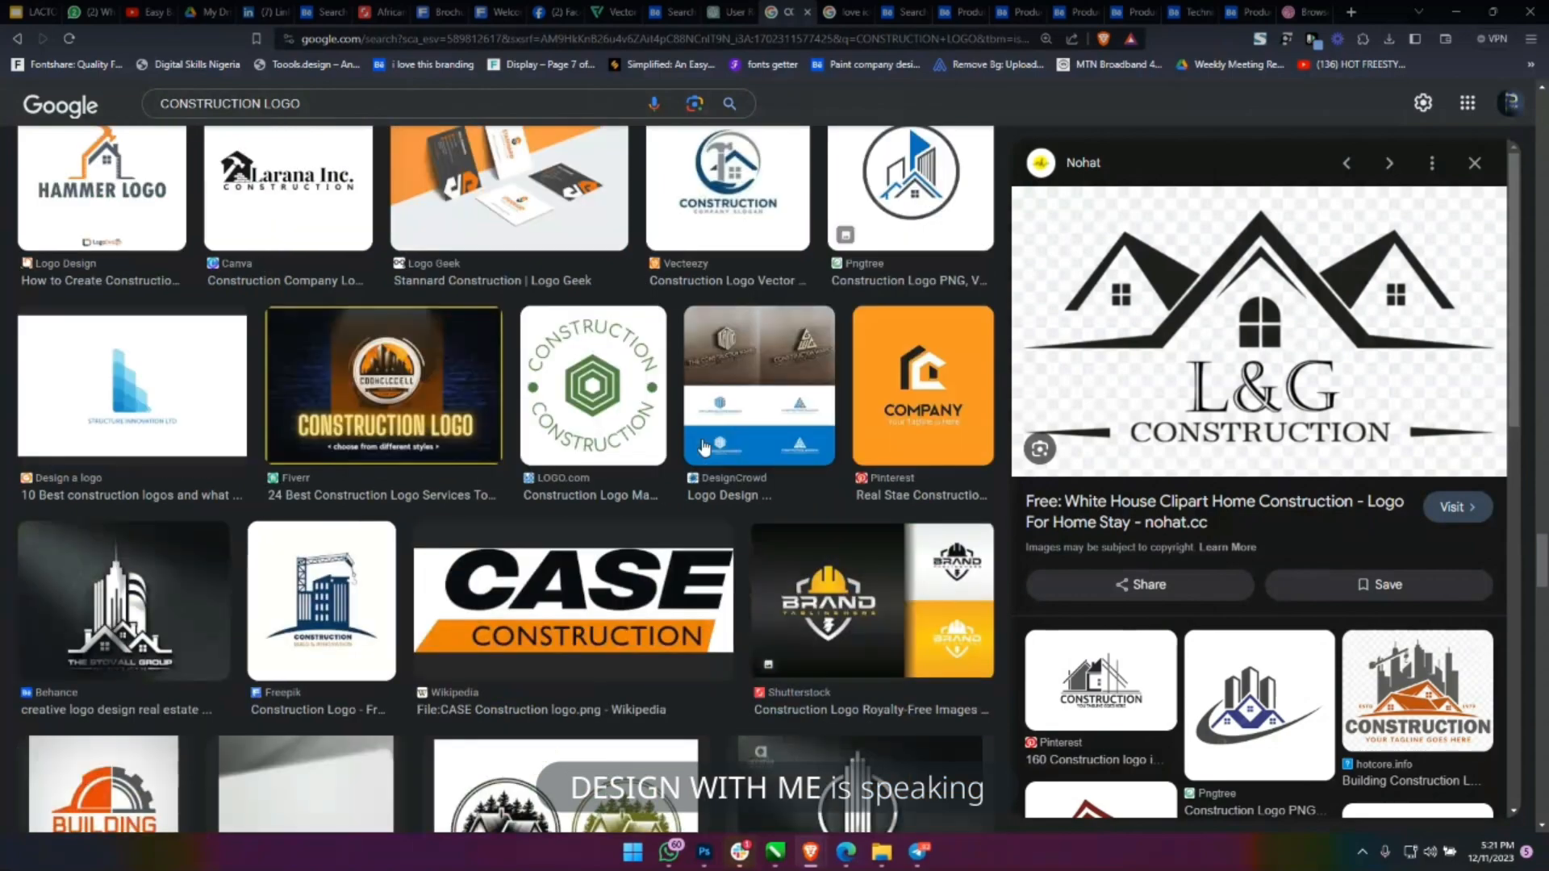
pyautogui.scroll(20, 704, 446)
pyautogui.click(460, 381)
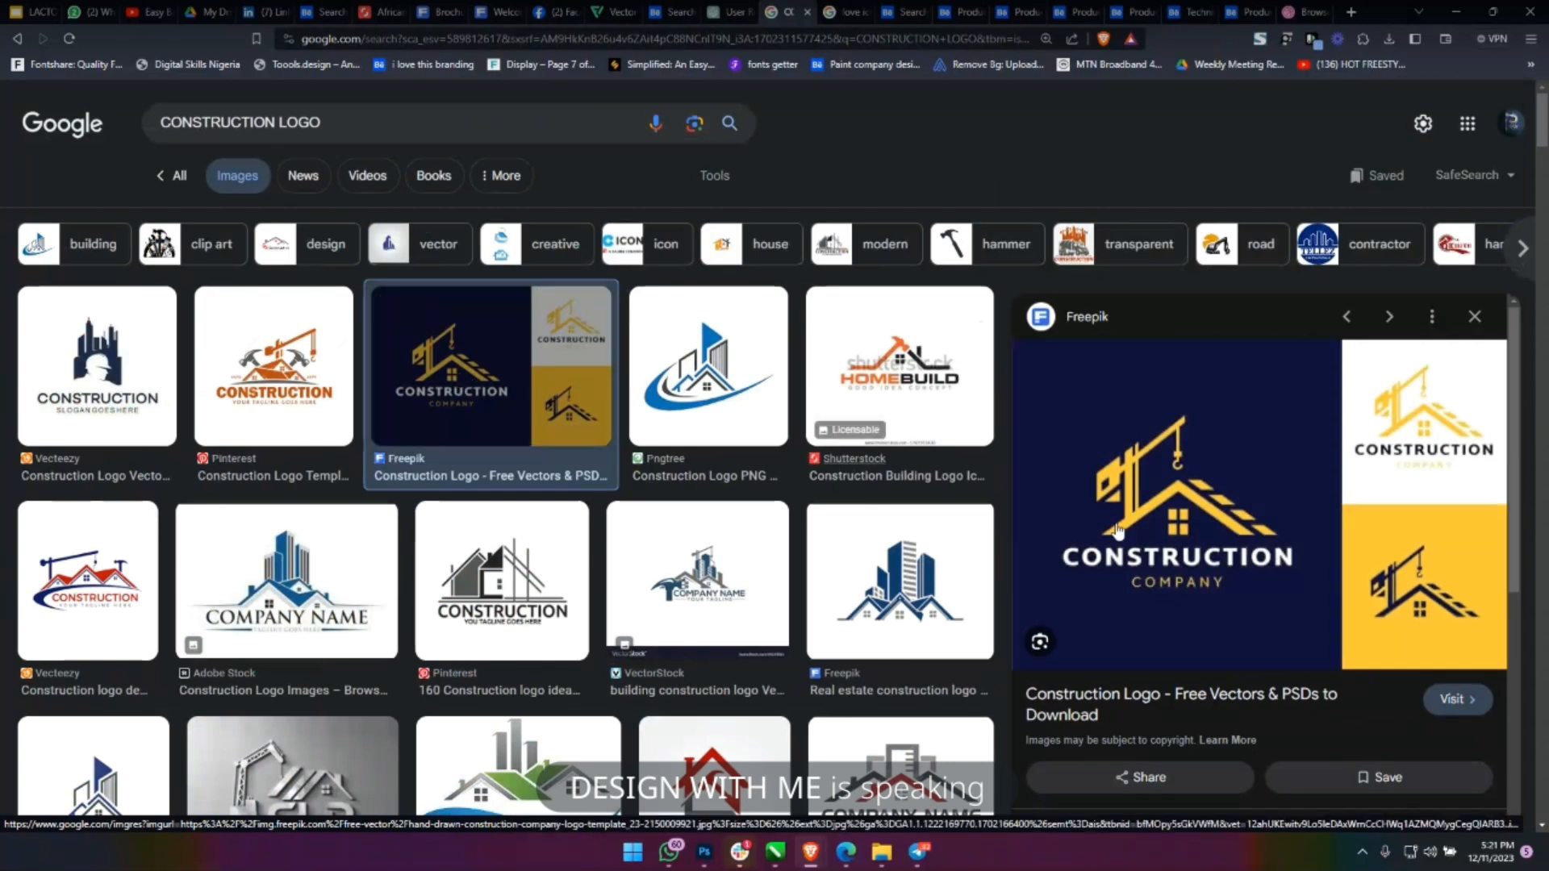
pyautogui.scroll(-5, 1152, 537)
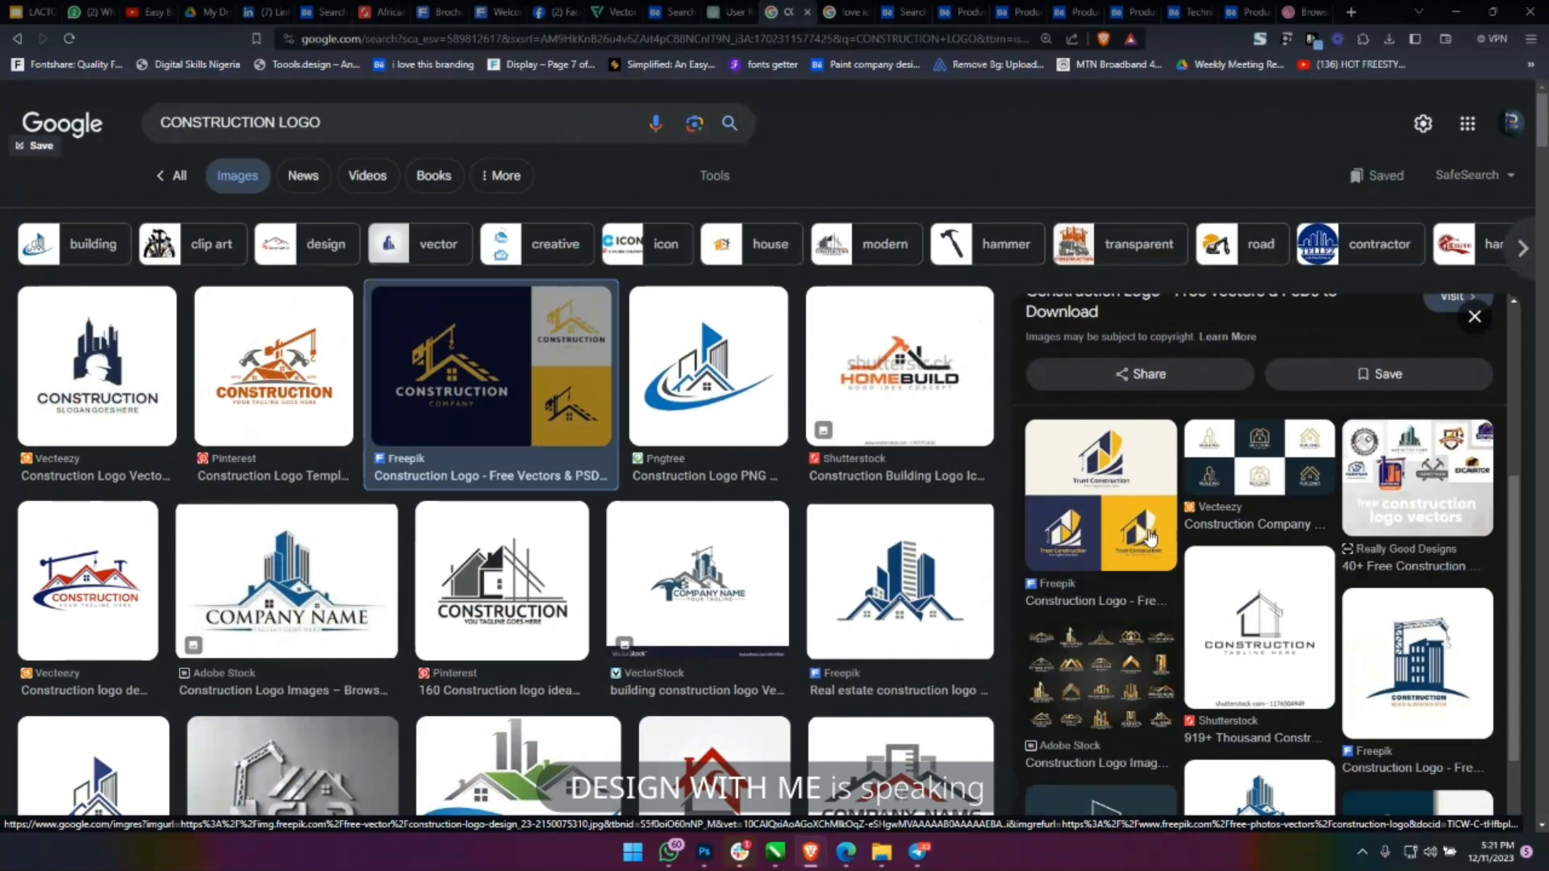
pyautogui.scroll(5, 1151, 537)
pyautogui.rightClick(1122, 450)
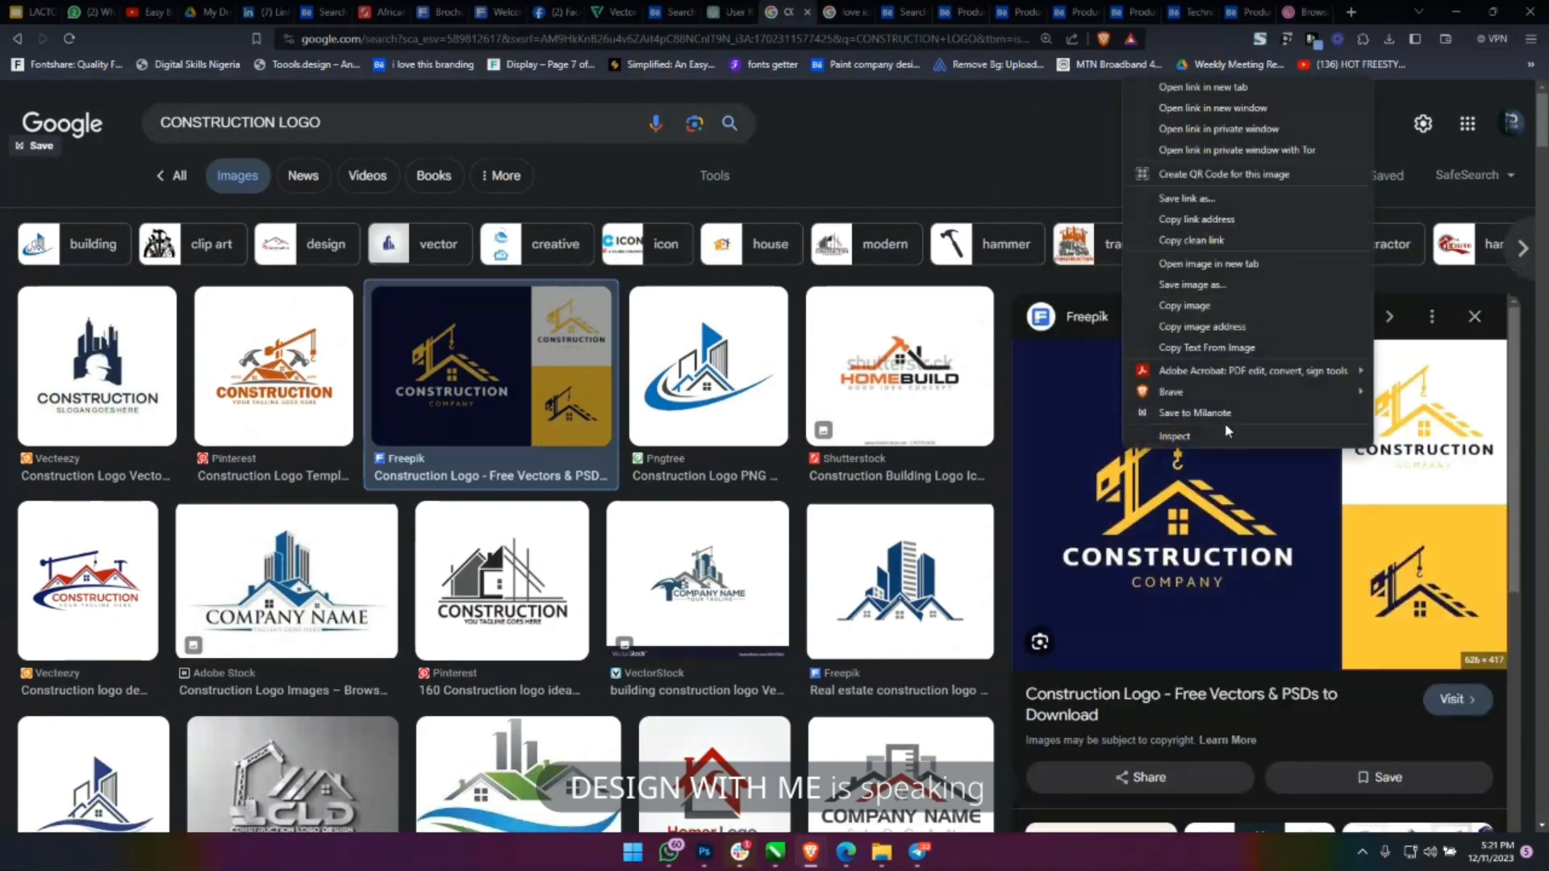
pyautogui.rightClick(1232, 468)
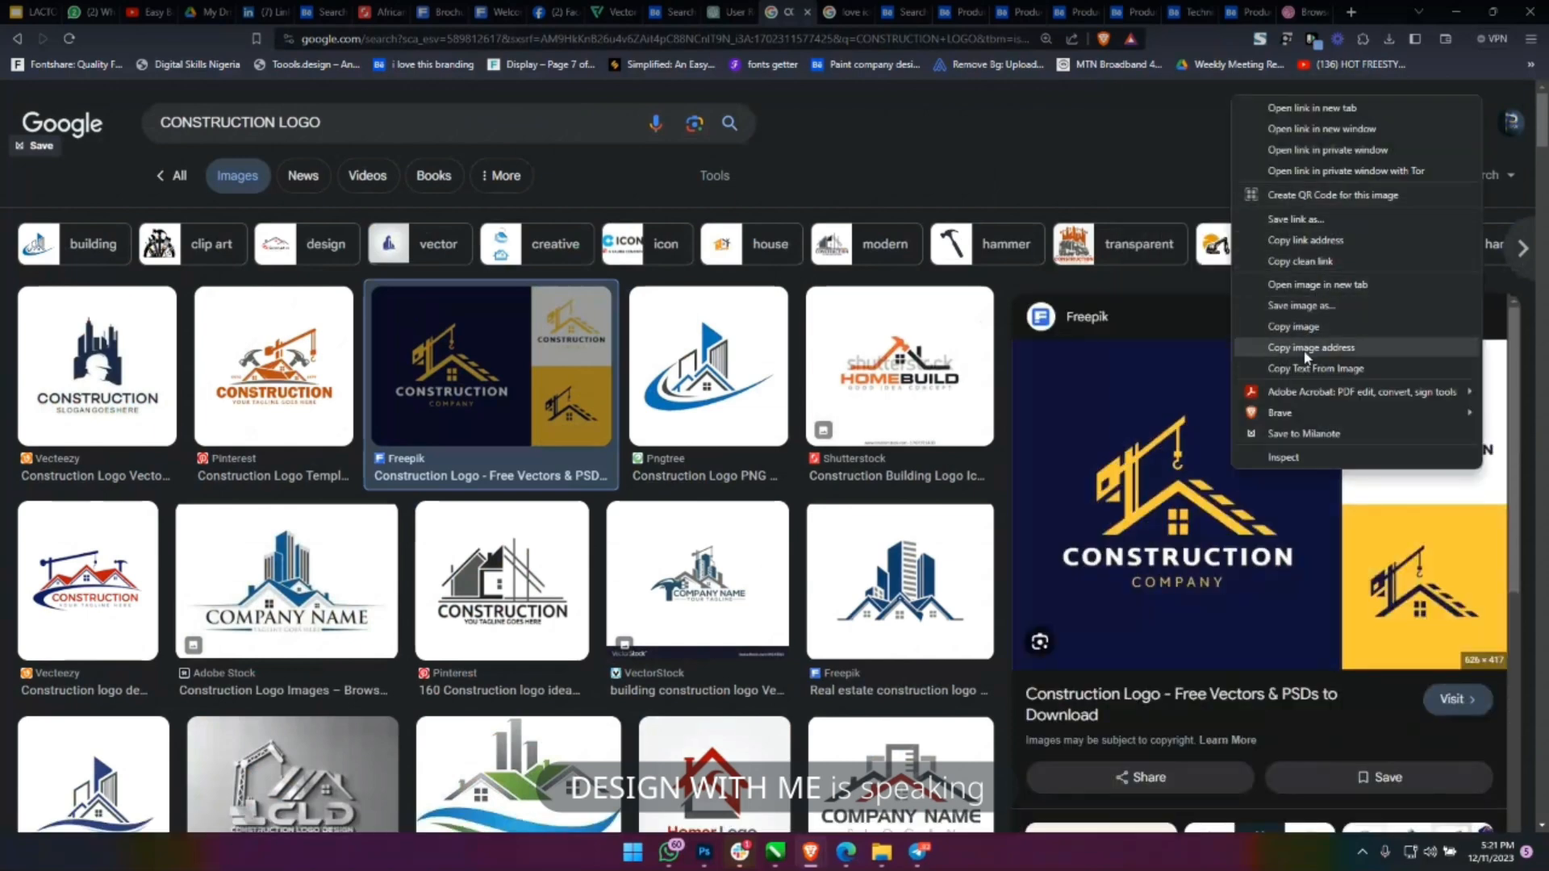
pyautogui.click(1295, 327)
# Switch to CorelDRAW and change the AEC text's font to Nasalization.
pyautogui.press('super+Tab')
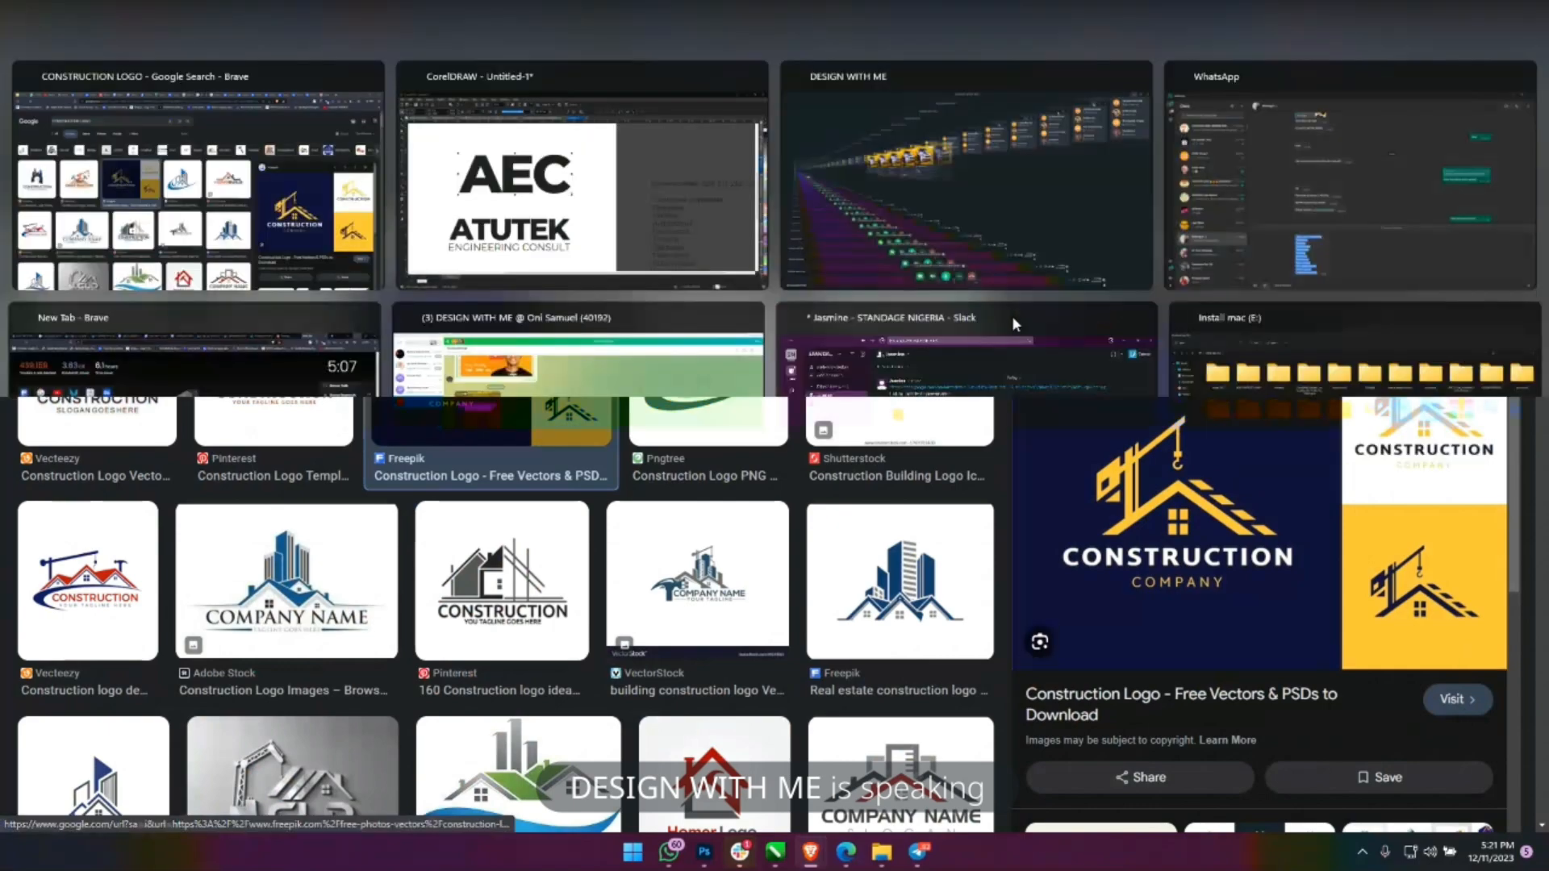
pyautogui.click(753, 295)
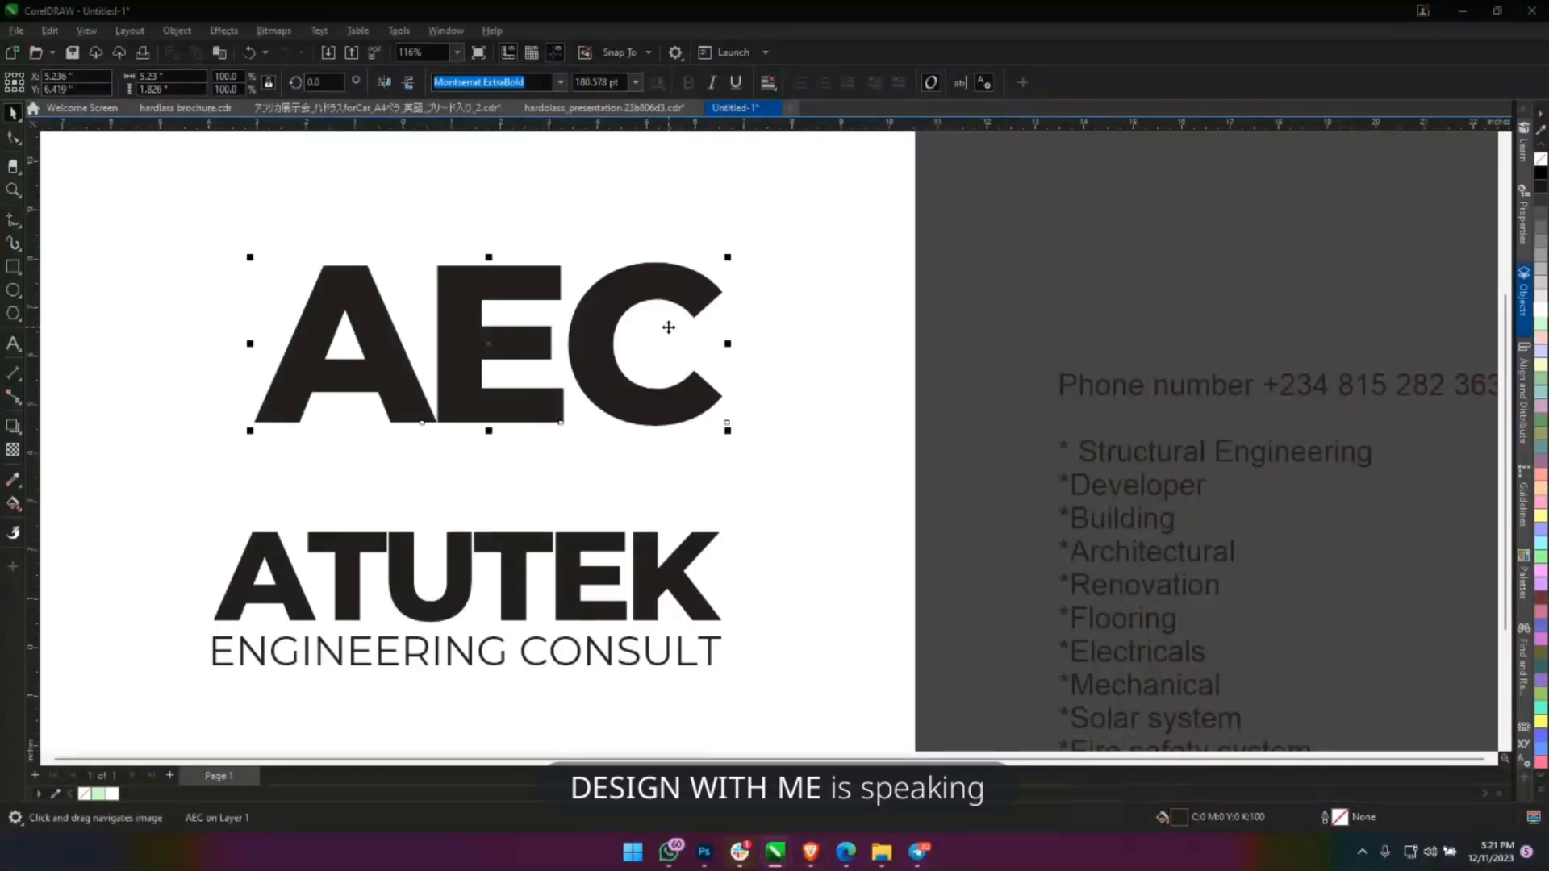
pyautogui.scroll(-2, 726, 339)
pyautogui.moveTo(788, 350); pyautogui.dragTo(905, 363)
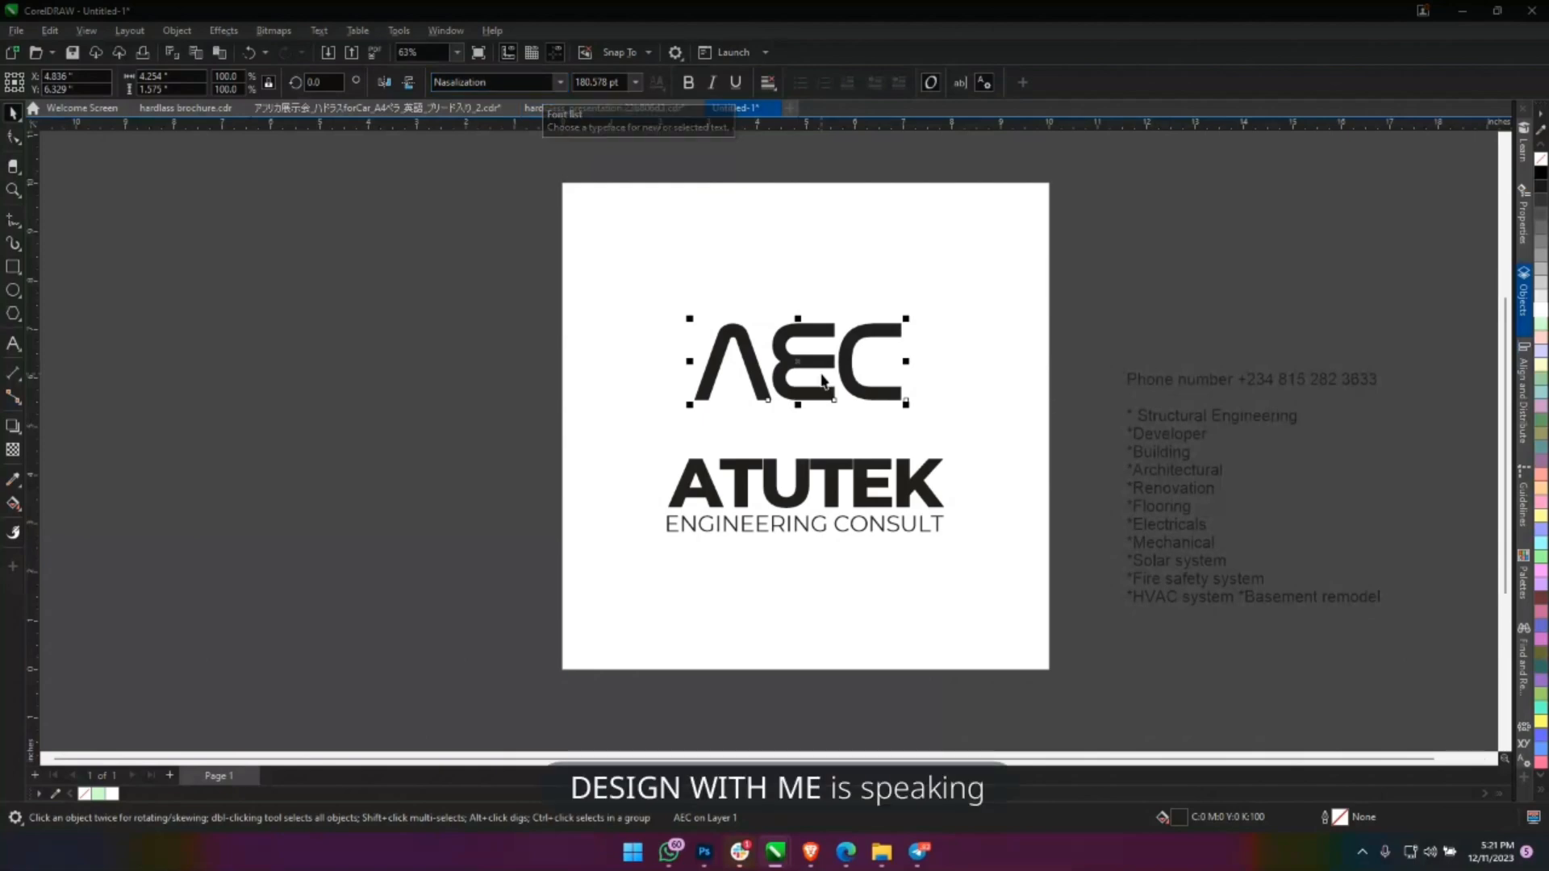
pyautogui.scroll(1, 811, 375)
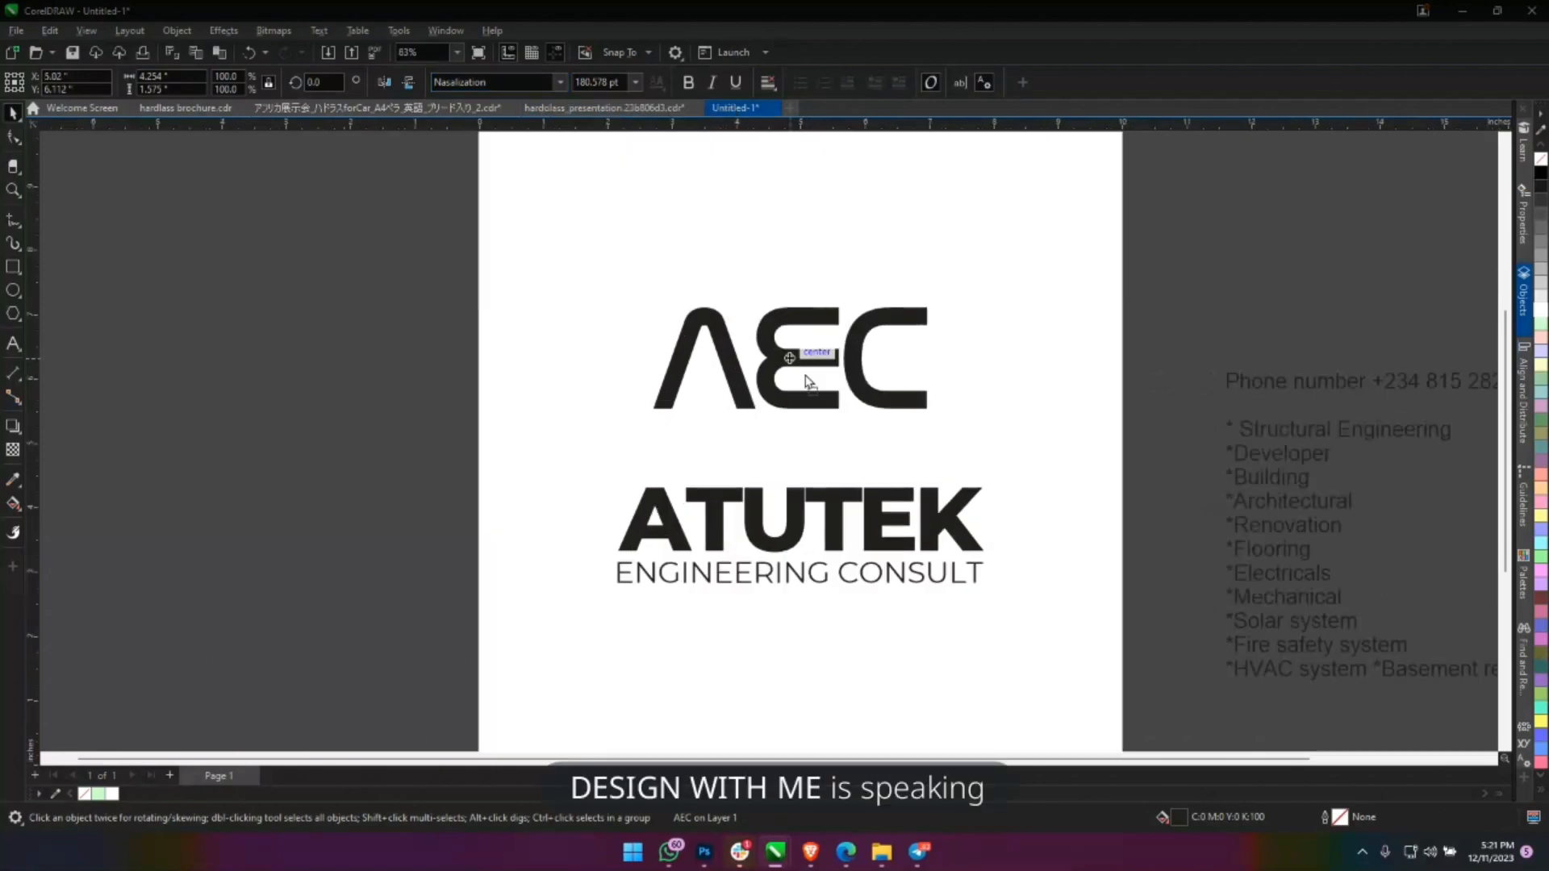
# Scale the AEC text down to about 2.88 inches wide above ATUTEK and paste the copied construction logo onto the page.
pyautogui.click(804, 374)
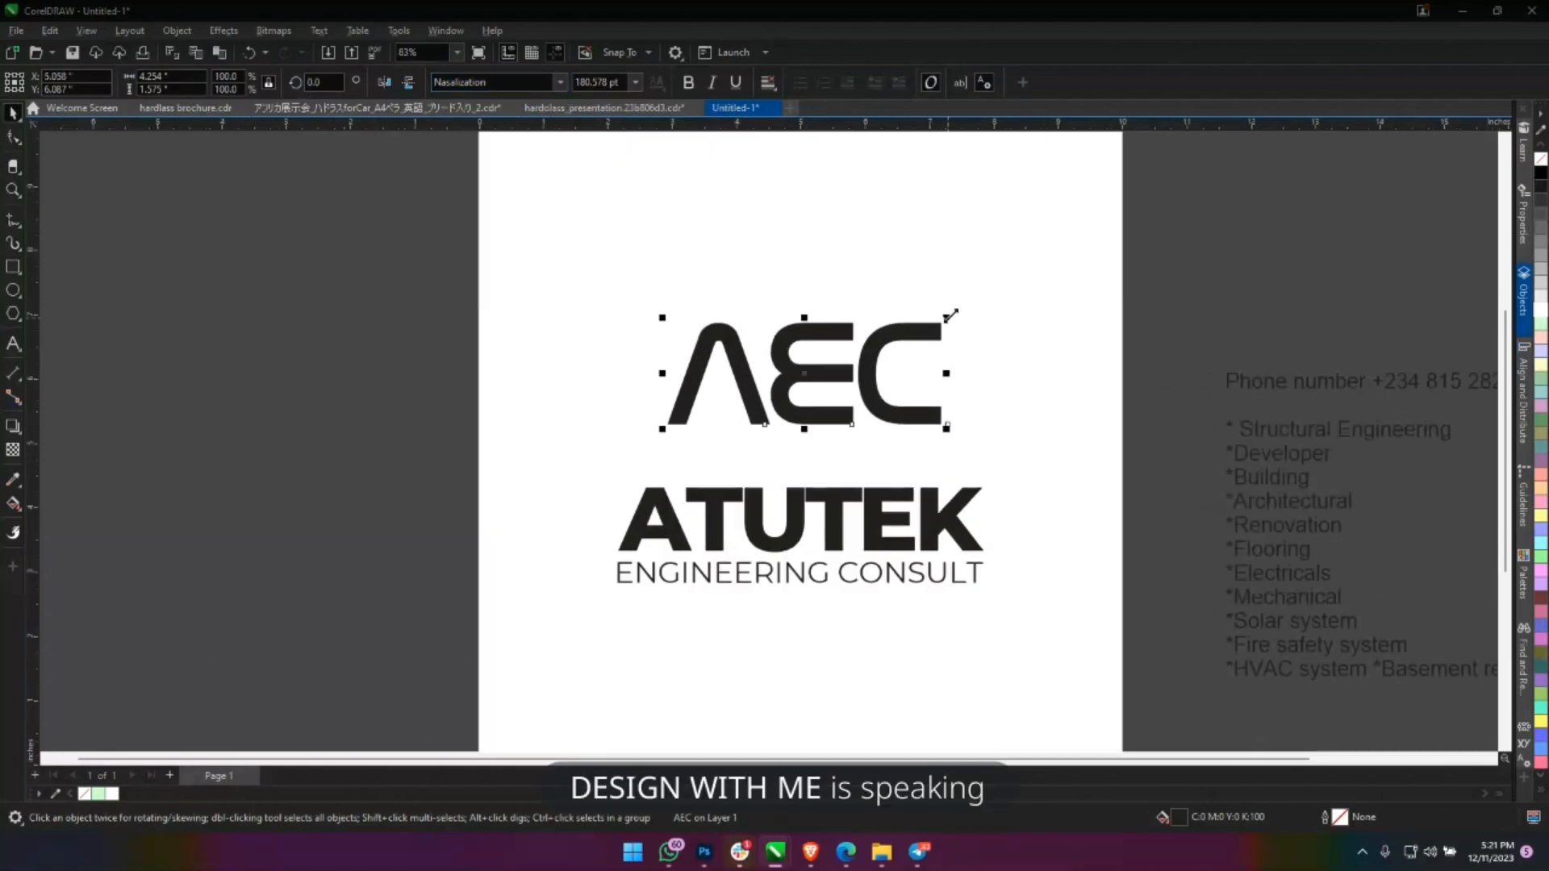
pyautogui.moveTo(951, 314); pyautogui.dragTo(717, 381)
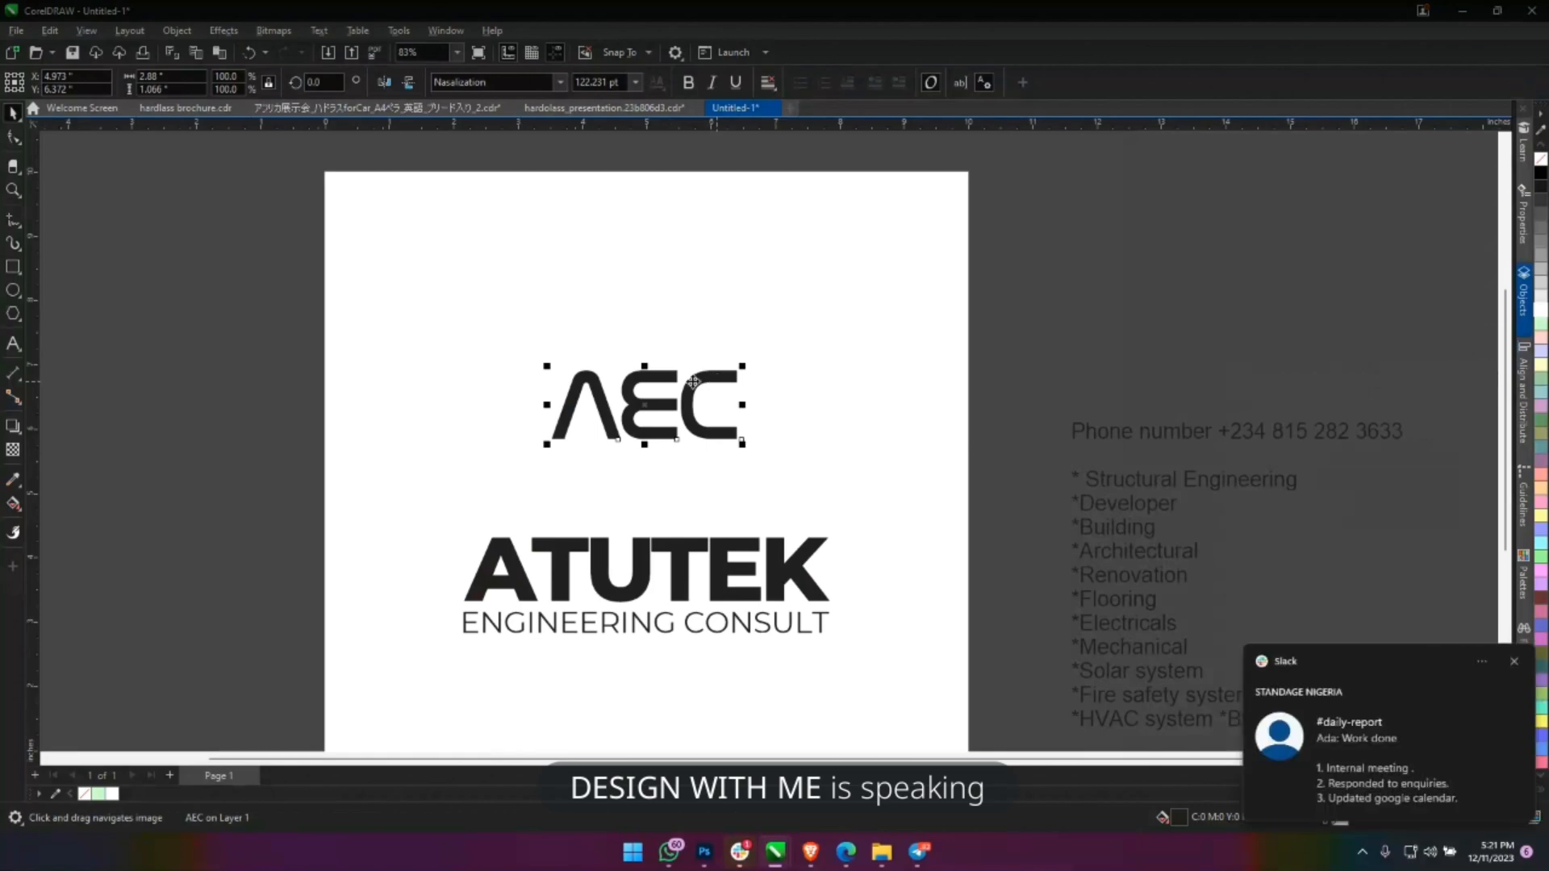
pyautogui.hotkey('ctrl', 'v')
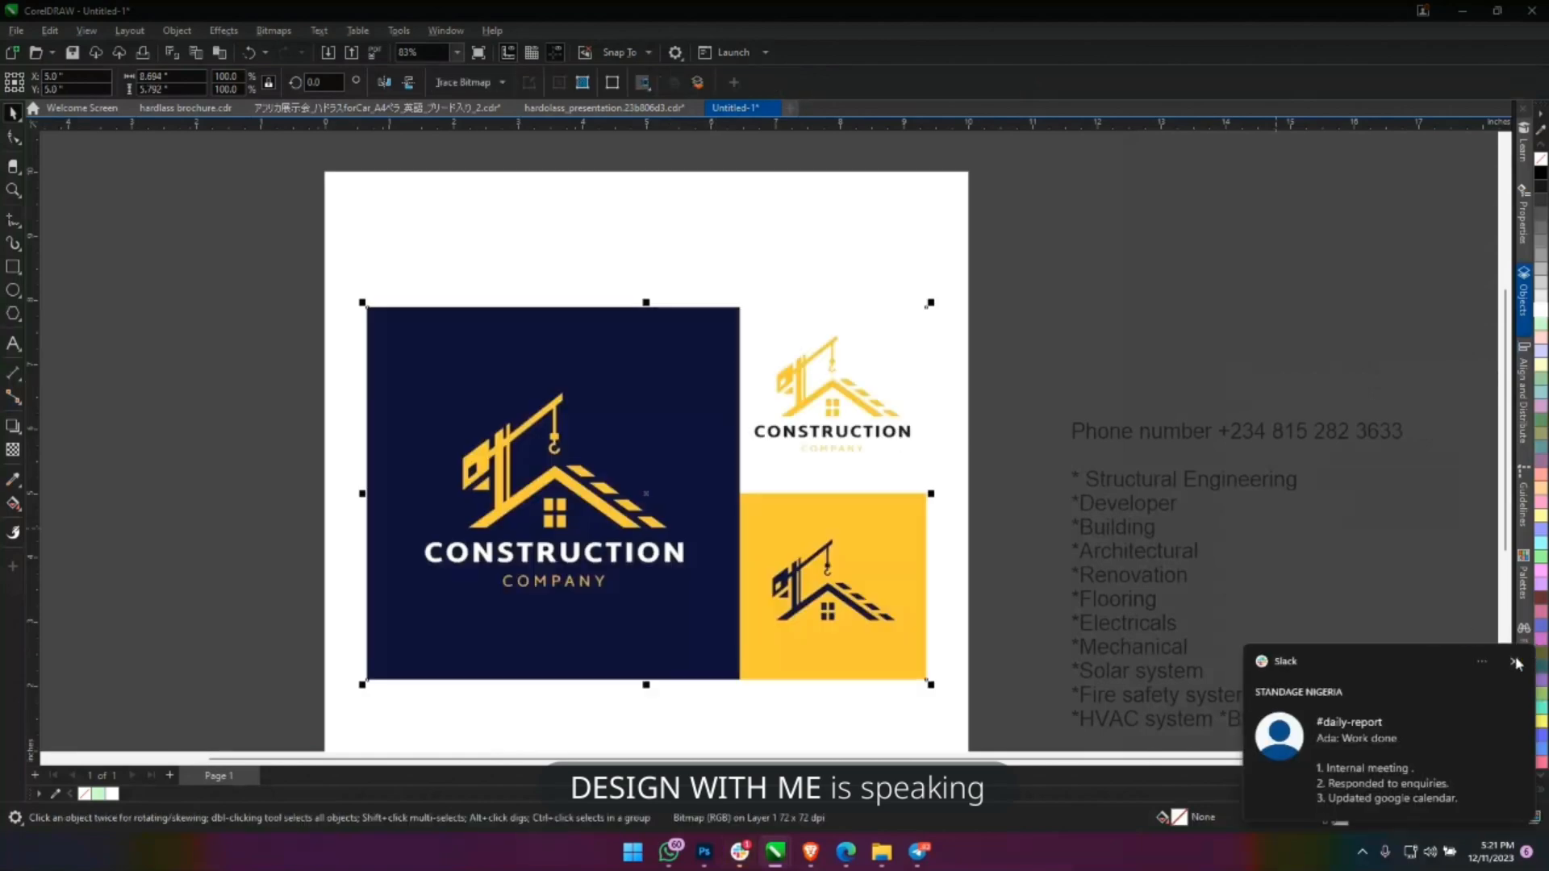
# Dismiss the Slack notification and move the pasted construction logo image off the page onto the empty area to its left.
pyautogui.click(1515, 661)
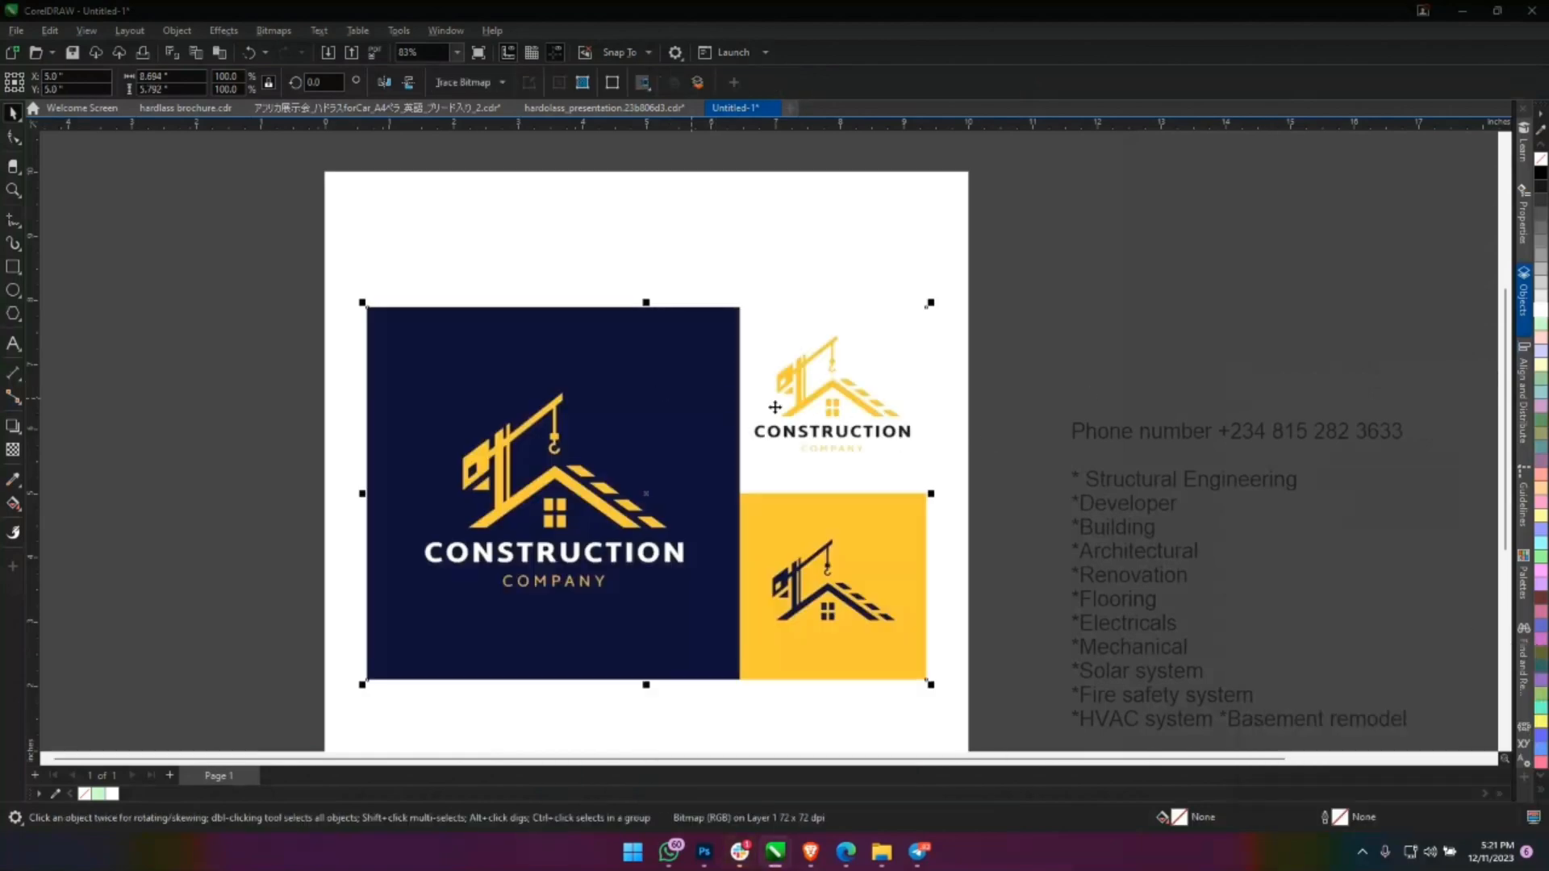
pyautogui.hscroll(-5, 749, 411)
pyautogui.moveTo(1063, 464); pyautogui.dragTo(371, 405)
pyautogui.hscroll(-3, 370, 405)
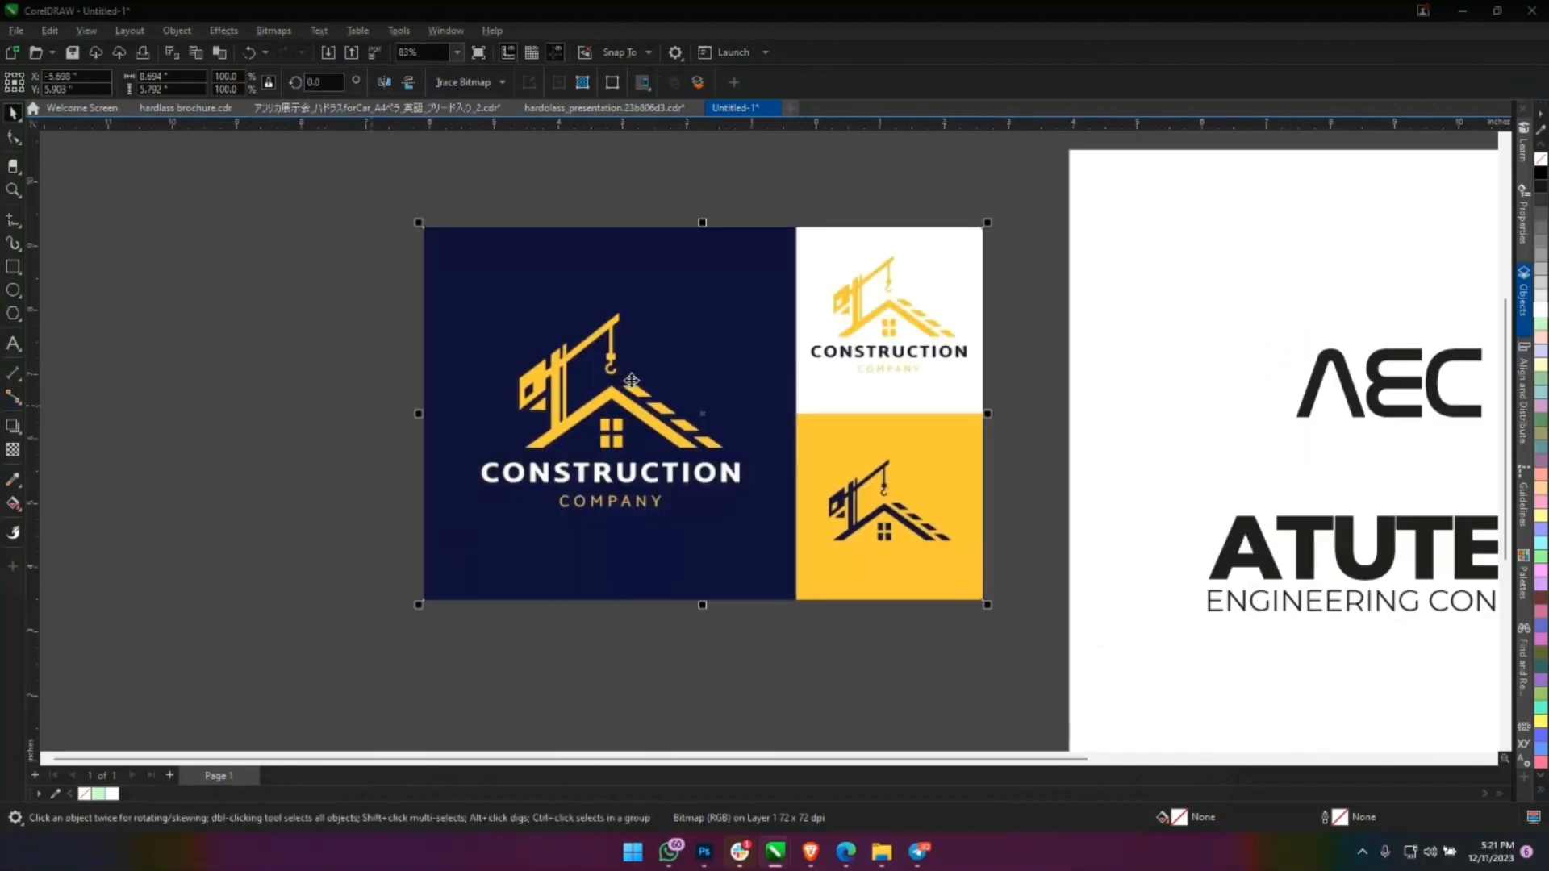
pyautogui.click(450, 84)
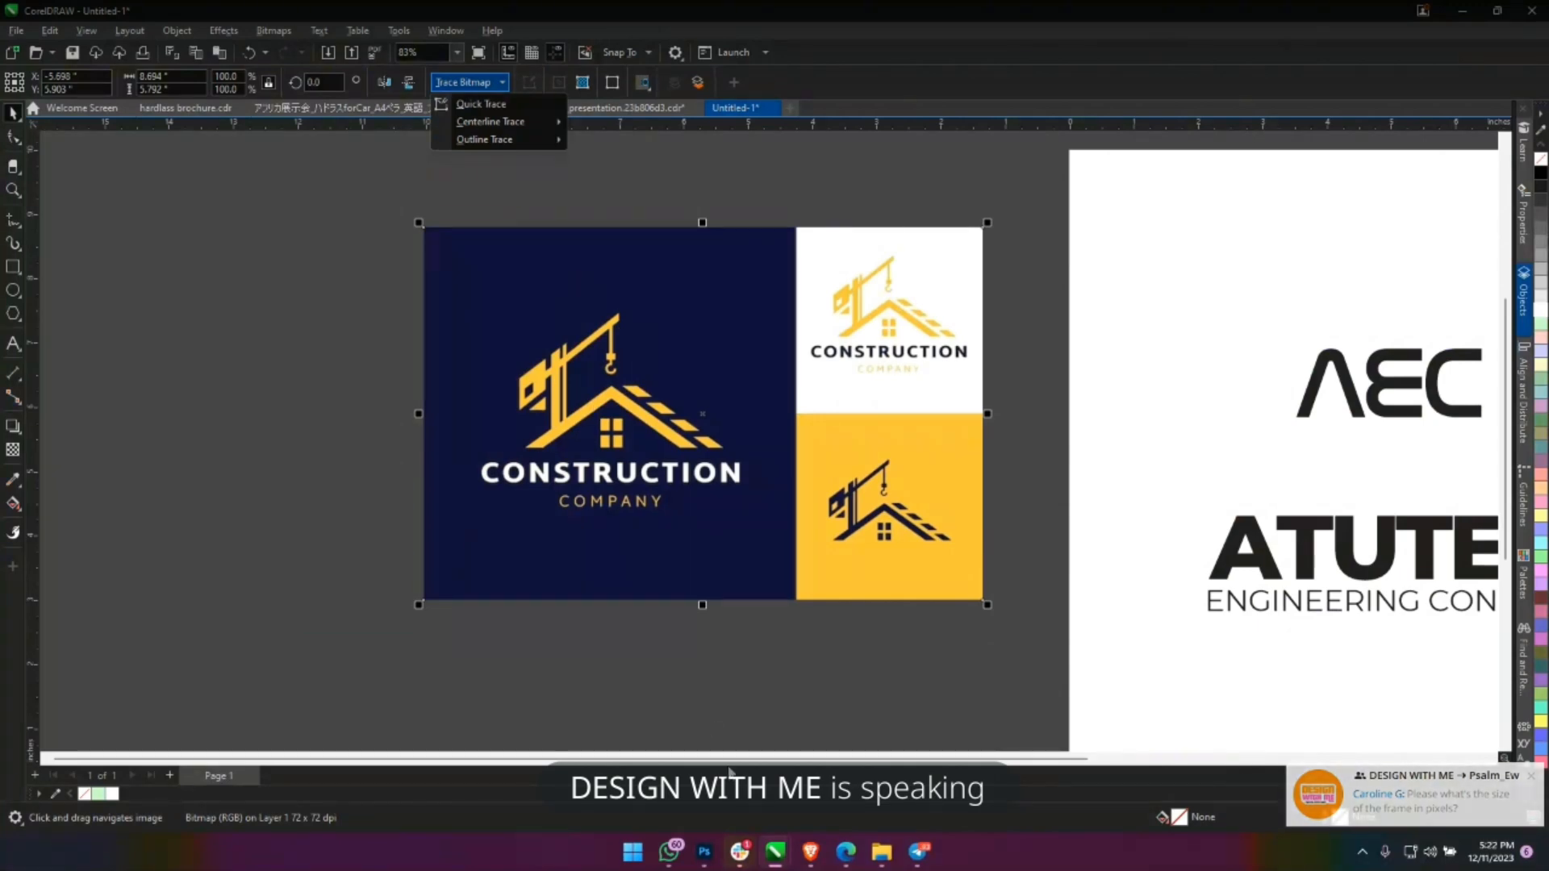
pyautogui.click(694, 658)
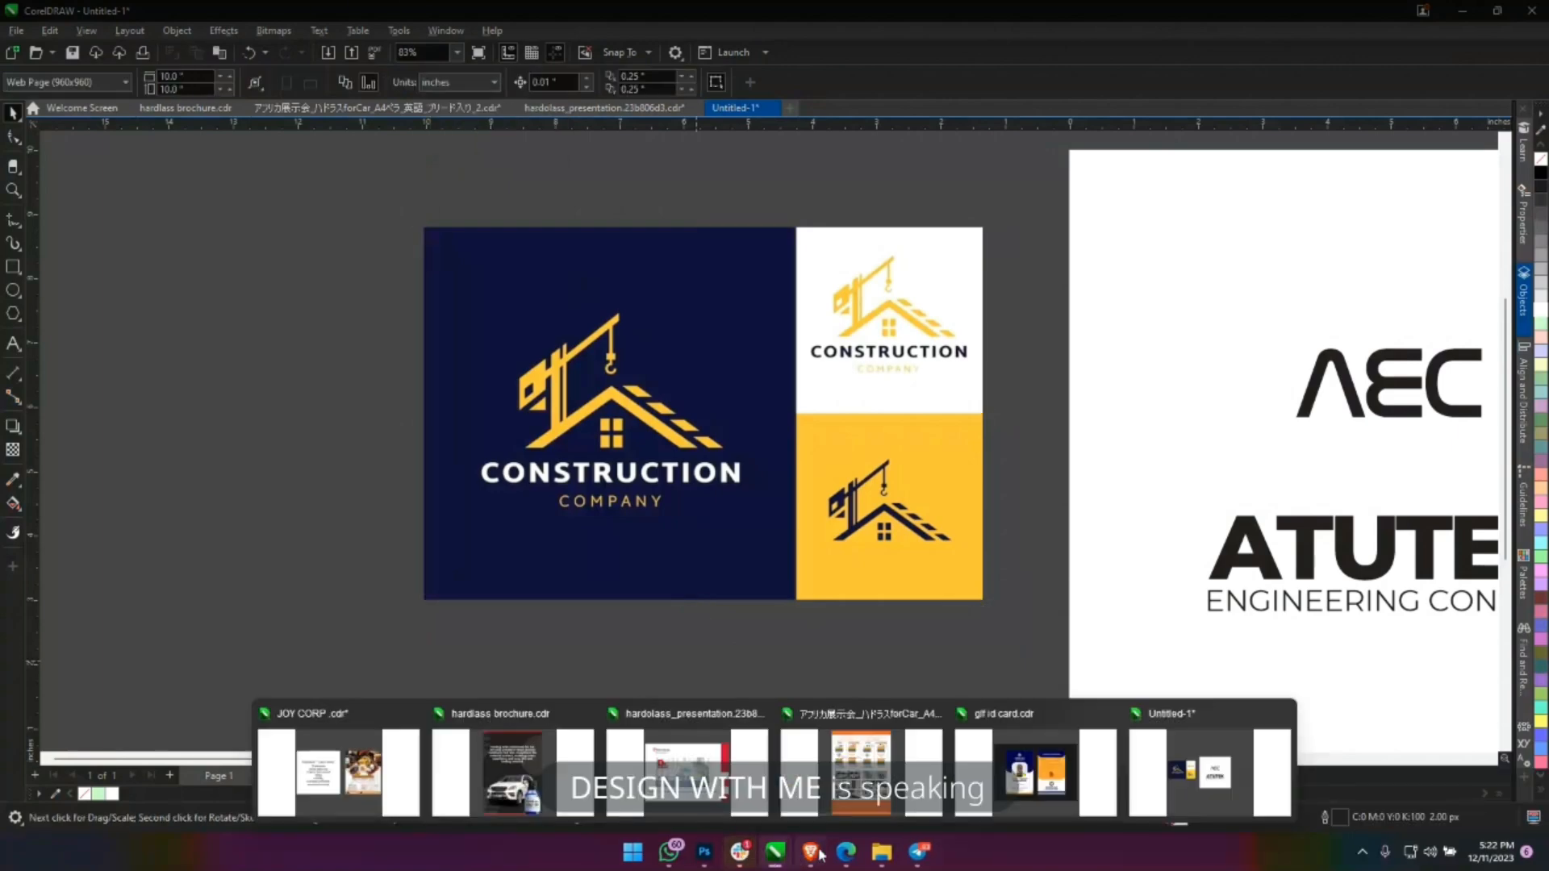
pyautogui.click(918, 853)
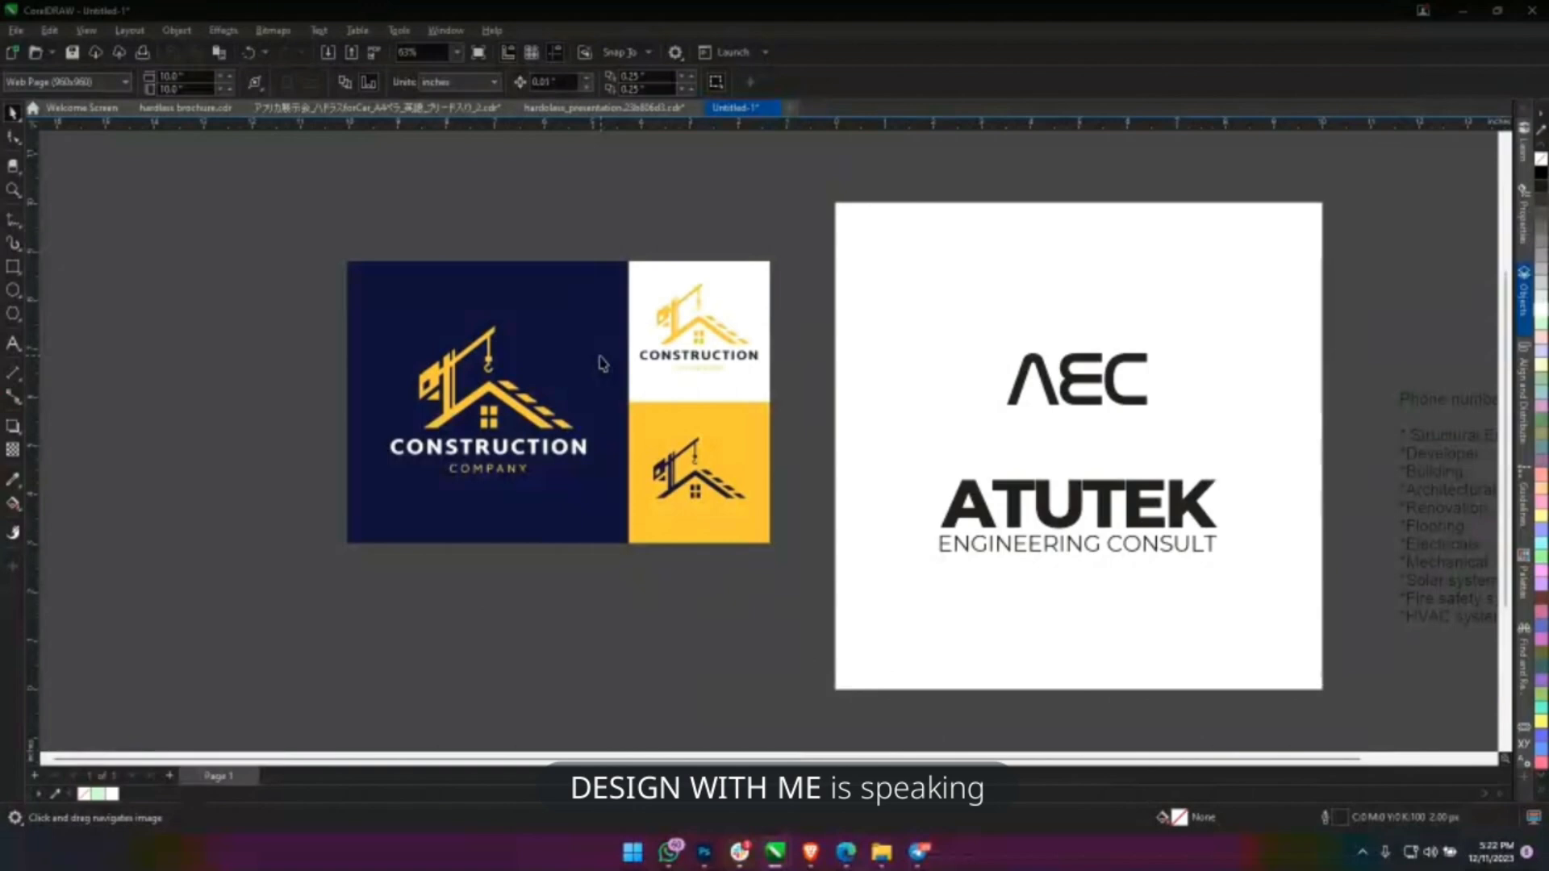
# Outline-trace the construction logo image as a Logo with detail 97 and smoothing 34, and move the traced result aside.
pyautogui.click(525, 318)
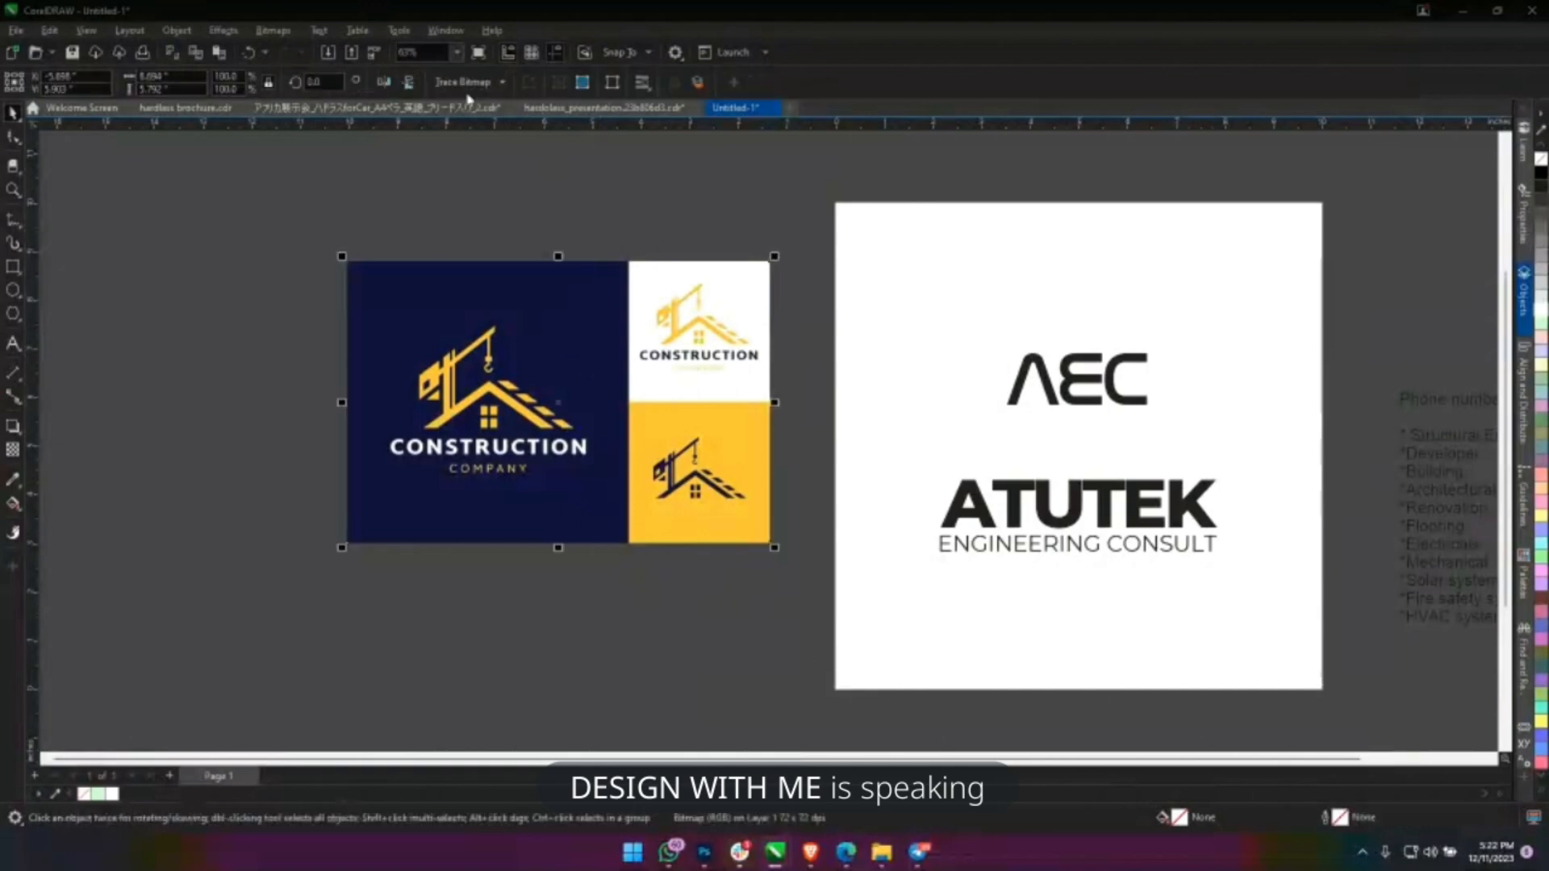
pyautogui.click(466, 81)
pyautogui.moveTo(533, 147)
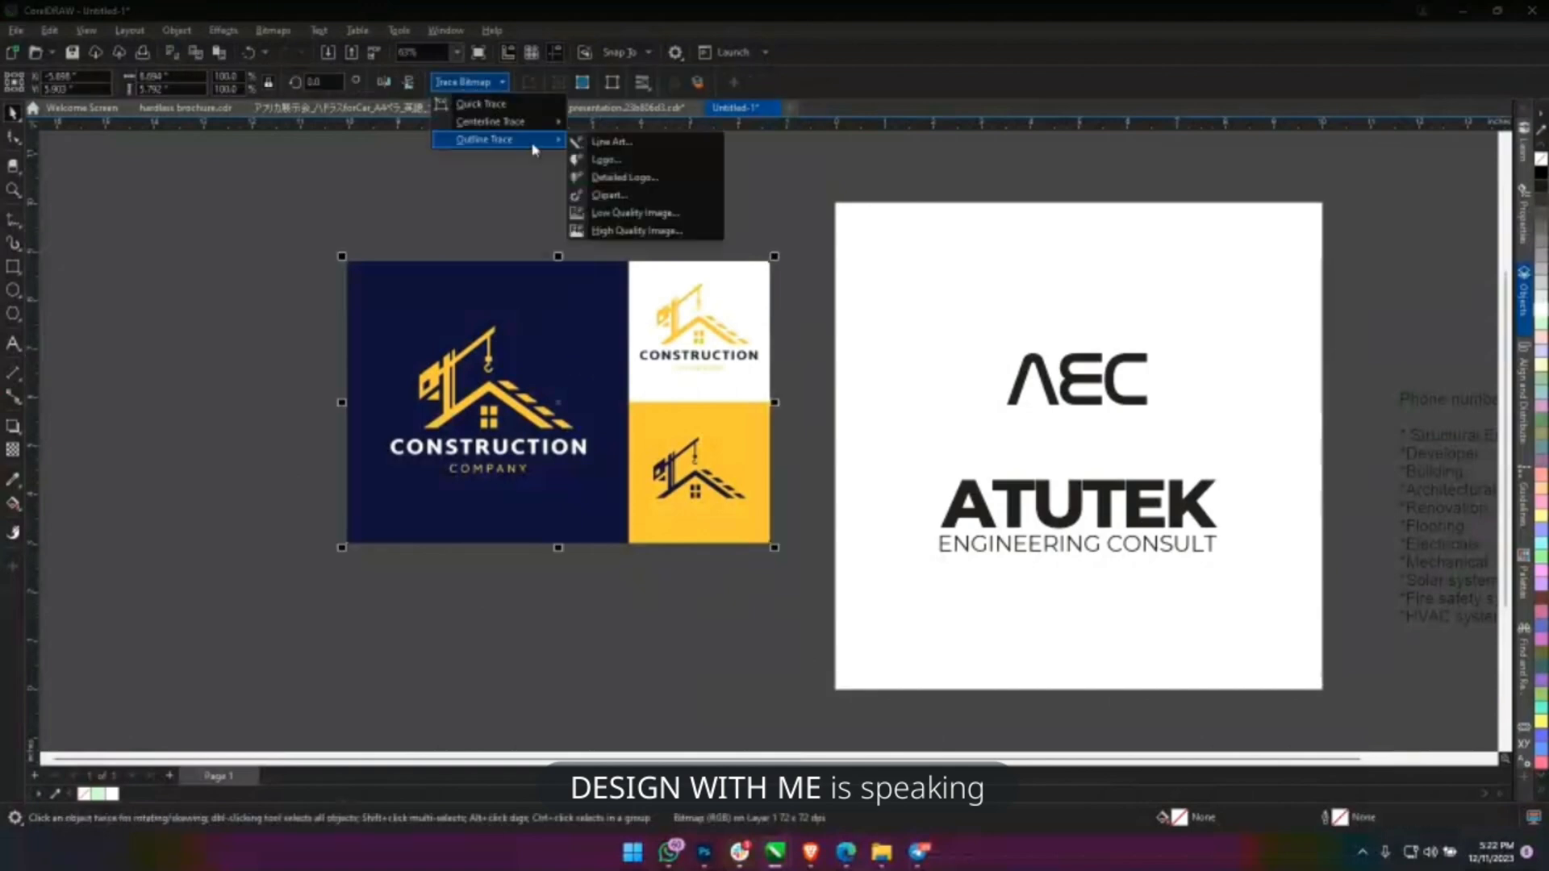
pyautogui.click(646, 160)
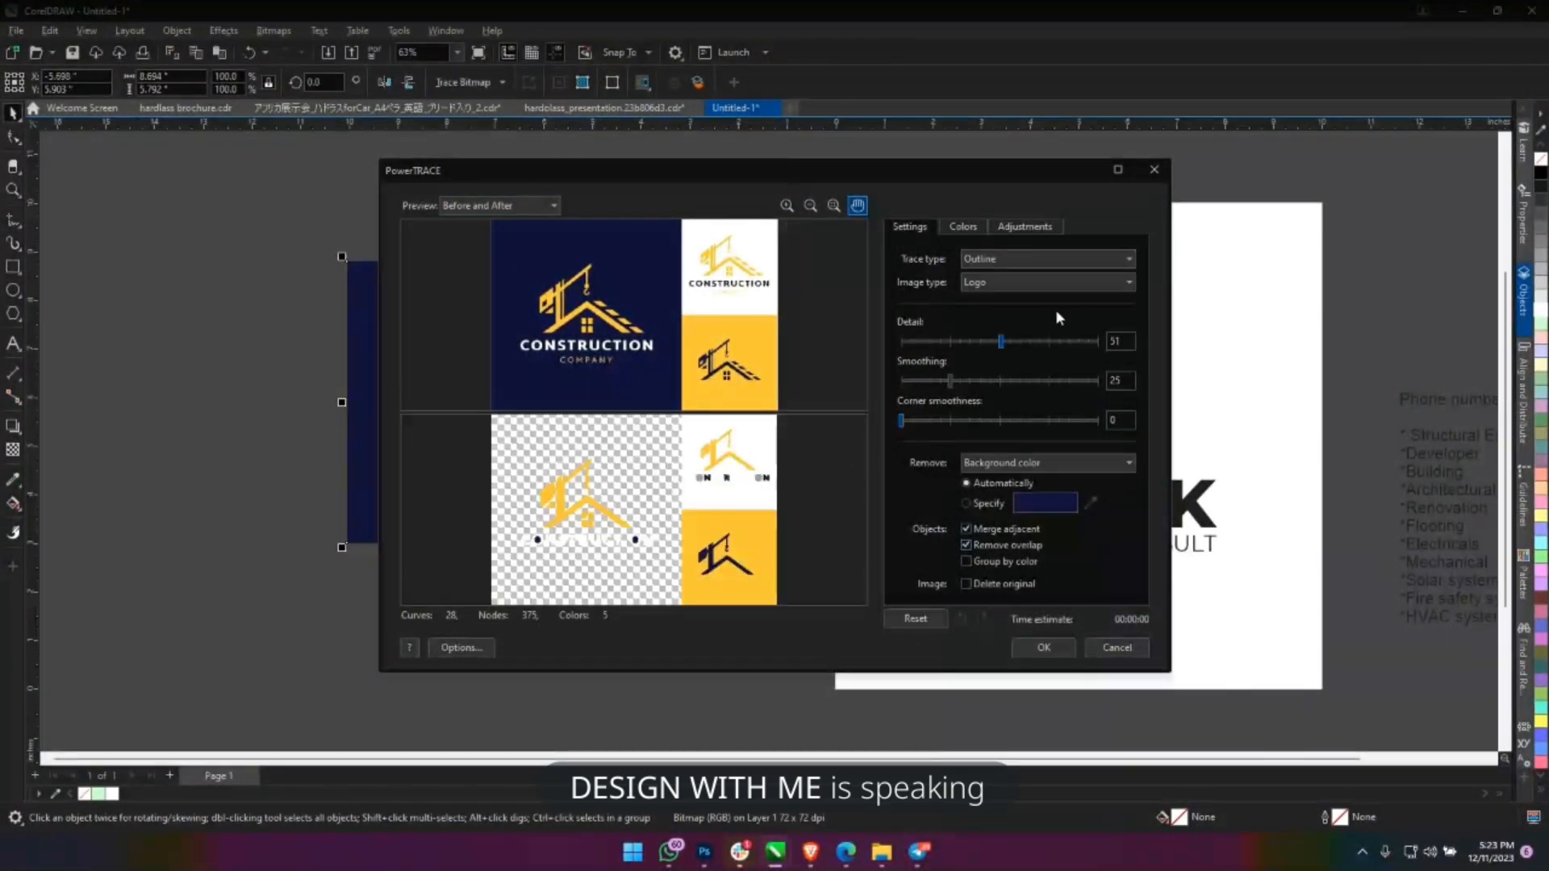
pyautogui.click(1086, 342)
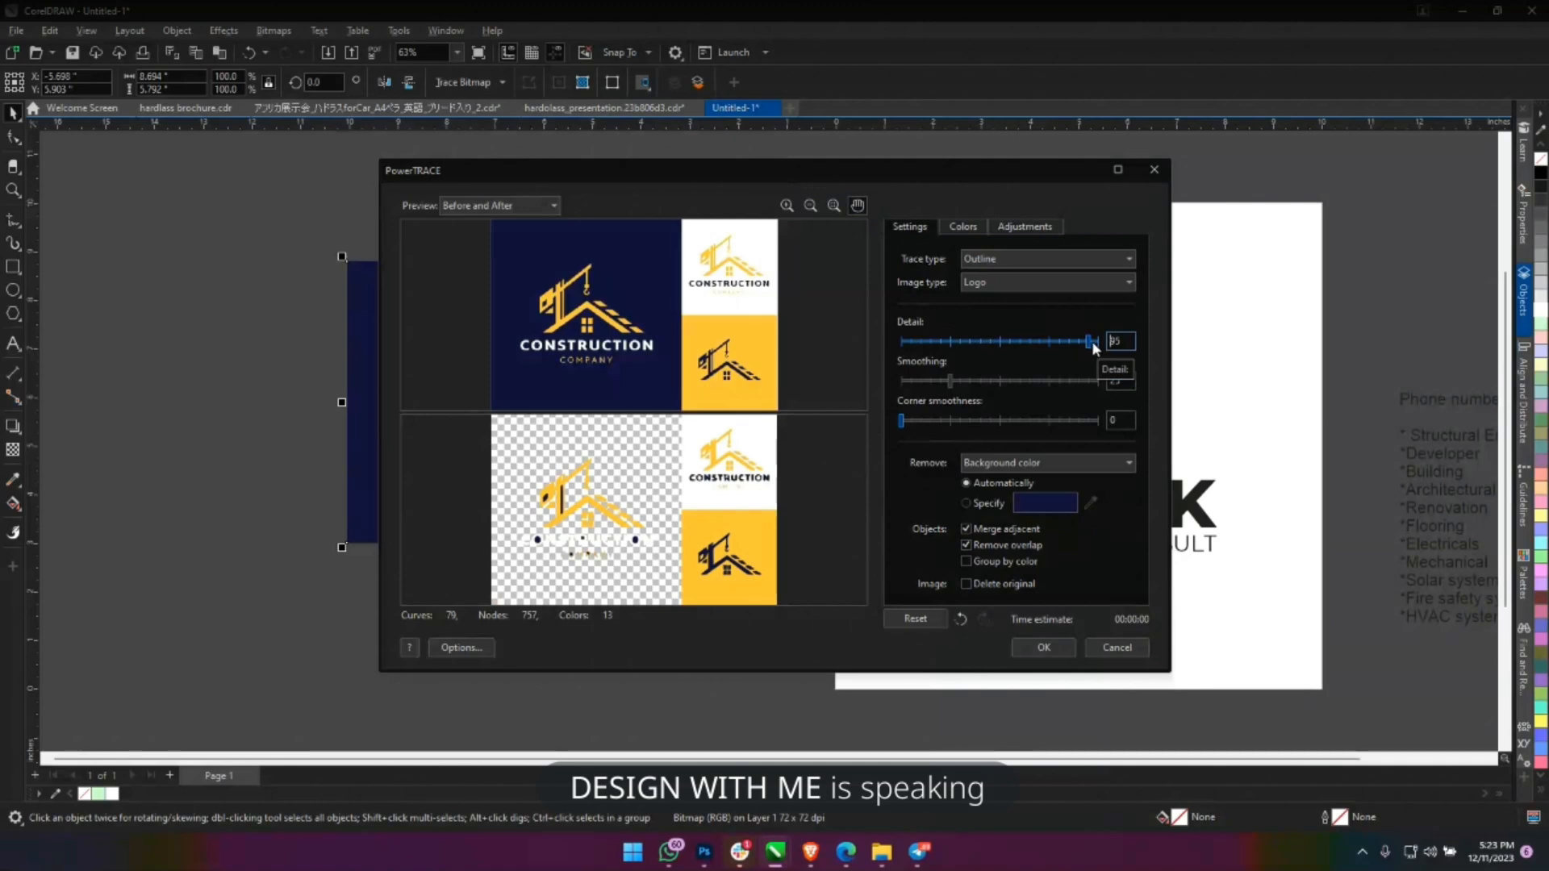
pyautogui.click(1092, 340)
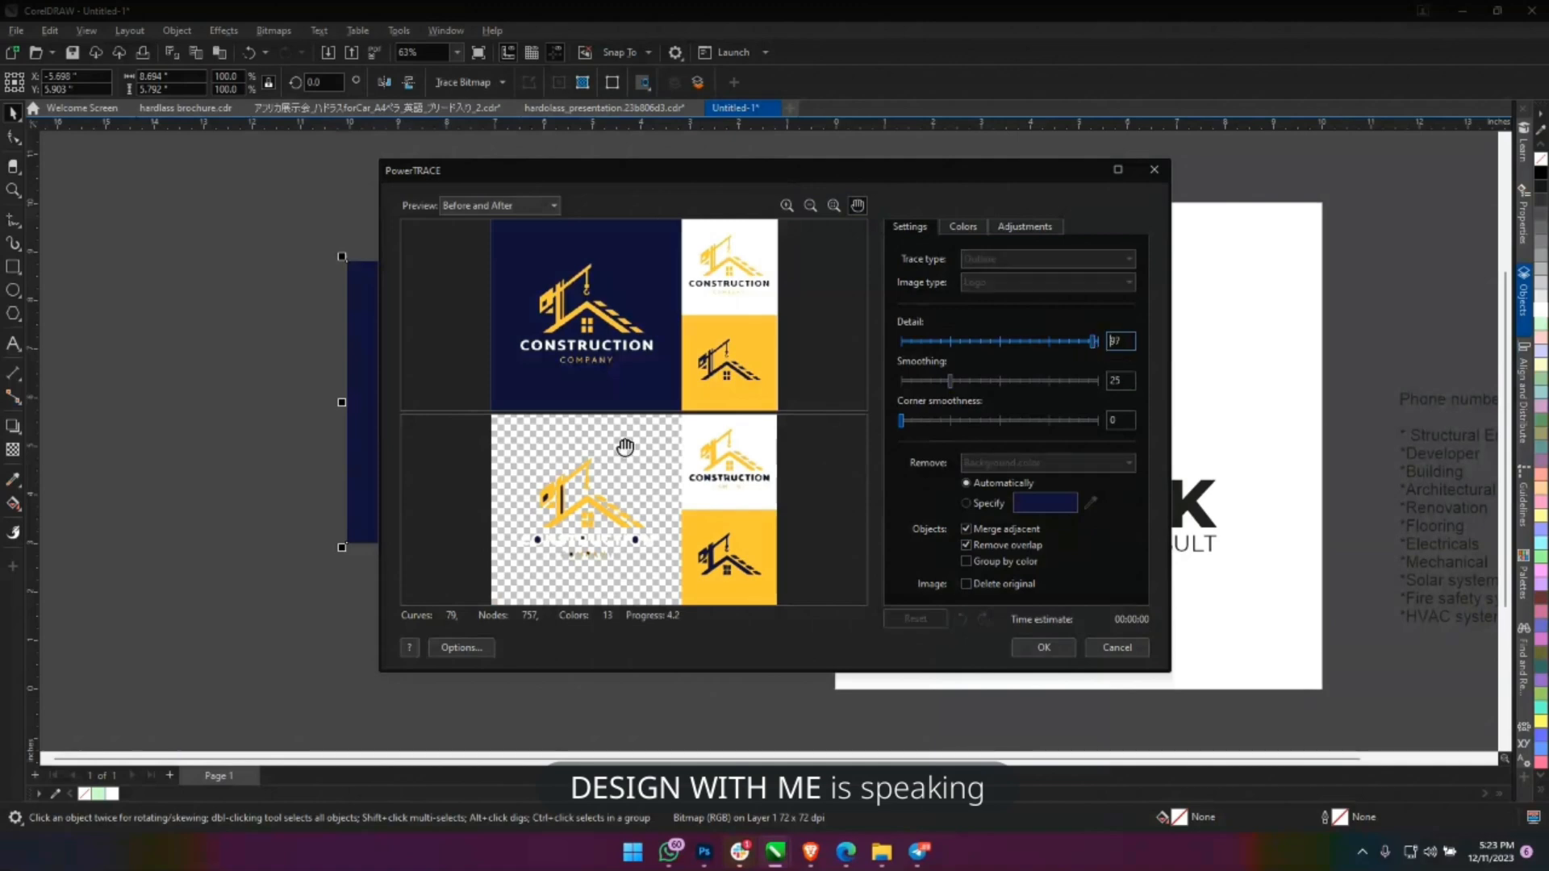
pyautogui.scroll(3, 587, 449)
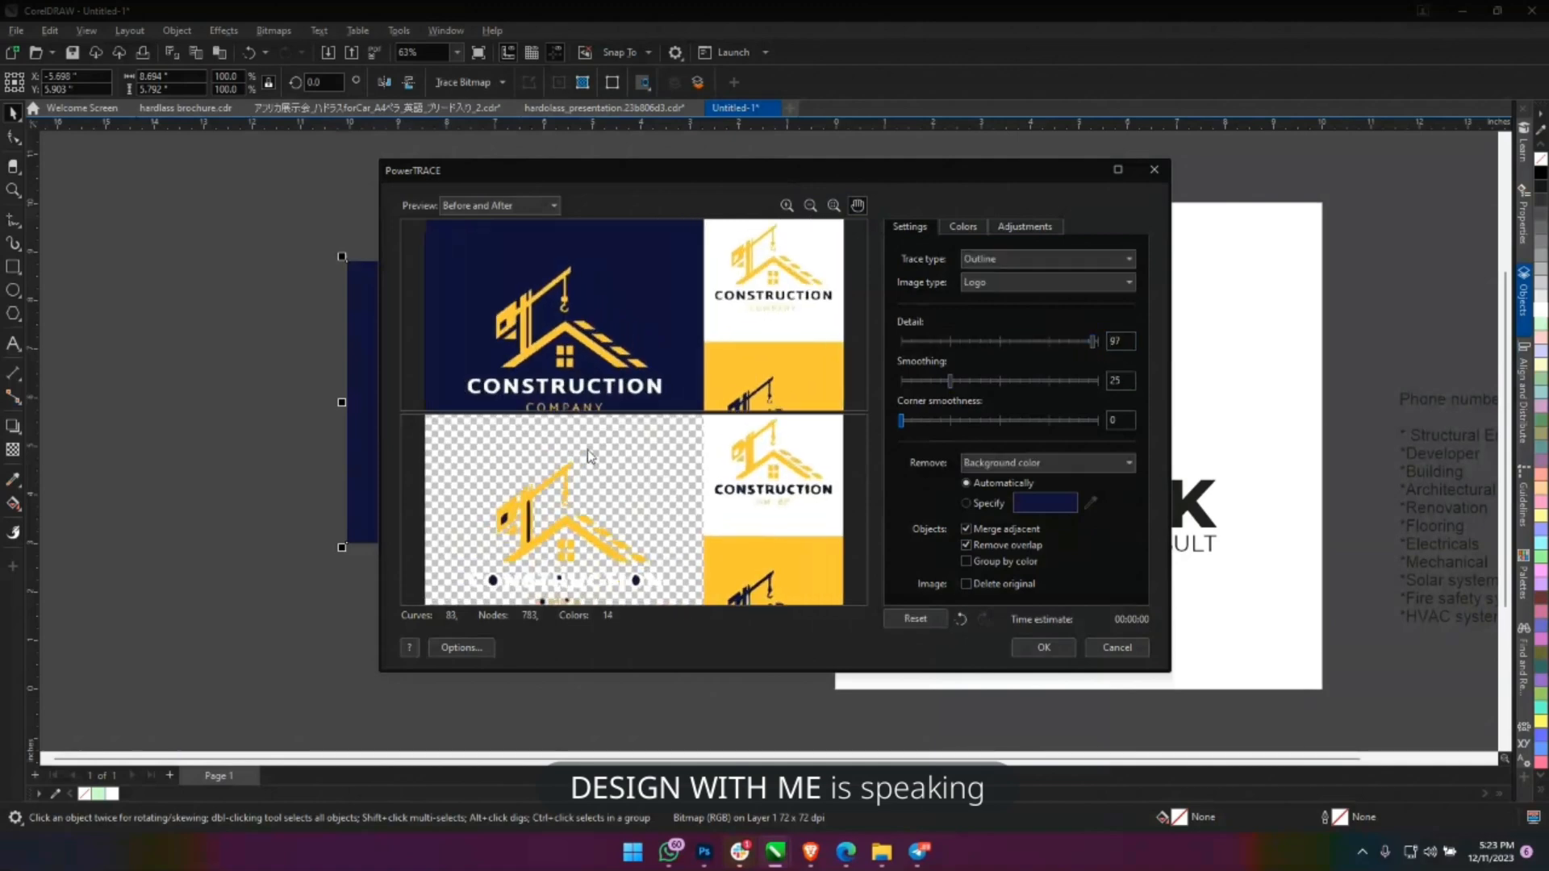
pyautogui.scroll(1, 587, 451)
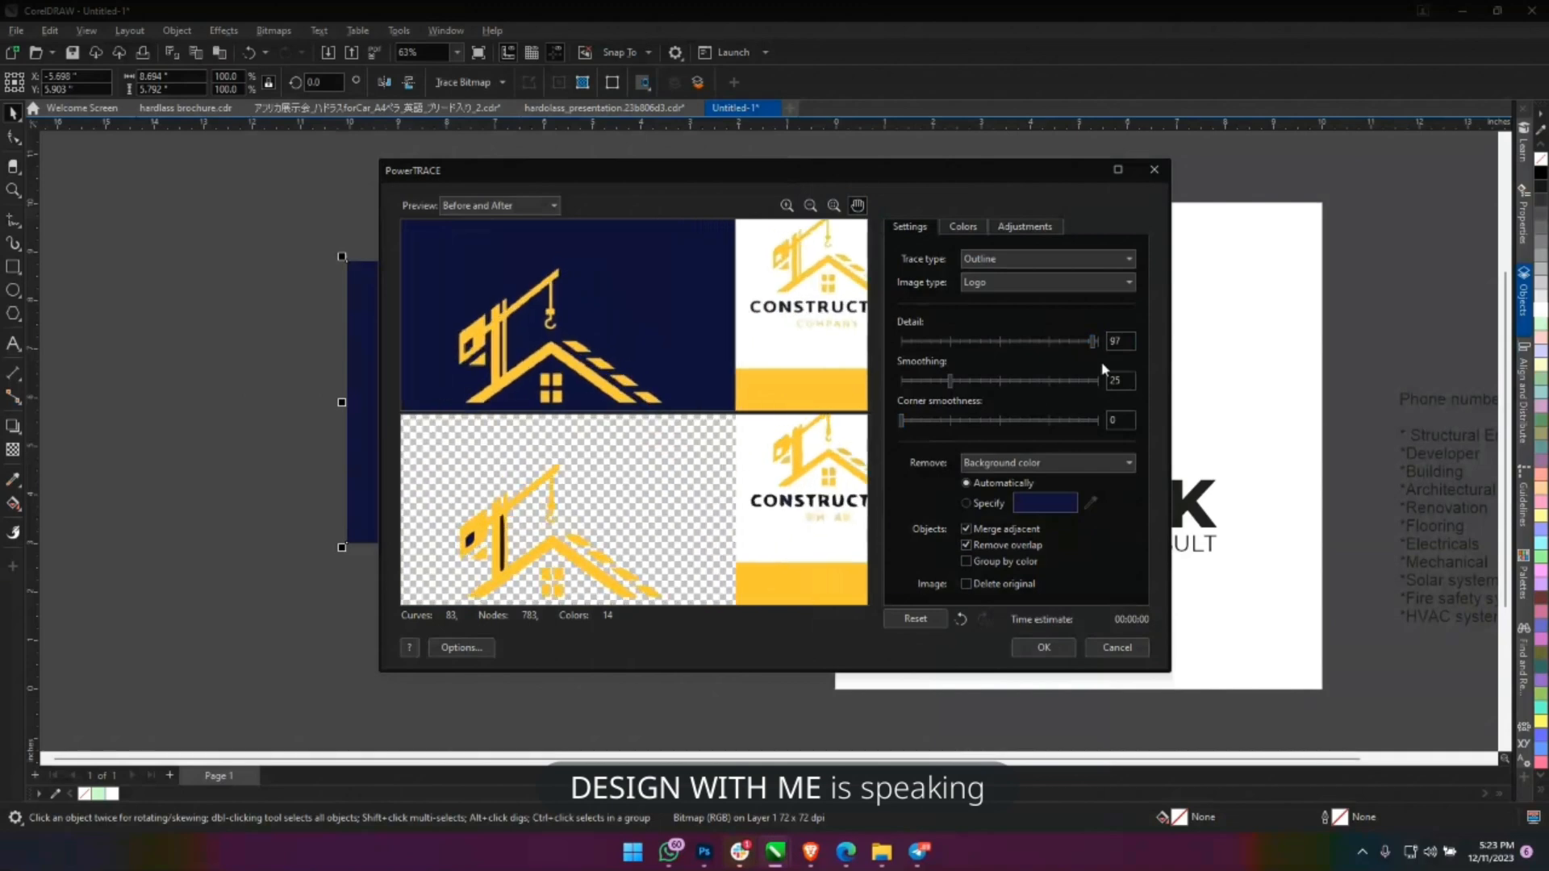
pyautogui.click(969, 382)
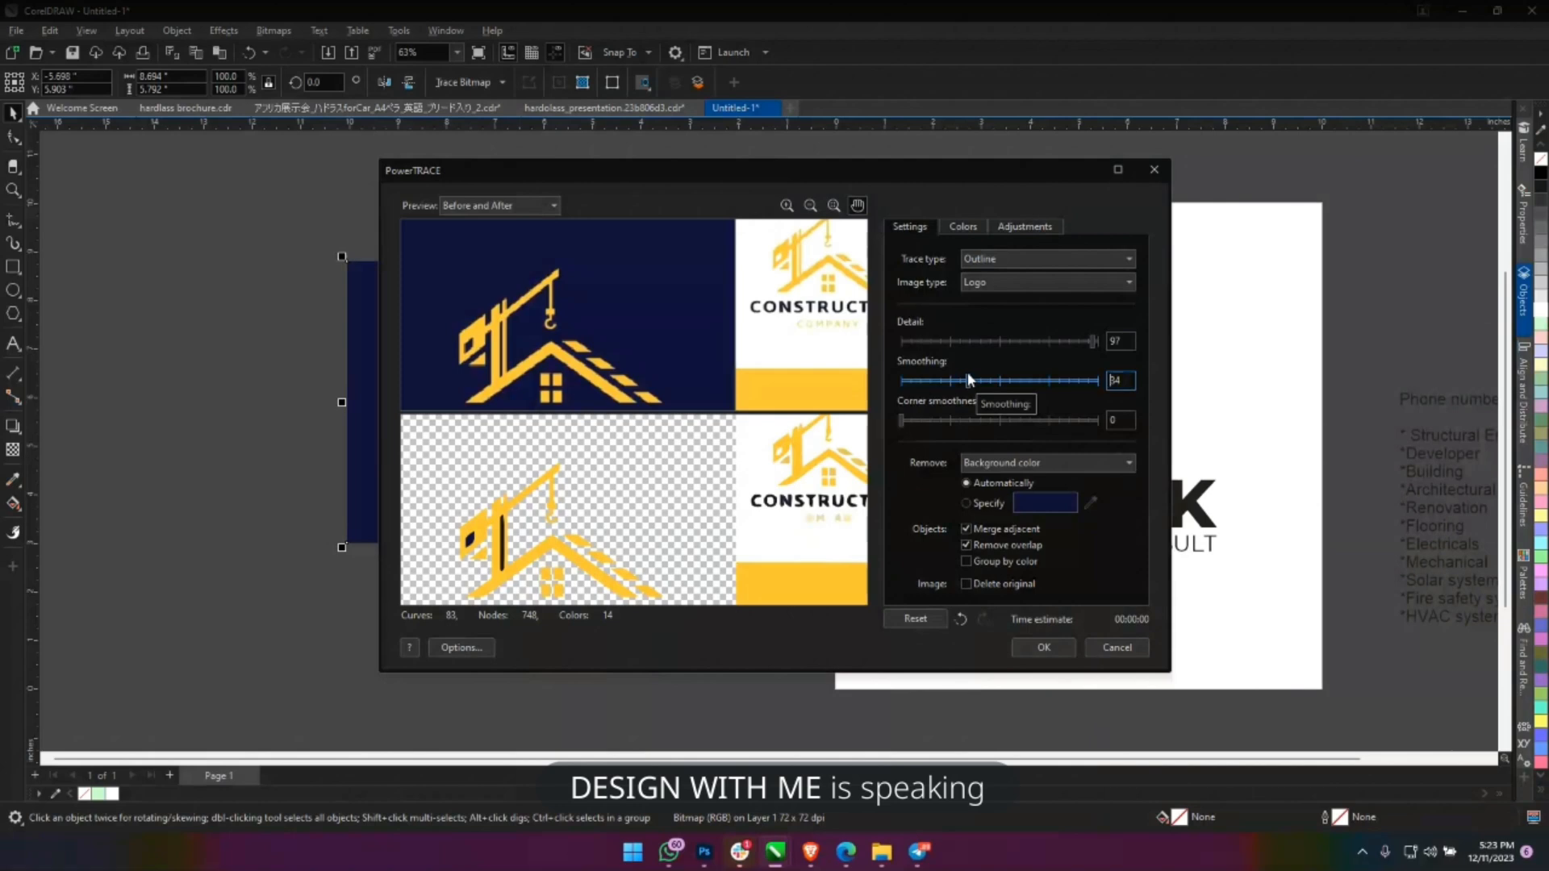
pyautogui.click(1044, 648)
pyautogui.moveTo(514, 442)
pyautogui.mouseDown()
pyautogui.moveTo(726, 422)
pyautogui.moveTo(301, 406)
pyautogui.moveTo(280, 374)
pyautogui.mouseUp()
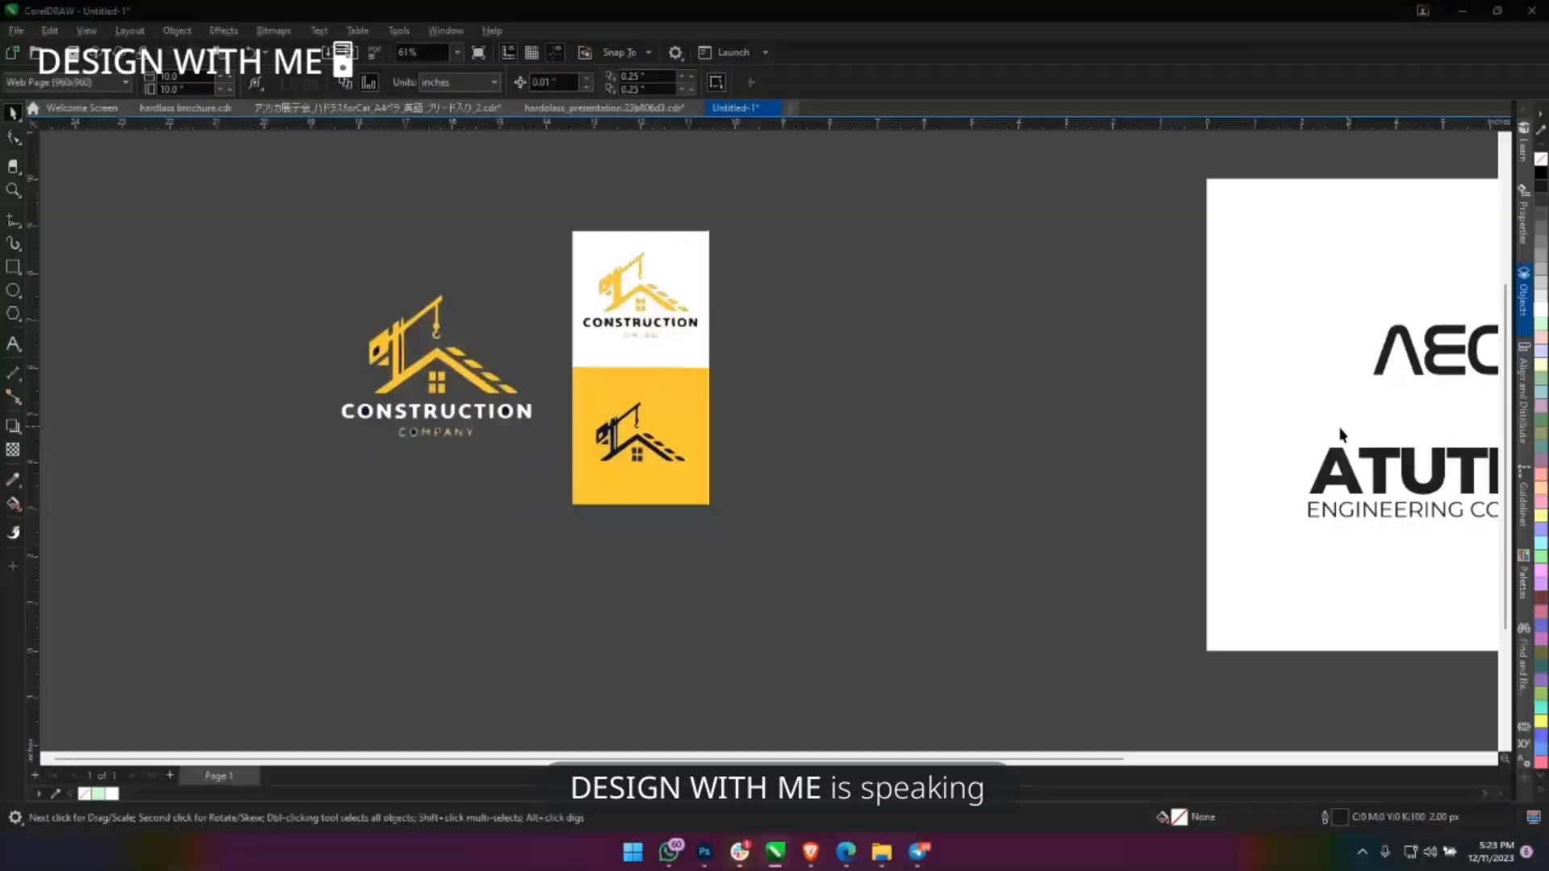
# Switch to the Brave browser, open Freepik and search for "construction logo".
pyautogui.hscroll(5, 775, 404)
pyautogui.hotkey('alt', 'Tab')
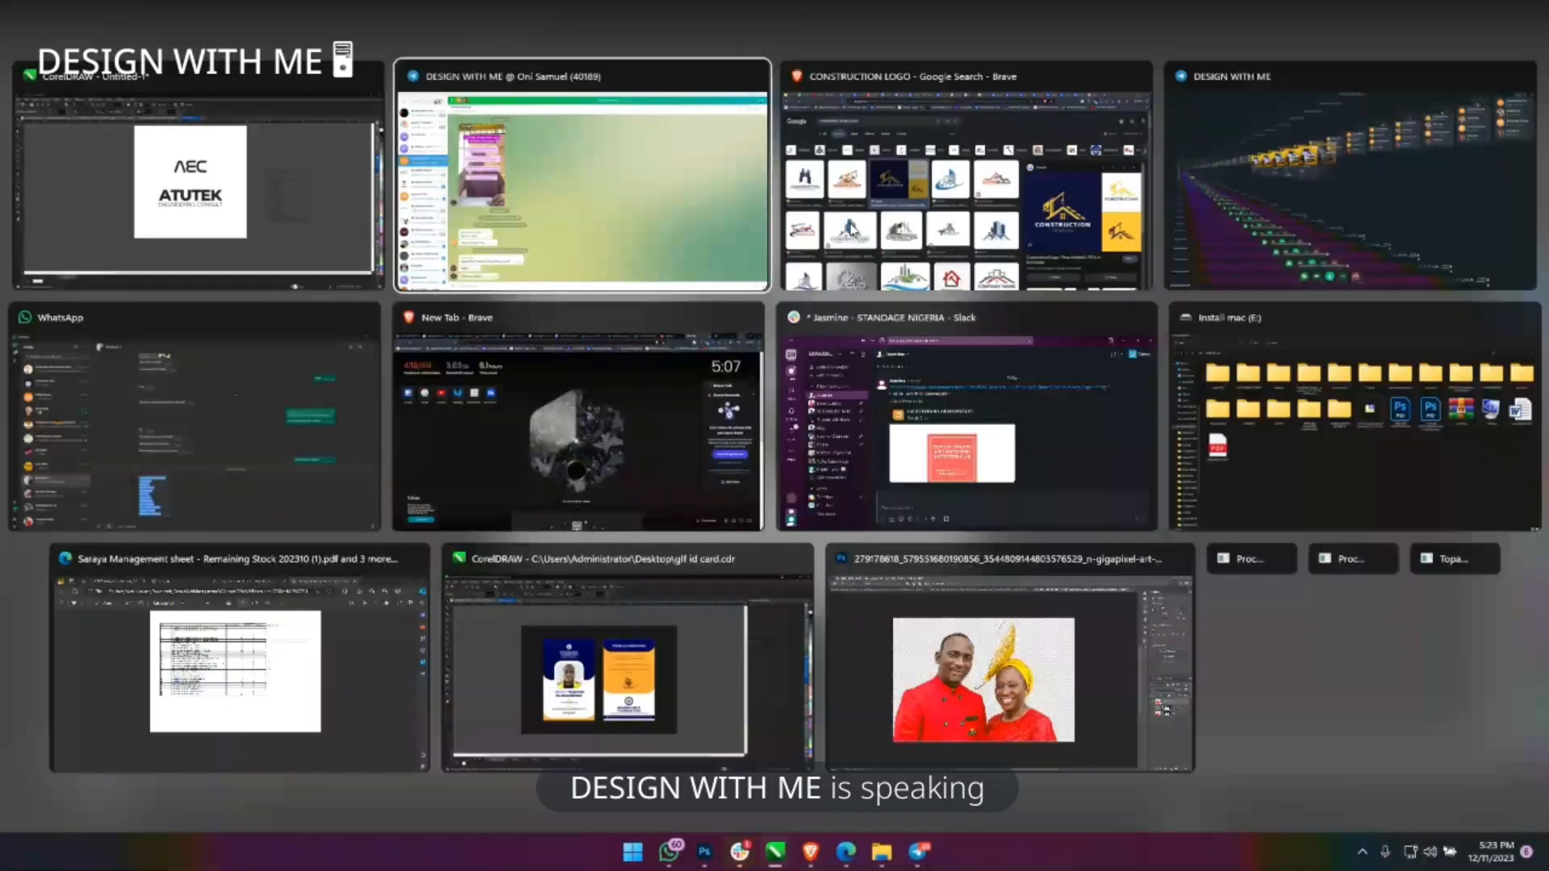
pyautogui.click(851, 228)
pyautogui.click(436, 12)
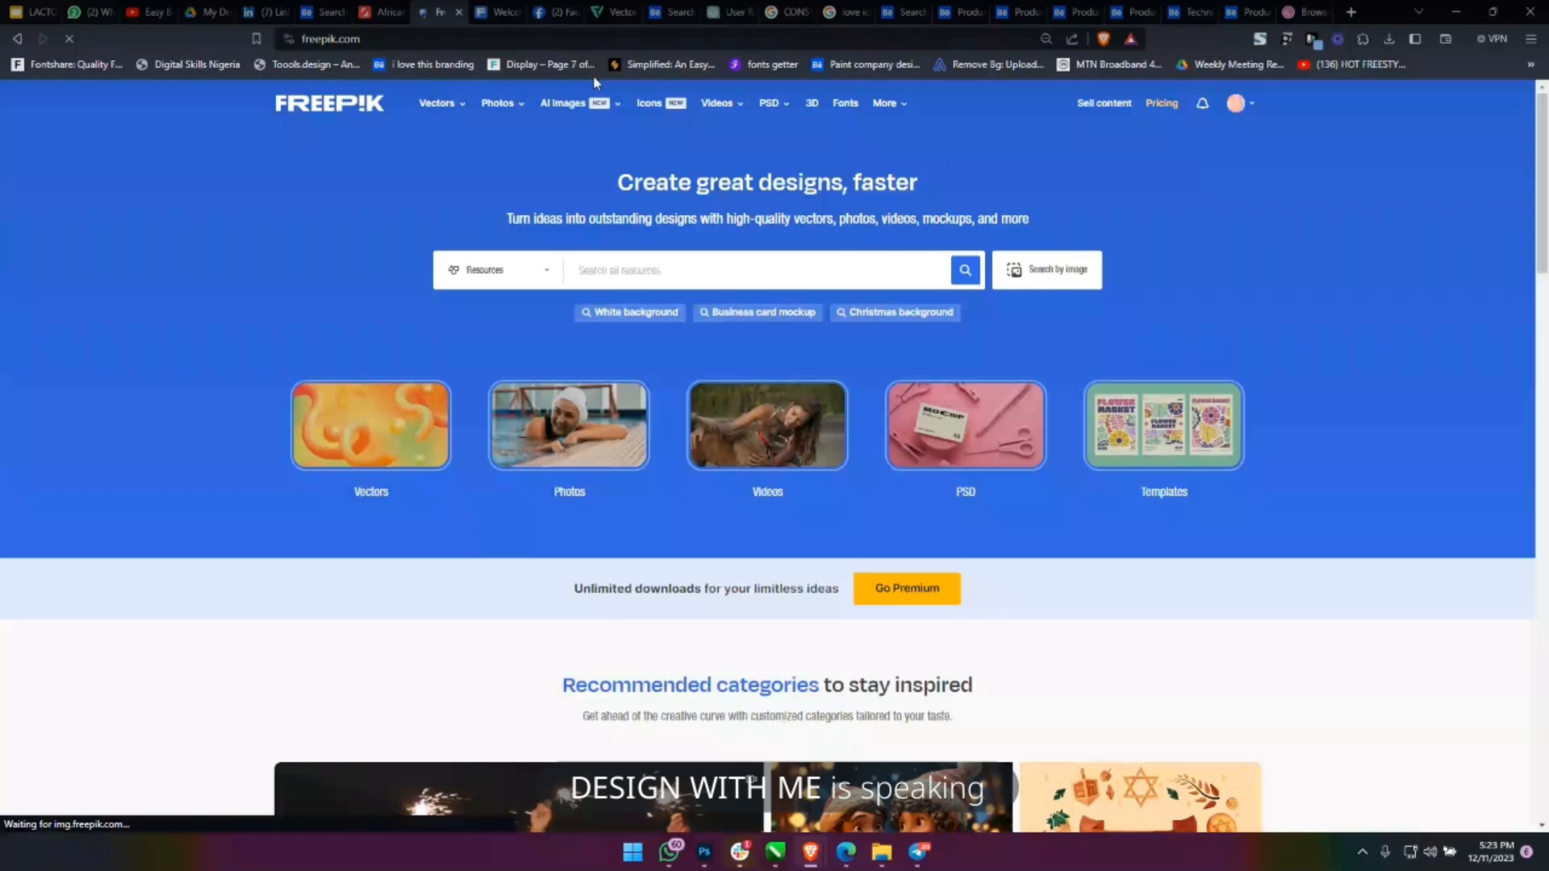
pyautogui.write('construction')
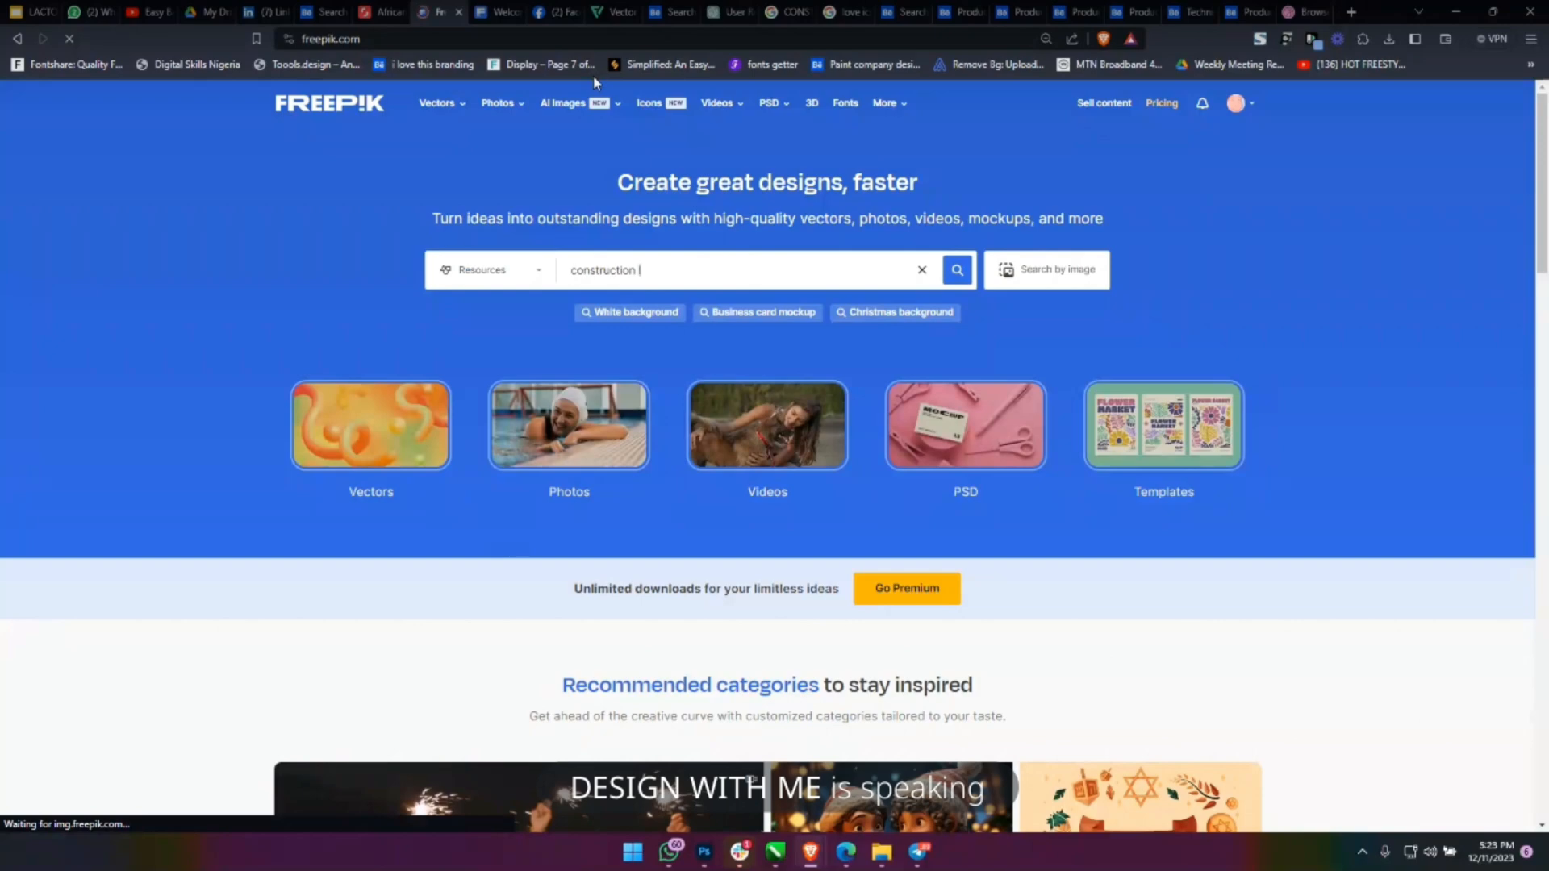
pyautogui.write(' logo')
pyautogui.press('Return')
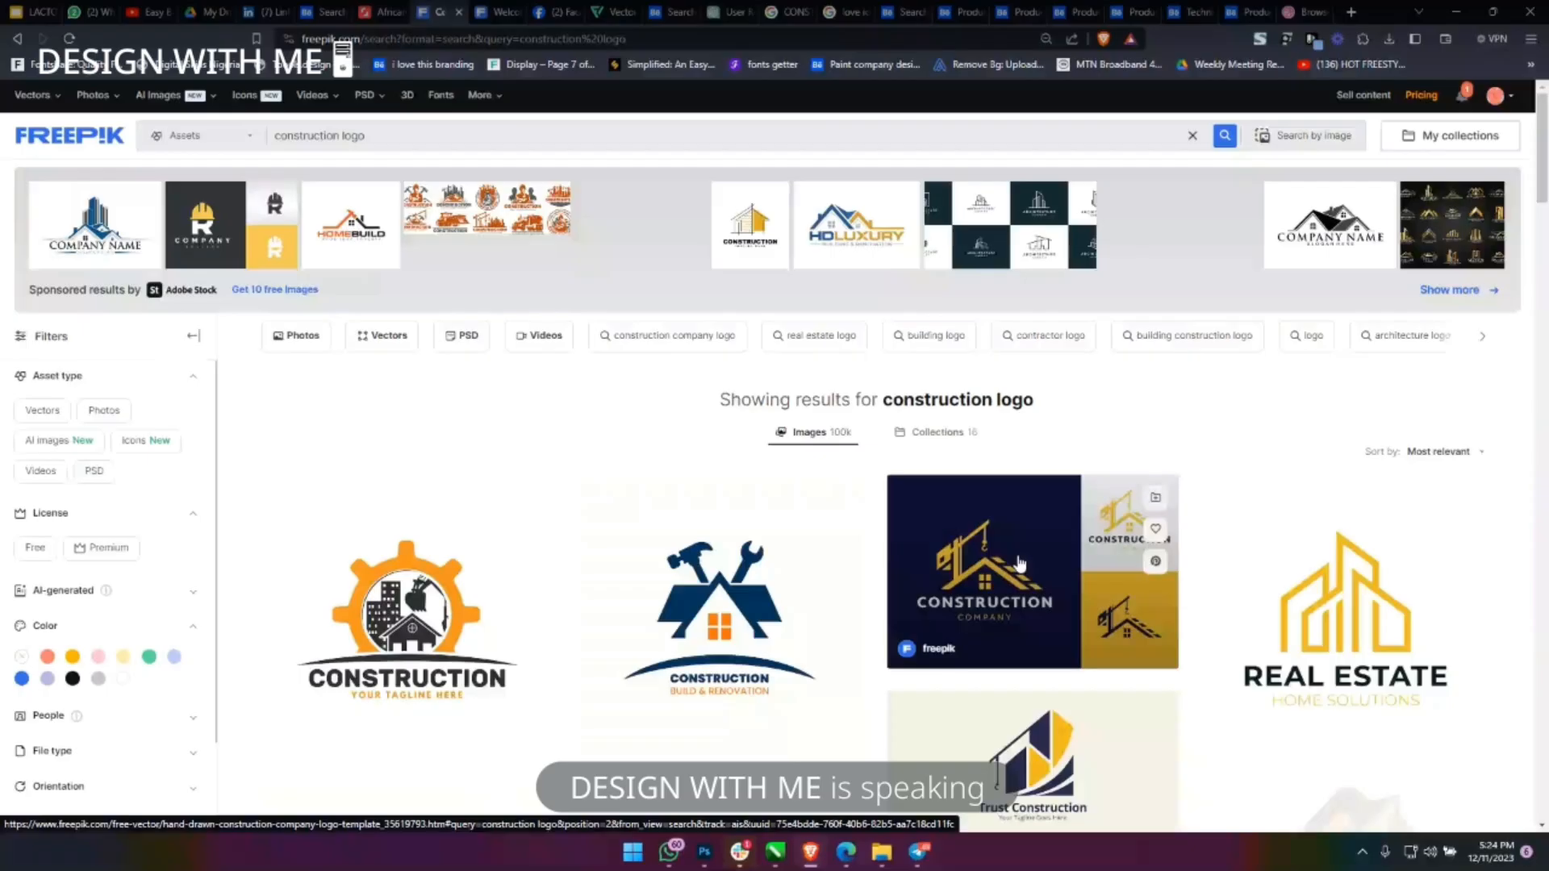
# Open the navy and yellow crane-and-roof construction logo, copy its larger image and switch back to CorelDRAW.
pyautogui.click(1019, 562)
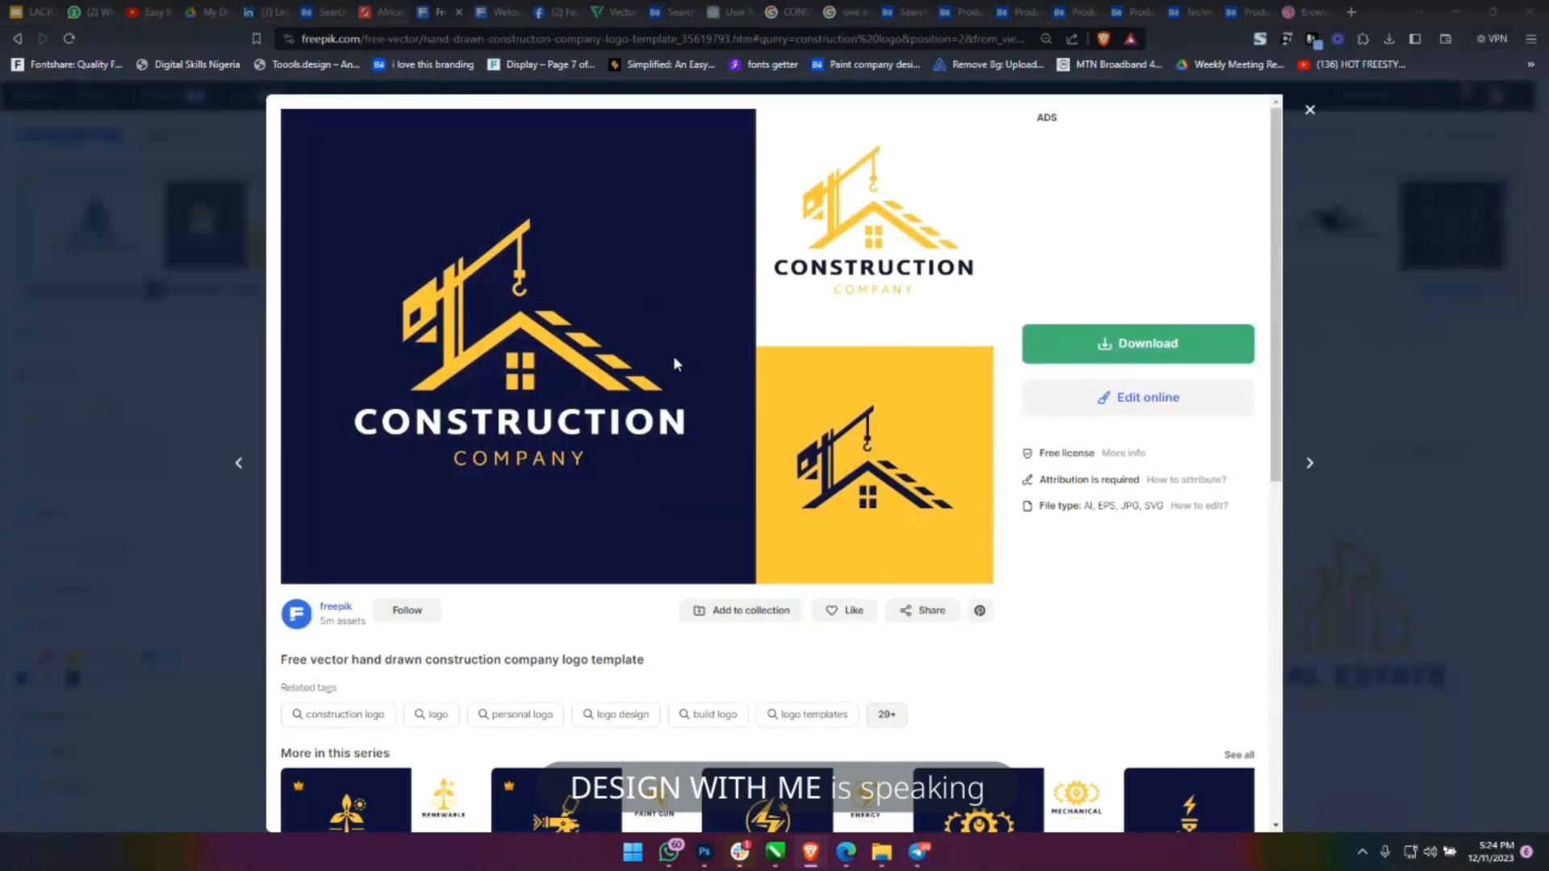
pyautogui.hotkey('alt', 'Tab')
pyautogui.click(619, 229)
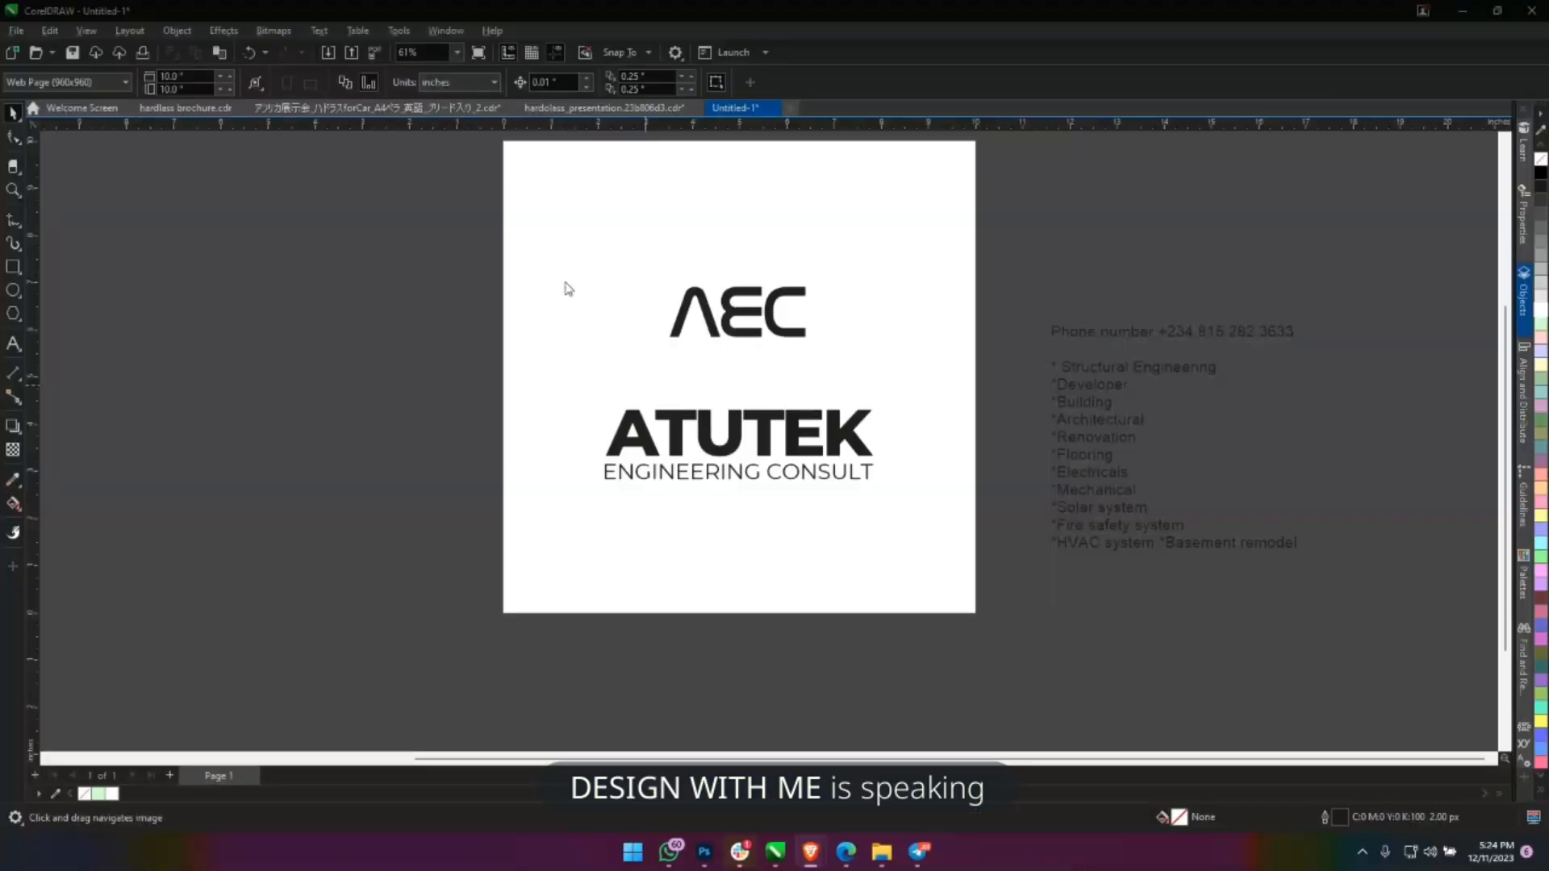
# Delete the earlier traced logo beside the page, paste the copied Freepik image and move it to the left of the page.
pyautogui.moveTo(565, 289); pyautogui.dragTo(946, 366)
pyautogui.scroll(-2, 467, 360)
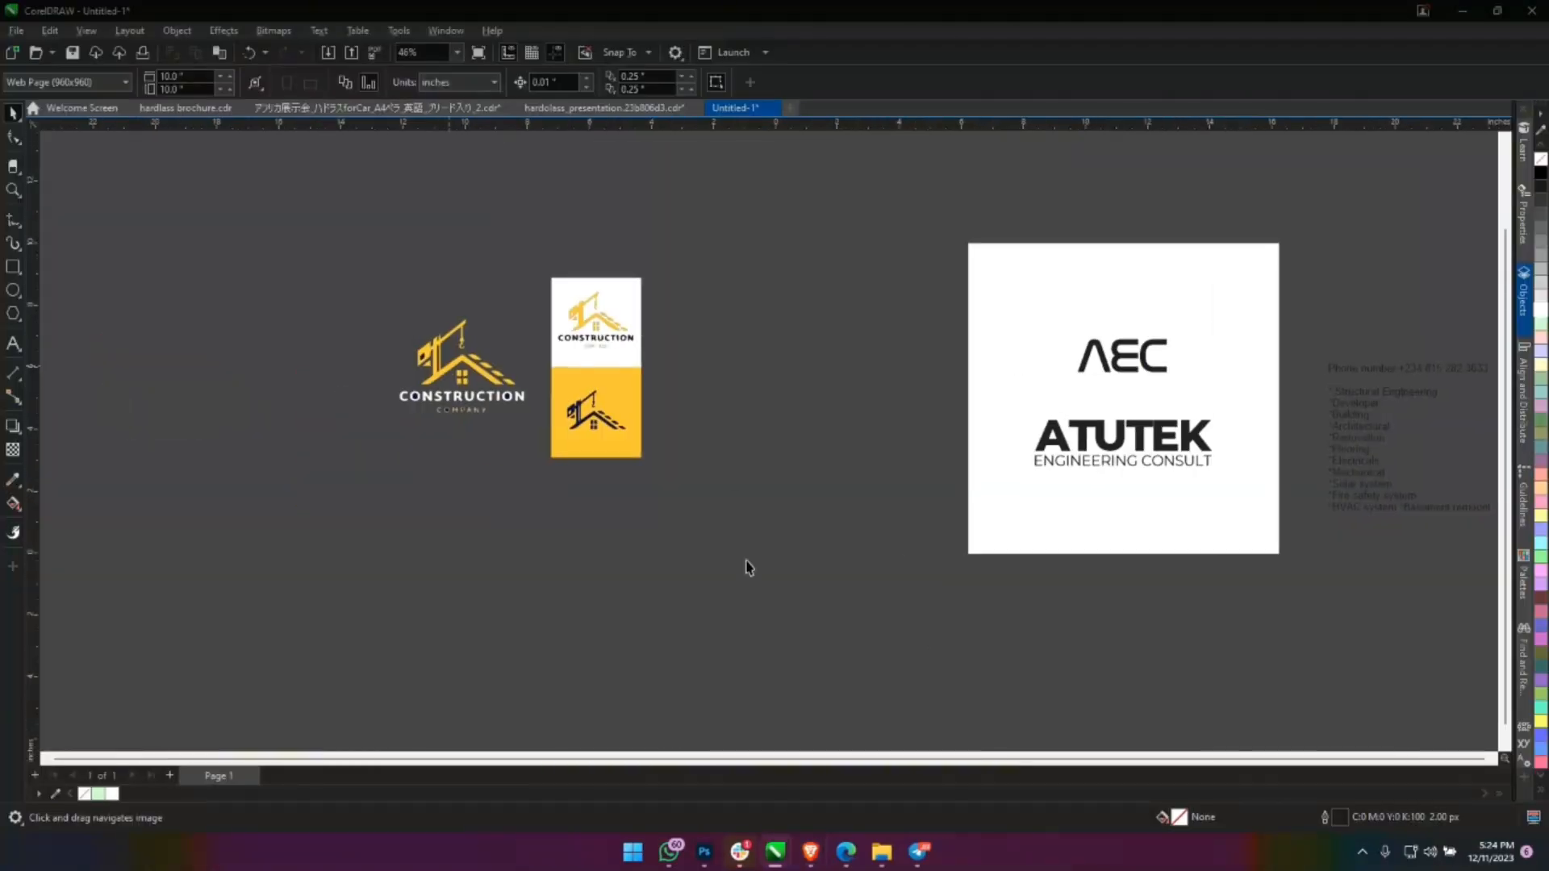
pyautogui.moveTo(844, 560); pyautogui.dragTo(294, 232)
pyautogui.press('Delete')
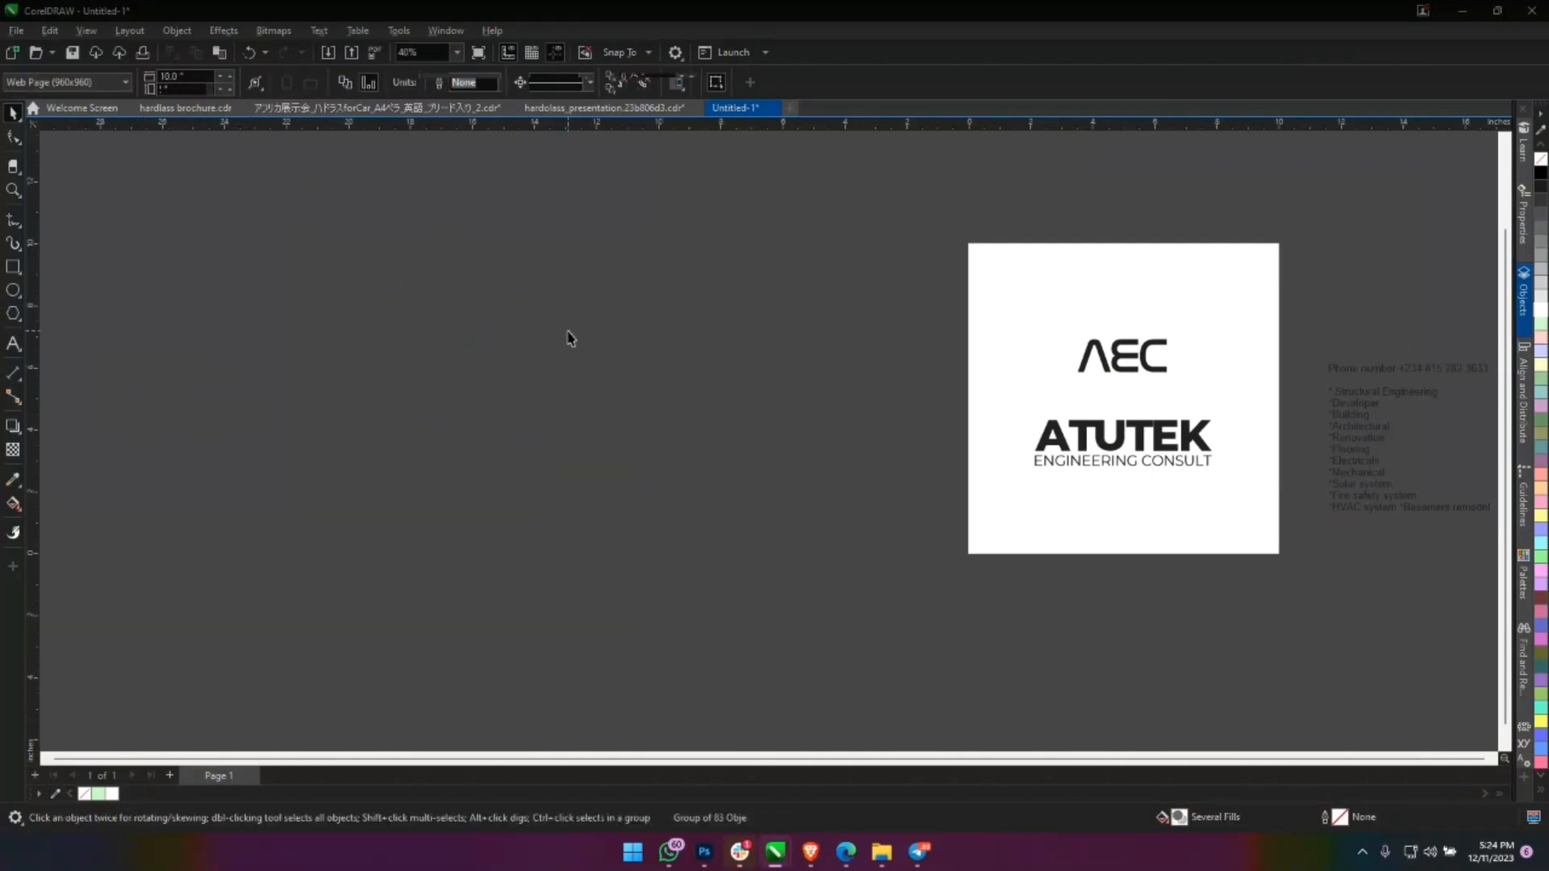
pyautogui.hotkey('ctrl', 'v')
pyautogui.moveTo(1041, 358); pyautogui.dragTo(331, 358)
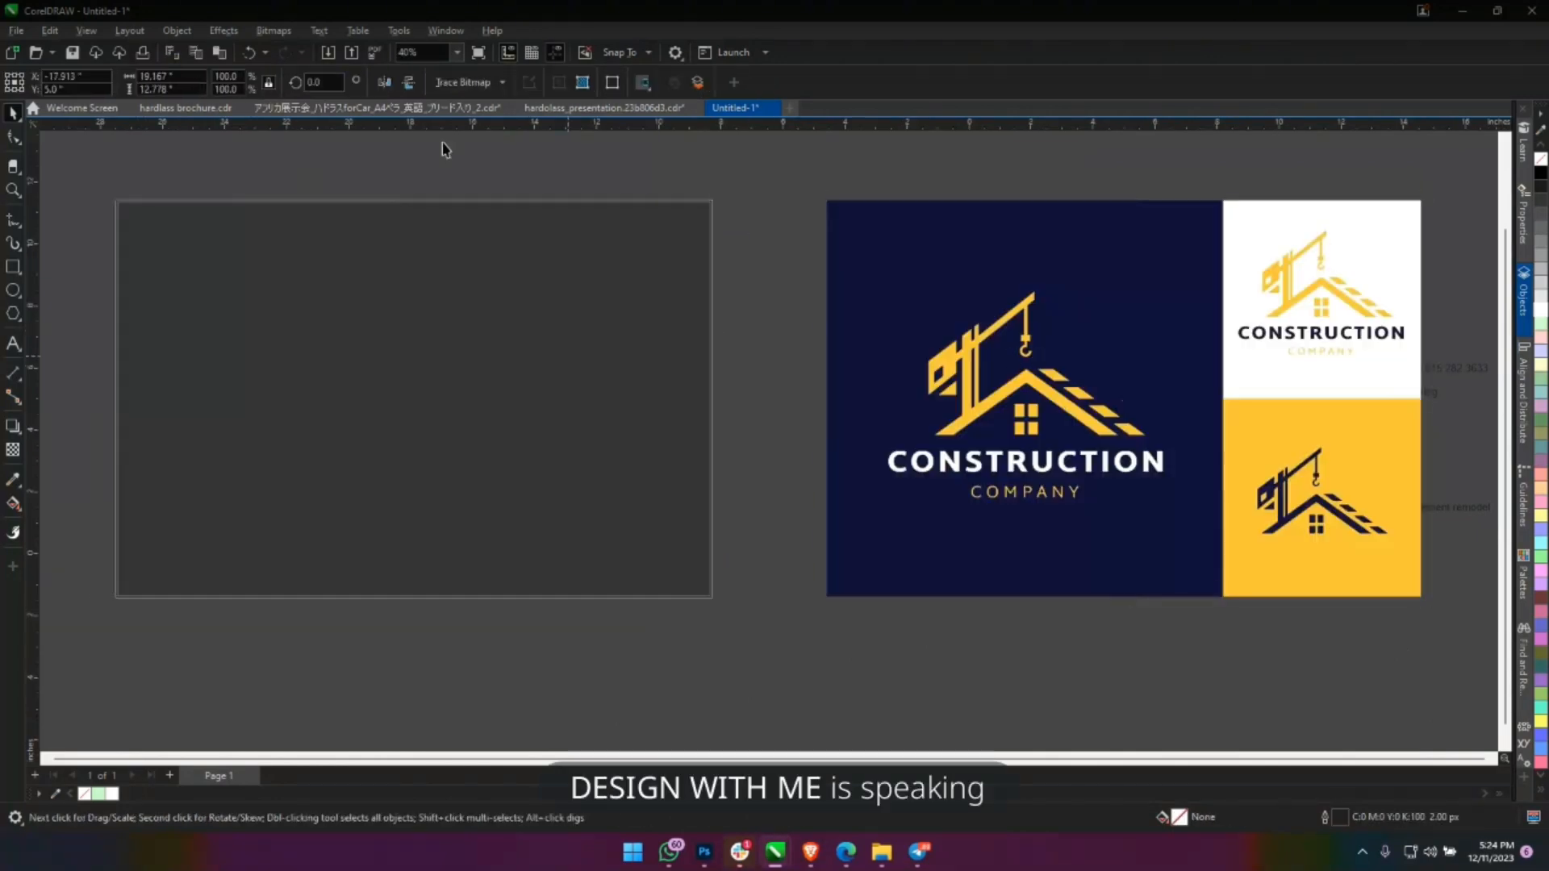
# Outline-trace the new construction logo image as a Logo with the detail set to 98.
pyautogui.click(458, 83)
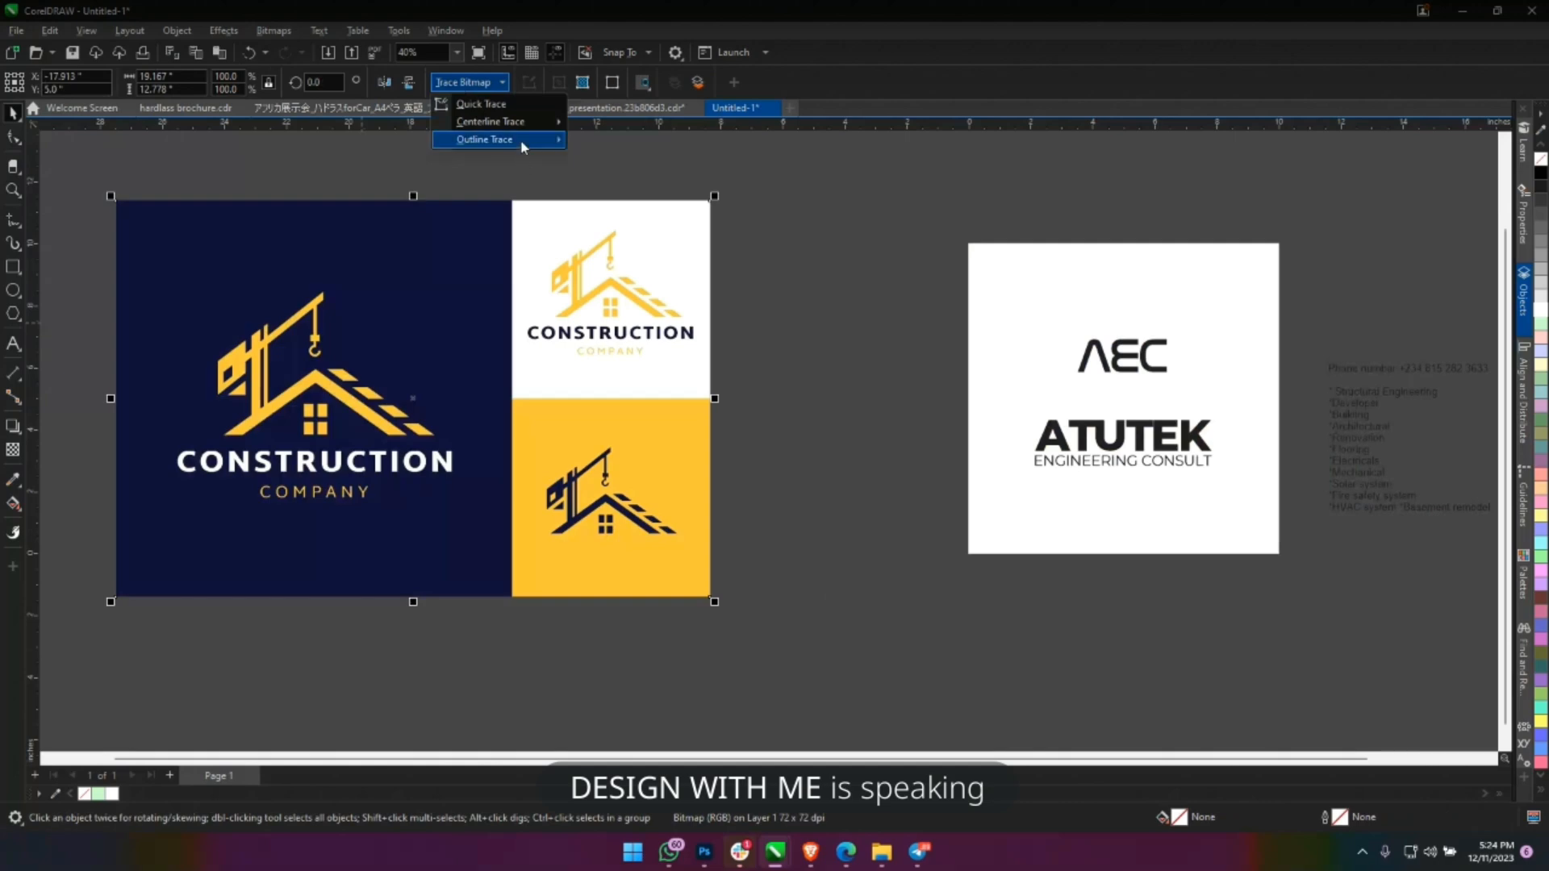
pyautogui.moveTo(522, 146)
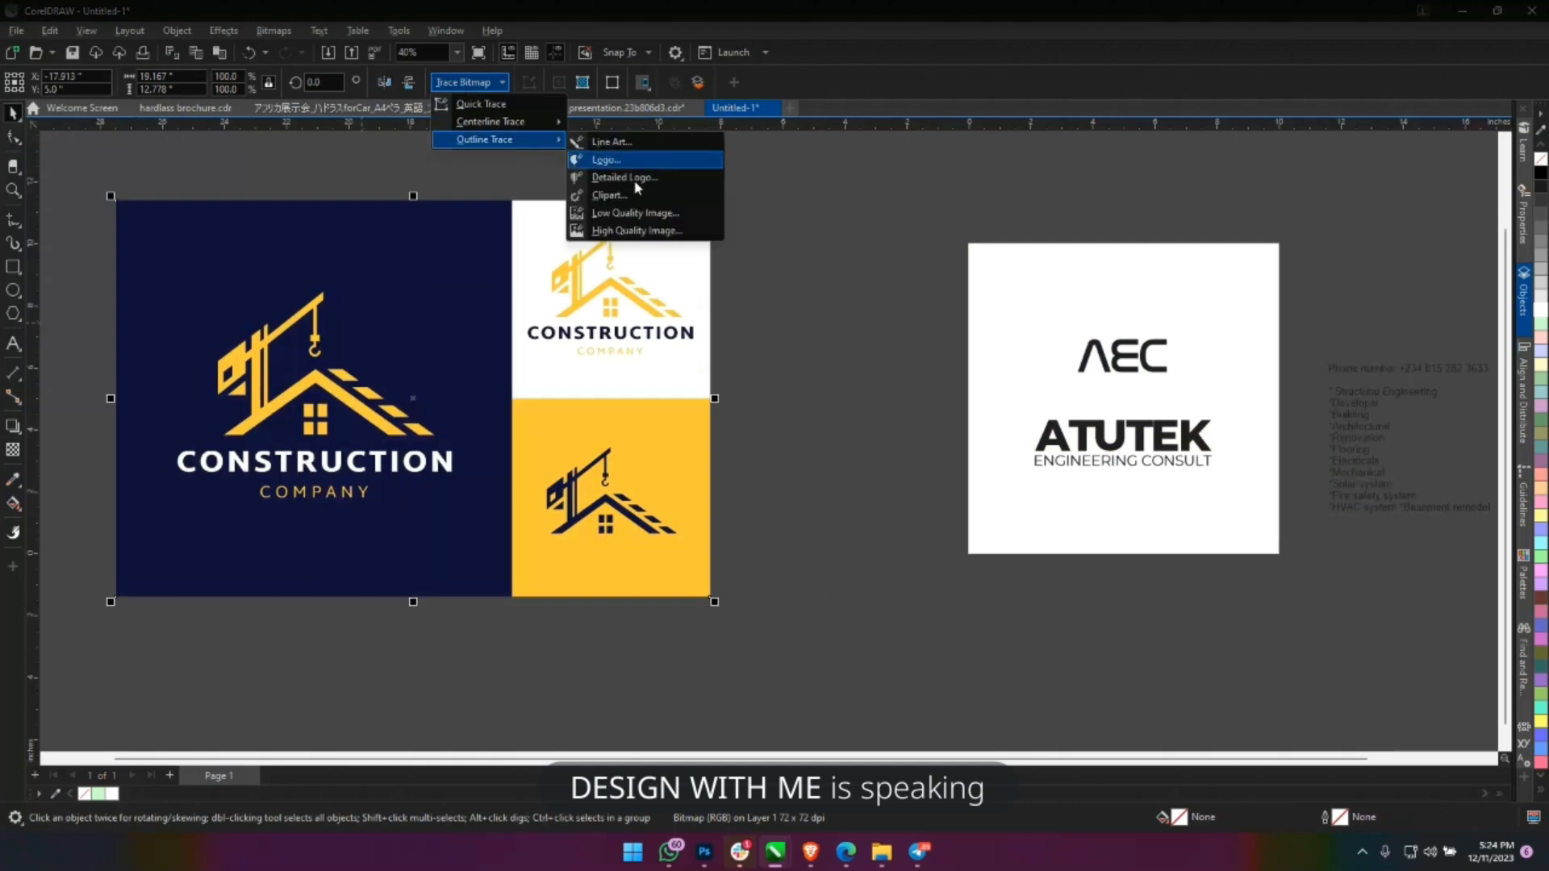
pyautogui.click(621, 159)
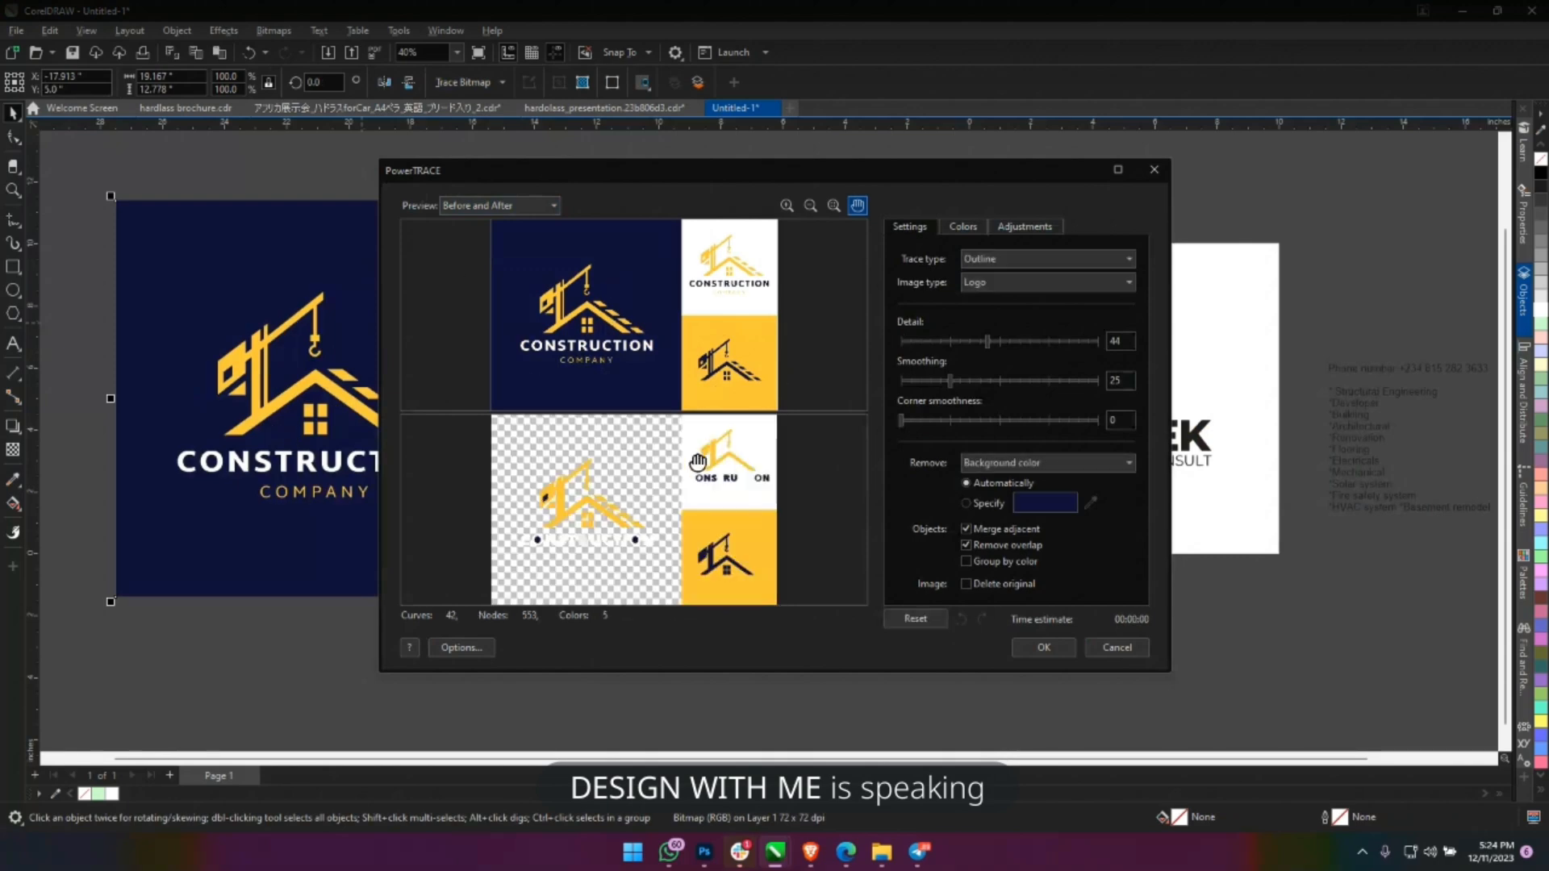
pyautogui.scroll(4, 651, 470)
pyautogui.scroll(2, 569, 487)
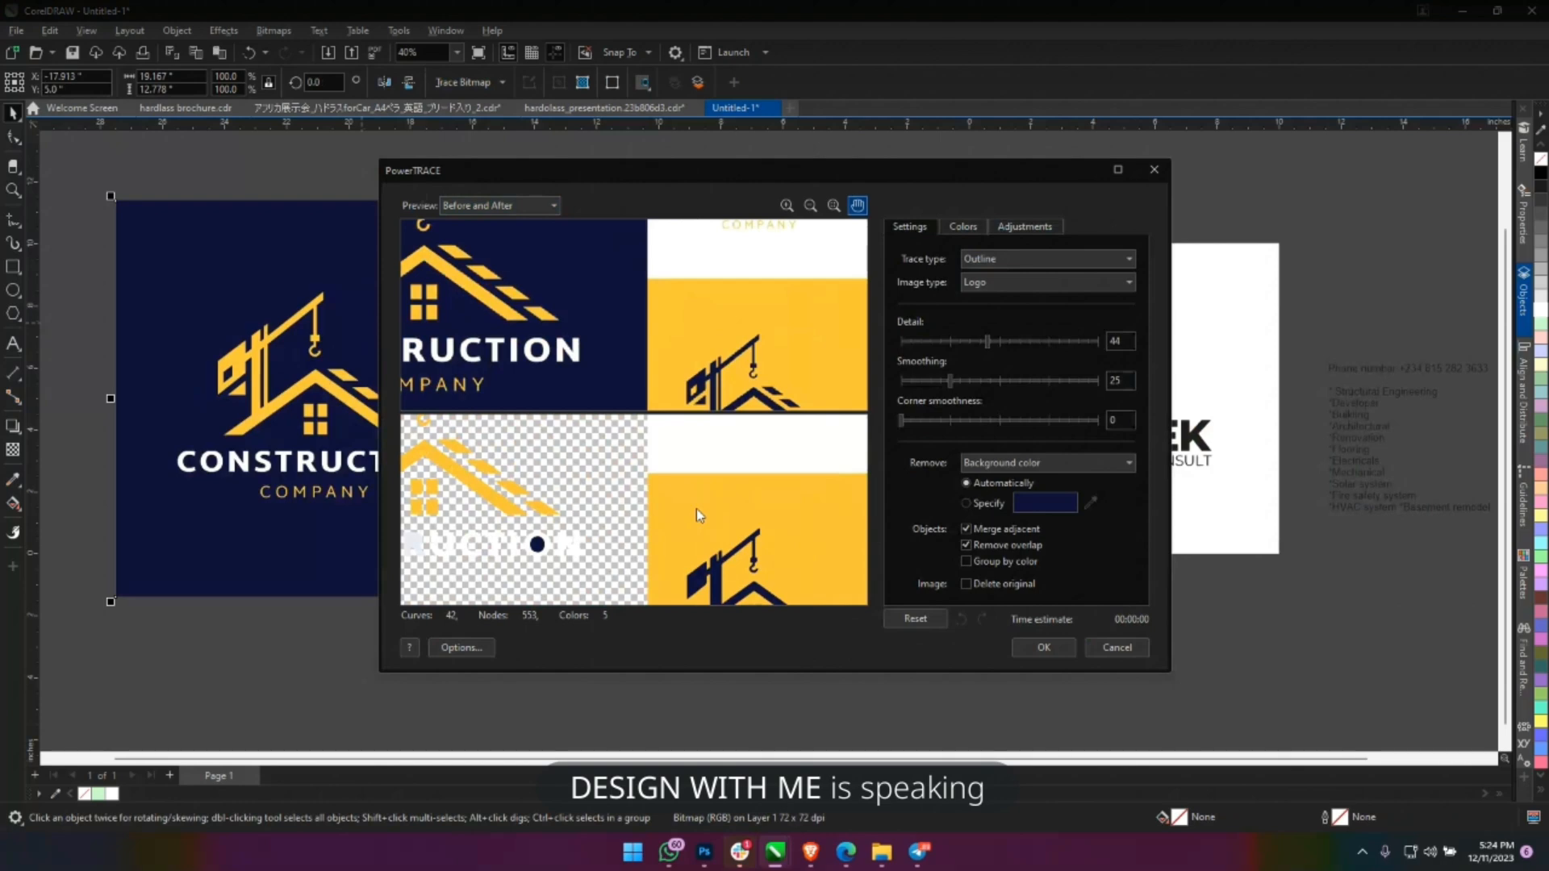
pyautogui.scroll(-3, 695, 508)
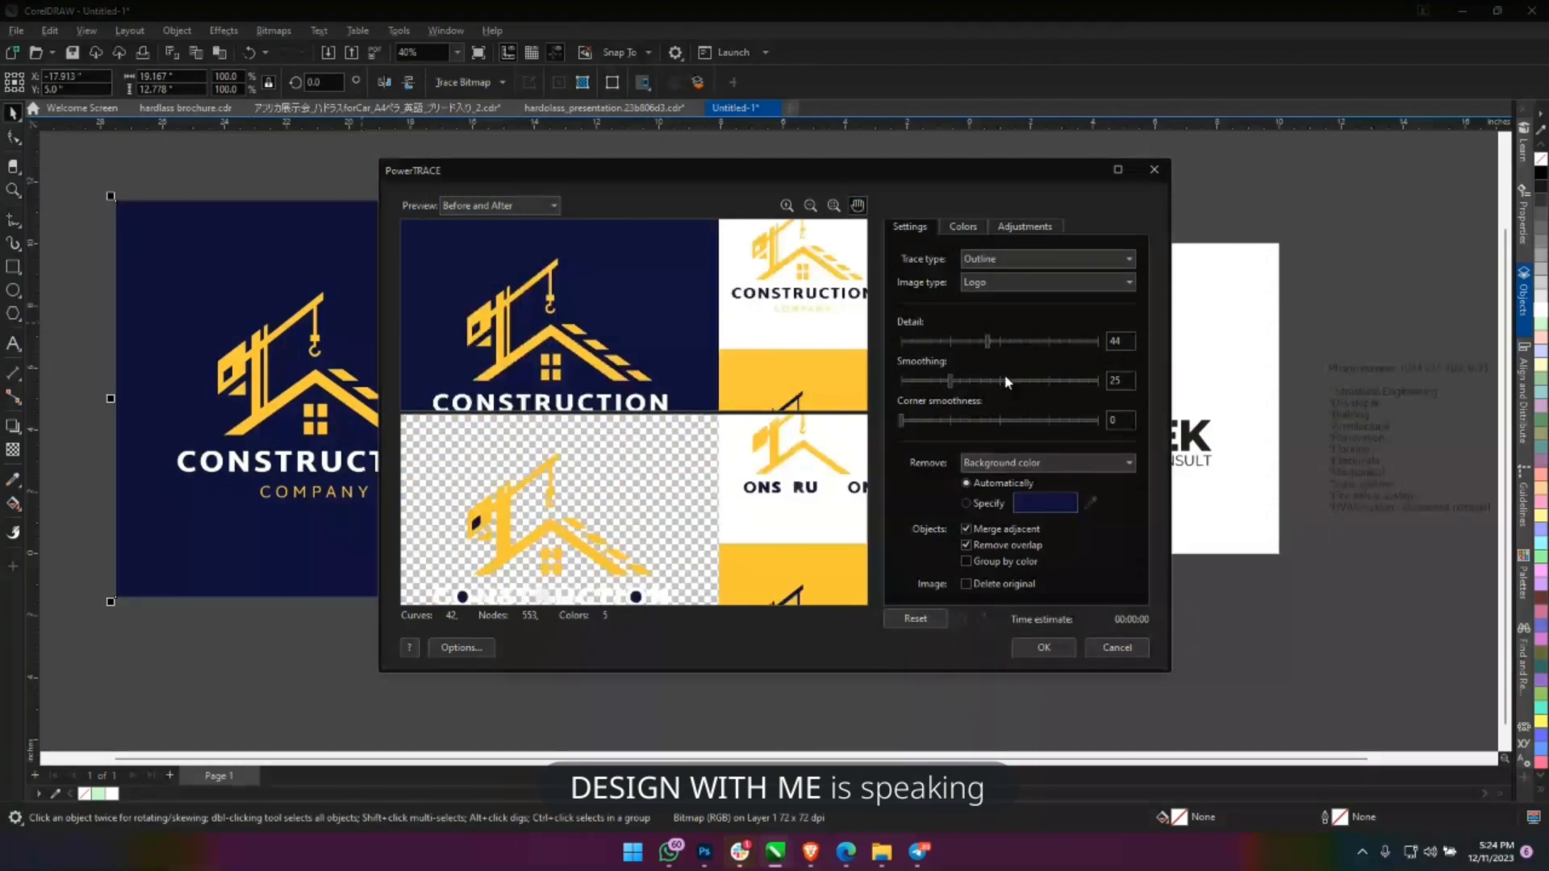
pyautogui.click(1086, 340)
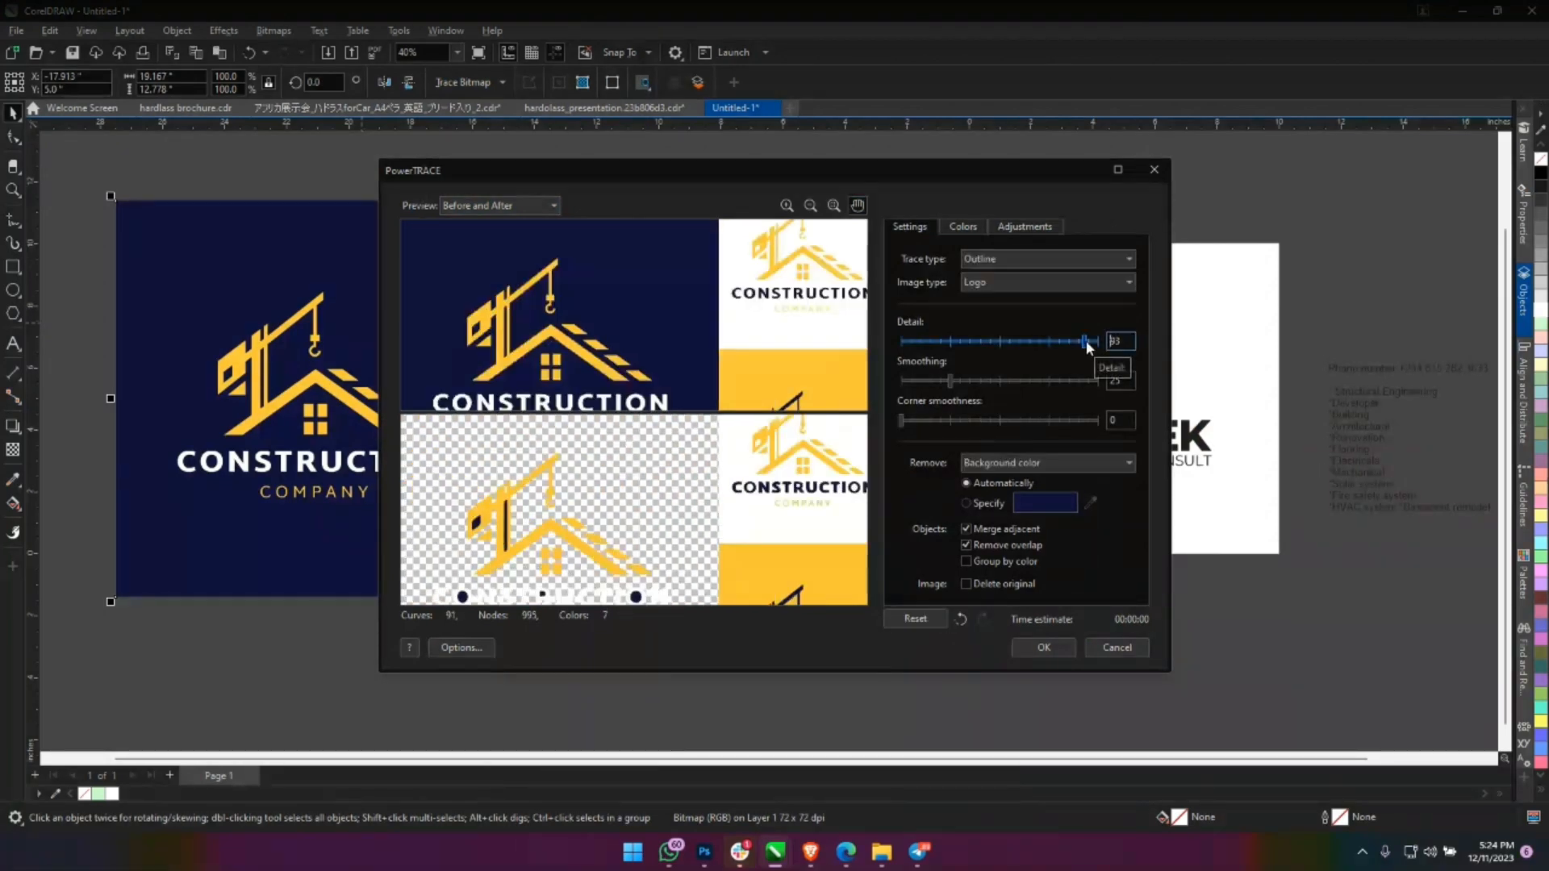
pyautogui.click(1094, 342)
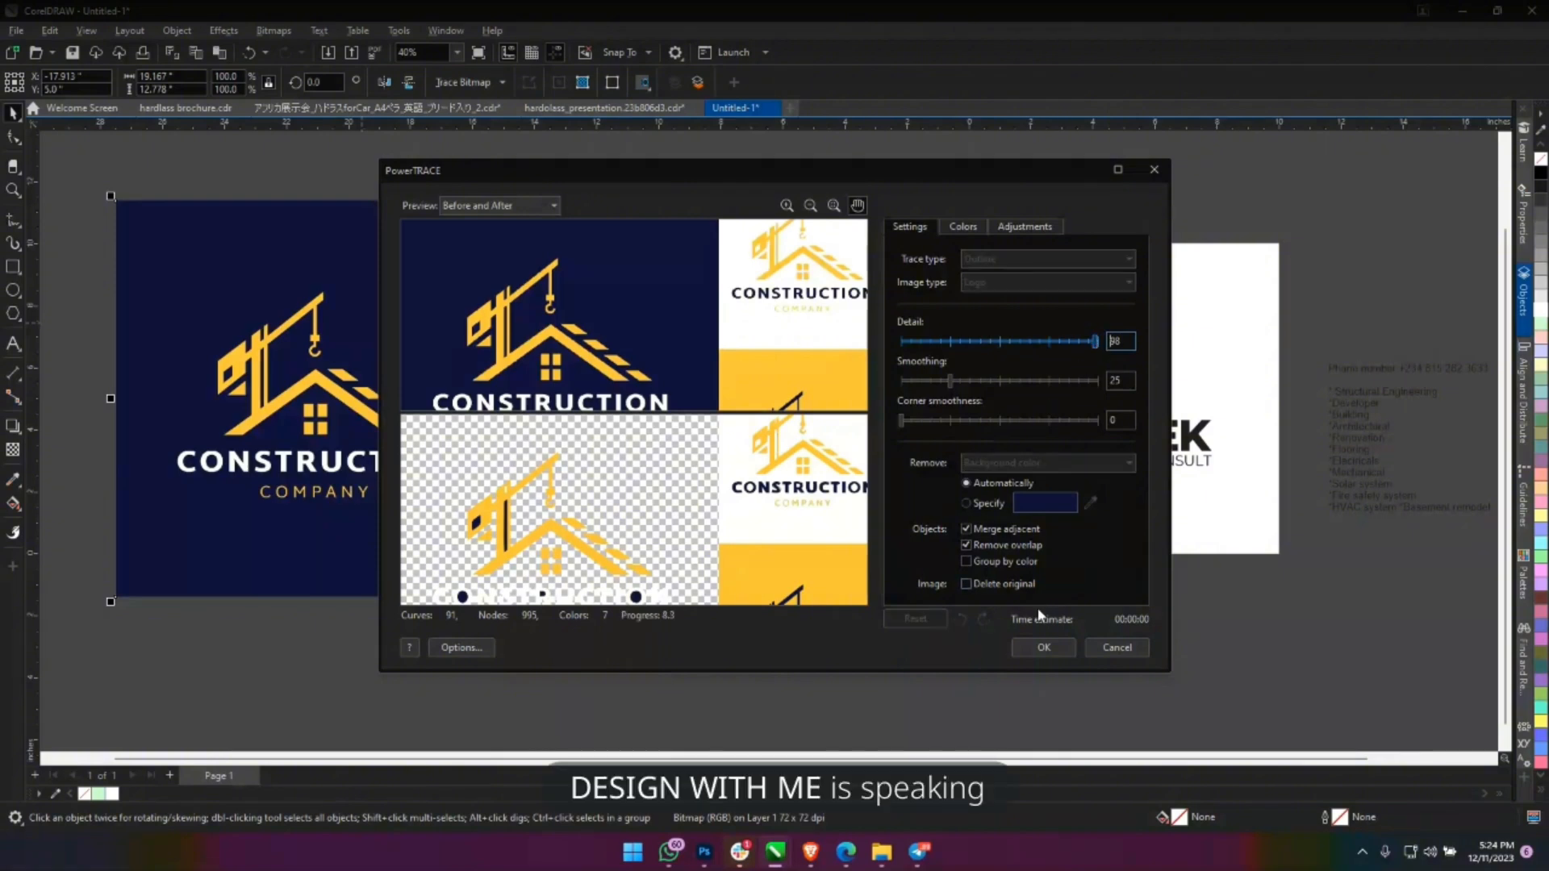
pyautogui.click(1052, 654)
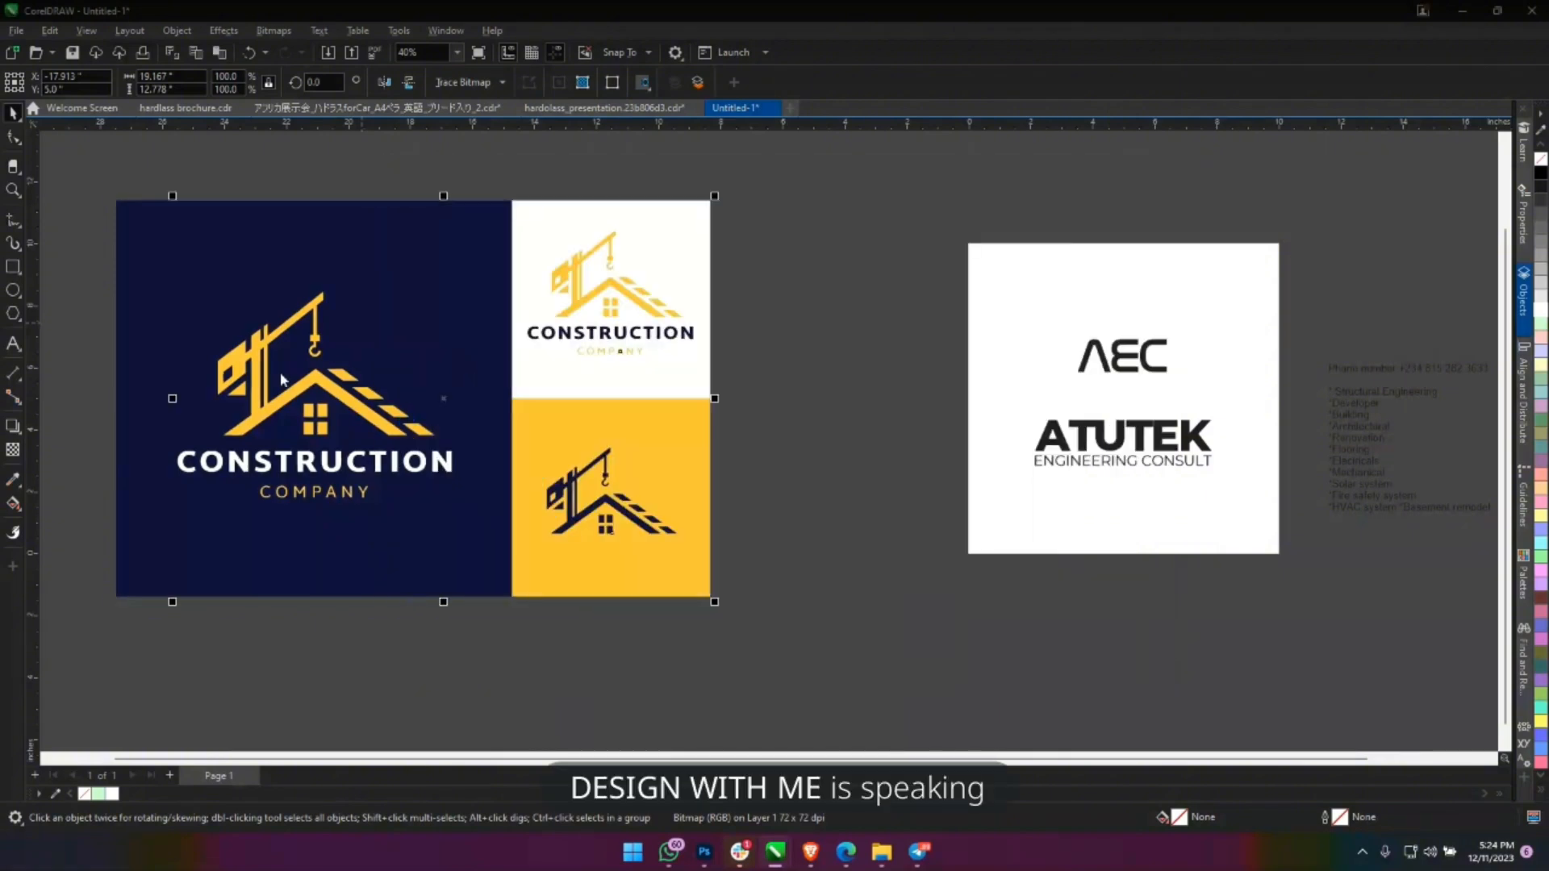
# Move the traced logo off the original image and delete the navy bitmap underneath.
pyautogui.moveTo(671, 569)
pyautogui.mouseDown()
pyautogui.moveTo(1066, 753)
pyautogui.moveTo(729, 623)
pyautogui.mouseUp()
pyautogui.click(313, 237)
pyautogui.press('Delete')
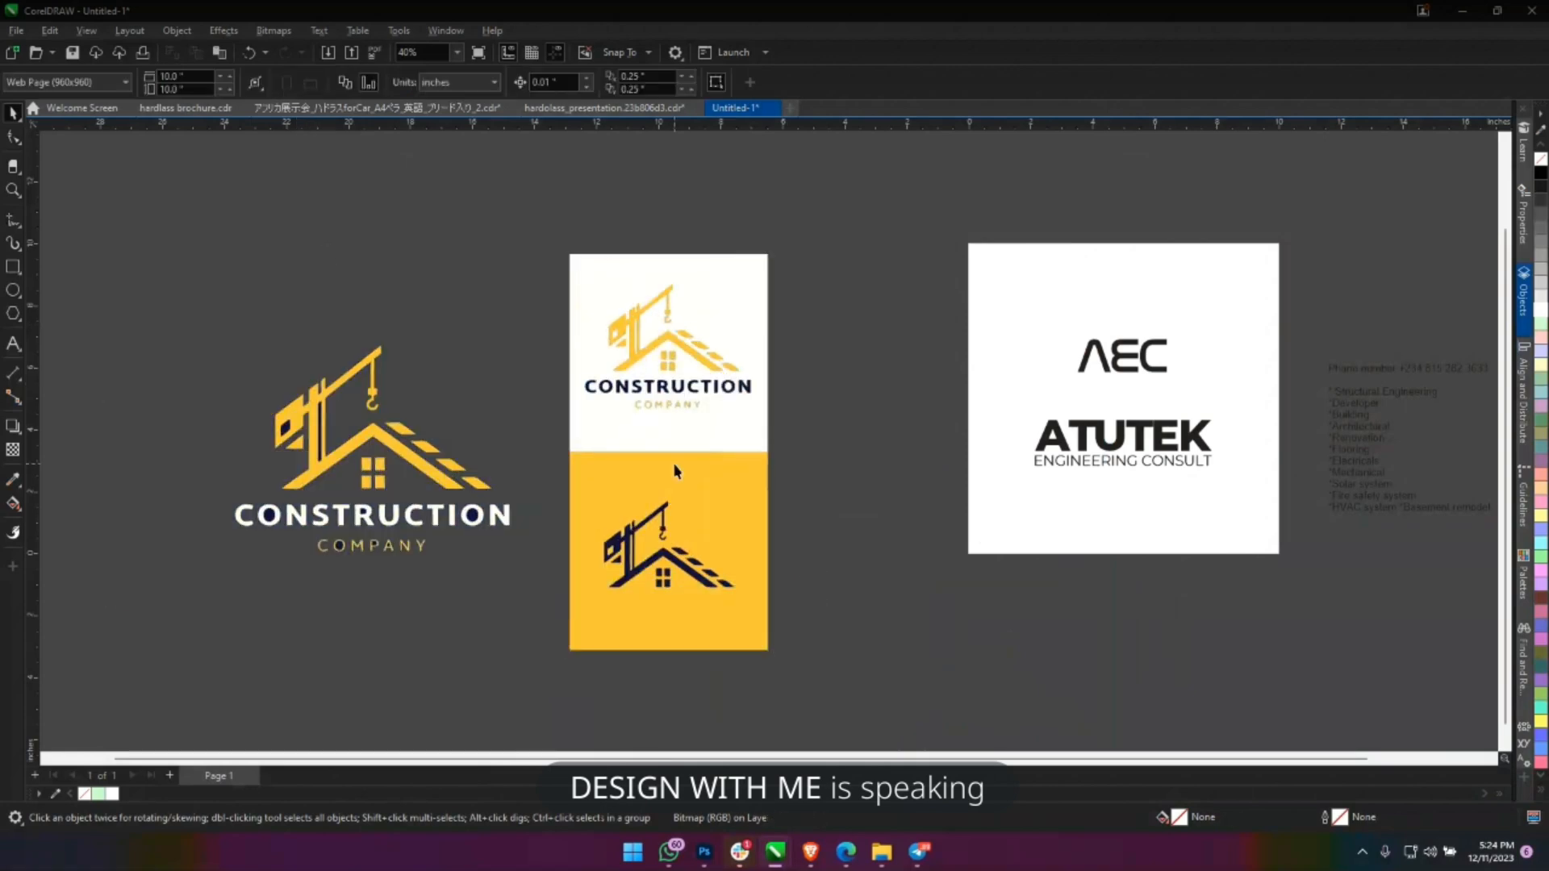
# Ungroup the trace and delete the white and yellow logo variants and the CONSTRUCTION COMPANY text, keeping the crane-and-roof icon.
pyautogui.moveTo(603, 410); pyautogui.dragTo(603, 410)
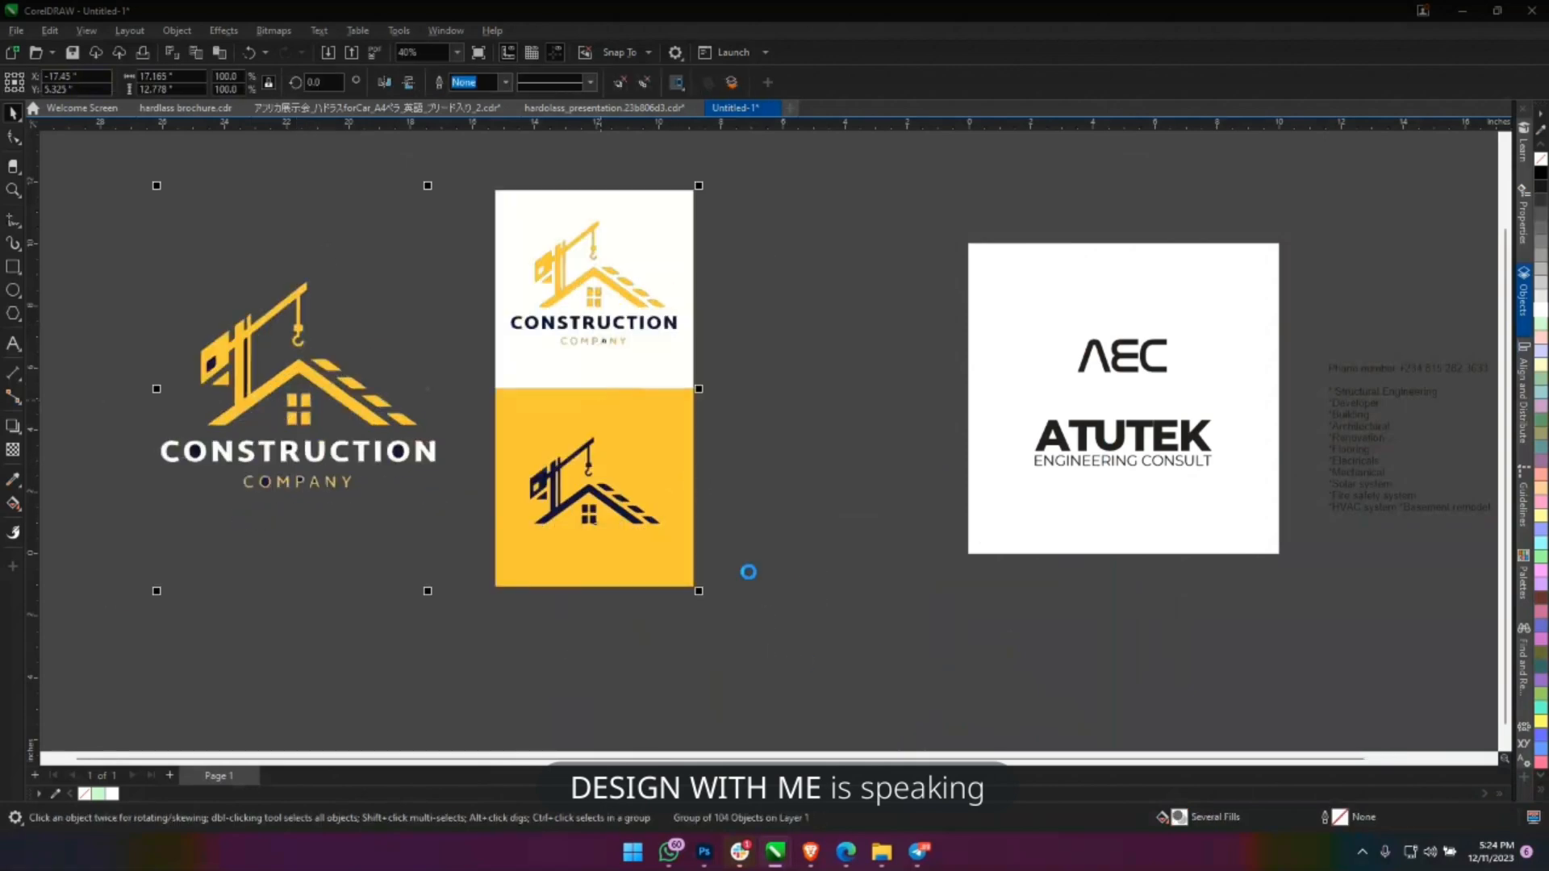
pyautogui.click(595, 297)
pyautogui.press('Delete')
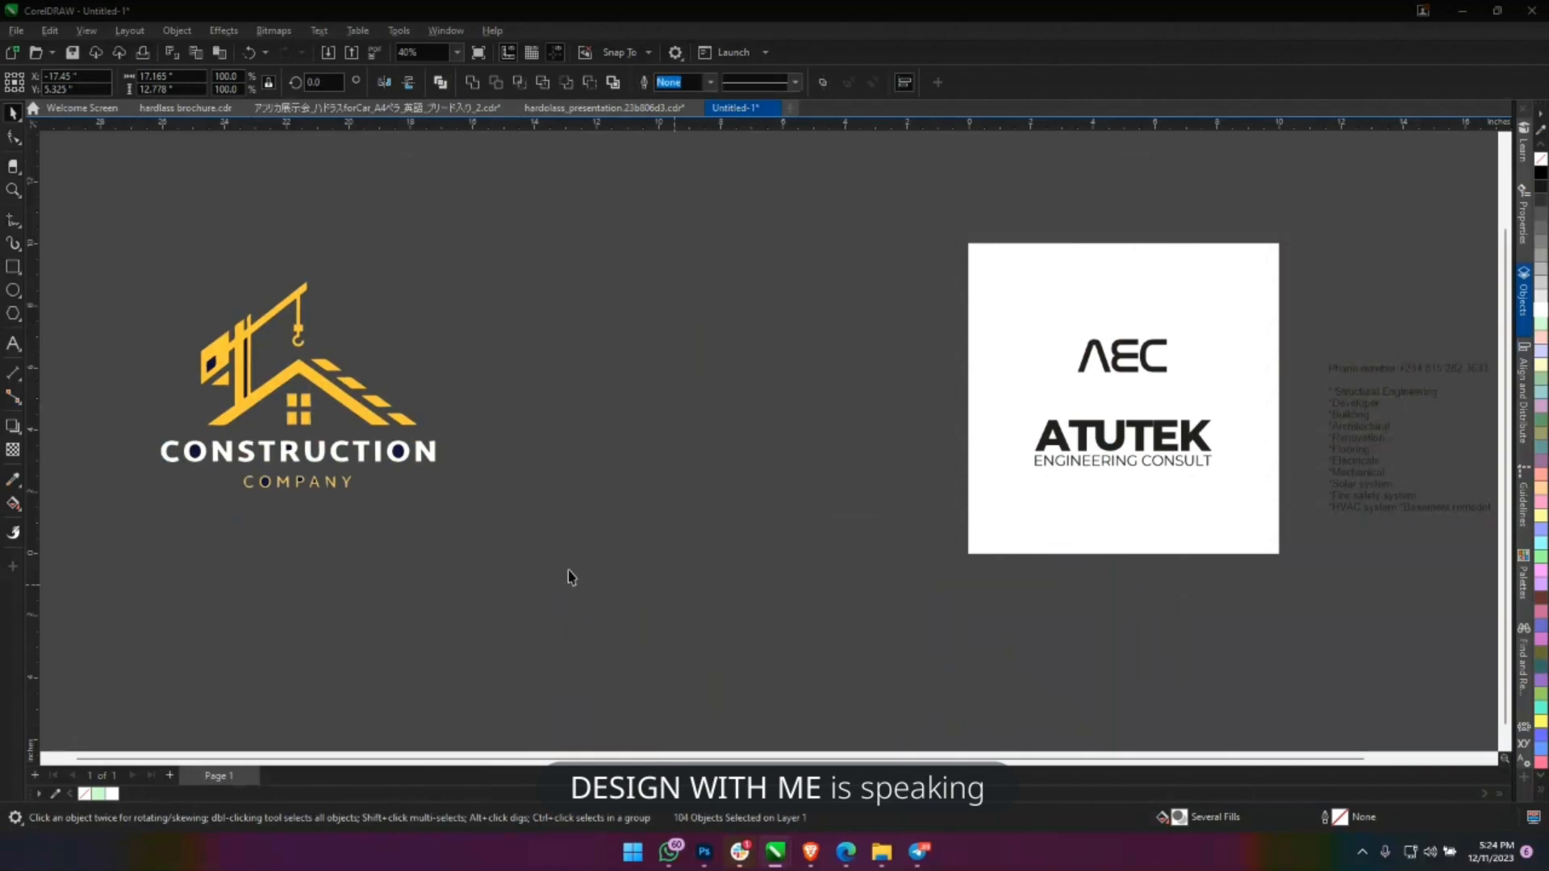
pyautogui.moveTo(674, 579); pyautogui.dragTo(133, 446)
pyautogui.press('Delete')
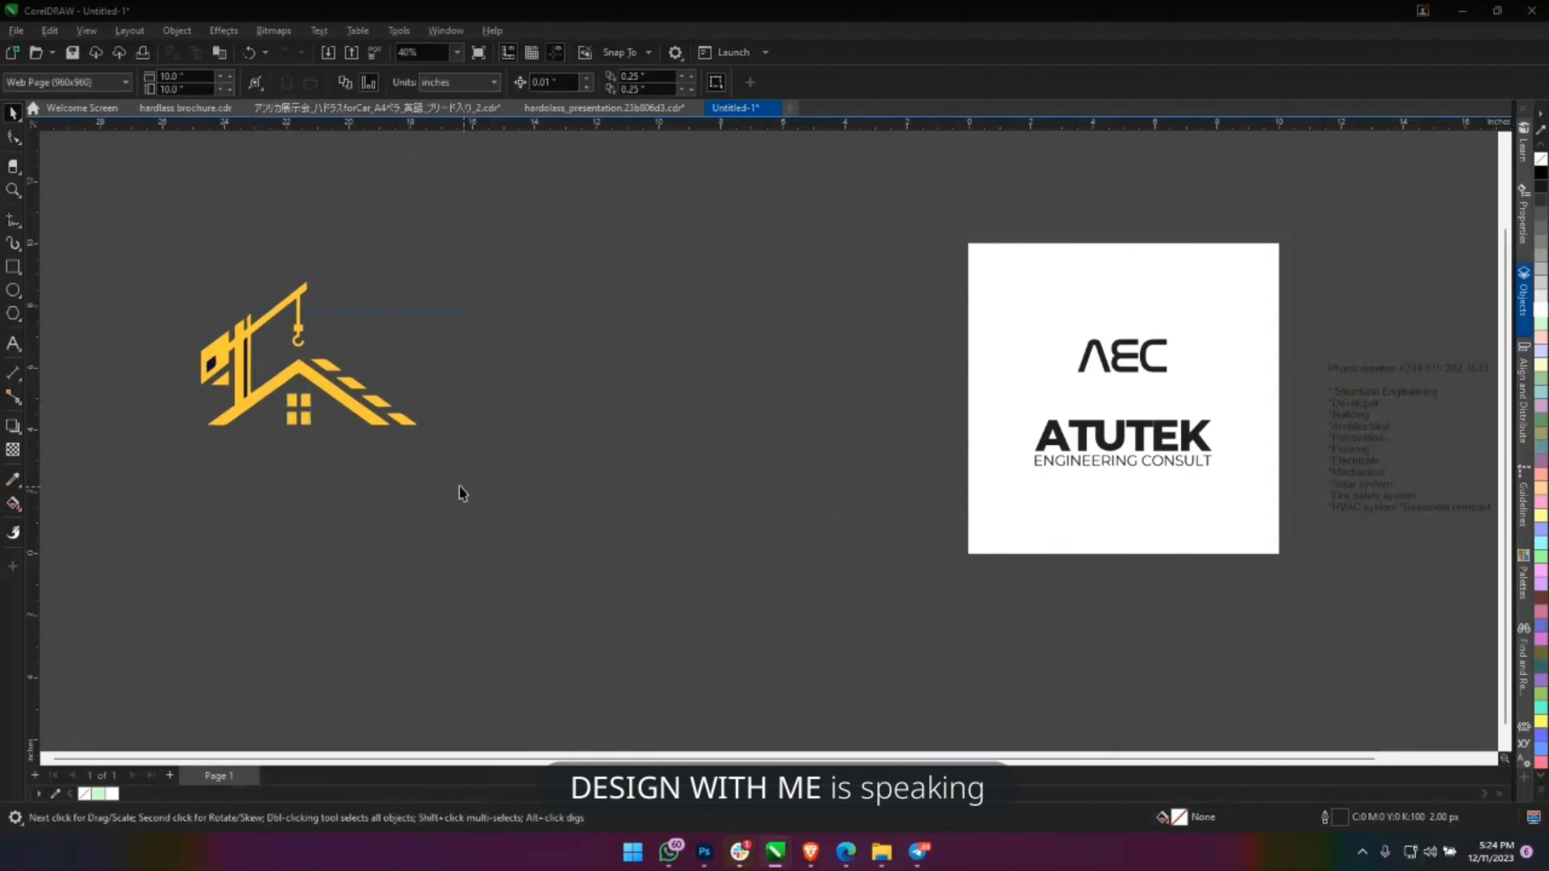
# Move the crane-and-roof icon onto the page above AEC, scaling it to about 1.53 inches wide and filling it dark gray #1A1A1A.
pyautogui.moveTo(457, 491); pyautogui.dragTo(125, 263)
pyautogui.moveTo(310, 352); pyautogui.dragTo(1167, 232)
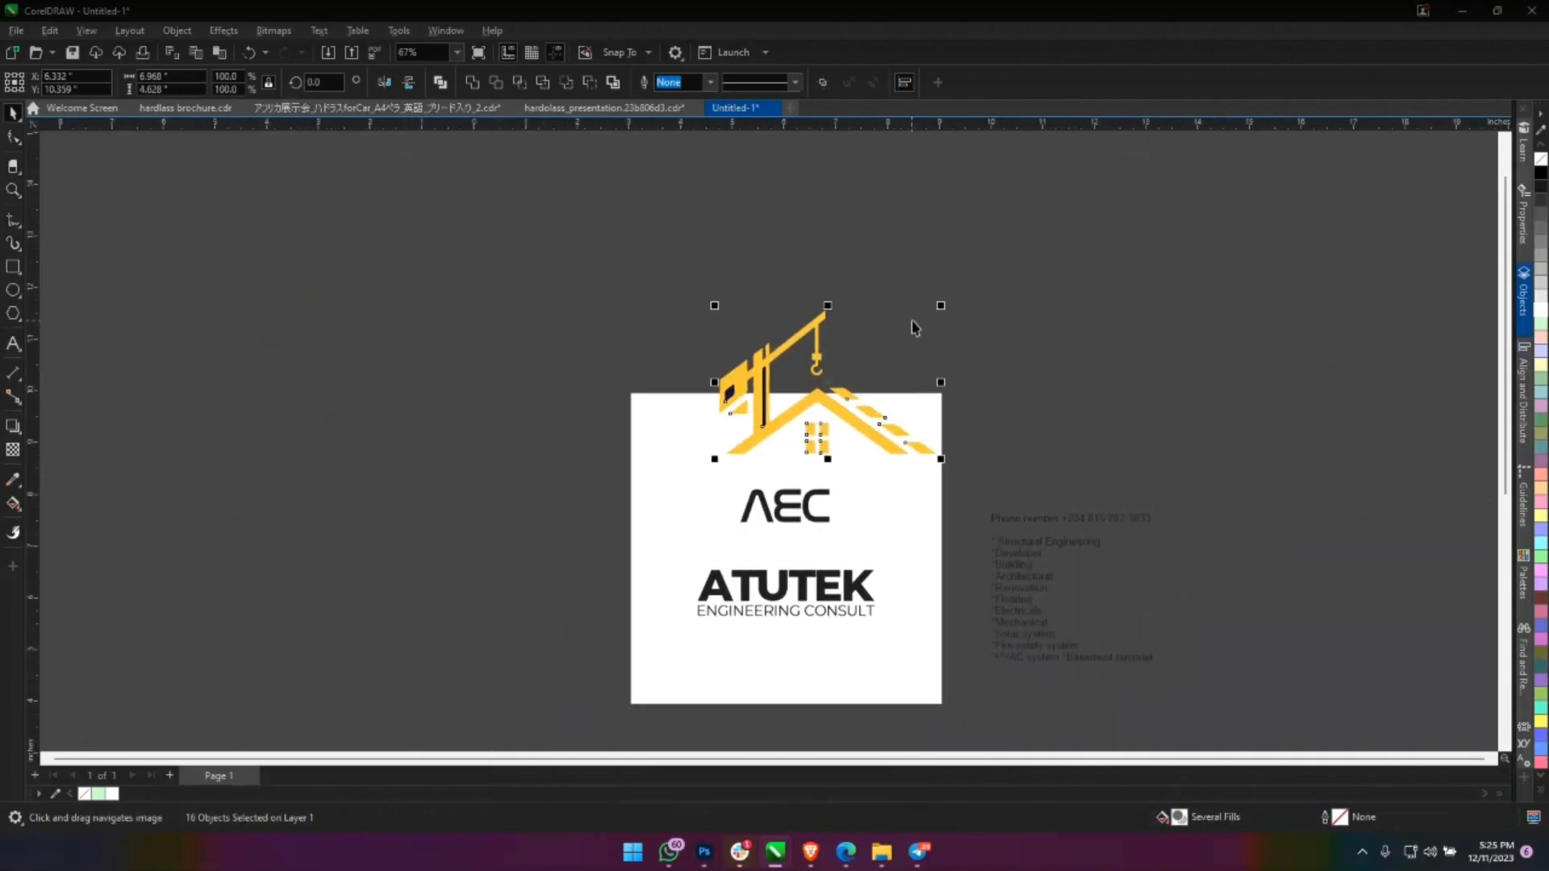
pyautogui.scroll(2, 916, 328)
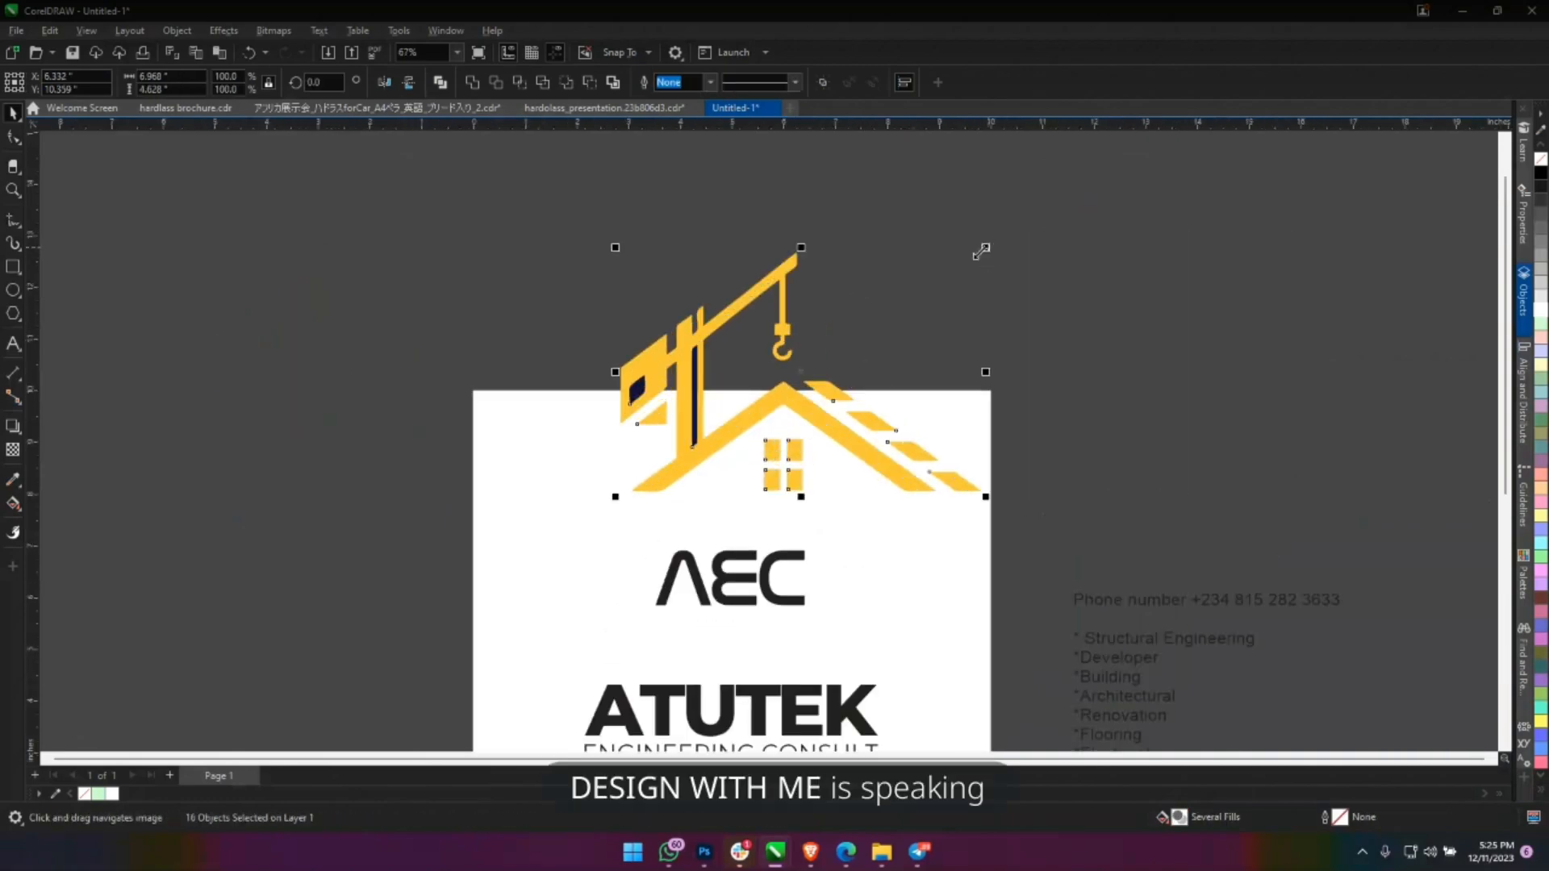
pyautogui.moveTo(983, 248); pyautogui.dragTo(779, 440)
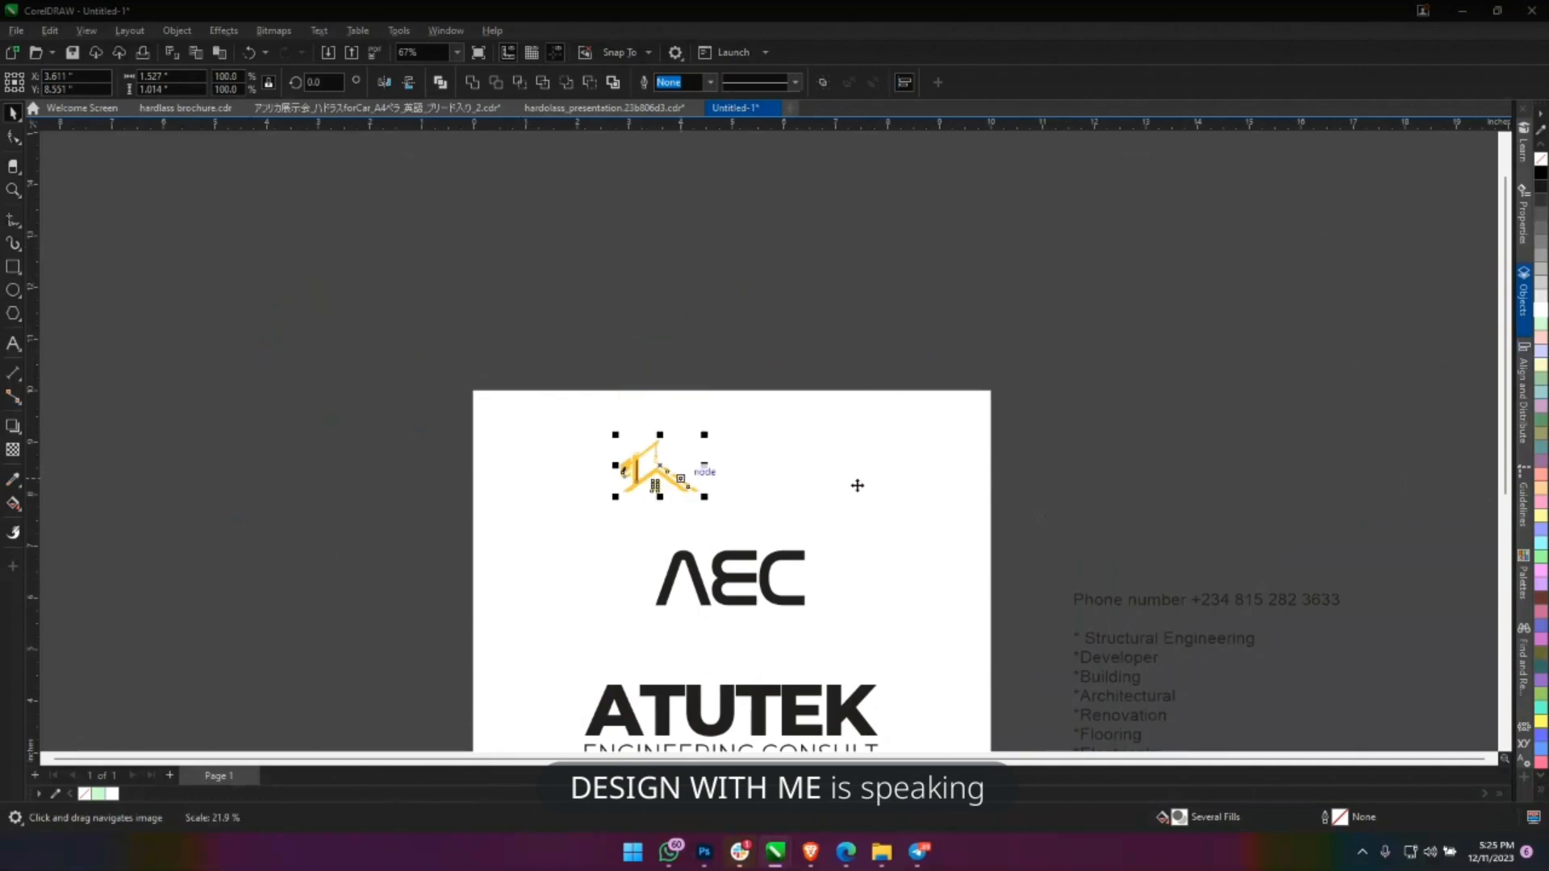
pyautogui.click(1540, 187)
# Scale the ATUTEK ENGINEERING CONSULT text to about 2.84 inches wide and move it near the bottom of the page.
pyautogui.moveTo(802, 490); pyautogui.dragTo(668, 346)
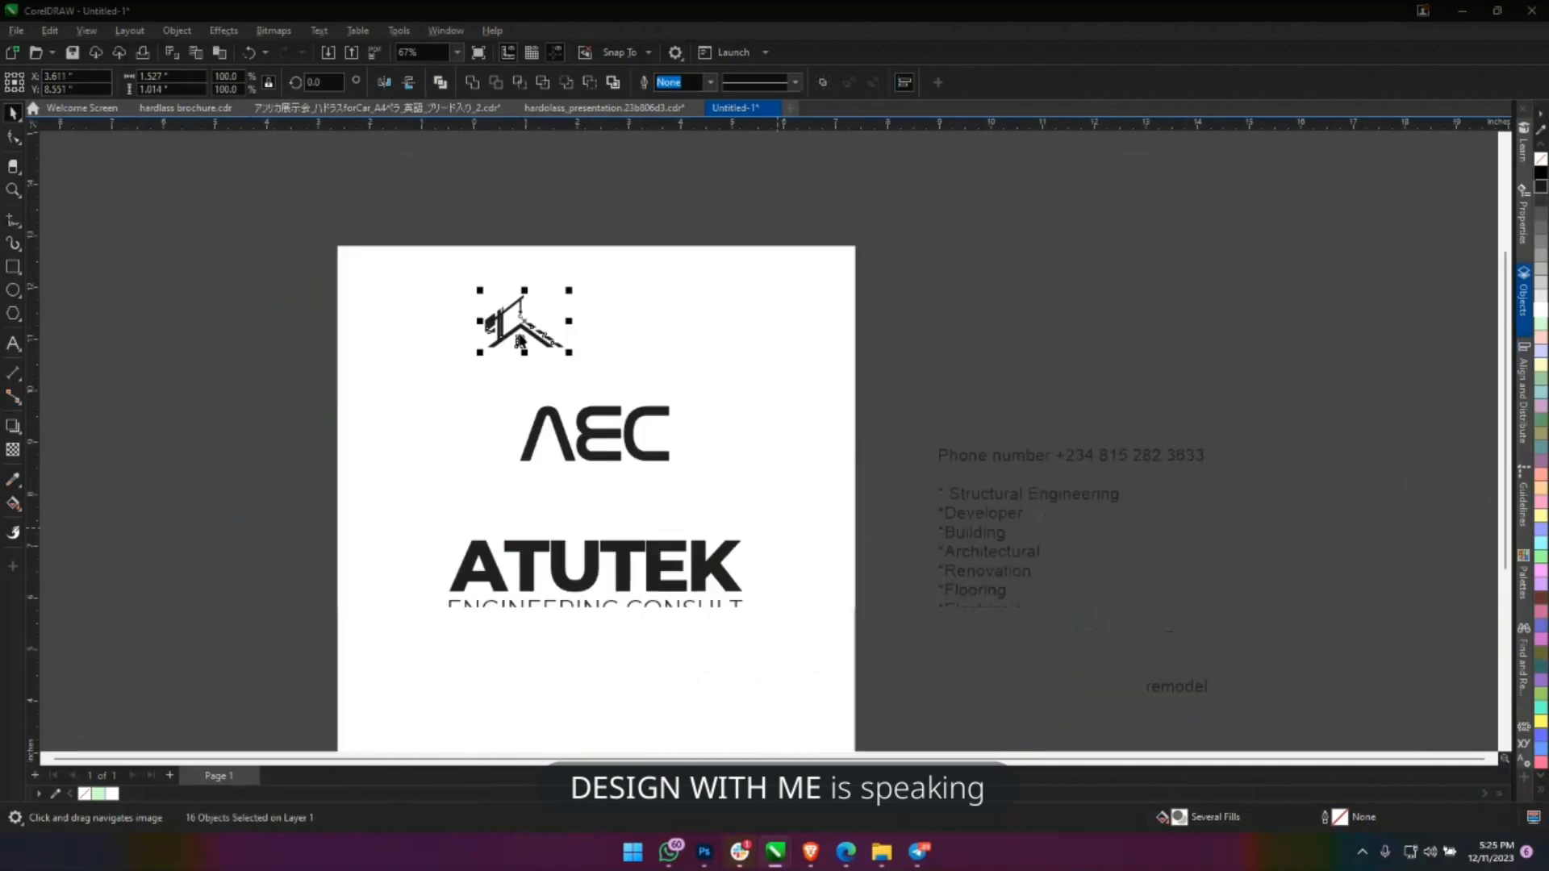
pyautogui.moveTo(464, 549); pyautogui.dragTo(490, 357)
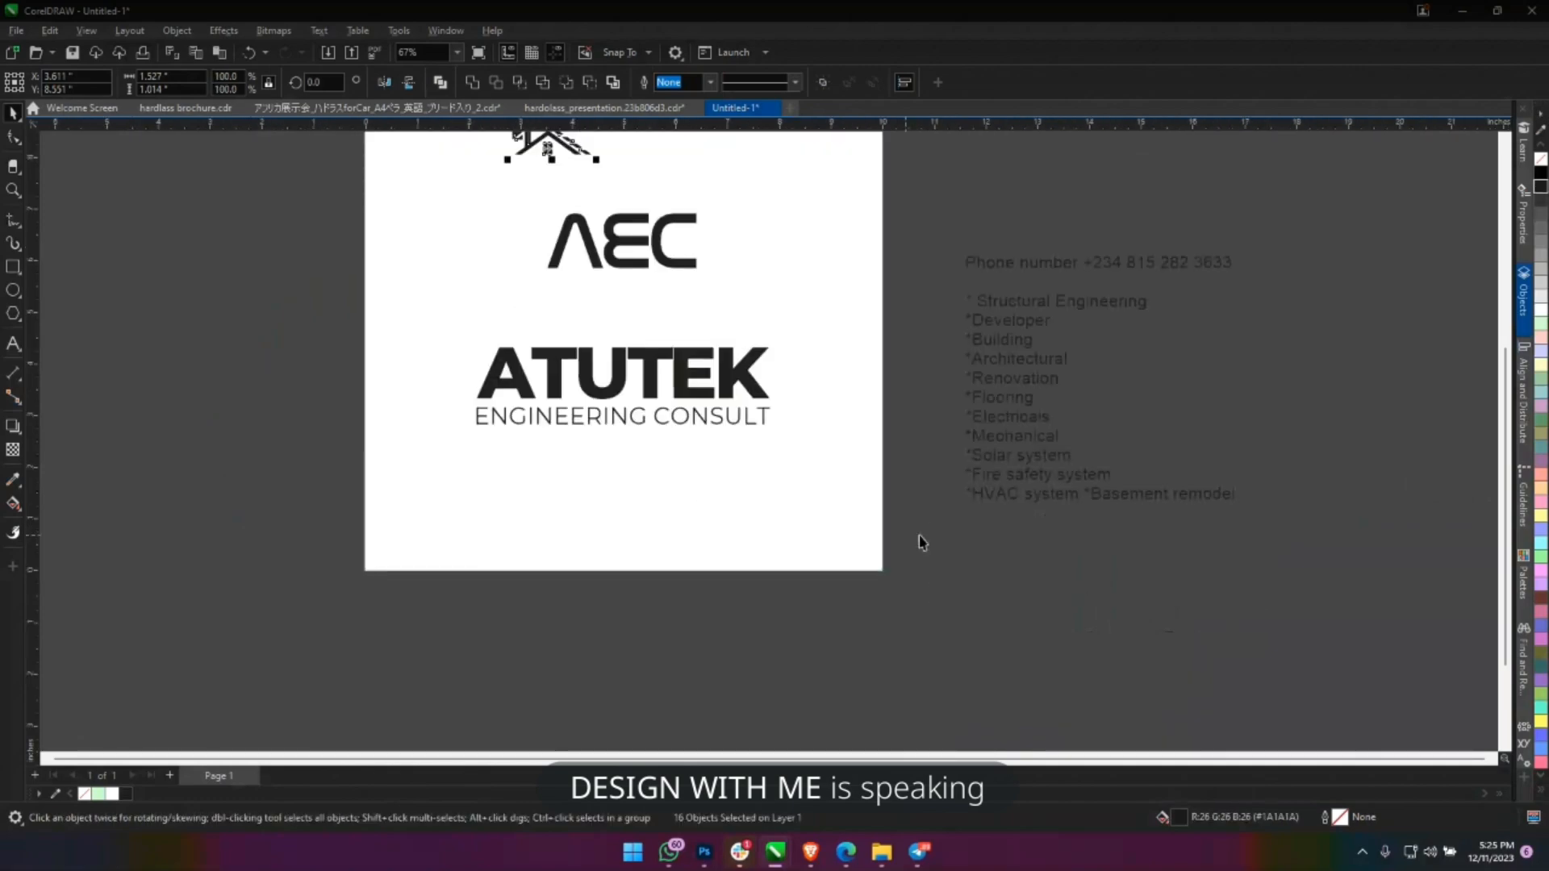
pyautogui.moveTo(920, 539); pyautogui.dragTo(440, 334)
pyautogui.moveTo(772, 346); pyautogui.dragTo(691, 524)
pyautogui.scroll(3, 617, 397)
pyautogui.scroll(3, 589, 377)
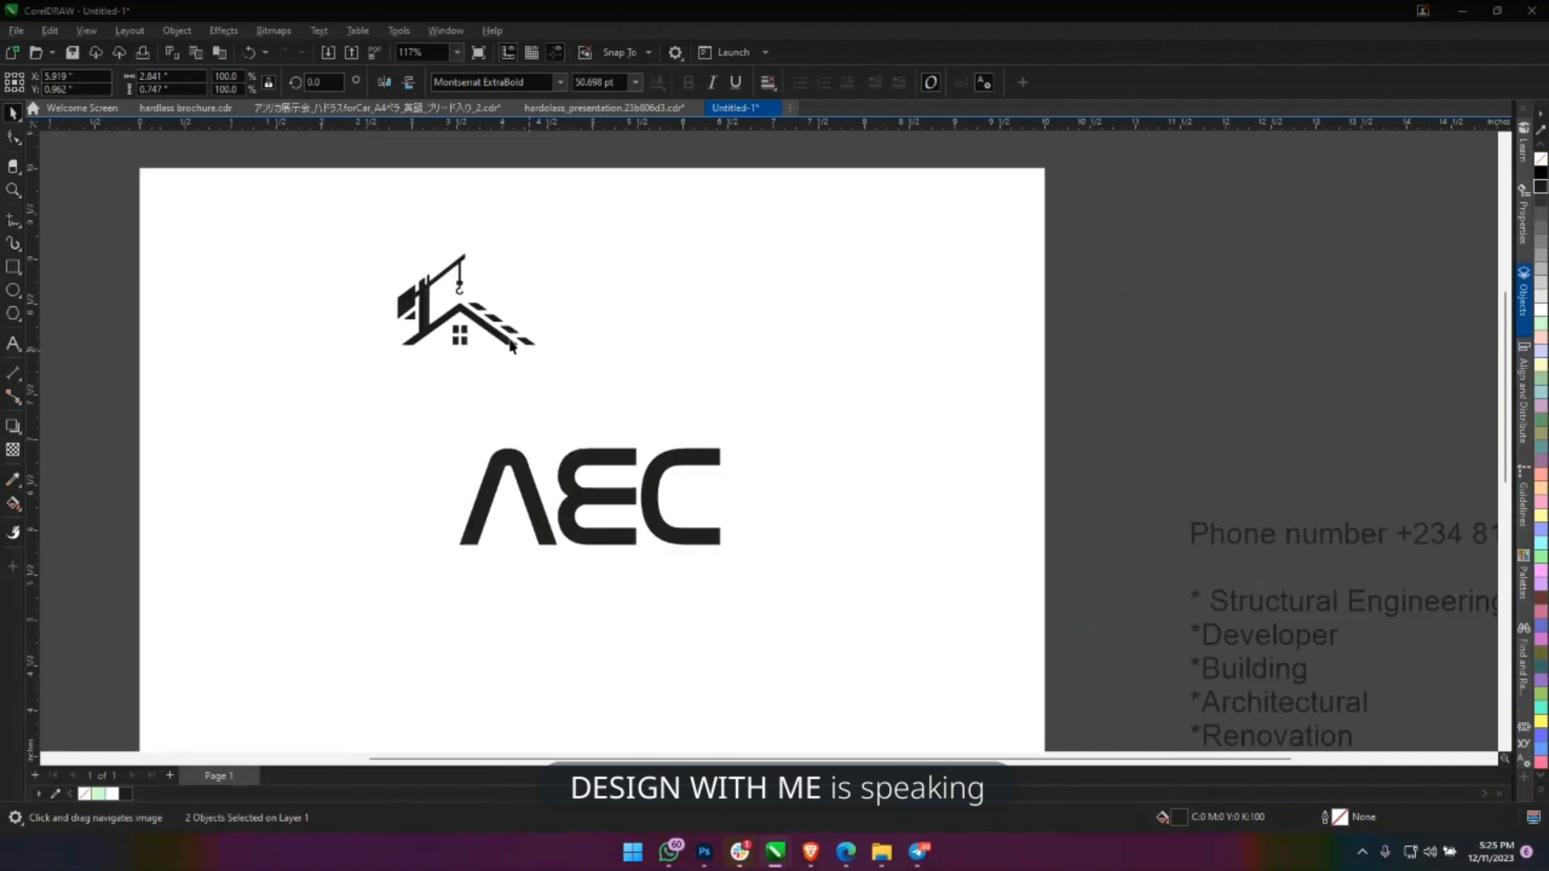
pyautogui.moveTo(507, 343); pyautogui.dragTo(646, 401)
pyautogui.hotkey('ctrl', 'z')
pyautogui.moveTo(315, 125); pyautogui.dragTo(858, 322)
pyautogui.click(726, 339)
pyautogui.moveTo(324, 211); pyautogui.dragTo(377, 250)
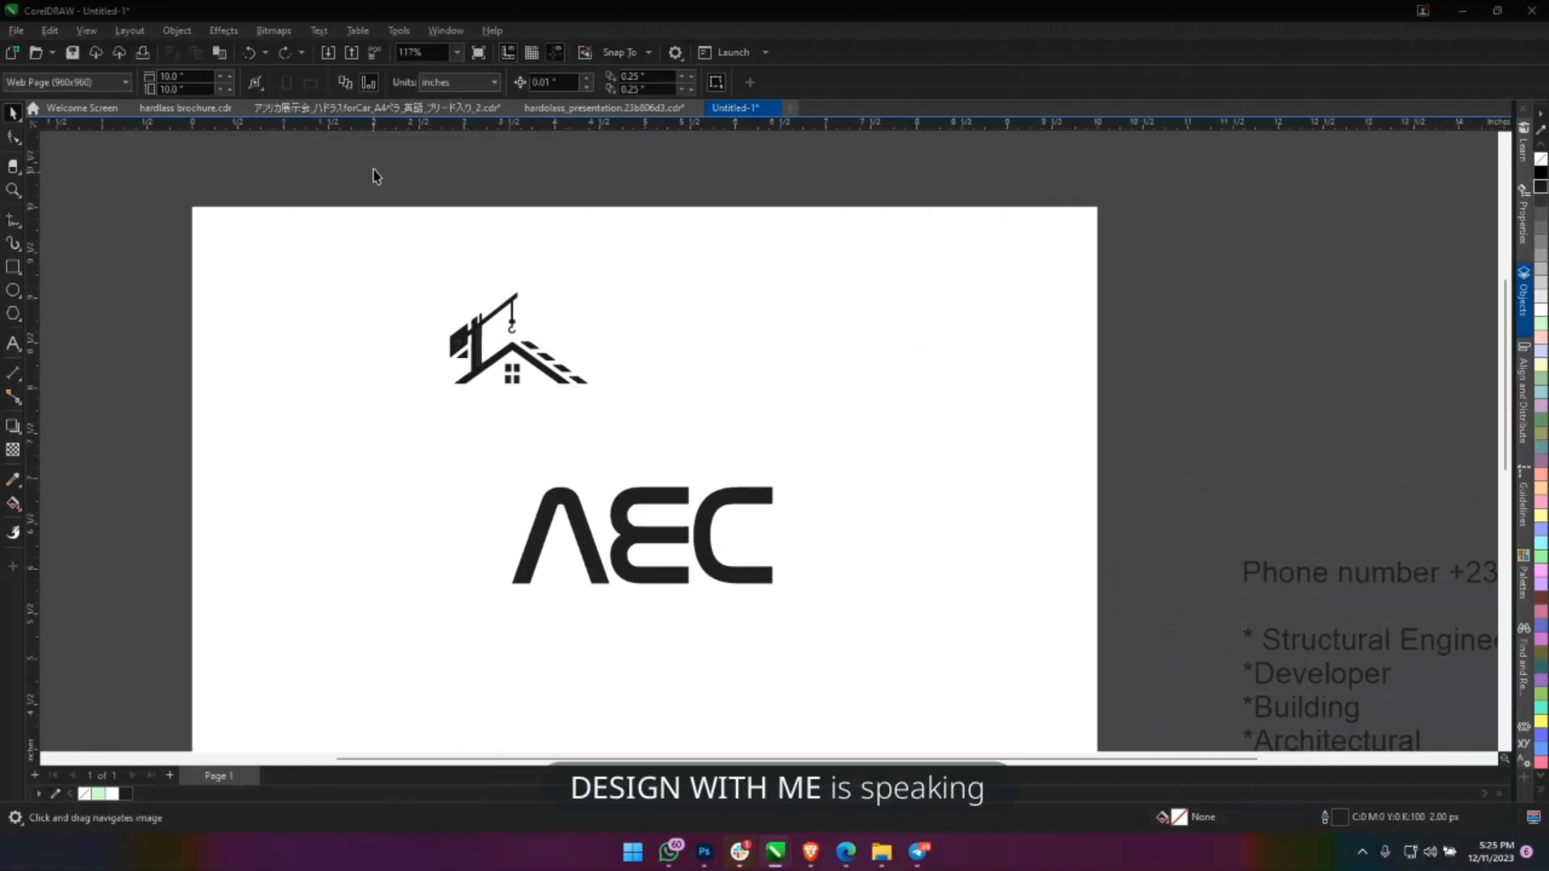
# Enlarge the crane-and-roof icon to about 2.53 inches wide and centre it directly above the AEC text.
pyautogui.moveTo(375, 169); pyautogui.dragTo(694, 467)
pyautogui.moveTo(720, 367); pyautogui.dragTo(831, 342)
pyautogui.moveTo(684, 459); pyautogui.dragTo(690, 430)
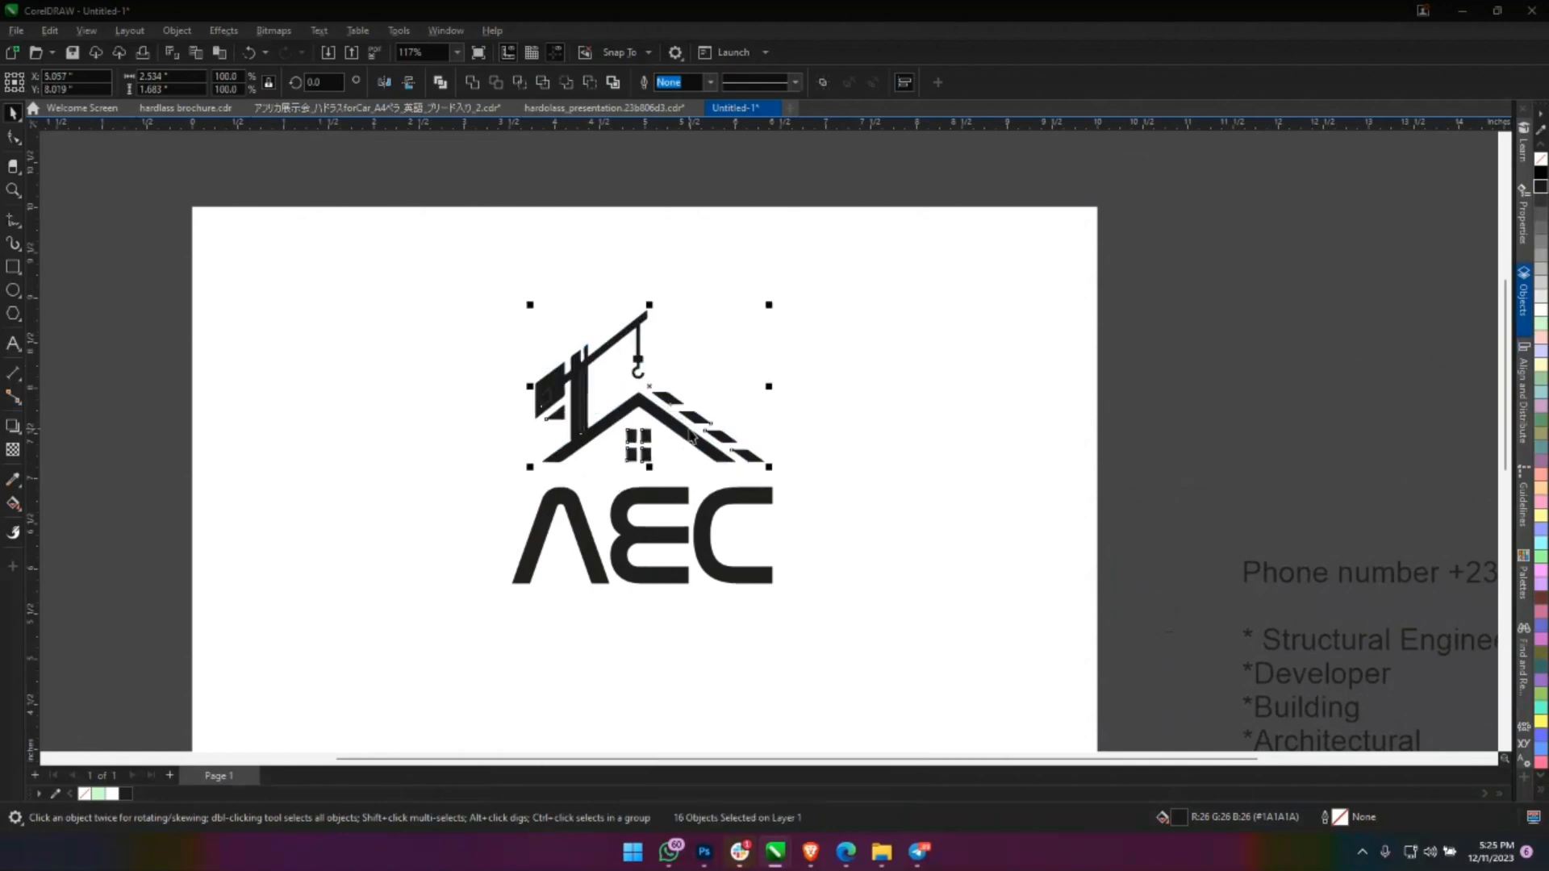
pyautogui.click(1199, 295)
# Delete the filler shapes covering the crane's counterweight opening and the narrow slot in its mast.
pyautogui.scroll(2, 693, 443)
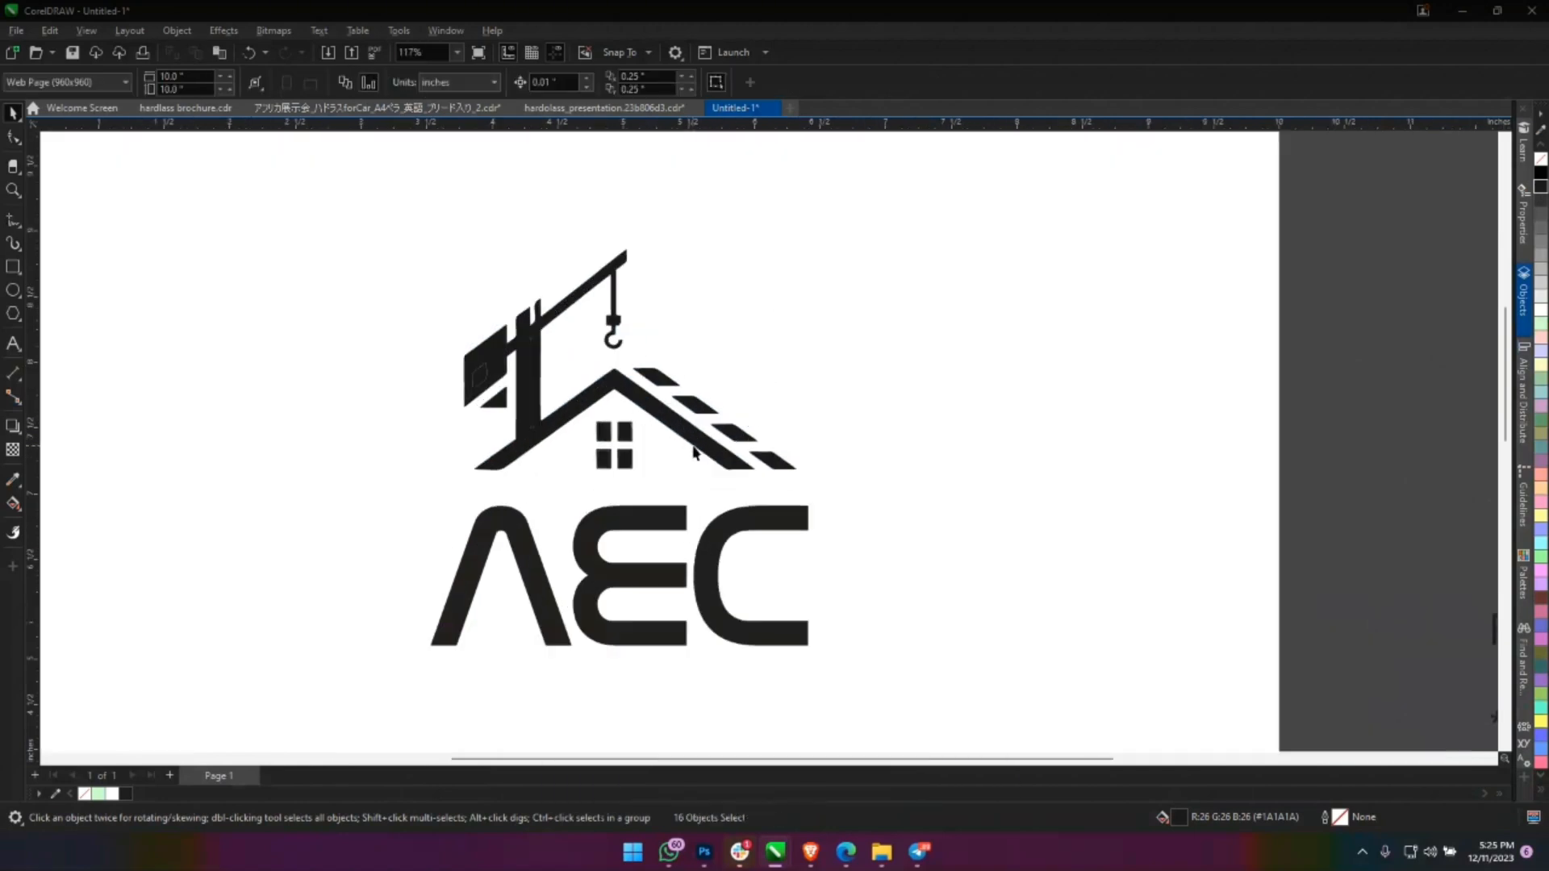
pyautogui.click(694, 449)
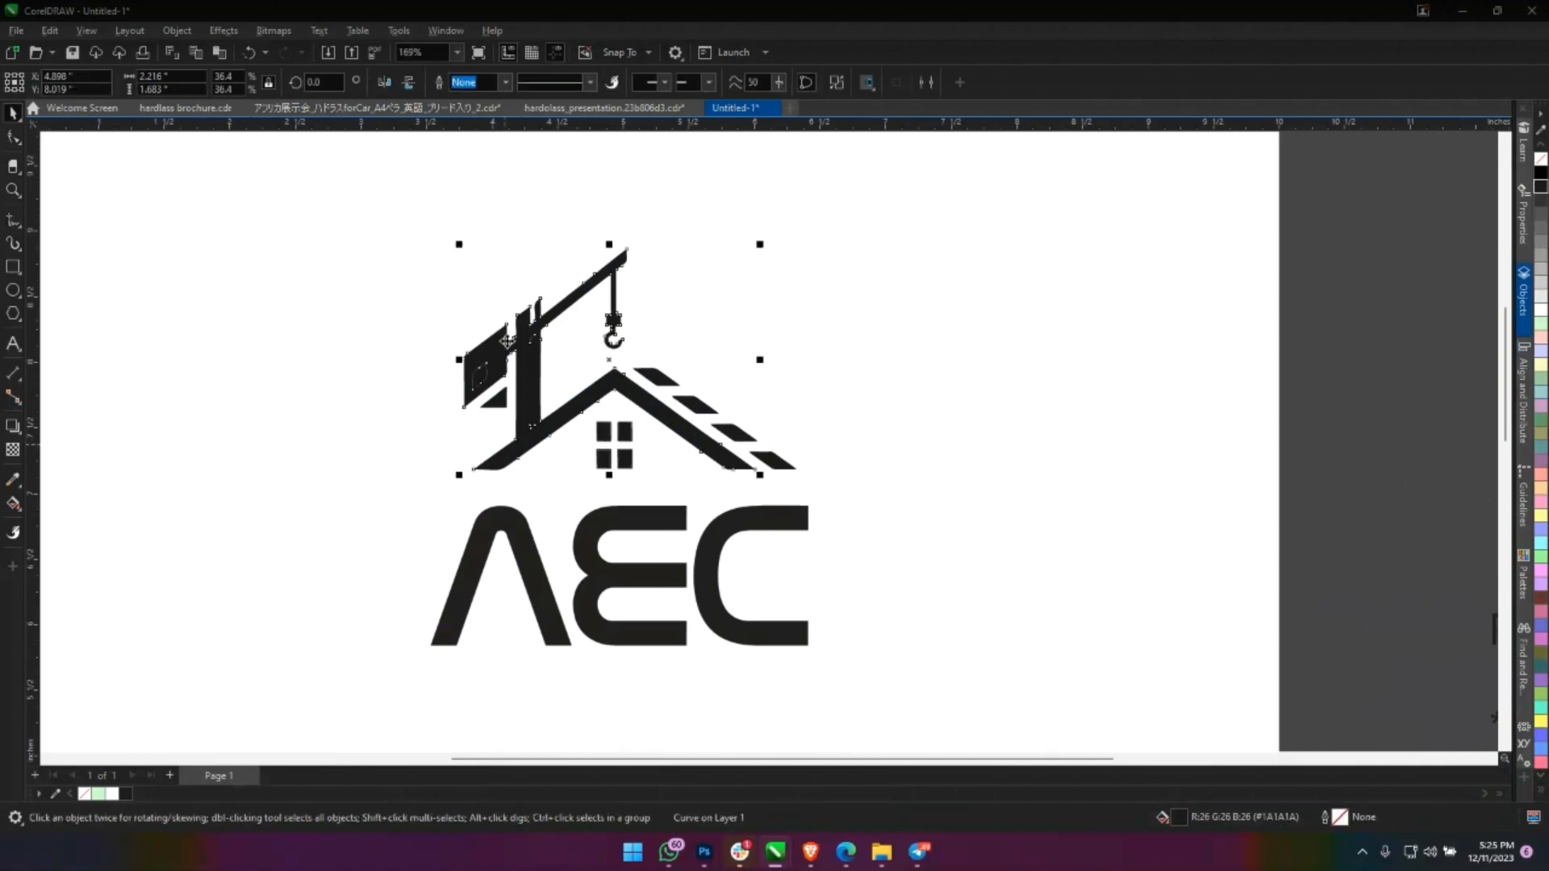
pyautogui.click(483, 383)
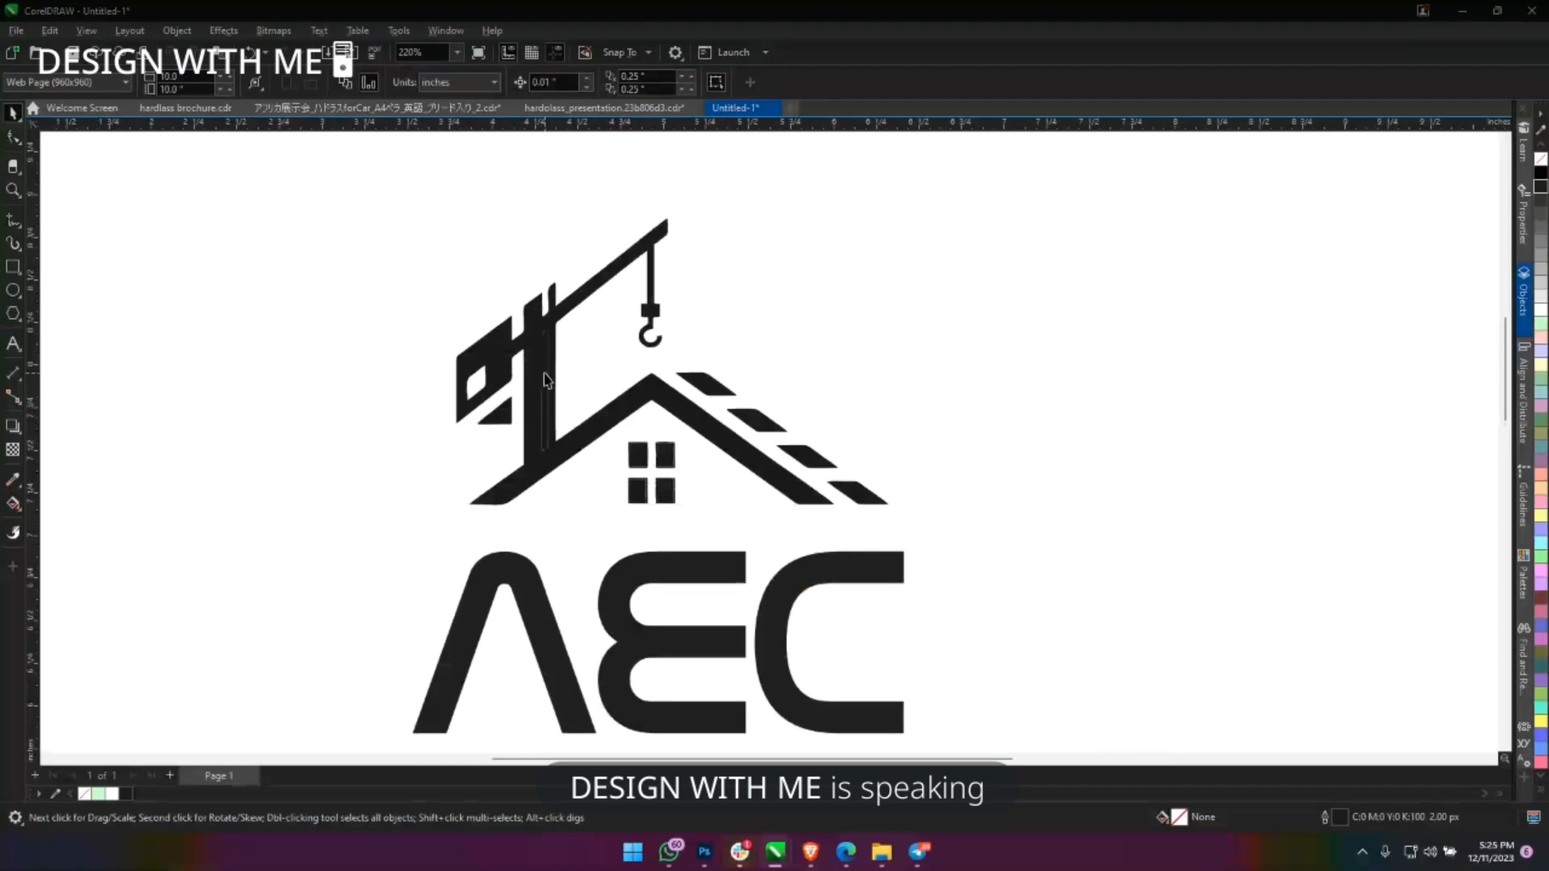
pyautogui.click(546, 373)
pyautogui.press('Escape')
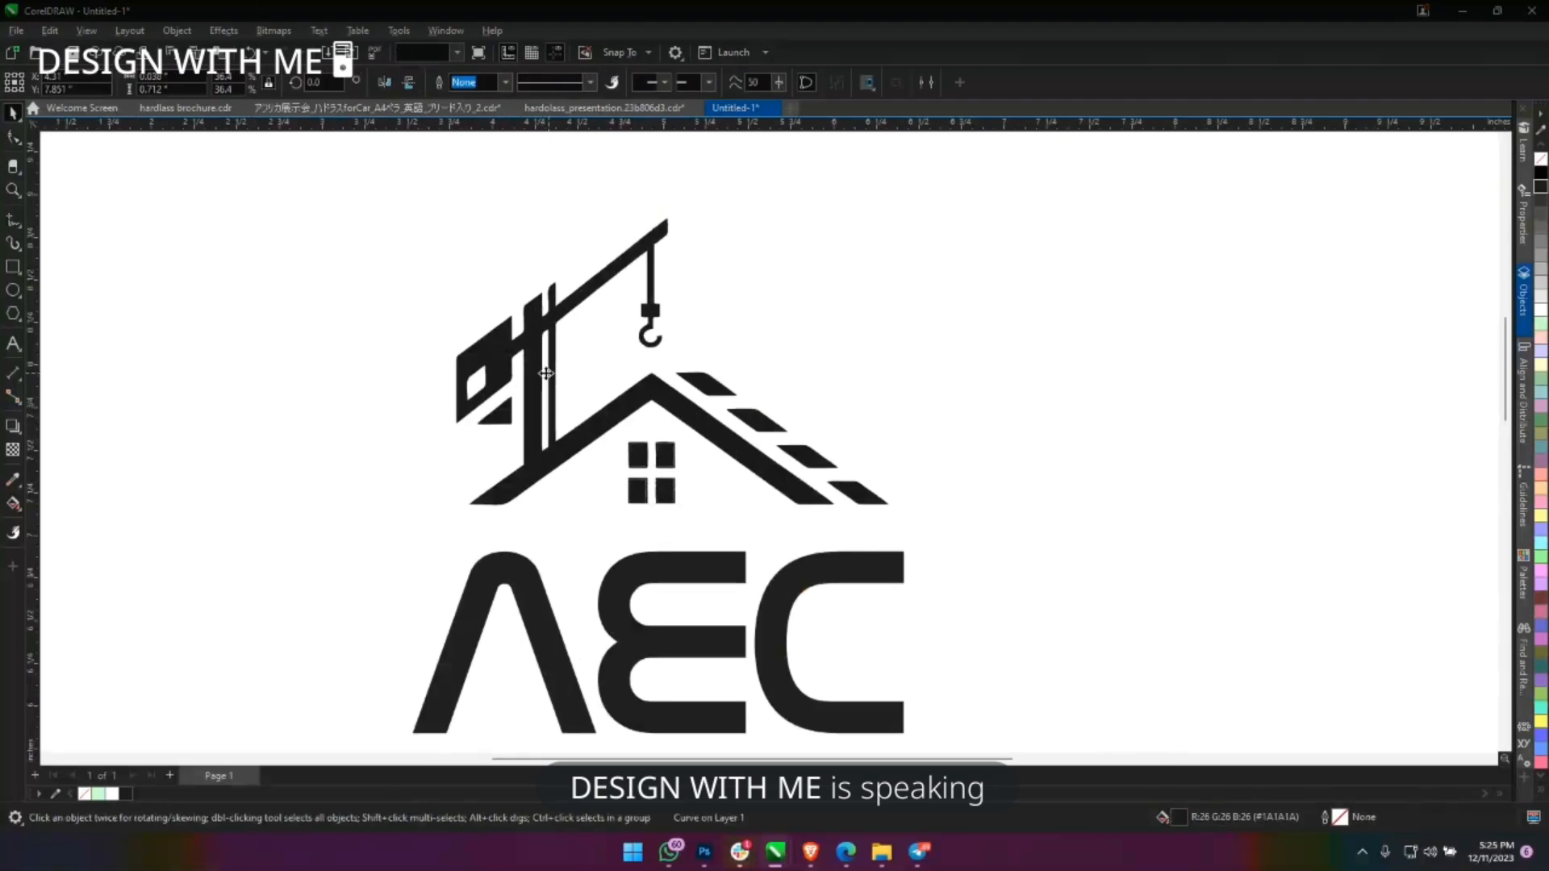
# Move the AEC text up so that it sits just beneath the roof of the icon.
pyautogui.scroll(-3, 546, 375)
pyautogui.scroll(-1, 547, 375)
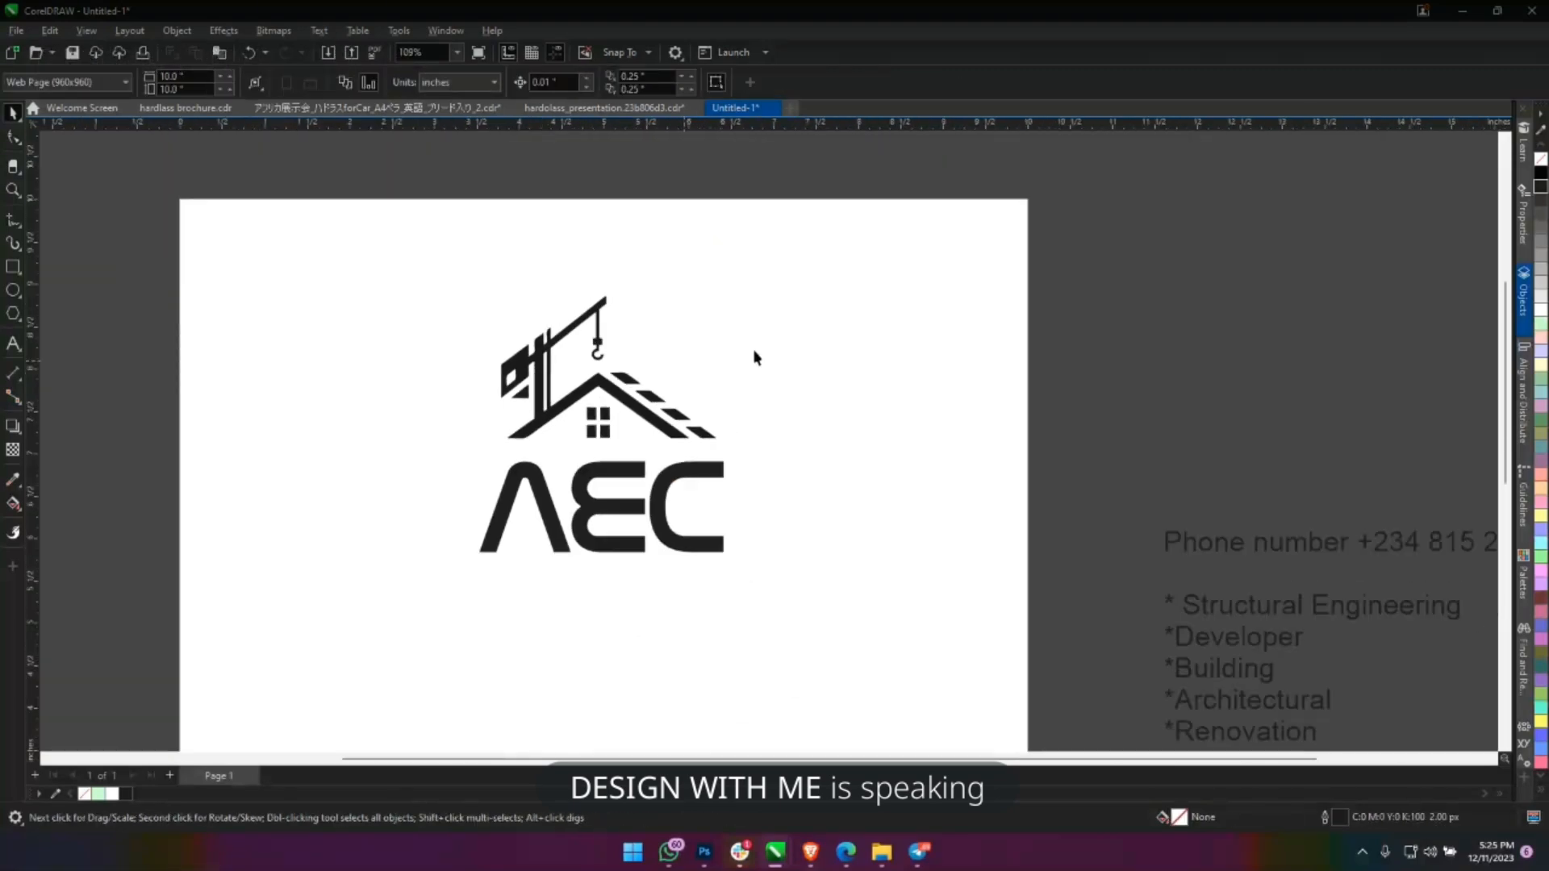
pyautogui.scroll(1, 1029, 346)
pyautogui.scroll(1, 479, 449)
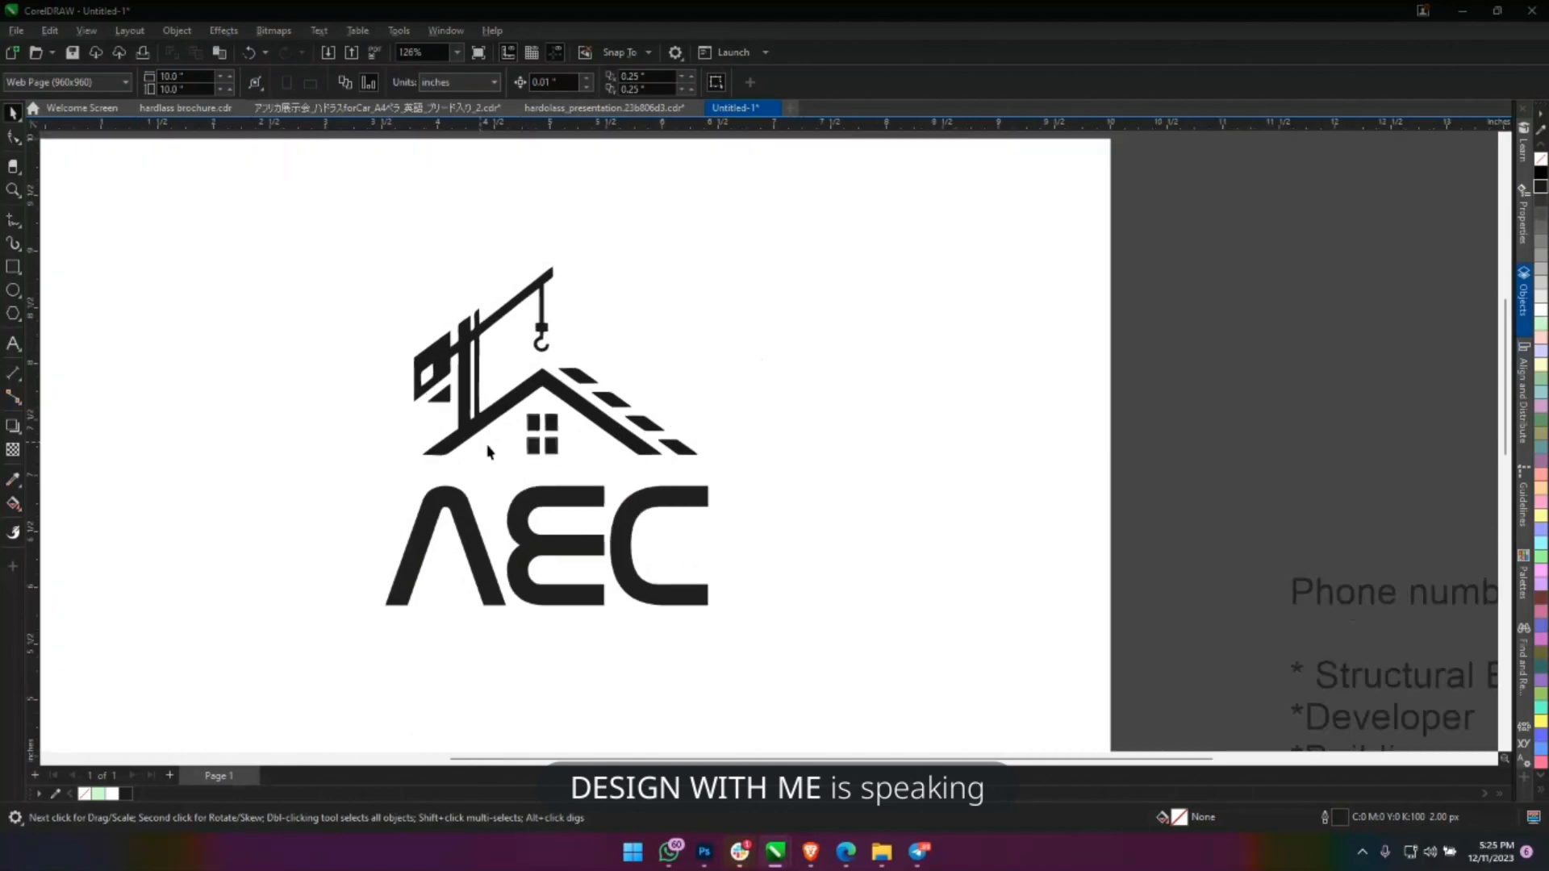
pyautogui.click(531, 488)
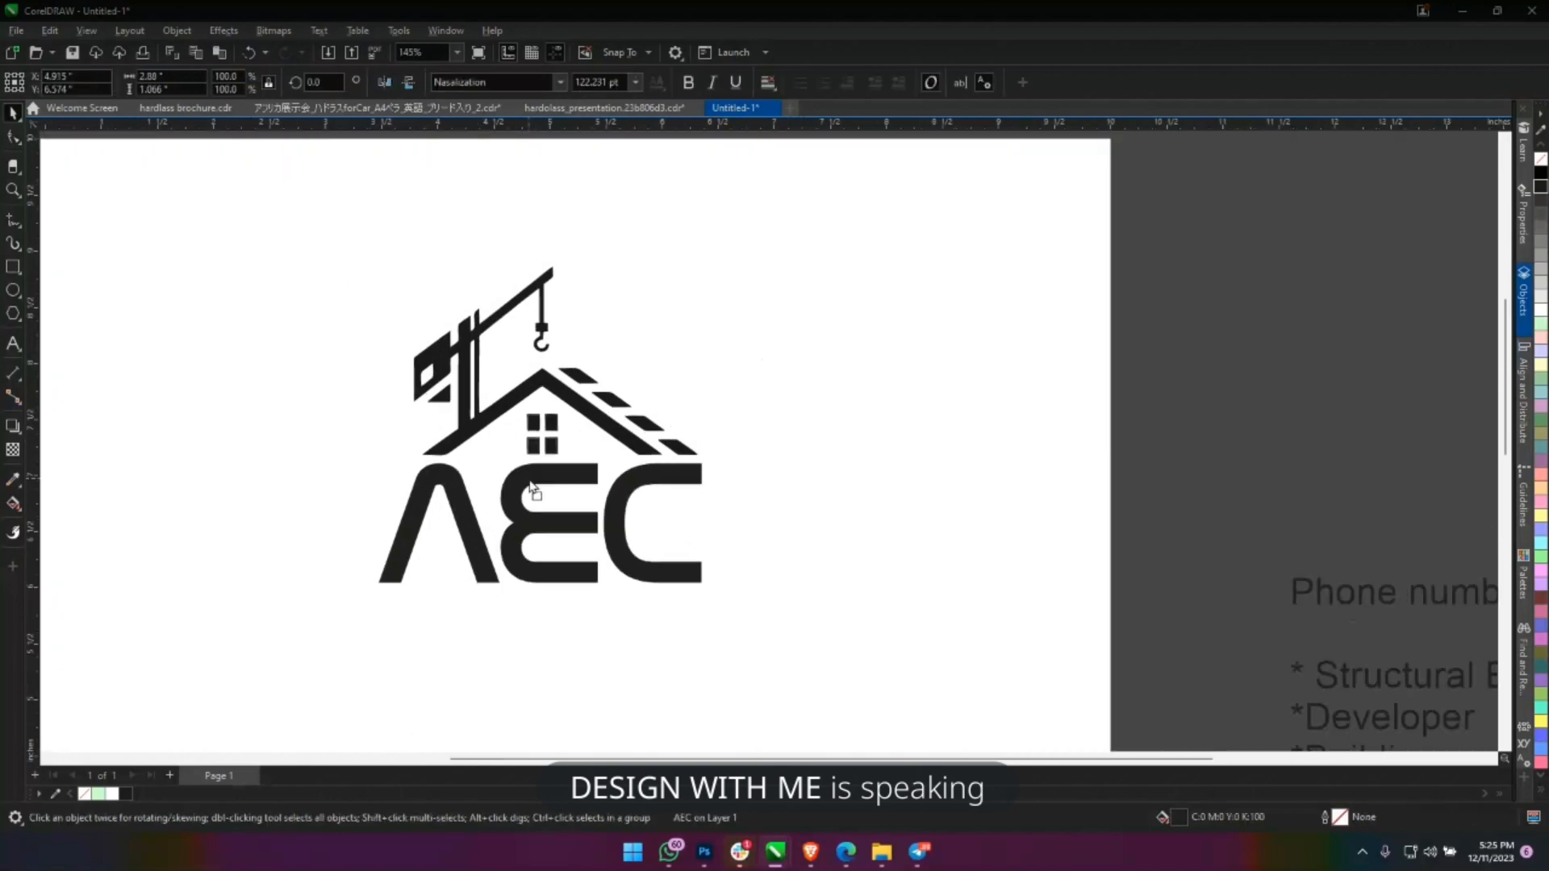
pyautogui.click(248, 526)
pyautogui.scroll(2, 407, 522)
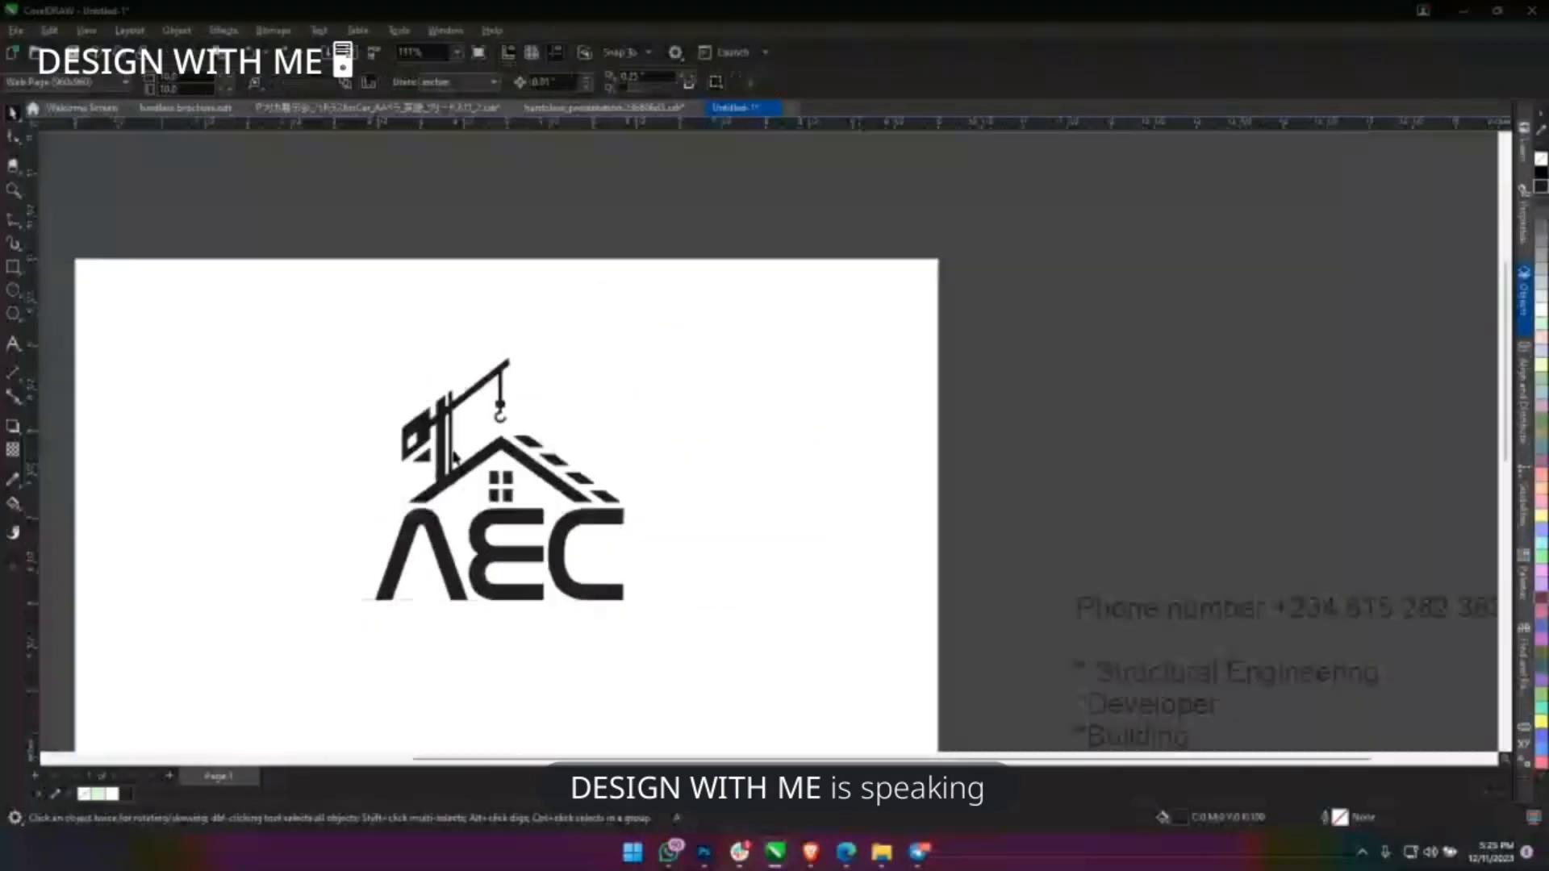
# Group the crane-and-AEC logo and arrange copies of it in the upper-left, upper-right and lower-left areas of the page.
pyautogui.hscroll(-2, 1125, 658)
pyautogui.moveTo(1126, 658); pyautogui.dragTo(485, 311)
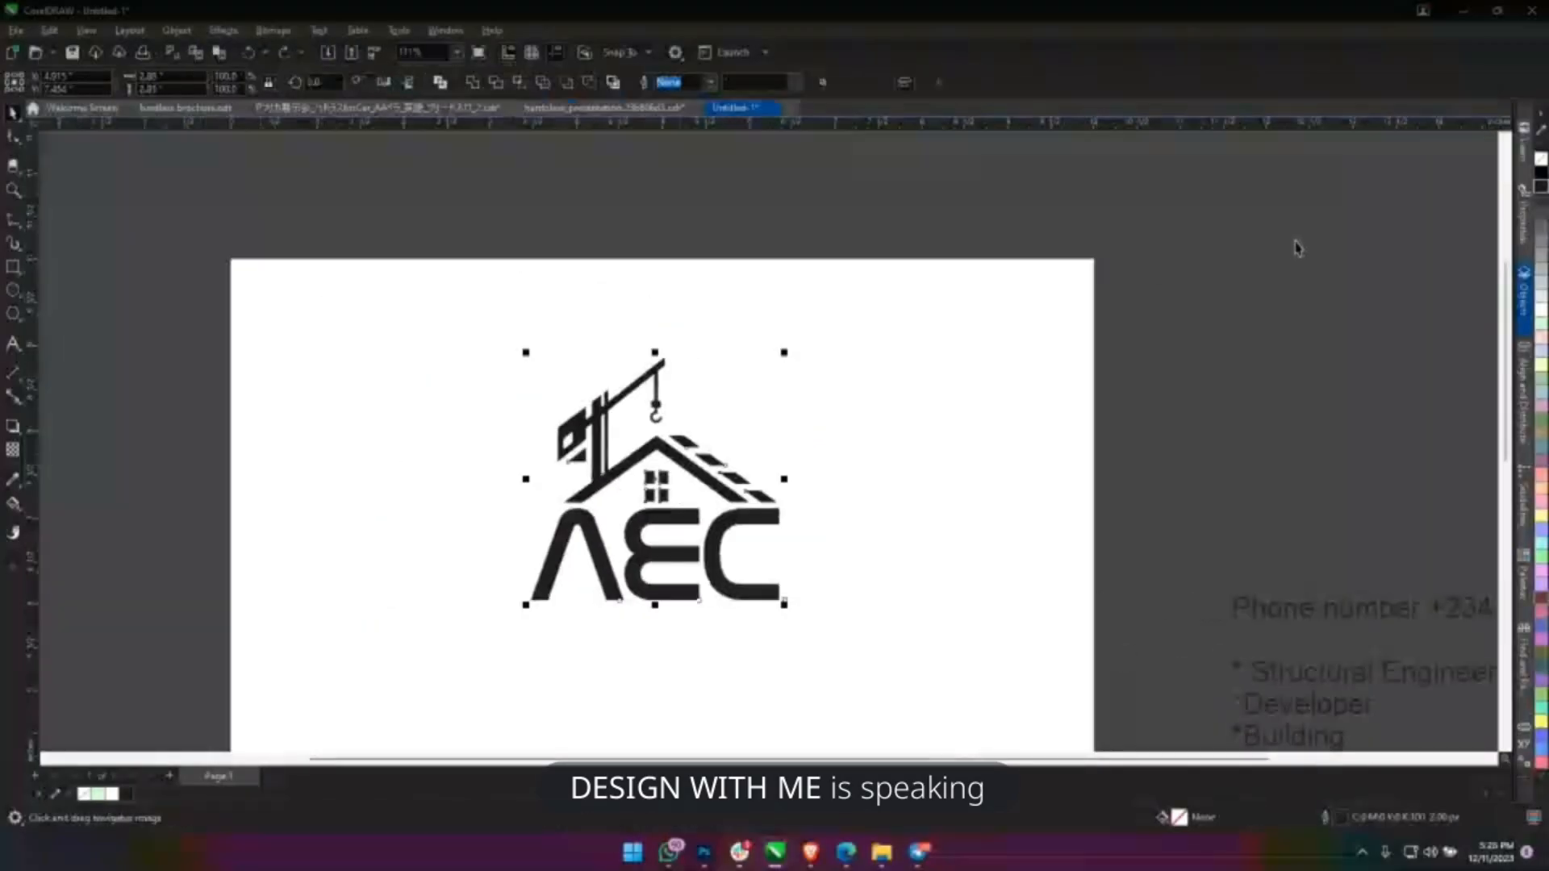
pyautogui.moveTo(713, 478); pyautogui.dragTo(748, 254)
pyautogui.moveTo(746, 254)
pyautogui.mouseDown()
pyautogui.moveTo(680, 549)
pyautogui.moveTo(744, 475)
pyautogui.moveTo(690, 319)
pyautogui.moveTo(504, 363)
pyautogui.moveTo(490, 401)
pyautogui.moveTo(463, 399)
pyautogui.moveTo(592, 584)
pyautogui.moveTo(598, 740)
pyautogui.mouseUp()
pyautogui.moveTo(235, 155); pyautogui.dragTo(989, 550)
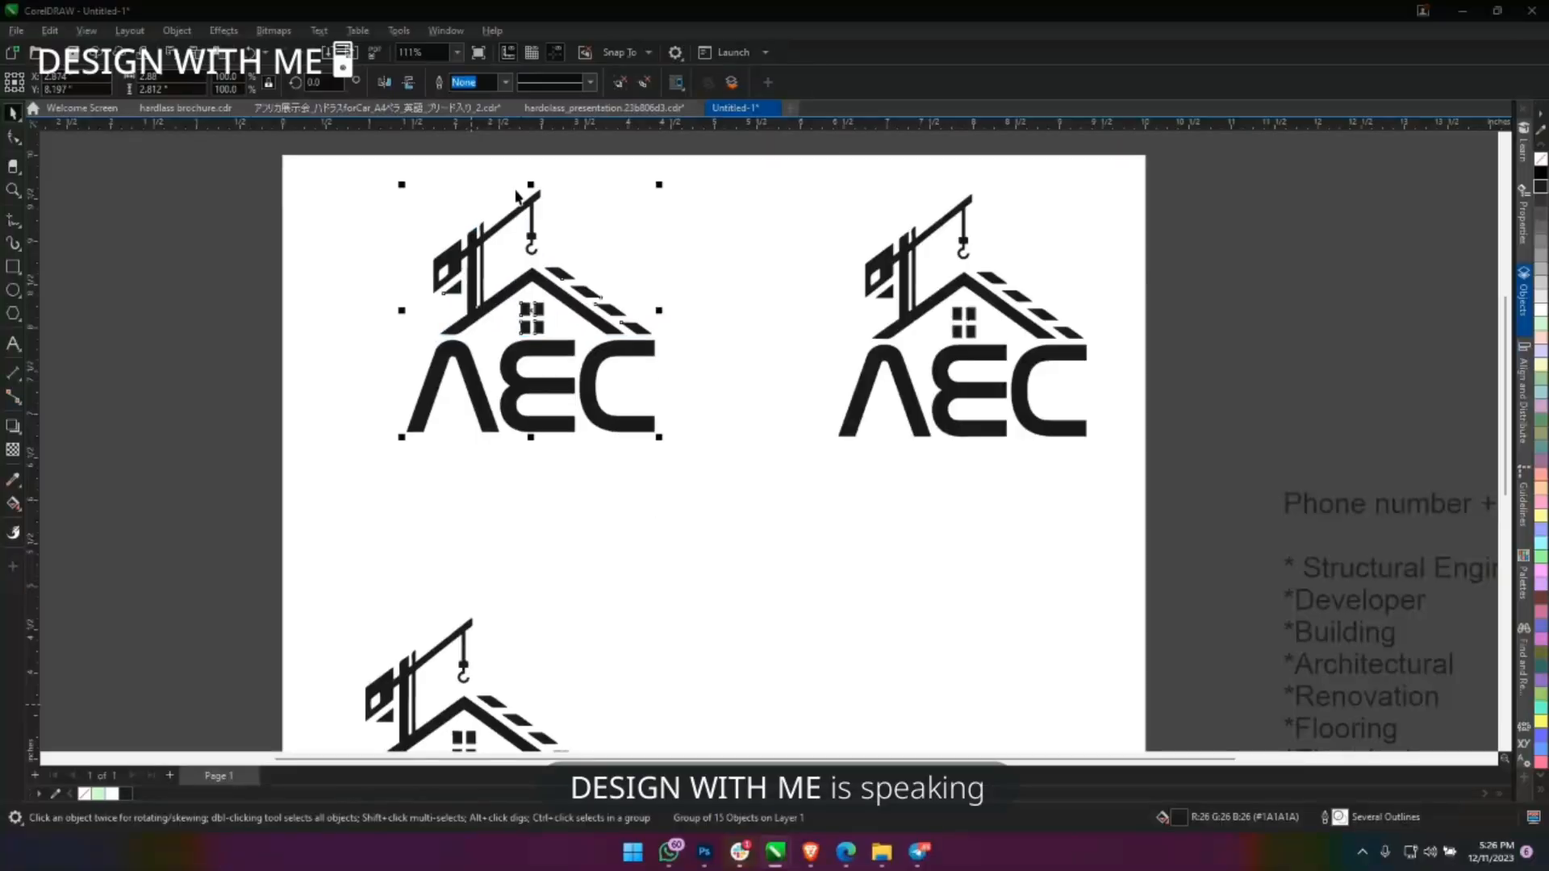
# Ungroup the upper-left logo copy and shift its crane-and-roof icon down and left so the roof overlaps the A and E.
pyautogui.scroll(3, 517, 196)
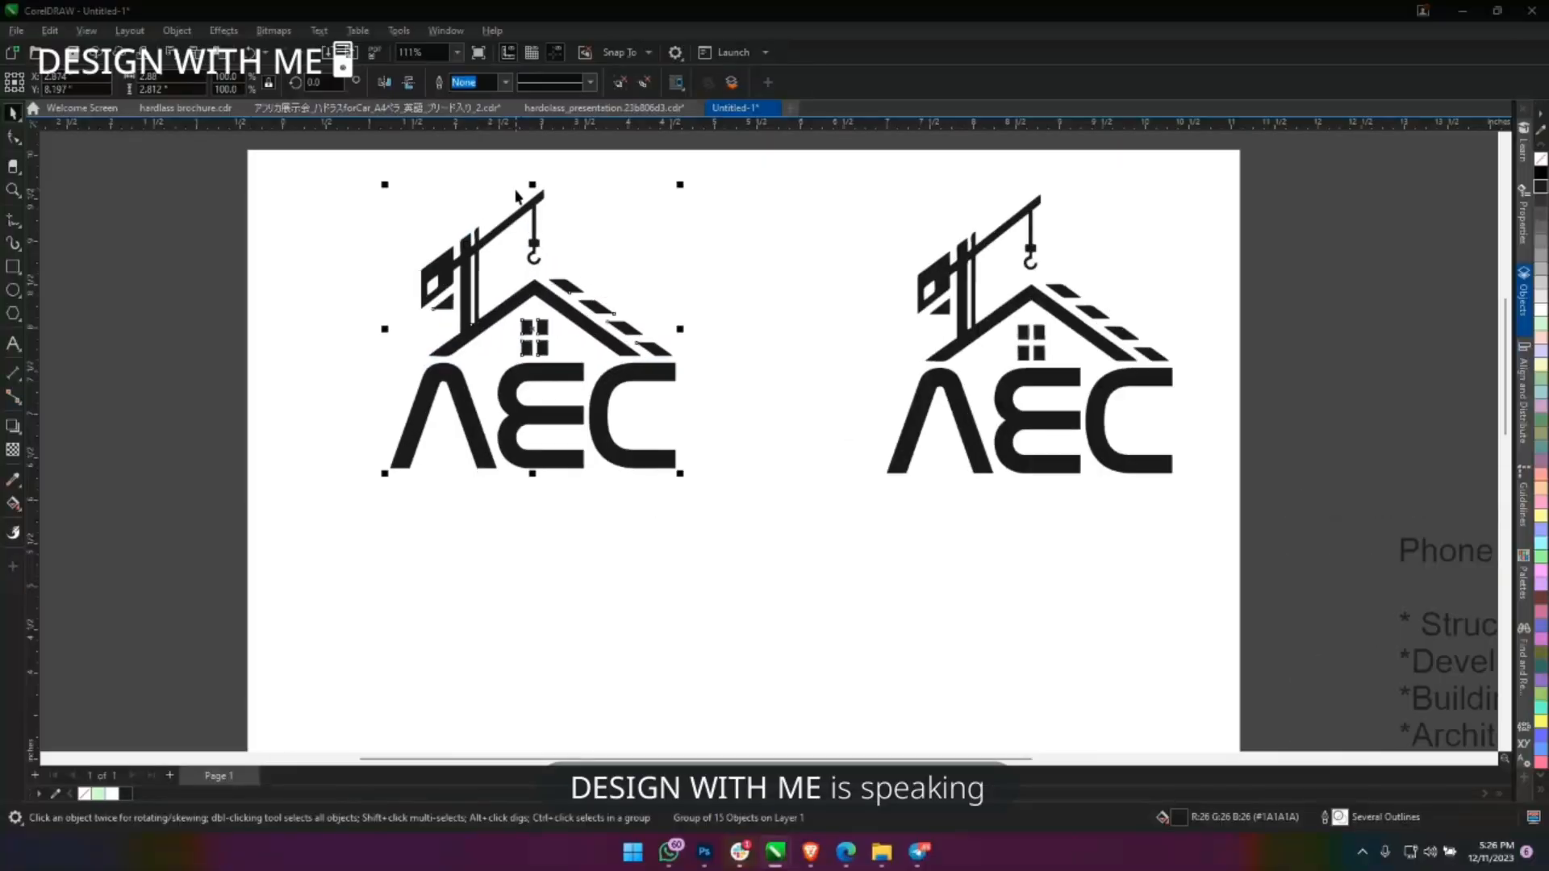
pyautogui.moveTo(539, 239); pyautogui.dragTo(715, 260)
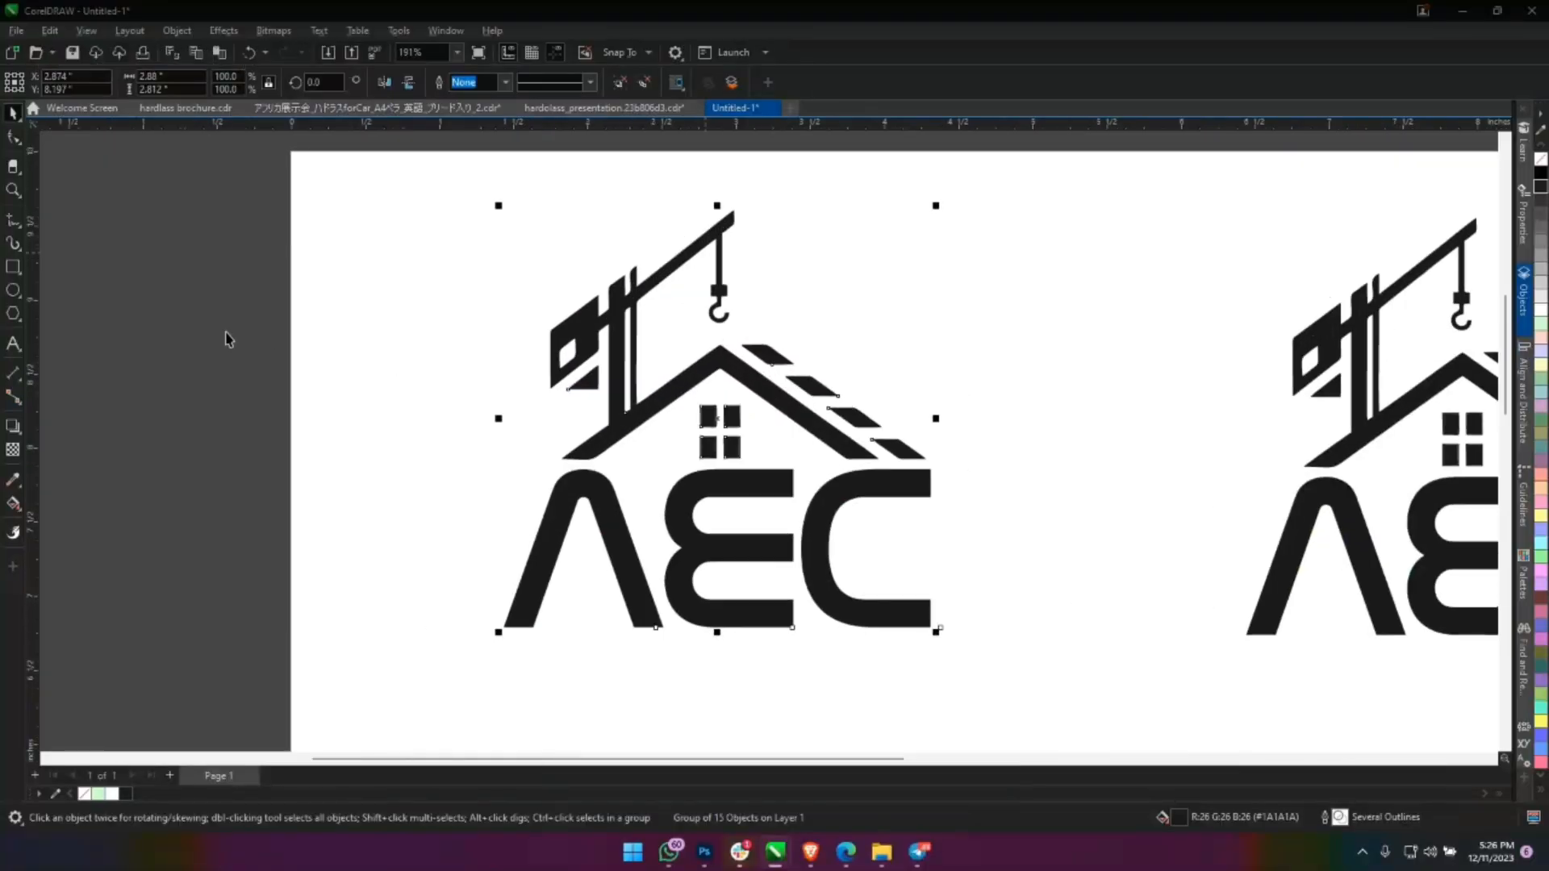
pyautogui.click(841, 355)
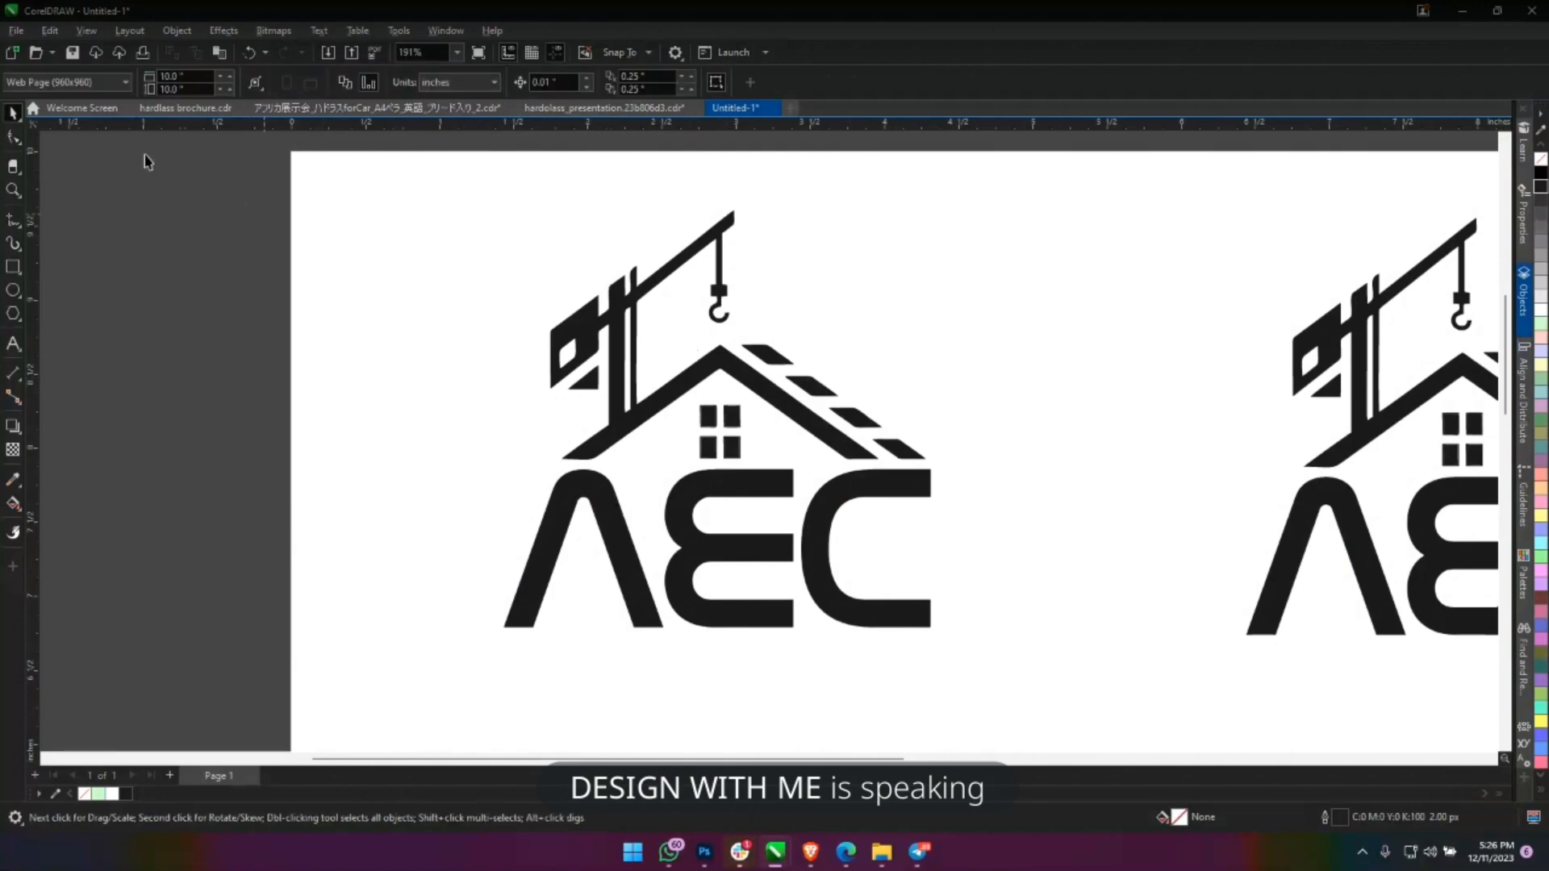
pyautogui.moveTo(144, 154); pyautogui.dragTo(976, 496)
pyautogui.moveTo(797, 411); pyautogui.dragTo(668, 463)
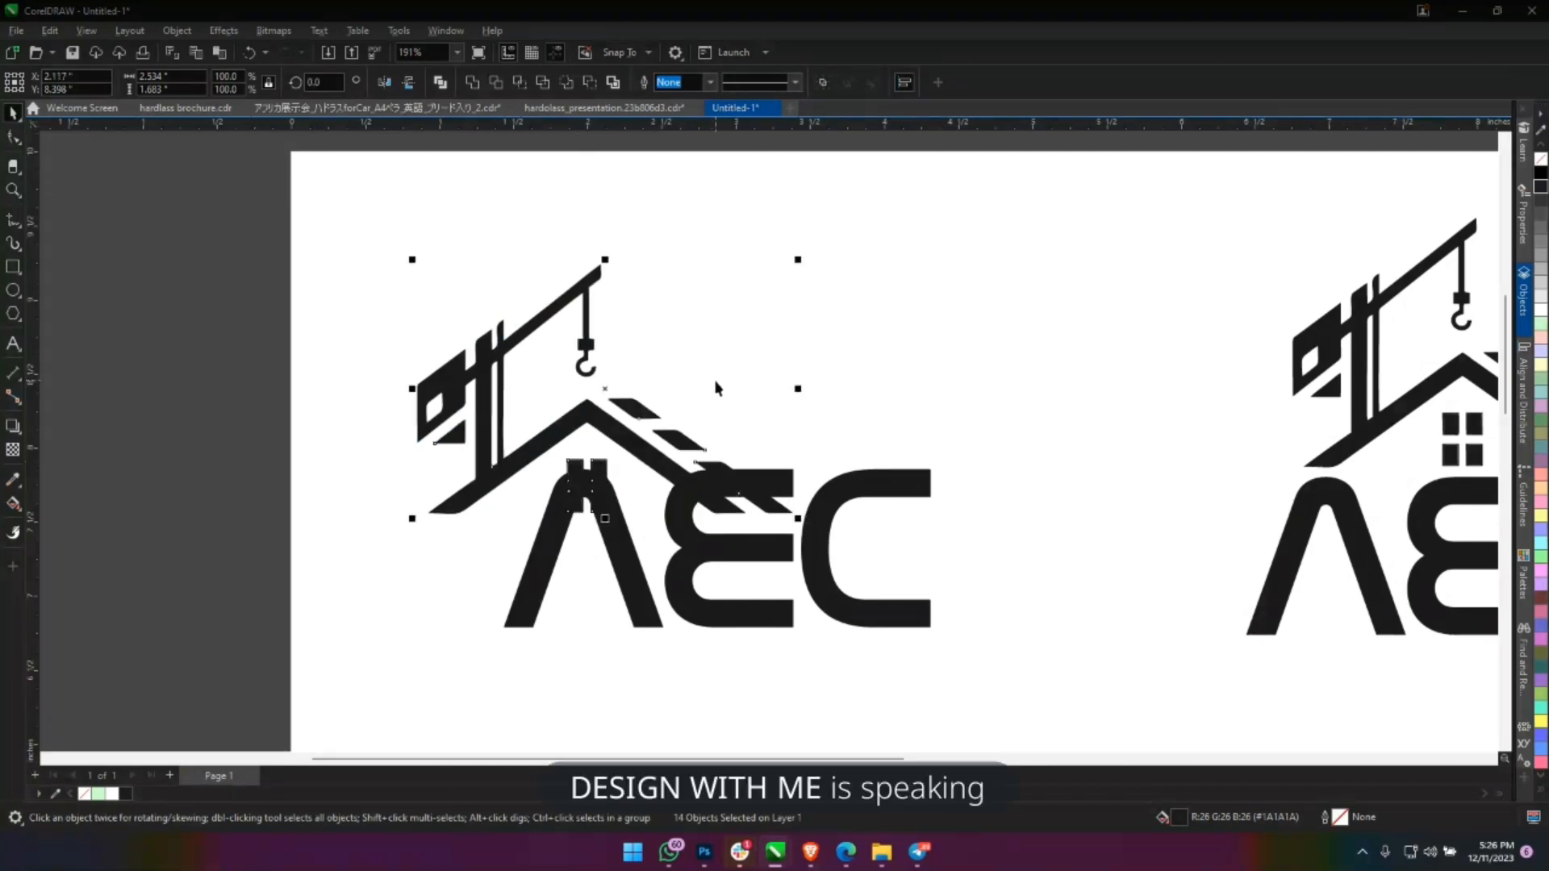
# Delete the slanted roof tiles and the four window panes from the shifted icon.
pyautogui.moveTo(715, 377); pyautogui.dragTo(635, 430)
pyautogui.moveTo(563, 161); pyautogui.dragTo(787, 641)
pyautogui.press('Delete')
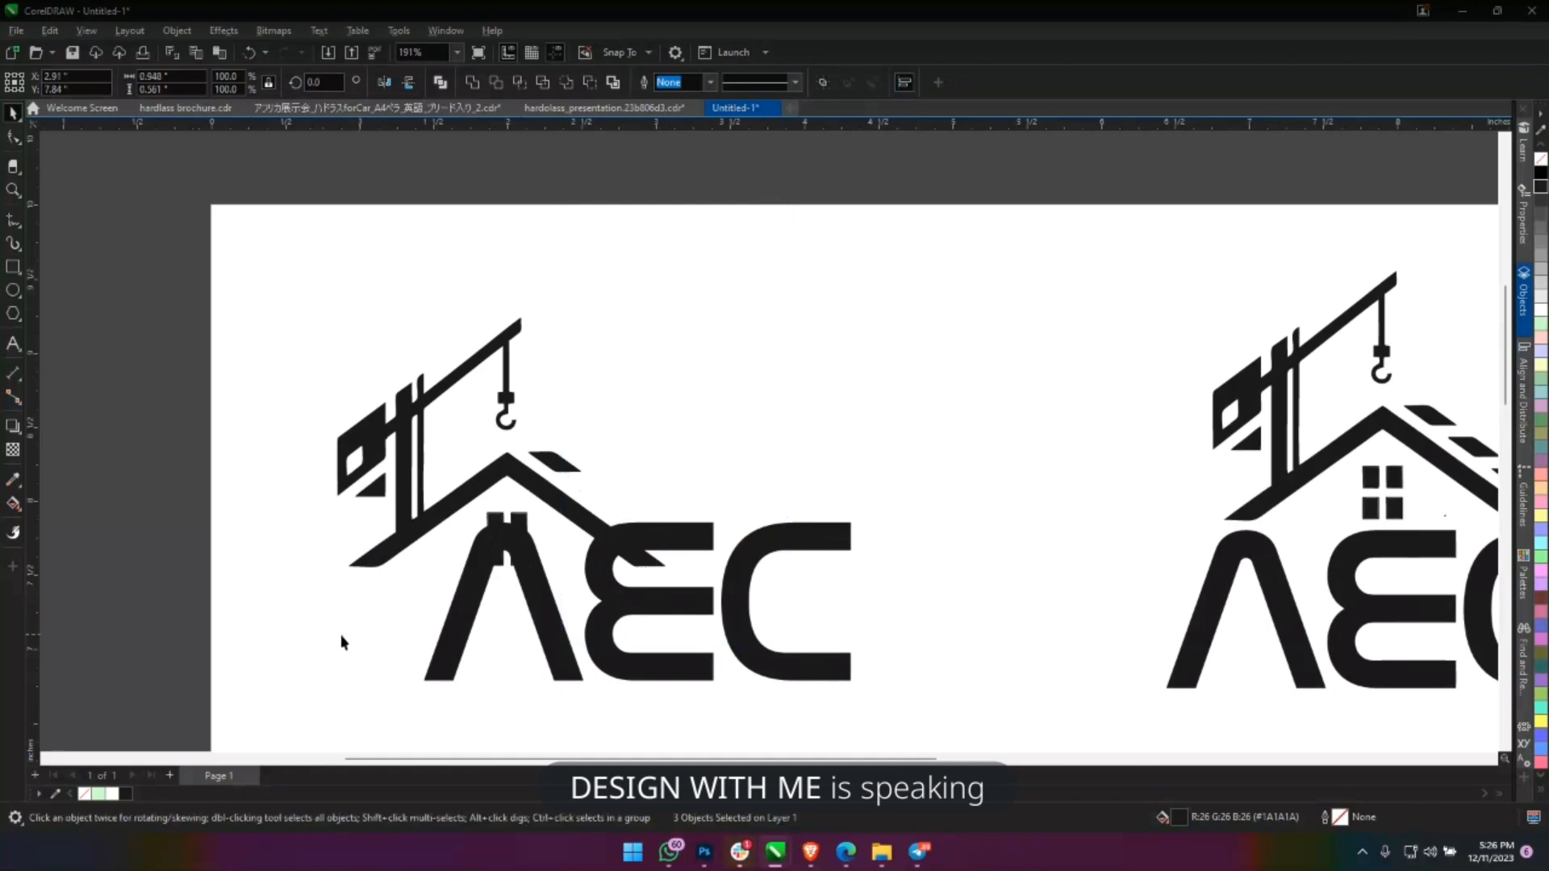
pyautogui.moveTo(105, 648); pyautogui.dragTo(634, 484)
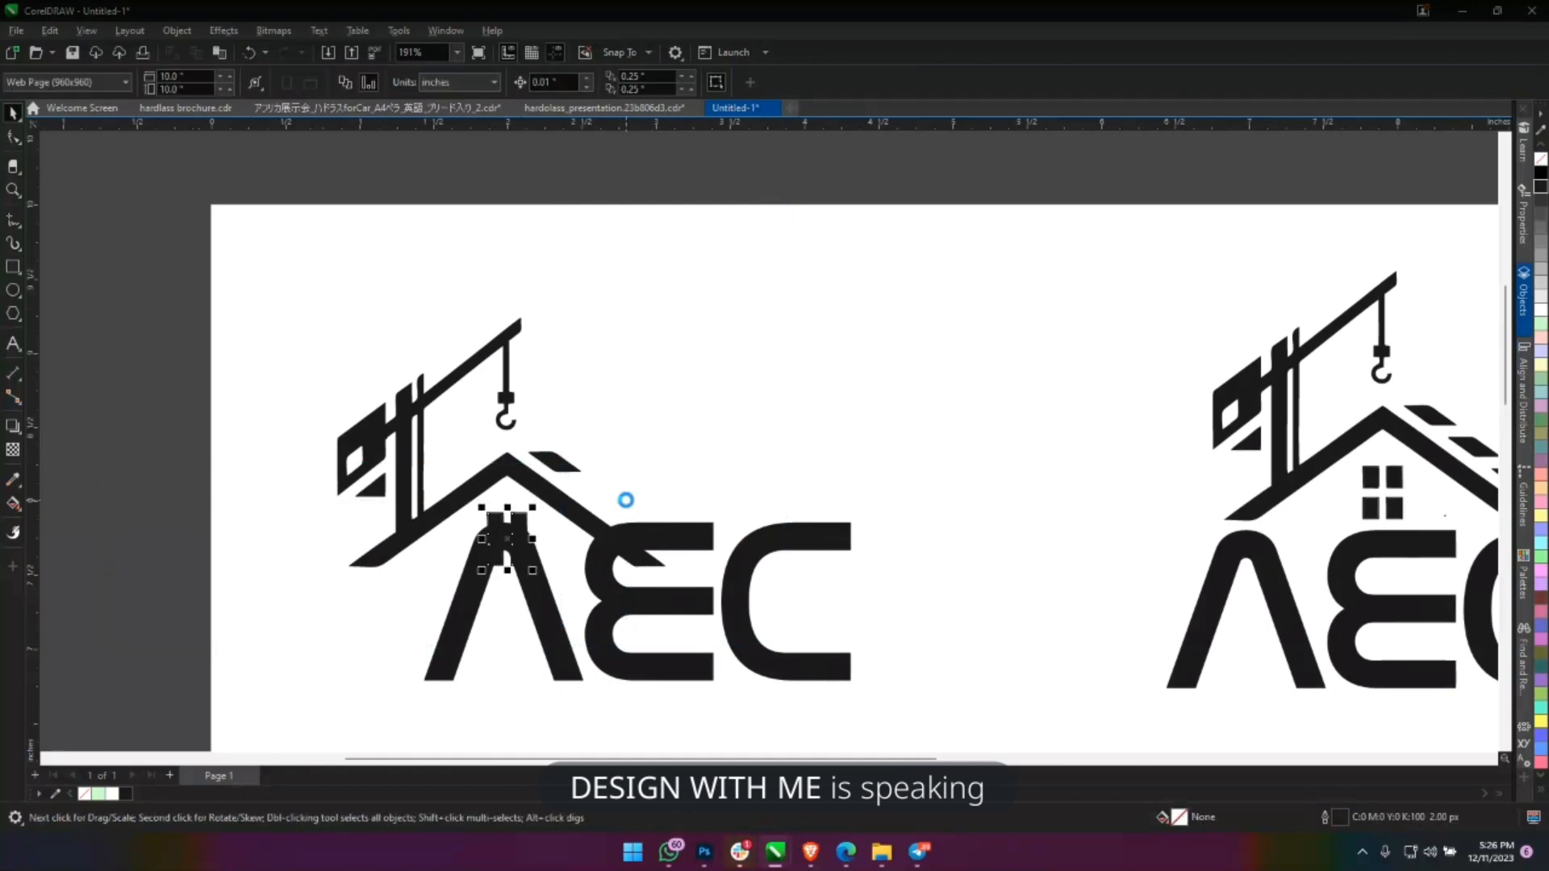
pyautogui.press('Delete')
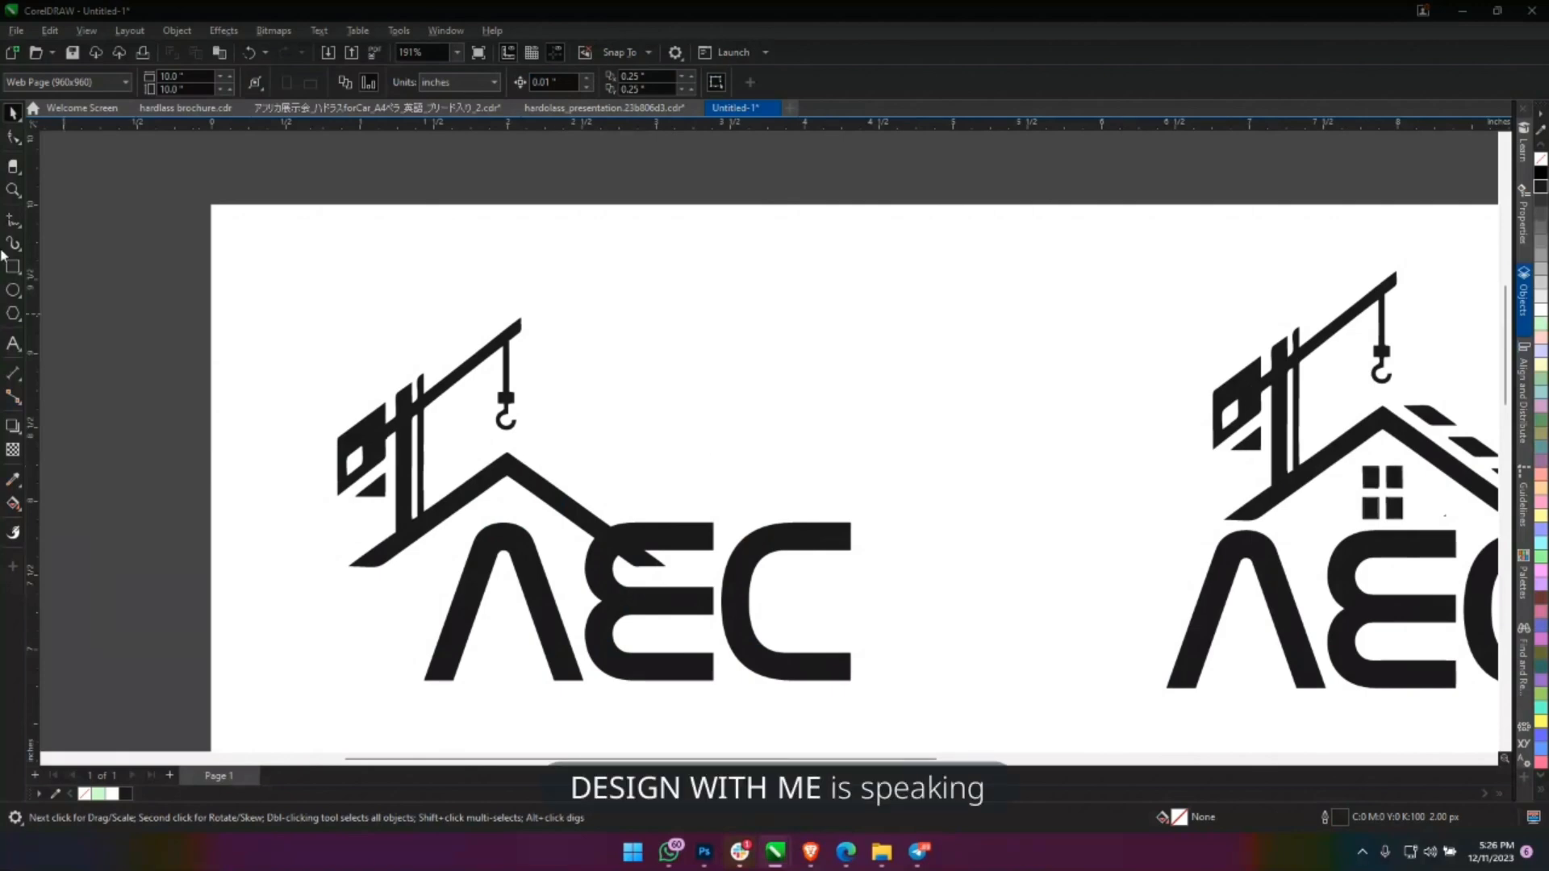
# Draw a rectangle about 1.44 by 0.93 inches over the lower end of the roof's right slope and fill it white.
pyautogui.press('F6')
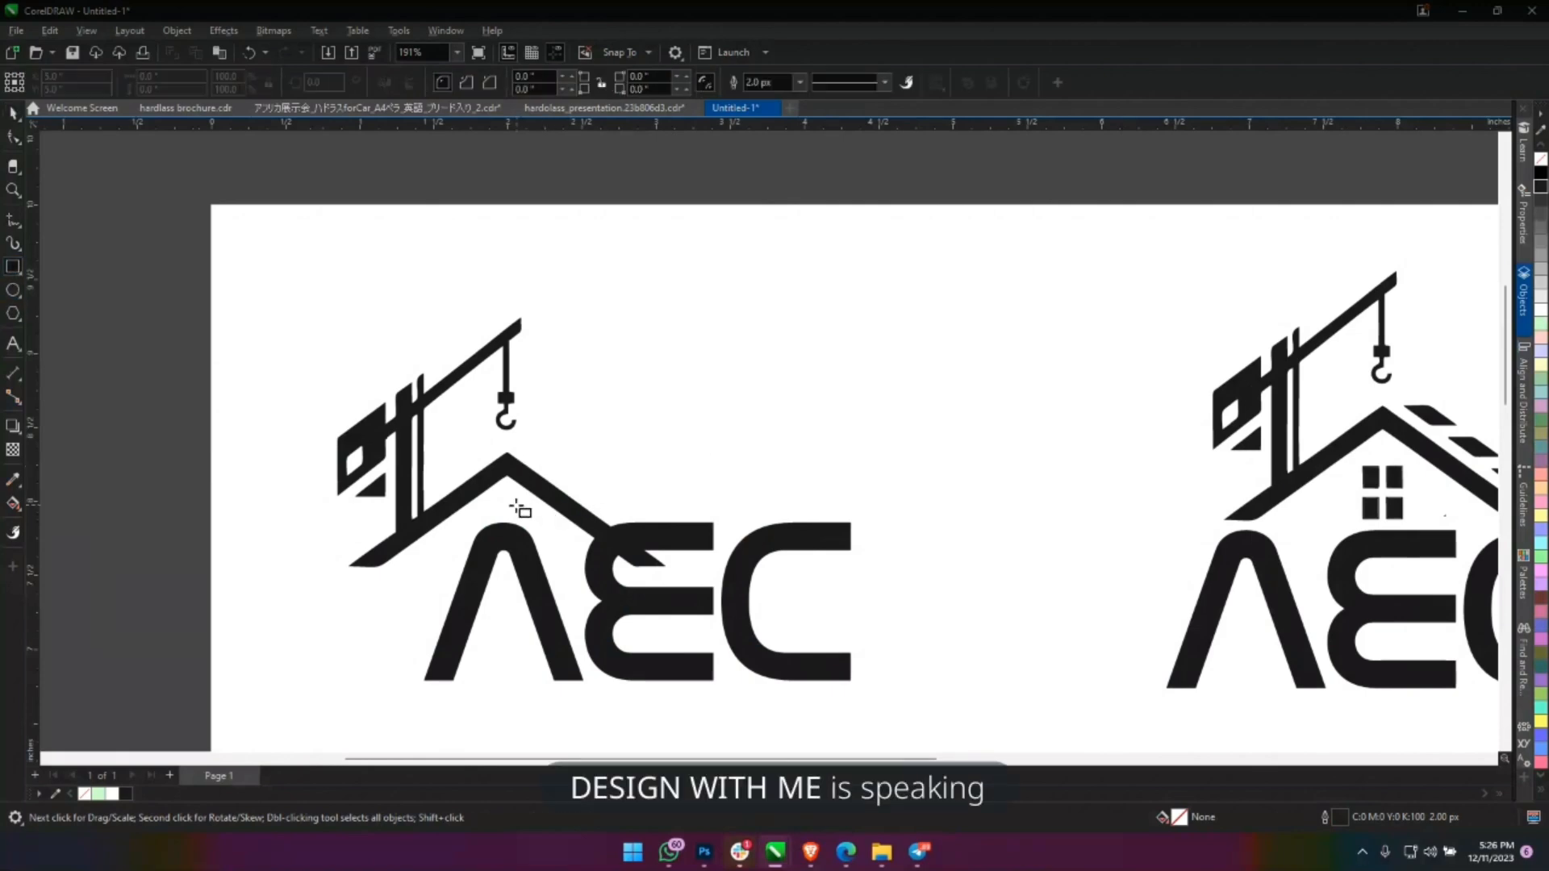
pyautogui.moveTo(517, 506); pyautogui.dragTo(730, 643)
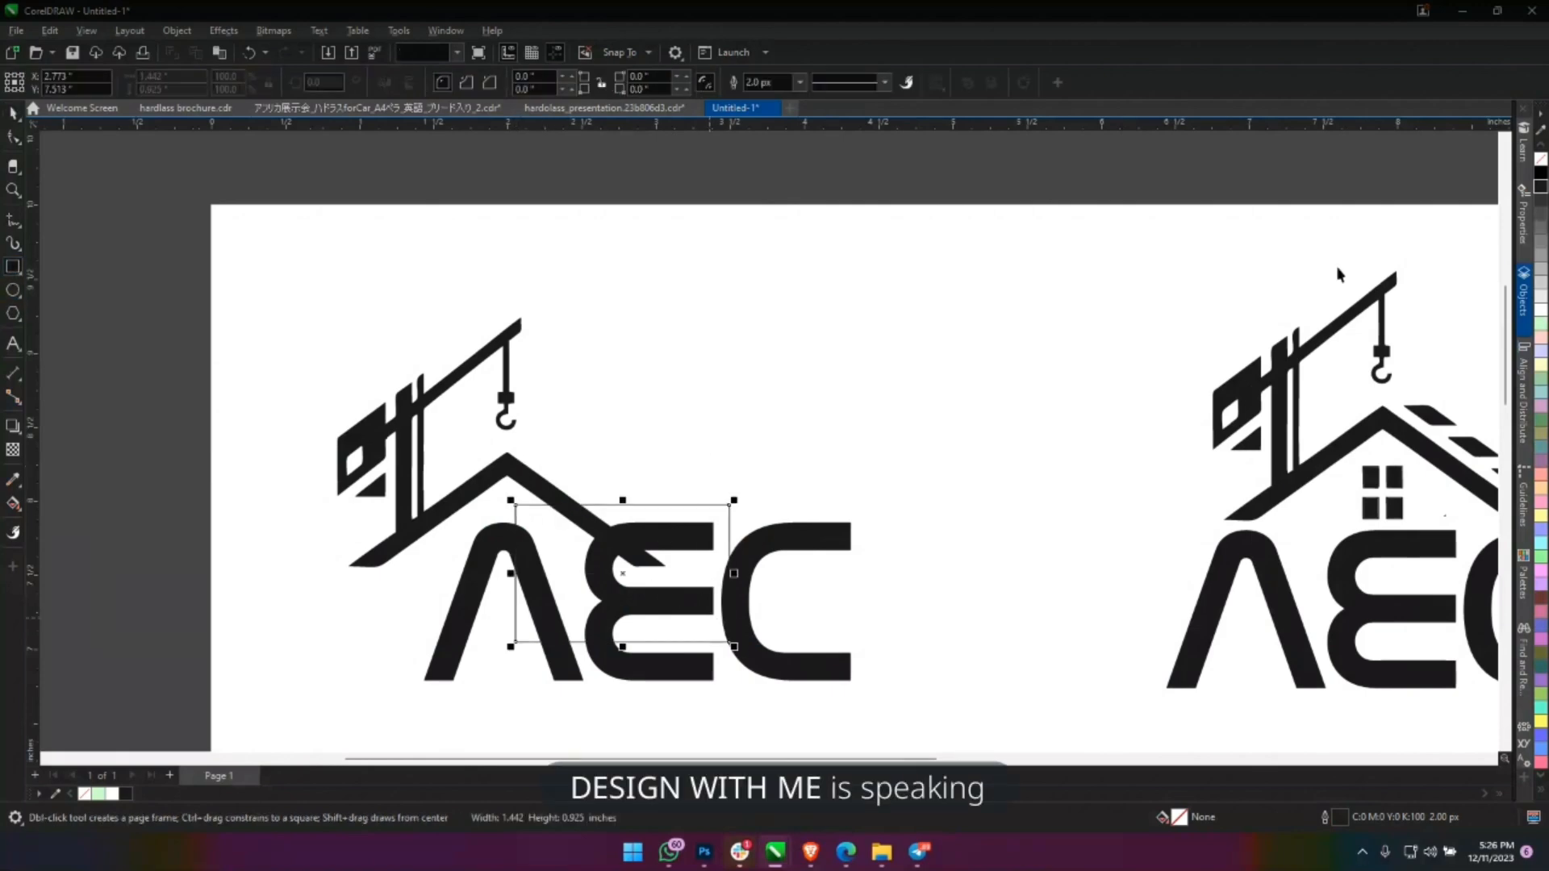
pyautogui.press('space')
pyautogui.click(1540, 317)
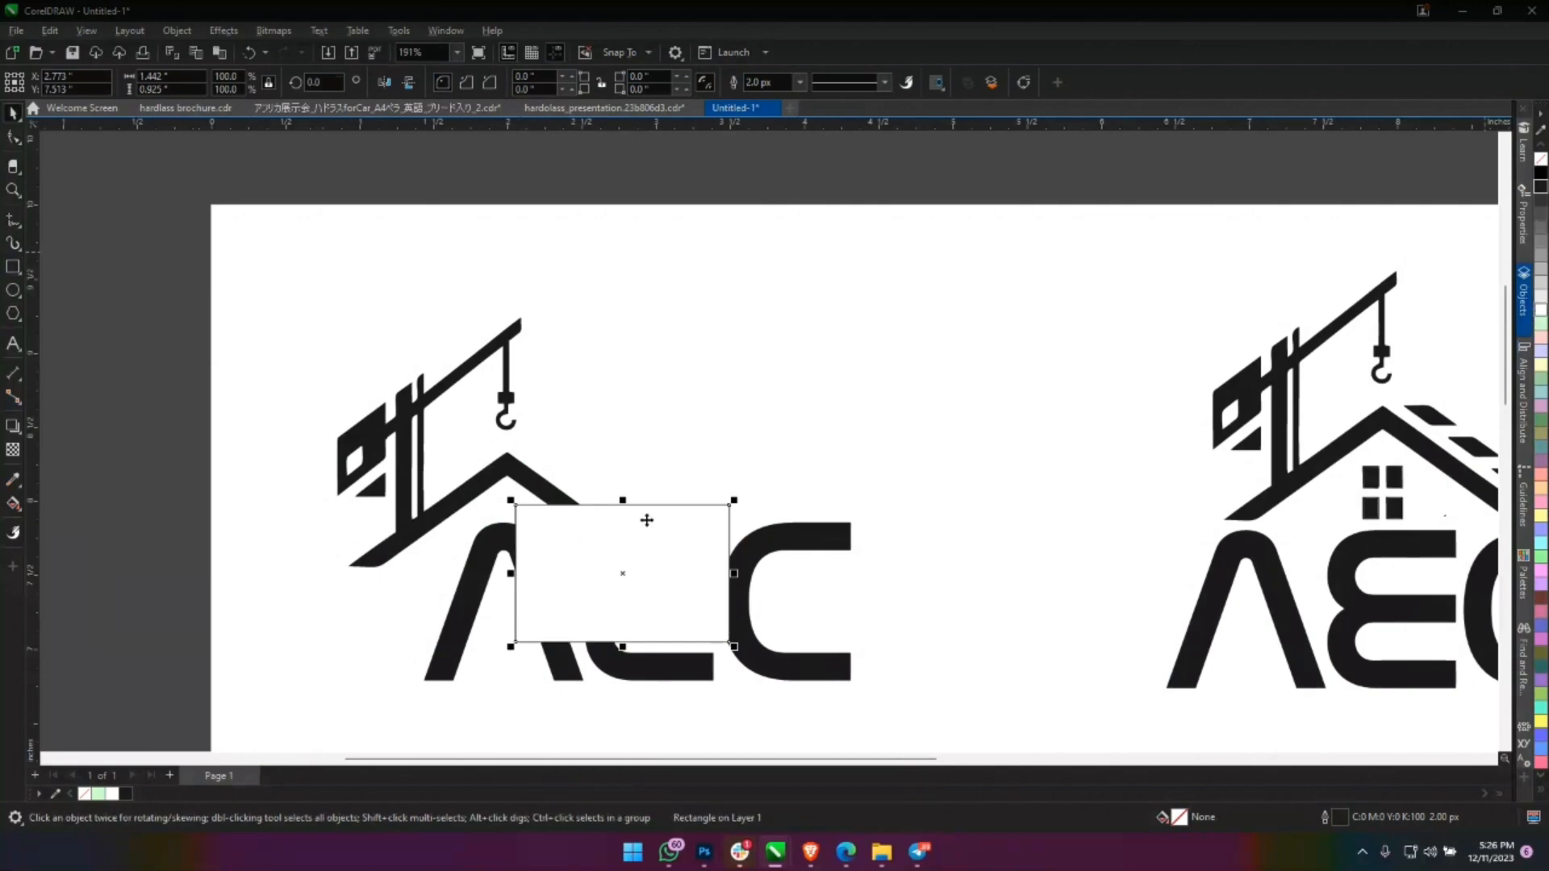
# Try to cut off the roof's right end by subtracting the white rectangle from the crane-and-roof shape.
pyautogui.keyDown('shift'); pyautogui.click(535, 478); pyautogui.keyUp('shift')
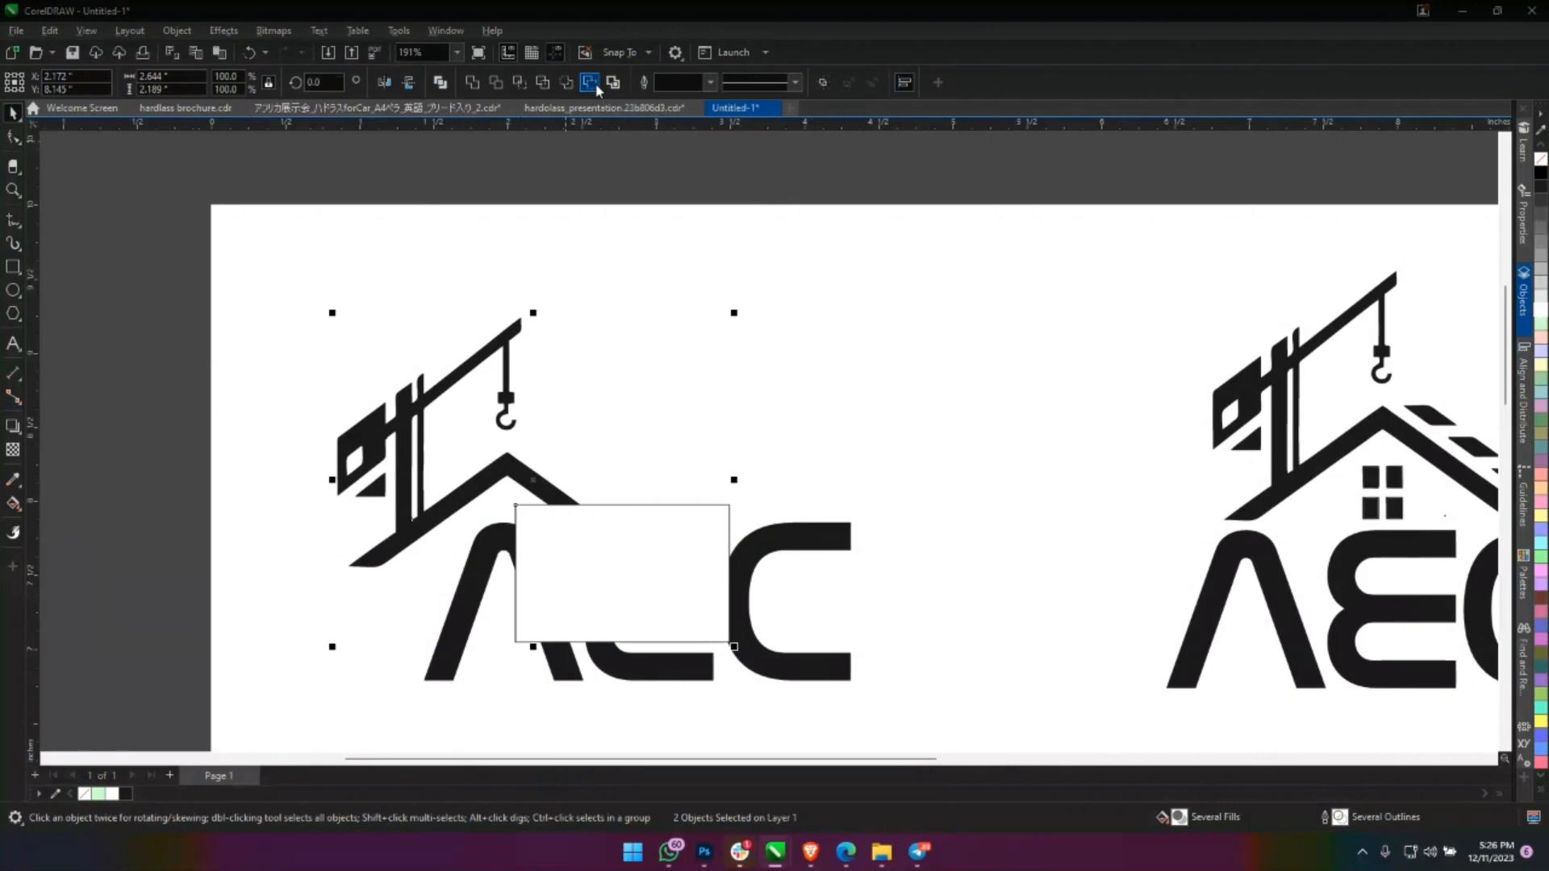
pyautogui.click(719, 194)
pyautogui.moveTo(774, 367); pyautogui.dragTo(956, 283)
pyautogui.scroll(-1, 893, 321)
pyautogui.moveTo(981, 390); pyautogui.dragTo(810, 425)
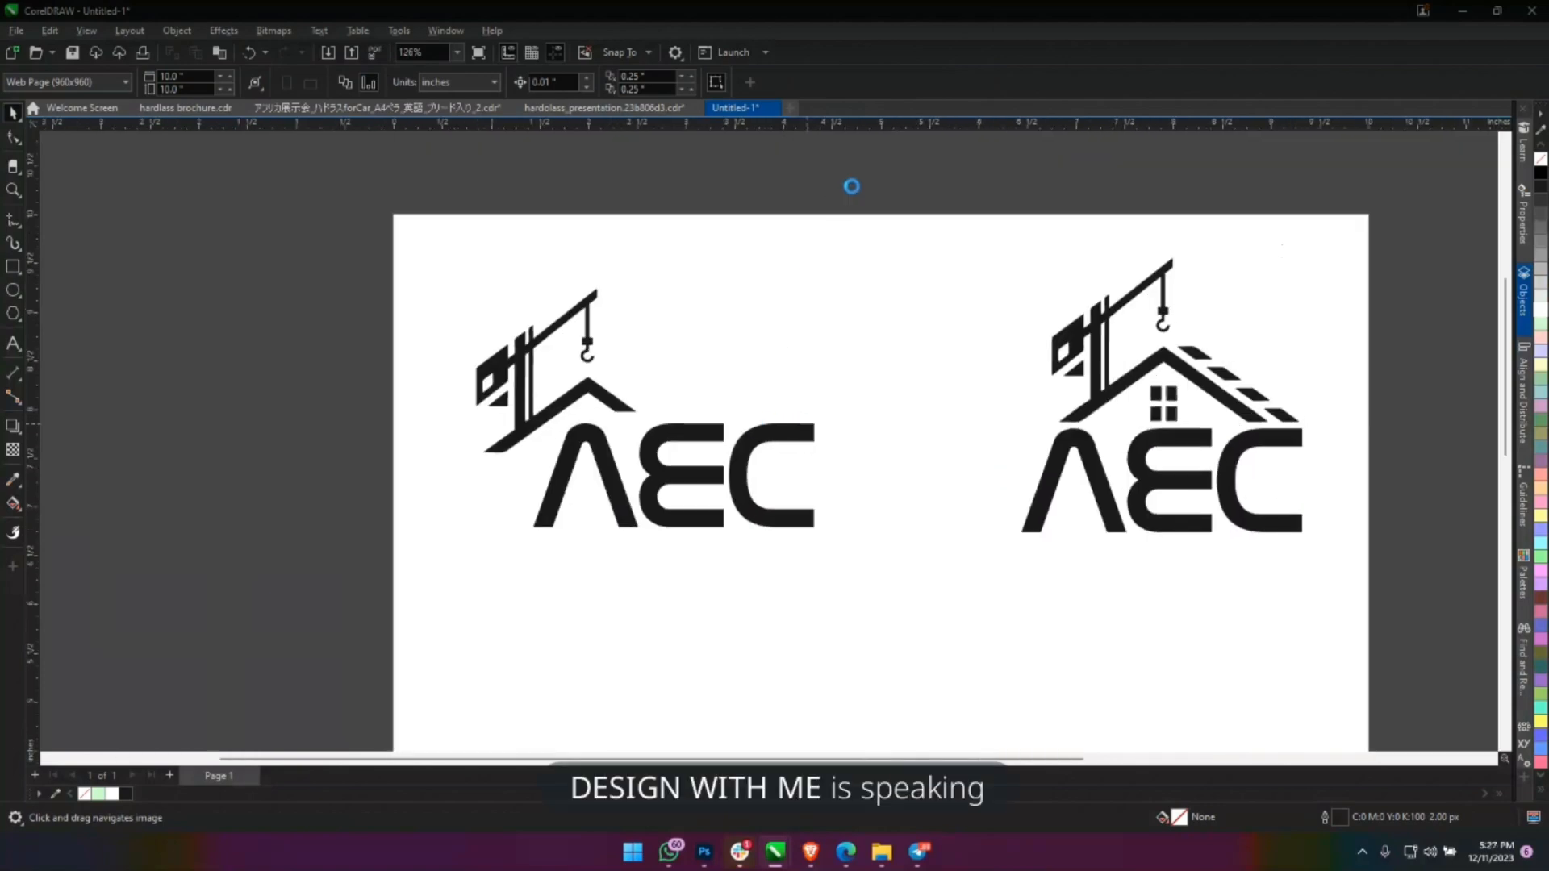
pyautogui.hotkey('ctrl', 'z')
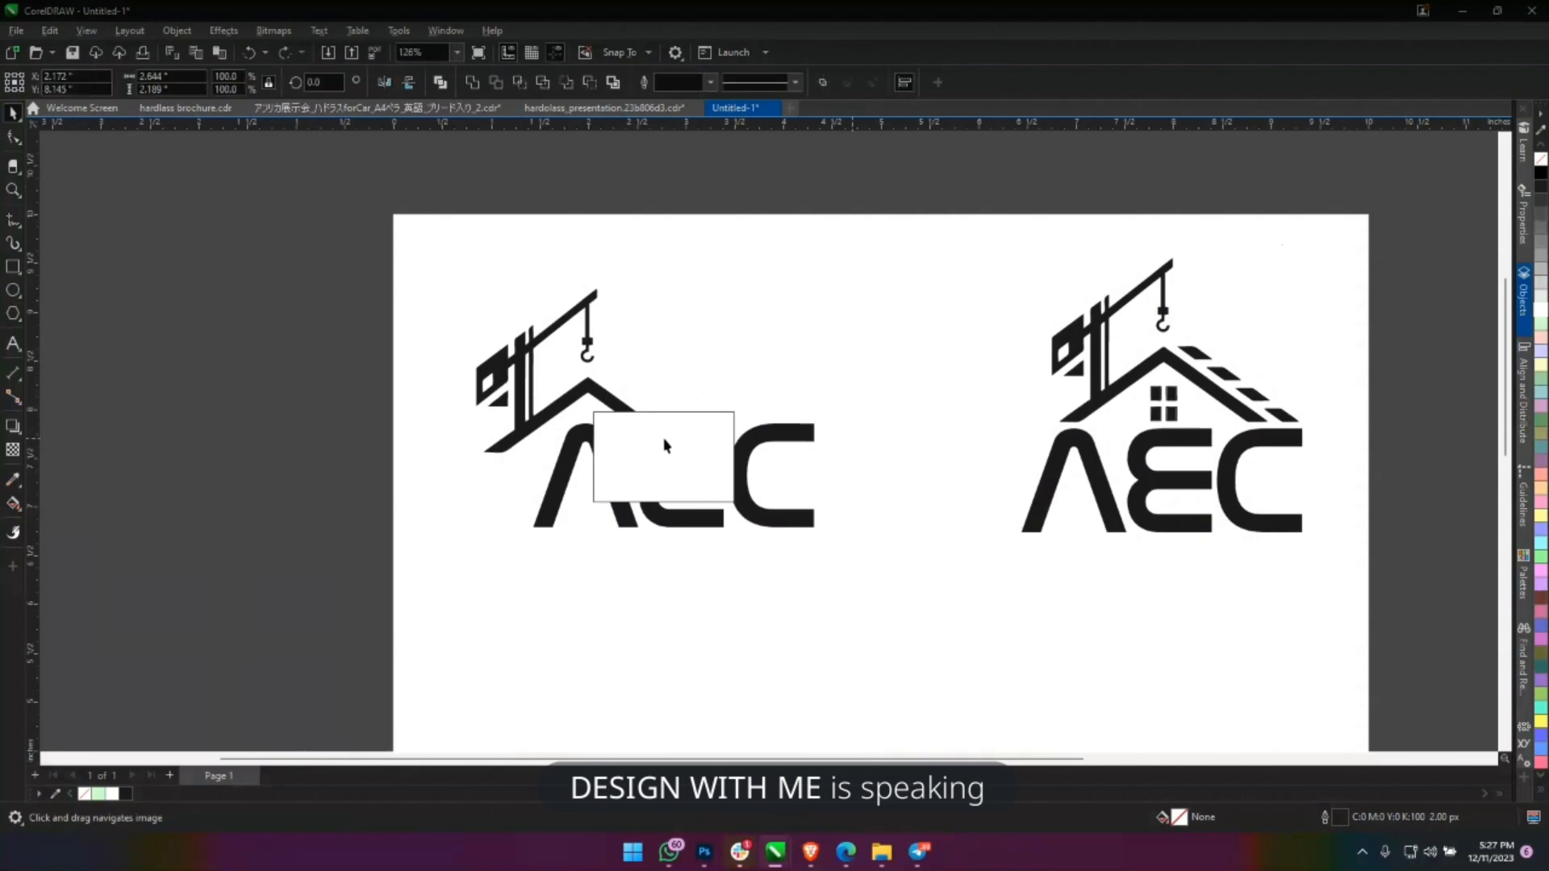
# Shift the white rectangle slightly down and left so that it covers less of the roof's right slope.
pyautogui.click(675, 450)
pyautogui.moveTo(675, 452); pyautogui.dragTo(698, 482)
pyautogui.scroll(4, 673, 448)
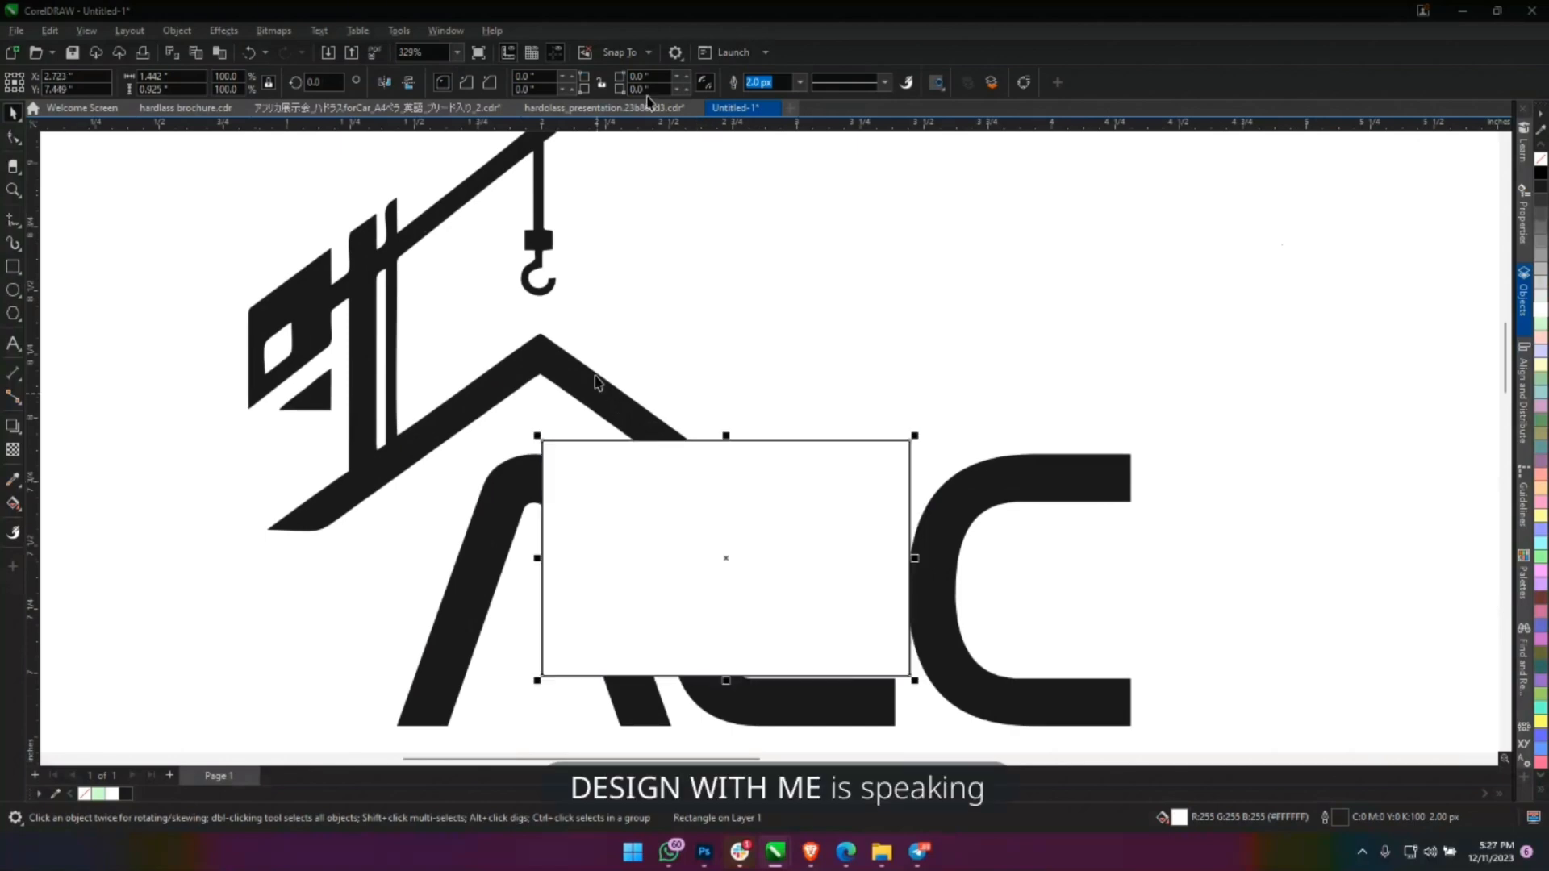
# Try a subtract operation between the repositioned white rectangle and the crane-and-roof shape.
pyautogui.keyDown('shift'); pyautogui.click(595, 377); pyautogui.keyUp('shift')
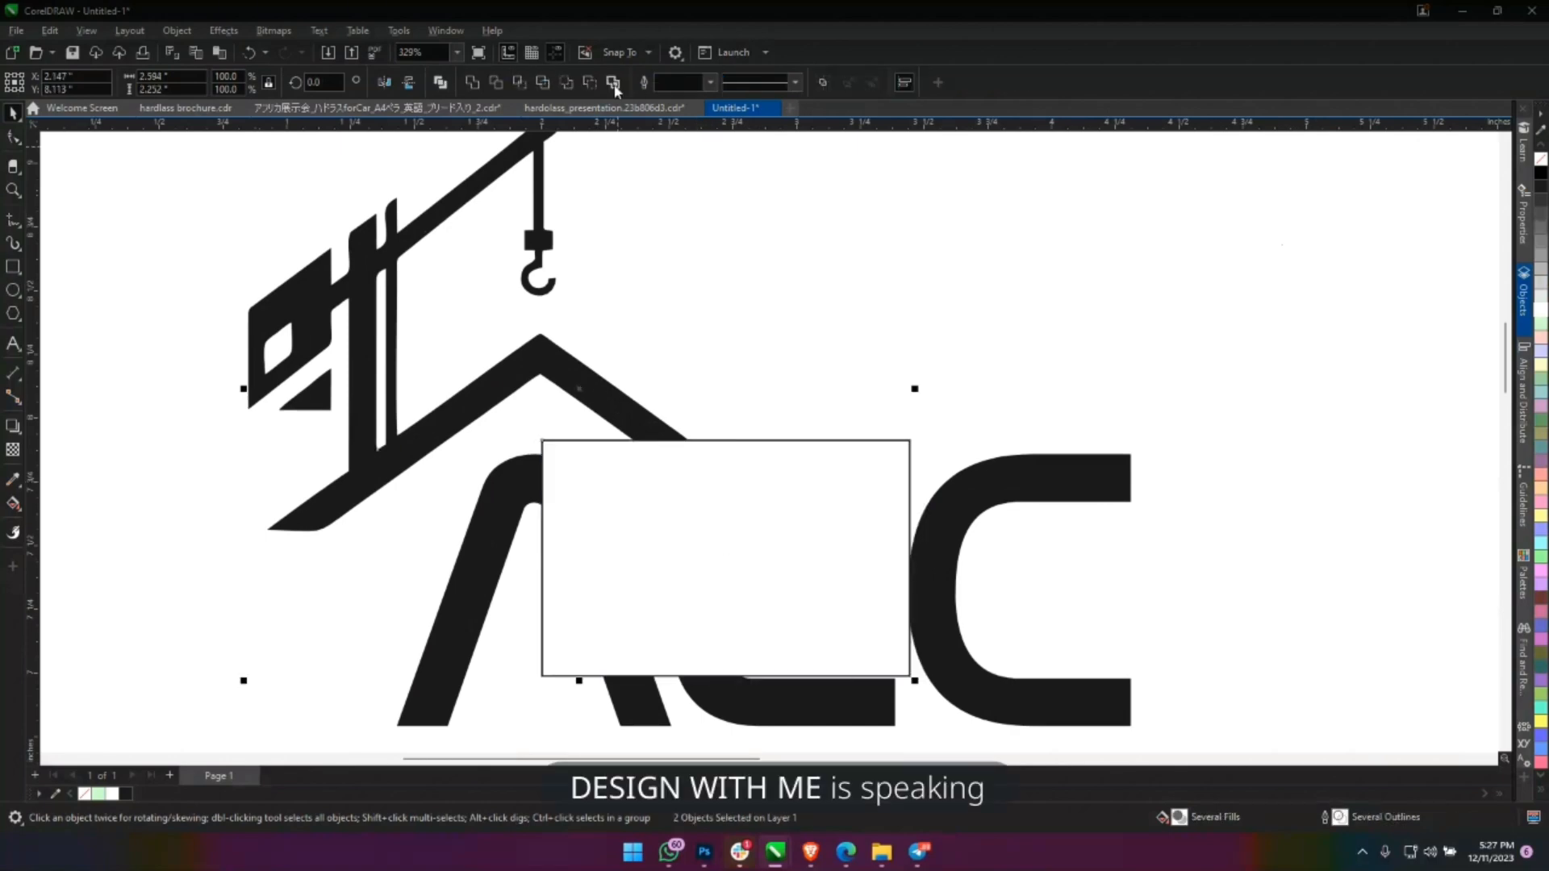
pyautogui.click(592, 83)
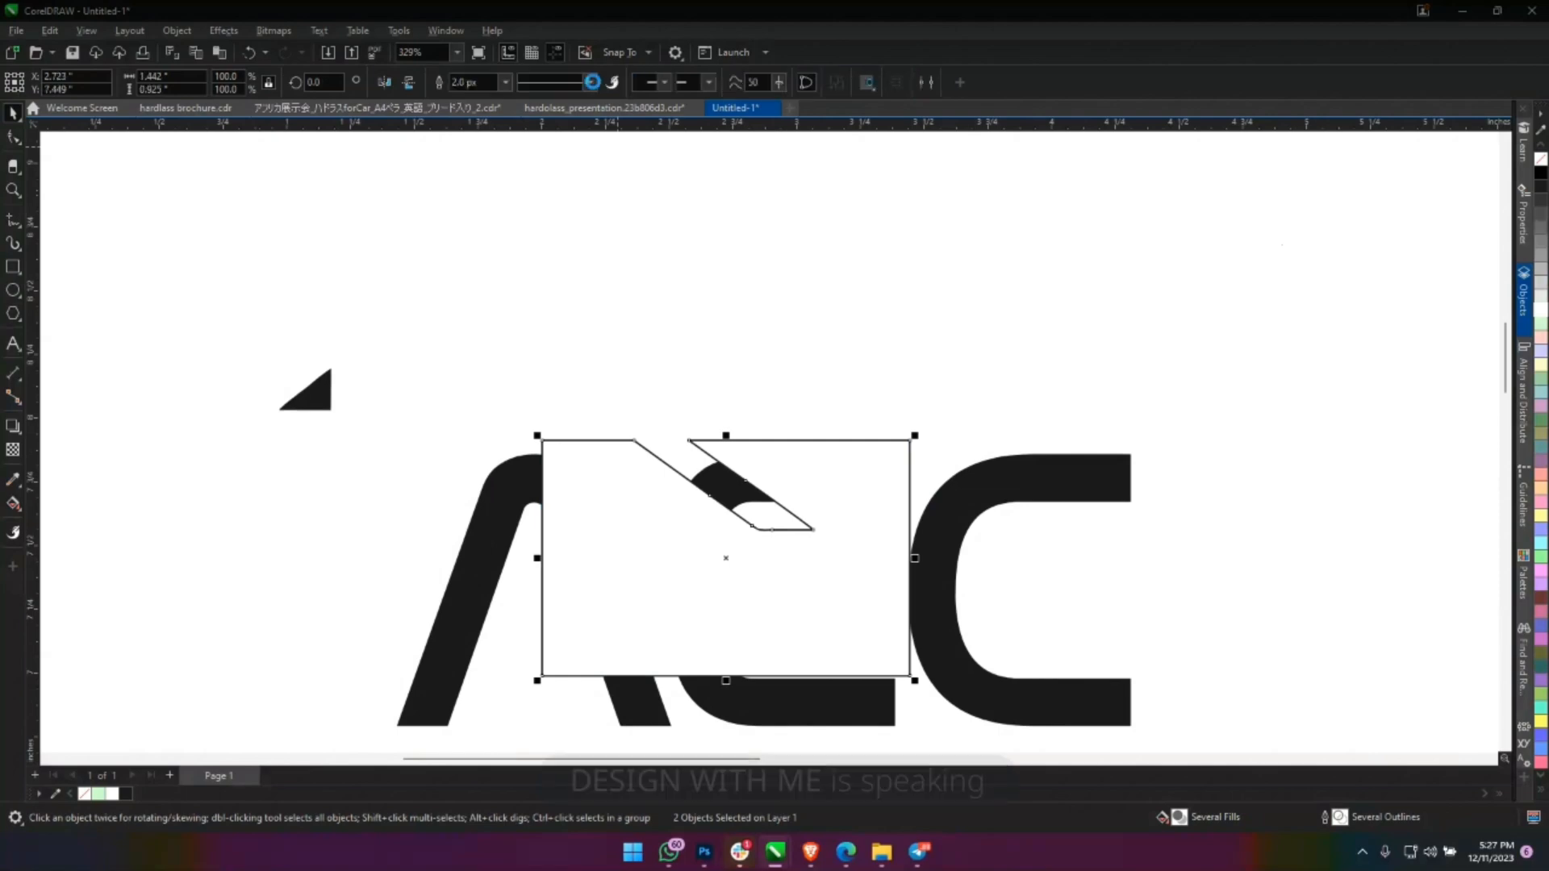
pyautogui.hotkey('ctrl', 'z')
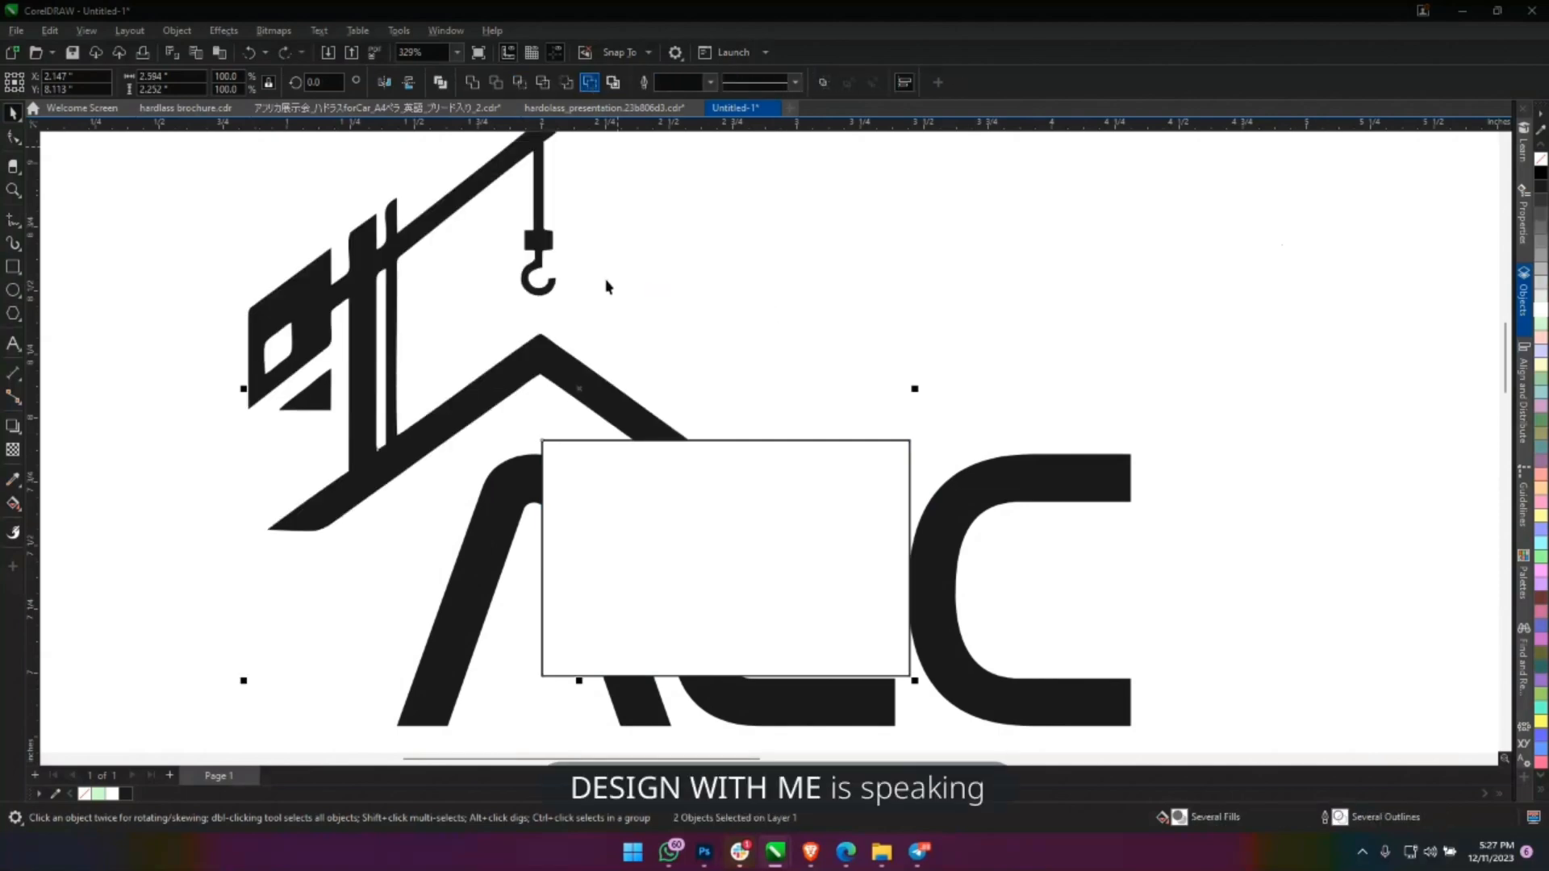
# Scale the left logo's crane-and-roof icon down to about 1.66 by 1.61 inches and shift it slightly left and down.
pyautogui.scroll(-5, 607, 286)
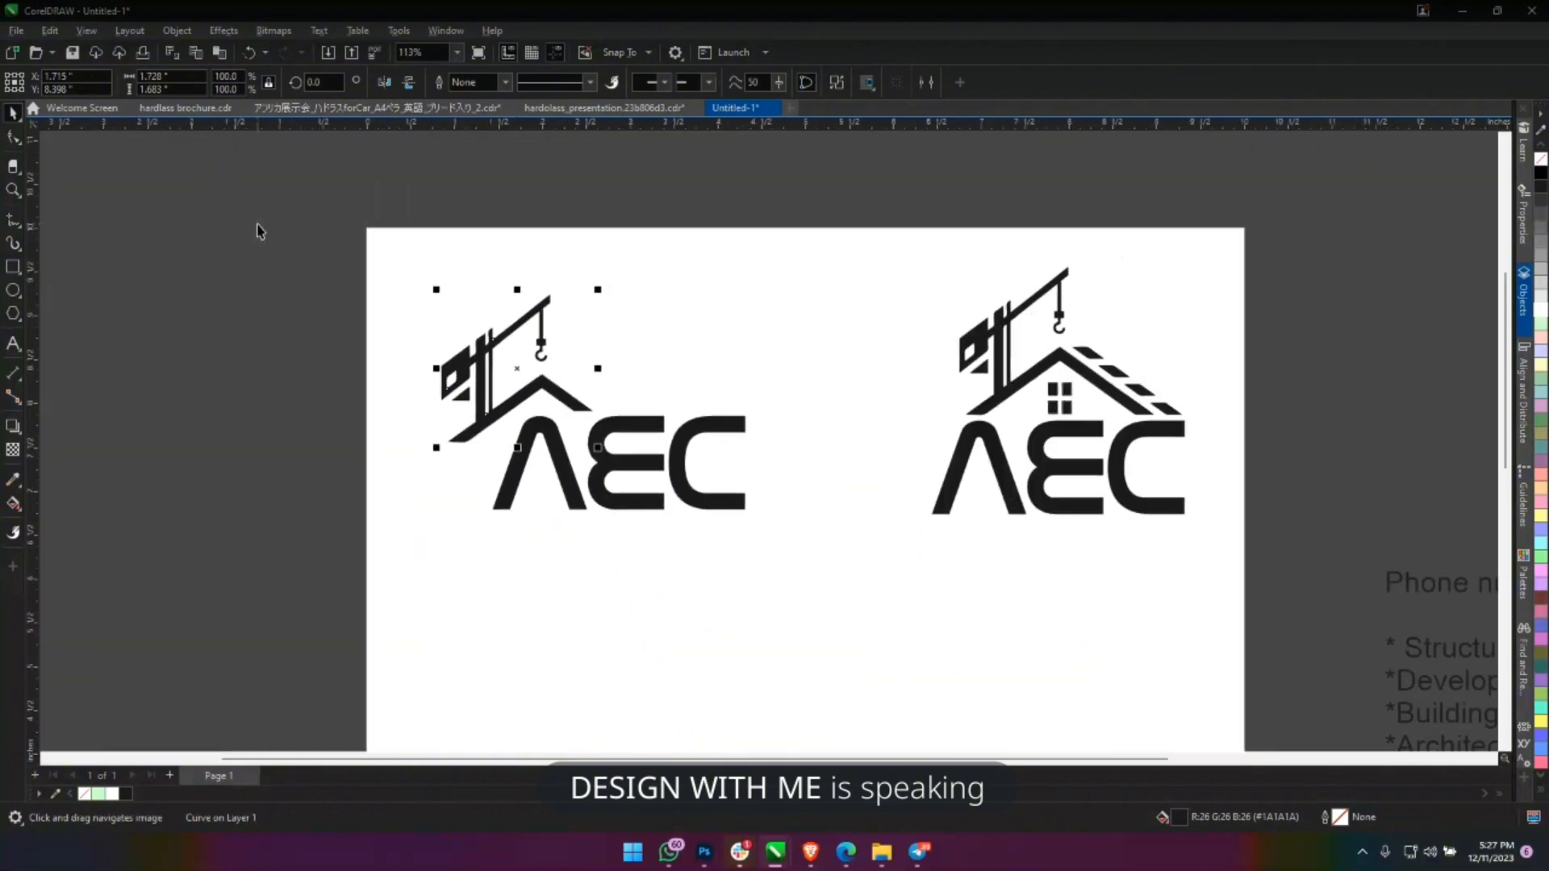
pyautogui.moveTo(269, 233); pyautogui.dragTo(635, 465)
pyautogui.moveTo(437, 289); pyautogui.dragTo(442, 297)
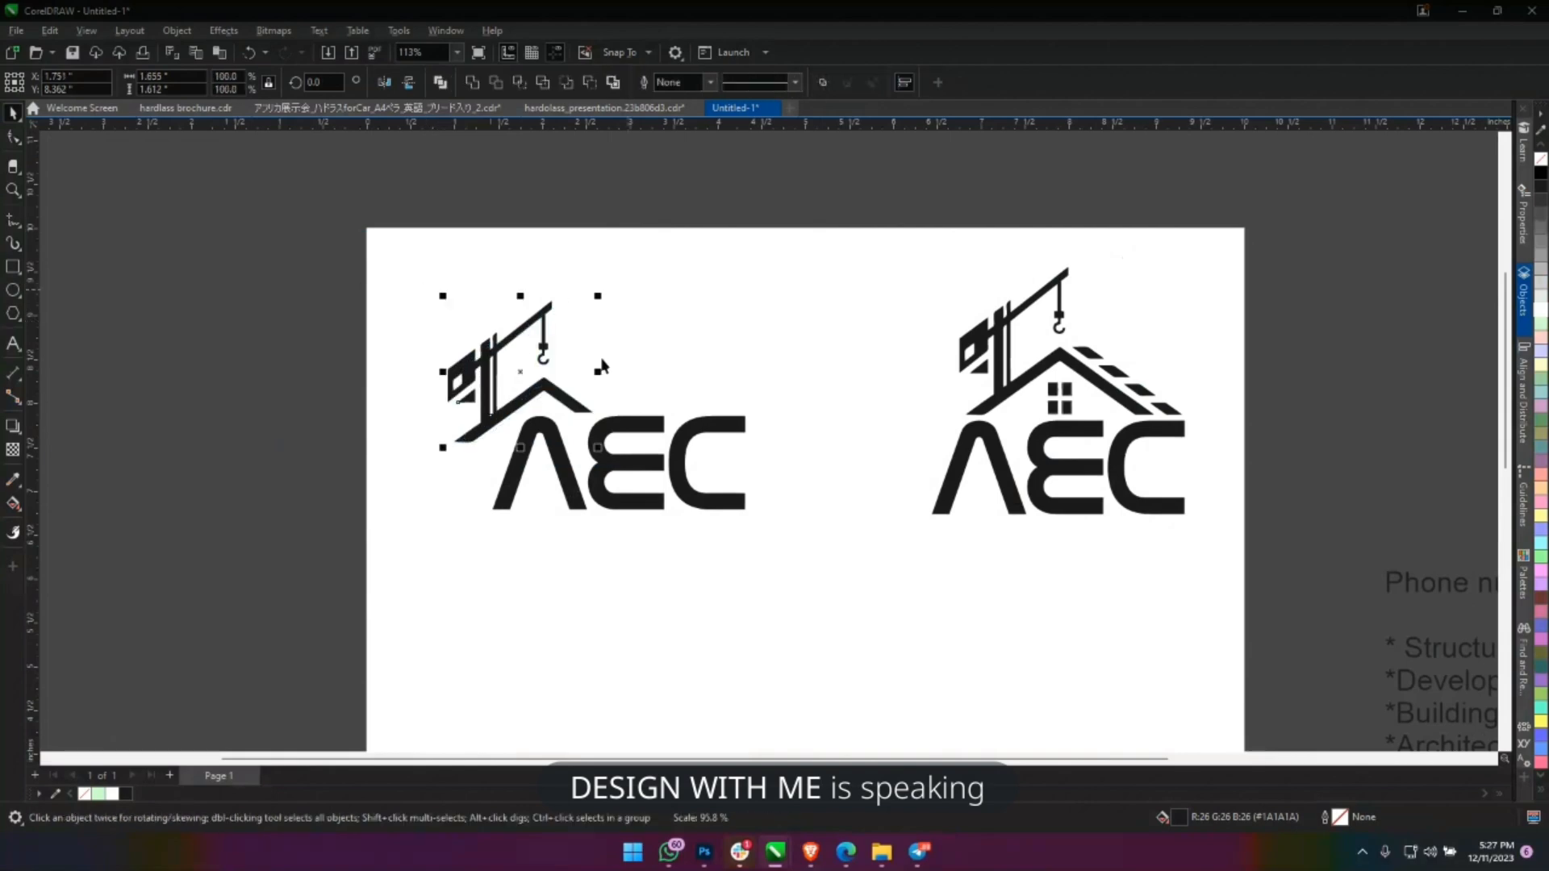
pyautogui.scroll(3, 602, 367)
pyautogui.moveTo(558, 397); pyautogui.dragTo(554, 403)
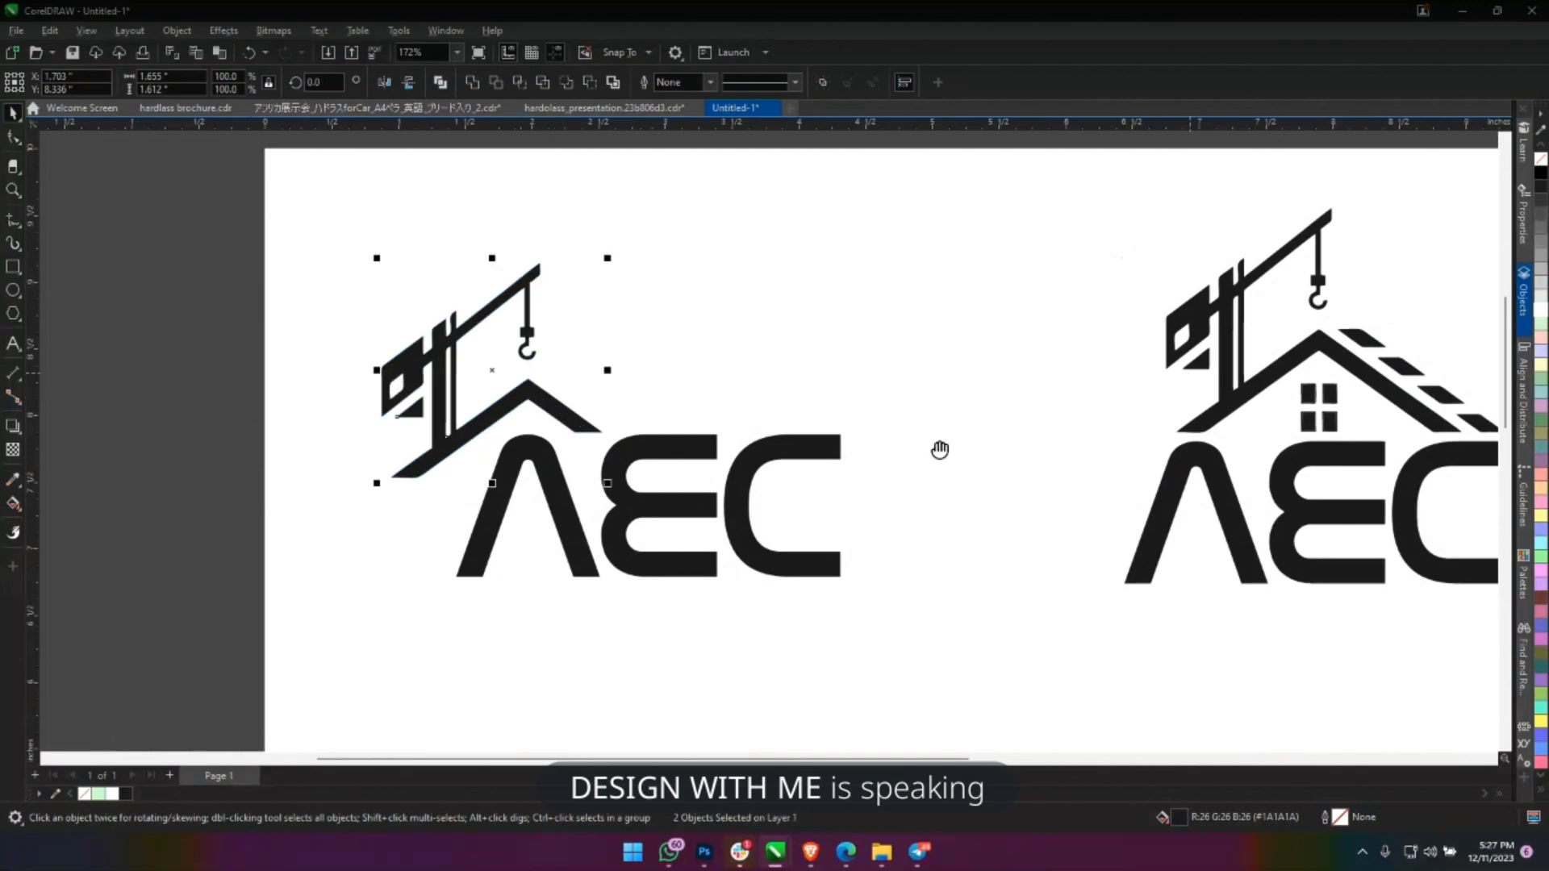
# Ungroup the right logo and group the window panes under its roof into one object.
pyautogui.moveTo(940, 449); pyautogui.dragTo(739, 546)
pyautogui.click(1121, 494)
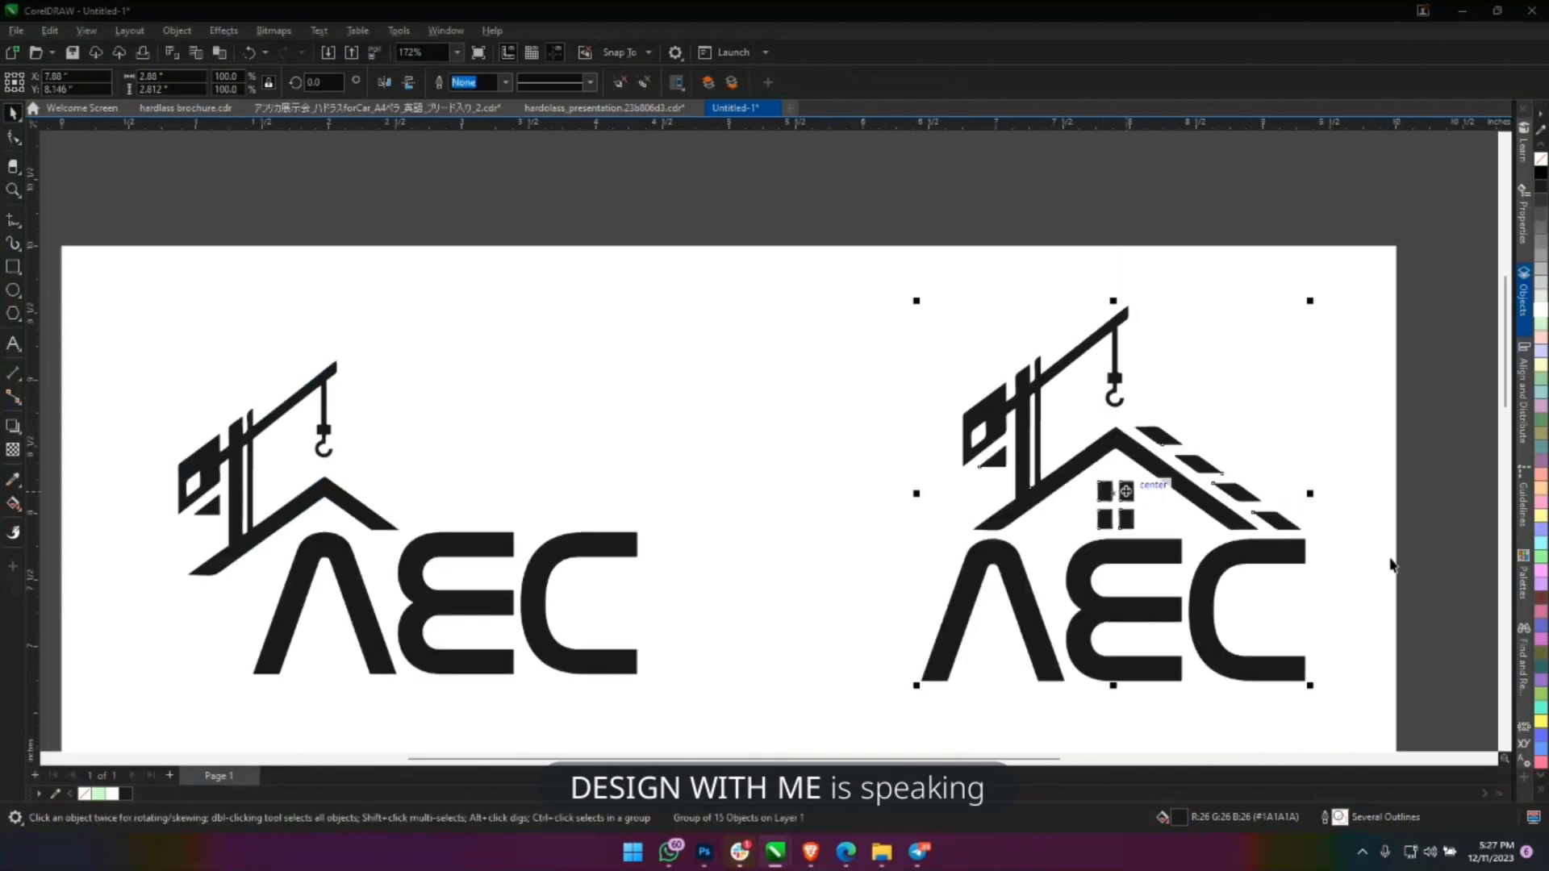
pyautogui.hotkey('ctrl', 'u')
pyautogui.moveTo(1439, 634); pyautogui.dragTo(1070, 474)
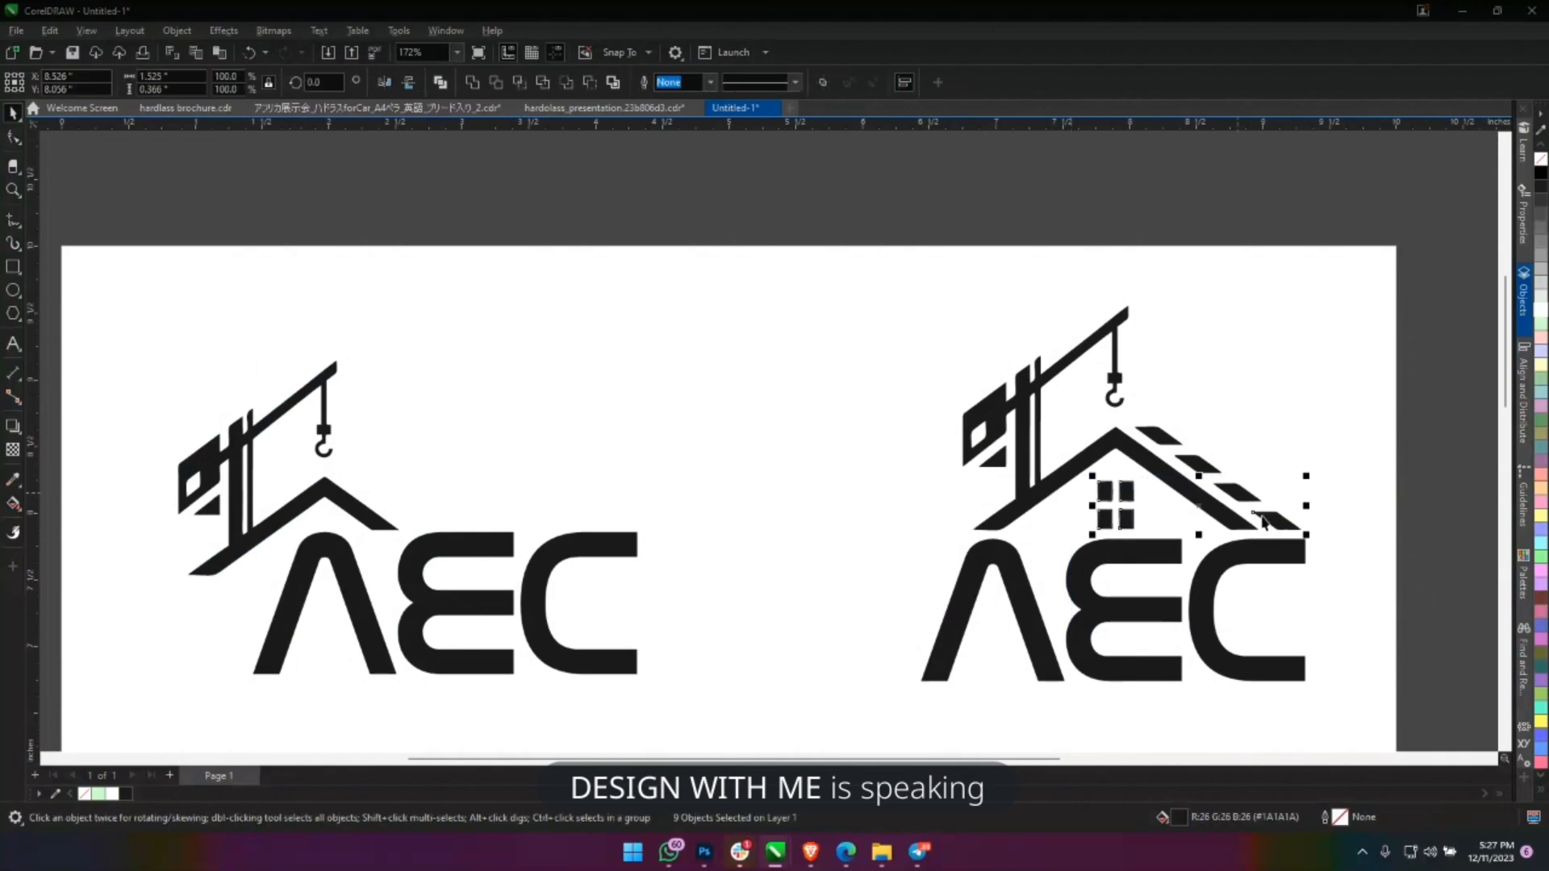
pyautogui.keyDown('shift'); pyautogui.click(1272, 519); pyautogui.keyUp('shift')
pyautogui.moveTo(1139, 519); pyautogui.dragTo(1174, 403)
pyautogui.hotkey('ctrl', 'g')
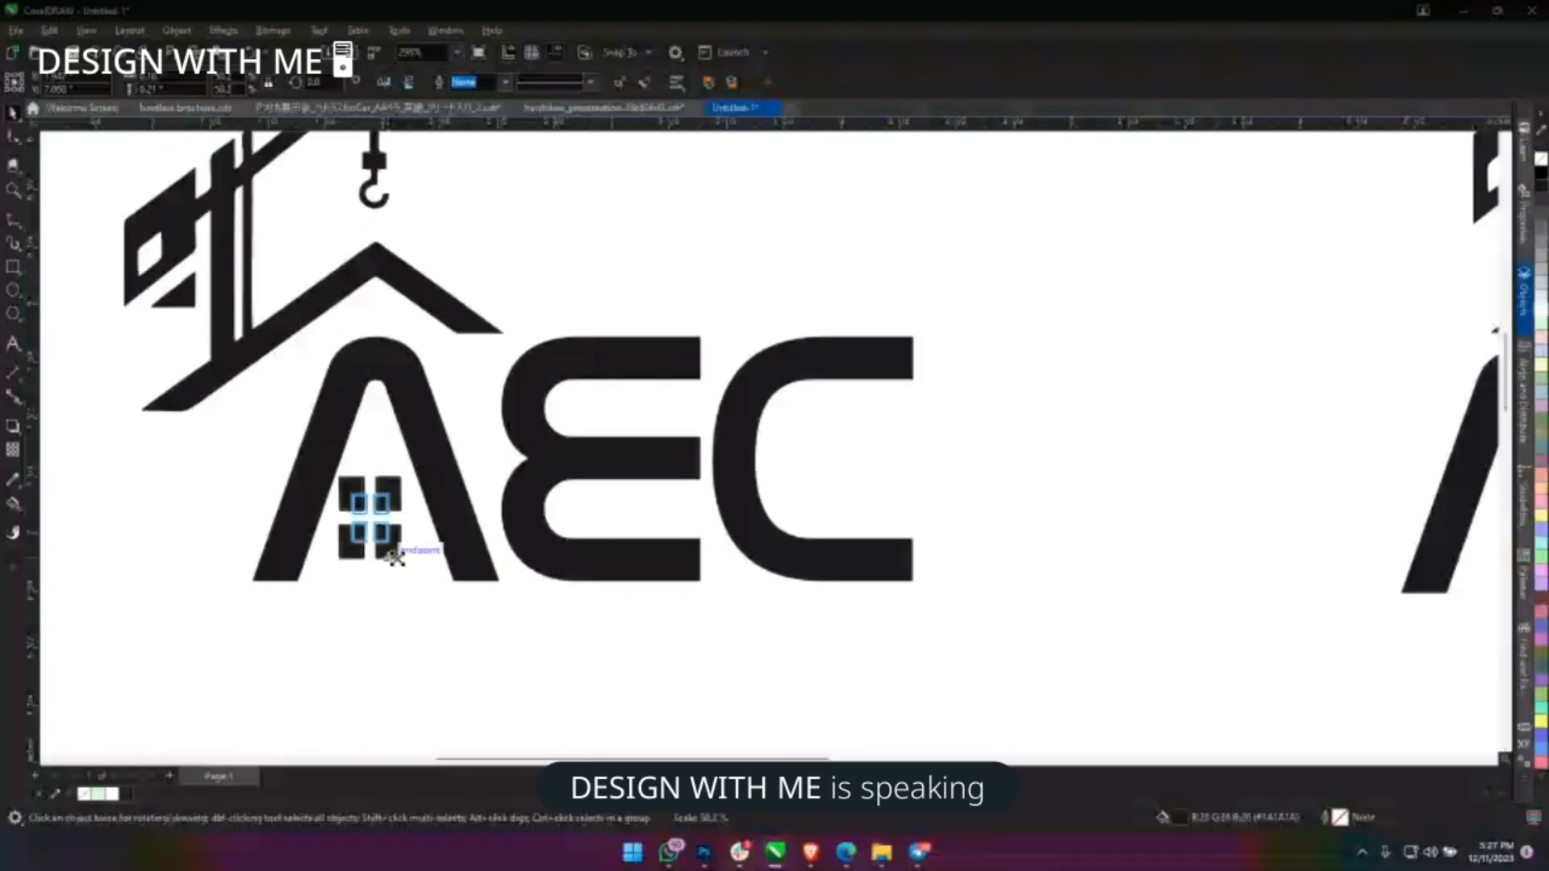
# Scale a copy of the window inside the left logo's A to about 50% and centre it between the letter's legs.
pyautogui.moveTo(395, 558); pyautogui.dragTo(395, 557)
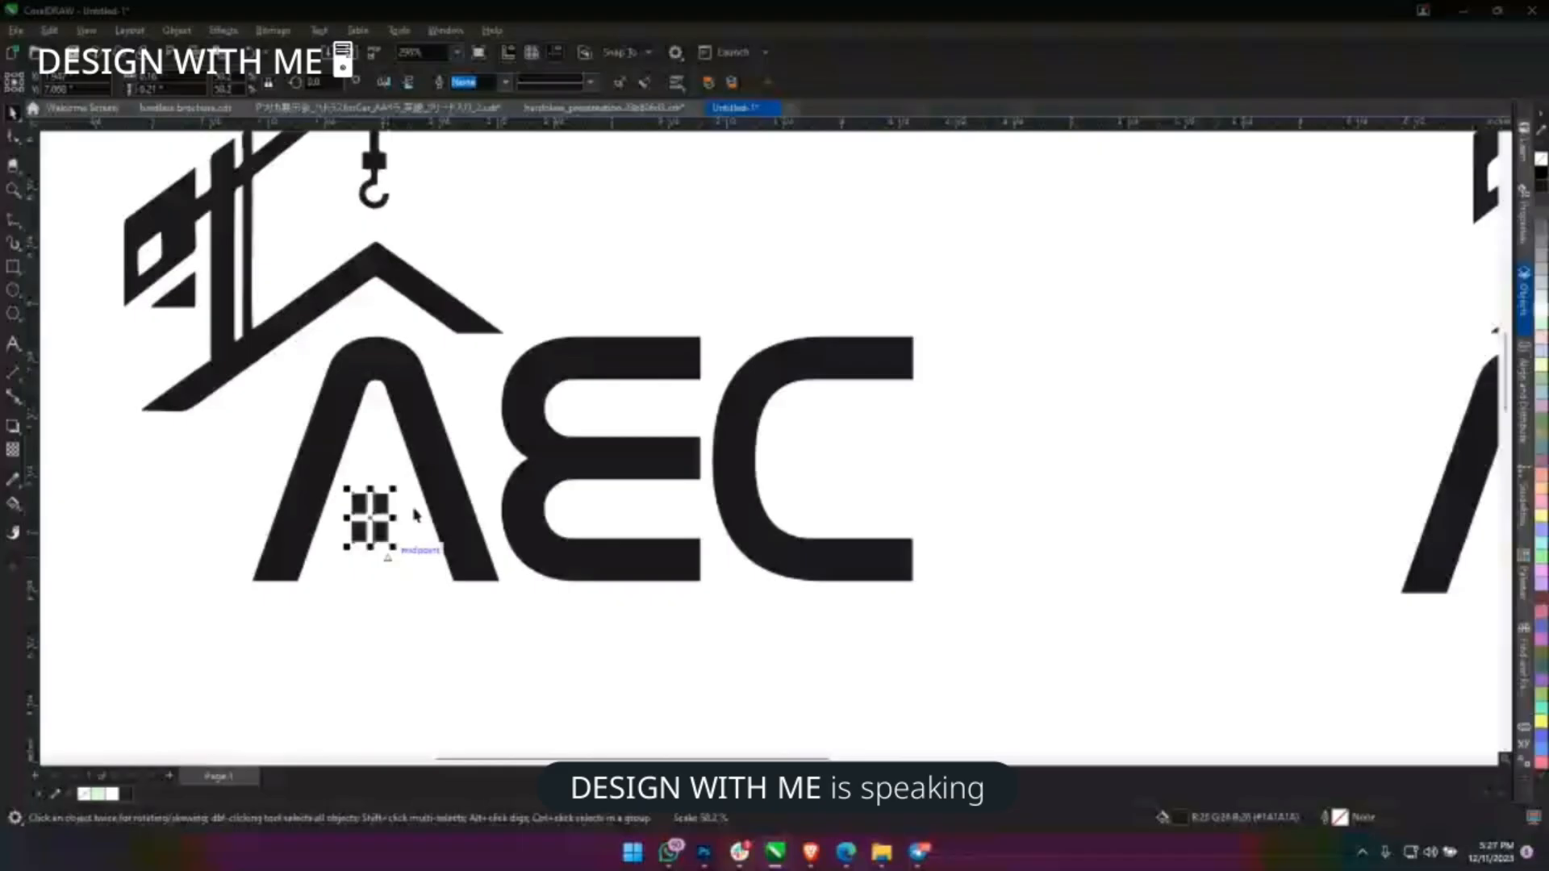
pyautogui.keyDown('shift'); pyautogui.click(438, 521); pyautogui.keyUp('shift')
pyautogui.scroll(-2, 436, 518)
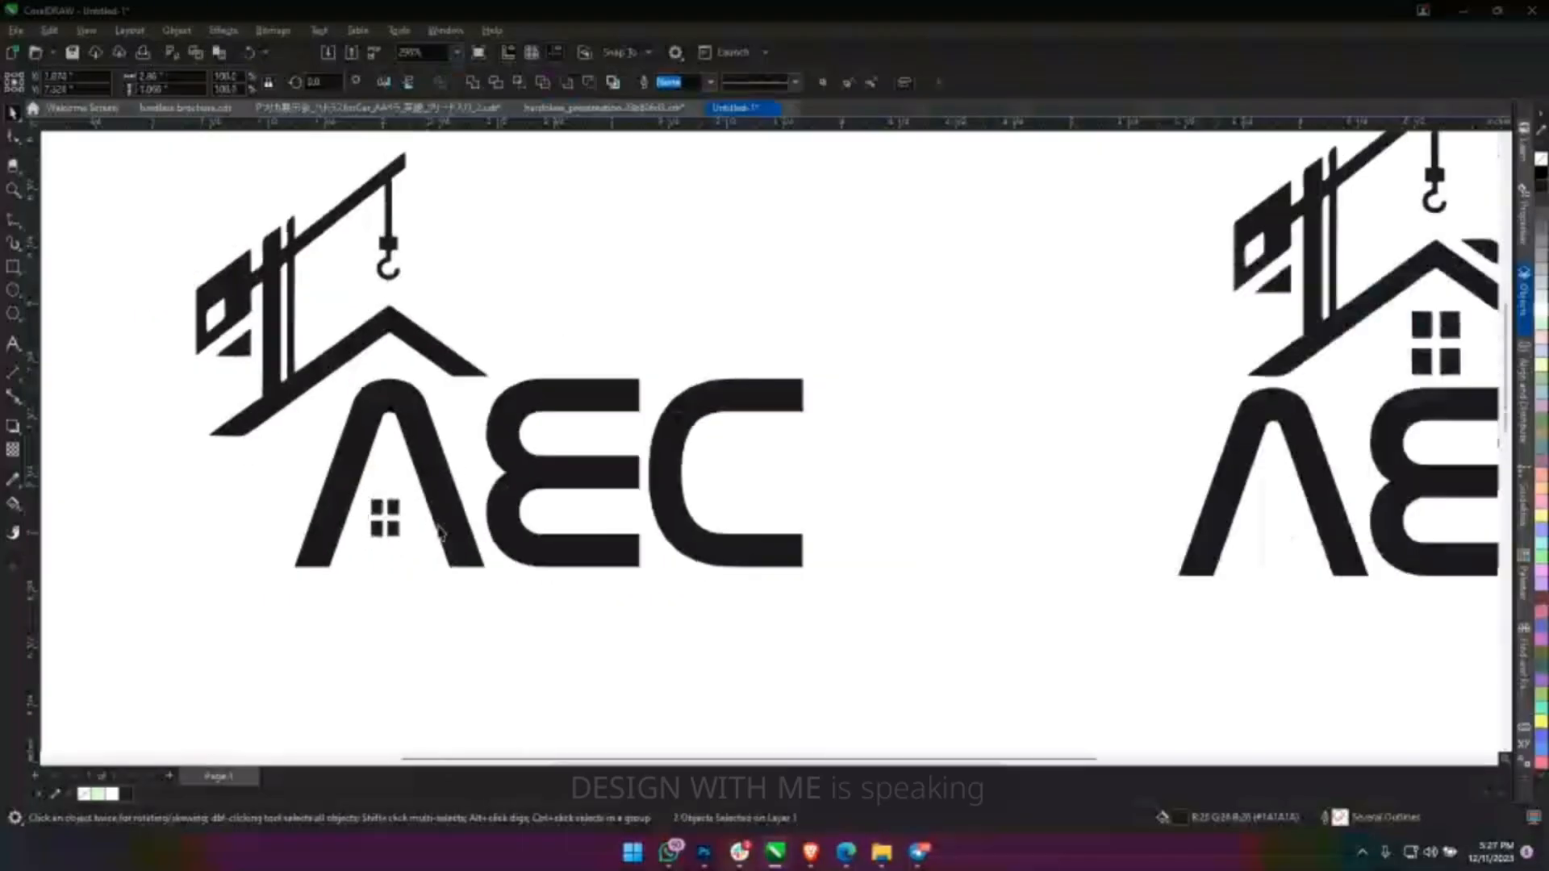
pyautogui.keyDown('shift'); pyautogui.click(447, 539); pyautogui.keyUp('shift')
pyautogui.press('Up')
pyautogui.press('Up')
pyautogui.press('Up')
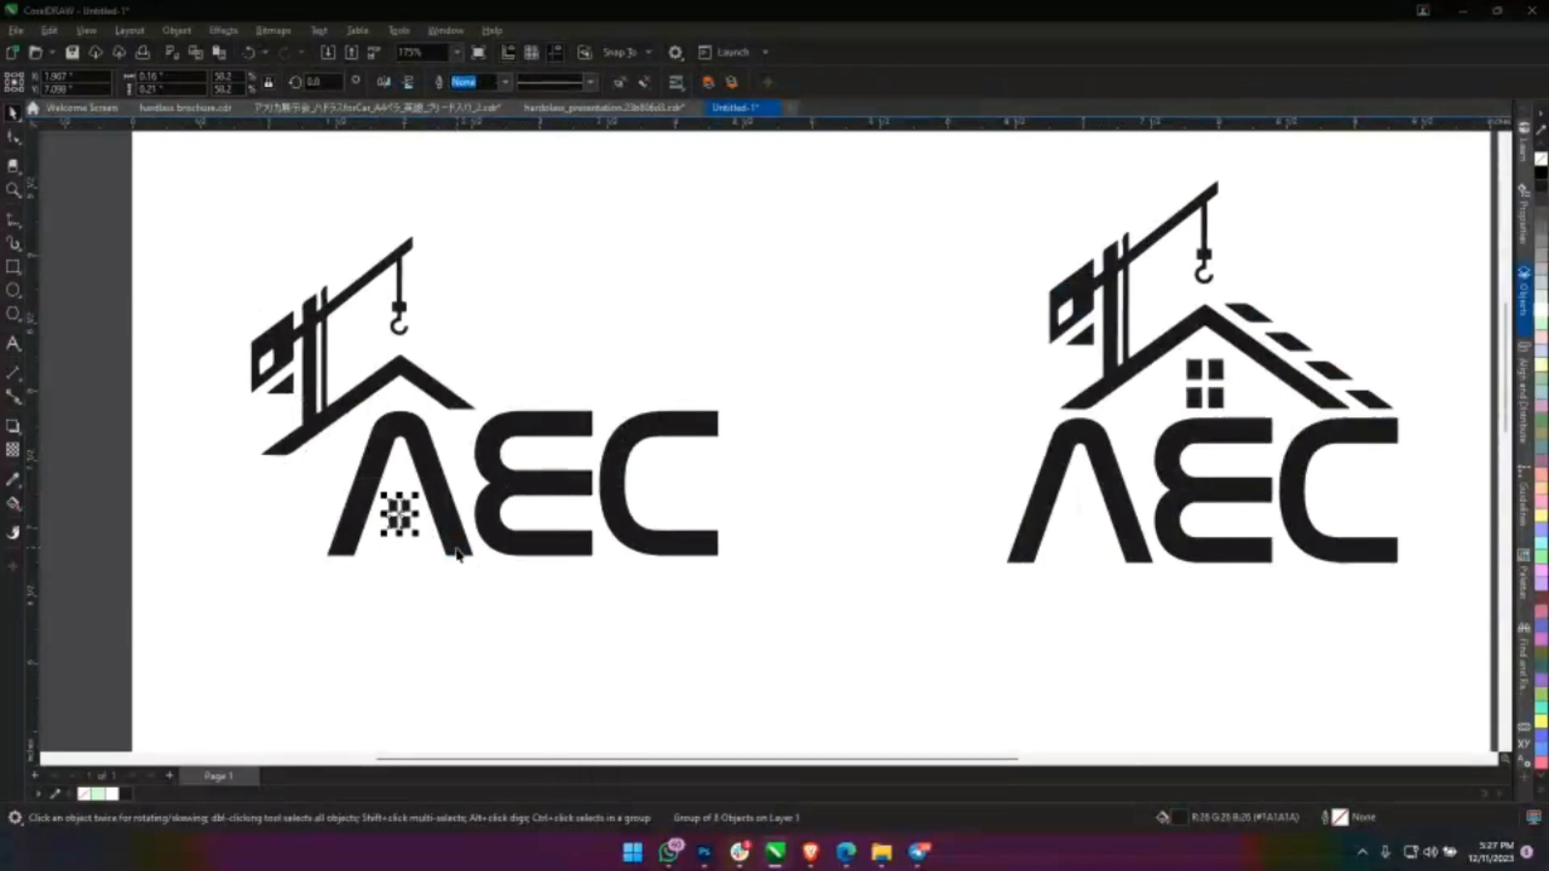
pyautogui.press('Right')
pyautogui.press('Right')
pyautogui.press('Up')
pyautogui.press('Right')
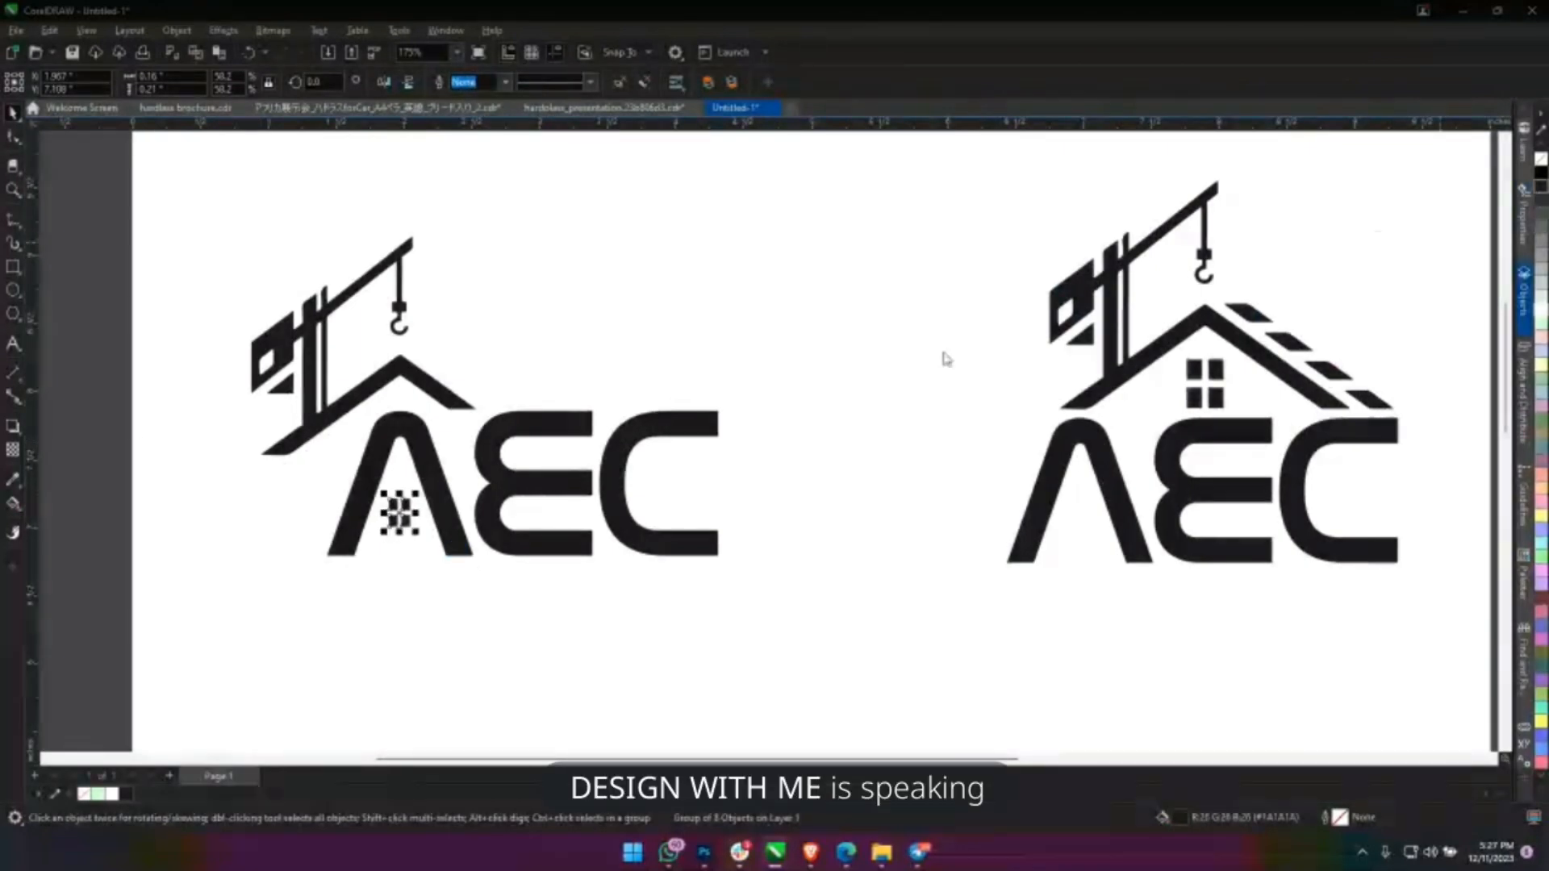
# Group the left logo's crane-and-roof icon, AEC lettering and small window together.
pyautogui.click(812, 380)
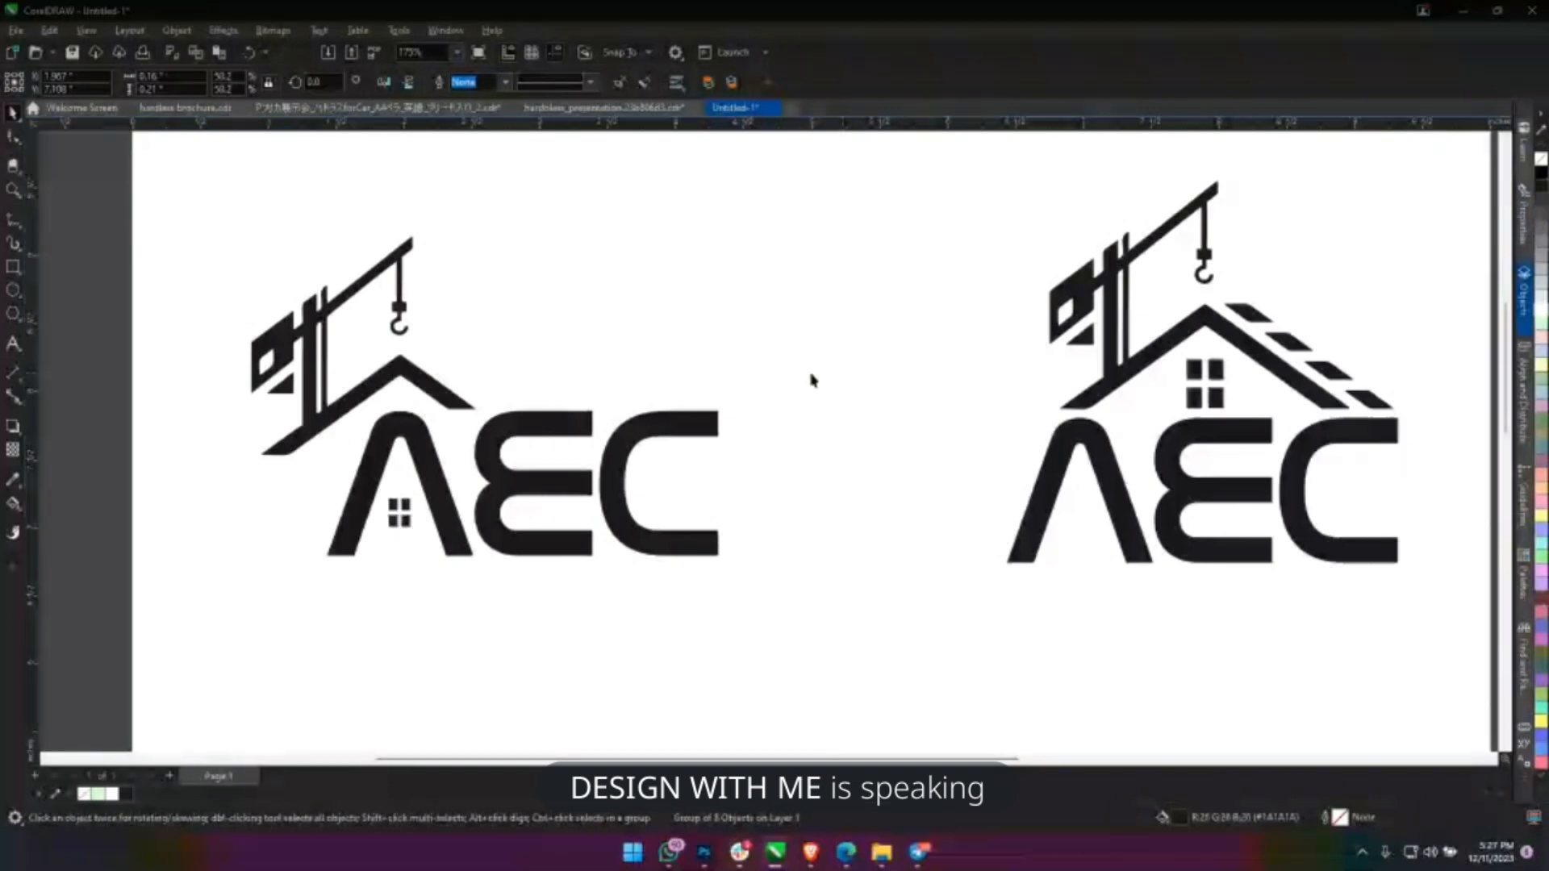
pyautogui.scroll(-1, 812, 381)
pyautogui.click(829, 428)
pyautogui.moveTo(174, 328); pyautogui.dragTo(215, 344)
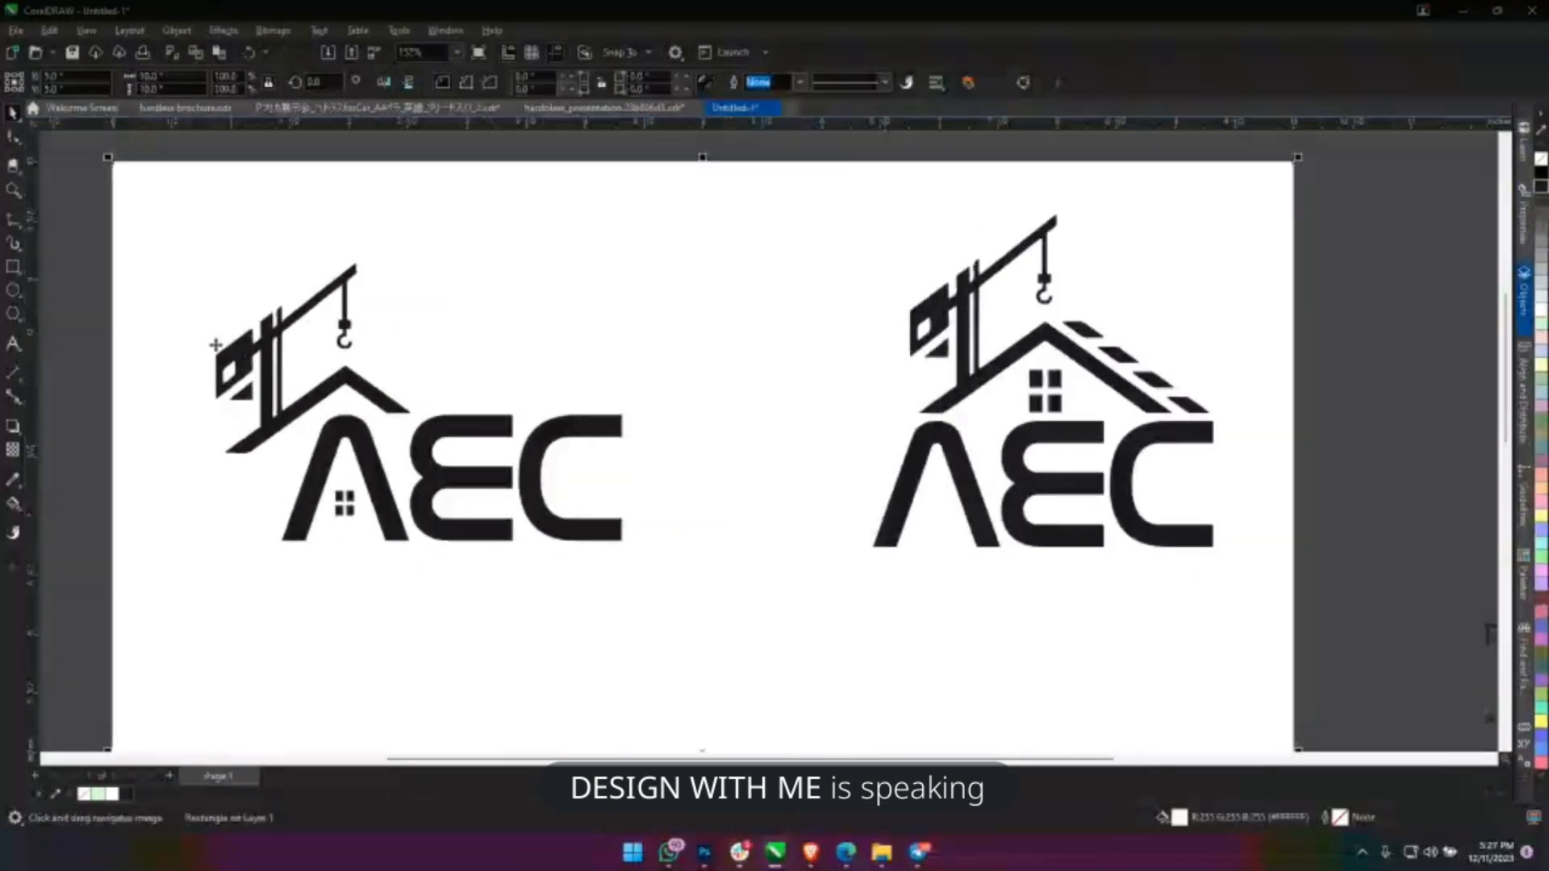
pyautogui.moveTo(137, 207); pyautogui.dragTo(719, 612)
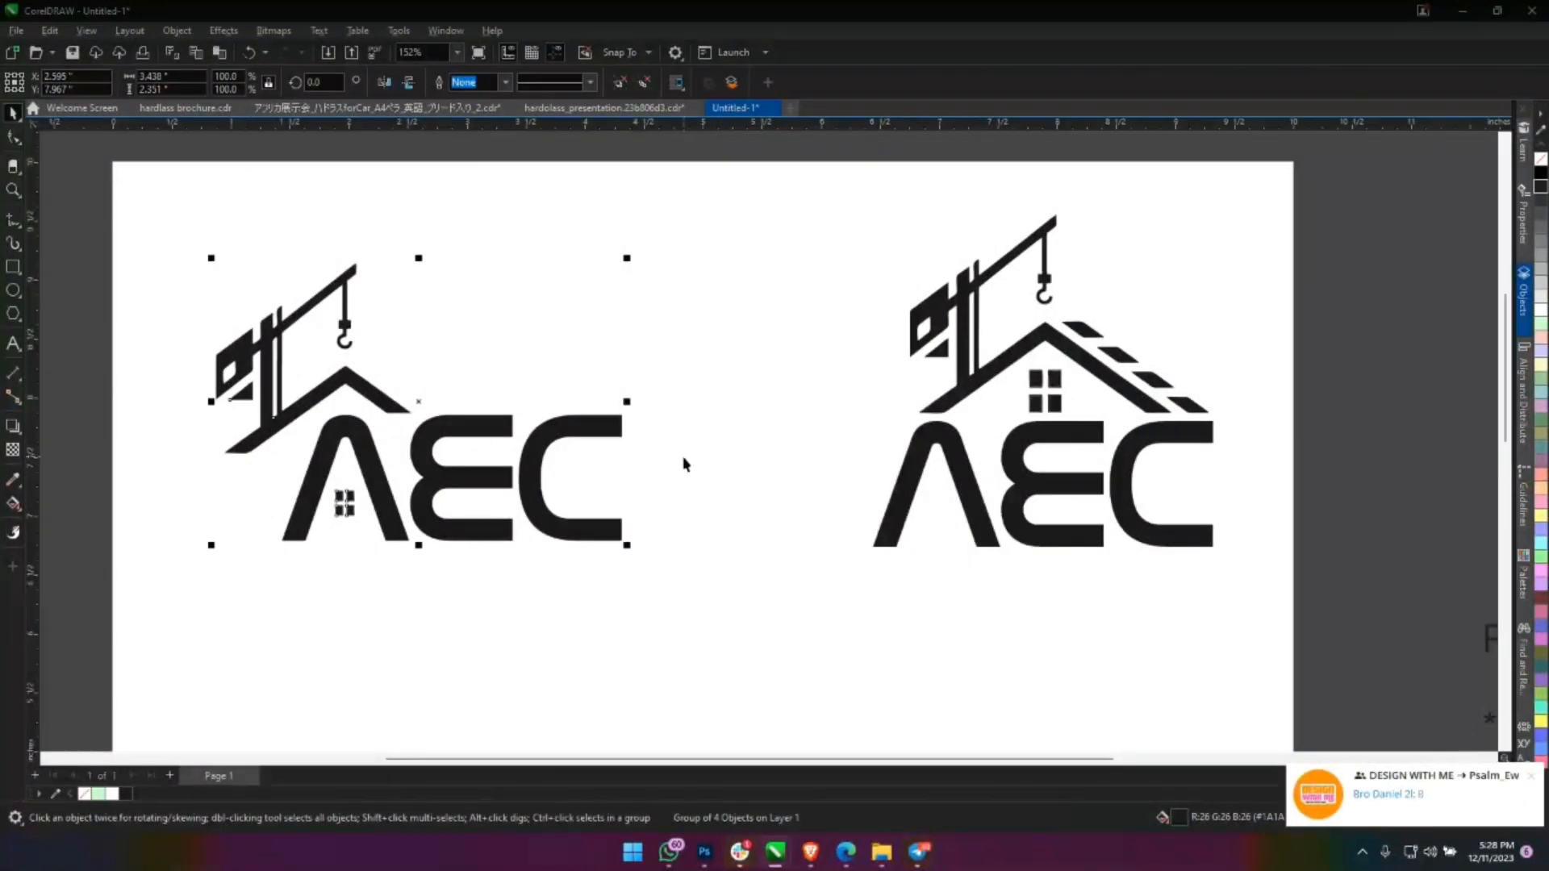
pyautogui.scroll(-1, 684, 464)
# Switch to Brave, close the crane logo preview on Freepik and browse the construction logo results for design and colour references.
pyautogui.moveTo(813, 849)
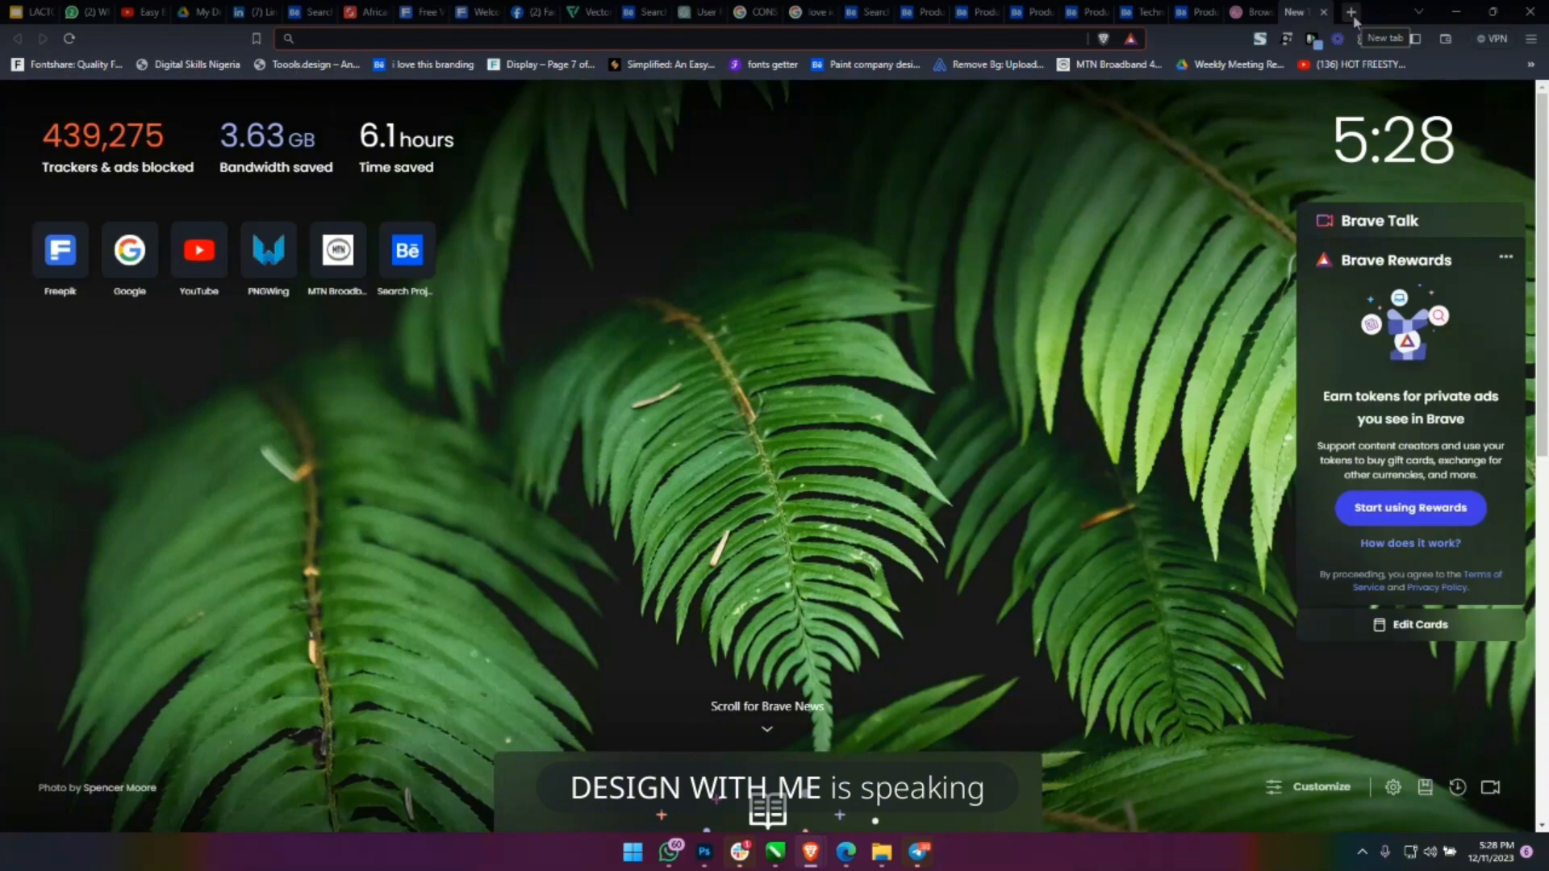
pyautogui.click(430, 12)
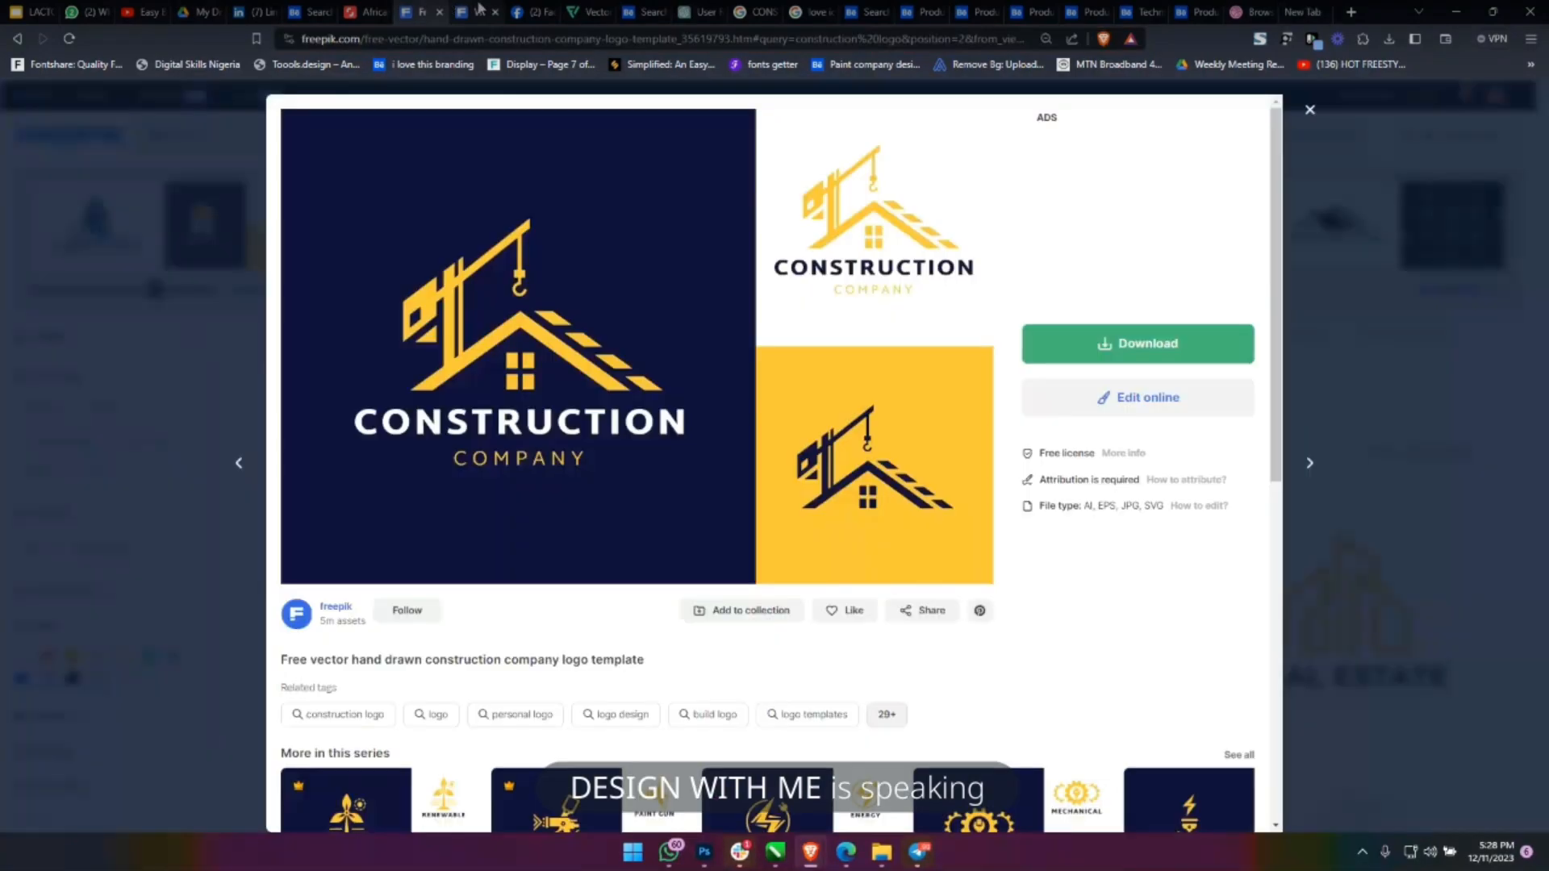
pyautogui.click(1316, 114)
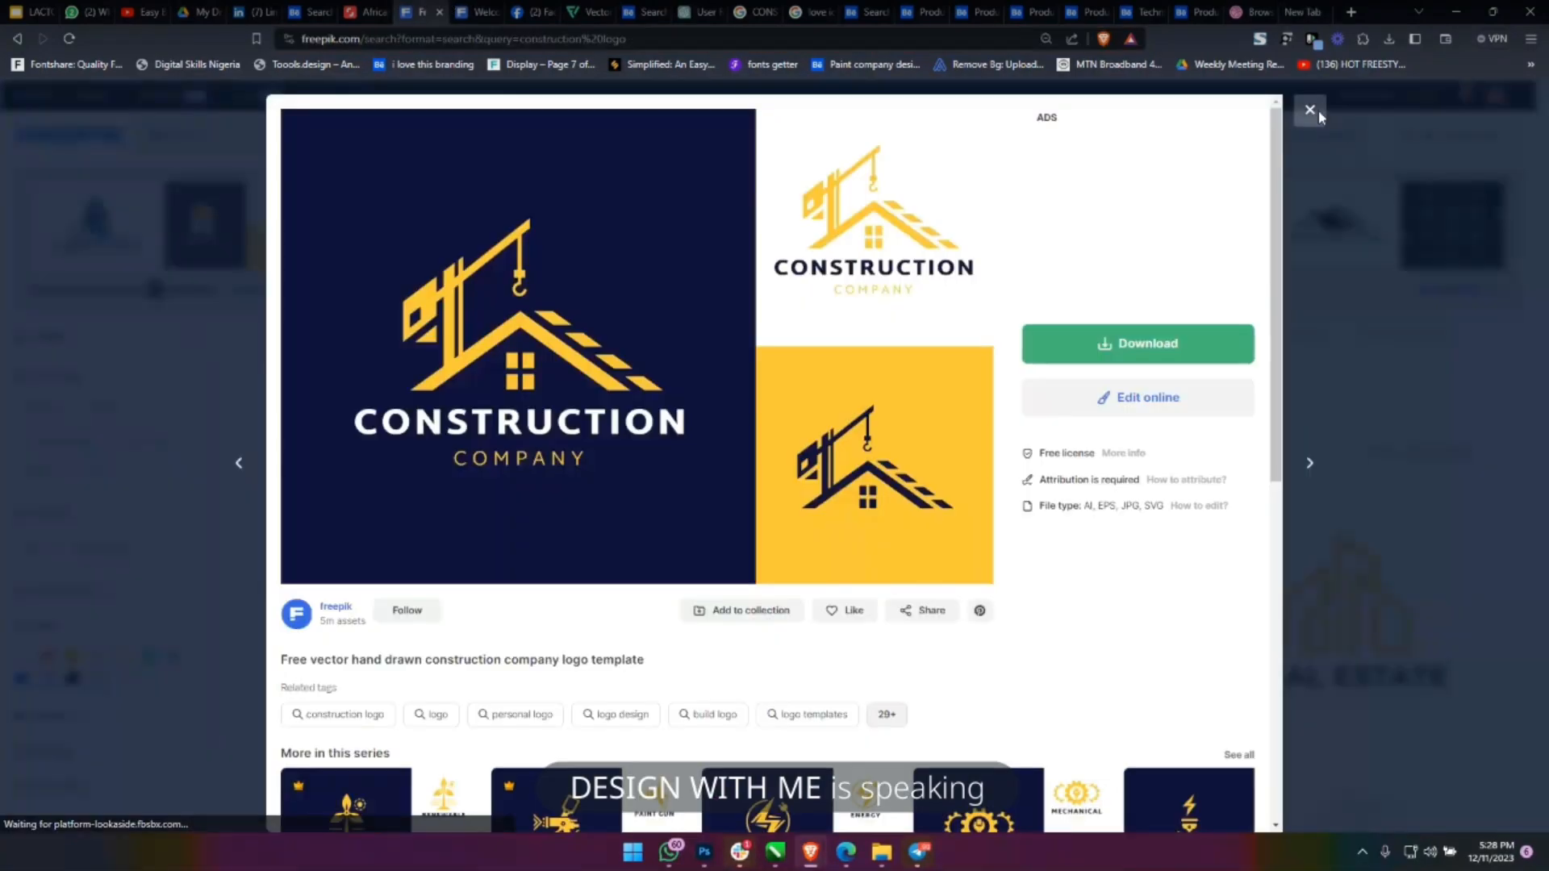
pyautogui.scroll(-5, 788, 432)
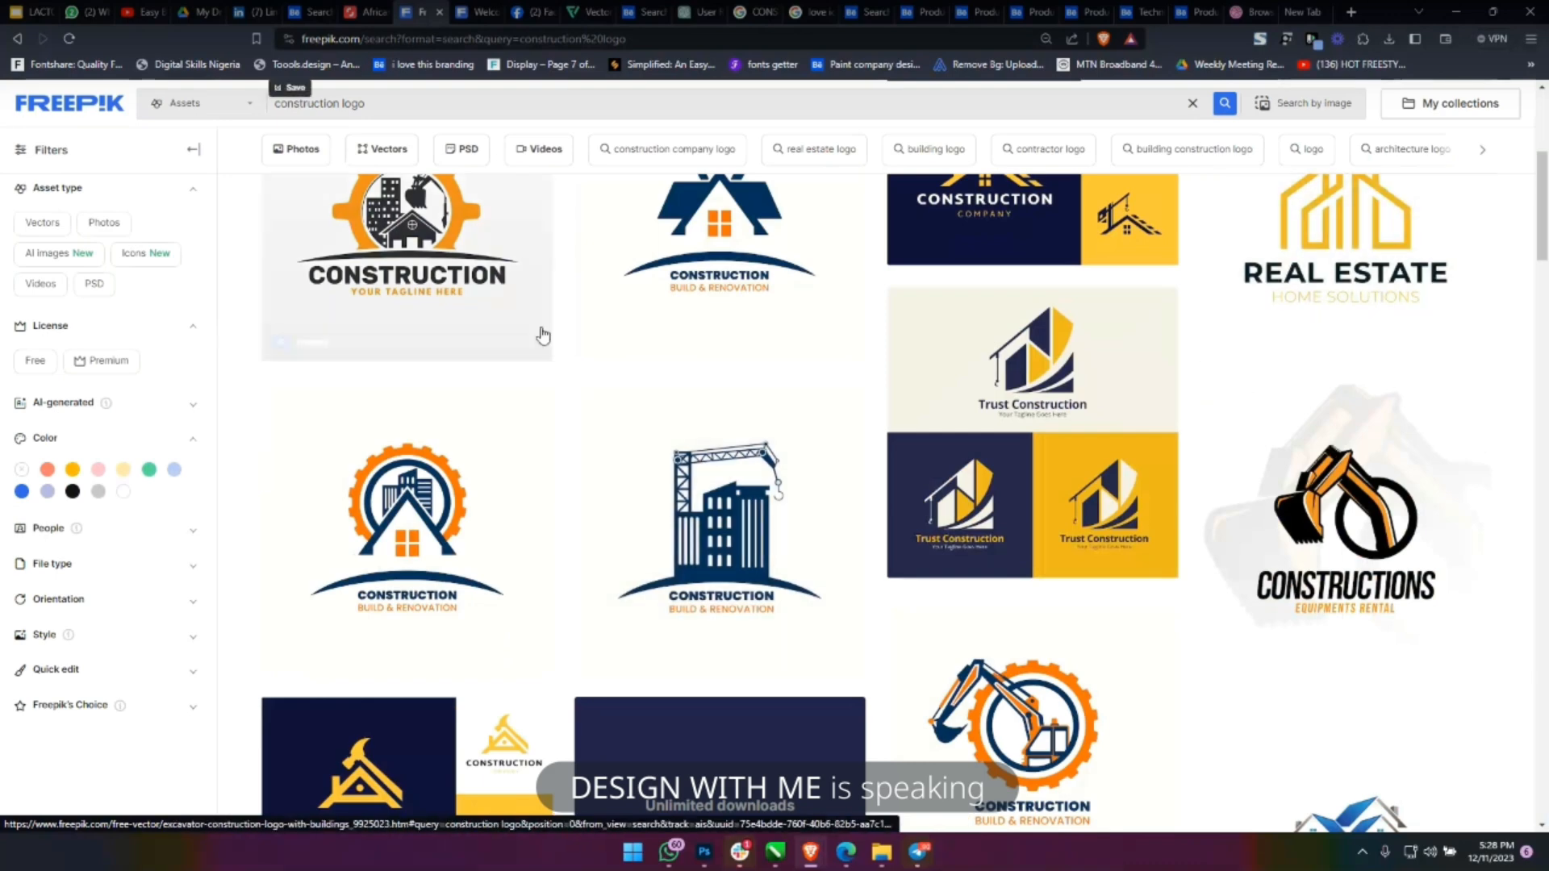
pyautogui.scroll(-5, 864, 426)
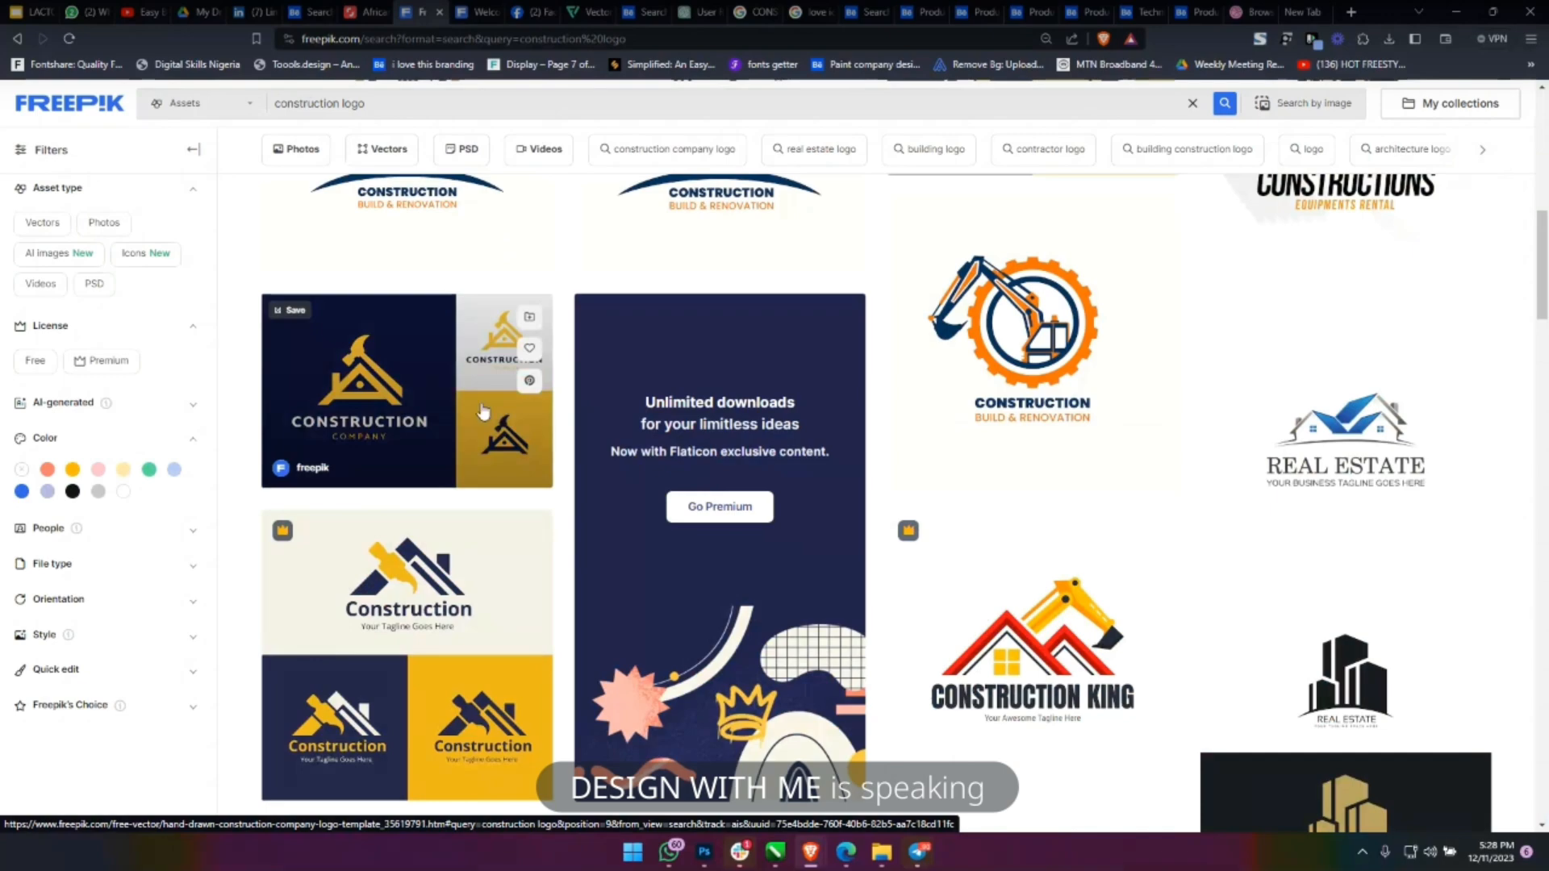
pyautogui.scroll(5, 539, 438)
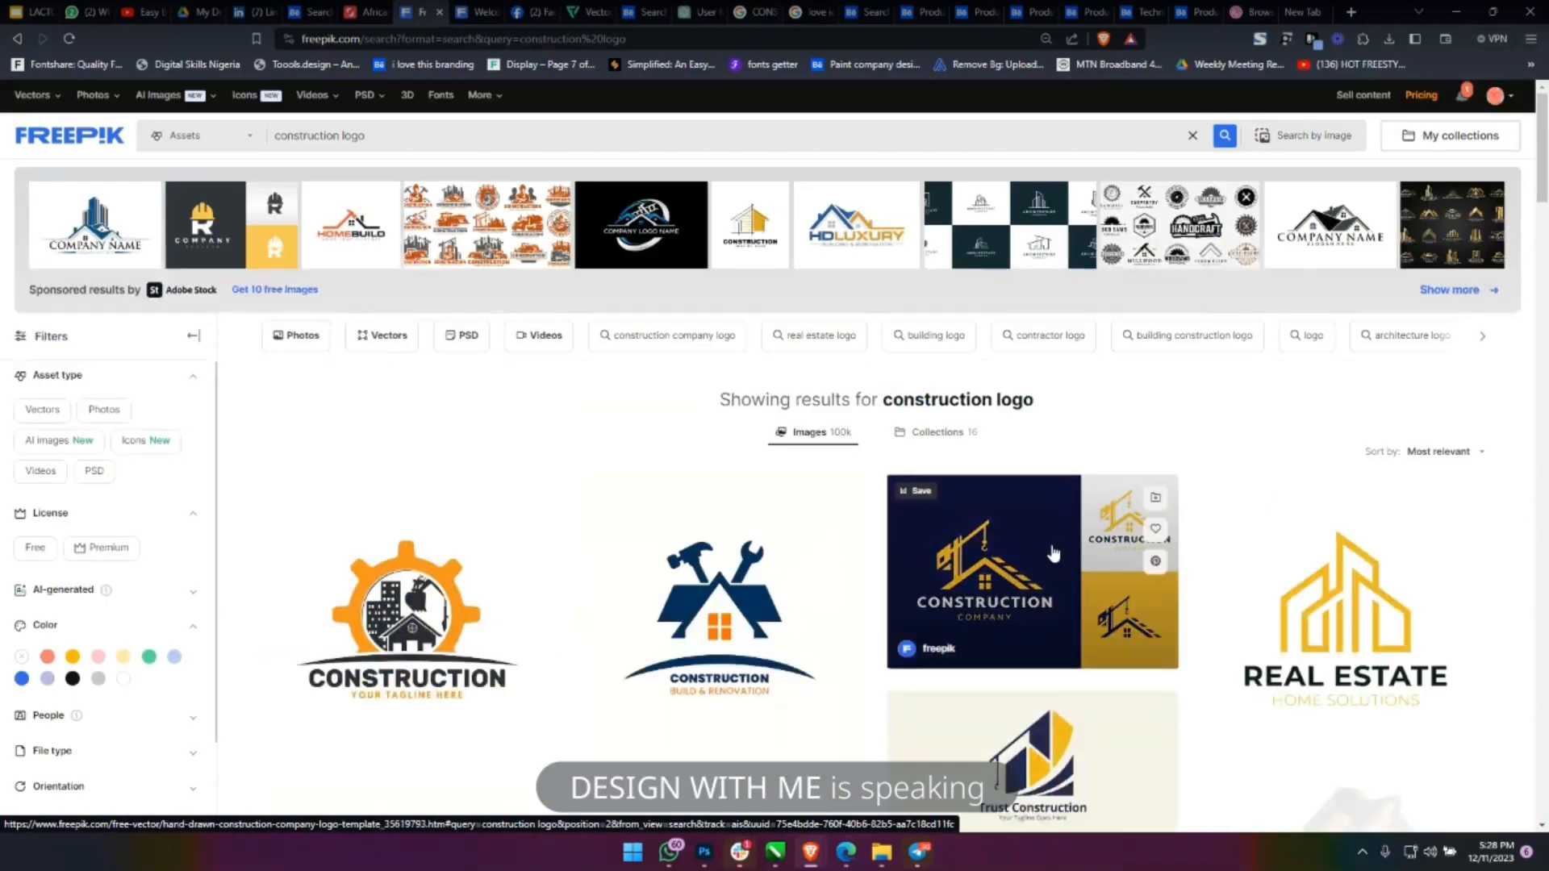
pyautogui.scroll(-5, 1053, 554)
pyautogui.scroll(-10, 1054, 554)
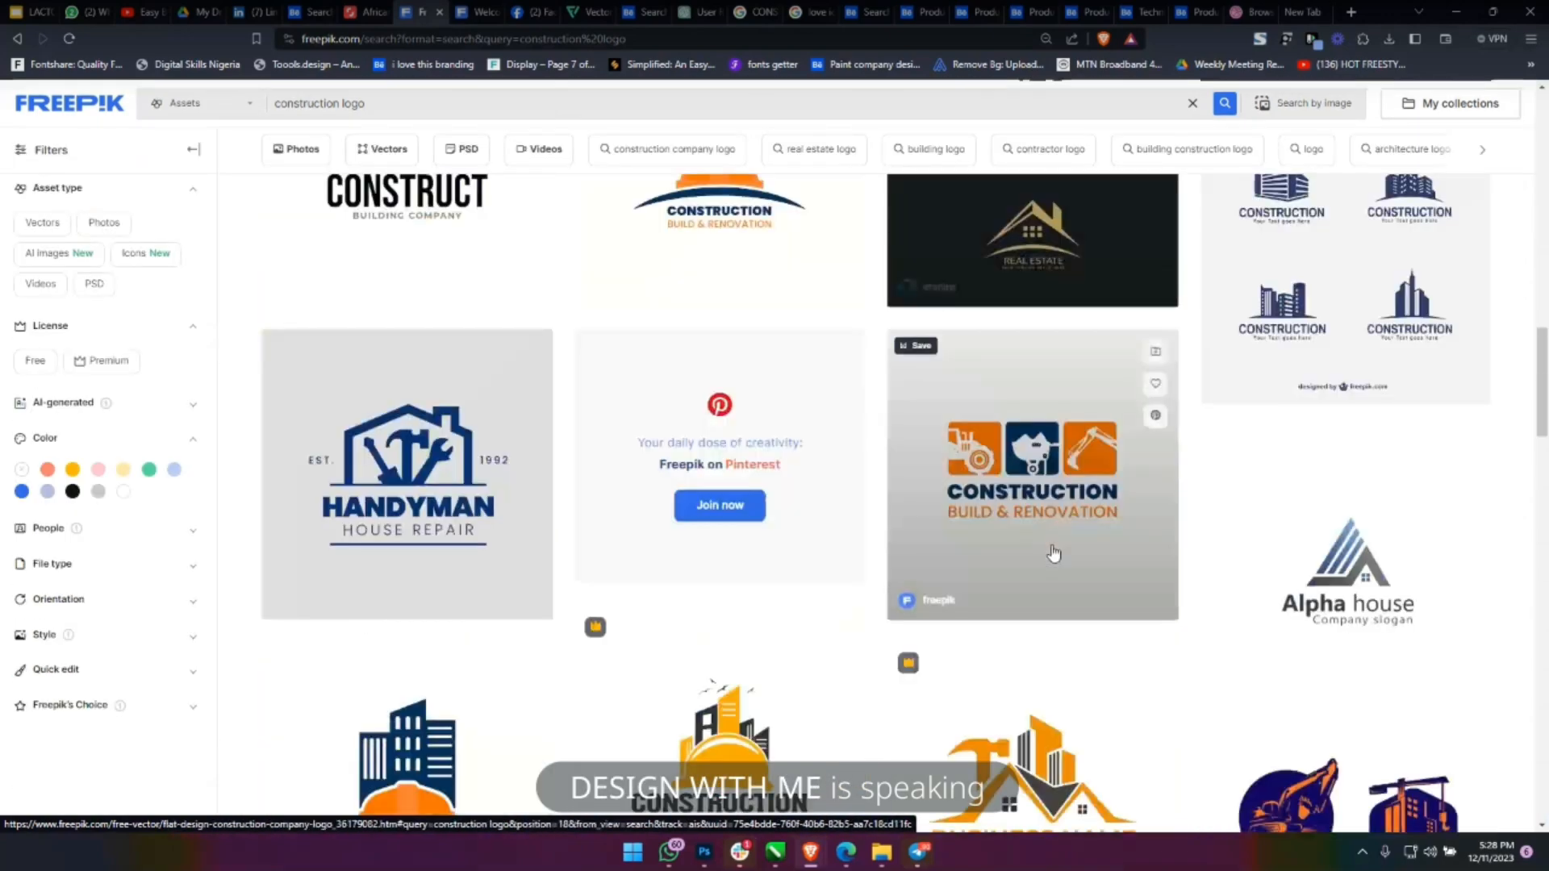
pyautogui.scroll(-12, 1054, 553)
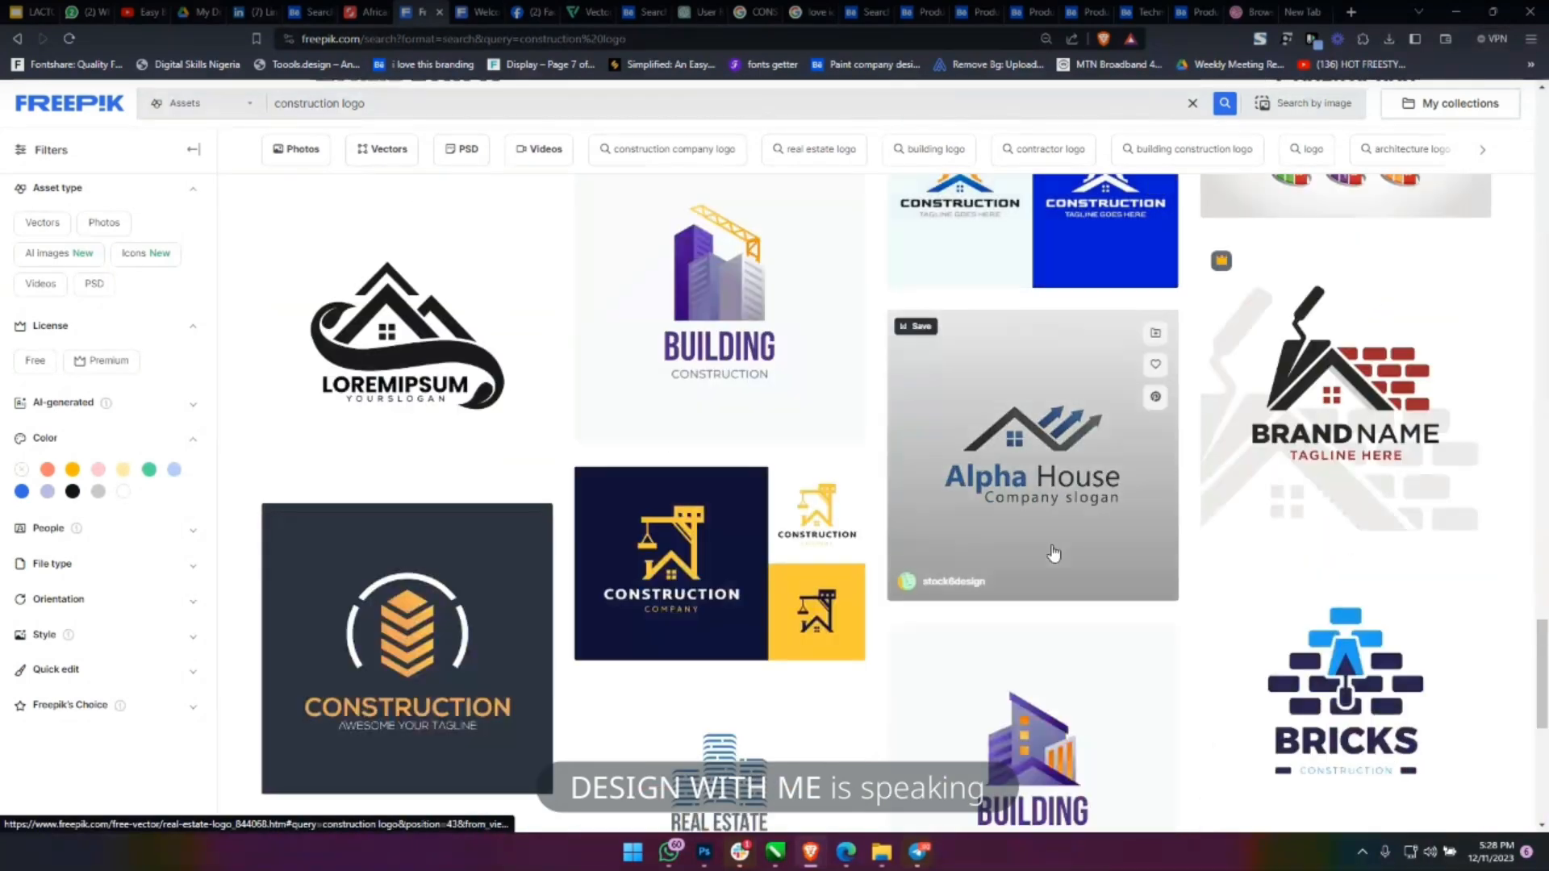
pyautogui.scroll(5, 1054, 554)
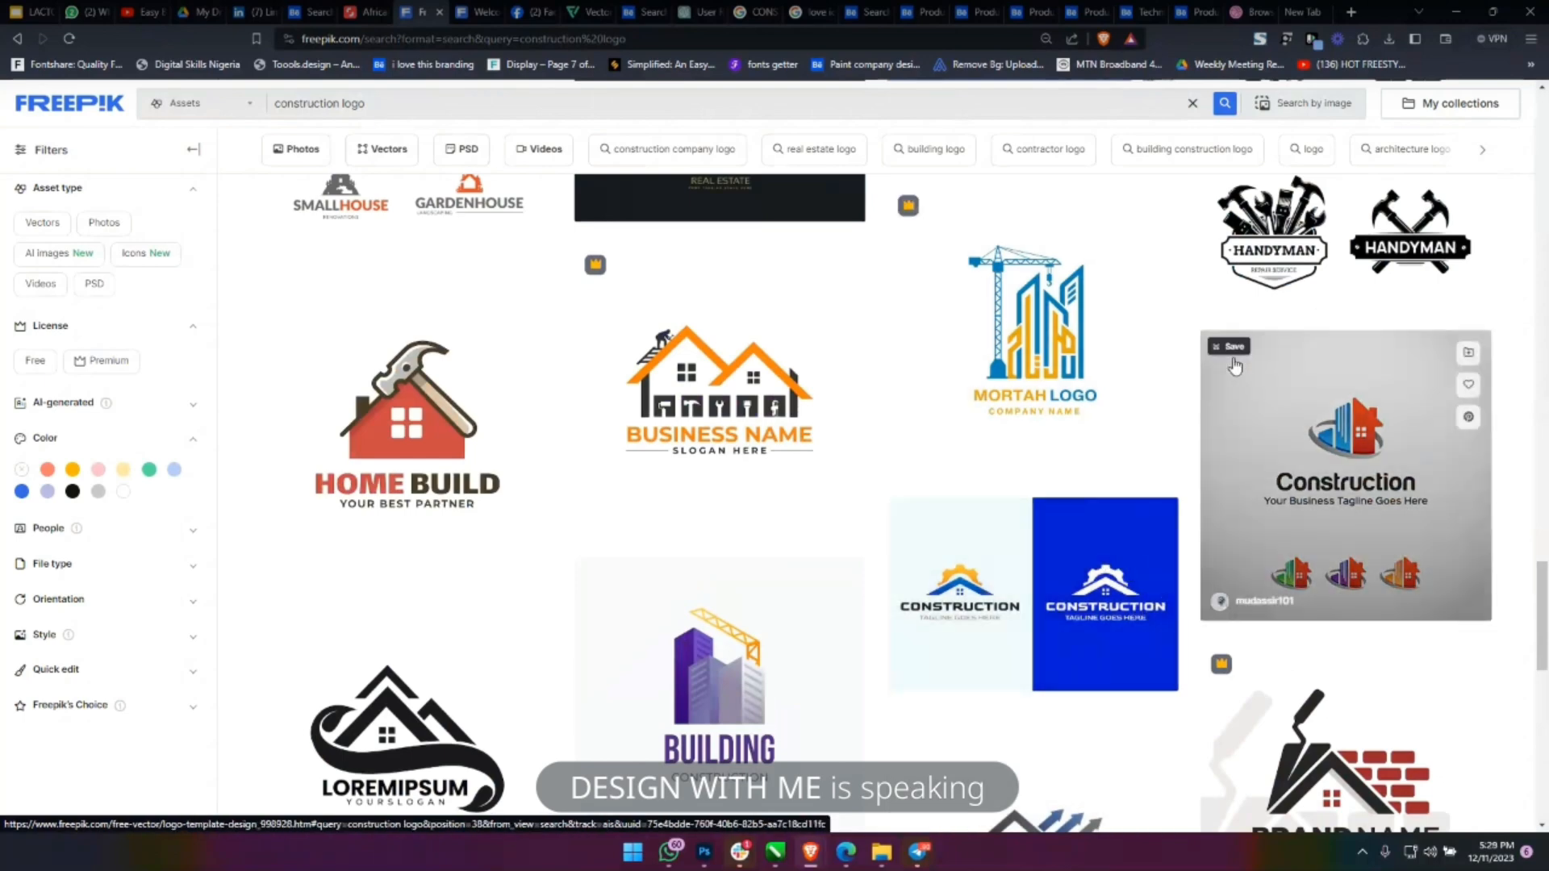
# Open the construction logo shown on pale and bright blue backgrounds in a new tab, and view page 2 of the results.
pyautogui.rightClick(1069, 598)
pyautogui.click(1149, 222)
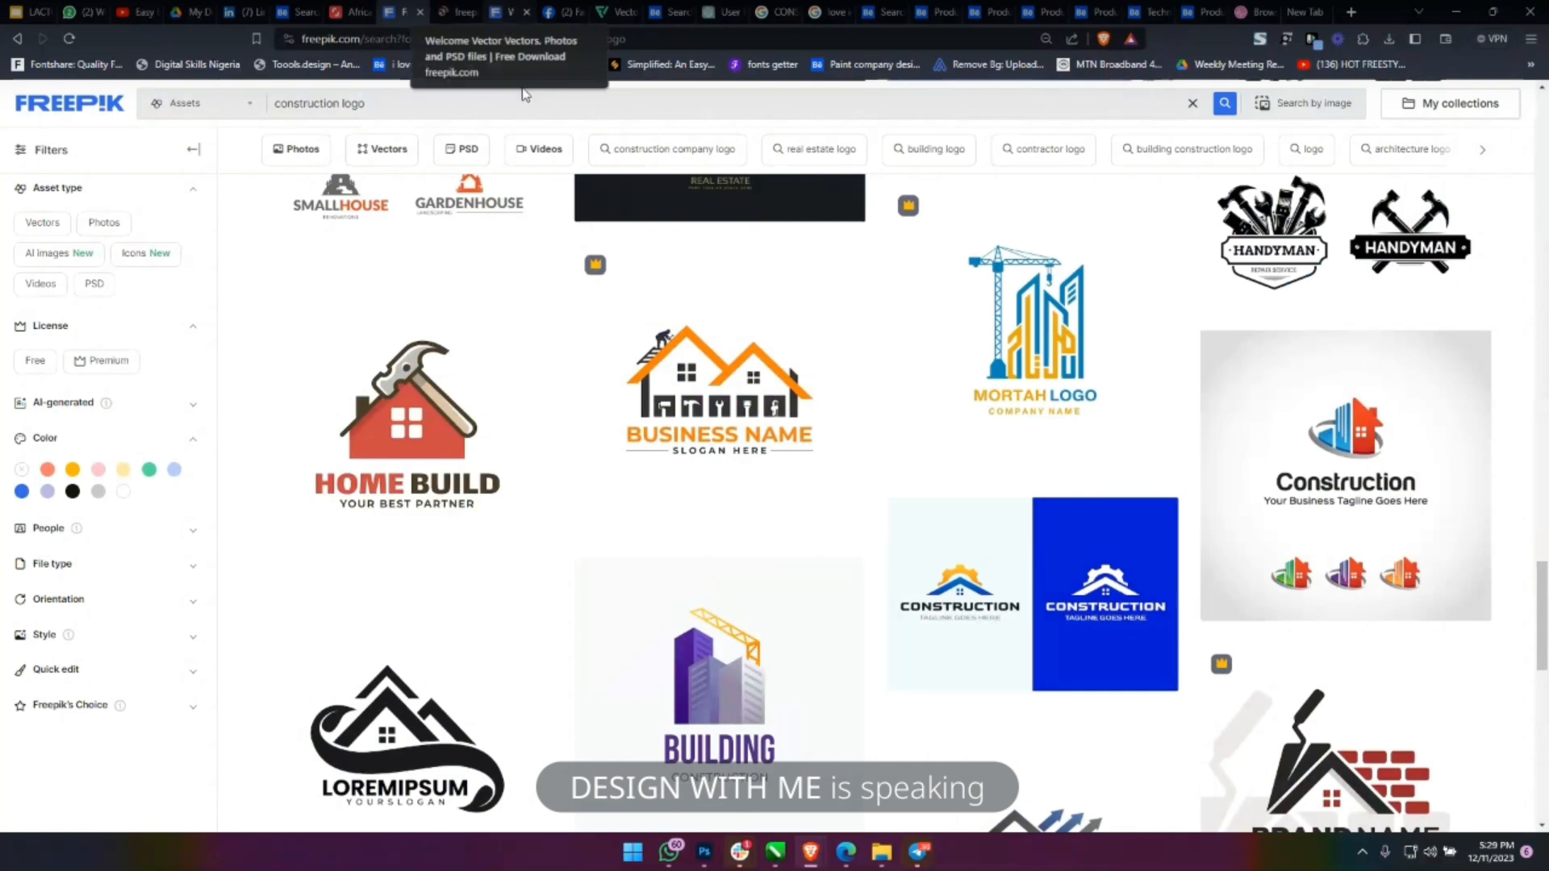
pyautogui.scroll(-10, 737, 450)
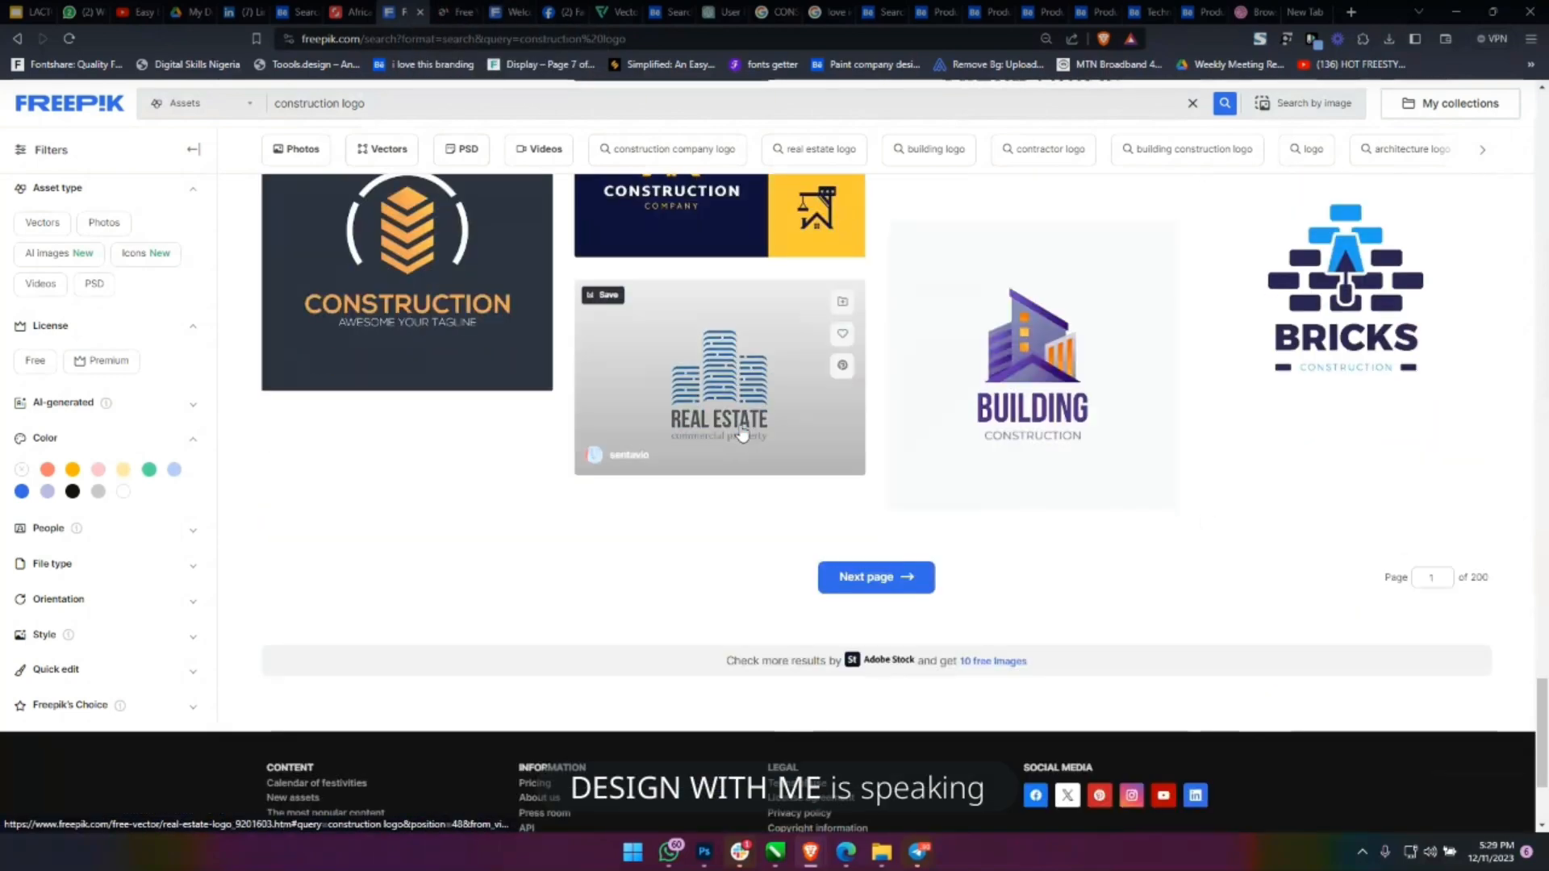
pyautogui.scroll(8, 742, 436)
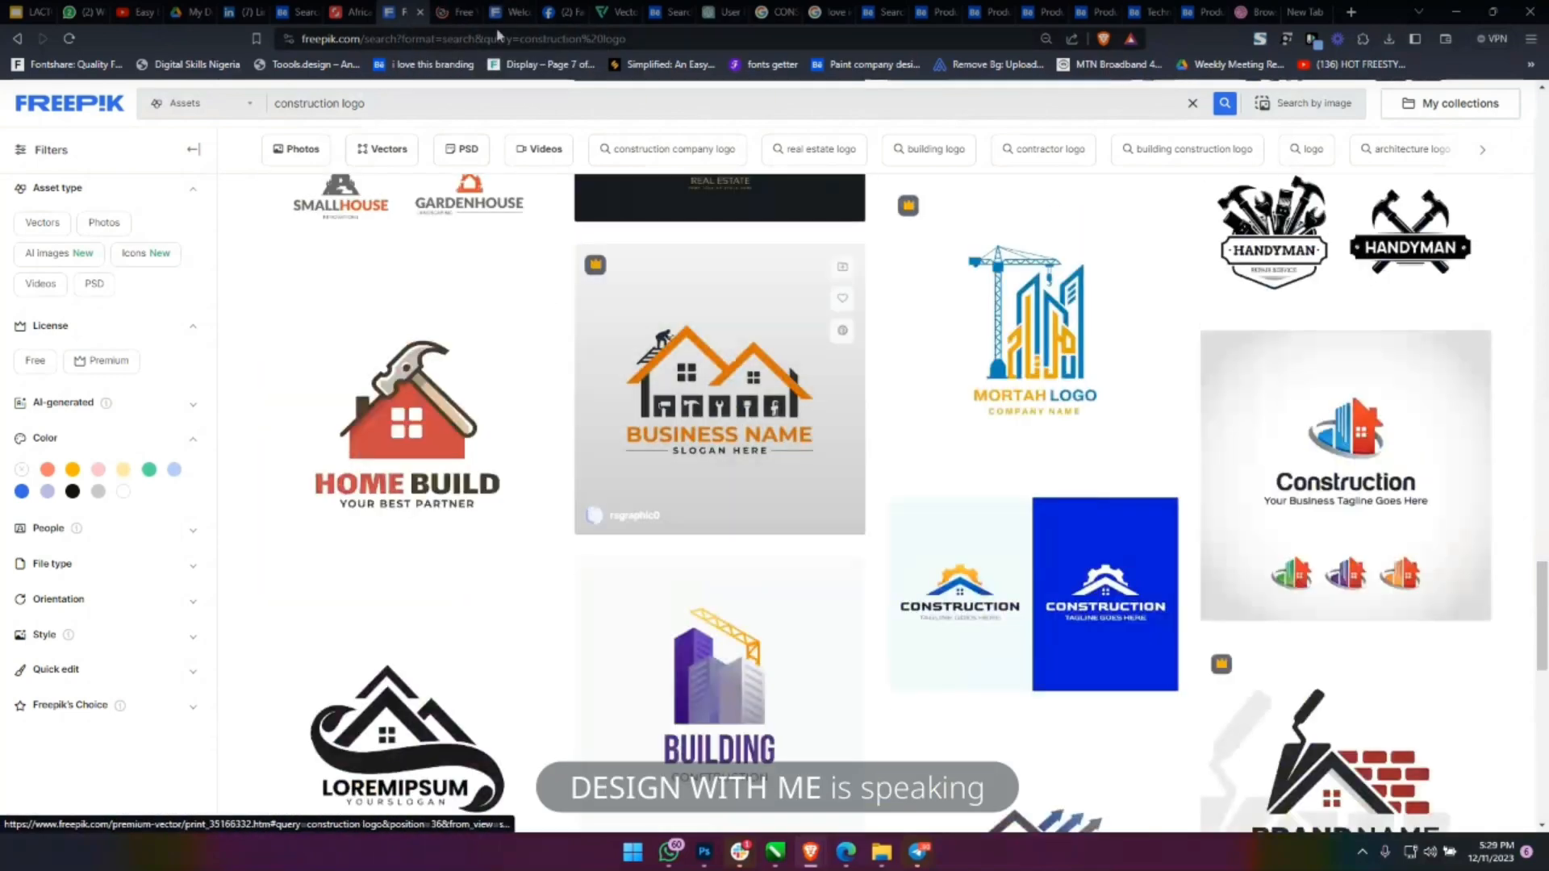
pyautogui.scroll(-10, 727, 404)
pyautogui.click(874, 577)
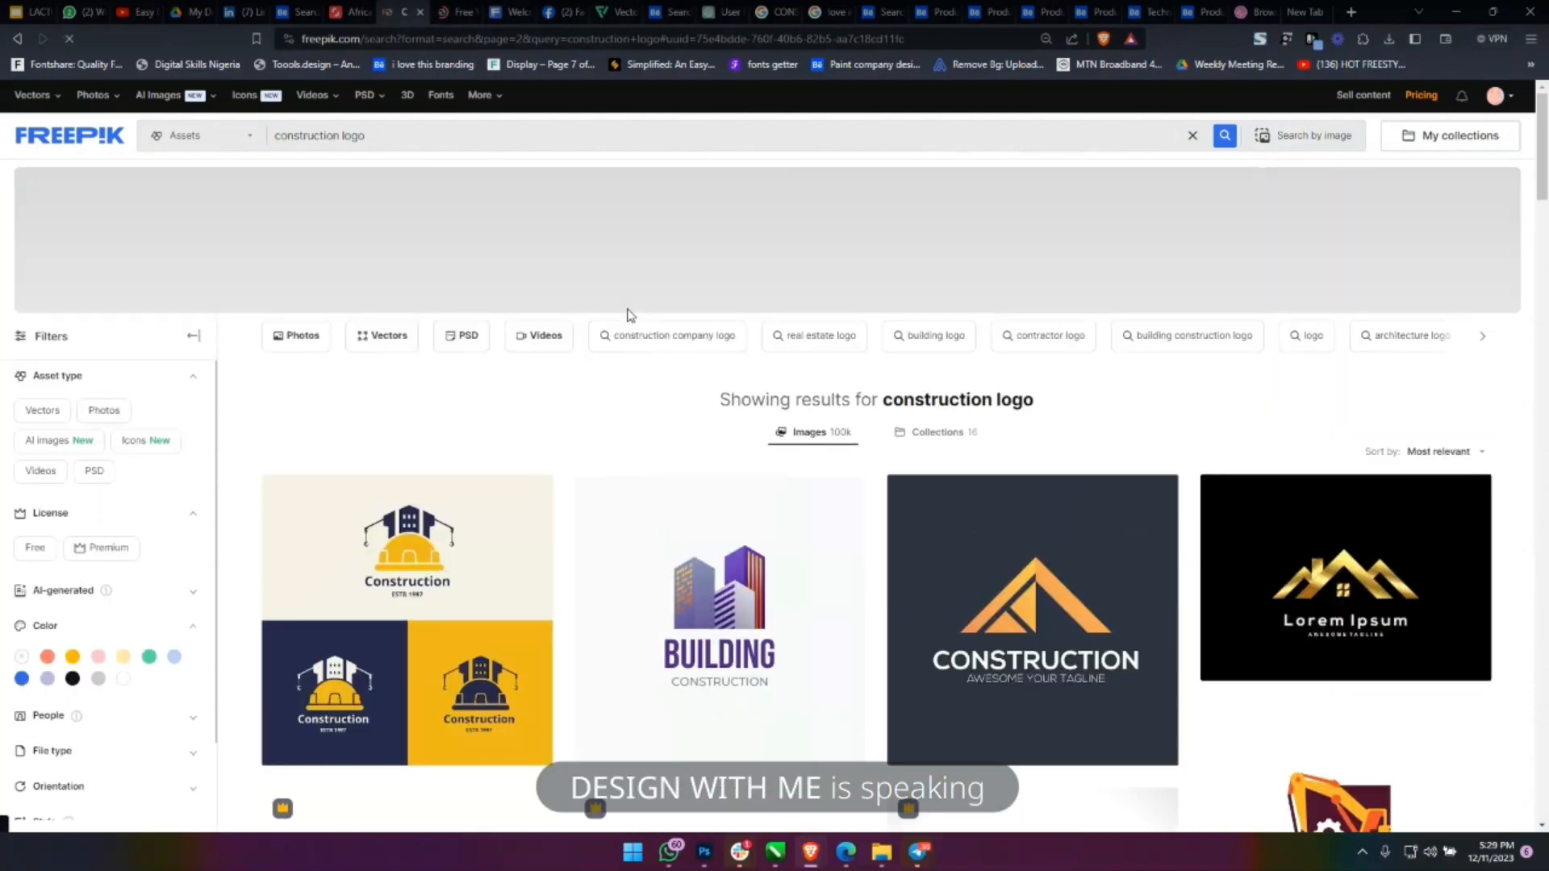
pyautogui.scroll(-8, 630, 315)
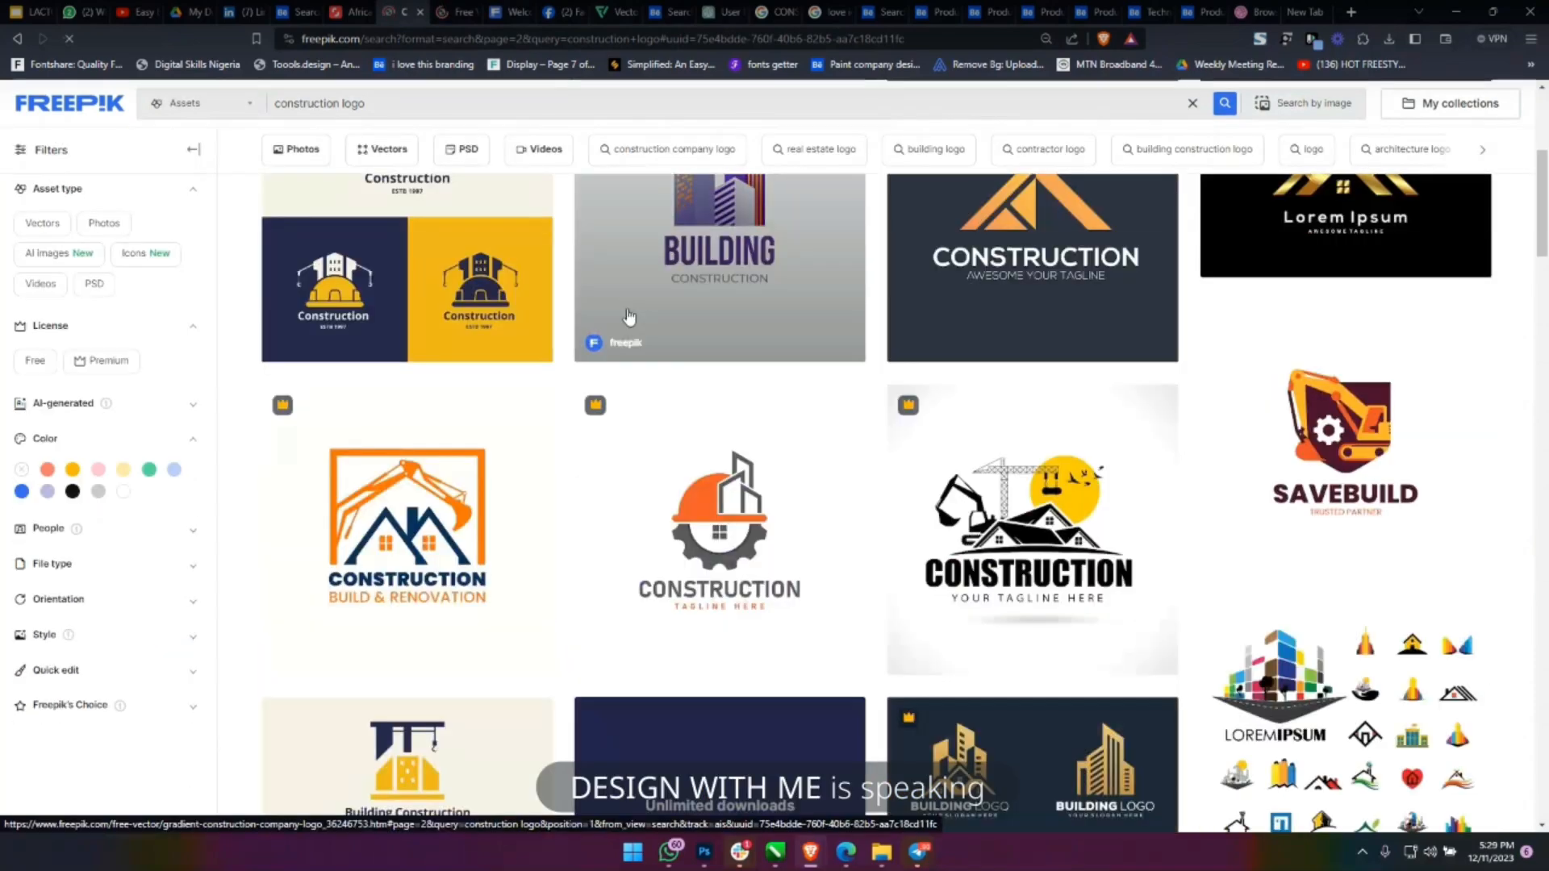
# Load coolors.co in the browser tab holding the welcome vector search.
pyautogui.click(517, 21)
pyautogui.click(513, 39)
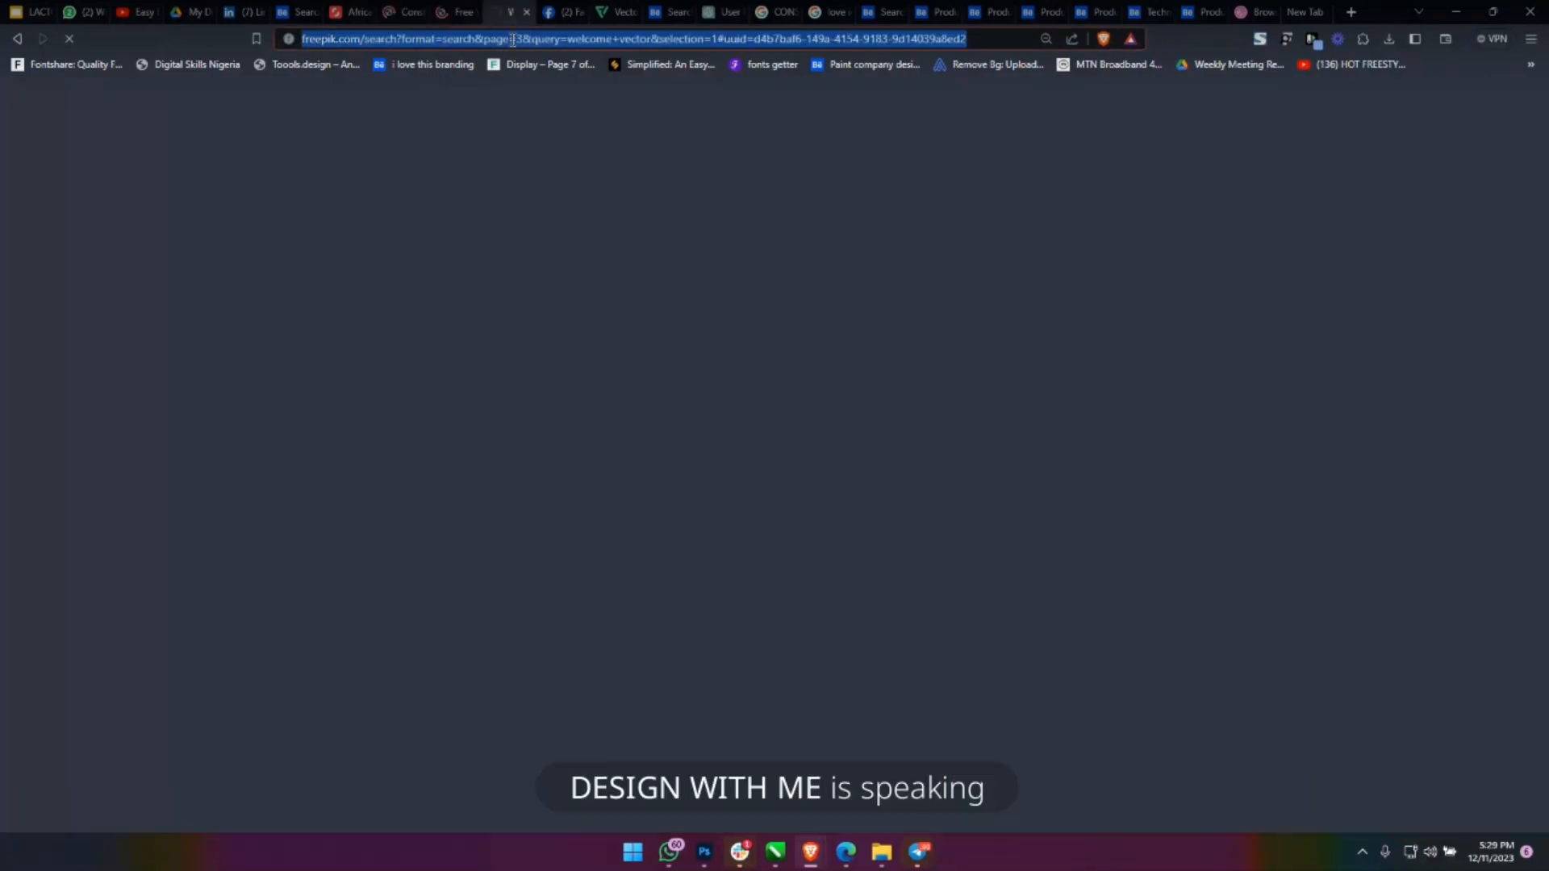
pyautogui.write('coolors.co')
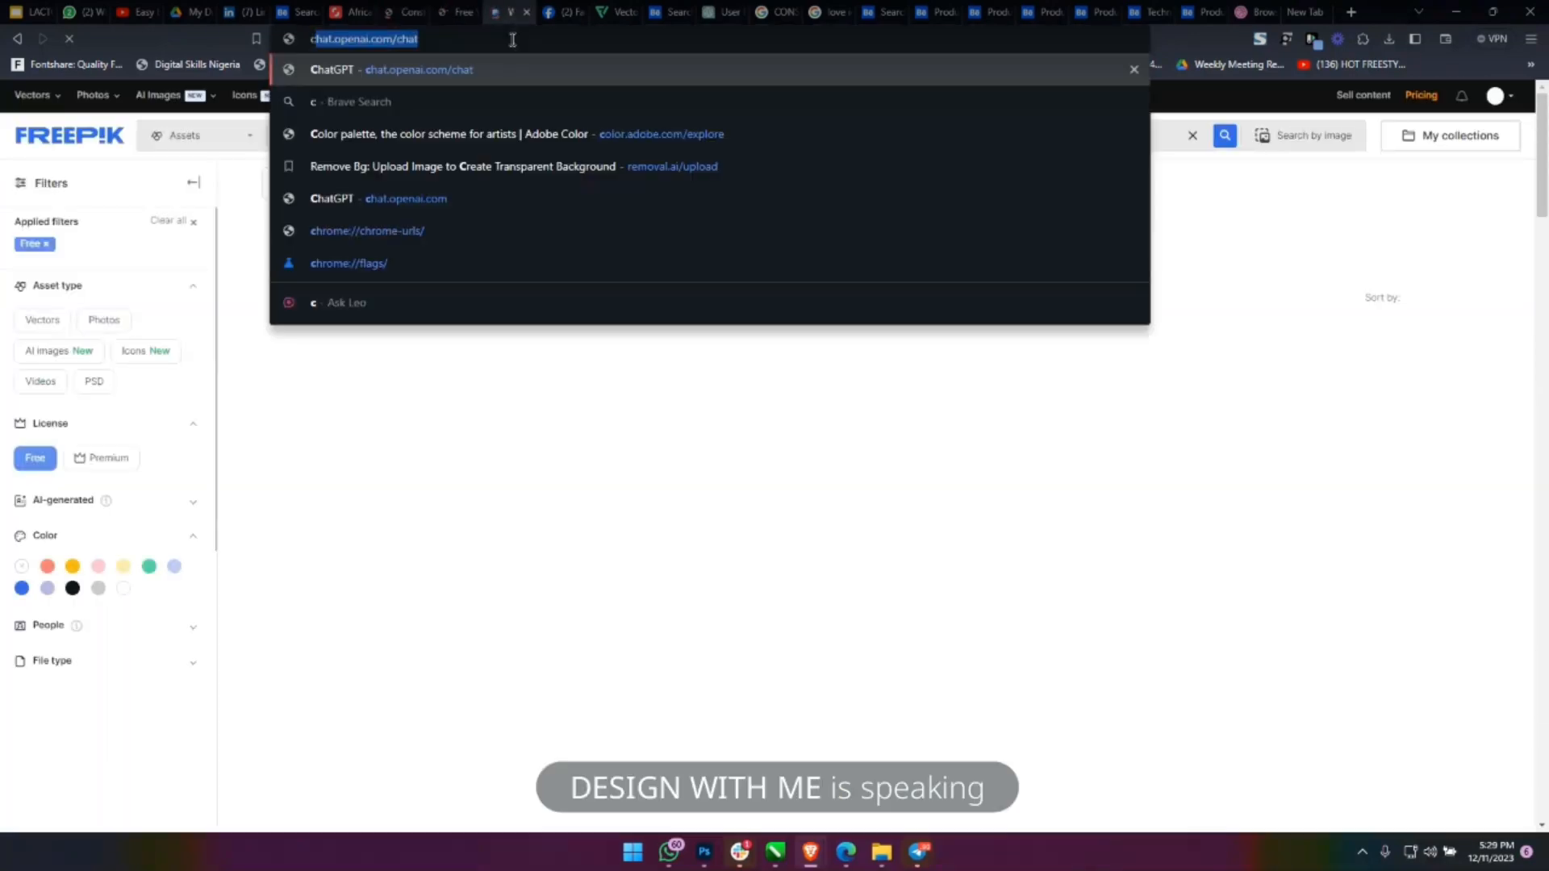
pyautogui.press('Return')
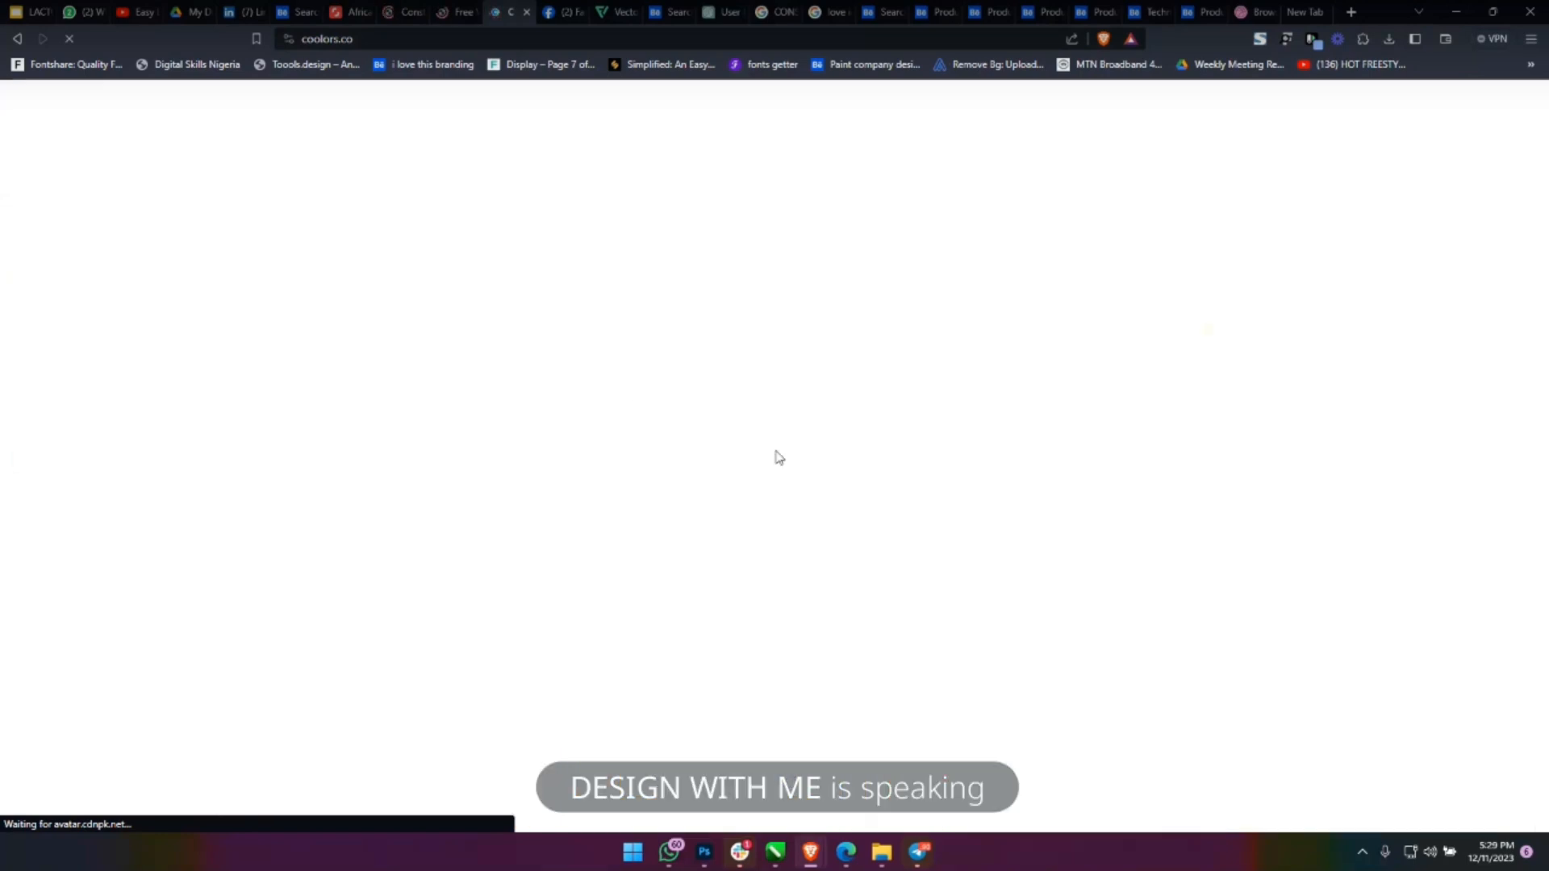
# Switch to the Telegram call, reduce it to a small window over the browser page, and toggle the microphone off and back on.
pyautogui.moveTo(920, 852)
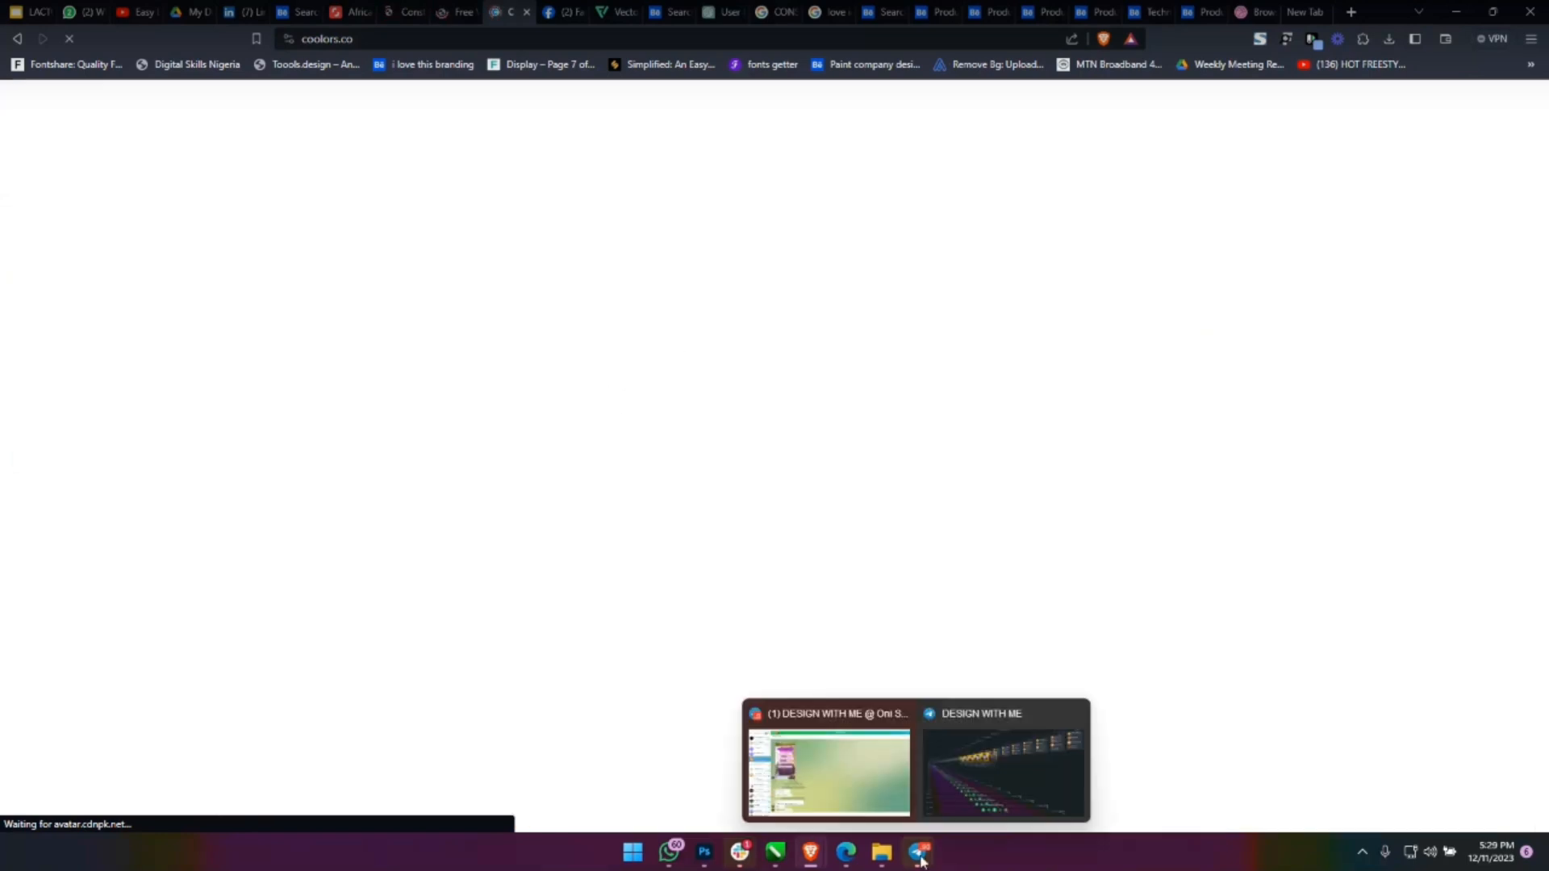
pyautogui.click(973, 714)
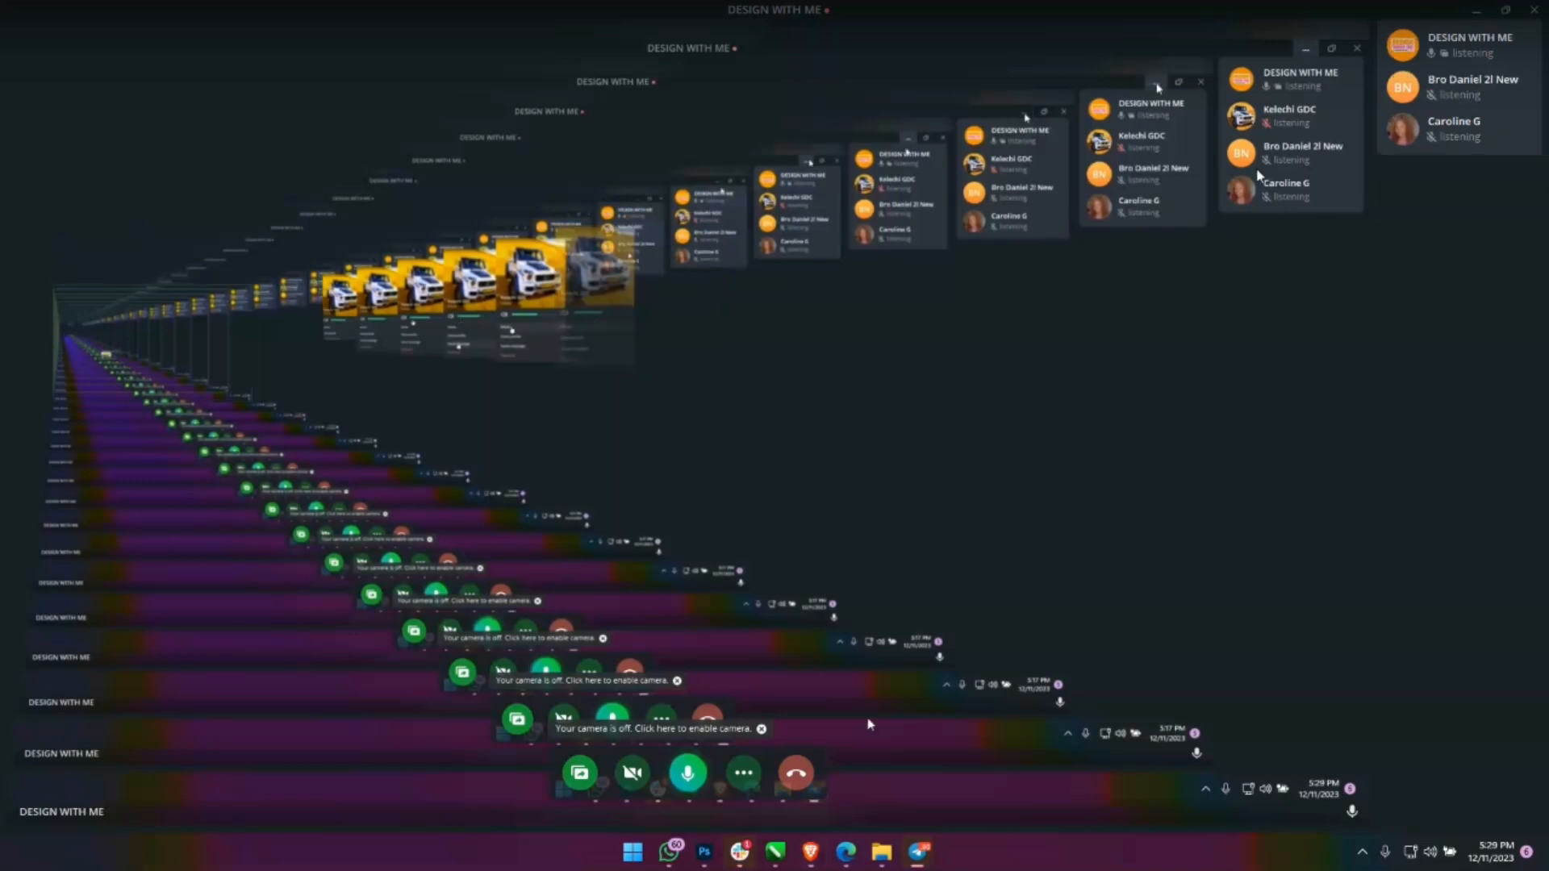
pyautogui.click(687, 773)
pyautogui.click(1506, 10)
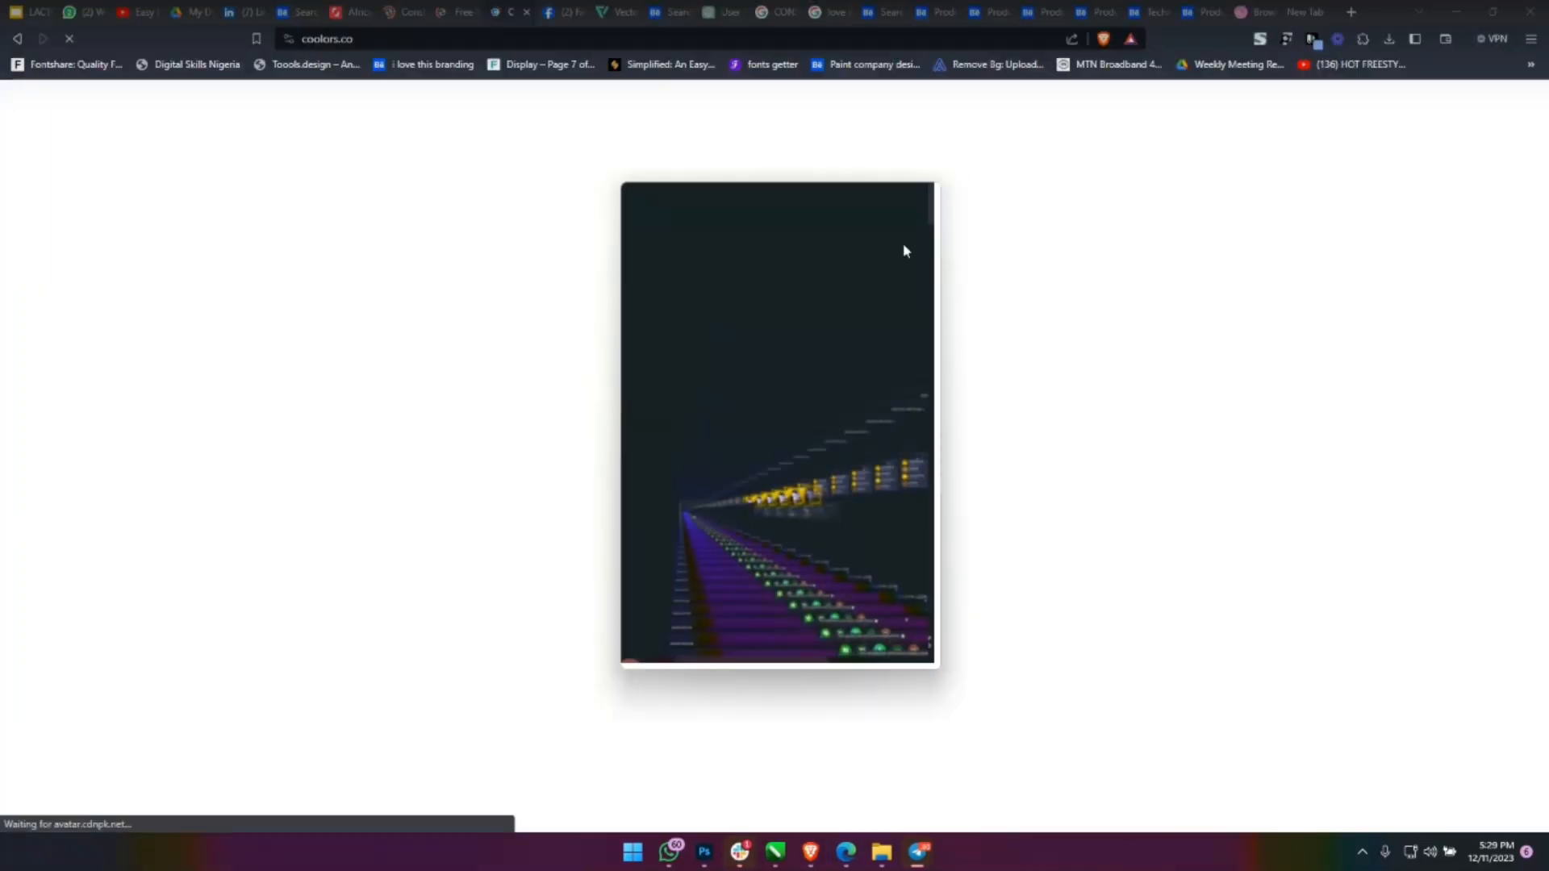
pyautogui.moveTo(752, 202); pyautogui.dragTo(1312, 224)
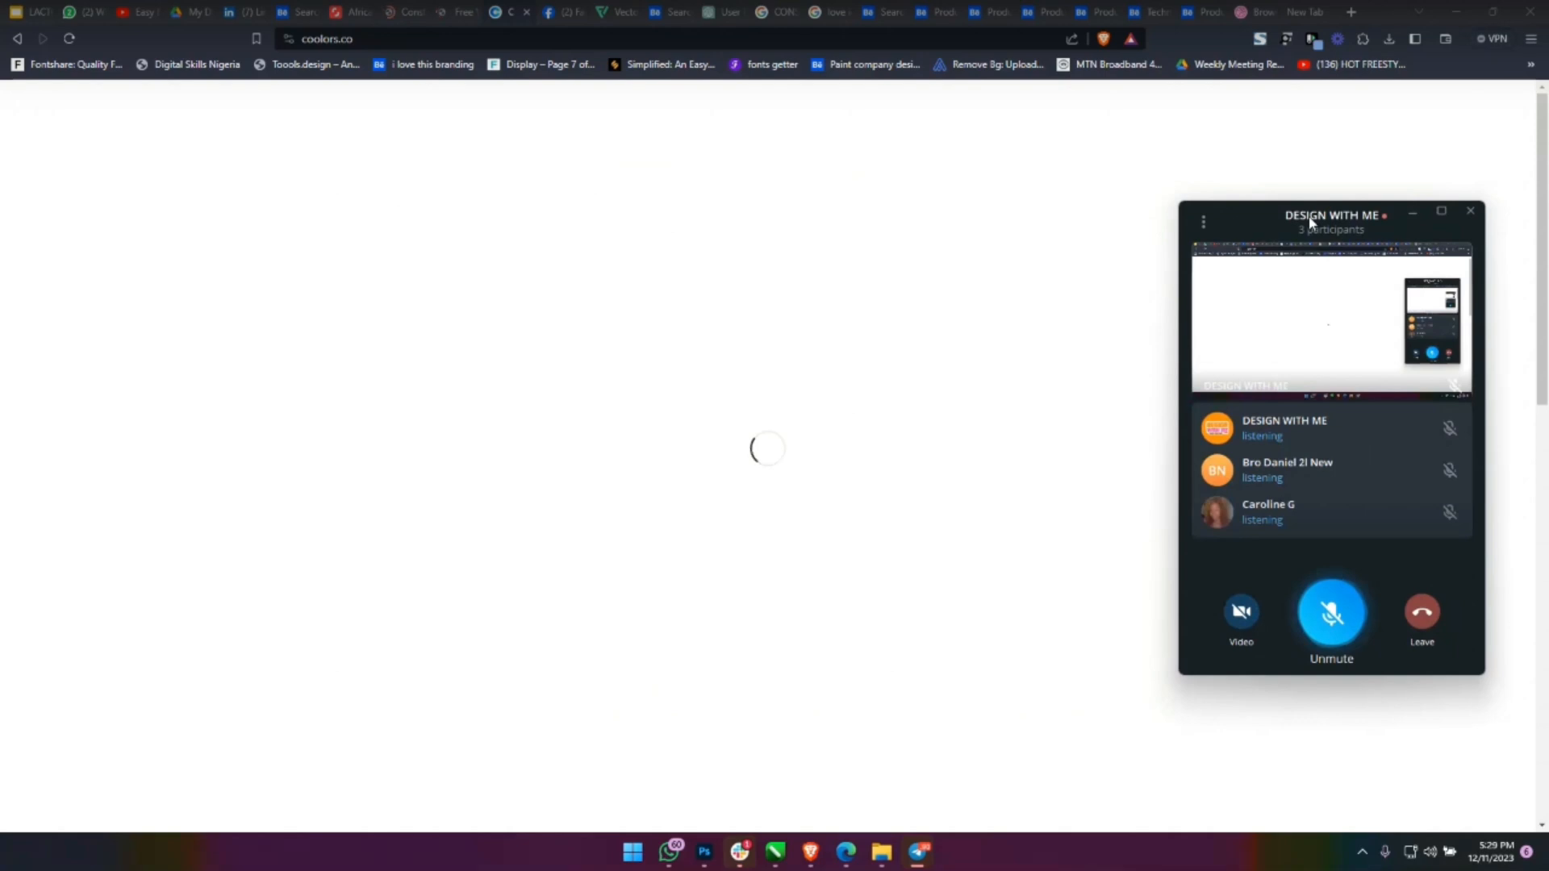
pyautogui.click(1332, 611)
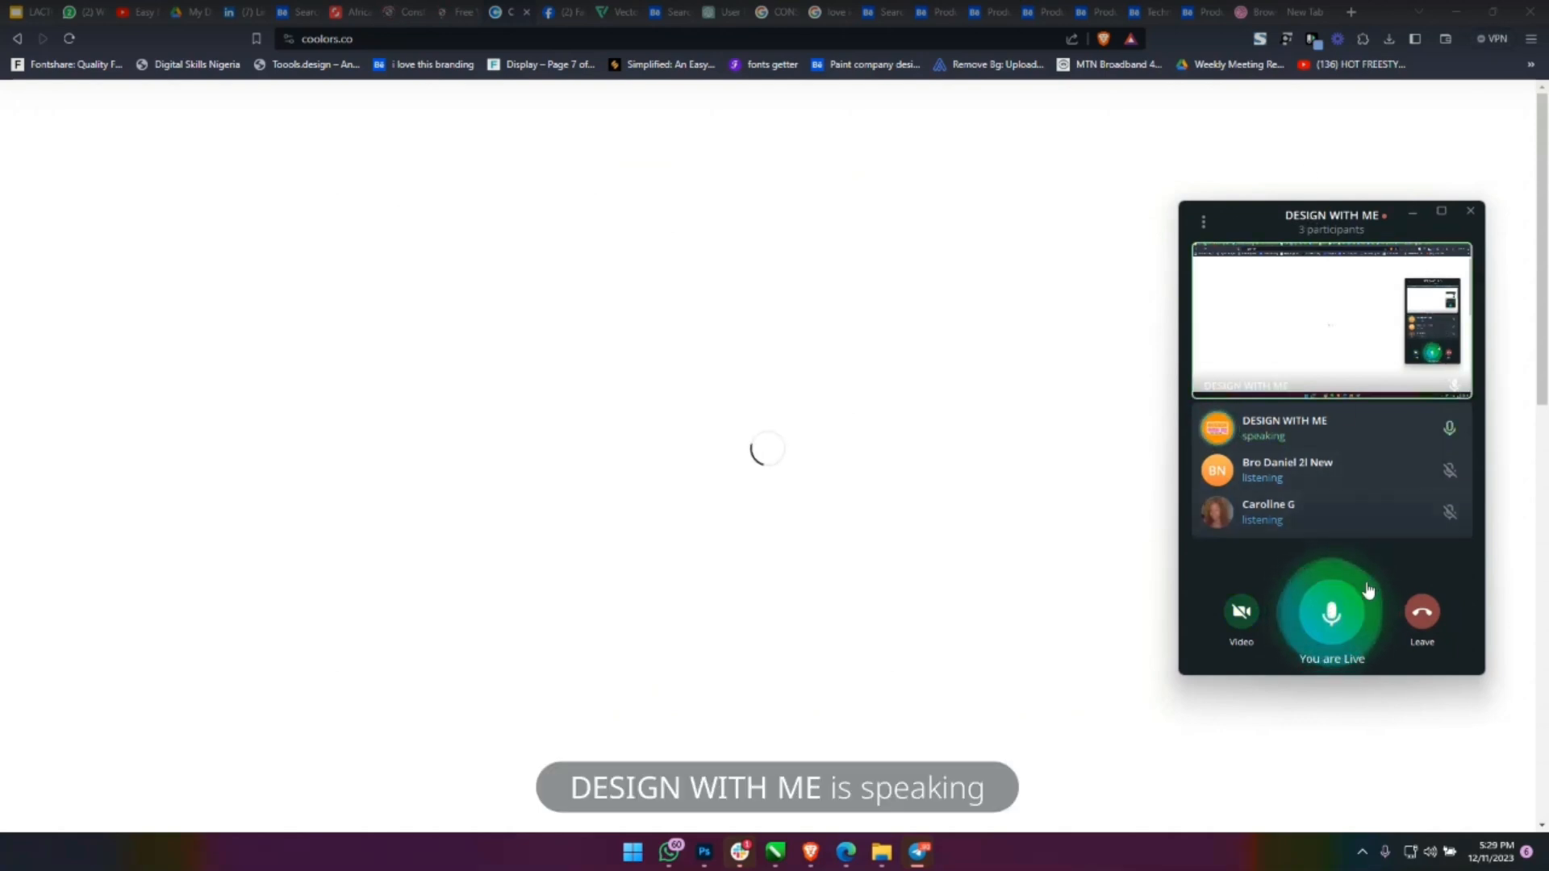
# Mute and unmute the Telegram call microphone, and start the Coolors palette generator.
pyautogui.click(1336, 606)
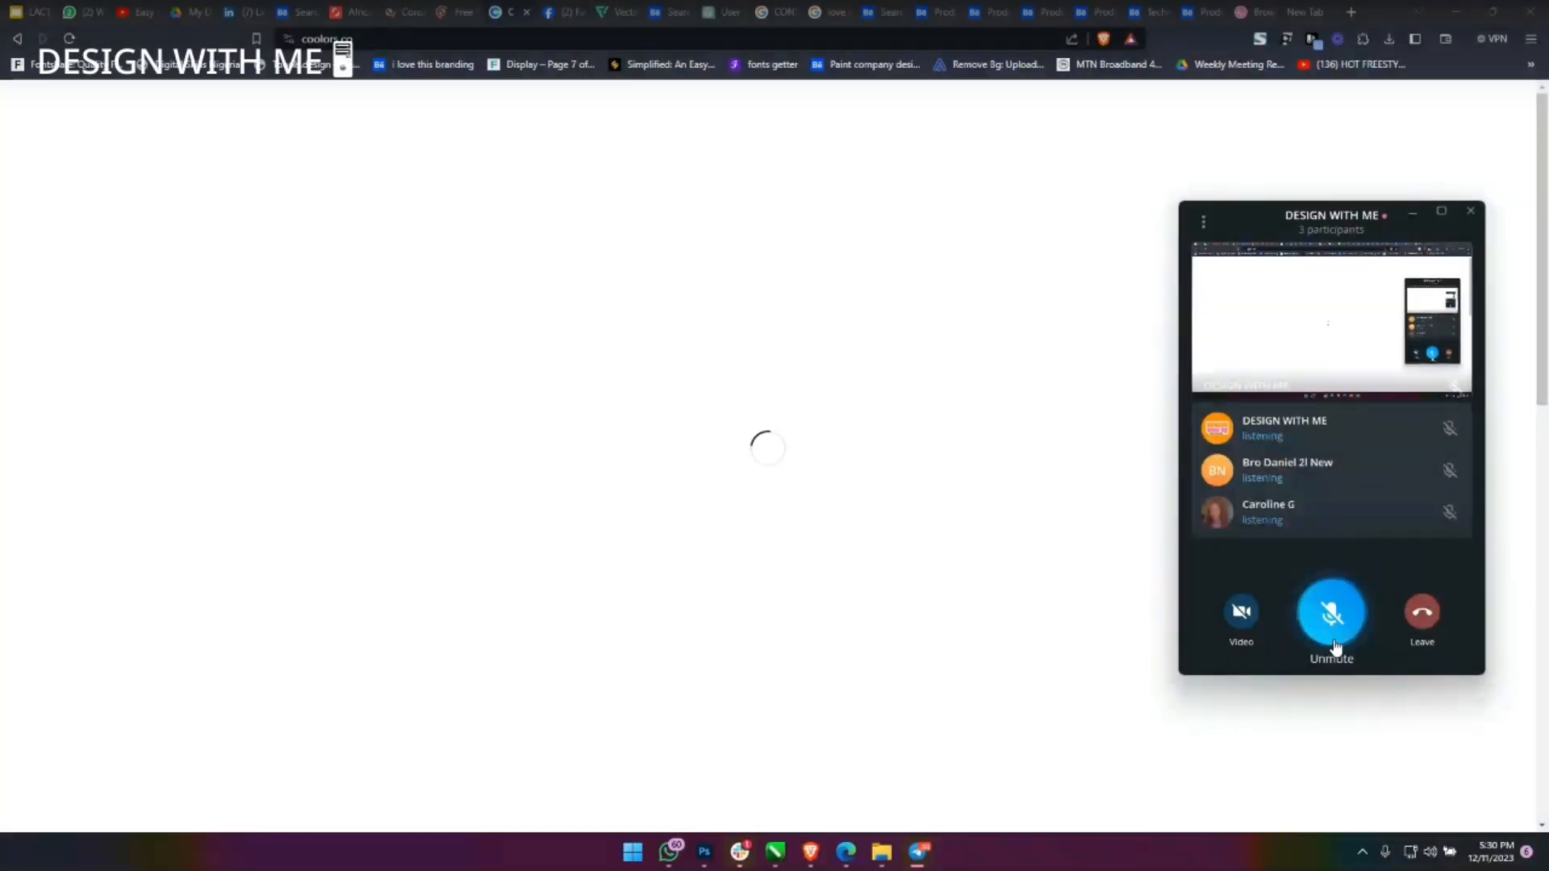
pyautogui.click(1333, 637)
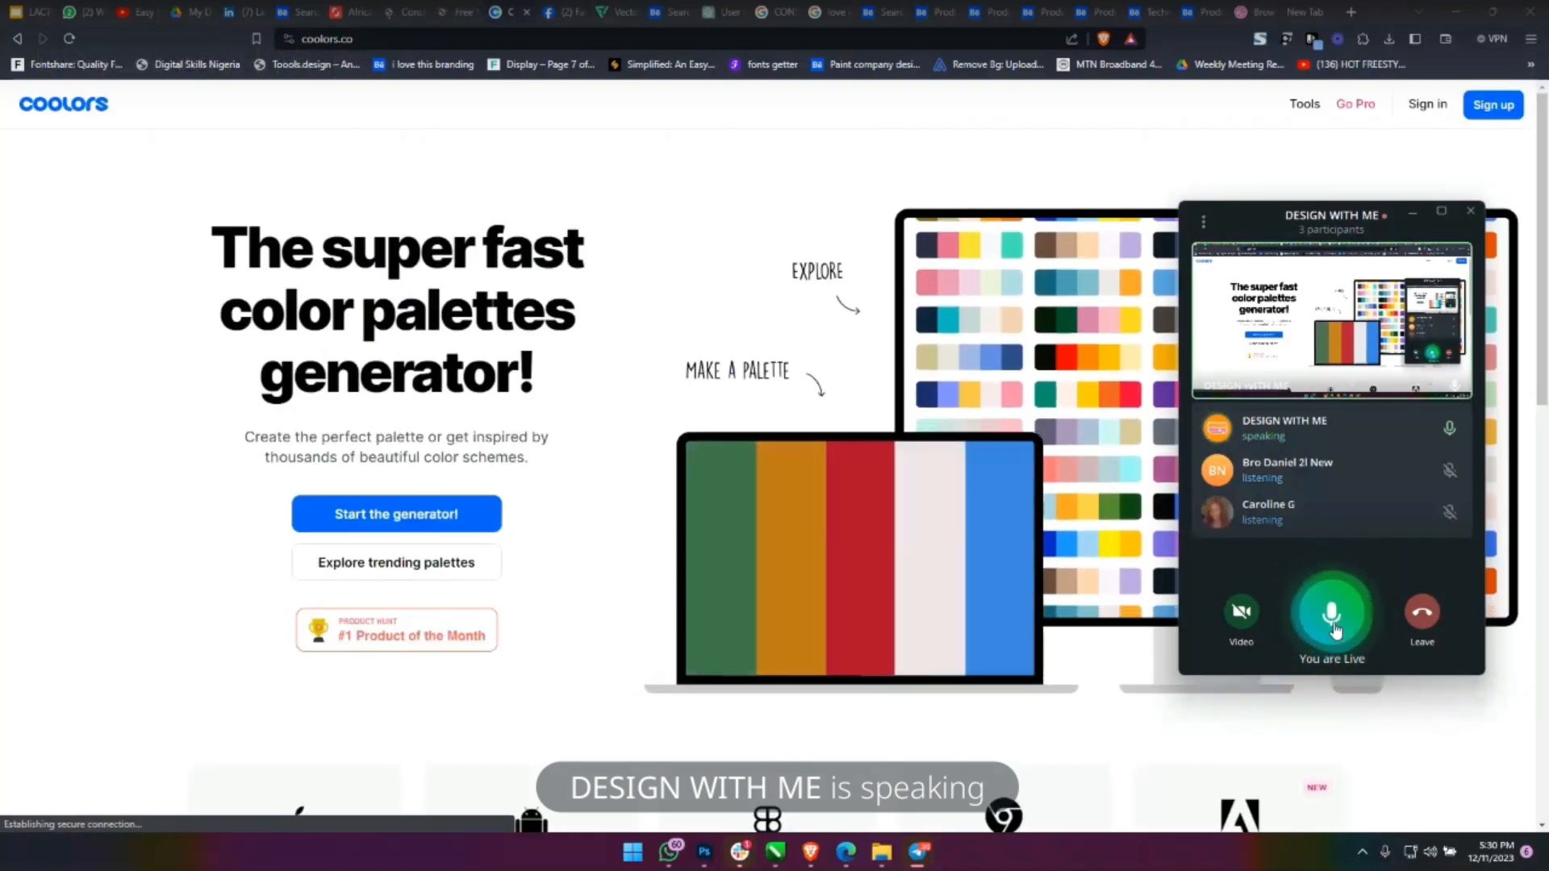
pyautogui.click(449, 517)
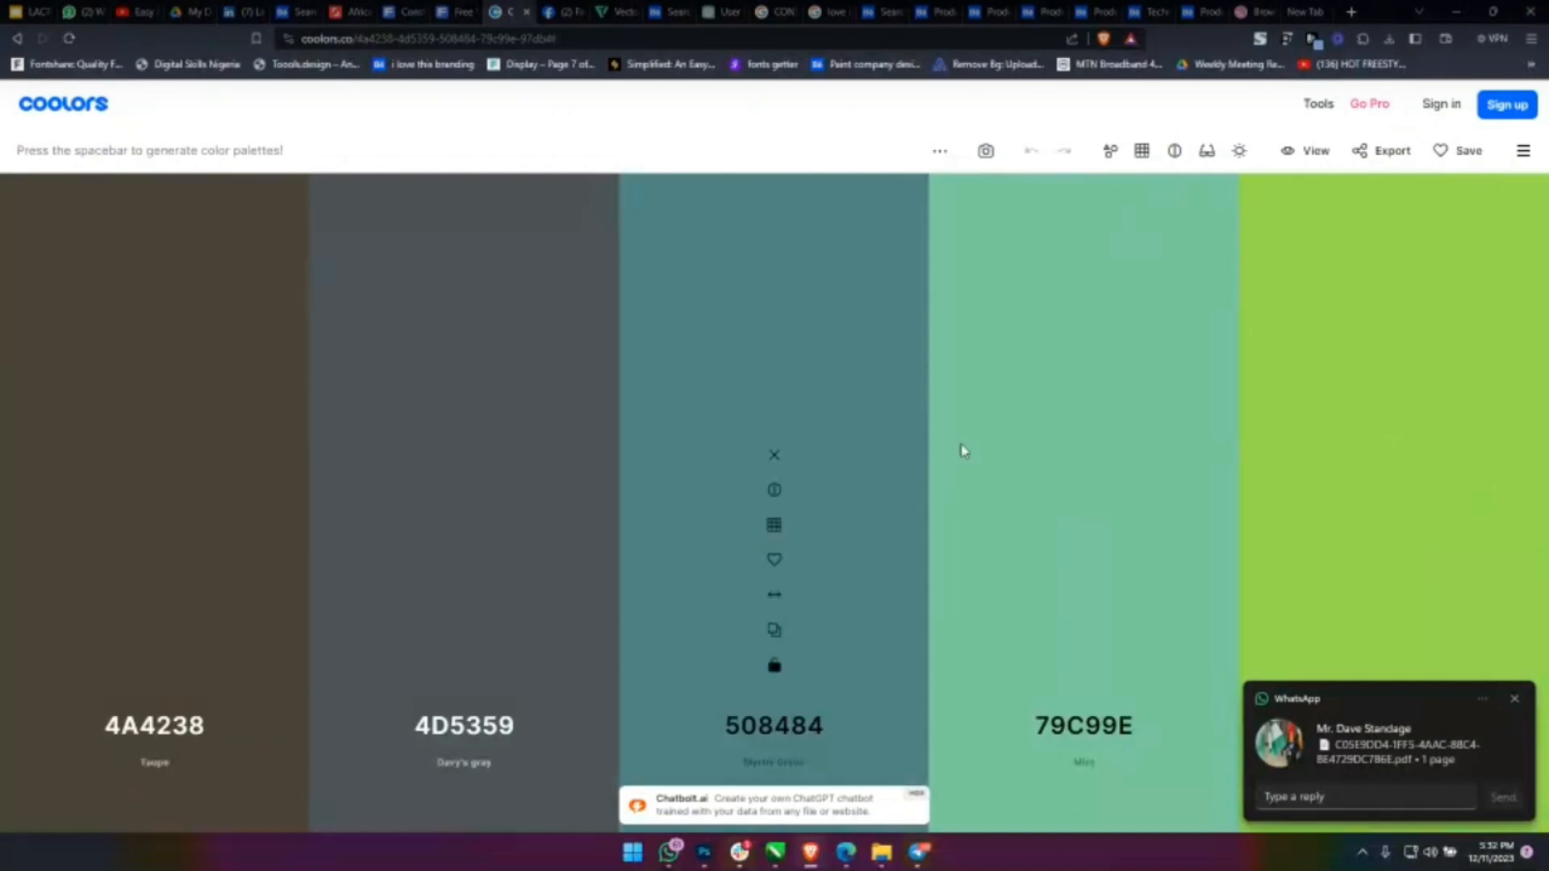
# Bring the Telegram call window in front of the browser and unmute the microphone.
pyautogui.moveTo(631, 411)
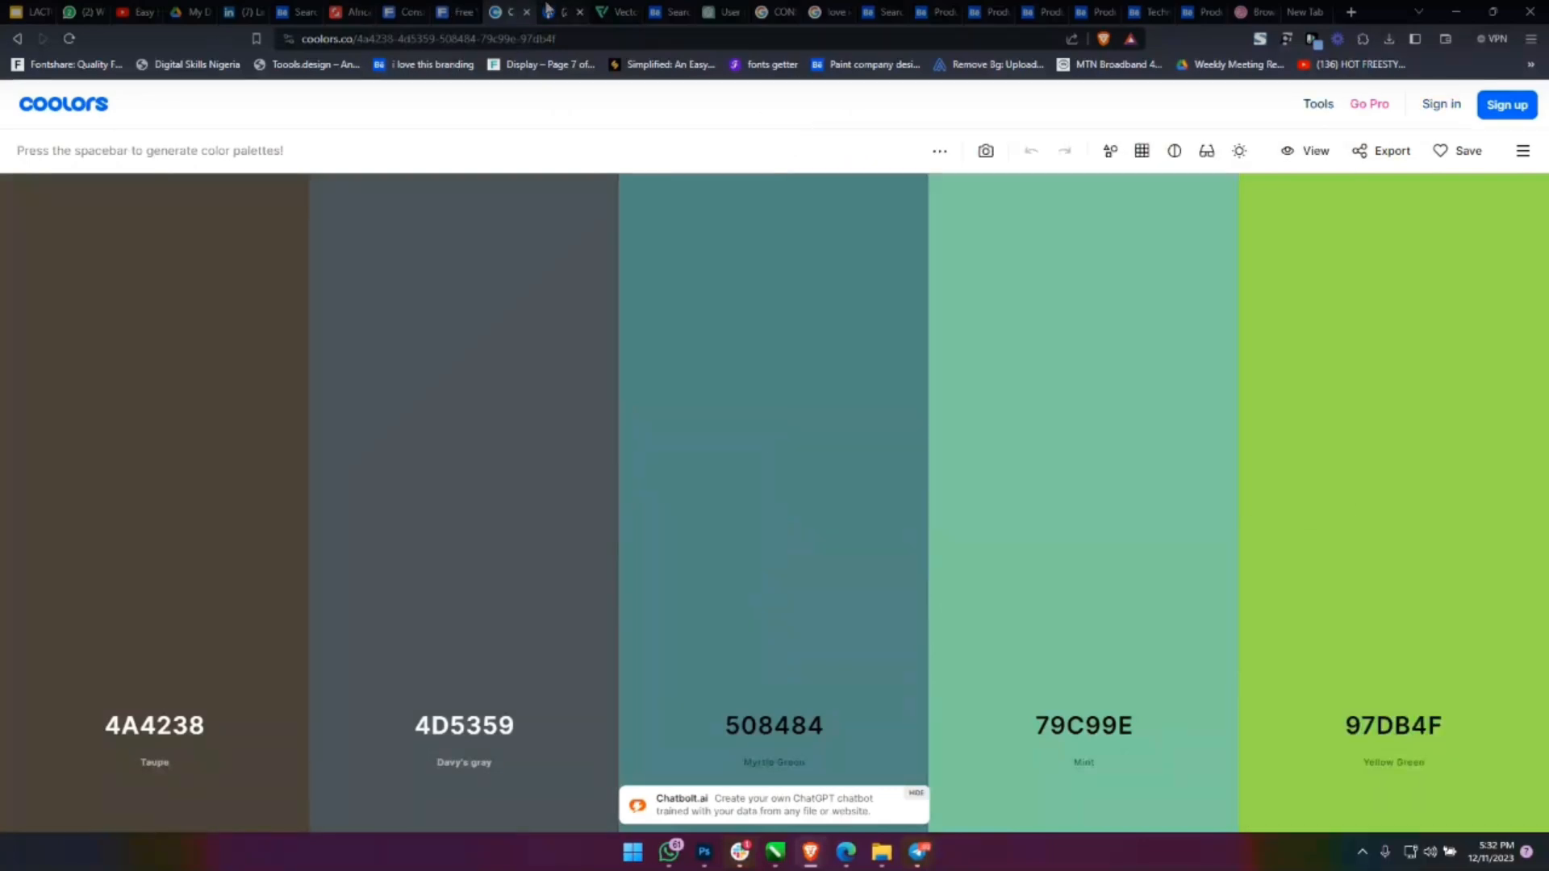
pyautogui.click(926, 861)
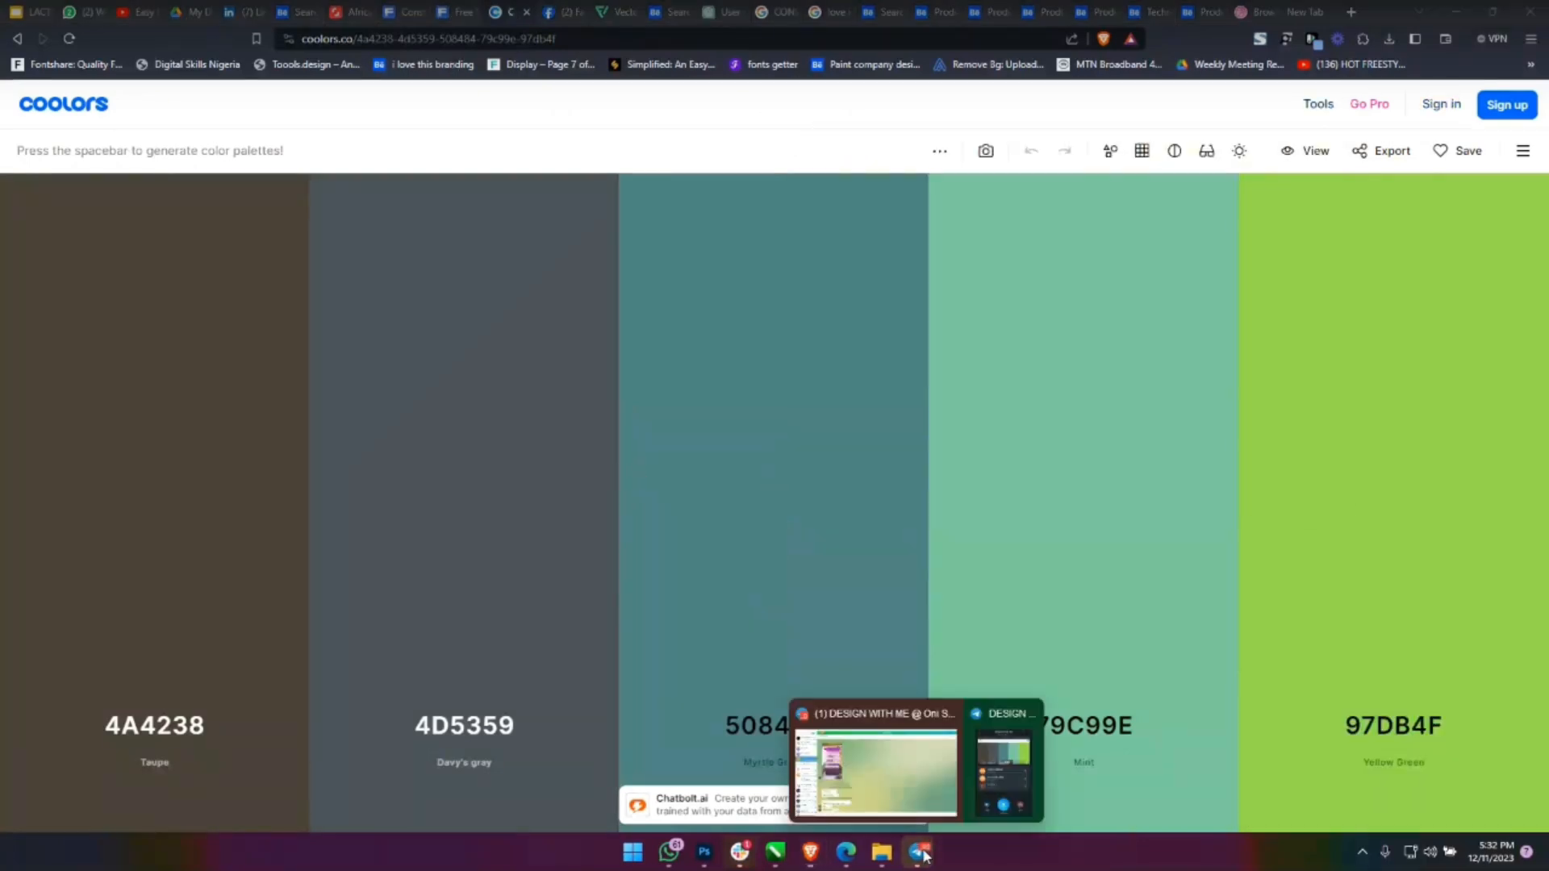
pyautogui.click(1005, 759)
pyautogui.click(1329, 622)
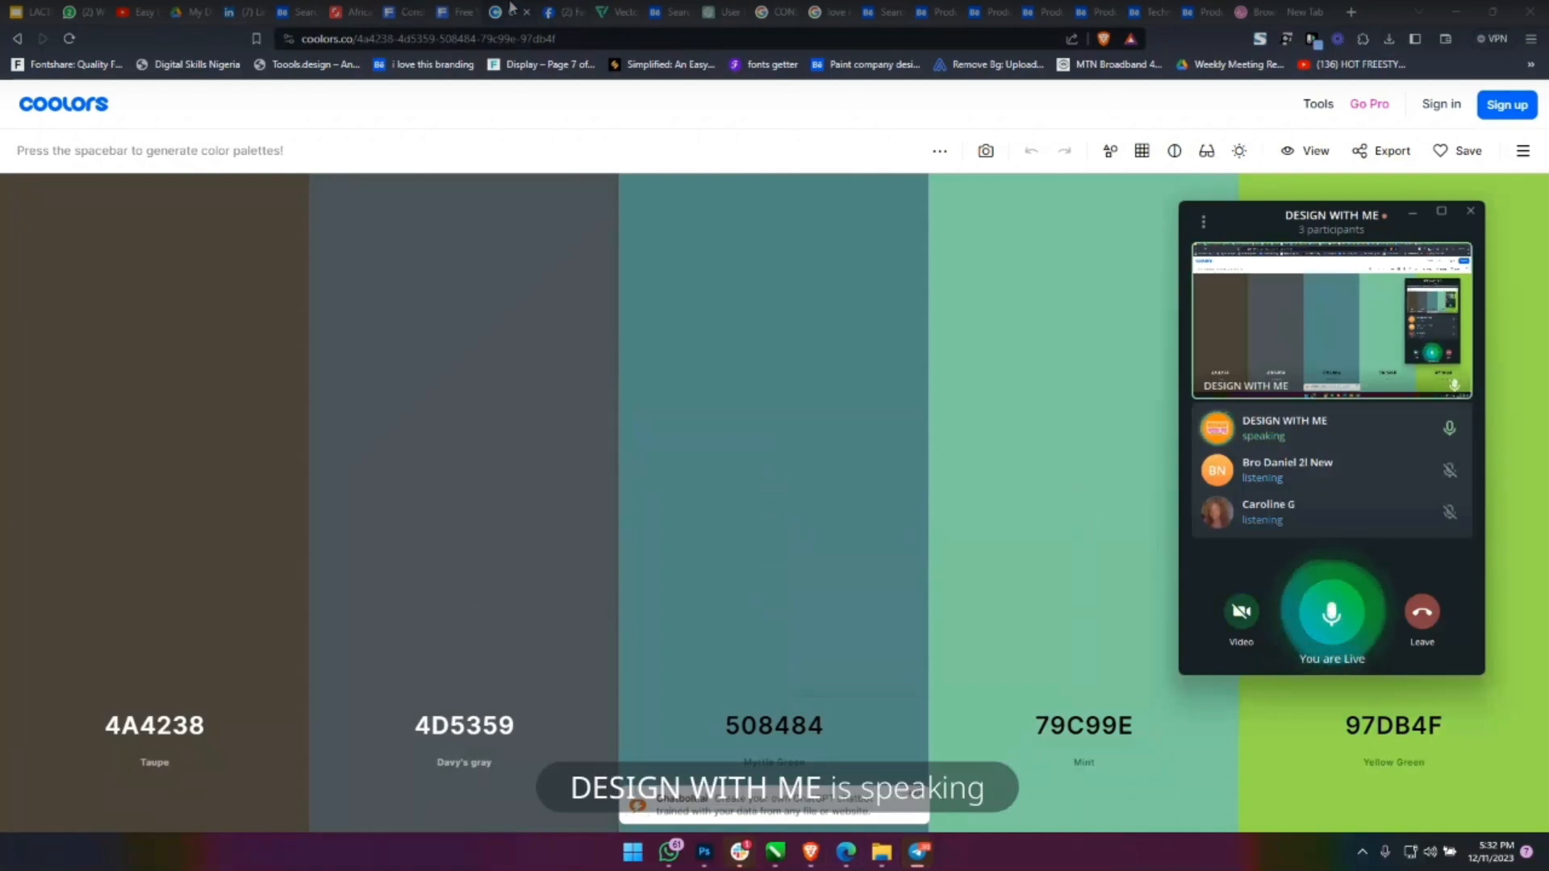
# Load the Adobe Color color wheel page in the tab holding the Freepik construction company logo.
pyautogui.click(464, 16)
pyautogui.click(489, 37)
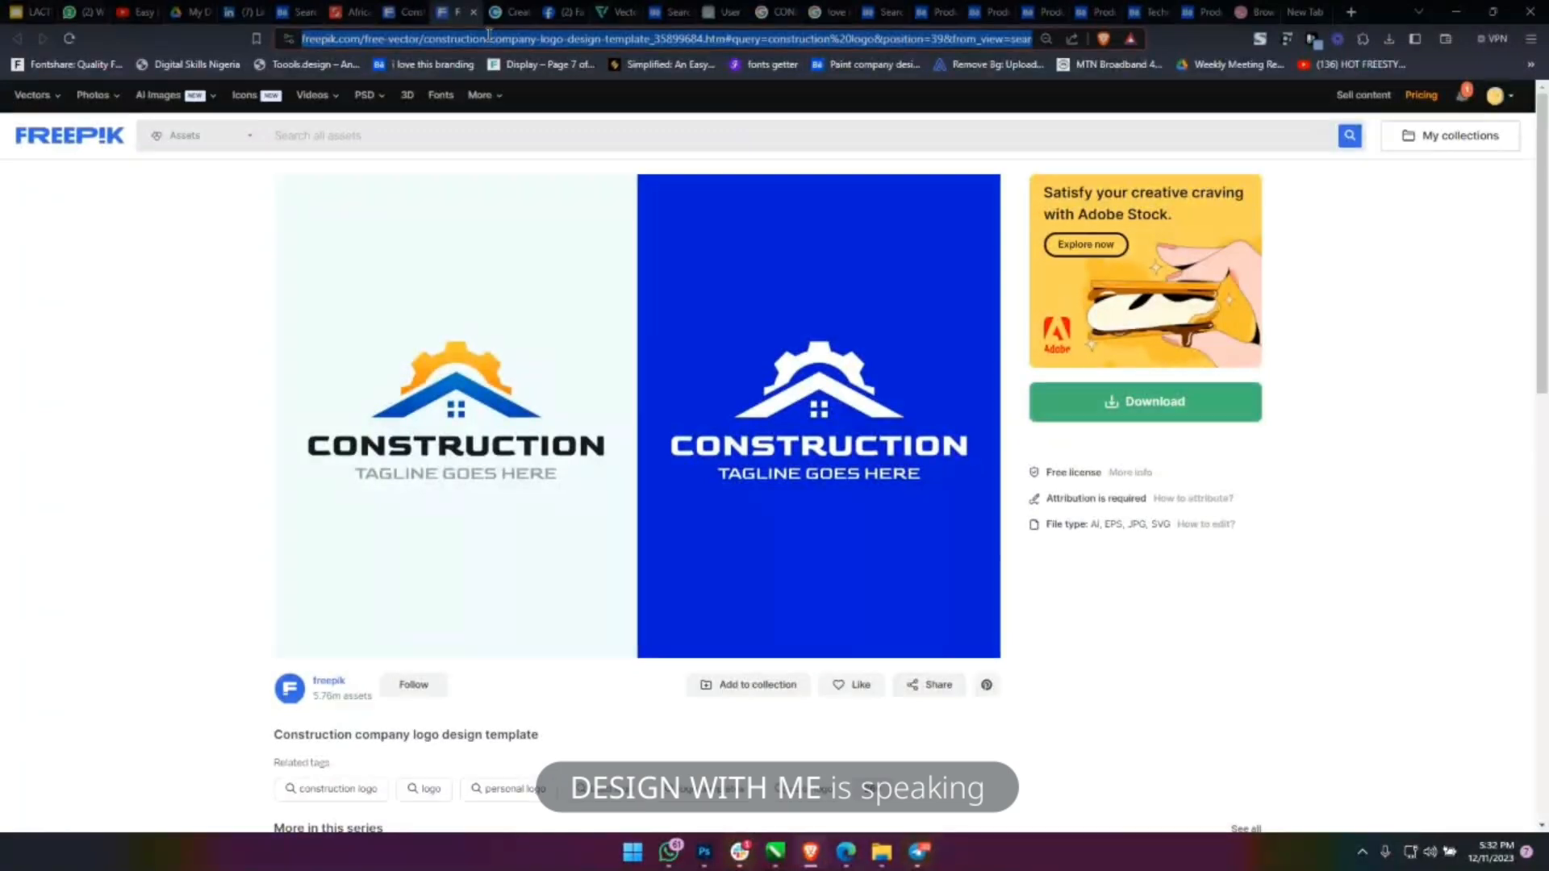
pyautogui.write('adobe')
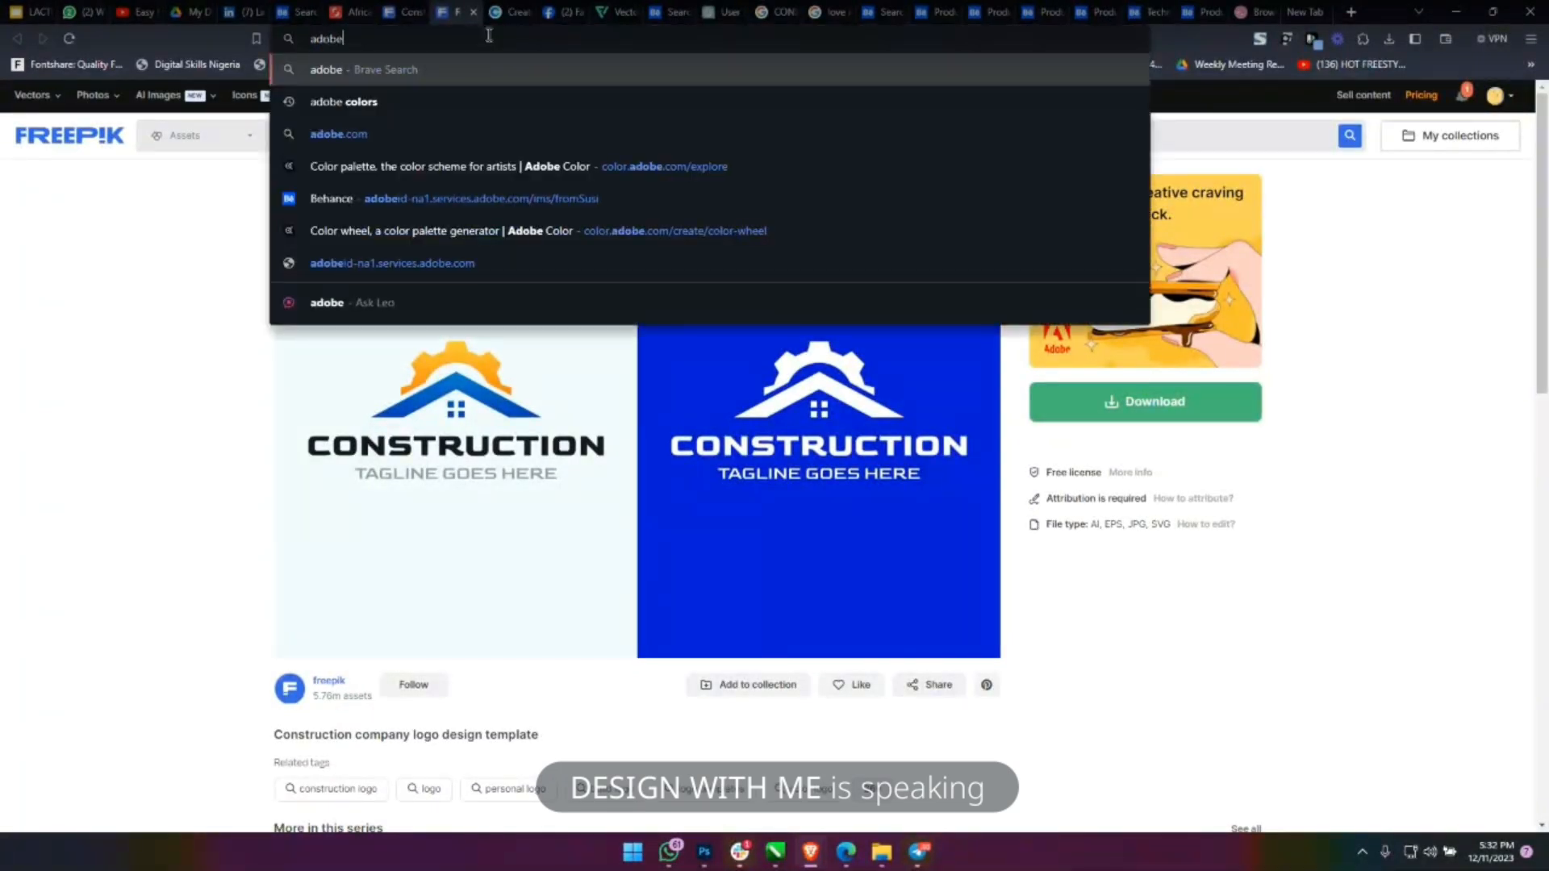
pyautogui.click(510, 230)
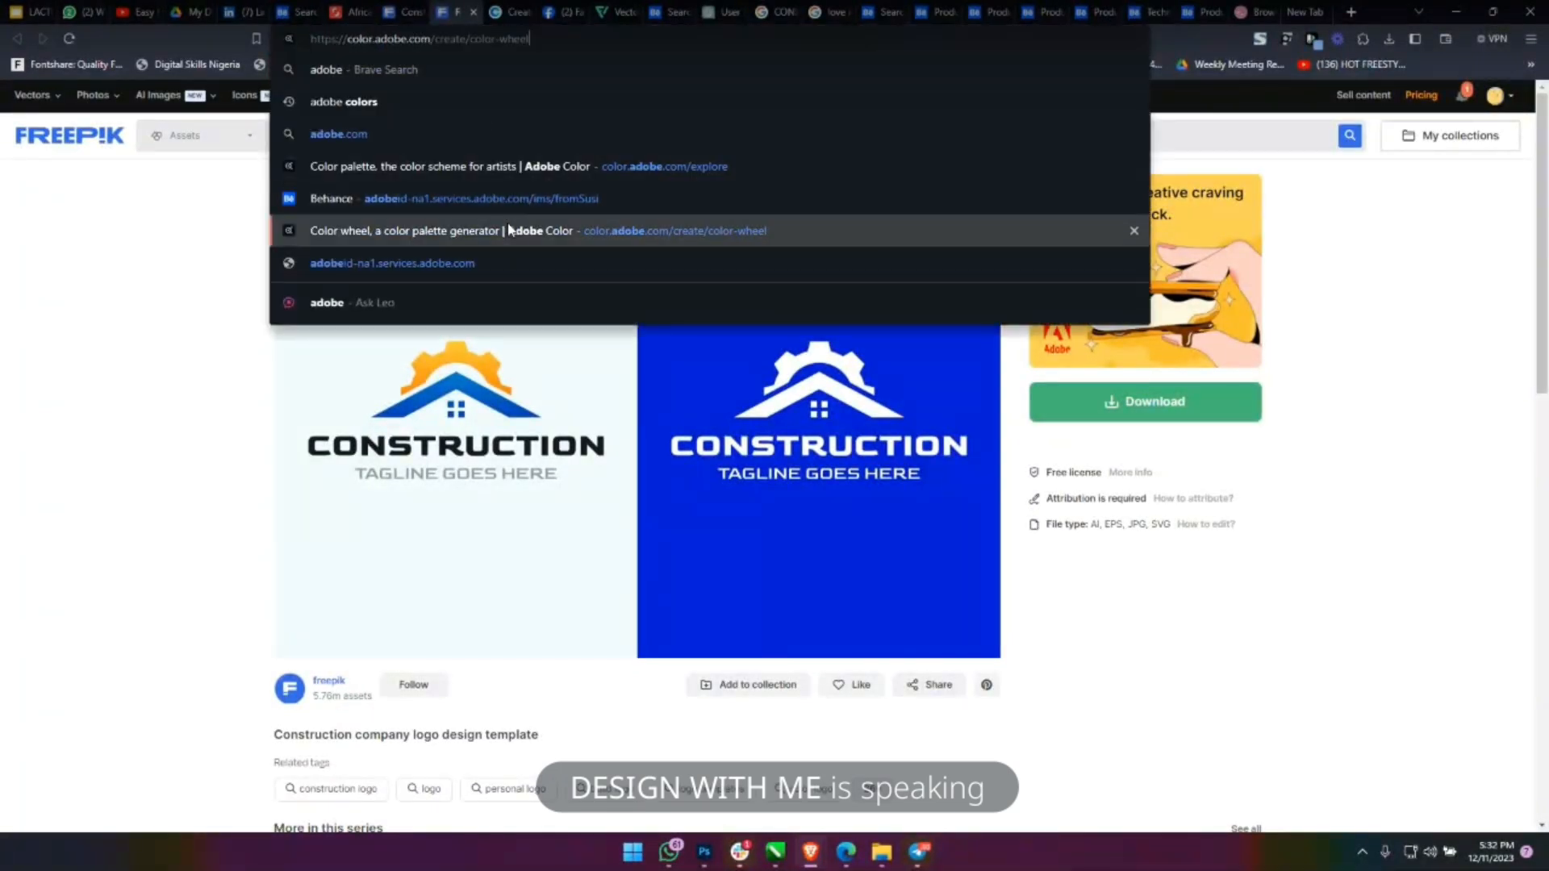
# Show the palette library beside the generated Coolors palette and return to the Coolors home page.
pyautogui.click(495, 11)
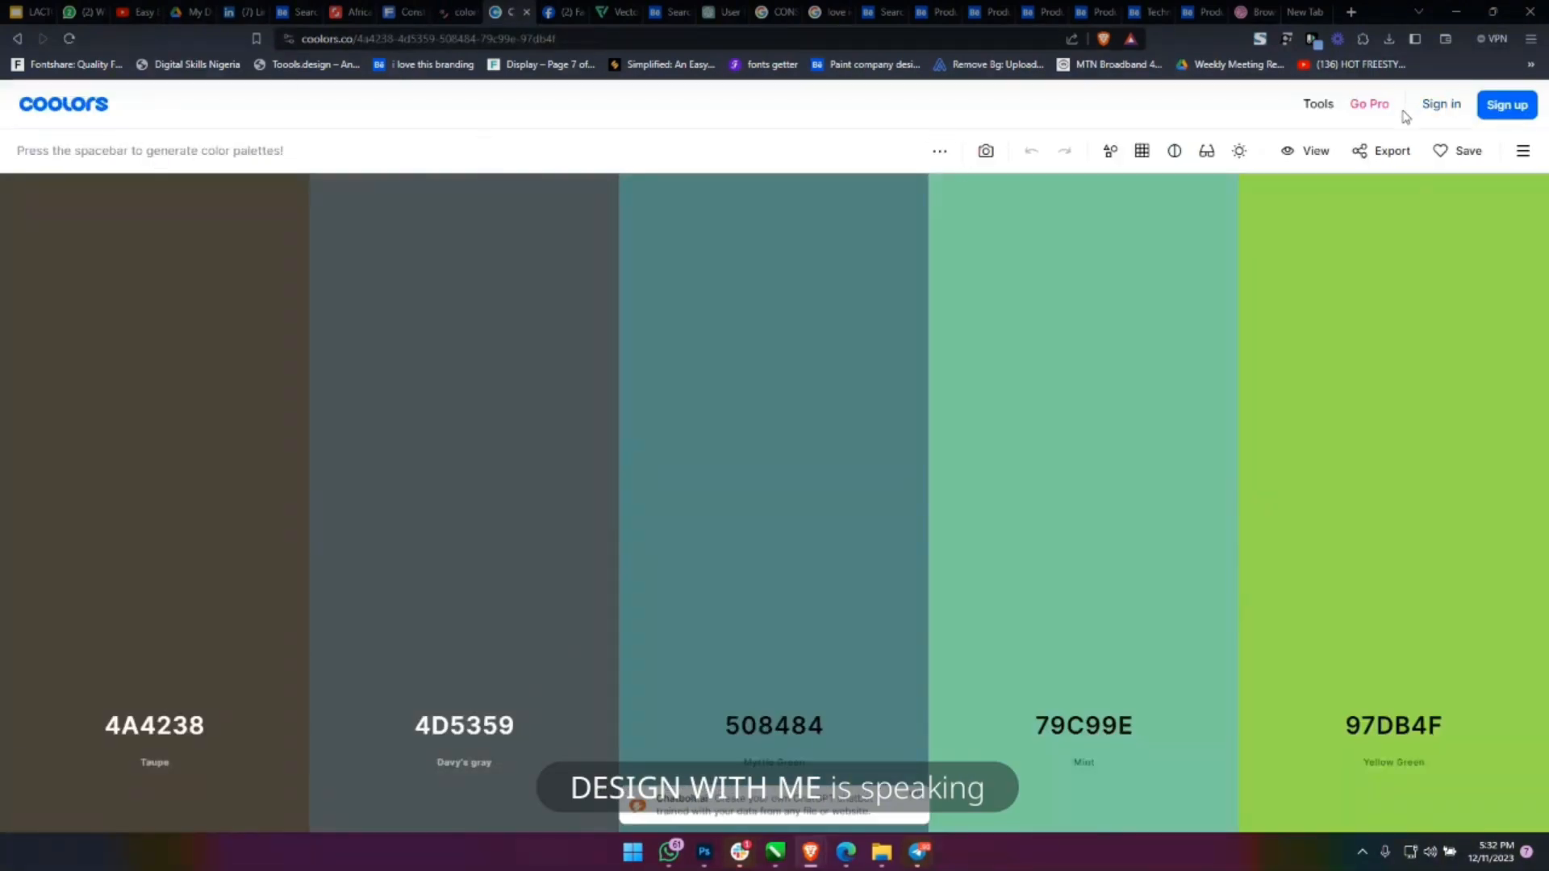
pyautogui.click(1524, 155)
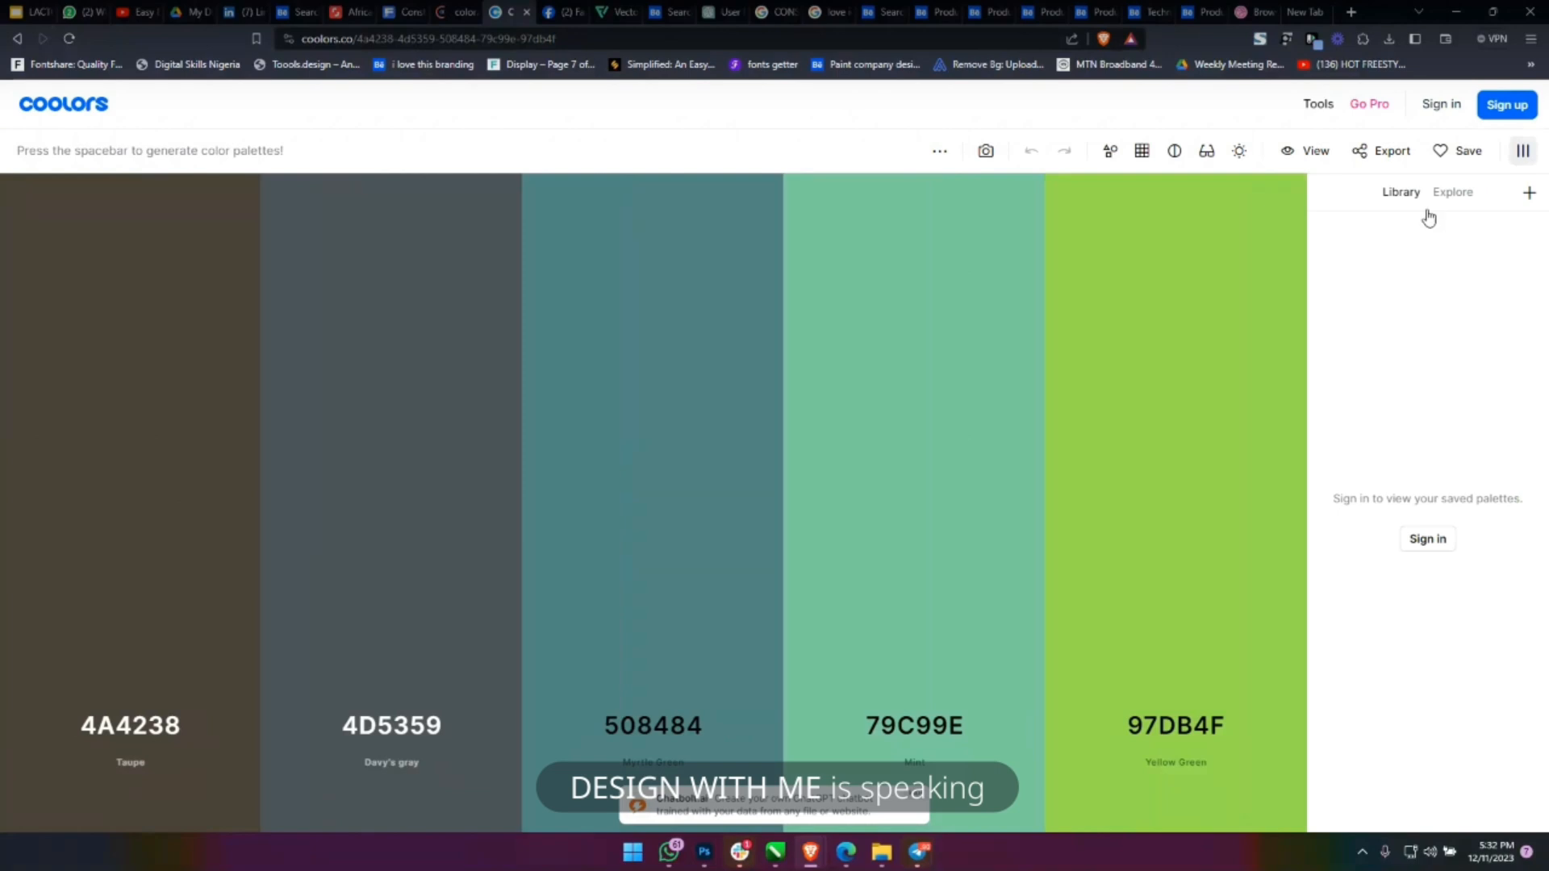
pyautogui.click(97, 117)
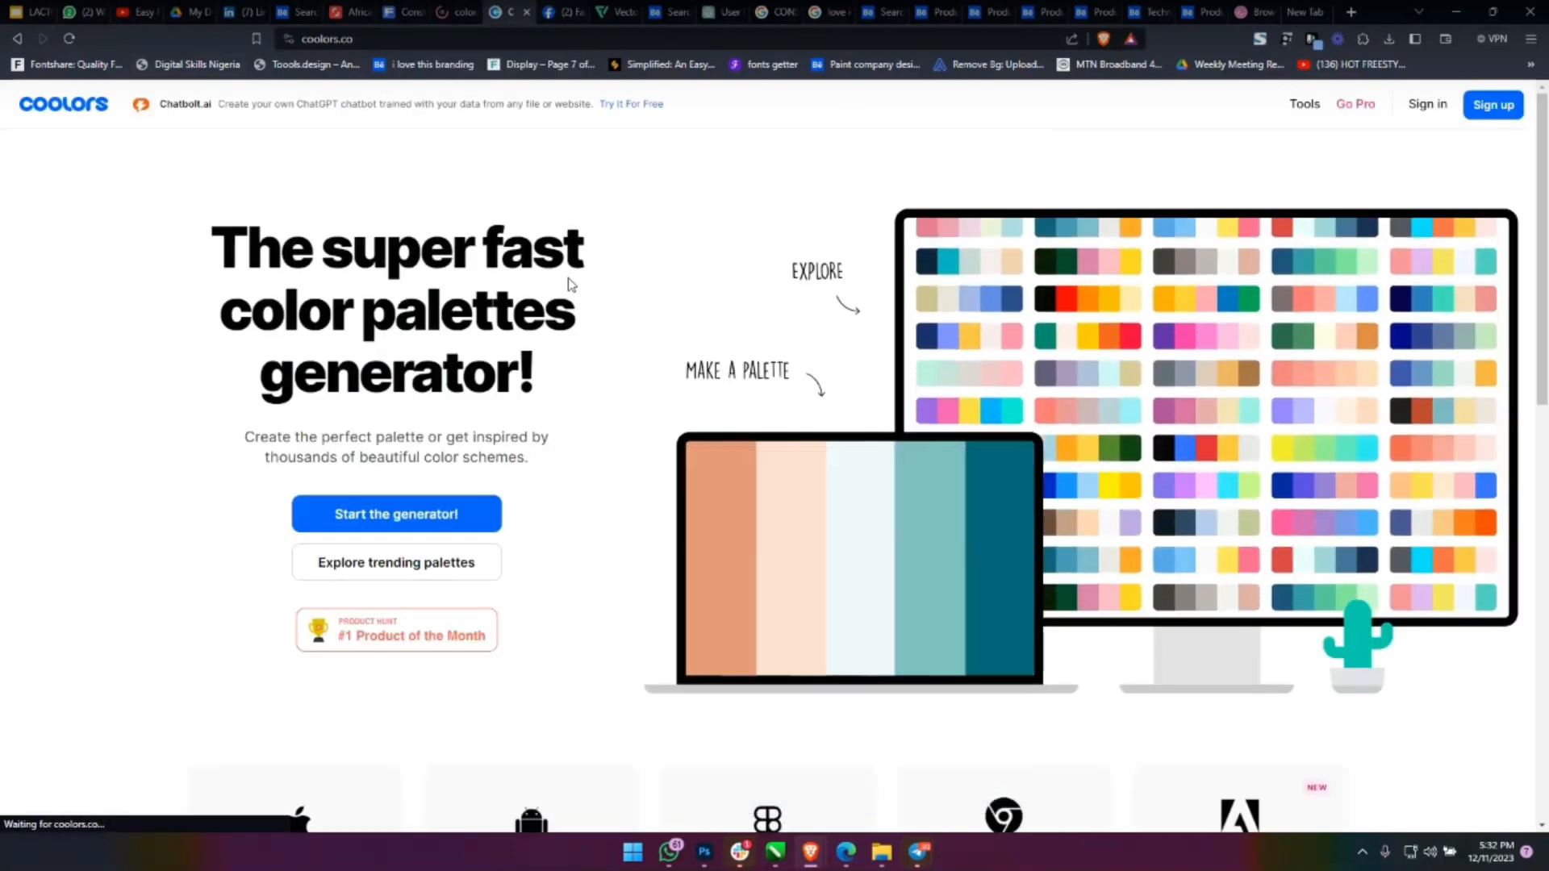
# Search the Explore section of Adobe Color for "construction color".
pyautogui.click(460, 11)
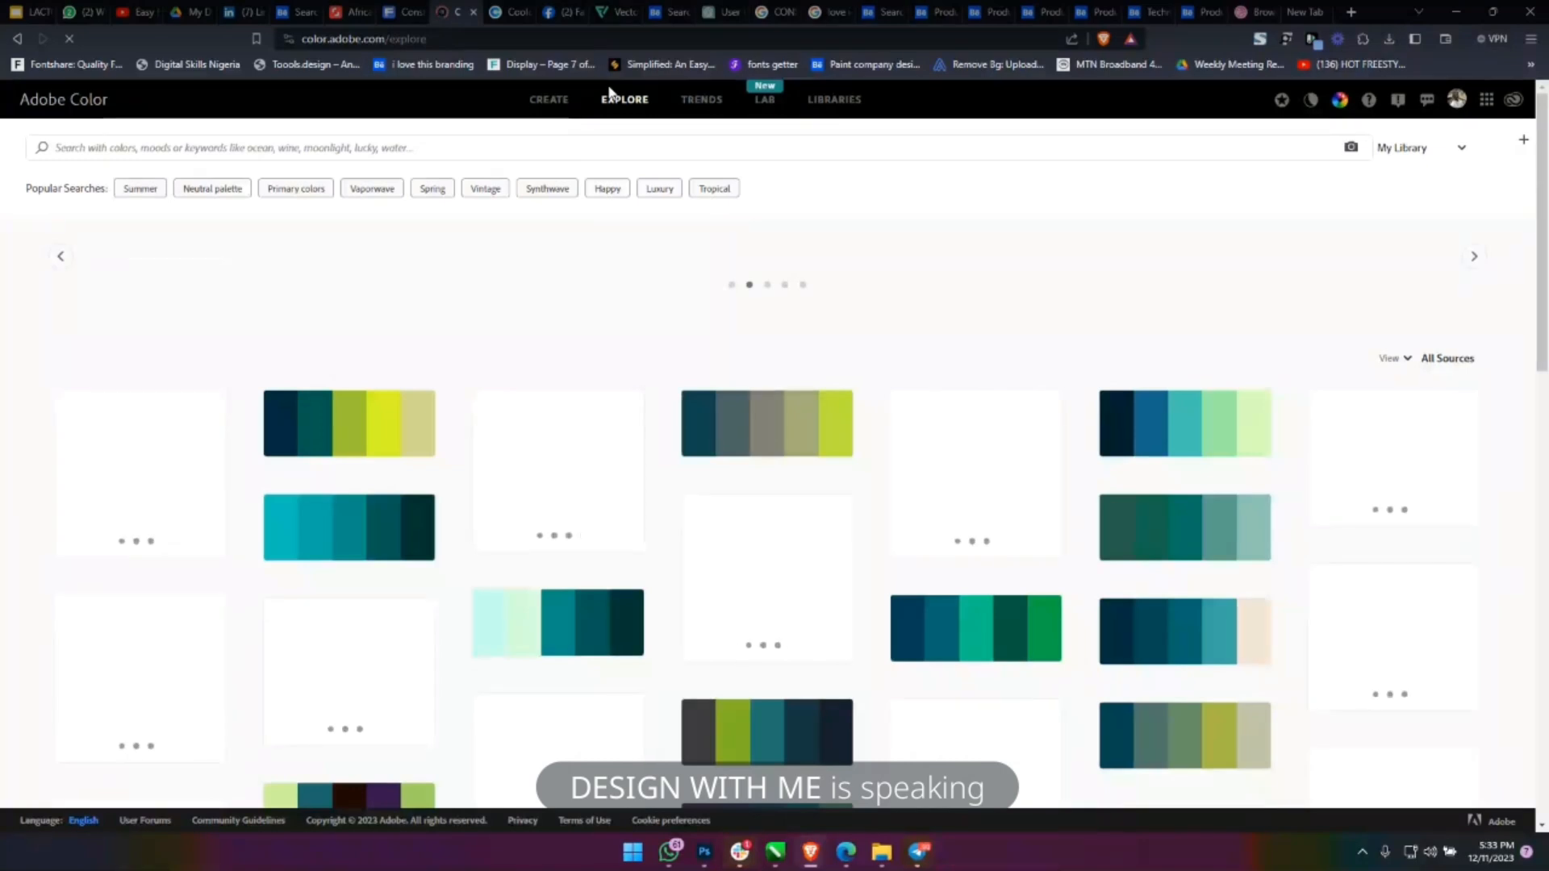
pyautogui.click(524, 145)
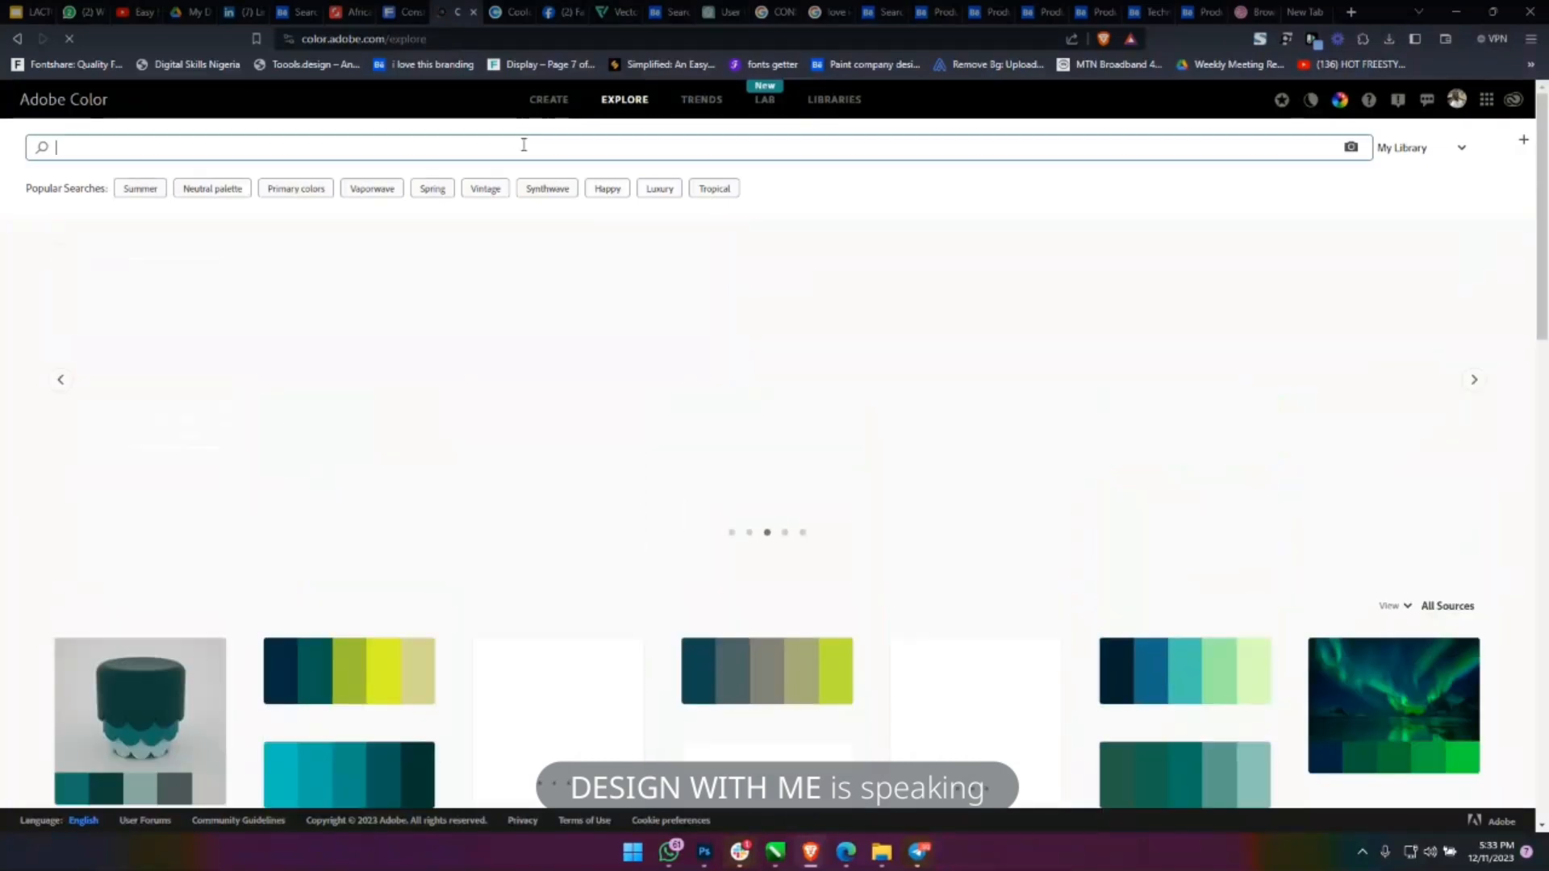
pyautogui.write('construction')
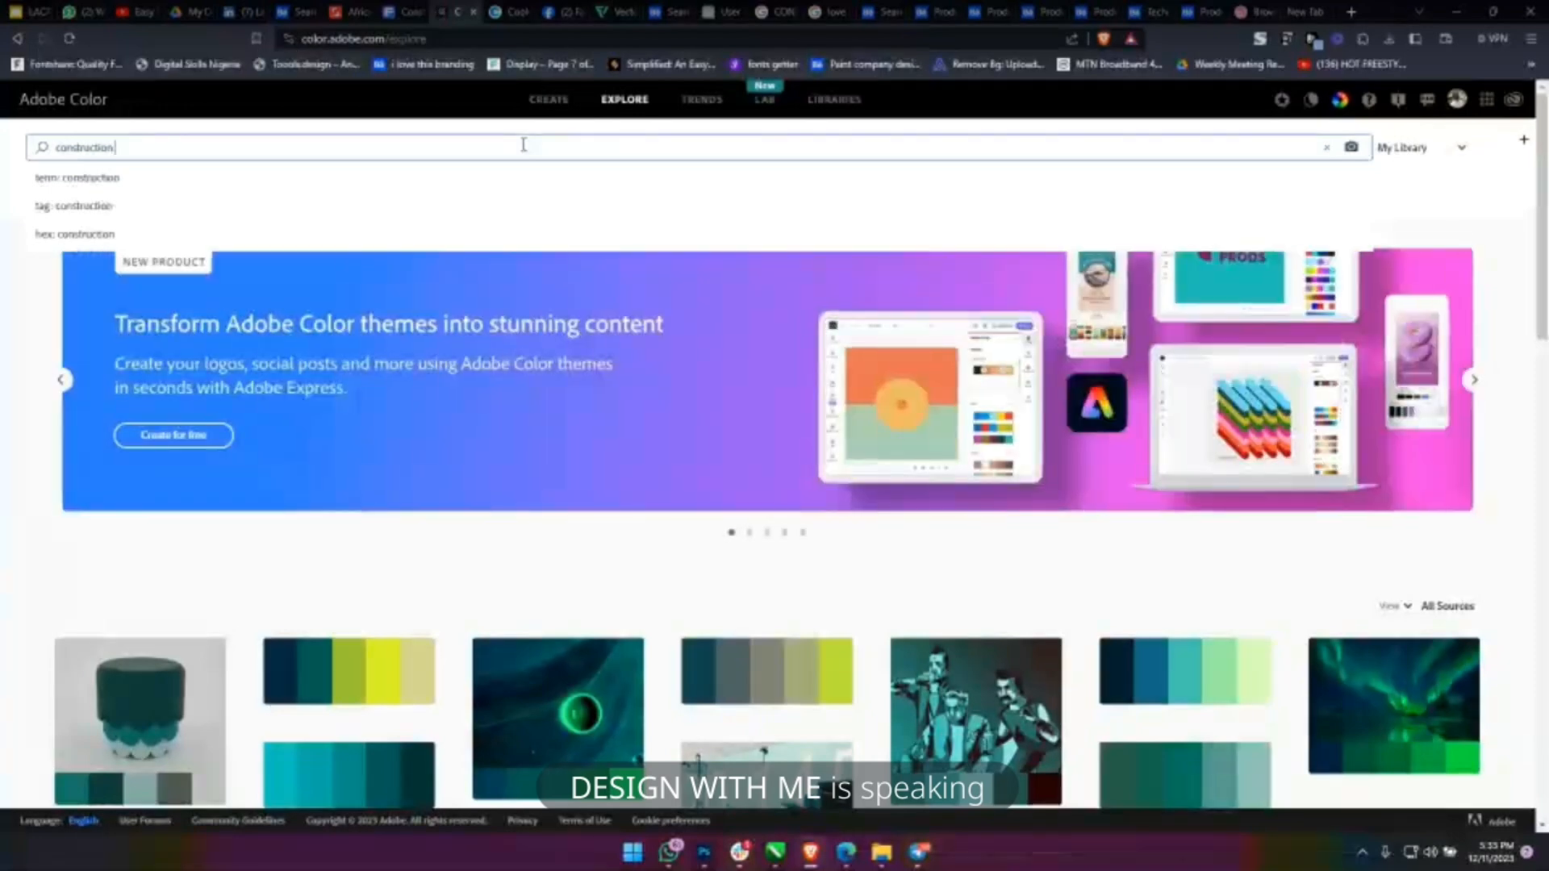
pyautogui.write('color')
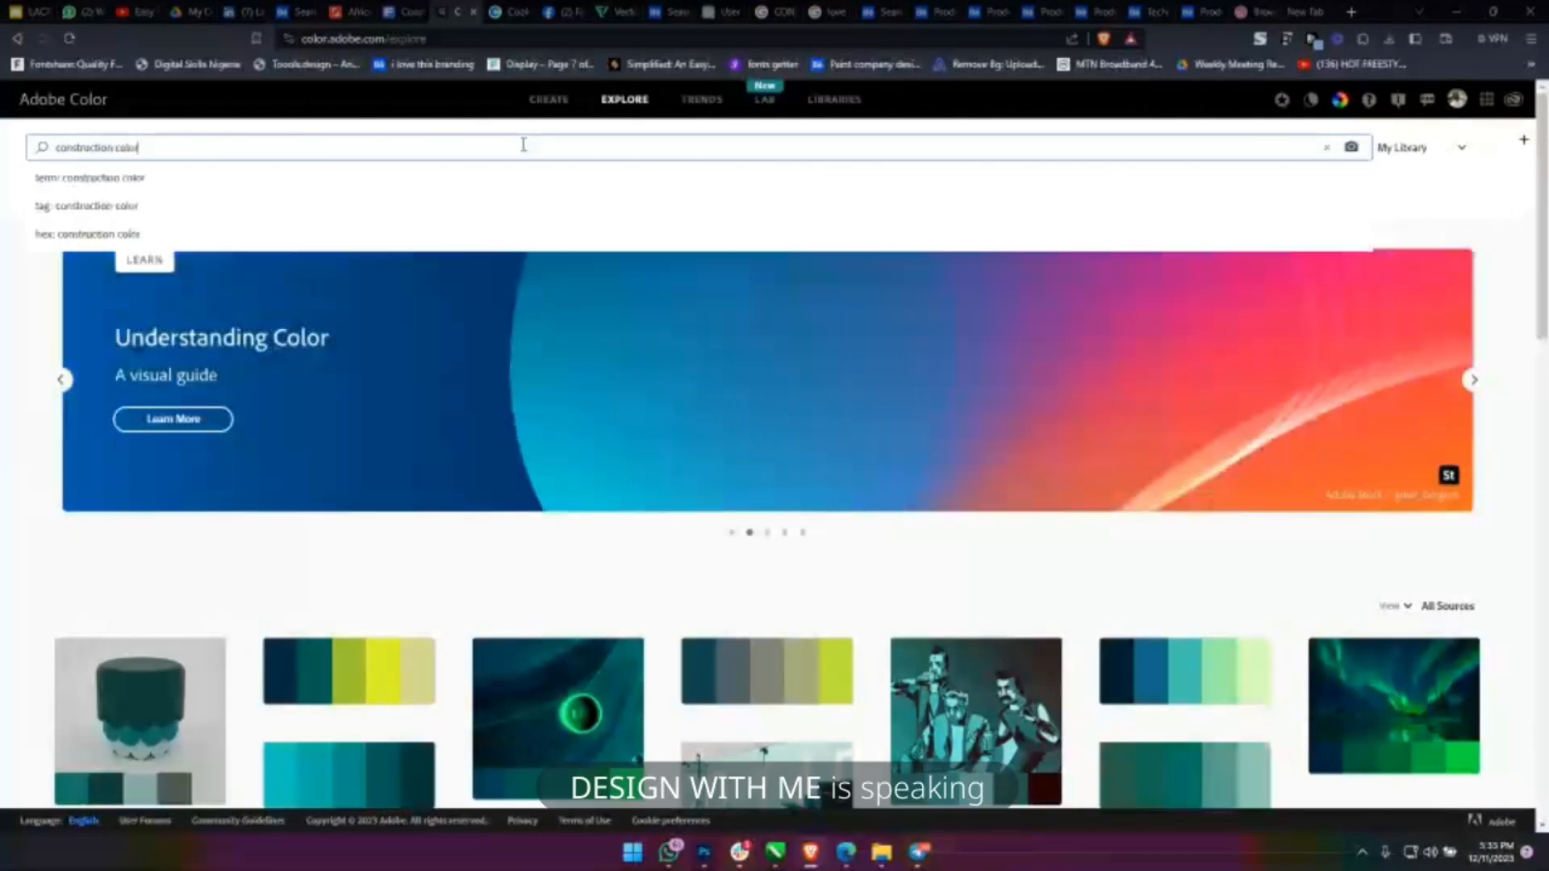
pyautogui.press('Return')
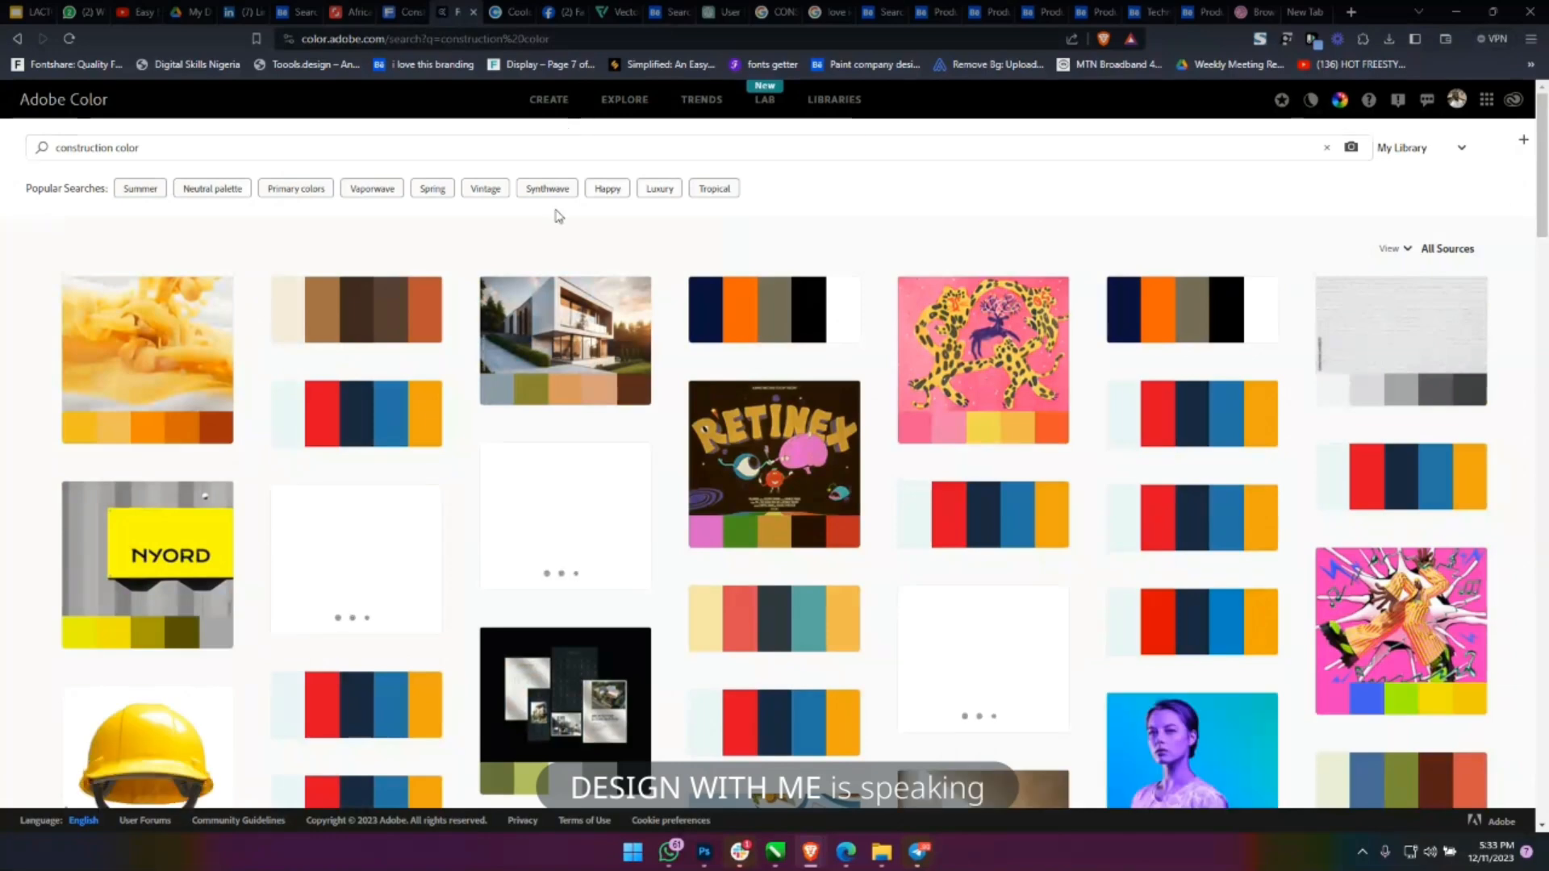
# Examine the construction color palettes on Adobe Color for a suitable logo colour combination.
pyautogui.scroll(-5, 458, 370)
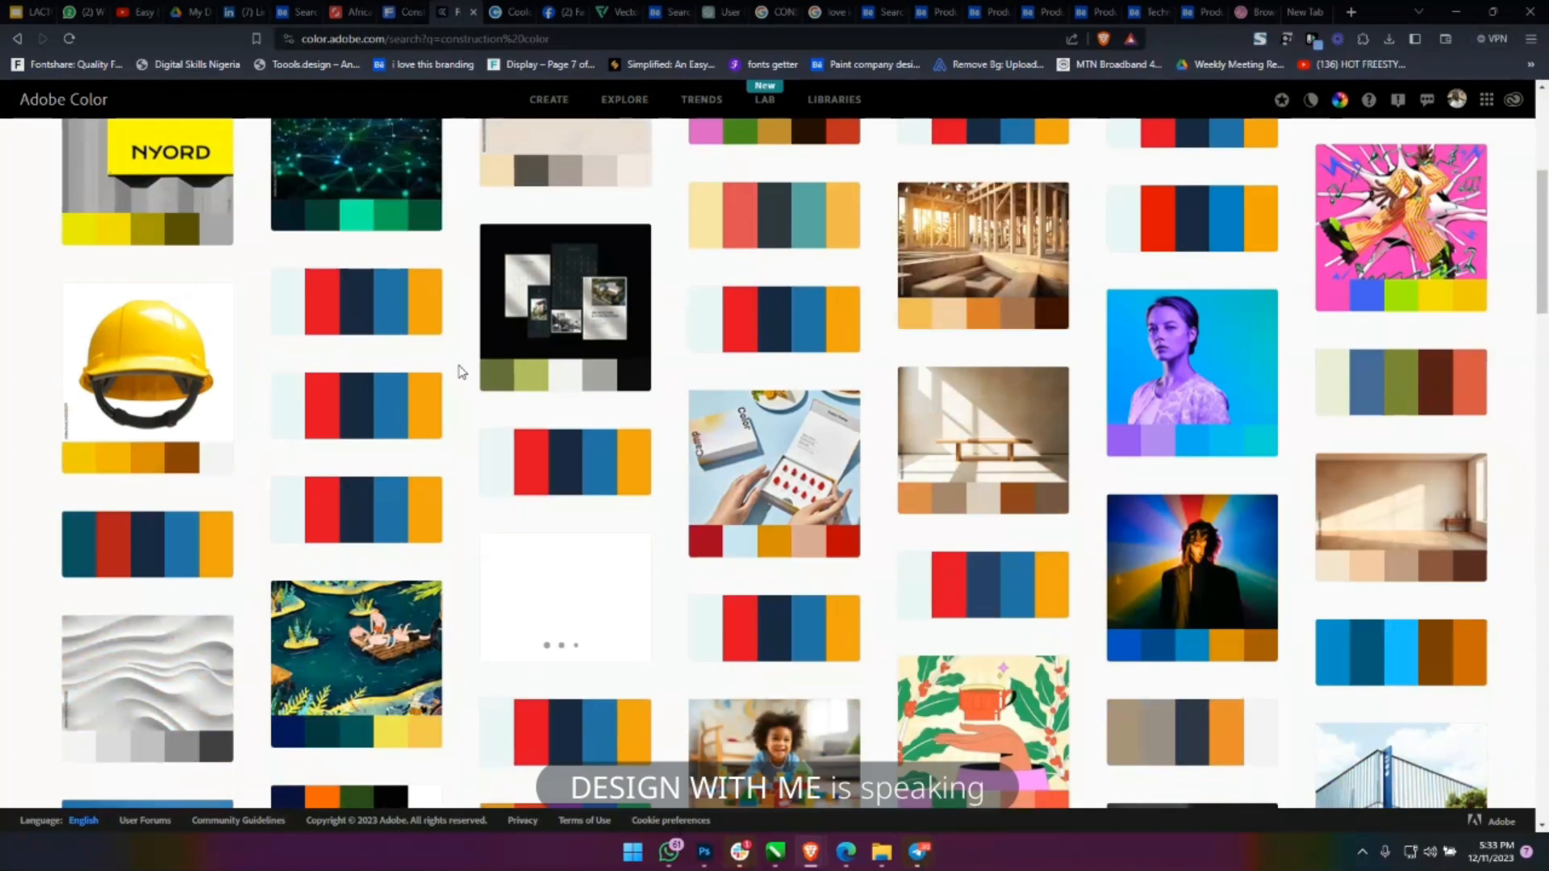
pyautogui.scroll(-5, 458, 370)
pyautogui.scroll(5, 458, 371)
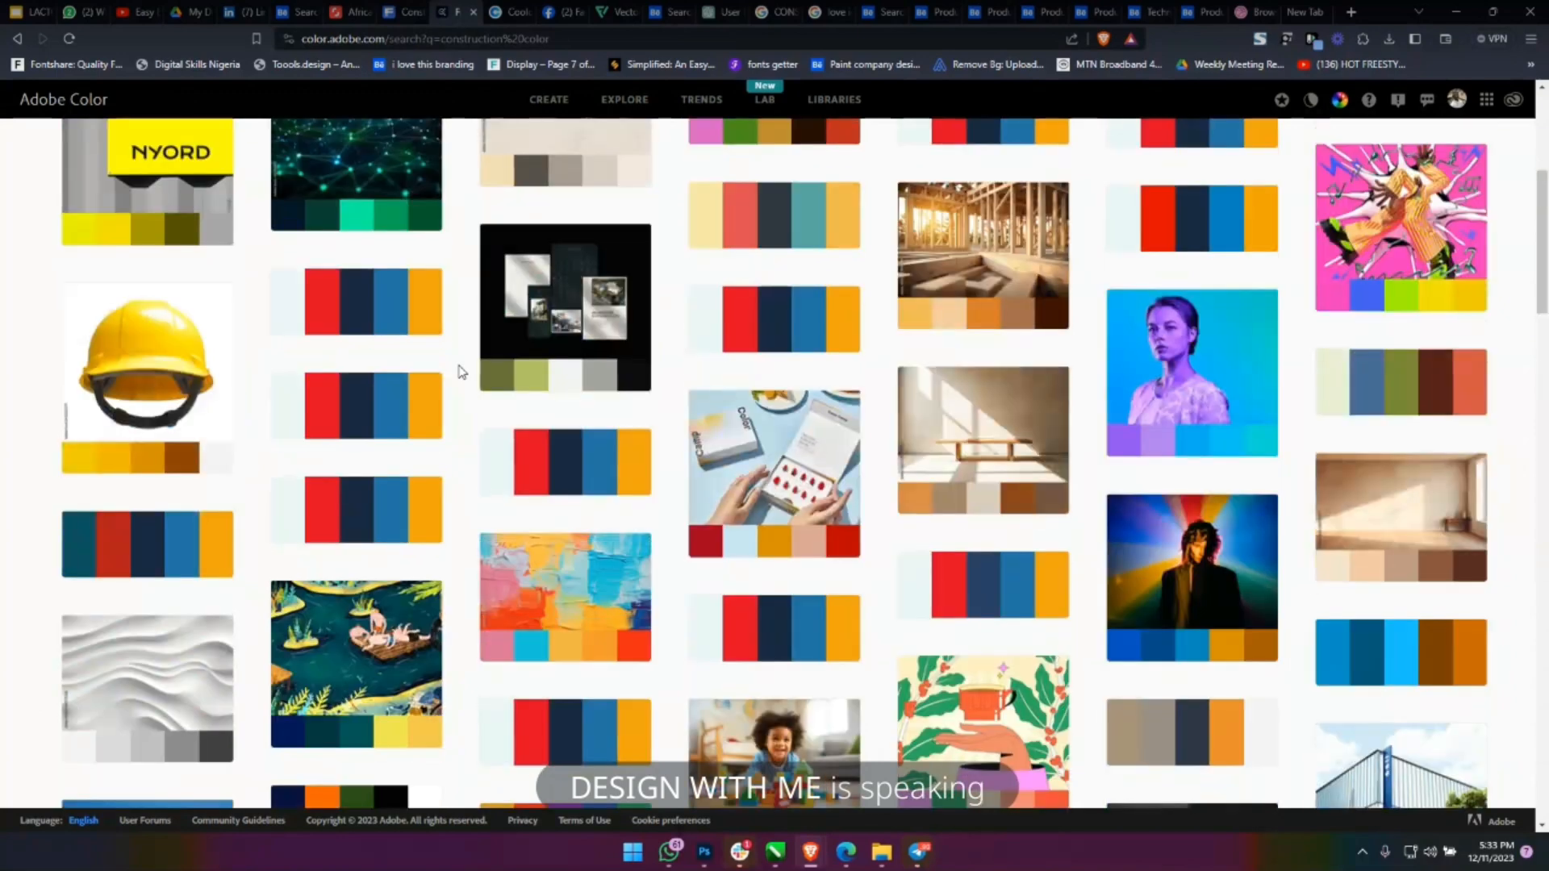
pyautogui.scroll(5, 458, 370)
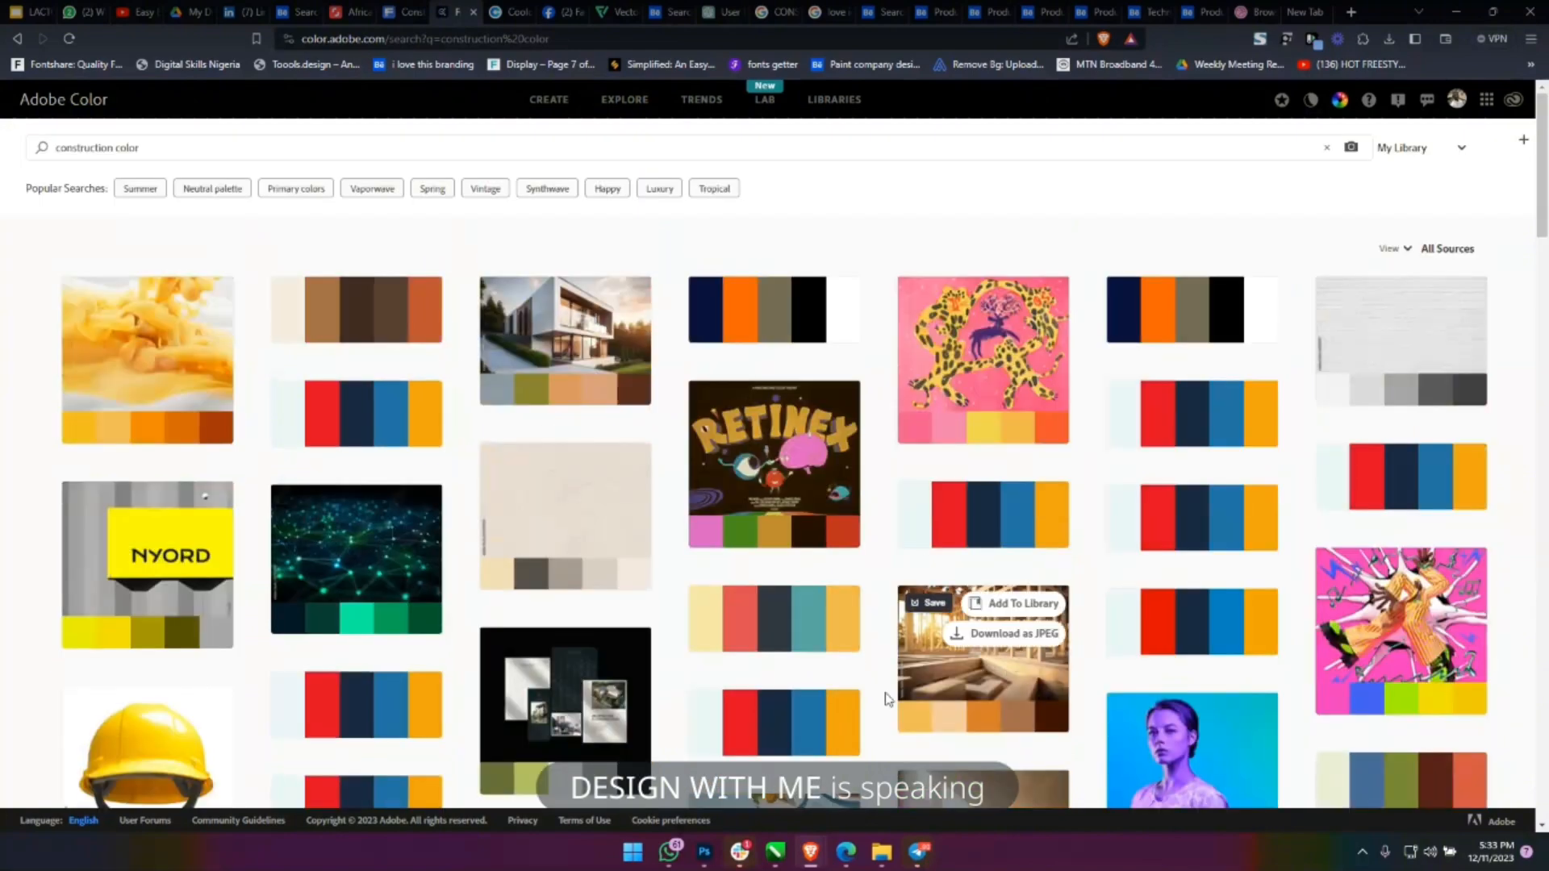
pyautogui.scroll(-5, 907, 608)
pyautogui.scroll(-5, 907, 608)
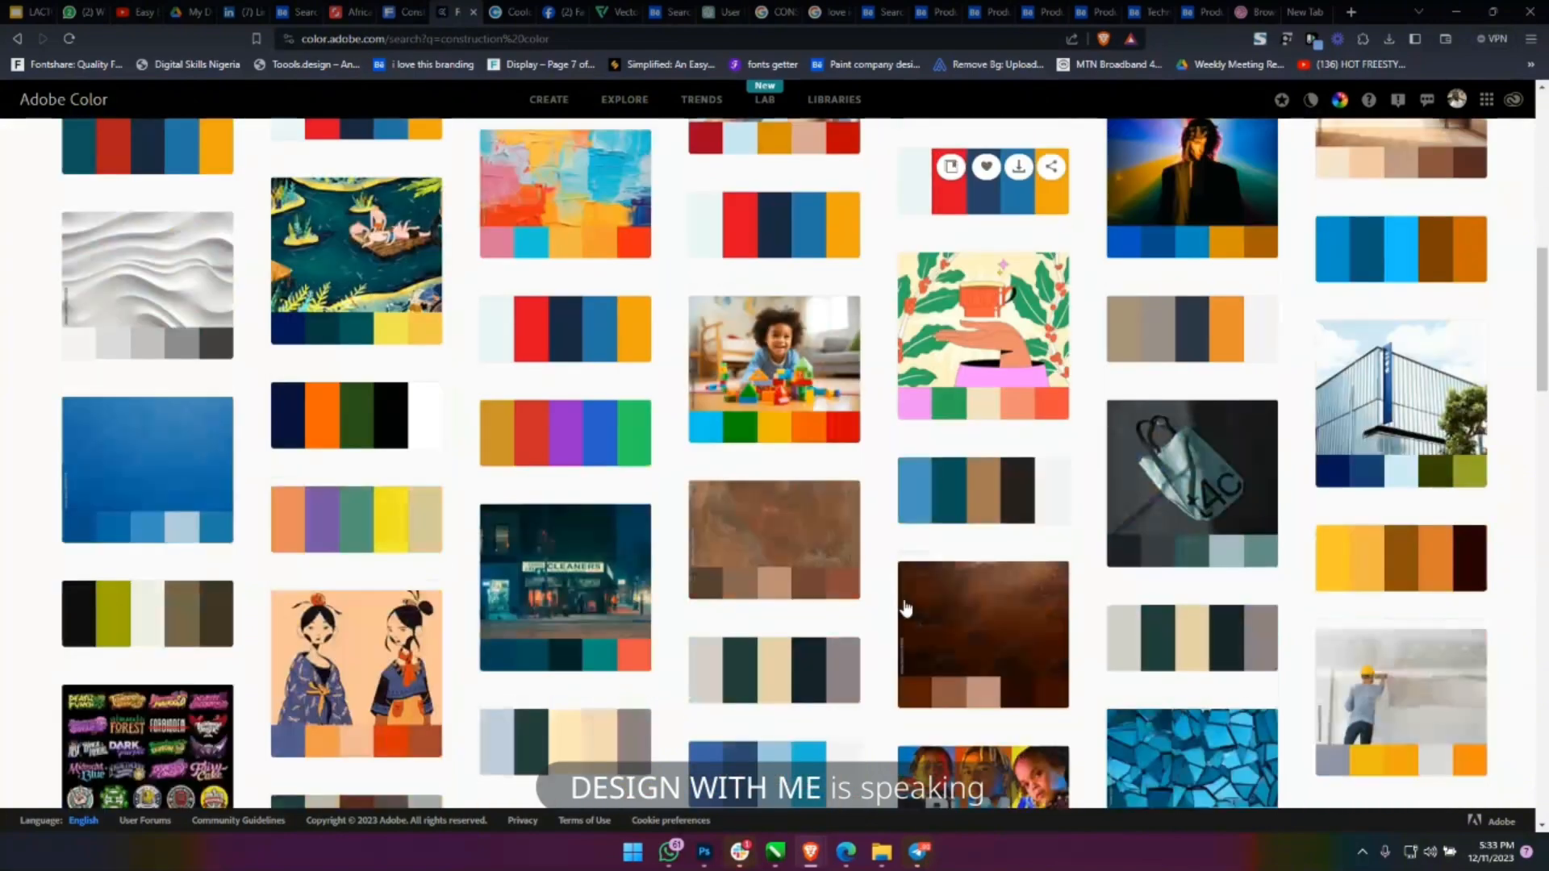
# Examine page 2 of the Freepik construction logo results for shape and colour references.
pyautogui.click(419, 10)
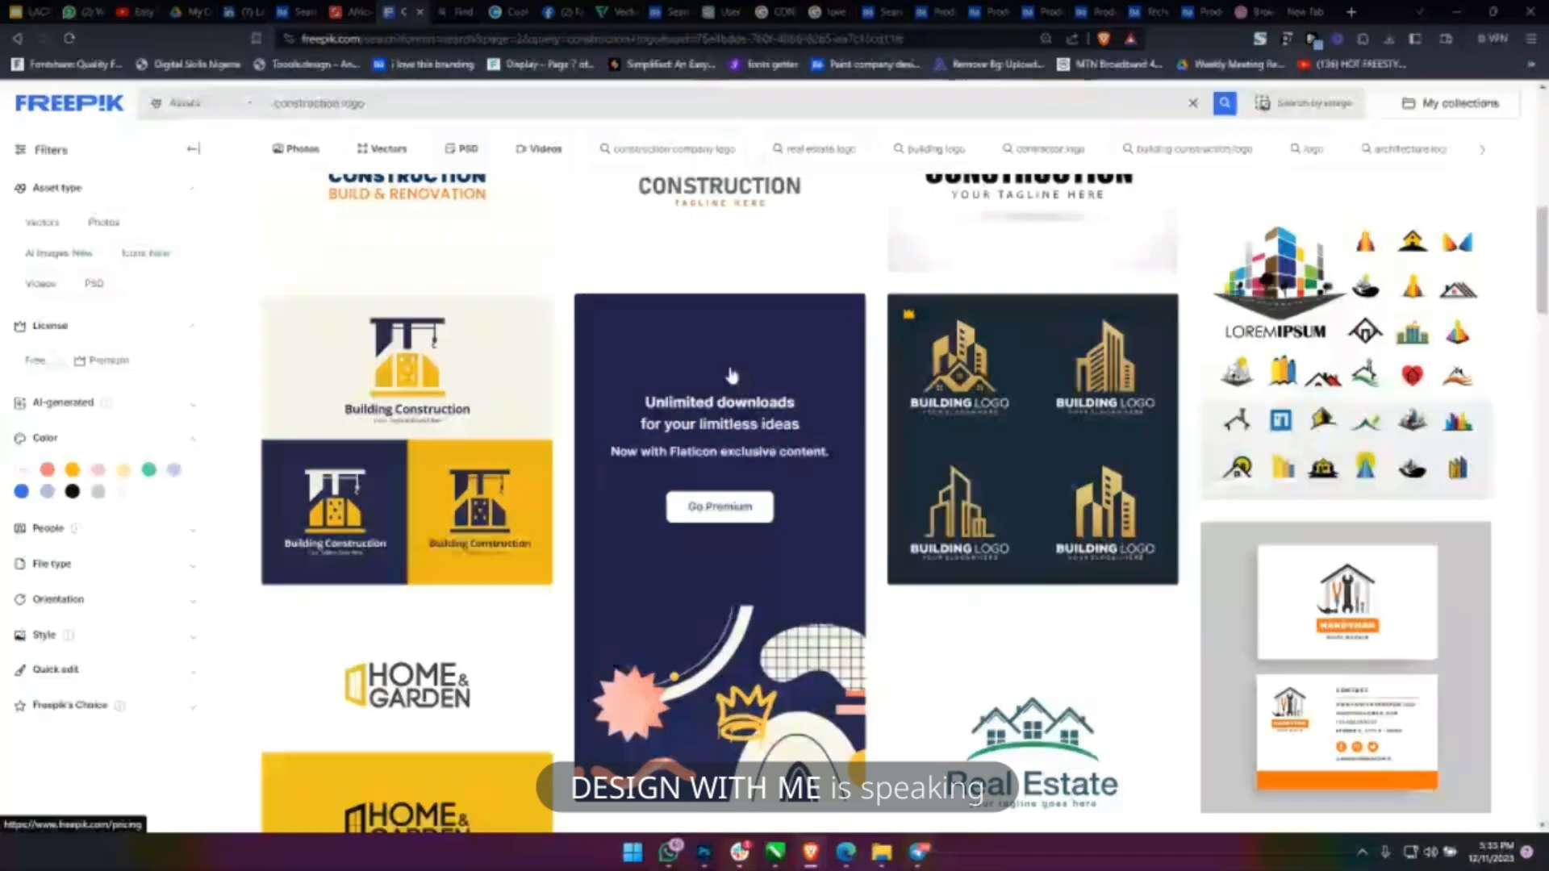
pyautogui.scroll(-5, 730, 375)
pyautogui.scroll(5, 731, 375)
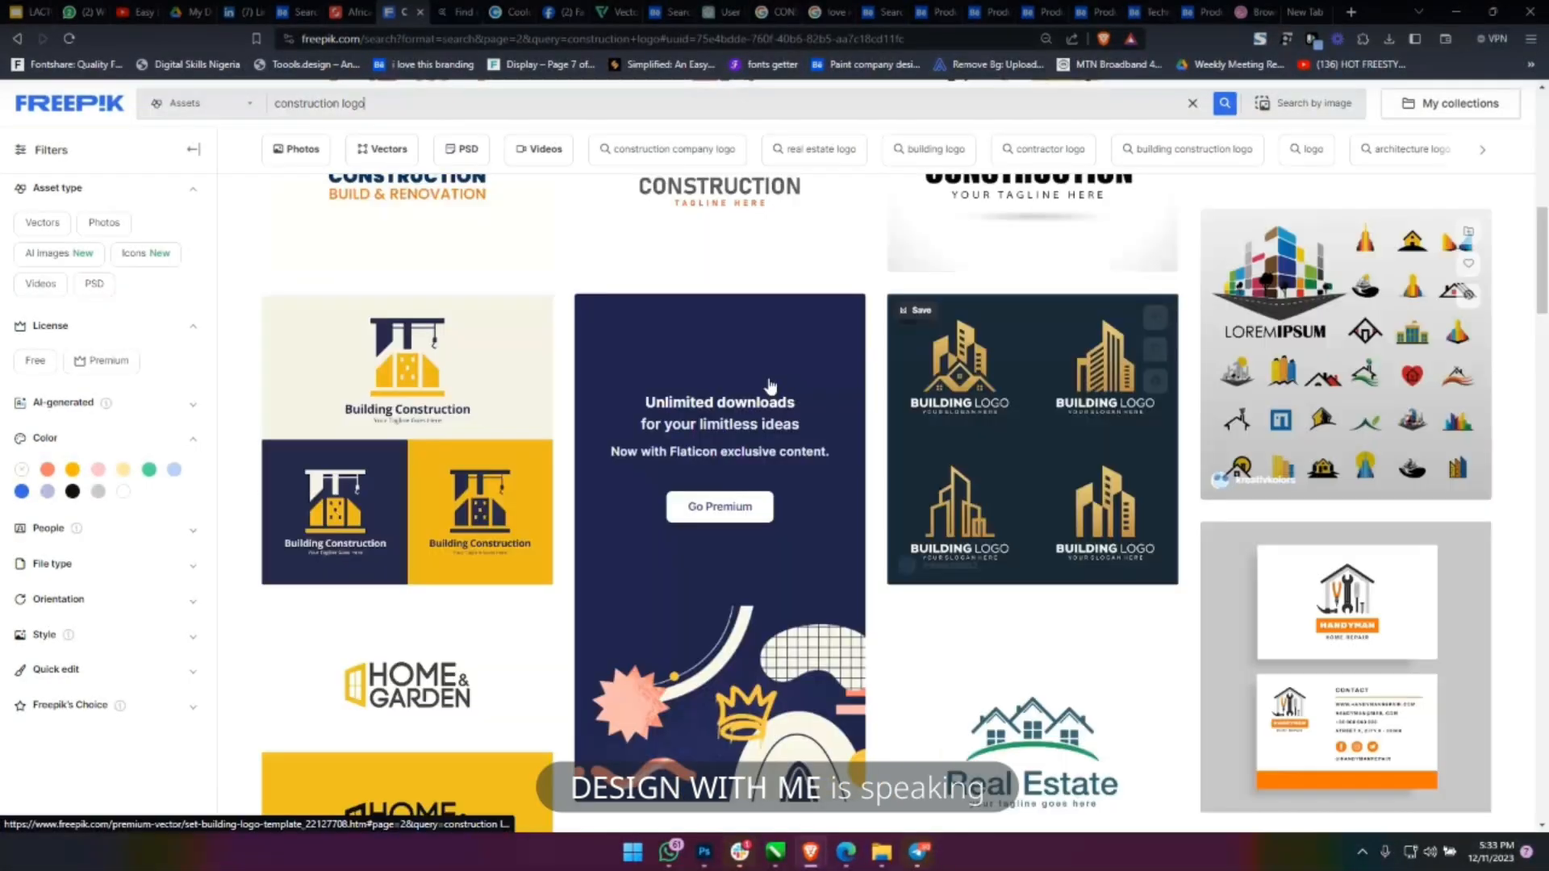
pyautogui.scroll(-5, 770, 386)
pyautogui.scroll(10, 770, 386)
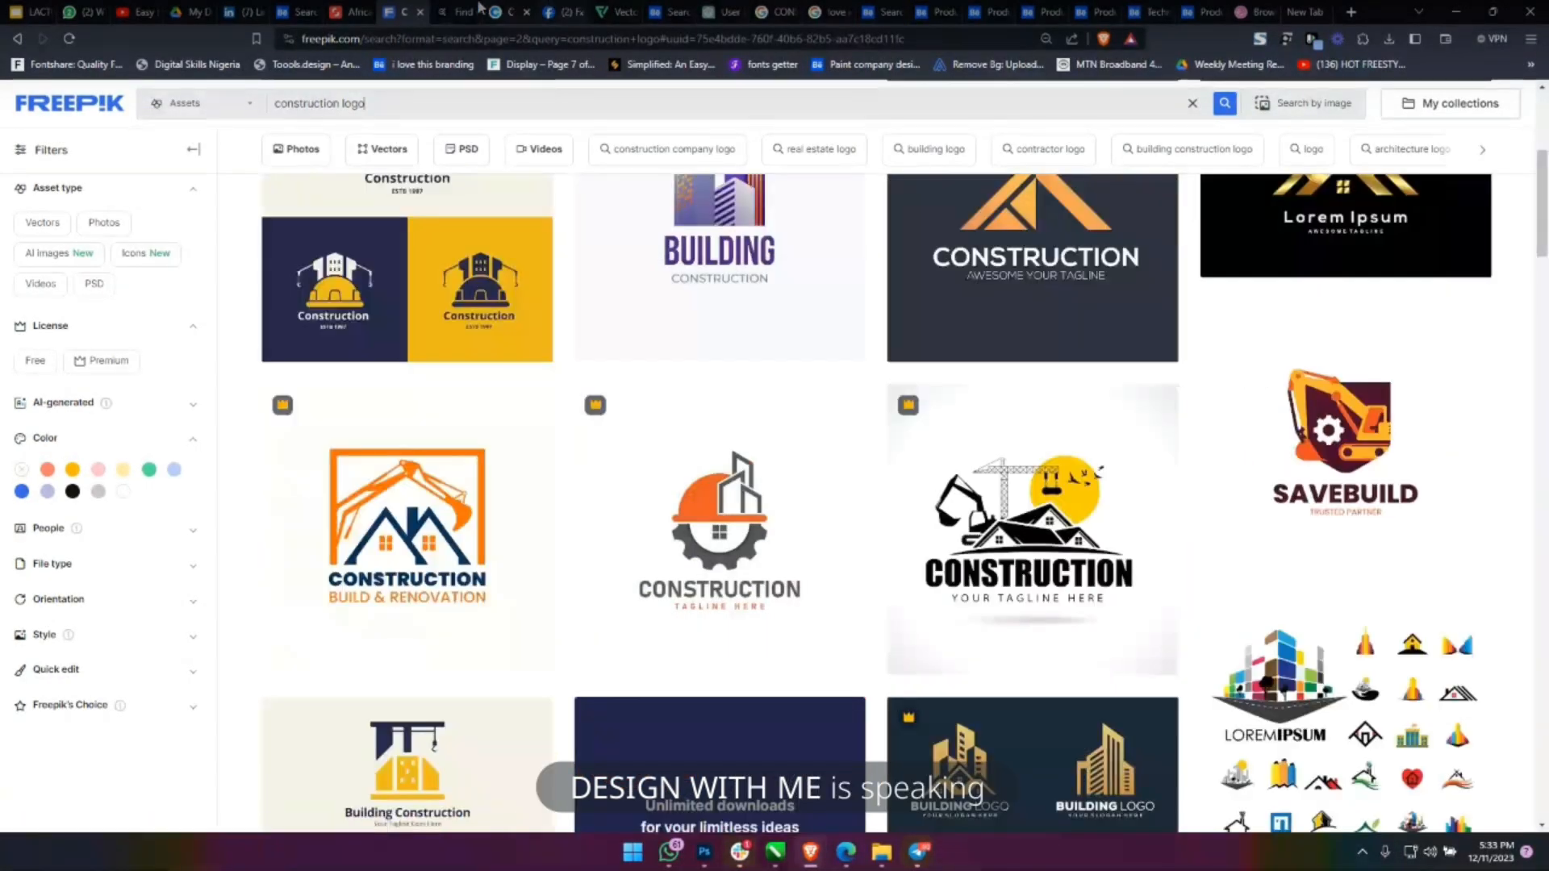
pyautogui.click(562, 10)
pyautogui.click(415, 9)
pyautogui.scroll(5, 932, 421)
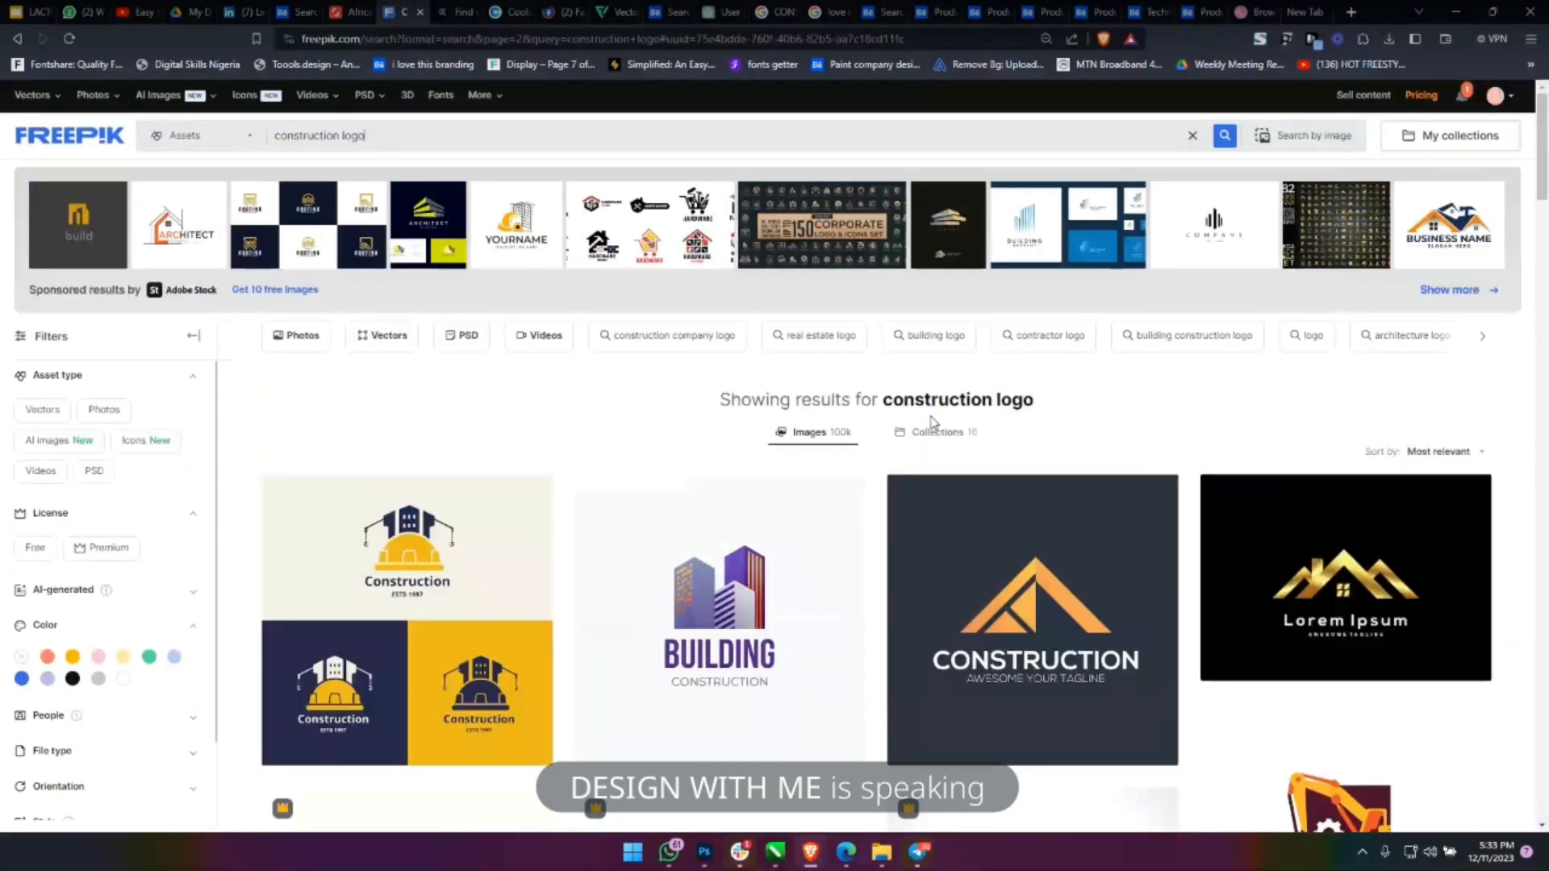
pyautogui.scroll(-15, 932, 421)
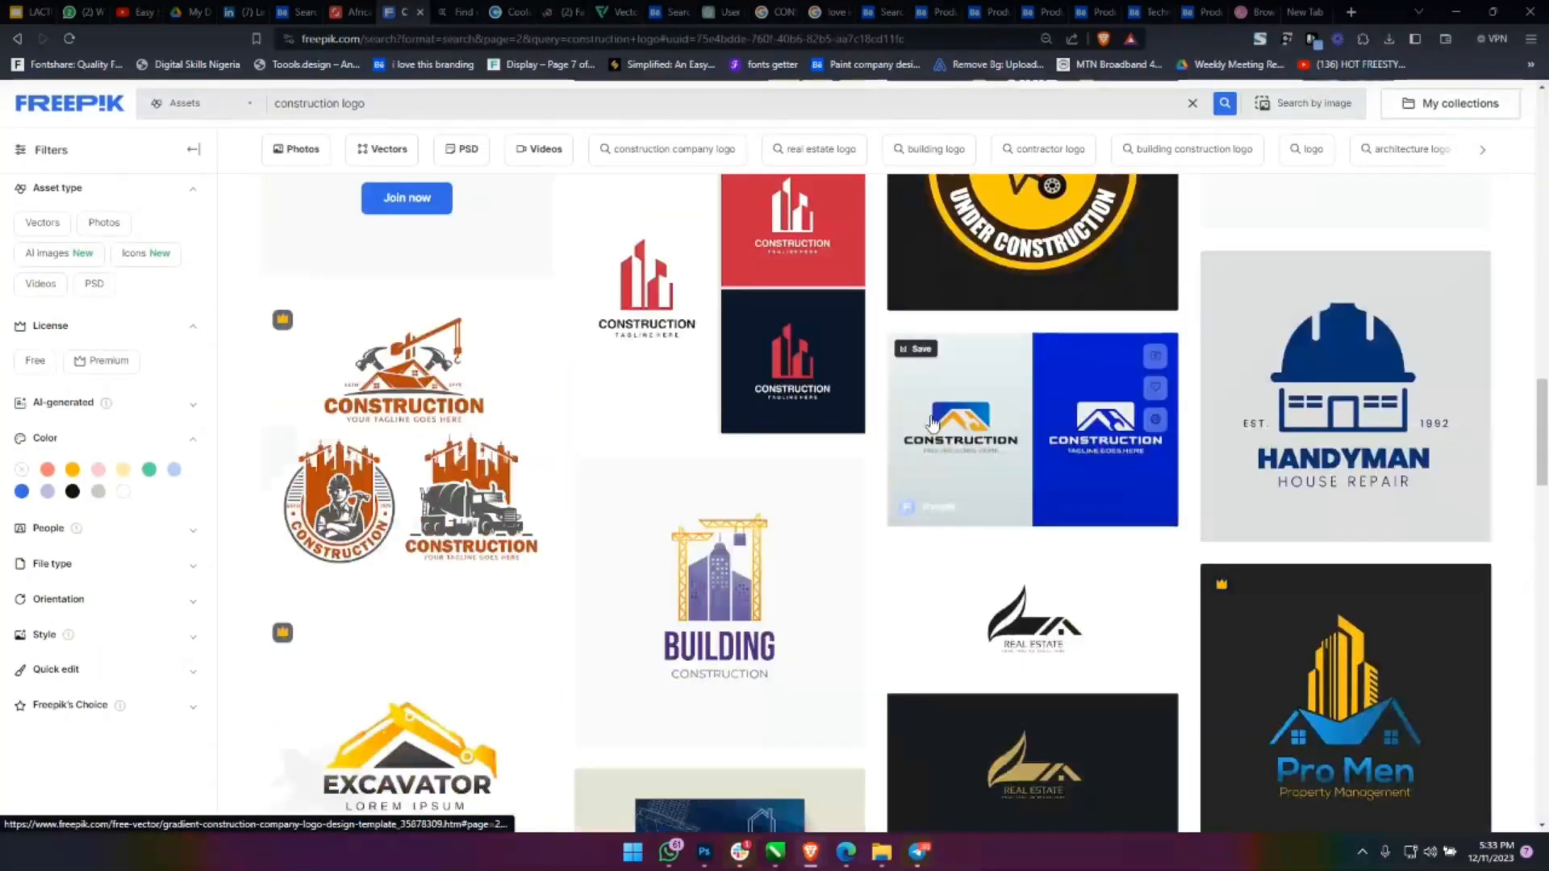
pyautogui.scroll(-10, 932, 421)
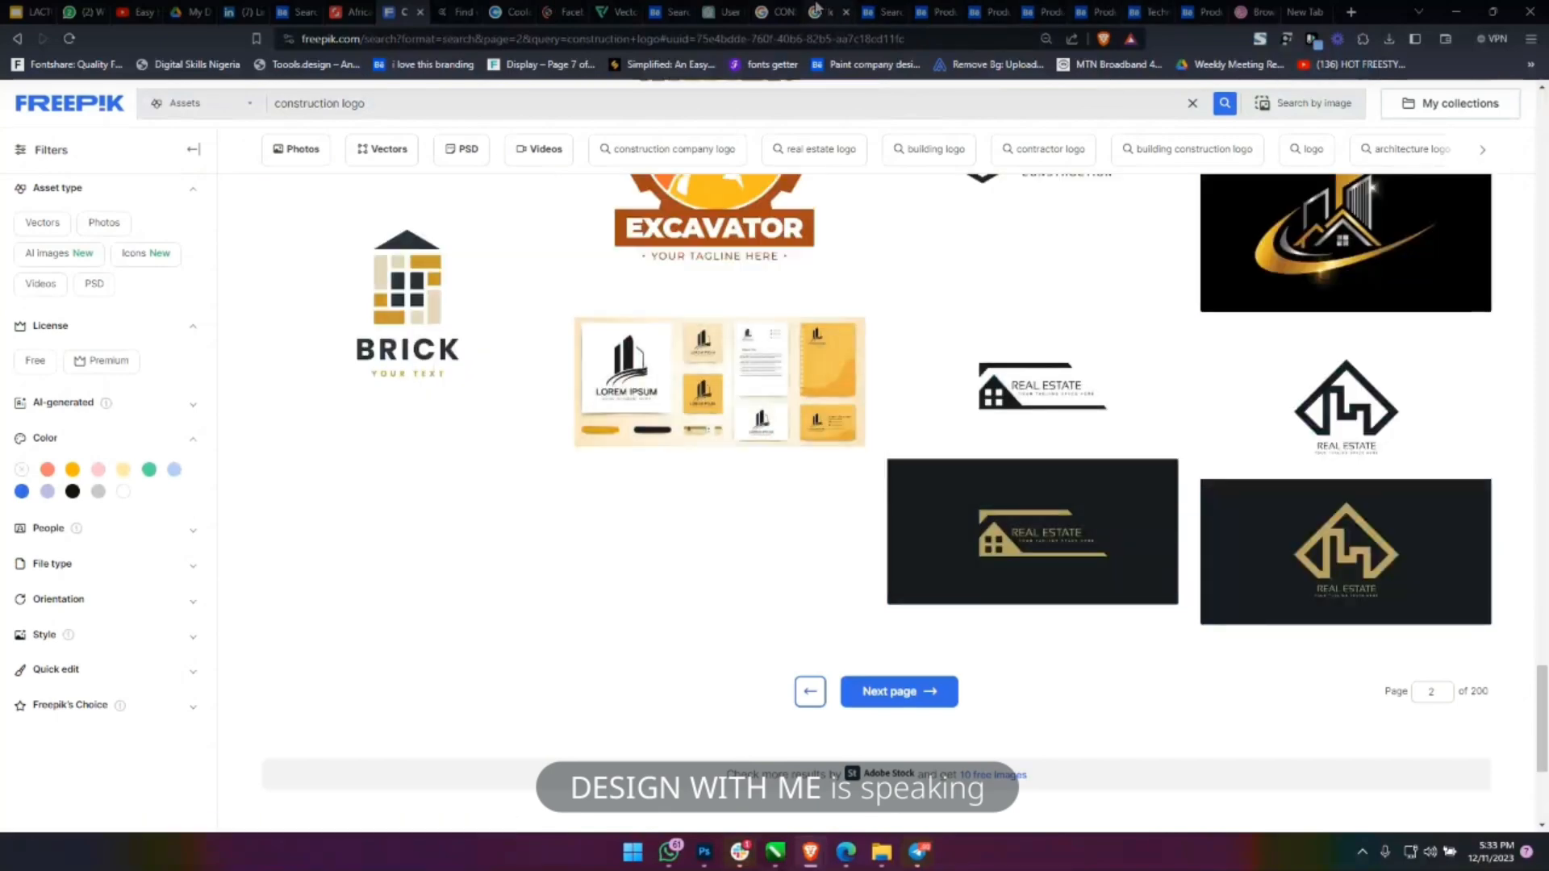
# Check the open Behance and Google reference tabs, and close the tab with the love icon image results.
pyautogui.click(781, 11)
pyautogui.click(670, 11)
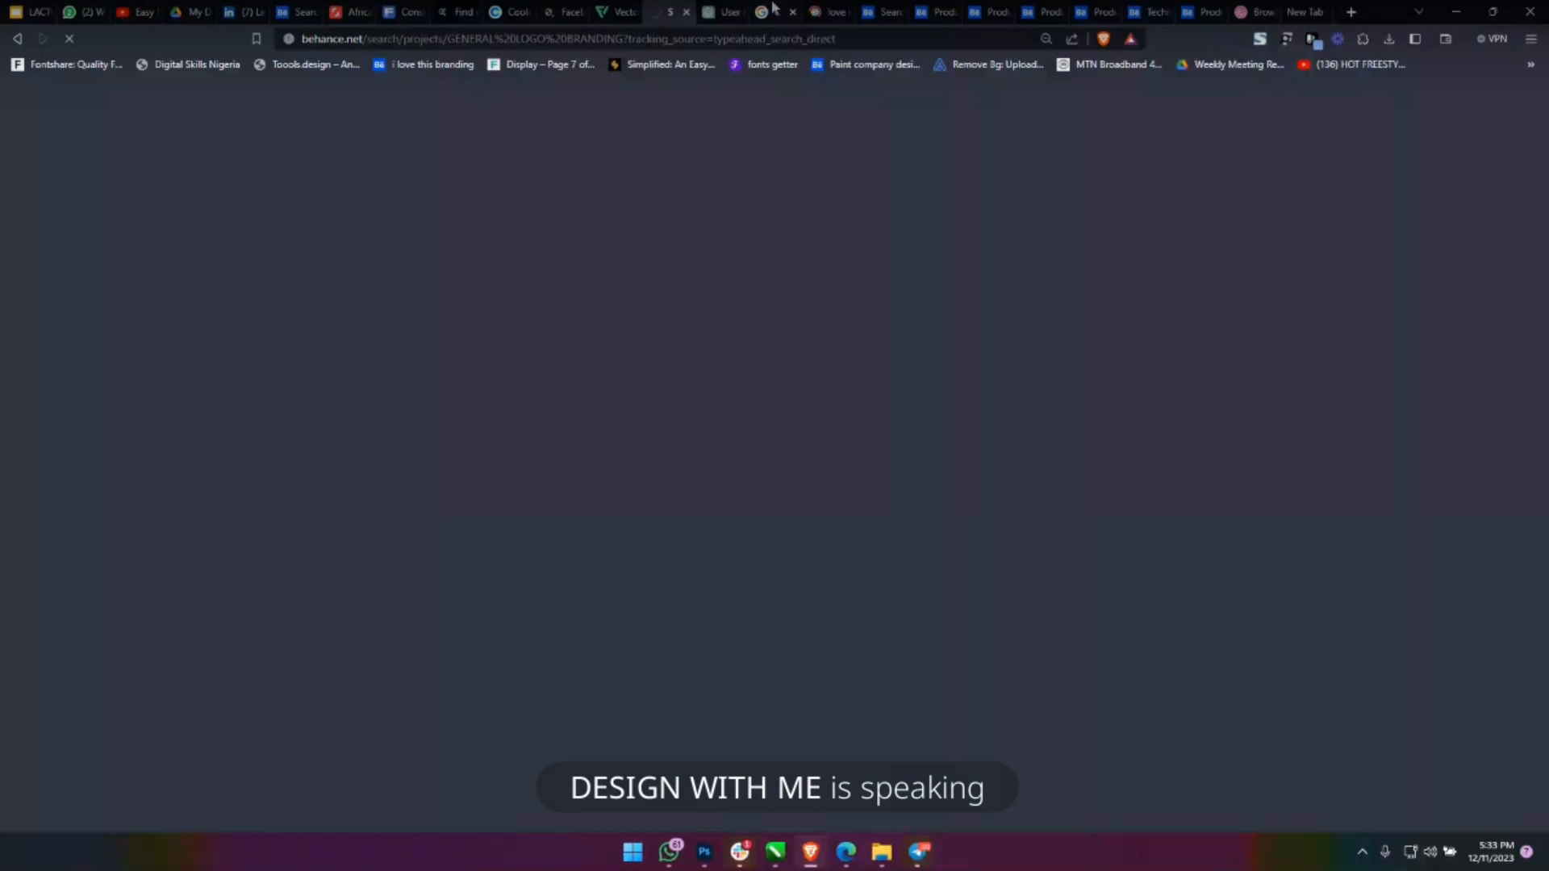
pyautogui.click(834, 11)
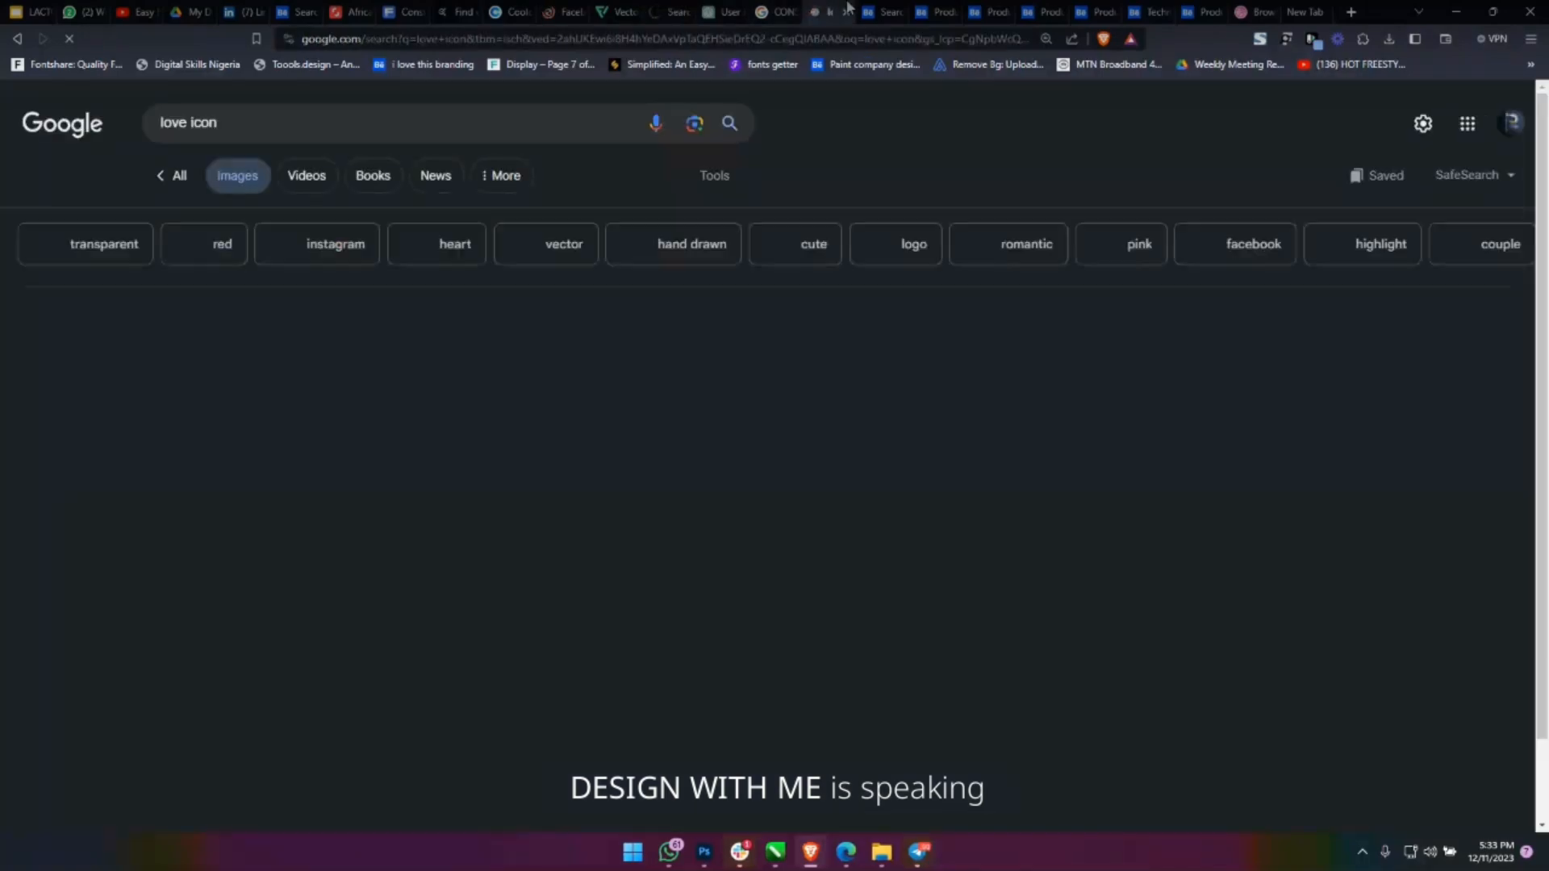
pyautogui.click(880, 10)
pyautogui.click(935, 12)
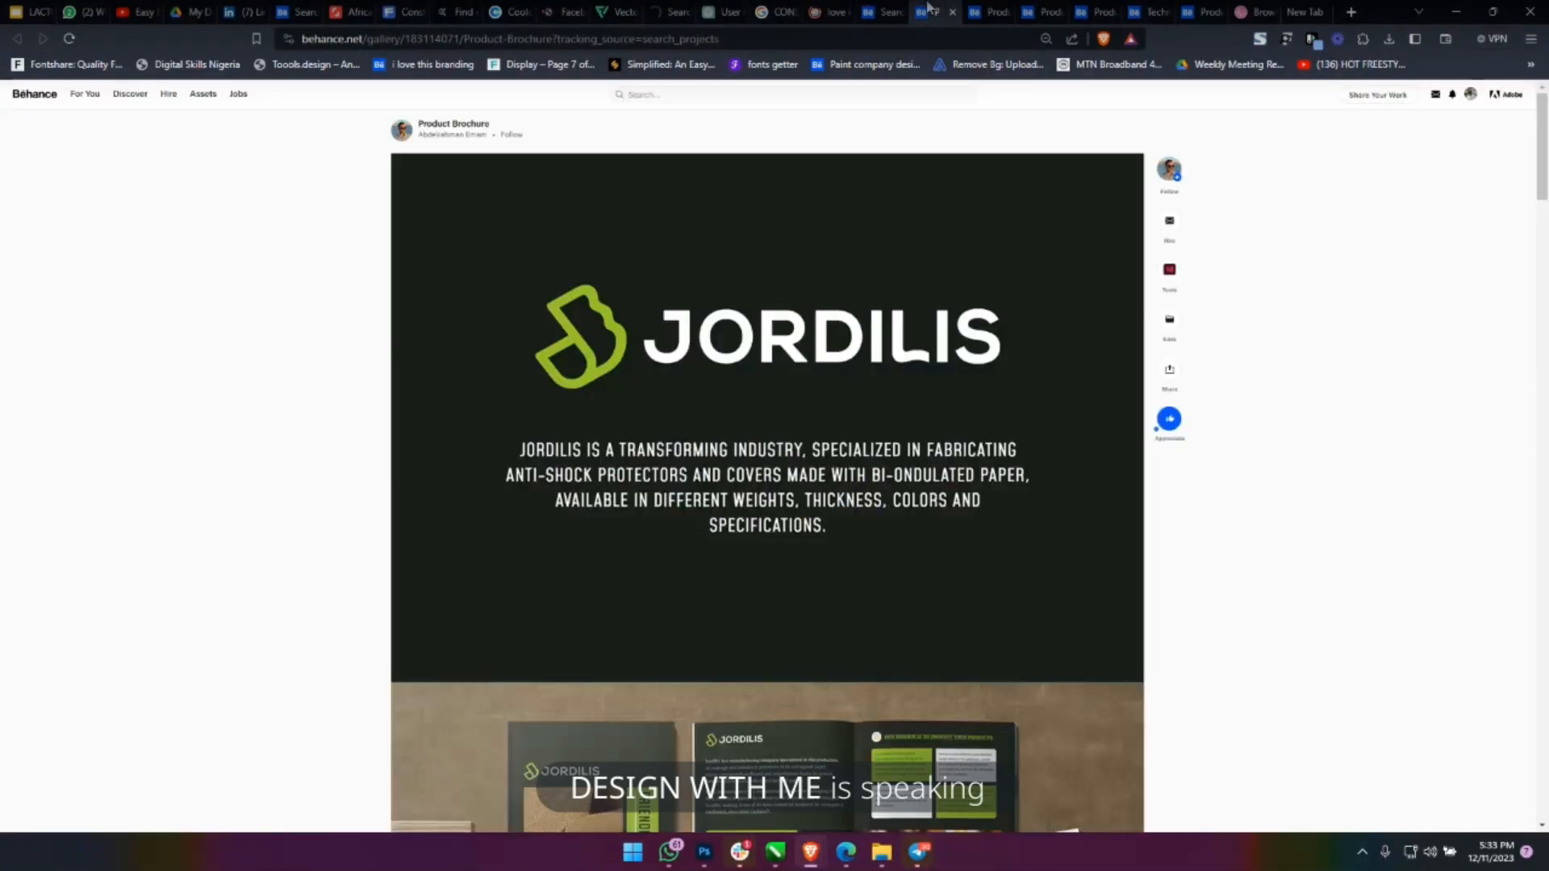
pyautogui.click(880, 10)
pyautogui.click(831, 11)
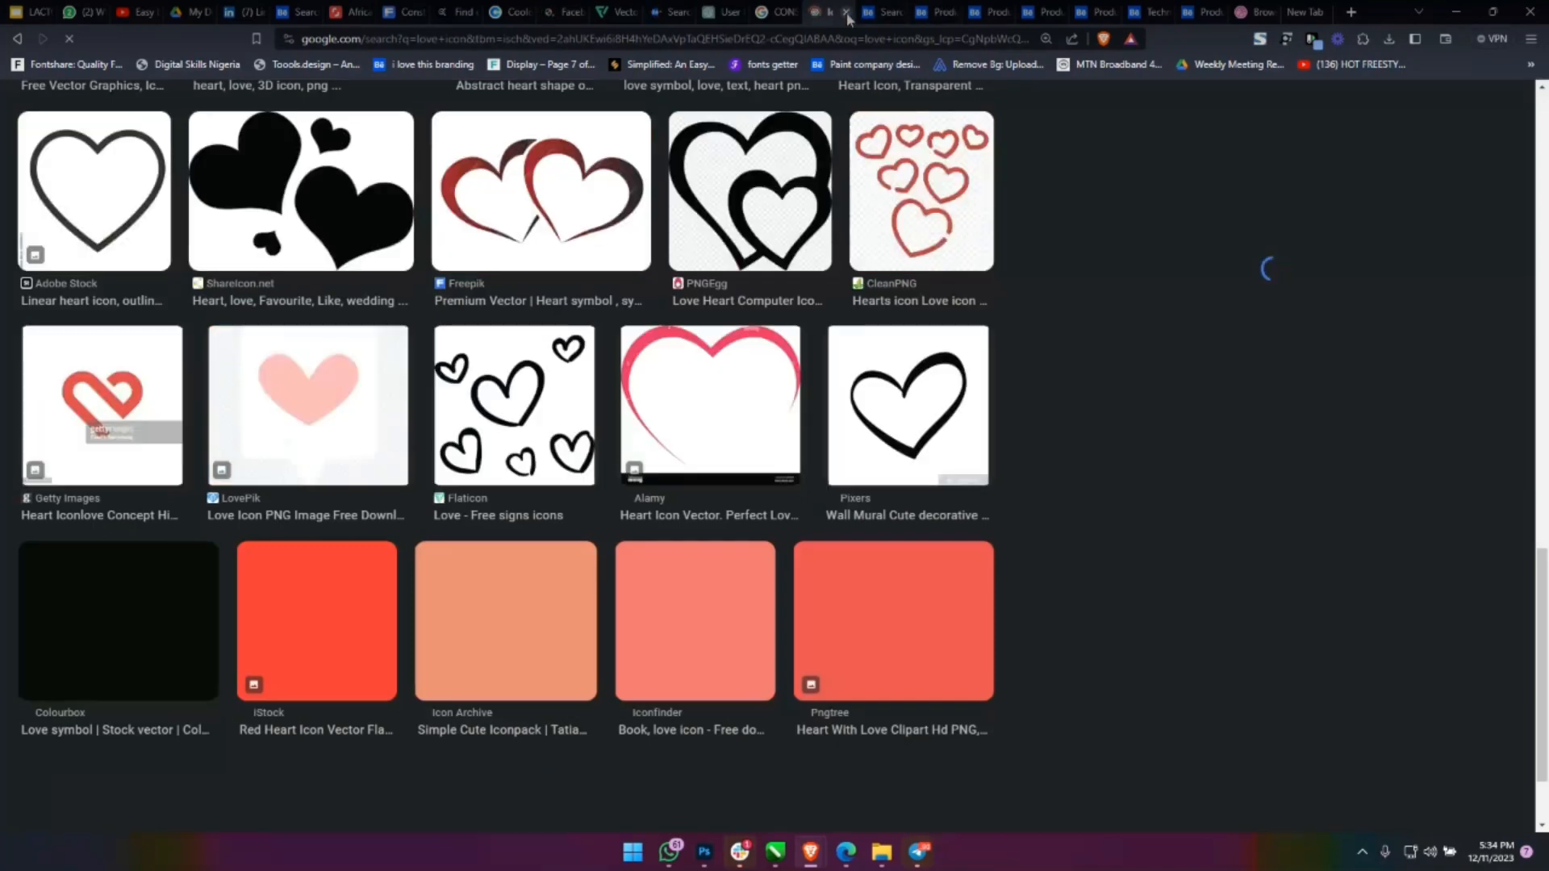
pyautogui.click(846, 11)
# Browse the Google Images results for CONSTRUCTION LOGO and return to the Freepik construction logo results to compare references.
pyautogui.scroll(-6, 699, 553)
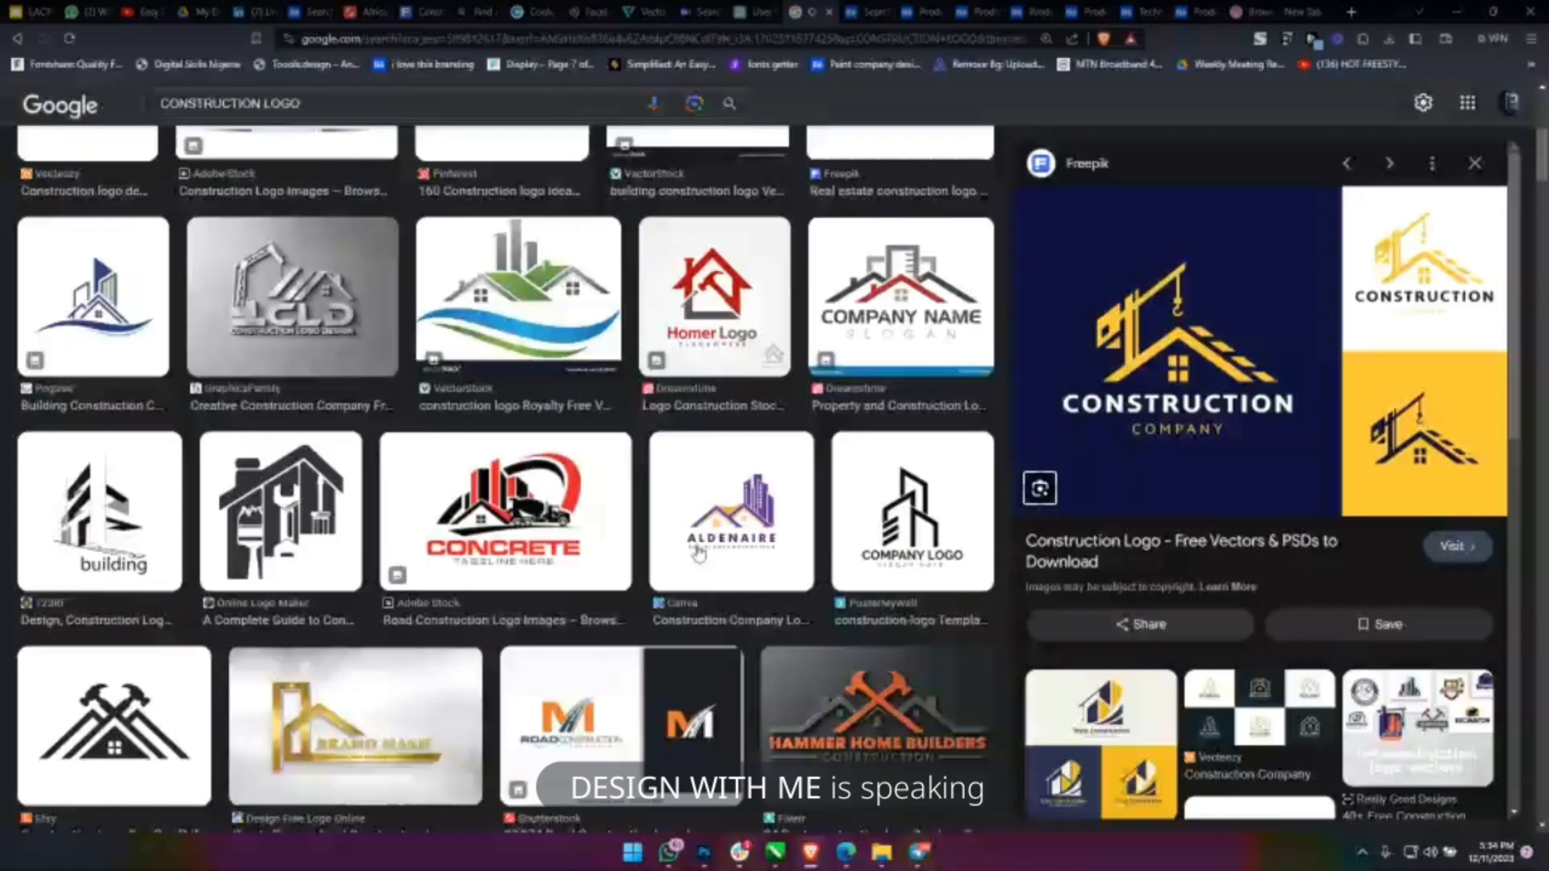
pyautogui.scroll(-10, 699, 552)
pyautogui.scroll(-5, 699, 554)
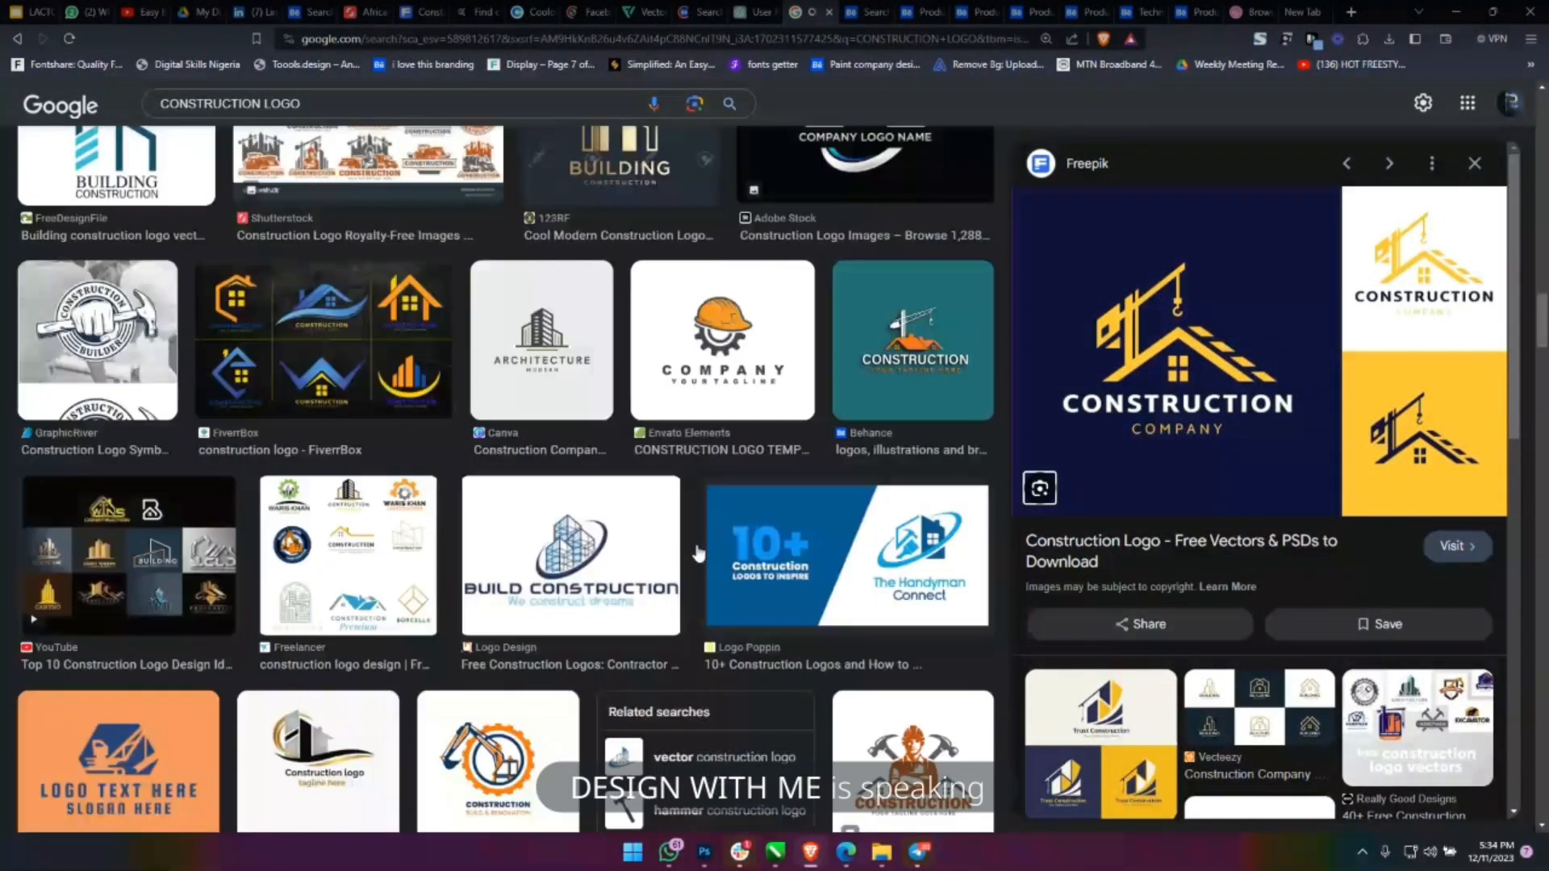
pyautogui.scroll(-5, 698, 553)
pyautogui.click(404, 11)
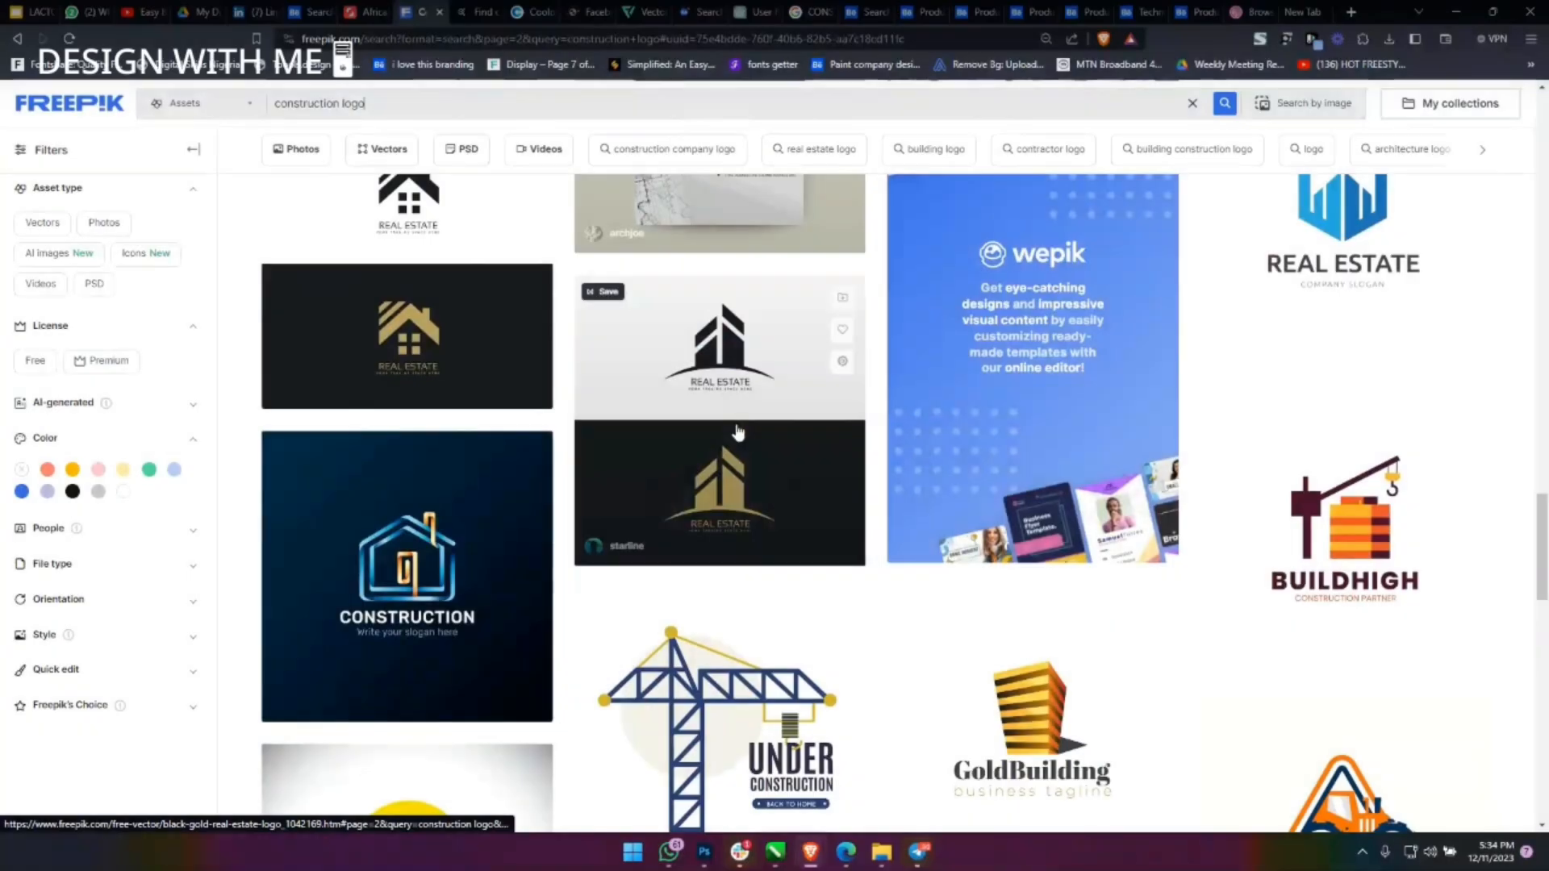
pyautogui.scroll(-5, 736, 431)
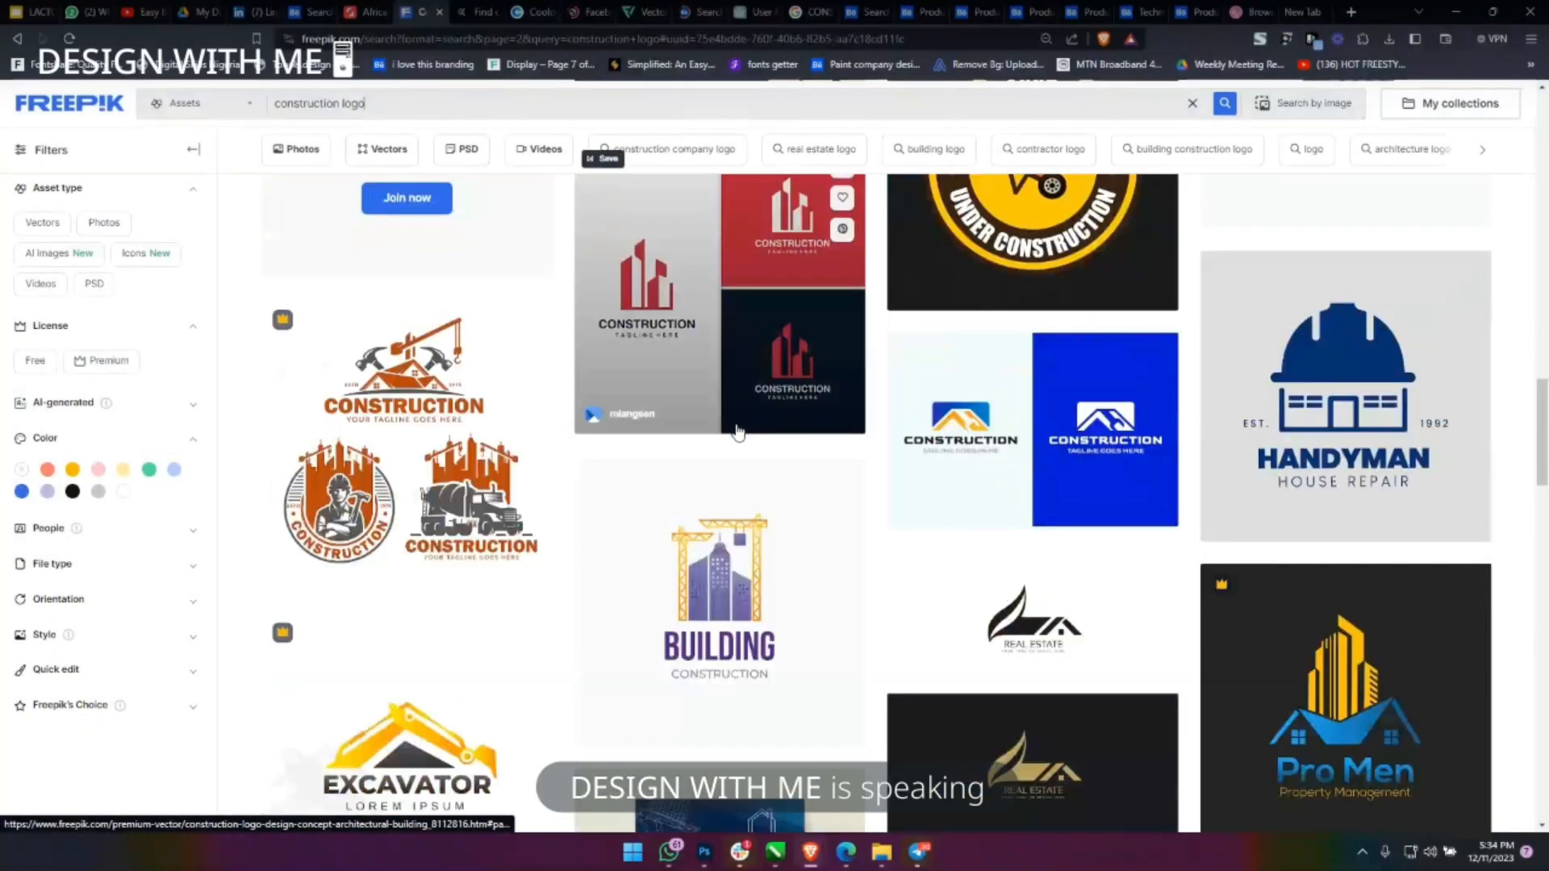
# Open the gradient construction company logo on Freepik, copy its image and paste it into the CorelDRAW document.
pyautogui.click(1037, 413)
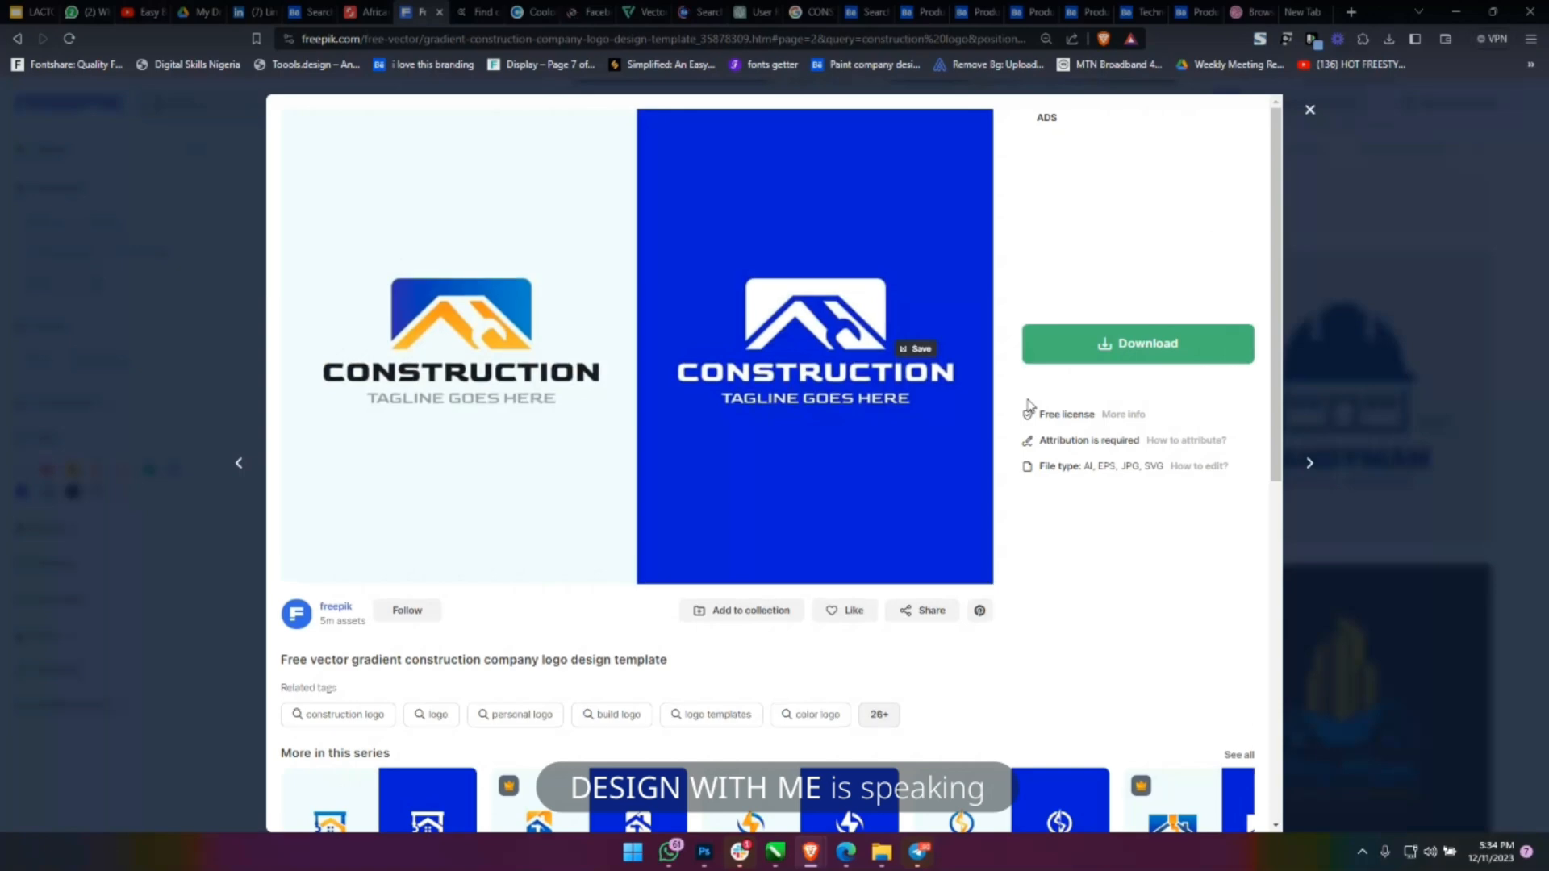
pyautogui.rightClick(756, 189)
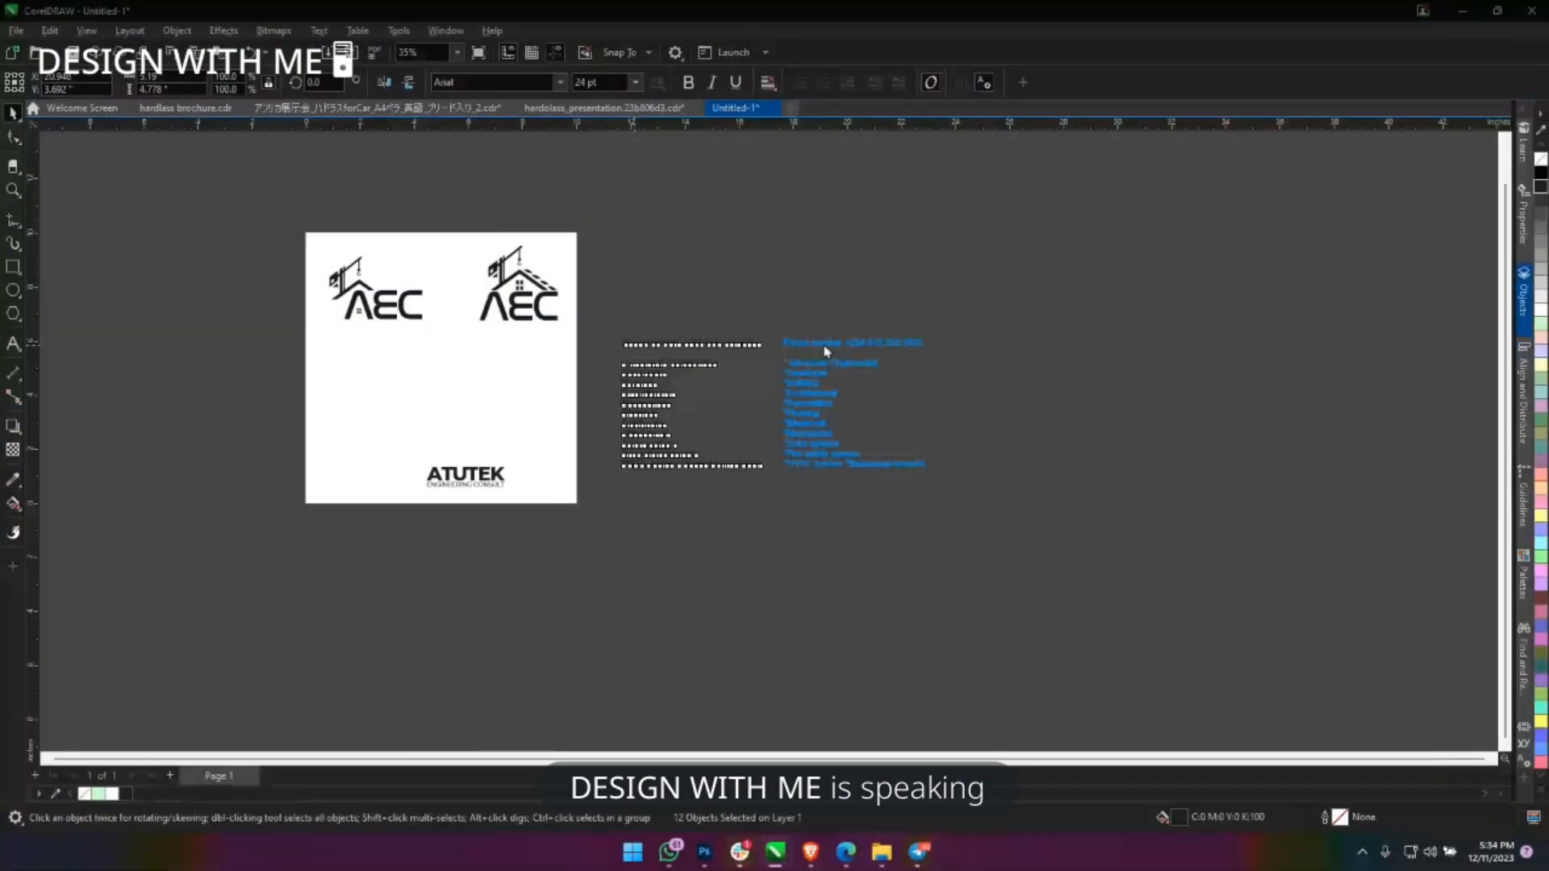
pyautogui.hotkey('ctrl', 'v')
pyautogui.hscroll(-3, 387, 374)
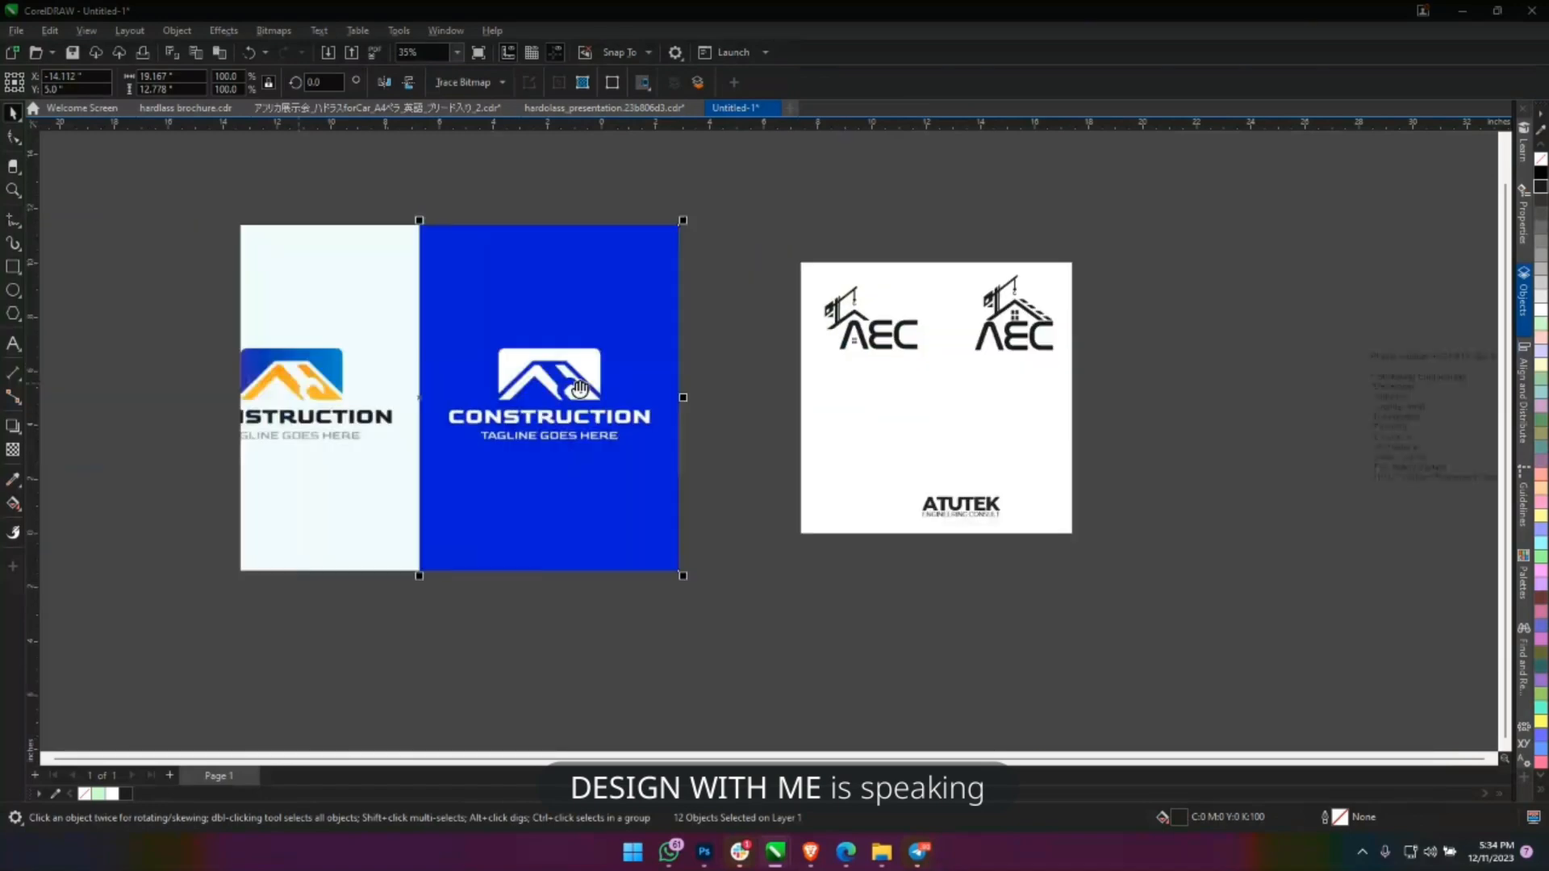
# Scale the pasted construction logo reference down to about 12.3 × 8.2 inches and move it beside the page.
pyautogui.click(579, 389)
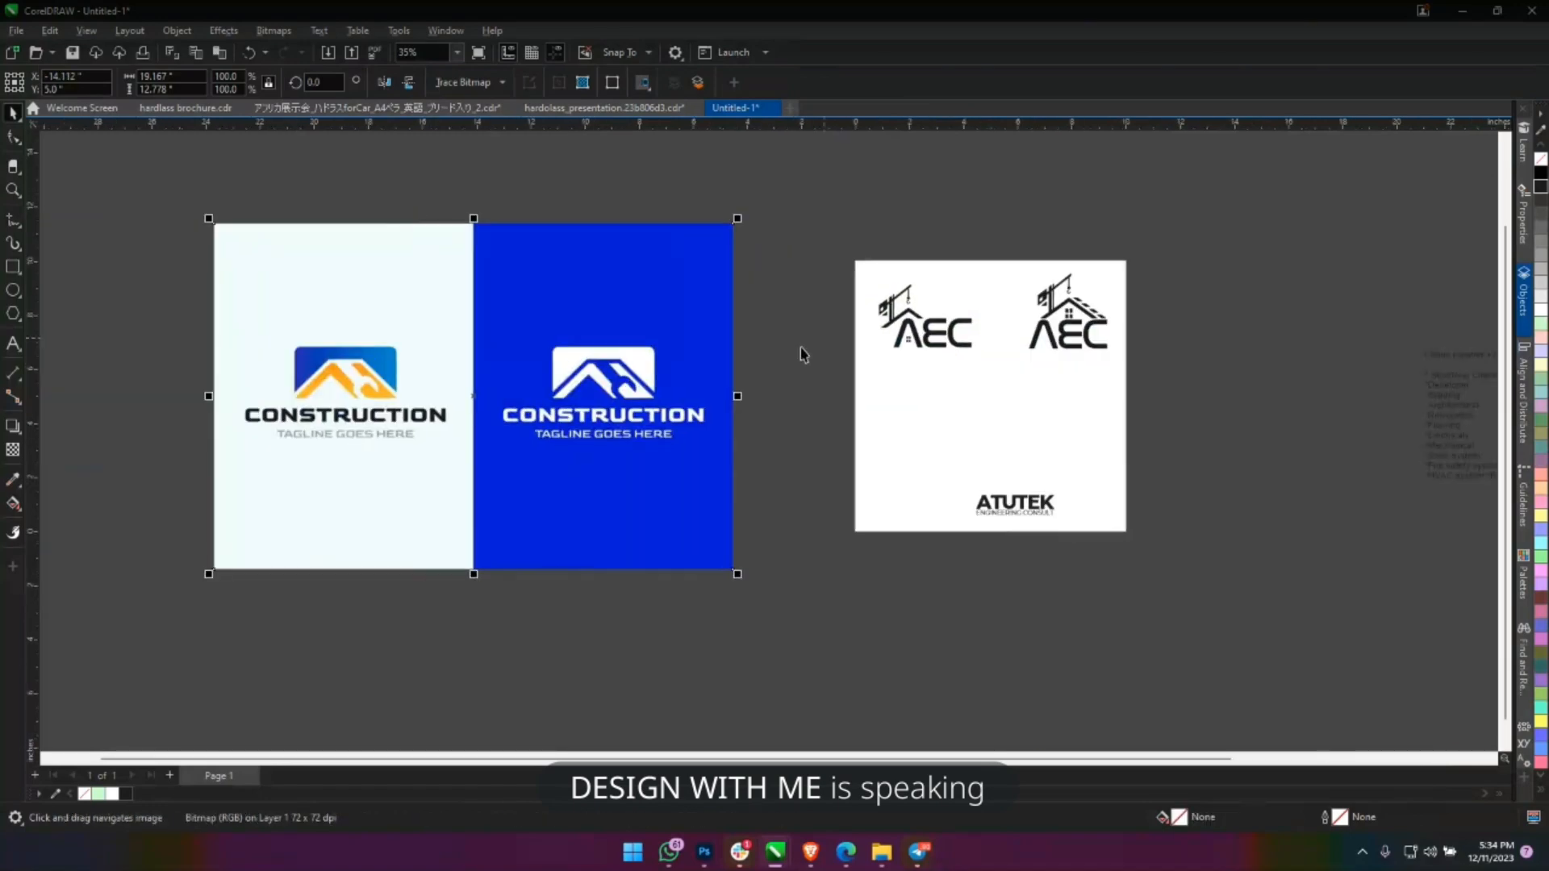
pyautogui.scroll(2, 802, 349)
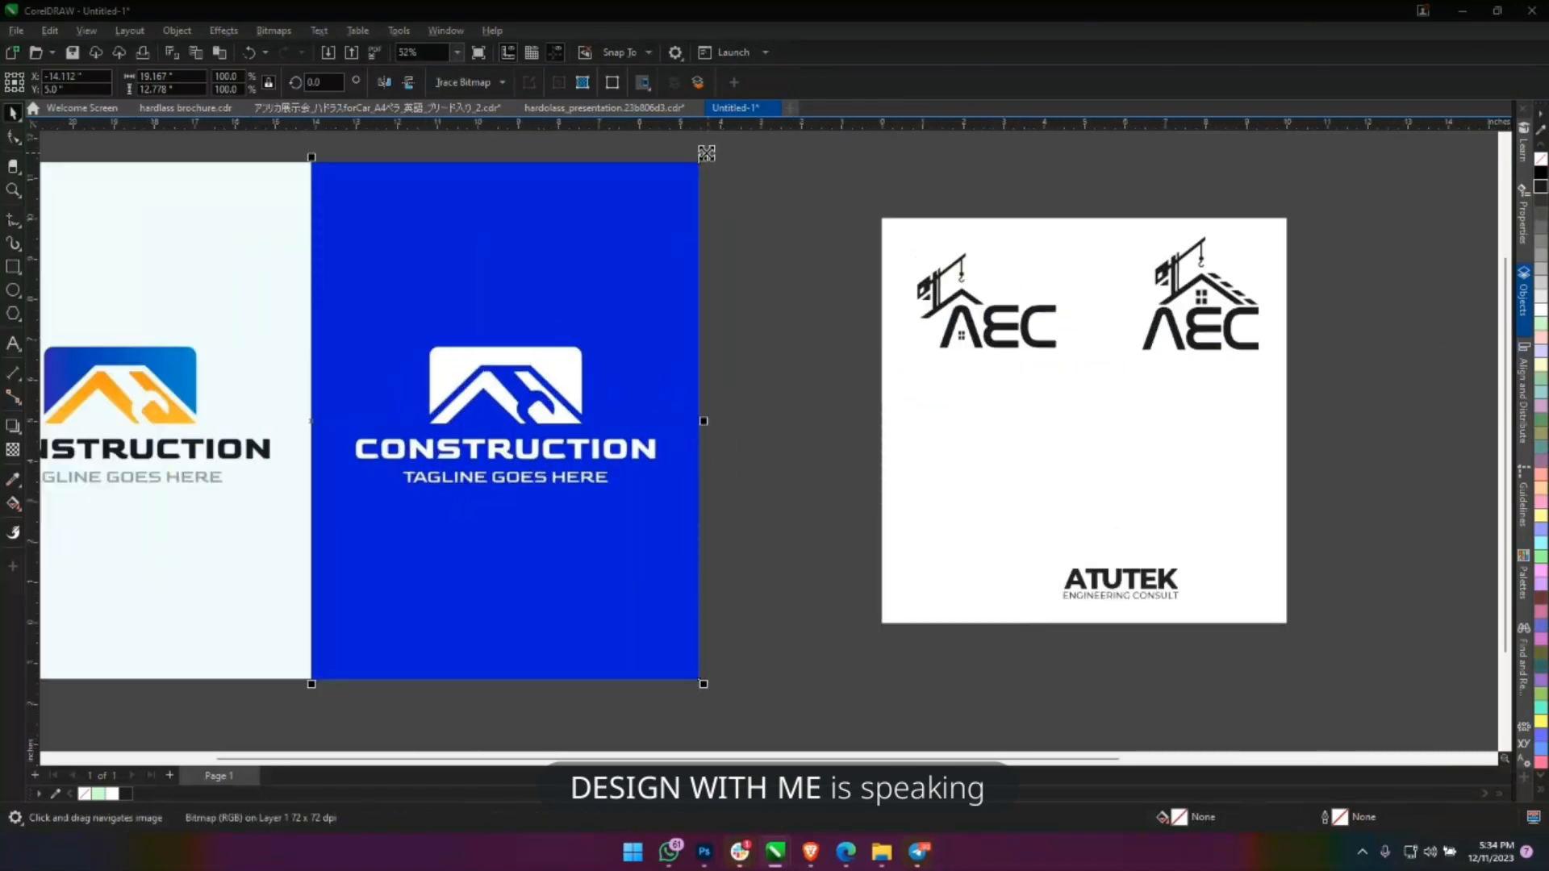
pyautogui.moveTo(704, 157); pyautogui.dragTo(522, 228)
pyautogui.moveTo(478, 335); pyautogui.dragTo(668, 322)
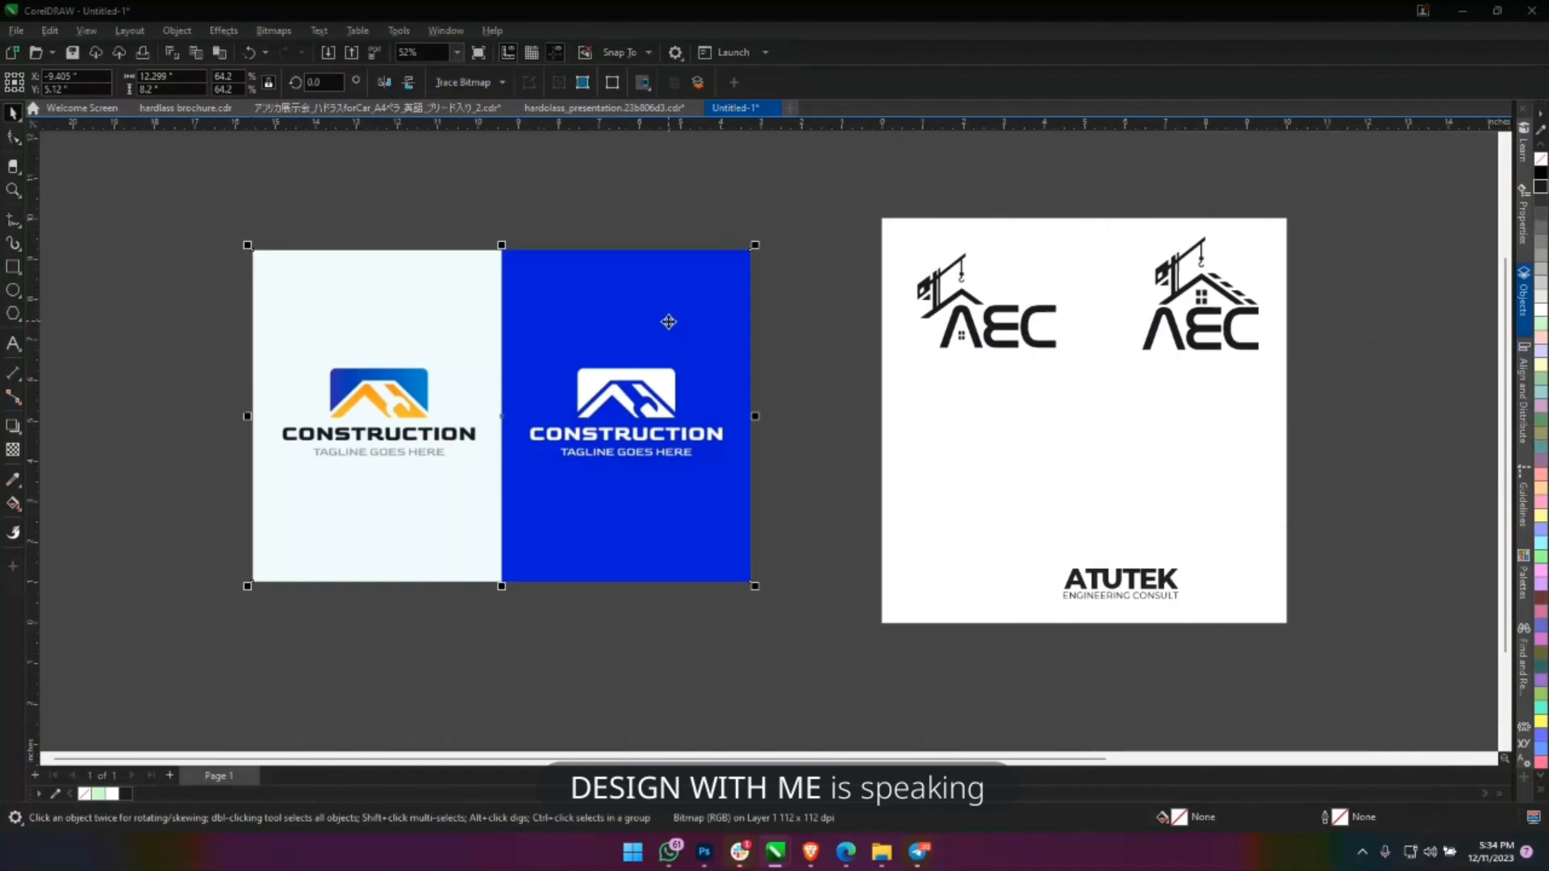
# Sample the blue background of the reference image (#001CD8) into the document palette.
pyautogui.scroll(1, 726, 350)
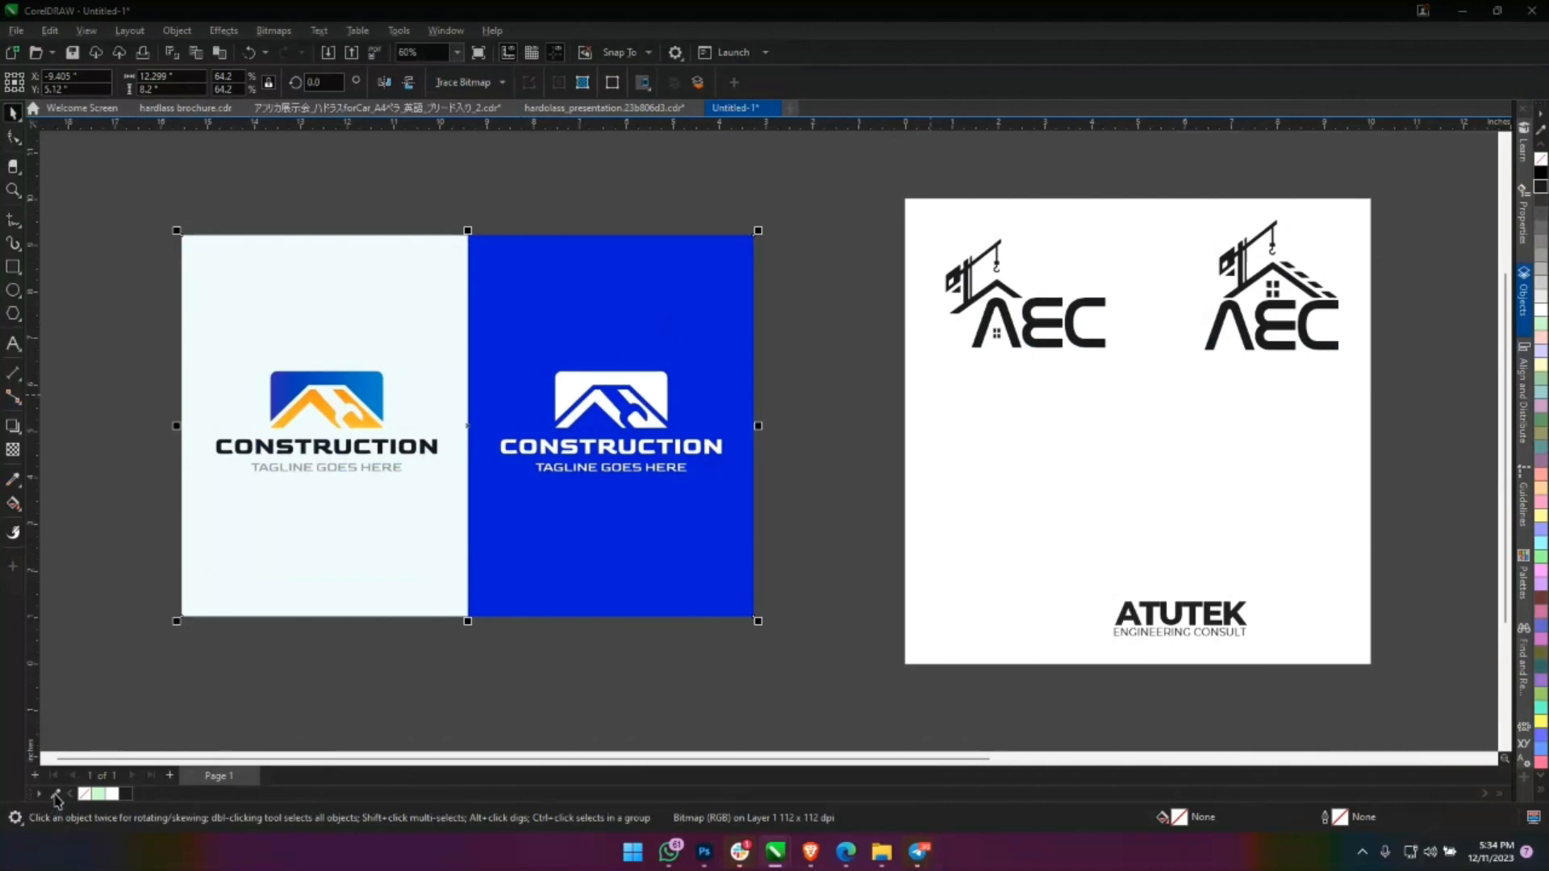
pyautogui.moveTo(511, 425); pyautogui.dragTo(361, 419)
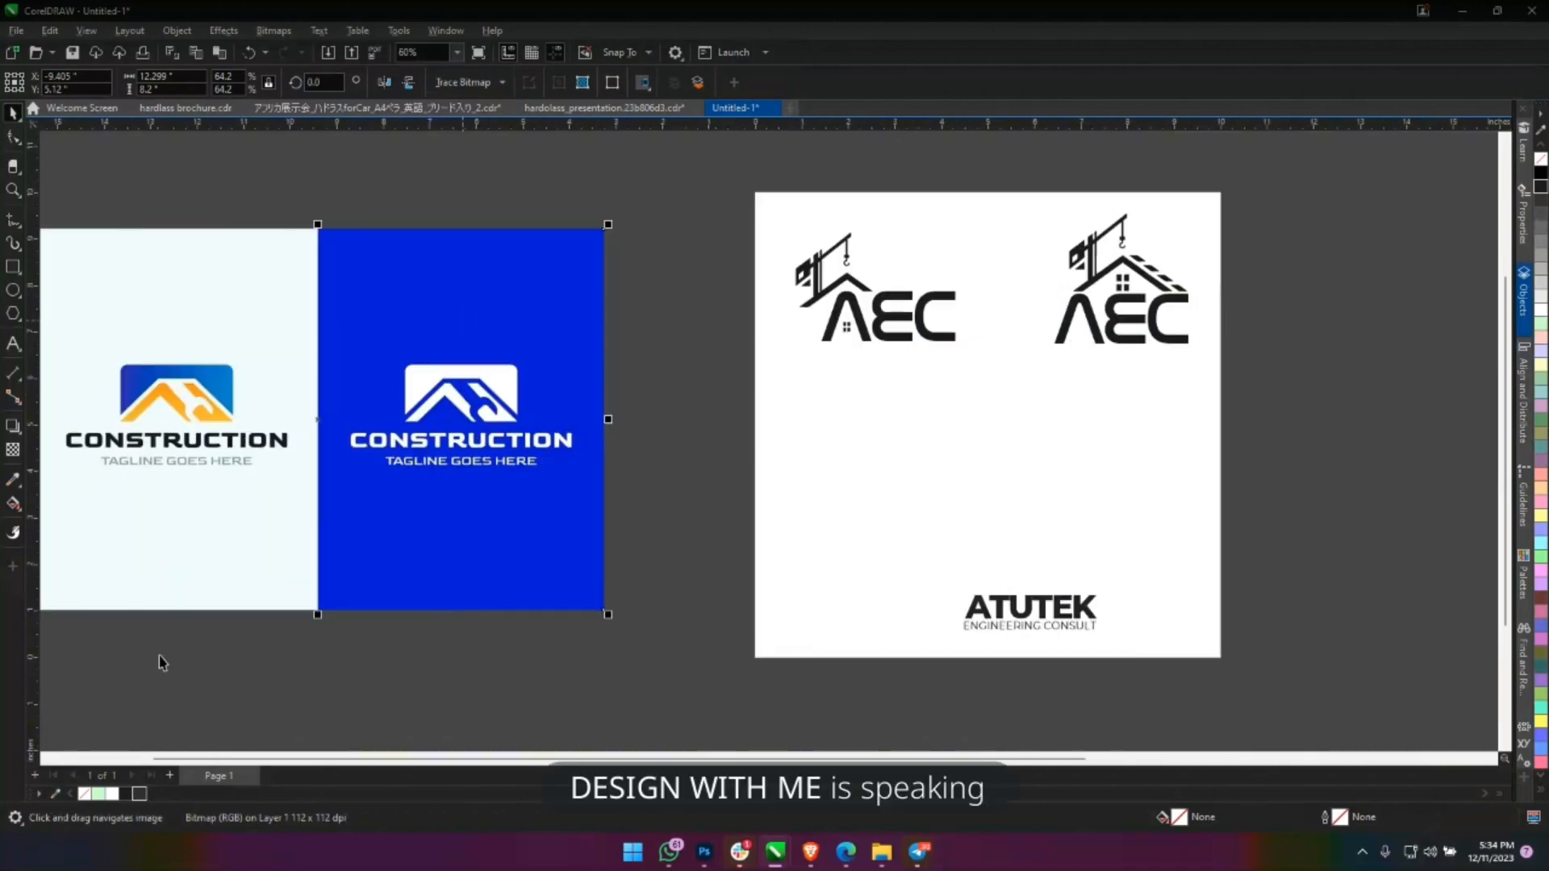
pyautogui.click(53, 794)
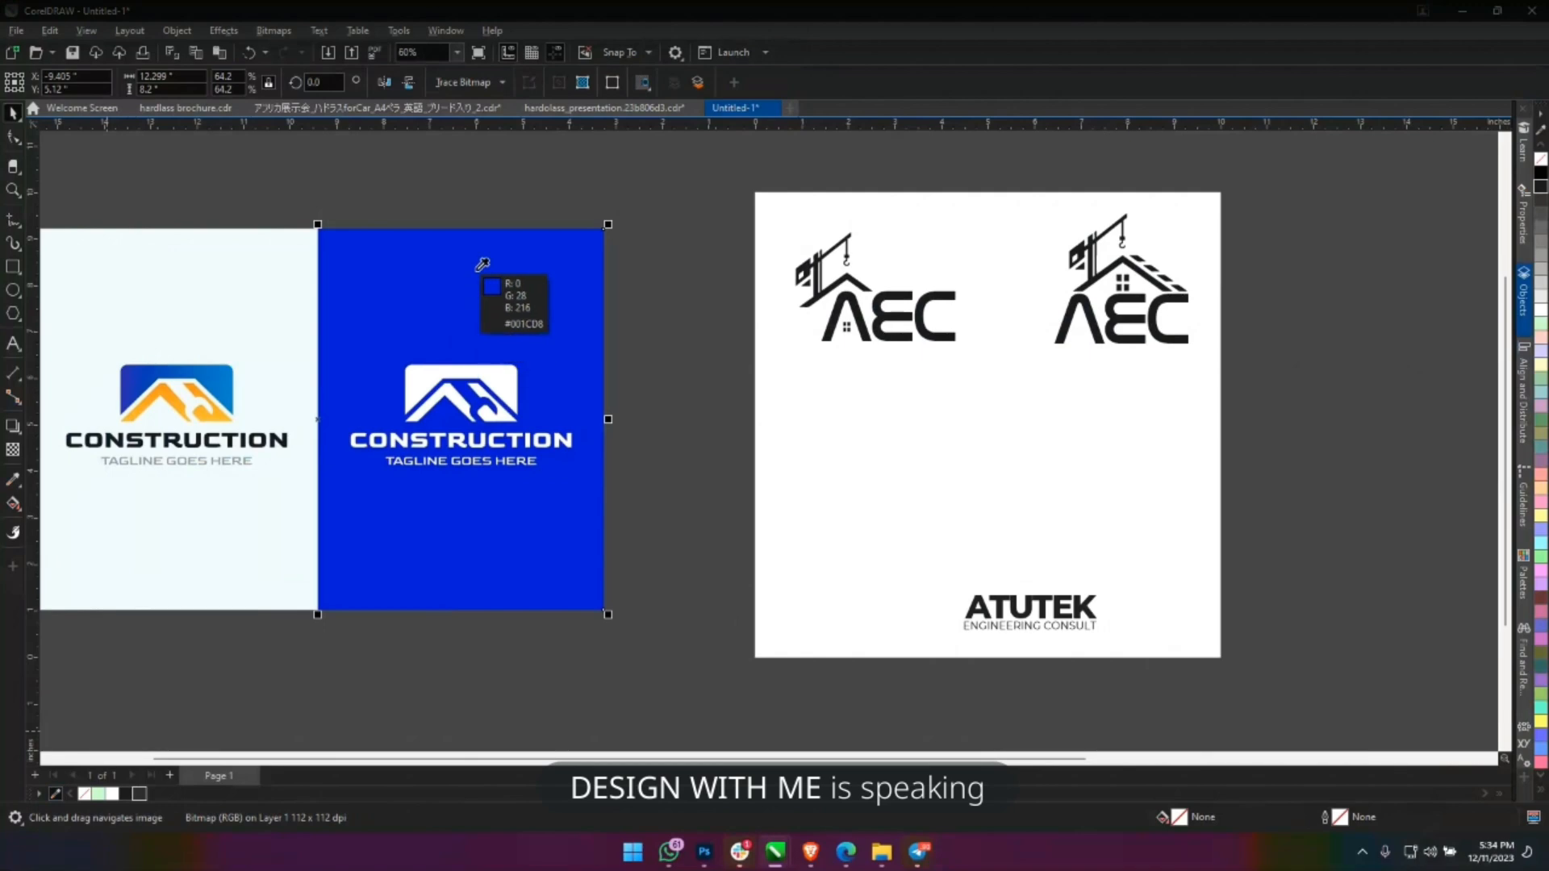
pyautogui.click(483, 271)
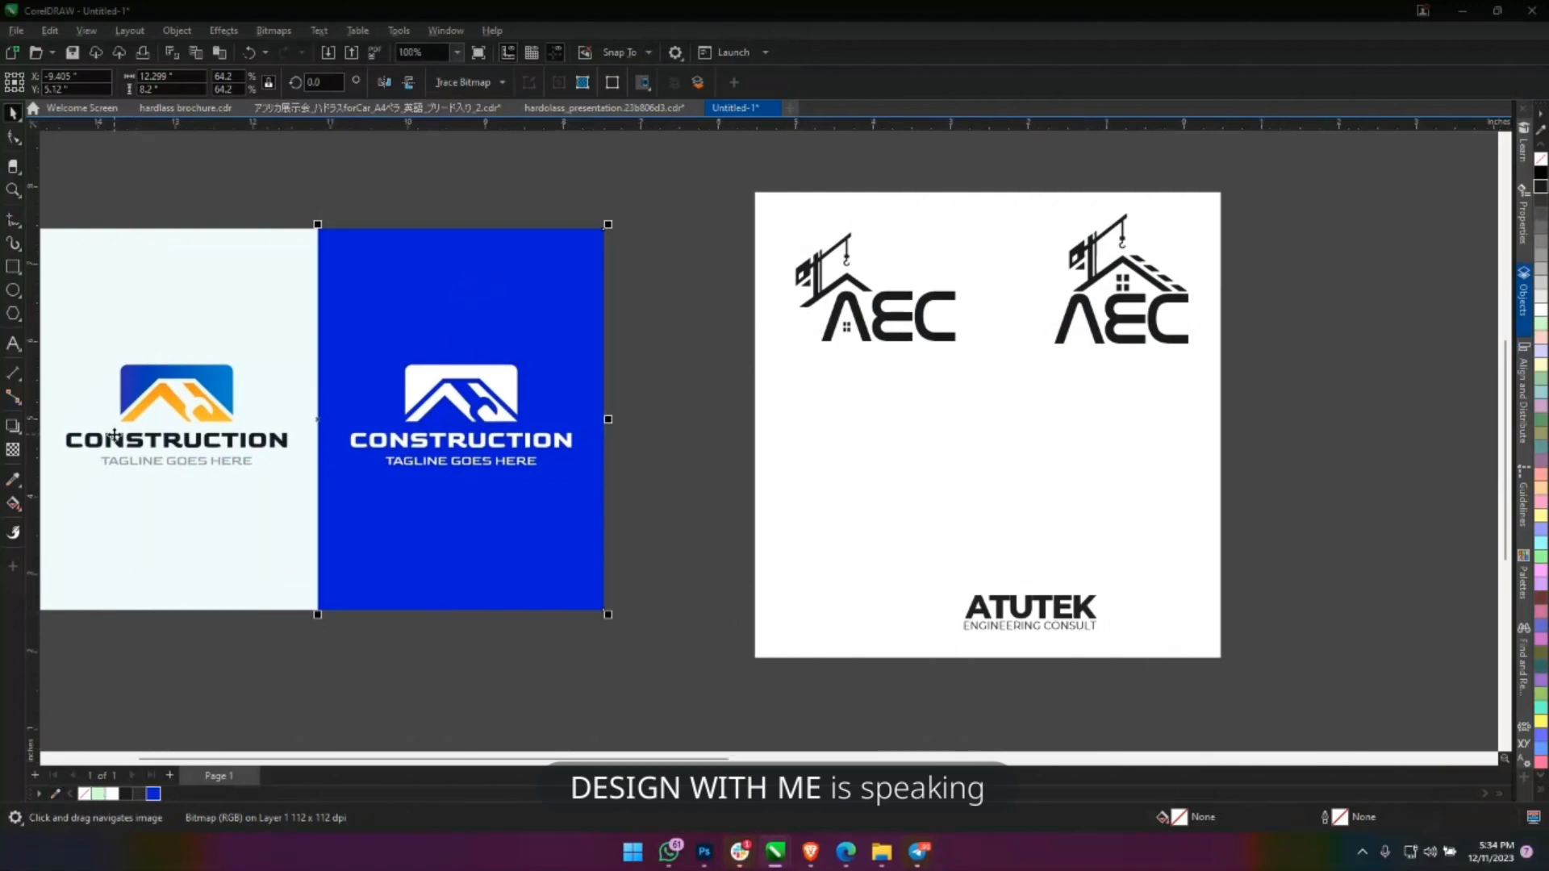
# Sample the orange, yellow and light blue of the reference logo's mark into the document palette.
pyautogui.scroll(2, 114, 436)
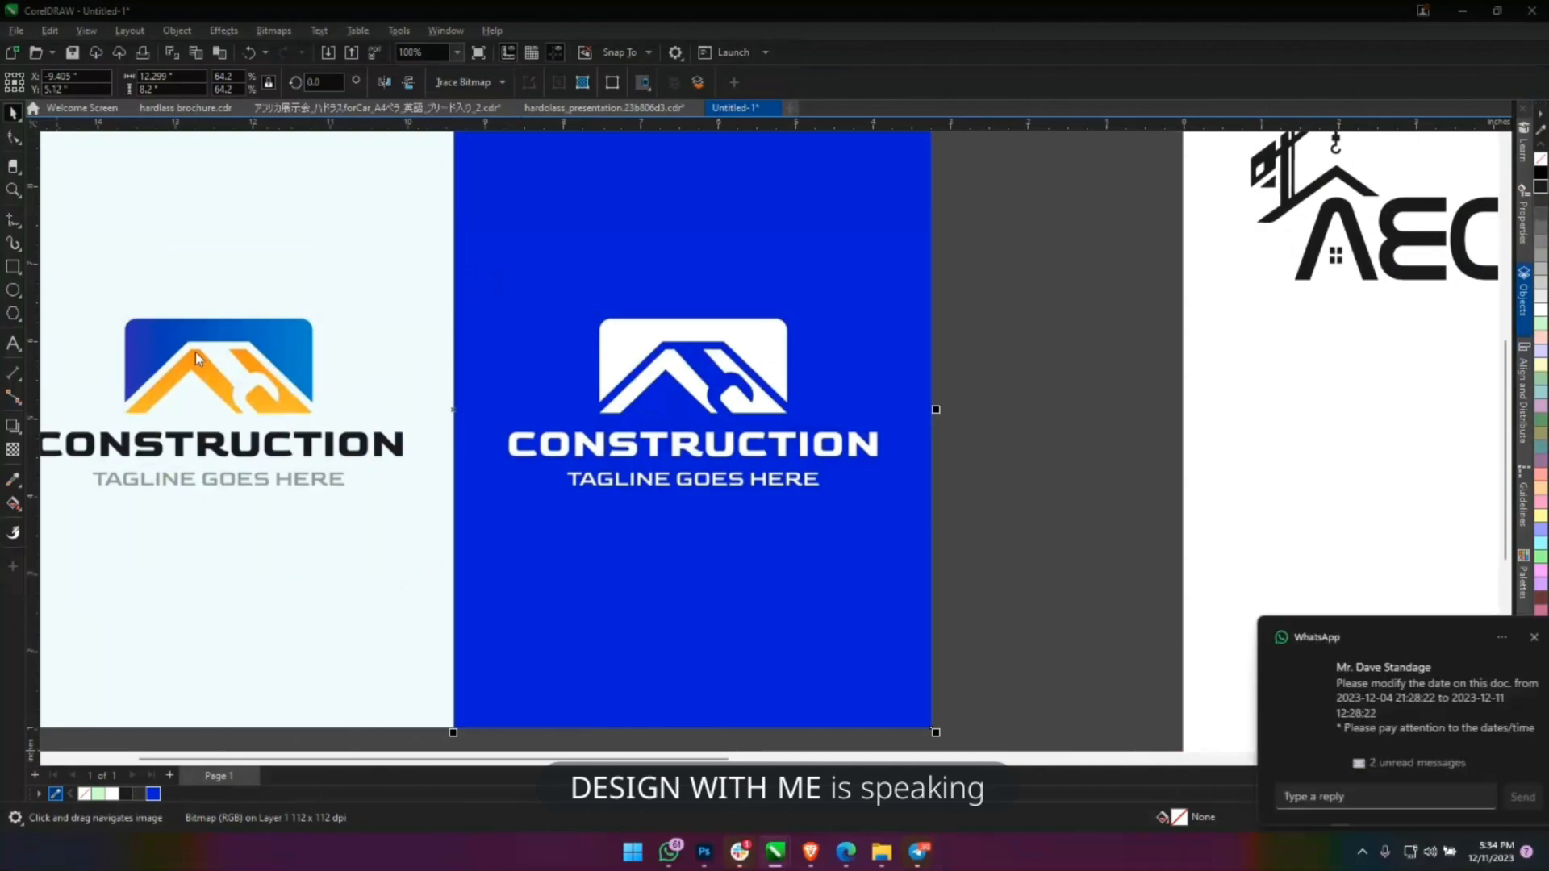
pyautogui.click(1516, 638)
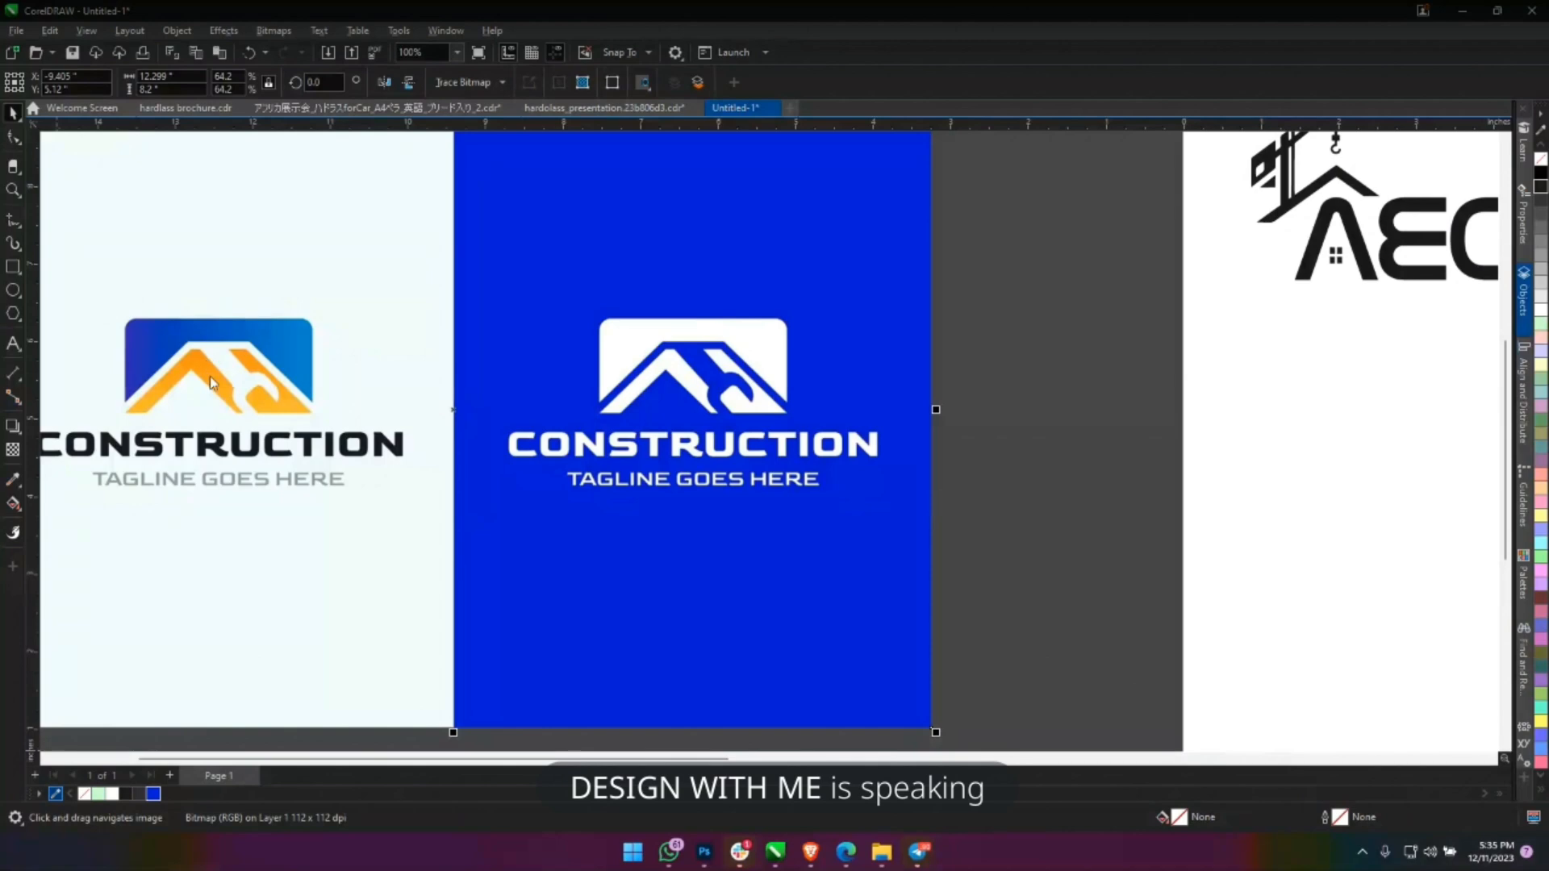
pyautogui.moveTo(225, 392); pyautogui.dragTo(498, 398)
pyautogui.click(317, 357)
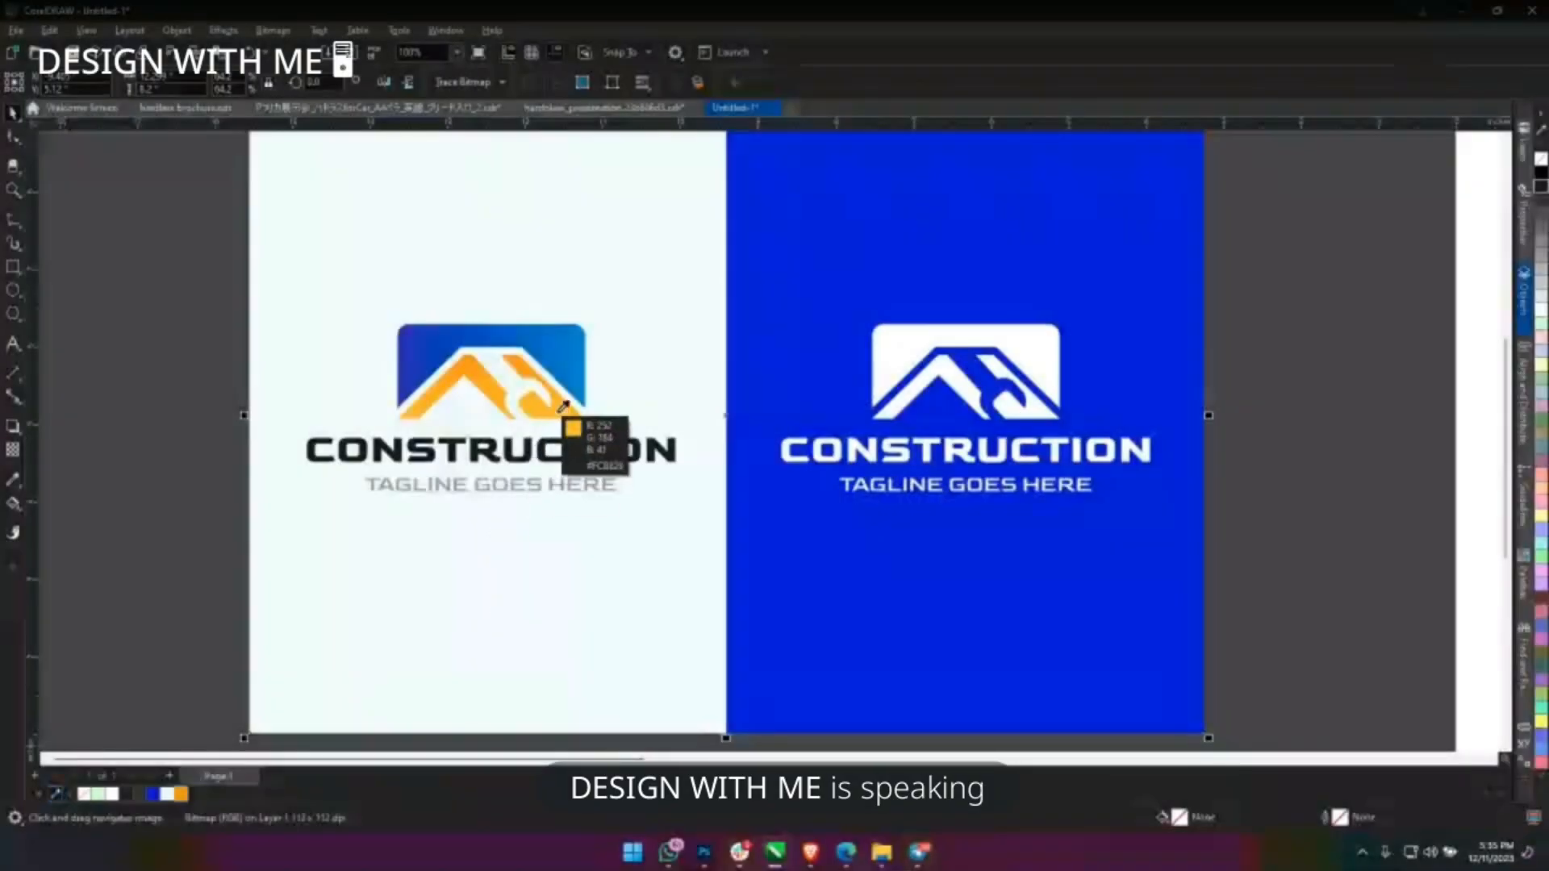
pyautogui.click(564, 411)
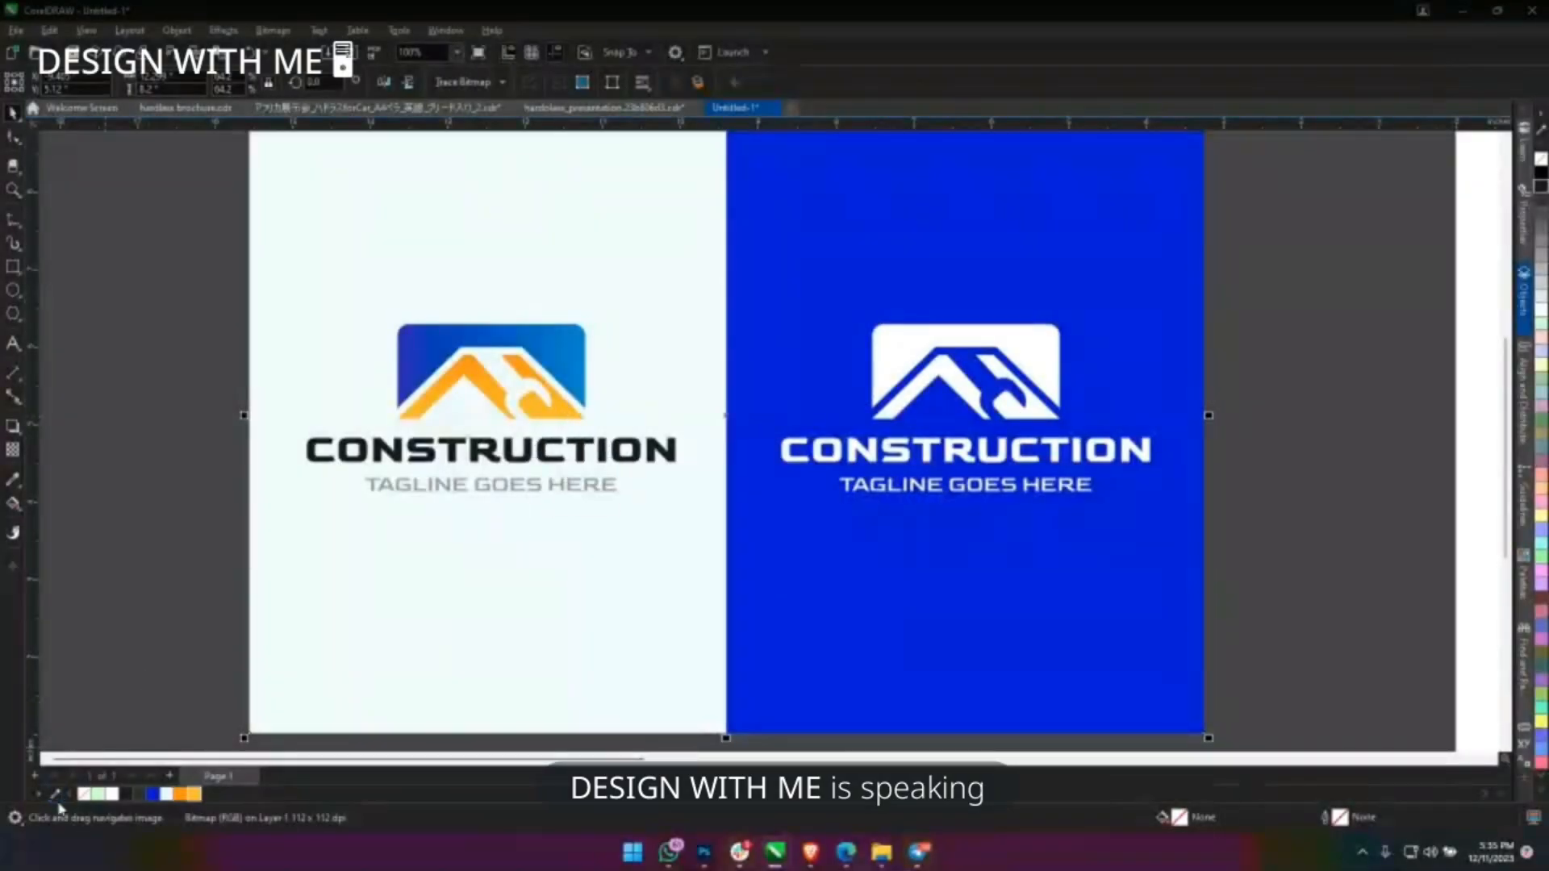
pyautogui.click(581, 384)
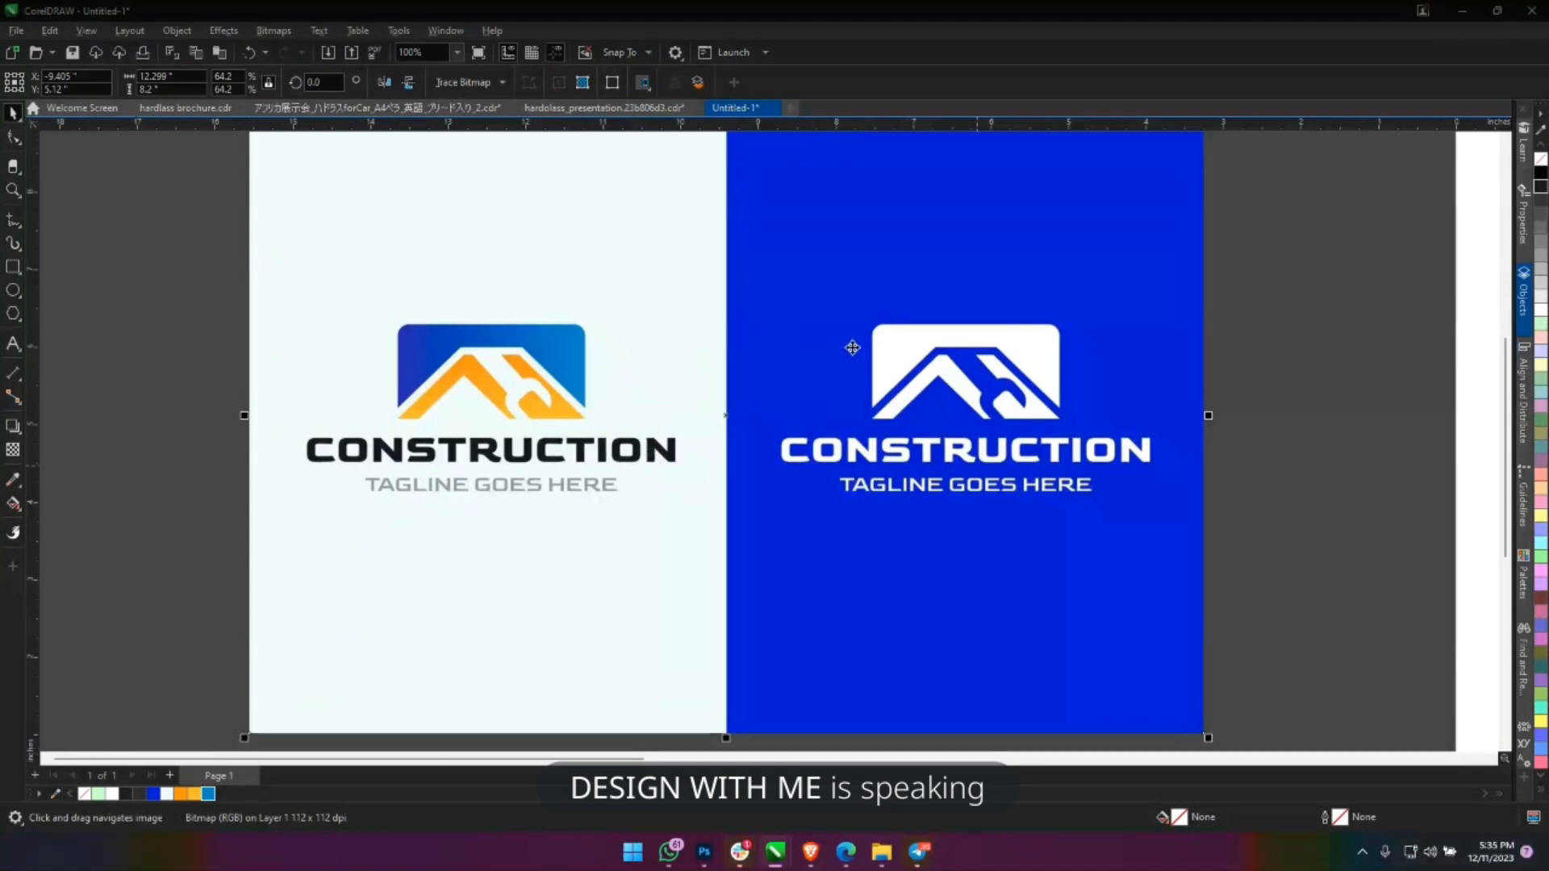
# Delete the reference image and move the AEC variation without roof tiles off the page into the empty workspace.
pyautogui.hscroll(1, 851, 351)
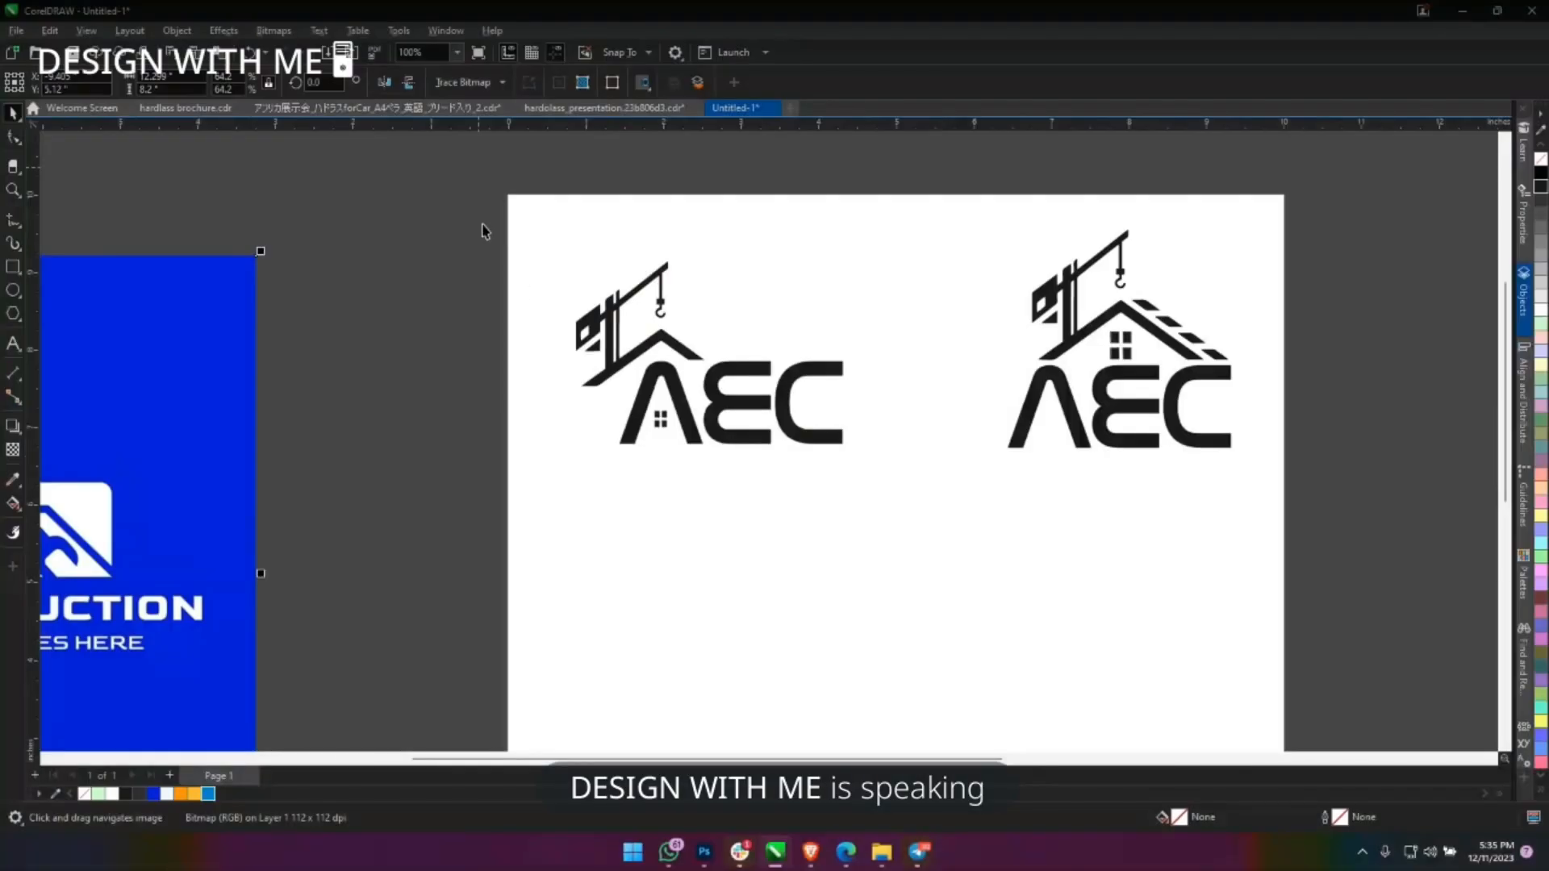
pyautogui.hscroll(-3, 582, 392)
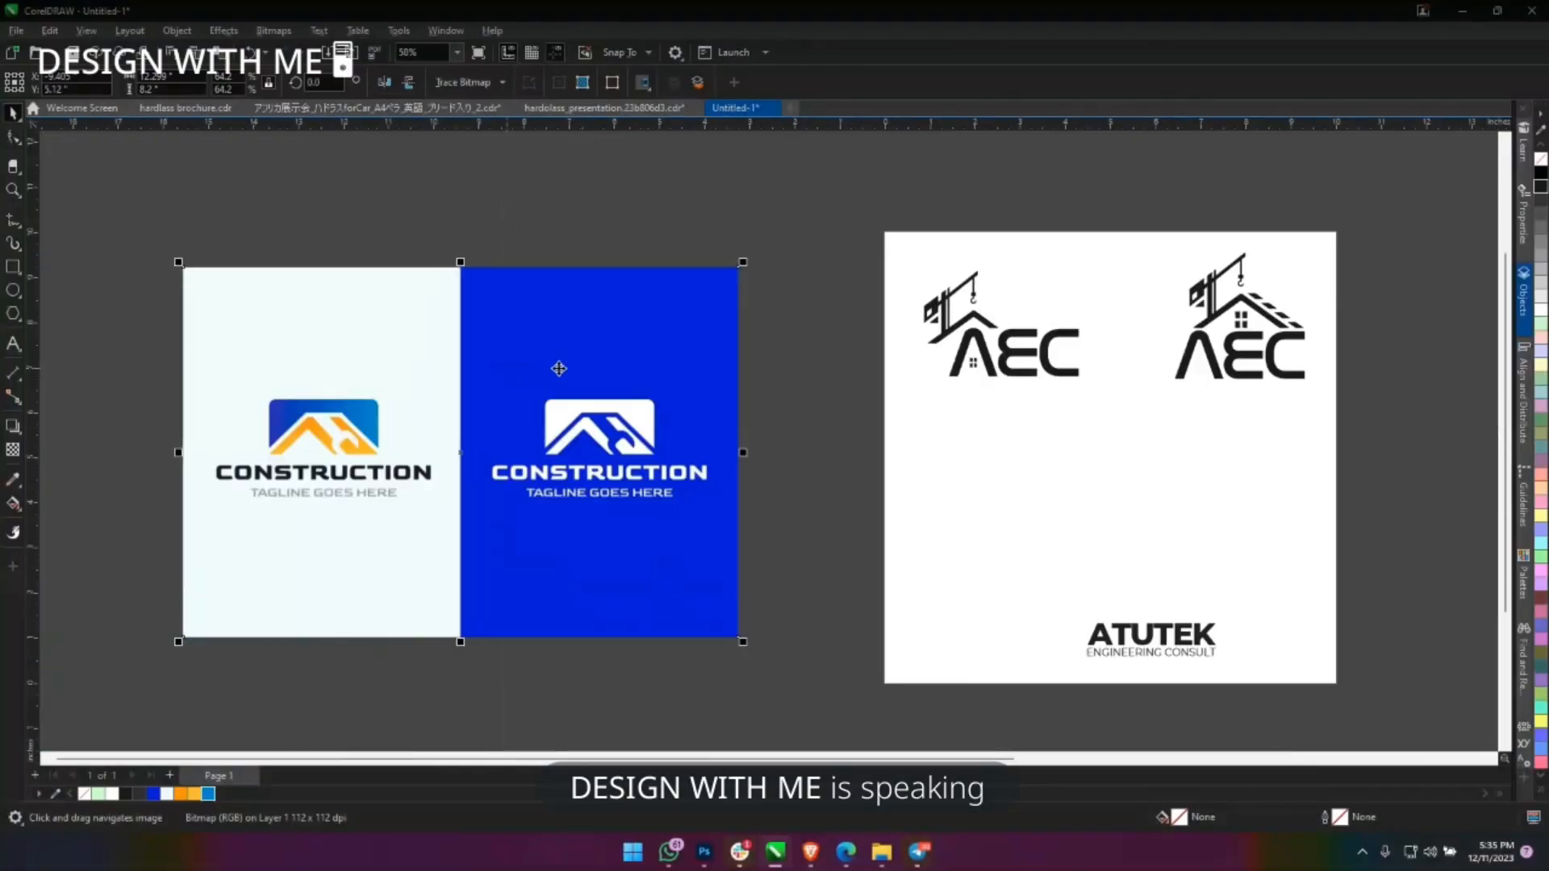
pyautogui.moveTo(574, 387); pyautogui.dragTo(384, 419)
pyautogui.press('Delete')
pyautogui.moveTo(769, 209); pyautogui.dragTo(1124, 426)
pyautogui.moveTo(1049, 338); pyautogui.dragTo(385, 329)
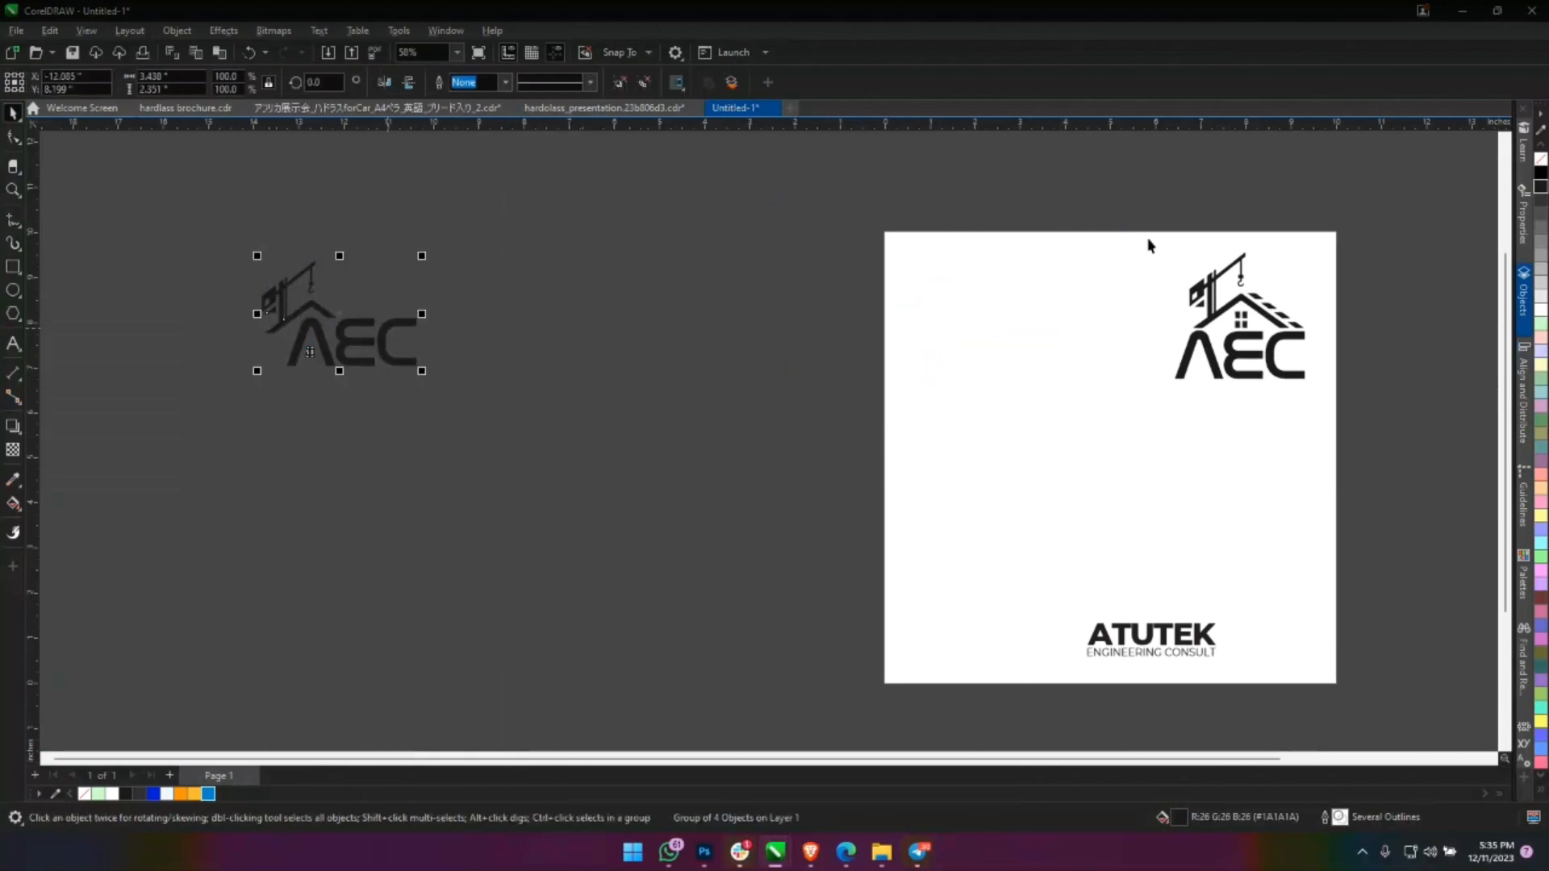
# Centre the tiled-roof AEC logo on the page, group it and move it up to about Y 7.17 inches.
pyautogui.moveTo(1233, 281); pyautogui.dragTo(851, 335)
pyautogui.moveTo(1025, 463); pyautogui.dragTo(778, 287)
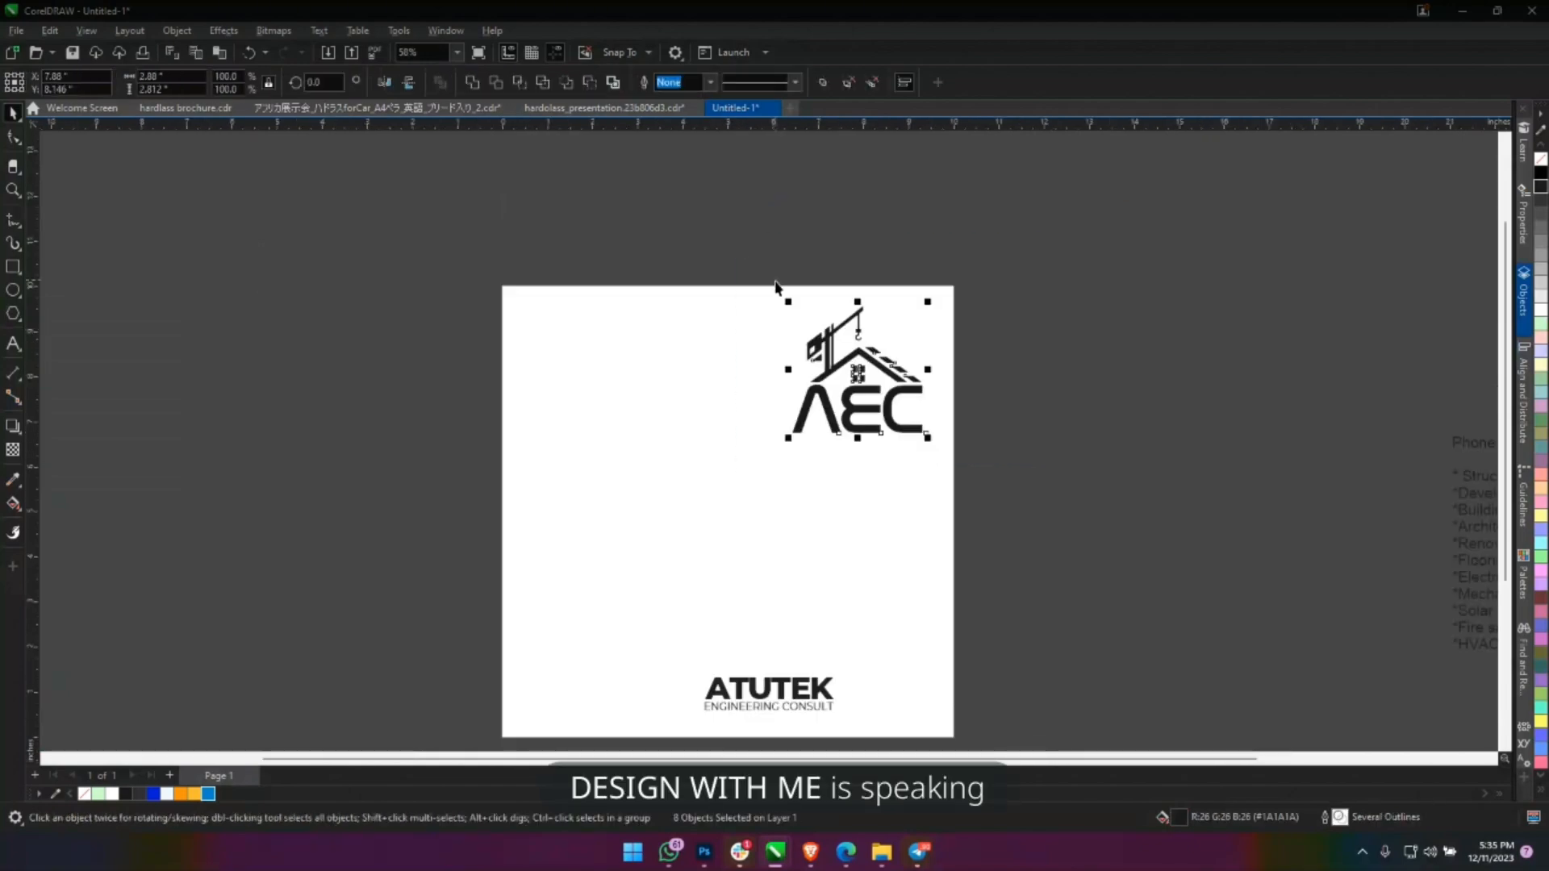
pyautogui.press('p')
pyautogui.scroll(2, 761, 485)
pyautogui.hotkey('ctrl', 'g')
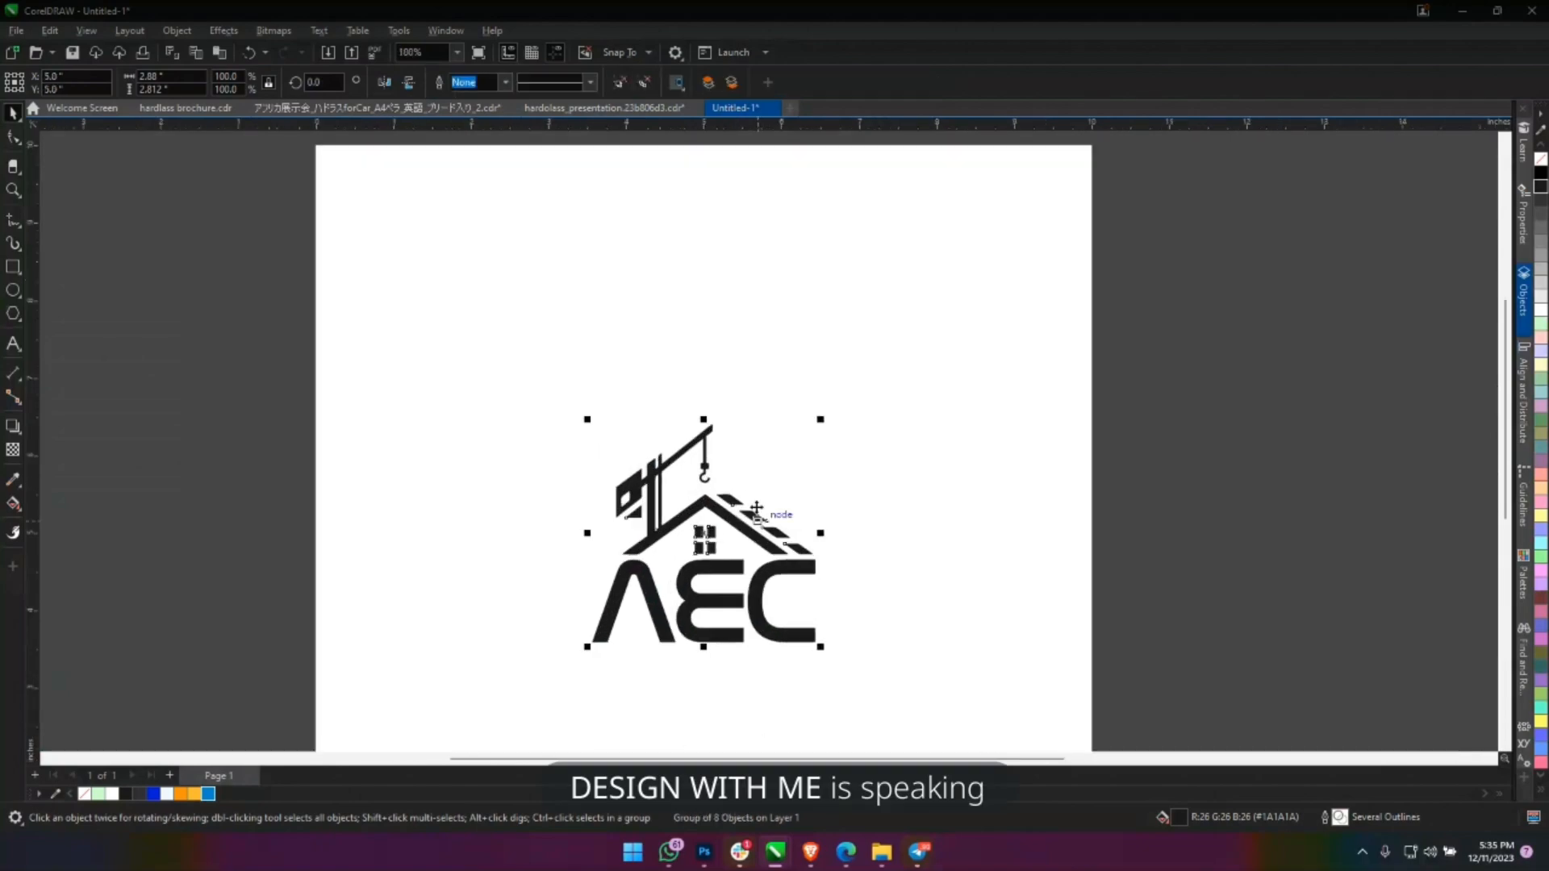
pyautogui.moveTo(758, 519); pyautogui.dragTo(722, 355)
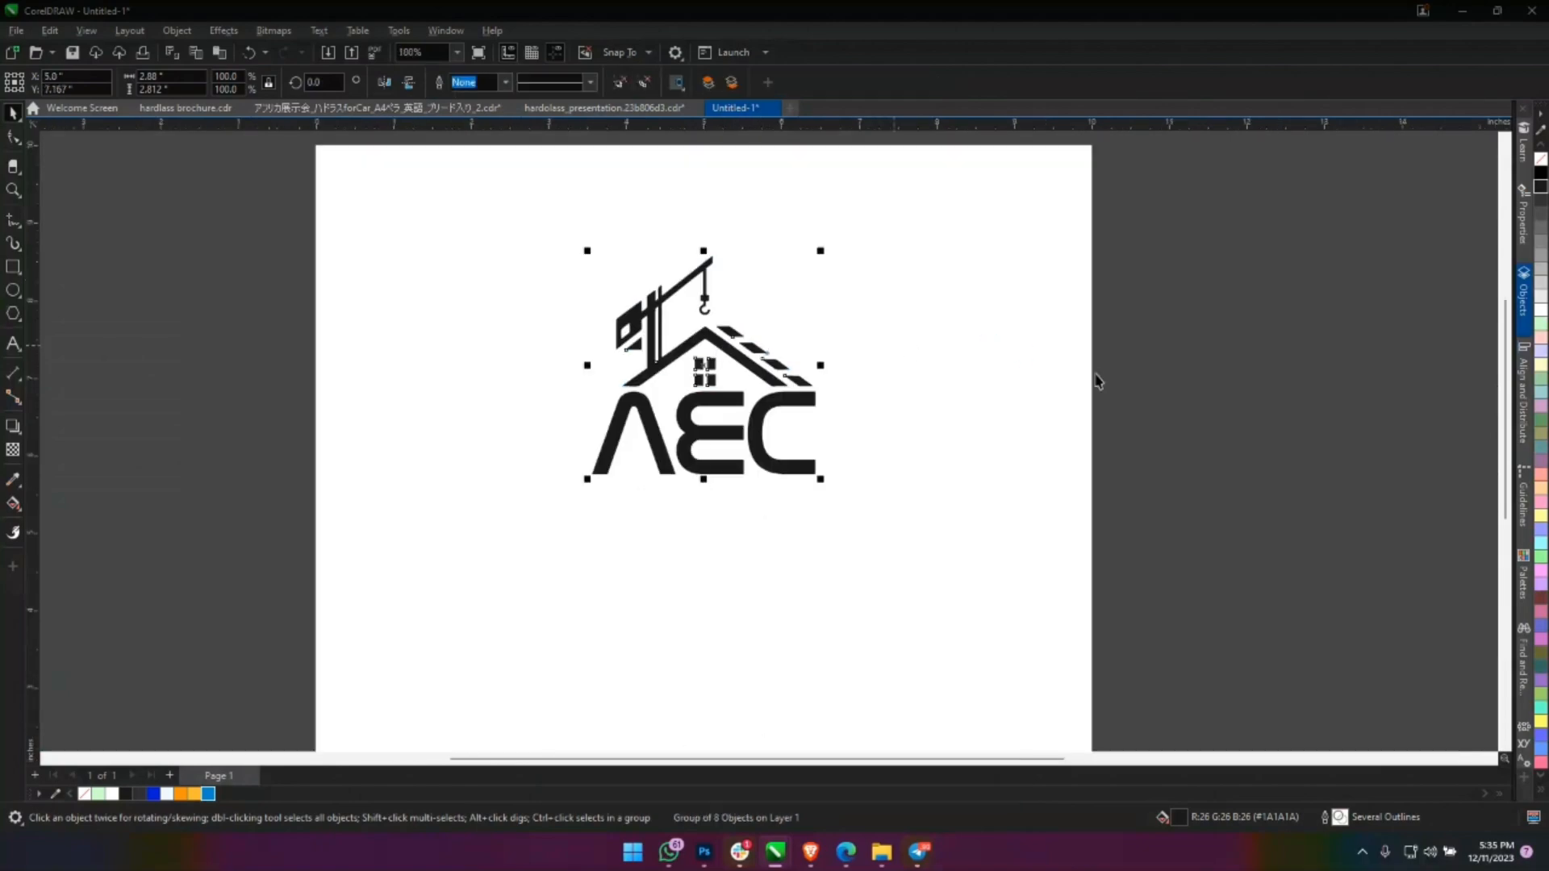
# Fill the AEC lettering with the sampled blue and the crane, roof and window with the sampled orange.
pyautogui.click(1266, 391)
pyautogui.scroll(2, 665, 447)
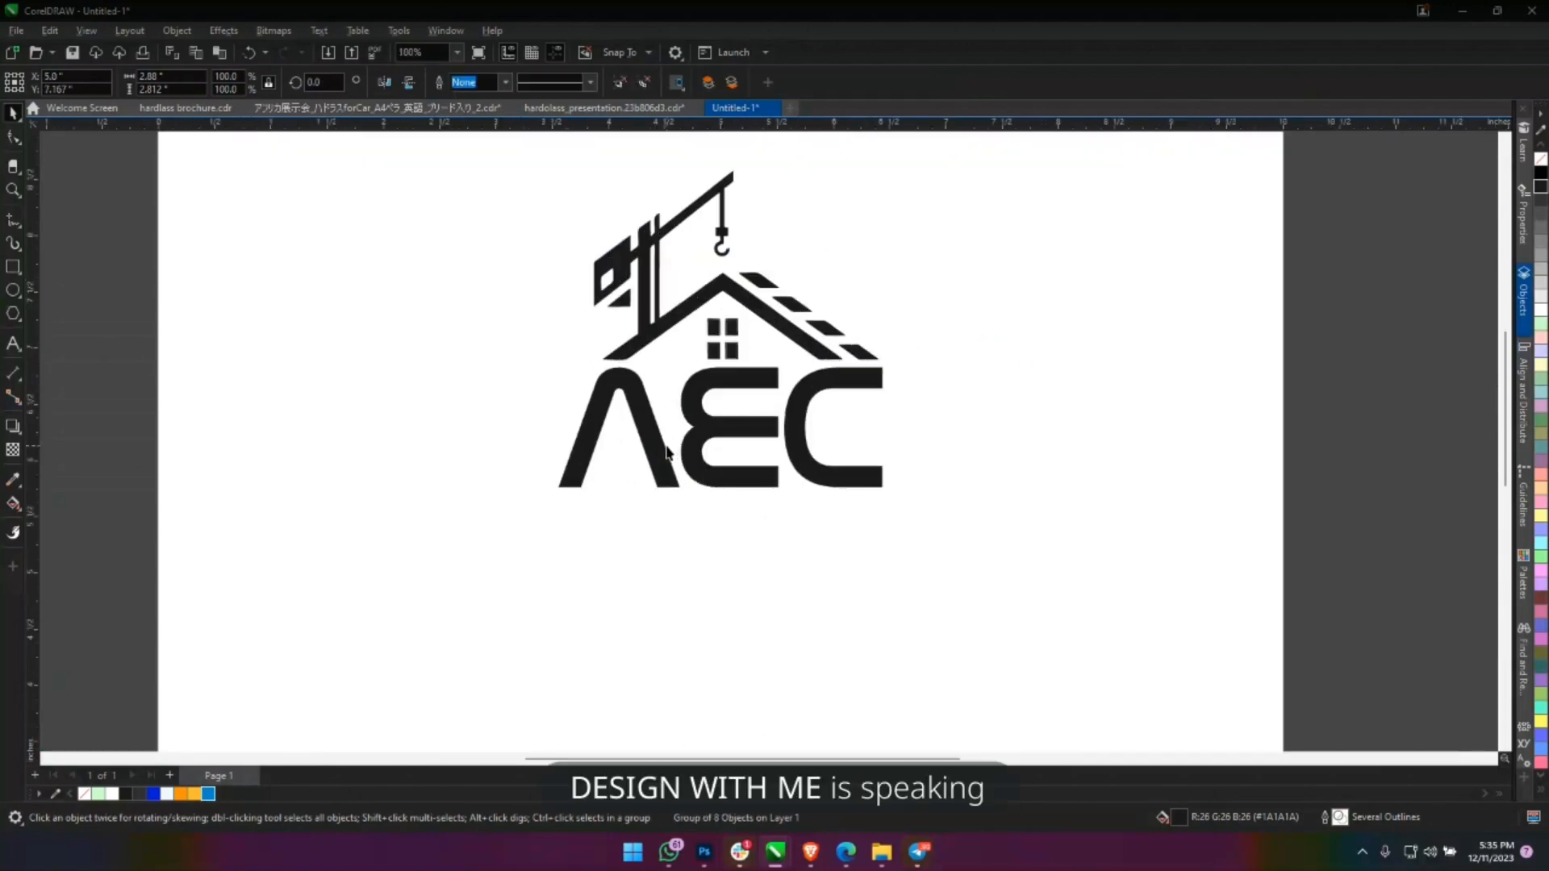
pyautogui.click(762, 375)
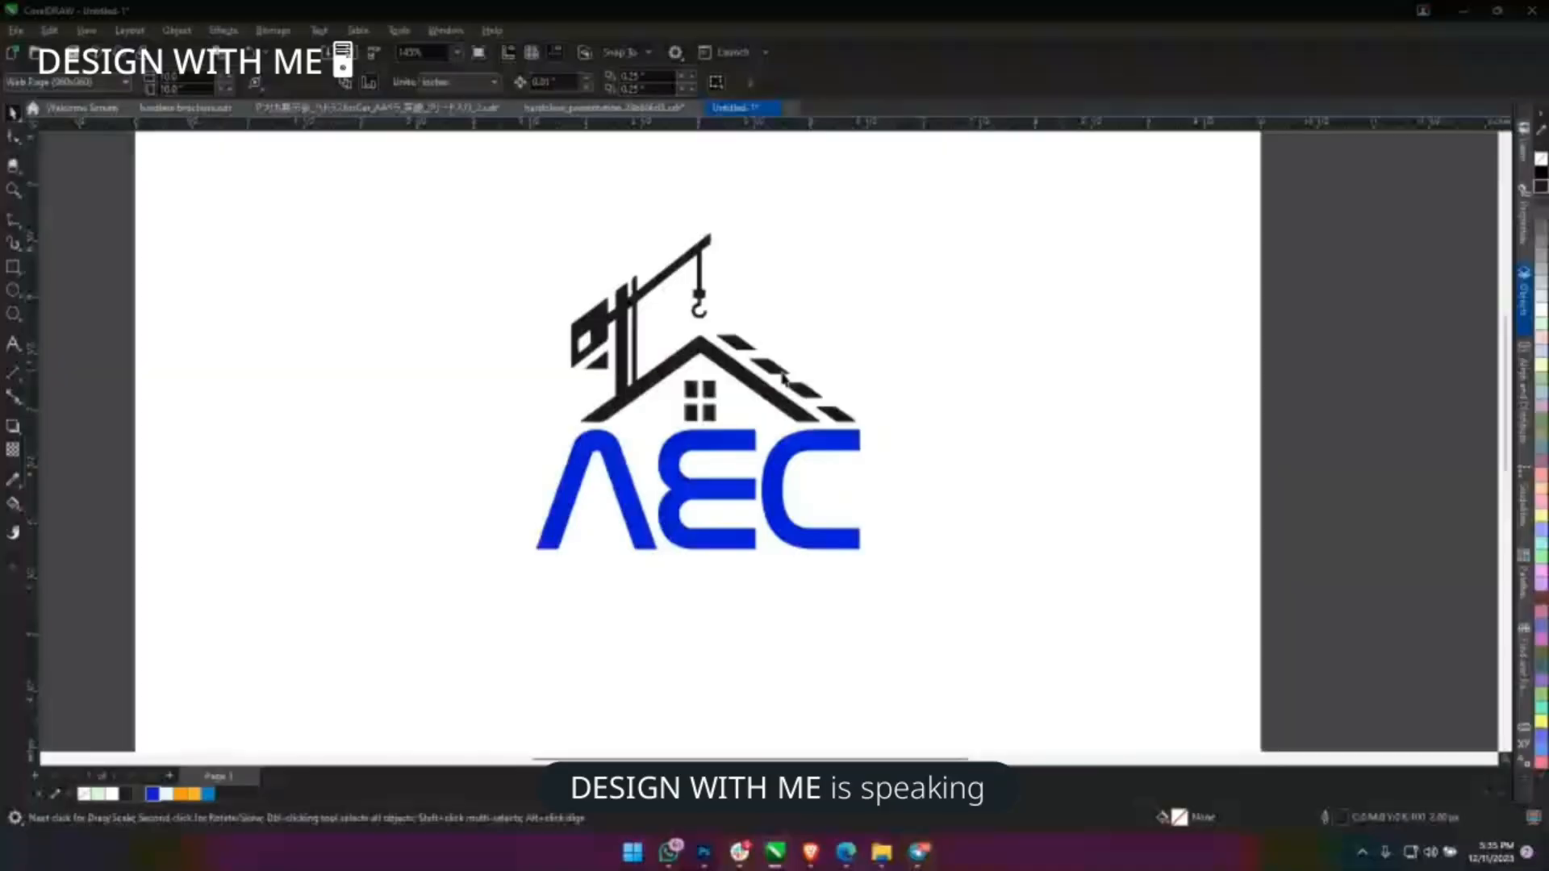
pyautogui.click(185, 794)
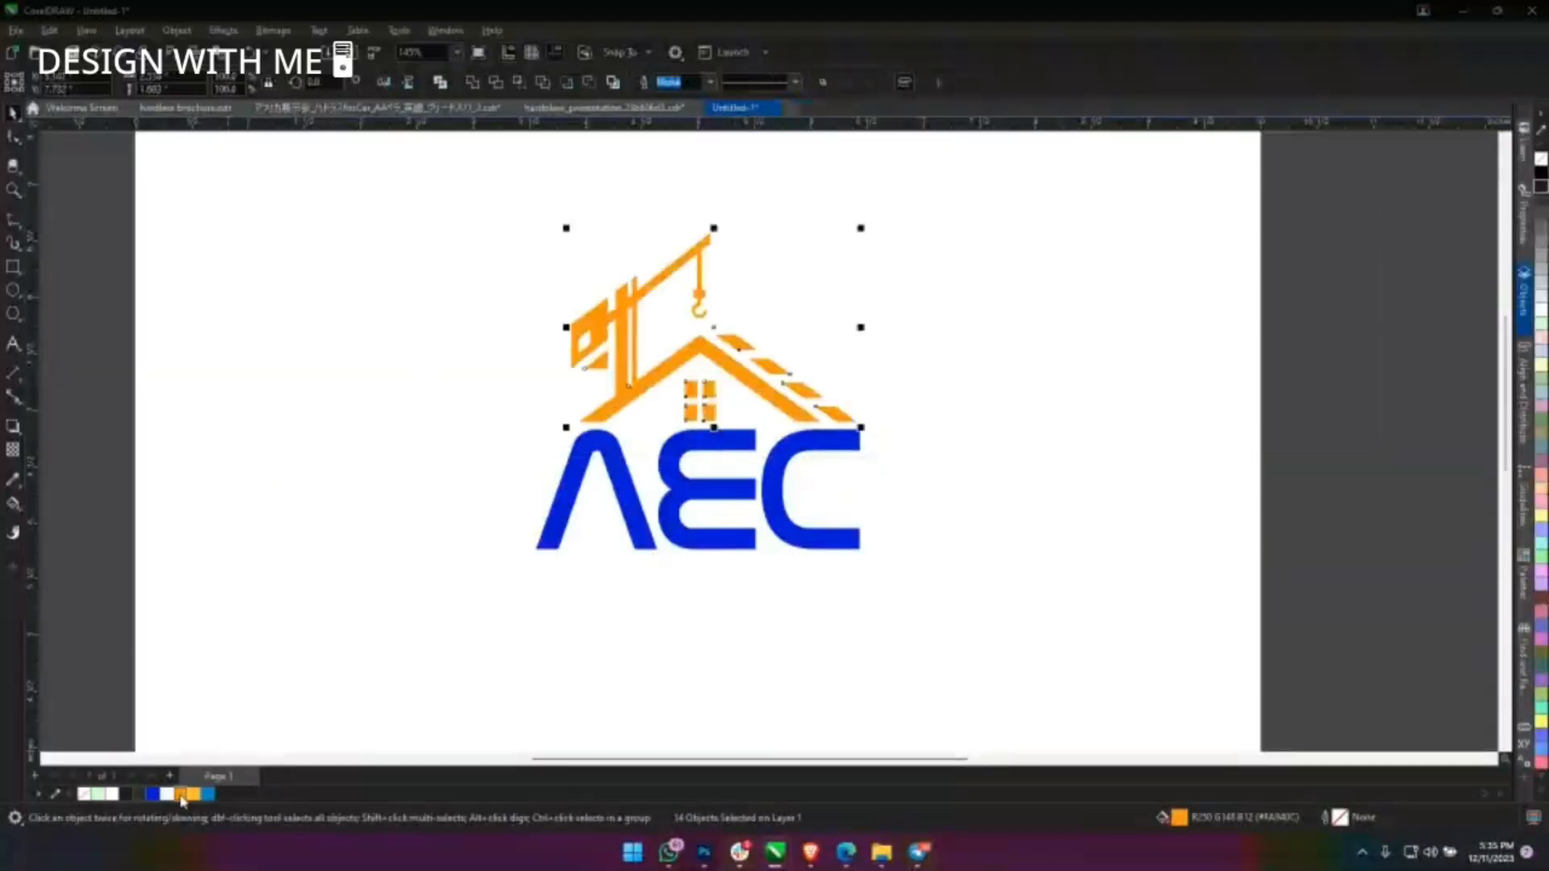
# Apply a diagonal fountain fill from orange to yellow across the crane, roof and window shapes.
pyautogui.click(13, 505)
pyautogui.moveTo(658, 274); pyautogui.dragTo(807, 424)
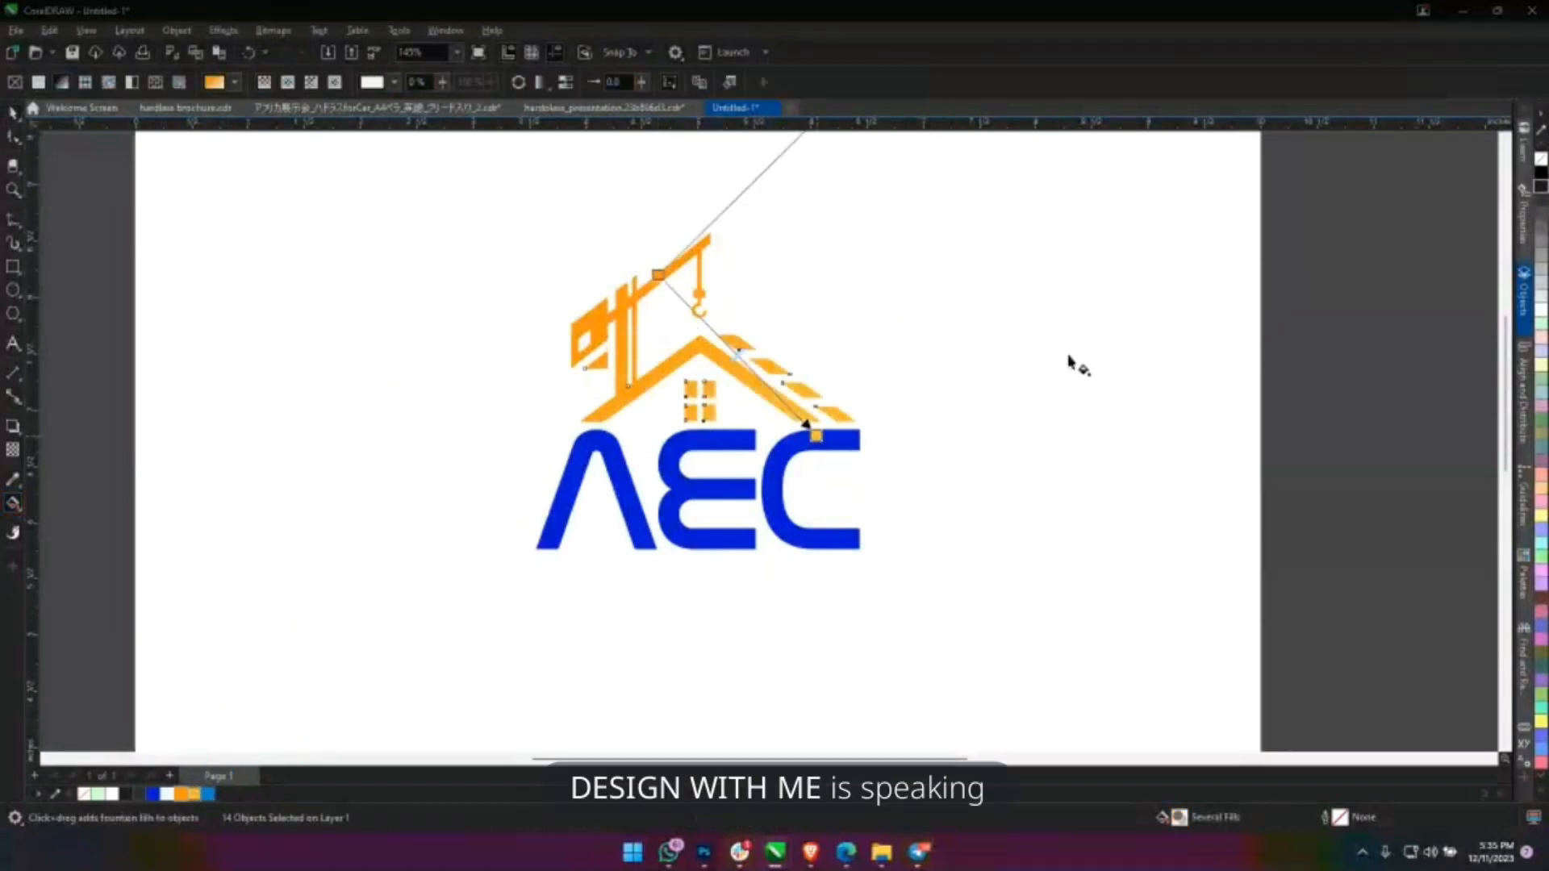
pyautogui.press('space')
pyautogui.click(1202, 438)
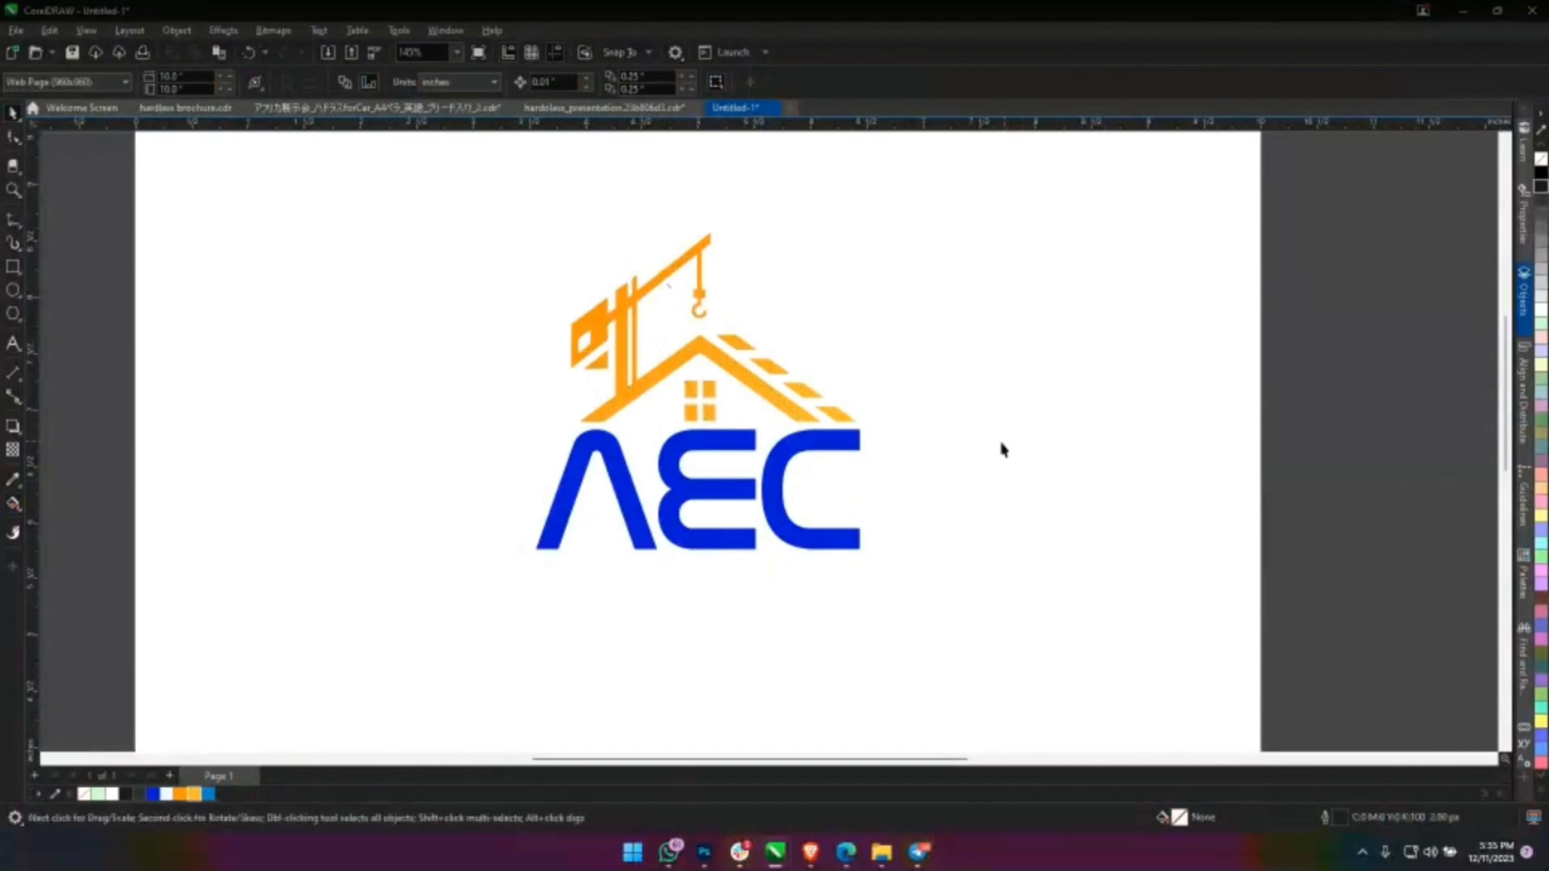
pyautogui.moveTo(827, 420); pyautogui.dragTo(787, 454)
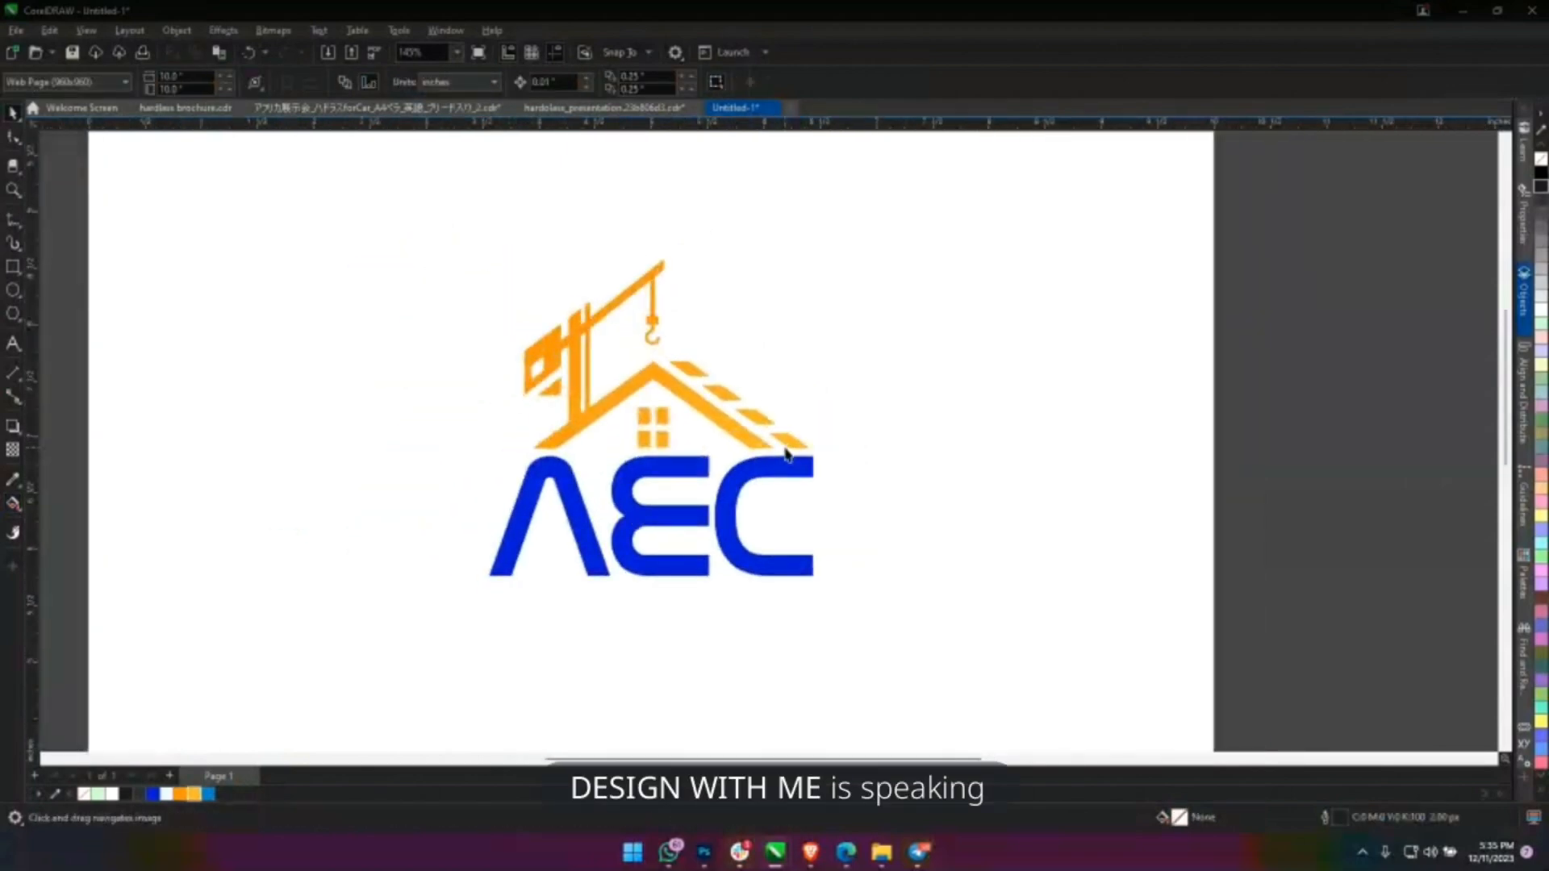
pyautogui.click(726, 401)
pyautogui.scroll(-2, 727, 401)
pyautogui.scroll(1, 729, 401)
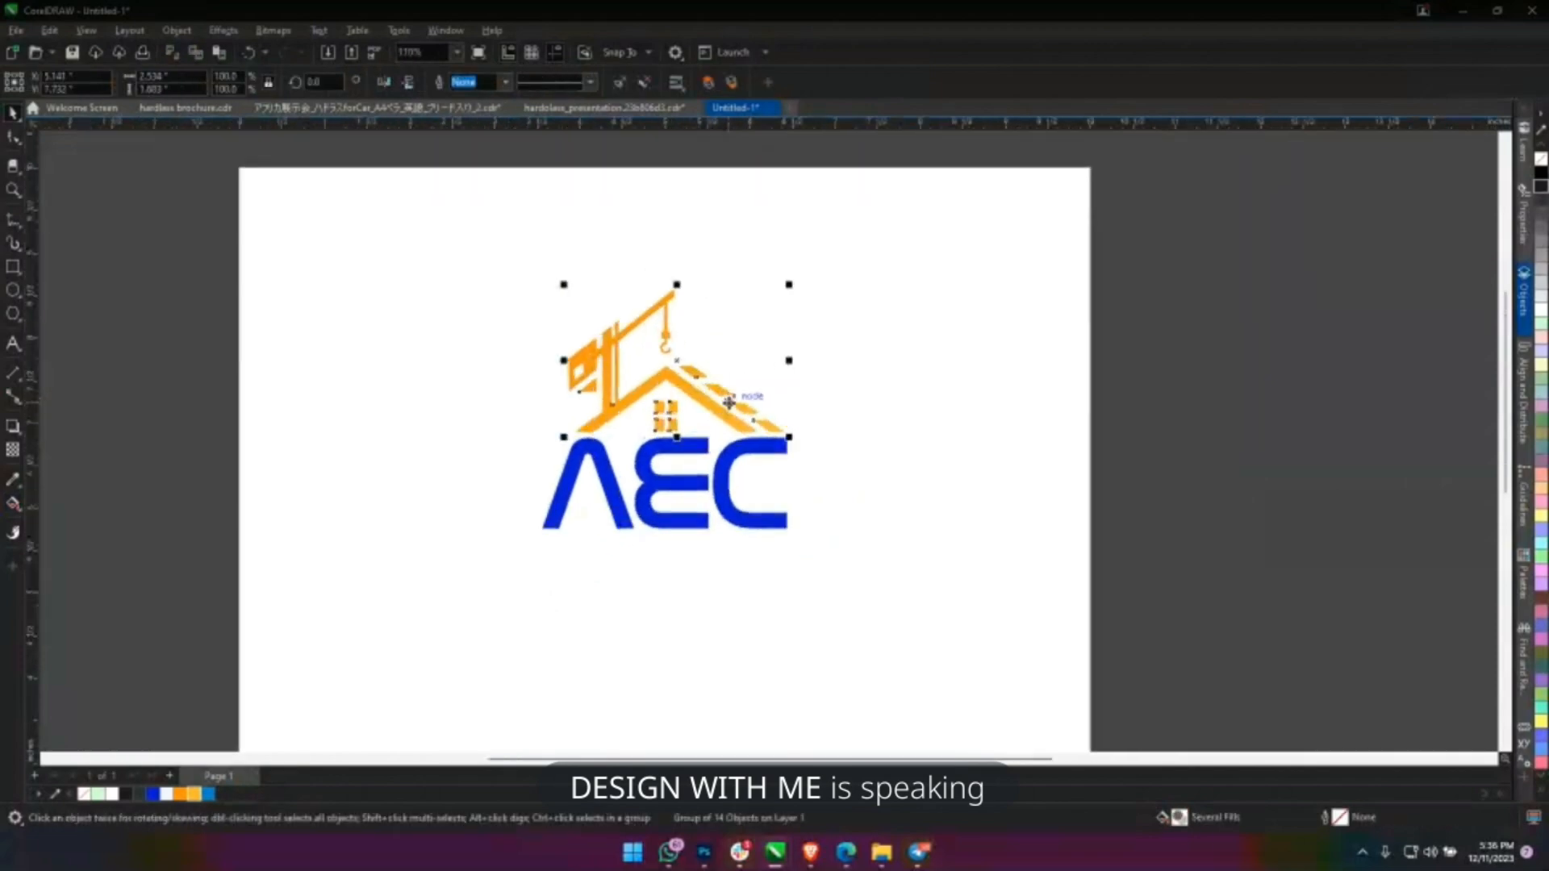
pyautogui.scroll(1, 729, 401)
pyautogui.click(1265, 436)
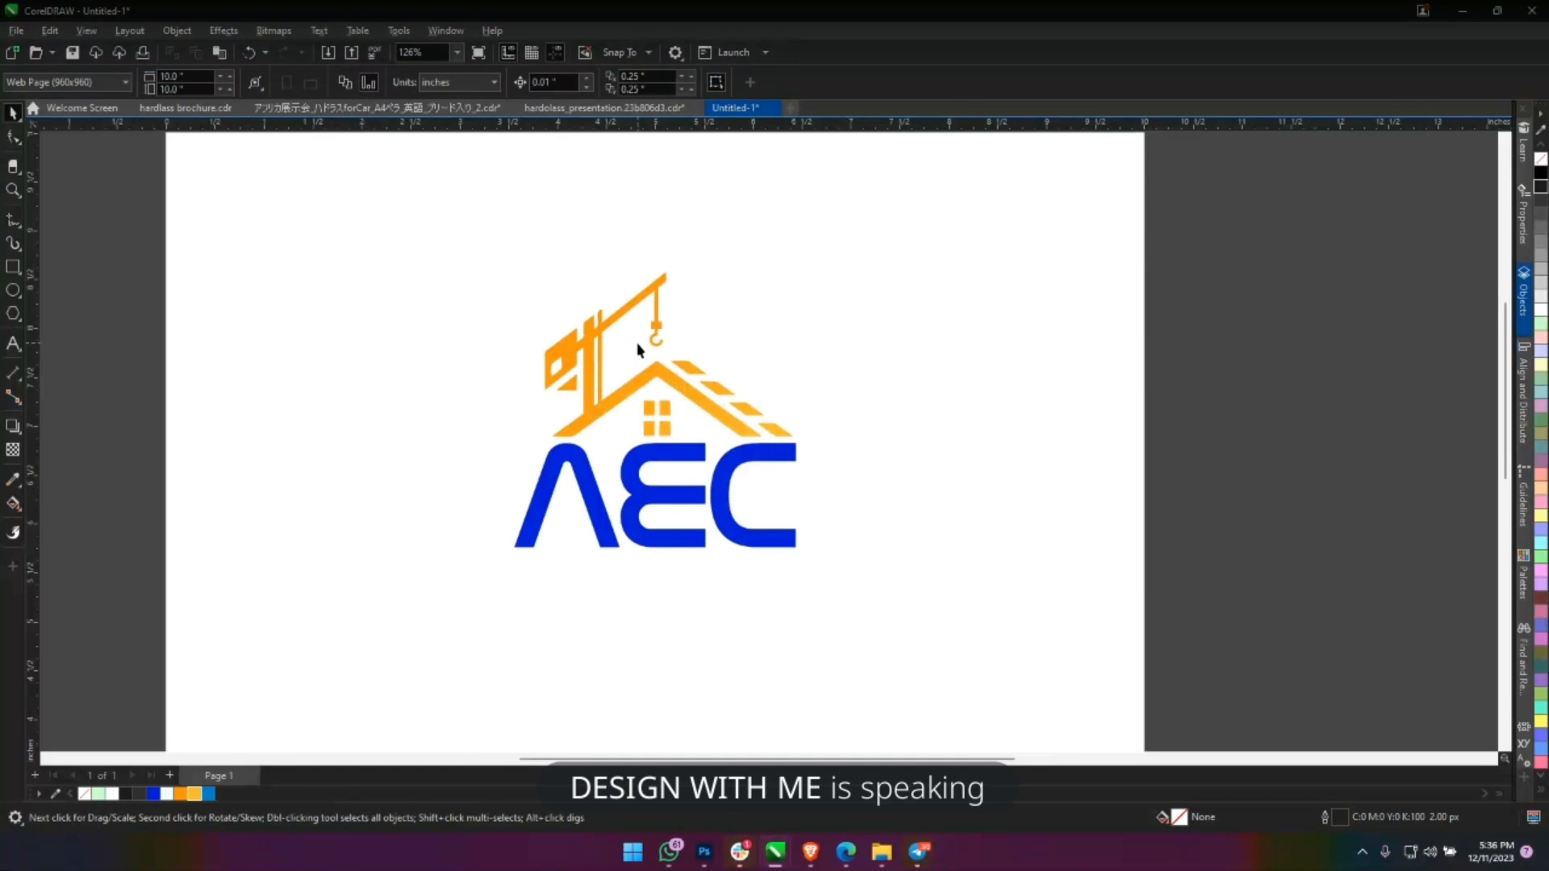
# Ungroup the crane and roof artwork and fill all four roof tiles with the sampled blue.
pyautogui.scroll(1, 595, 355)
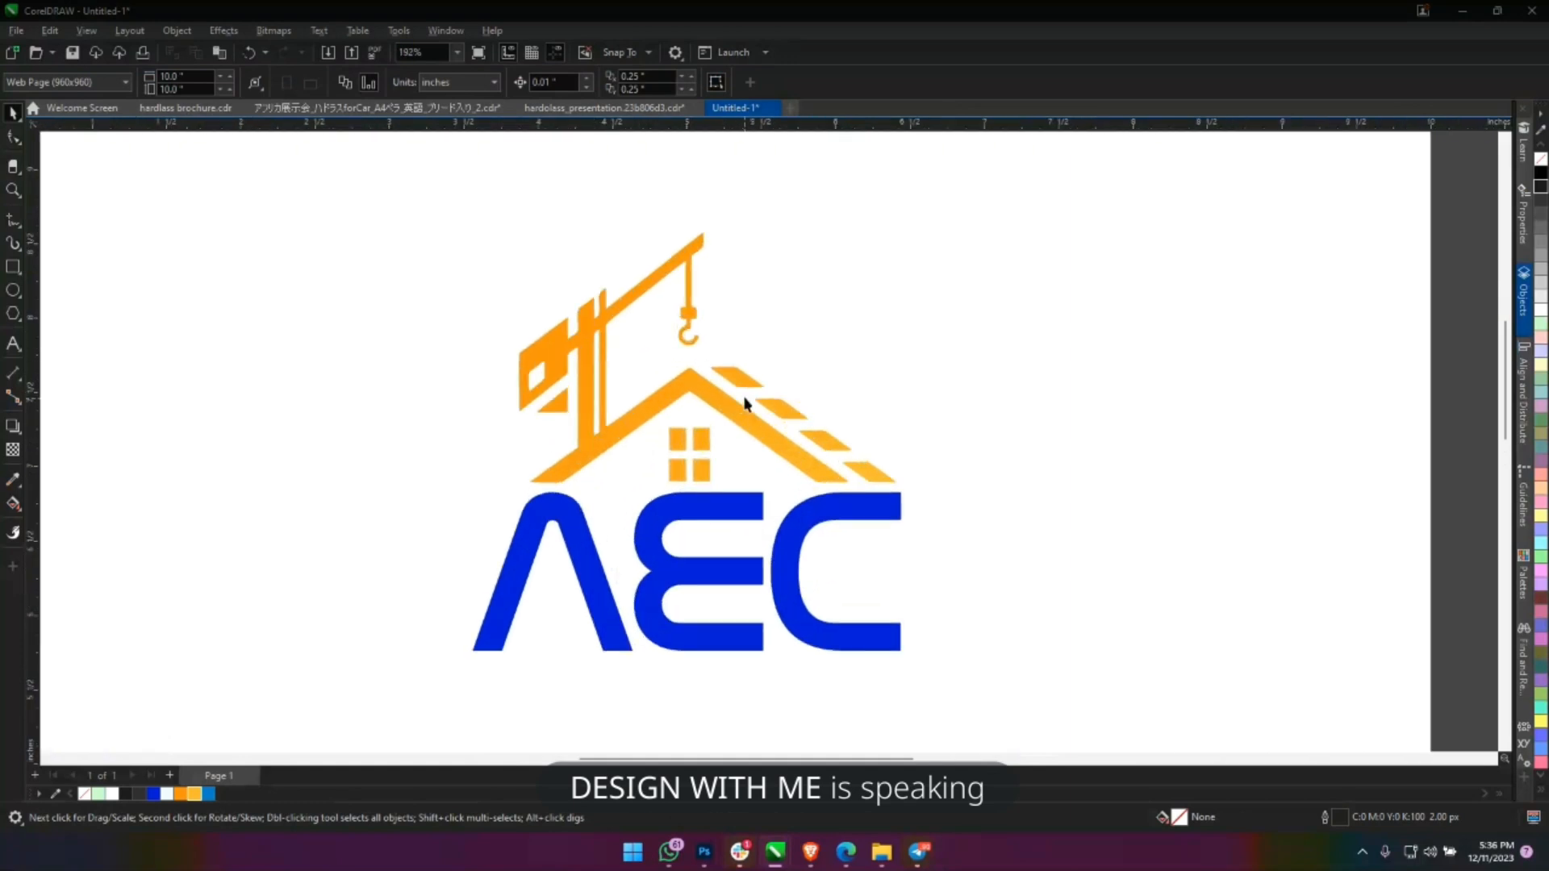
pyautogui.click(744, 375)
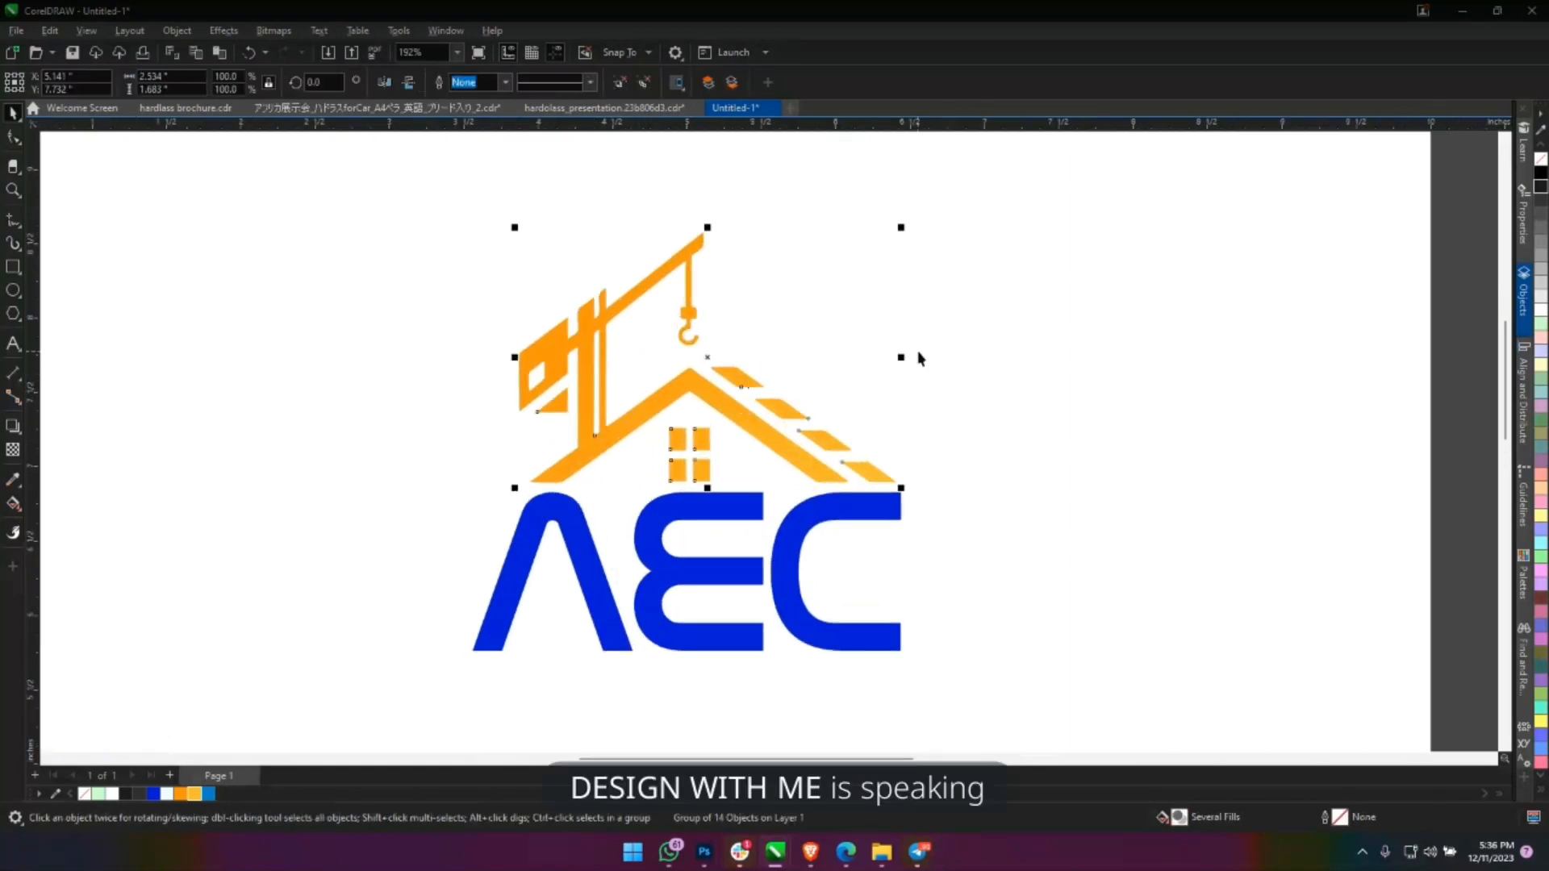
pyautogui.hotkey('ctrl', 'u')
pyautogui.moveTo(1477, 283); pyautogui.dragTo(702, 477)
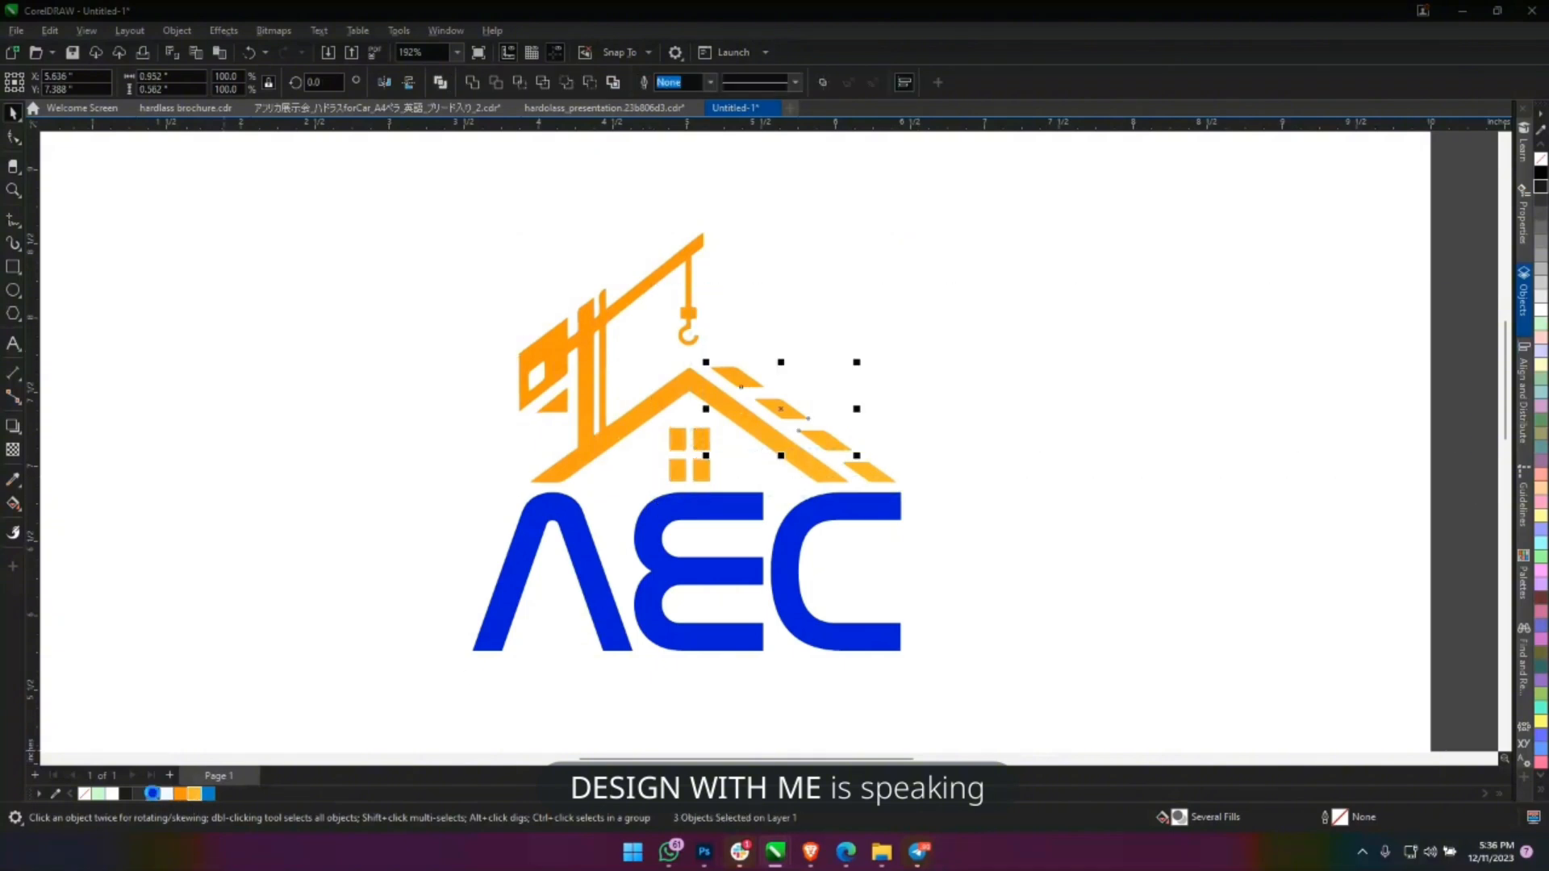
pyautogui.click(157, 792)
pyautogui.click(877, 478)
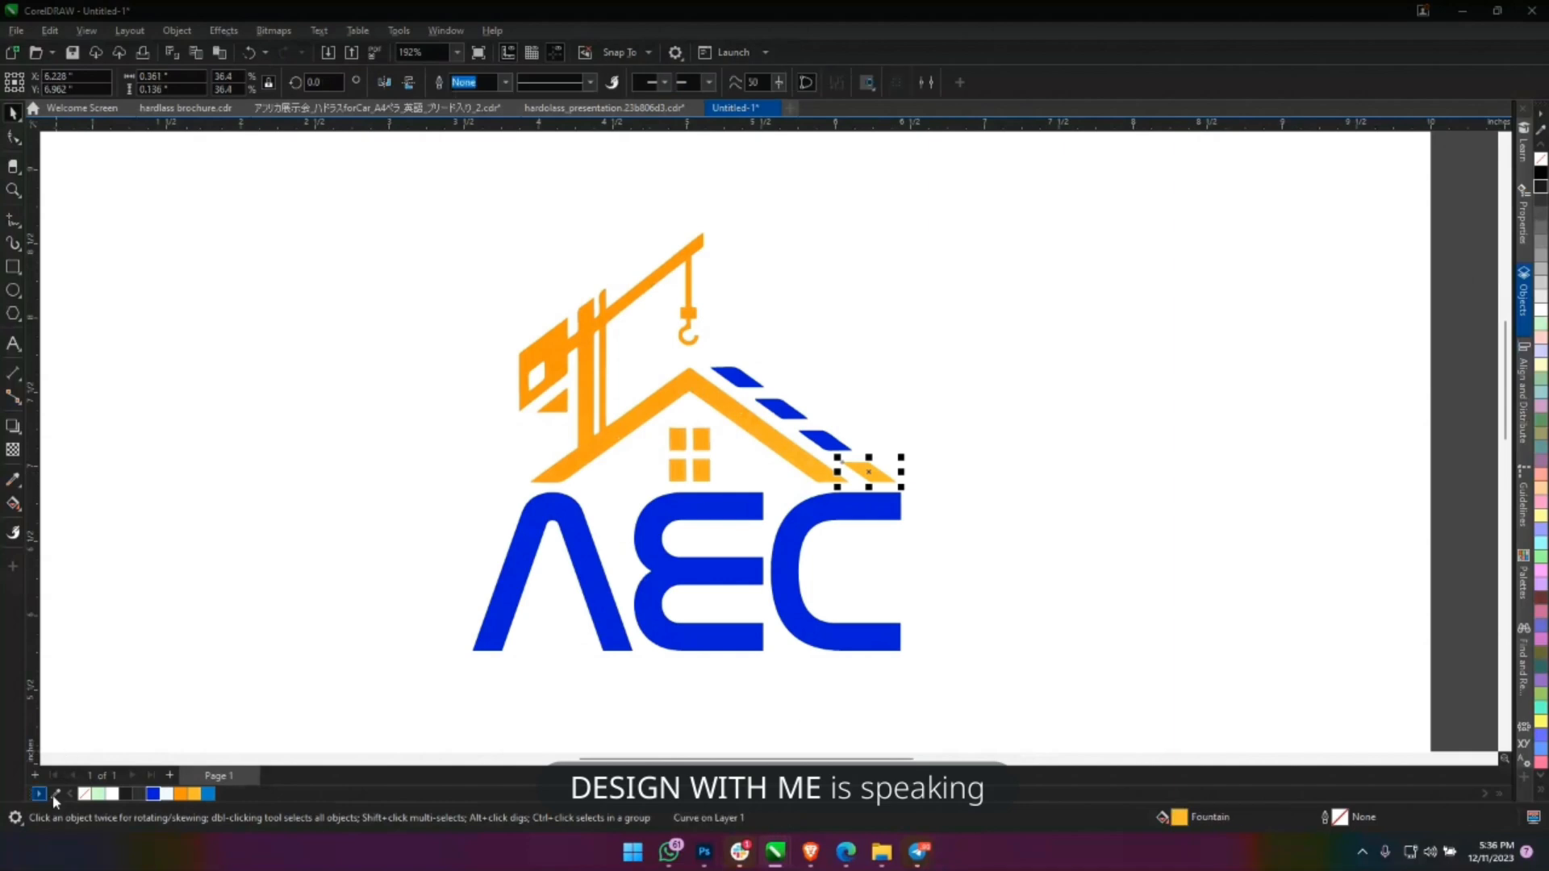
pyautogui.scroll(-2, 605, 396)
pyautogui.click(1187, 322)
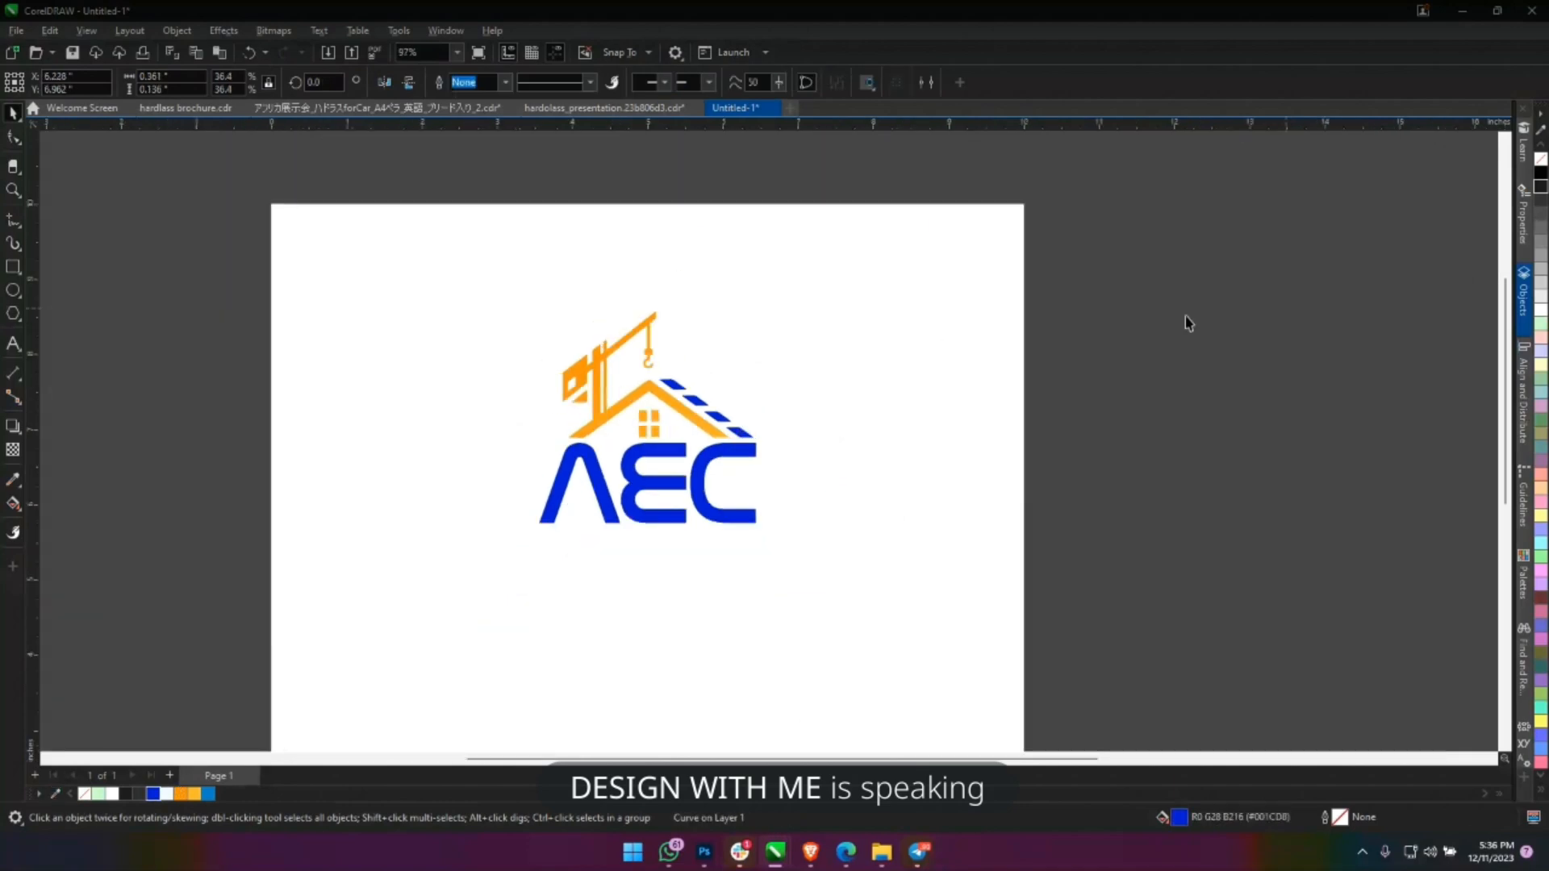
pyautogui.moveTo(1211, 291); pyautogui.dragTo(1324, 261)
pyautogui.press('space')
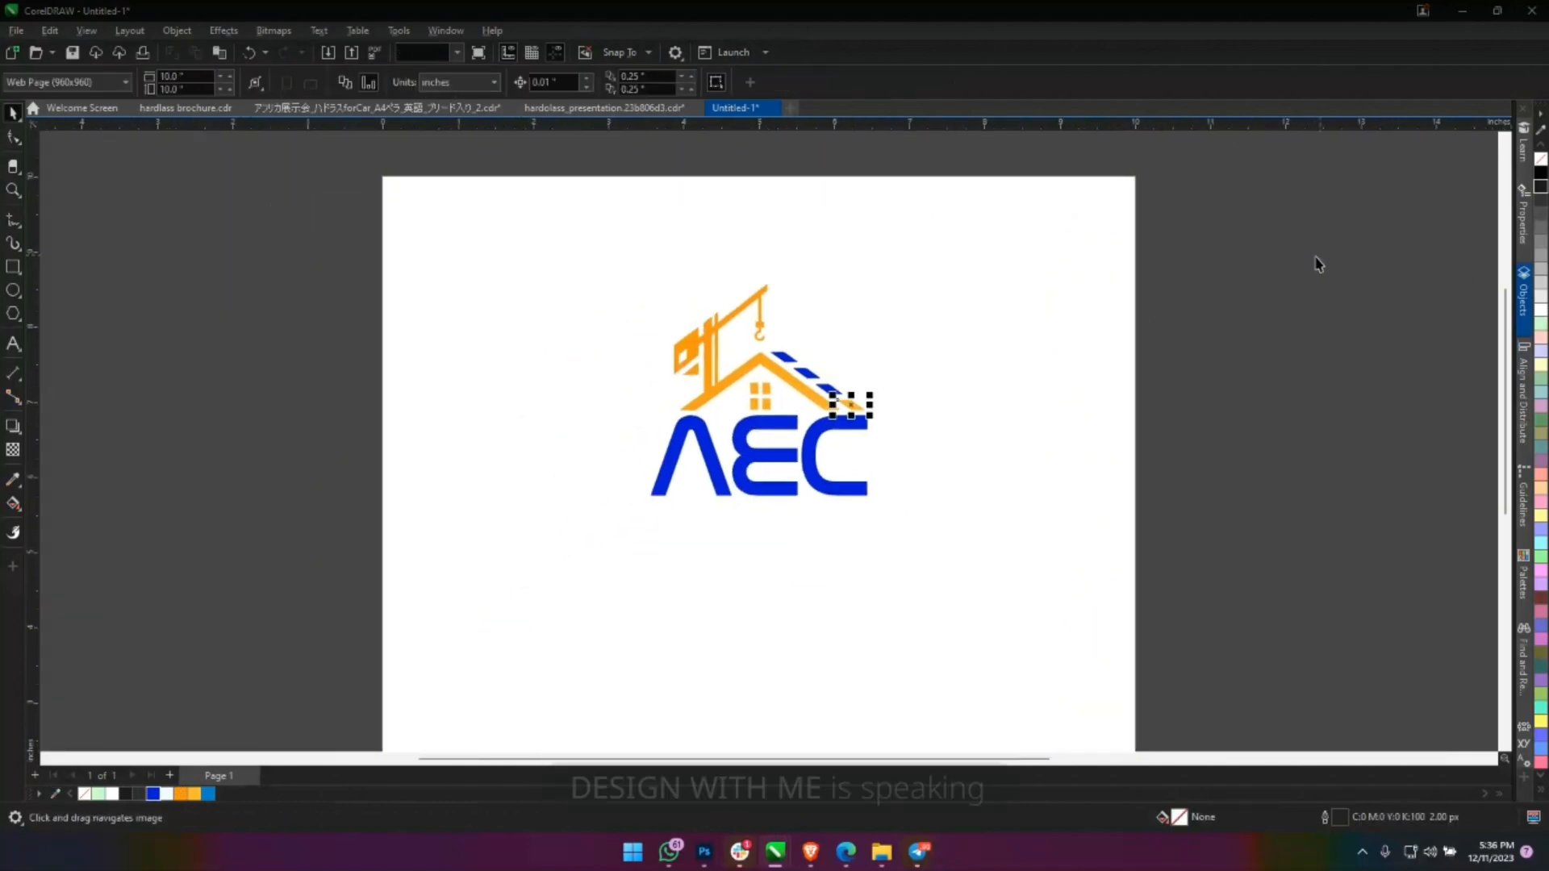
# Undo the blue fills on the four roof tiles to bring back their orange gradient.
pyautogui.click(1315, 264)
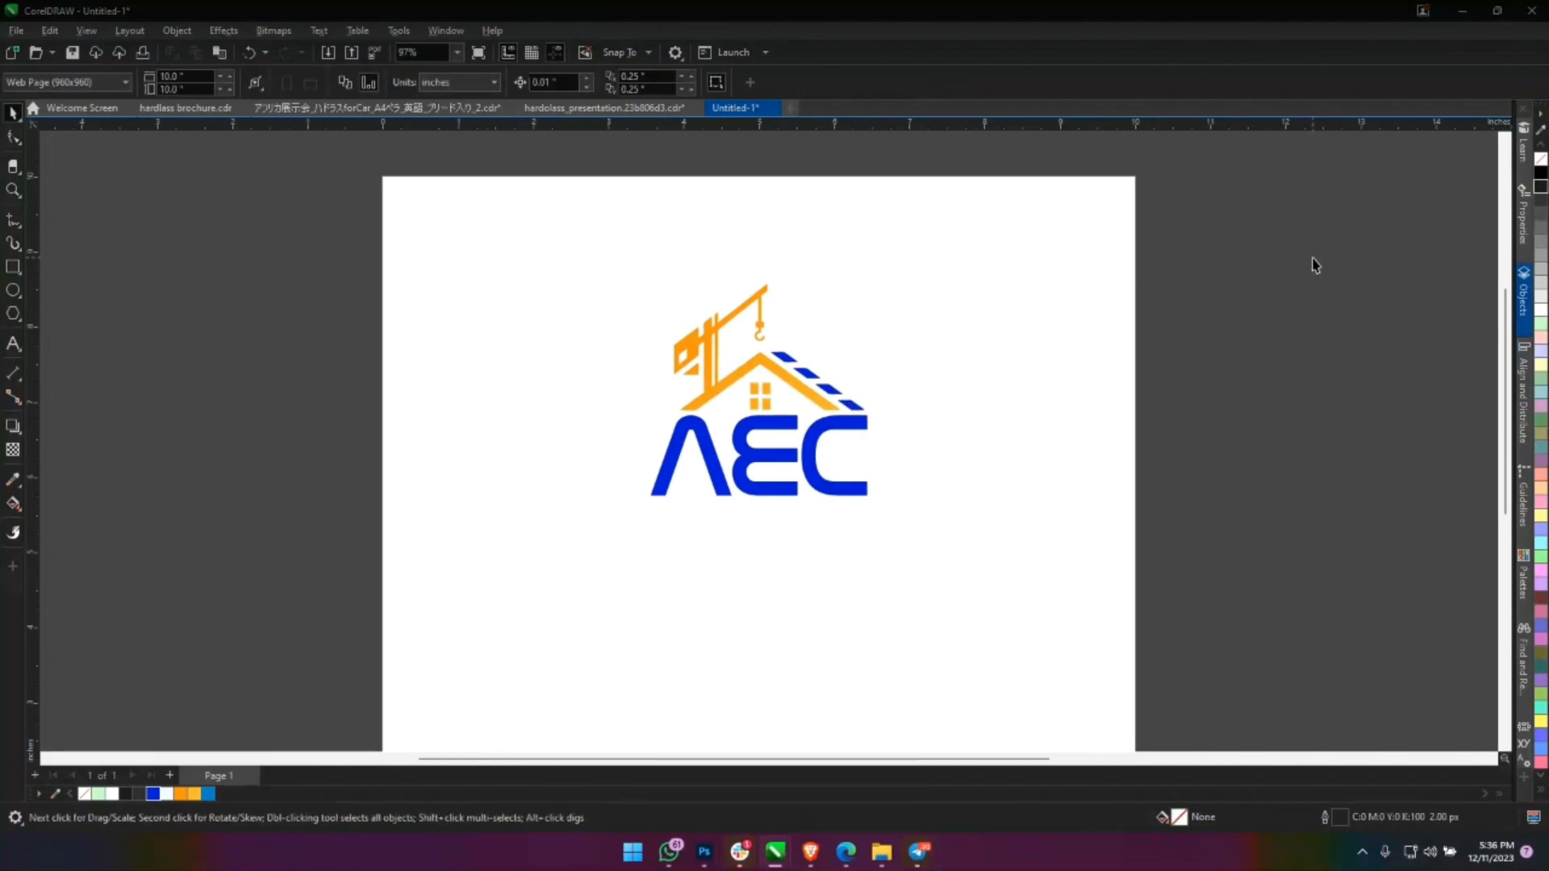
pyautogui.hotkey('ctrl', 'z')
pyautogui.hotkey('ctrl', 'z')
pyautogui.hotkey('ctrl', 'z')
pyautogui.hotkey('ctrl', 'z')
pyautogui.hotkey('ctrl', 'z')
# Apply a slightly diagonal fountain fill from the sampled dark blue to the lighter blue across the AEC lettering.
pyautogui.moveTo(1239, 559); pyautogui.dragTo(598, 412)
pyautogui.scroll(2, 881, 466)
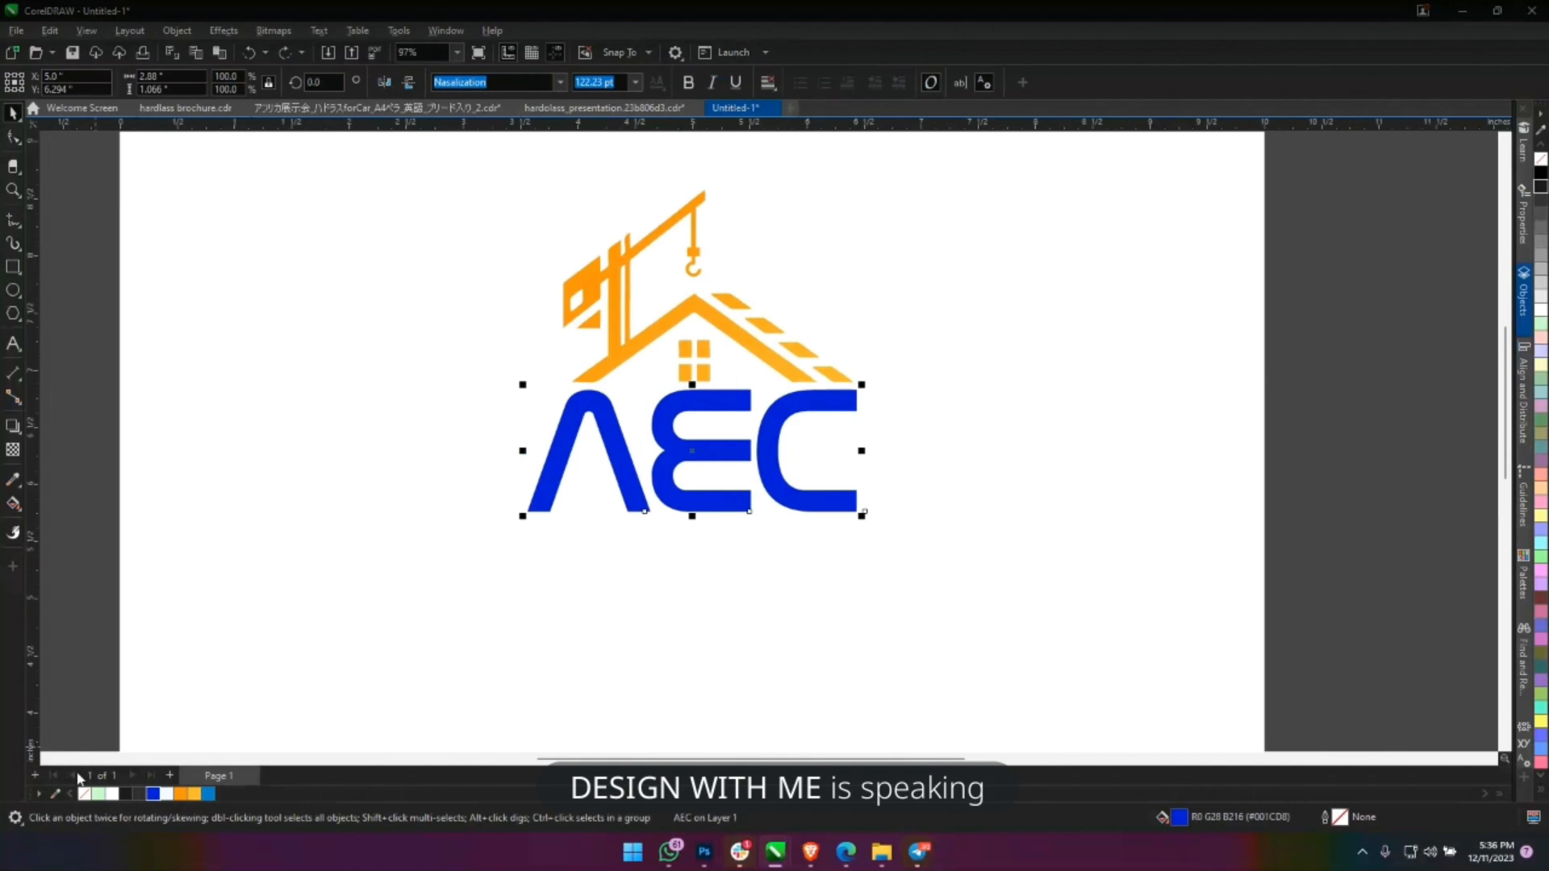
pyautogui.click(13, 504)
pyautogui.moveTo(545, 412); pyautogui.dragTo(902, 489)
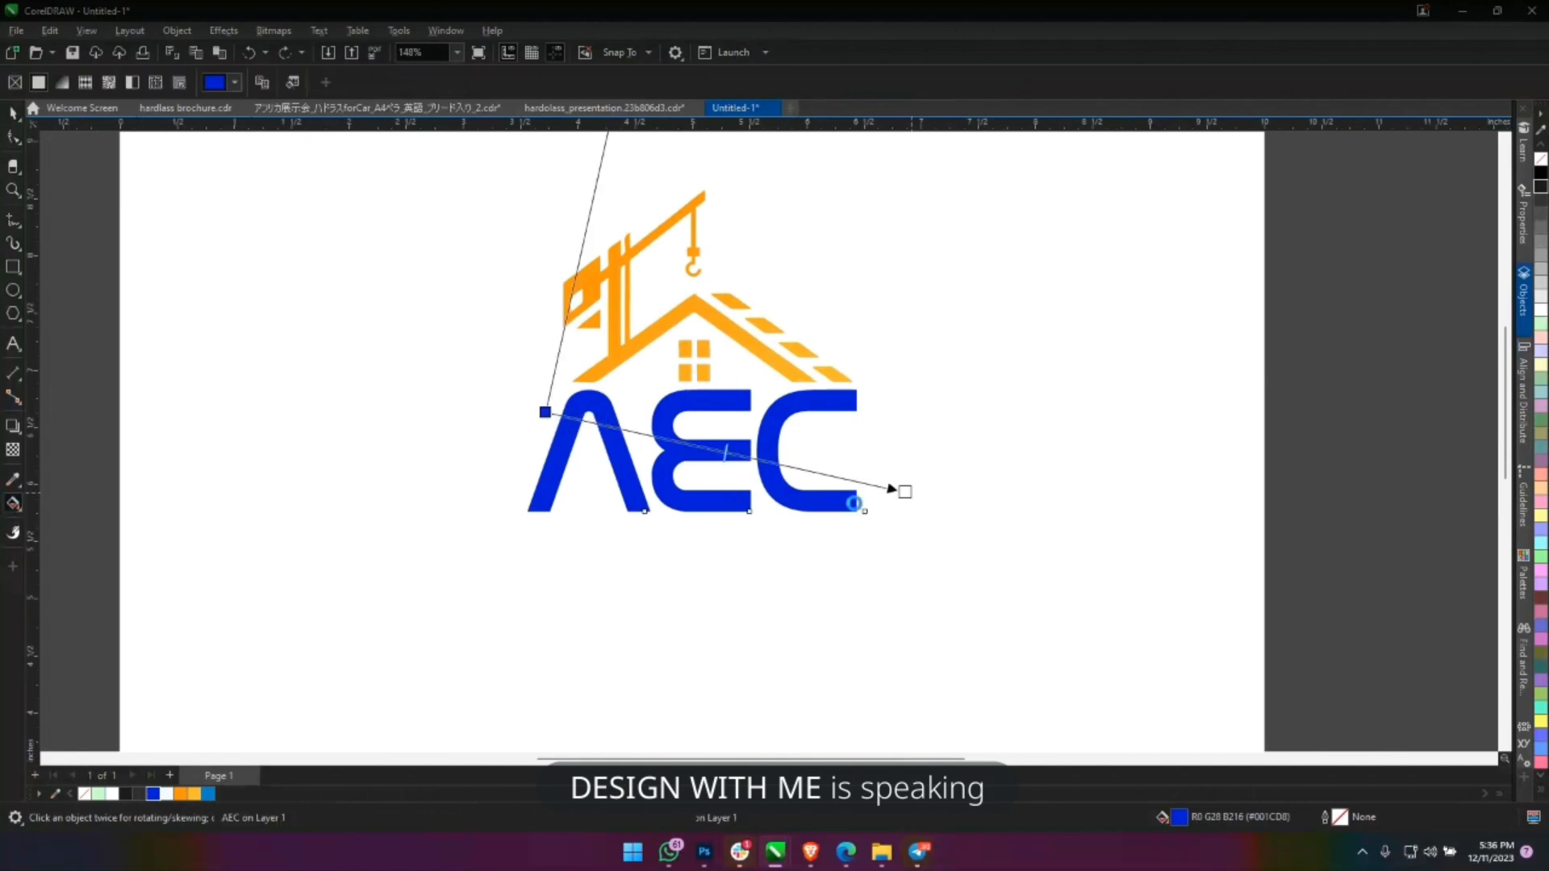
pyautogui.moveTo(212, 793); pyautogui.dragTo(903, 490)
pyautogui.press('space')
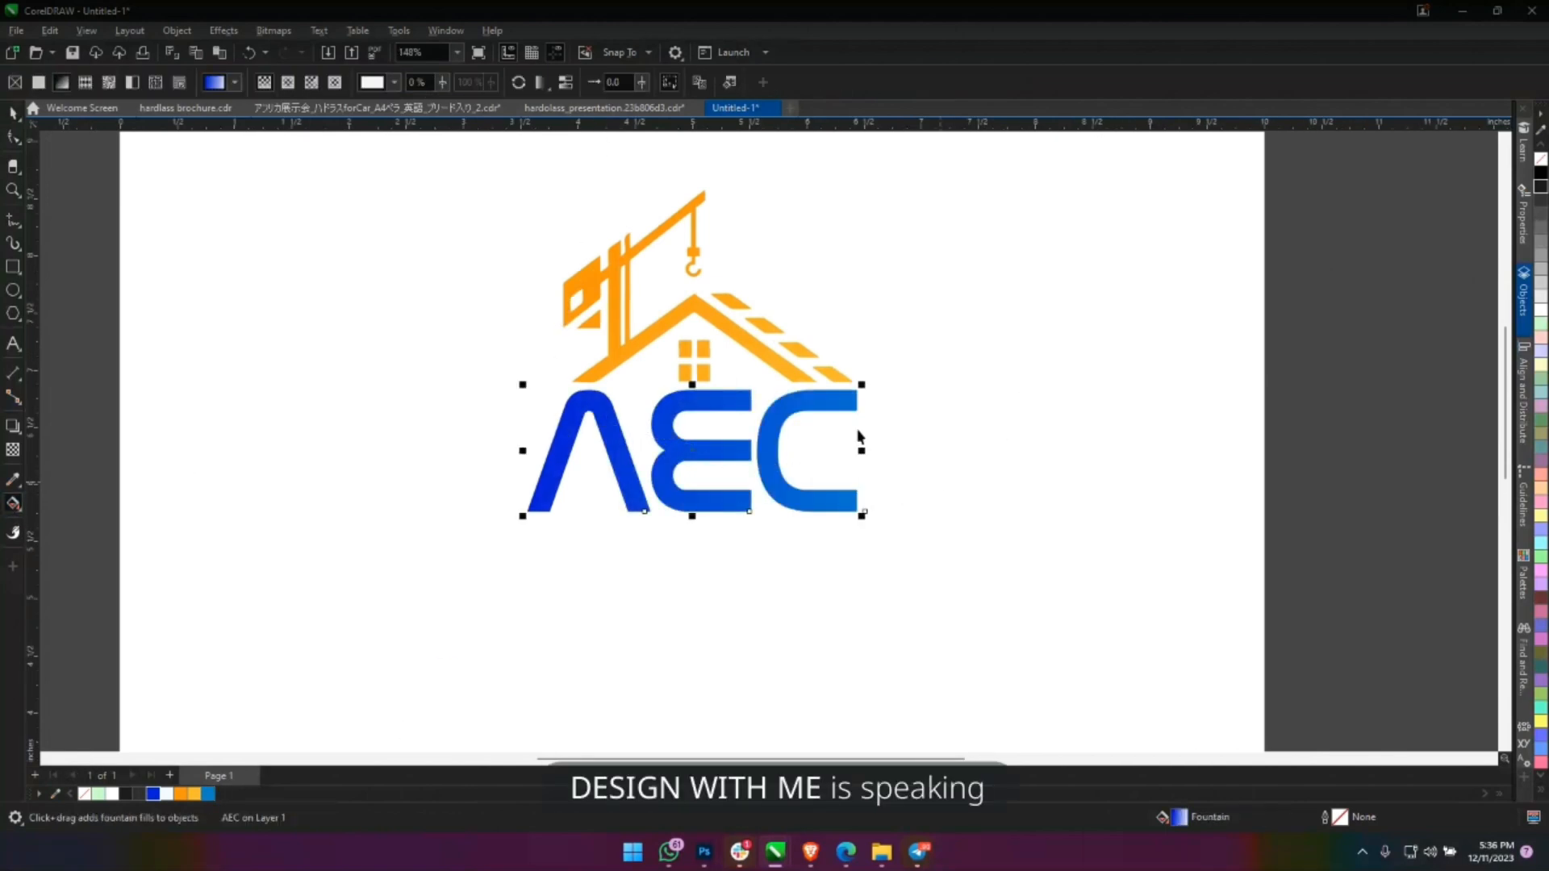
# Group the crane-and-roof artwork with the AEC lettering and try scaling the group to about 1.62 inches wide.
pyautogui.scroll(-2, 1260, 536)
pyautogui.moveTo(1196, 532); pyautogui.dragTo(608, 234)
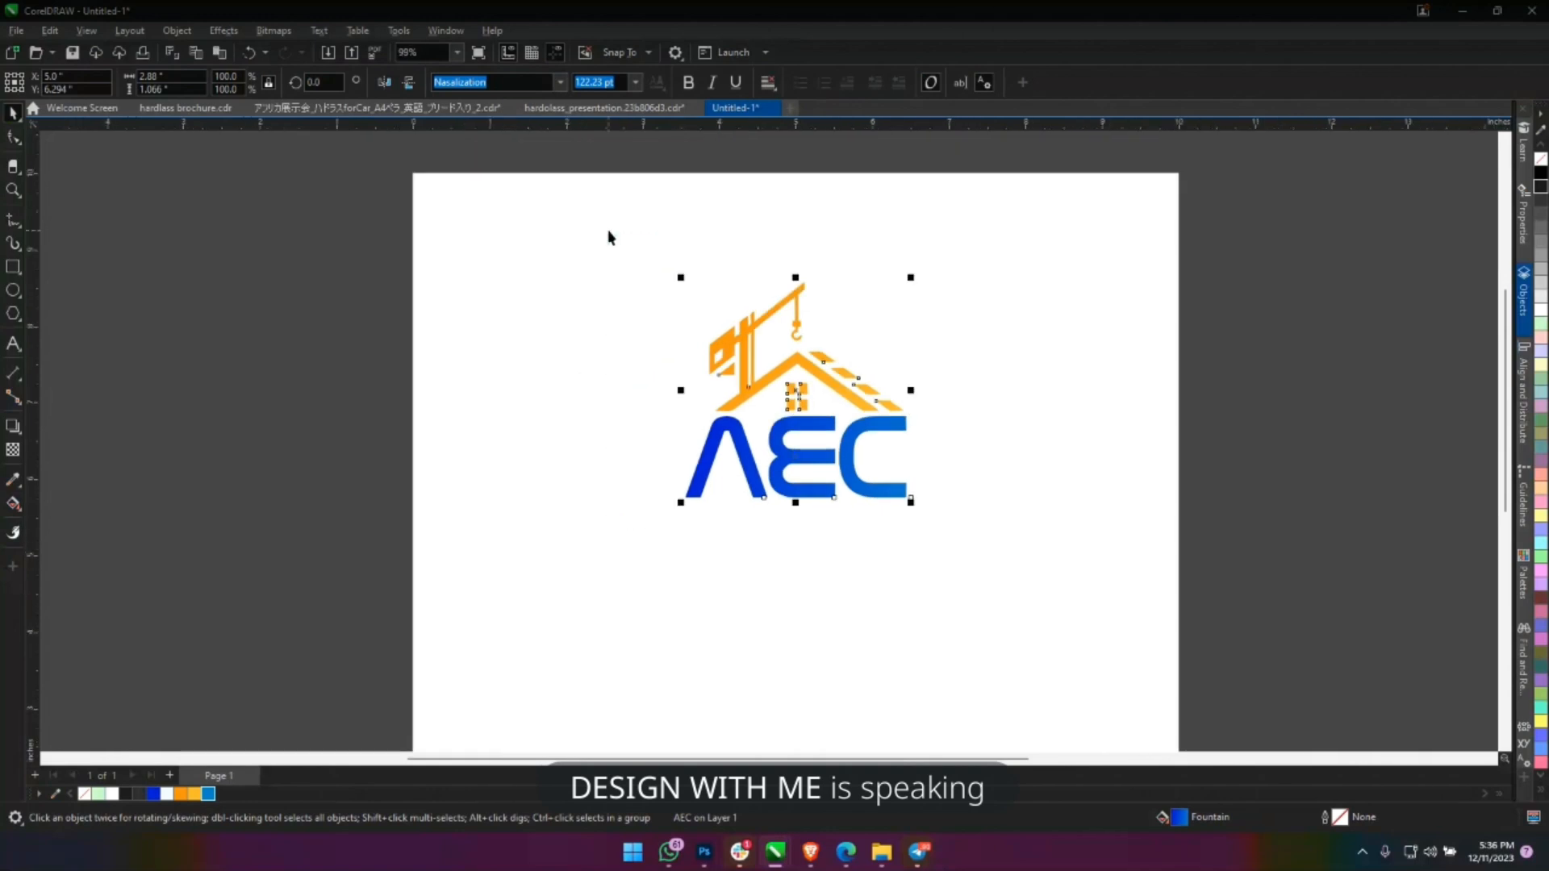
pyautogui.hotkey('ctrl', 'g')
pyautogui.moveTo(911, 502); pyautogui.dragTo(863, 455)
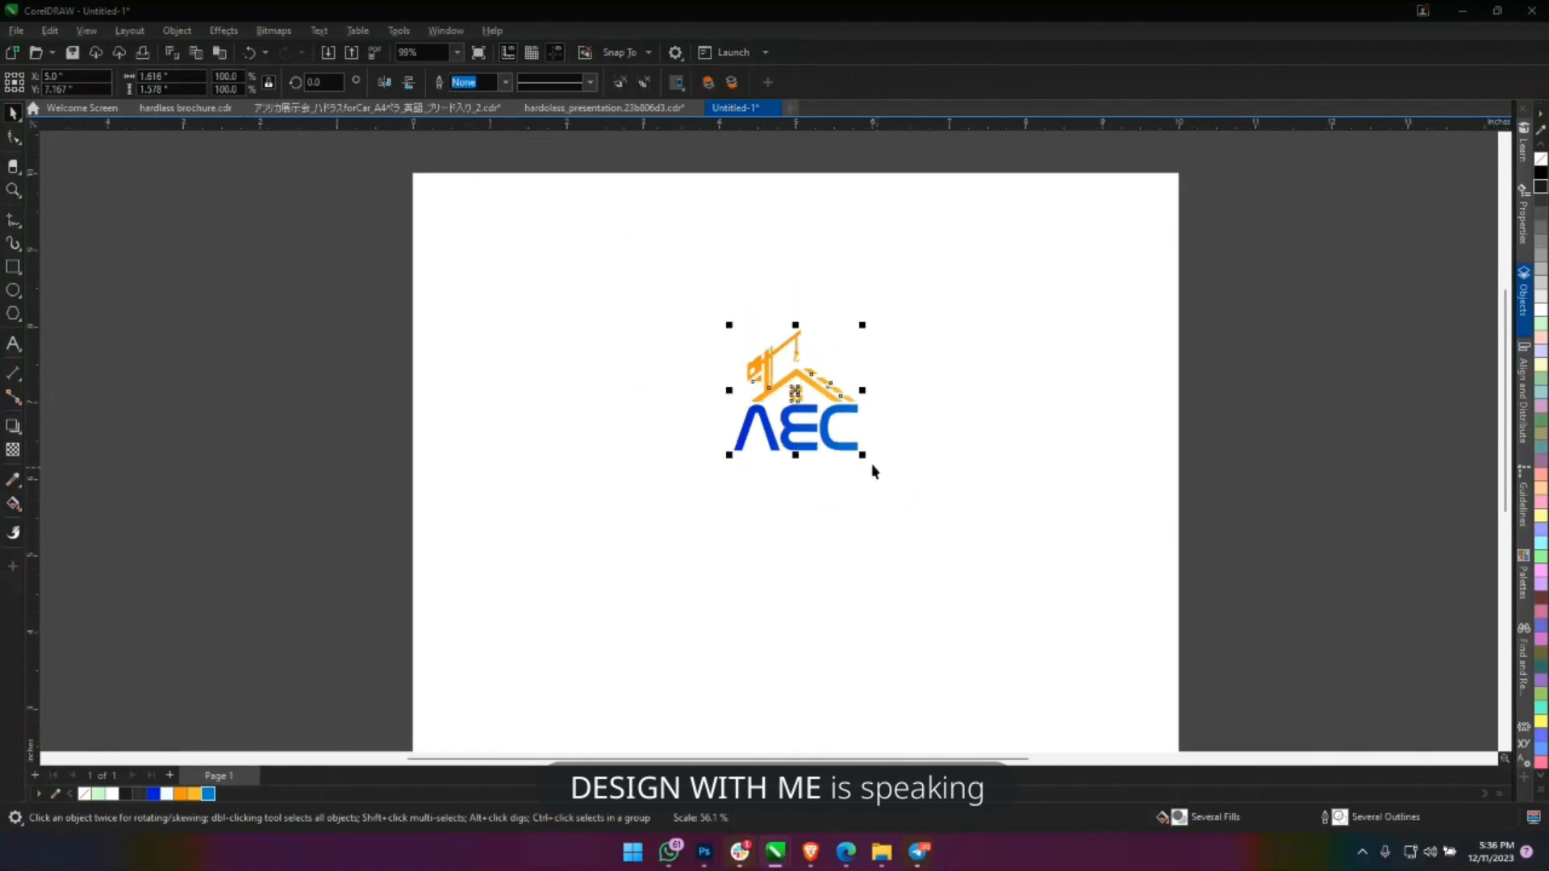
pyautogui.hotkey('ctrl', 'z')
# Place the two-line ATUTEK ENGINEERING CONSULT text just below the AEC logo and centre it with the logo.
pyautogui.moveTo(918, 554); pyautogui.dragTo(775, 242)
pyautogui.moveTo(854, 461); pyautogui.dragTo(892, 450)
pyautogui.moveTo(1235, 657); pyautogui.dragTo(642, 504)
pyautogui.moveTo(731, 530); pyautogui.dragTo(637, 207)
pyautogui.moveTo(763, 172); pyautogui.dragTo(887, 410)
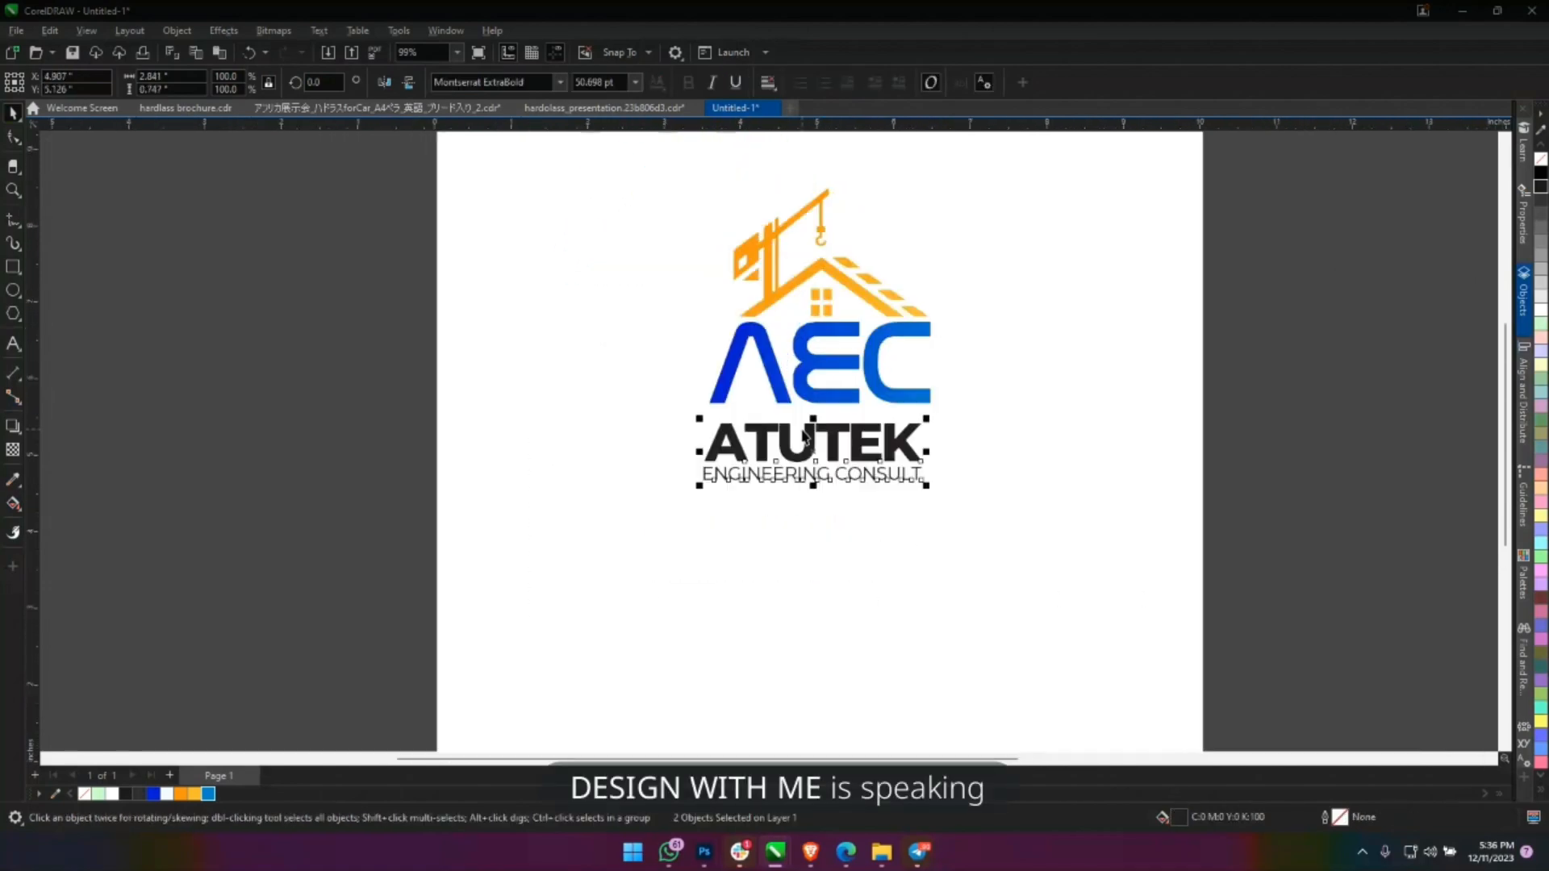
pyautogui.keyDown('shift'); pyautogui.click(909, 407); pyautogui.keyUp('shift')
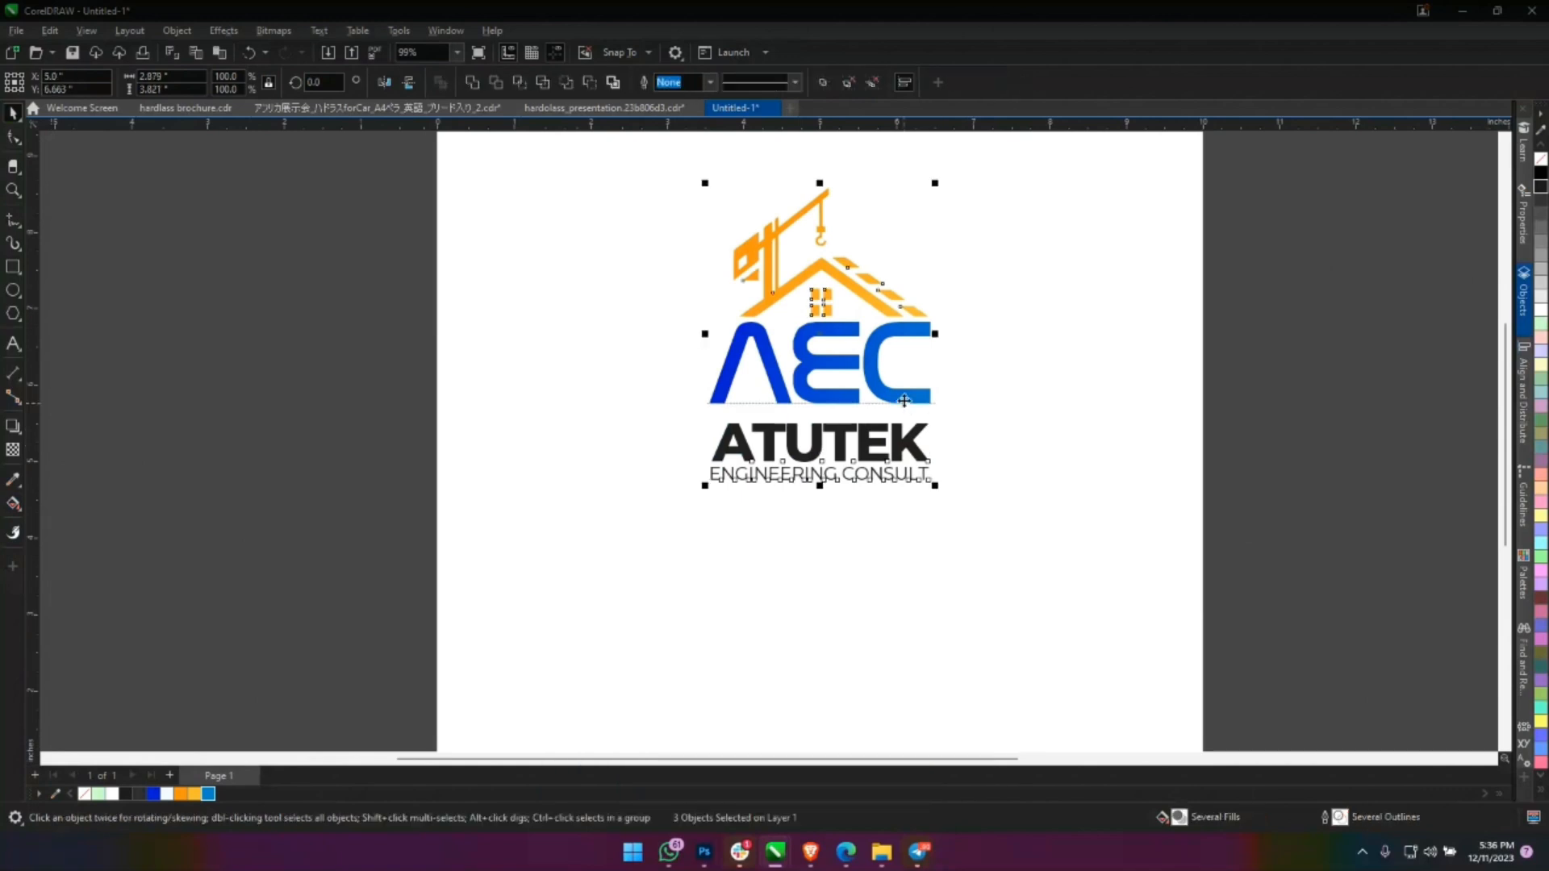
pyautogui.click(1004, 484)
# Nudge the company name down to about Y 5.07 inches and scale it to about 2.83 inches wide.
pyautogui.moveTo(1283, 543); pyautogui.dragTo(633, 404)
pyautogui.press('Down')
pyautogui.press('Down')
pyautogui.press('Down')
pyautogui.press('Down')
pyautogui.press('Down')
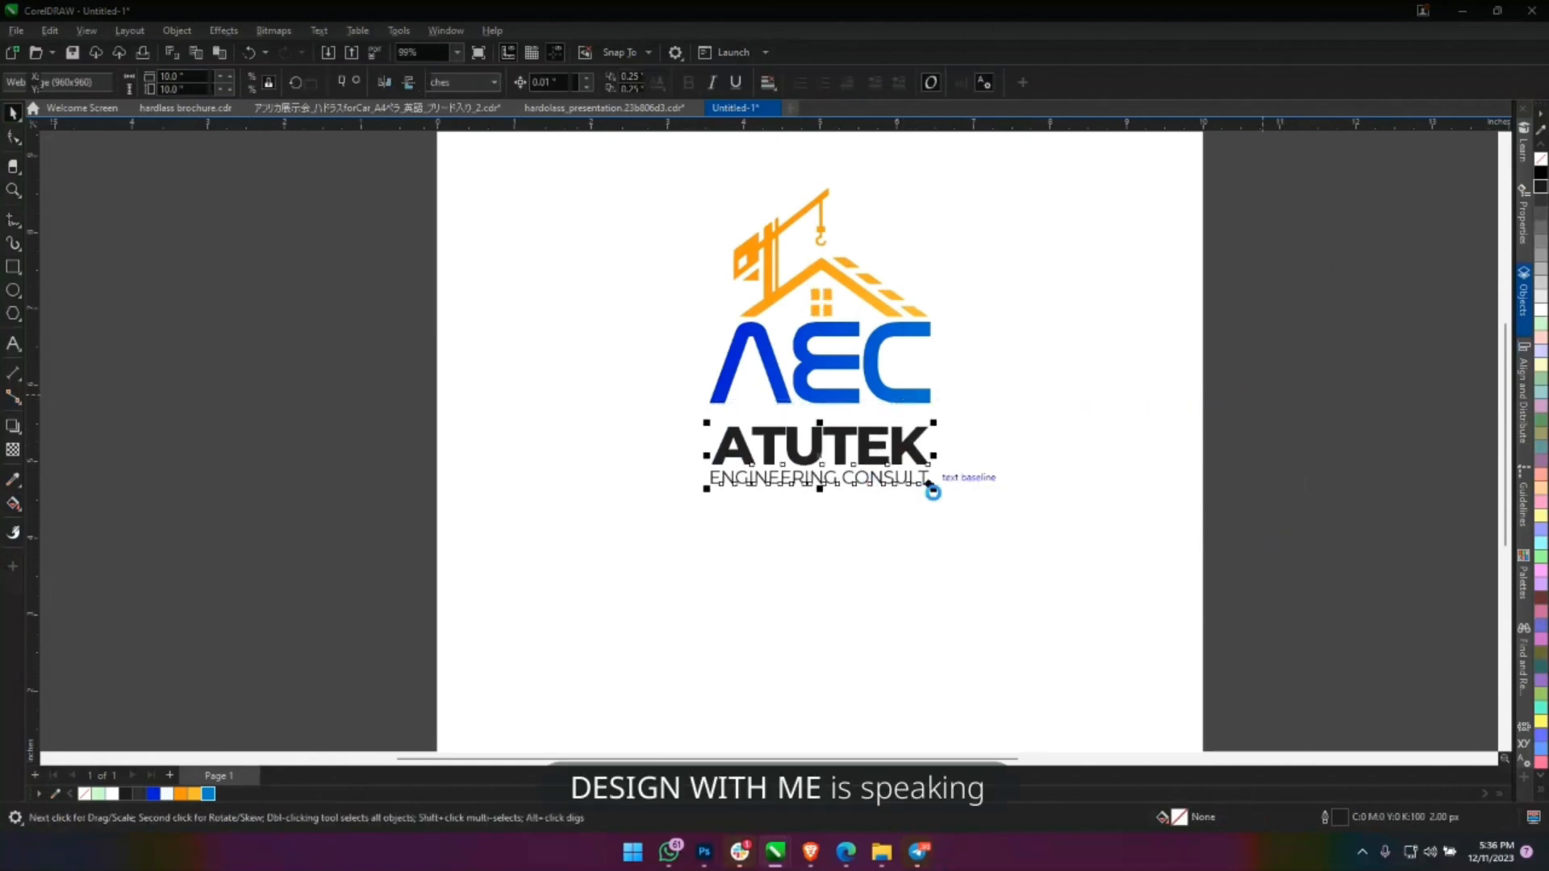
pyautogui.moveTo(933, 491); pyautogui.dragTo(940, 495)
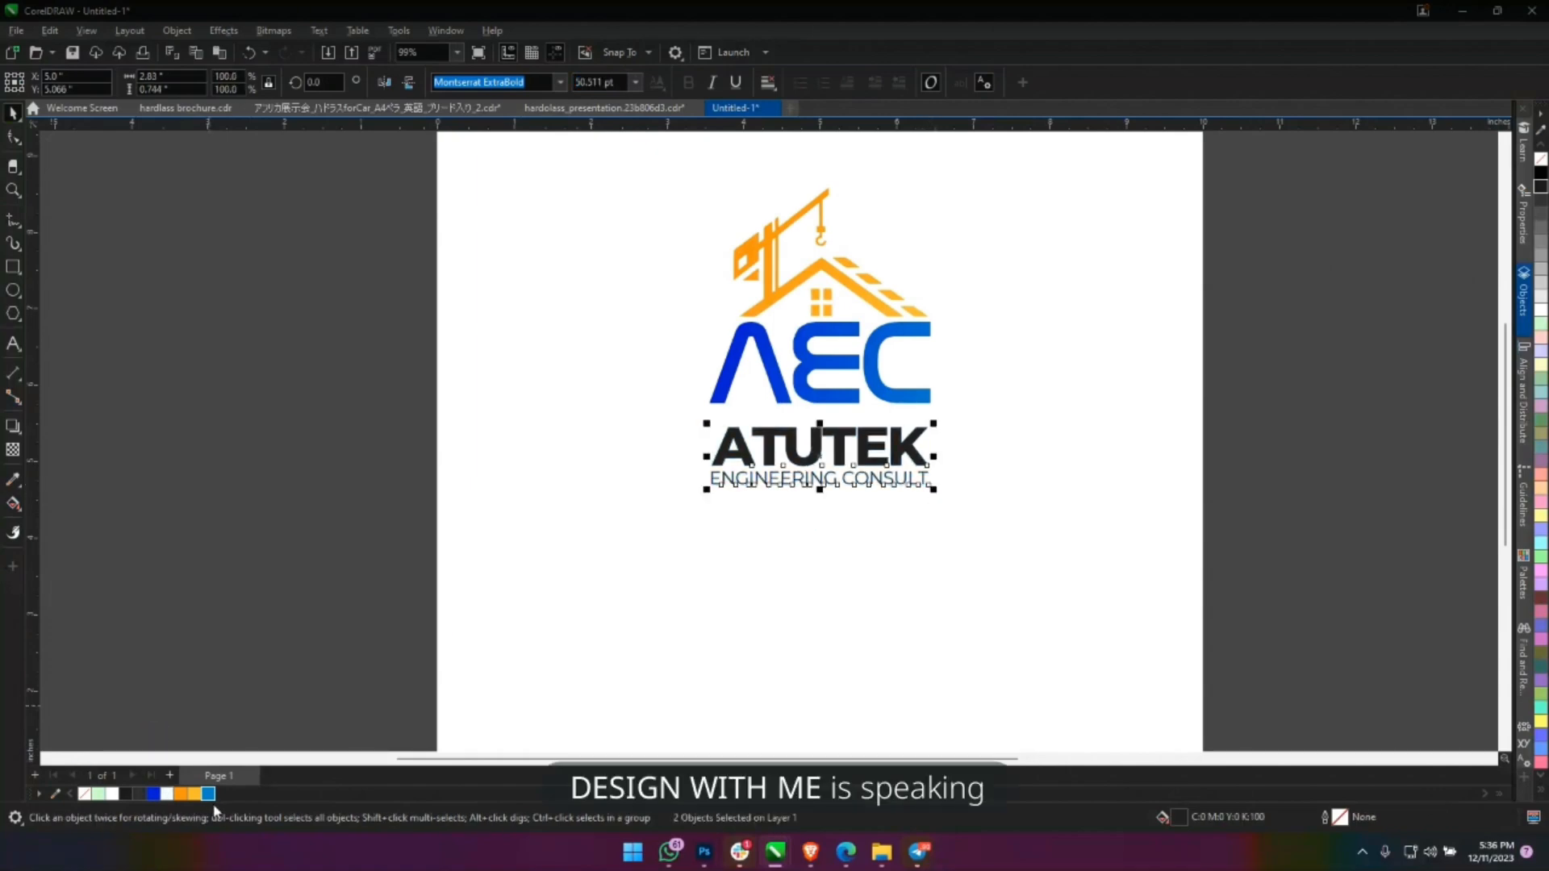
pyautogui.click(1294, 339)
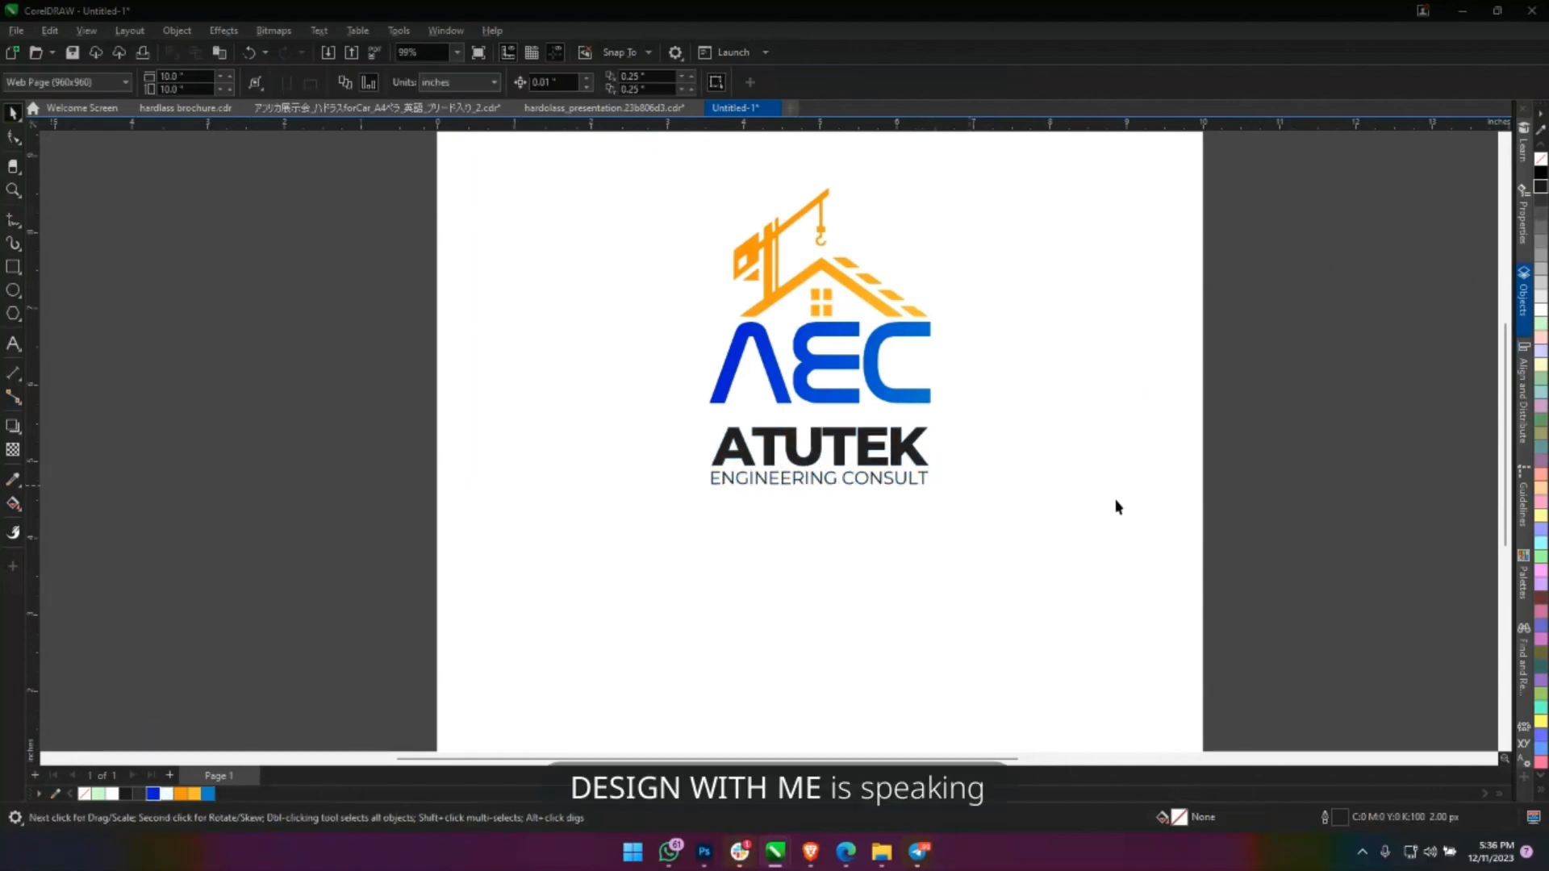
# Fill the ATUTEK and ENGINEERING CONSULT texts with the sampled dark blue.
pyautogui.moveTo(1294, 537); pyautogui.dragTo(478, 458)
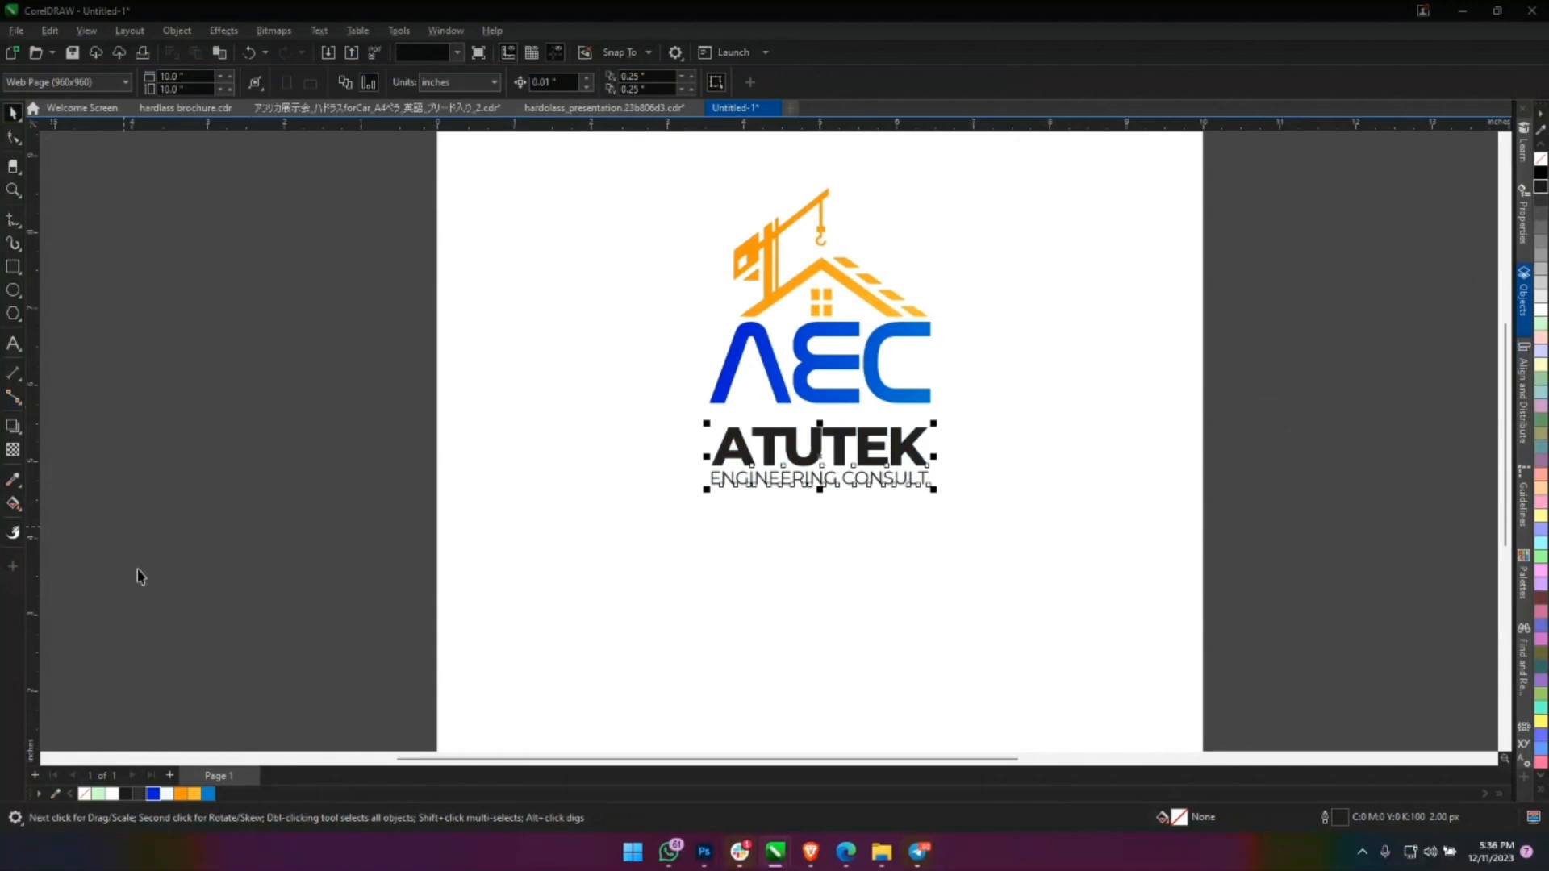
pyautogui.click(153, 795)
pyautogui.scroll(1, 983, 412)
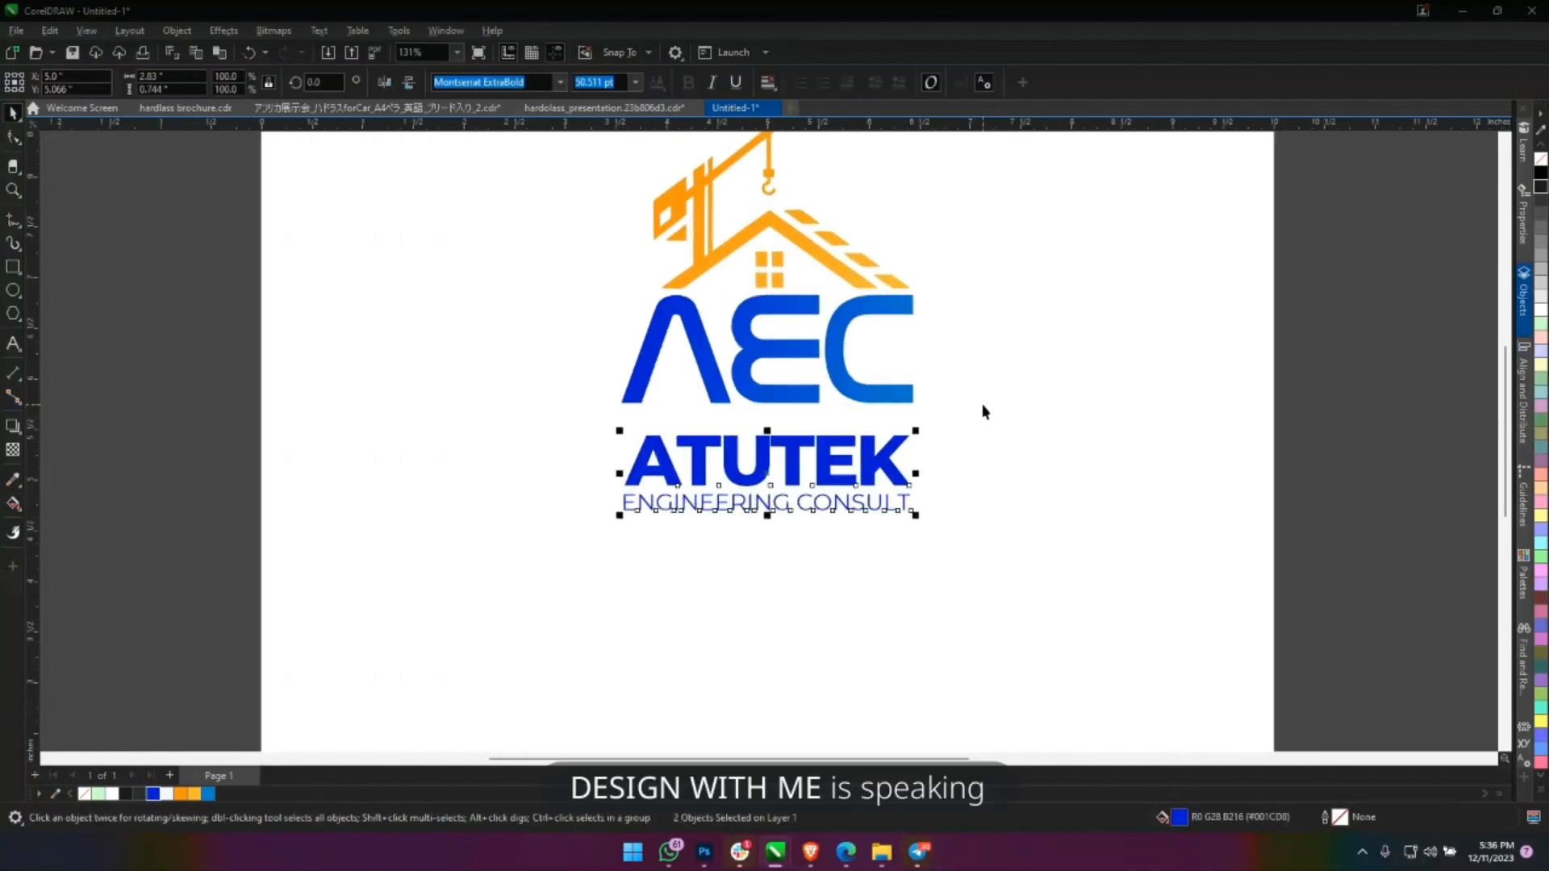
pyautogui.moveTo(901, 399); pyautogui.dragTo(892, 402)
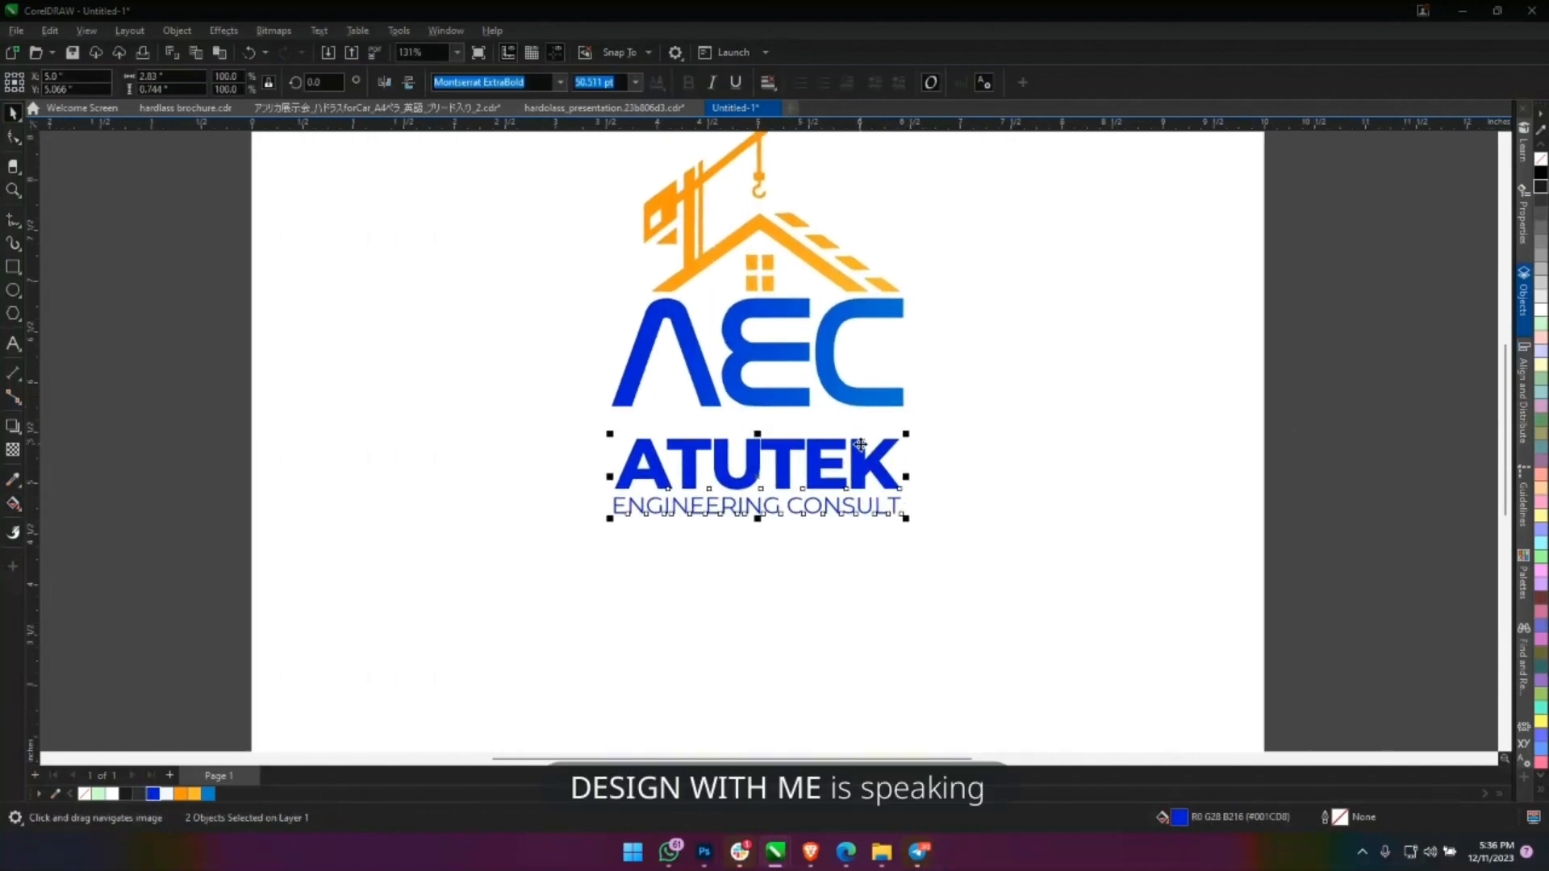
# Combine the ATUTEK and ENGINEERING CONSULT texts into one text object and set its font size to 30 pt.
pyautogui.doubleClick(894, 445)
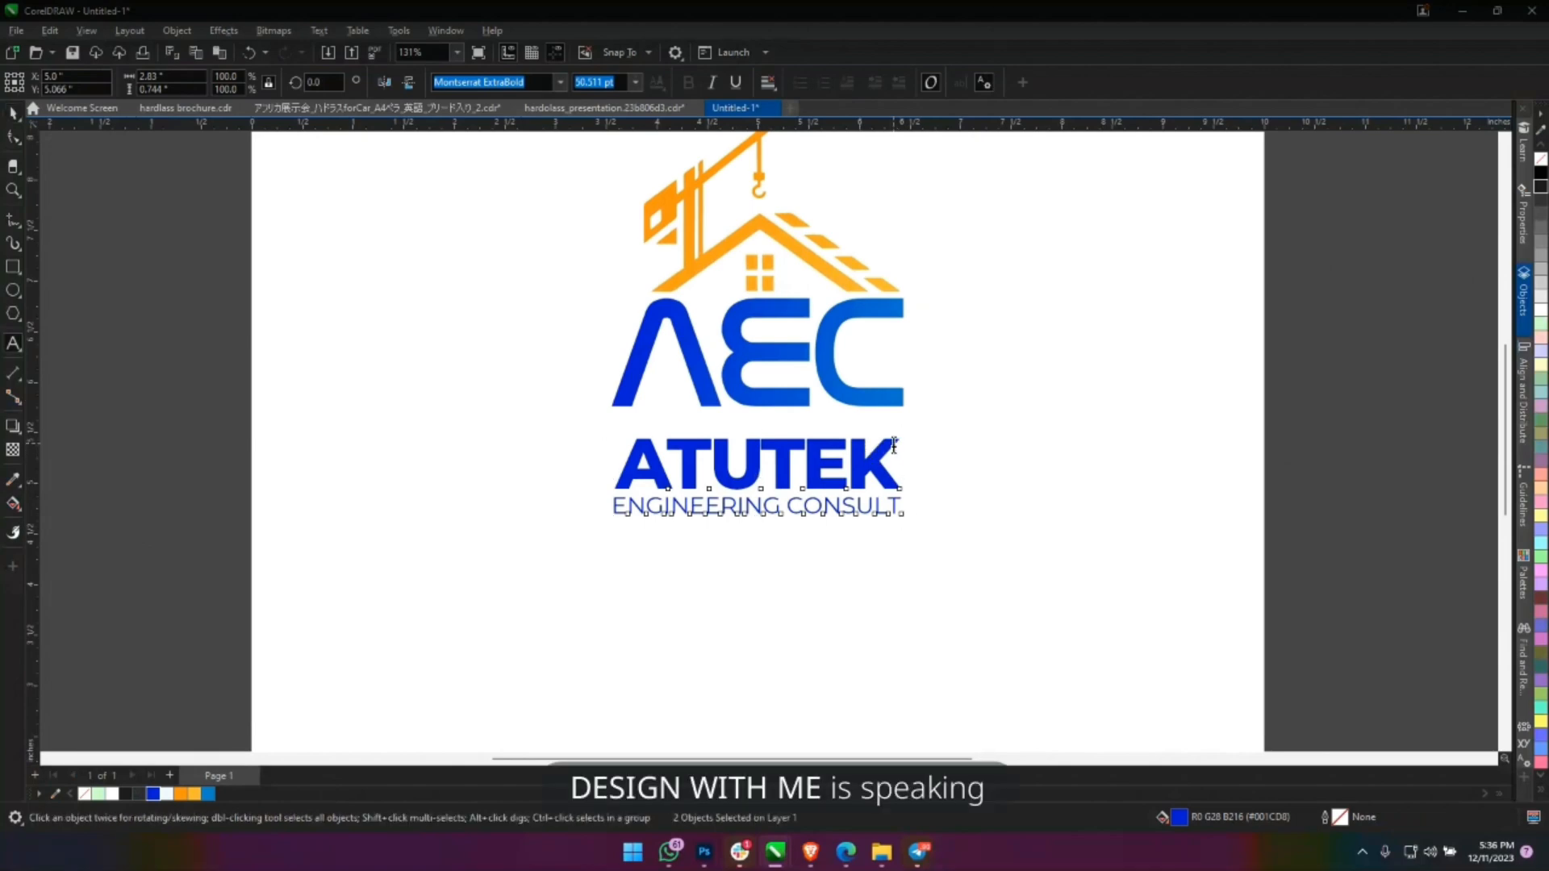
pyautogui.hotkey('ctrl', 'space')
pyautogui.click(961, 464)
pyautogui.click(877, 456)
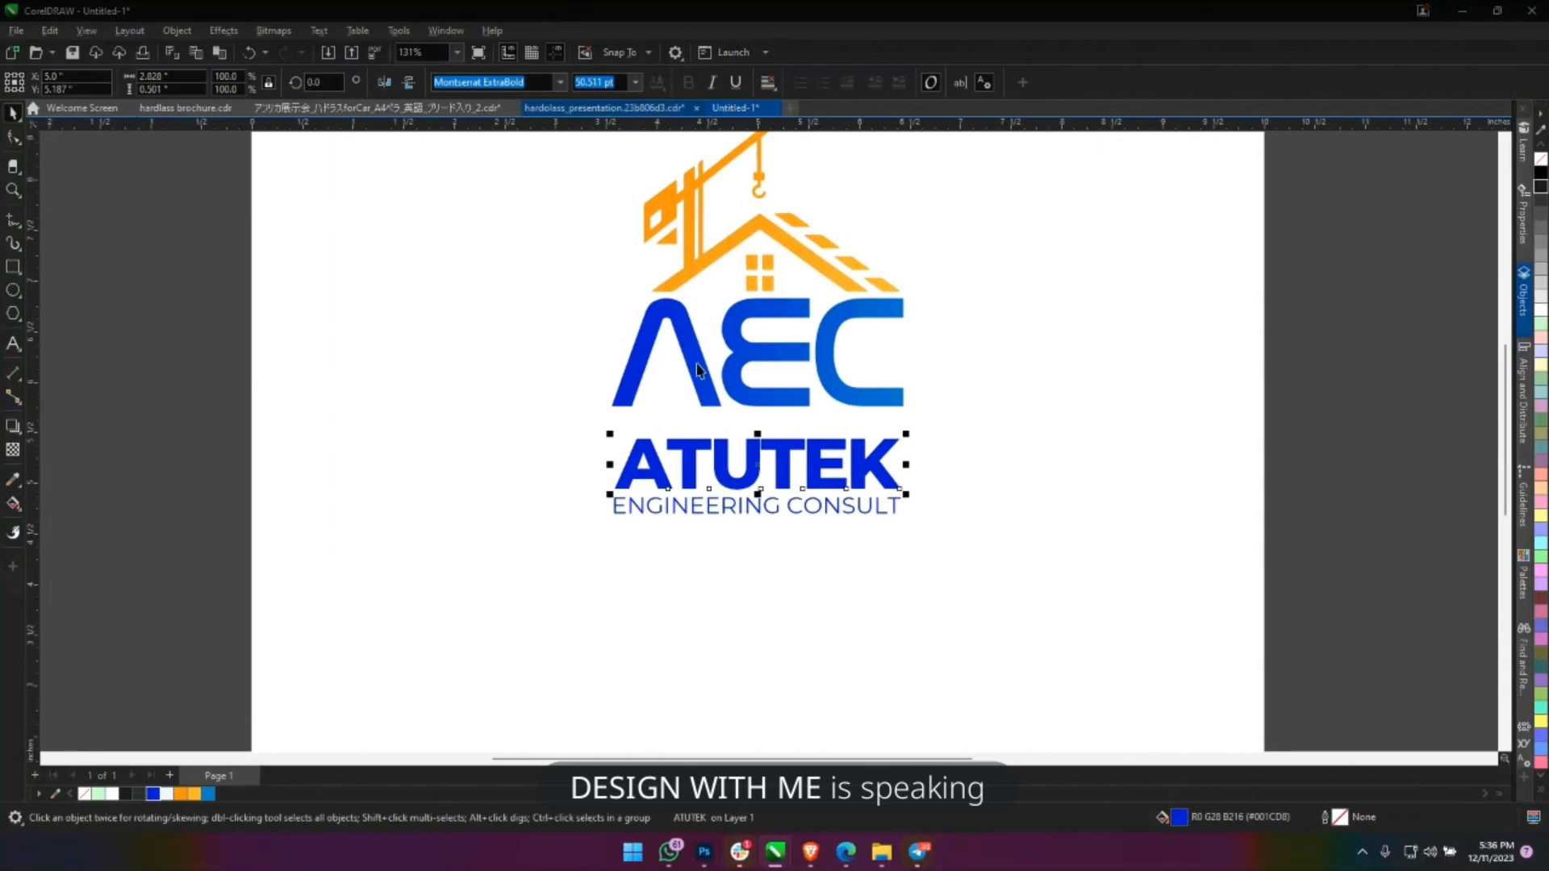
pyautogui.keyDown('shift'); pyautogui.click(759, 506); pyautogui.keyUp('shift')
pyautogui.rightClick(835, 313)
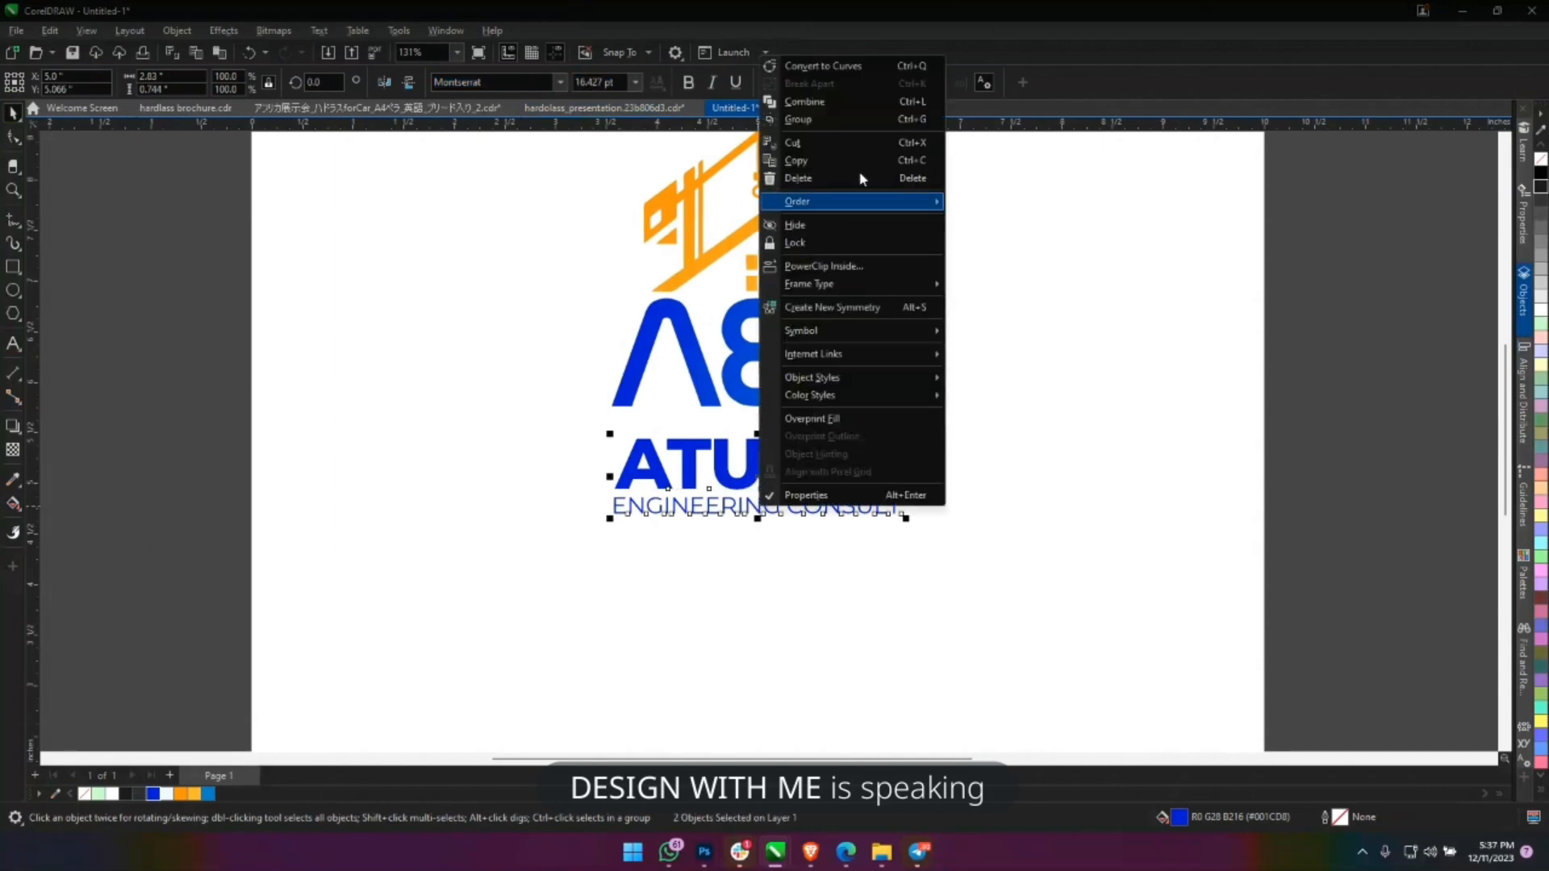
pyautogui.click(840, 104)
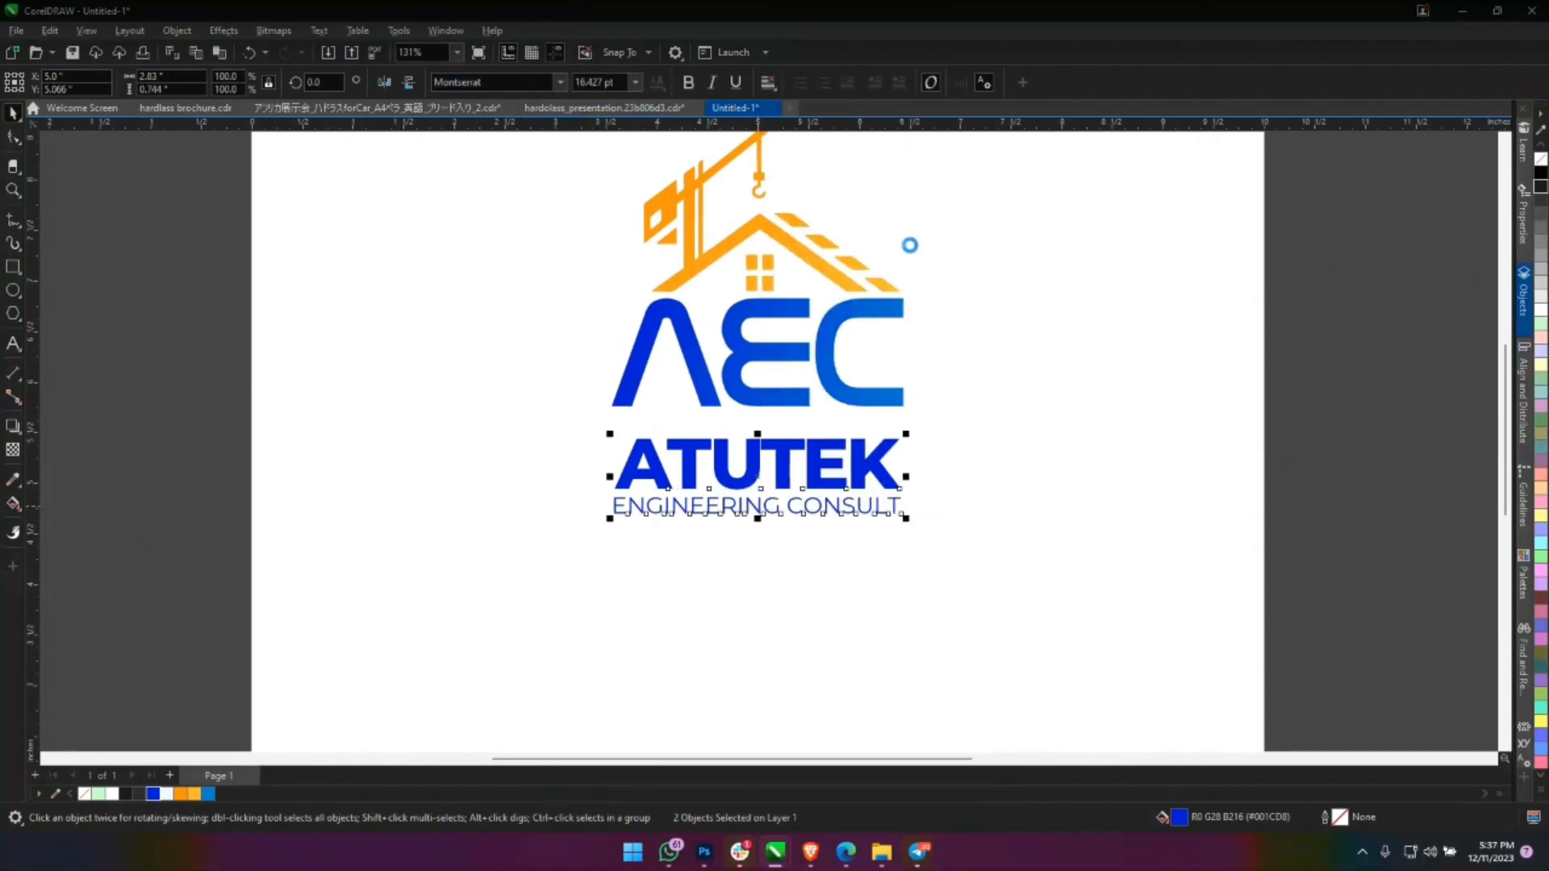
pyautogui.click(616, 82)
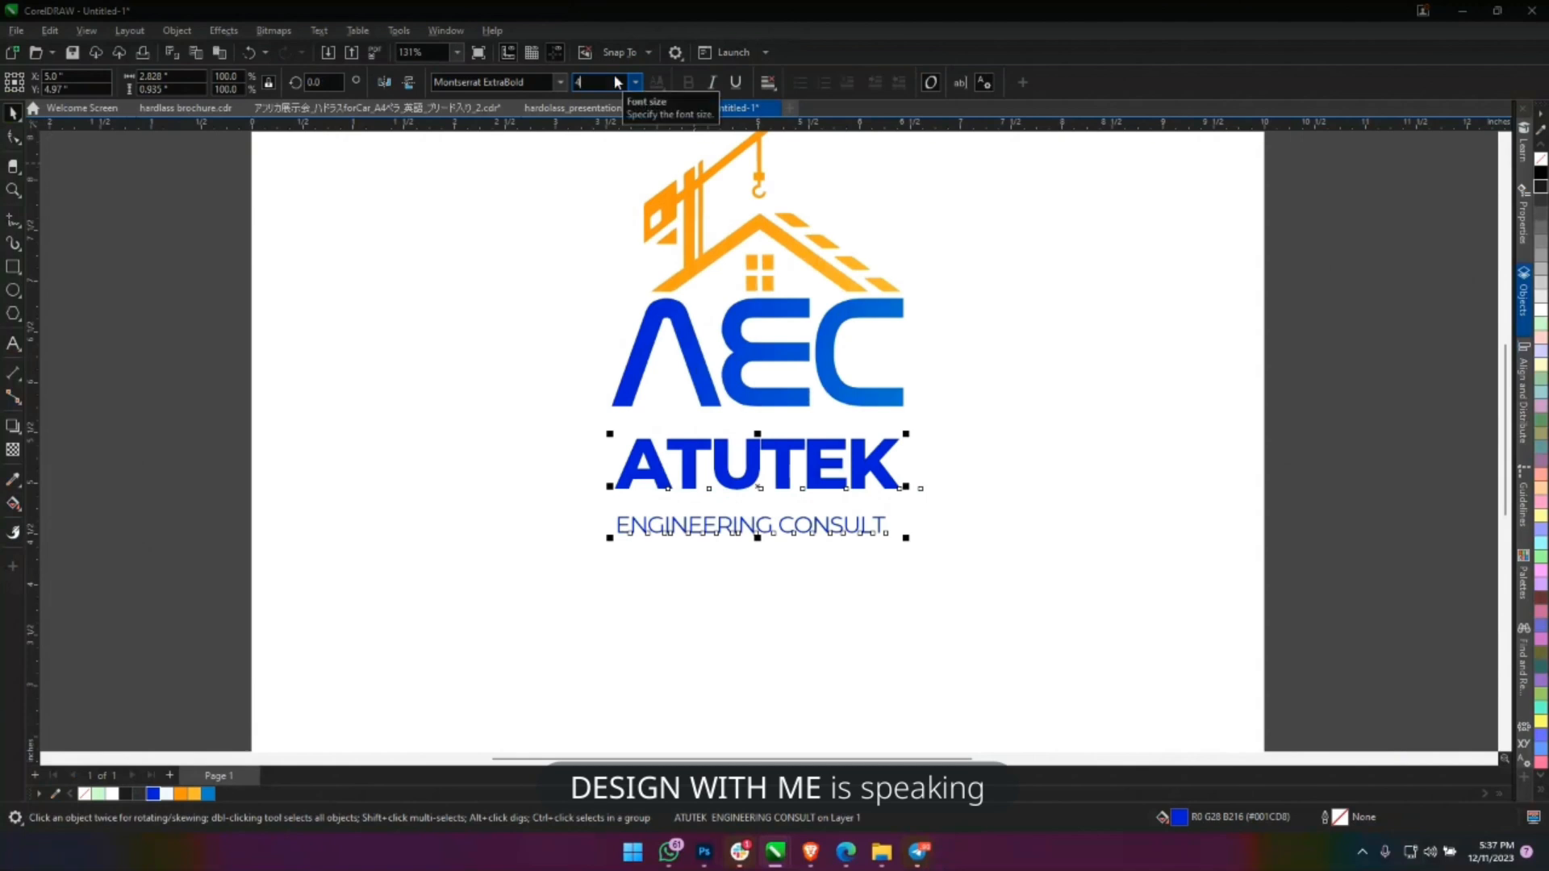
pyautogui.press('Return')
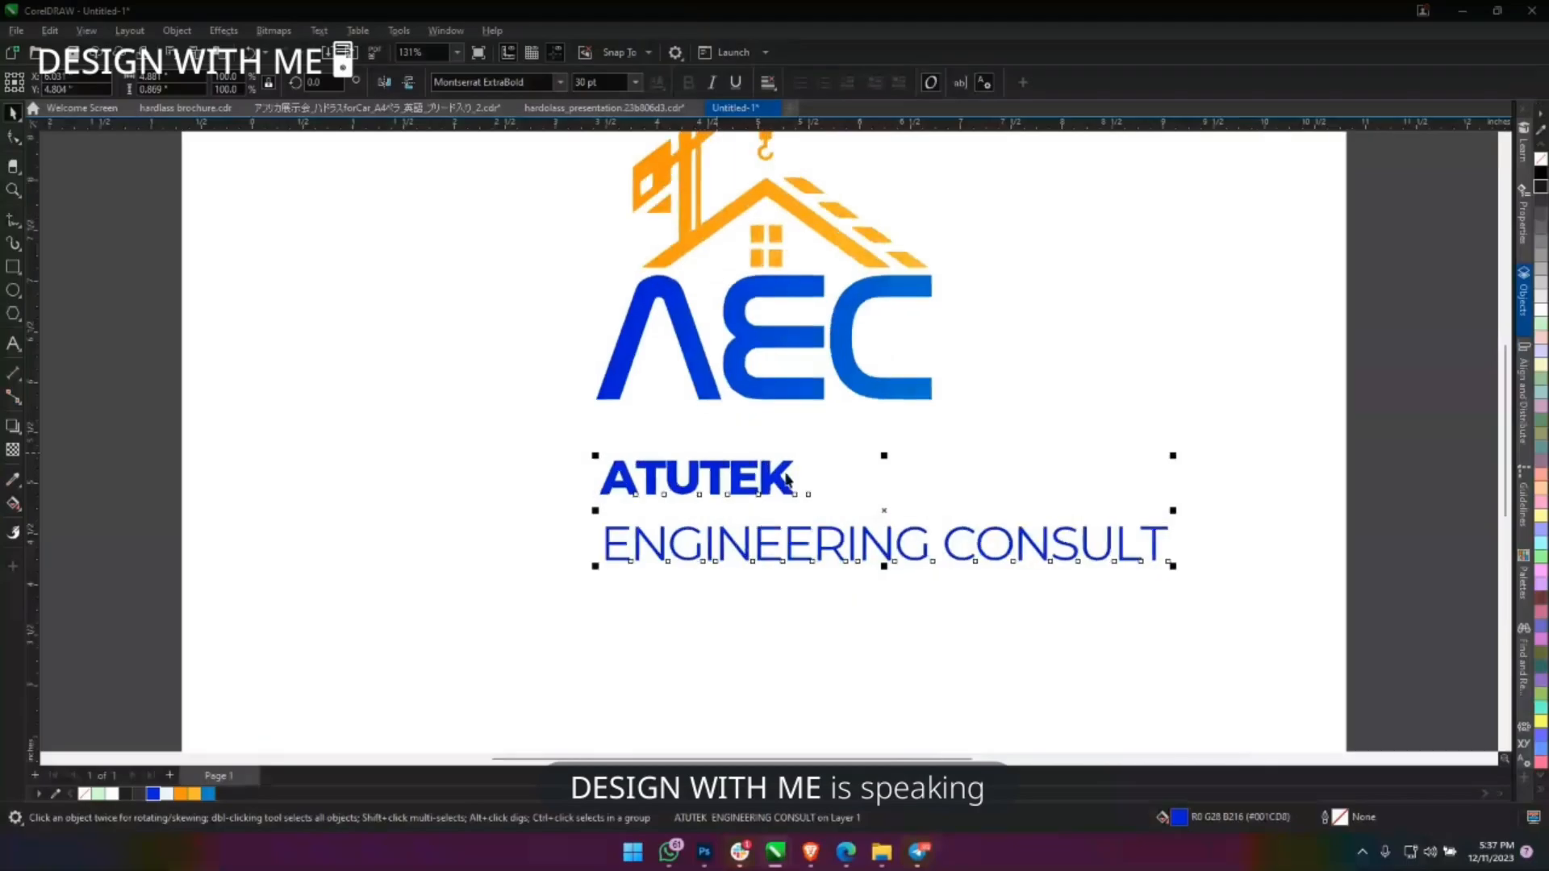
# Rebreak the company name into ATUTEK ENGINEERING on one line and CONSULT on the second, and centre-align the text.
pyautogui.scroll(-1, 784, 476)
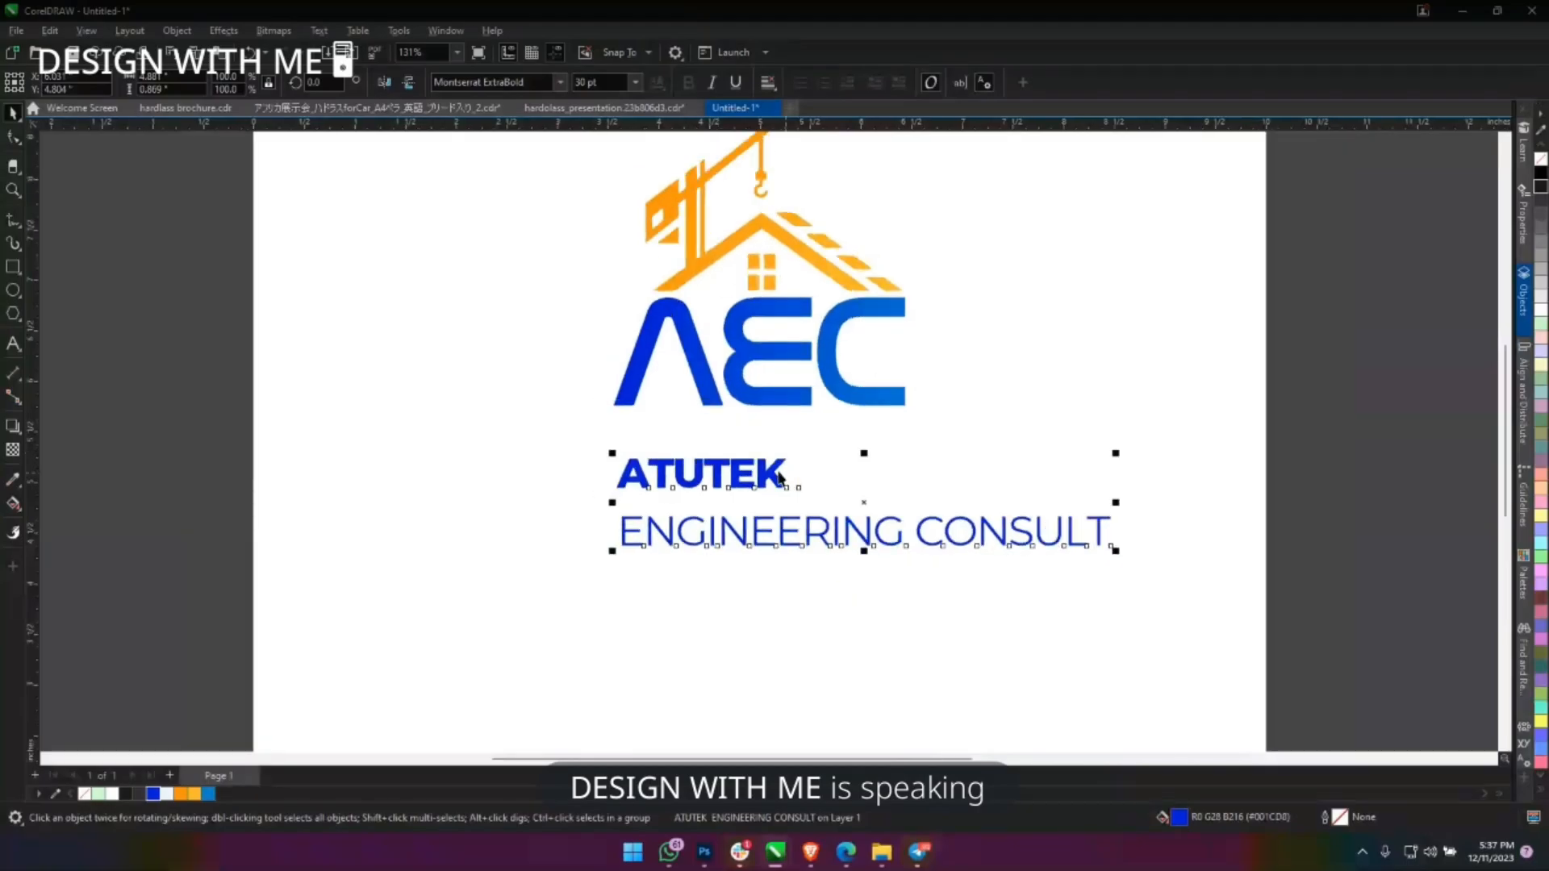
pyautogui.doubleClick(786, 474)
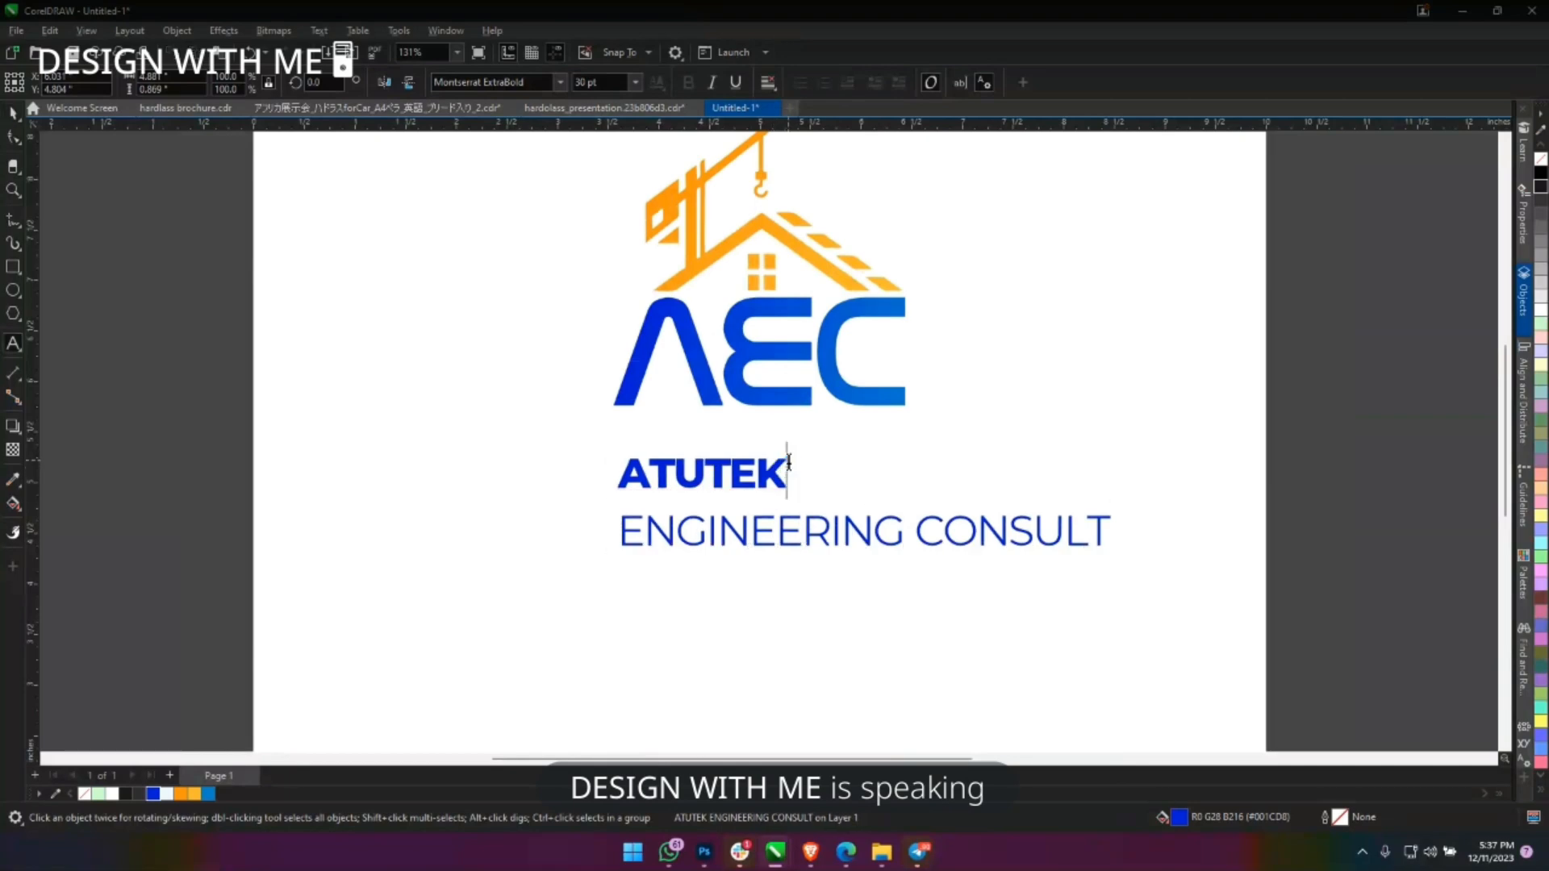
pyautogui.press('Delete')
pyautogui.click(1099, 483)
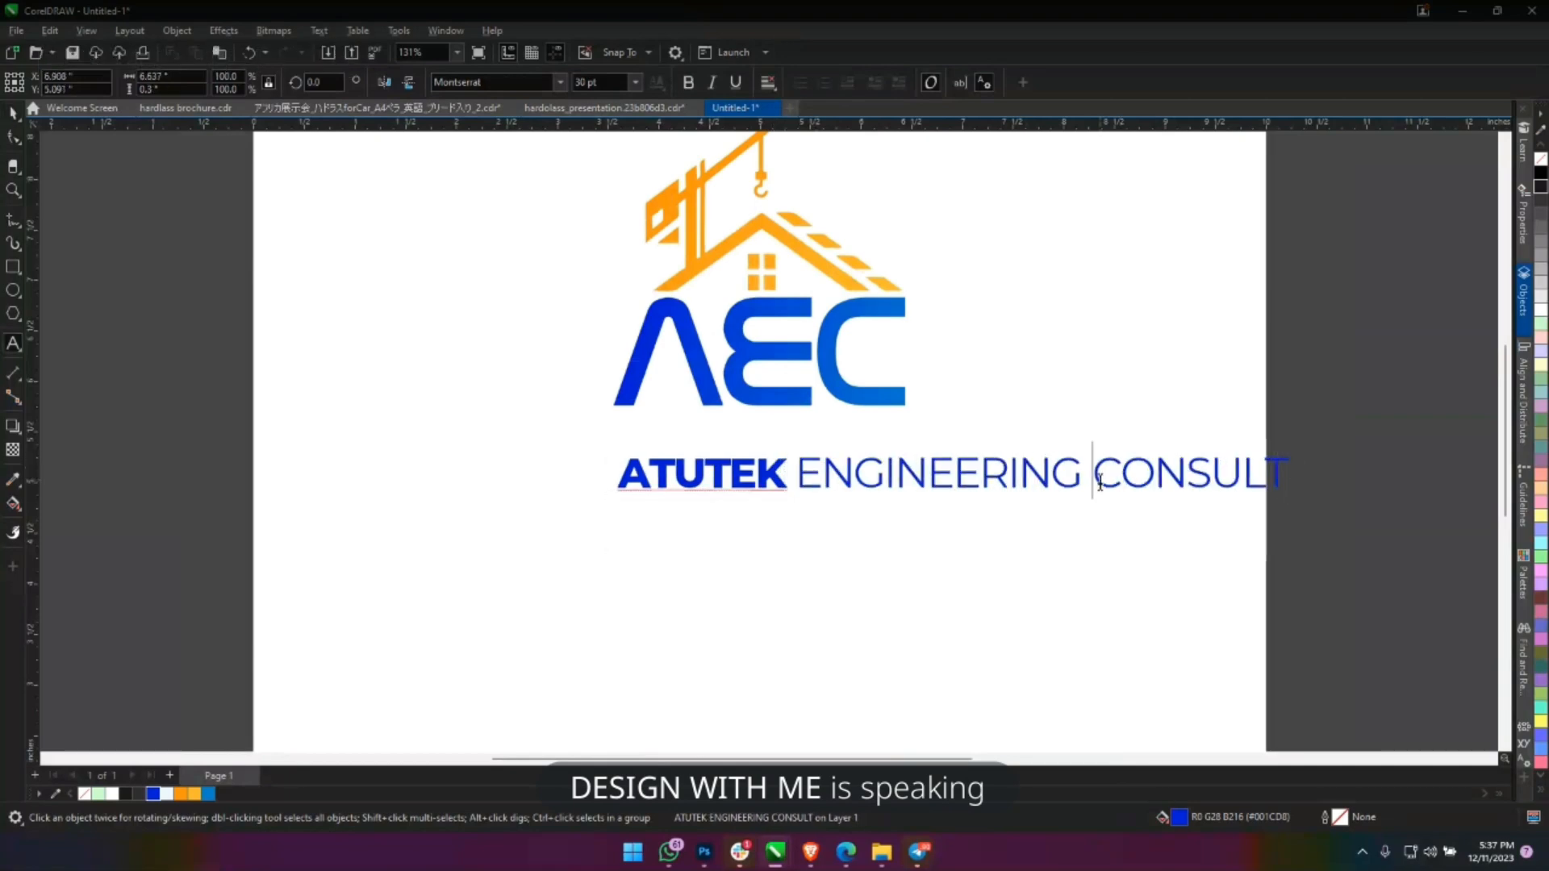
pyautogui.press('Return')
pyautogui.press('Escape')
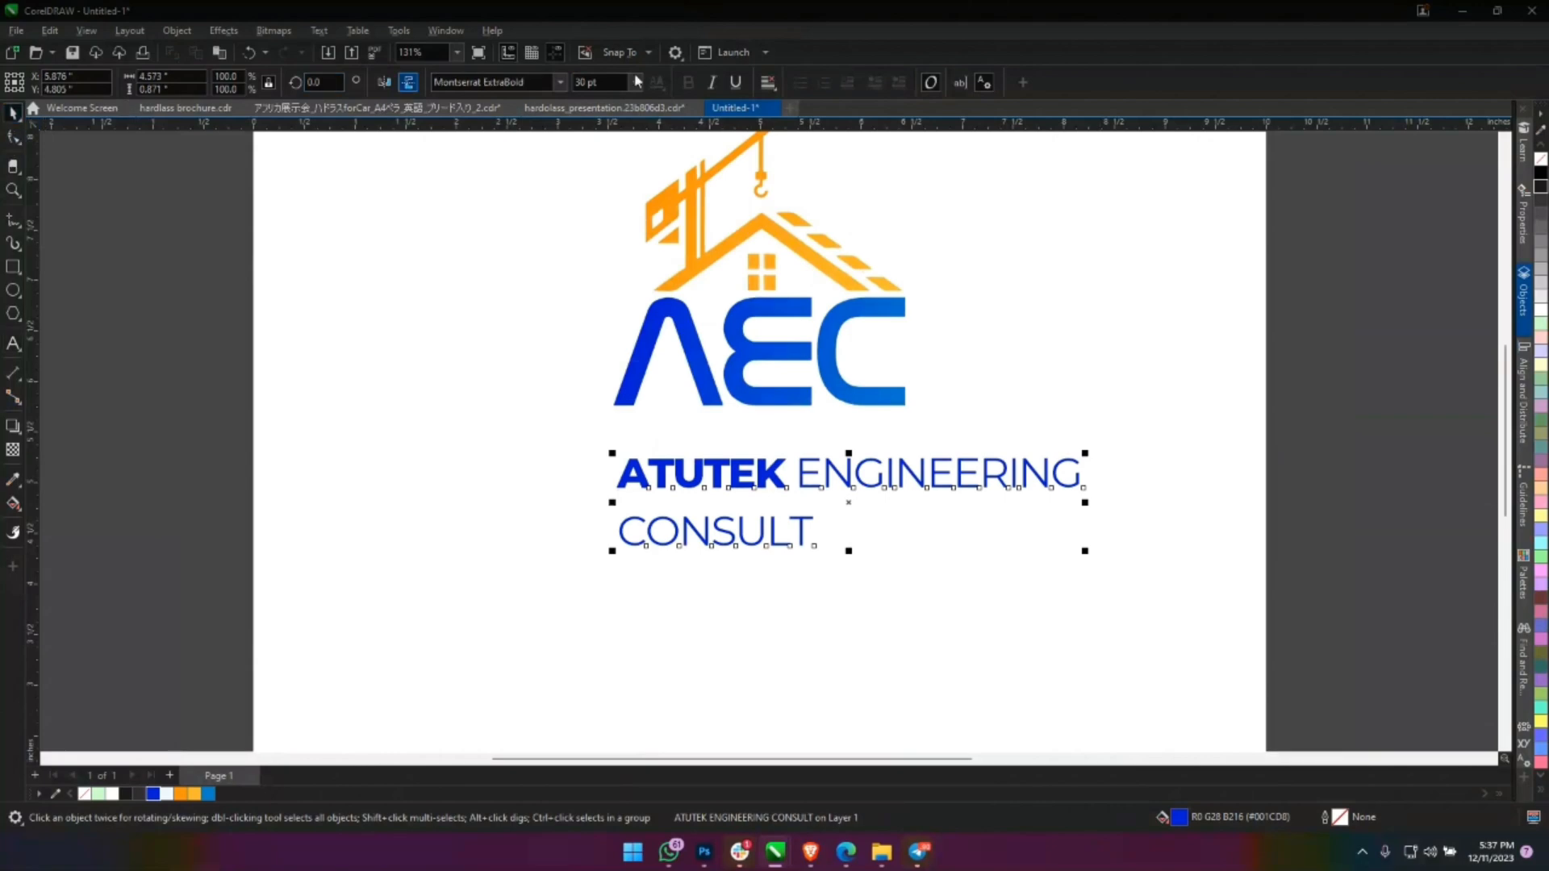
pyautogui.click(769, 82)
pyautogui.click(797, 140)
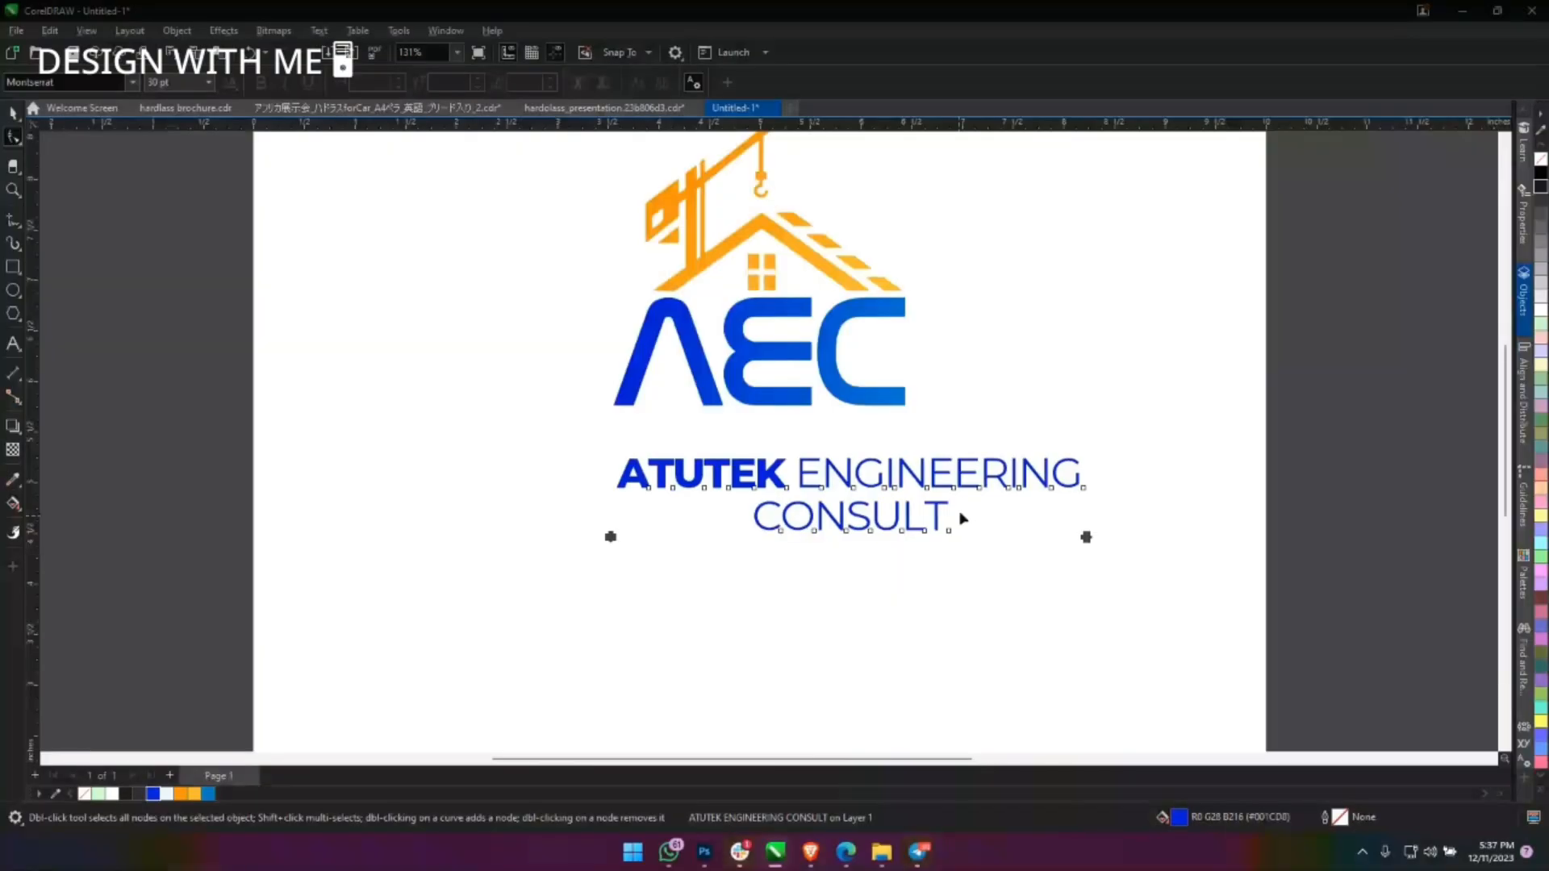
# Tighten the company name's line spacing and scale it down to about 21.9 pt directly beneath the AEC lettering.
pyautogui.click(1085, 536)
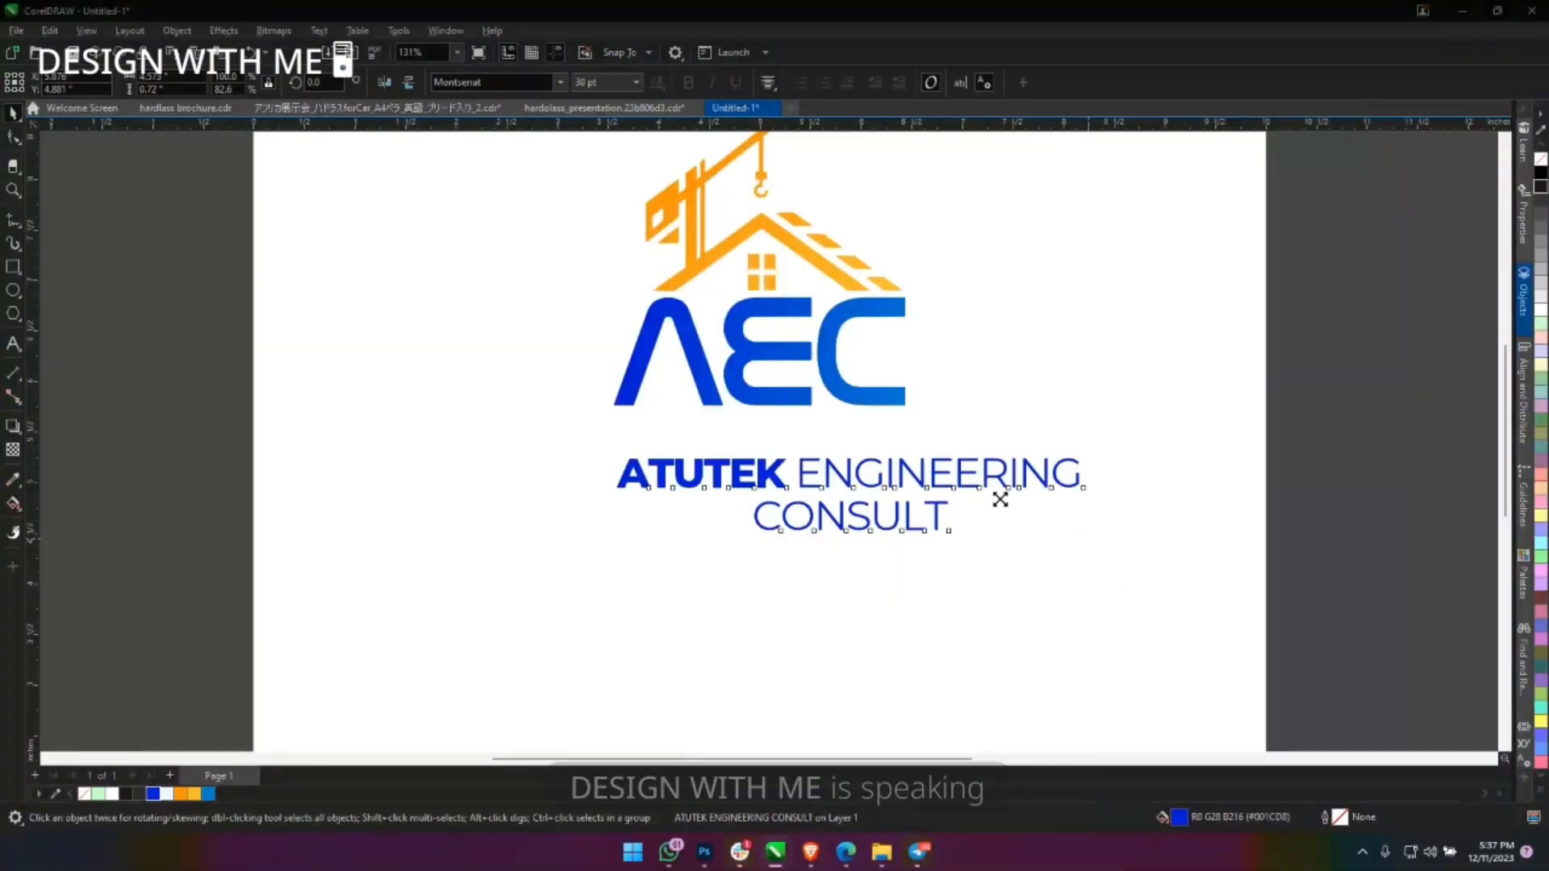
pyautogui.moveTo(1001, 499); pyautogui.dragTo(962, 403)
pyautogui.moveTo(859, 451); pyautogui.dragTo(835, 440)
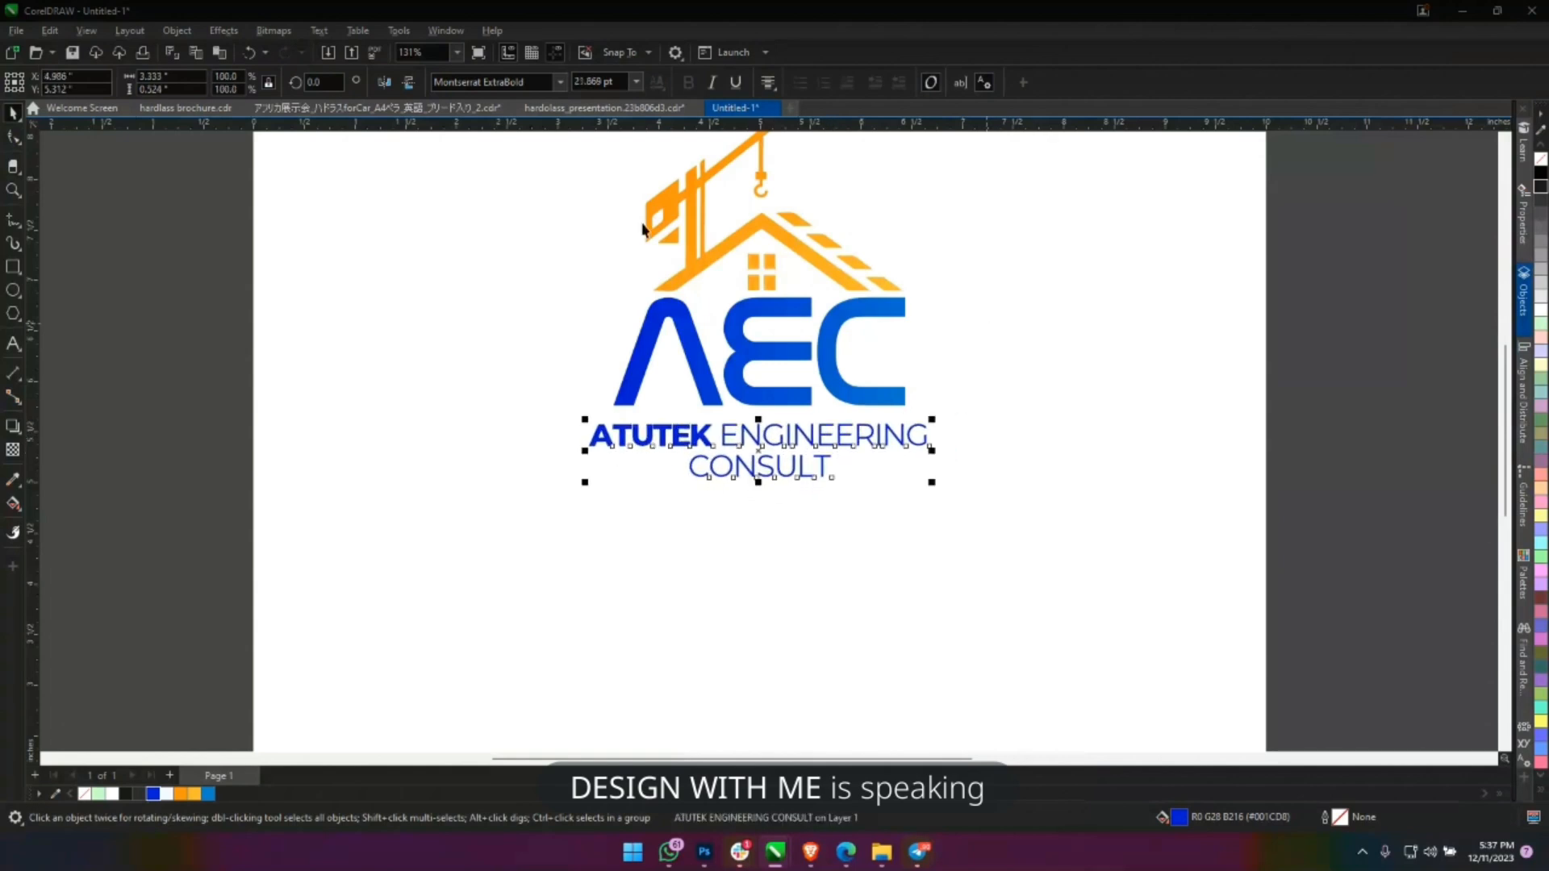
# Set the whole company name in Montserrat ExtraBold.
pyautogui.click(559, 84)
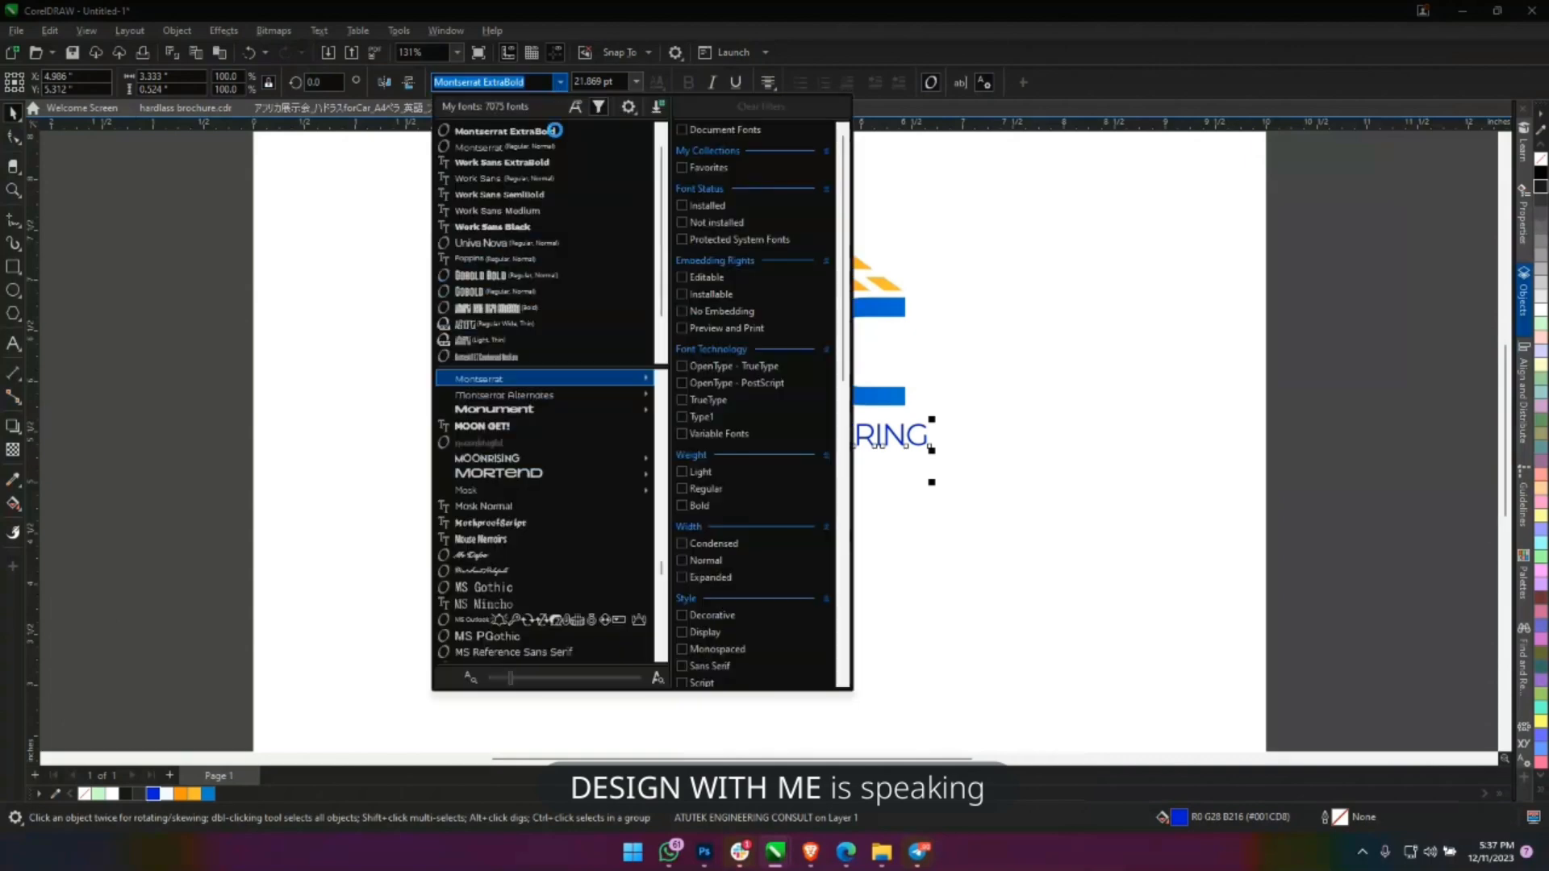
pyautogui.click(1037, 272)
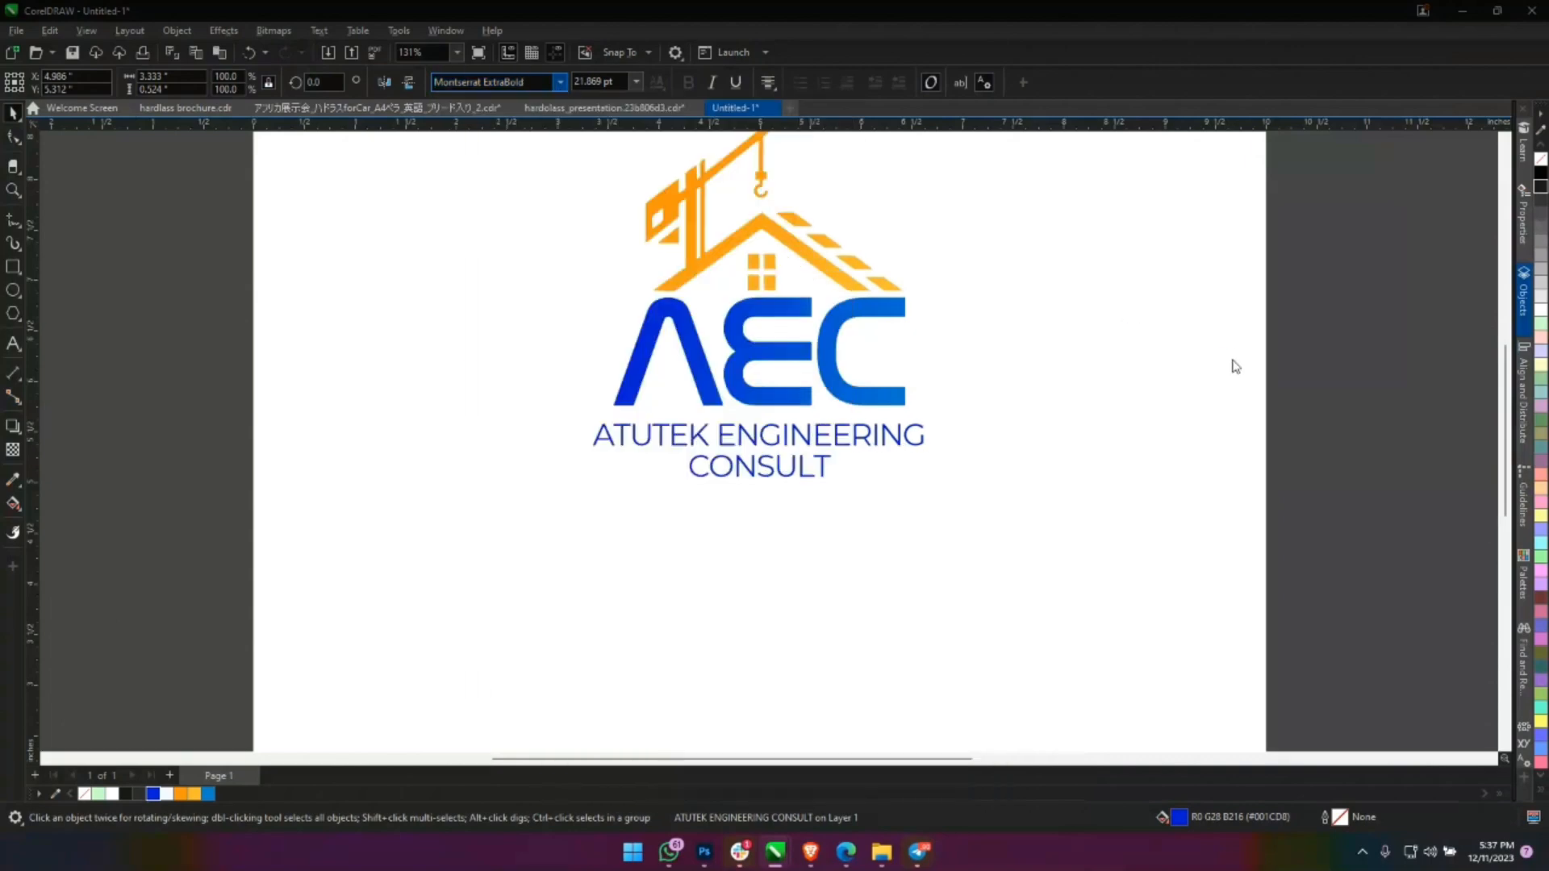
pyautogui.moveTo(915, 395); pyautogui.dragTo(764, 493)
pyautogui.moveTo(1171, 640); pyautogui.dragTo(304, 176)
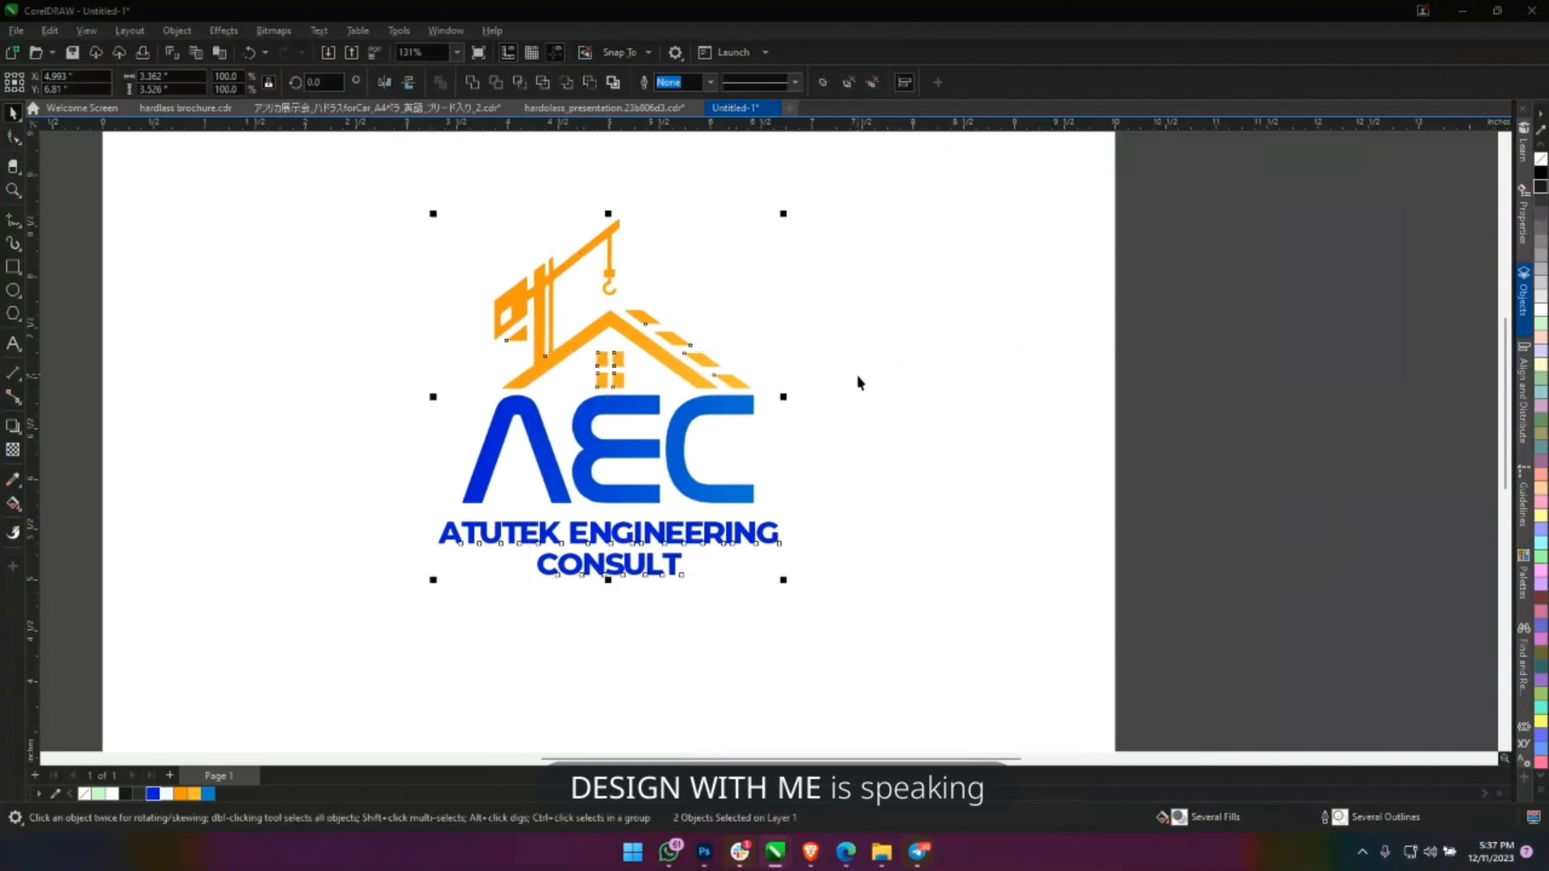
# Move the company name up slightly to Y 5.322 inches and fill it with near-black #1A1A1A.
pyautogui.click(704, 533)
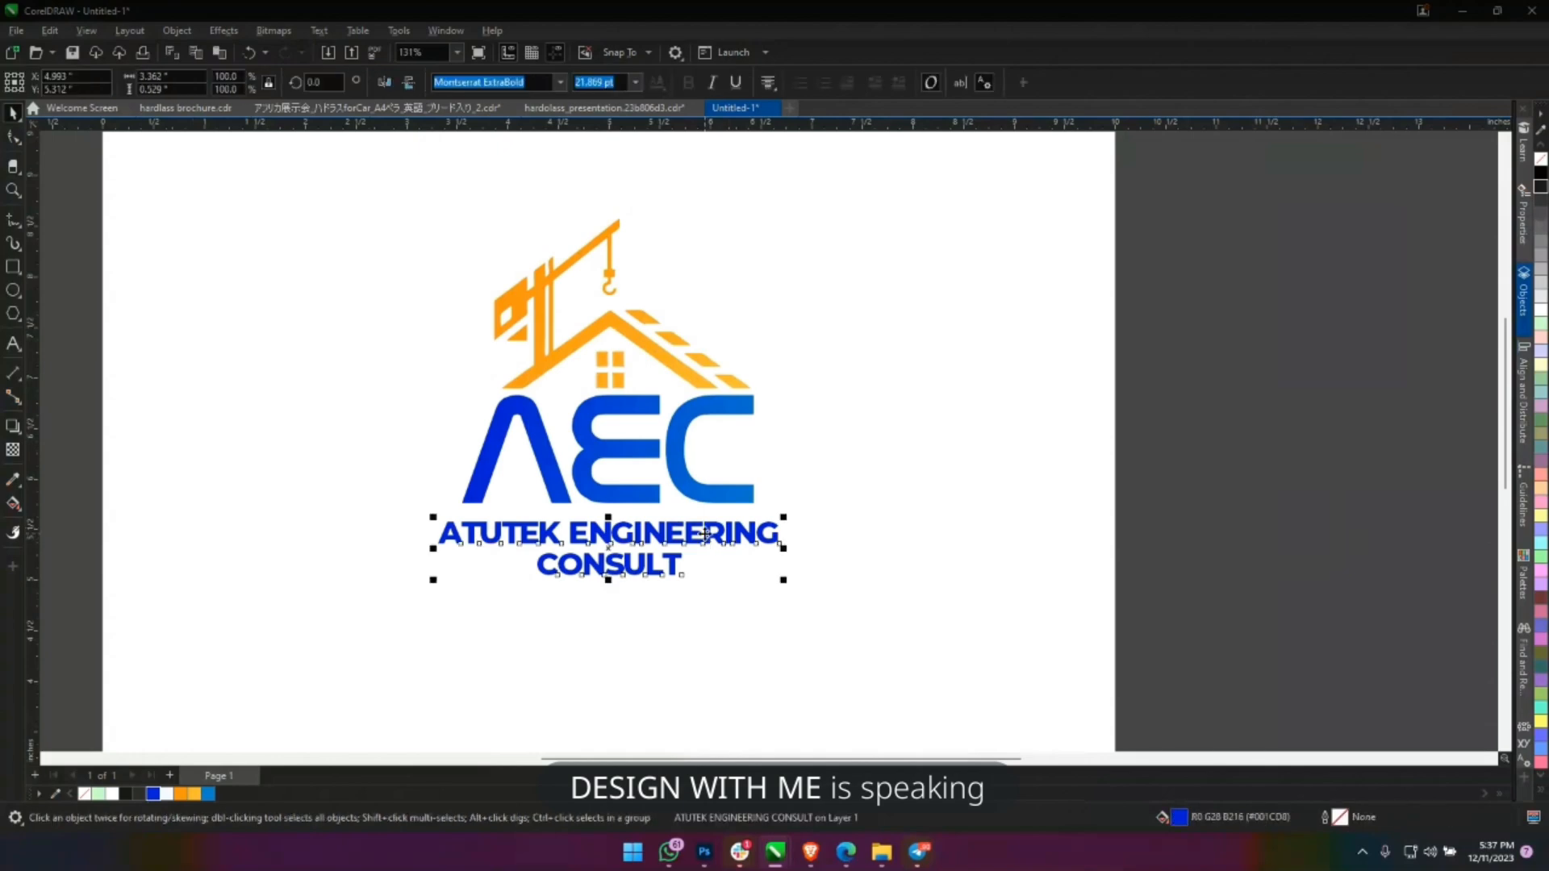
pyautogui.moveTo(704, 533); pyautogui.dragTo(763, 515)
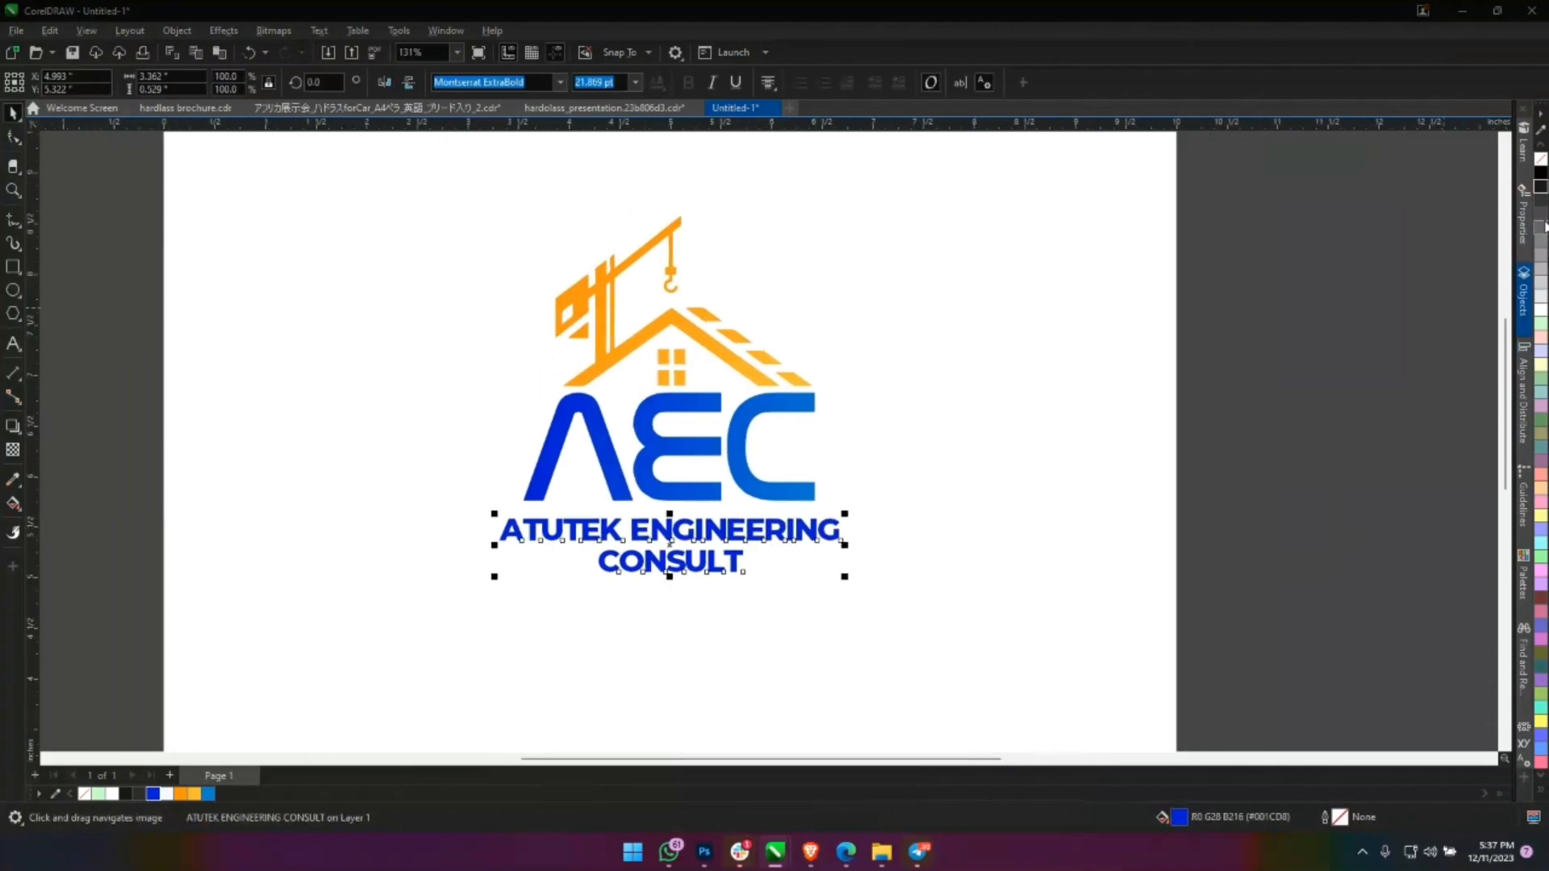
pyautogui.click(1540, 186)
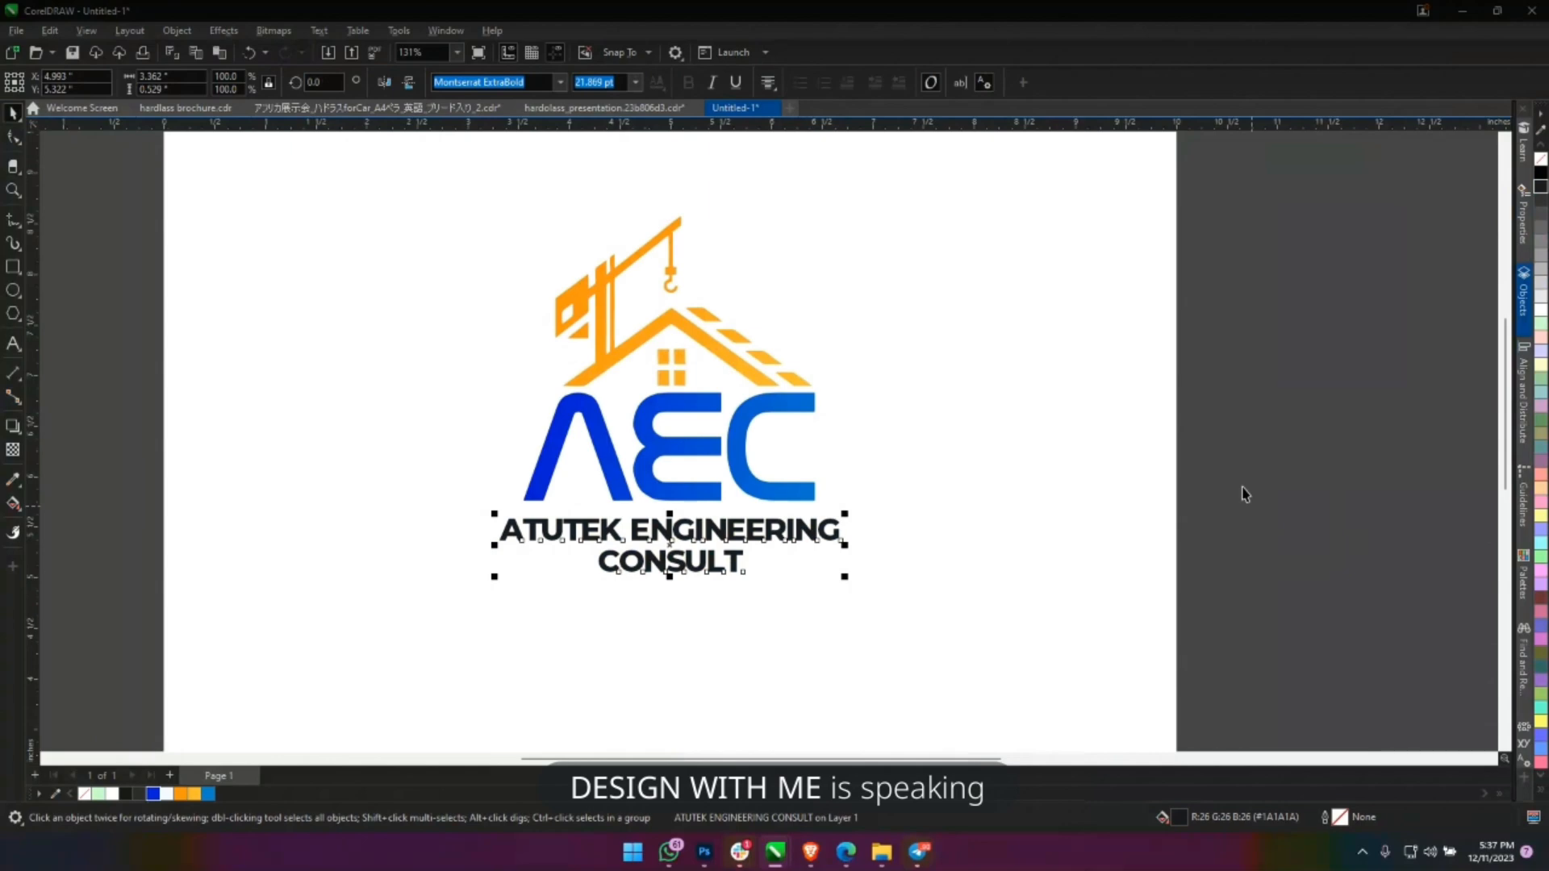
# Group the AEC mark with the company name and shrink the logo to about 1.2 × 1.25 inches in the page's upper-right corner.
pyautogui.doubleClick(679, 434)
pyautogui.moveTo(680, 373); pyautogui.dragTo(744, 412)
pyautogui.scroll(-2, 744, 412)
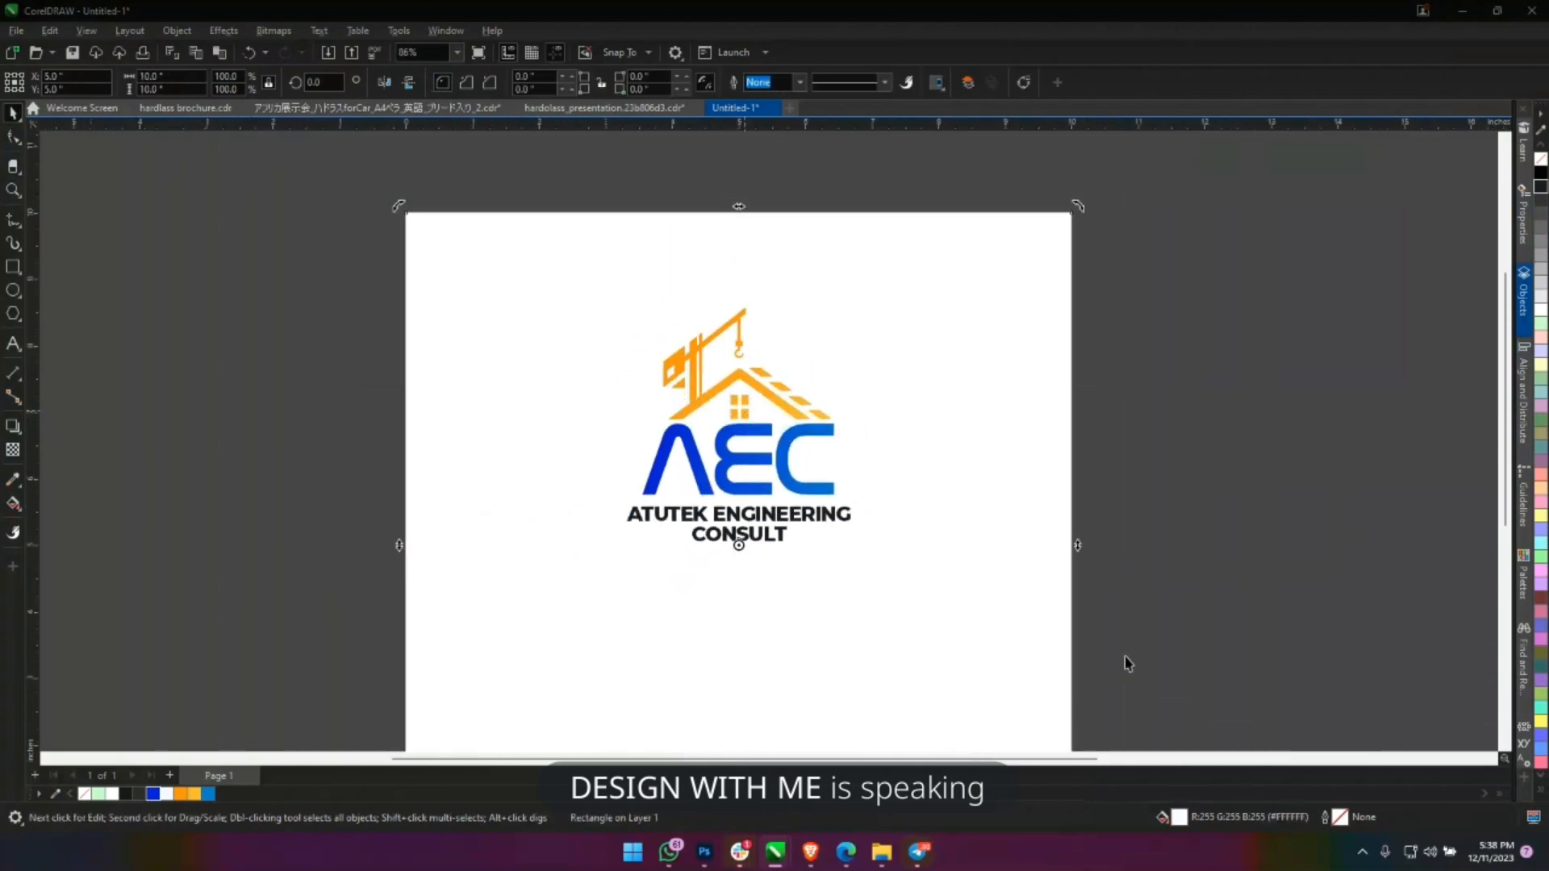
pyautogui.moveTo(1162, 677); pyautogui.dragTo(595, 301)
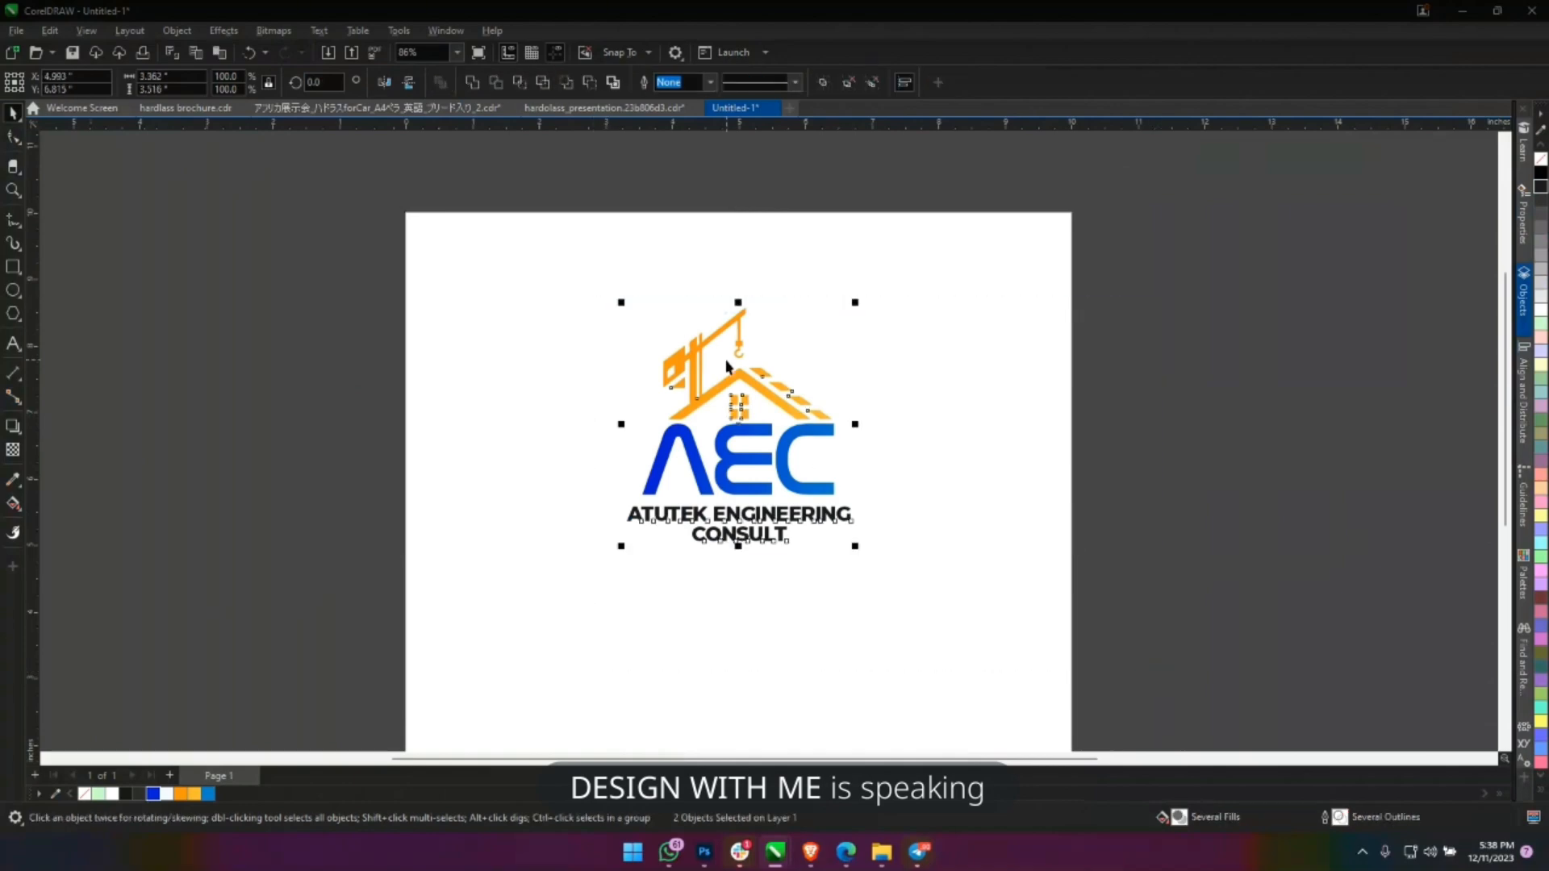
pyautogui.hotkey('ctrl', 'g')
pyautogui.moveTo(855, 546); pyautogui.dragTo(1024, 307)
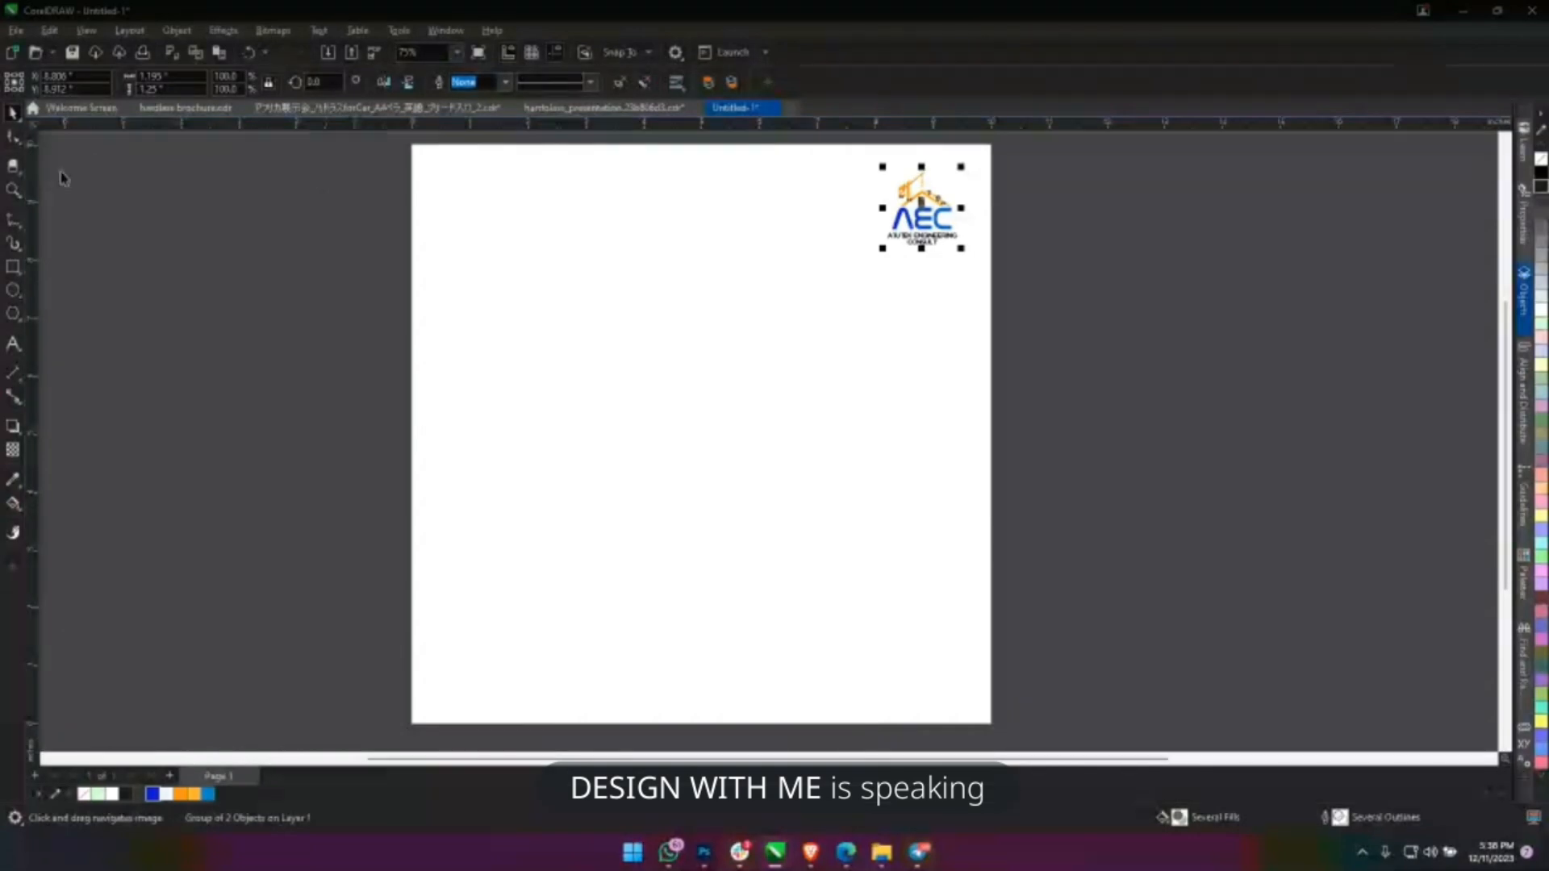
# Add margin guidelines about 0.75 inch inside all four page edges.
pyautogui.moveTo(35, 178); pyautogui.dragTo(456, 315)
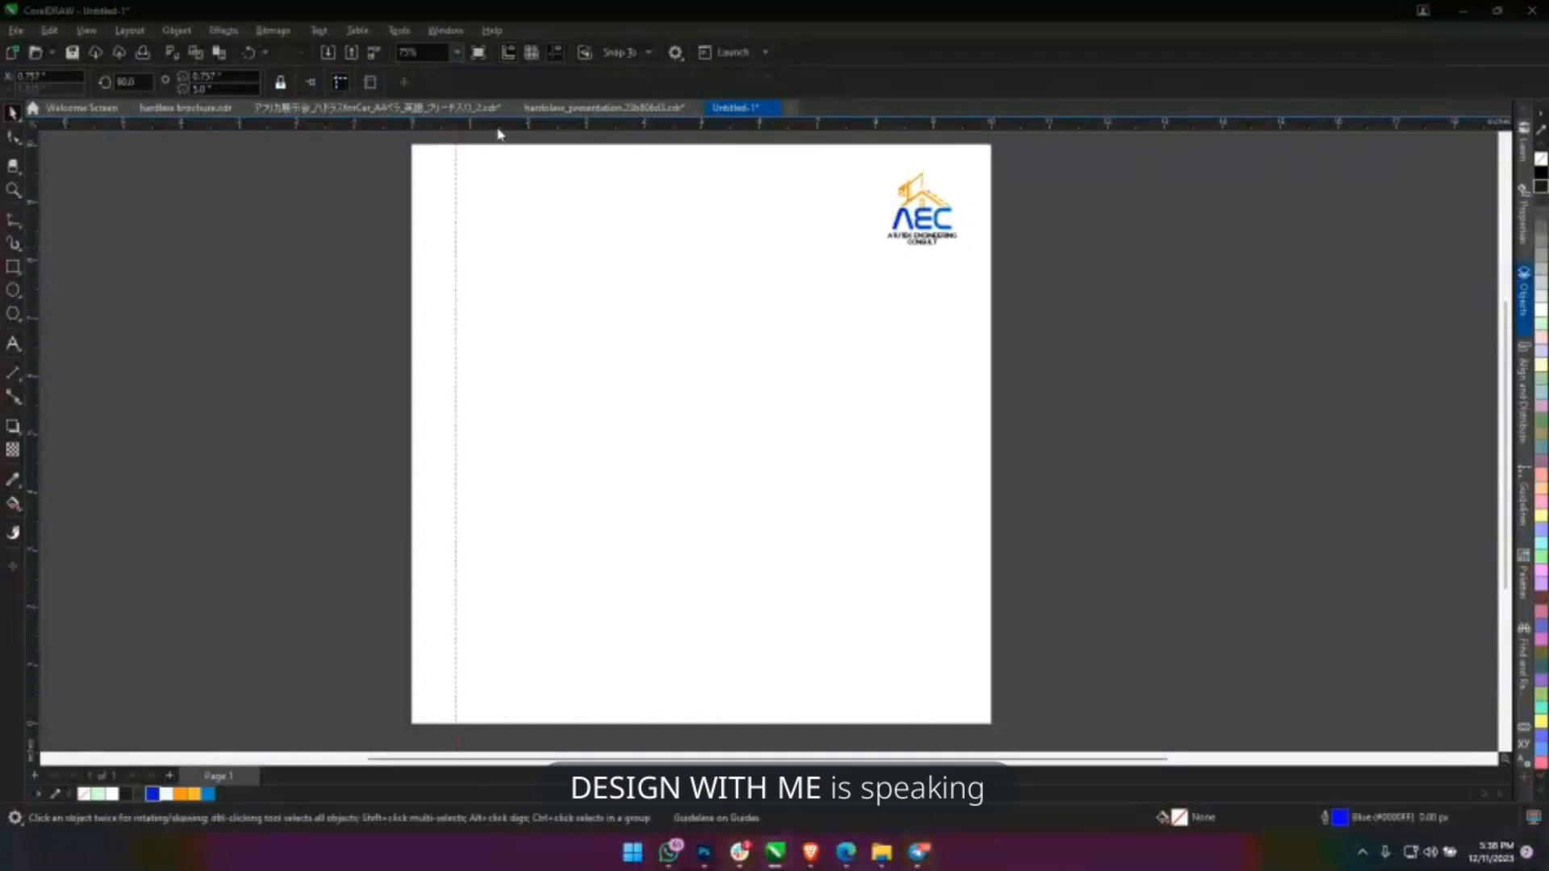
pyautogui.moveTo(498, 129); pyautogui.dragTo(508, 188)
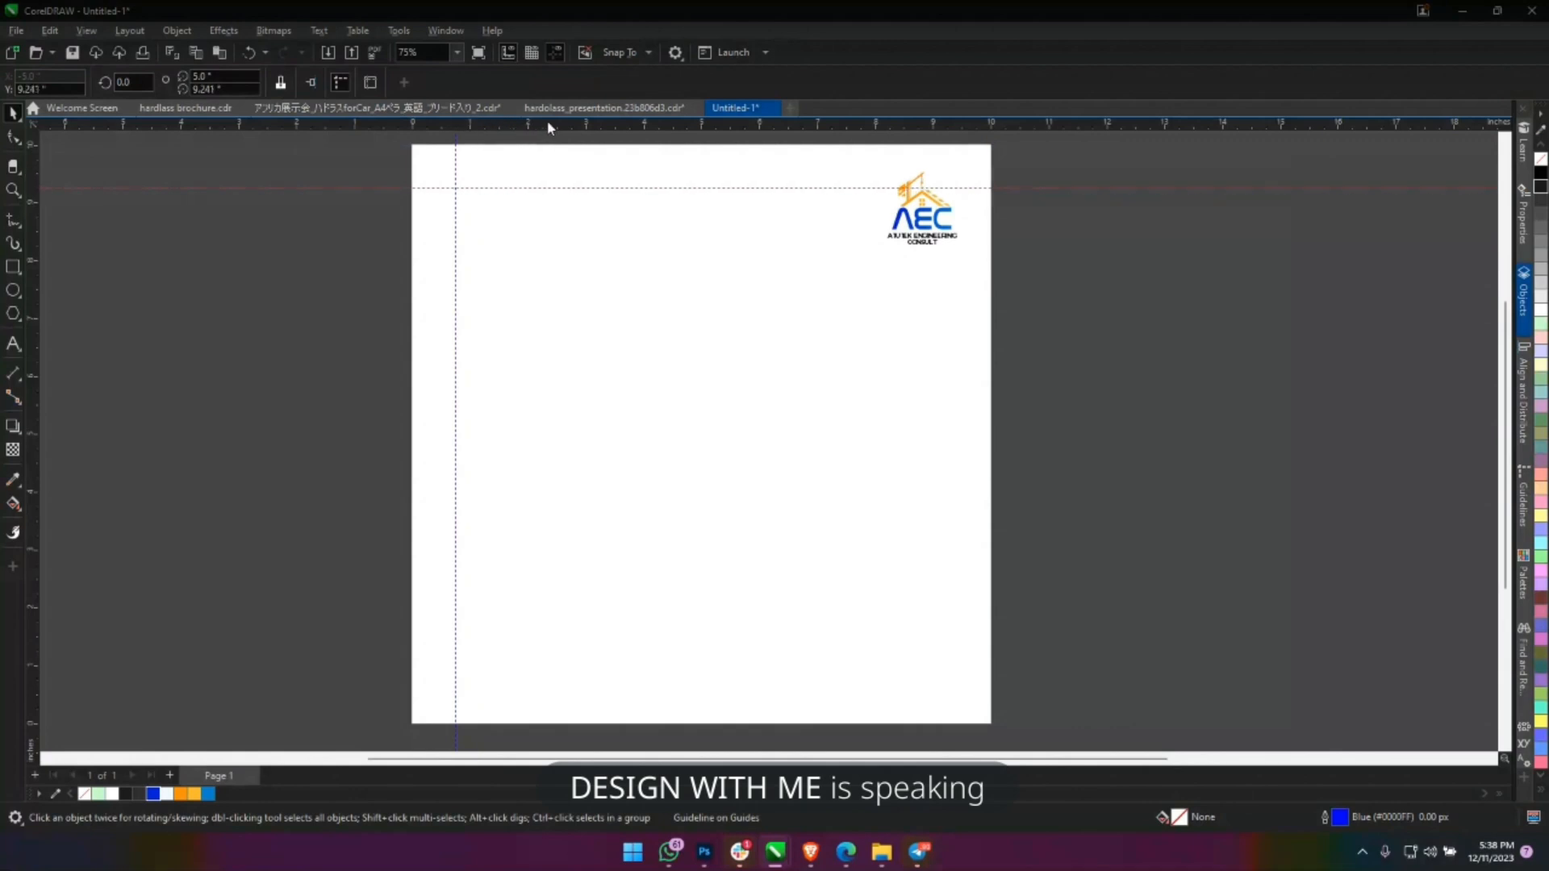
pyautogui.moveTo(552, 127); pyautogui.dragTo(718, 682)
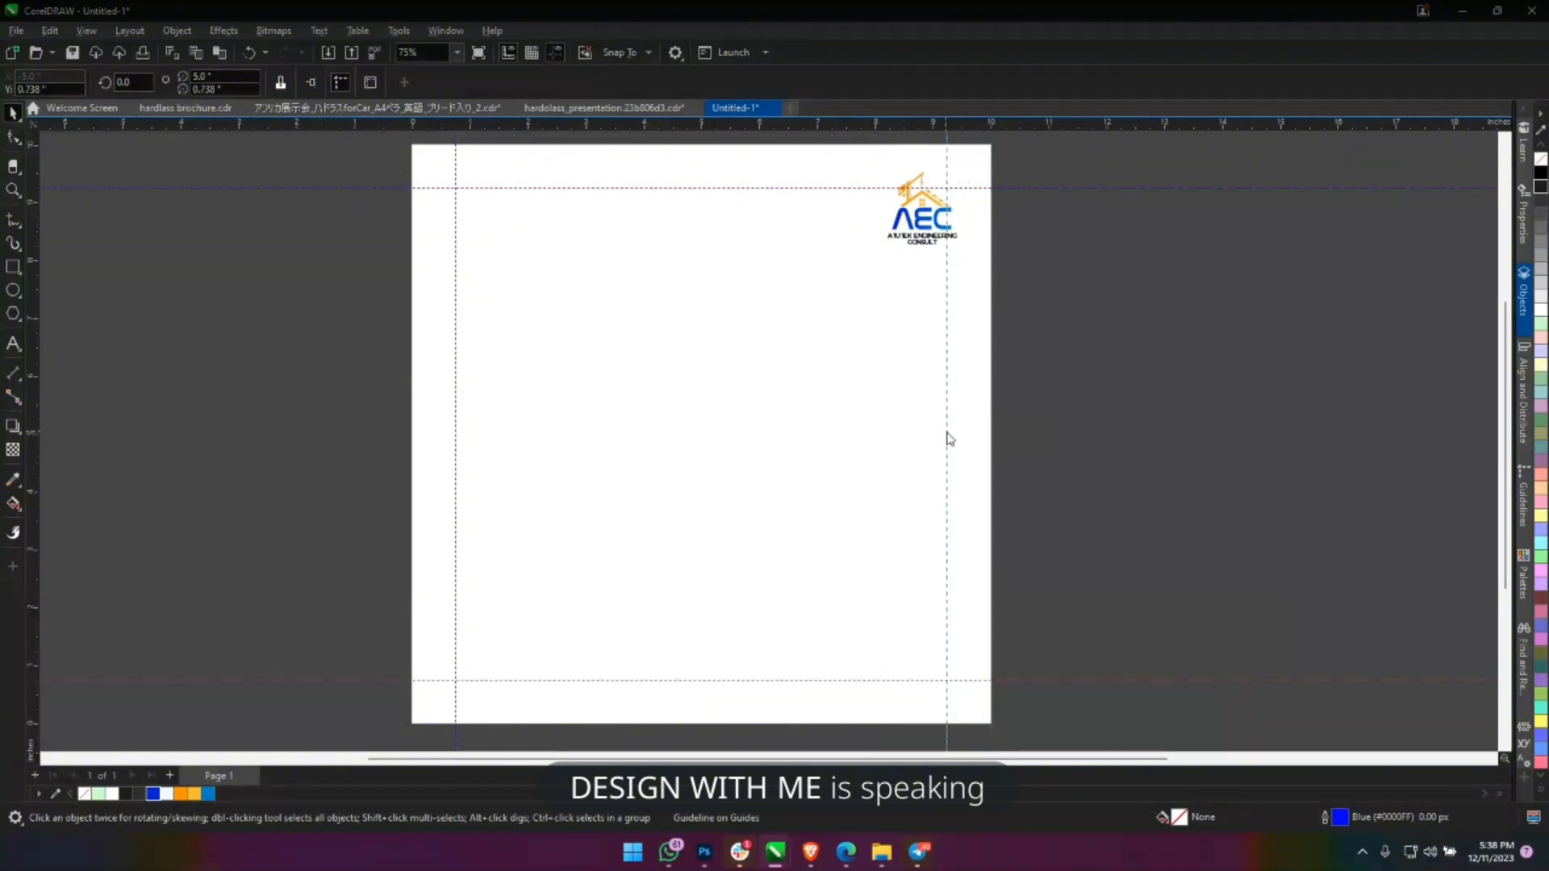
pyautogui.click(1023, 336)
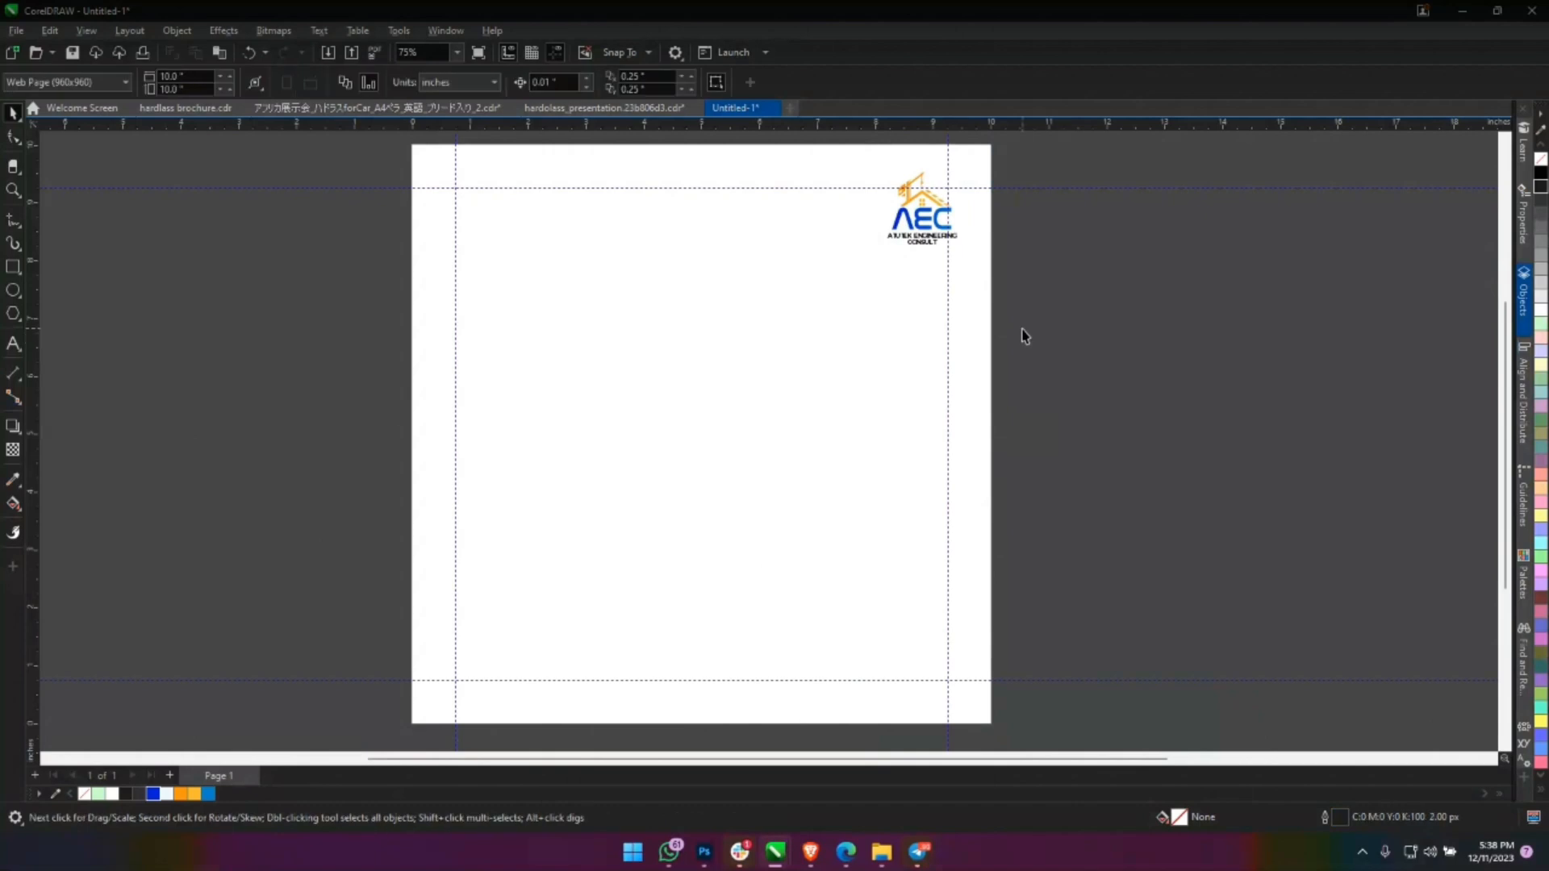
# Try filling the white background rectangle with blue #001CD8.
pyautogui.click(888, 289)
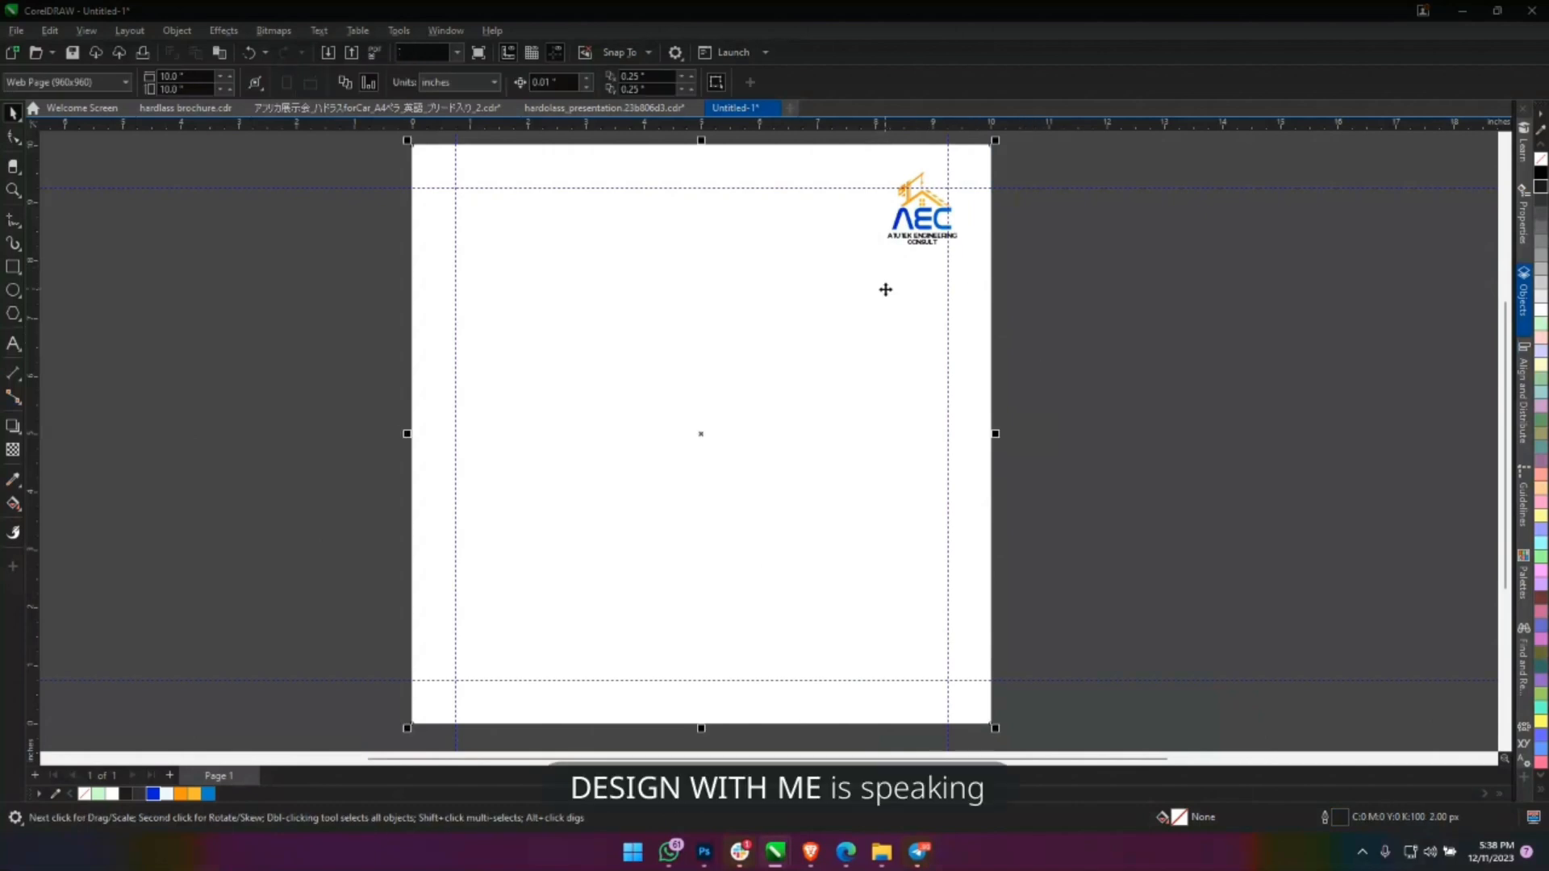
pyautogui.click(154, 793)
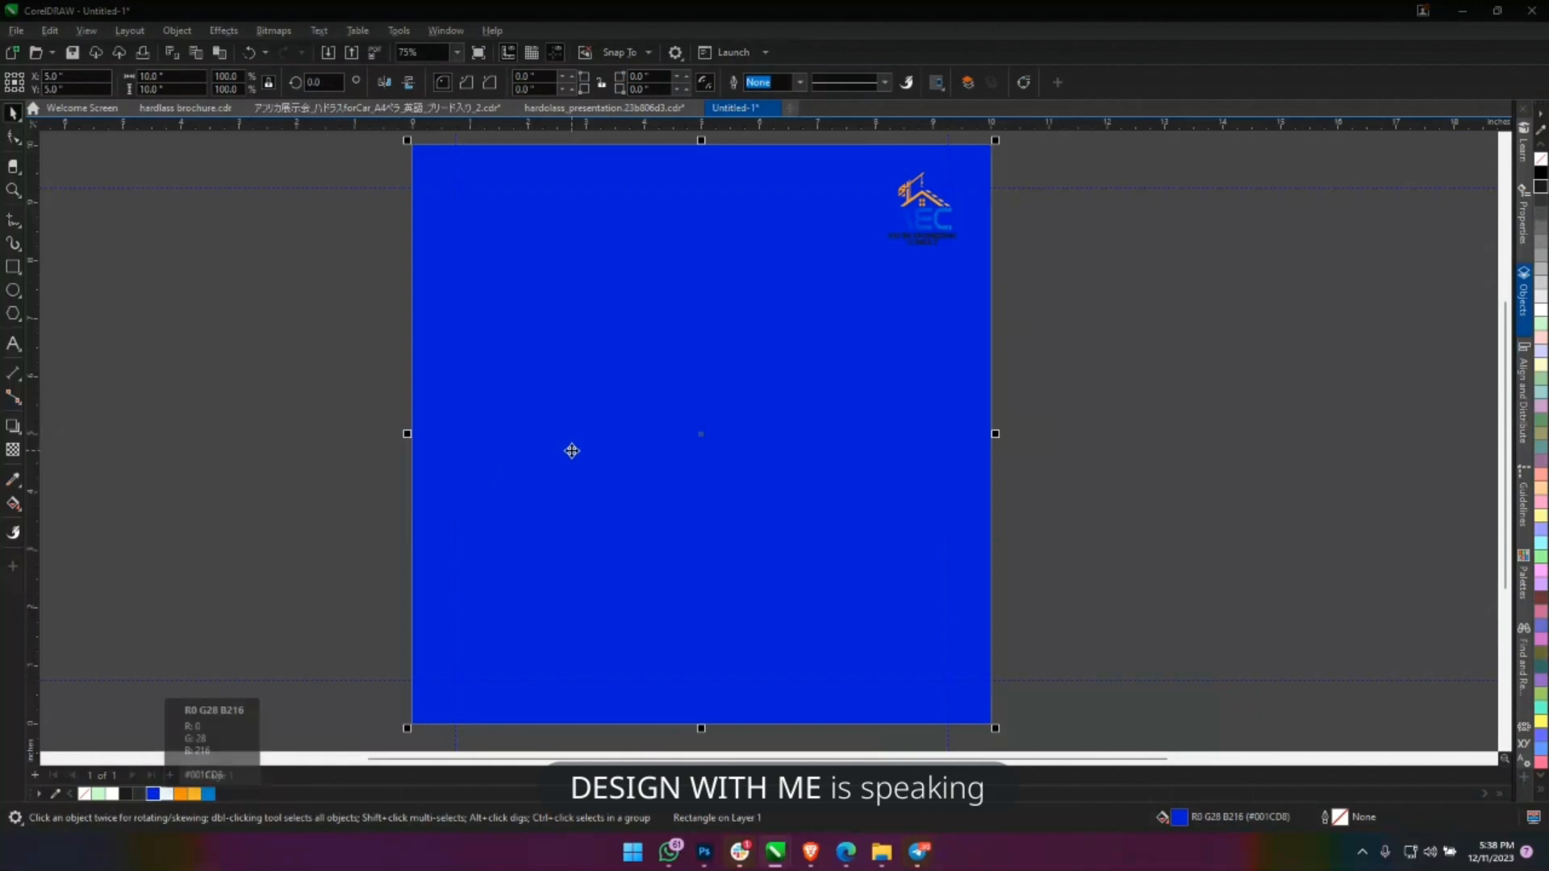
pyautogui.moveTo(588, 440); pyautogui.dragTo(463, 447)
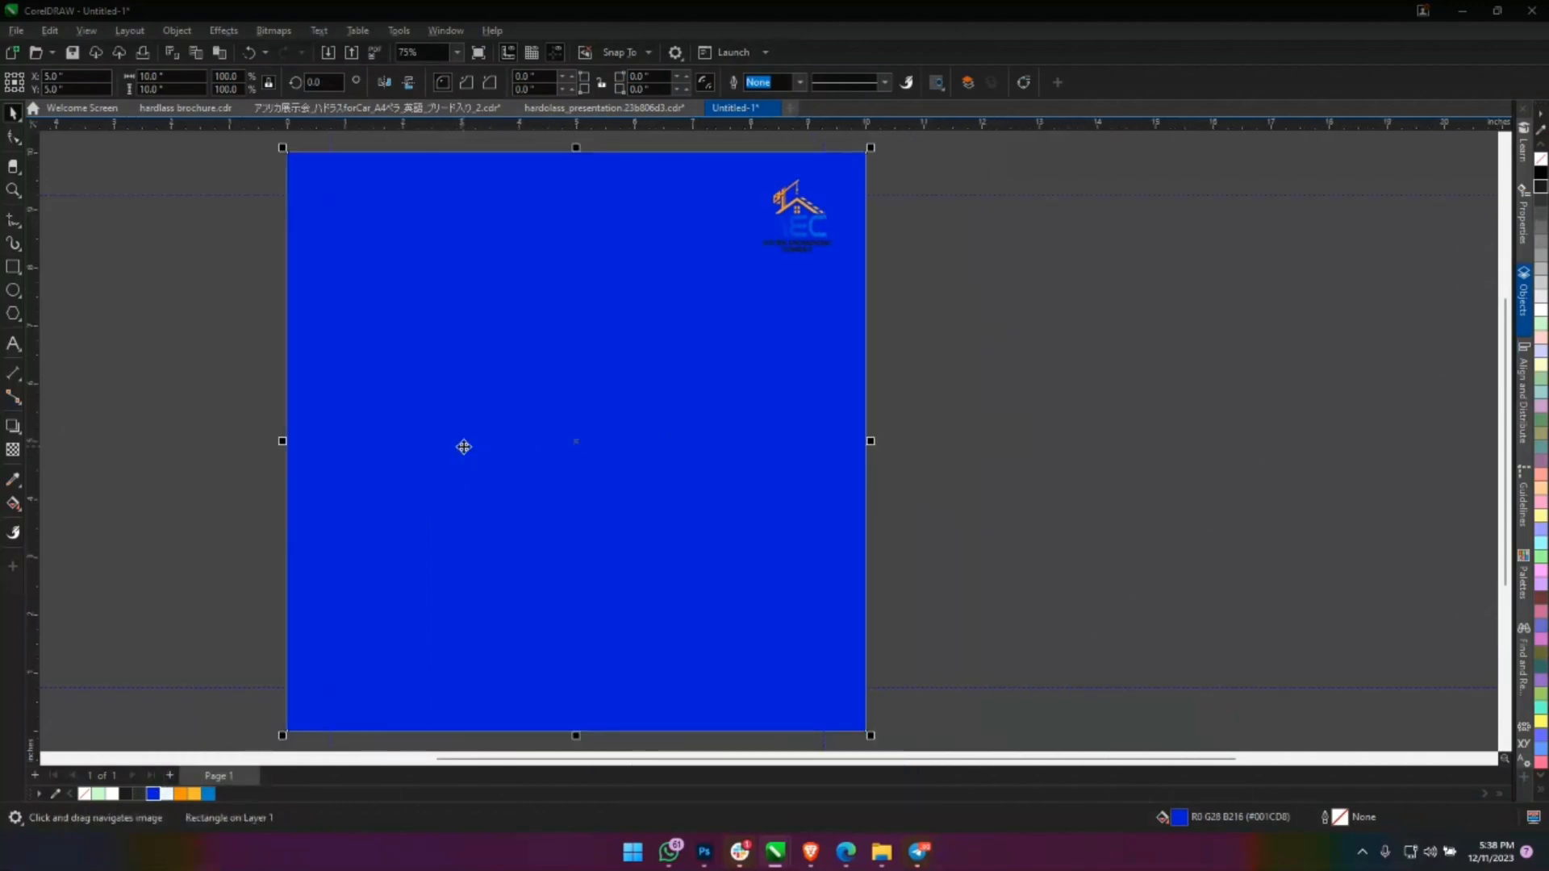
pyautogui.hotkey('ctrl', 'z')
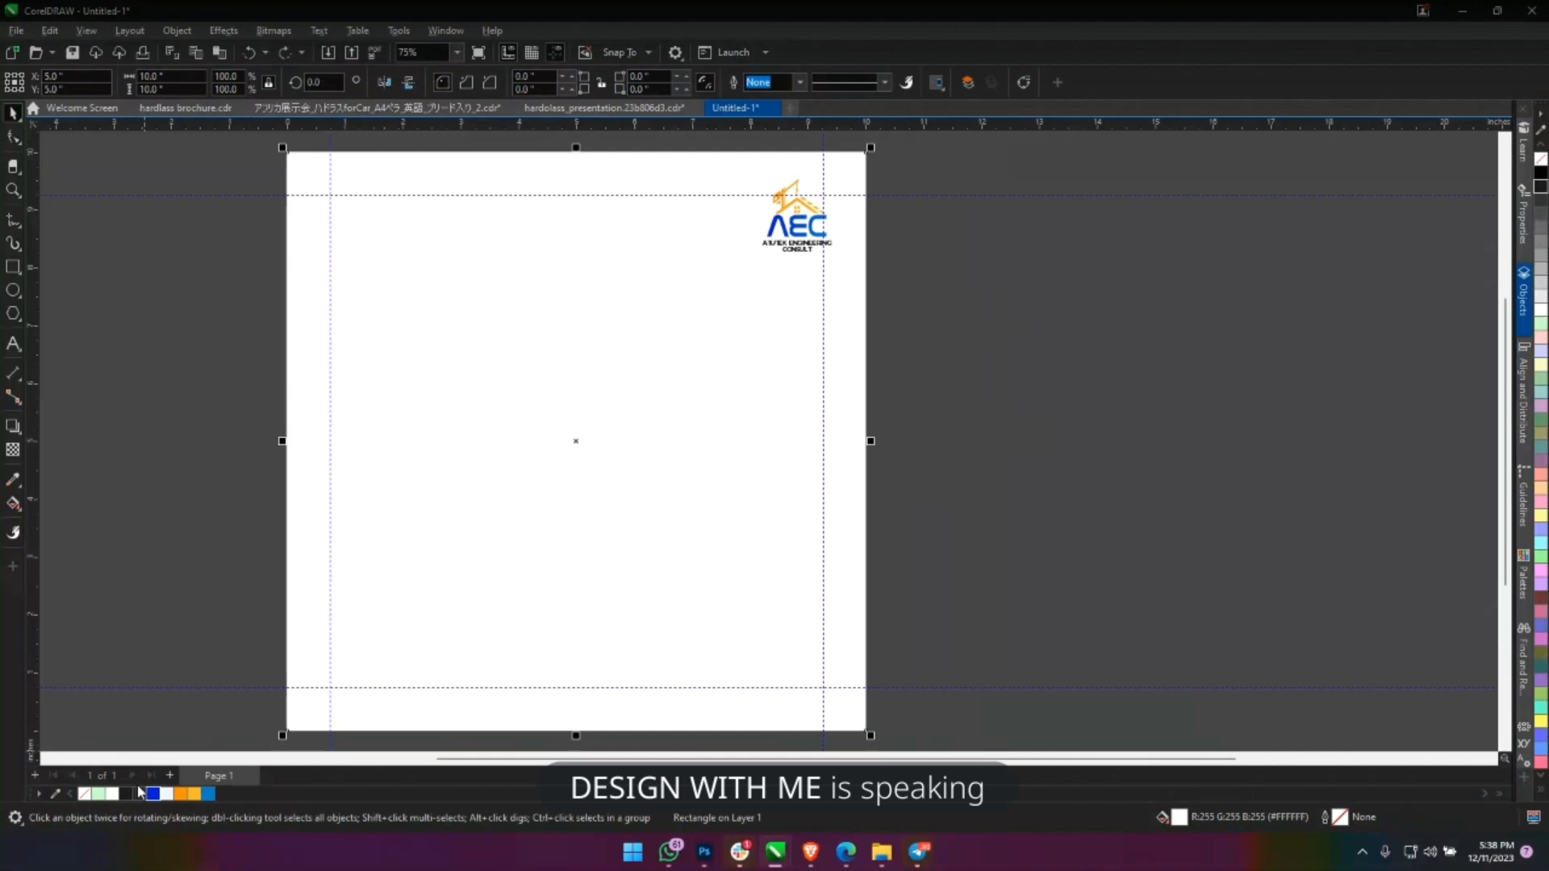
pyautogui.click(152, 794)
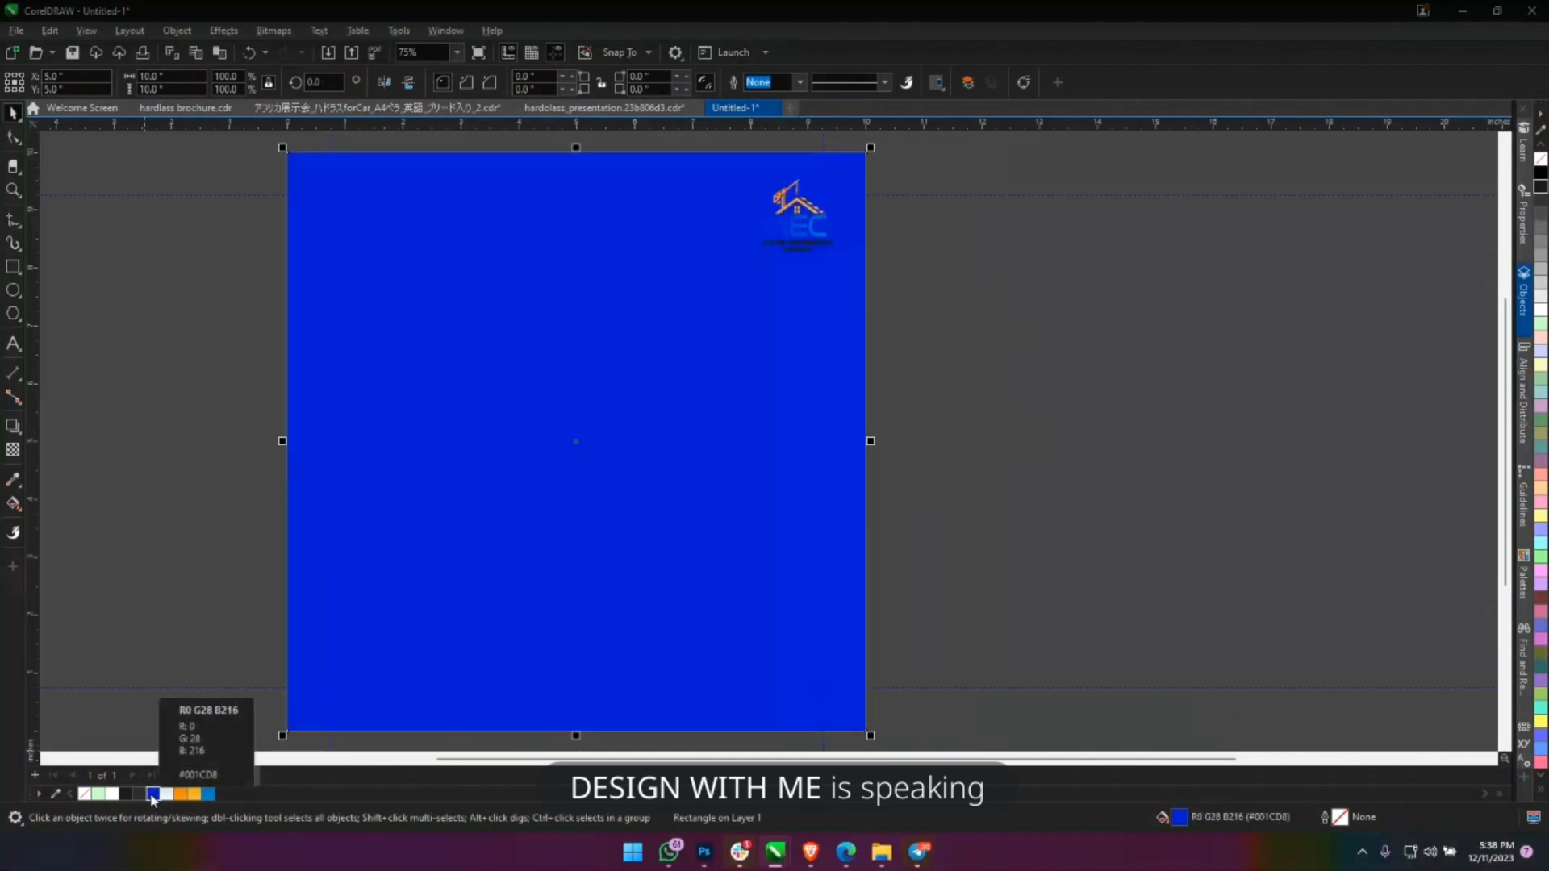
pyautogui.press('z')
pyautogui.hotkey('ctrl', 'z')
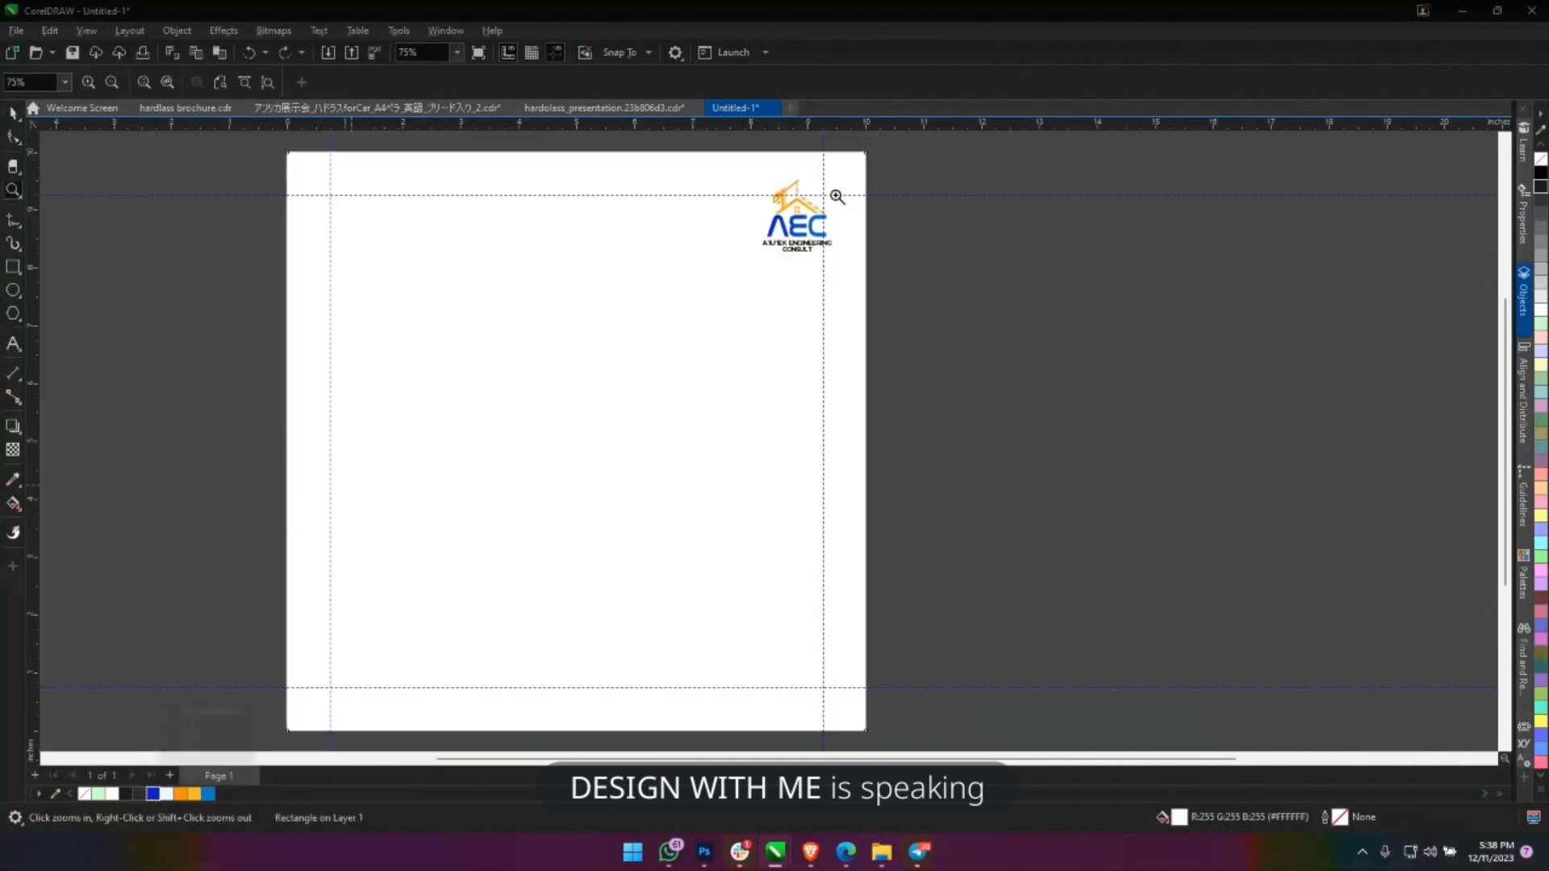
# Resize the logo group to about 1.28 × 1.34 inches and place it inside the upper-right margin guides.
pyautogui.click(1097, 273)
pyautogui.moveTo(396, 309); pyautogui.dragTo(1023, 294)
pyautogui.press('space')
pyautogui.scroll(-2, 1100, 224)
pyautogui.click(1093, 240)
# Move the phone number text from beside the page to the page's lower-left margin, just above the bottom guide.
pyautogui.moveTo(1002, 387); pyautogui.dragTo(802, 290)
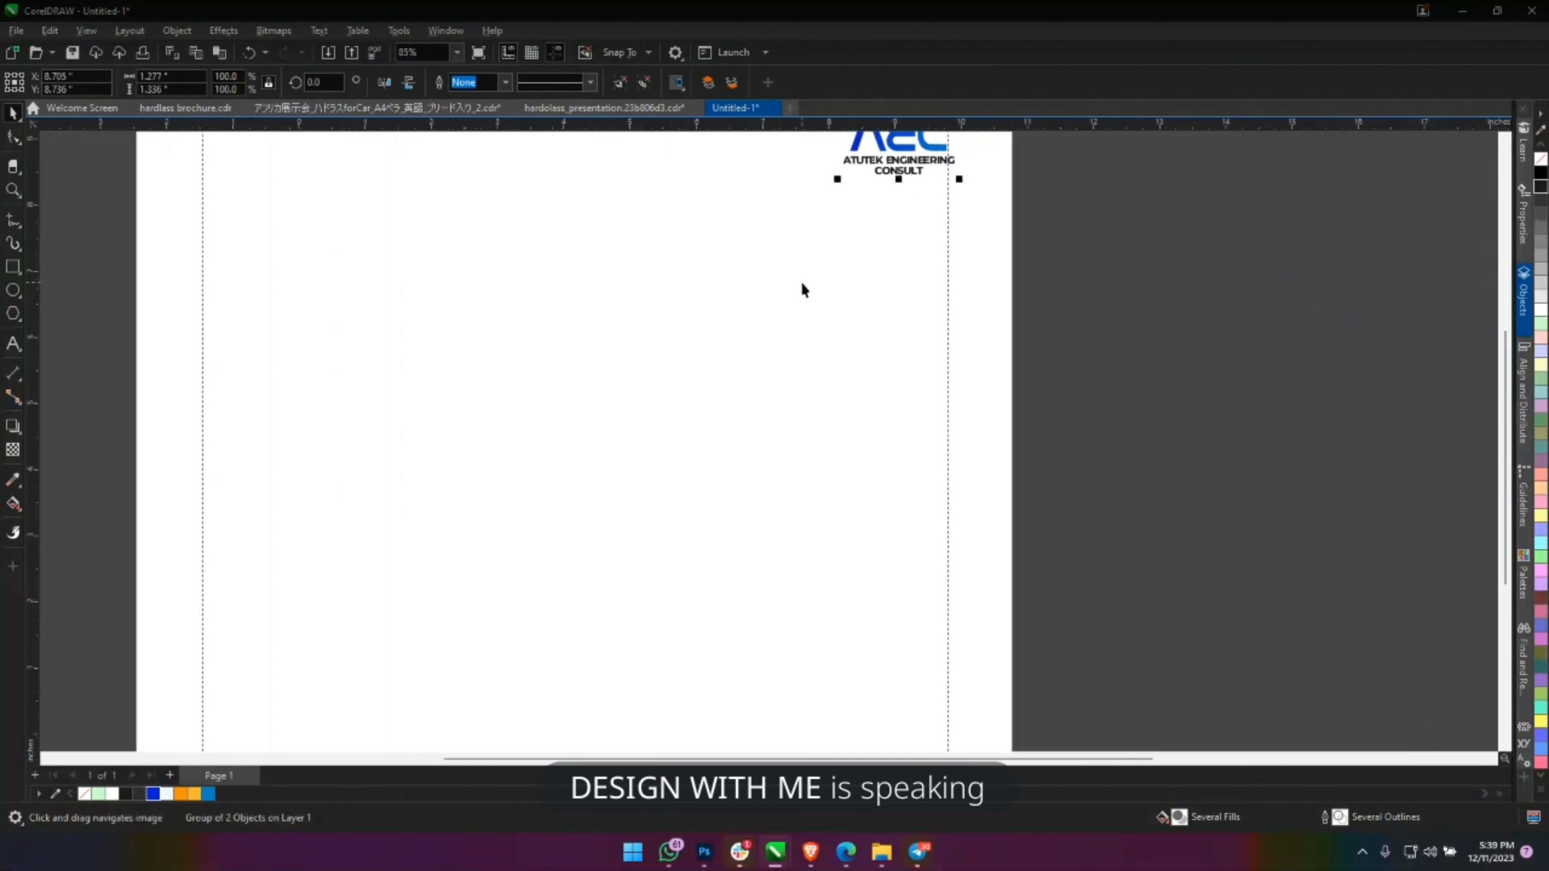
pyautogui.scroll(-2, 802, 291)
pyautogui.moveTo(1075, 350); pyautogui.dragTo(824, 381)
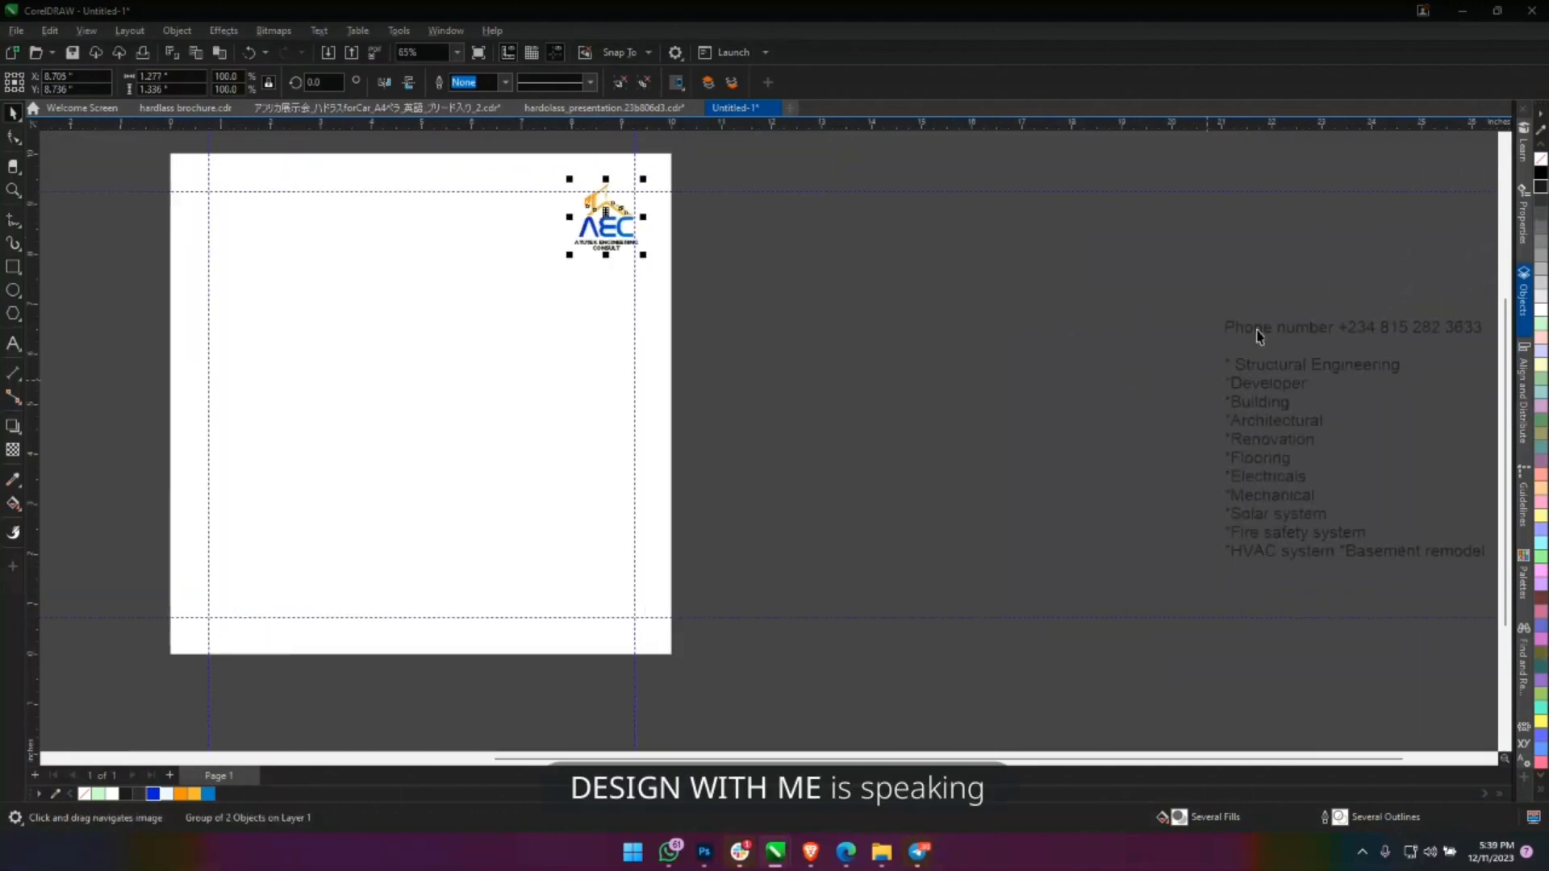
pyautogui.moveTo(1257, 331); pyautogui.dragTo(269, 613)
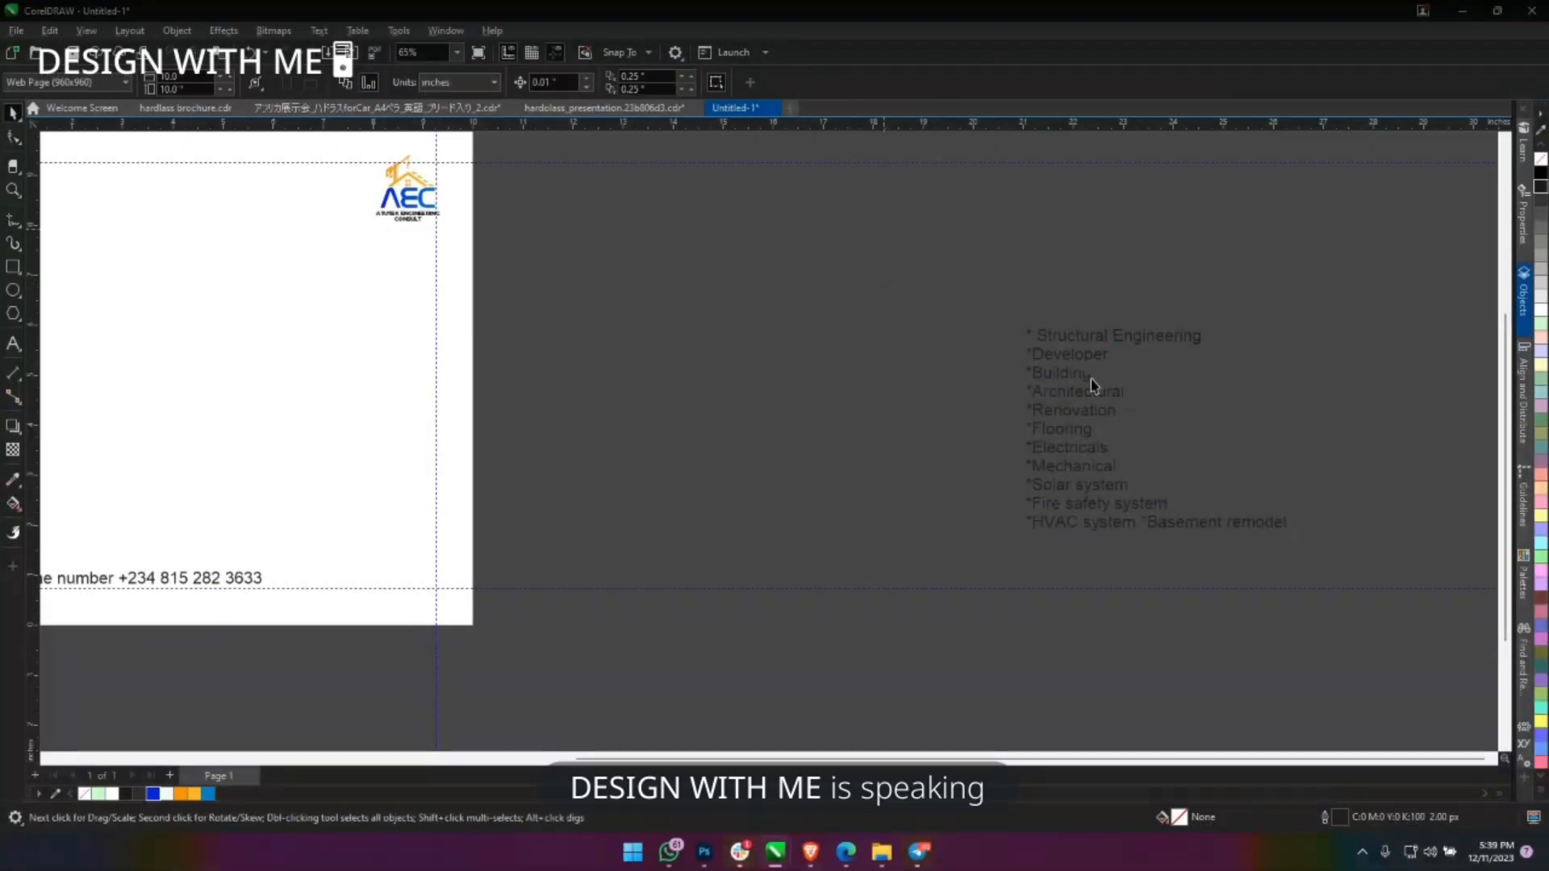
# Move the service list onto the page above the phone number, starting at the left margin guide.
pyautogui.click(1091, 379)
pyautogui.moveTo(1065, 396); pyautogui.dragTo(185, 356)
pyautogui.hotkey('shift', 'F4')
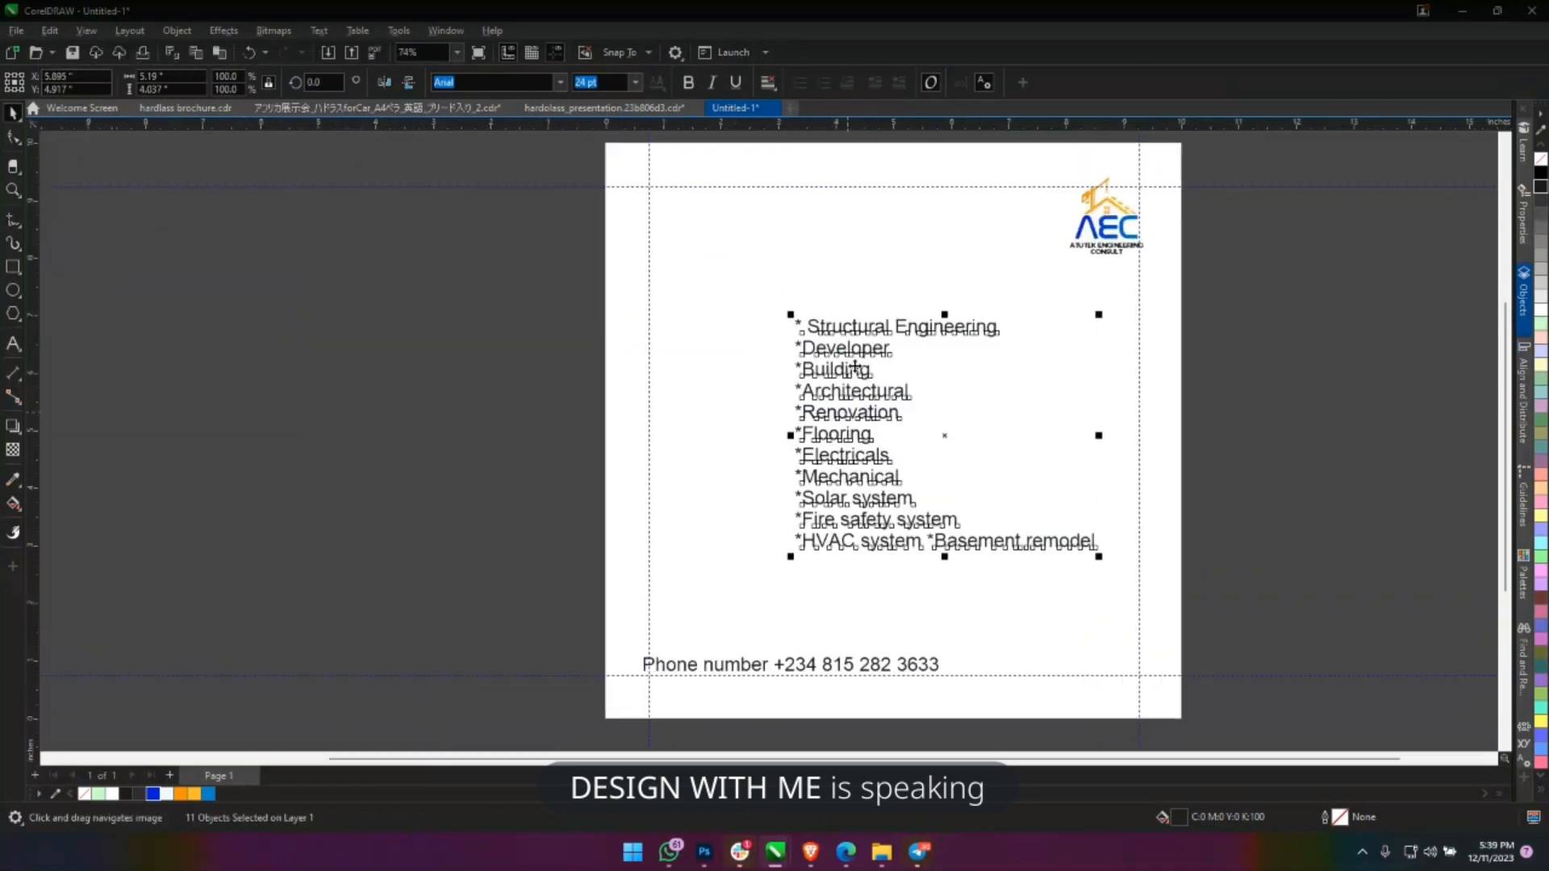
pyautogui.moveTo(856, 356); pyautogui.dragTo(708, 430)
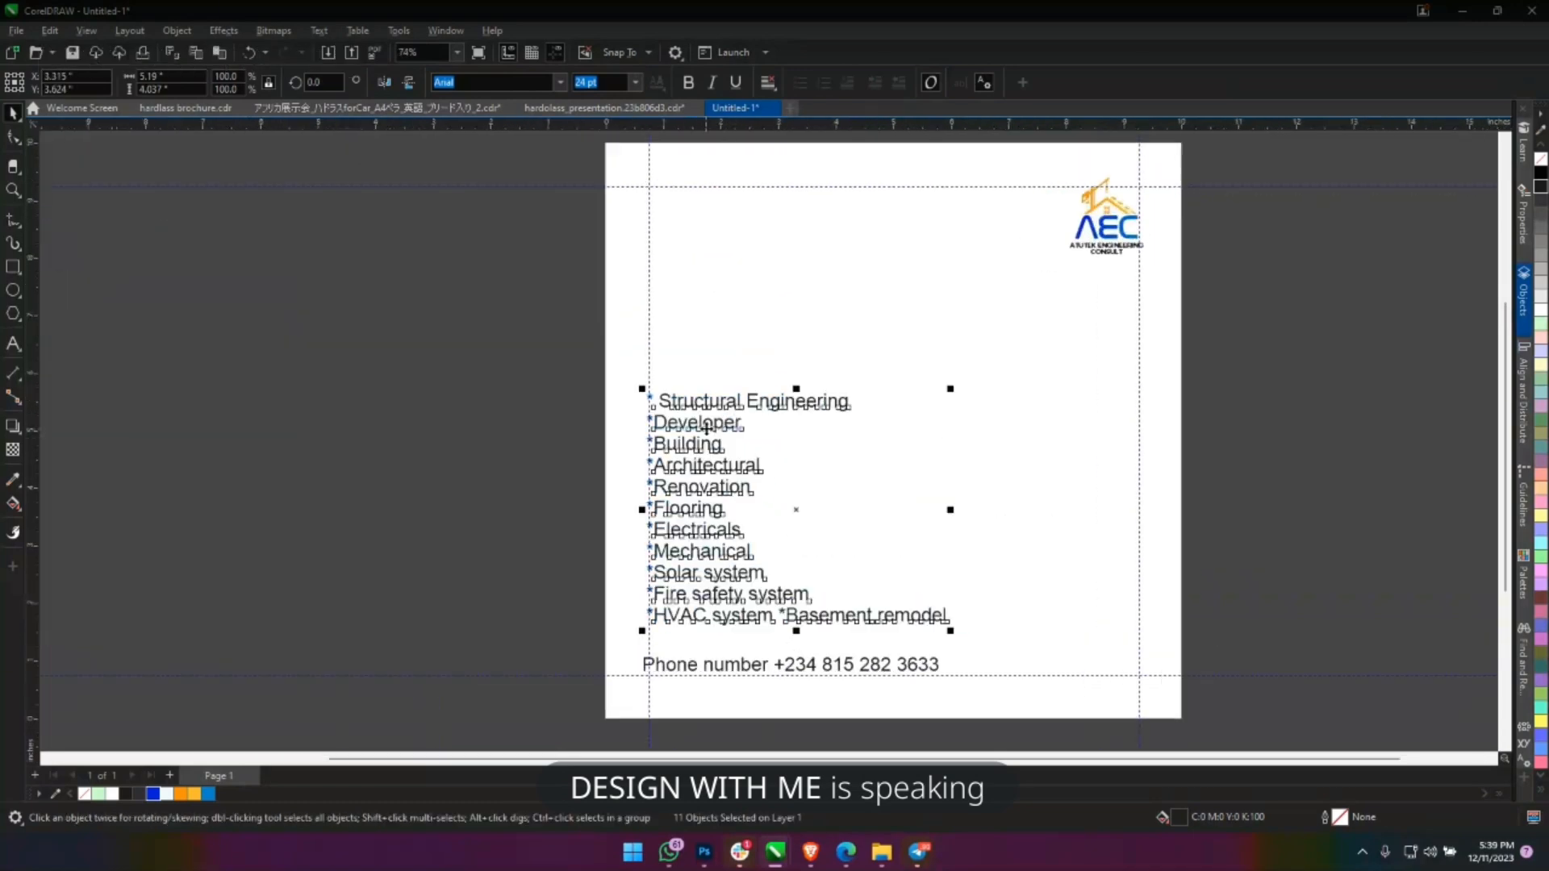
# Combine all the service lines, from Structural Engineering to HVAC system and Basement remodel, into a single text object.
pyautogui.hotkey('ctrl', 'a')
pyautogui.click(726, 430)
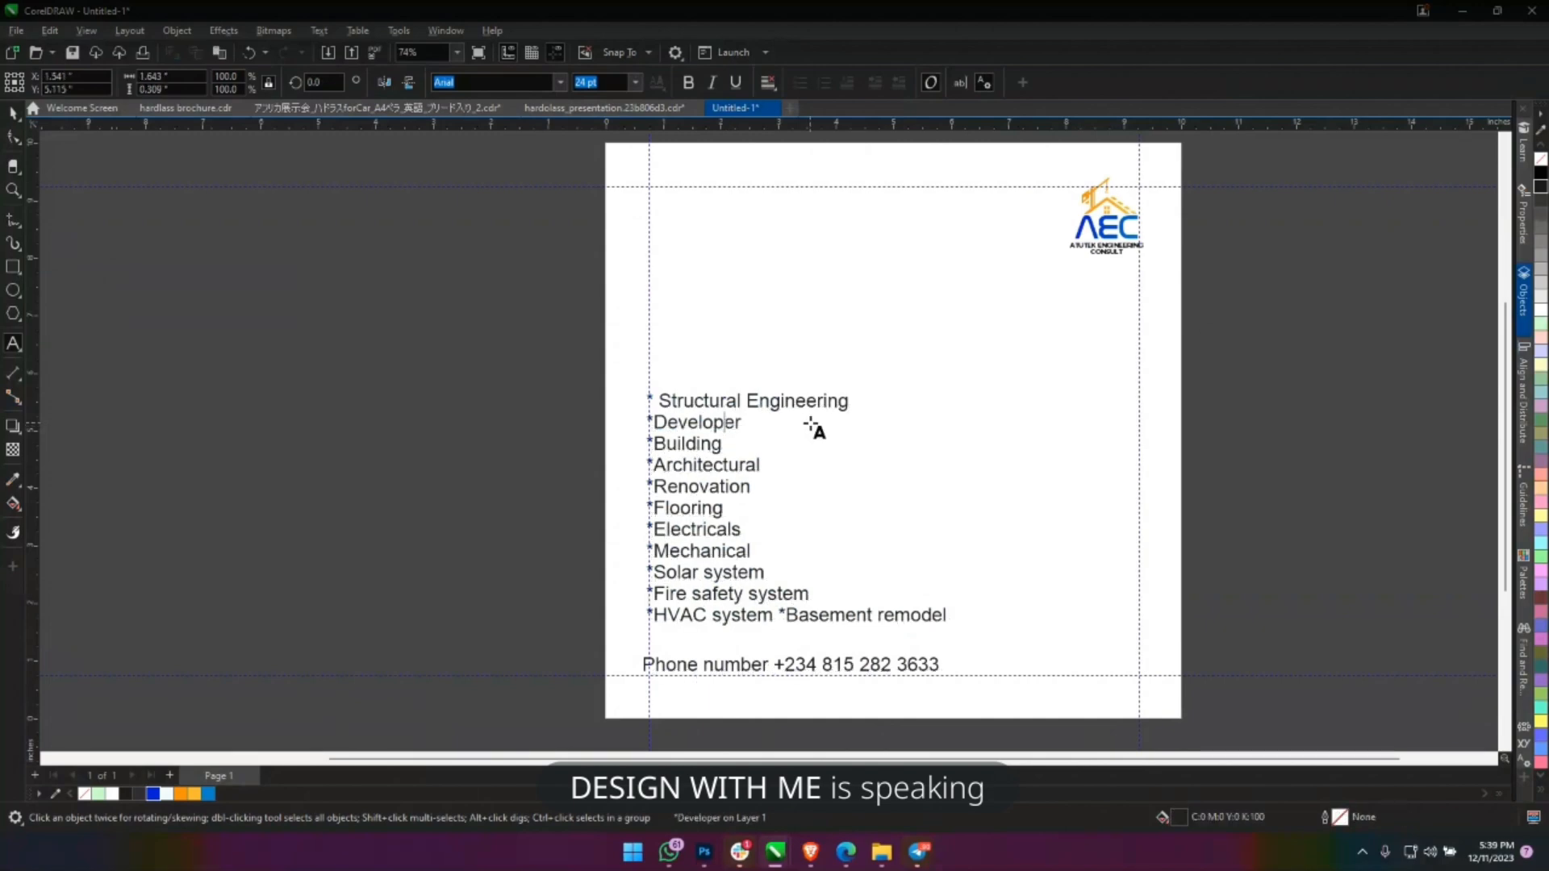
pyautogui.click(734, 402)
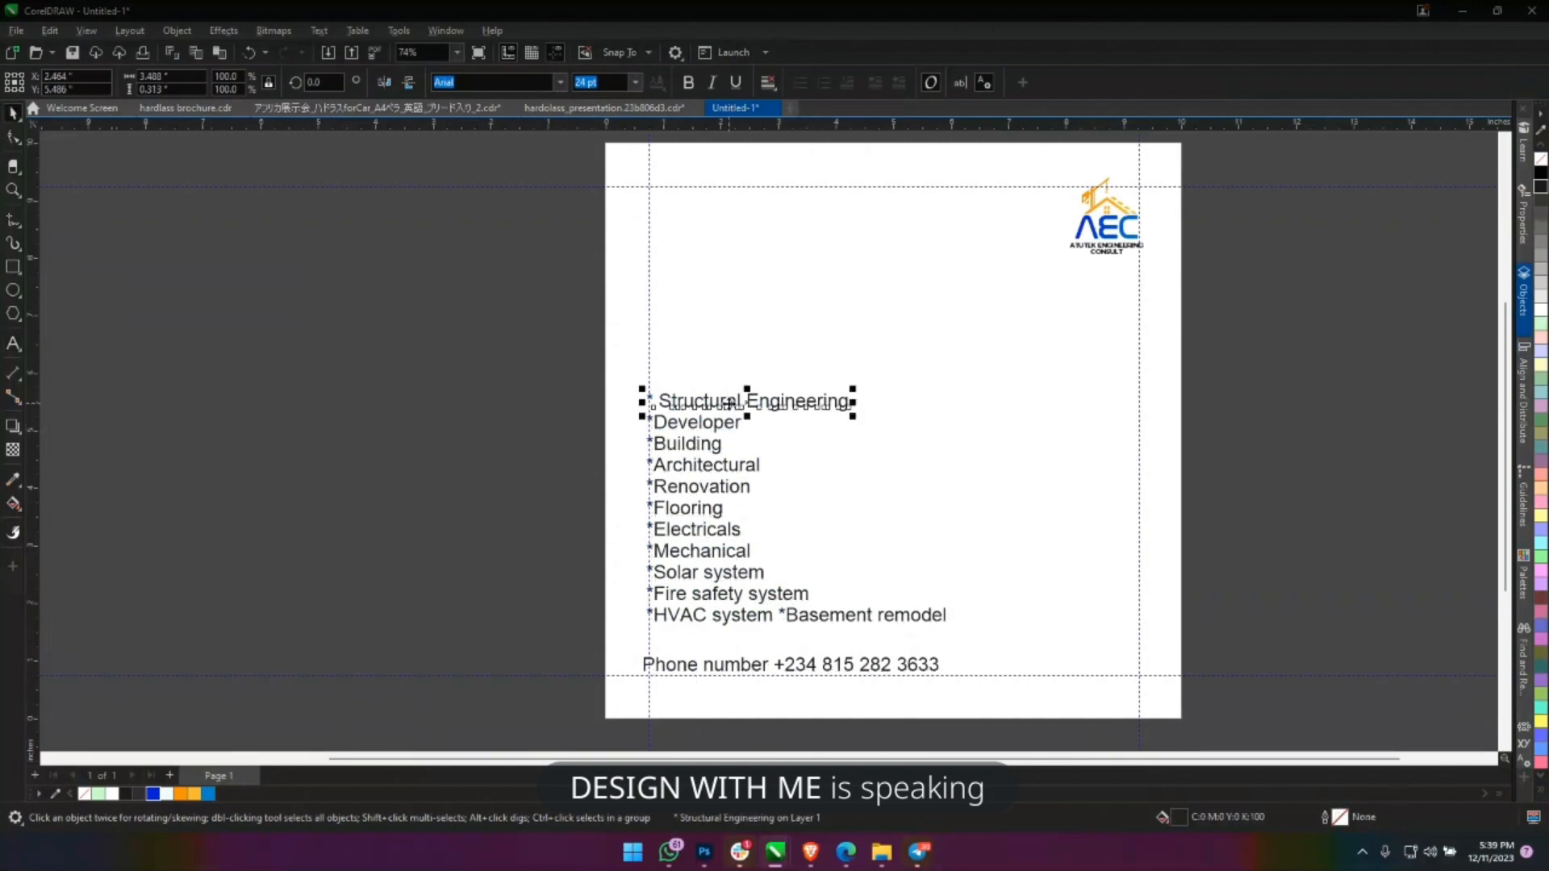
pyautogui.click(710, 424)
pyautogui.click(702, 401)
pyautogui.keyDown('shift'); pyautogui.click(717, 428); pyautogui.keyUp('shift')
pyautogui.keyDown('shift'); pyautogui.click(717, 446); pyautogui.keyUp('shift')
pyautogui.keyDown('shift'); pyautogui.click(718, 468); pyautogui.keyUp('shift')
pyautogui.keyDown('shift'); pyautogui.click(716, 488); pyautogui.keyUp('shift')
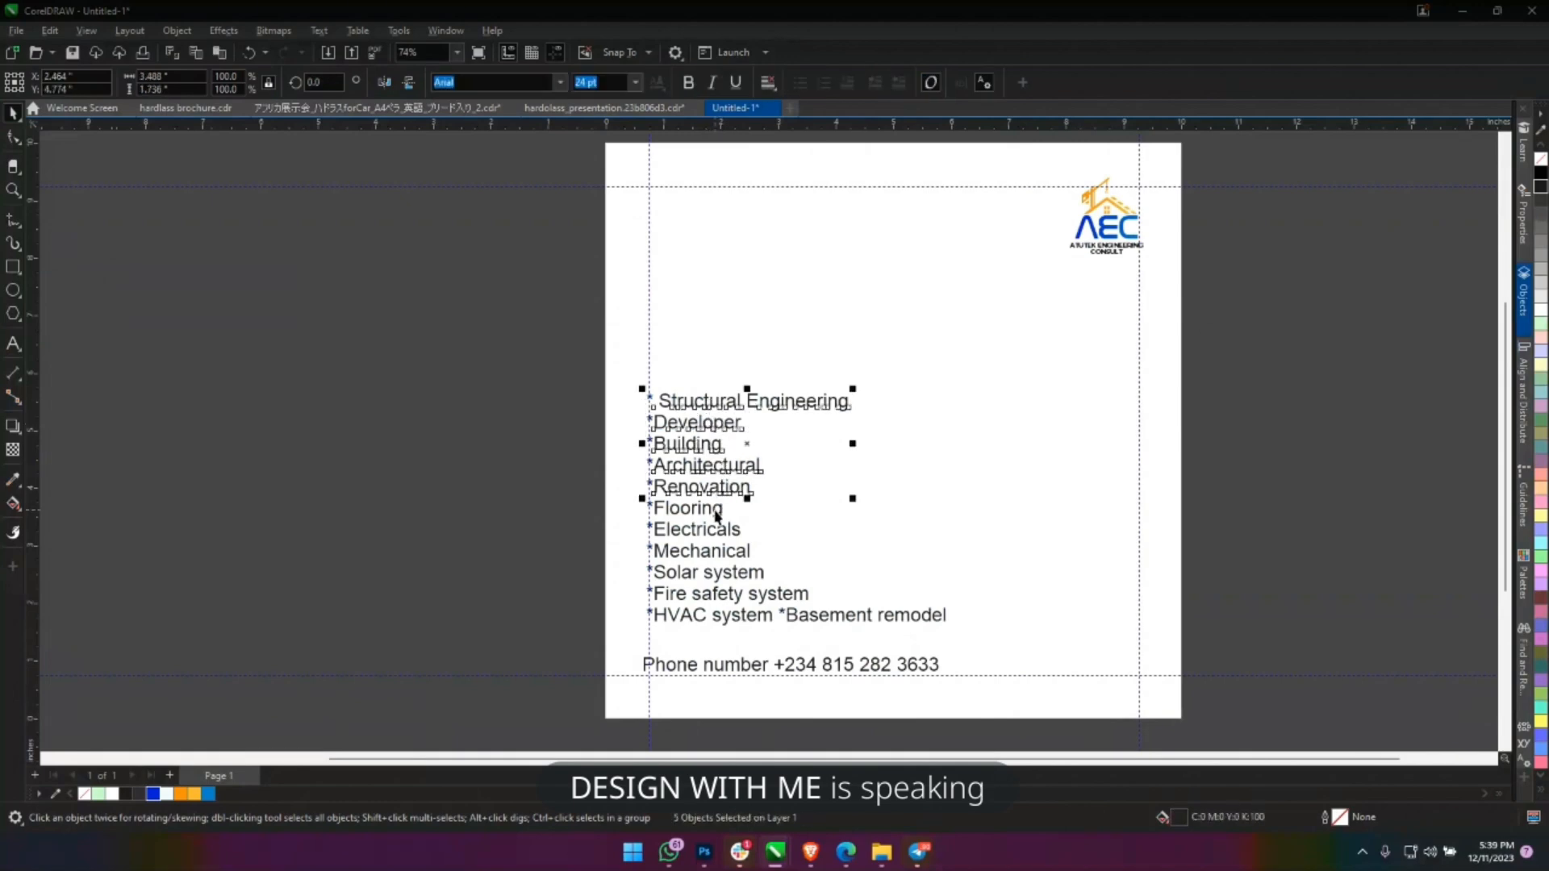
pyautogui.keyDown('shift'); pyautogui.click(717, 510); pyautogui.keyUp('shift')
pyautogui.keyDown('shift'); pyautogui.click(718, 533); pyautogui.keyUp('shift')
pyautogui.keyDown('shift'); pyautogui.click(714, 553); pyautogui.keyUp('shift')
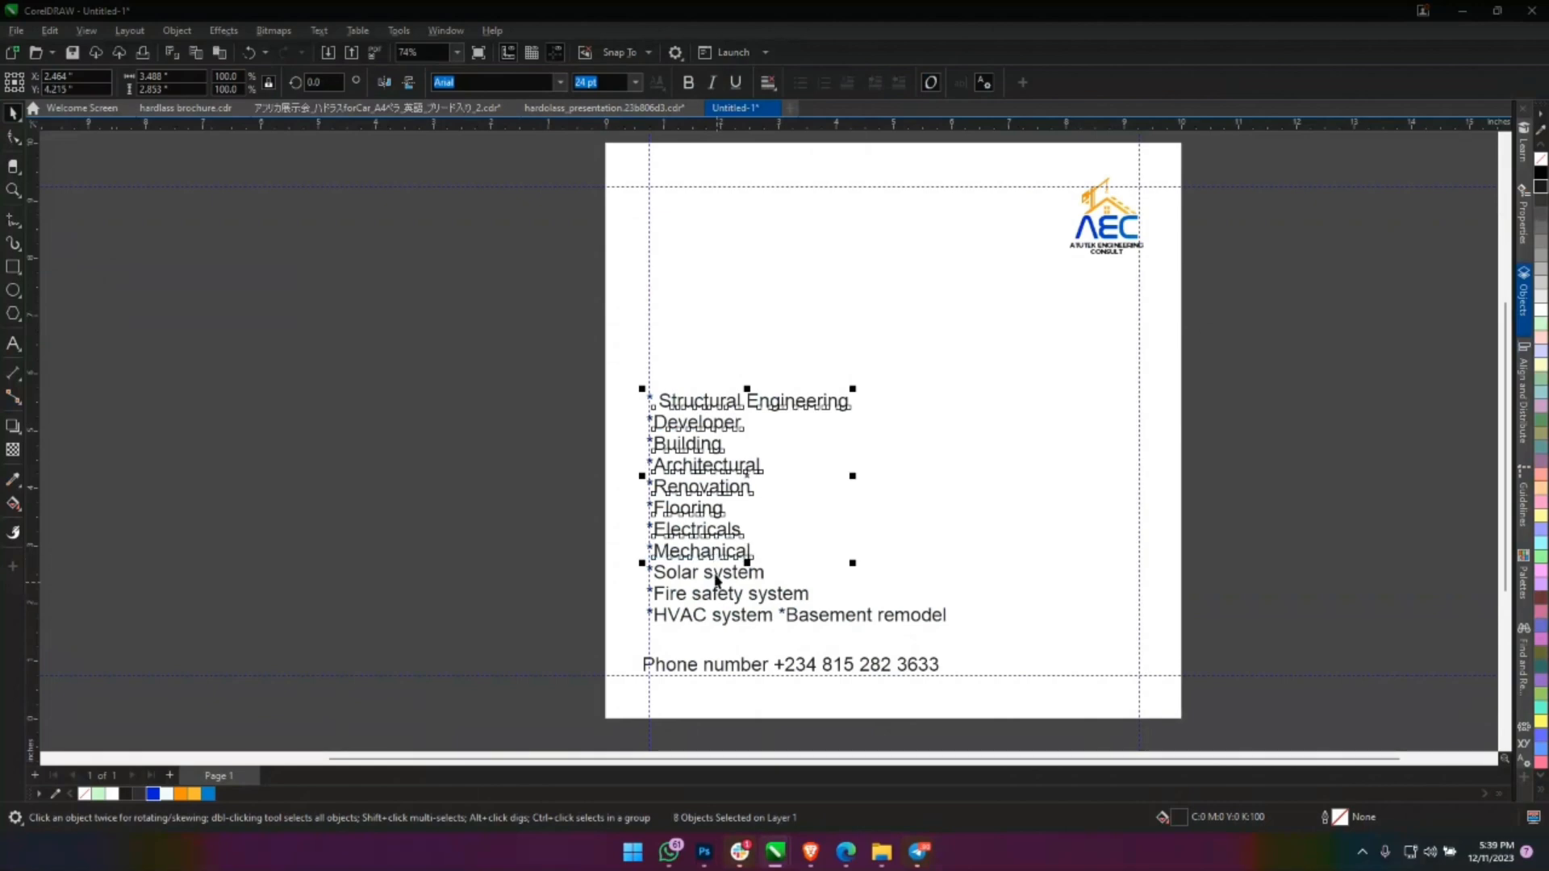
pyautogui.keyDown('shift'); pyautogui.click(717, 573); pyautogui.keyUp('shift')
pyautogui.keyDown('shift'); pyautogui.click(726, 595); pyautogui.keyUp('shift')
pyautogui.keyDown('shift'); pyautogui.click(726, 615); pyautogui.keyUp('shift')
pyautogui.rightClick(726, 615)
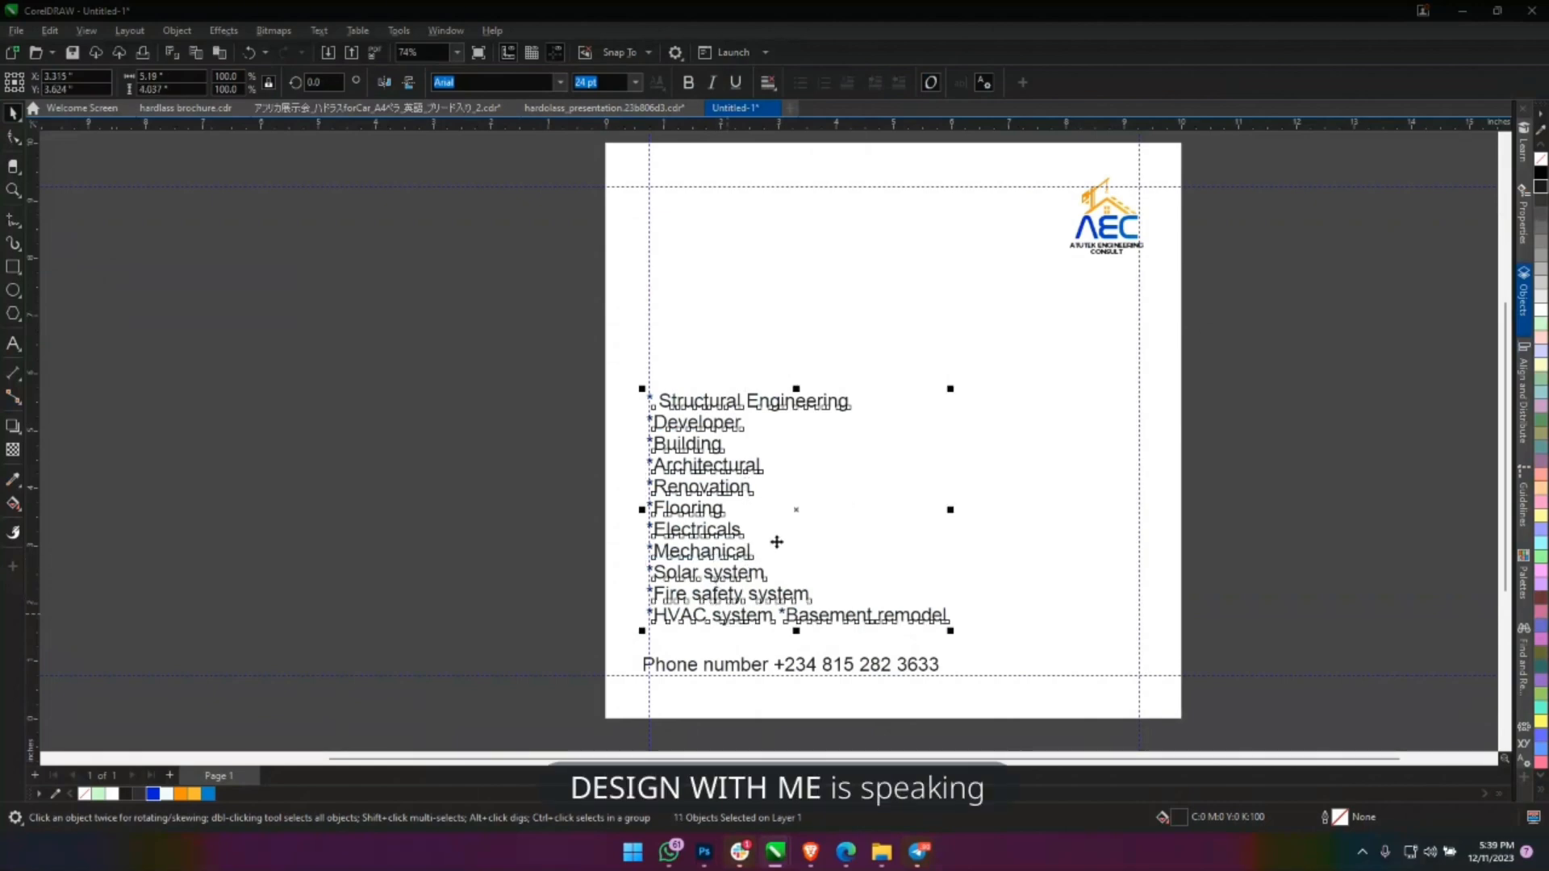
pyautogui.click(779, 210)
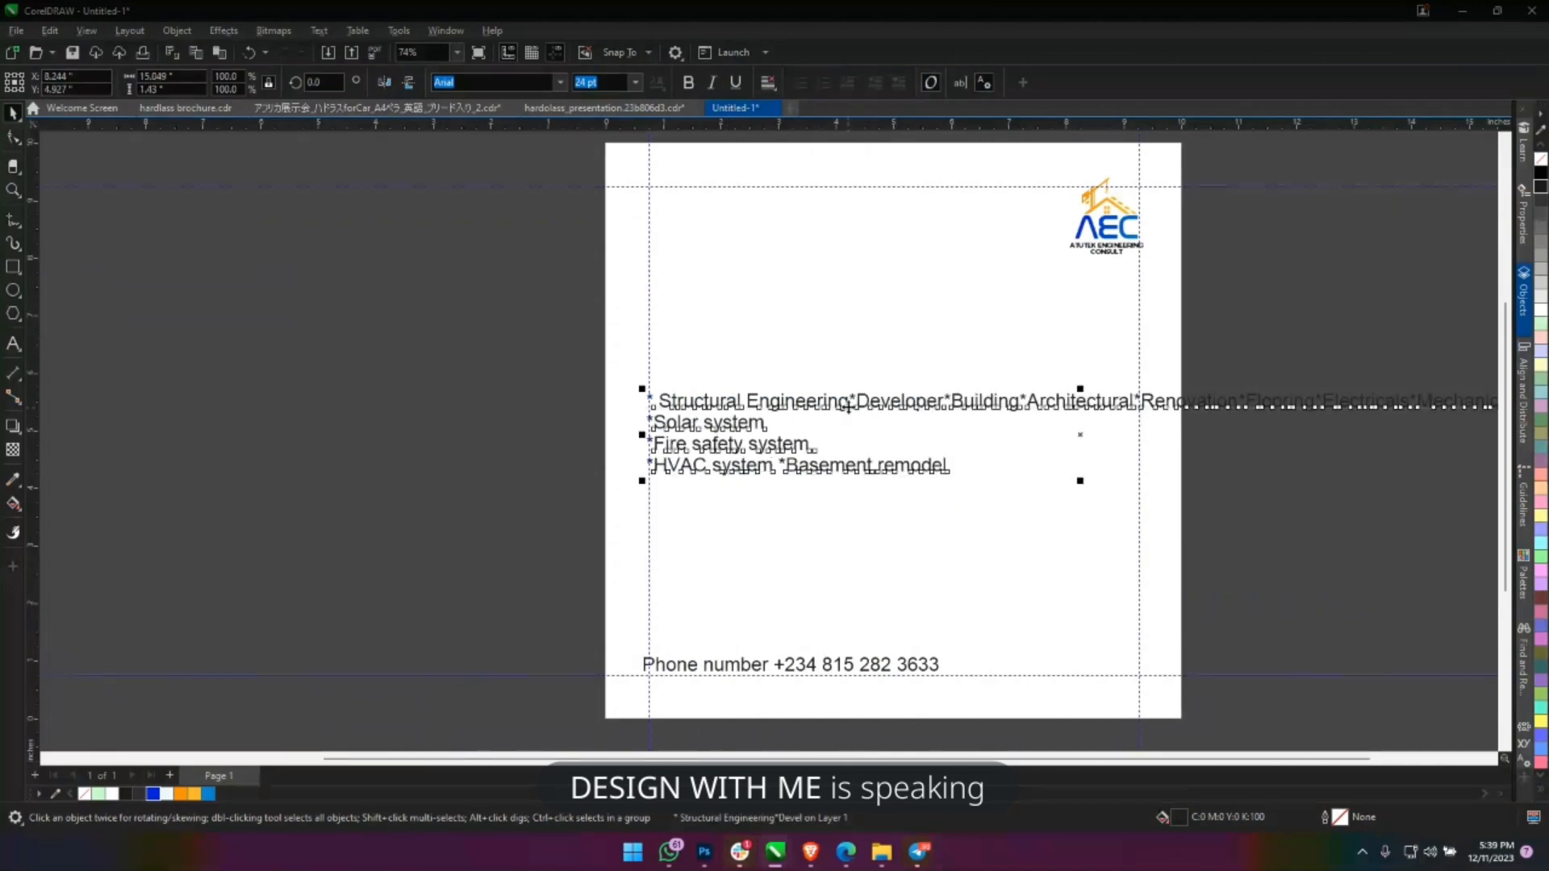
pyautogui.press('F8')
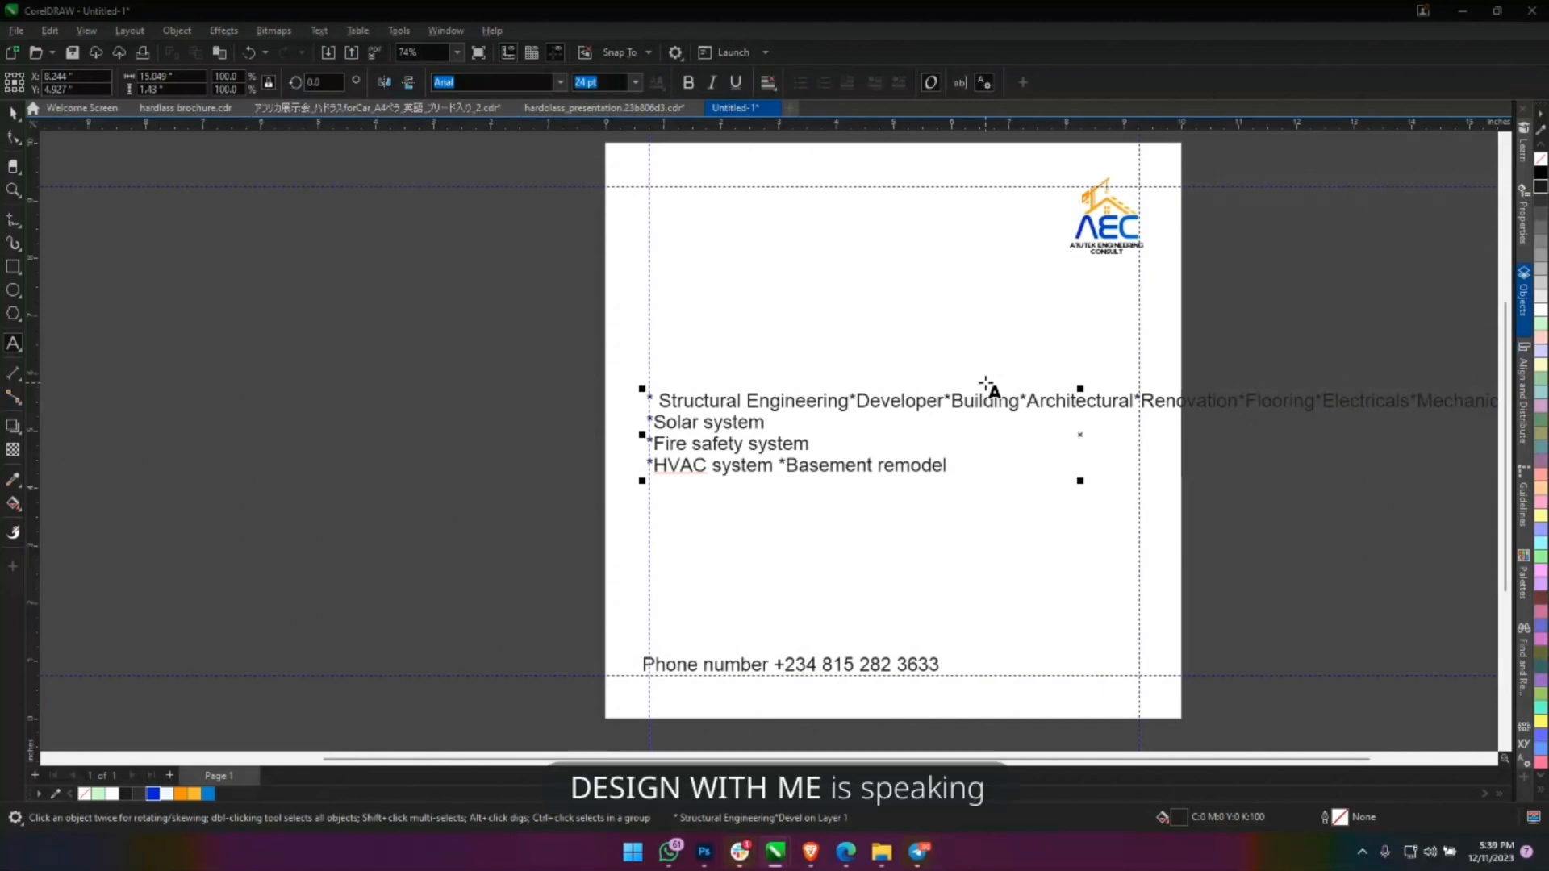
pyautogui.hotkey('ctrl', 'space')
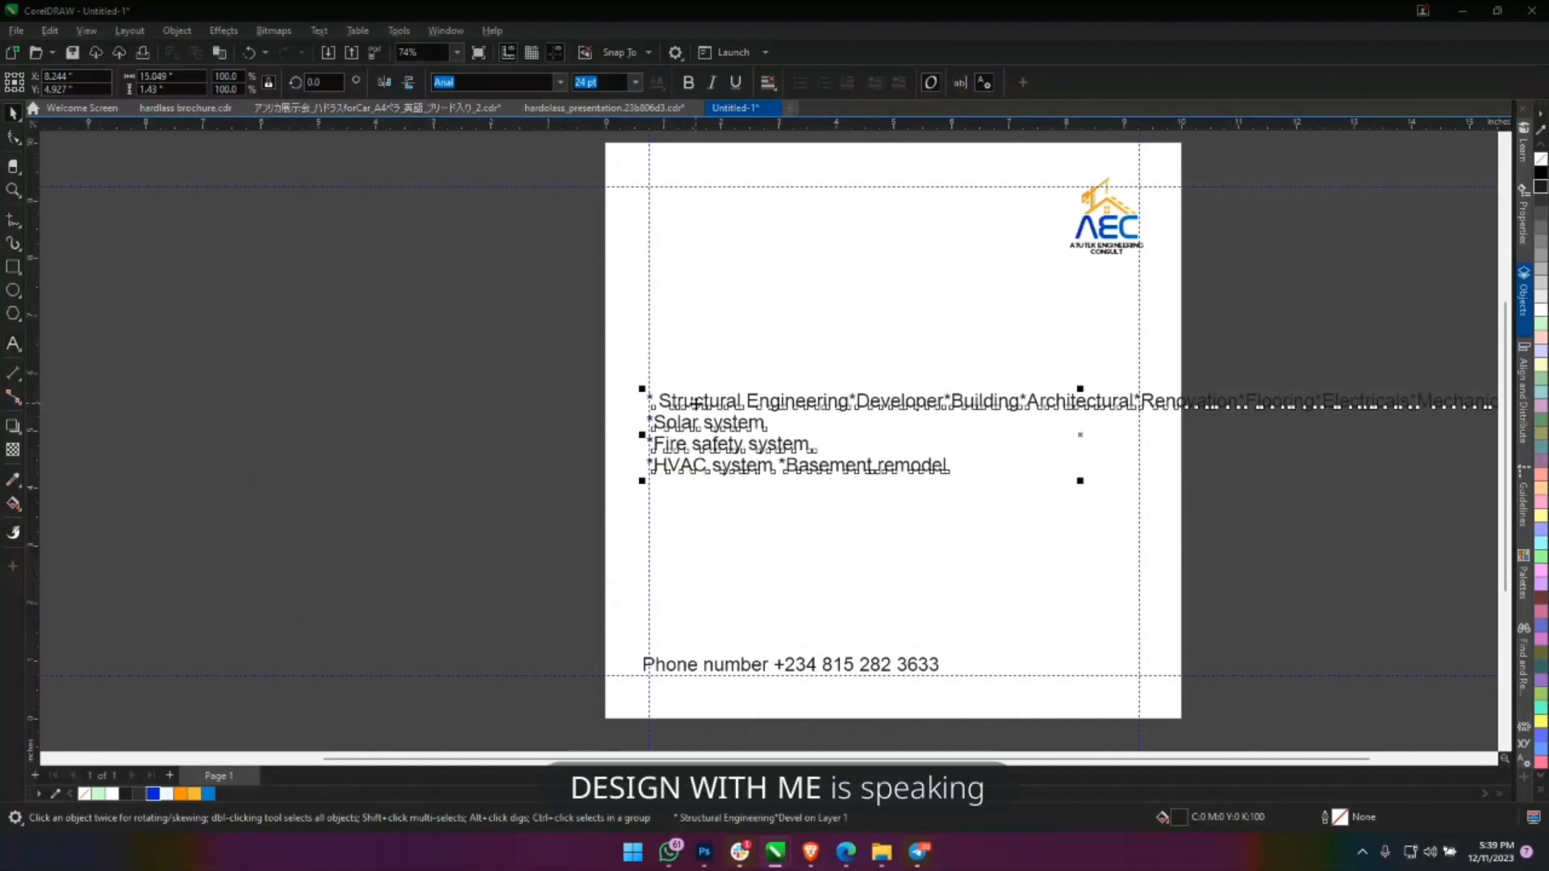
pyautogui.doubleClick(691, 406)
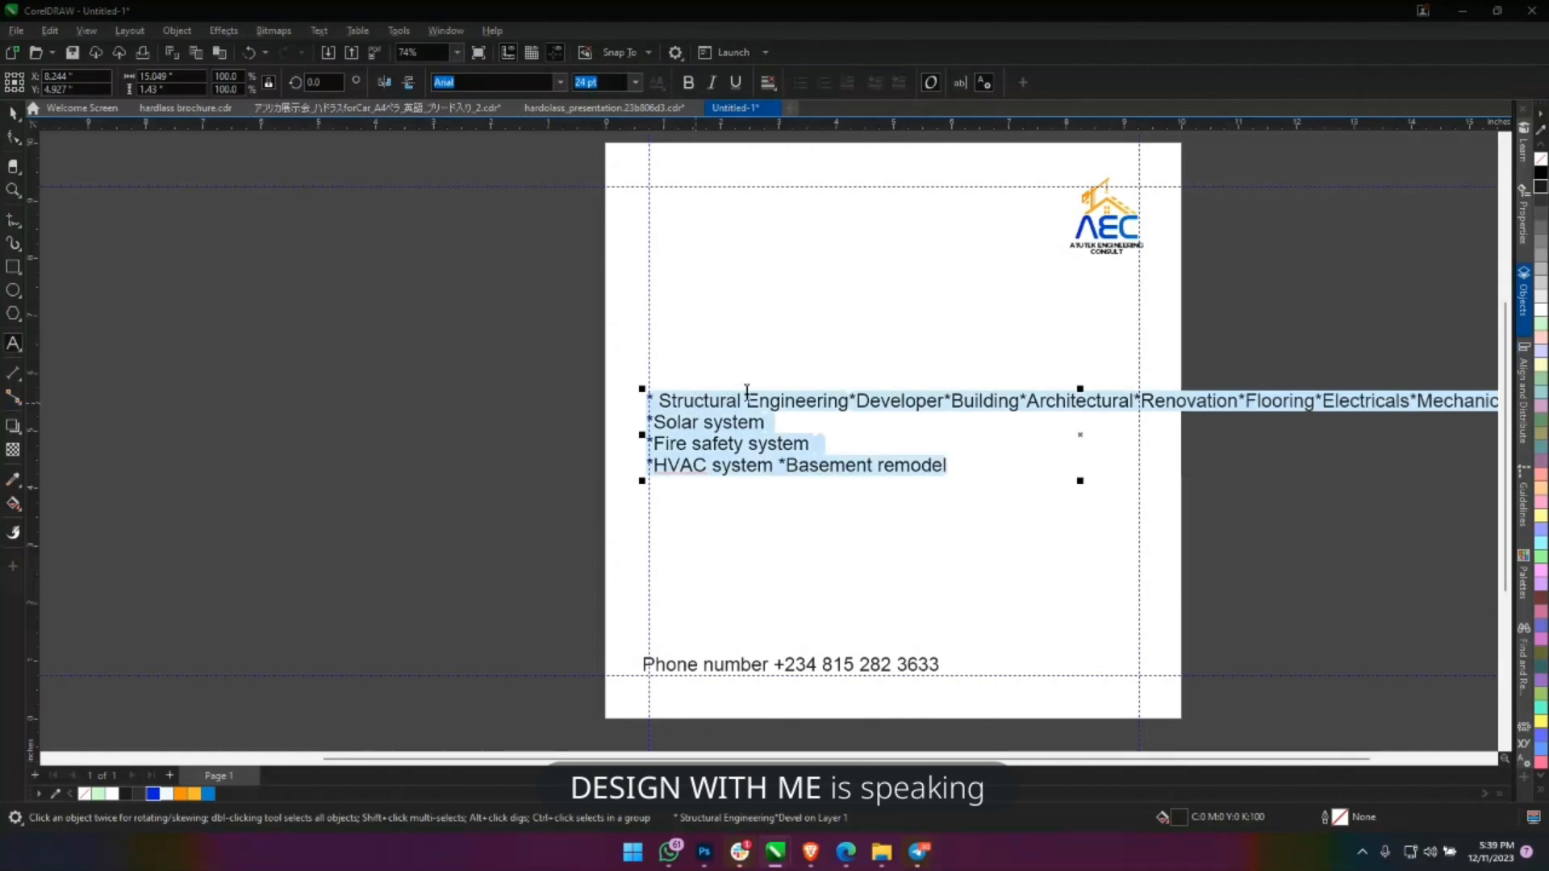
pyautogui.hotkey('ctrl', 'space')
# Switch to the Brave browser and open ChatGPT in the tab showing Coolors.
pyautogui.moveTo(813, 856)
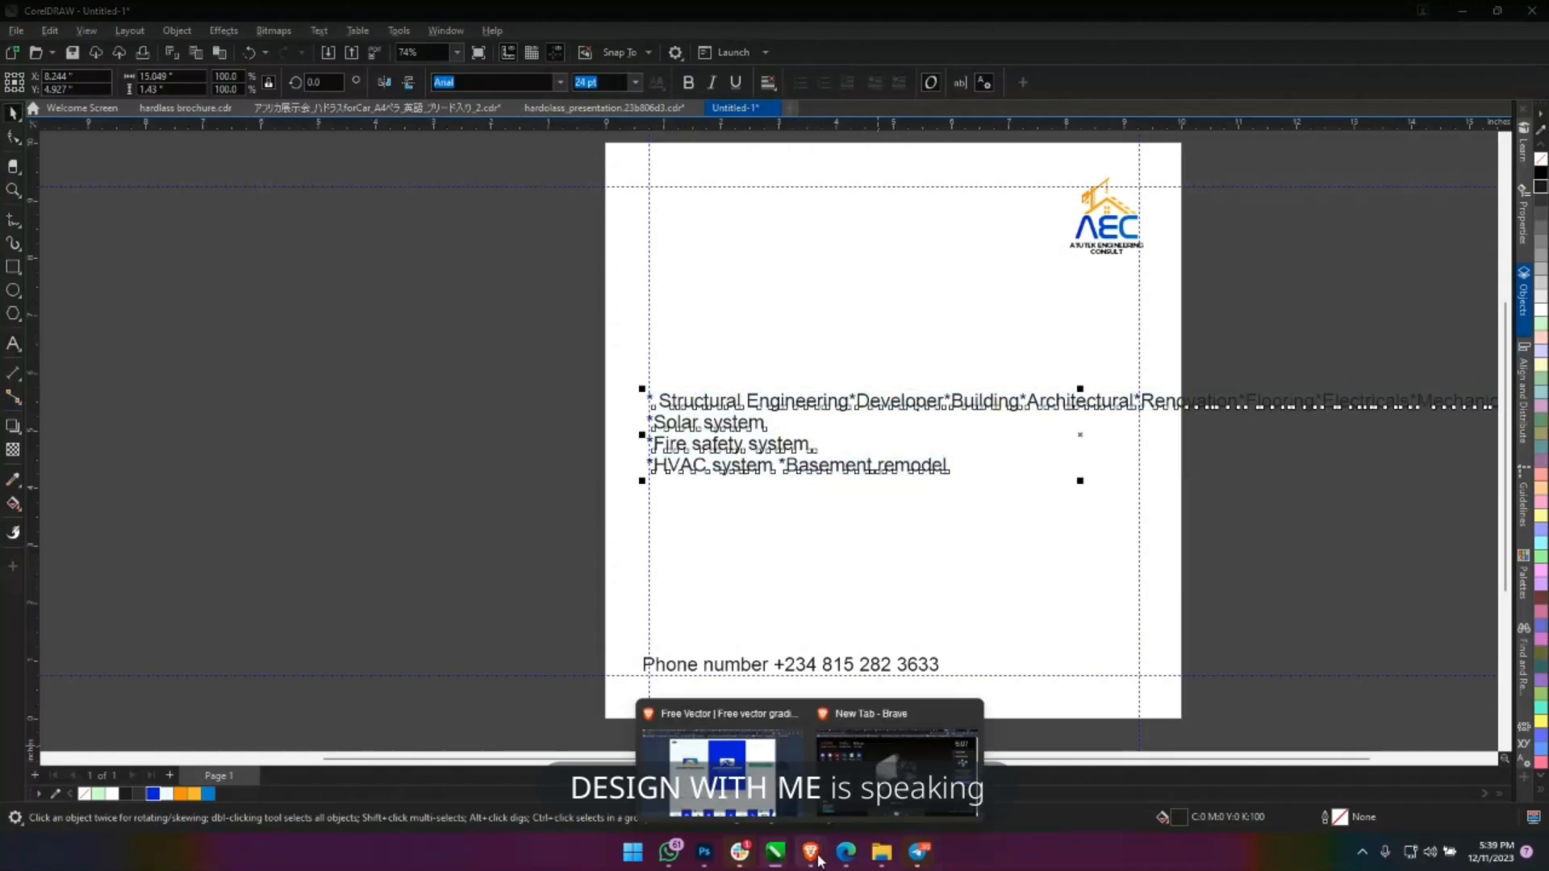
pyautogui.click(711, 750)
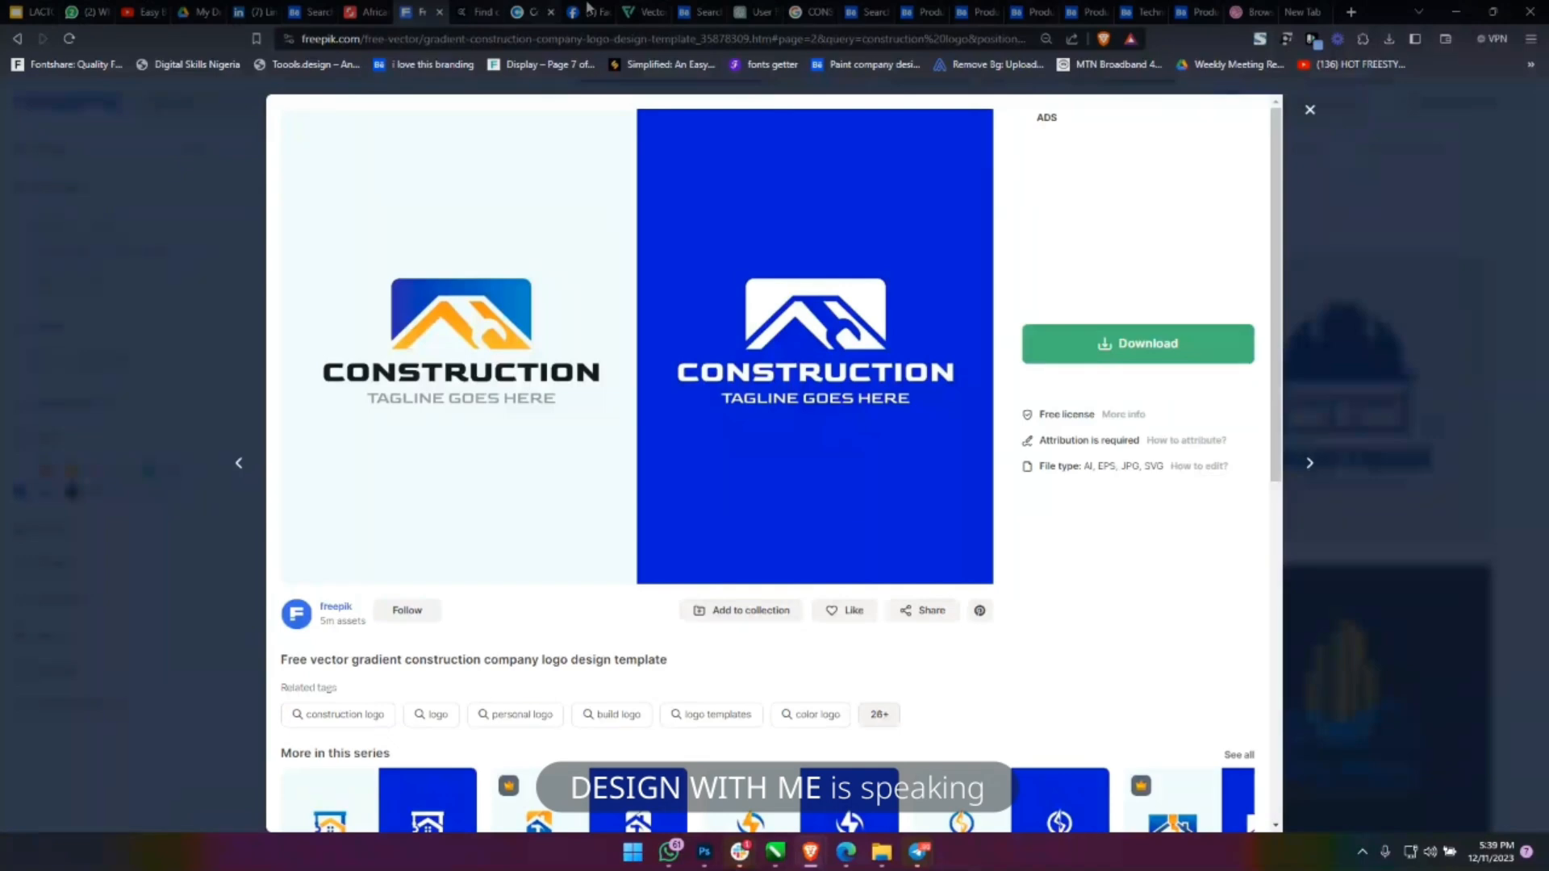
pyautogui.click(536, 12)
pyautogui.click(519, 40)
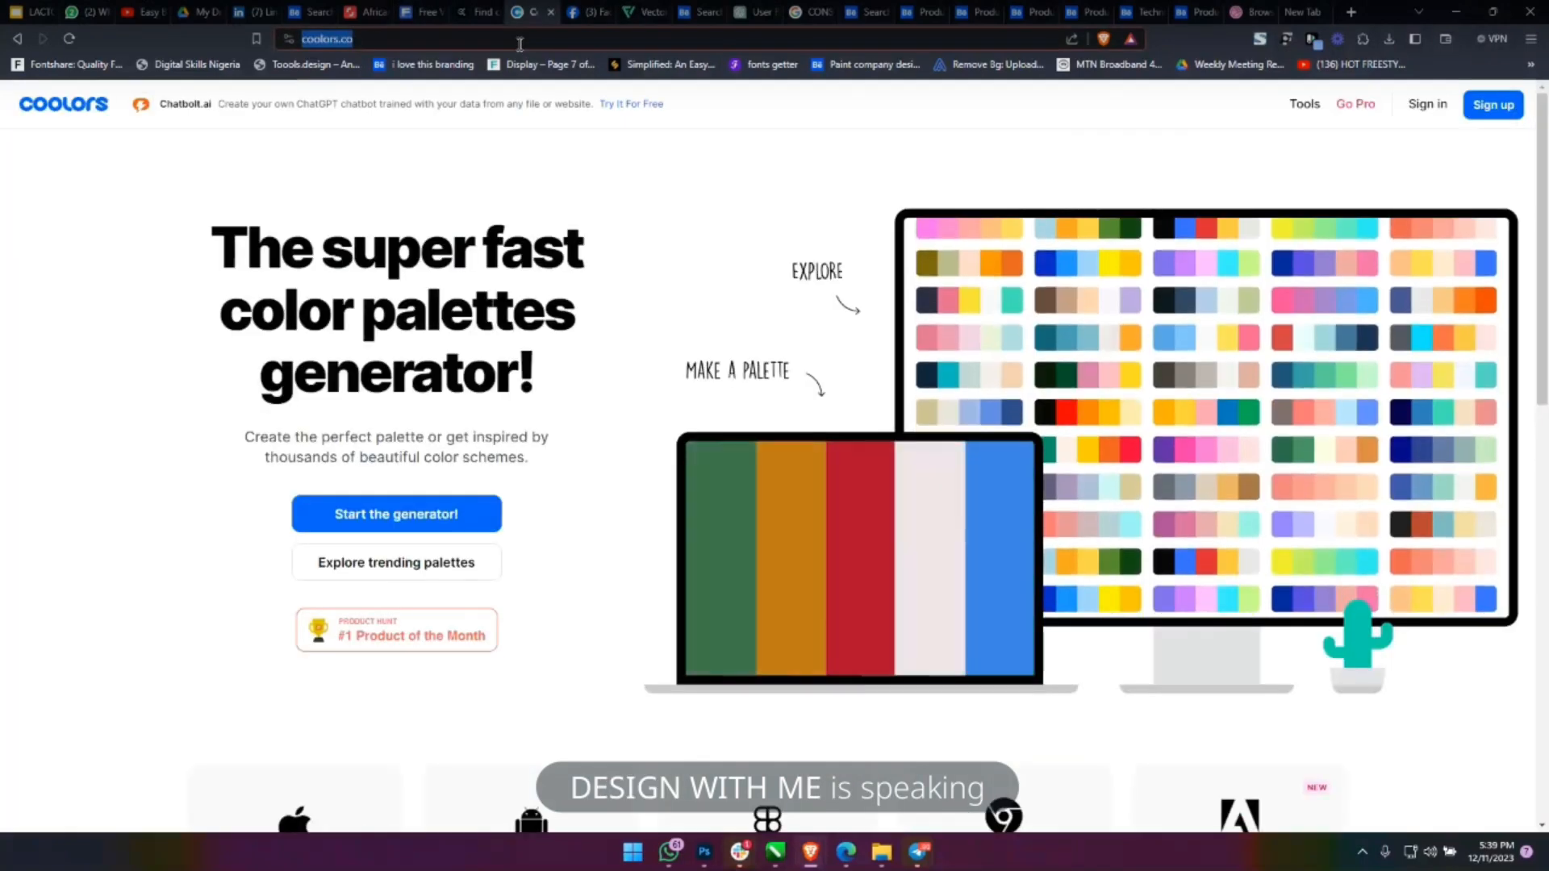
pyautogui.write('chat')
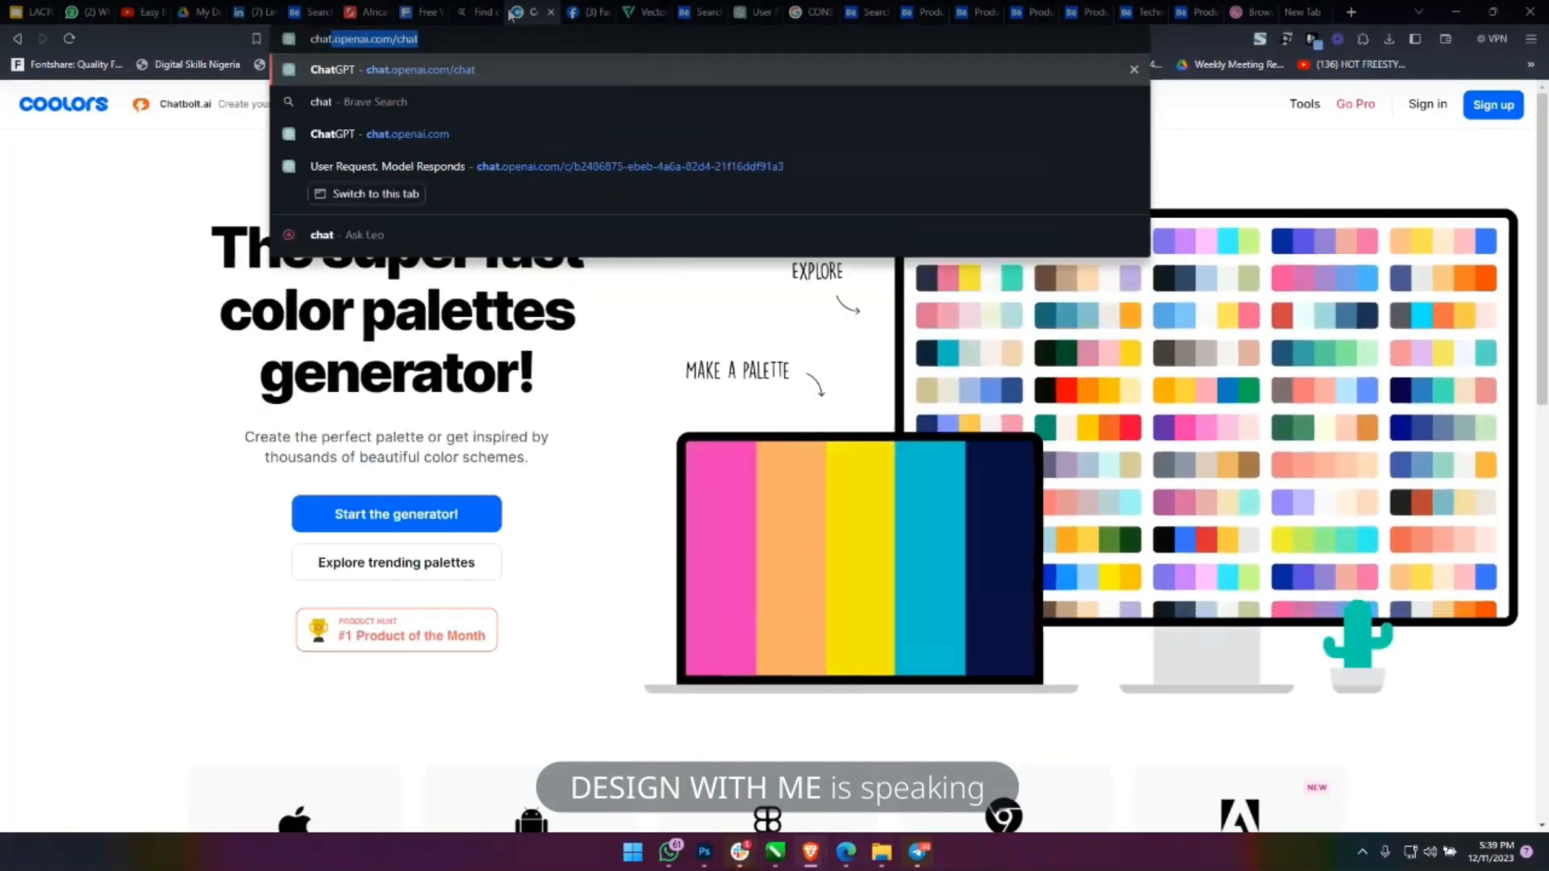
pyautogui.press('Return')
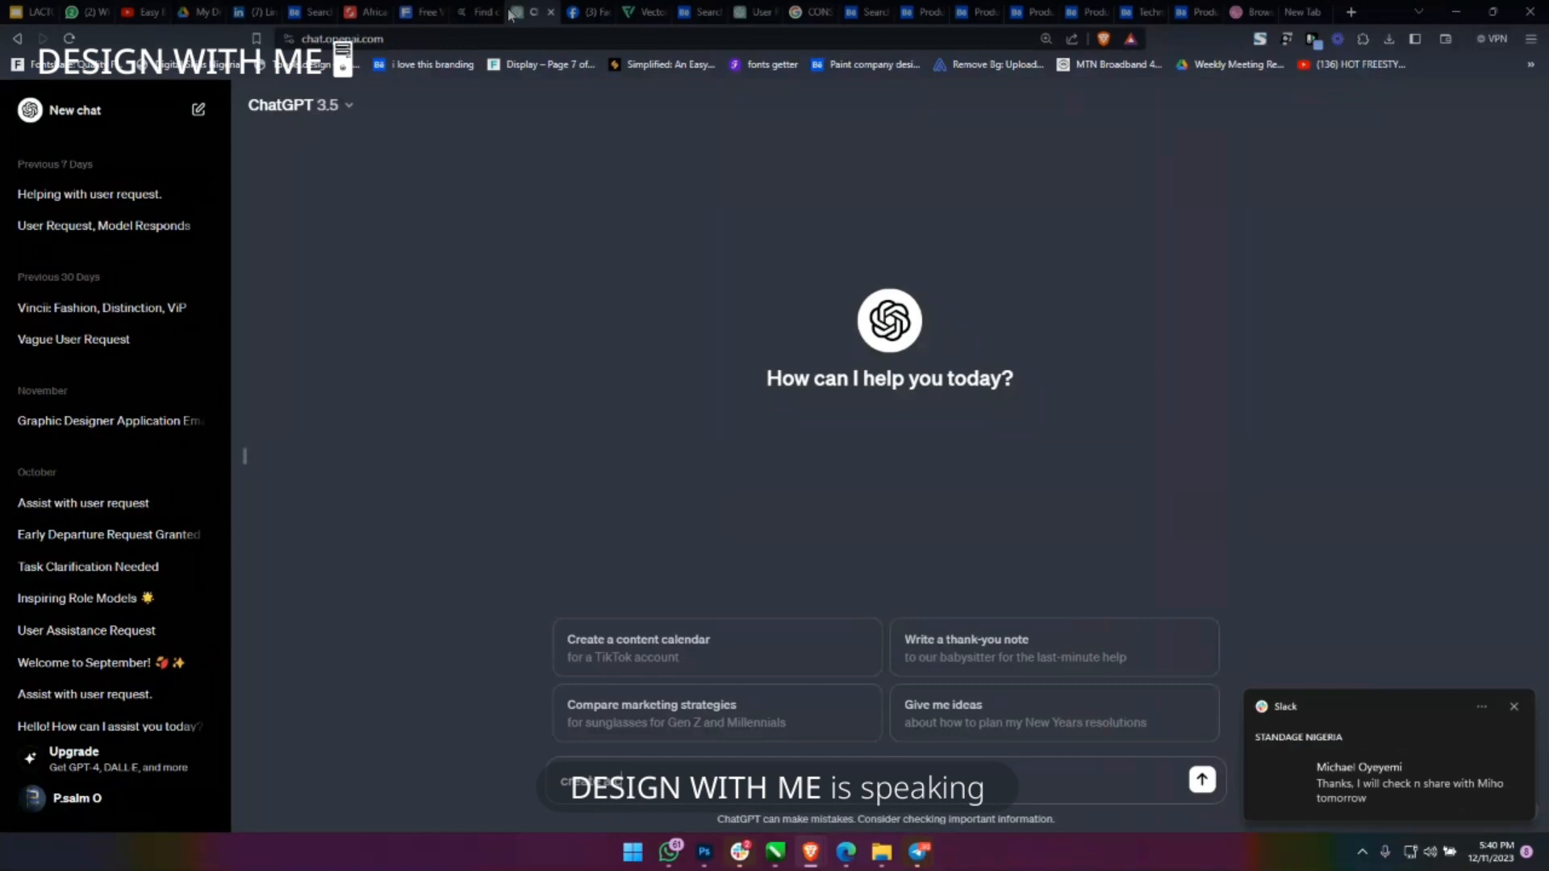
# Compose a ChatGPT prompt asking it to create a graphics flyer caption for atutek engineering consult.
pyautogui.write('ap')
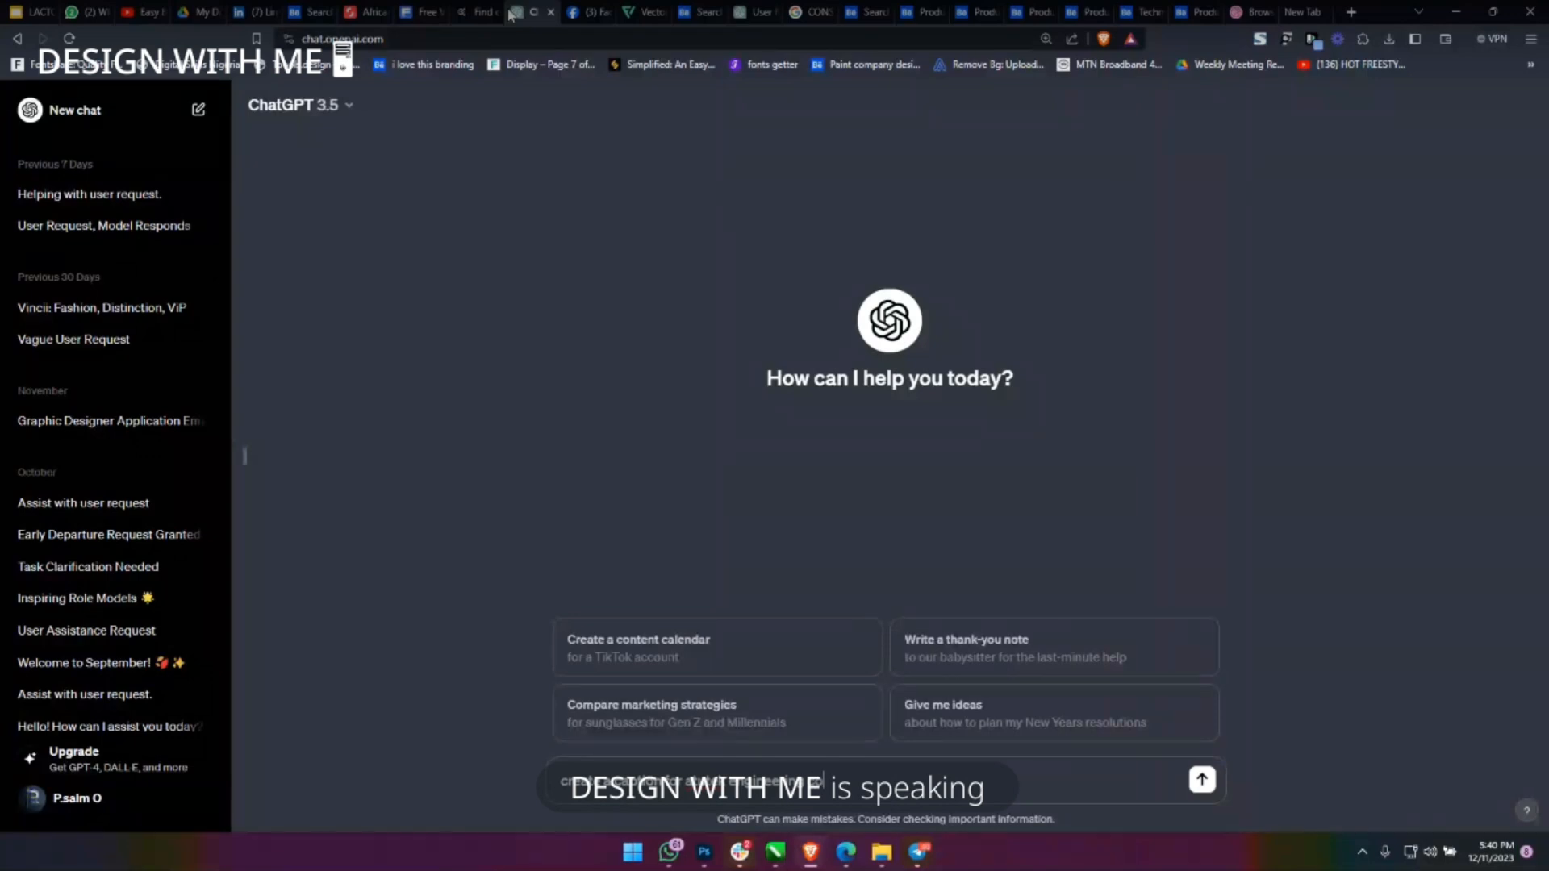
pyautogui.write('nsult')
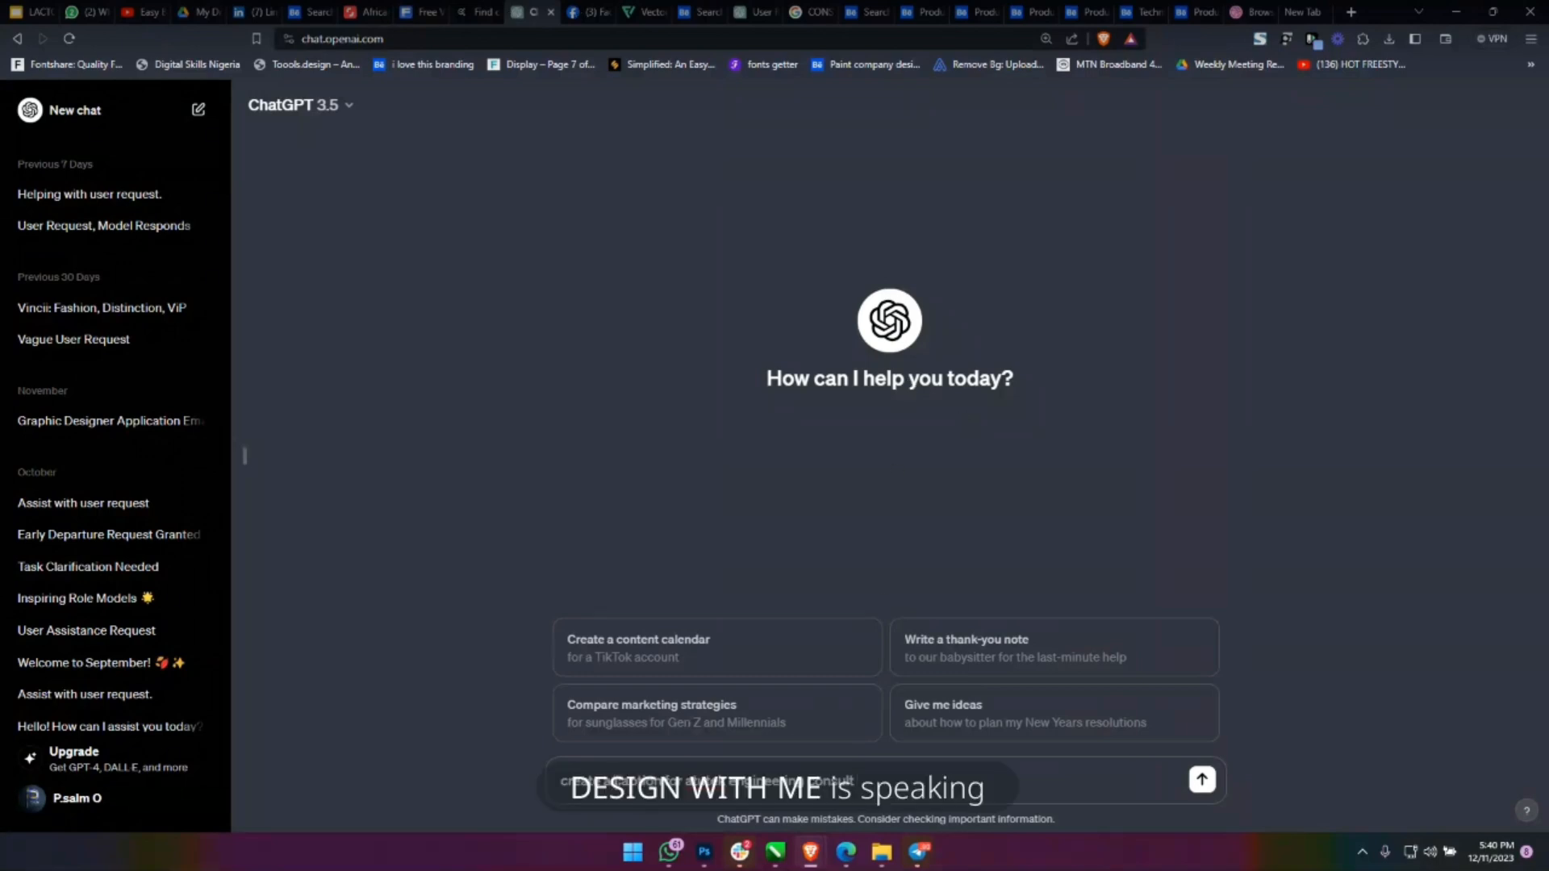
pyautogui.click(615, 780)
pyautogui.write('sma')
pyautogui.press('BackSpace')
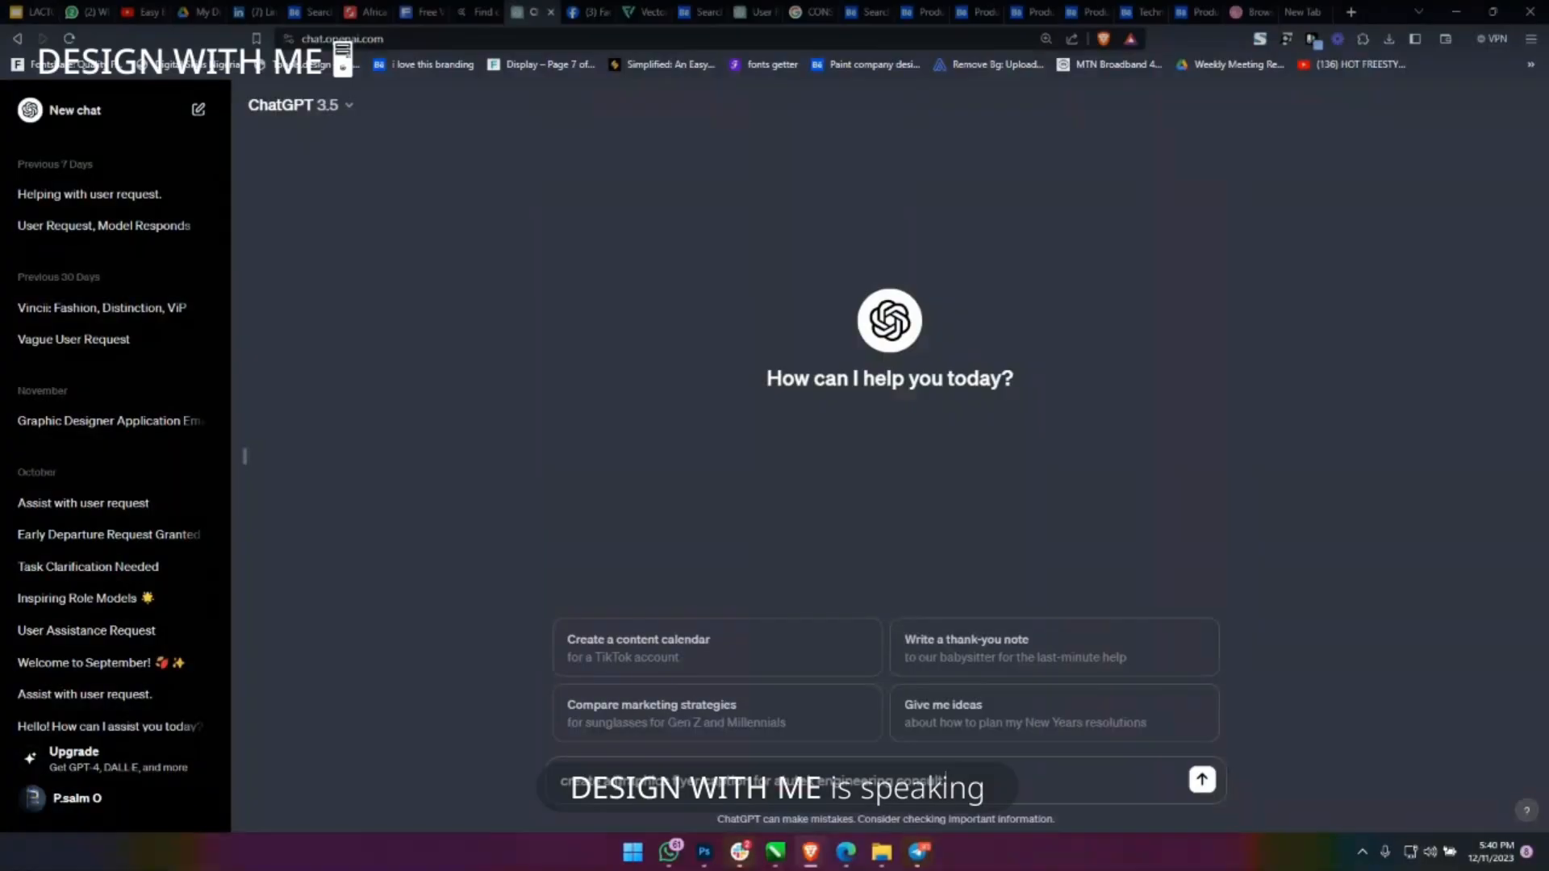
# Add "offering this services:" and the copied service list to the prompt, and send it.
pyautogui.write('with th')
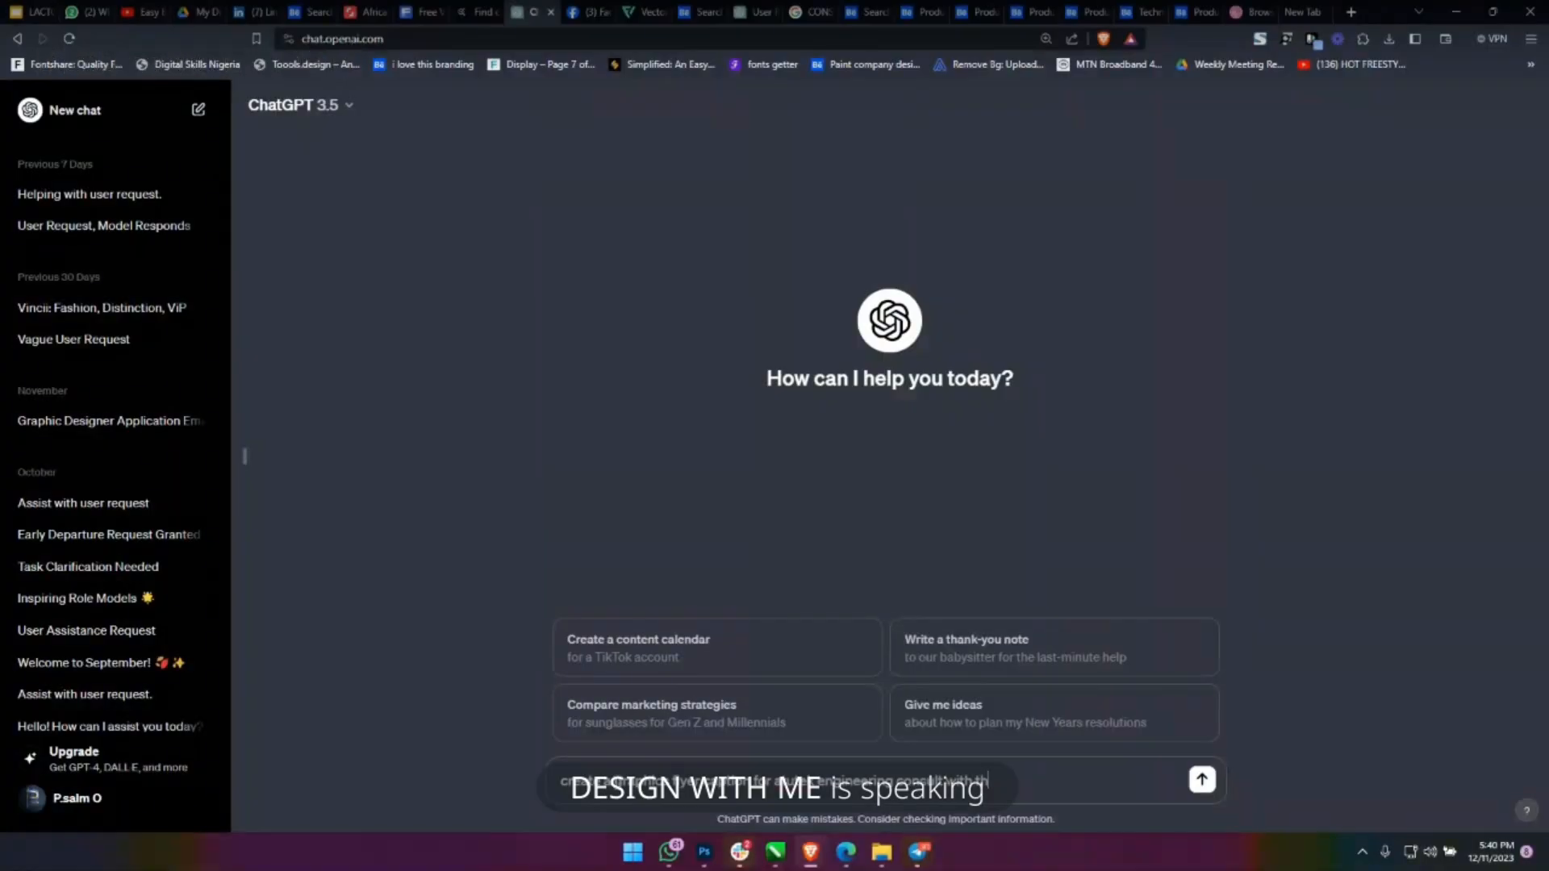
pyautogui.press('BackSpace')
pyautogui.press('BackSpace')
pyautogui.press('BackSpace')
pyautogui.press('BackSpace')
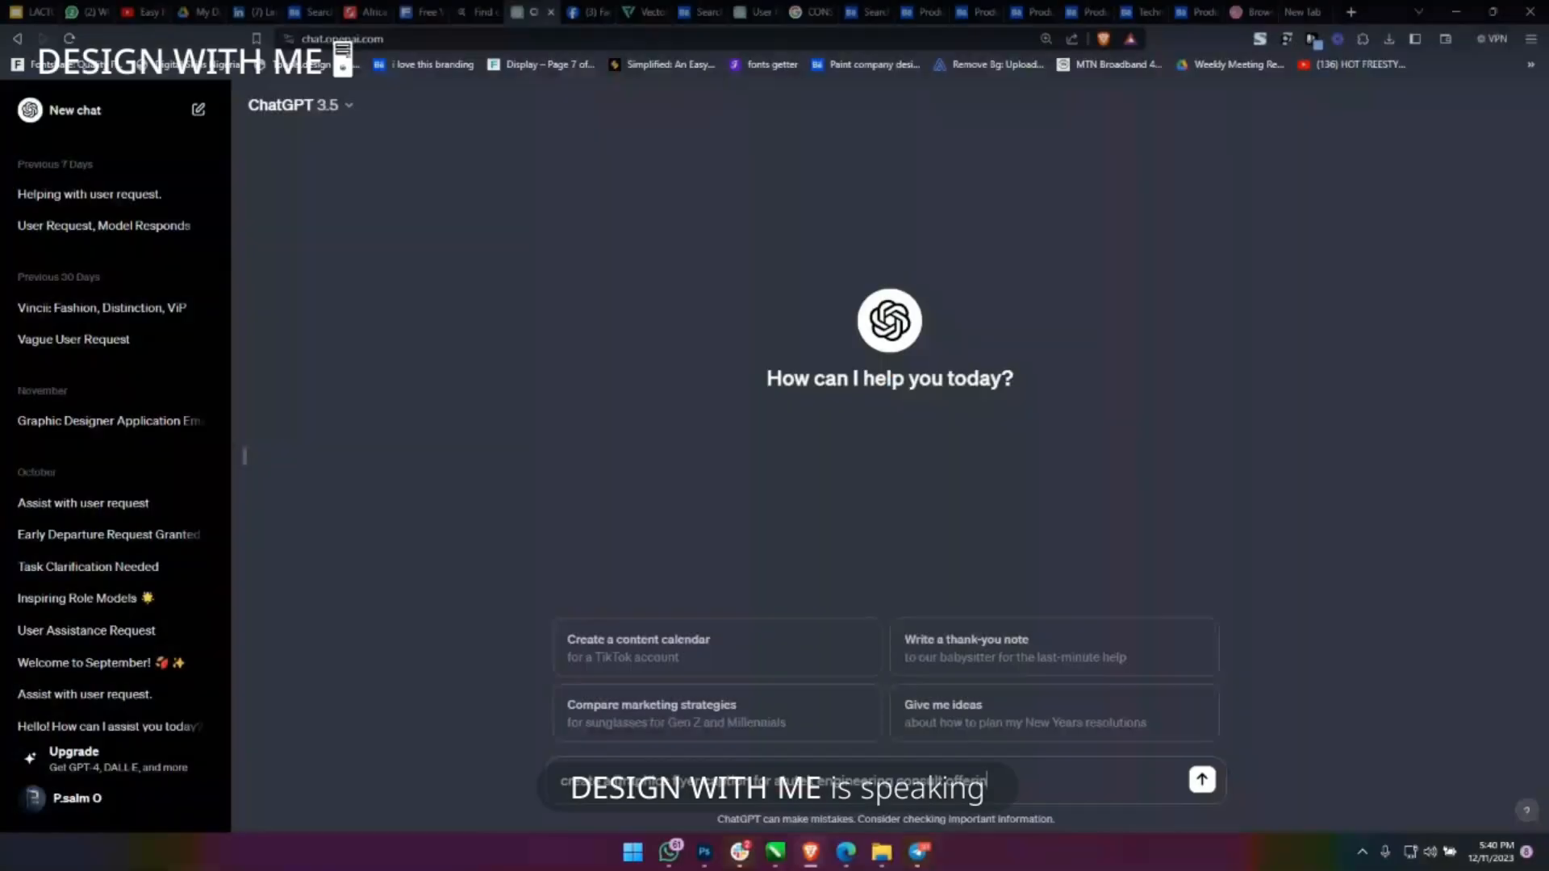
pyautogui.write('this services:')
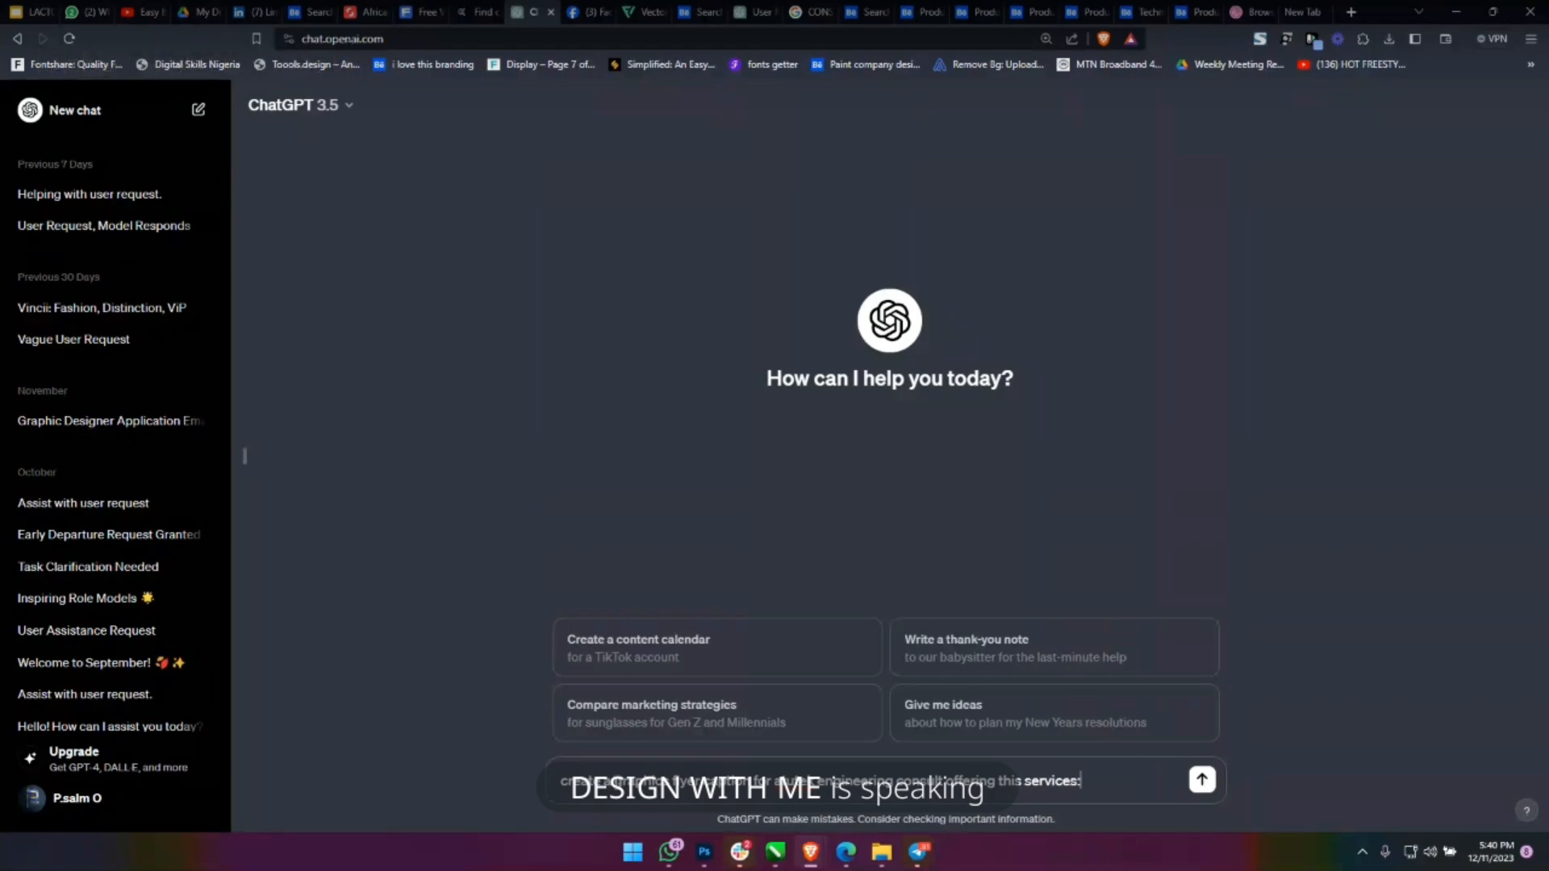
pyautogui.hotkey('ctrl', 'v')
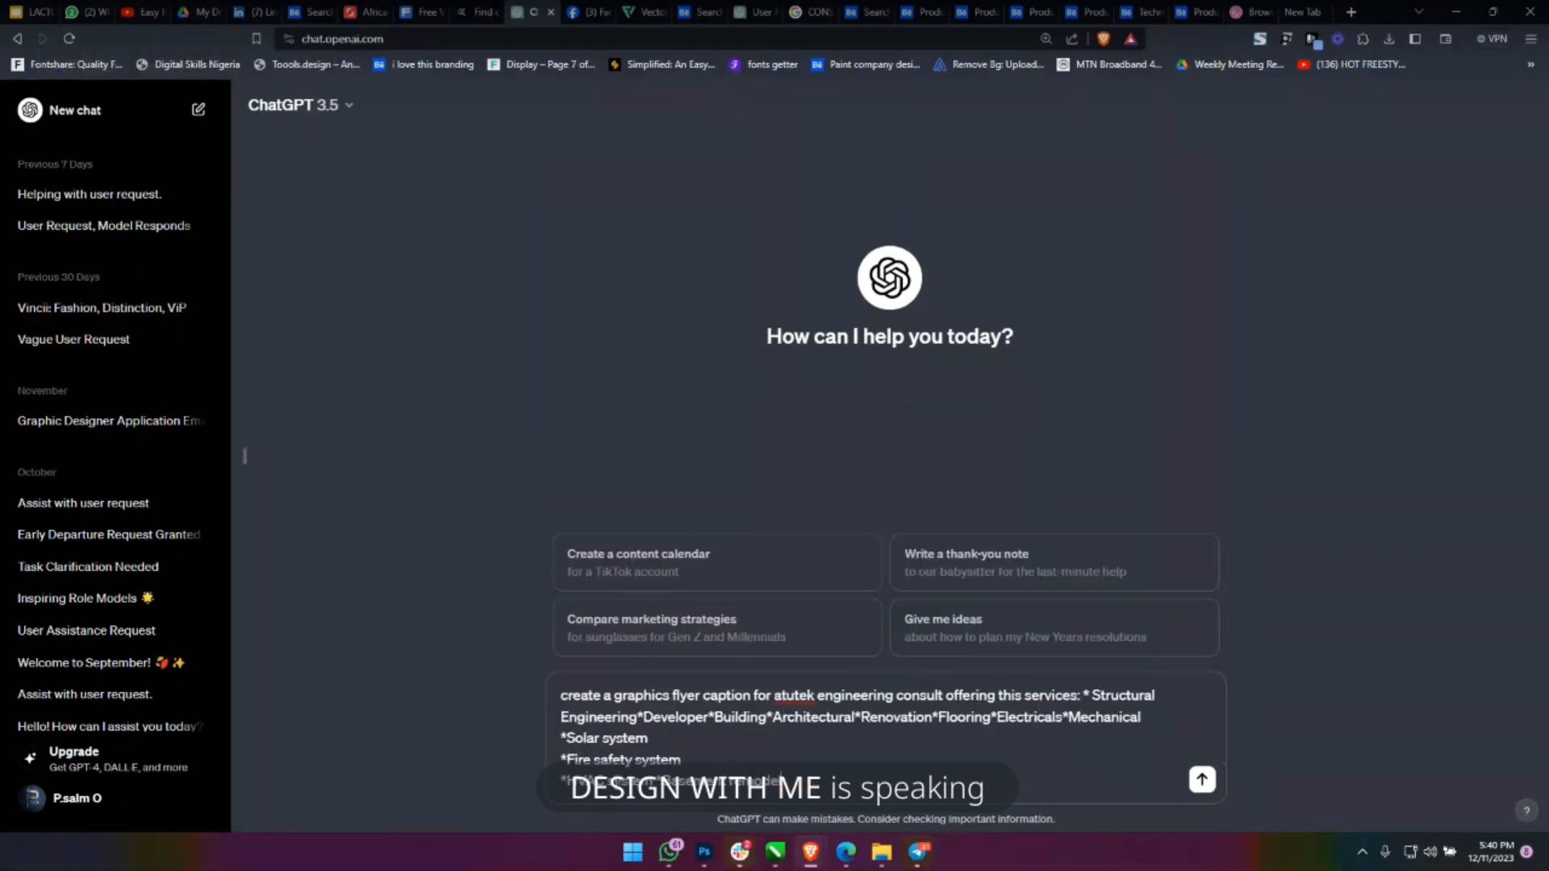
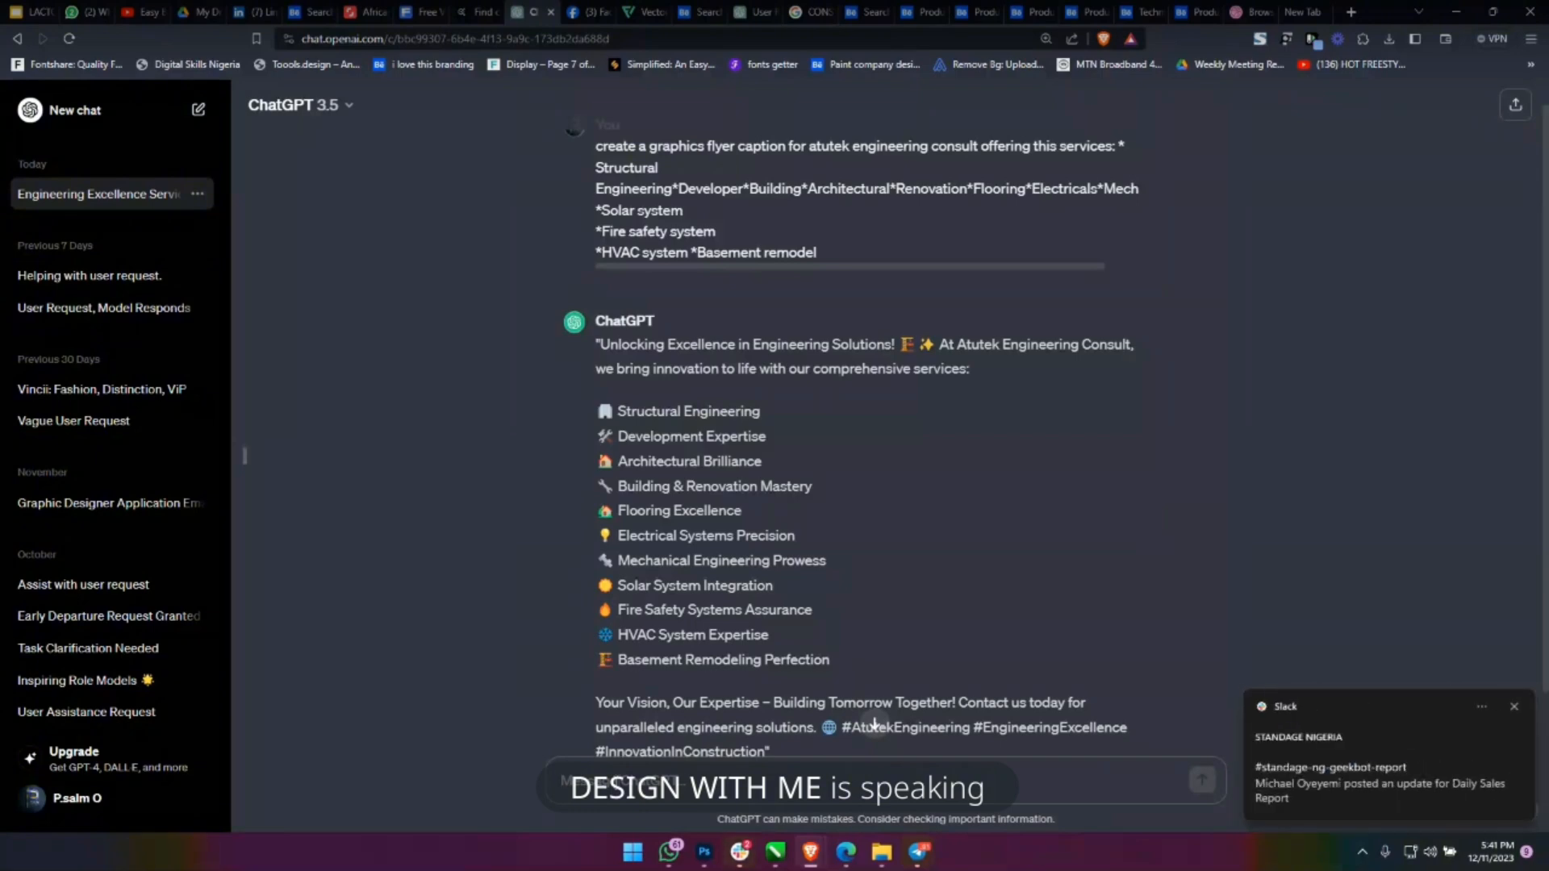
# Ask ChatGPT to rephrase the caption, make it attractive, and give another one.
pyautogui.write('rephras')
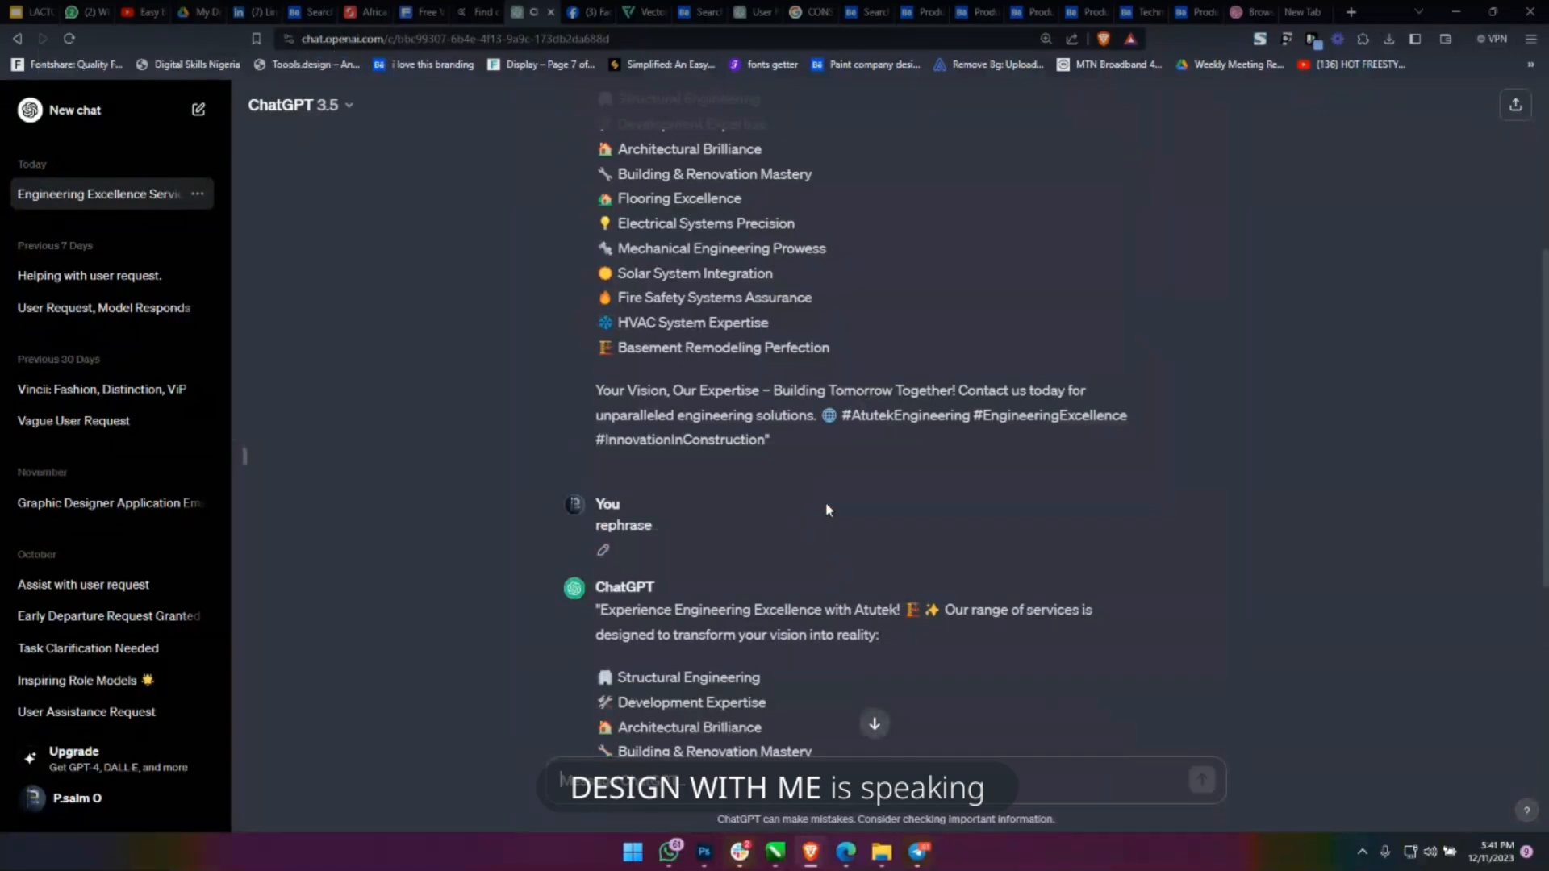
pyautogui.write('make')
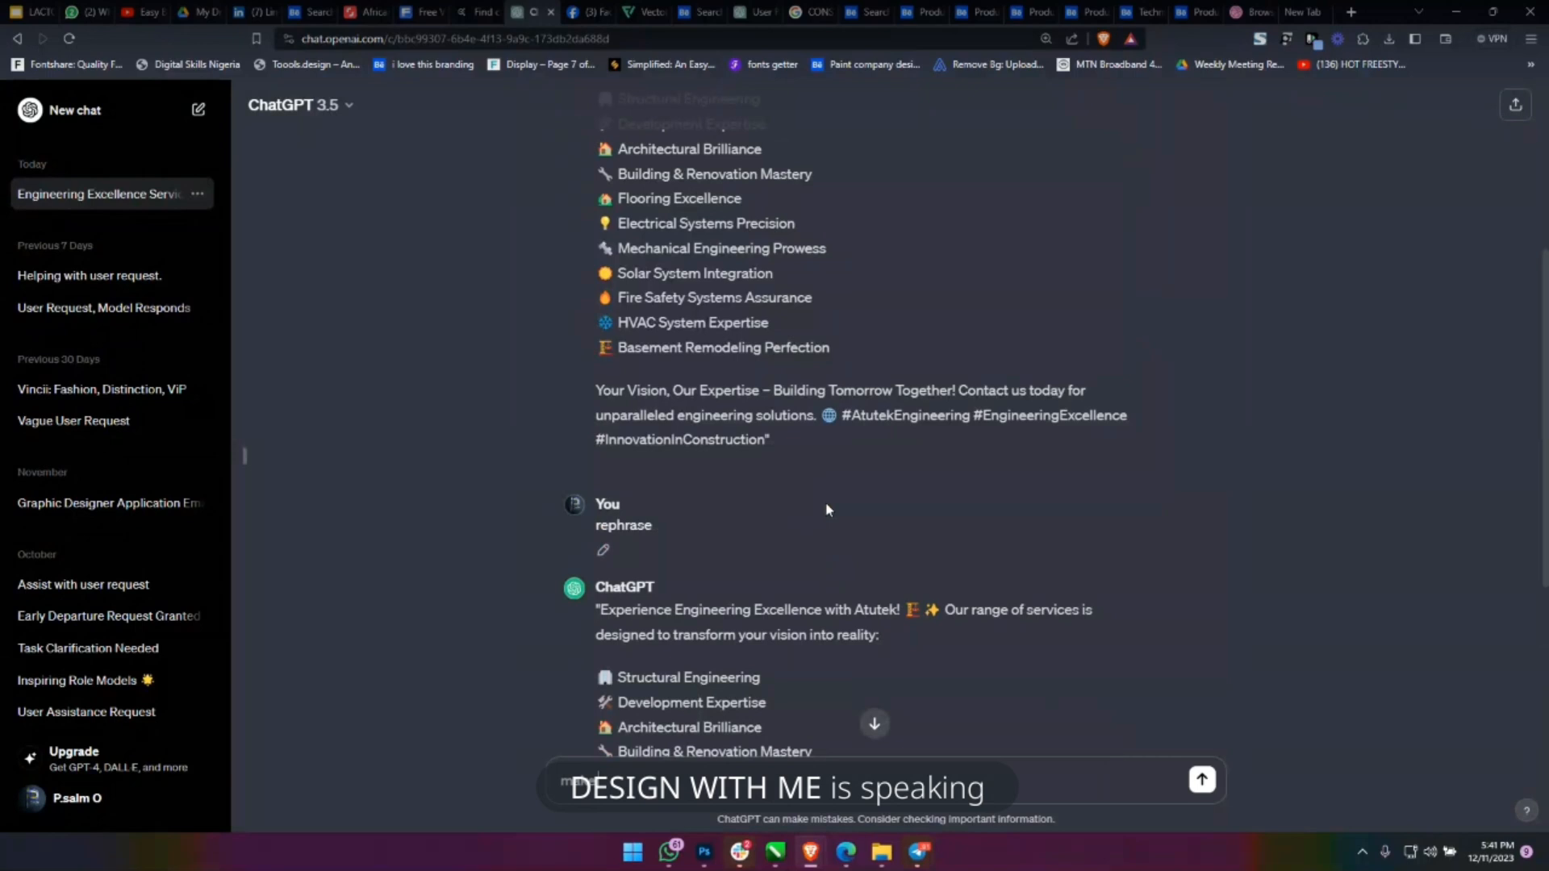
pyautogui.write(' it att')
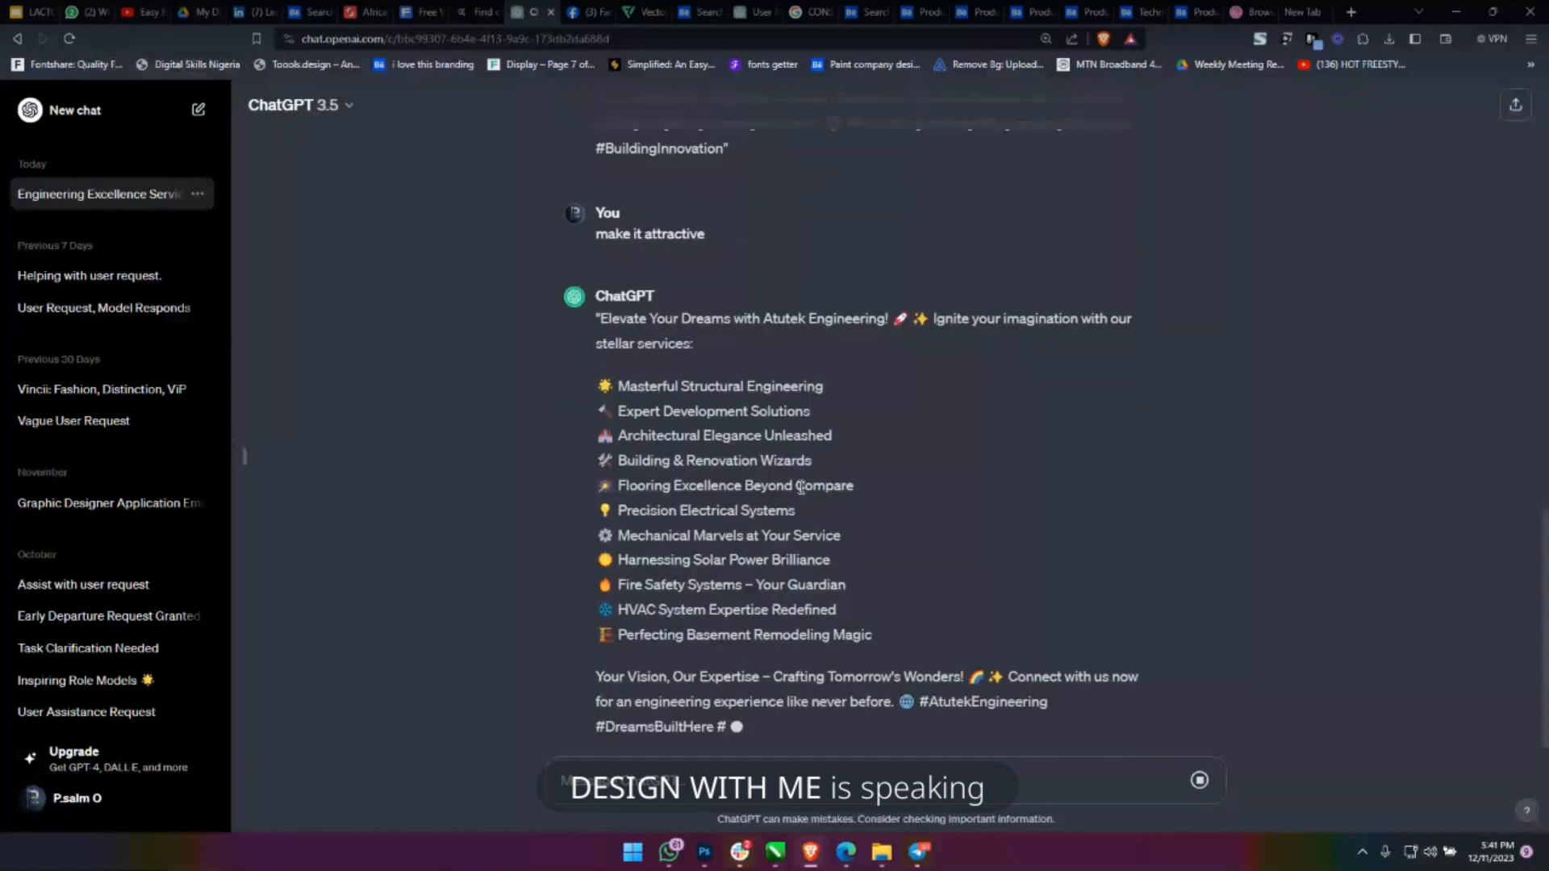
pyautogui.write('another one')
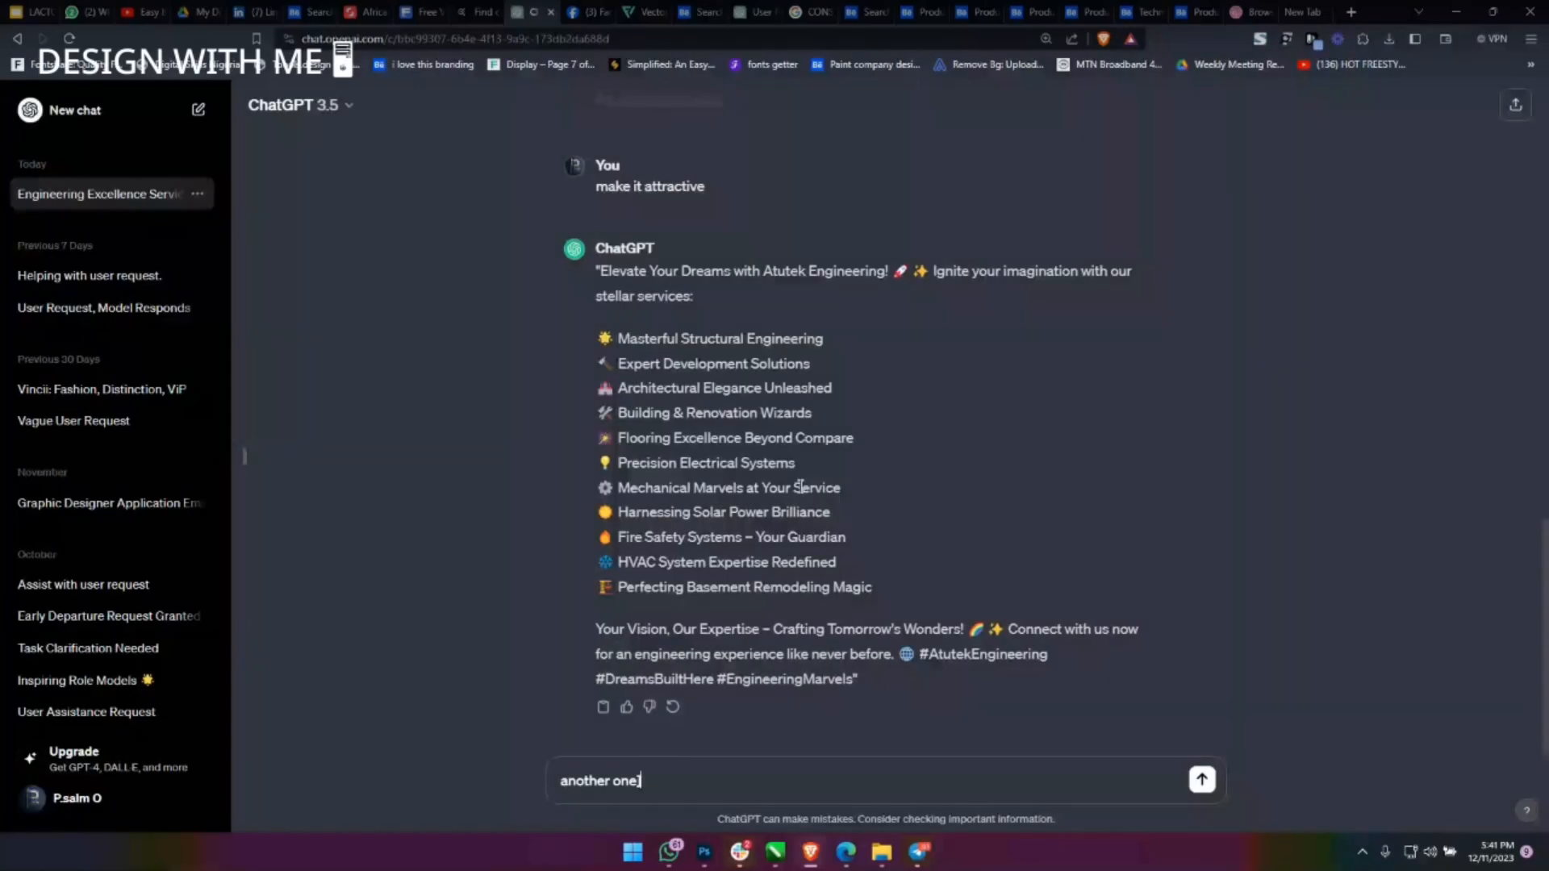
pyautogui.press('Return')
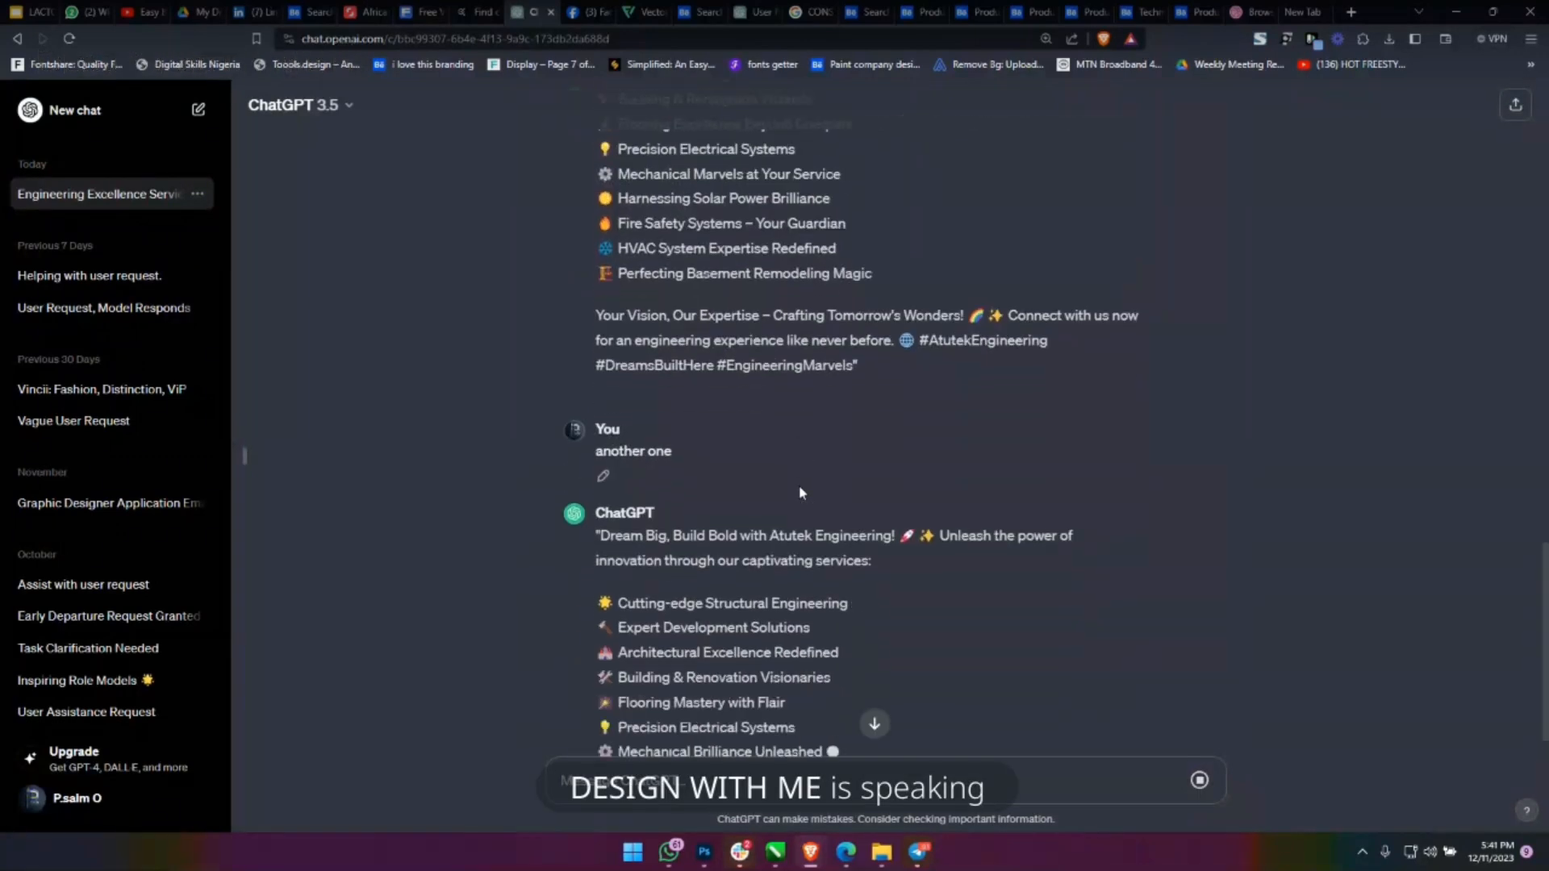
# Copy the line "Dream Big, Build Bold with Atutek Engineering" from the latest reply and return to CorelDRAW.
pyautogui.moveTo(600, 536); pyautogui.dragTo(894, 537)
pyautogui.hotkey('ctrl', 'c')
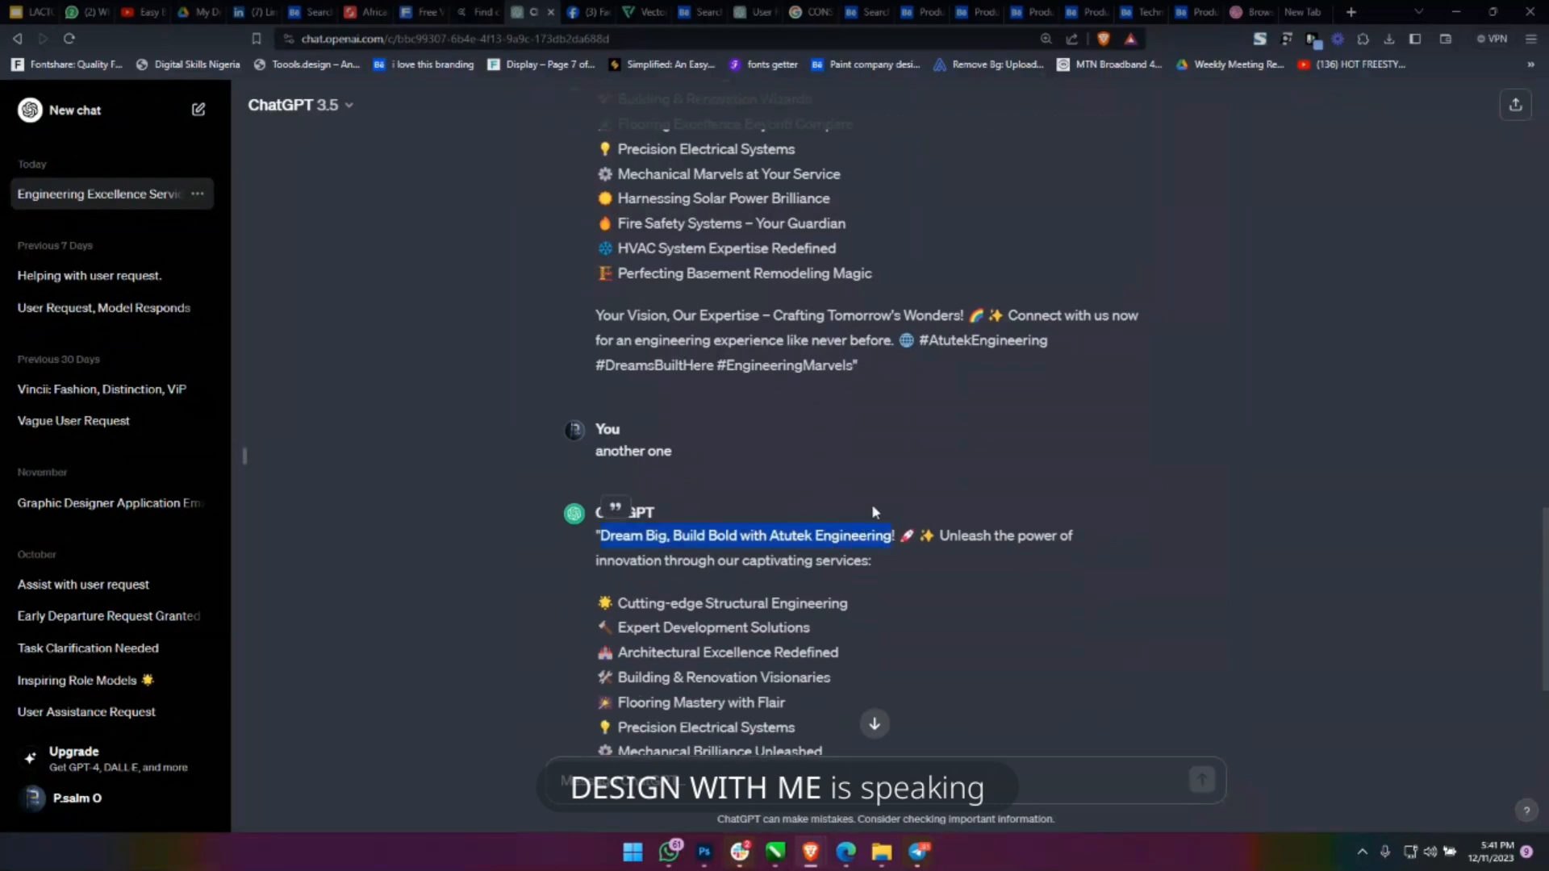
pyautogui.click(1461, 12)
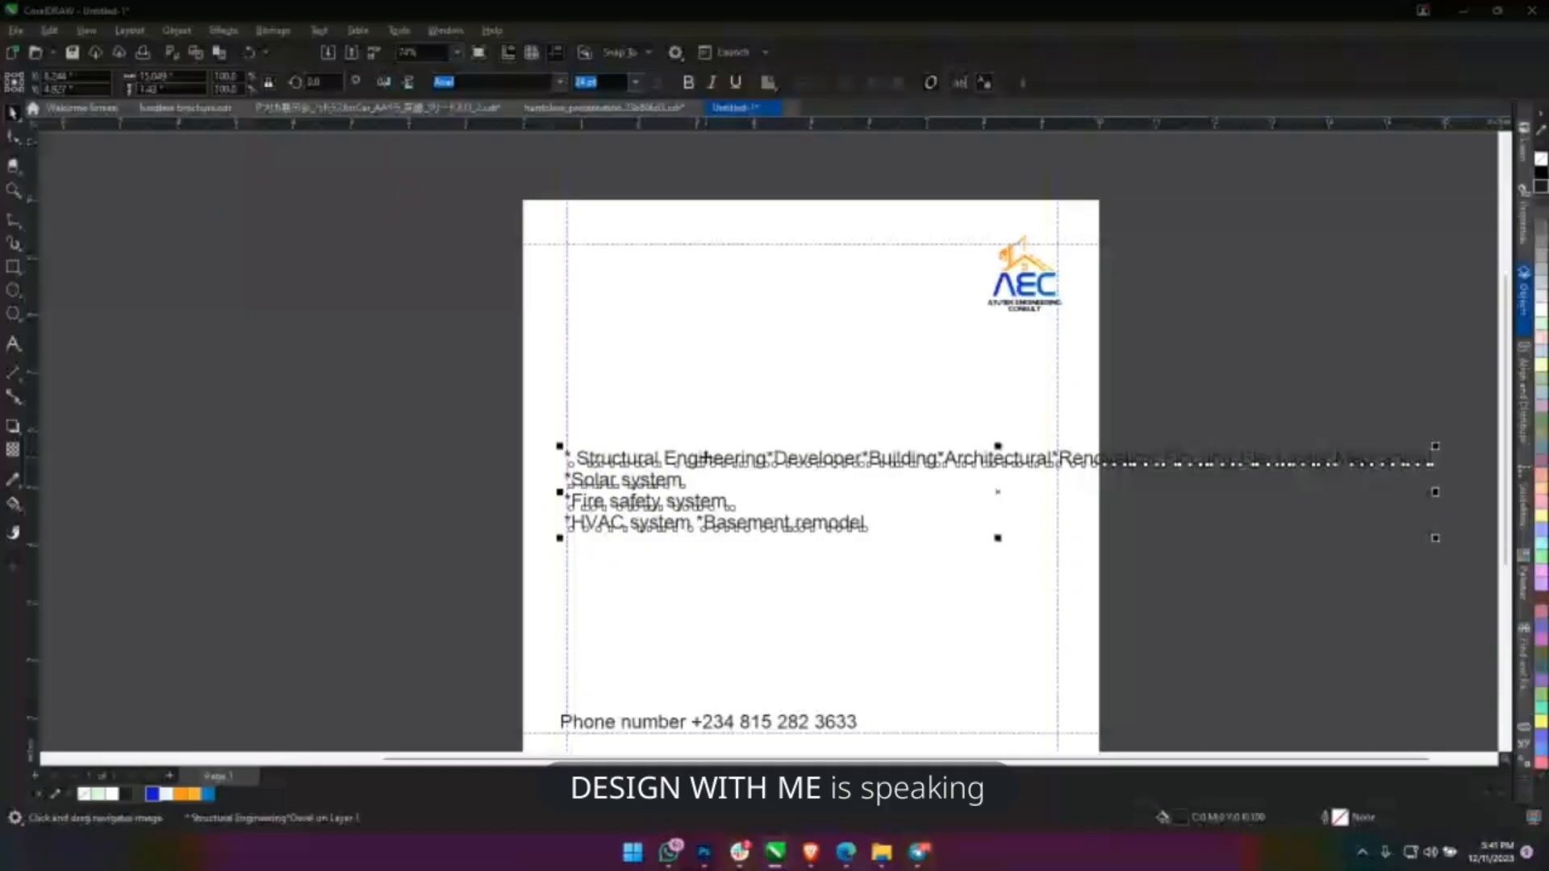
# Move the service list lower, duplicate it near the page's upper area and replace the copy's text with the copied headline.
pyautogui.click(711, 548)
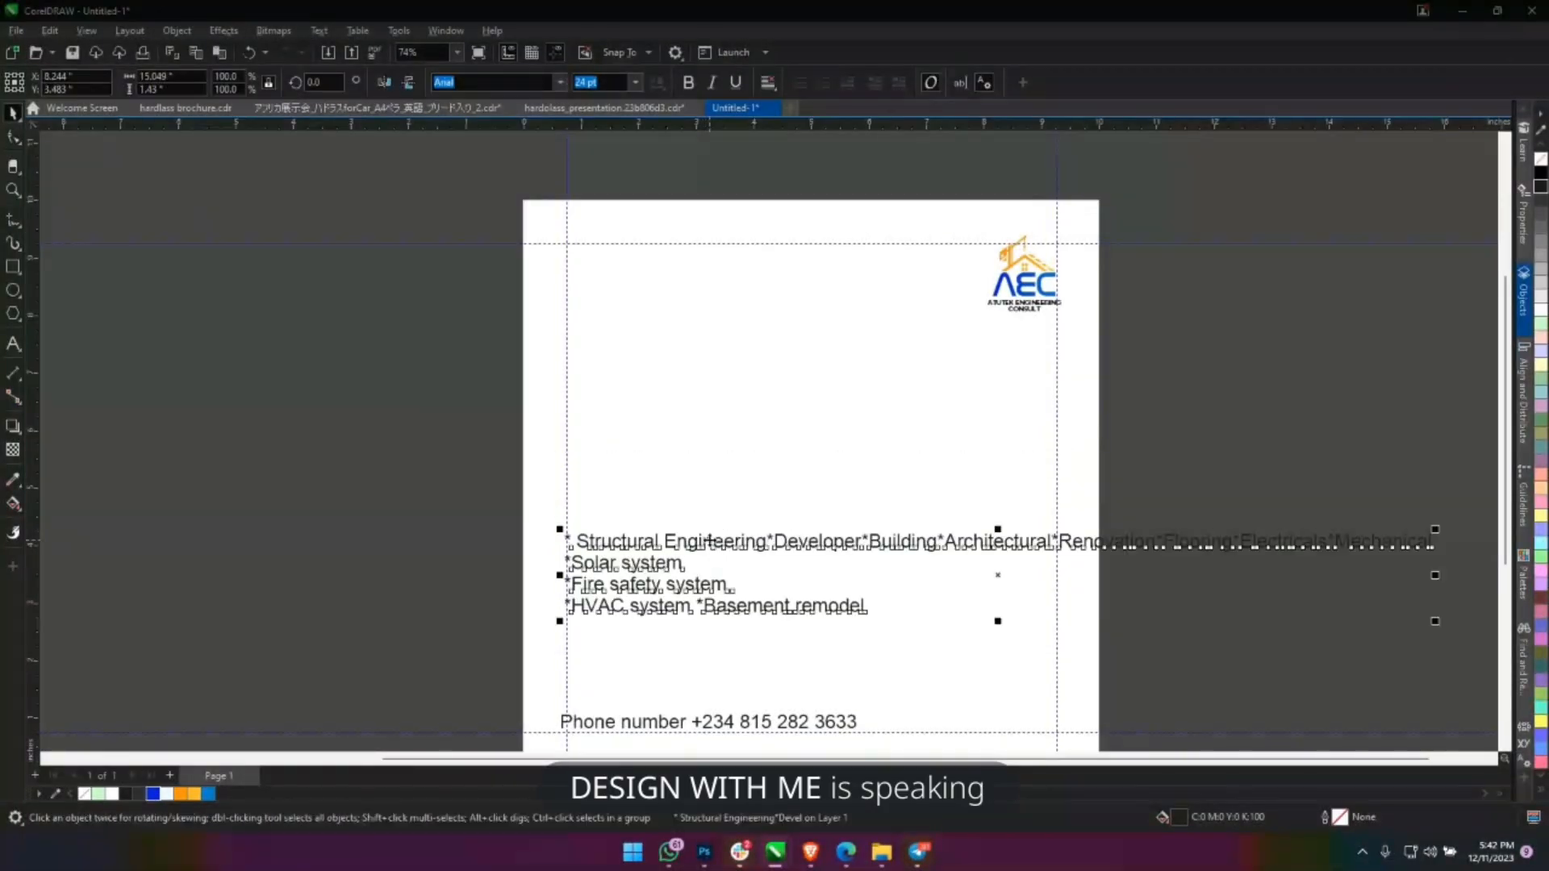
pyautogui.moveTo(712, 541); pyautogui.dragTo(669, 347)
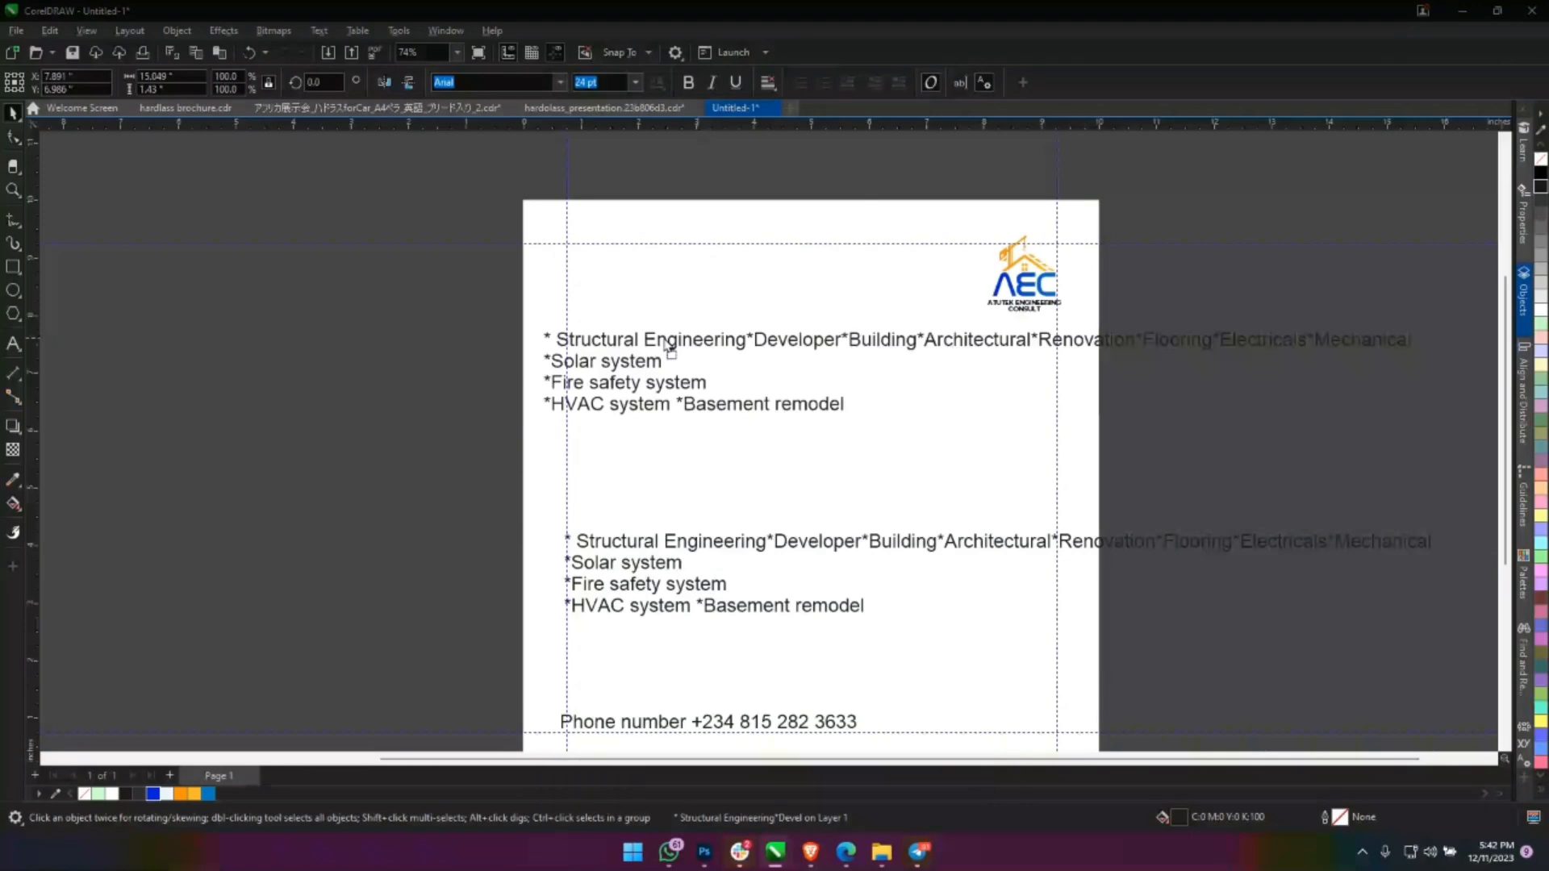
pyautogui.doubleClick(669, 347)
pyautogui.hotkey('ctrl', 'a')
pyautogui.hotkey('ctrl', 'v')
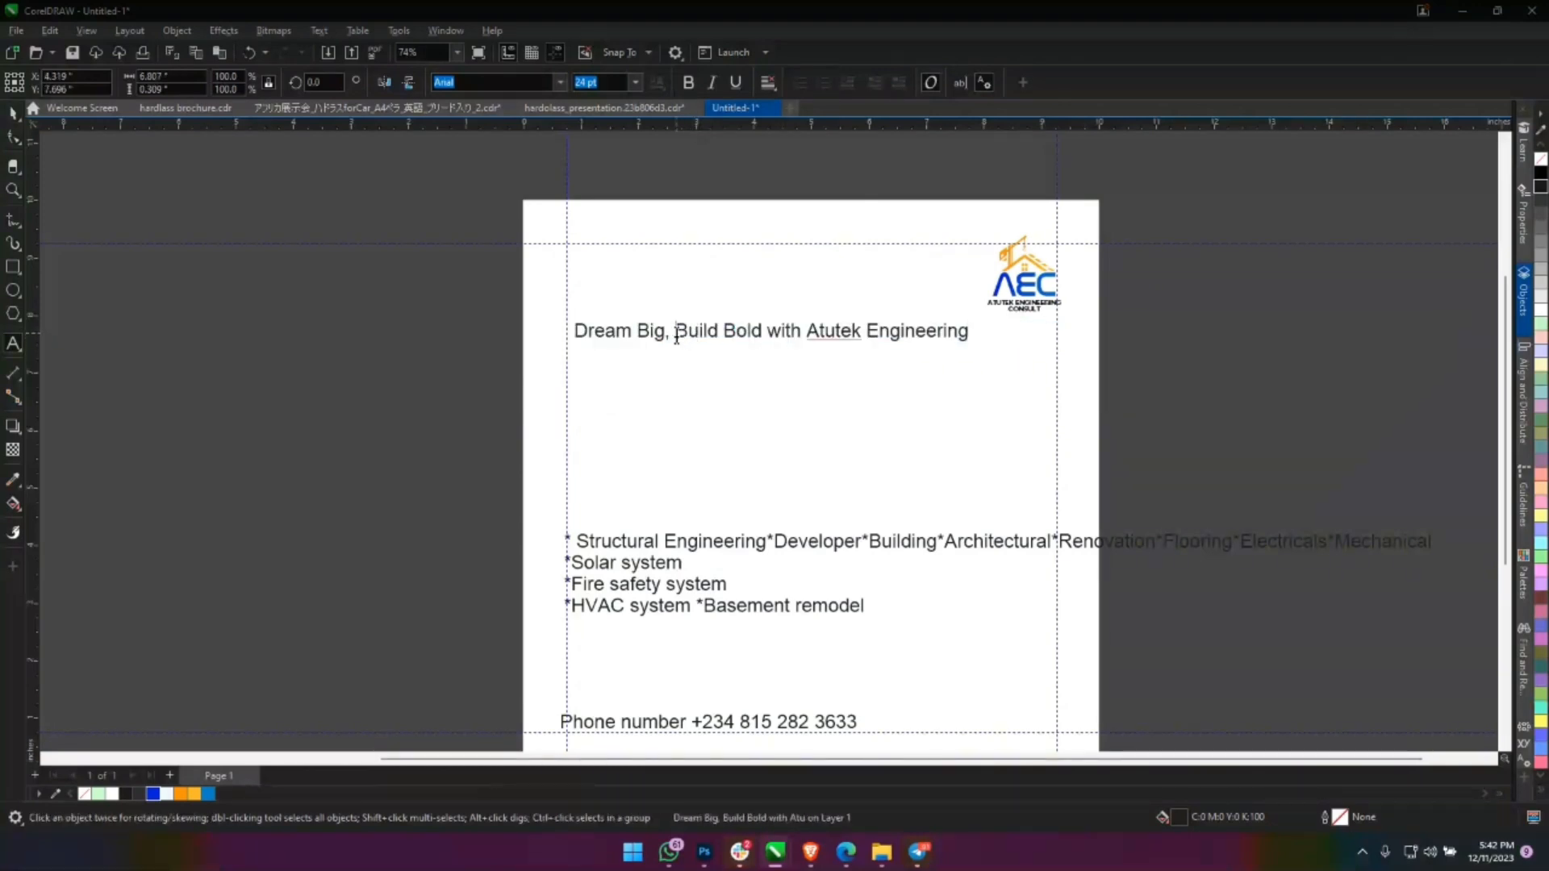
# Break the headline into three lines, "Dream Big", "Build Bold" and "with Atutek Engineering", removing the comma.
pyautogui.press('BackSpace')
pyautogui.press('BackSpace')
pyautogui.press('Return')
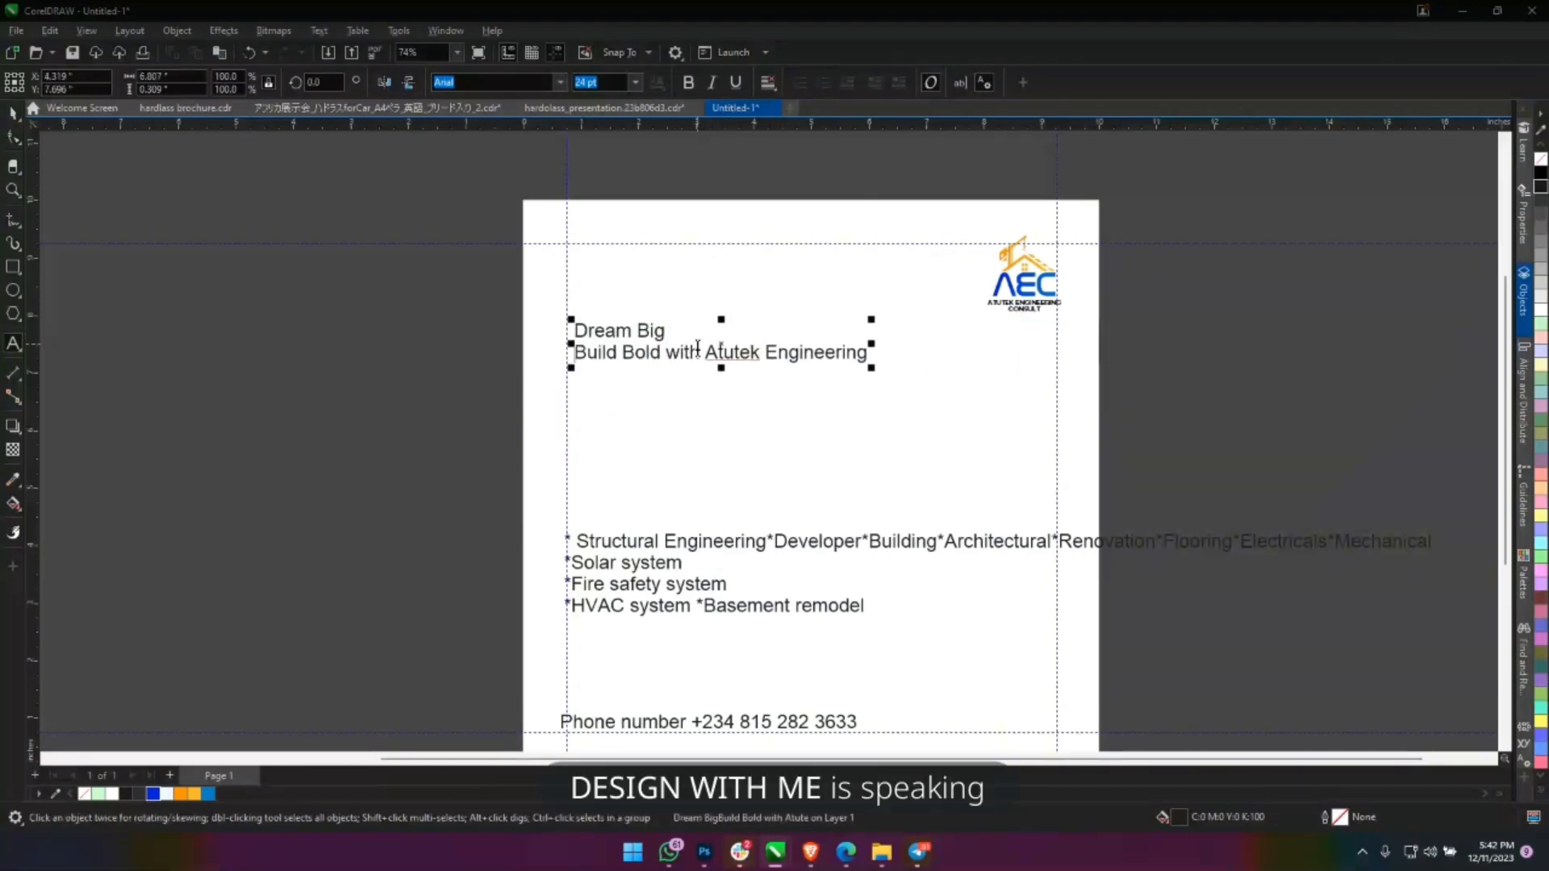
pyautogui.click(668, 353)
pyautogui.press('BackSpace')
pyautogui.press('Return')
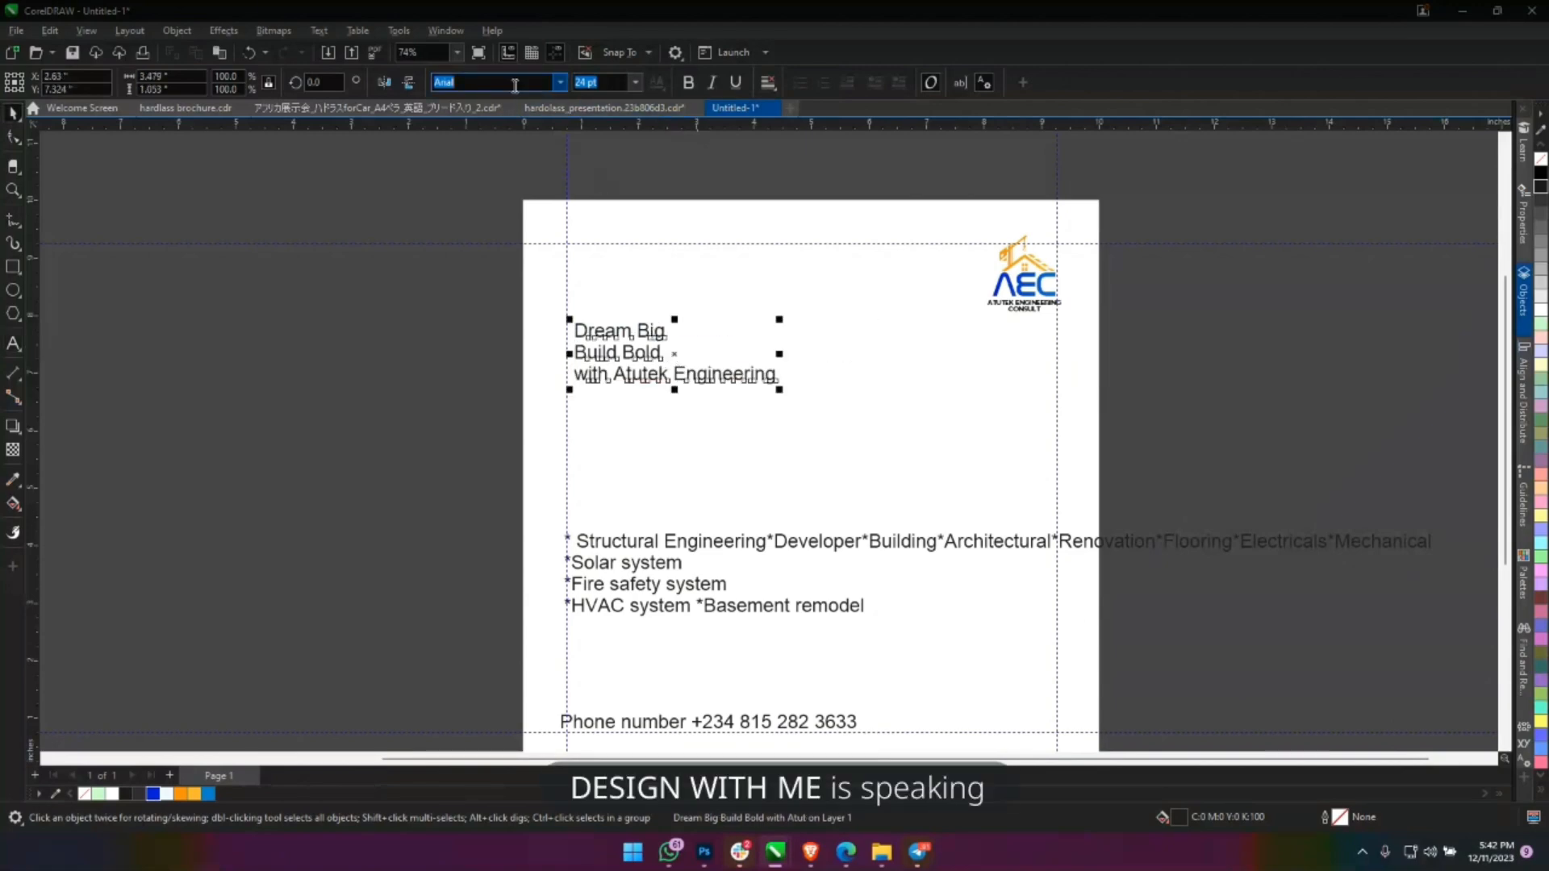
# Set the headline in Montserrat, tighten its letter spacing and align it with the left margin guide.
pyautogui.write('Montserrat')
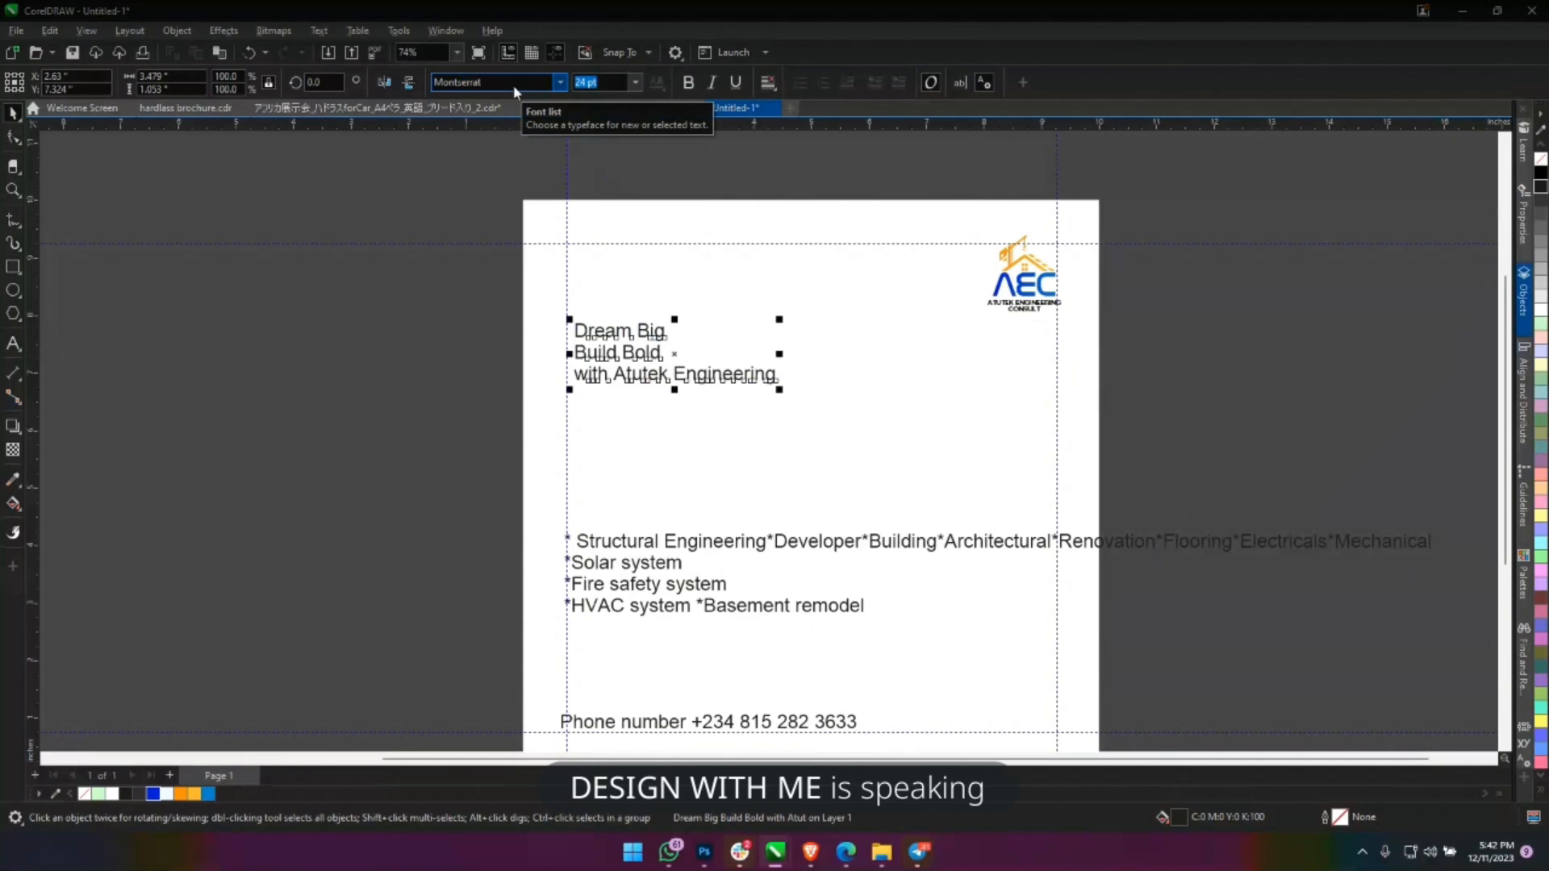
pyautogui.click(12, 138)
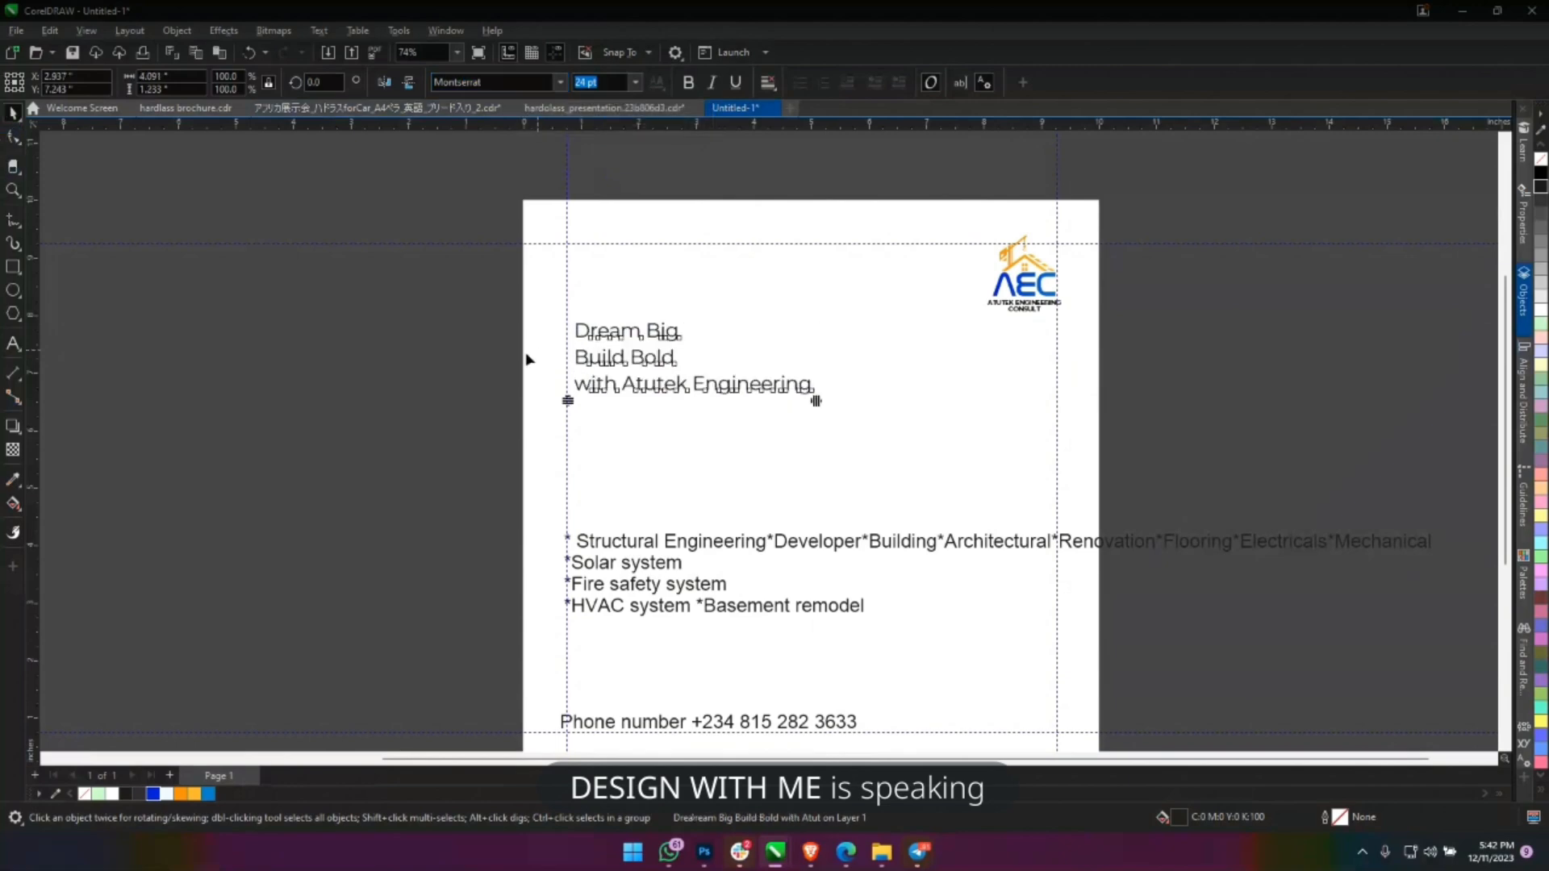
pyautogui.moveTo(567, 400); pyautogui.dragTo(583, 390)
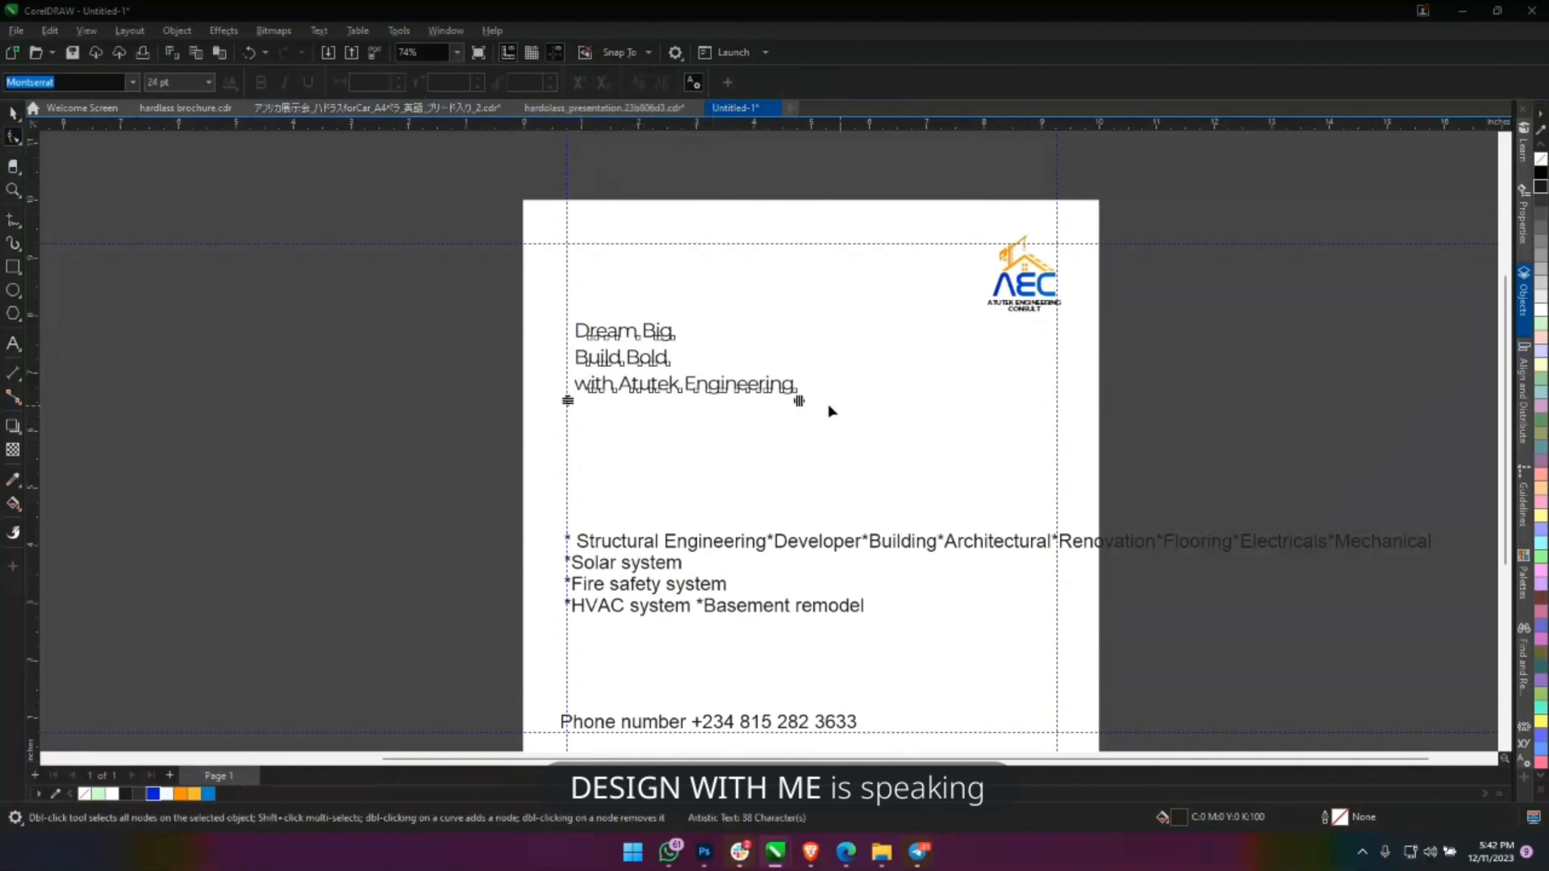
pyautogui.press('space')
pyautogui.moveTo(780, 391); pyautogui.dragTo(771, 397)
# Break the headline apart into separate lines and move "Build Bold" and "with Atutek Engineering" further below "Dream Big".
pyautogui.hotkey('ctrl', 'k')
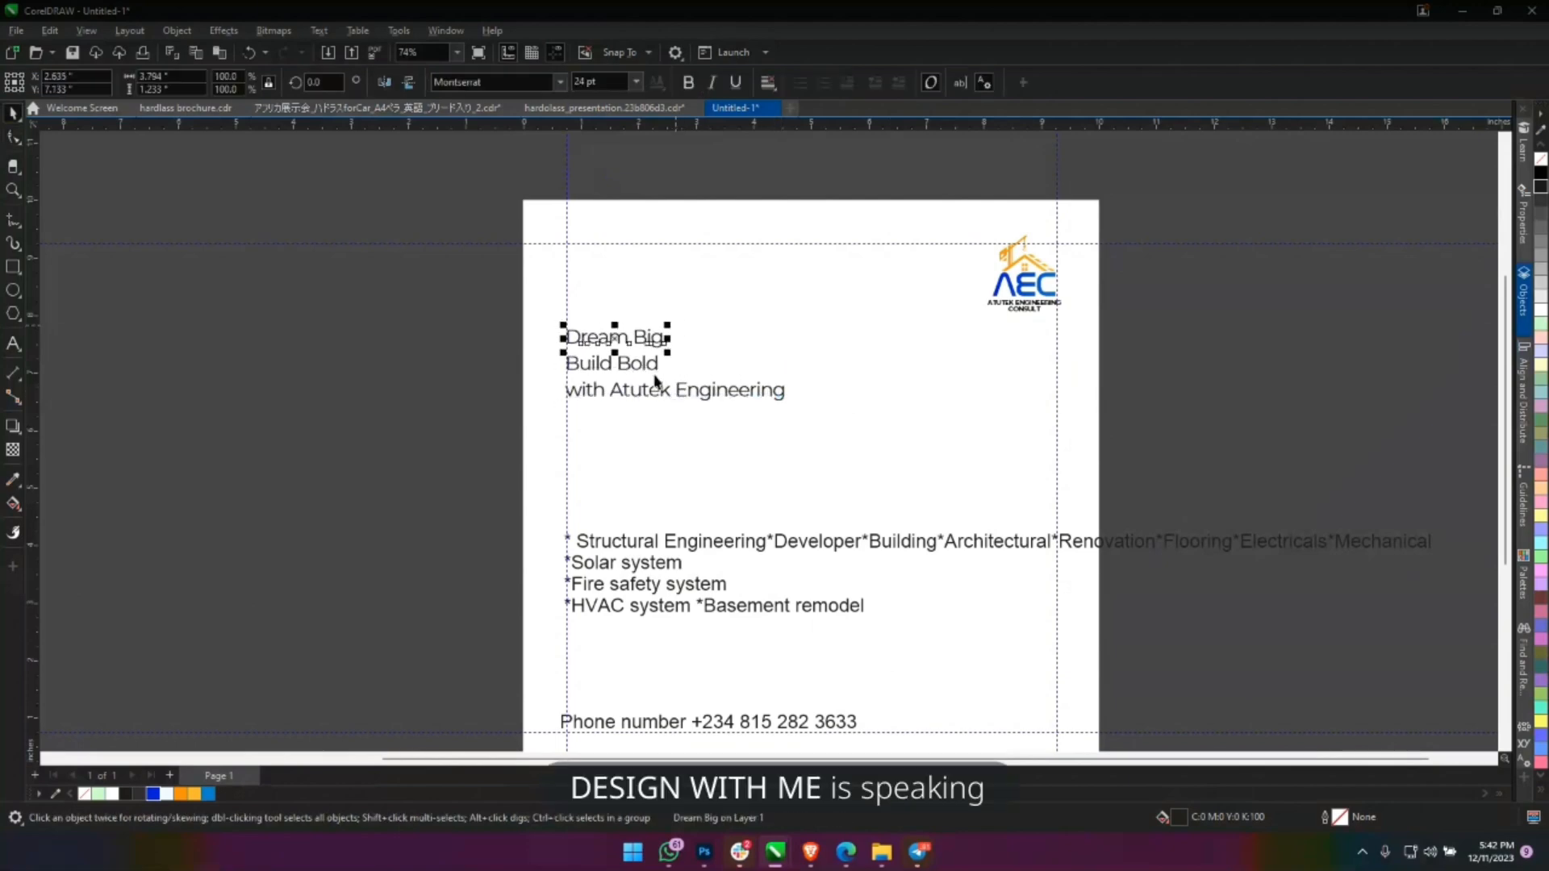
pyautogui.moveTo(458, 339); pyautogui.dragTo(791, 443)
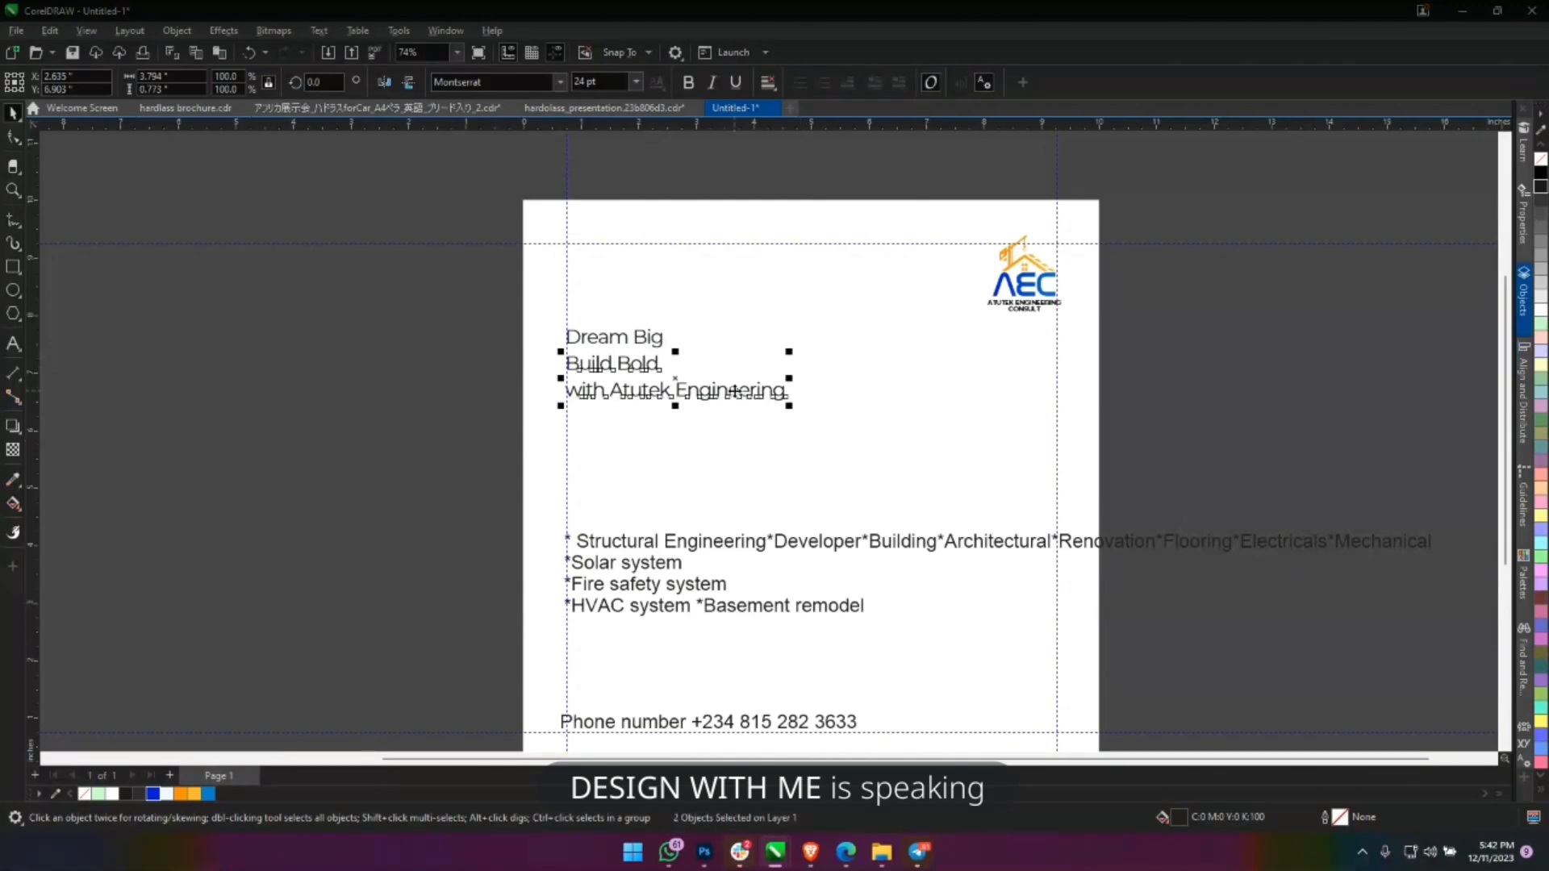
pyautogui.moveTo(736, 395); pyautogui.dragTo(736, 428)
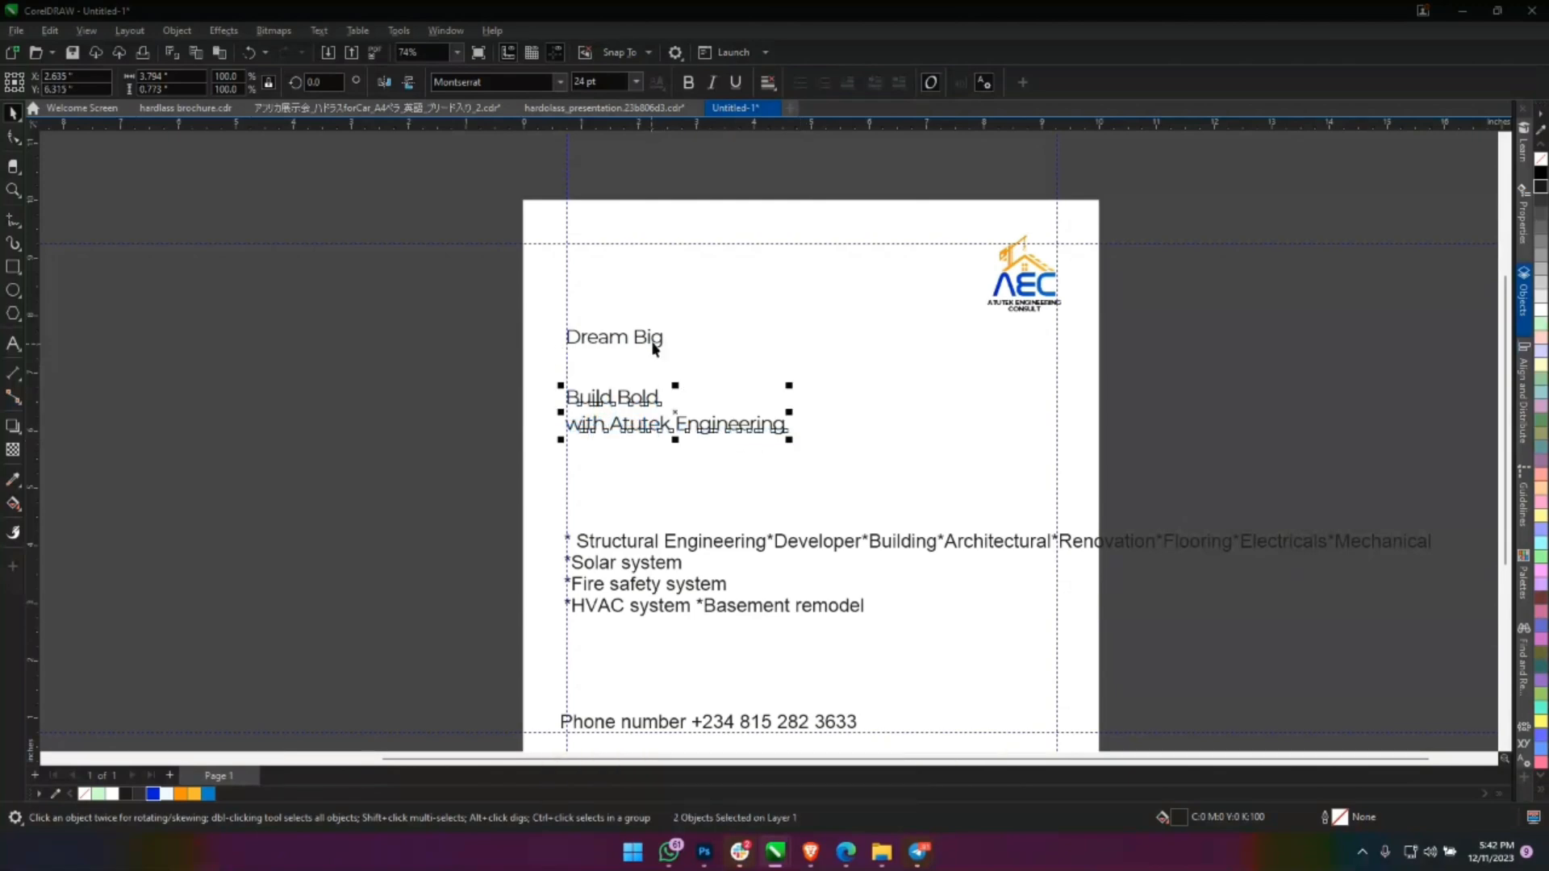
# Enlarge "Dream Big", split it into separate words and scale "Big" up to about 91 pt.
pyautogui.click(665, 335)
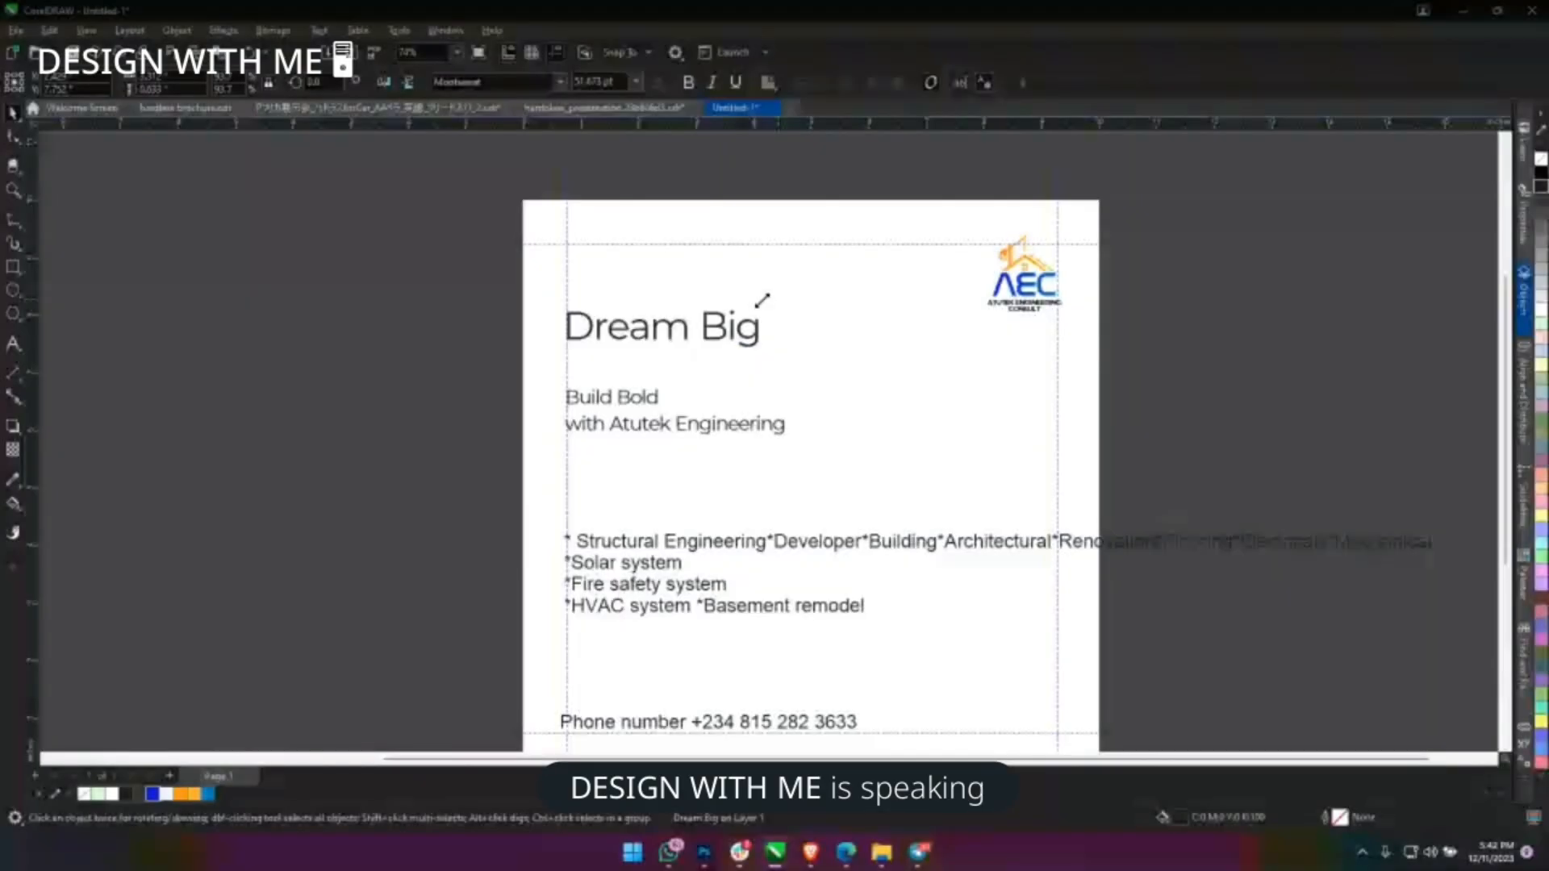
pyautogui.moveTo(755, 303); pyautogui.dragTo(563, 356)
pyautogui.moveTo(748, 308); pyautogui.dragTo(840, 276)
pyautogui.scroll(1, 763, 343)
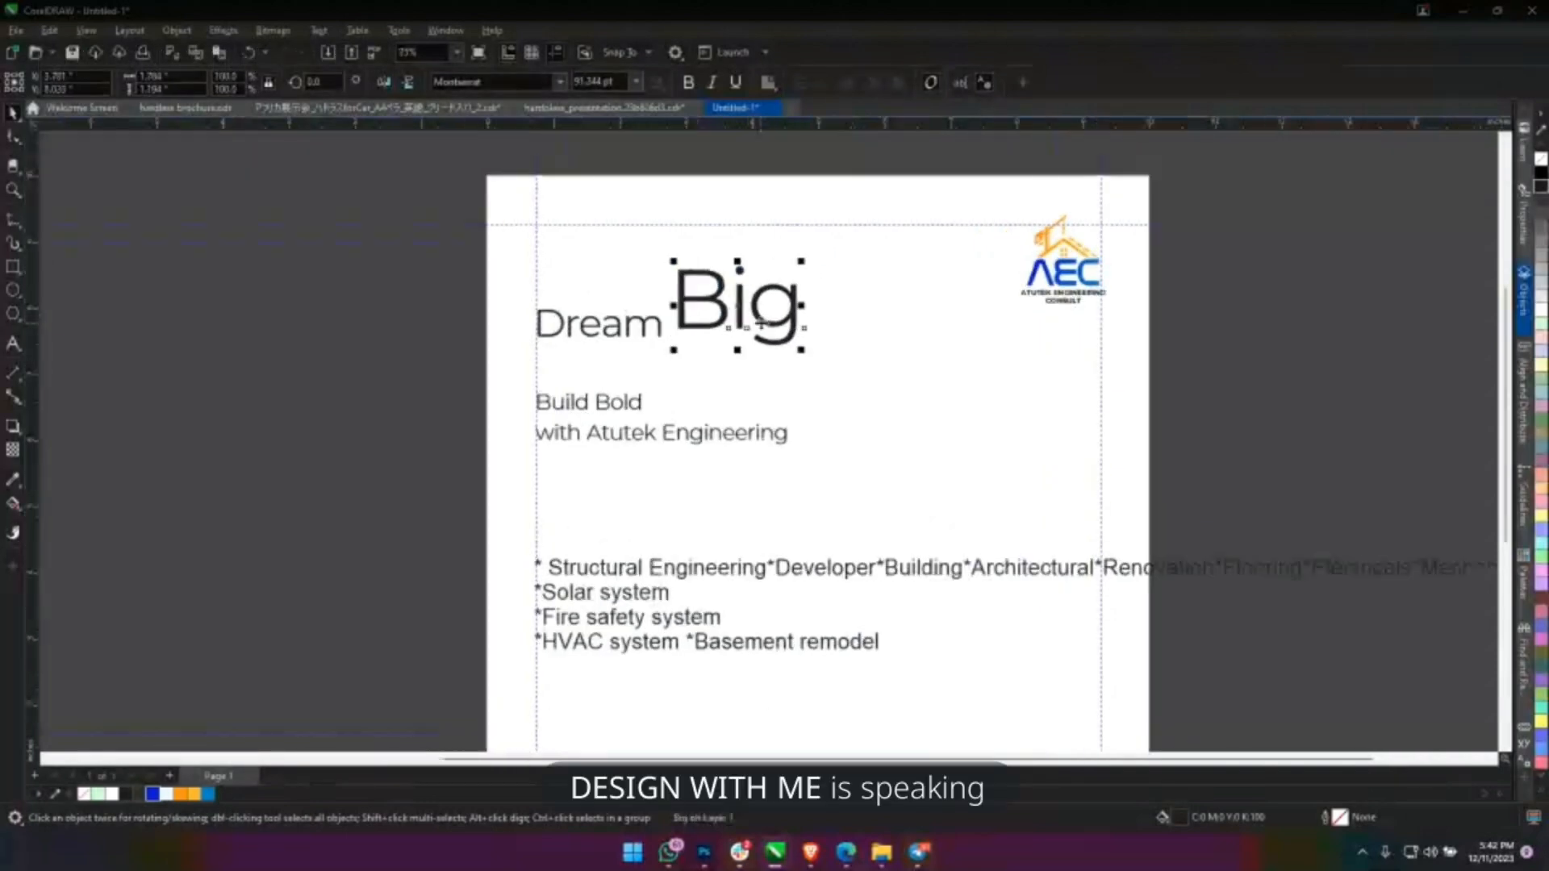
pyautogui.scroll(1, 758, 331)
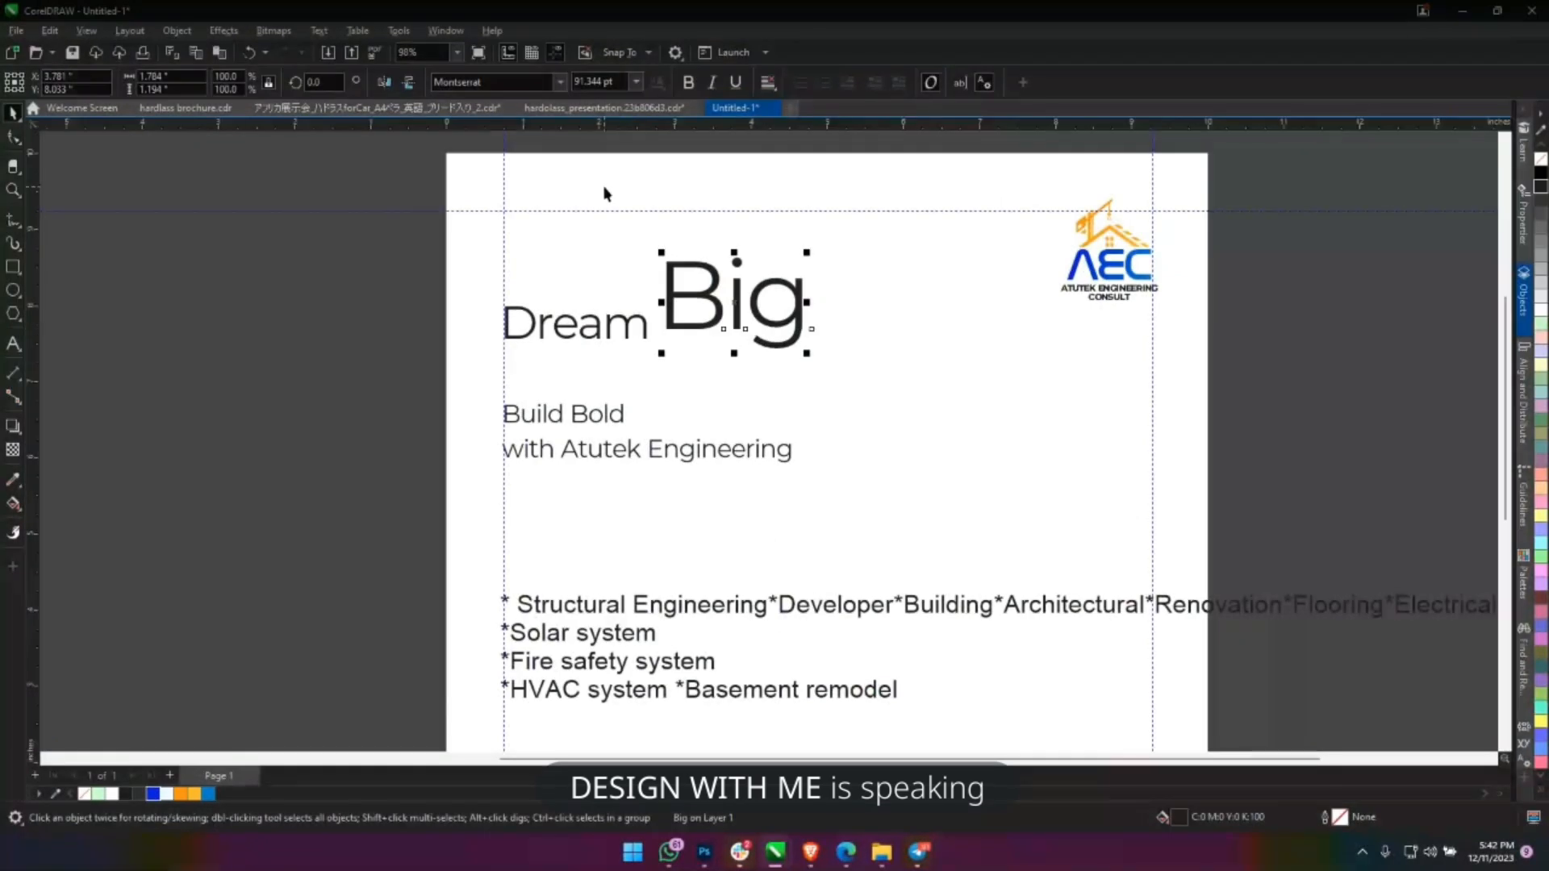
# Change the case of all four headline text pieces to UPPERCASE.
pyautogui.moveTo(373, 173); pyautogui.dragTo(868, 468)
pyautogui.click(319, 31)
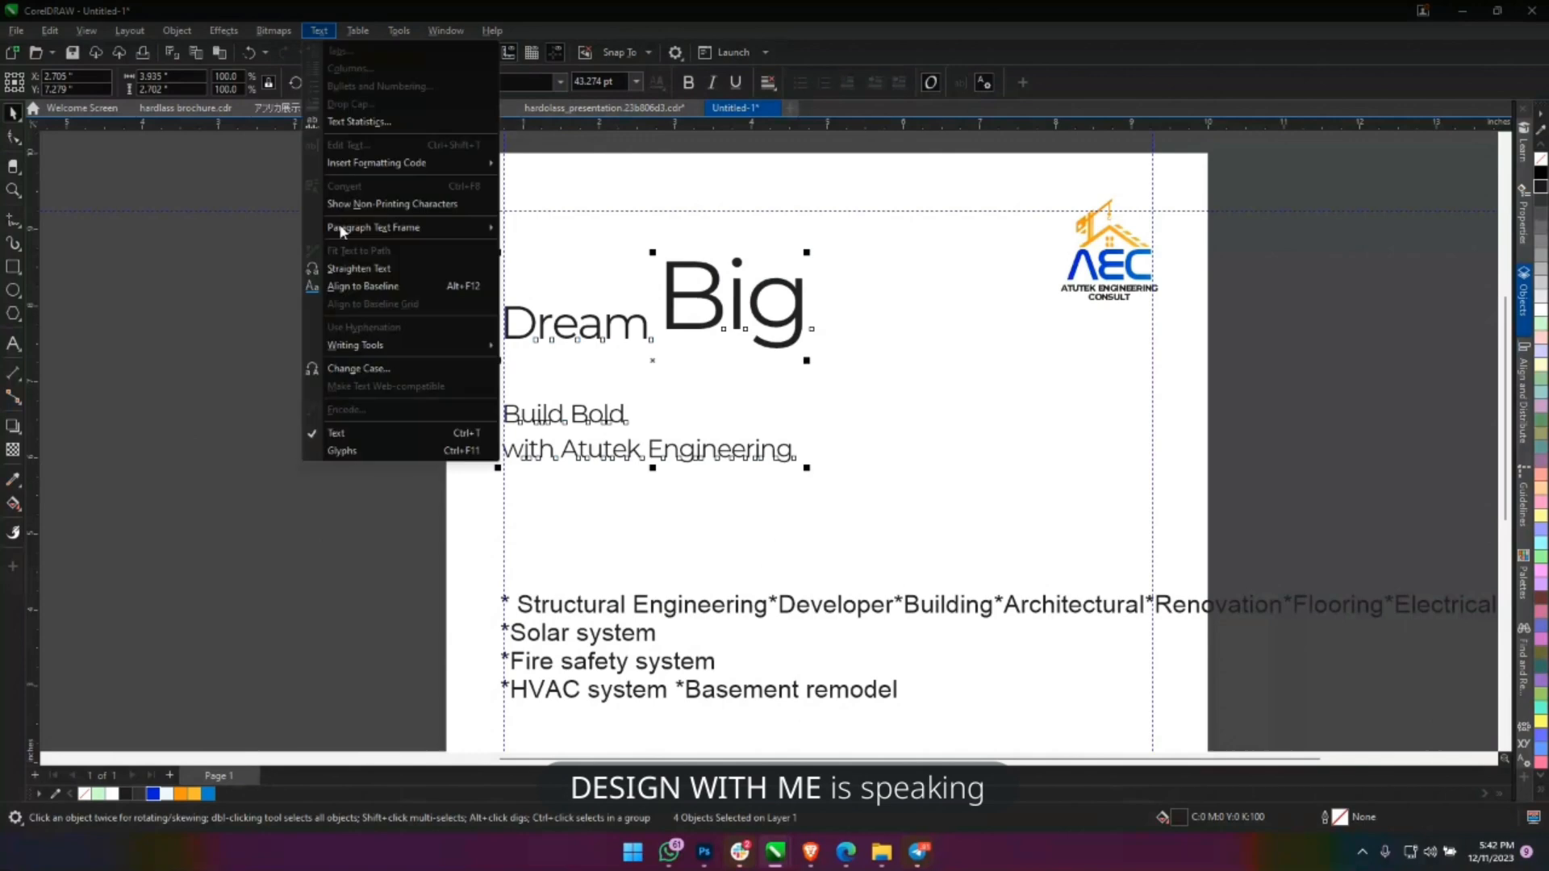
pyautogui.hotkey('shift', 'F3')
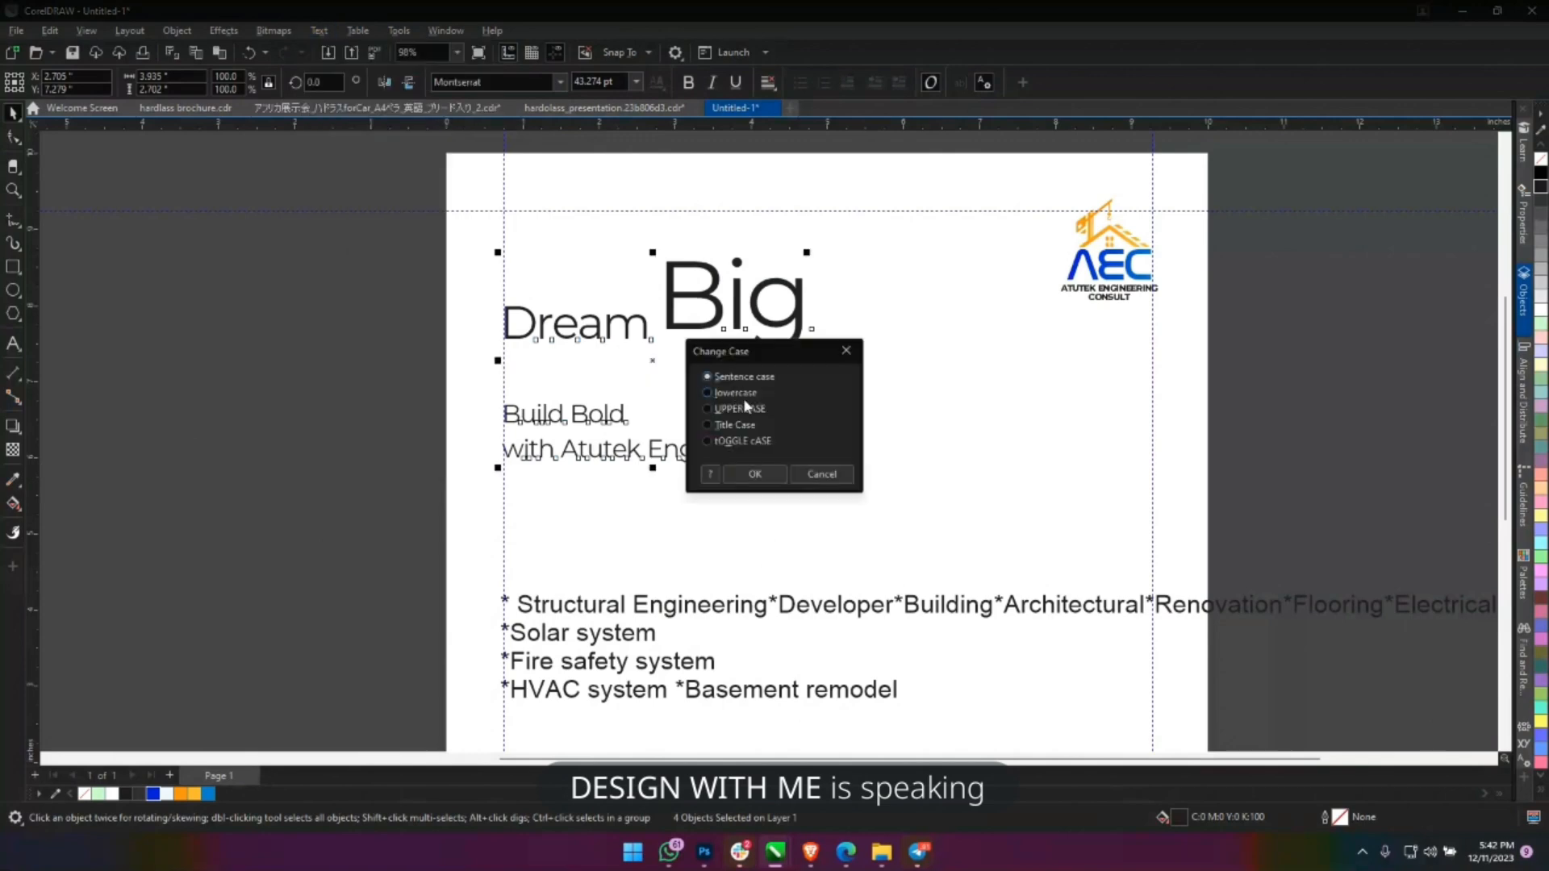
pyautogui.click(753, 475)
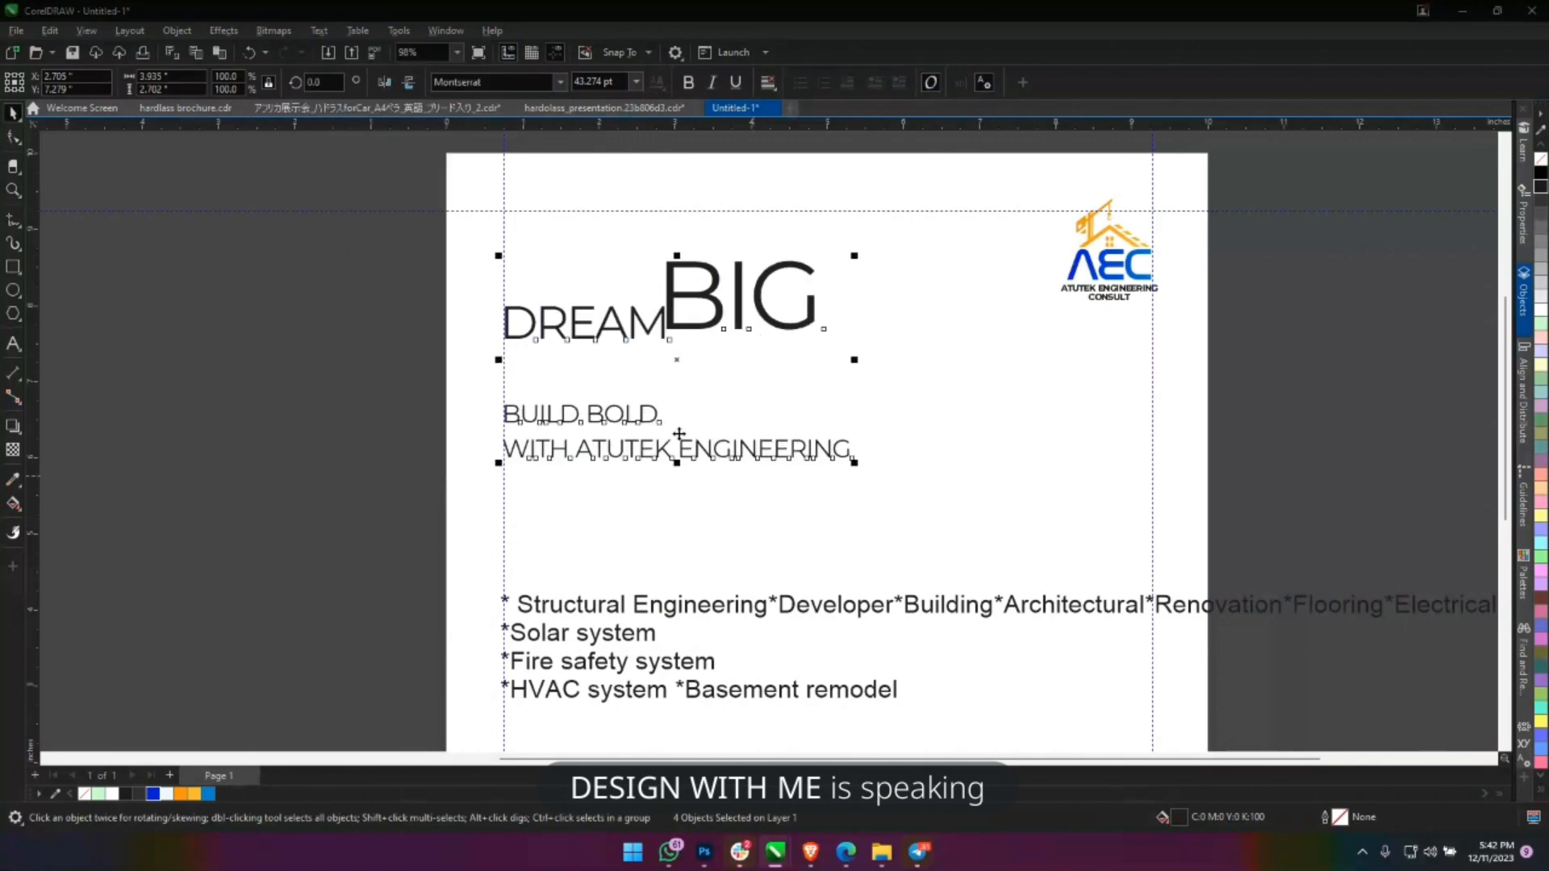
# Change "DREAM" to the mixed-case form "Dream" and reposition "BIG" close beside it.
pyautogui.click(680, 308)
pyautogui.moveTo(691, 303); pyautogui.dragTo(713, 306)
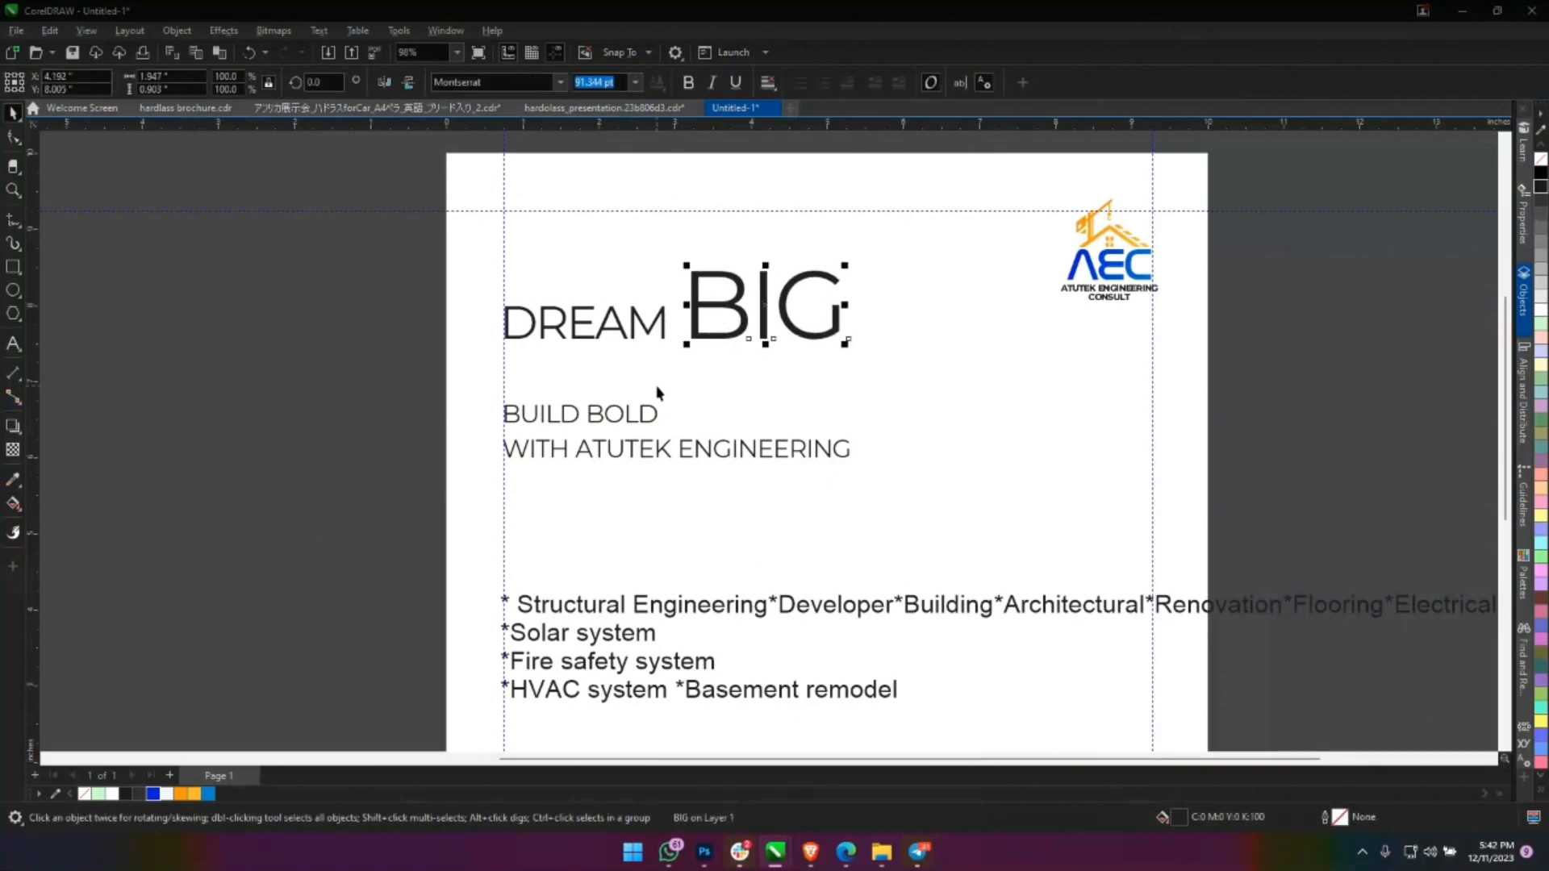
pyautogui.click(657, 413)
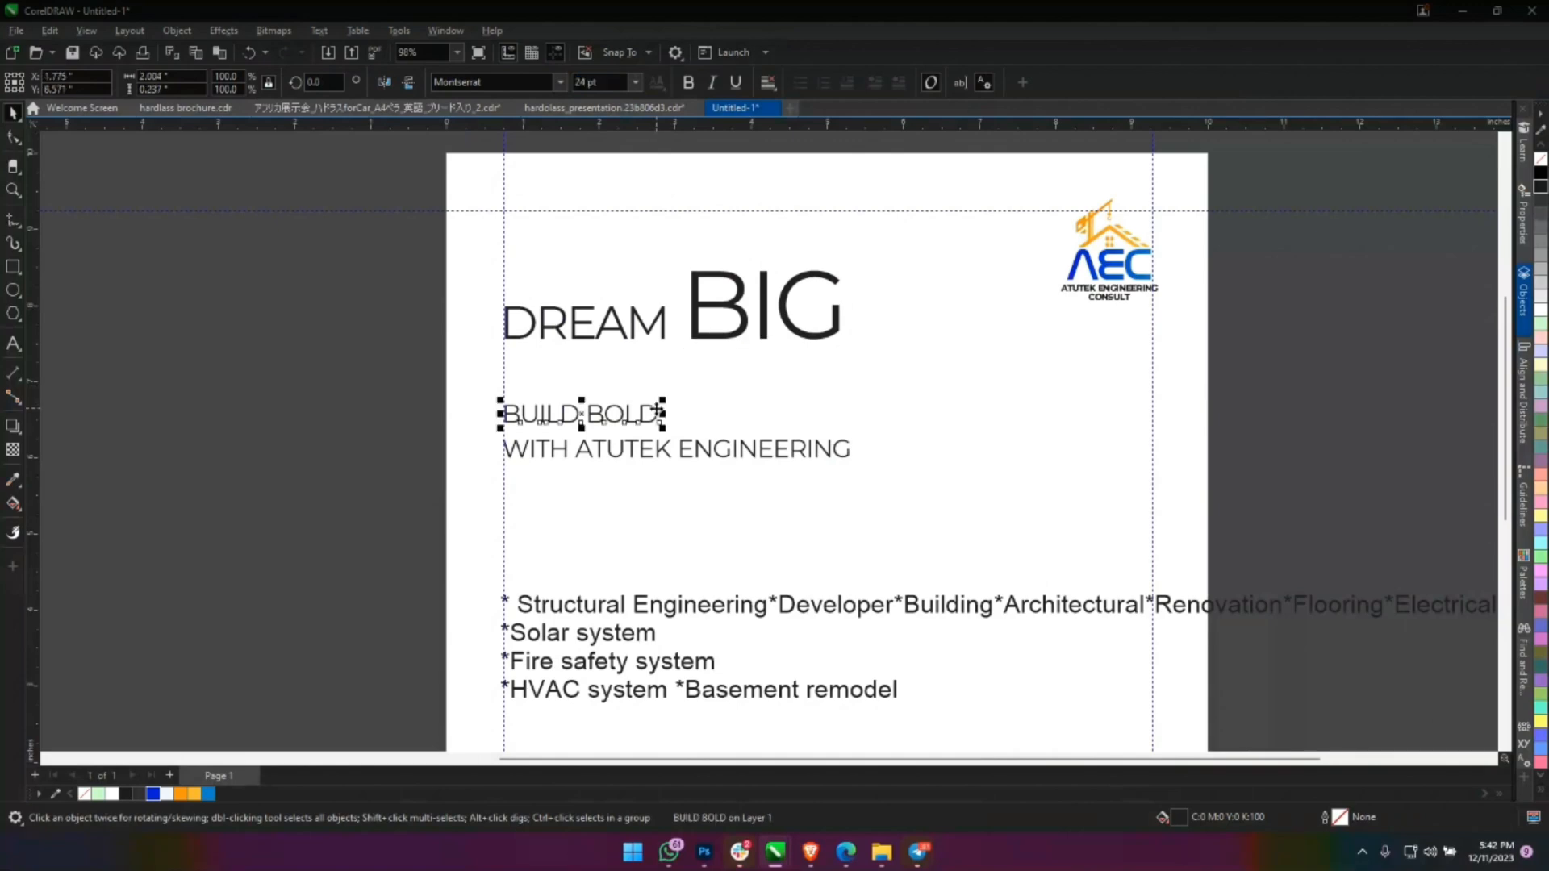
pyautogui.click(615, 331)
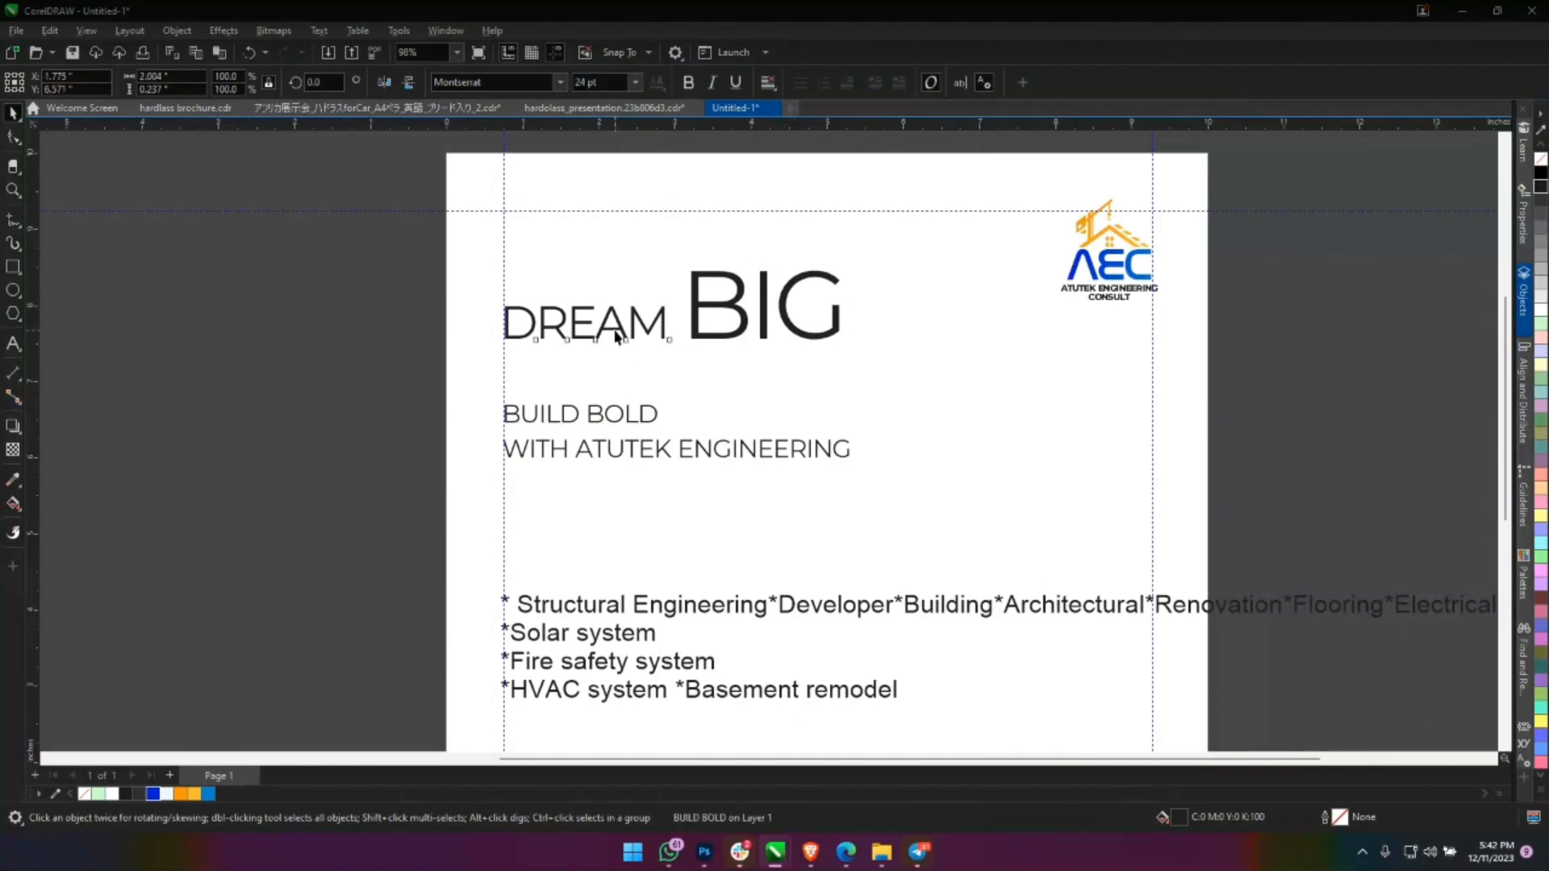
pyautogui.click(316, 31)
pyautogui.click(409, 367)
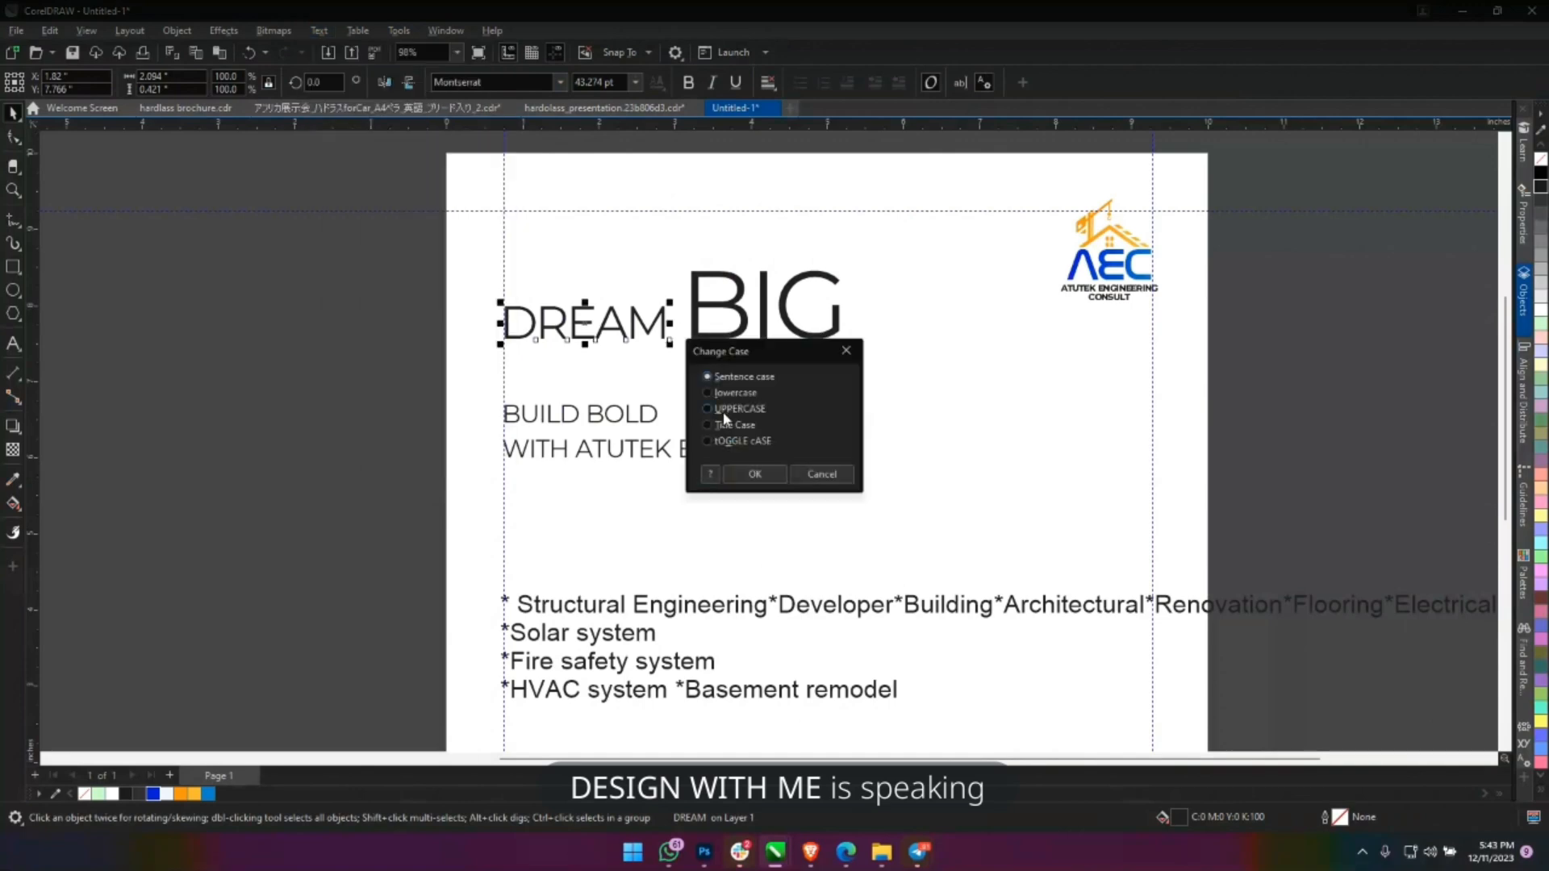
pyautogui.click(755, 474)
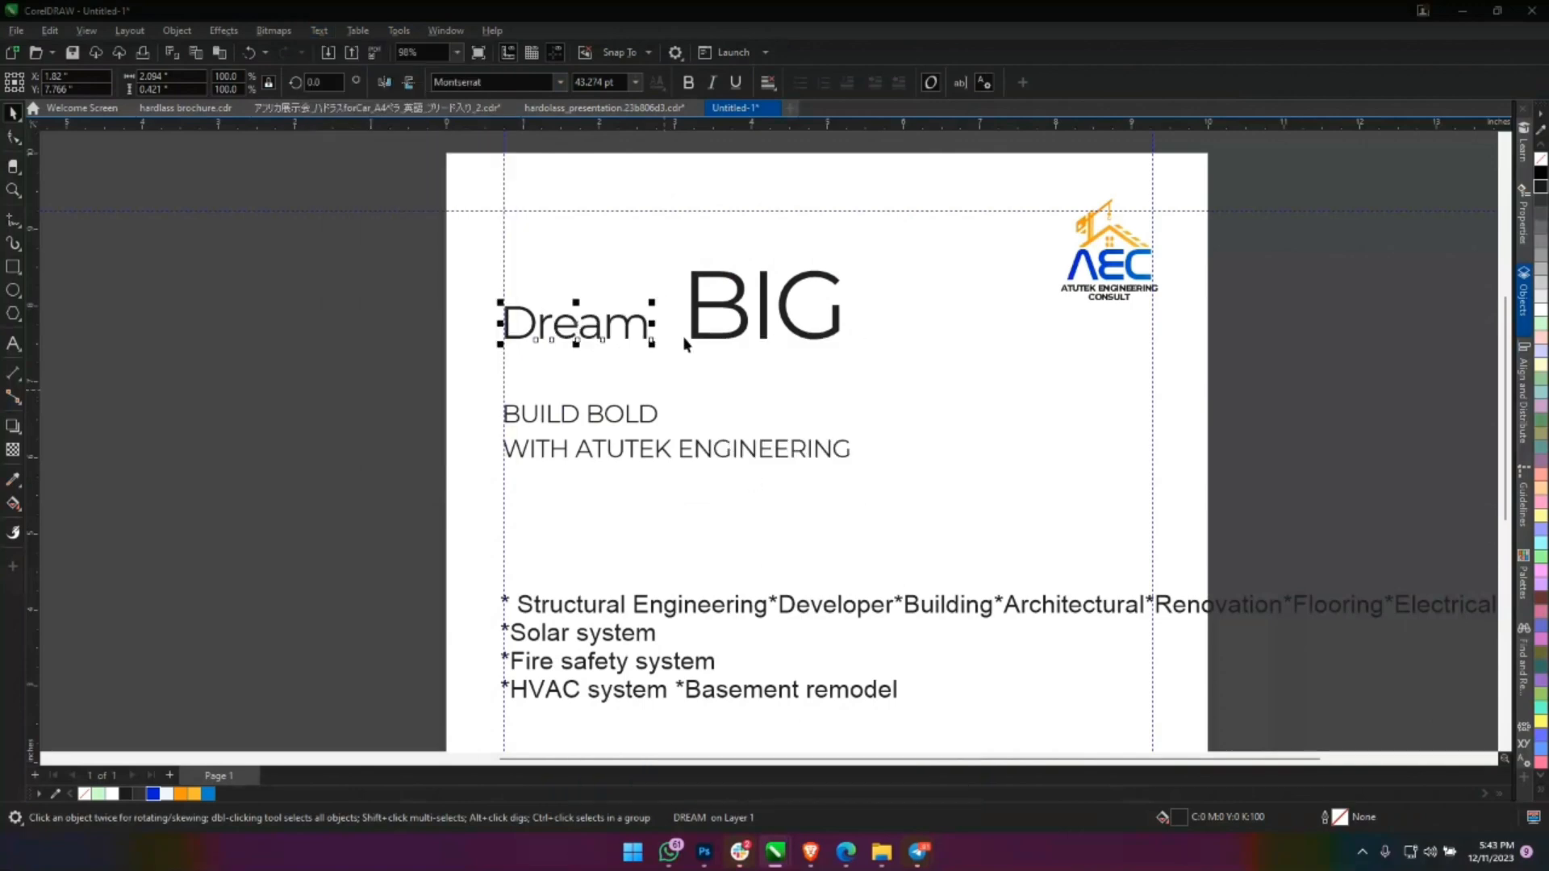
pyautogui.moveTo(701, 307); pyautogui.dragTo(682, 314)
# Set "BUILD BOLD" to 43 pt and place it beneath "Dream BIG".
pyautogui.moveTo(622, 426); pyautogui.dragTo(623, 400)
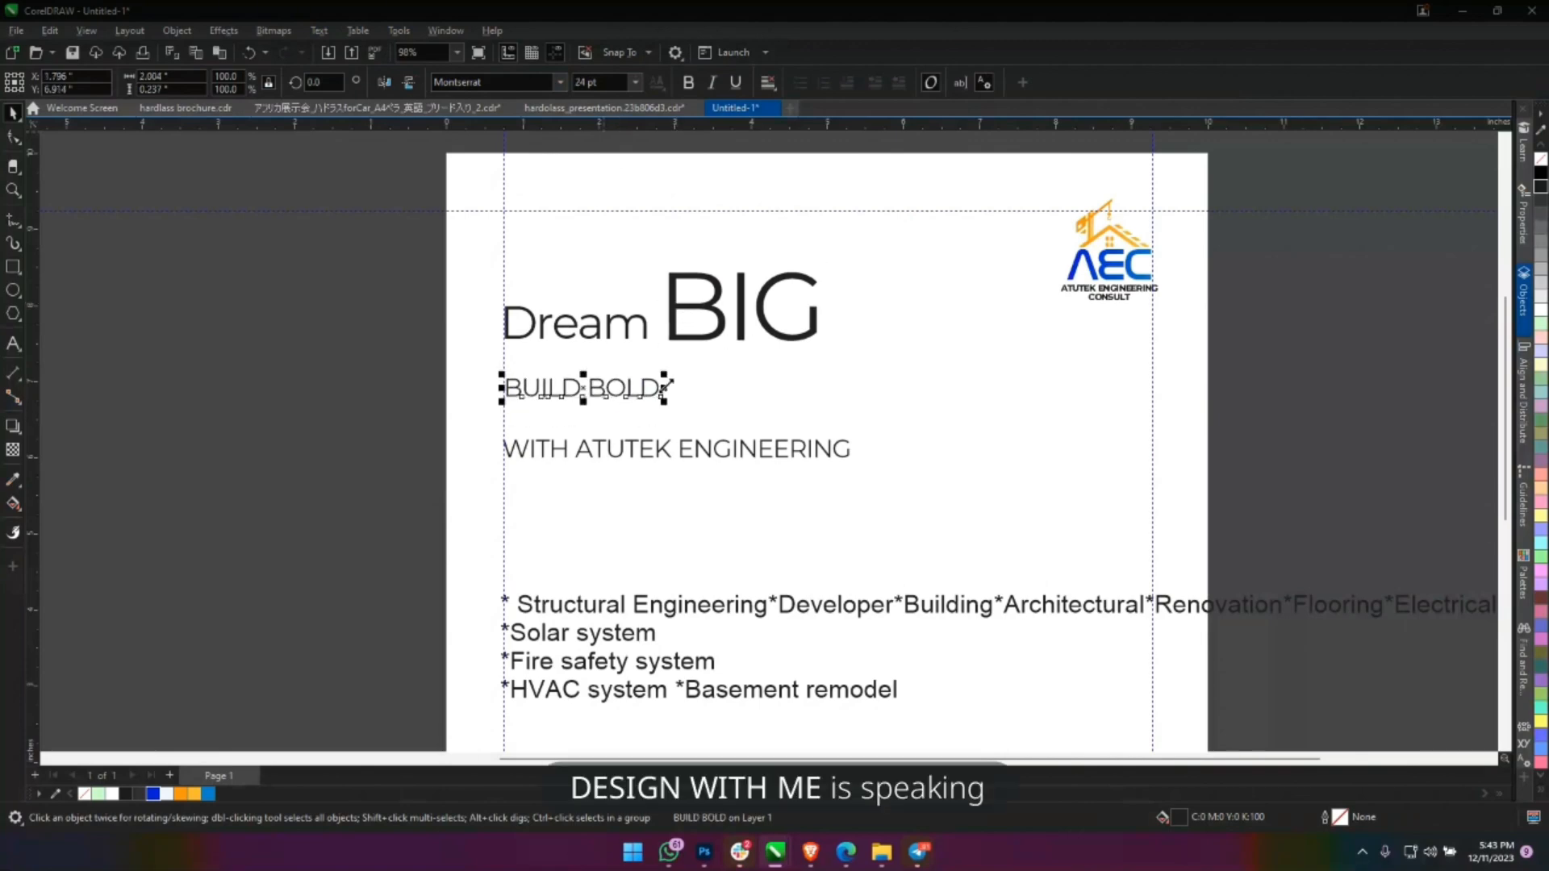
pyautogui.click(631, 322)
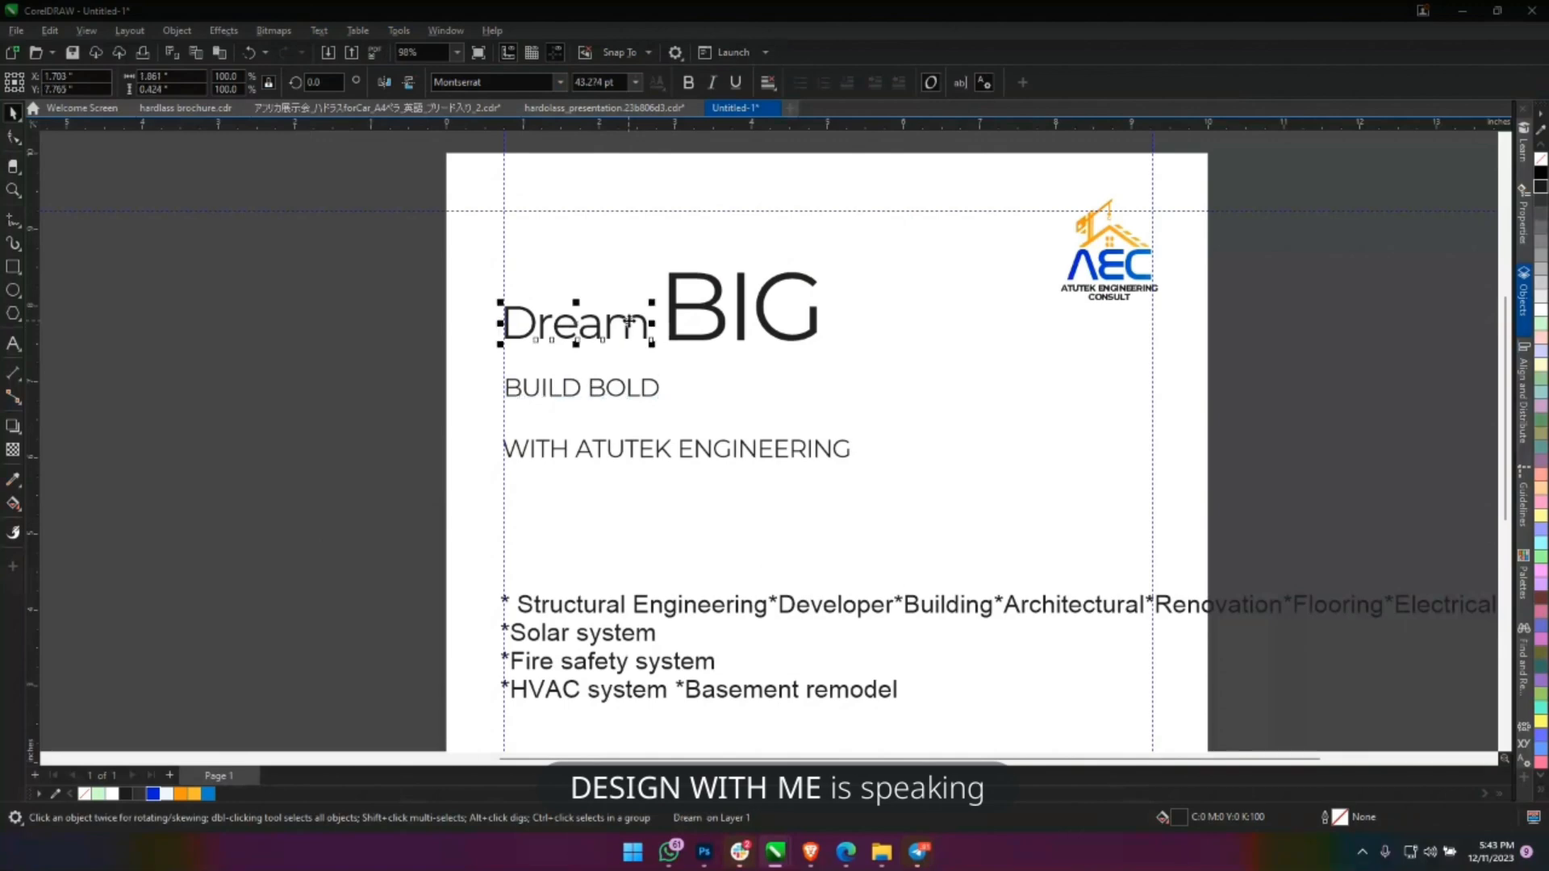
pyautogui.click(630, 396)
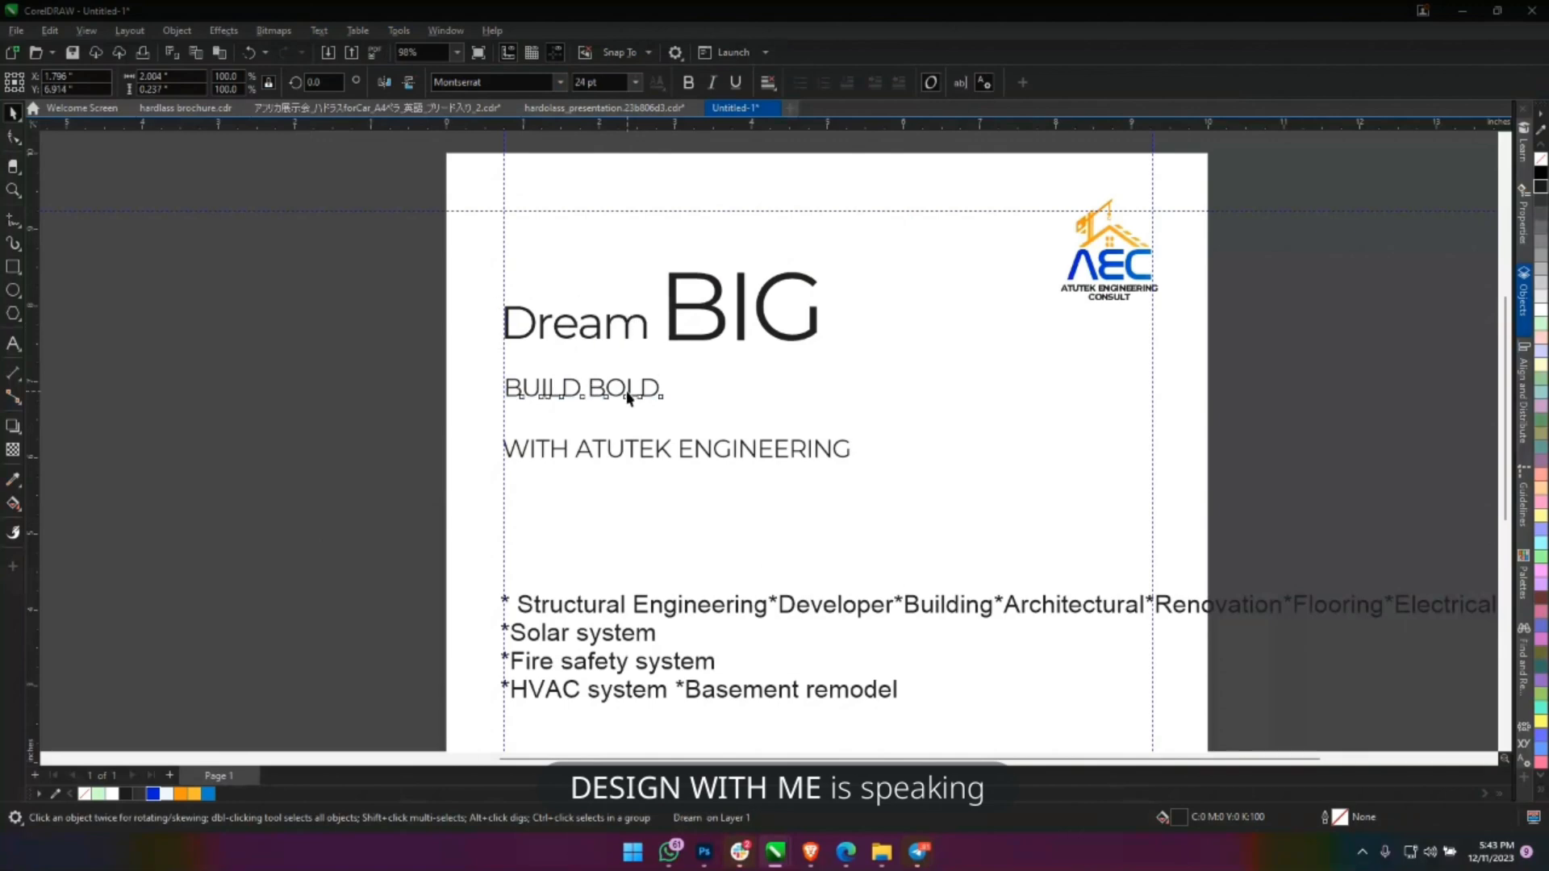
pyautogui.click(595, 80)
pyautogui.write('43')
pyautogui.press('Return')
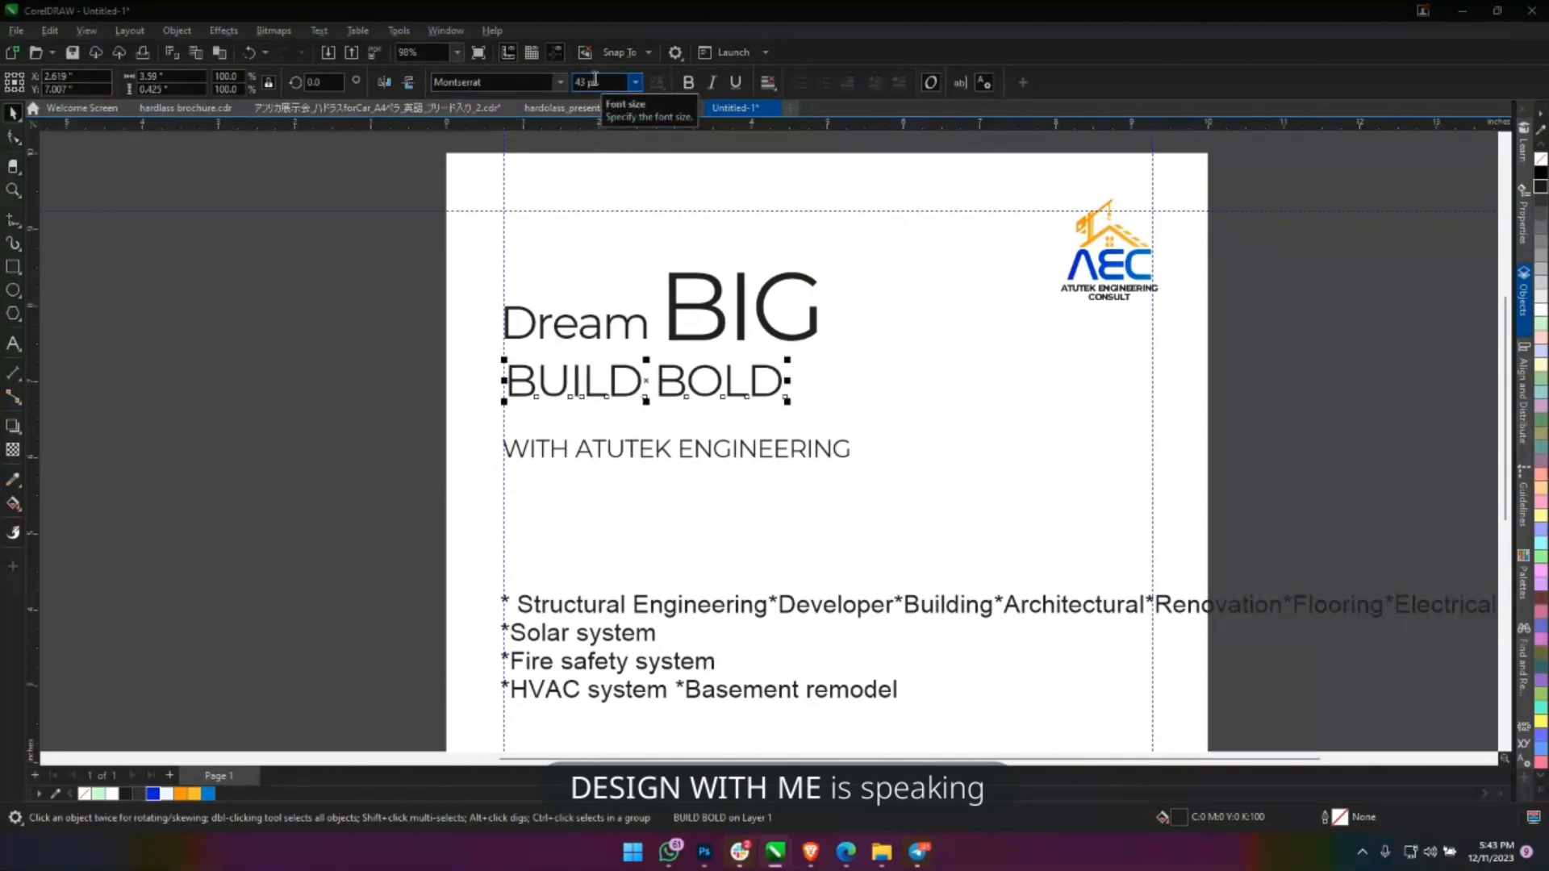
pyautogui.moveTo(589, 378); pyautogui.dragTo(590, 397)
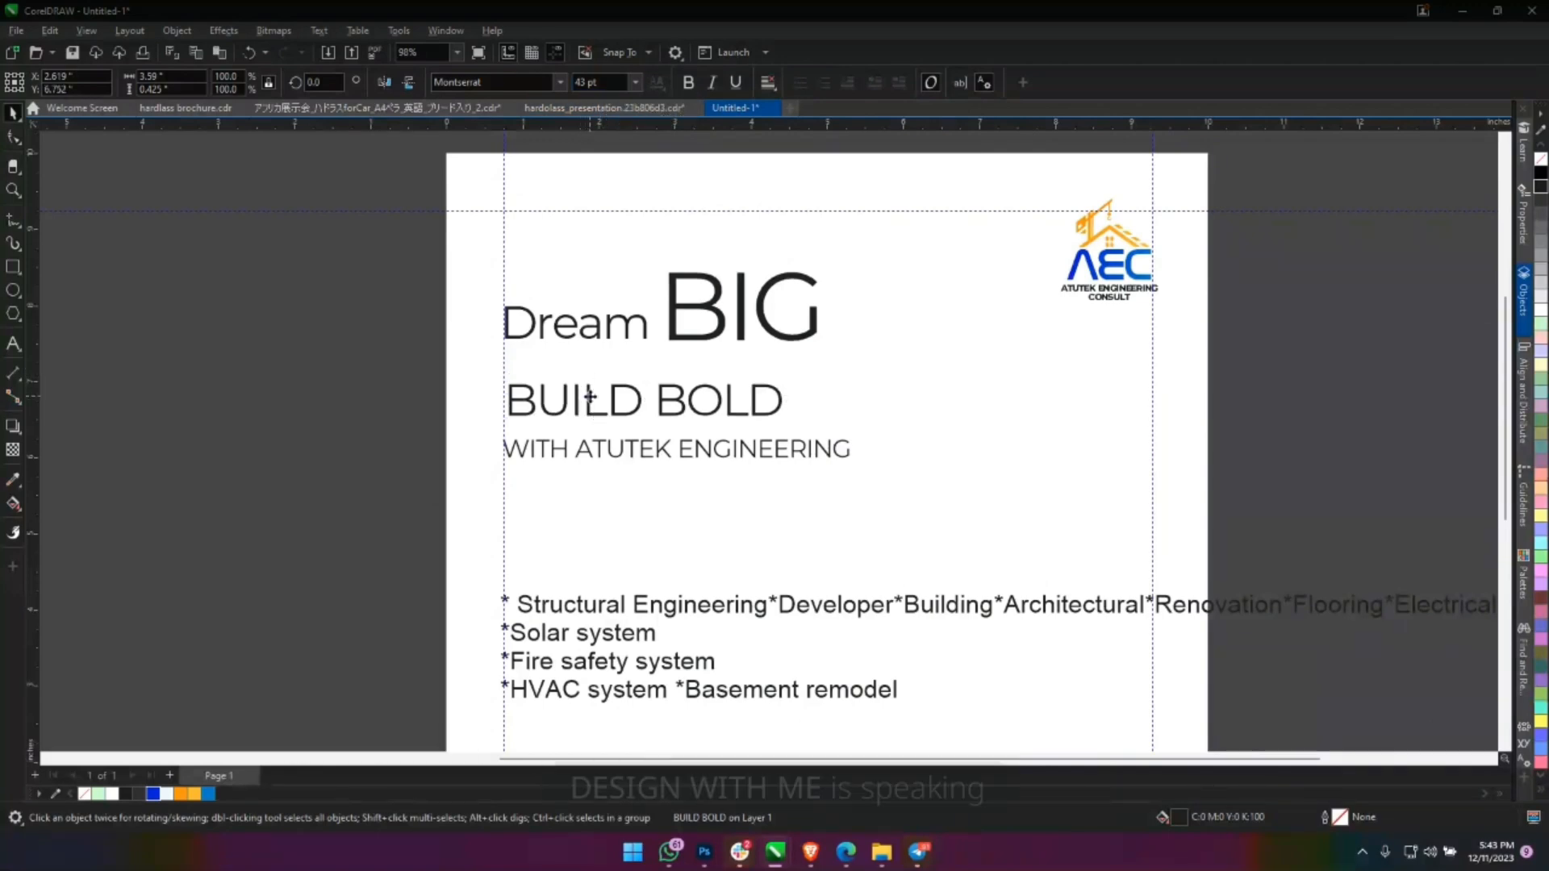
# Move "WITH ATUTEK ENGINEERING" down near the service list and break "BUILD BOLD" apart into separate words.
pyautogui.moveTo(601, 460); pyautogui.dragTo(607, 547)
pyautogui.click(621, 435)
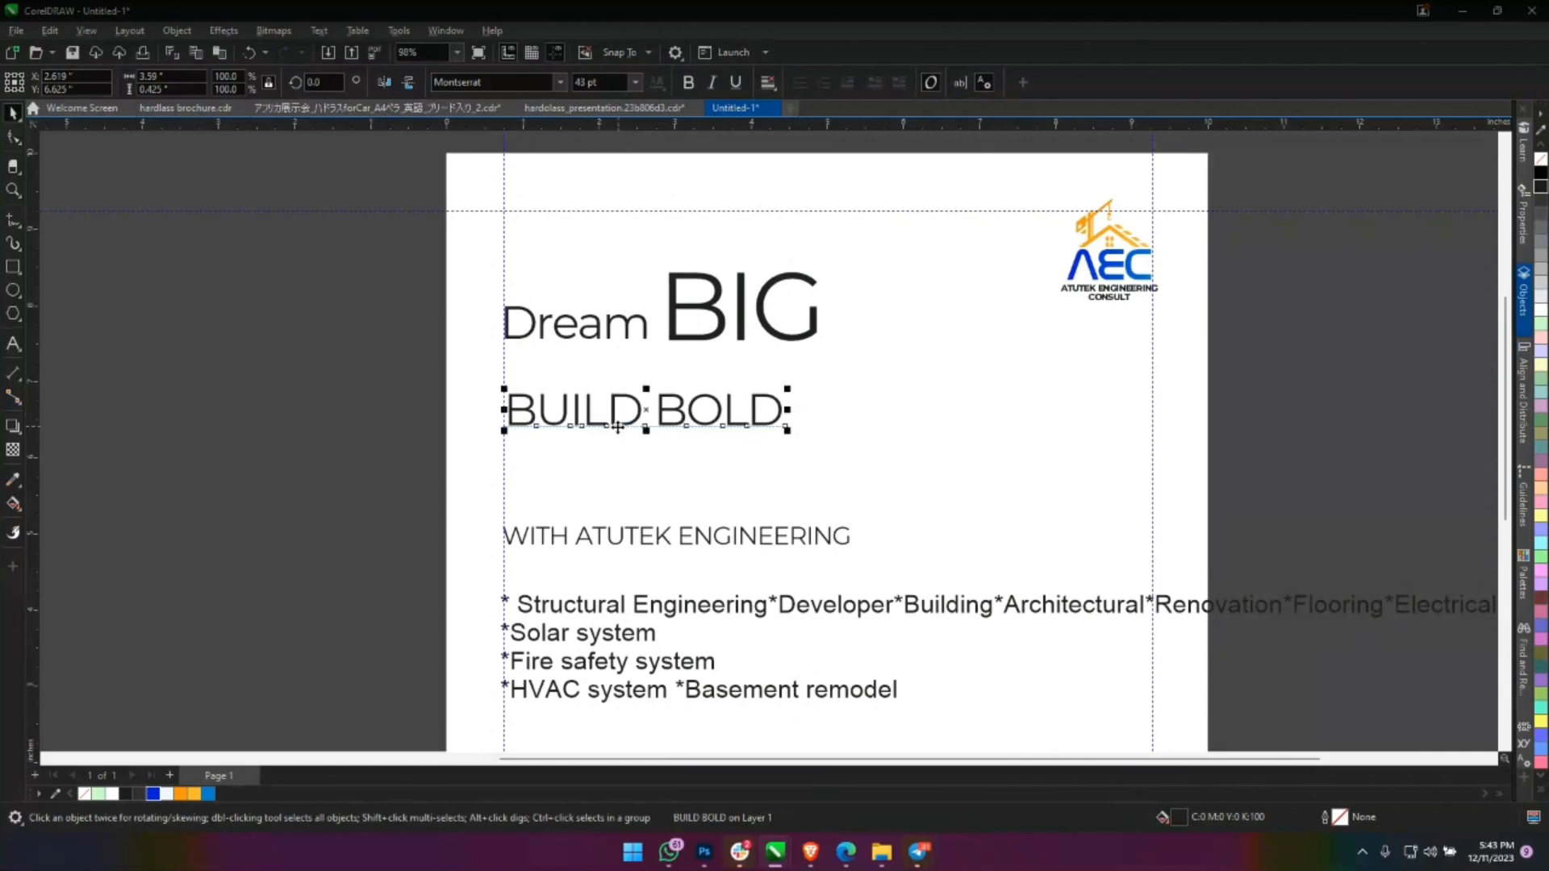
pyautogui.keyDown('ctrl'); pyautogui.click(626, 424); pyautogui.keyUp('ctrl')
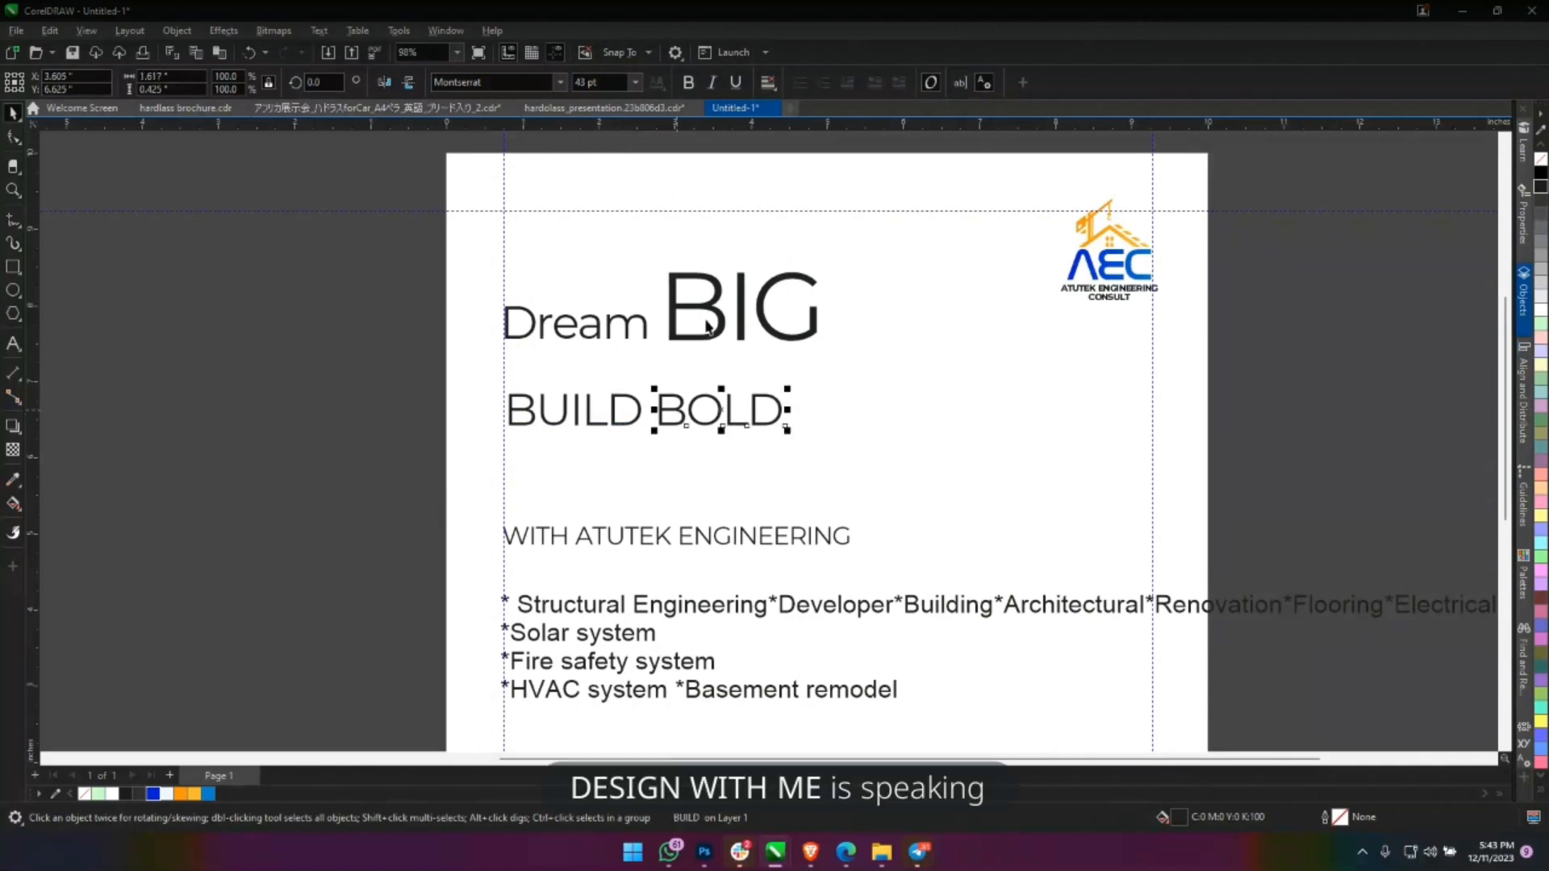
# Set the word "BOLD" to 91 pt and make it bold.
pyautogui.click(719, 315)
pyautogui.keyDown('ctrl'); pyautogui.click(705, 407); pyautogui.keyUp('ctrl')
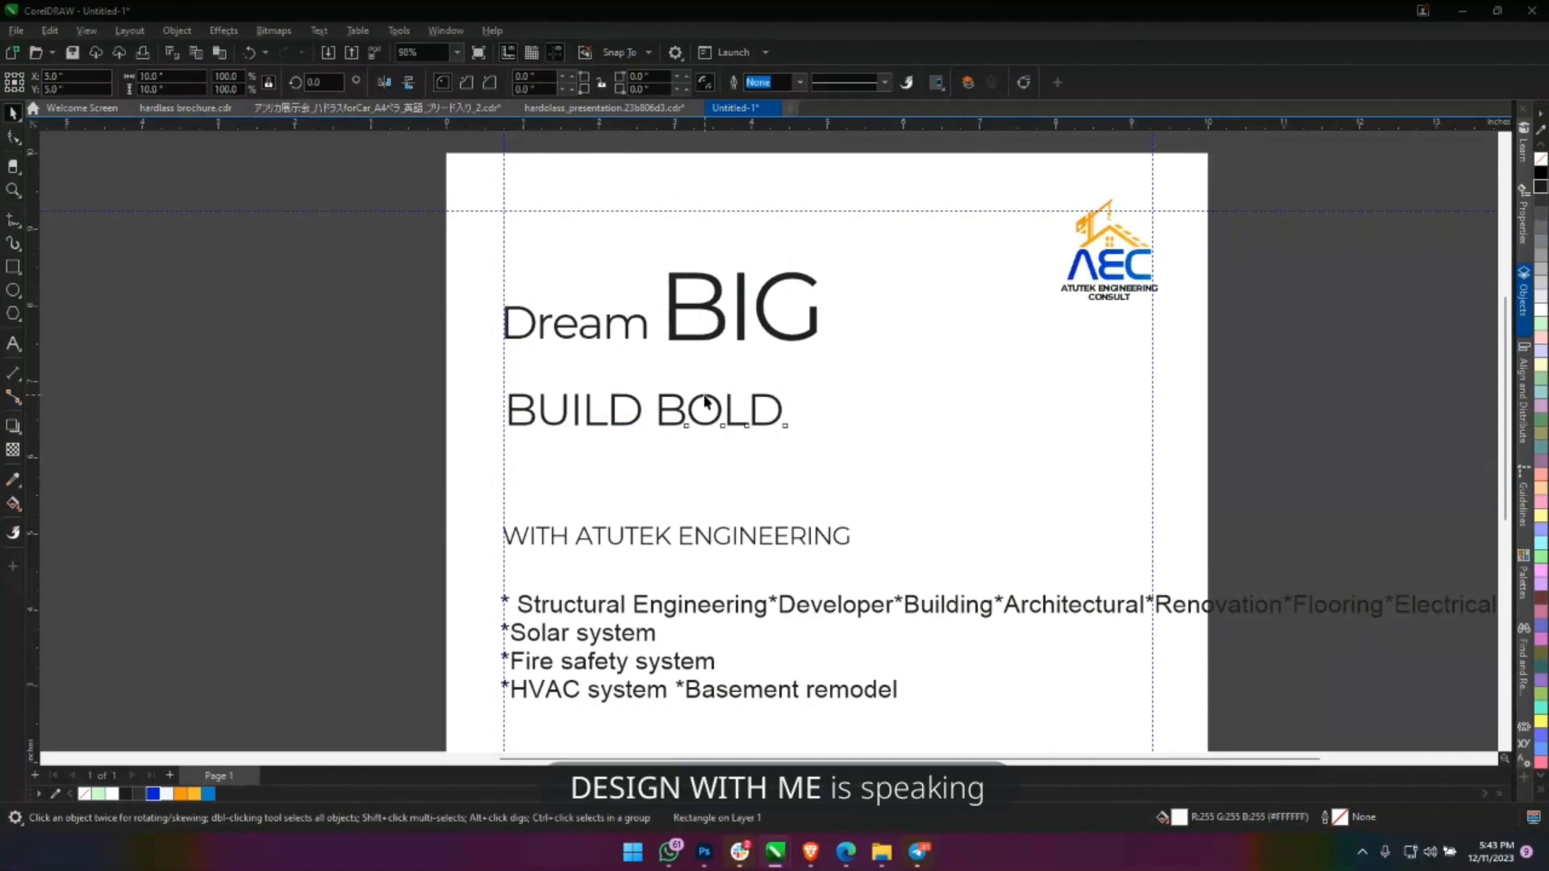
pyautogui.tripleClick(575, 82)
pyautogui.write('91')
pyautogui.press('Return')
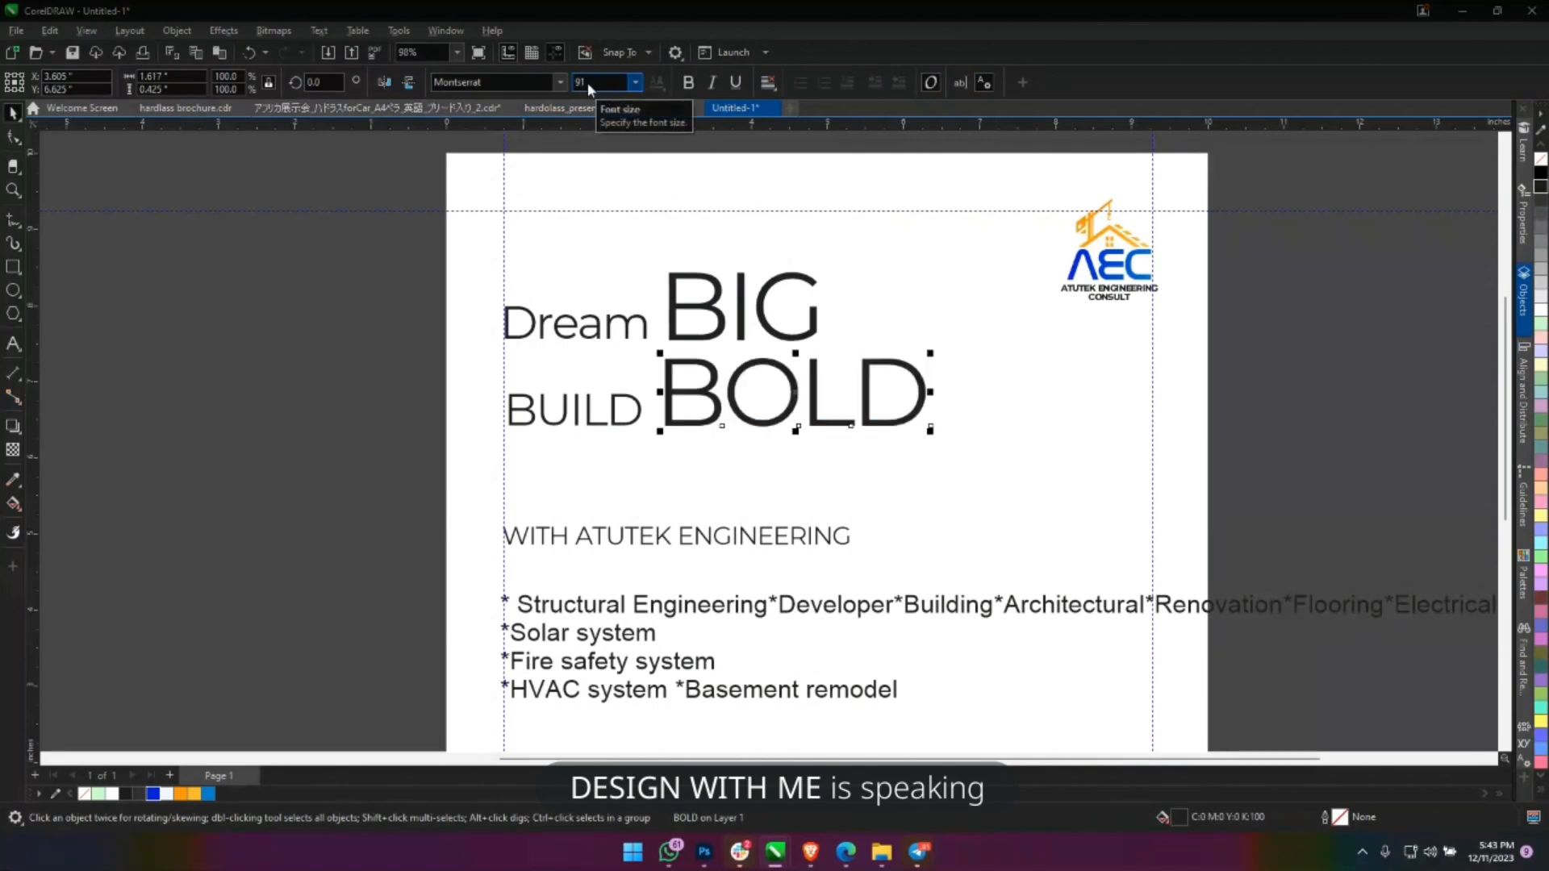
pyautogui.click(690, 83)
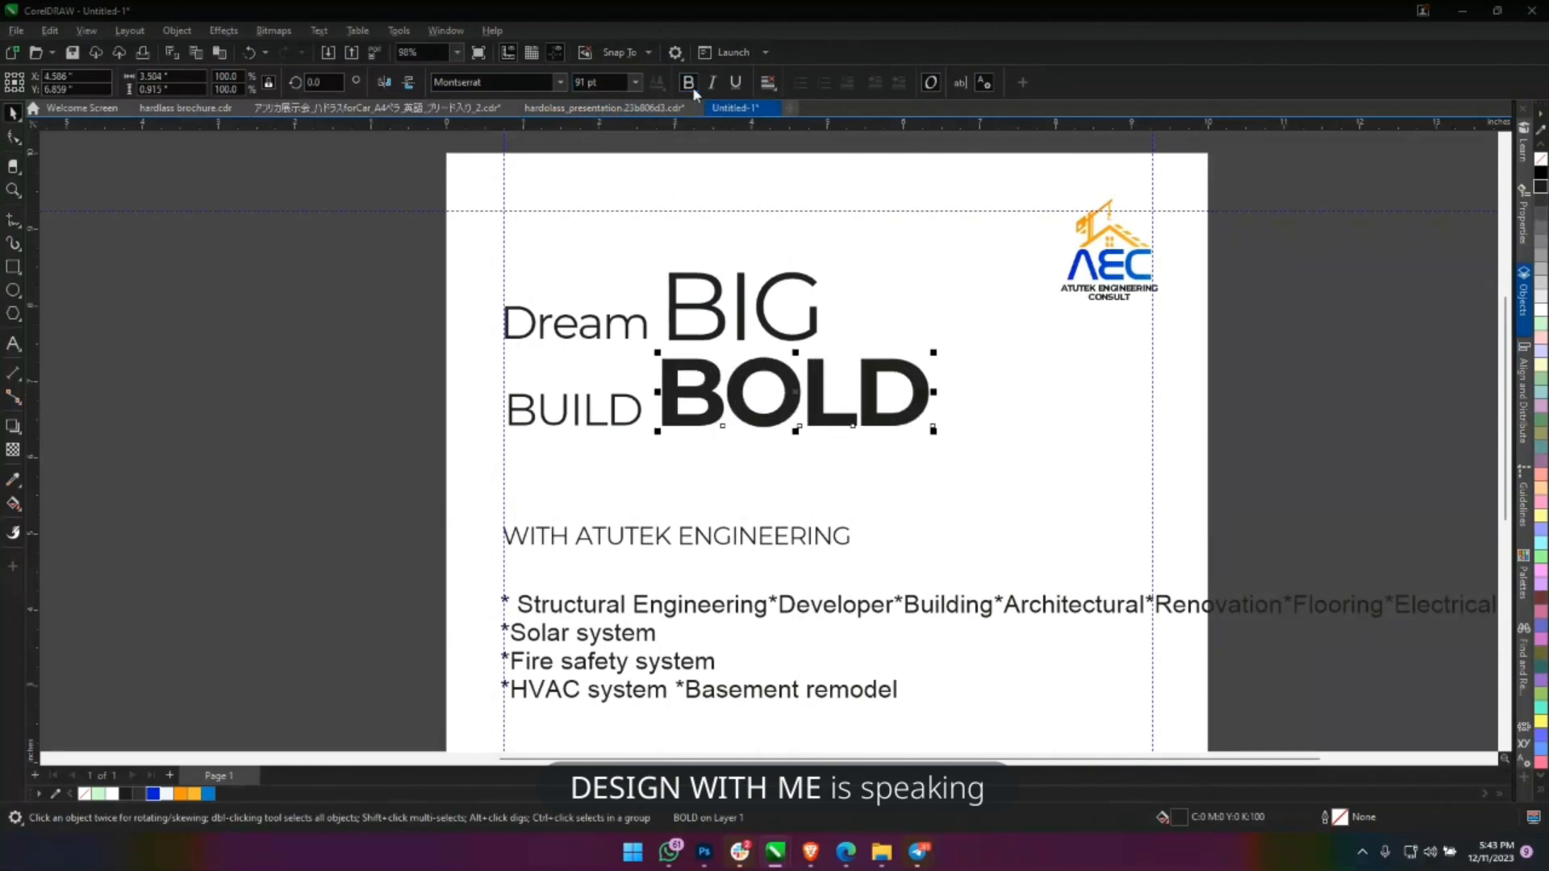
# Change the font of "BOLD" to Montserrat ExtraBold.
pyautogui.keyDown('ctrl'); pyautogui.click(815, 335); pyautogui.keyUp('ctrl')
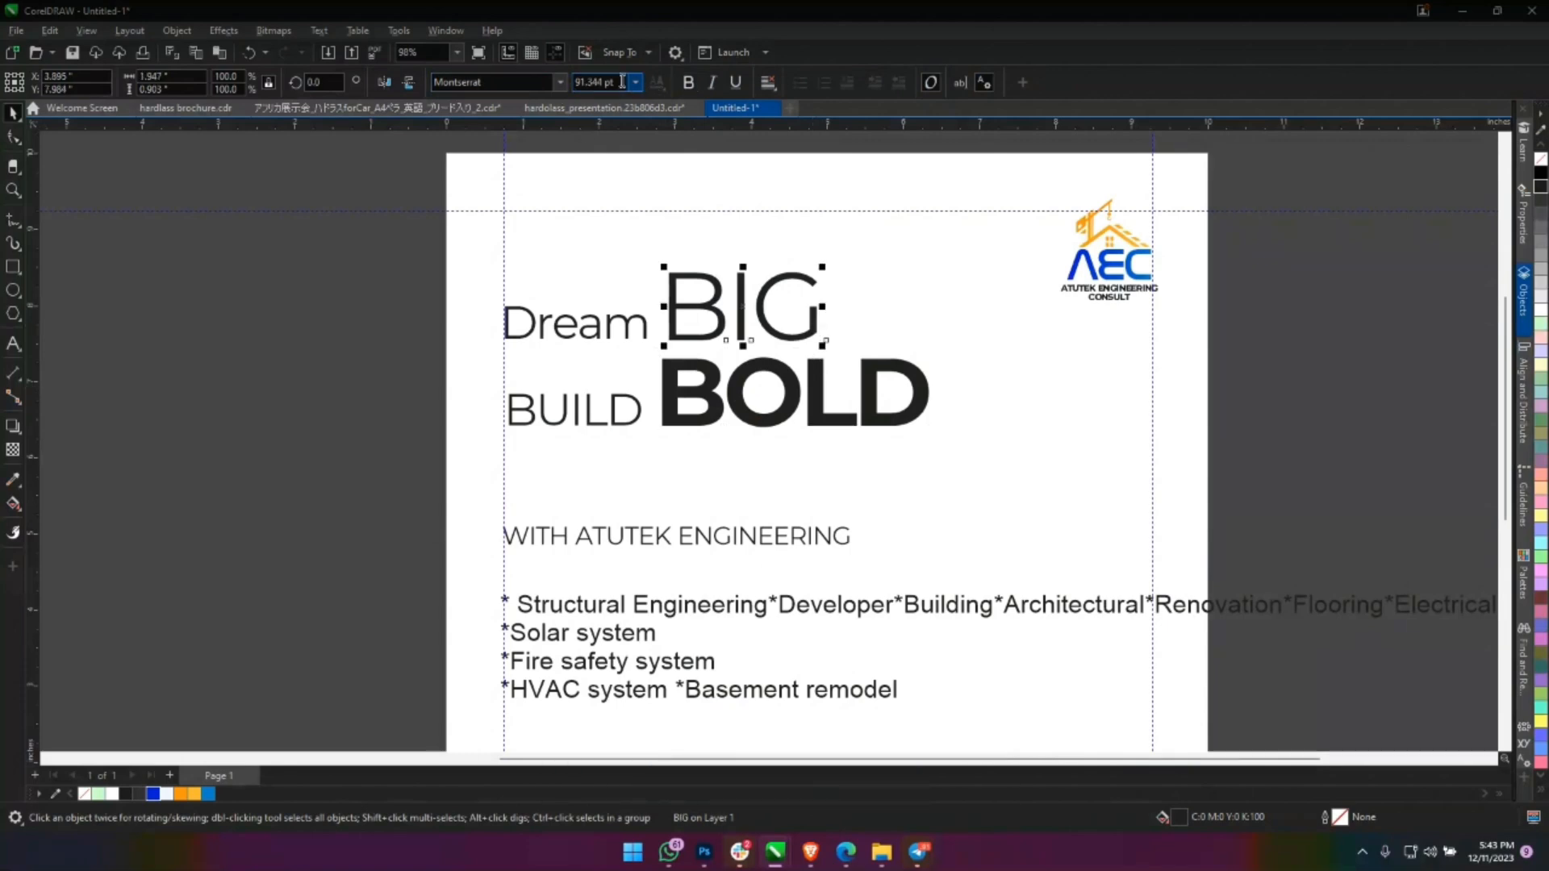
pyautogui.click(560, 82)
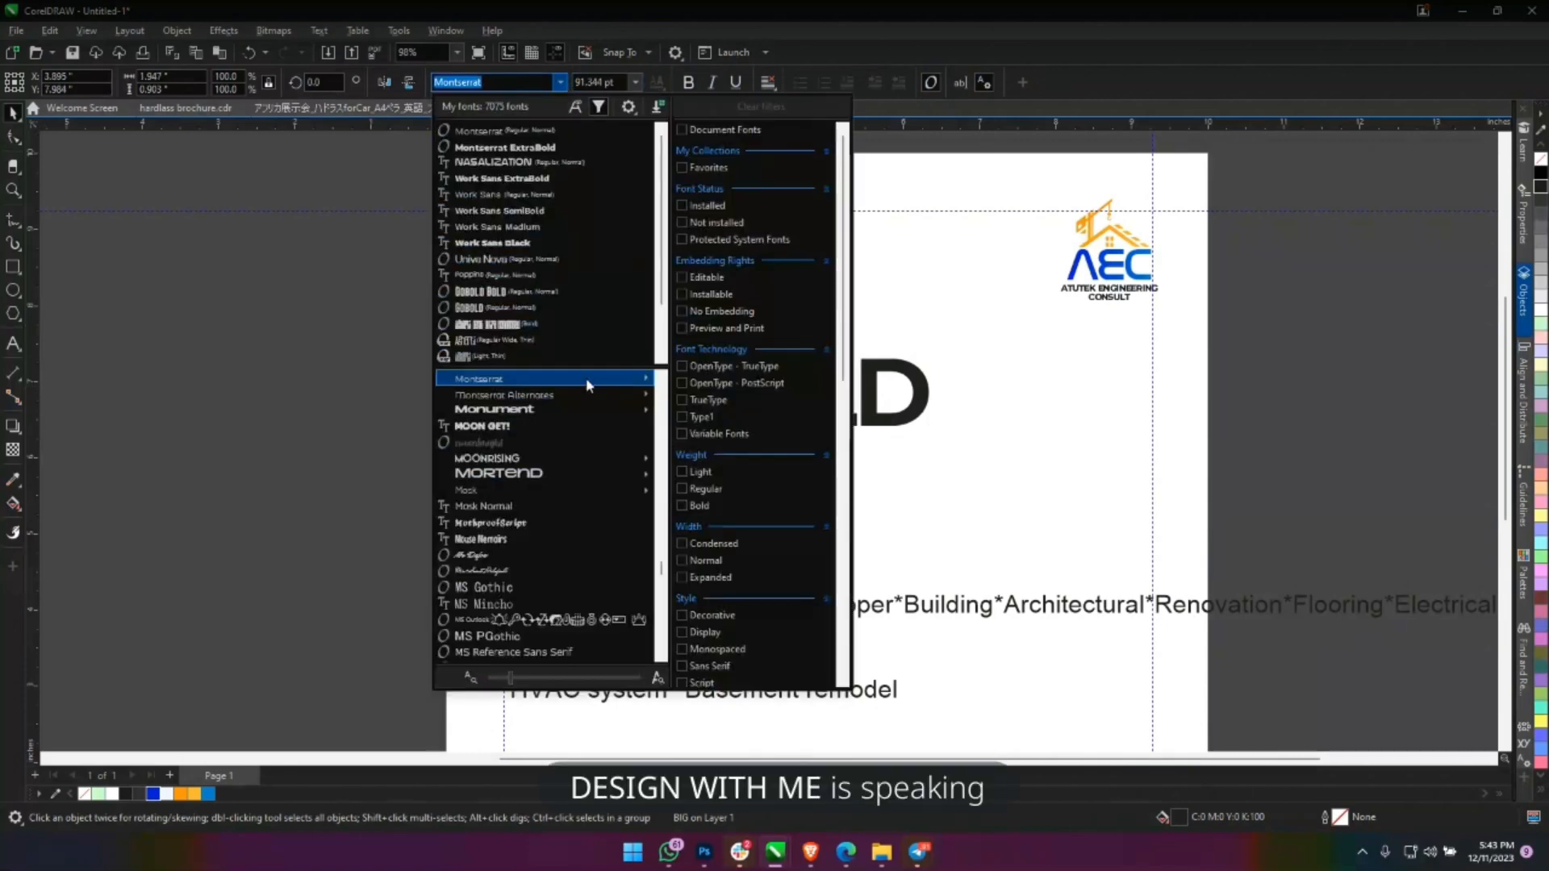
pyautogui.moveTo(587, 385)
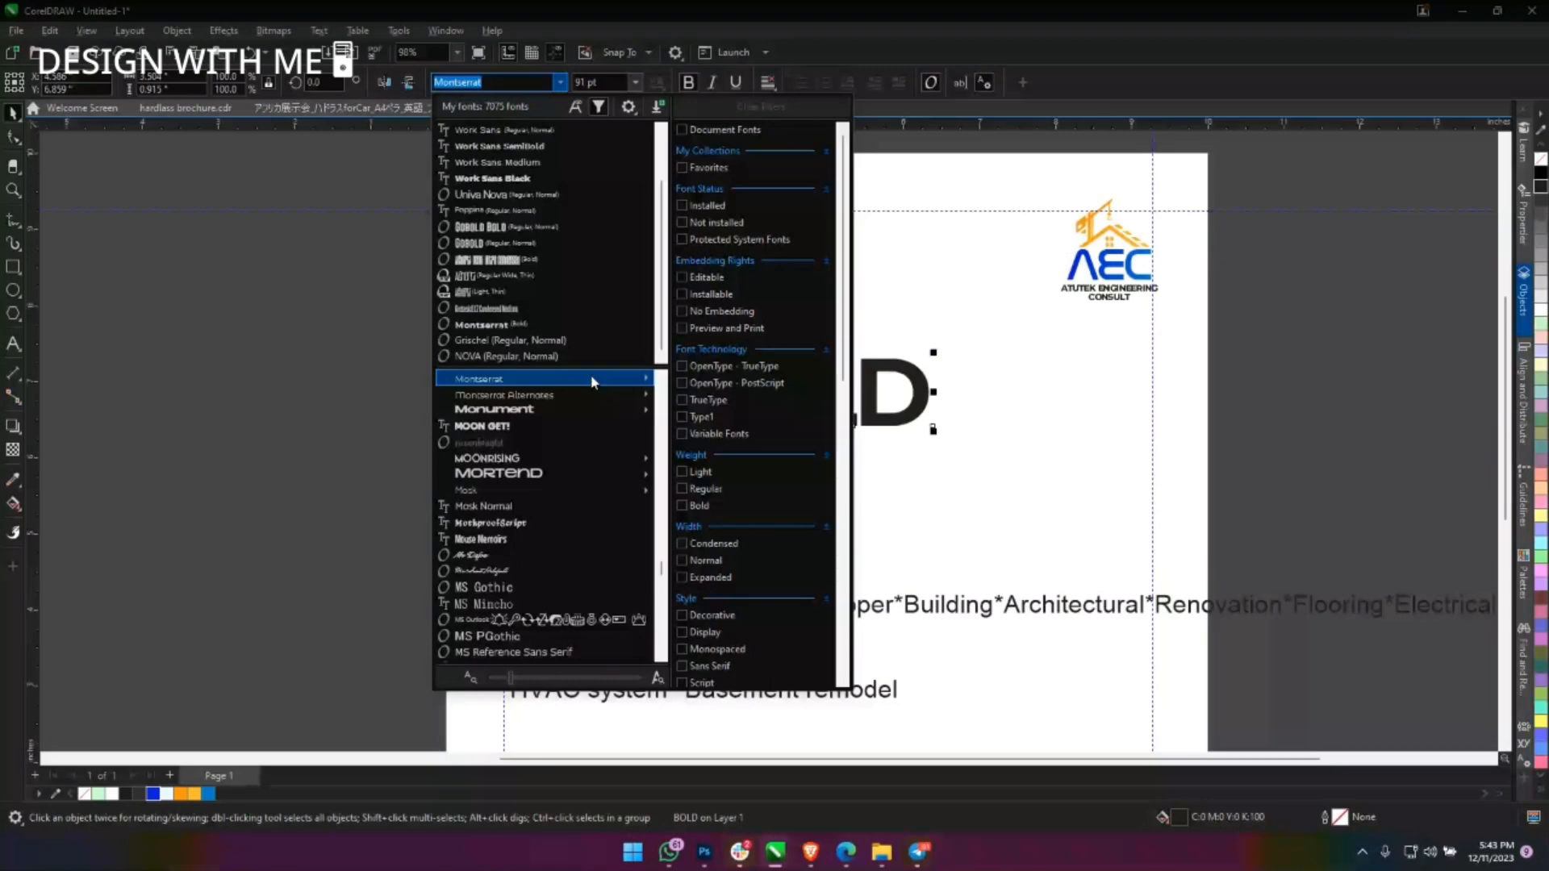
pyautogui.click(1260, 355)
pyautogui.click(1325, 360)
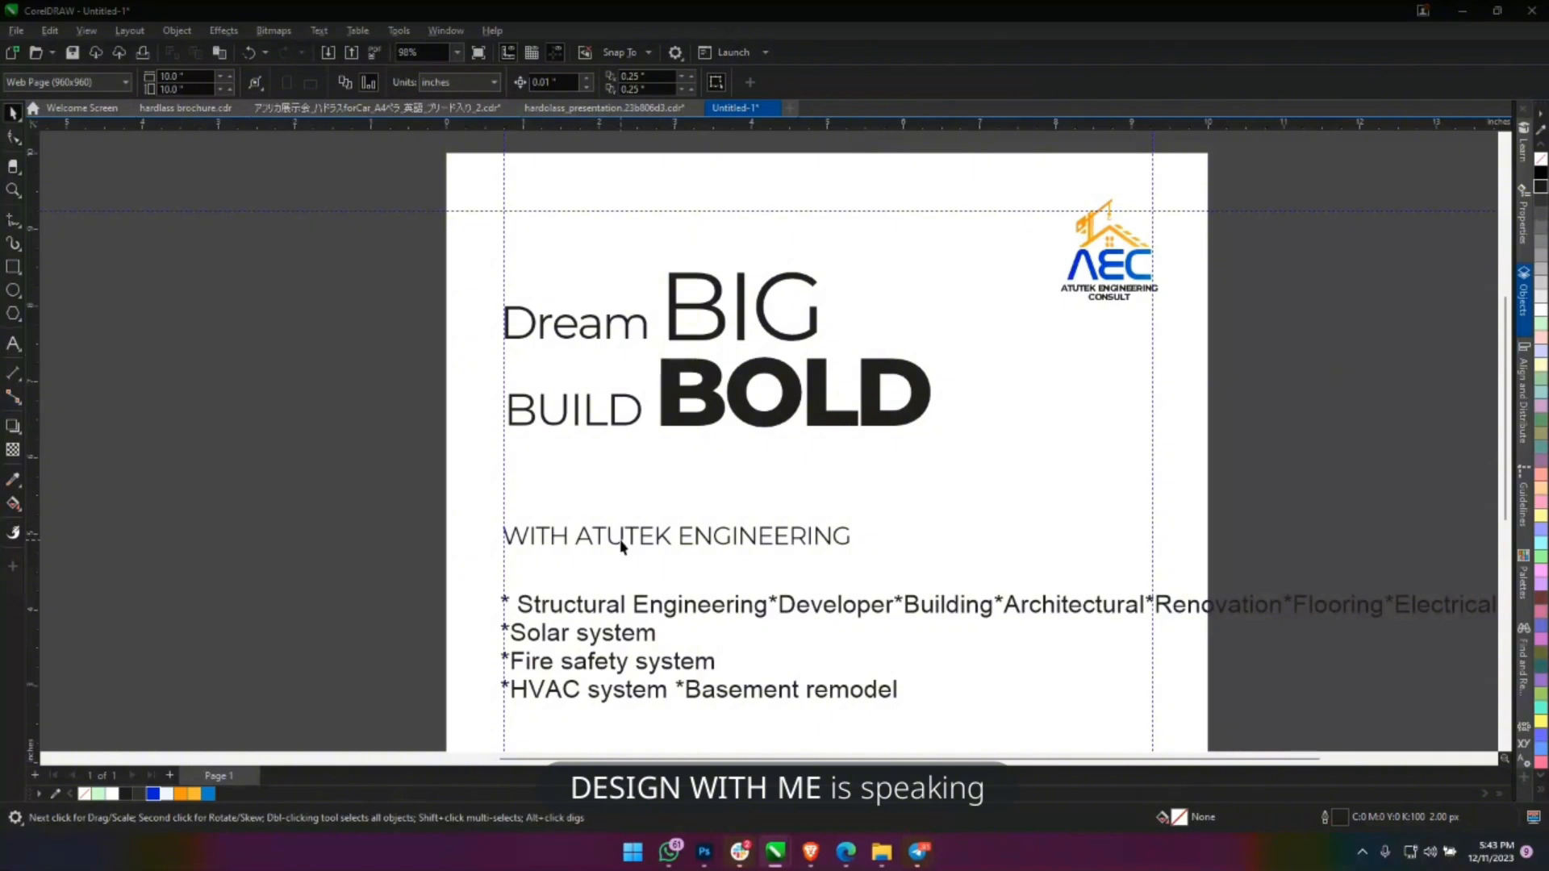
# Move "WITH ATUTEK ENGINEERING" up directly beneath "BUILD BOLD" and make it bold.
pyautogui.moveTo(621, 547); pyautogui.dragTo(625, 465)
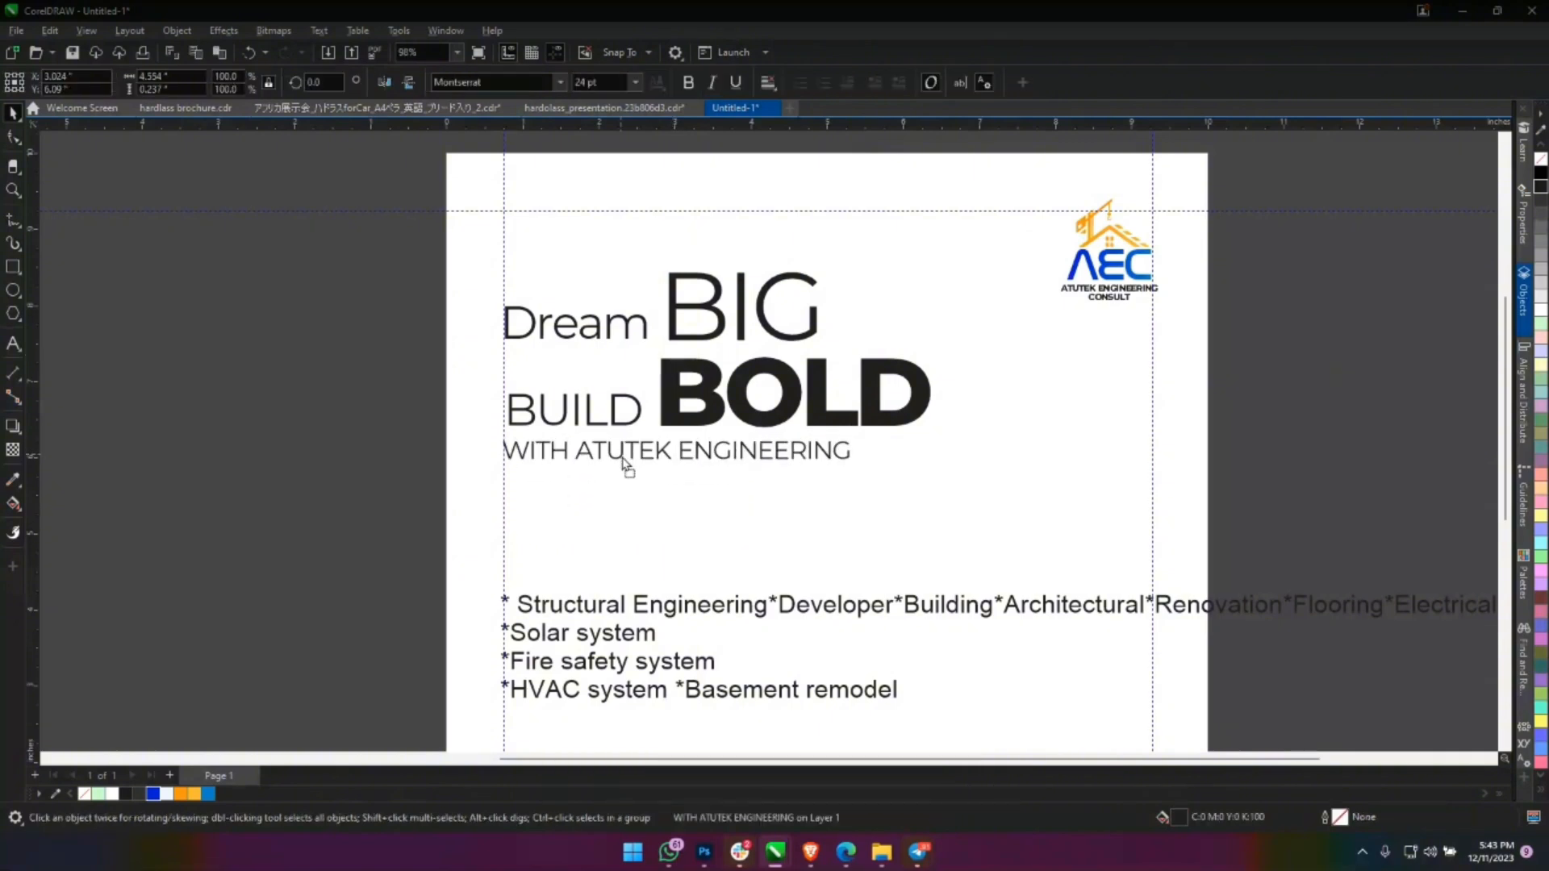
pyautogui.click(689, 82)
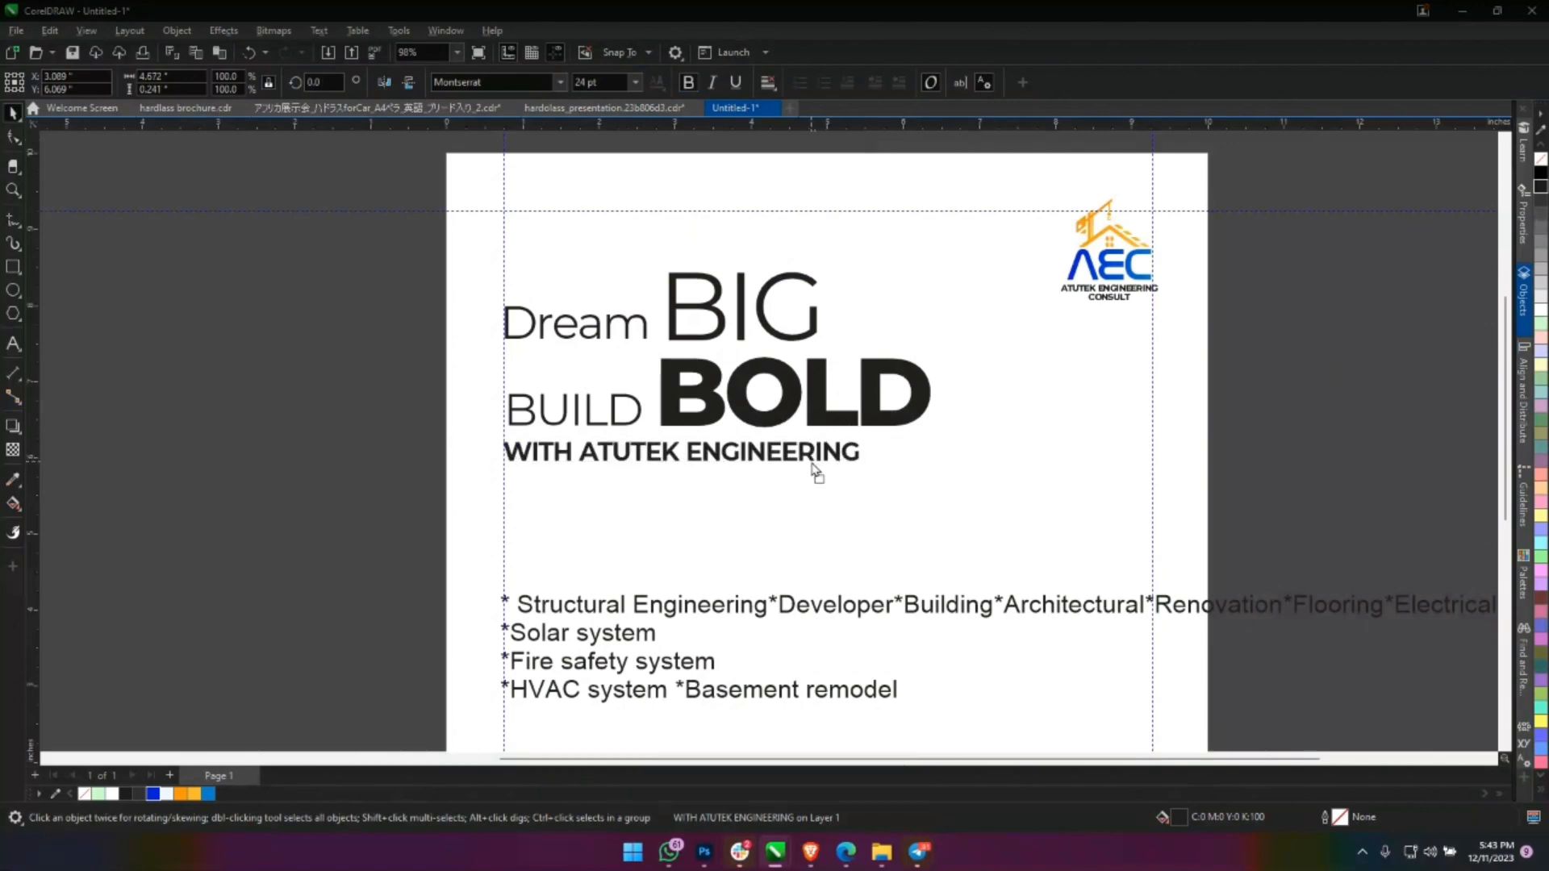
pyautogui.moveTo(812, 470); pyautogui.dragTo(815, 474)
# Change "BUILD" to Title Case and bring "BOLD" closer to it.
pyautogui.click(582, 411)
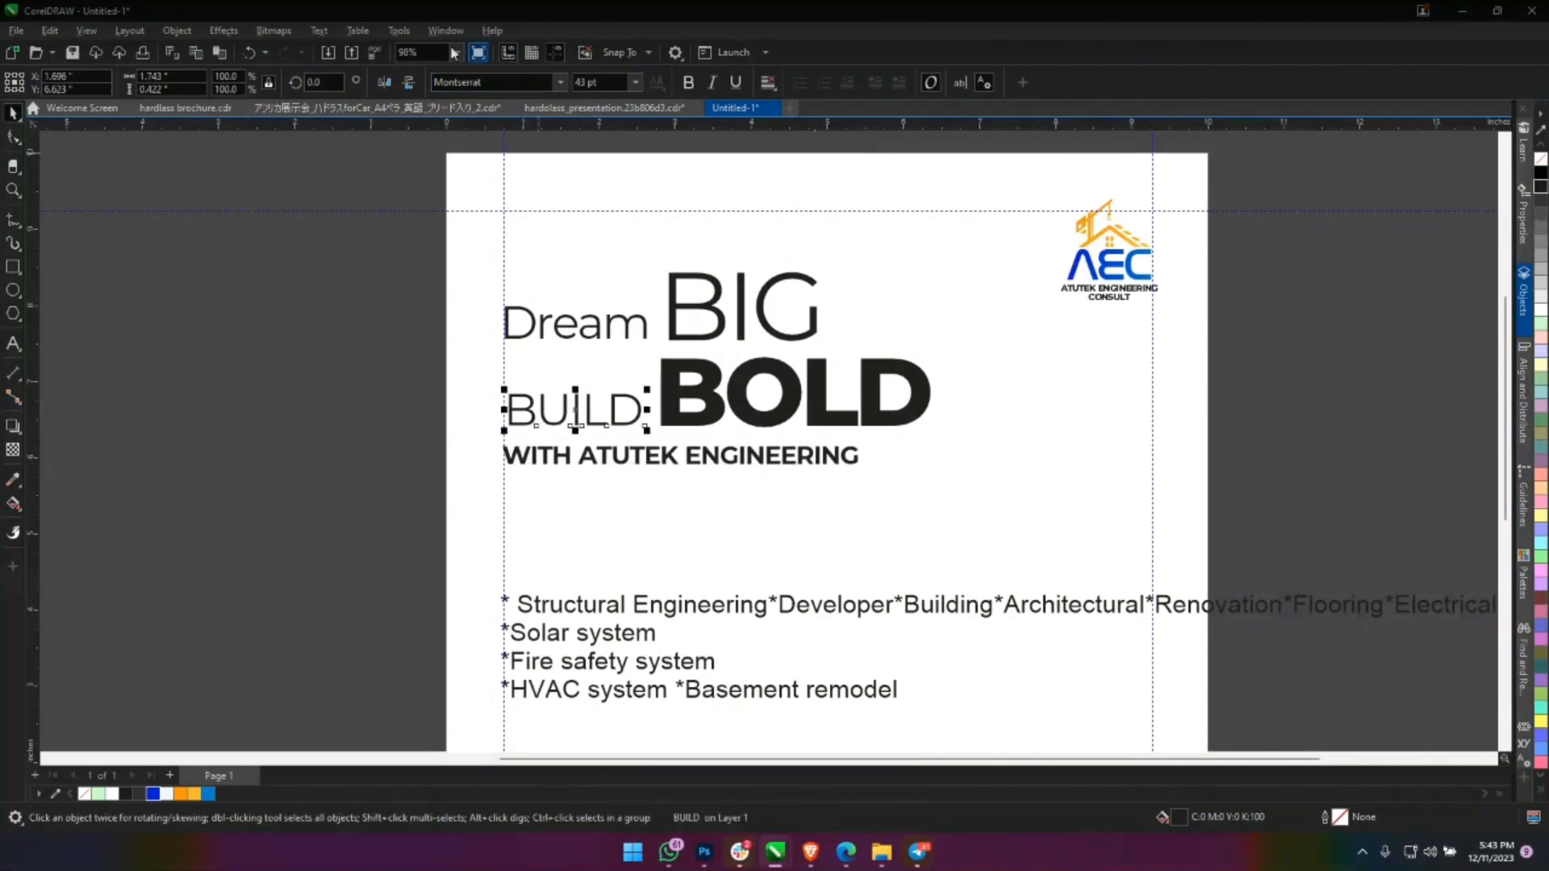
pyautogui.click(319, 30)
pyautogui.click(377, 372)
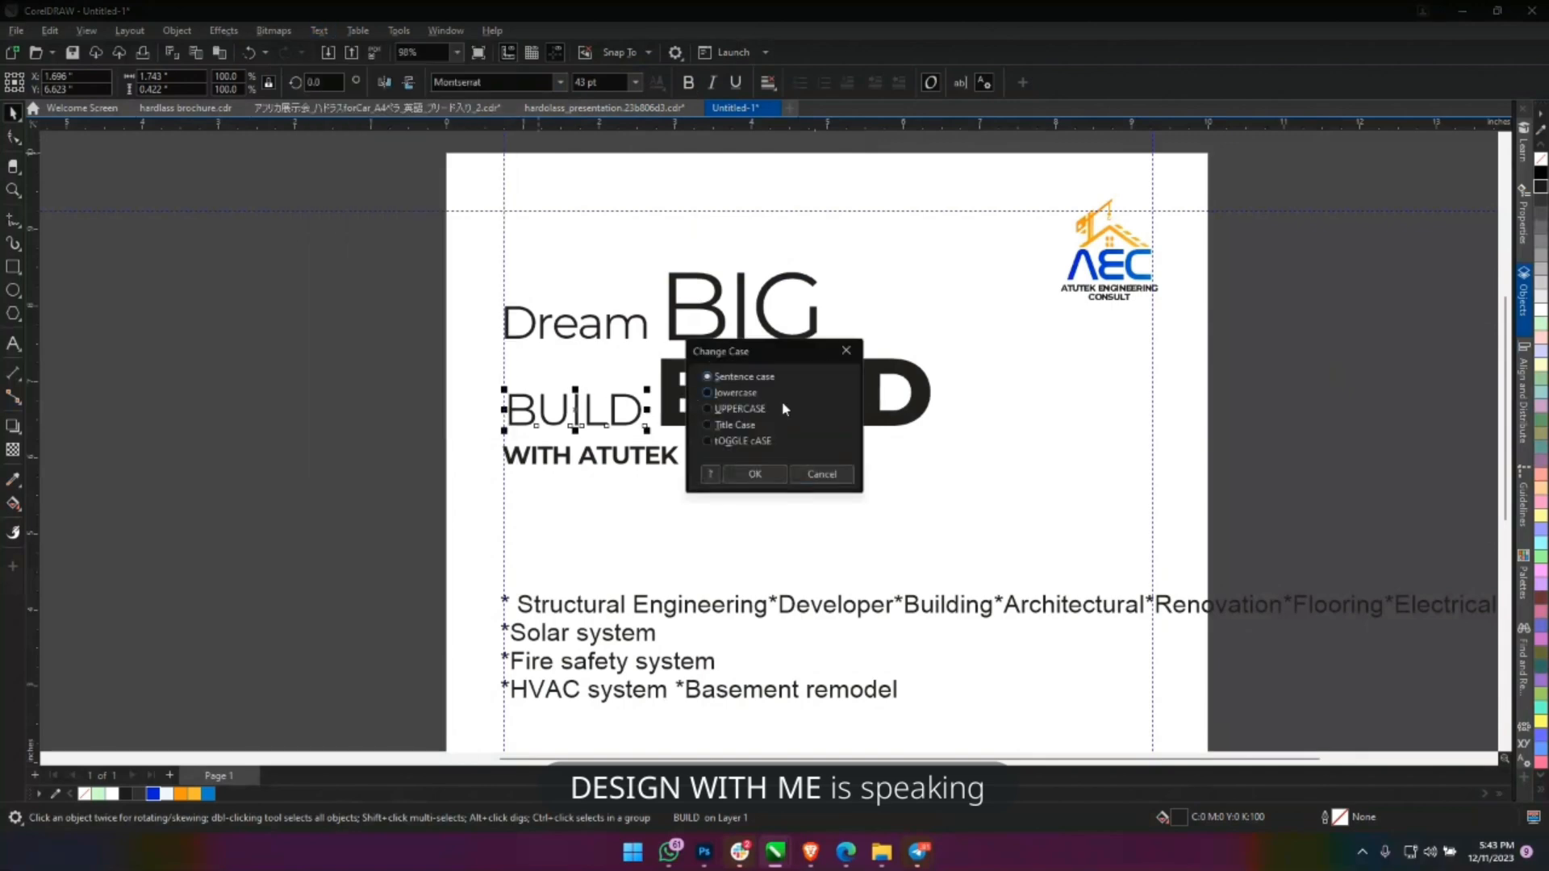
pyautogui.click(743, 425)
pyautogui.click(755, 474)
pyautogui.press('F10')
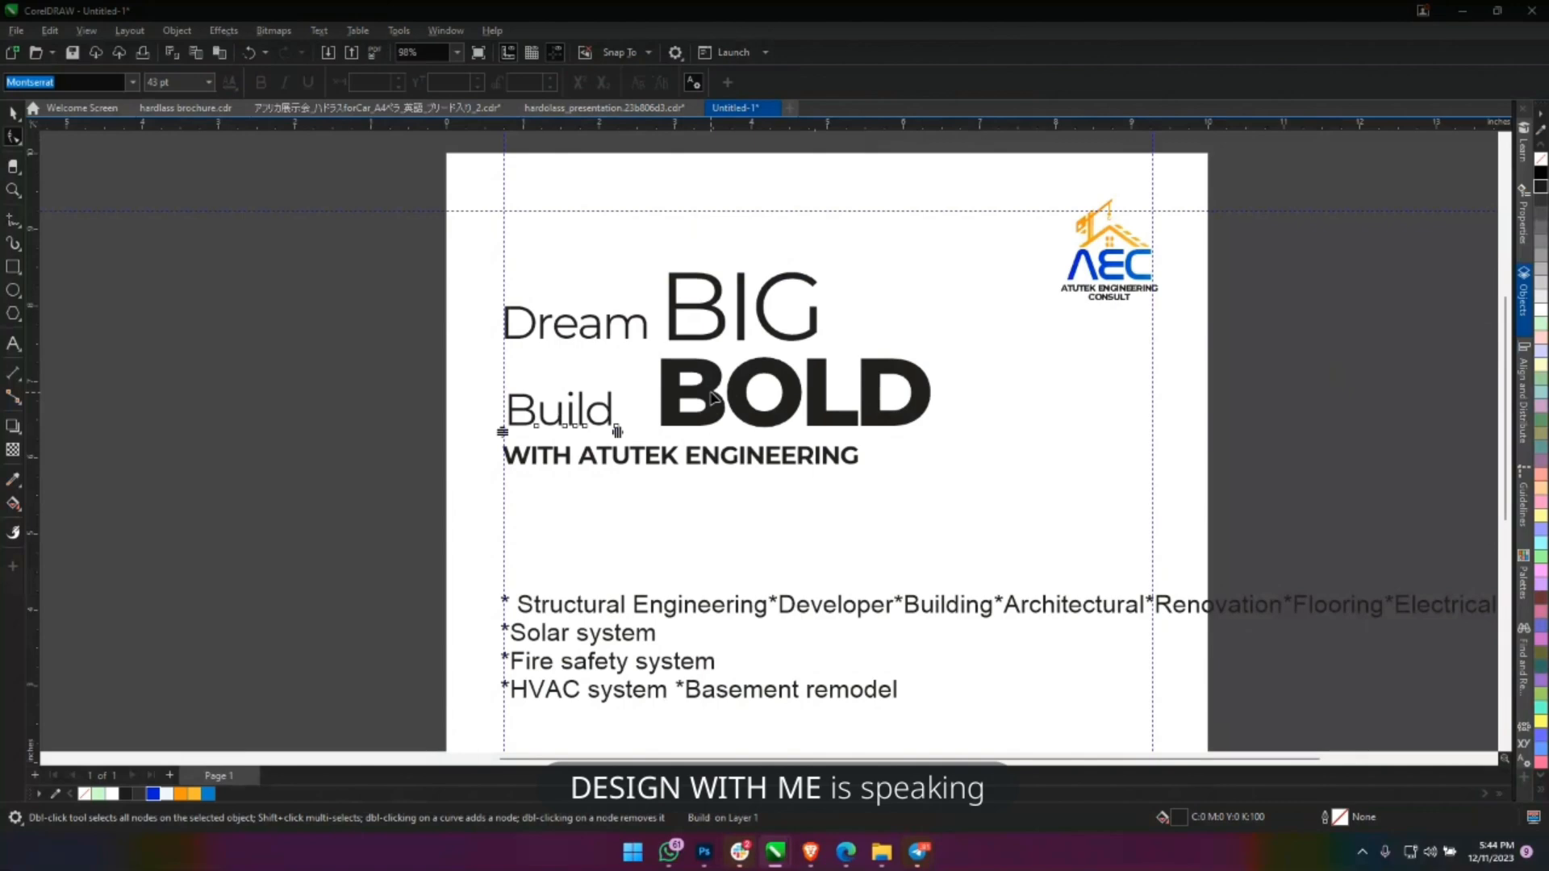
pyautogui.press('space')
pyautogui.click(687, 404)
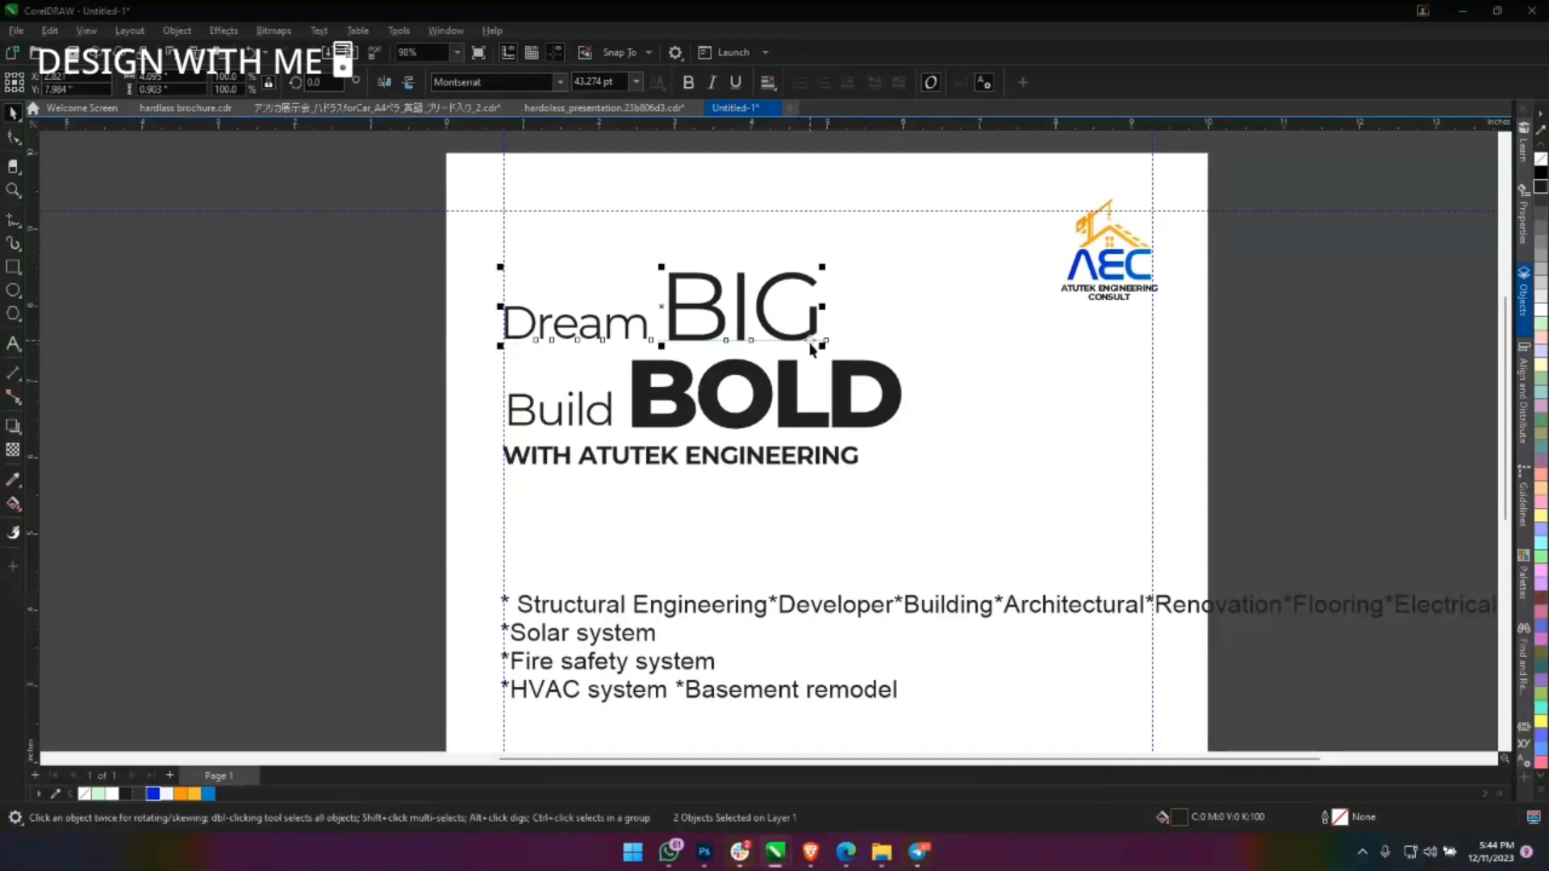
# Nudge "Dream BIG" slightly up and shift "BIG" and "BOLD" slightly closer to the words before them.
pyautogui.press('Up')
pyautogui.press('Up')
pyautogui.press('Up')
pyautogui.press('Up')
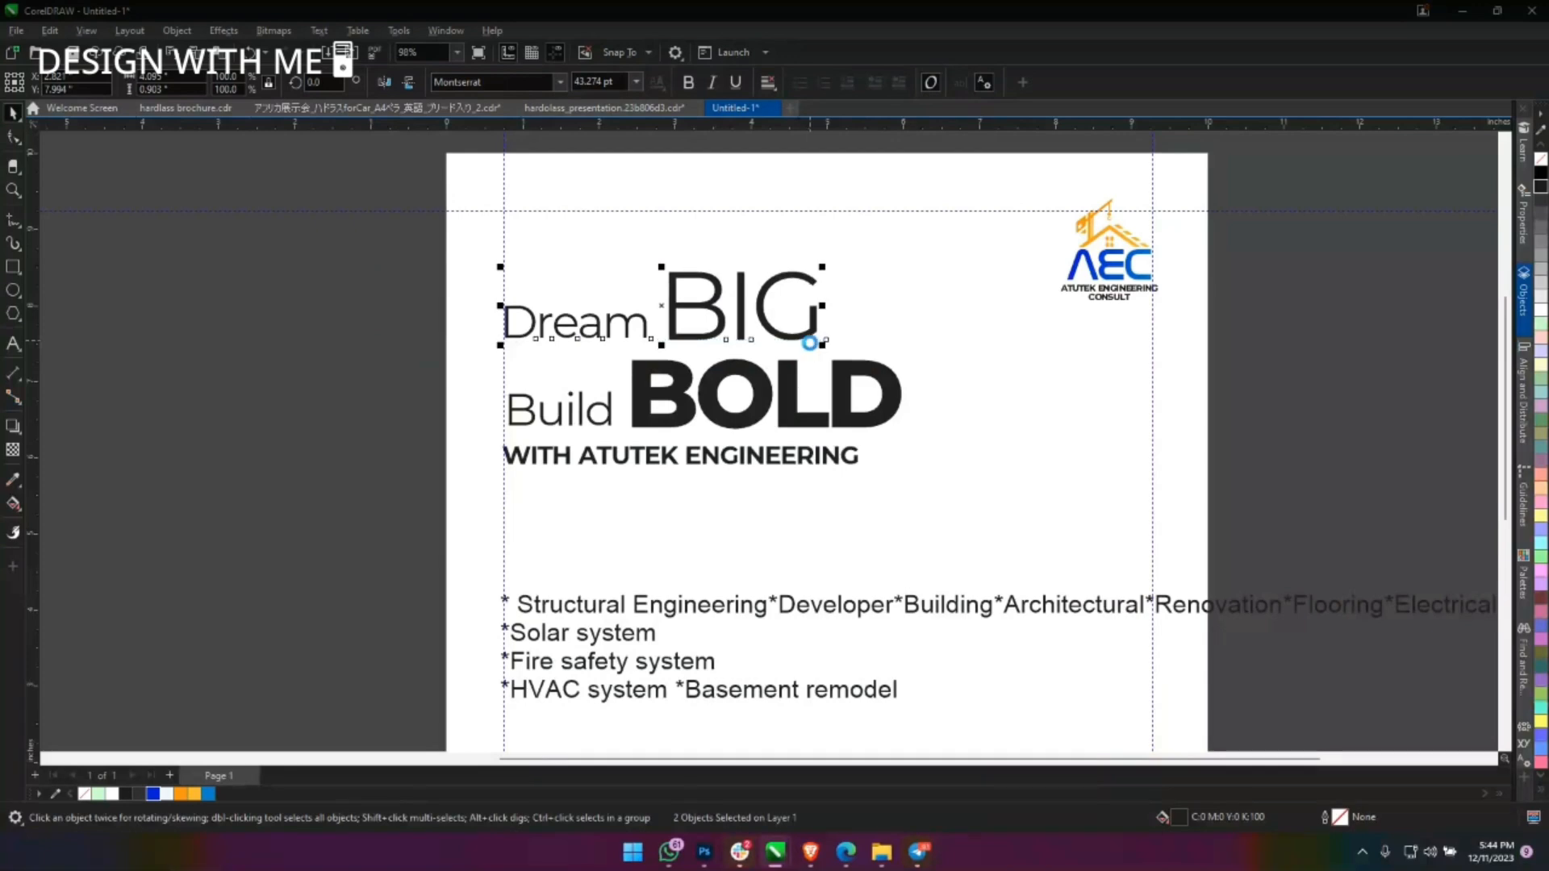
pyautogui.click(677, 164)
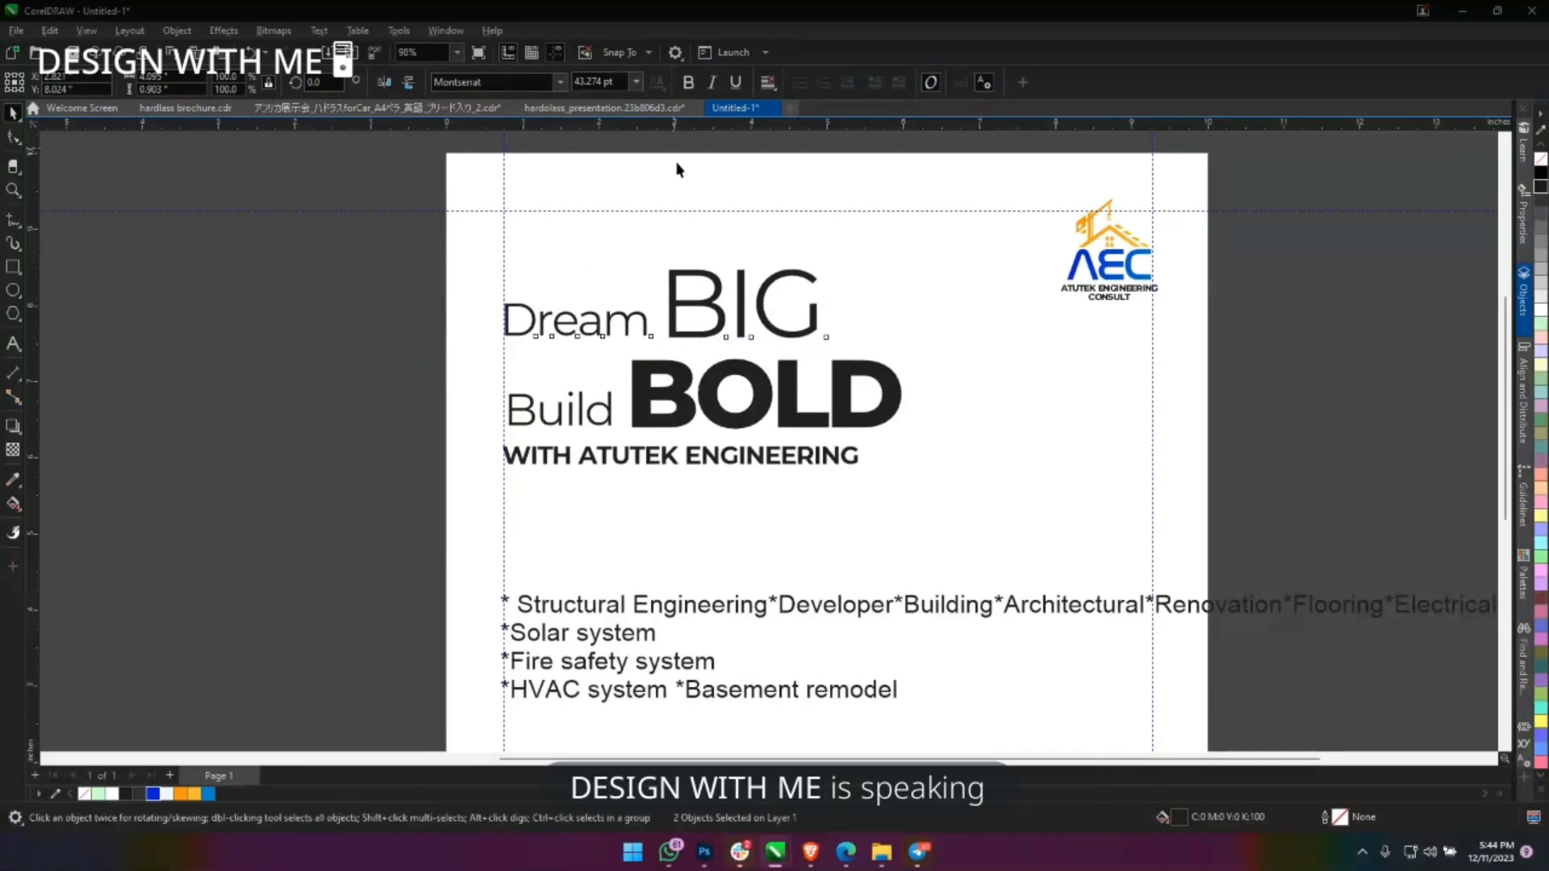
pyautogui.click(704, 323)
pyautogui.press('Left')
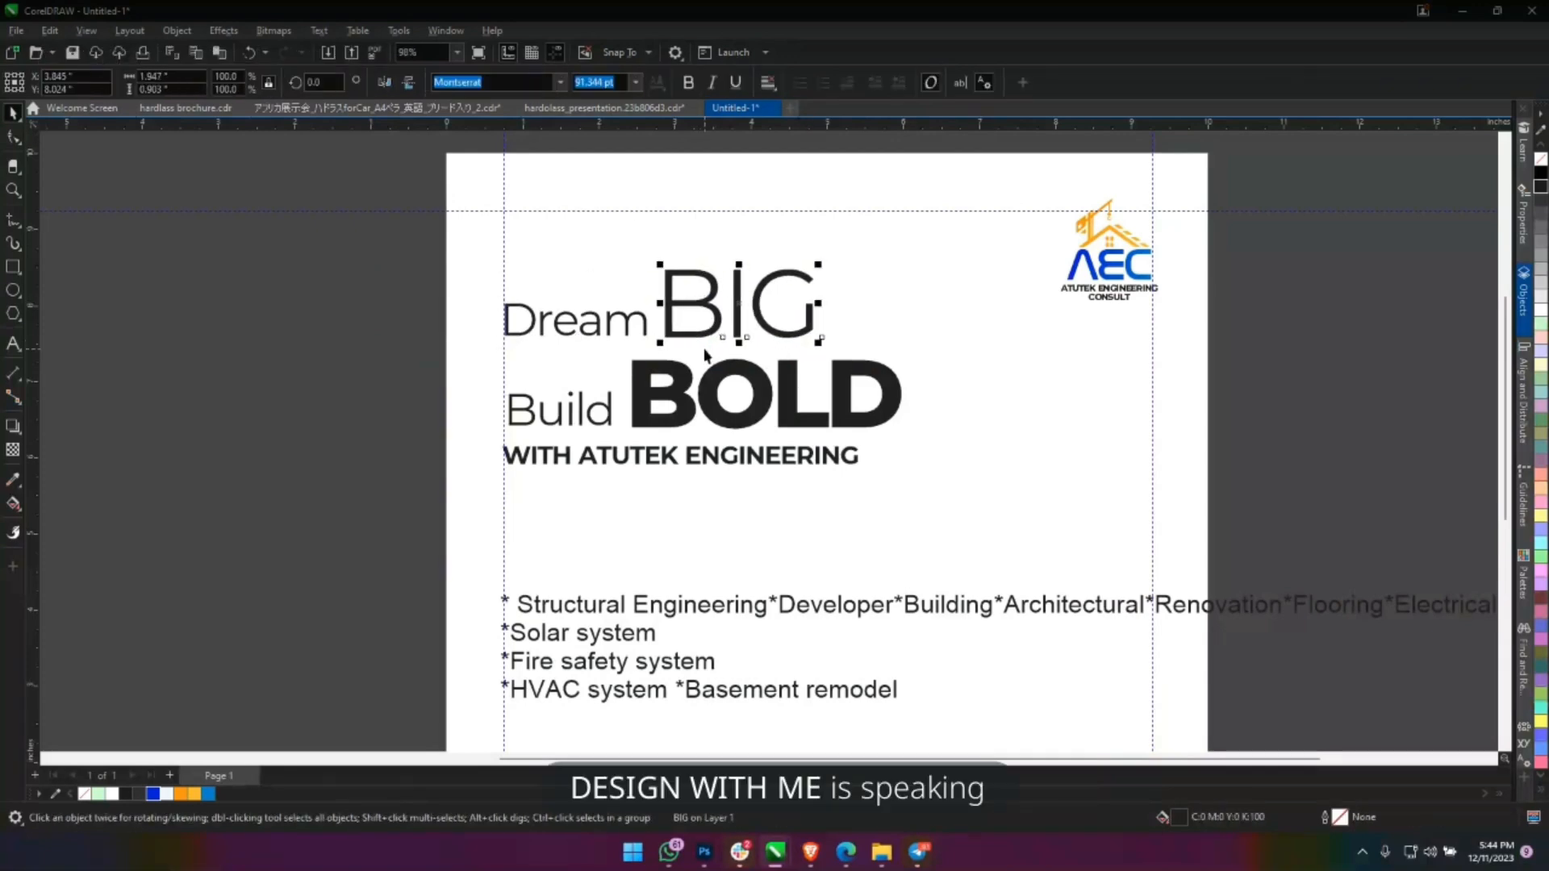
pyautogui.press('Up')
pyautogui.click(651, 417)
pyautogui.press('Left')
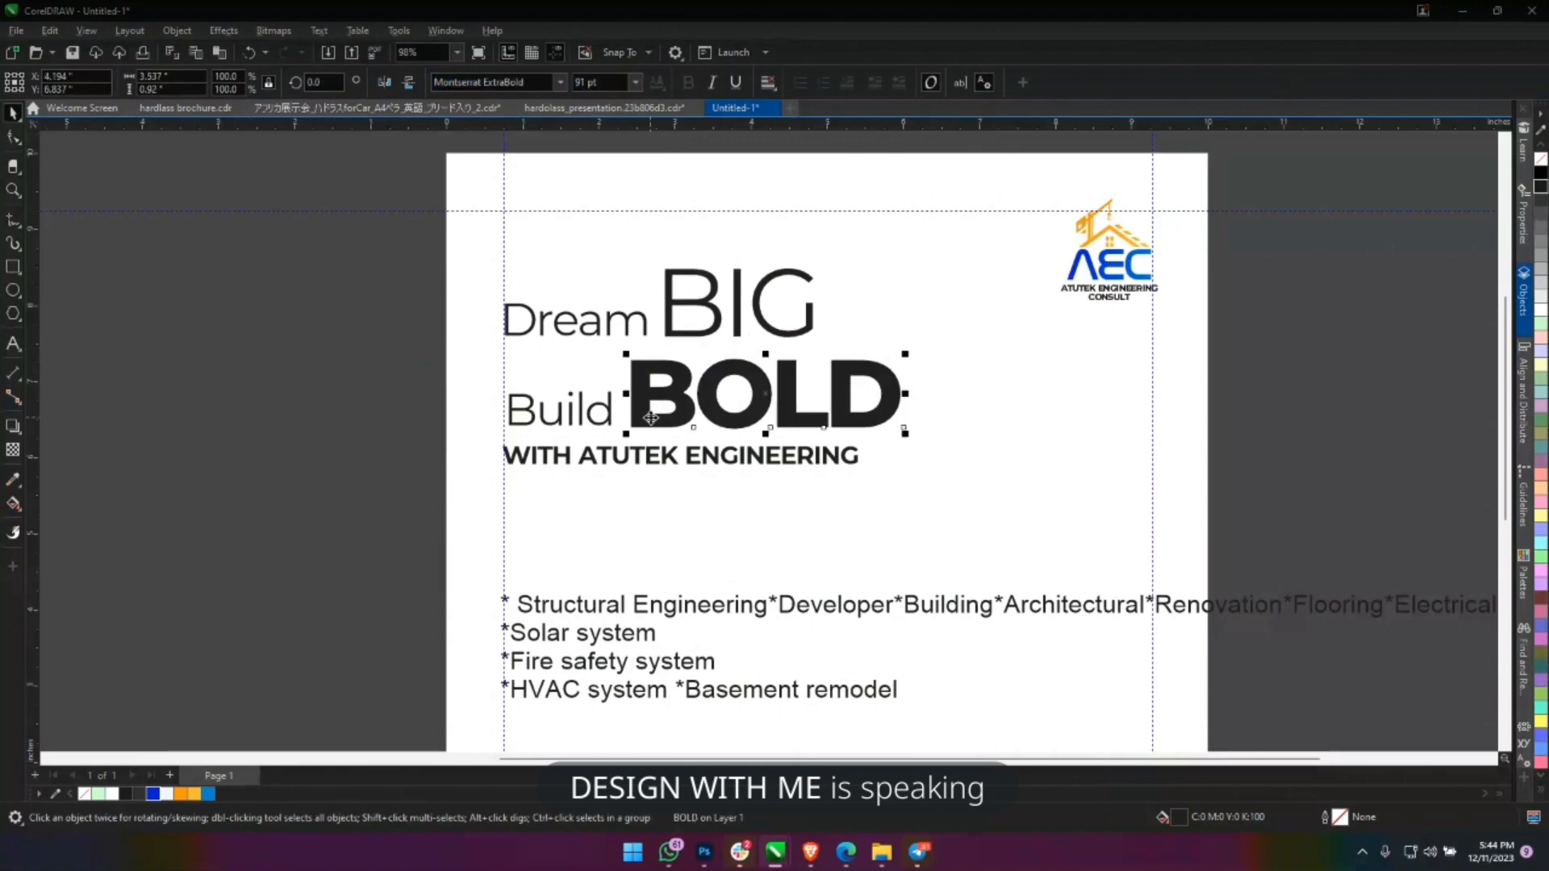
pyautogui.press('Left')
# Nudge "WITH ATUTEK ENGINEERING" slightly down and enlarge it to about 26 pt to match the width of "Build BOLD".
pyautogui.click(666, 466)
pyautogui.press('Down')
pyautogui.press('Down')
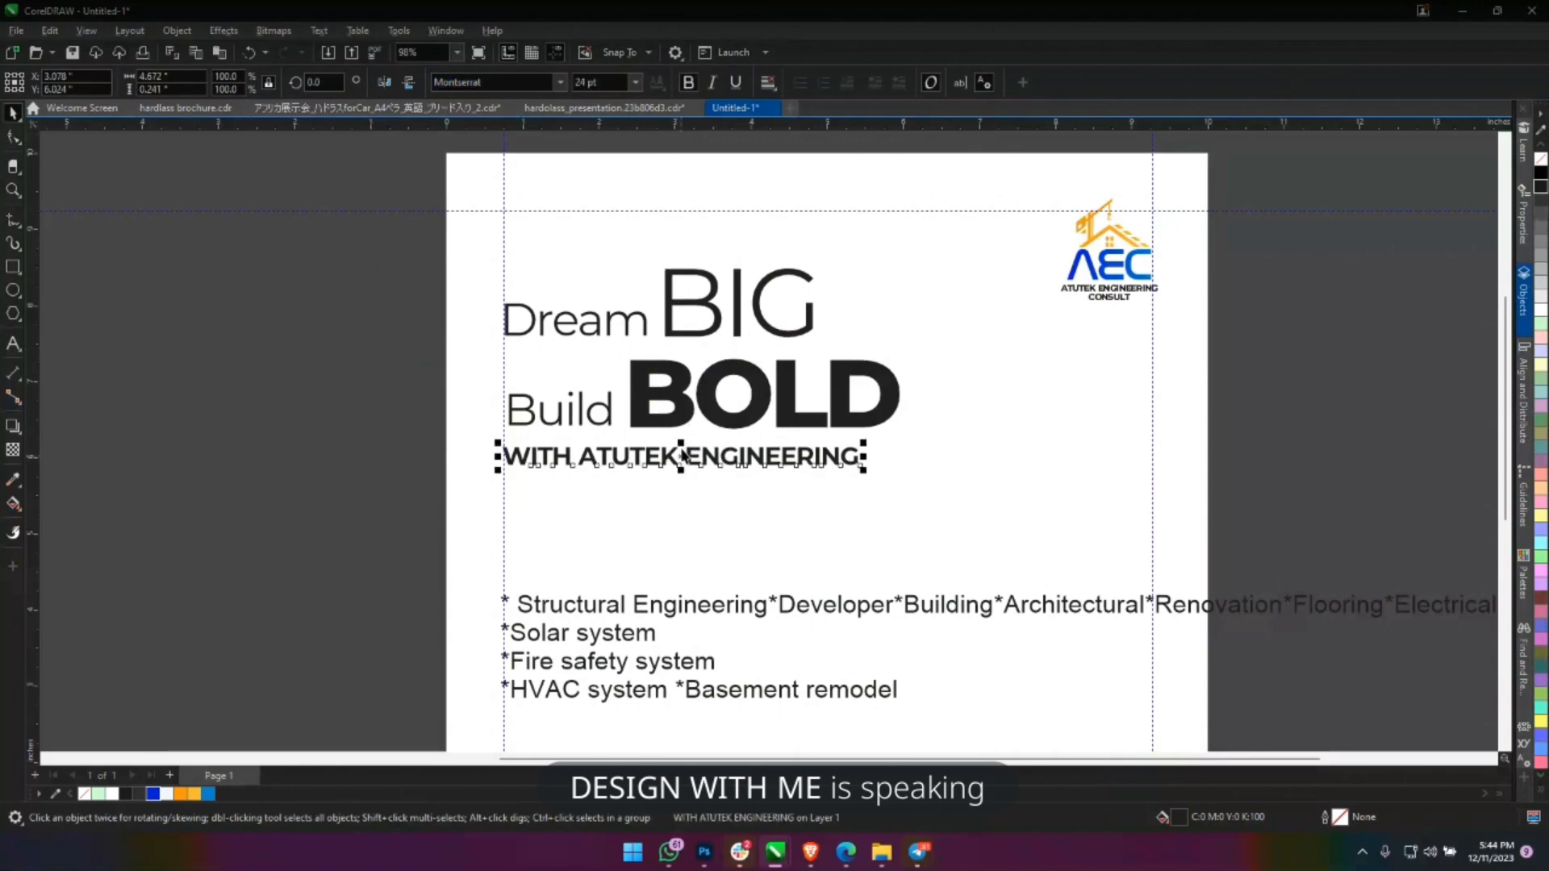
pyautogui.moveTo(868, 474); pyautogui.dragTo(898, 479)
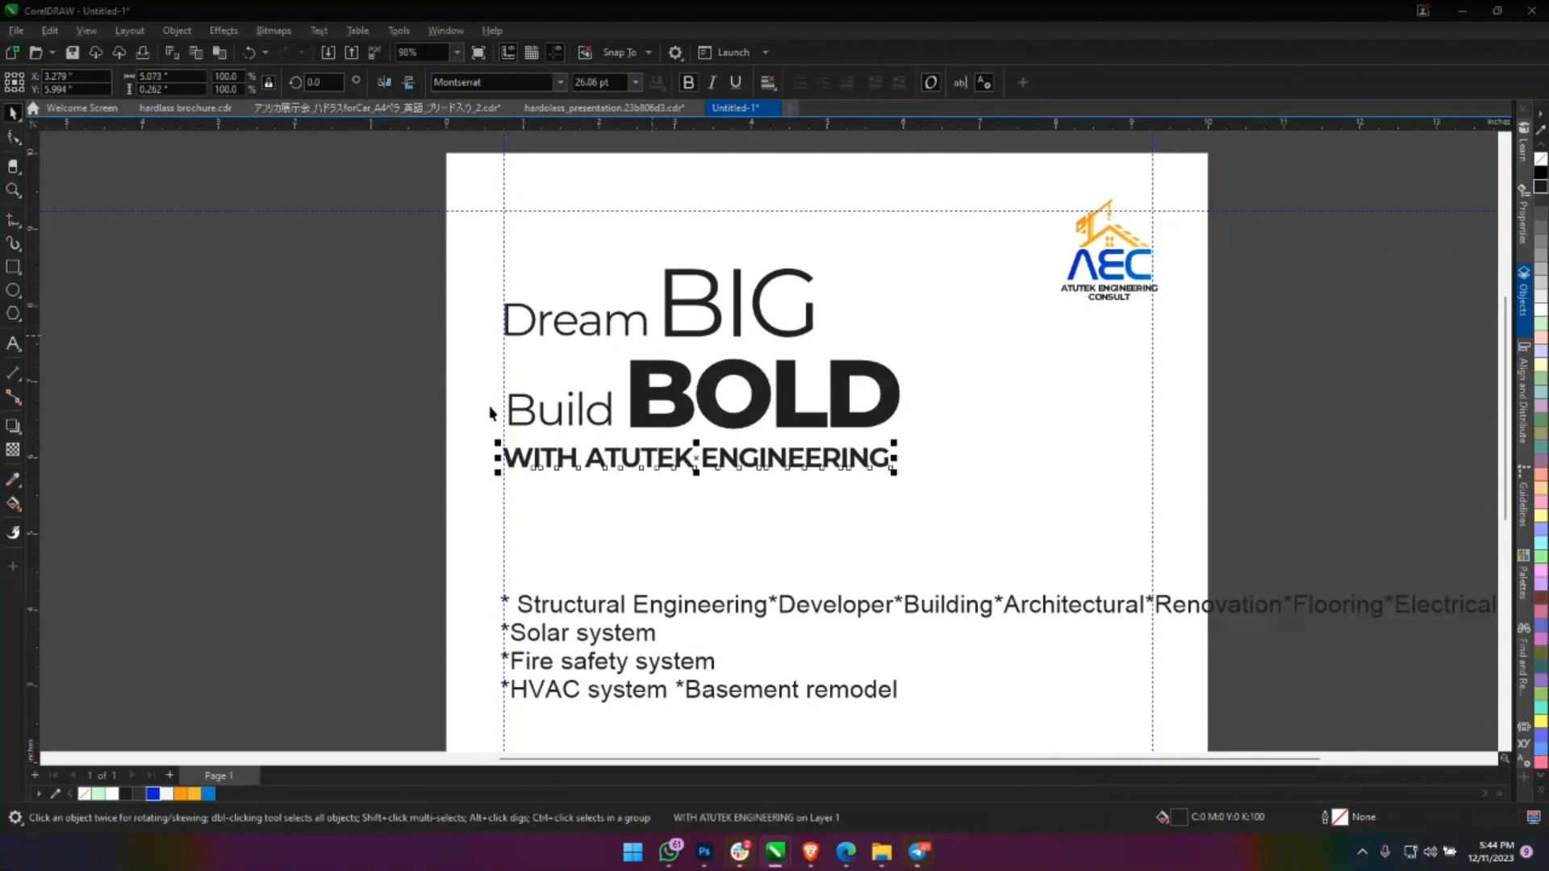
# Draw a rectangle about 5.2 by 0.51 inches over "WITH ATUTEK ENGINEERING", filled with blue #001CD8 and without an outline.
pyautogui.click(18, 267)
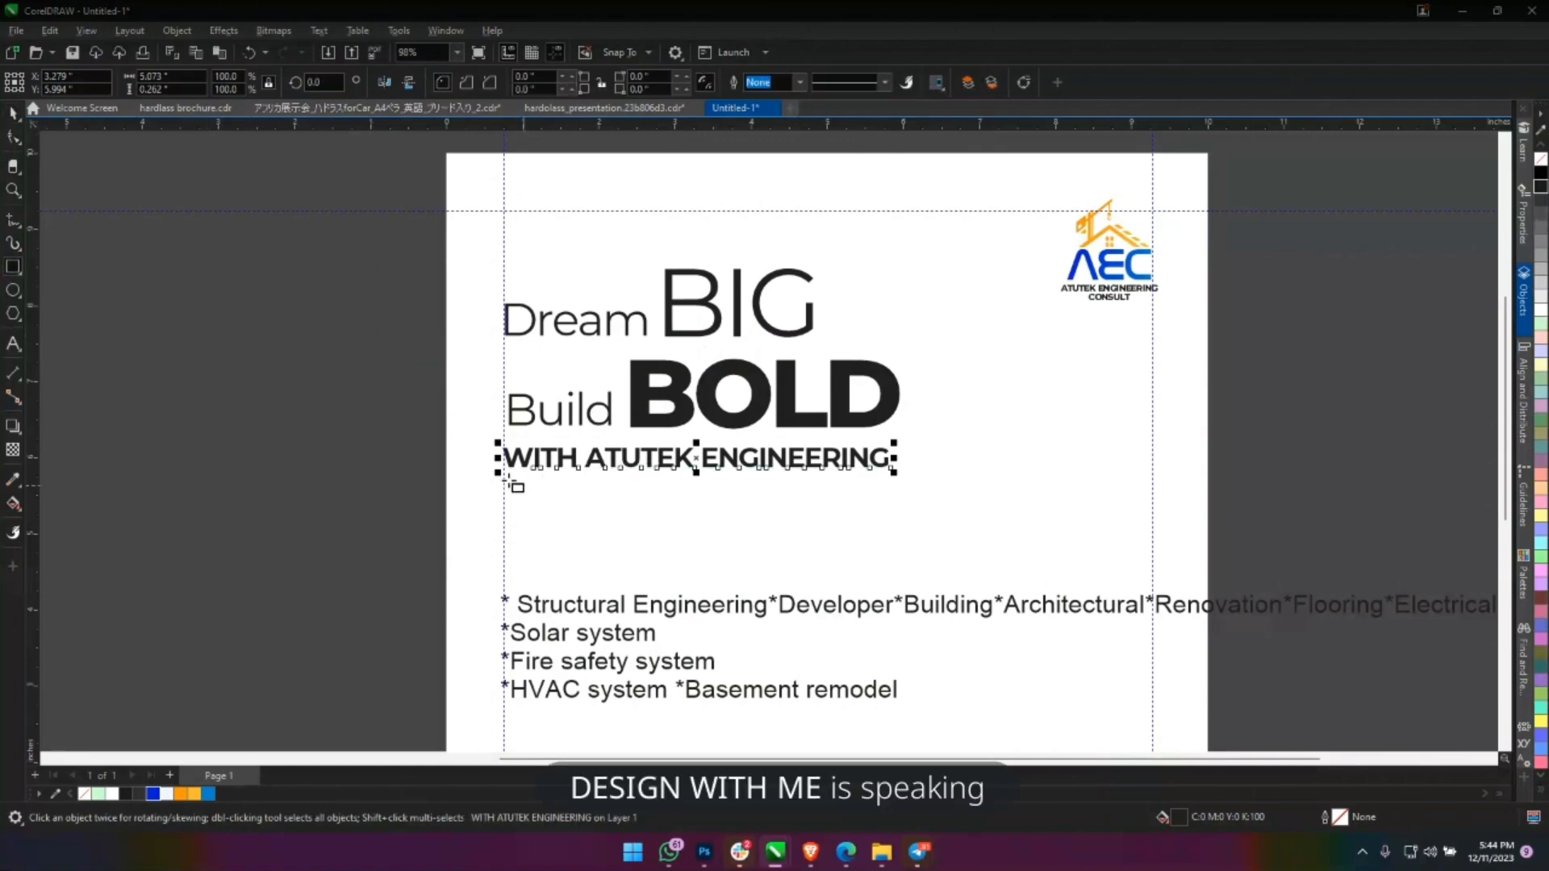
pyautogui.moveTo(501, 484); pyautogui.dragTo(907, 437)
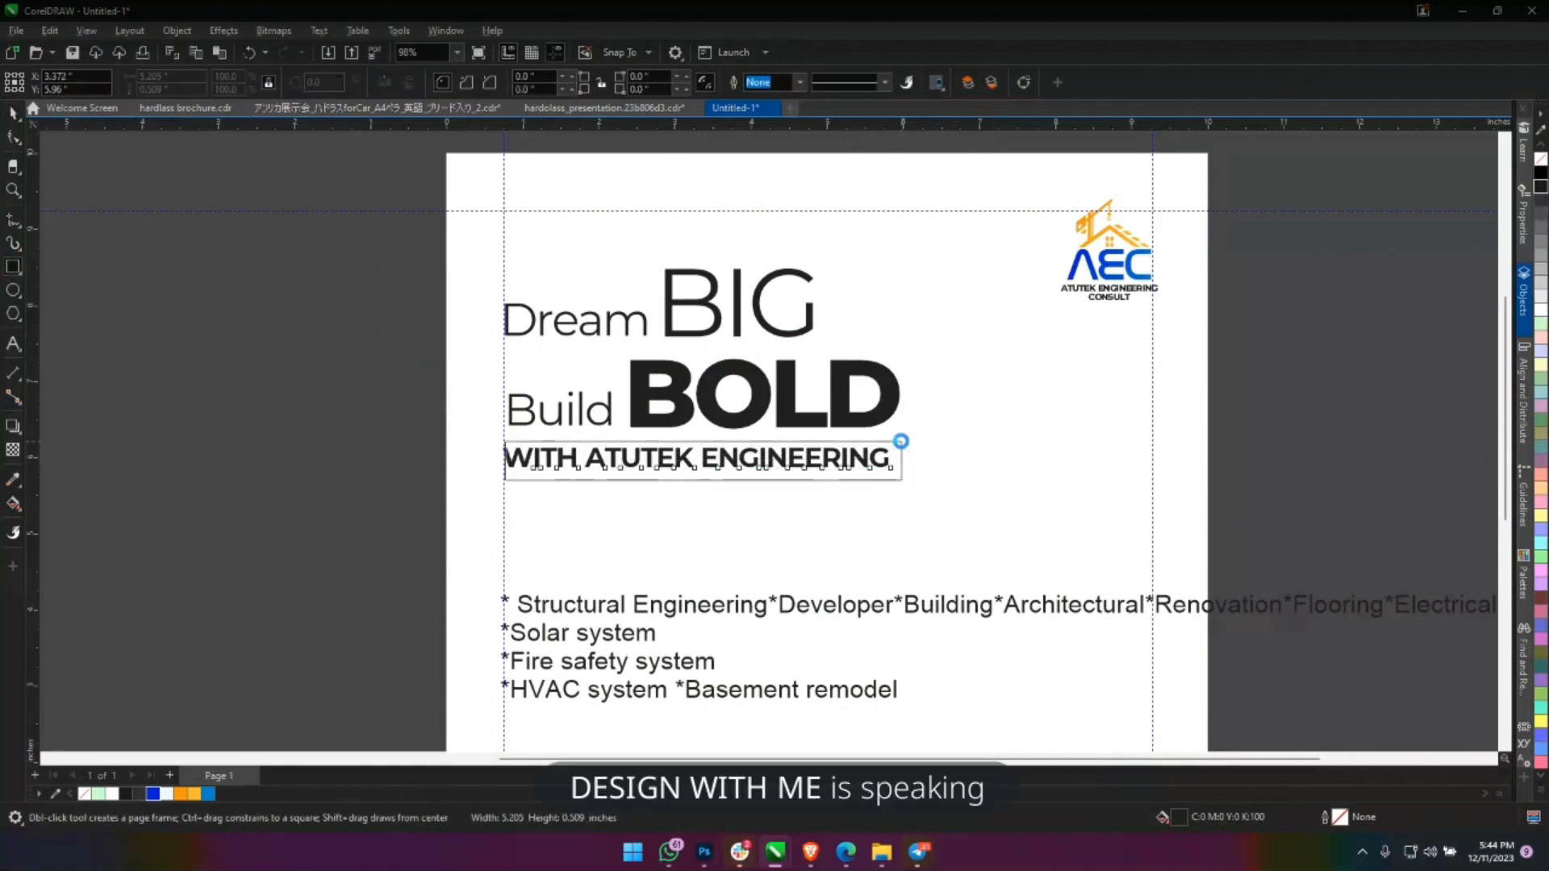
pyautogui.press('space')
pyautogui.scroll(1, 907, 460)
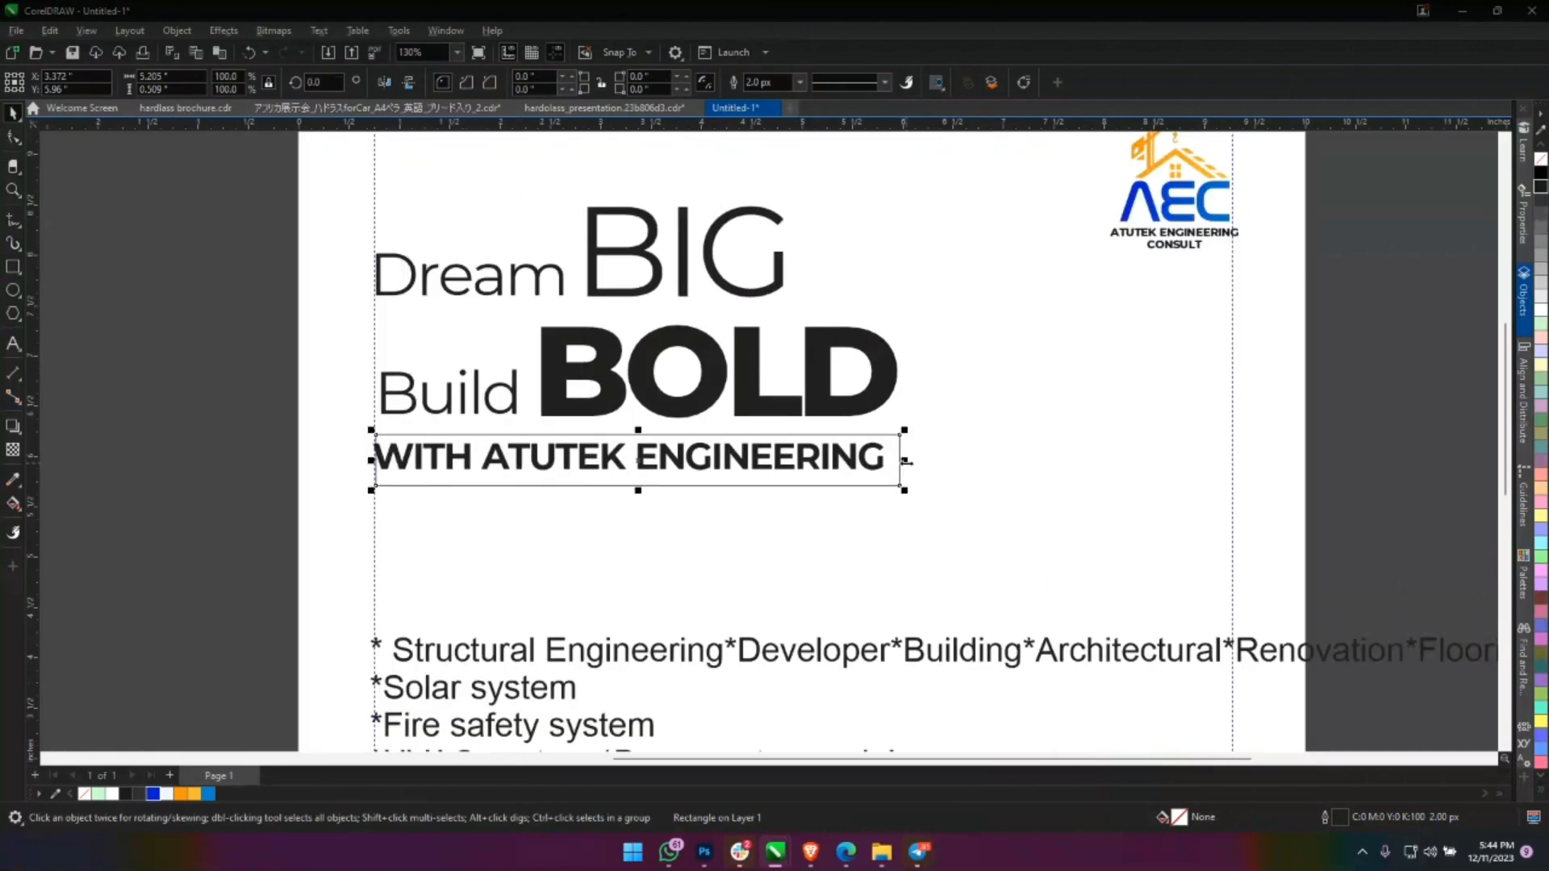
pyautogui.click(153, 794)
pyautogui.rightClick(84, 794)
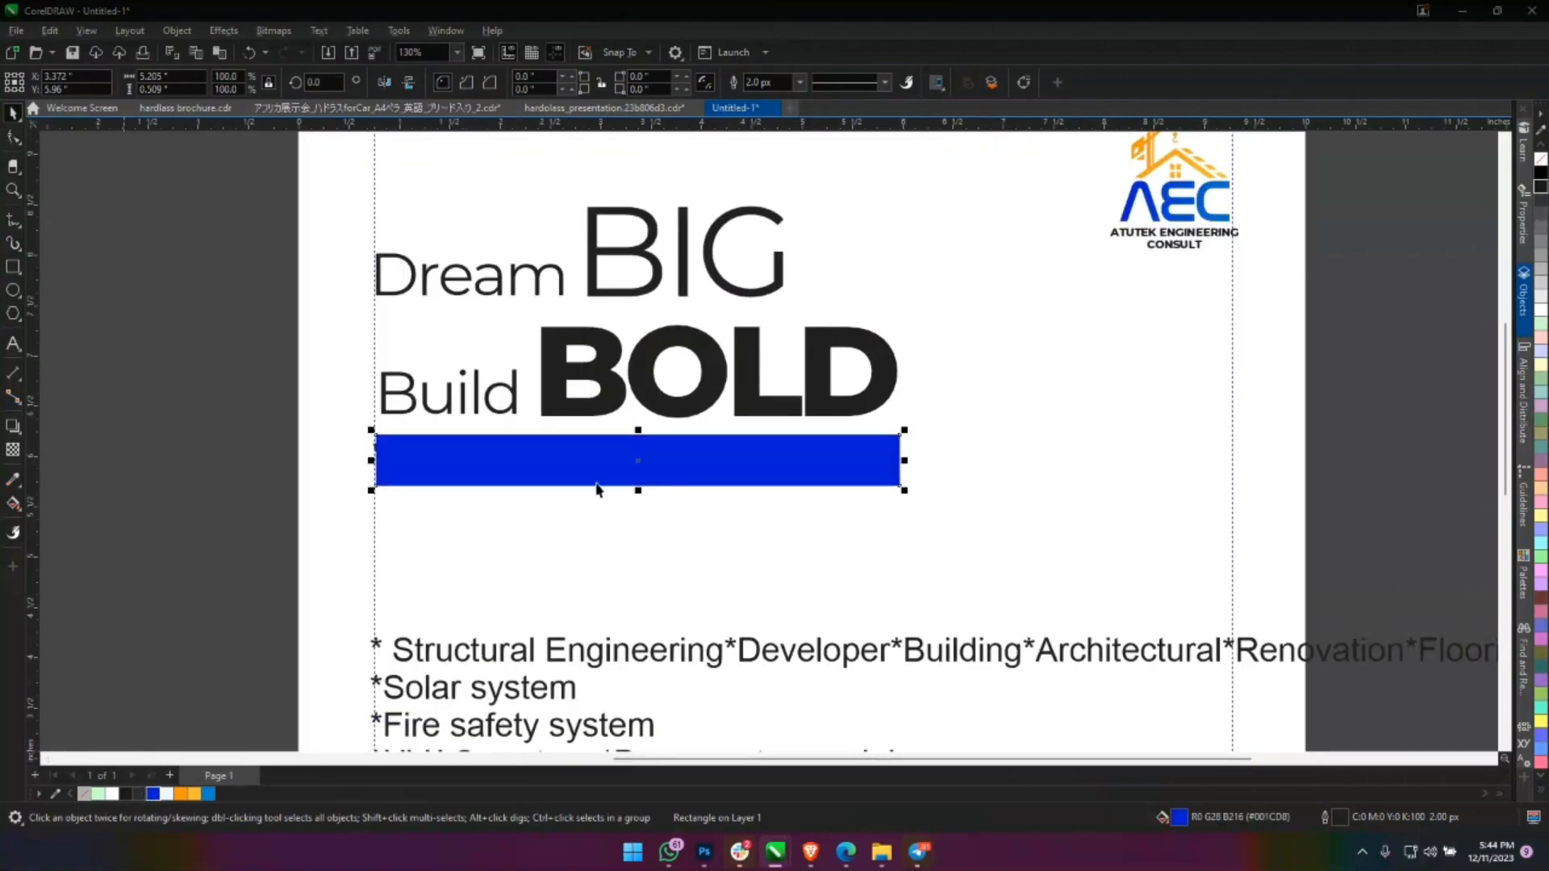
# Reduce the blue rectangle's height to about 0.44 inches and show "WITH ATUTEK ENGINEERING" over it in white at 24 pt.
pyautogui.moveTo(635, 435); pyautogui.dragTo(638, 437)
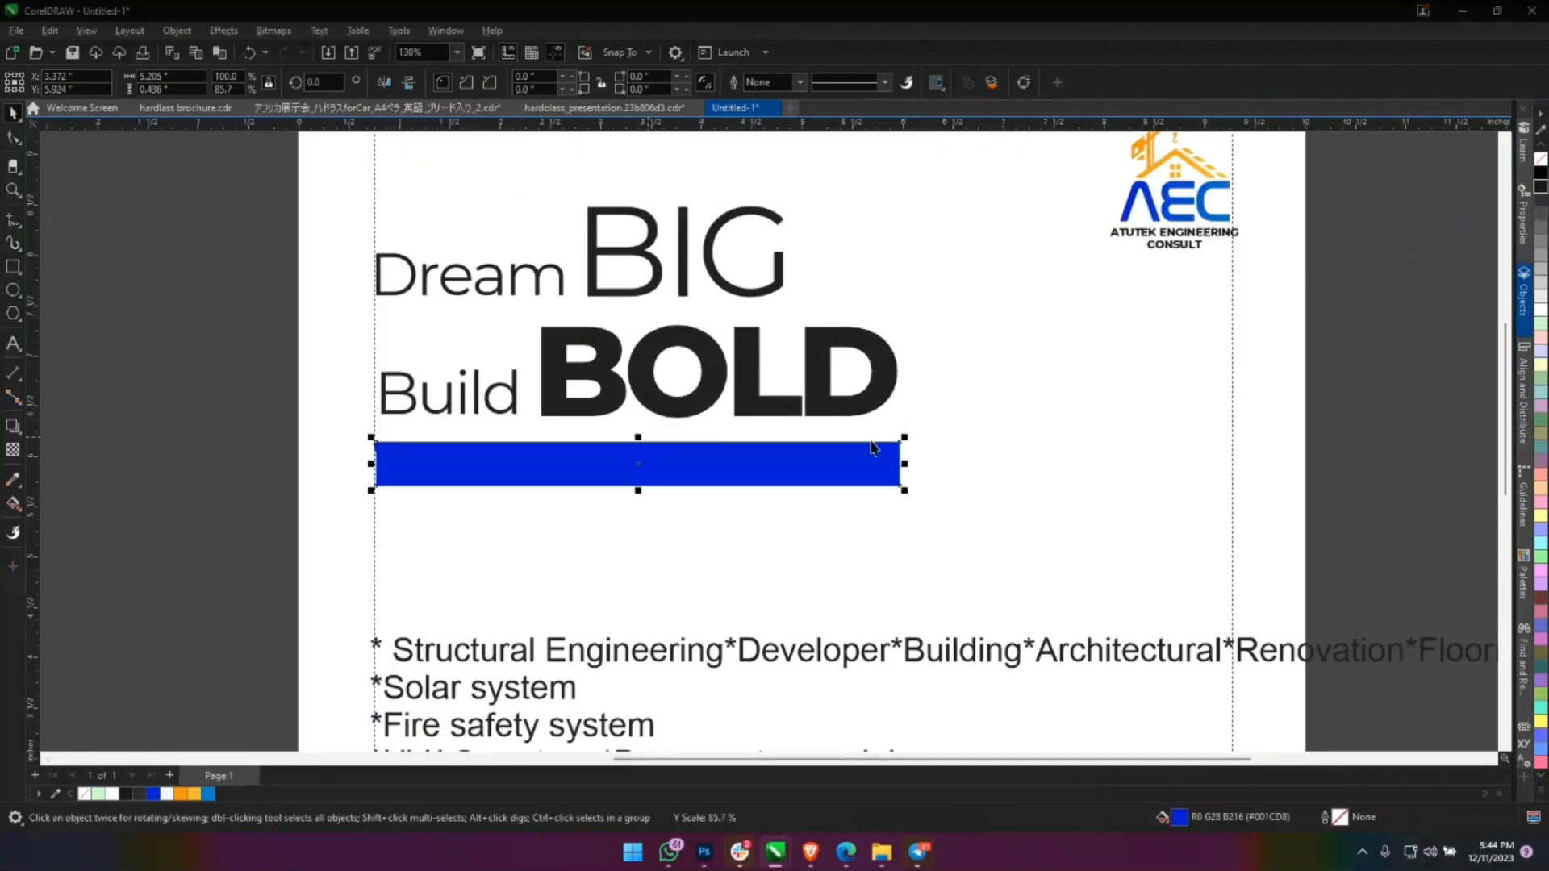
pyautogui.keyDown('alt'); pyautogui.click(865, 461); pyautogui.keyUp('alt')
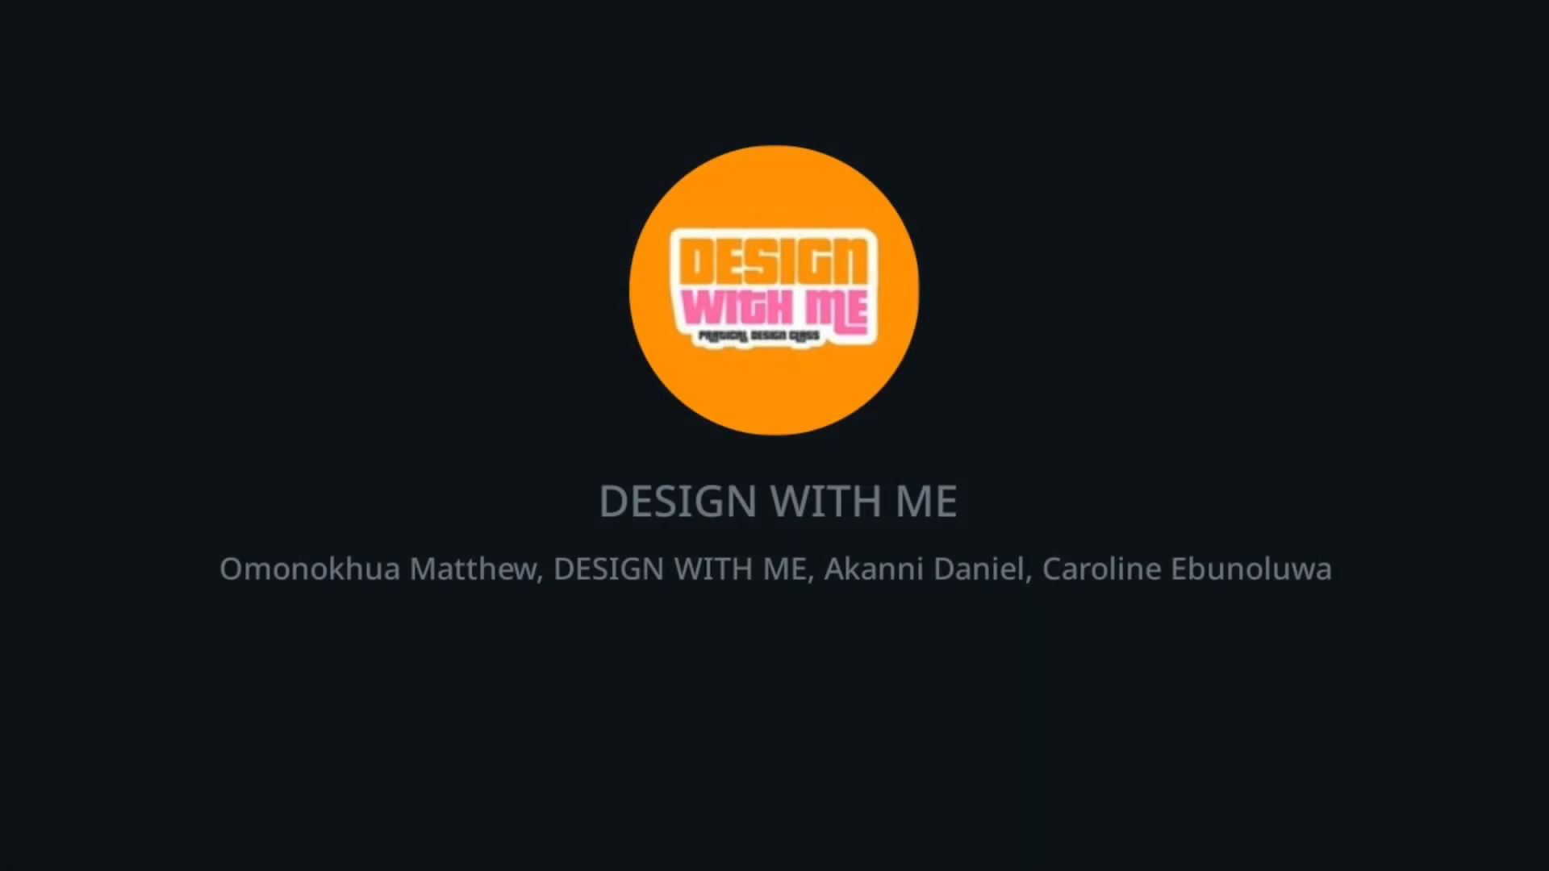
pyautogui.click(606, 82)
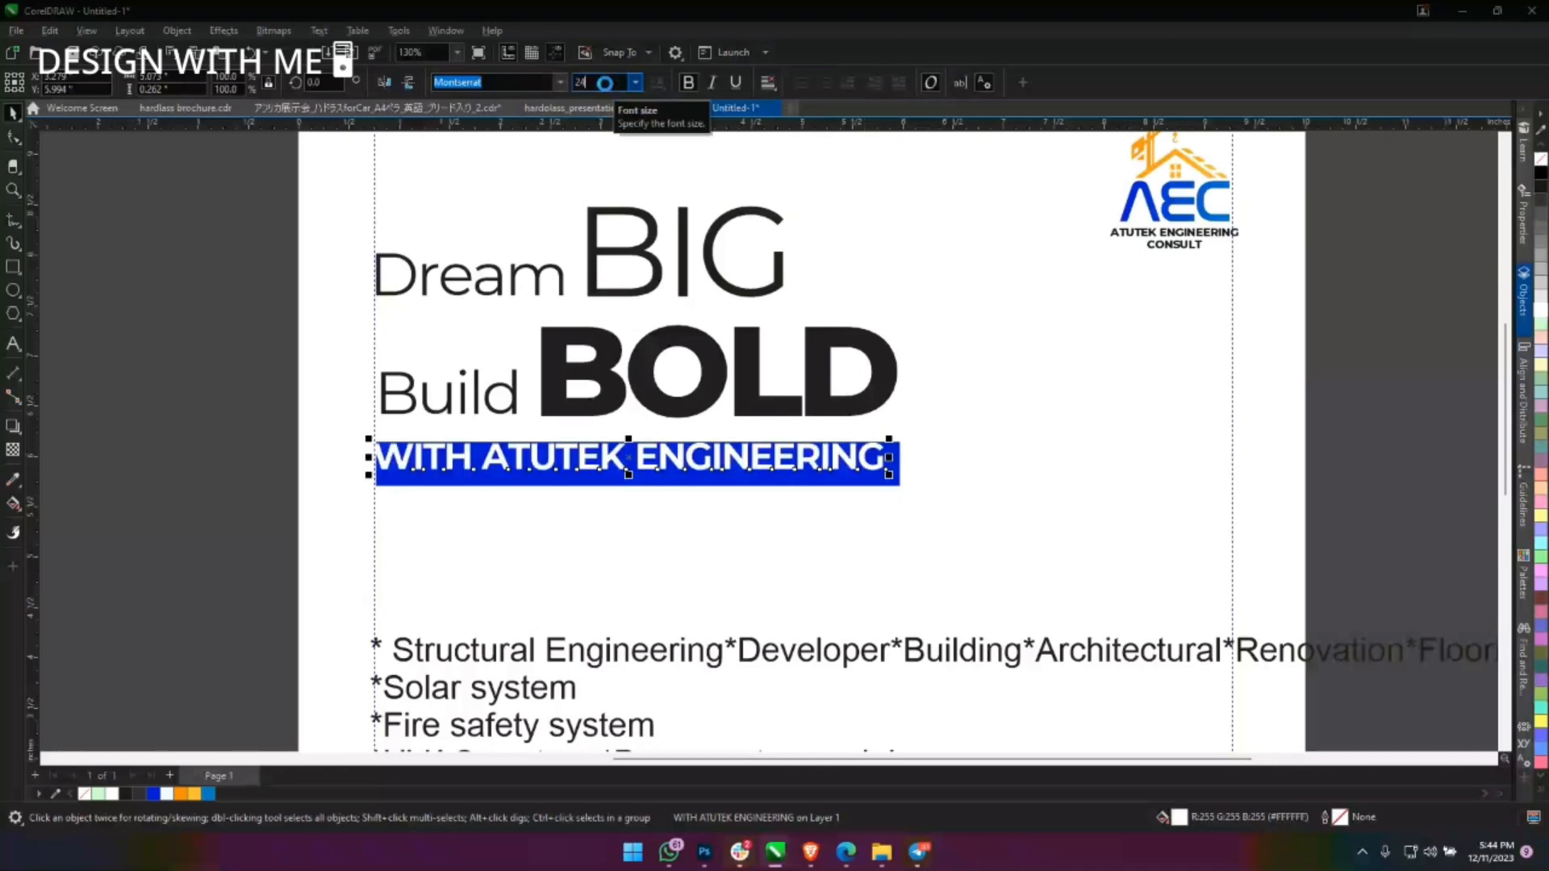
pyautogui.write('24')
pyautogui.press('Return')
# Center "WITH ATUTEK ENGINEERING" horizontally and vertically on the blue bar, and nudge both slightly up and left.
pyautogui.keyDown('shift'); pyautogui.click(881, 483); pyautogui.keyUp('shift')
pyautogui.press('e')
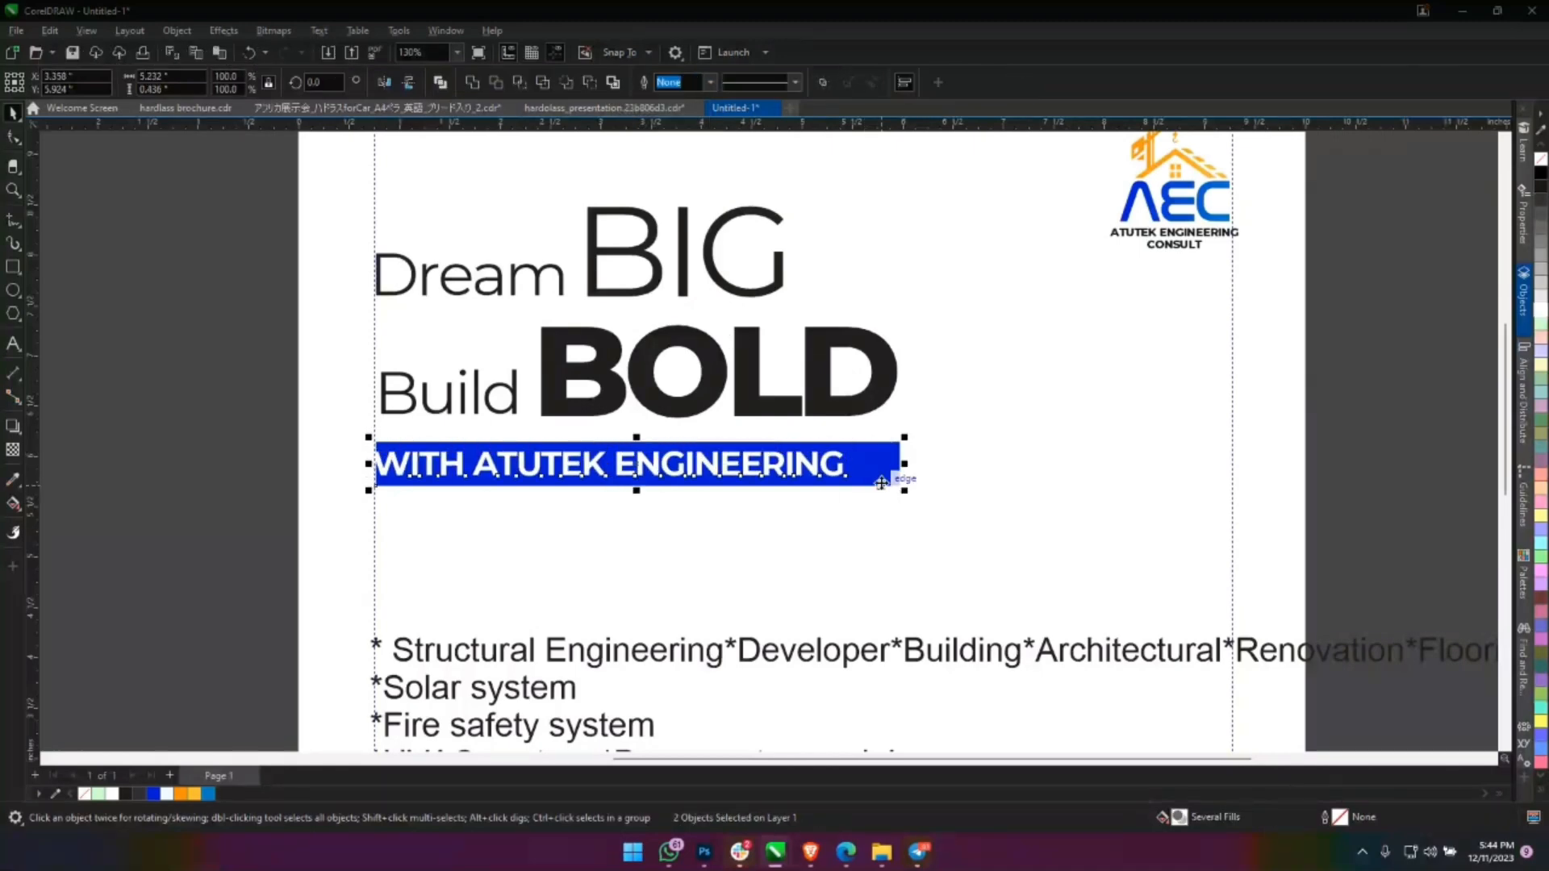
pyautogui.press('c')
pyautogui.press('Up')
pyautogui.press('Up')
pyautogui.press('Up')
pyautogui.press('Up')
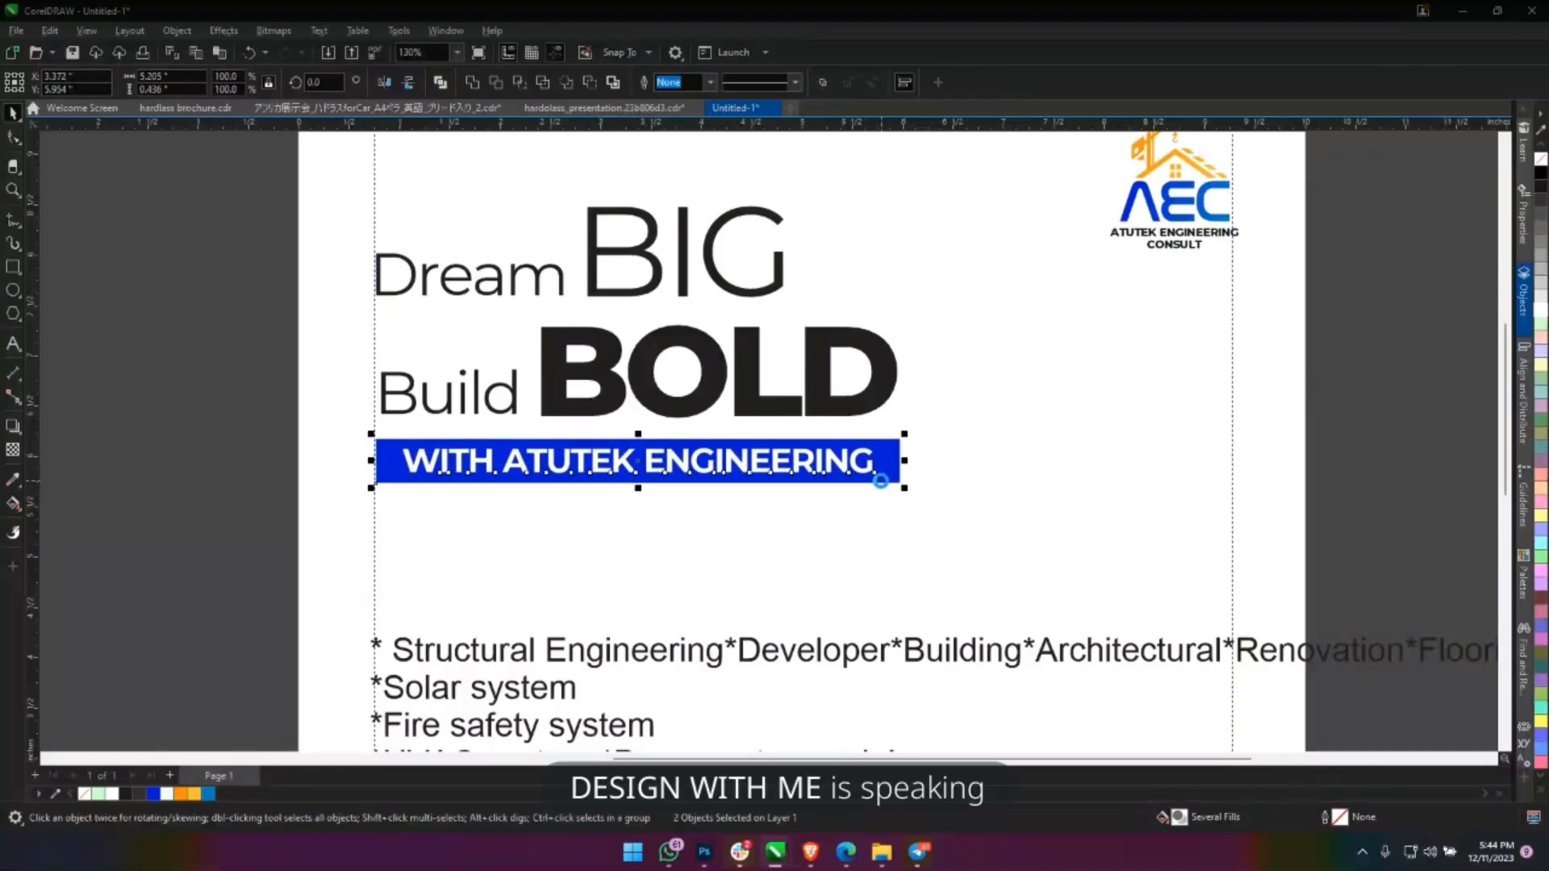
pyautogui.press('Left')
pyautogui.press('Left')
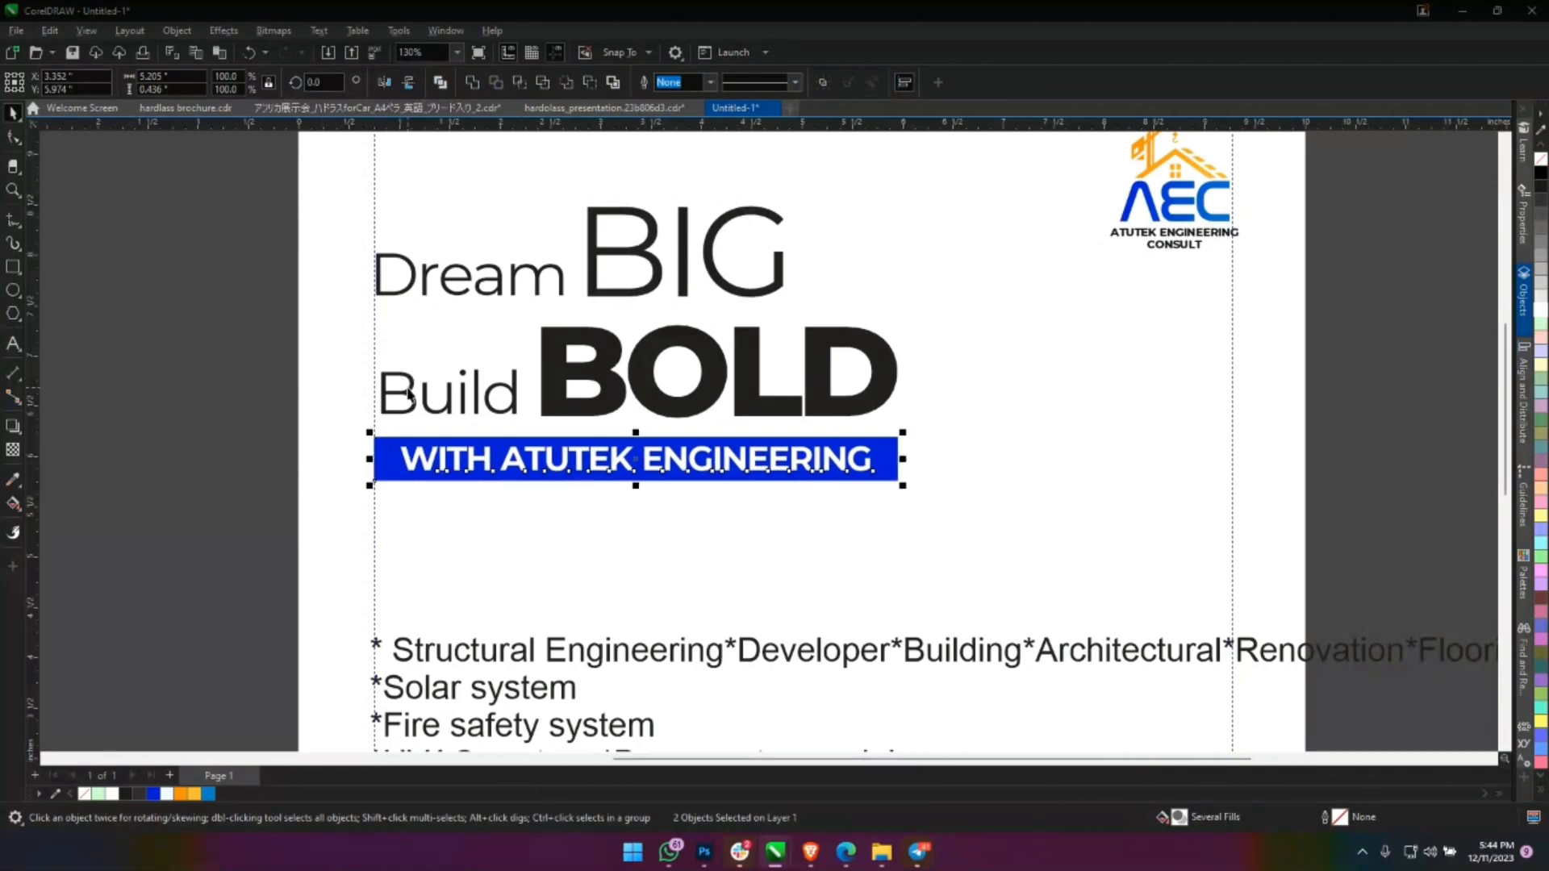
# Left-align "Dream" and "Build" with the blue bar, and re-center "WITH ATUTEK ENGINEERING" on the bar.
pyautogui.keyDown('shift'); pyautogui.click(410, 396); pyautogui.keyUp('shift')
pyautogui.keyDown('shift'); pyautogui.click(395, 297); pyautogui.keyUp('shift')
pyautogui.press('l')
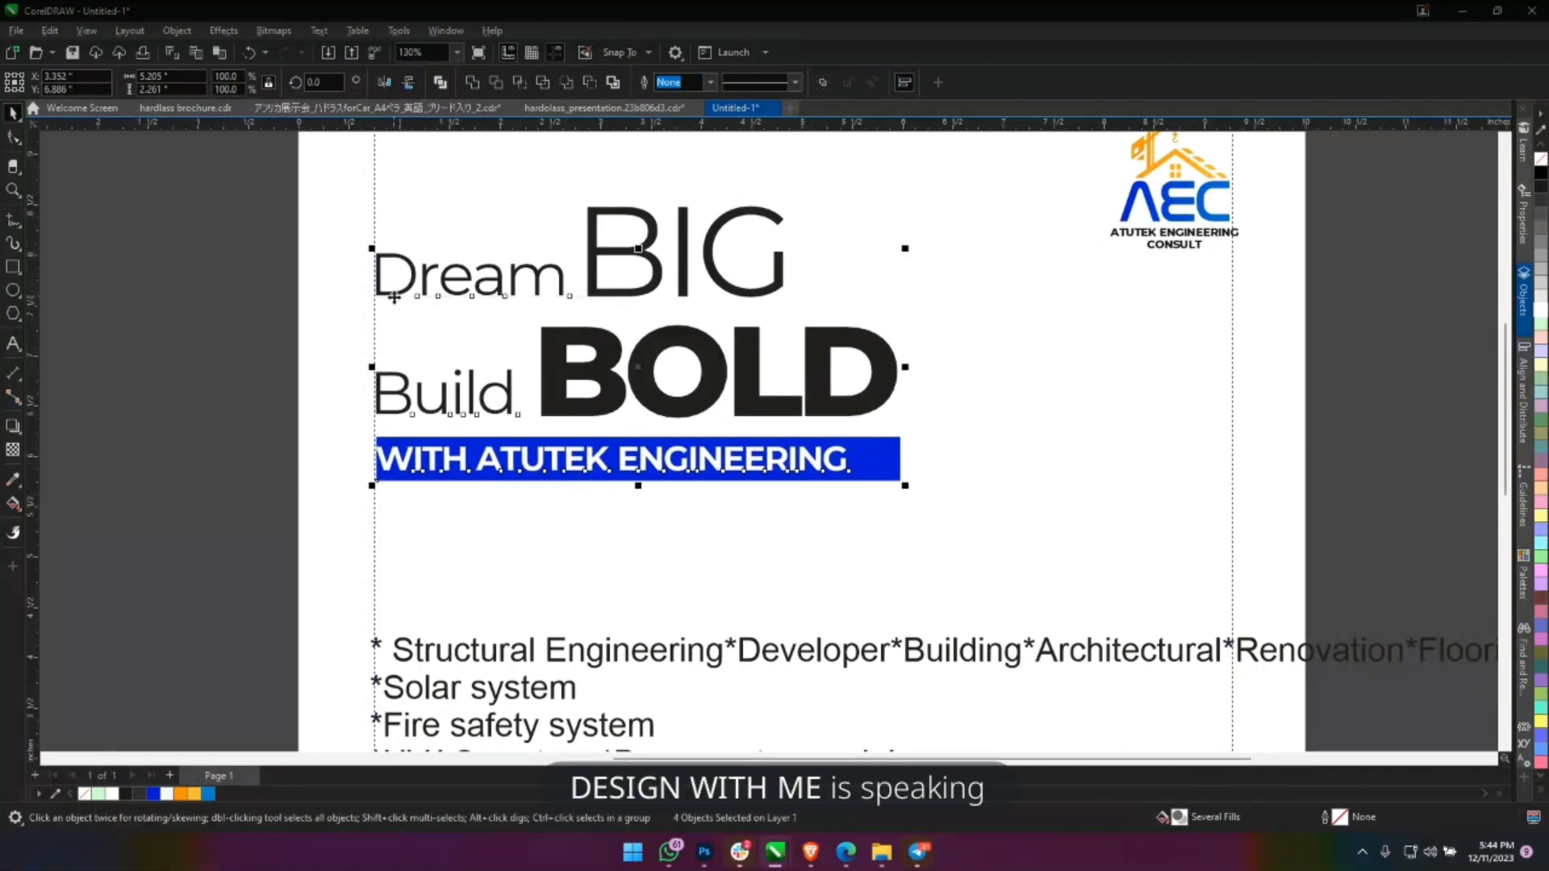
pyautogui.click(150, 391)
pyautogui.click(588, 458)
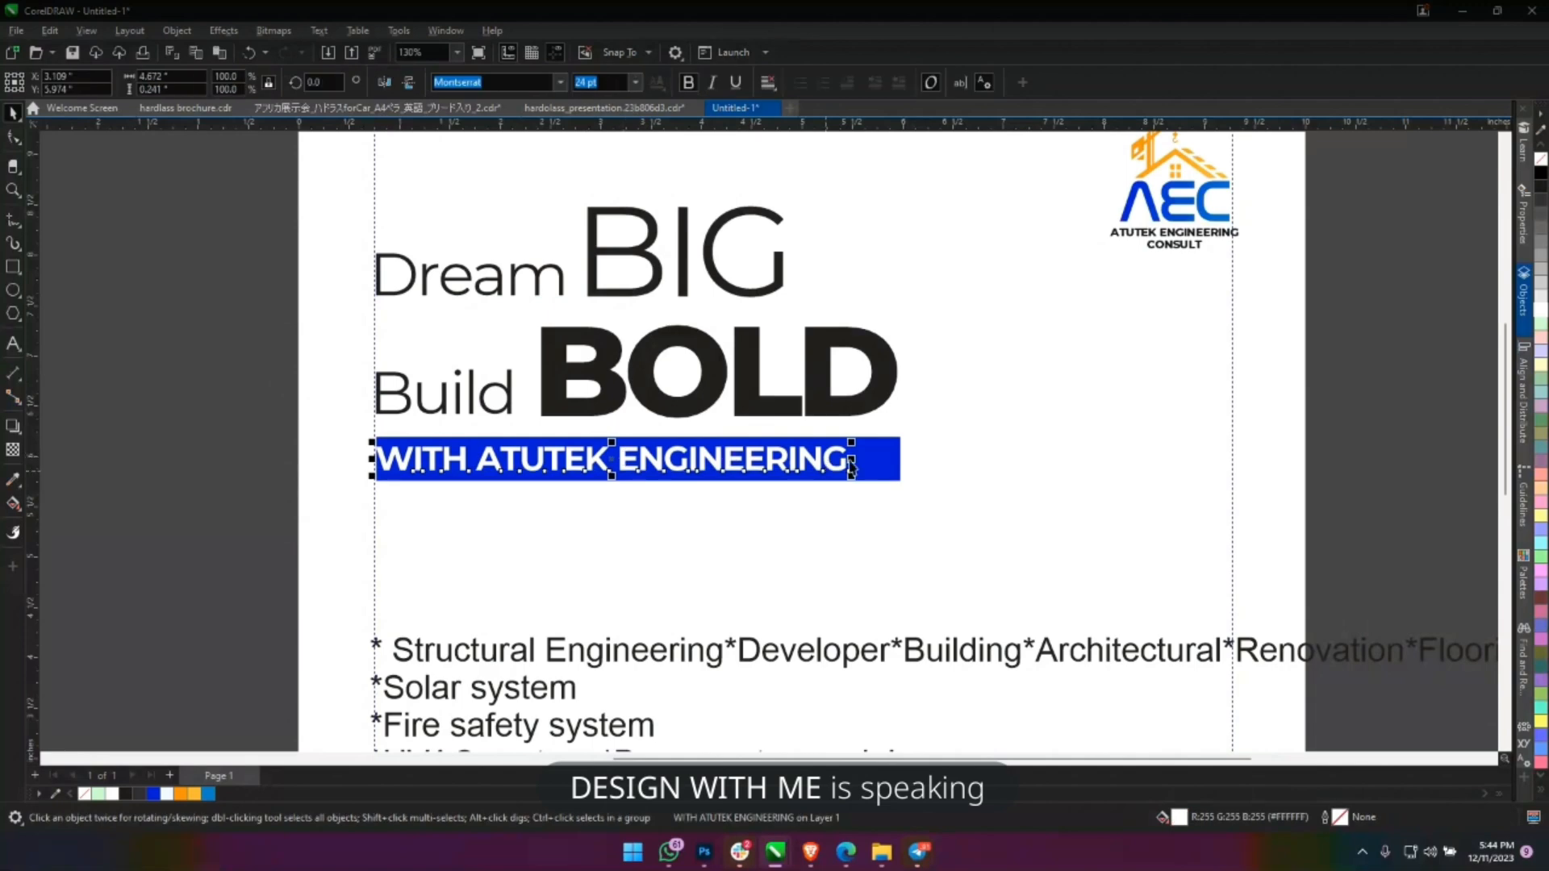
pyautogui.hotkey('ctrl', 'e')
pyautogui.click(1072, 387)
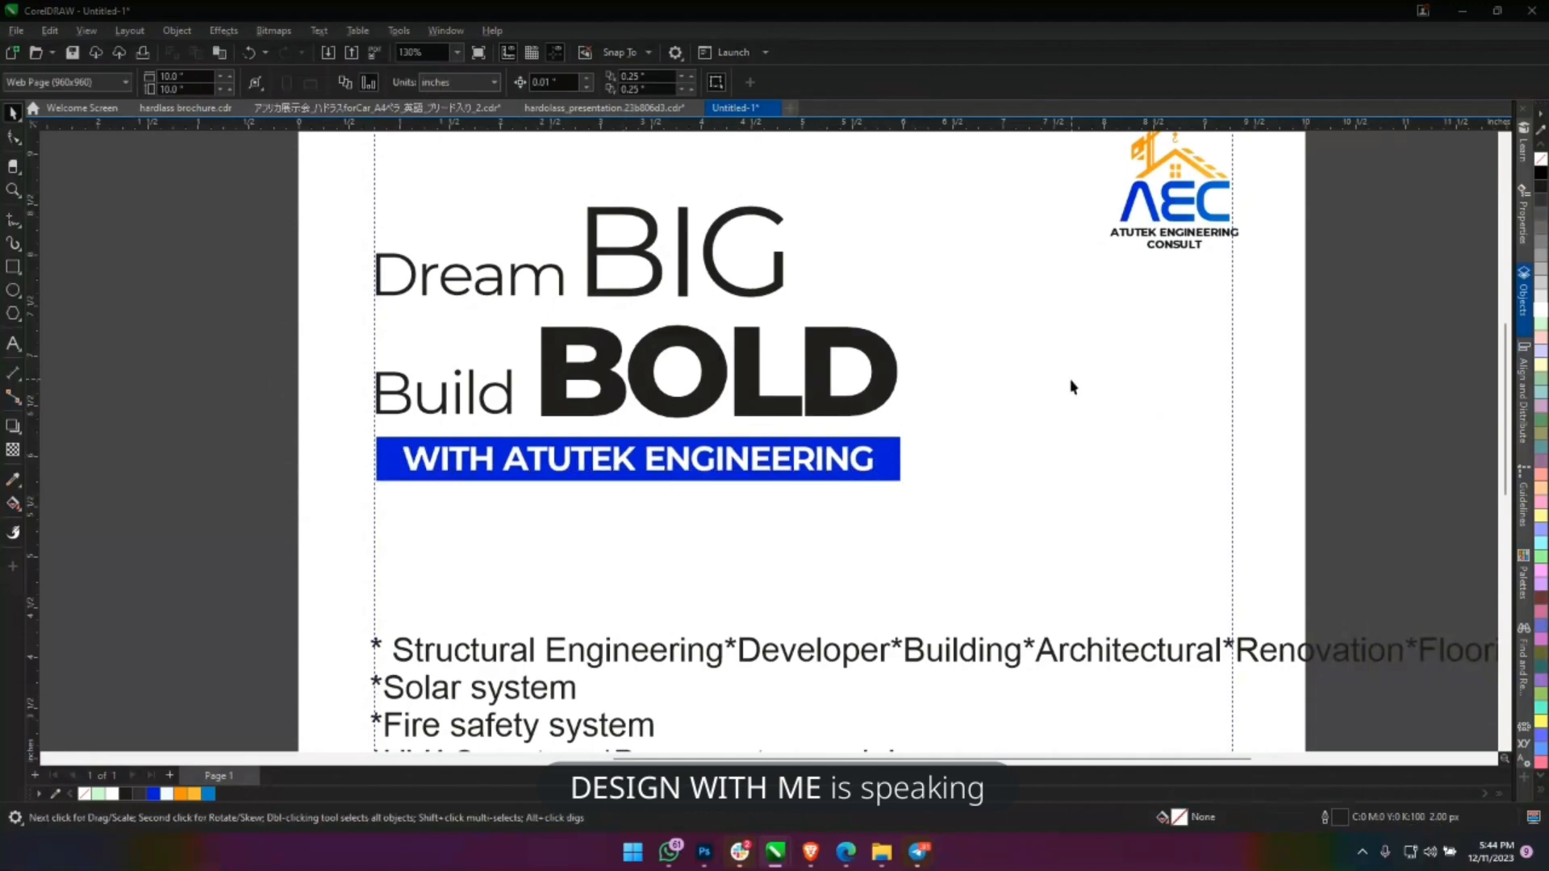
# Nudge the blue bar and its text slightly left to line up with the headline's left edge.
pyautogui.scroll(-4, 1071, 387)
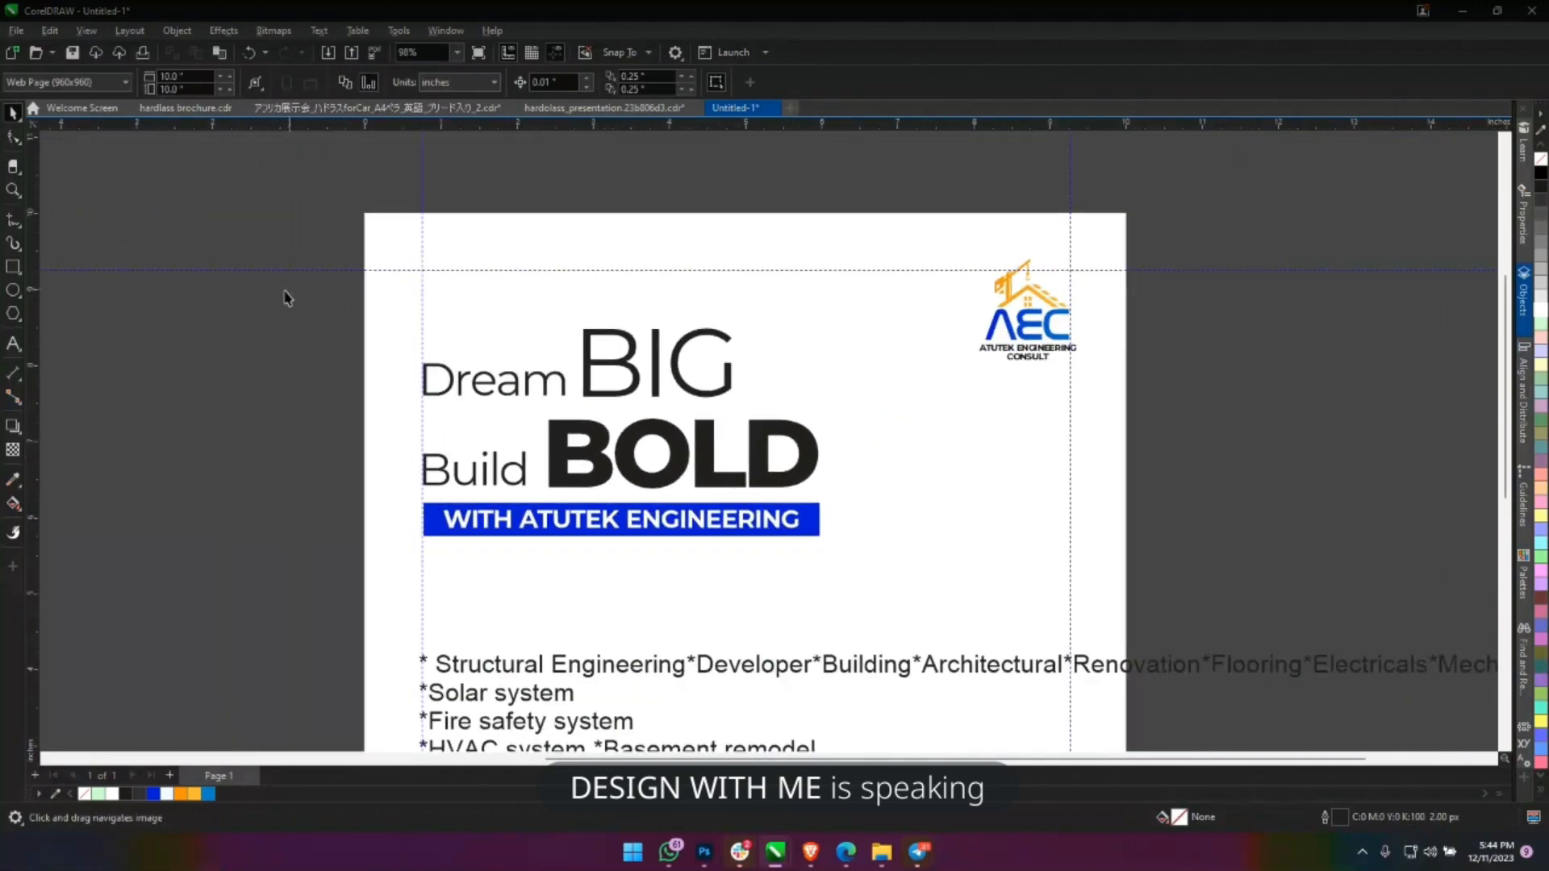
pyautogui.moveTo(271, 292); pyautogui.dragTo(226, 517)
pyautogui.moveTo(212, 485); pyautogui.dragTo(844, 567)
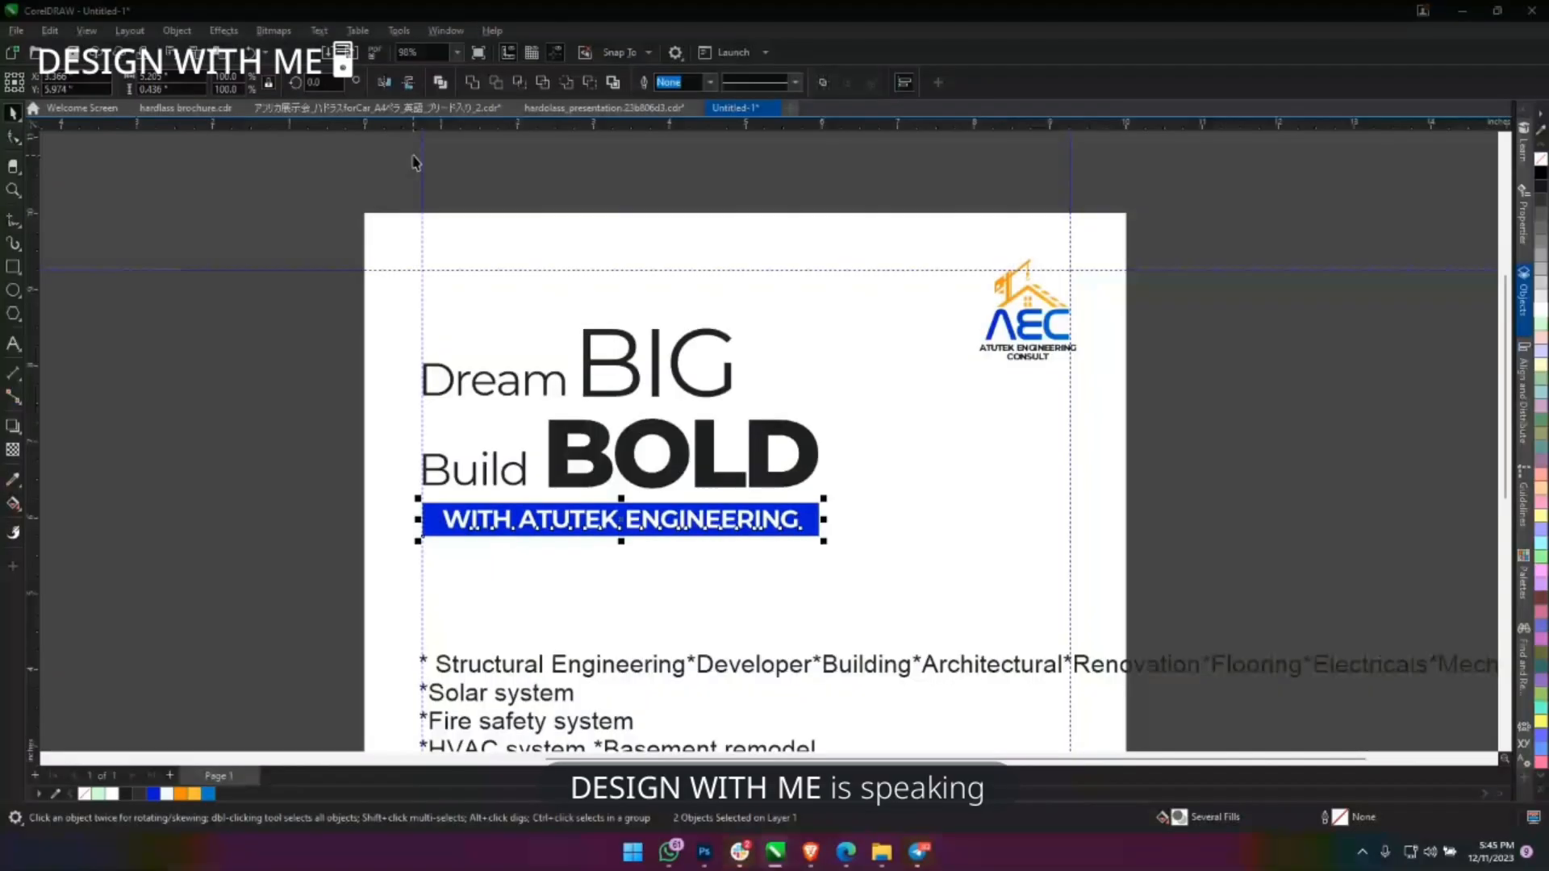
pyautogui.scroll(2, 414, 161)
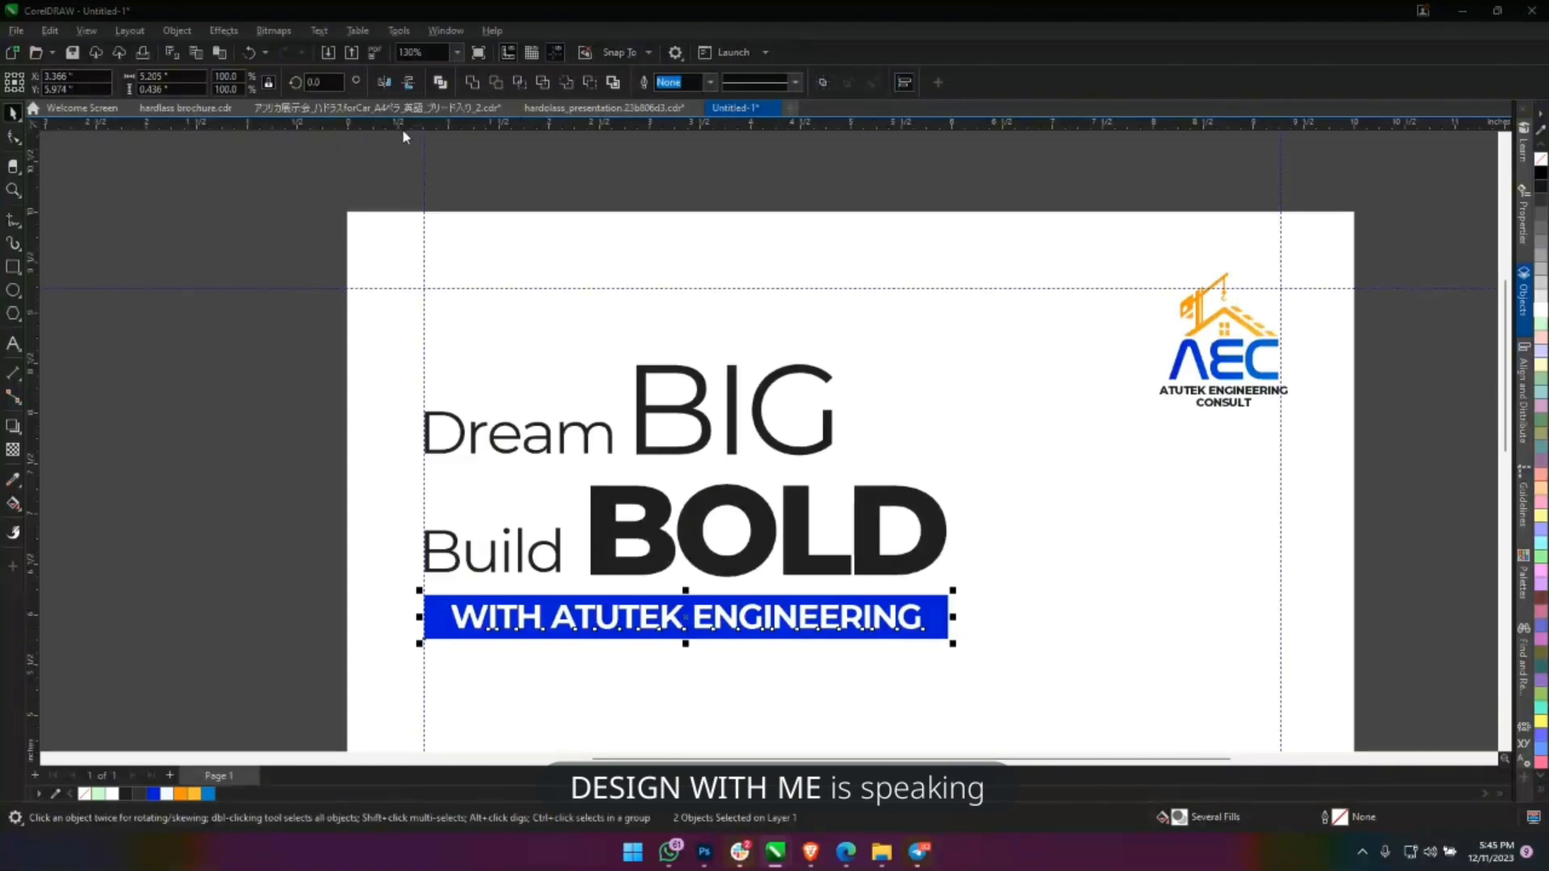
# Change the document's drawing units to pixels.
pyautogui.click(381, 195)
pyautogui.click(458, 83)
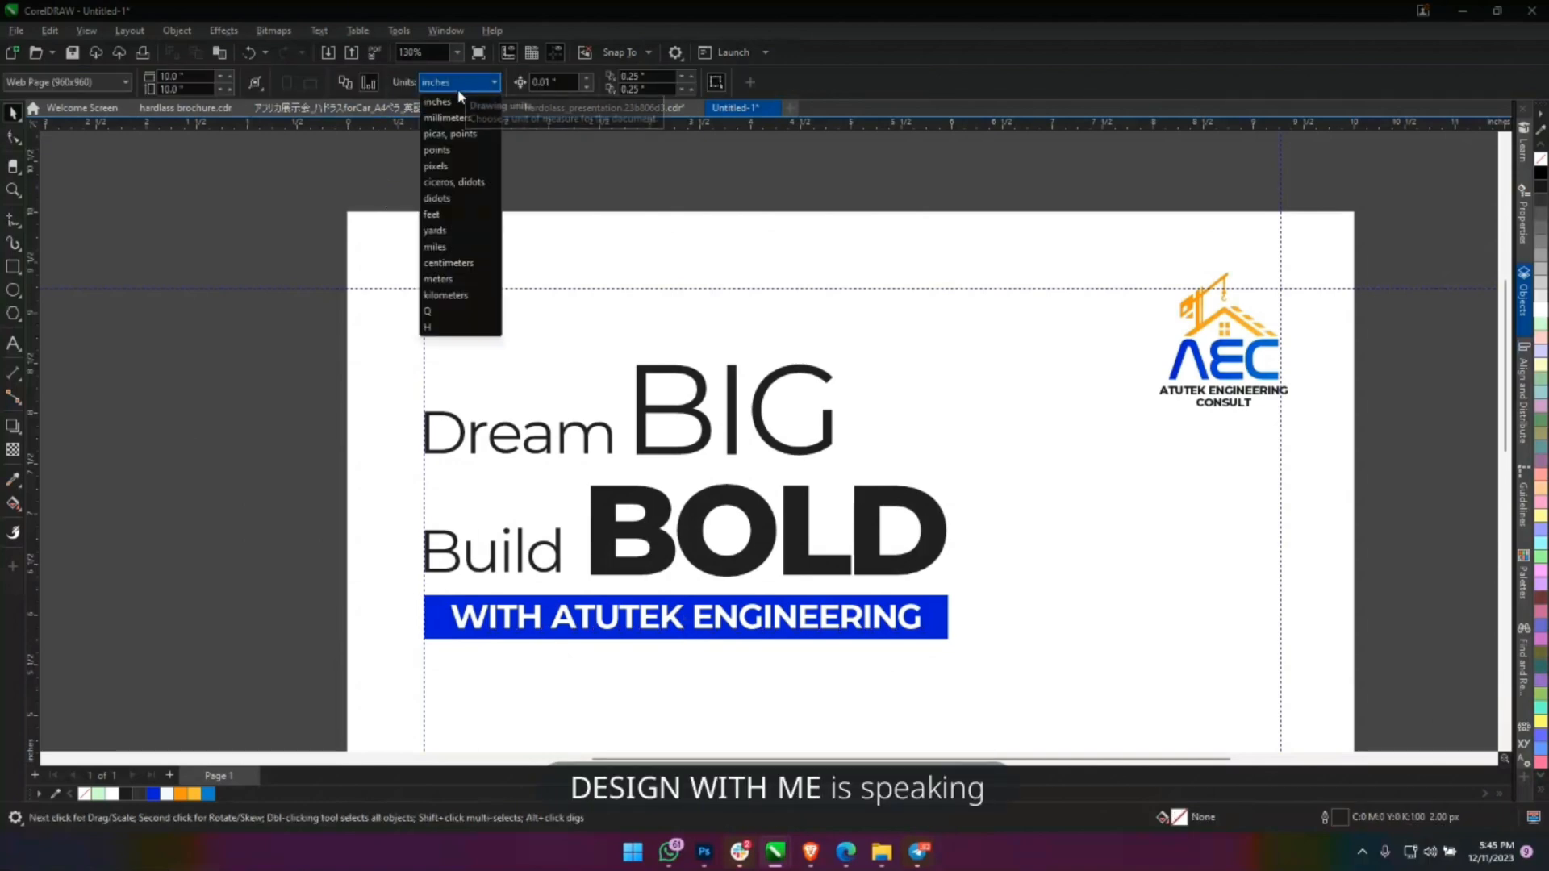
pyautogui.click(459, 167)
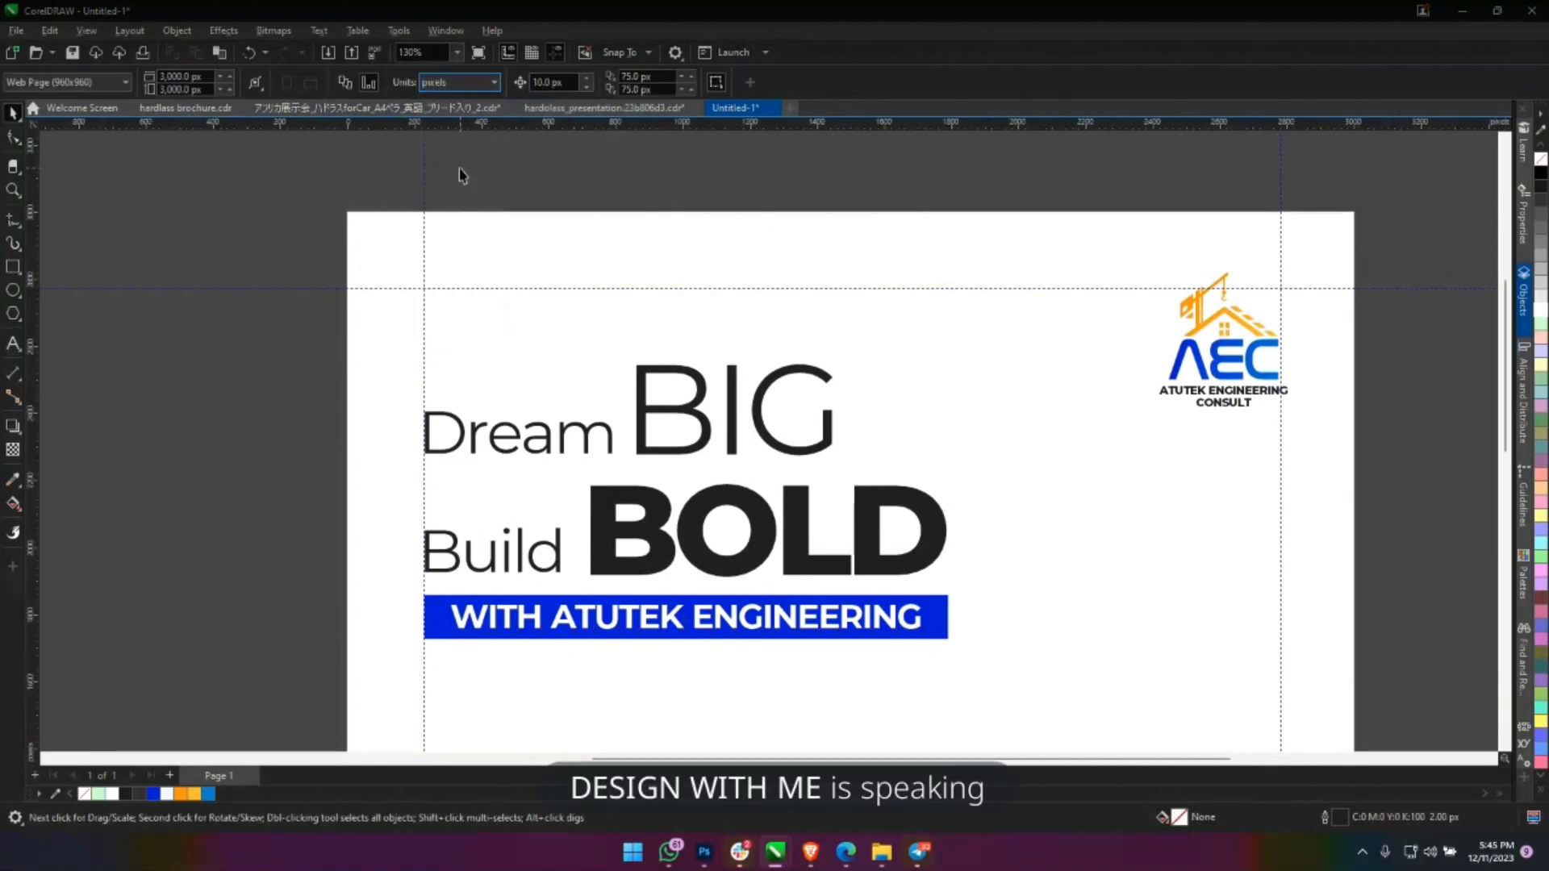
pyautogui.click(451, 84)
pyautogui.click(546, 189)
# Scale up the whole headline block, including the blue bar and its text, slightly.
pyautogui.scroll(-4, 390, 145)
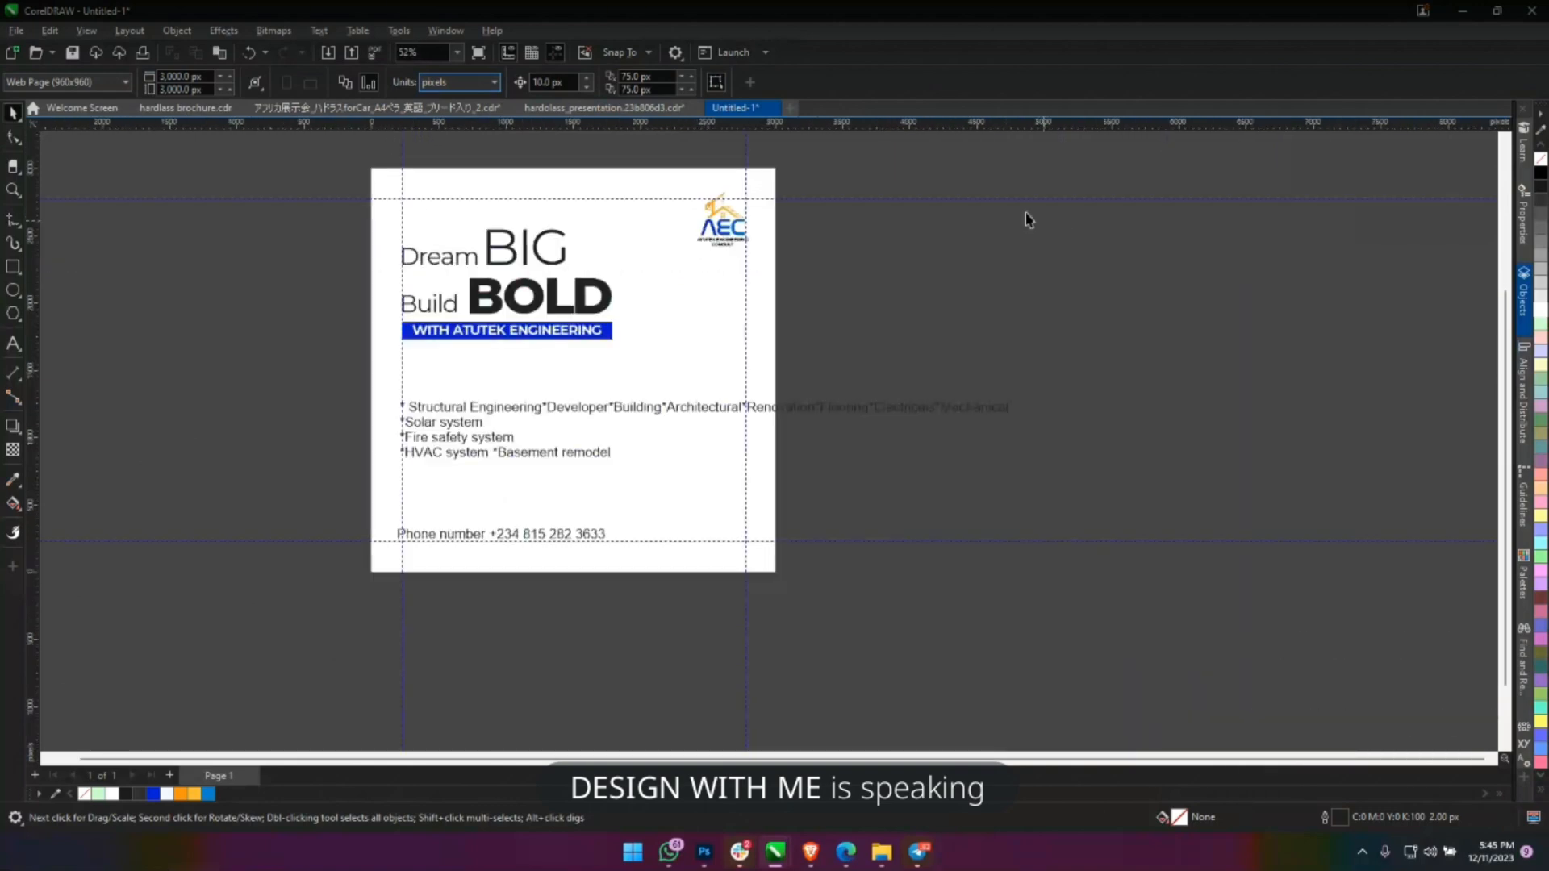
pyautogui.scroll(3, 501, 228)
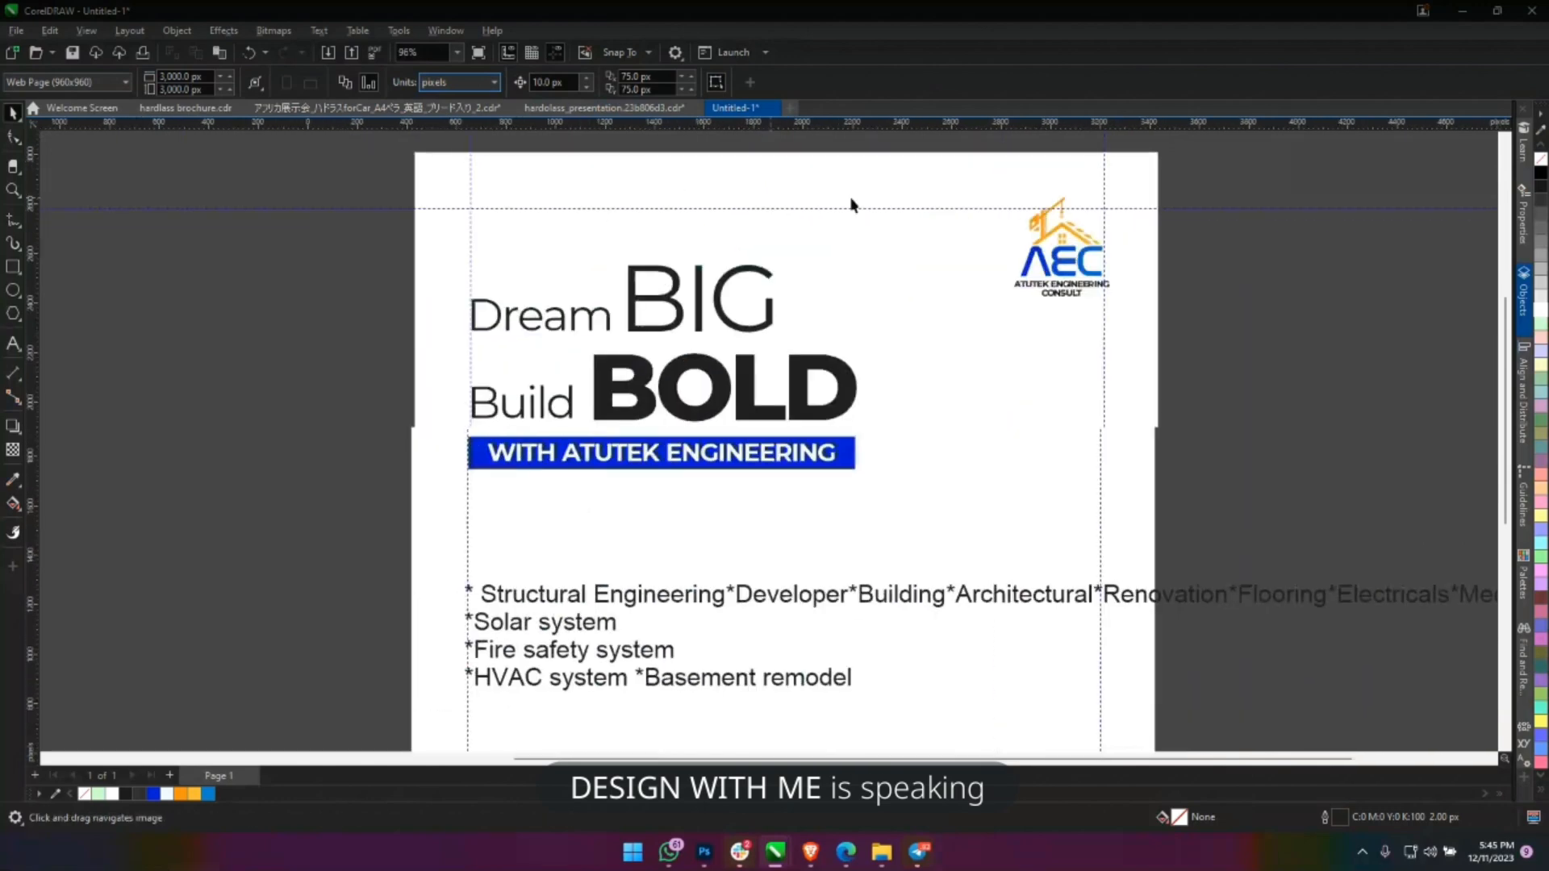
pyautogui.moveTo(342, 216); pyautogui.dragTo(885, 474)
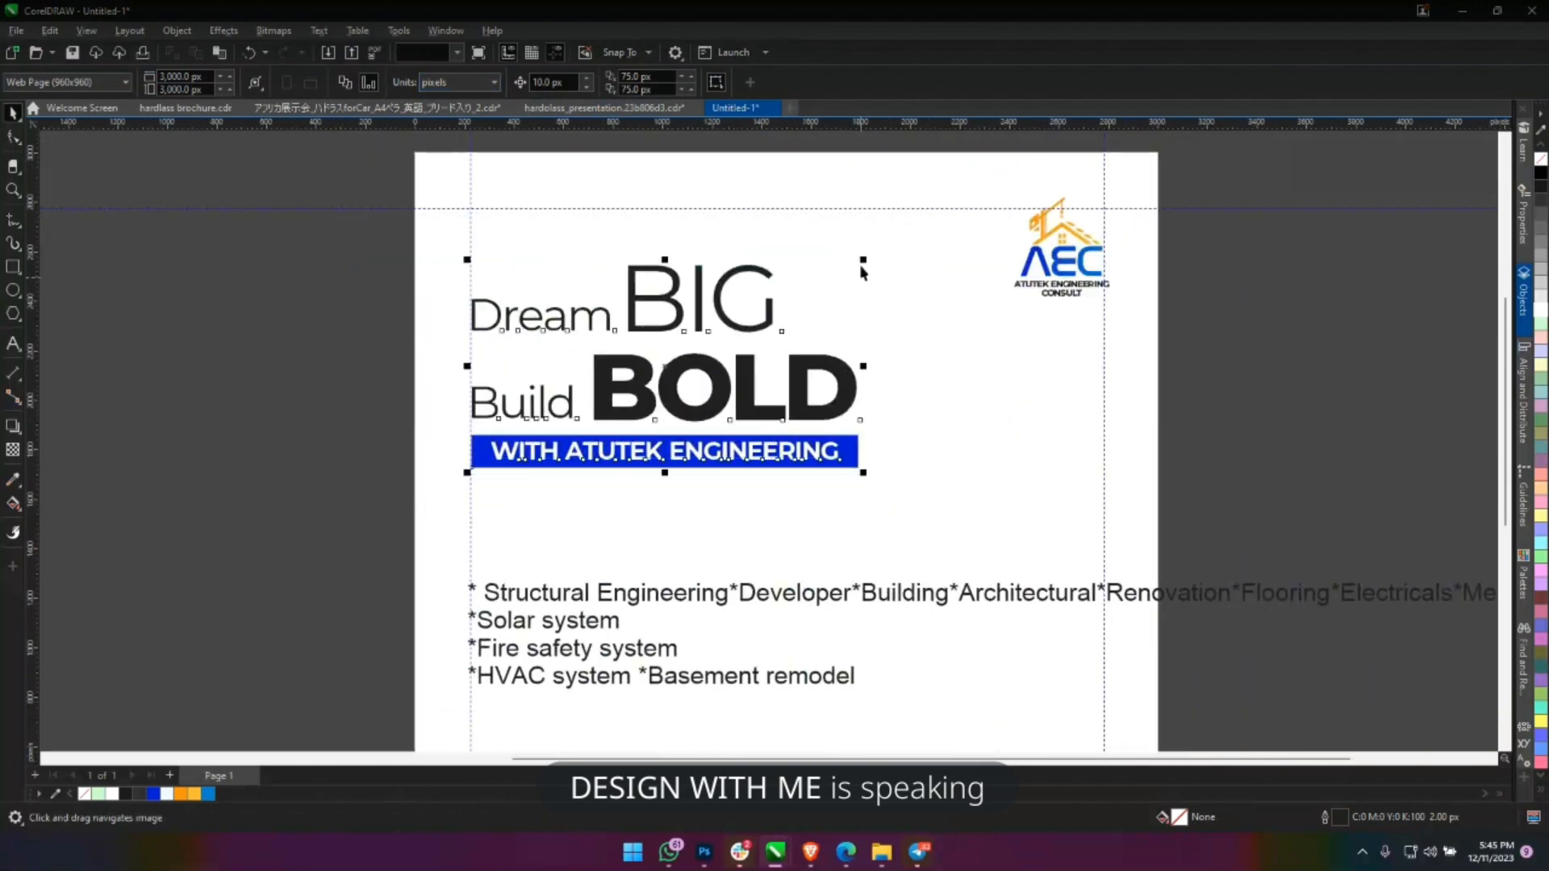
pyautogui.moveTo(864, 256); pyautogui.dragTo(890, 241)
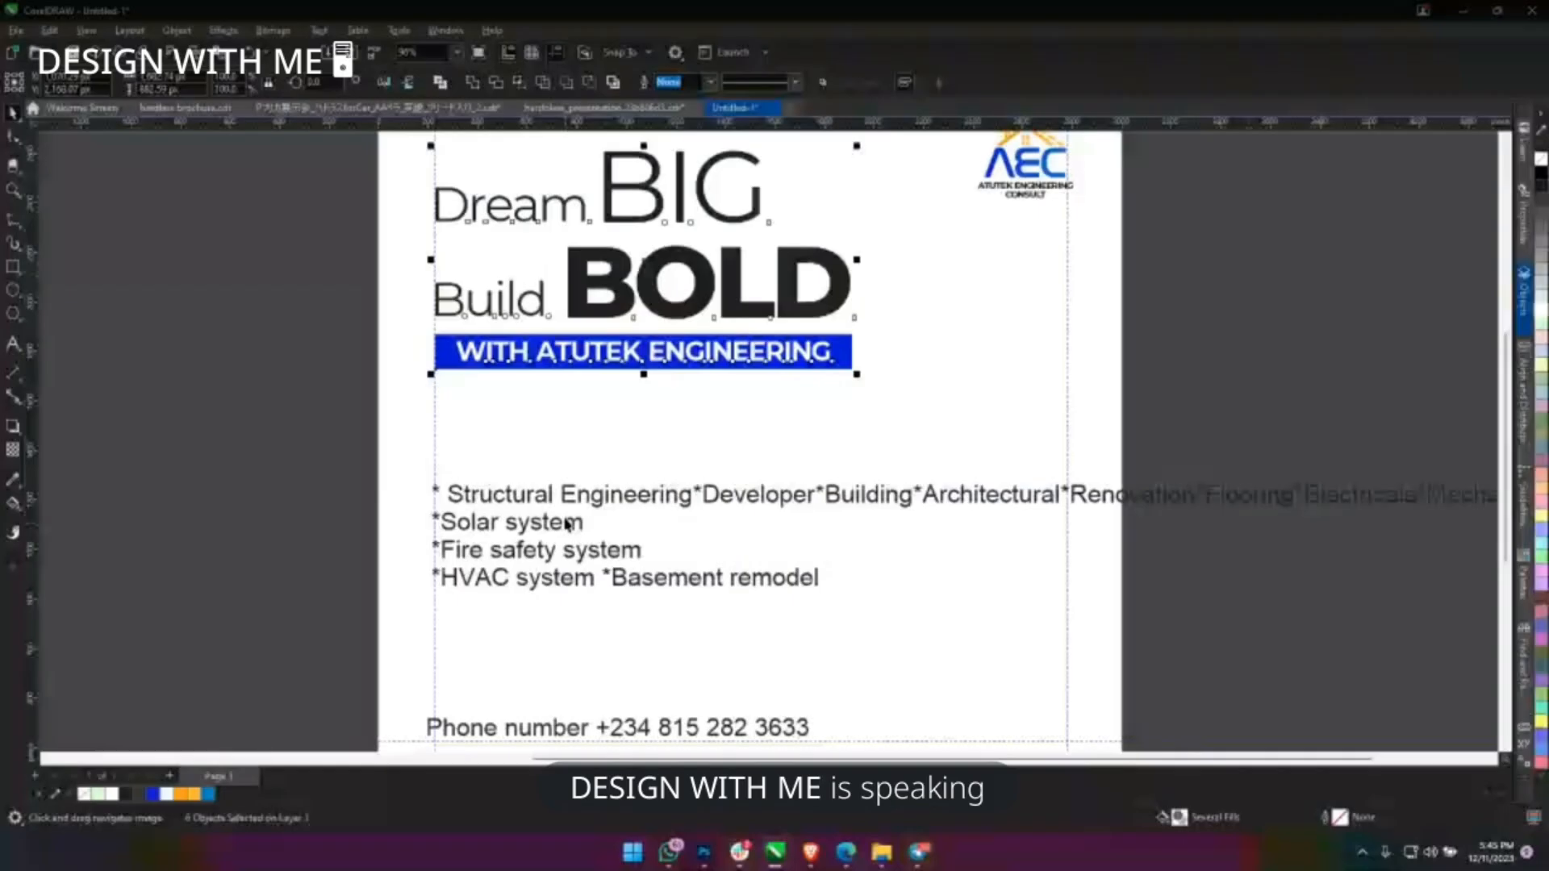
# Move the service list slightly up and set its text to Montserrat at 18 pt.
pyautogui.click(568, 524)
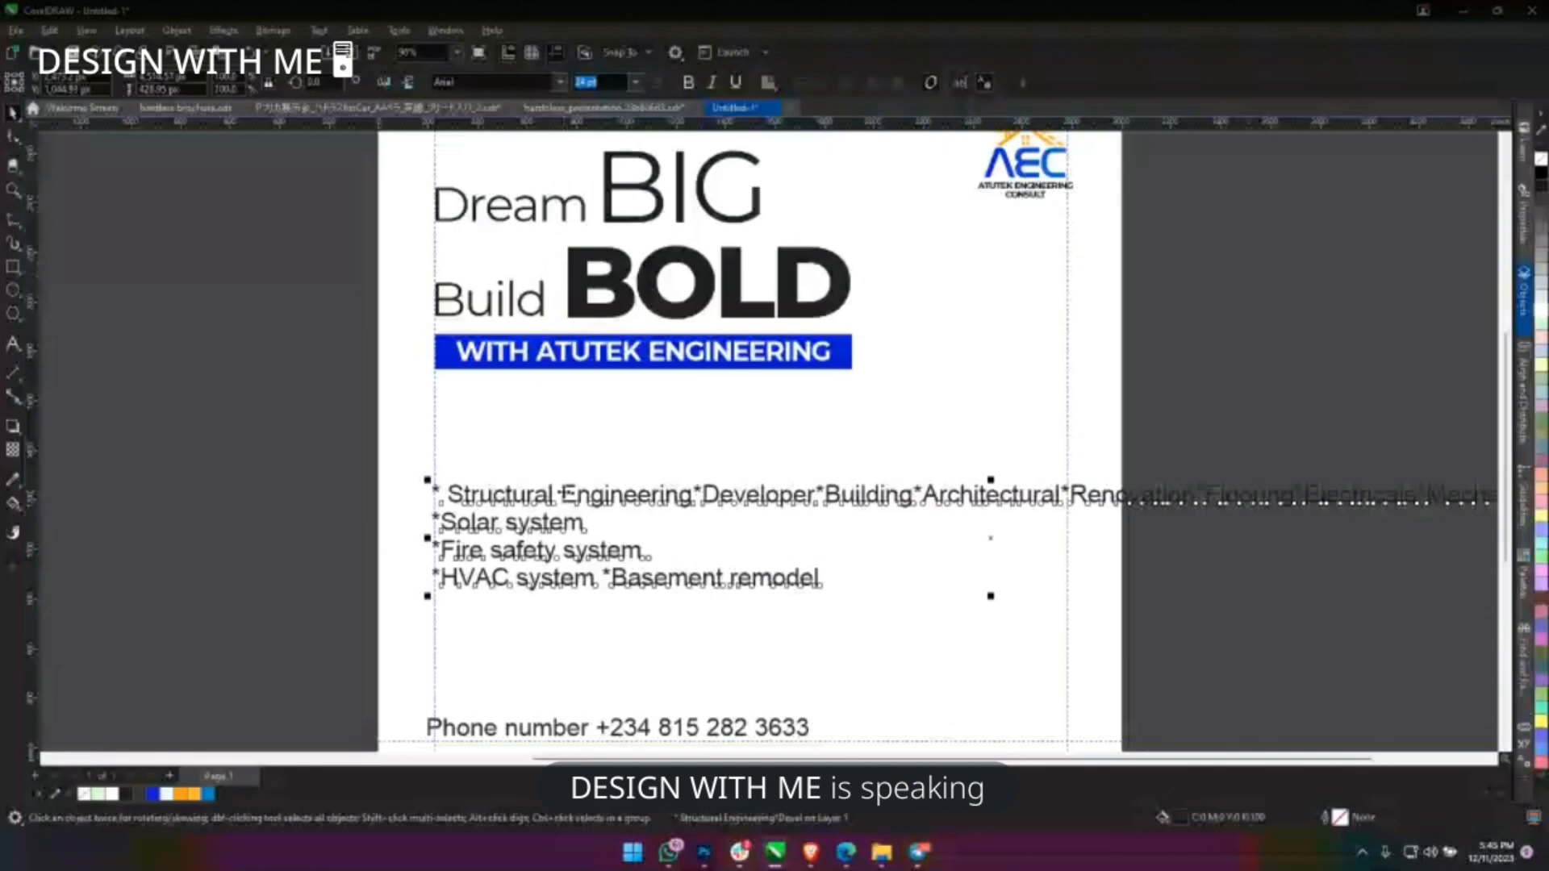
pyautogui.moveTo(565, 492); pyautogui.dragTo(564, 457)
pyautogui.click(489, 85)
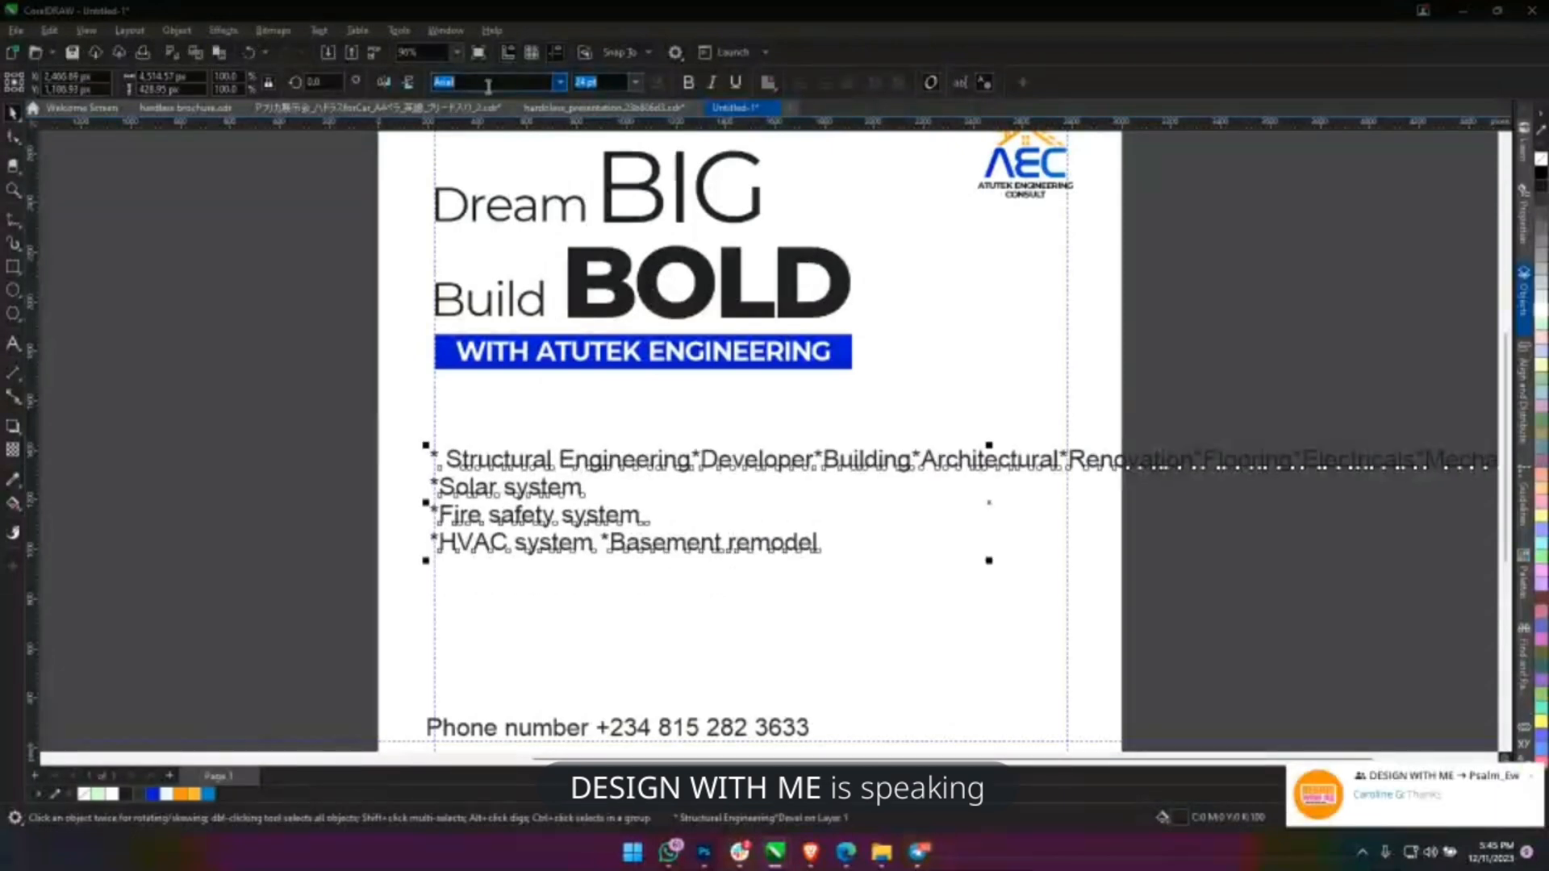
pyautogui.write('Montserrat')
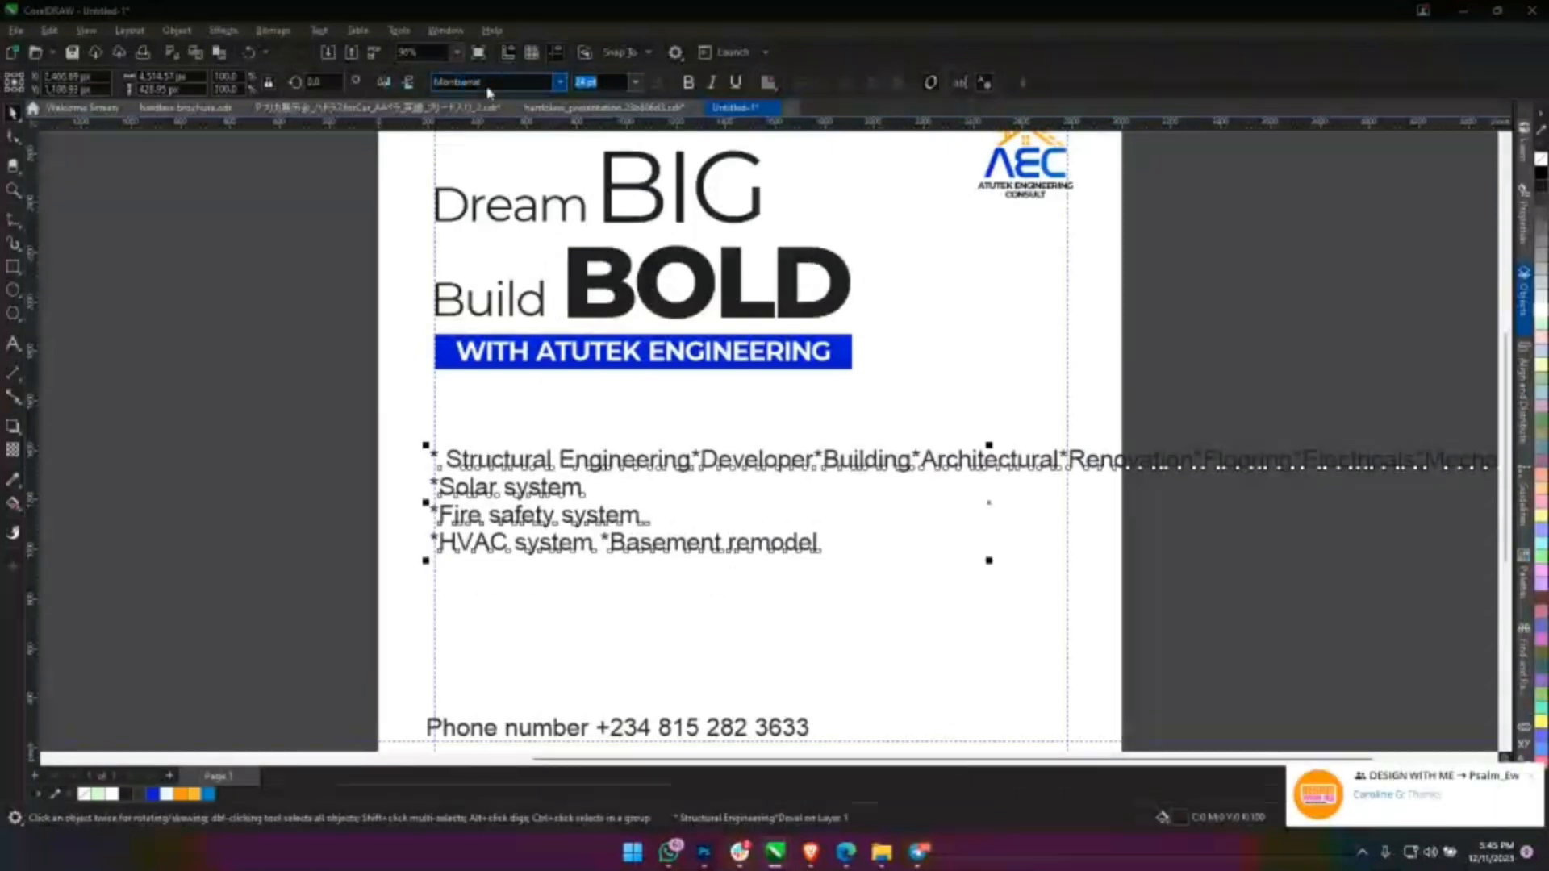
pyautogui.press('Return')
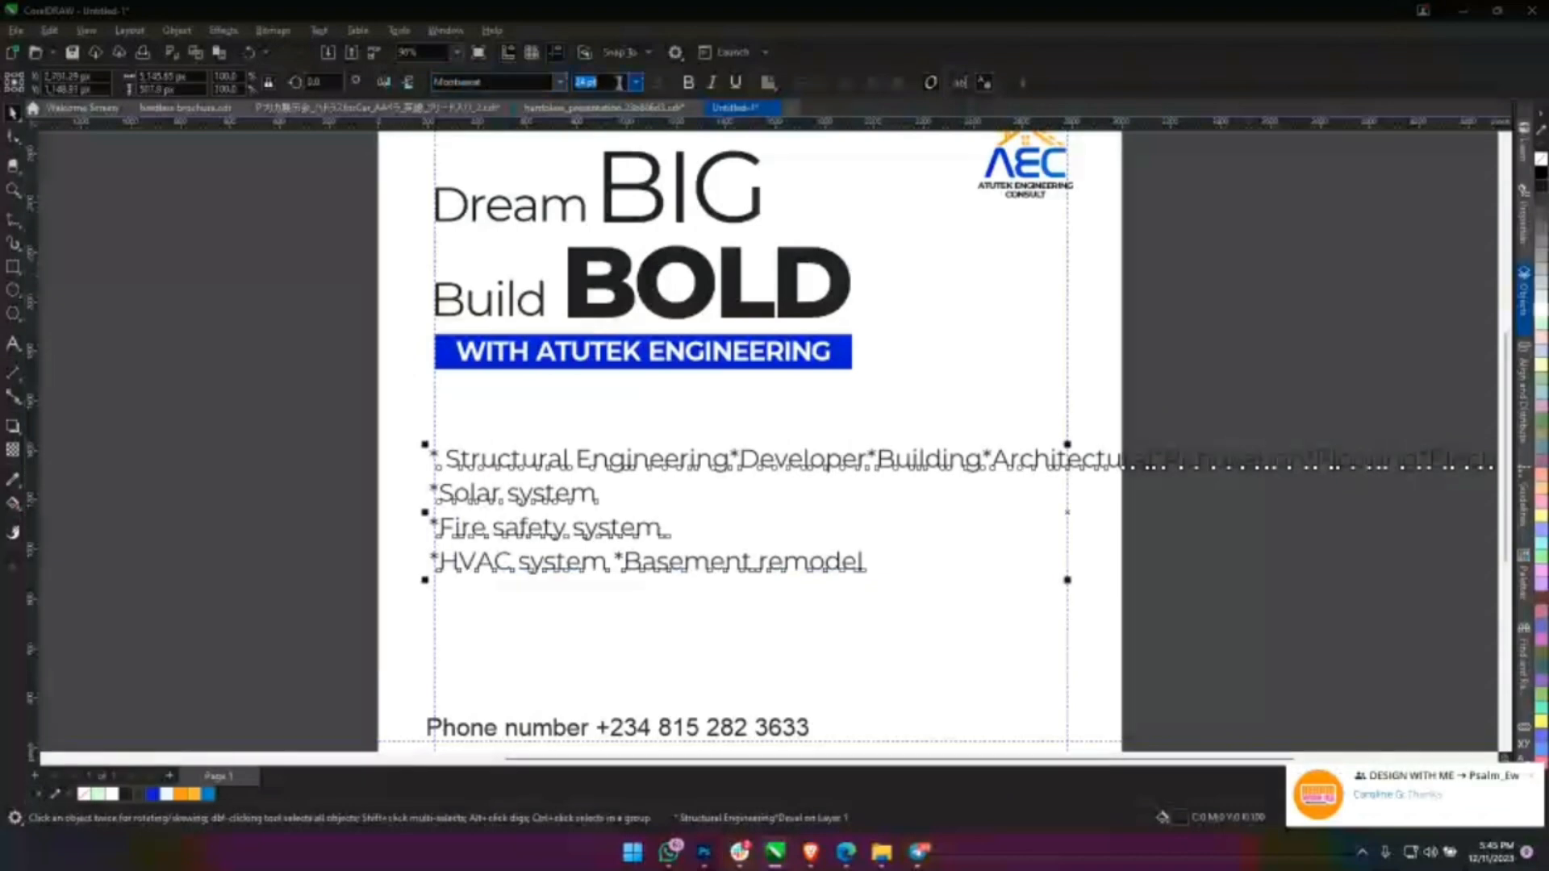
pyautogui.write('18')
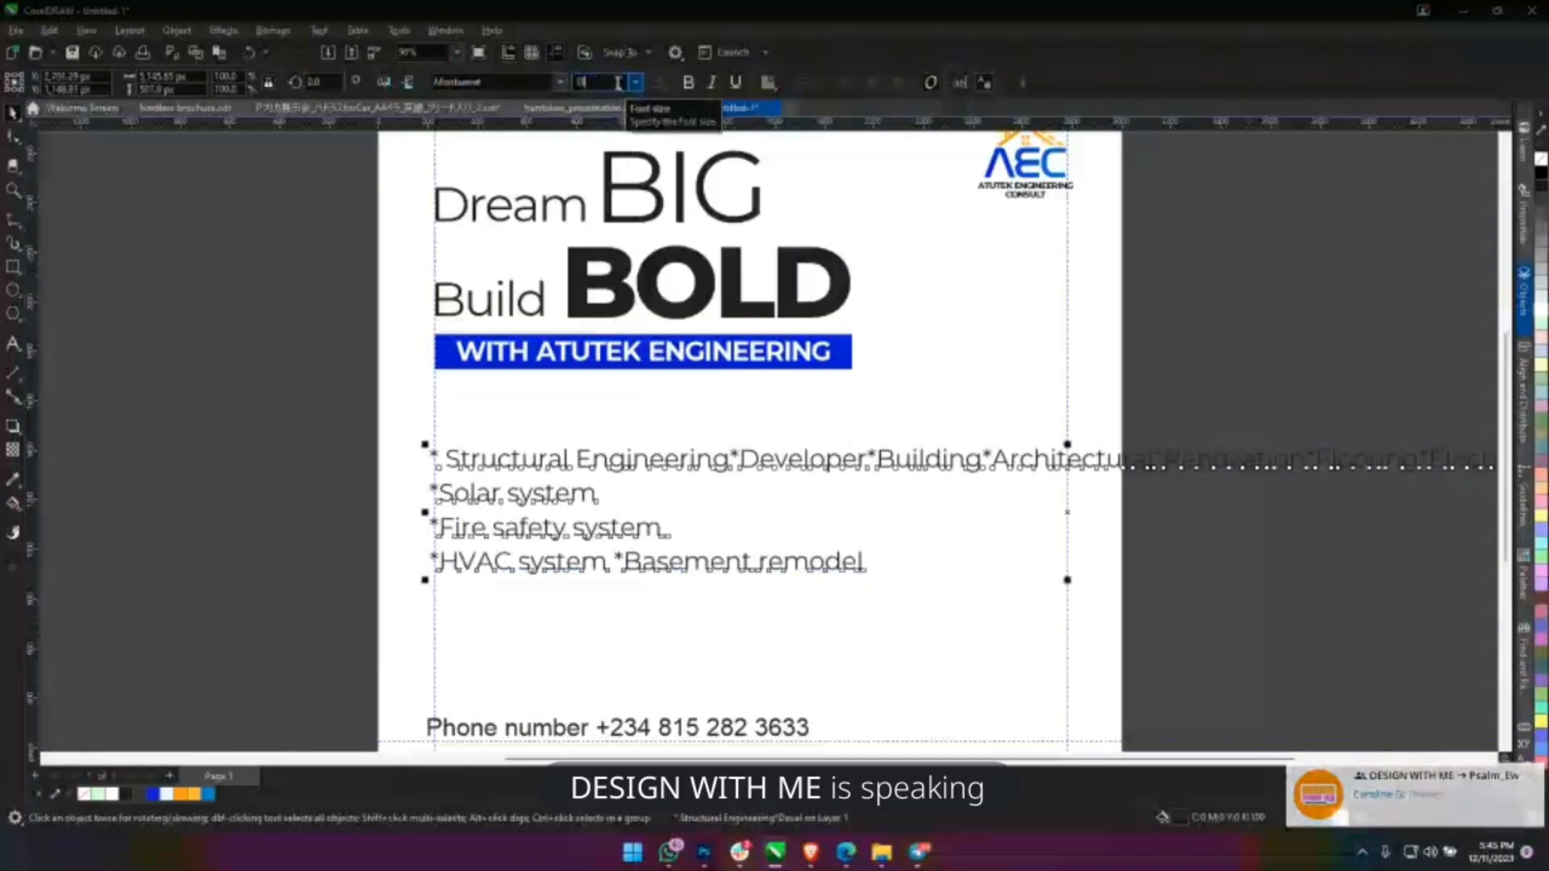
pyautogui.press('Return')
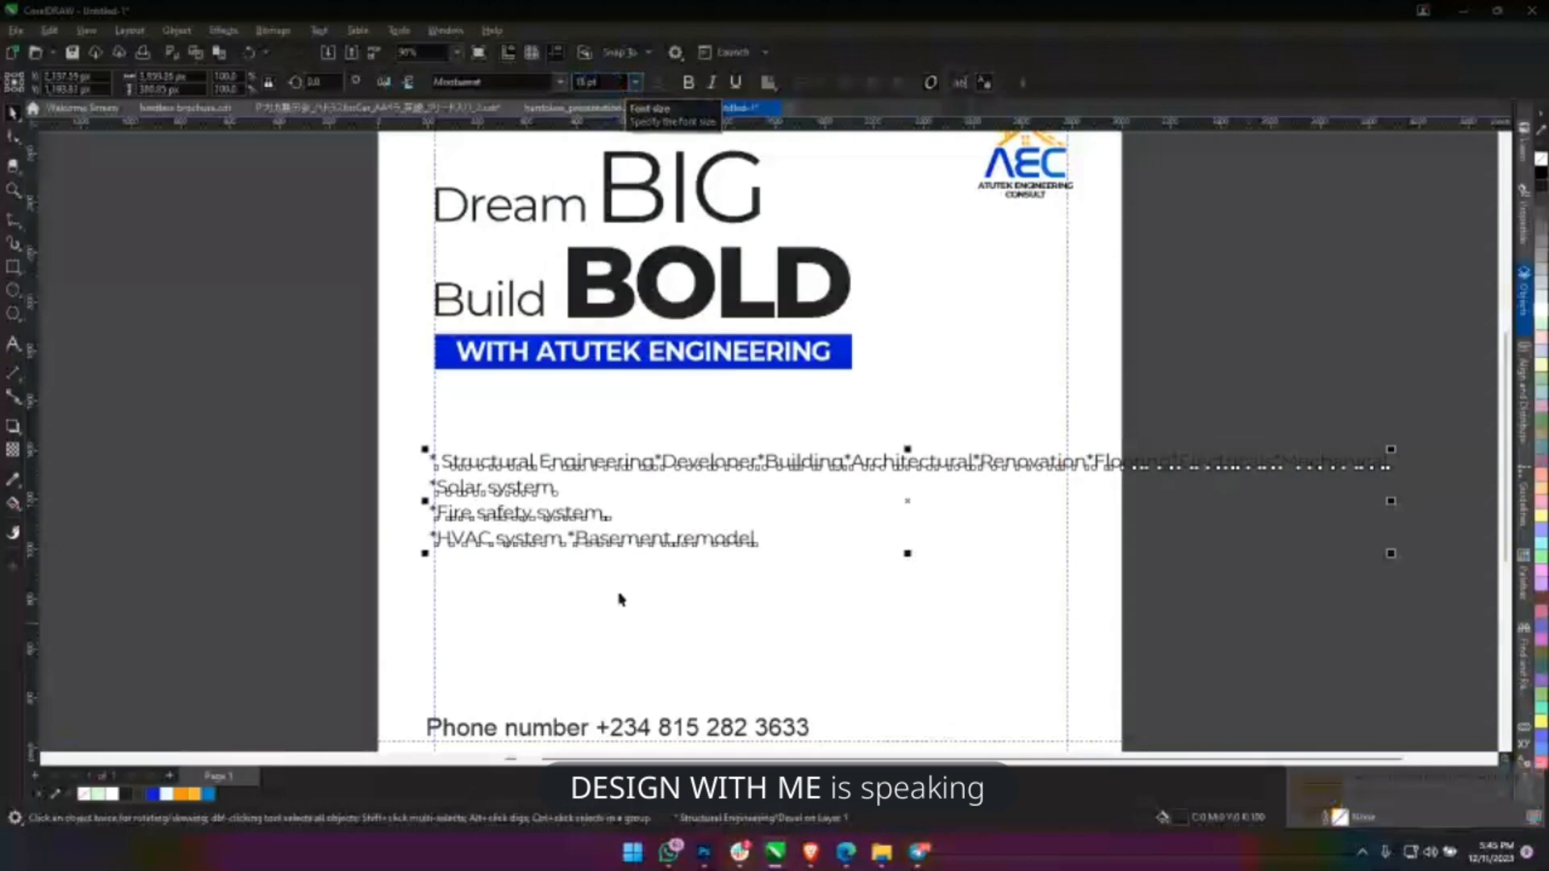
# Position the services text beneath the blue banner, aligned with the left margin guide and without its leading asterisk.
pyautogui.moveTo(607, 466); pyautogui.dragTo(605, 440)
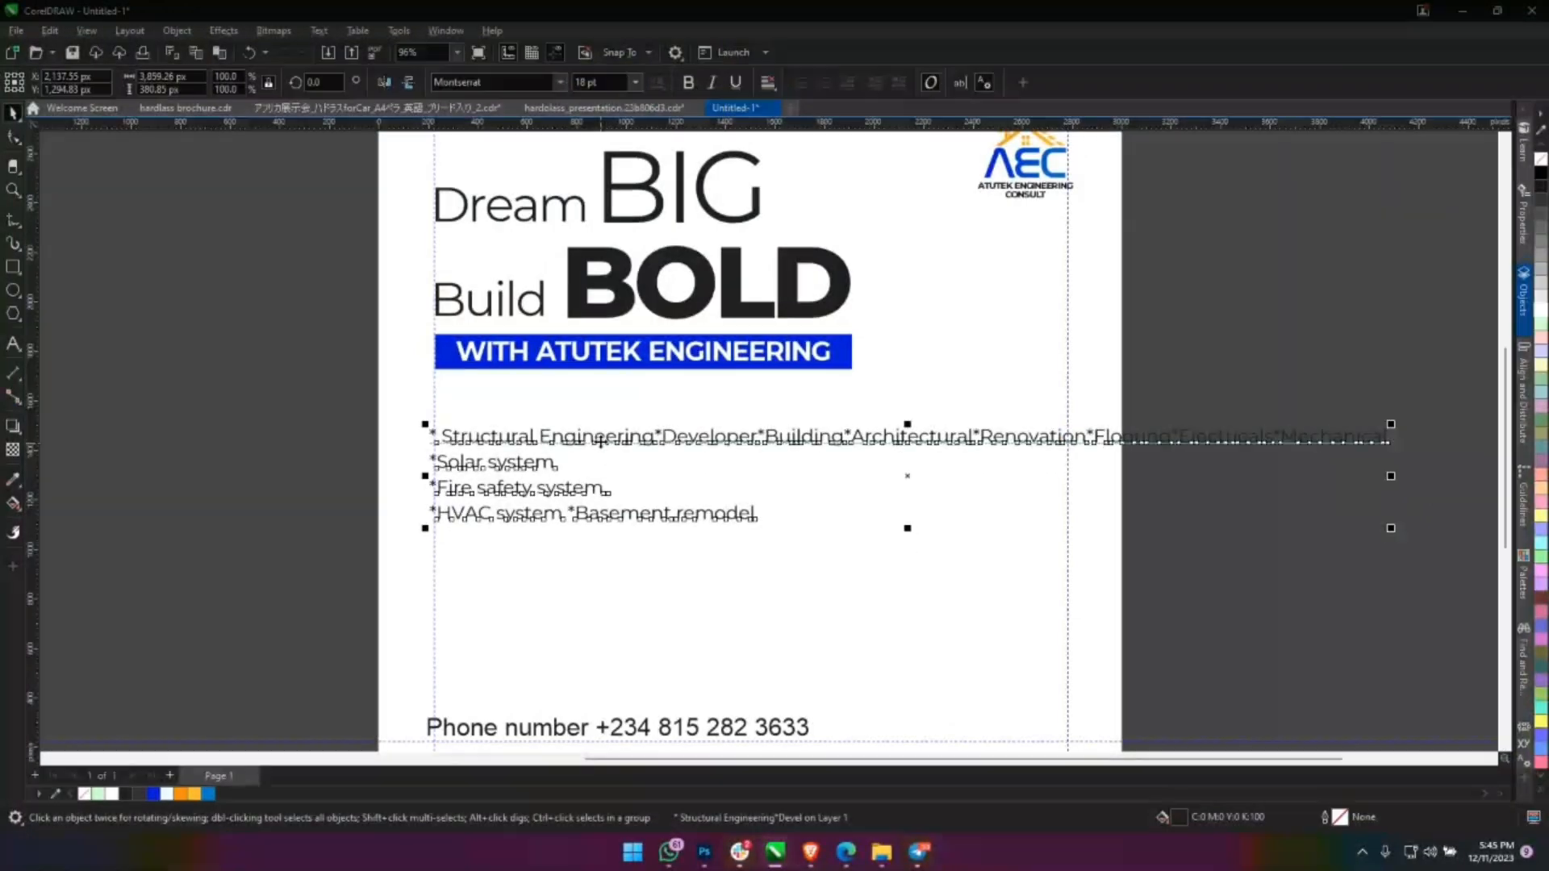
pyautogui.scroll(3, 600, 442)
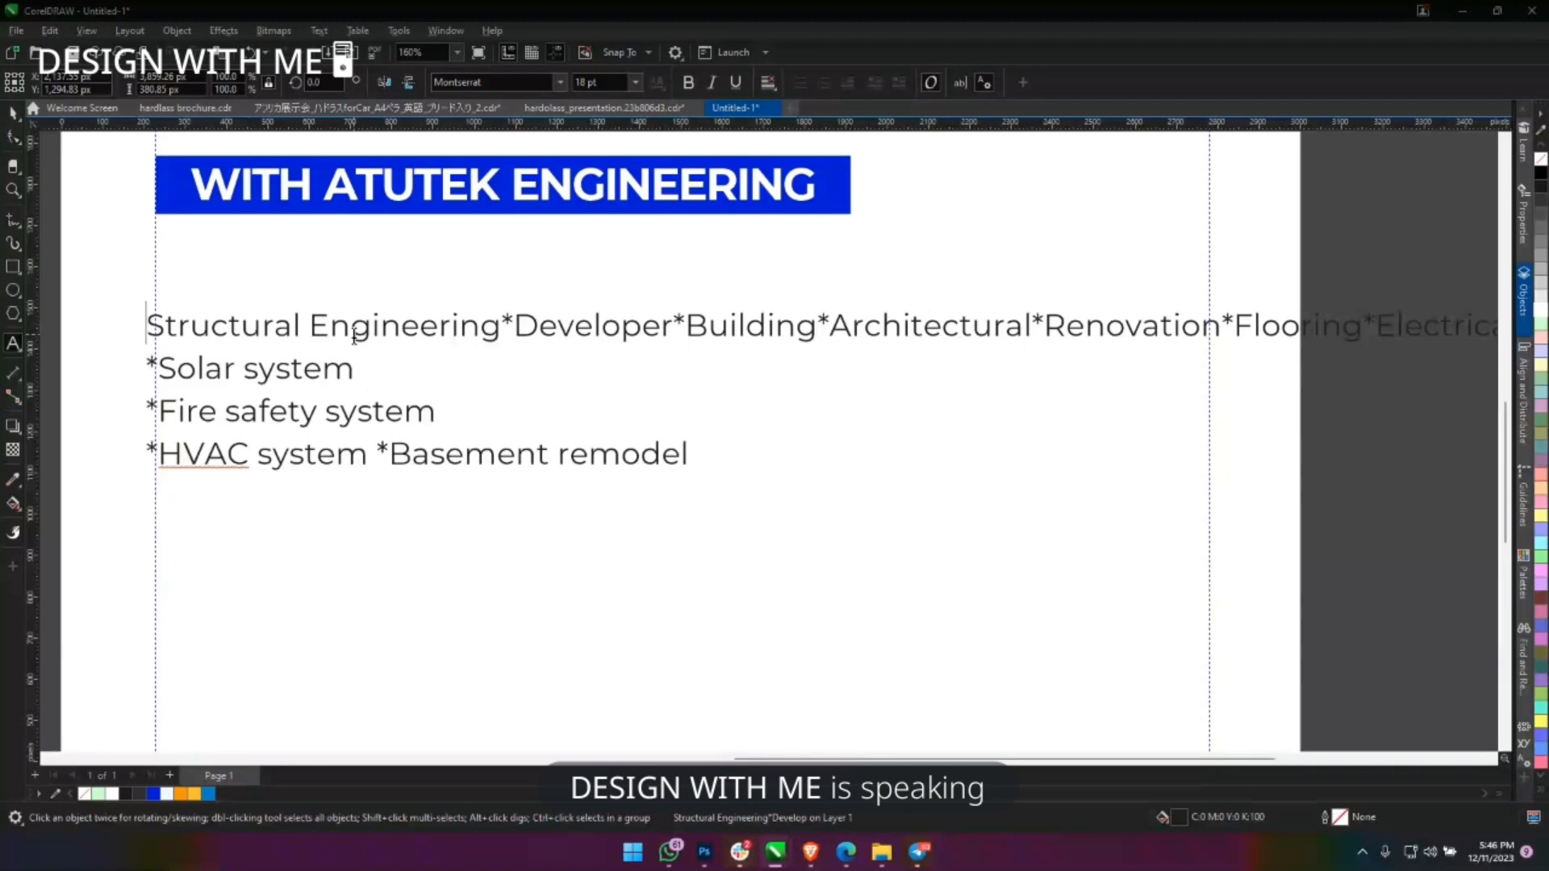
pyautogui.click(379, 345)
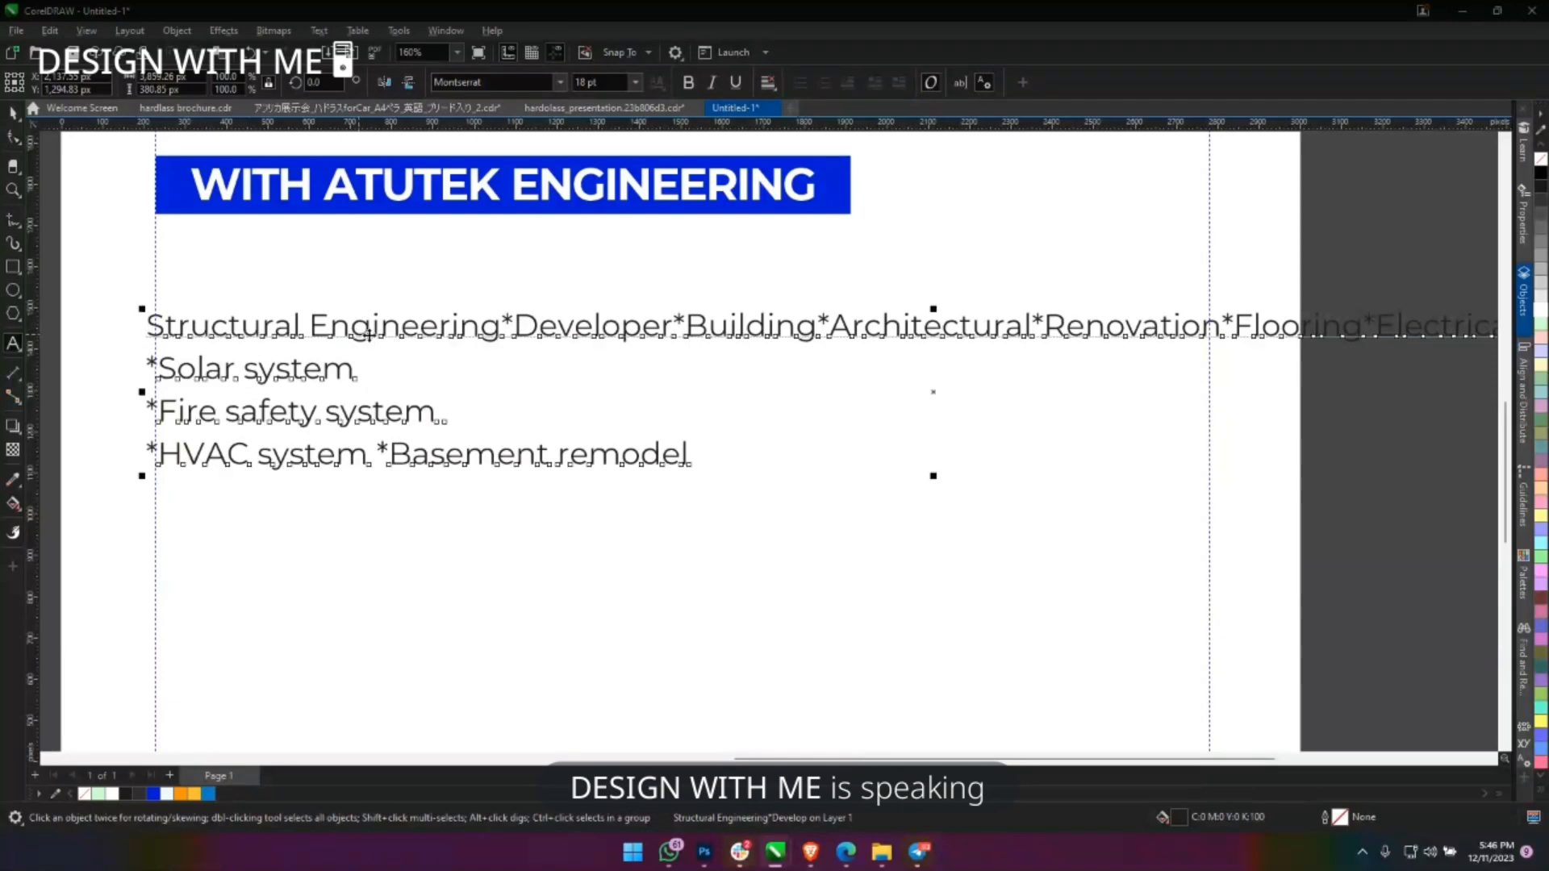
pyautogui.doubleClick(510, 331)
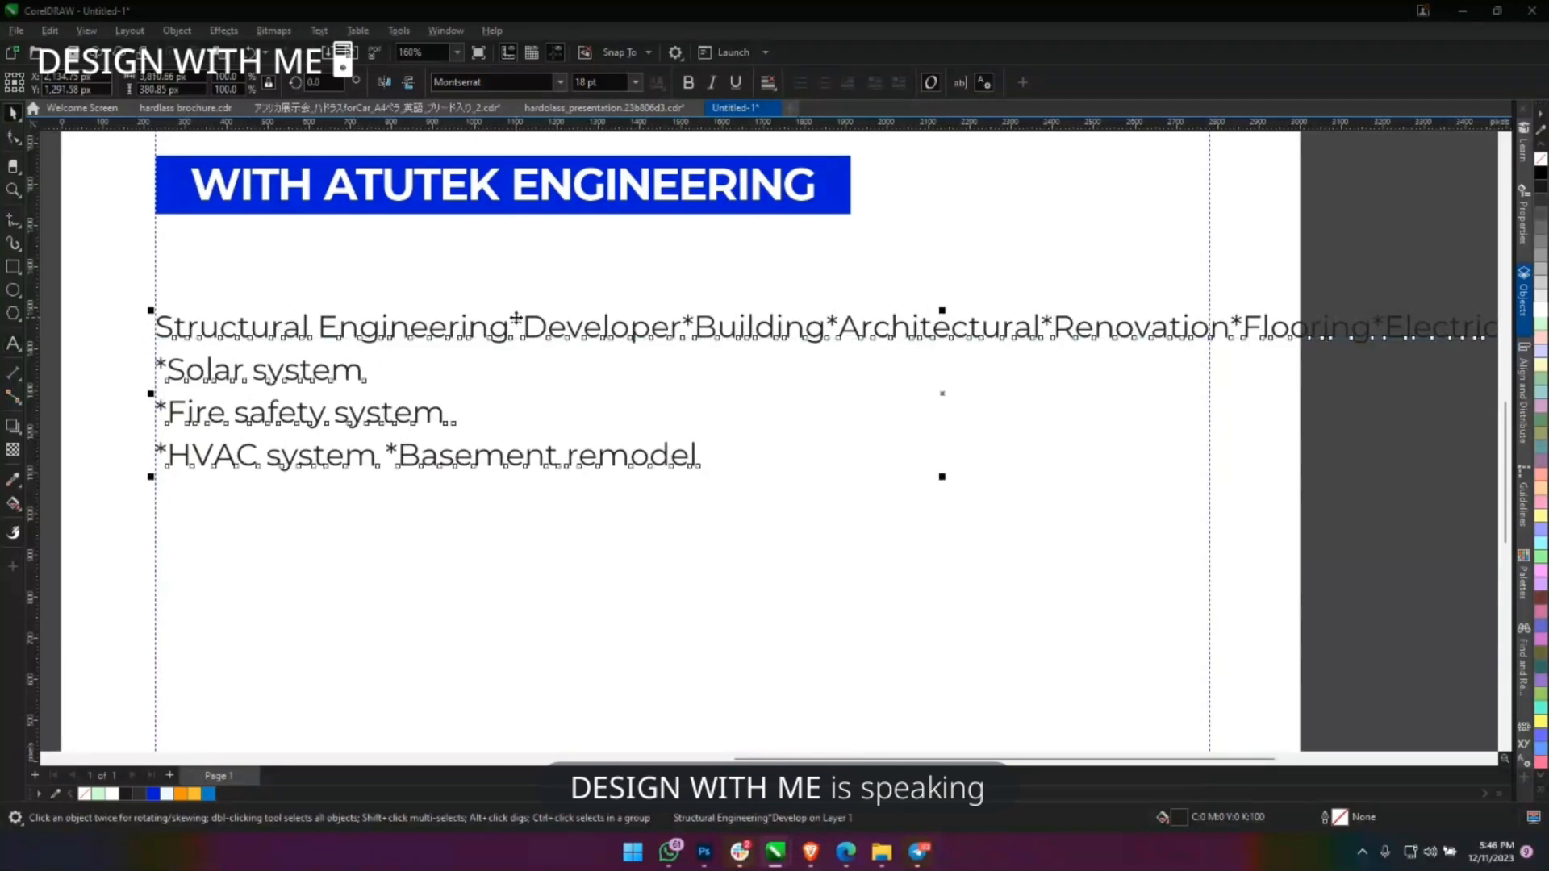
pyautogui.press('Escape')
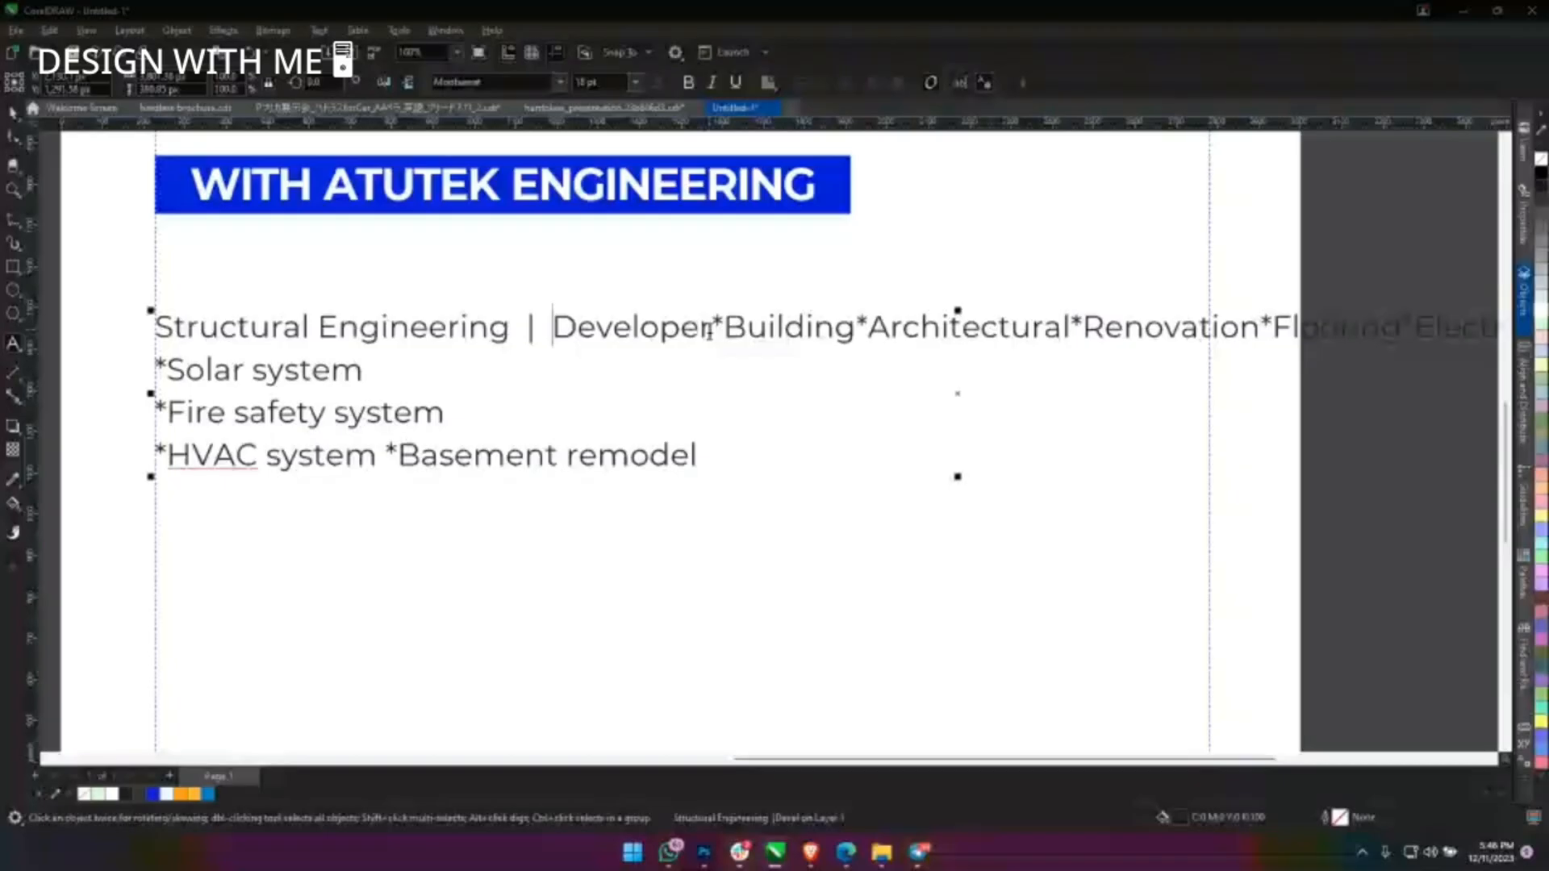
# Replace the asterisks after Developer and Building with "|" separators and start a new line at Architectural.
pyautogui.click(710, 329)
pyautogui.write('|')
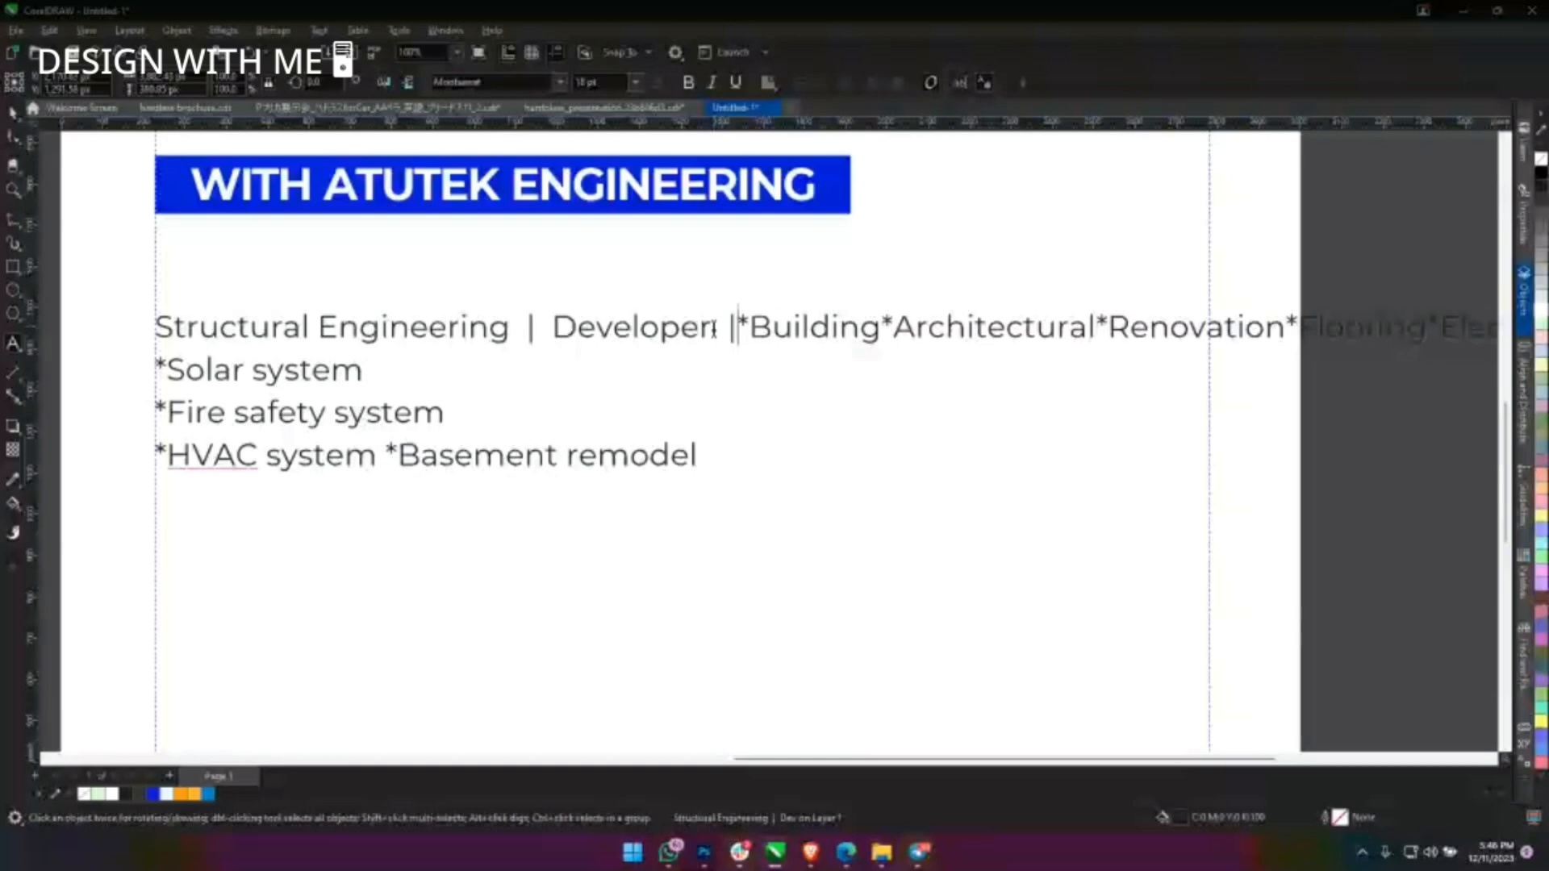
pyautogui.press('Delete')
pyautogui.click(893, 330)
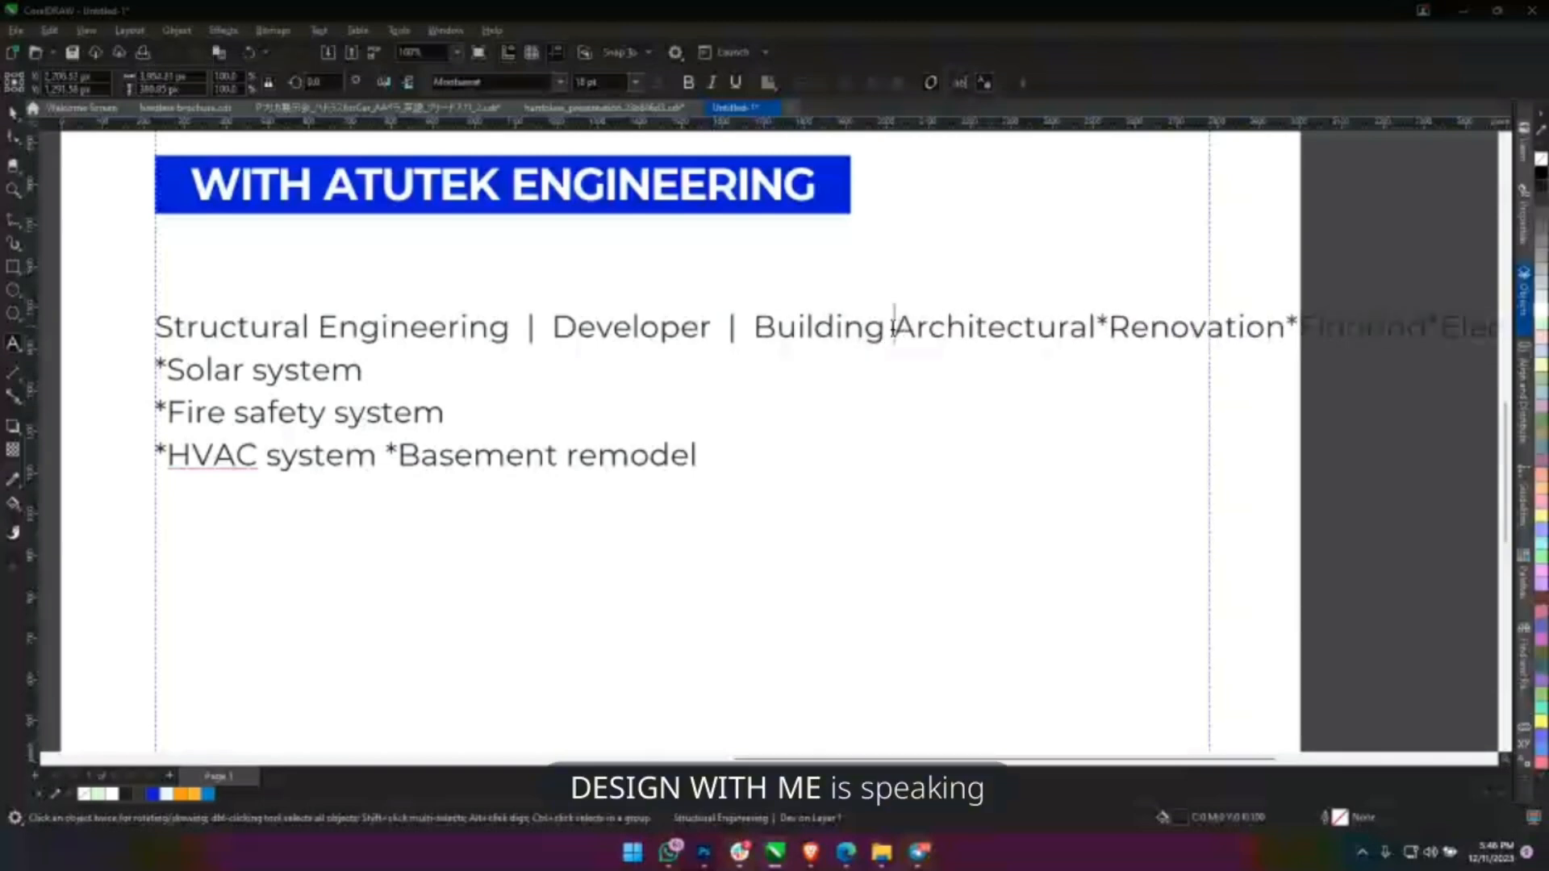
pyautogui.write('|')
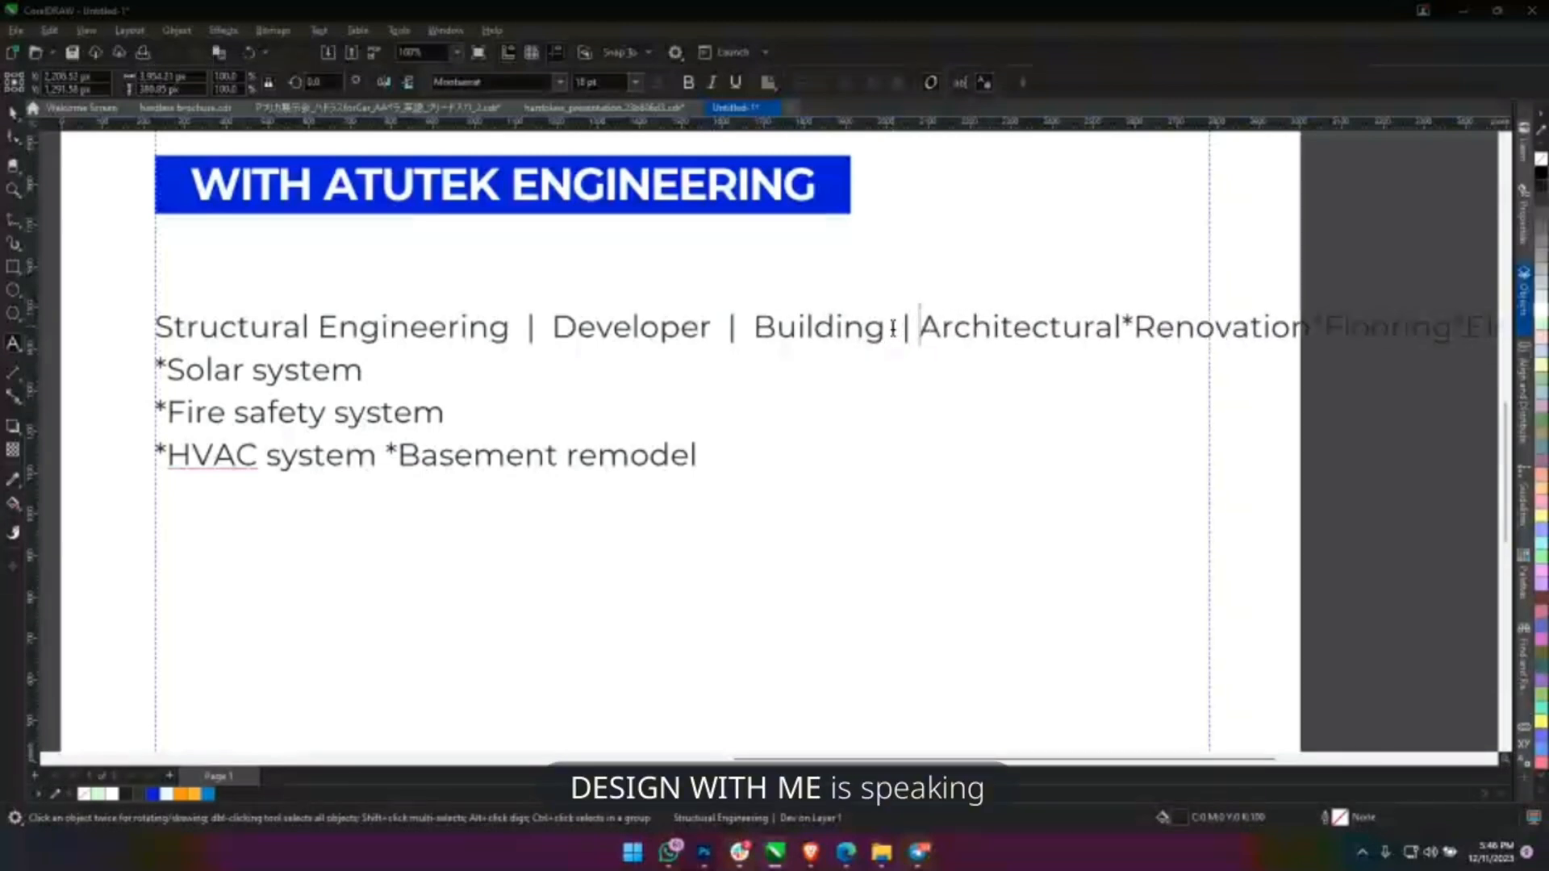
pyautogui.press('Return')
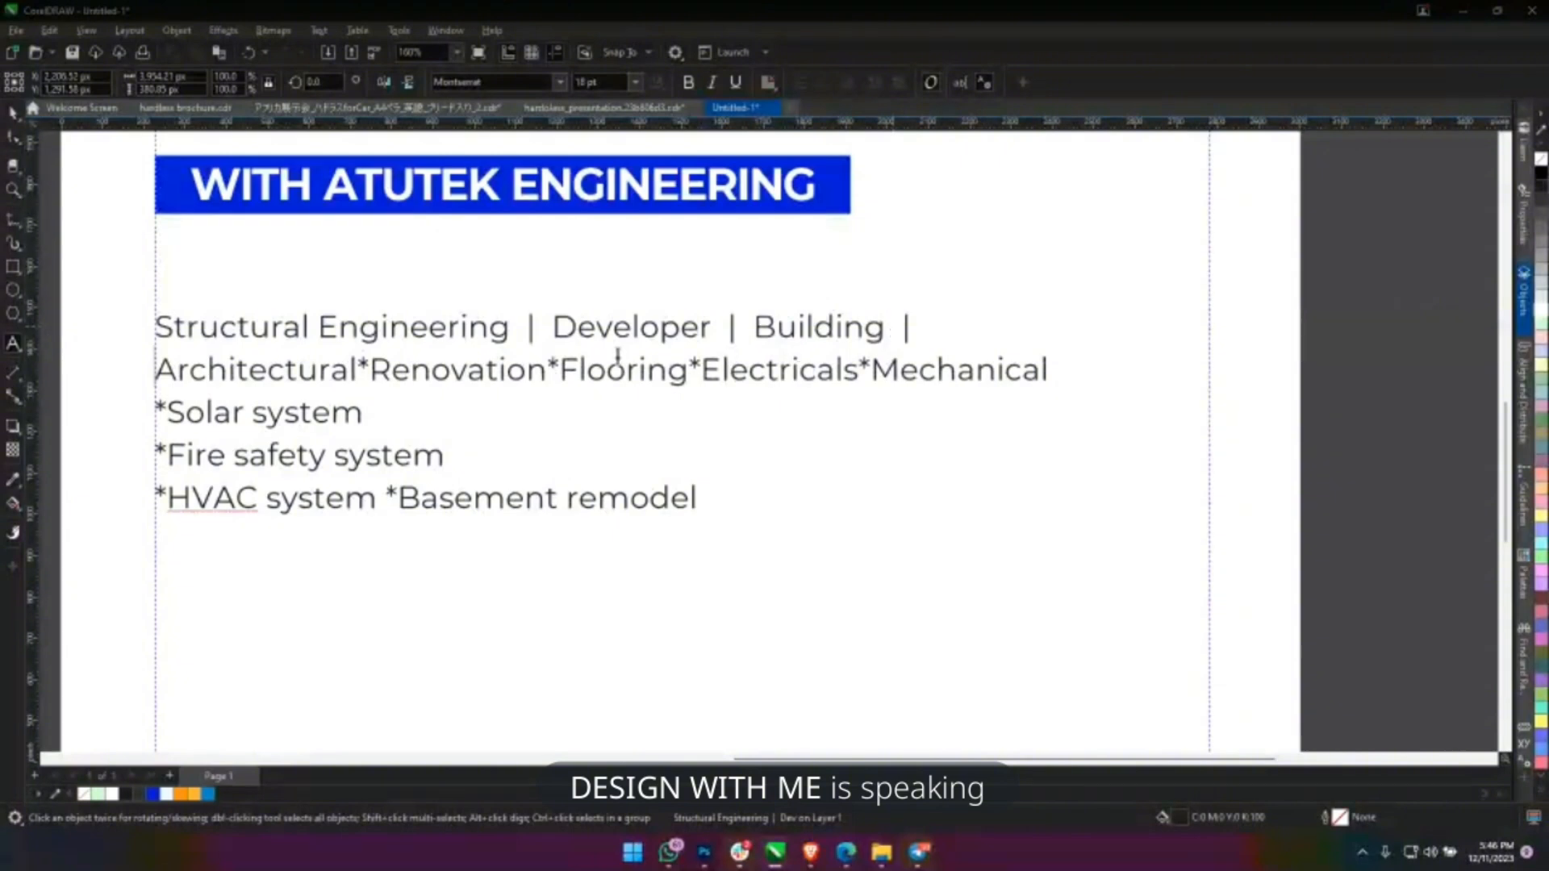
# Replace the asterisks after Architectural and Renovation in the second line with vertical-bar separators.
pyautogui.click(357, 367)
pyautogui.moveTo(356, 367); pyautogui.dragTo(369, 368)
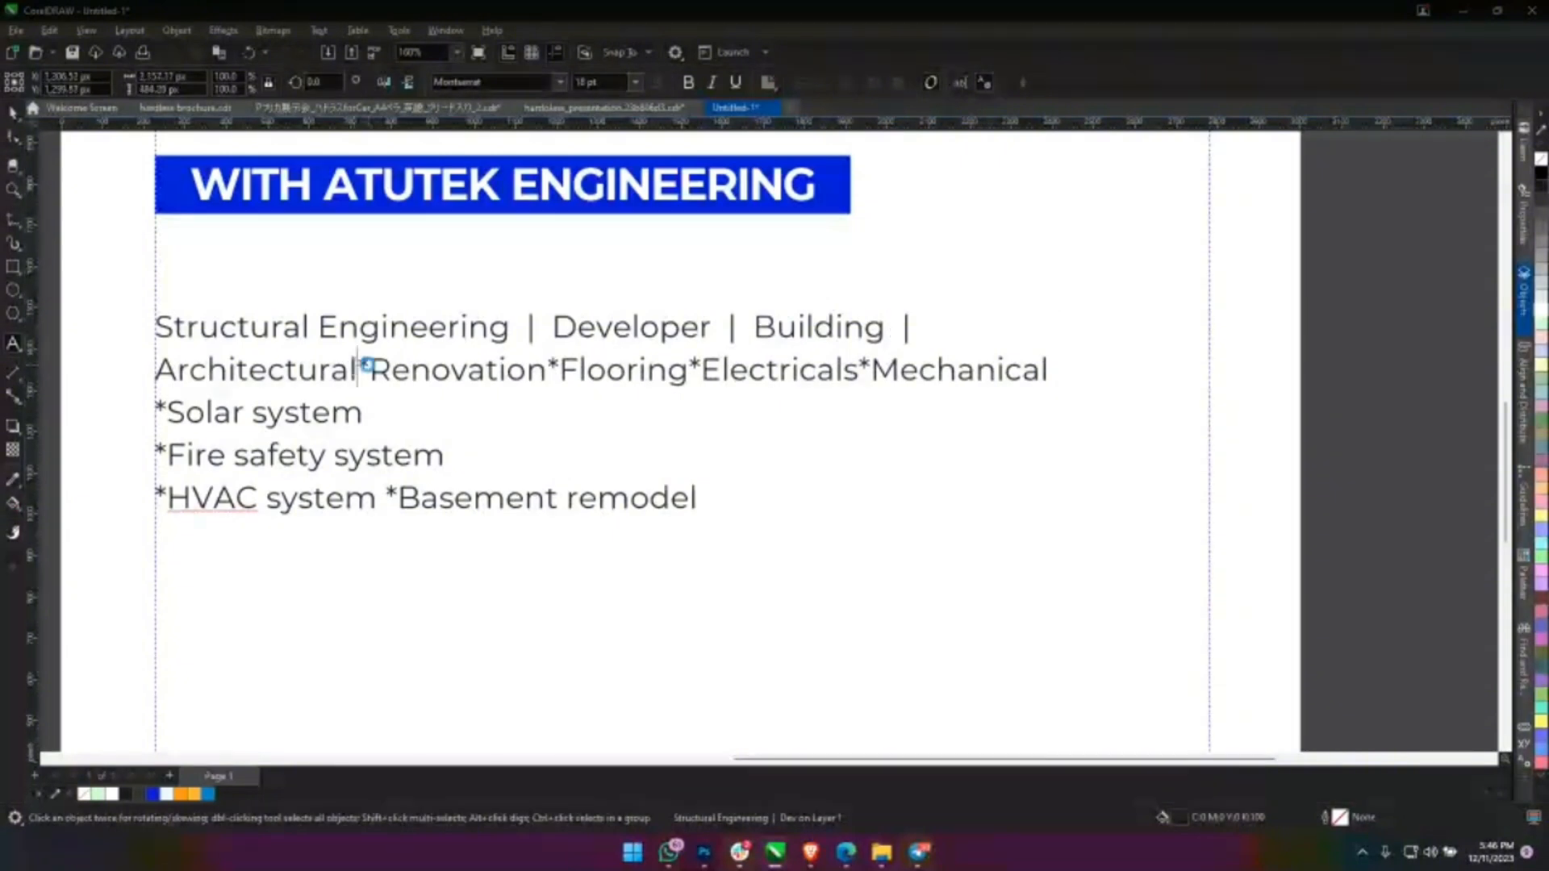
pyautogui.write('|')
pyautogui.press('Delete')
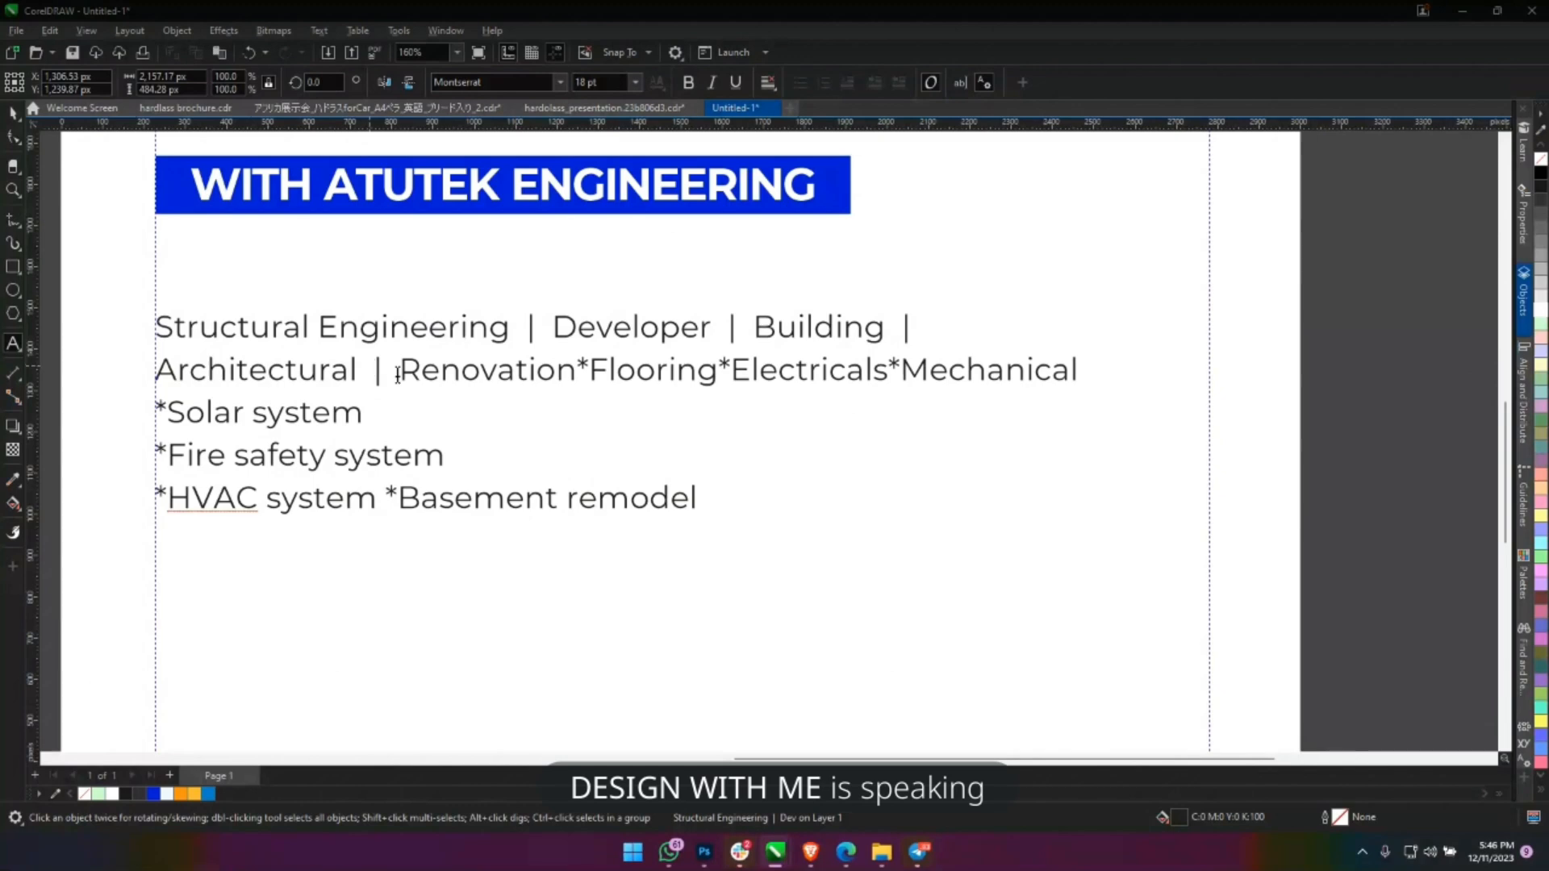
pyautogui.click(577, 369)
pyautogui.write('\\')
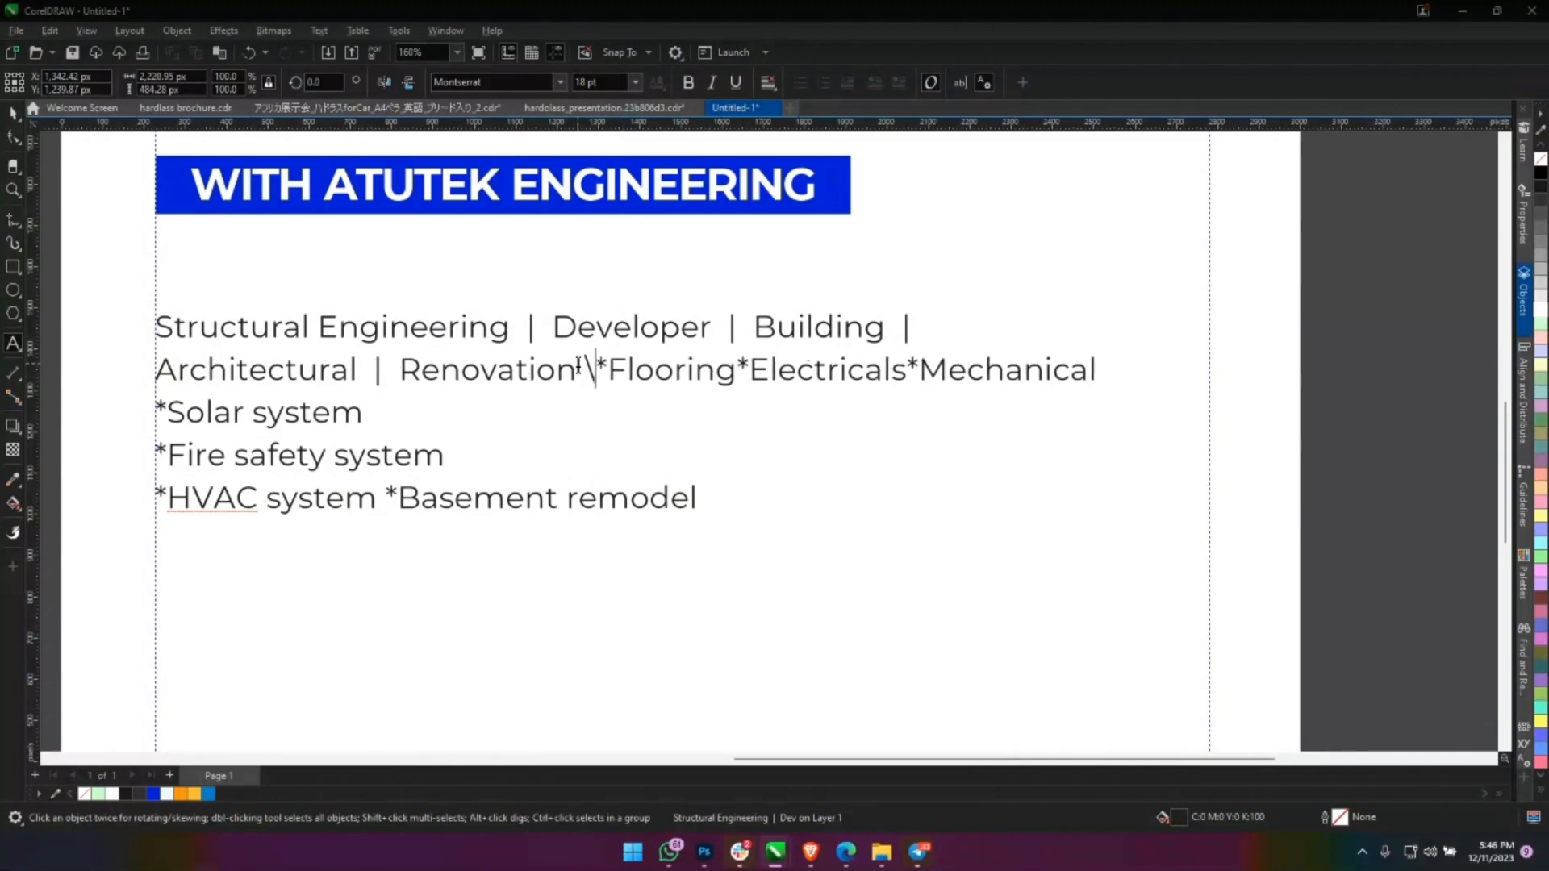
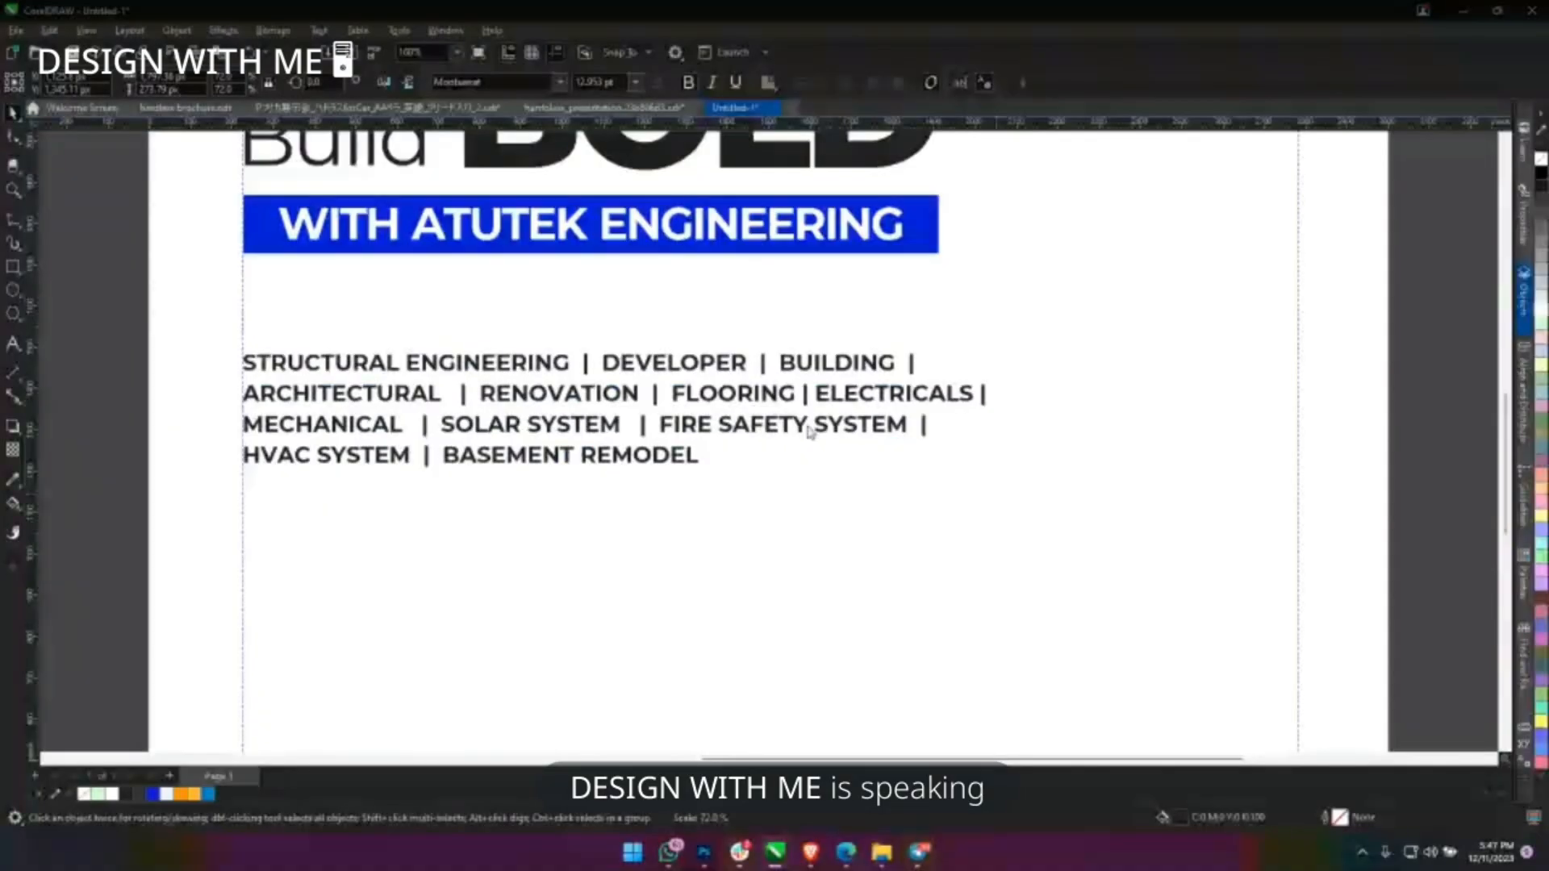
# Move the services text closer to the blue banner and set its font size to 12 pt.
pyautogui.click(730, 367)
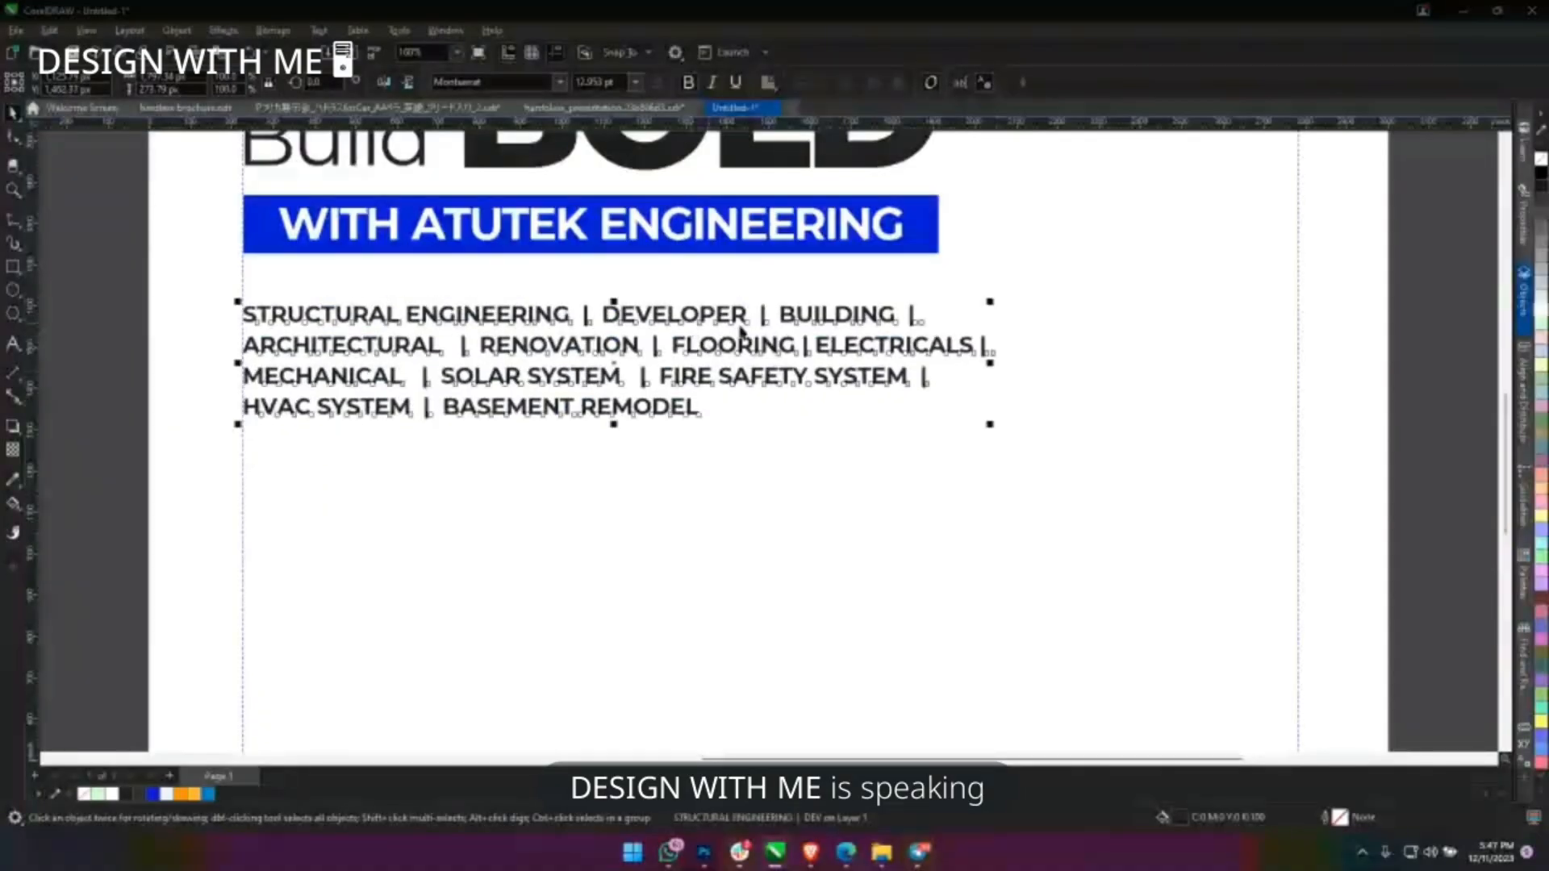
pyautogui.click(601, 82)
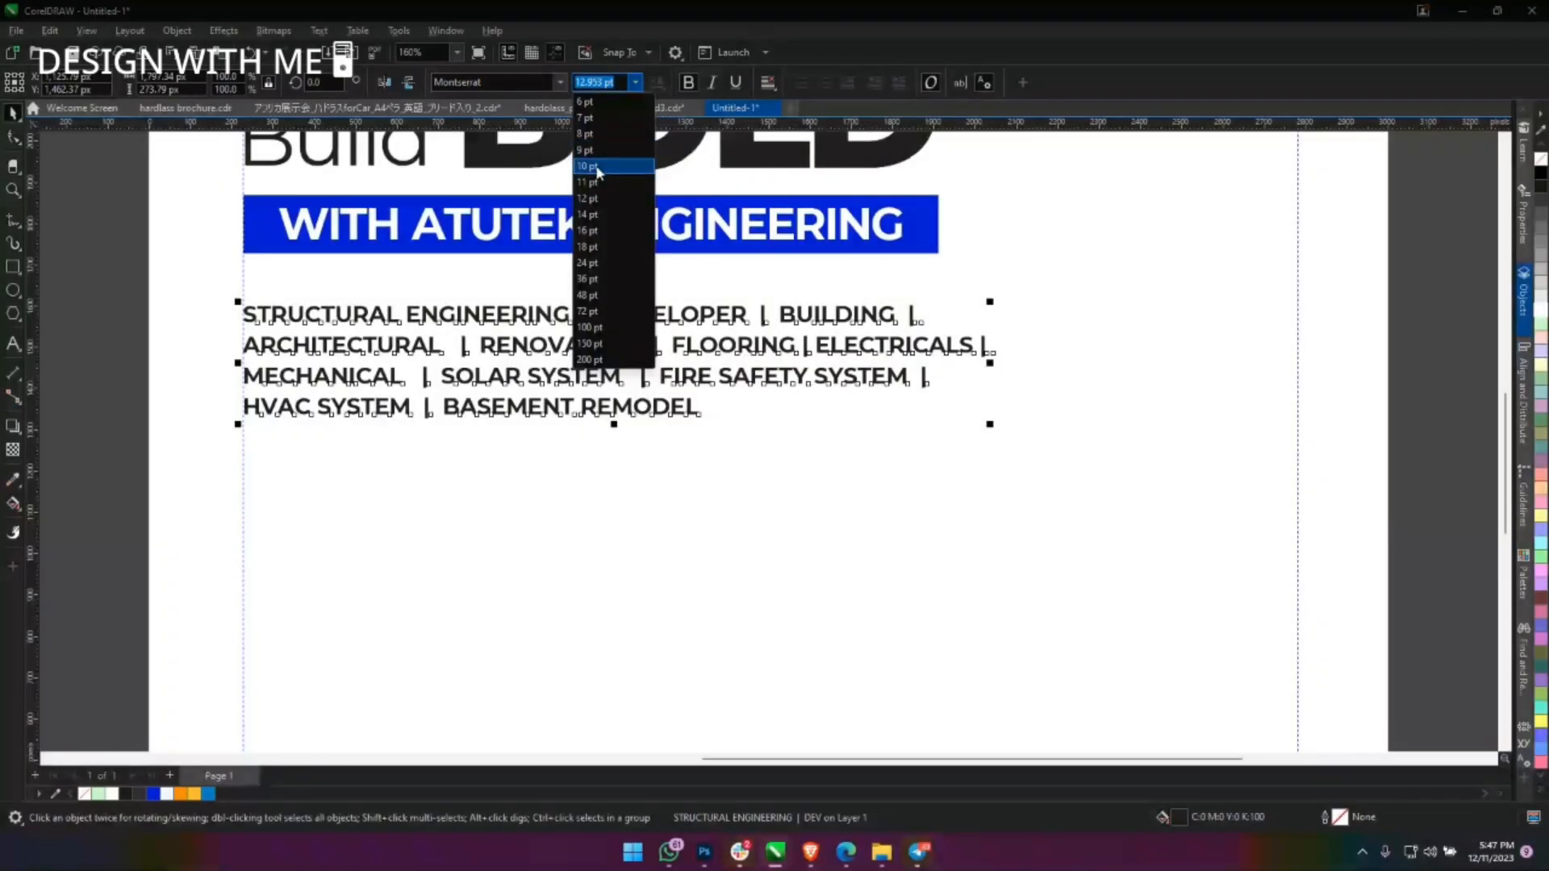
pyautogui.click(587, 198)
# Scale the Dream BIG Build BOLD headline together with its blue banner to 98.4% to match the services text's width.
pyautogui.scroll(3, 781, 381)
pyautogui.scroll(-1, 779, 383)
pyautogui.moveTo(892, 495); pyautogui.dragTo(842, 538)
pyautogui.scroll(-1, 198, 256)
pyautogui.moveTo(198, 256); pyautogui.dragTo(321, 296)
pyautogui.moveTo(613, 183); pyautogui.dragTo(883, 512)
pyautogui.hotkey('ctrl', 'z')
pyautogui.moveTo(252, 207); pyautogui.dragTo(926, 541)
pyautogui.press('Down')
pyautogui.moveTo(889, 231); pyautogui.dragTo(880, 230)
pyautogui.scroll(-3, 854, 503)
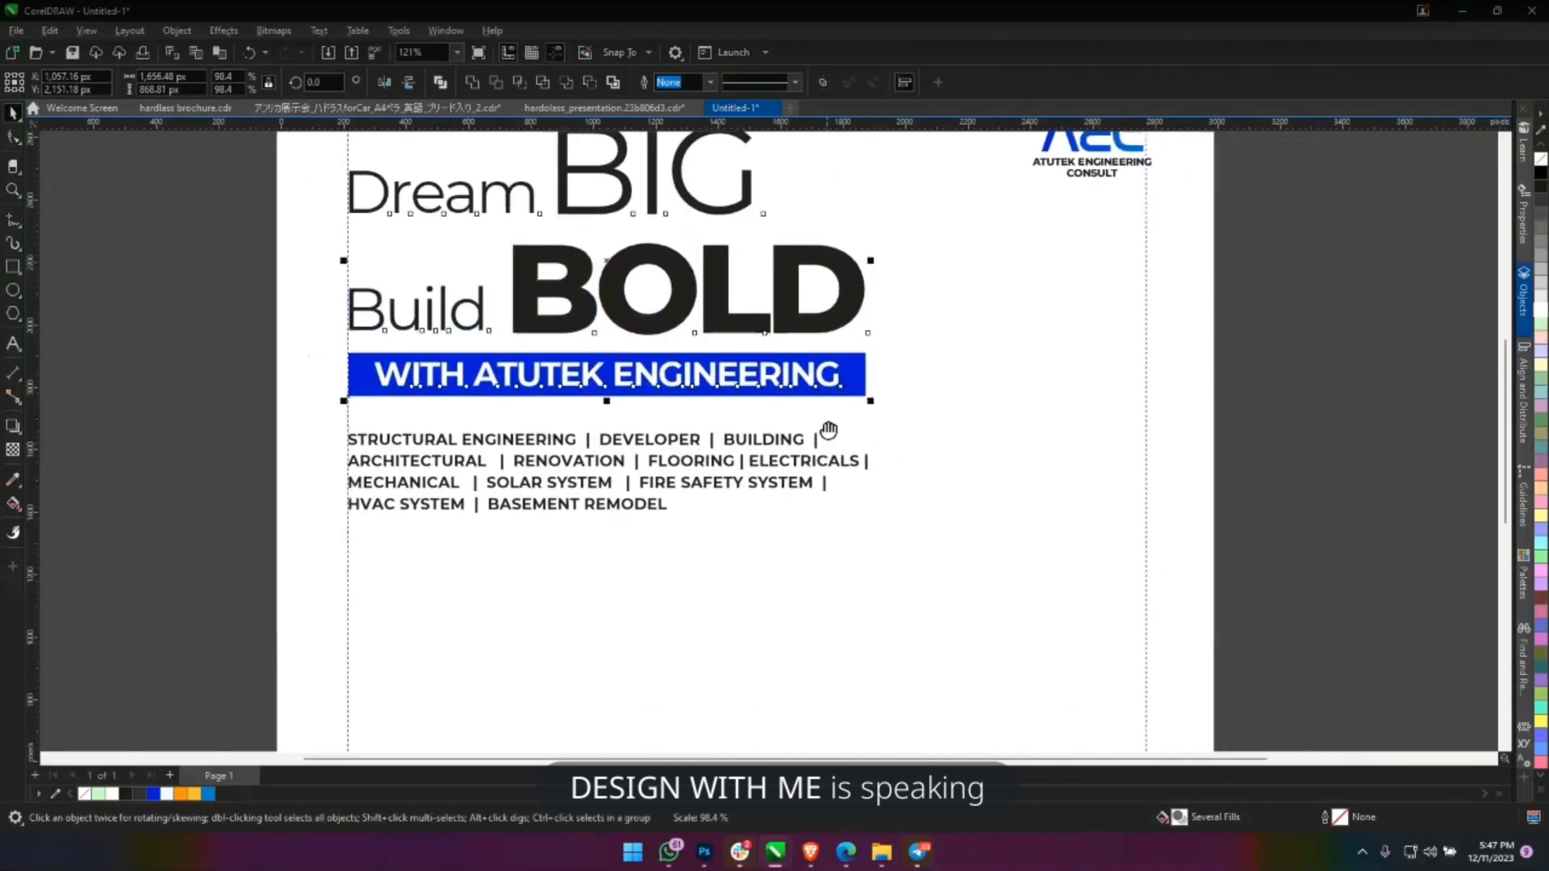
# Move the services text down and draw a blue label rectangle about 347 by 65 px above its first line.
pyautogui.moveTo(800, 391); pyautogui.dragTo(793, 463)
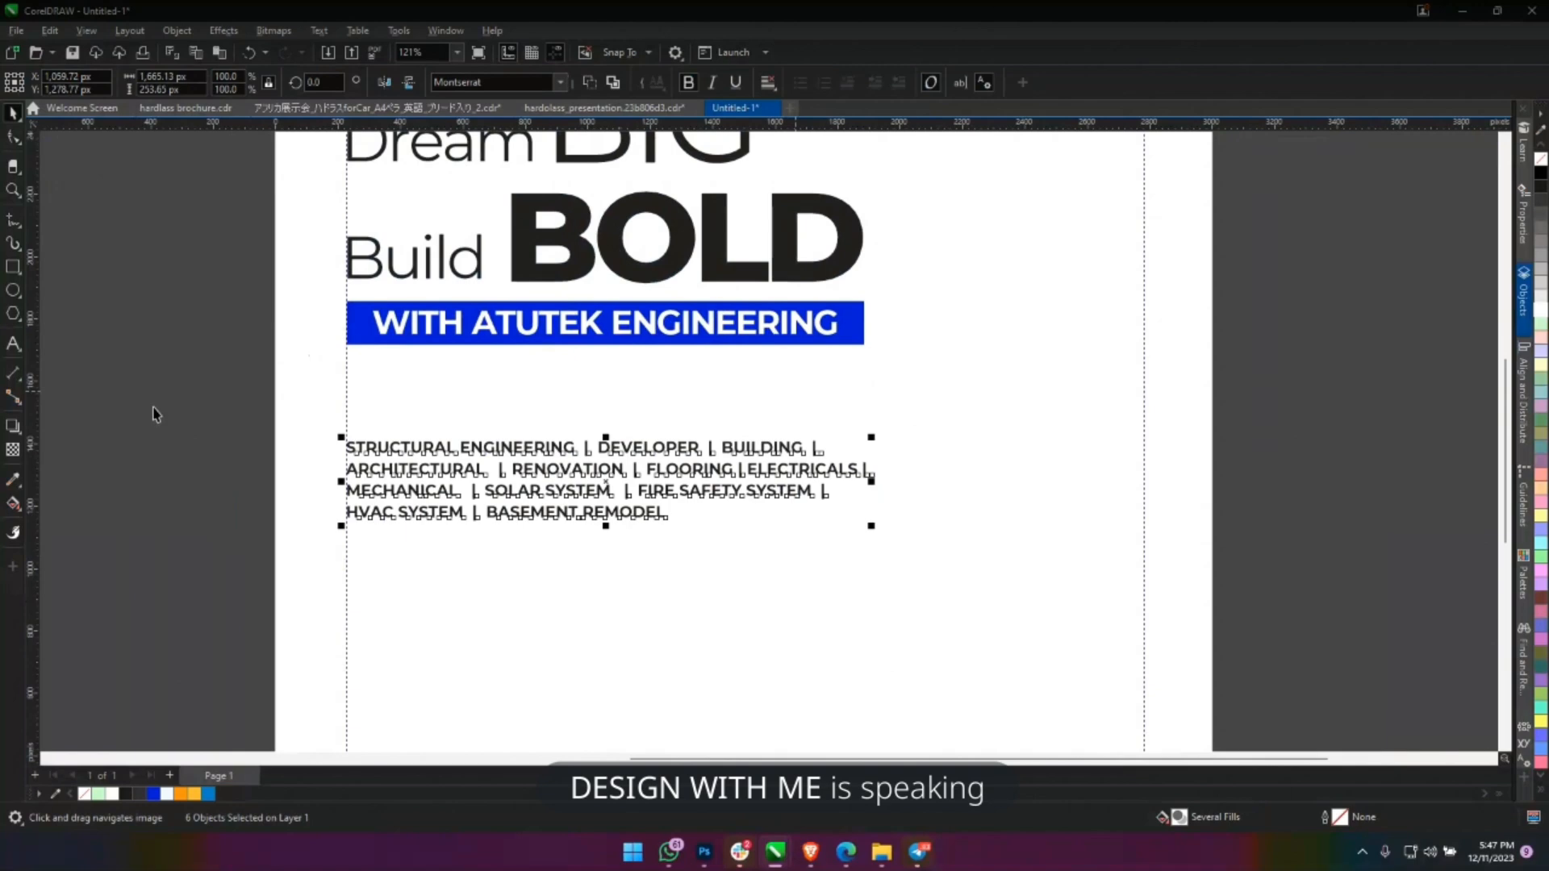
pyautogui.click(13, 266)
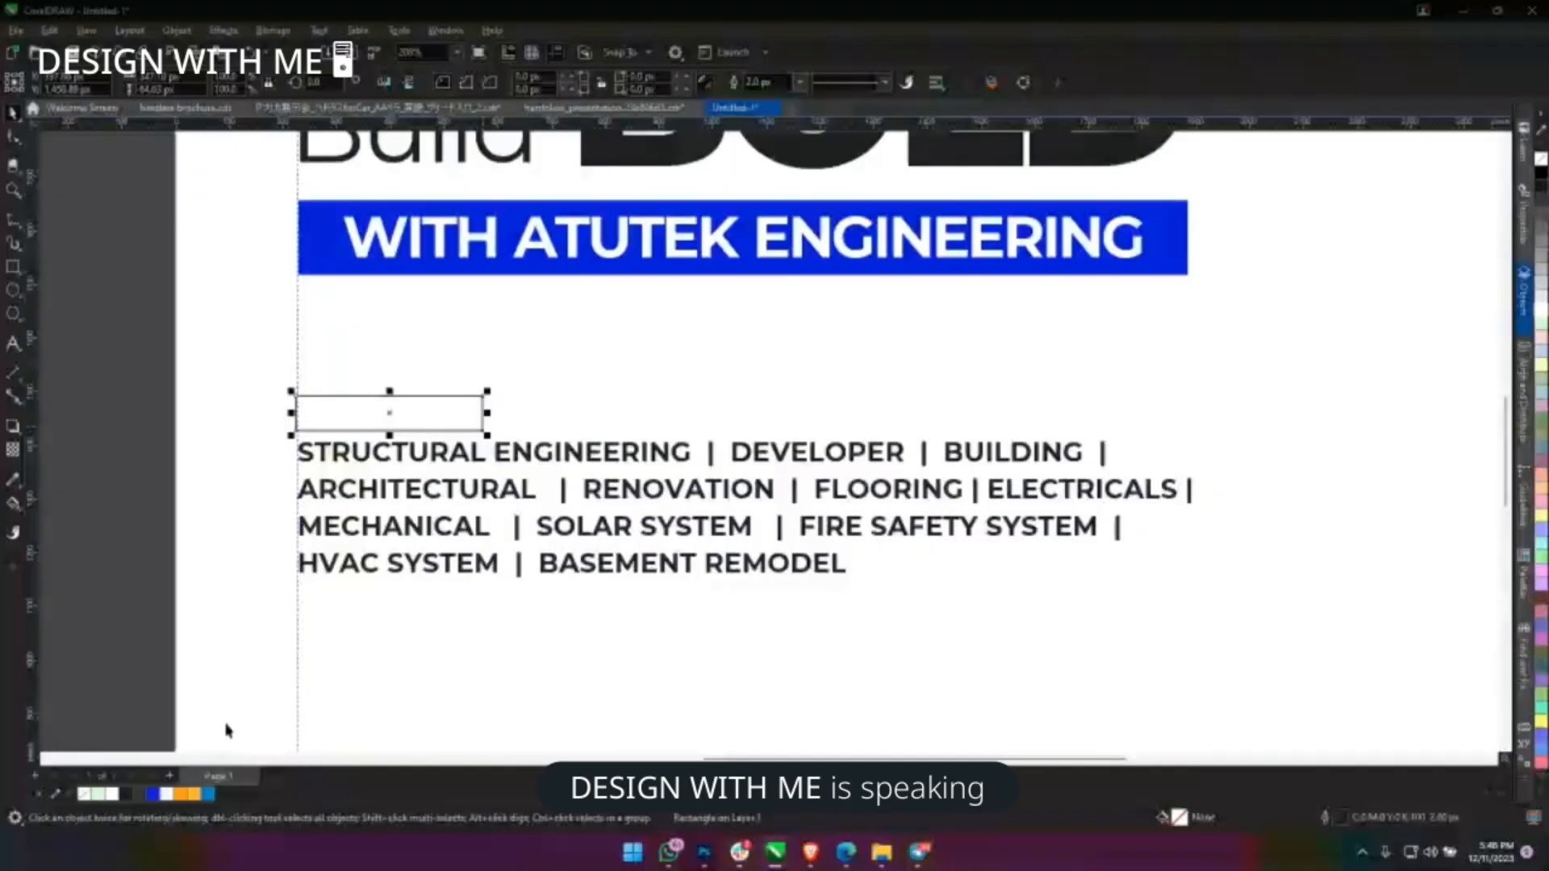
pyautogui.click(182, 794)
pyautogui.click(152, 794)
# Duplicate the services text onto the small blue rectangle and change the copy to "OUR SERVICES".
pyautogui.click(464, 450)
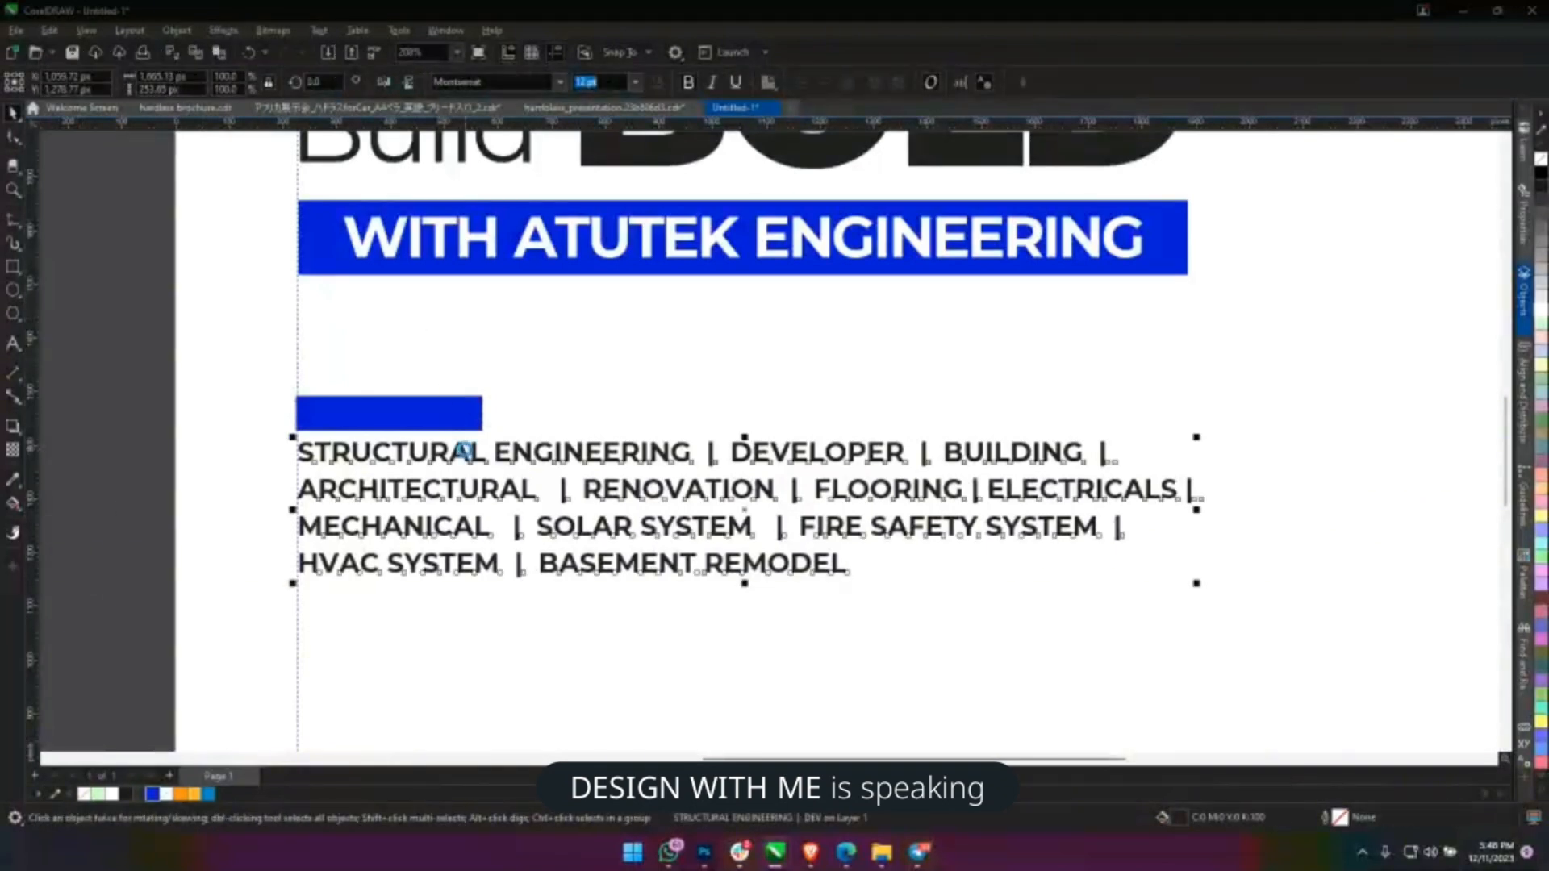
pyautogui.moveTo(464, 451); pyautogui.dragTo(460, 419)
pyautogui.doubleClick(461, 418)
pyautogui.hotkey('ctrl', 'a')
pyautogui.write('OUR SERVICES')
pyautogui.press('Escape')
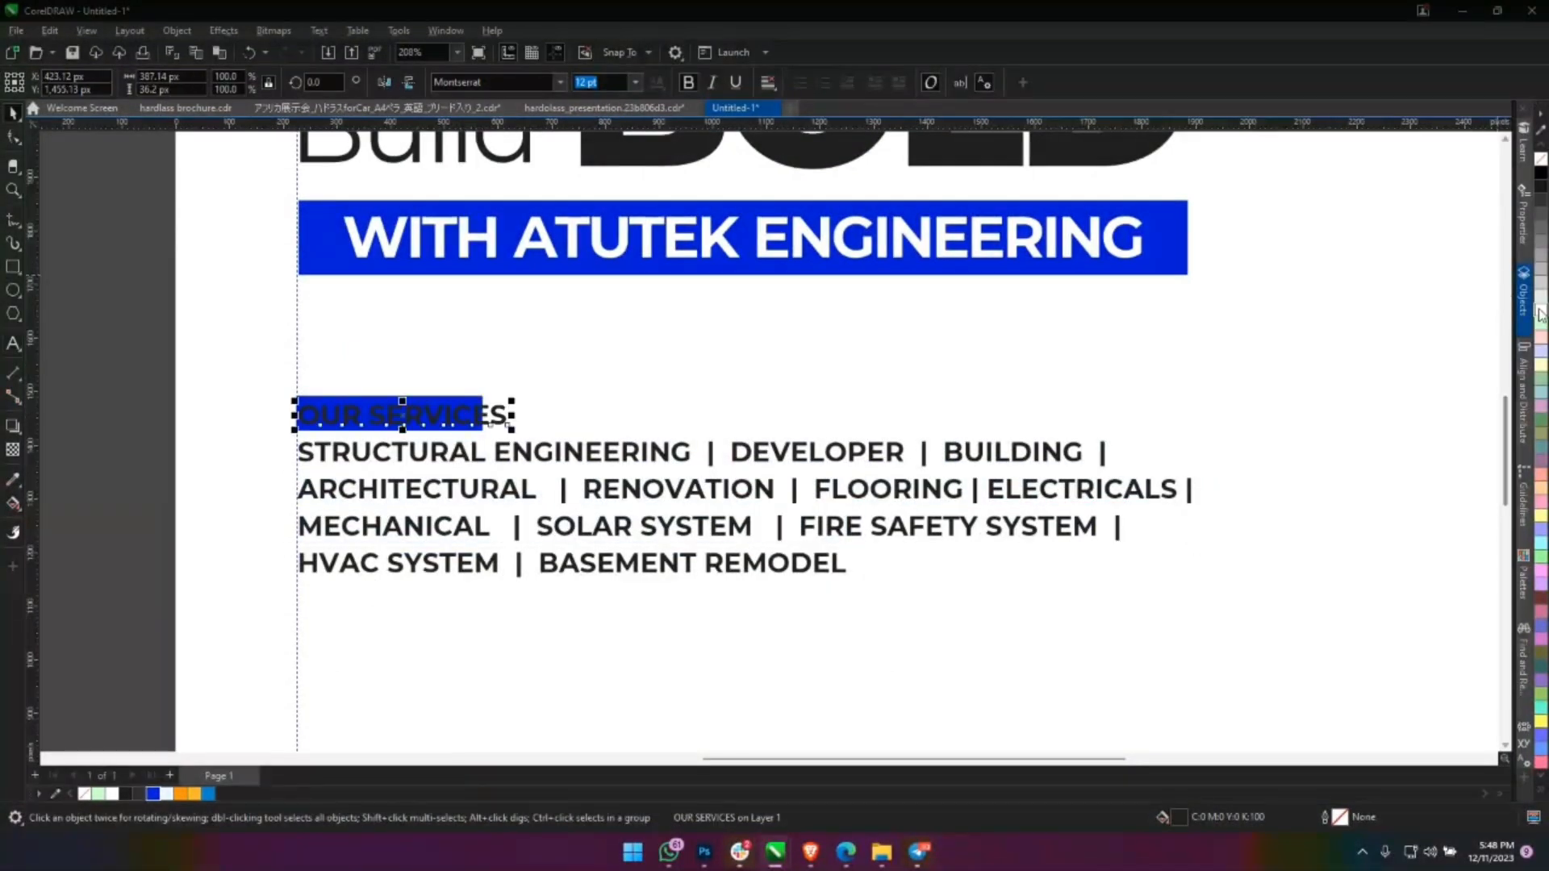
# Widen the label rectangle to about 481 px and centre the OUR SERVICES text, coloured white, inside it.
pyautogui.click(470, 406)
pyautogui.moveTo(490, 413); pyautogui.dragTo(555, 414)
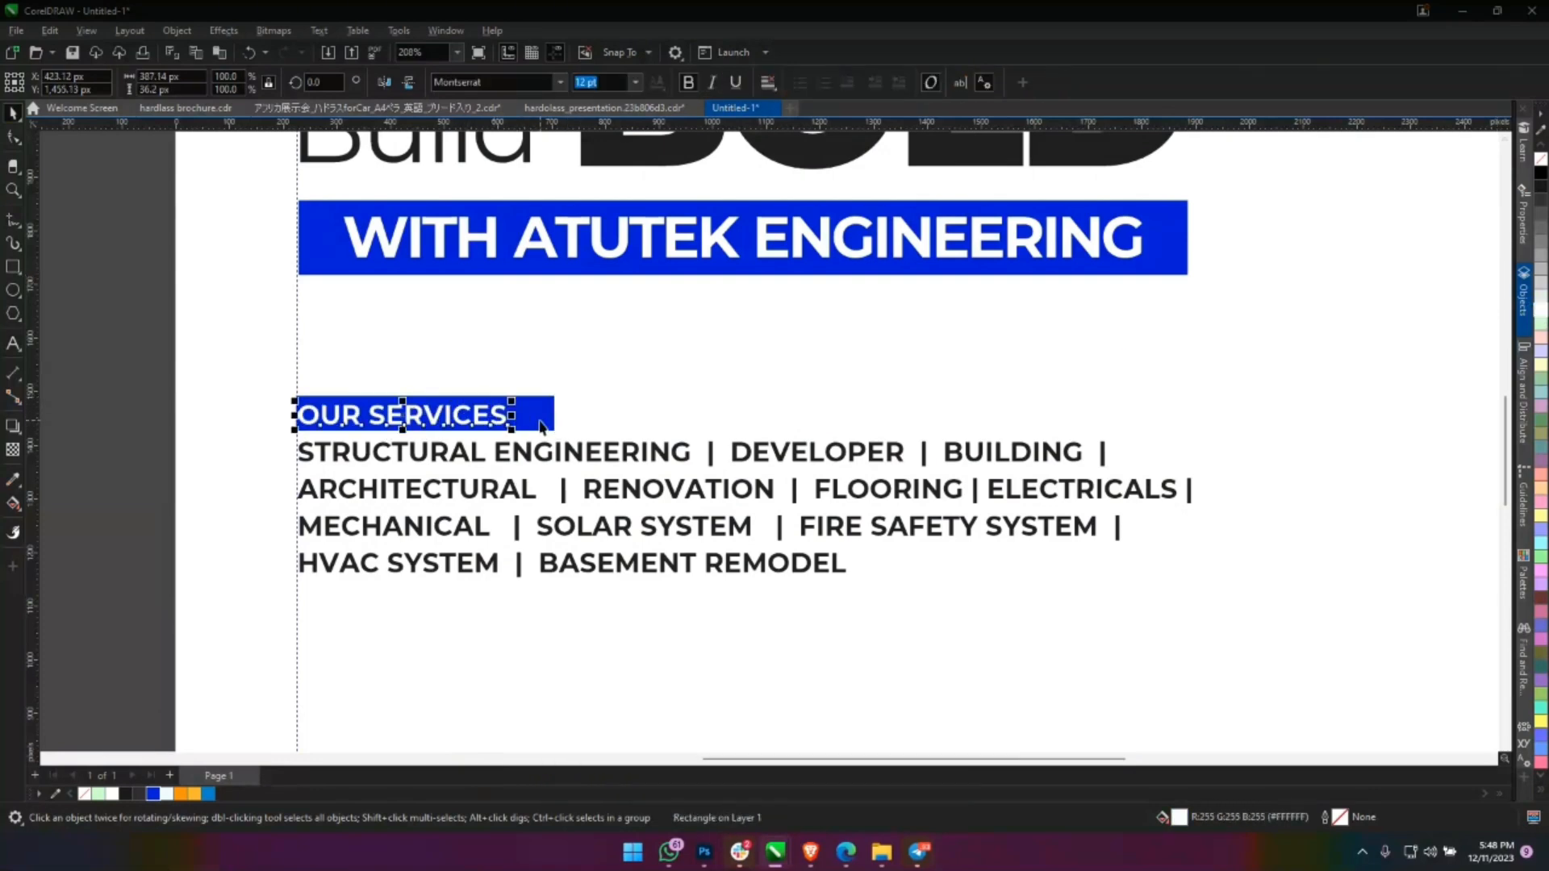
pyautogui.click(426, 415)
pyautogui.keyDown('shift'); pyautogui.click(528, 421); pyautogui.keyUp('shift')
pyautogui.press('c')
pyautogui.press('e')
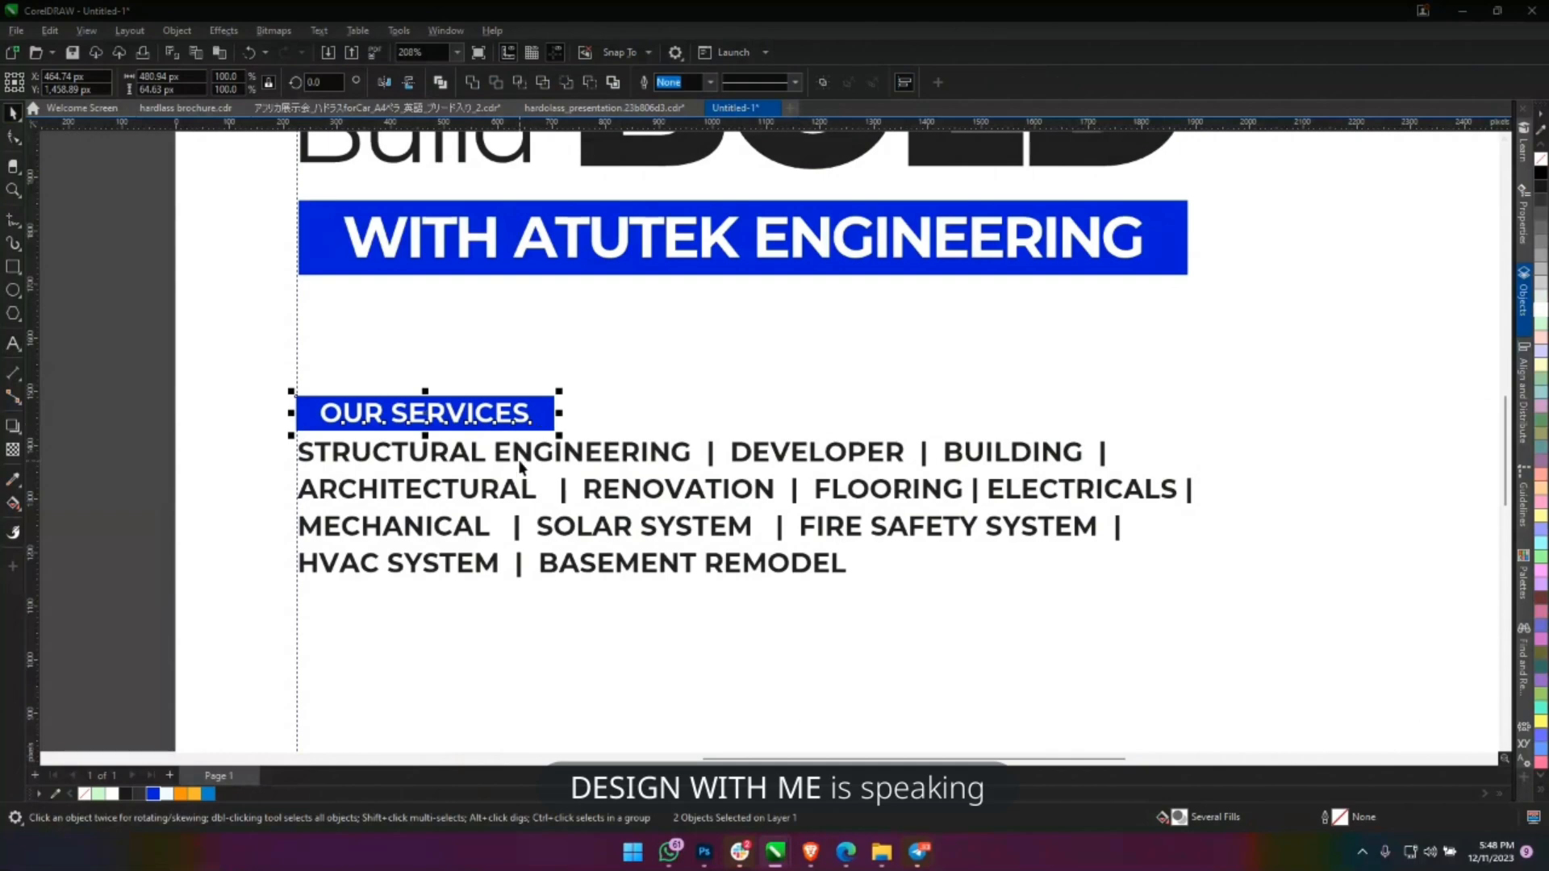
# Nudge the services list down 10 px to open a gap below the OUR SERVICES label.
pyautogui.click(521, 467)
pyautogui.press('Down')
pyautogui.press('Down')
pyautogui.press('Down')
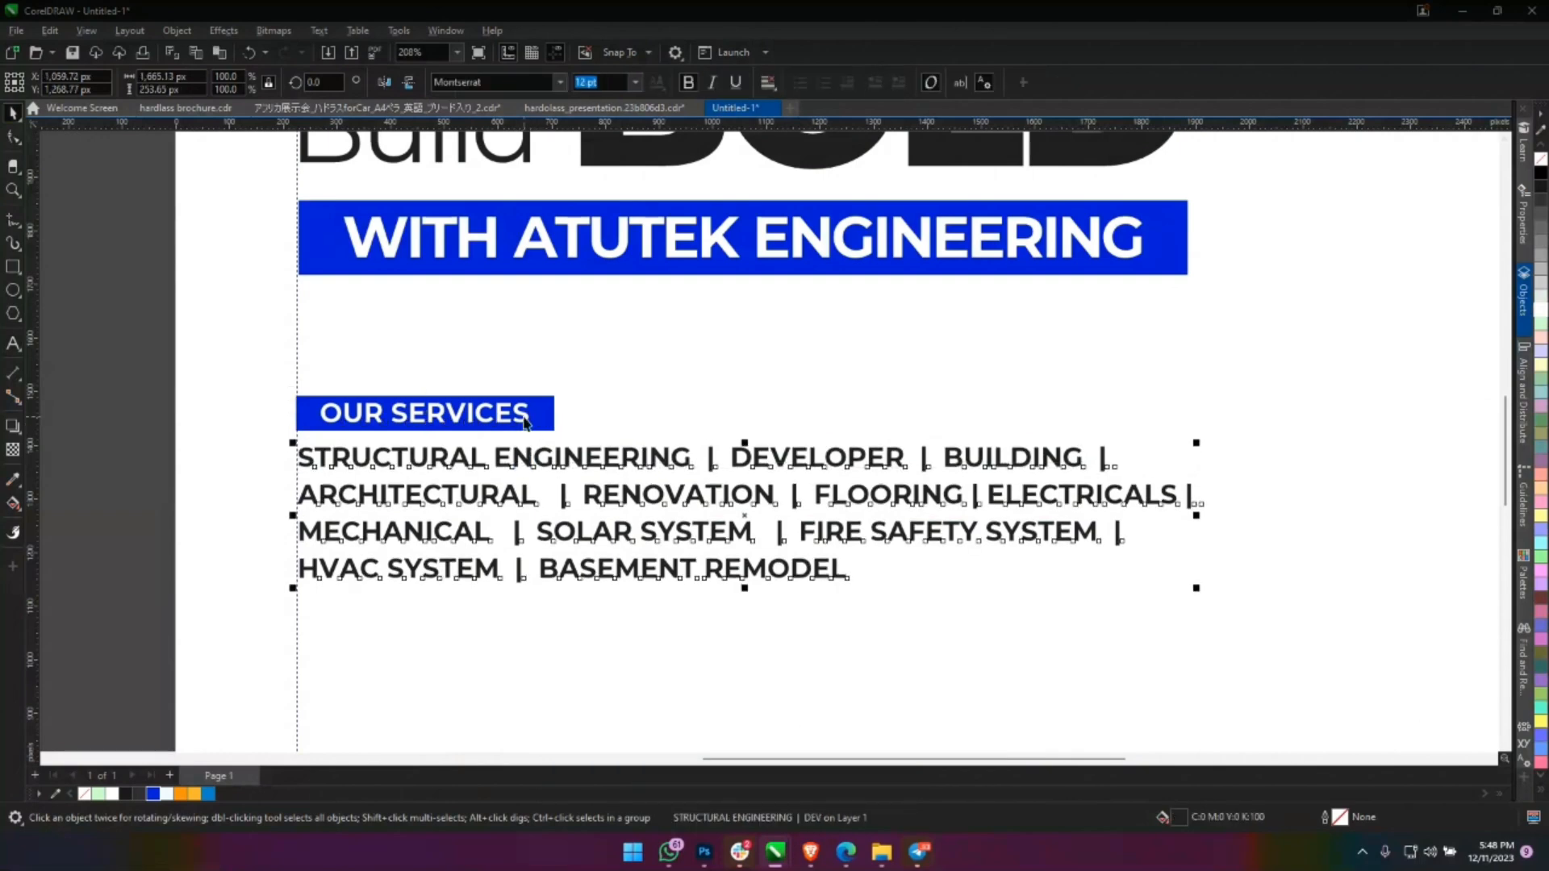
# Try orange on the OUR SERVICES label rectangle, but fill it with dark grey #2E2E2E.
pyautogui.scroll(-4, 524, 422)
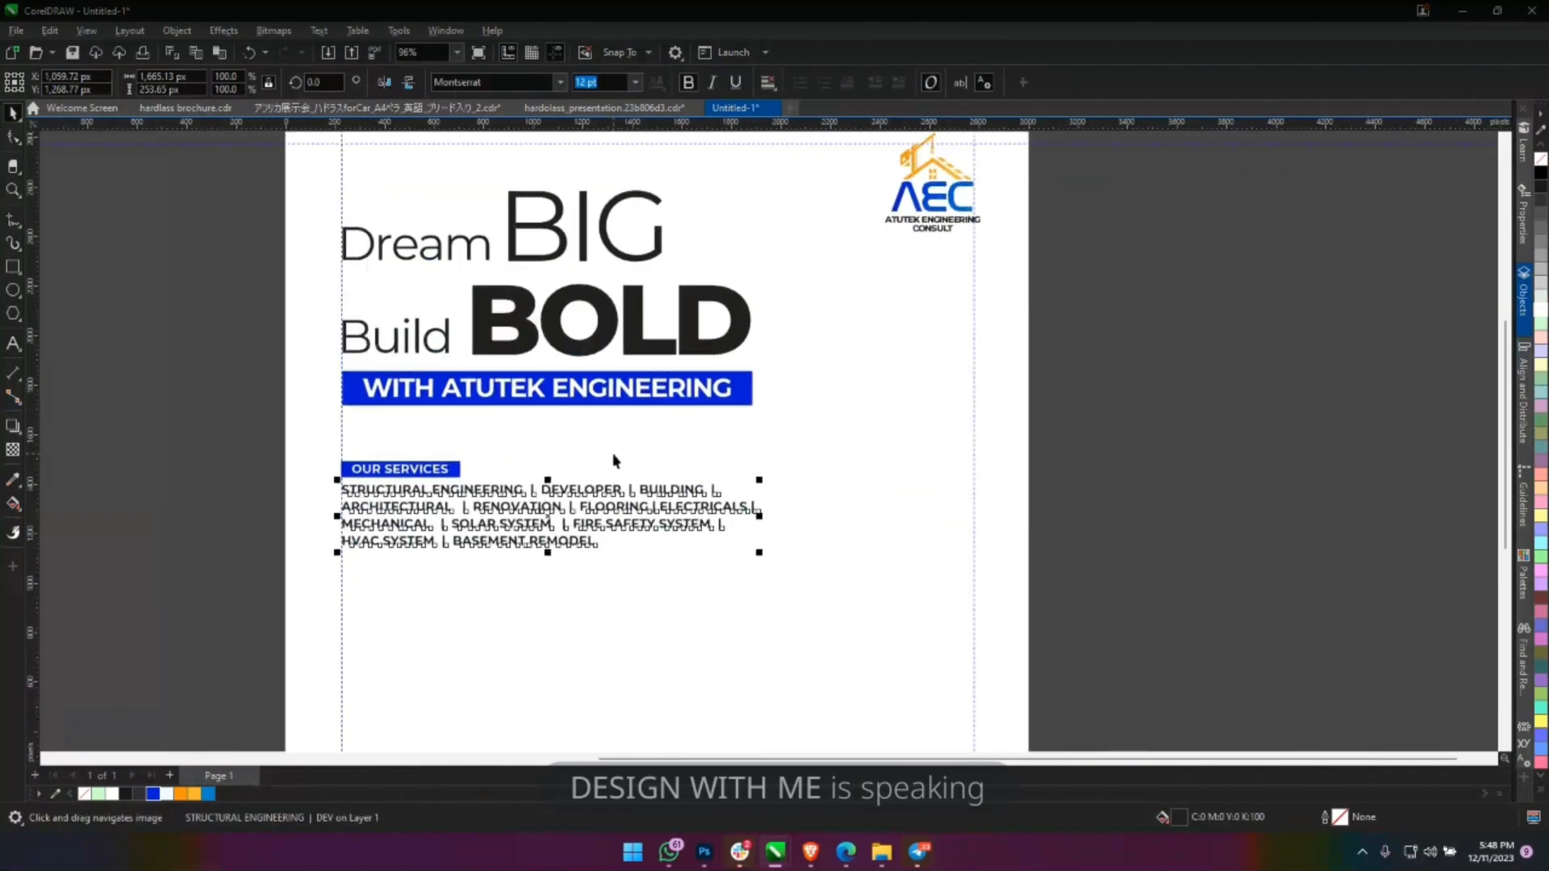
pyautogui.click(454, 468)
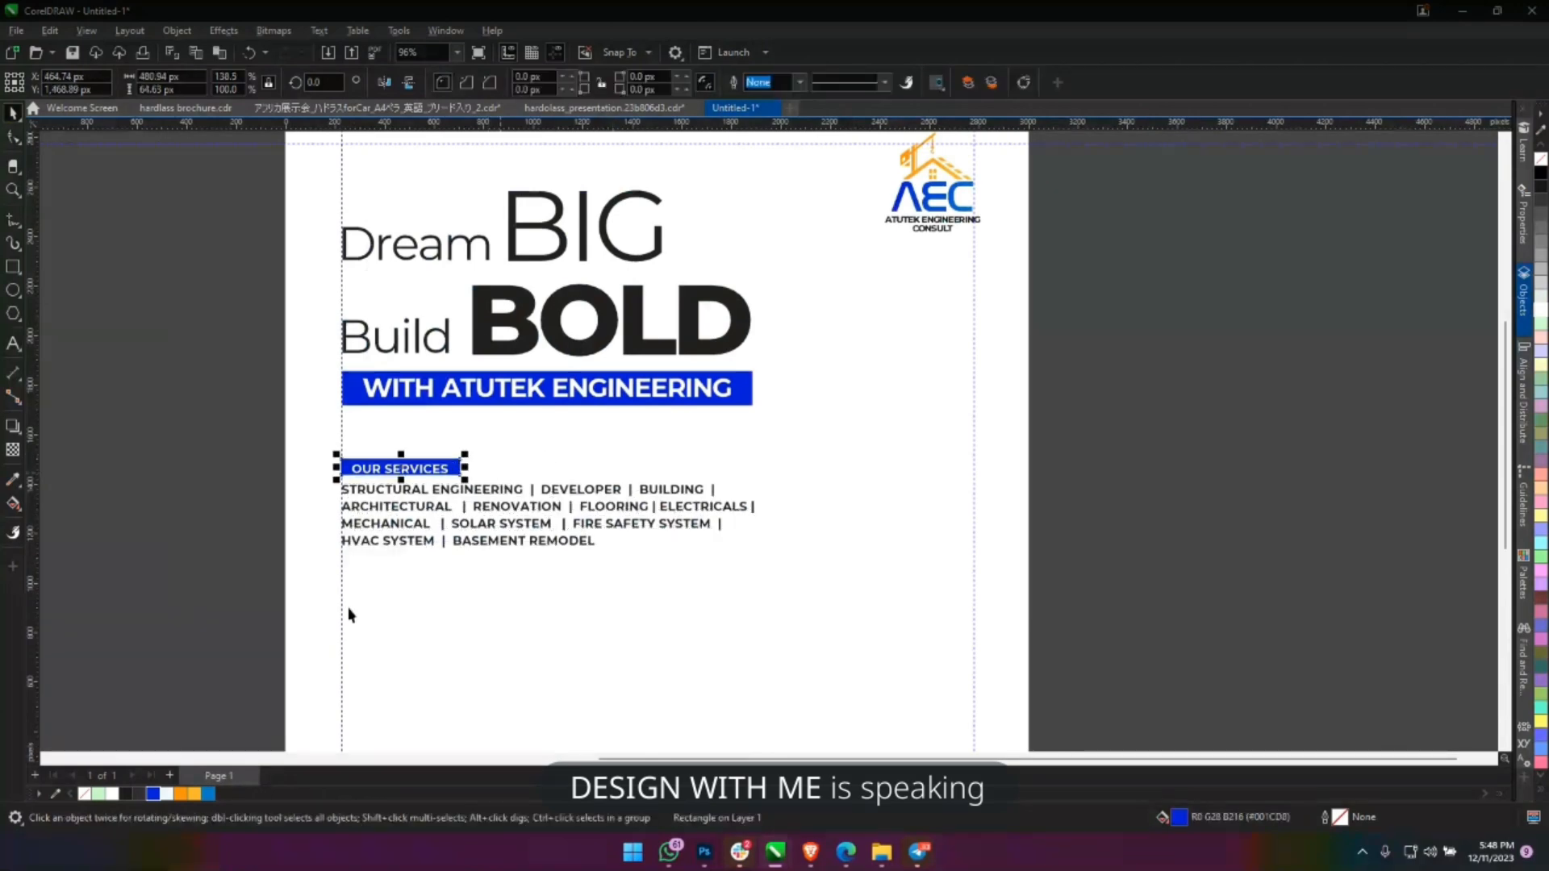
pyautogui.press('Down')
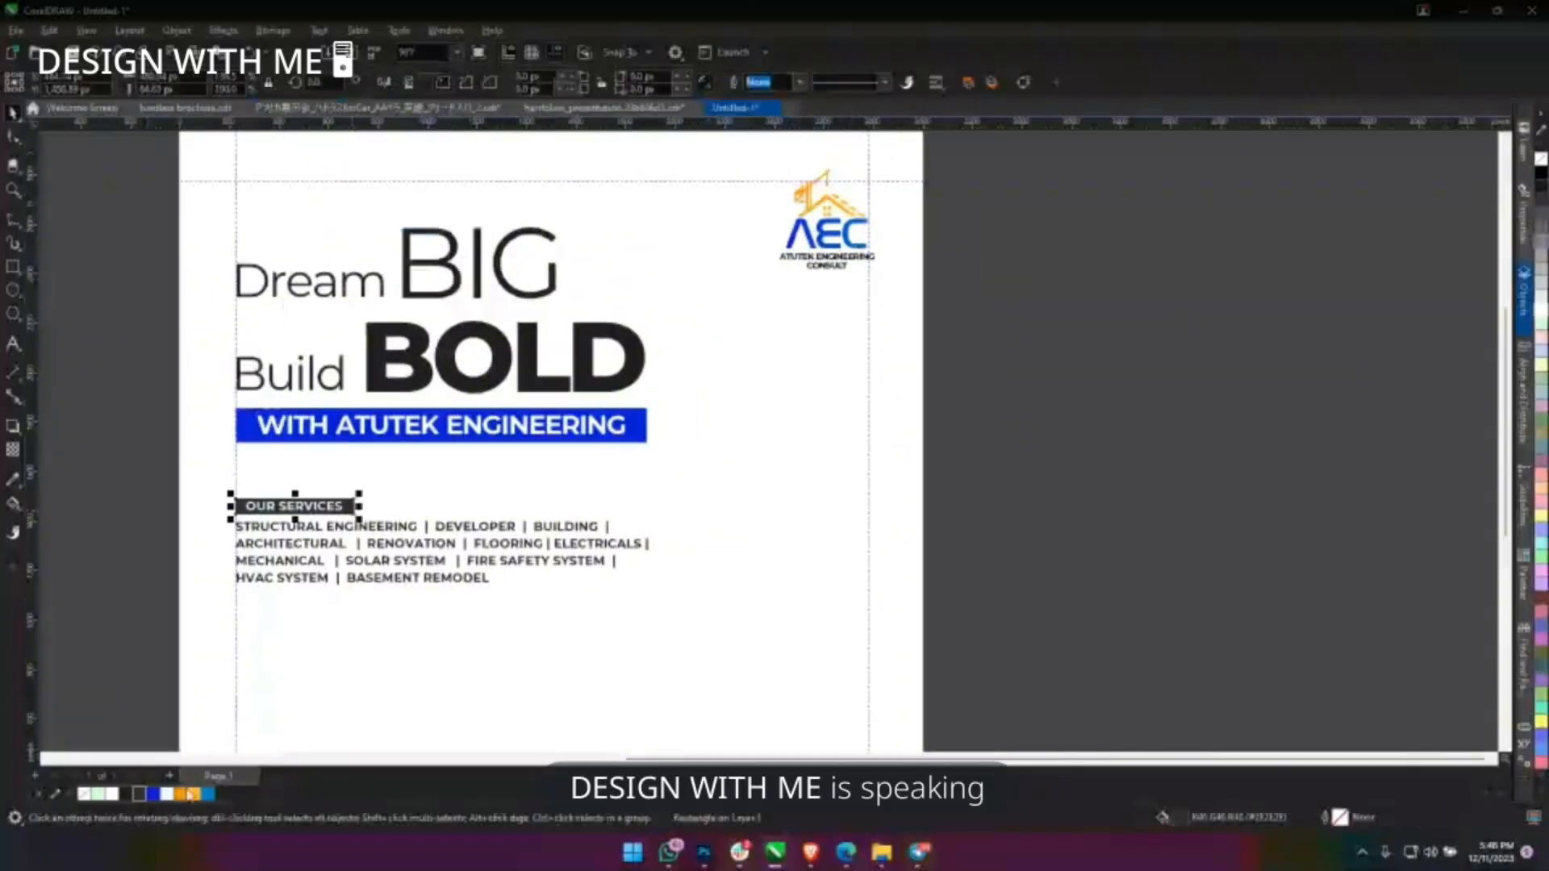
pyautogui.press('Escape')
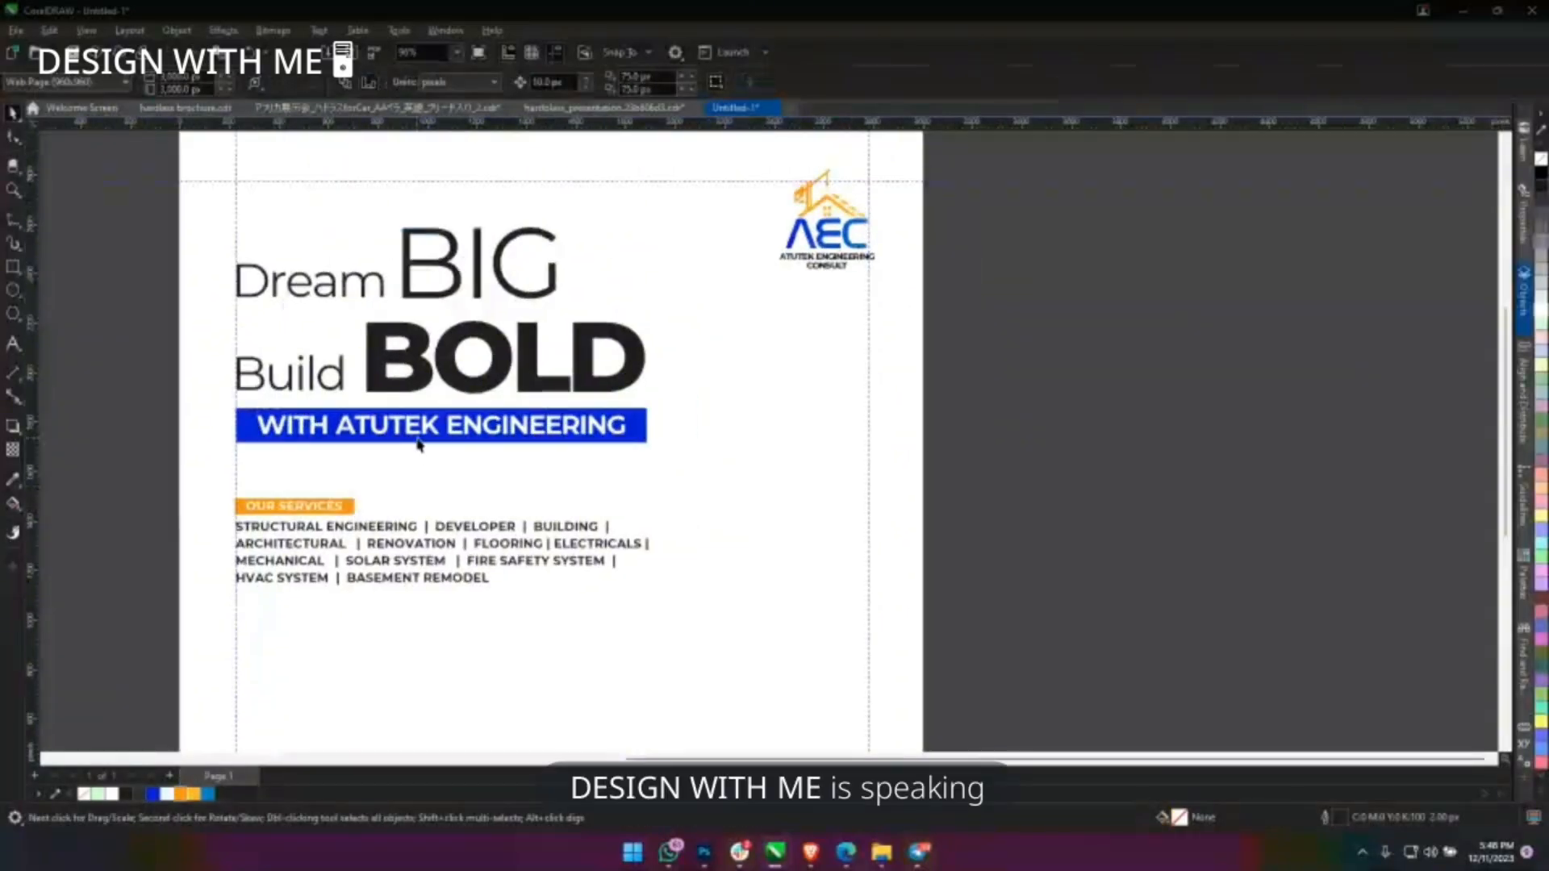
pyautogui.click(294, 506)
pyautogui.scroll(-2, 653, 501)
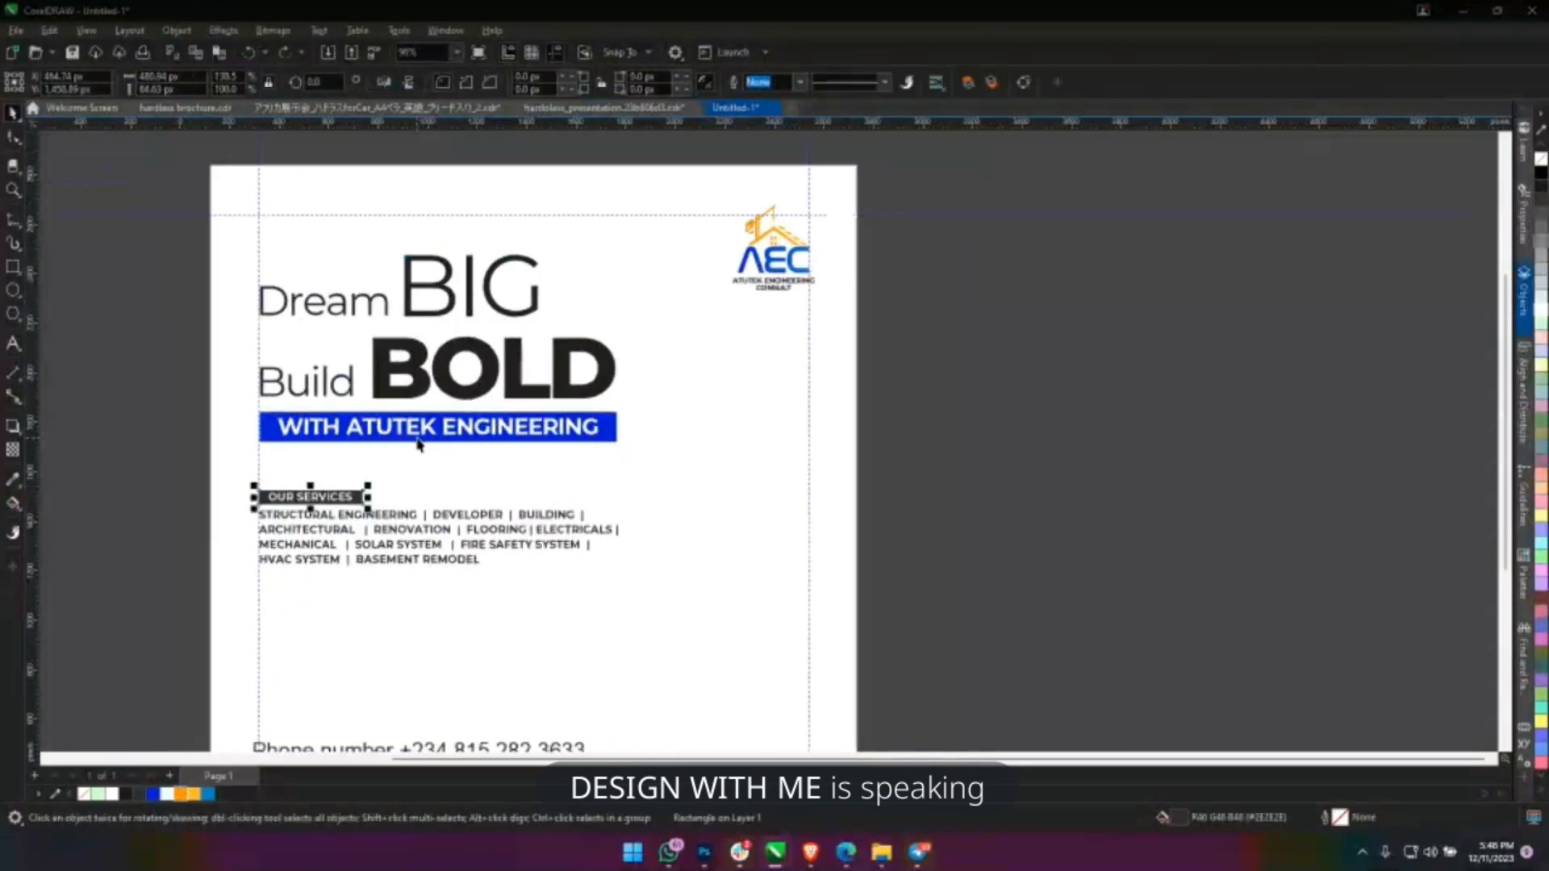
# Set the WITH ATUTEK ENGINEERING text to 24 pt and centre it within its blue banner.
pyautogui.moveTo(652, 500); pyautogui.dragTo(661, 417)
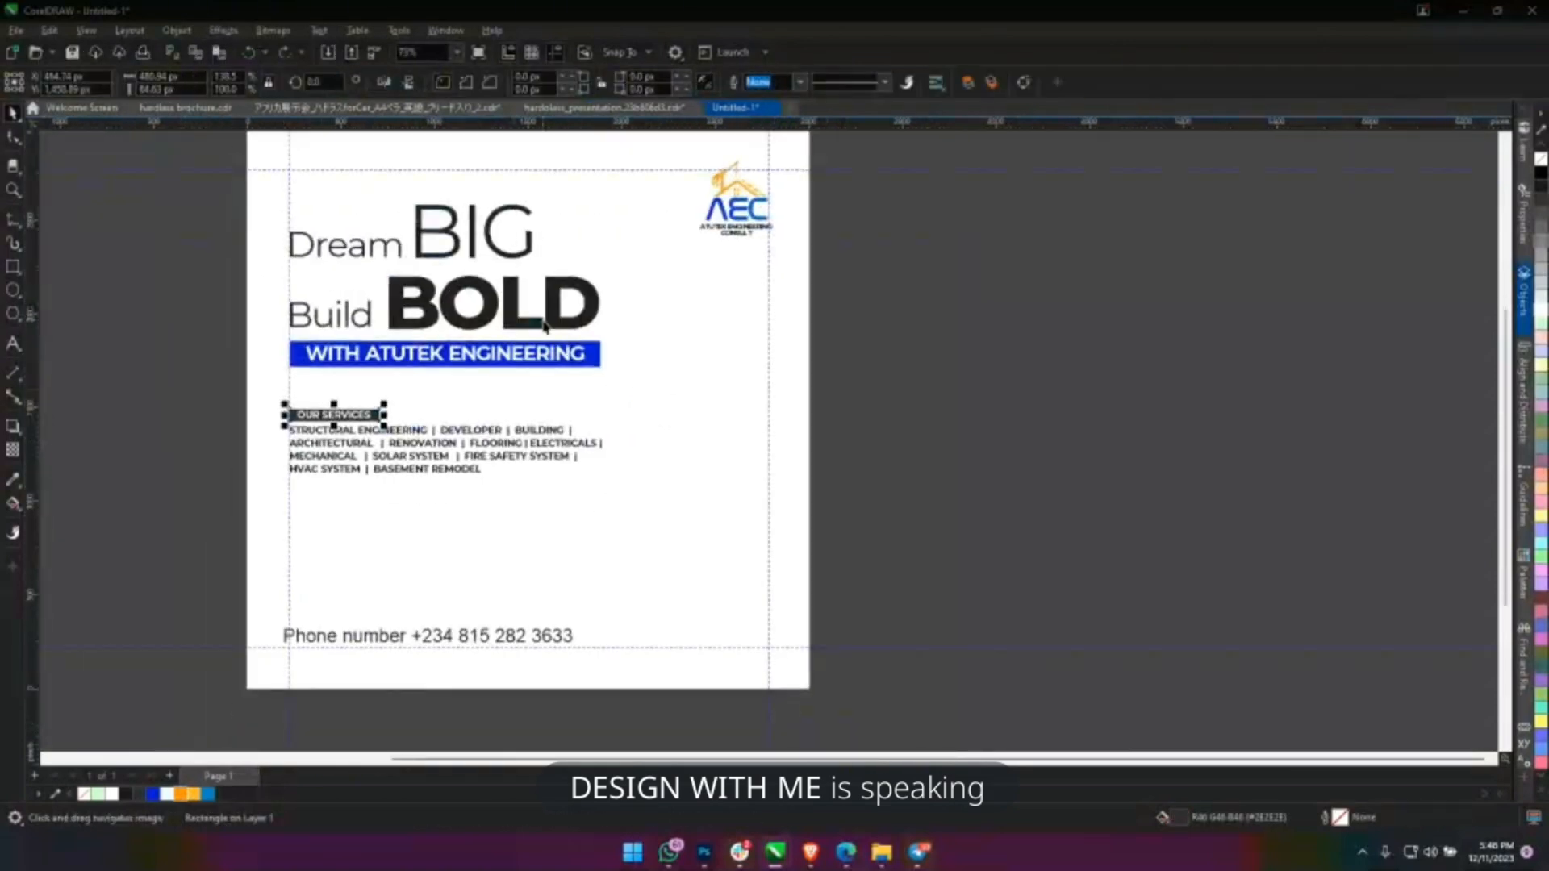
pyautogui.click(532, 362)
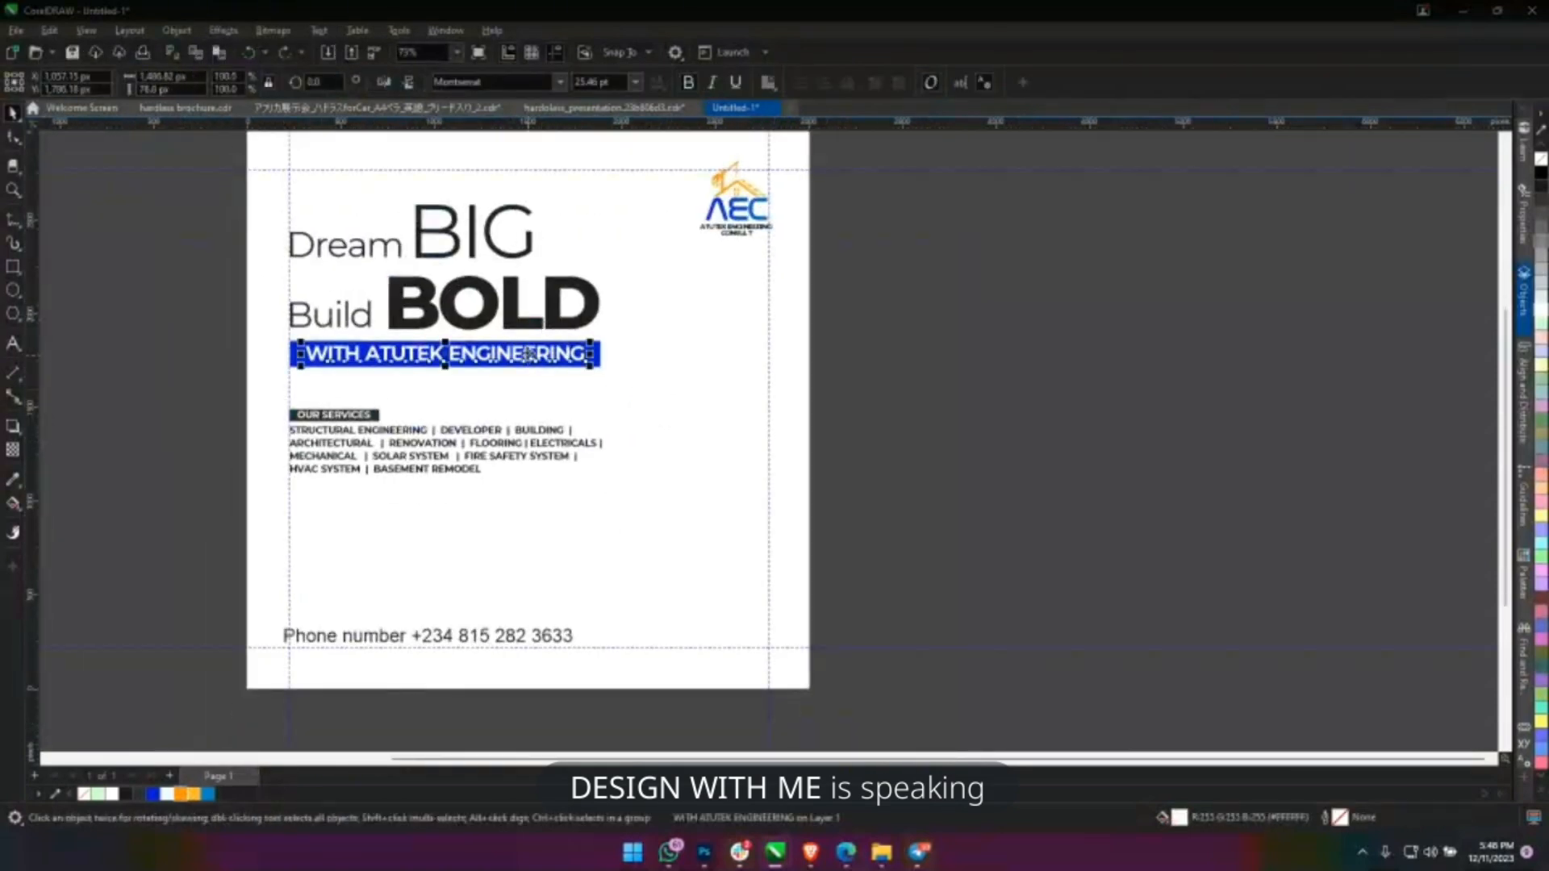
pyautogui.click(597, 82)
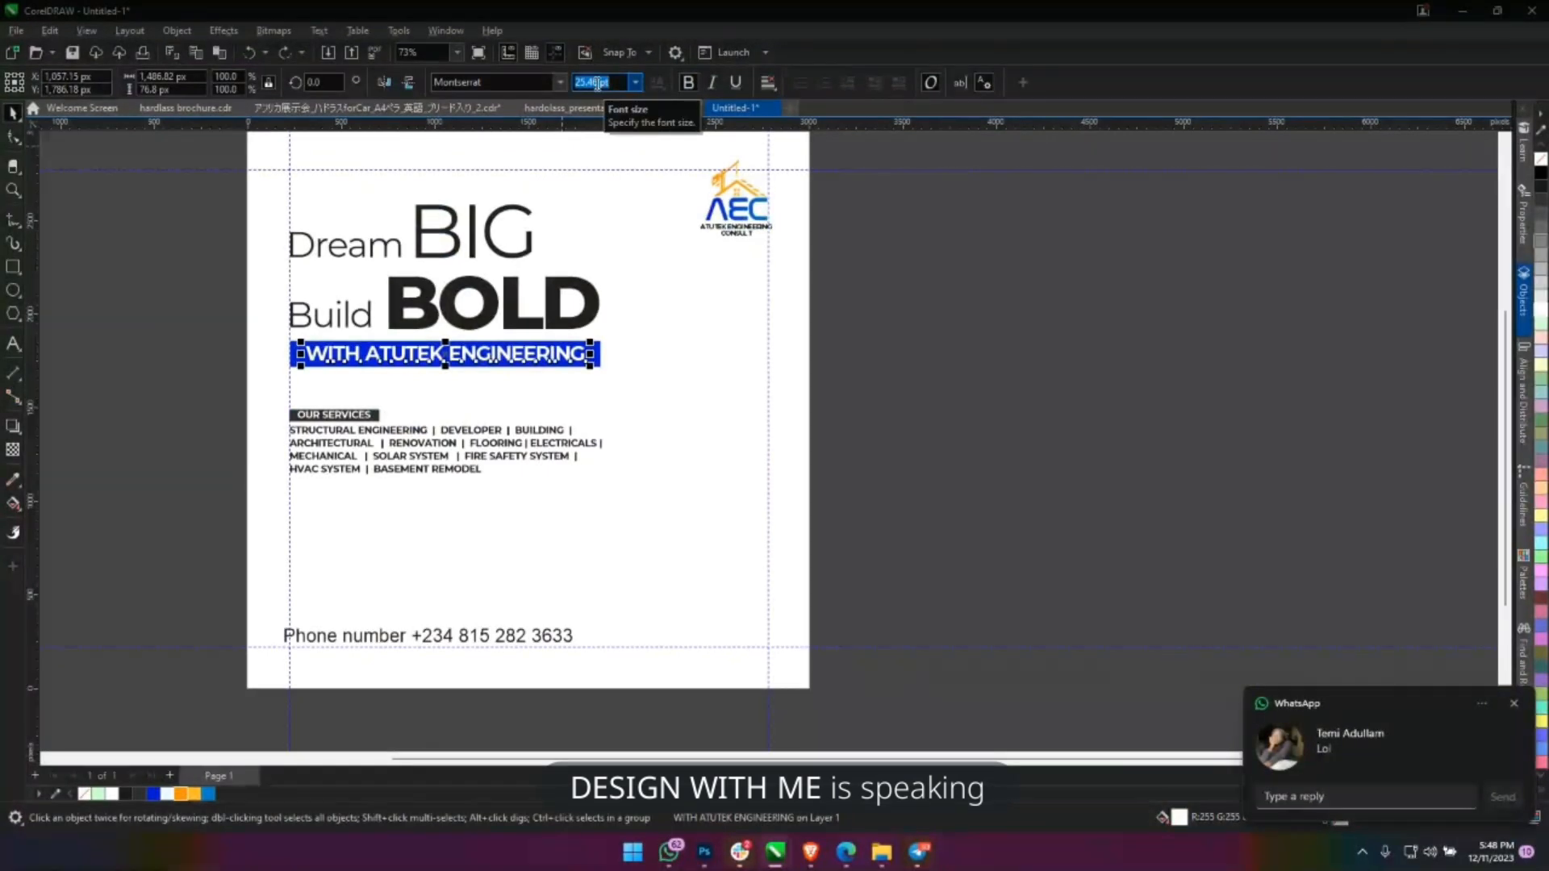
pyautogui.click(597, 82)
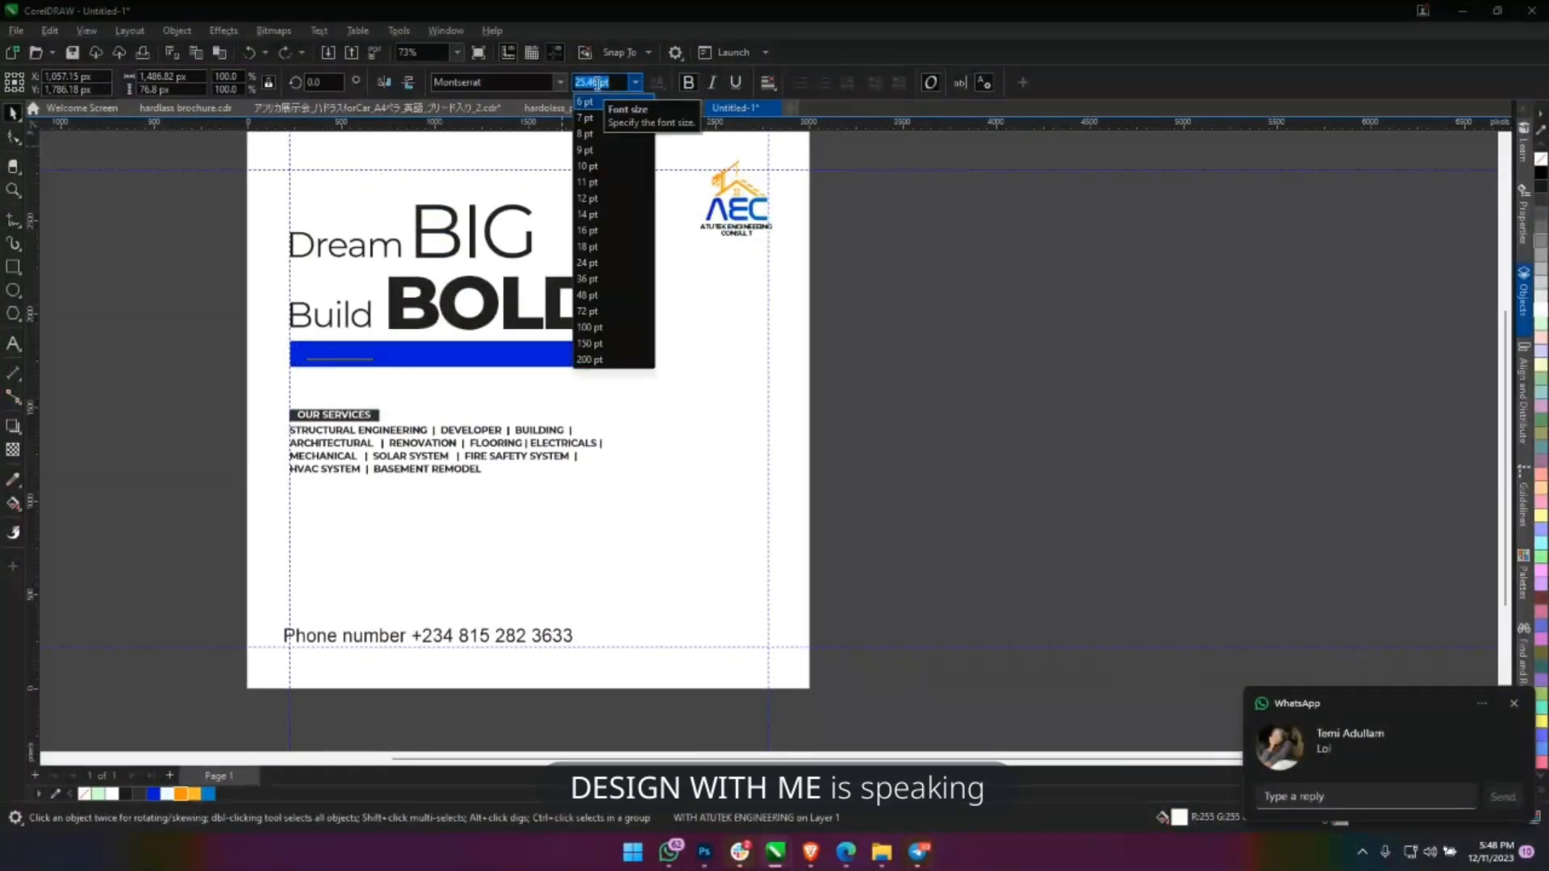
pyautogui.scroll(-10, 597, 83)
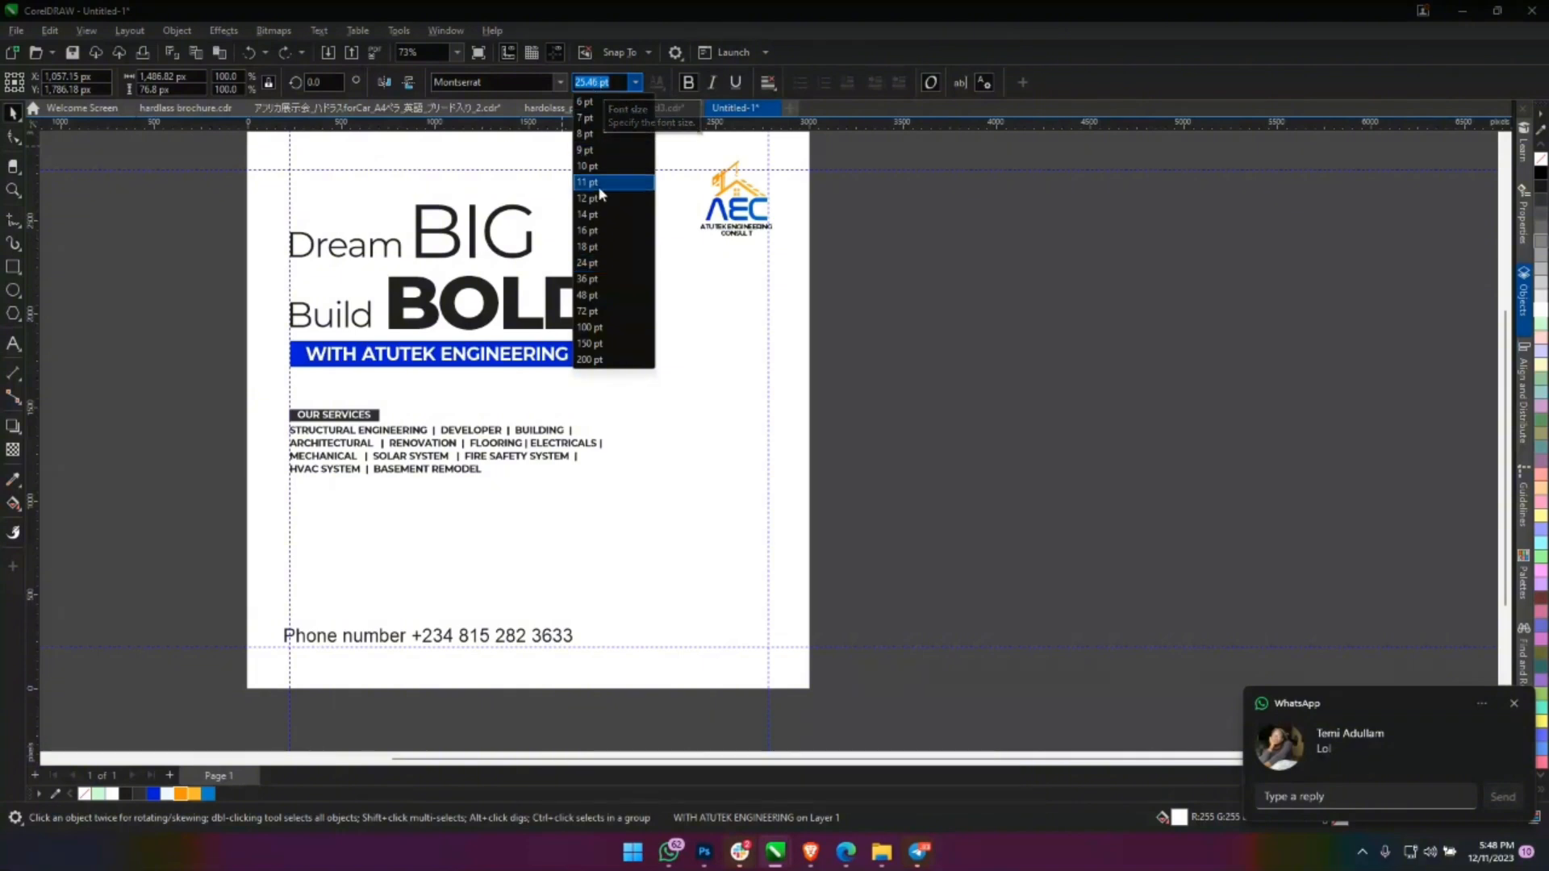
pyautogui.click(598, 265)
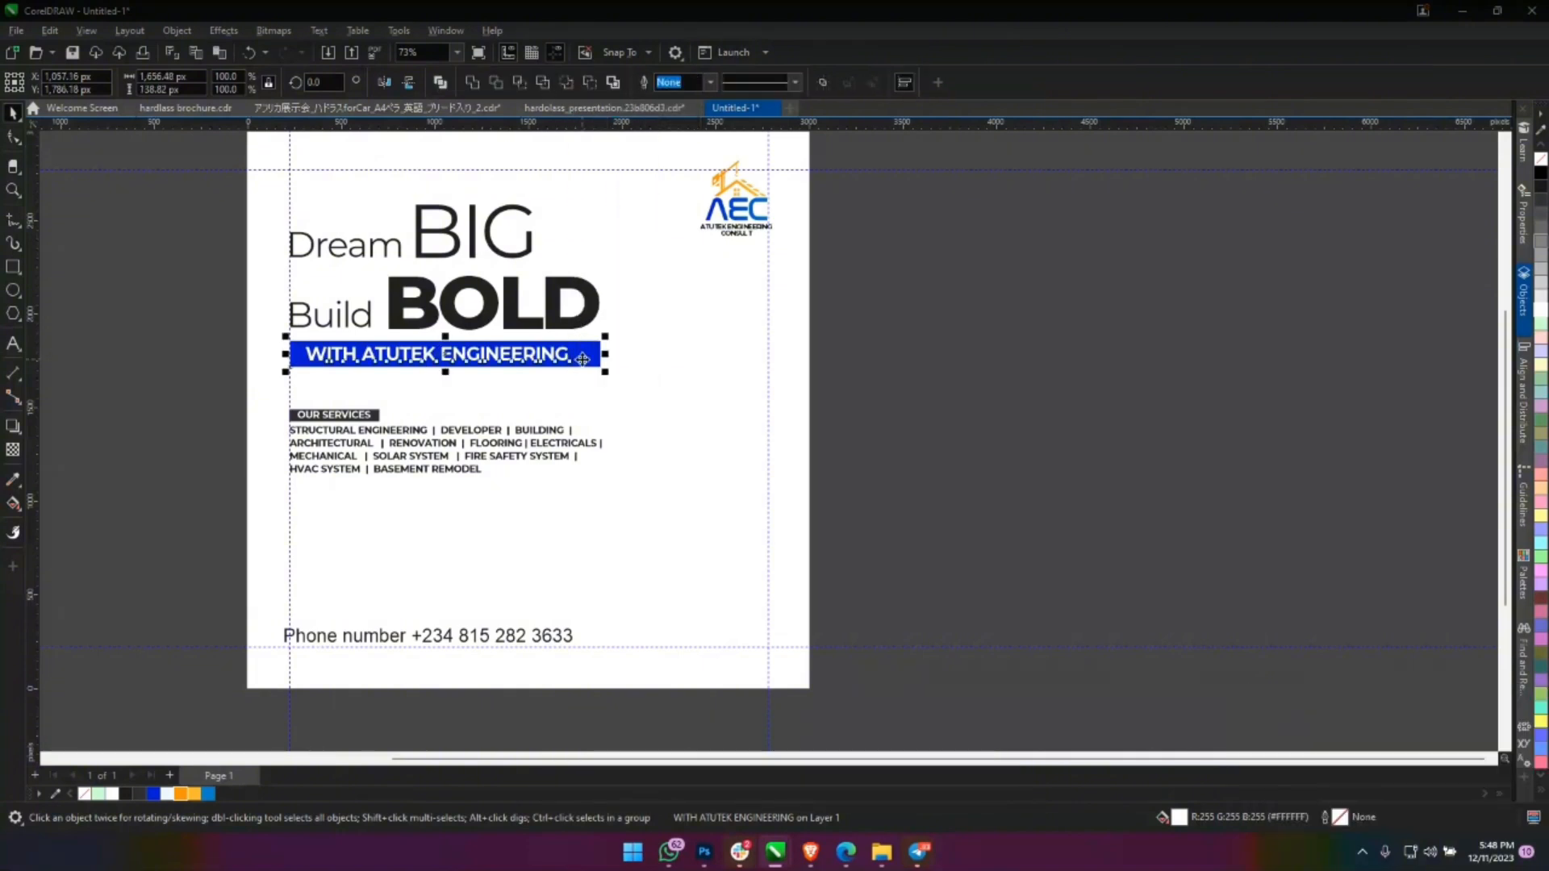
pyautogui.click(605, 337)
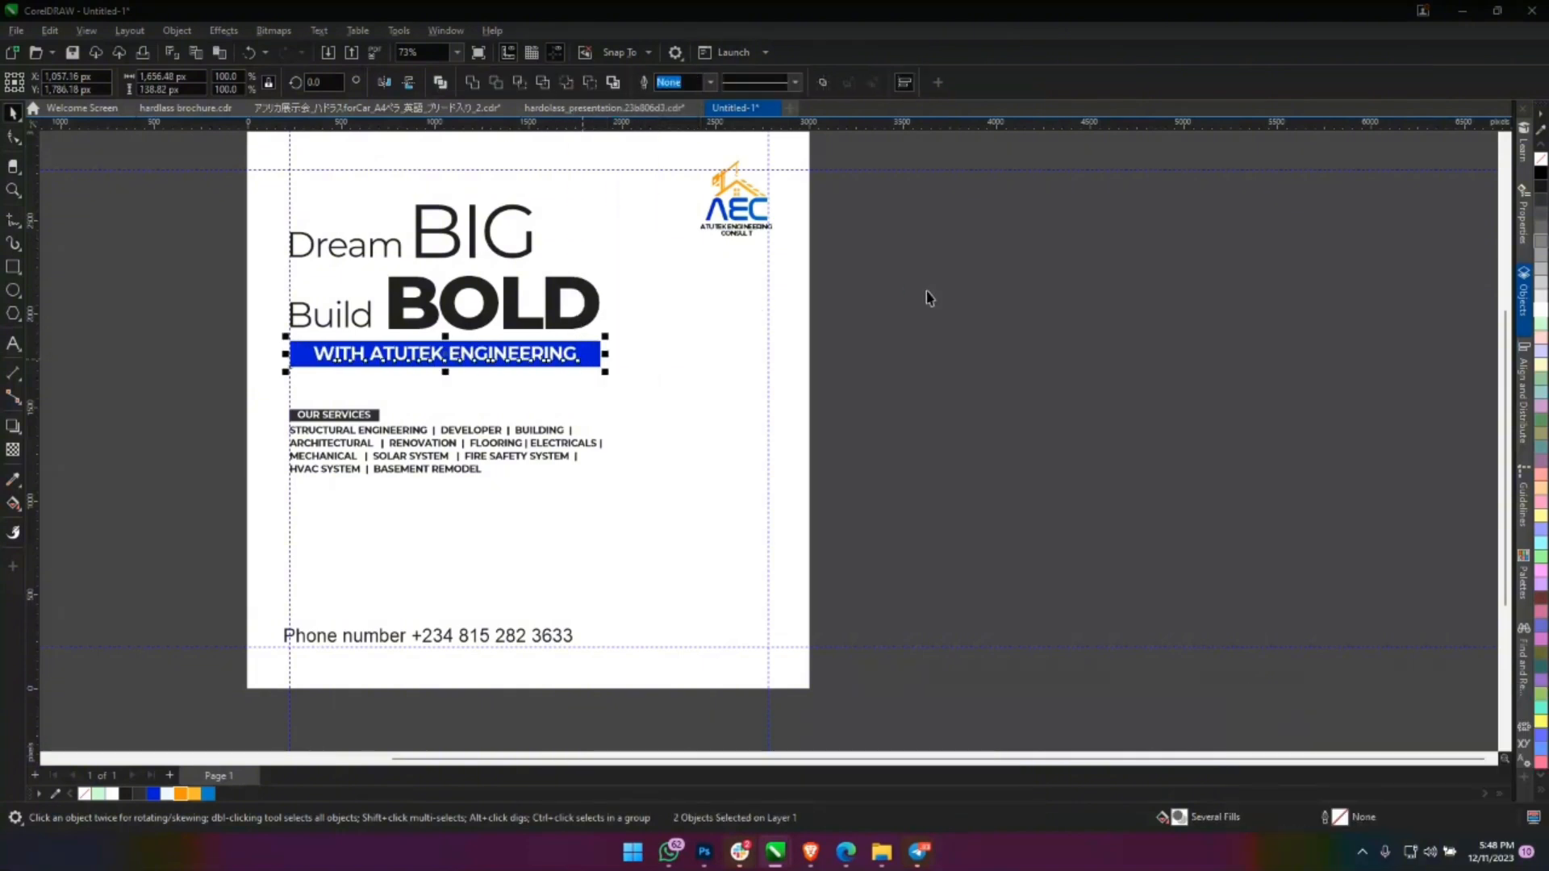
pyautogui.click(559, 356)
pyautogui.scroll(1, 559, 357)
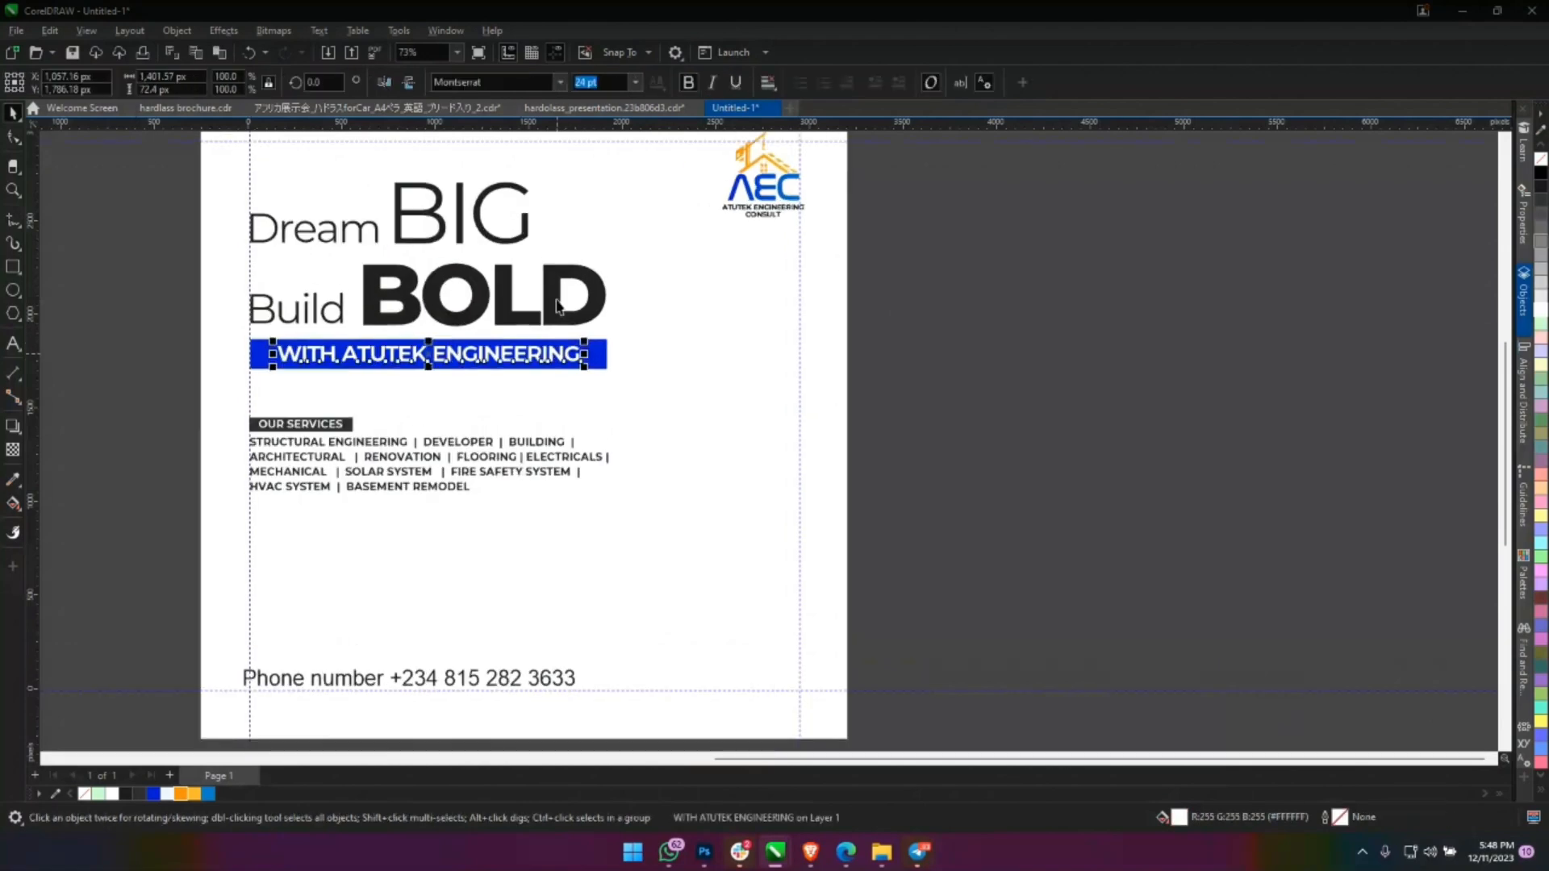
pyautogui.scroll(2, 557, 305)
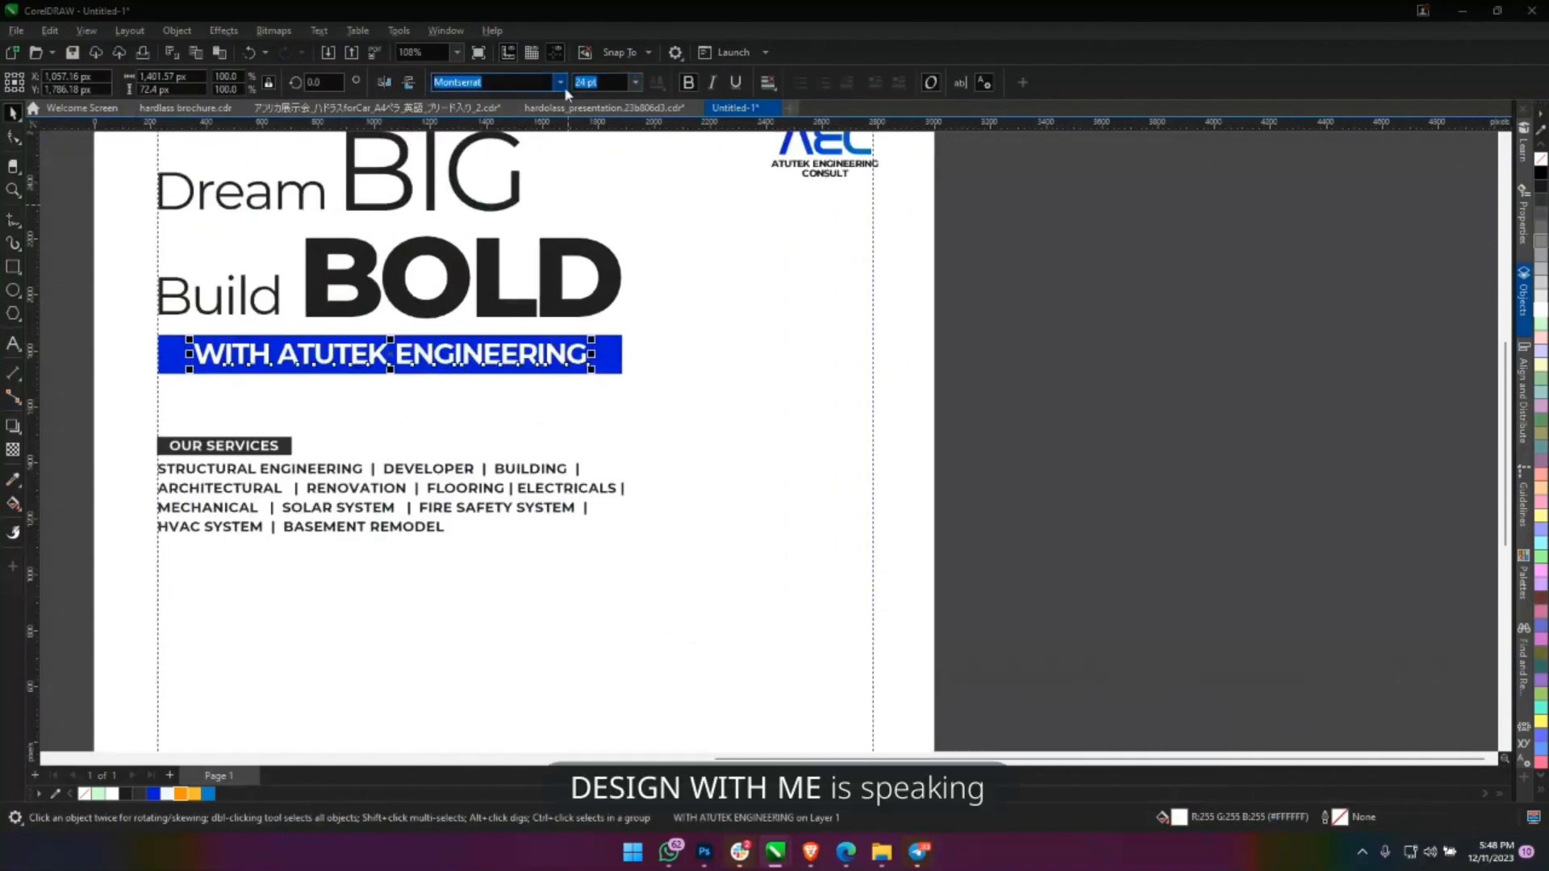
pyautogui.click(564, 86)
pyautogui.click(516, 154)
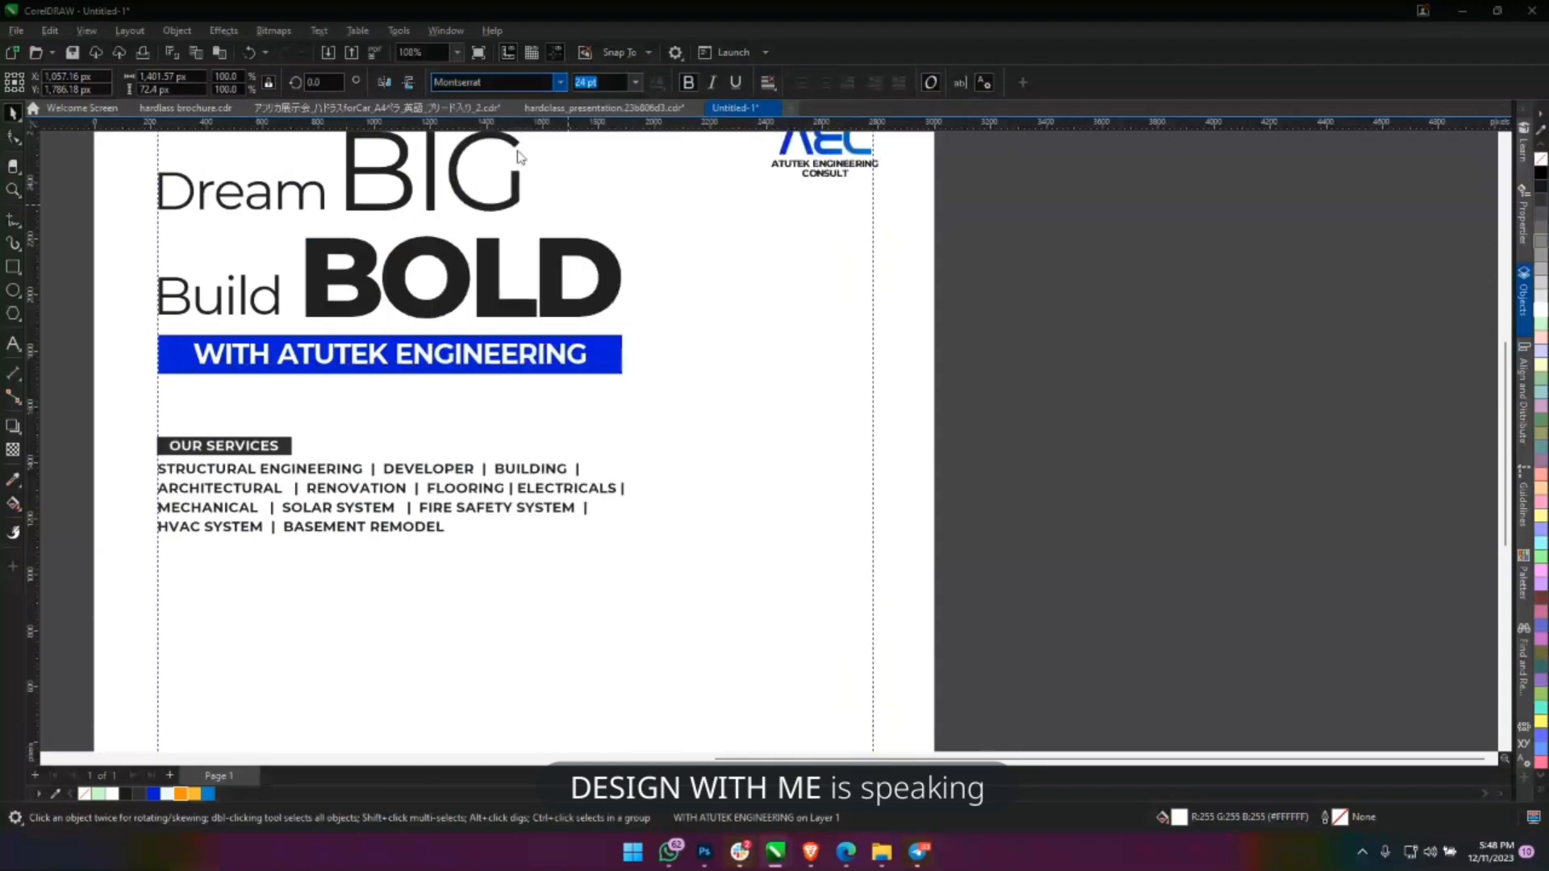
pyautogui.moveTo(534, 266); pyautogui.dragTo(668, 295)
pyautogui.hotkey('ctrl', 'z')
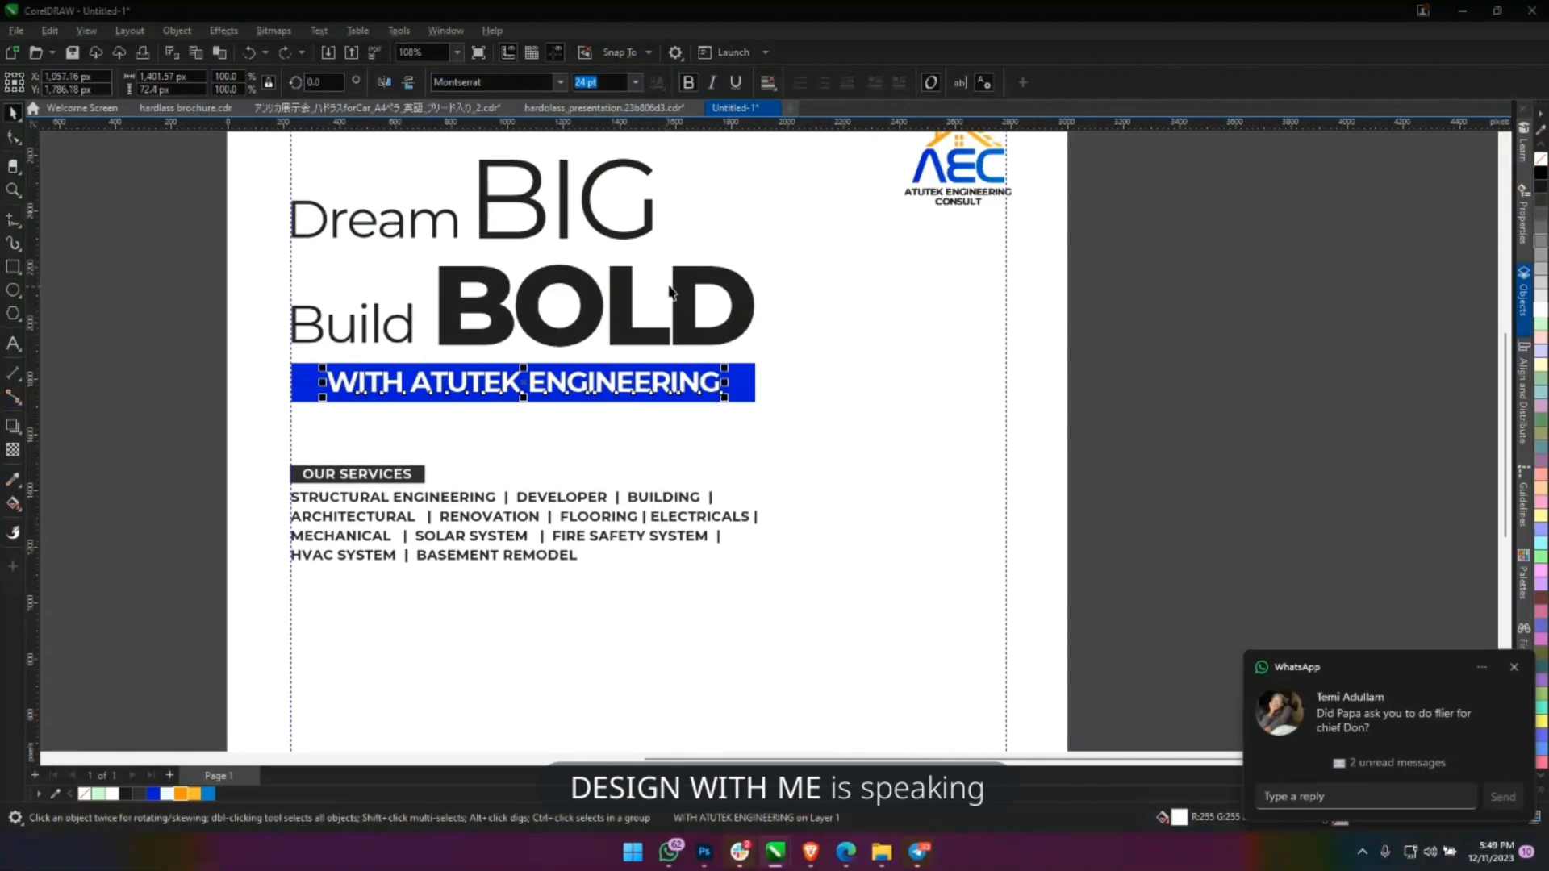
pyautogui.click(1513, 666)
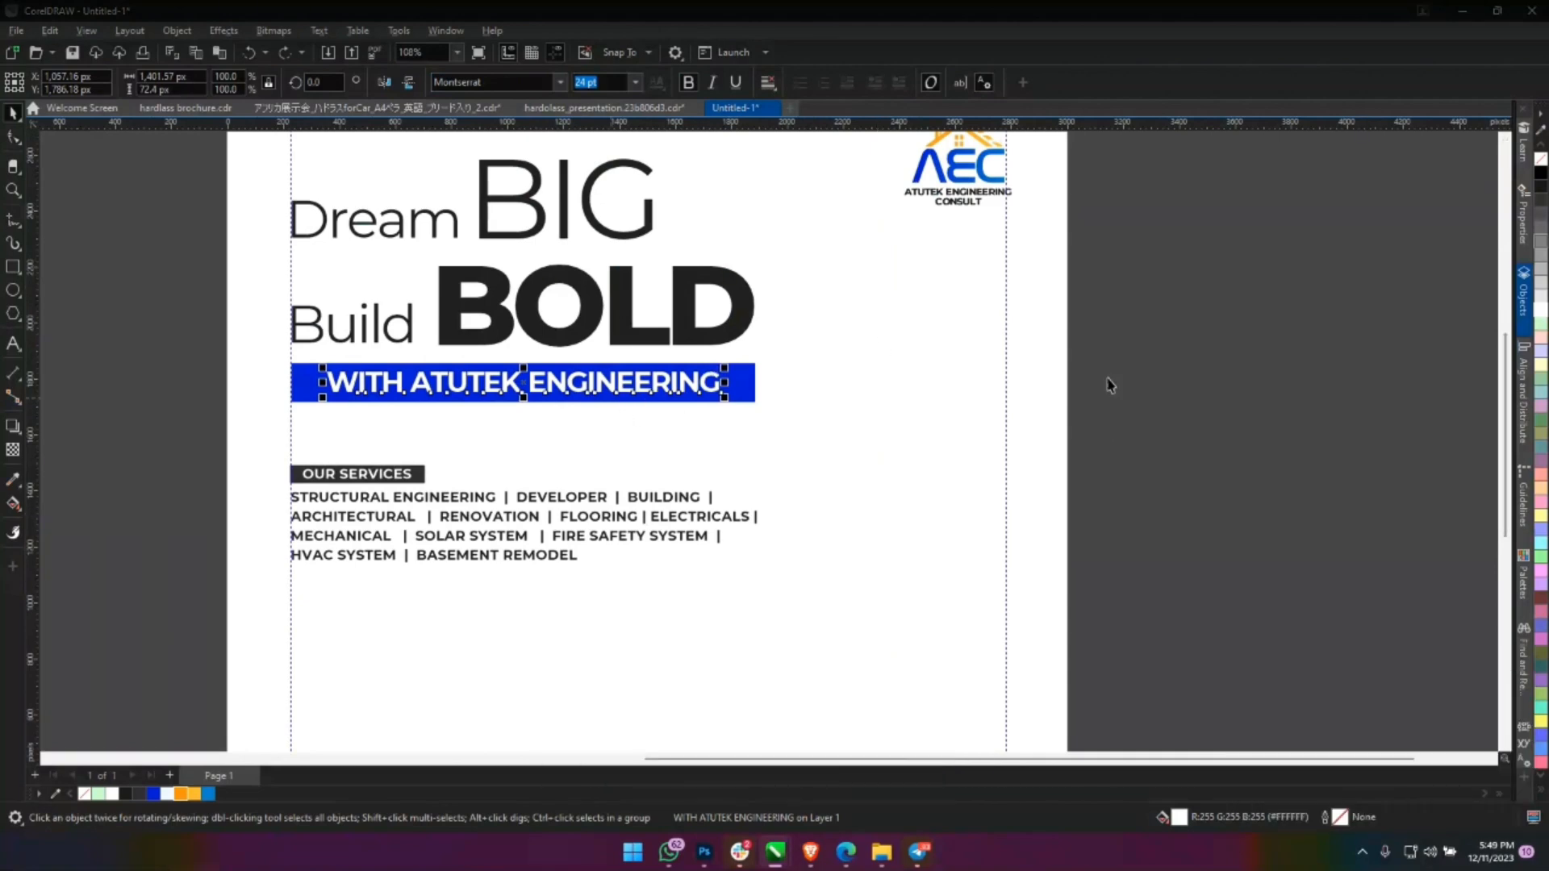
# Set the WITH ATUTEK ENGINEERING text to 22 pt.
pyautogui.keyDown('shift'); pyautogui.click(737, 395); pyautogui.keyUp('shift')
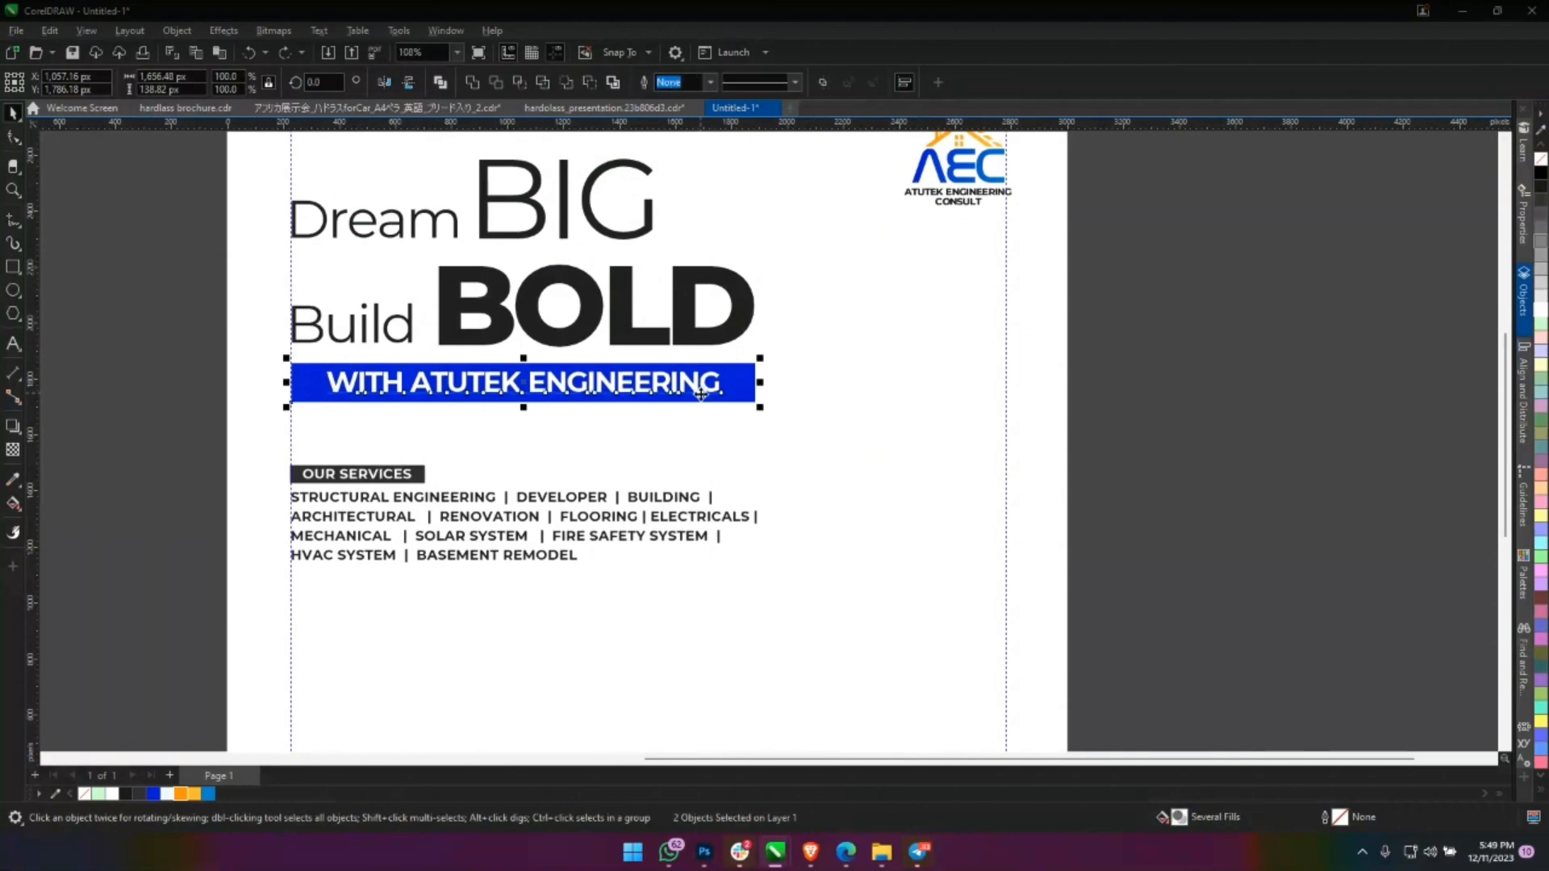
pyautogui.press('Escape')
pyautogui.moveTo(764, 412); pyautogui.dragTo(868, 536)
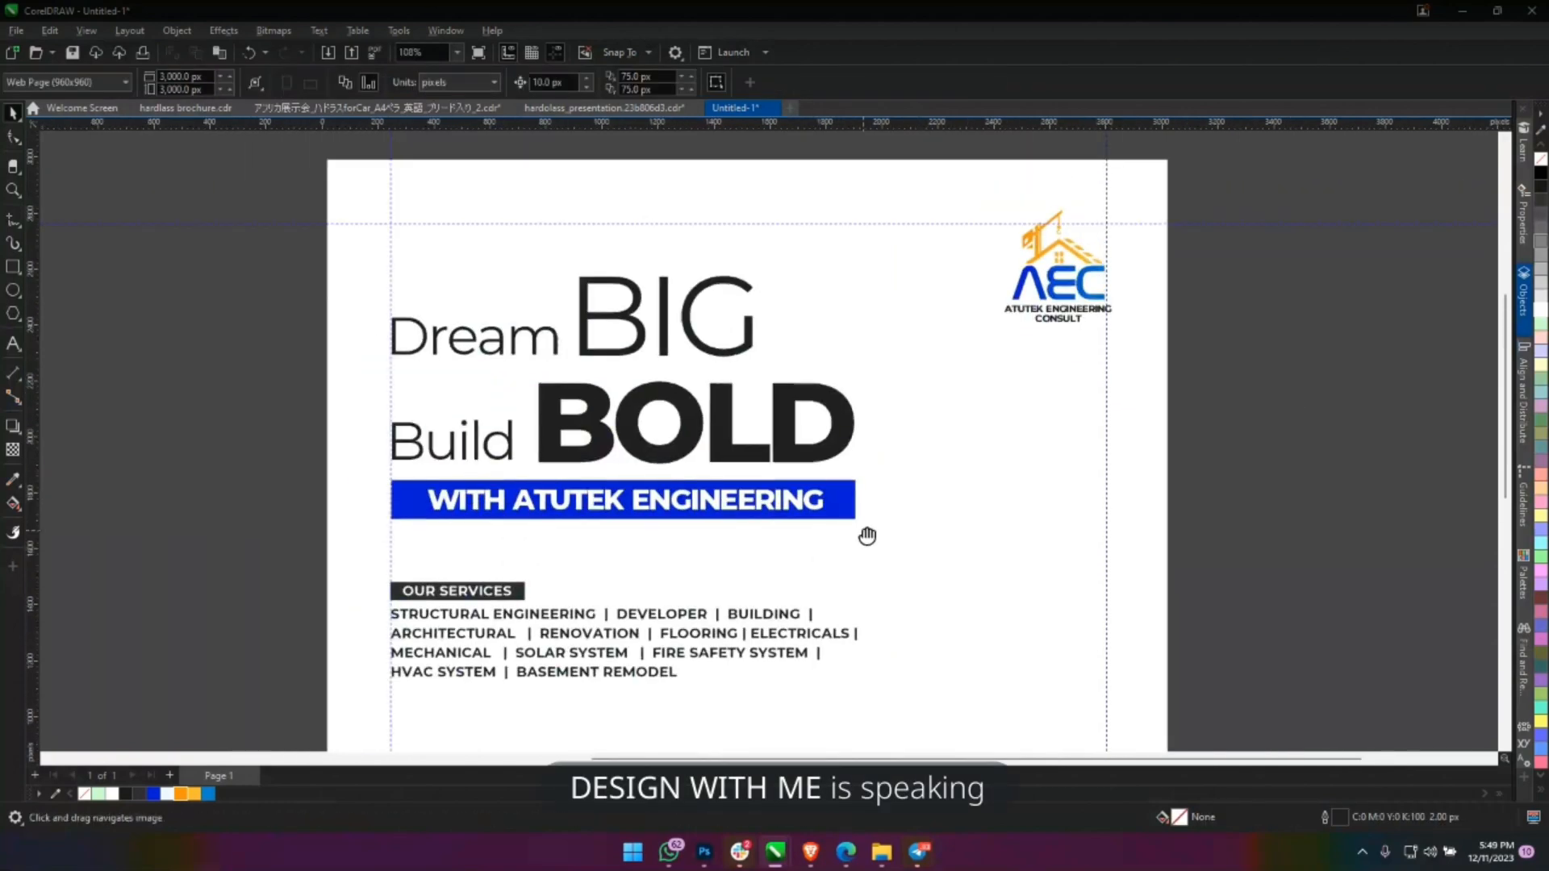
pyautogui.press('Tab')
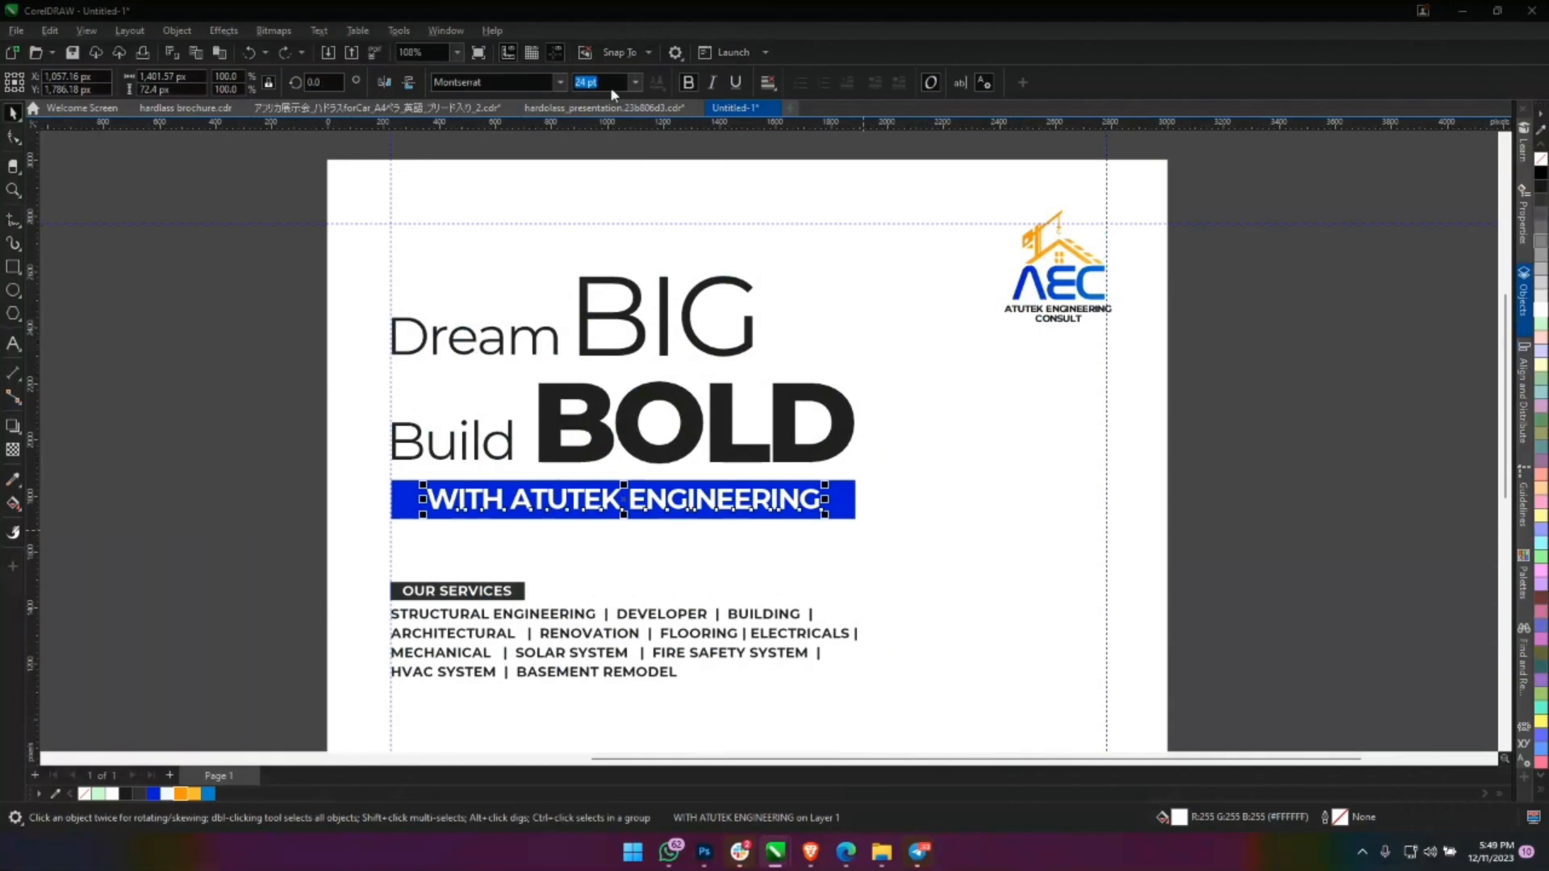
pyautogui.click(599, 84)
pyautogui.write('2')
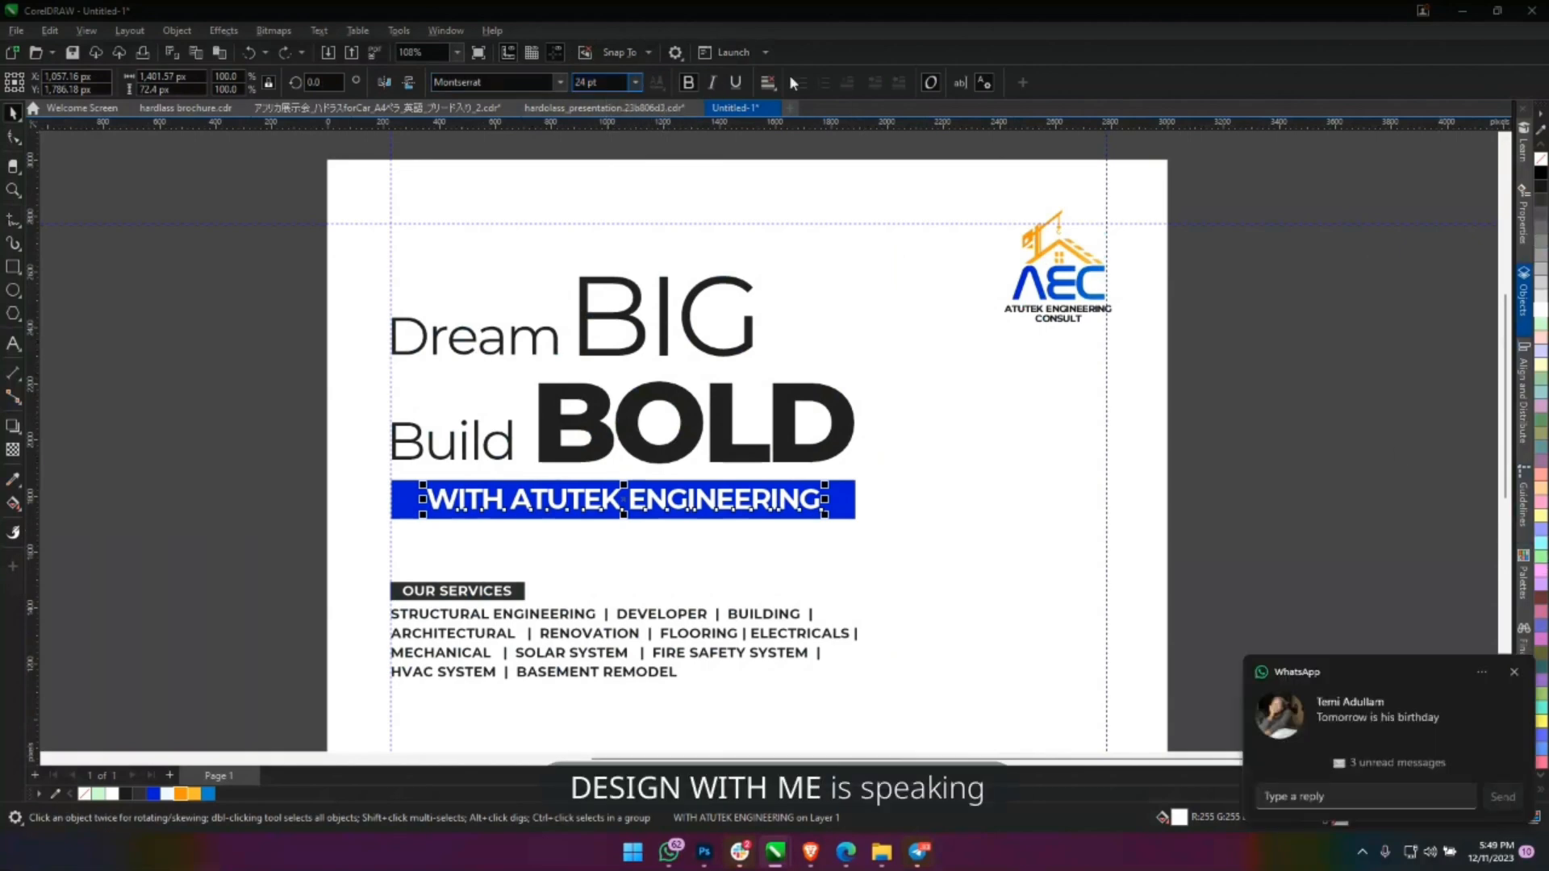
pyautogui.write('2')
pyautogui.press('Return')
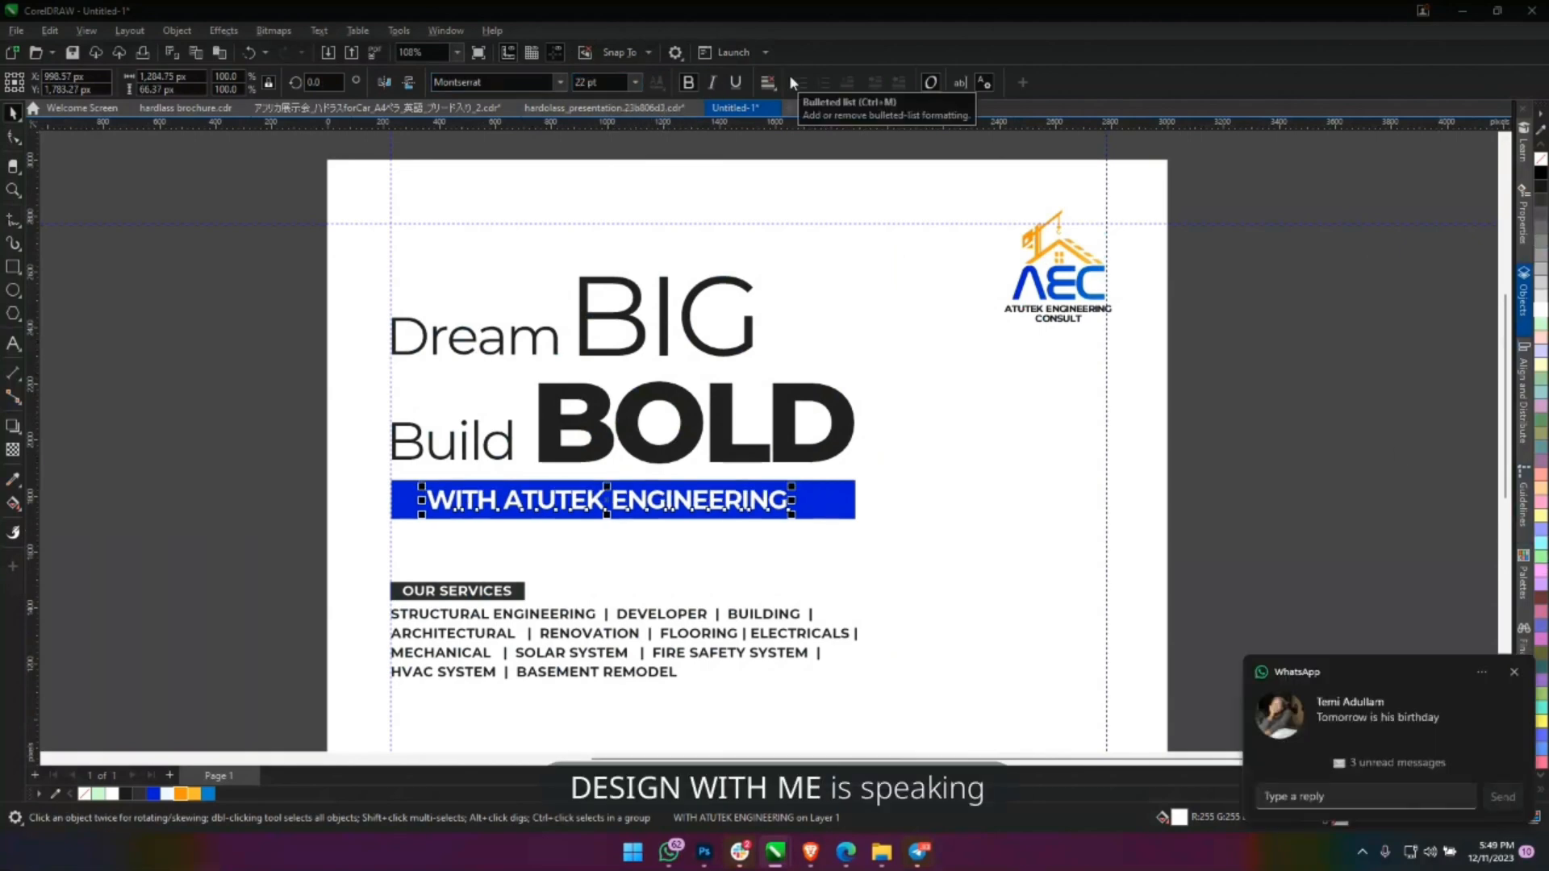
pyautogui.click(1514, 676)
# Widen the letter spacing of the WITH ATUTEK ENGINEERING text slightly and centre the text within the blue banner.
pyautogui.click(14, 137)
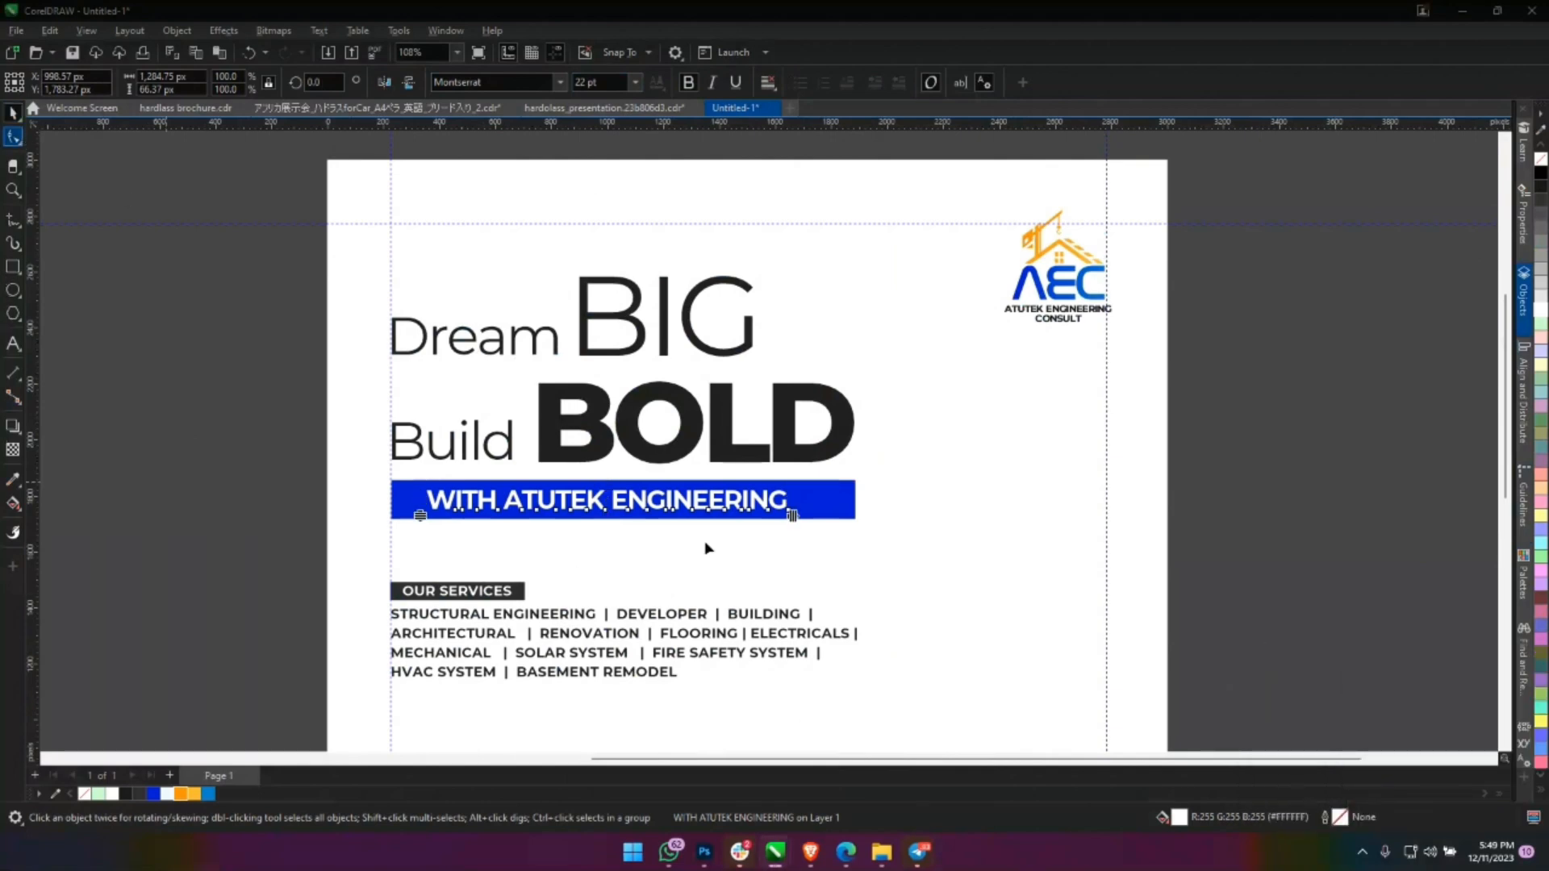
pyautogui.moveTo(808, 518); pyautogui.dragTo(838, 515)
pyautogui.scroll(1, 462, 505)
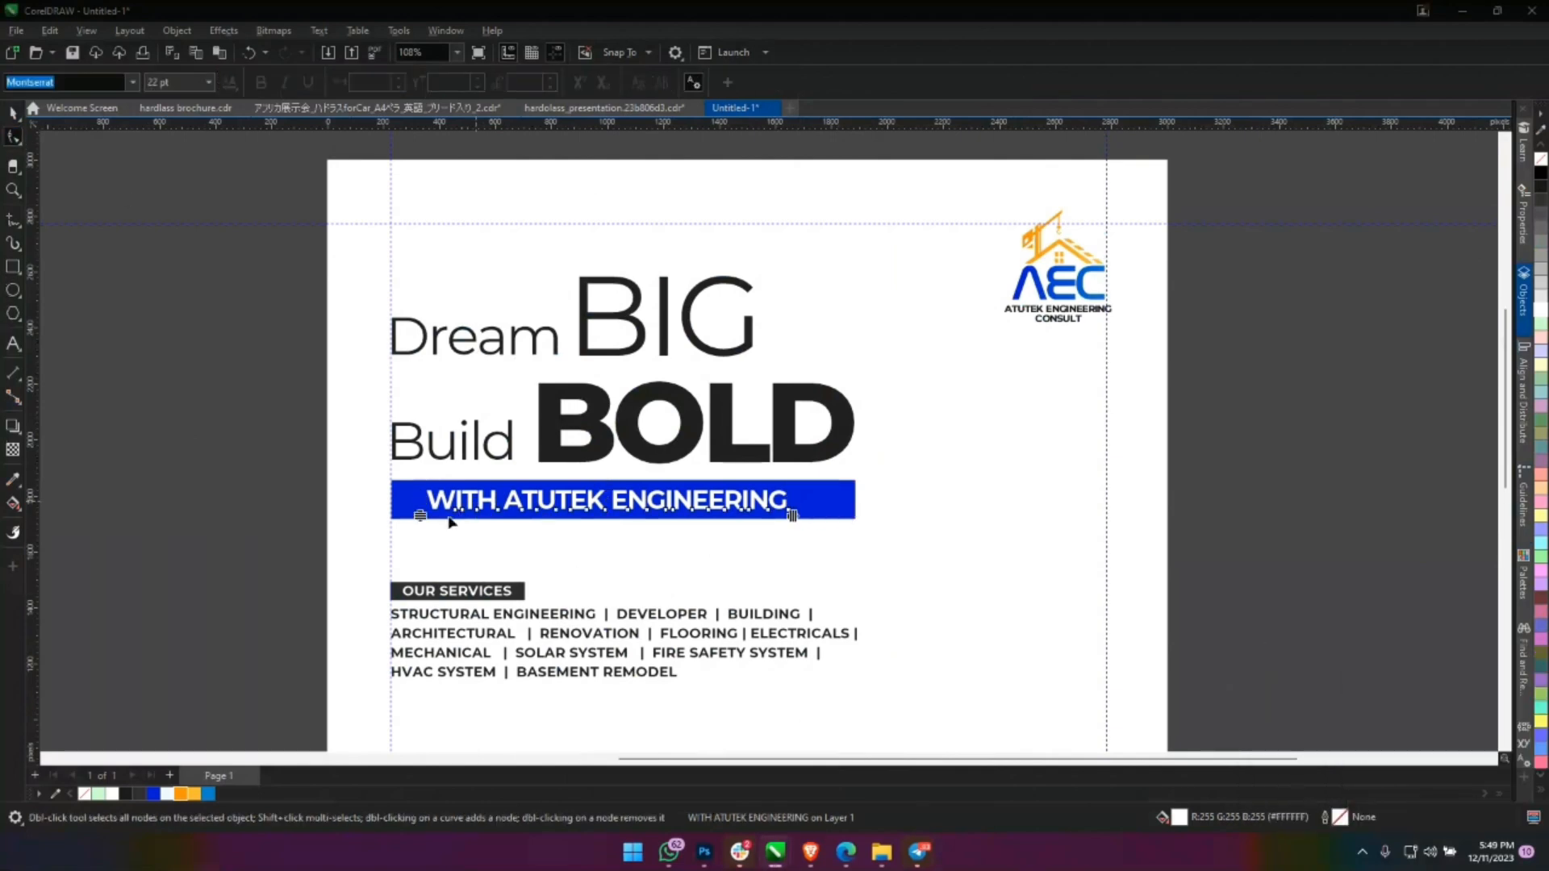
pyautogui.moveTo(417, 518); pyautogui.dragTo(412, 513)
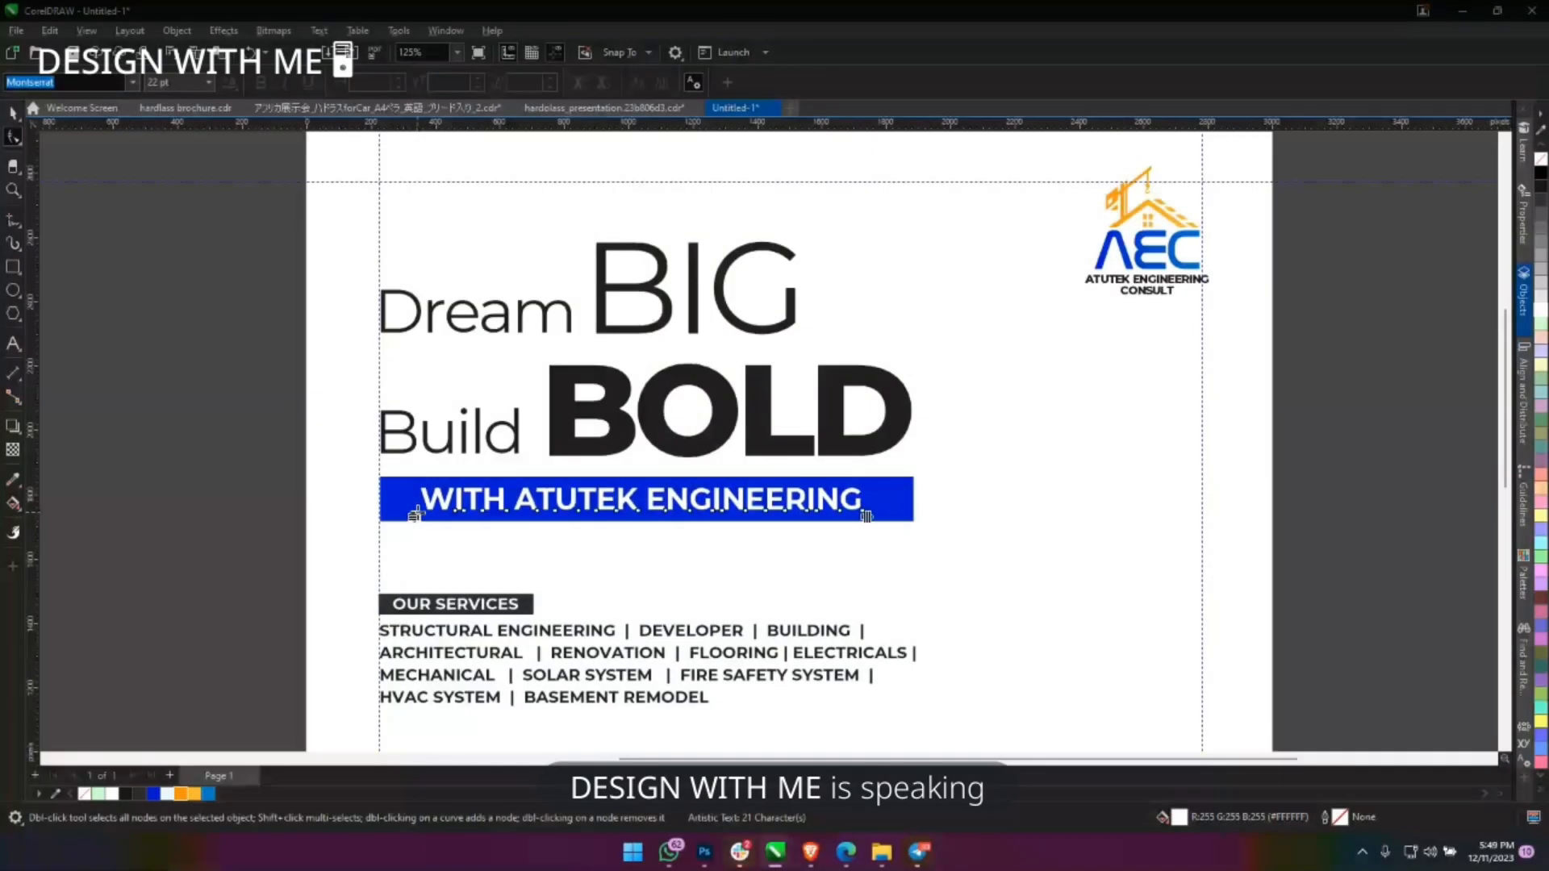
pyautogui.press('space')
pyautogui.moveTo(950, 466); pyautogui.dragTo(667, 319)
pyautogui.click(985, 371)
pyautogui.moveTo(594, 245); pyautogui.dragTo(739, 443)
pyautogui.moveTo(628, 468); pyautogui.dragTo(718, 345)
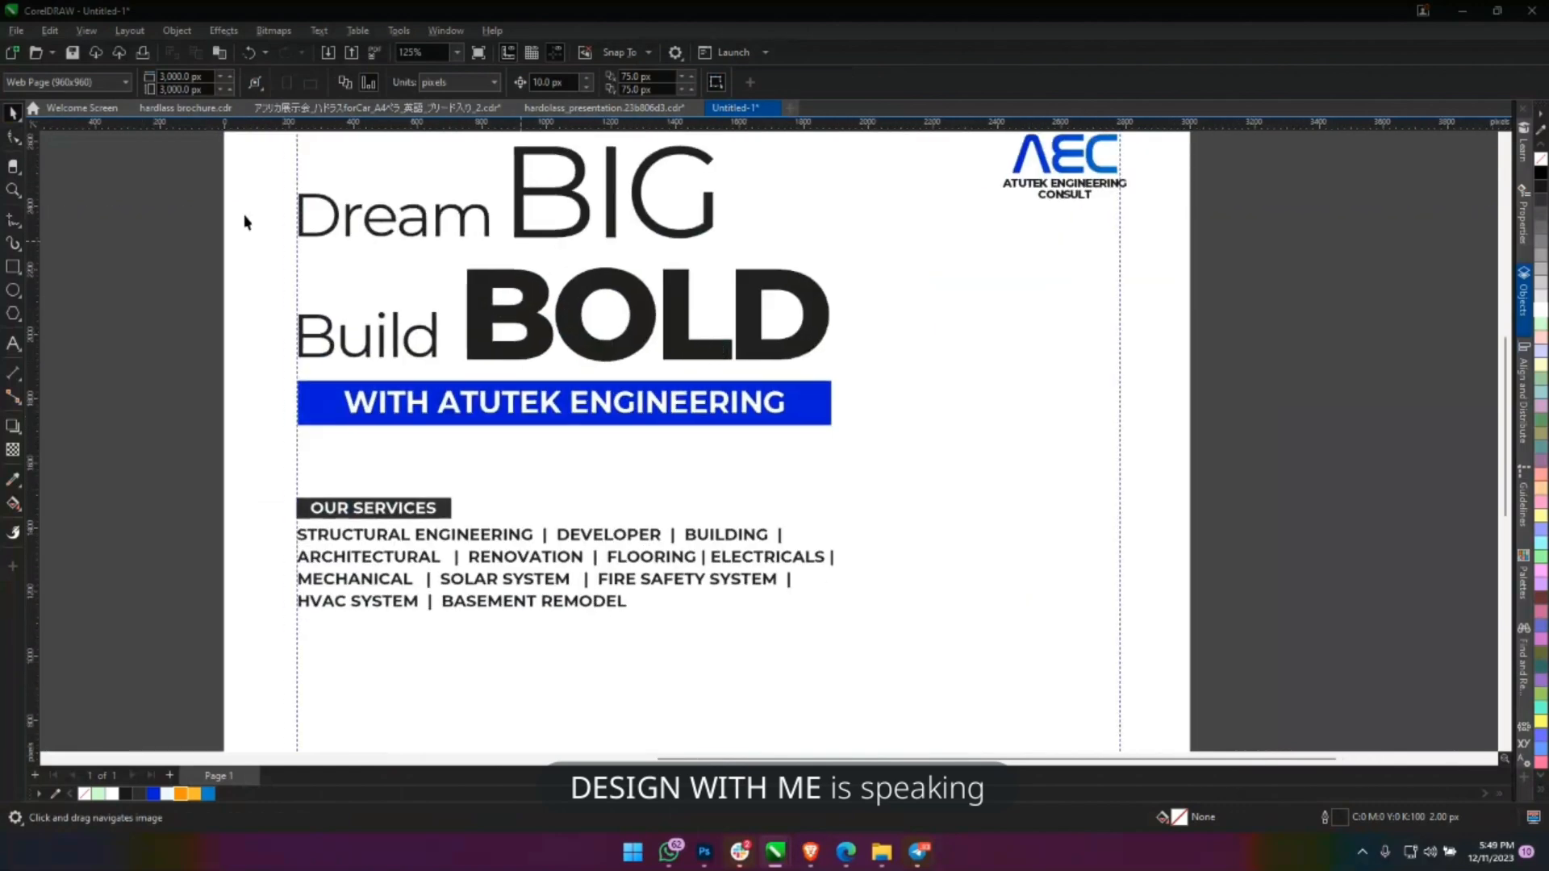
# Round all corners of the blue banner rectangle to a radius of about 20 px.
pyautogui.click(13, 137)
pyautogui.click(830, 395)
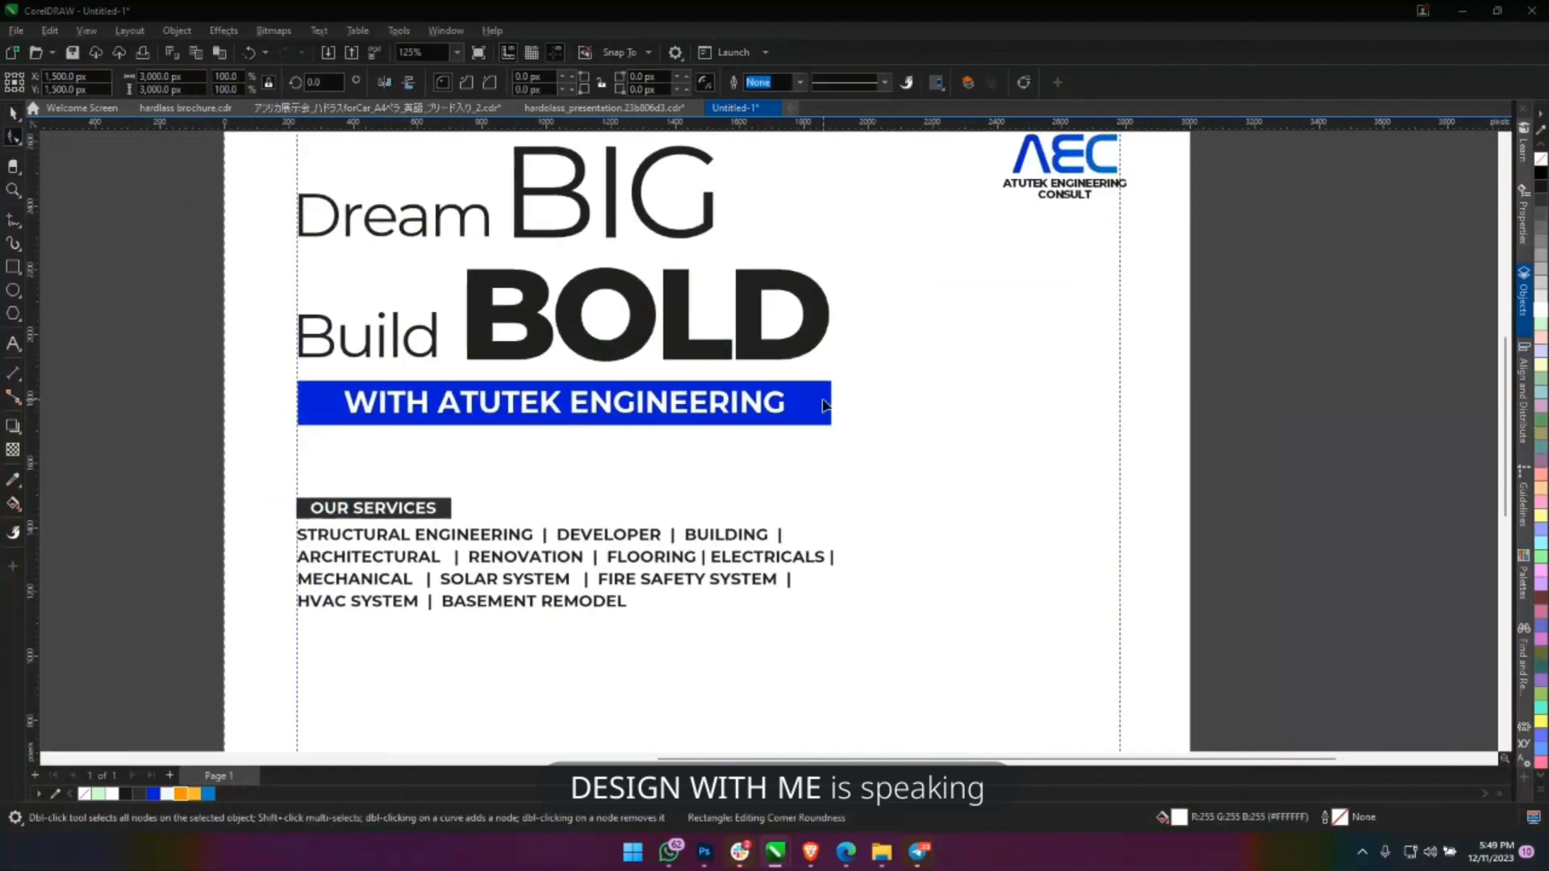
pyautogui.moveTo(831, 387); pyautogui.dragTo(840, 404)
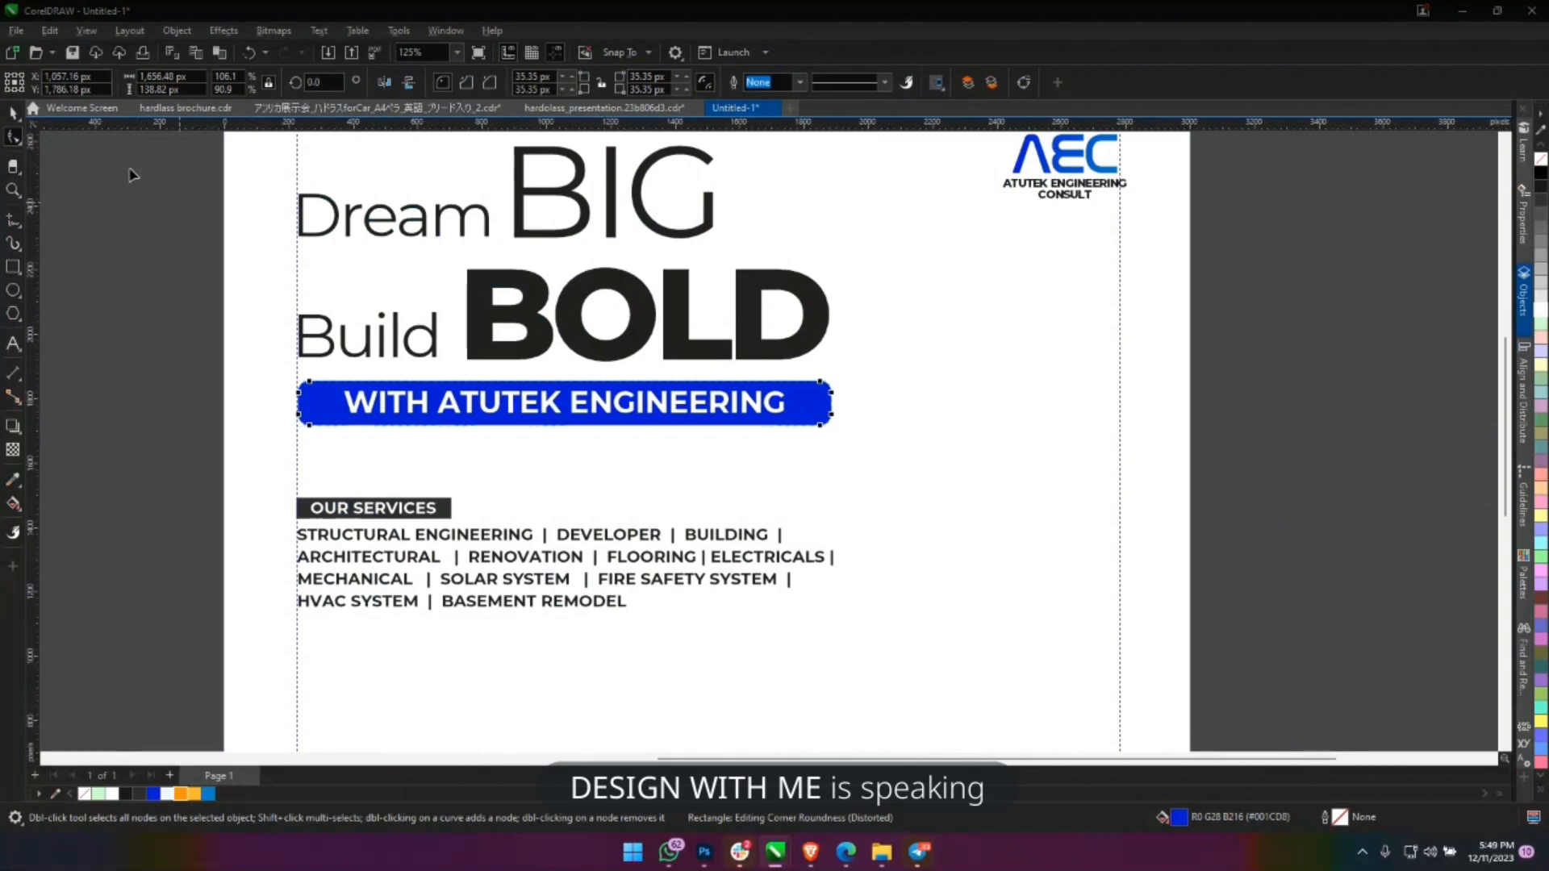
pyautogui.scroll(2, 831, 399)
pyautogui.moveTo(819, 390); pyautogui.dragTo(818, 381)
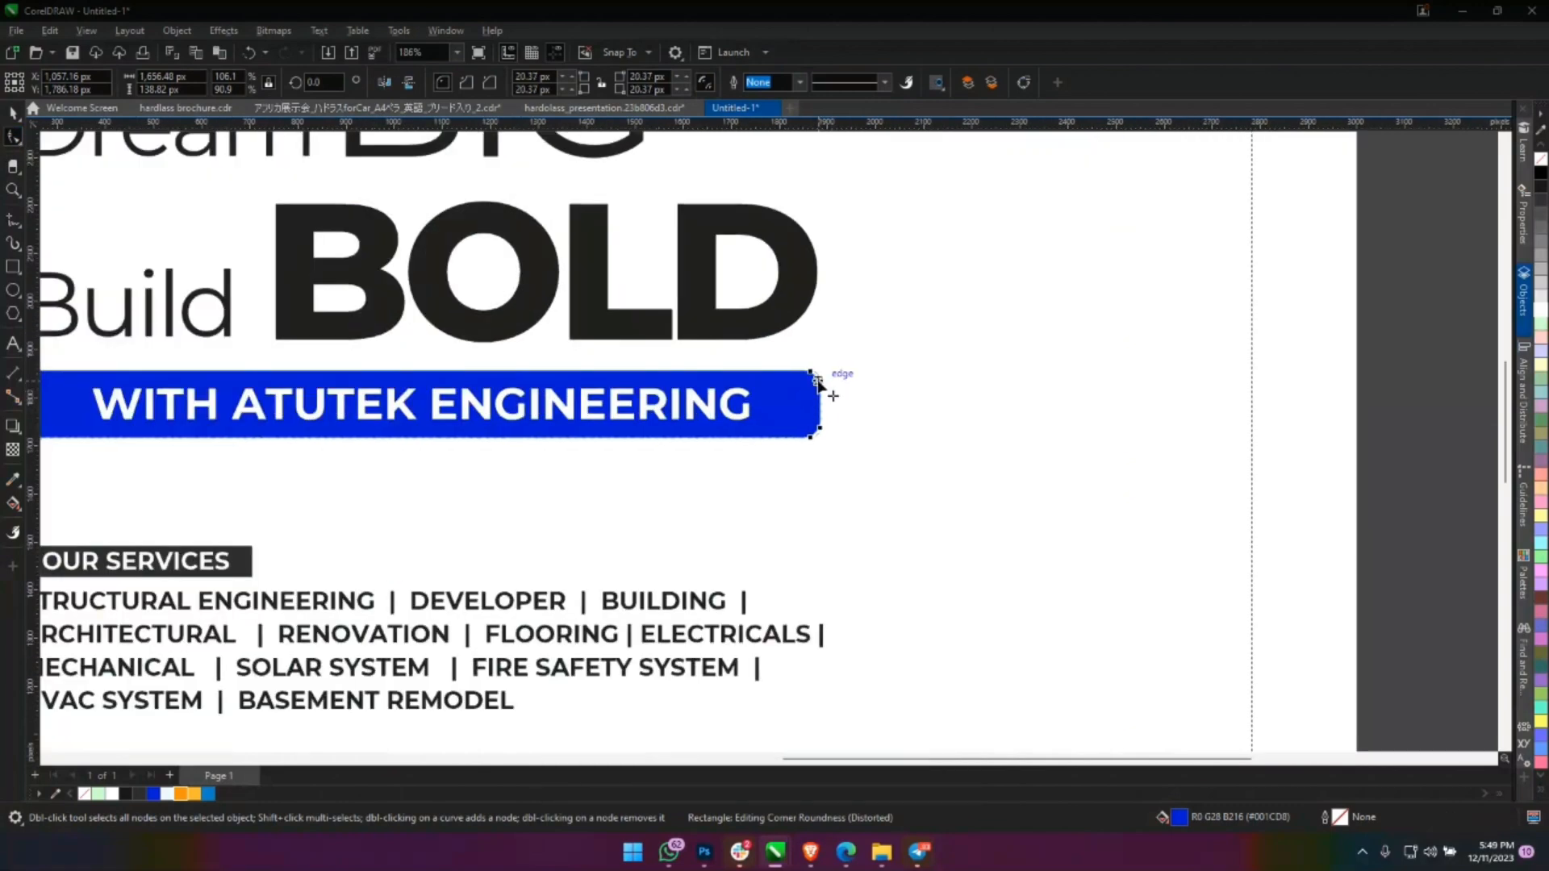
pyautogui.press('space')
pyautogui.scroll(-4, 879, 408)
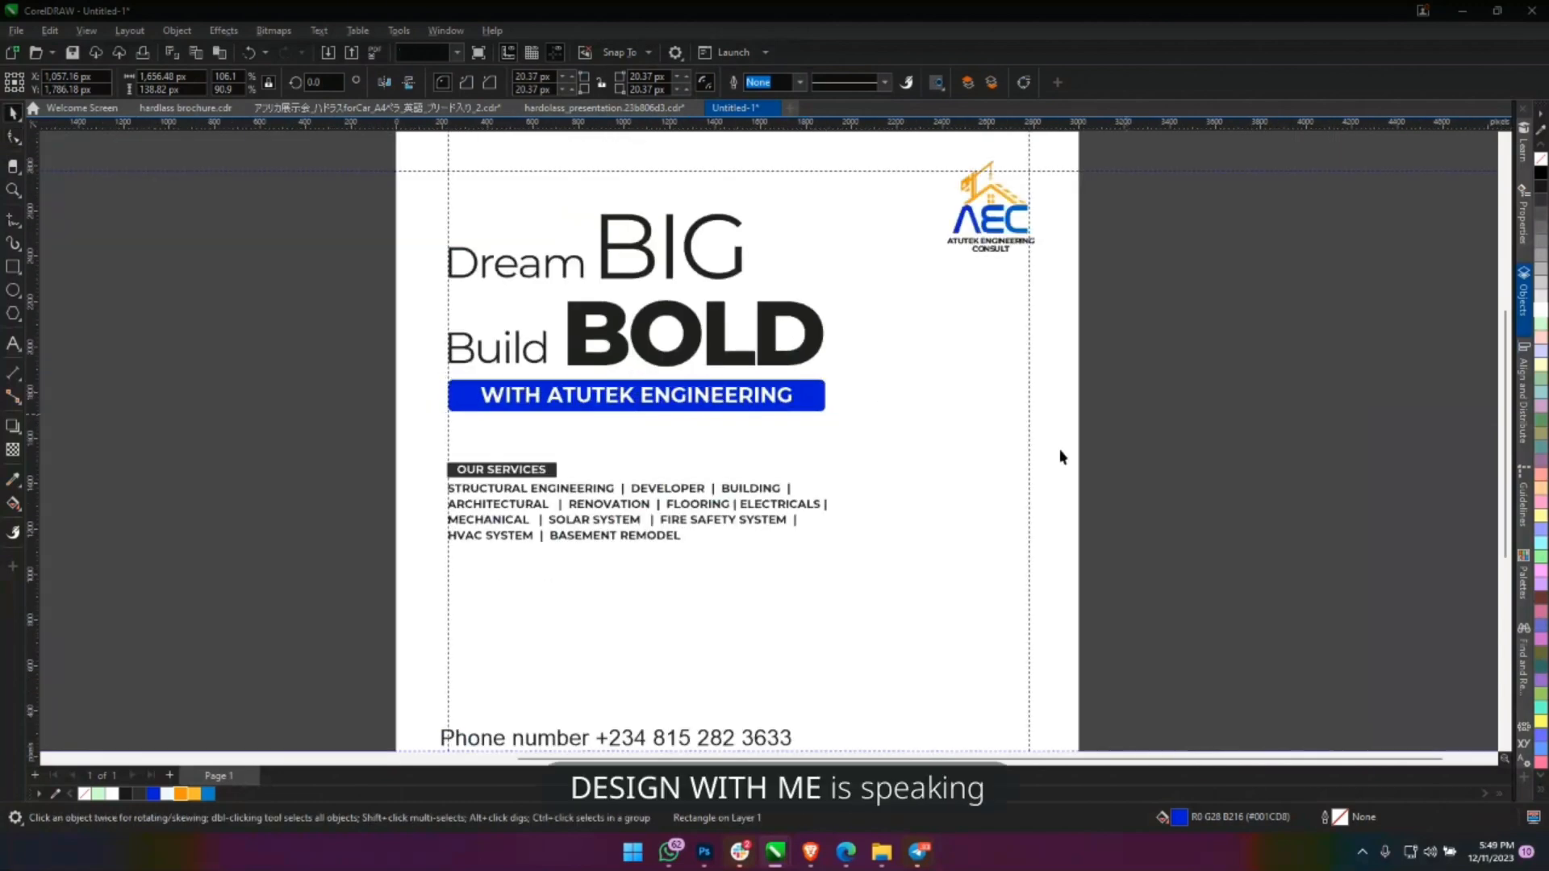
# Move the headline, blue banner and services block together slightly down, keeping them aligned to the left margin guide.
pyautogui.click(1061, 457)
pyautogui.moveTo(1032, 489); pyautogui.dragTo(965, 446)
pyautogui.moveTo(816, 410); pyautogui.dragTo(858, 481)
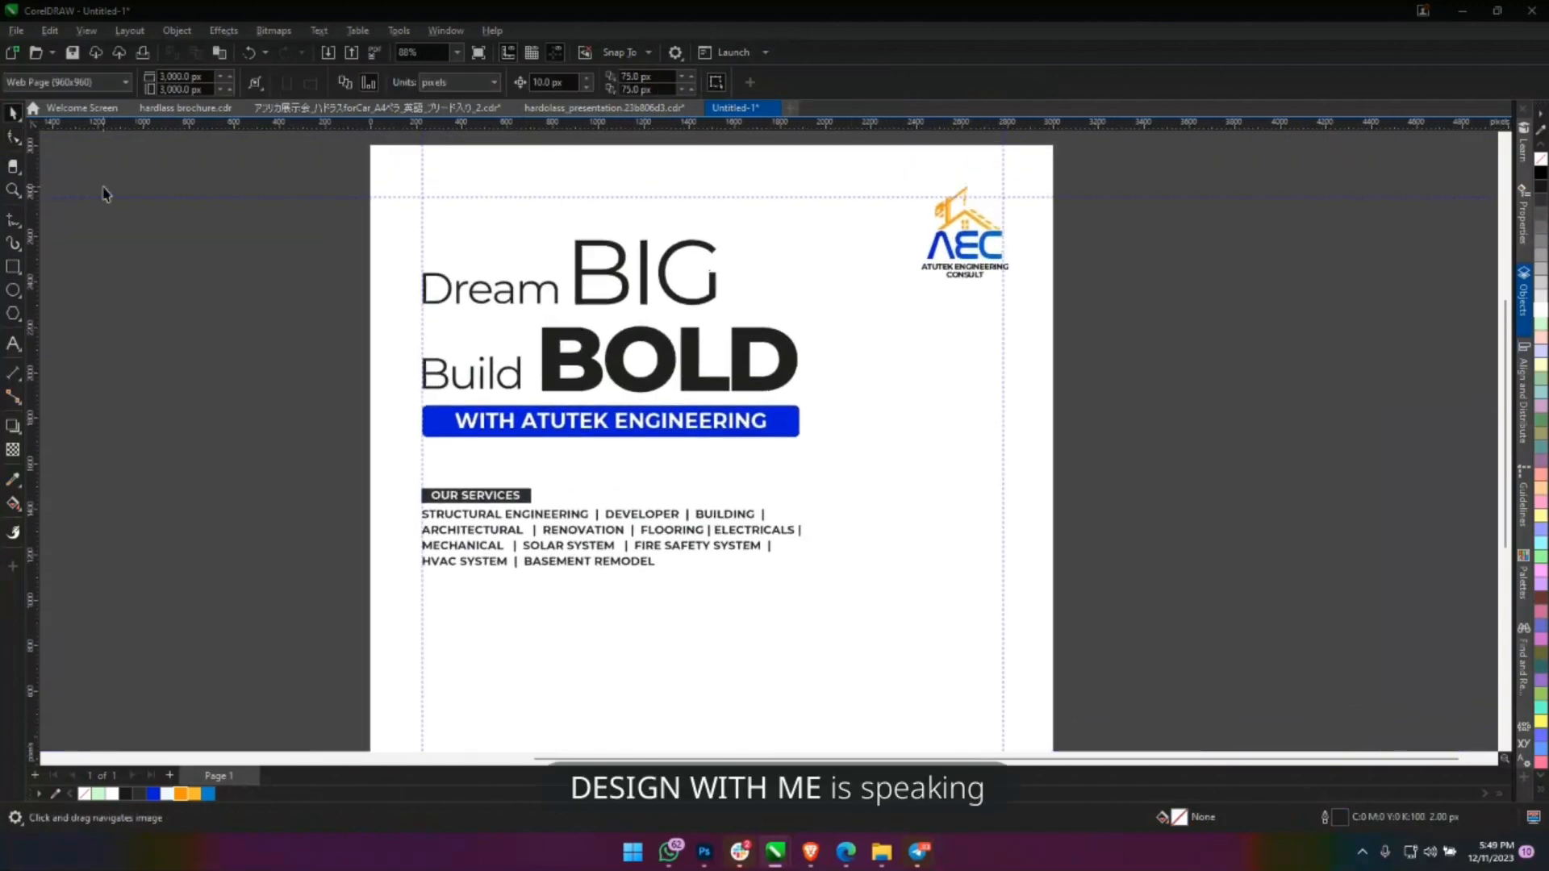
pyautogui.moveTo(197, 183); pyautogui.dragTo(815, 591)
pyautogui.moveTo(787, 427); pyautogui.dragTo(791, 455)
pyautogui.moveTo(1138, 359); pyautogui.dragTo(835, 153)
pyautogui.moveTo(953, 303); pyautogui.dragTo(926, 304)
# Set the phone line's font to Montserrat and delete its "Phone number" label, leaving only the number.
pyautogui.scroll(-3, 760, 357)
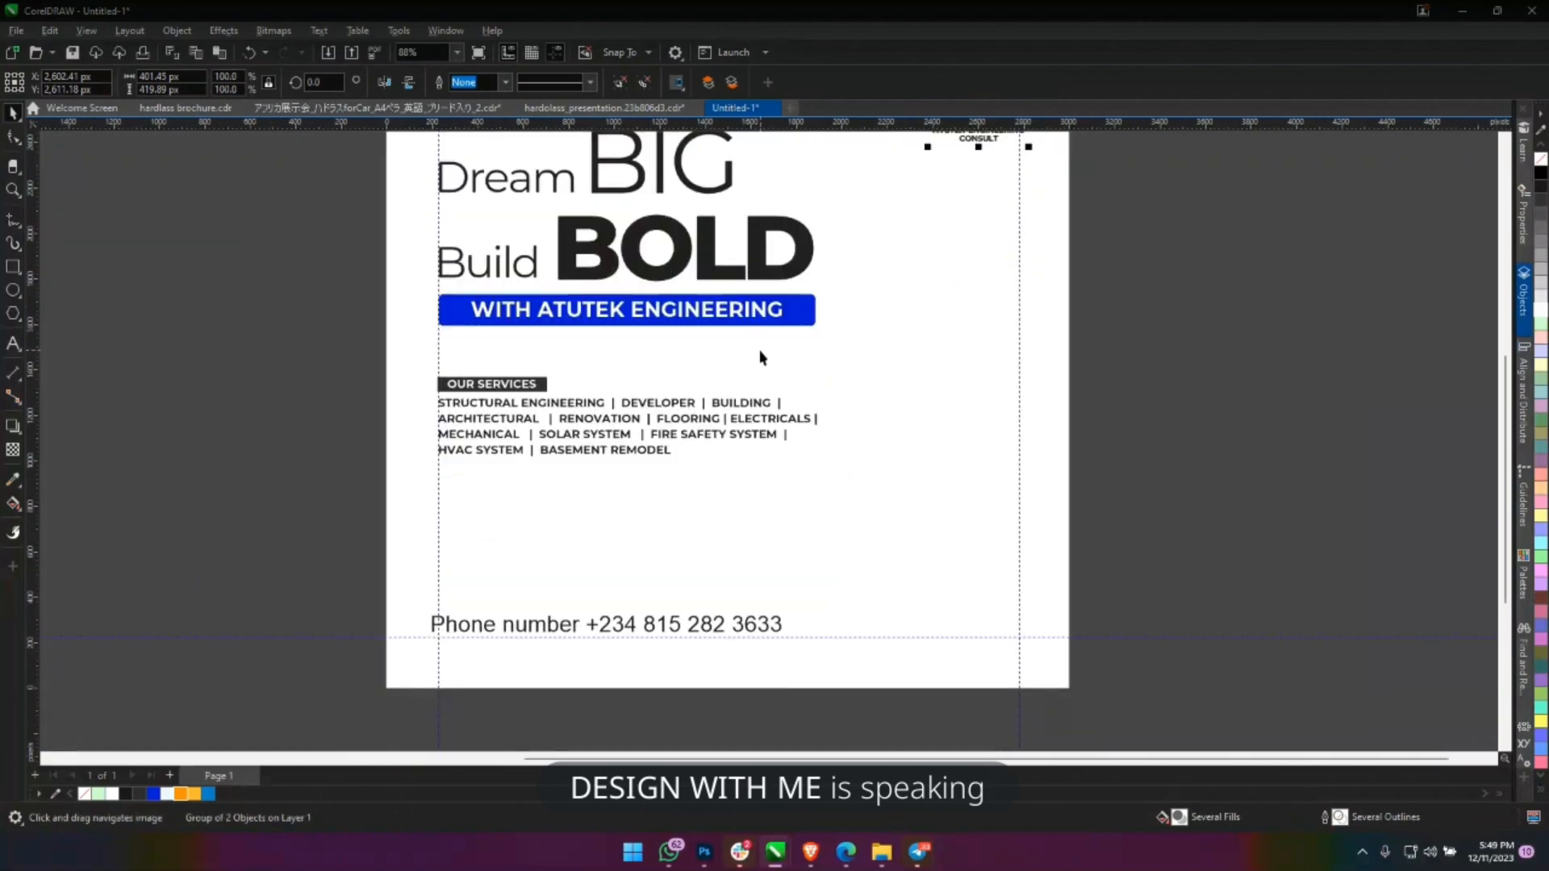
pyautogui.click(578, 638)
pyautogui.write('Montserrat')
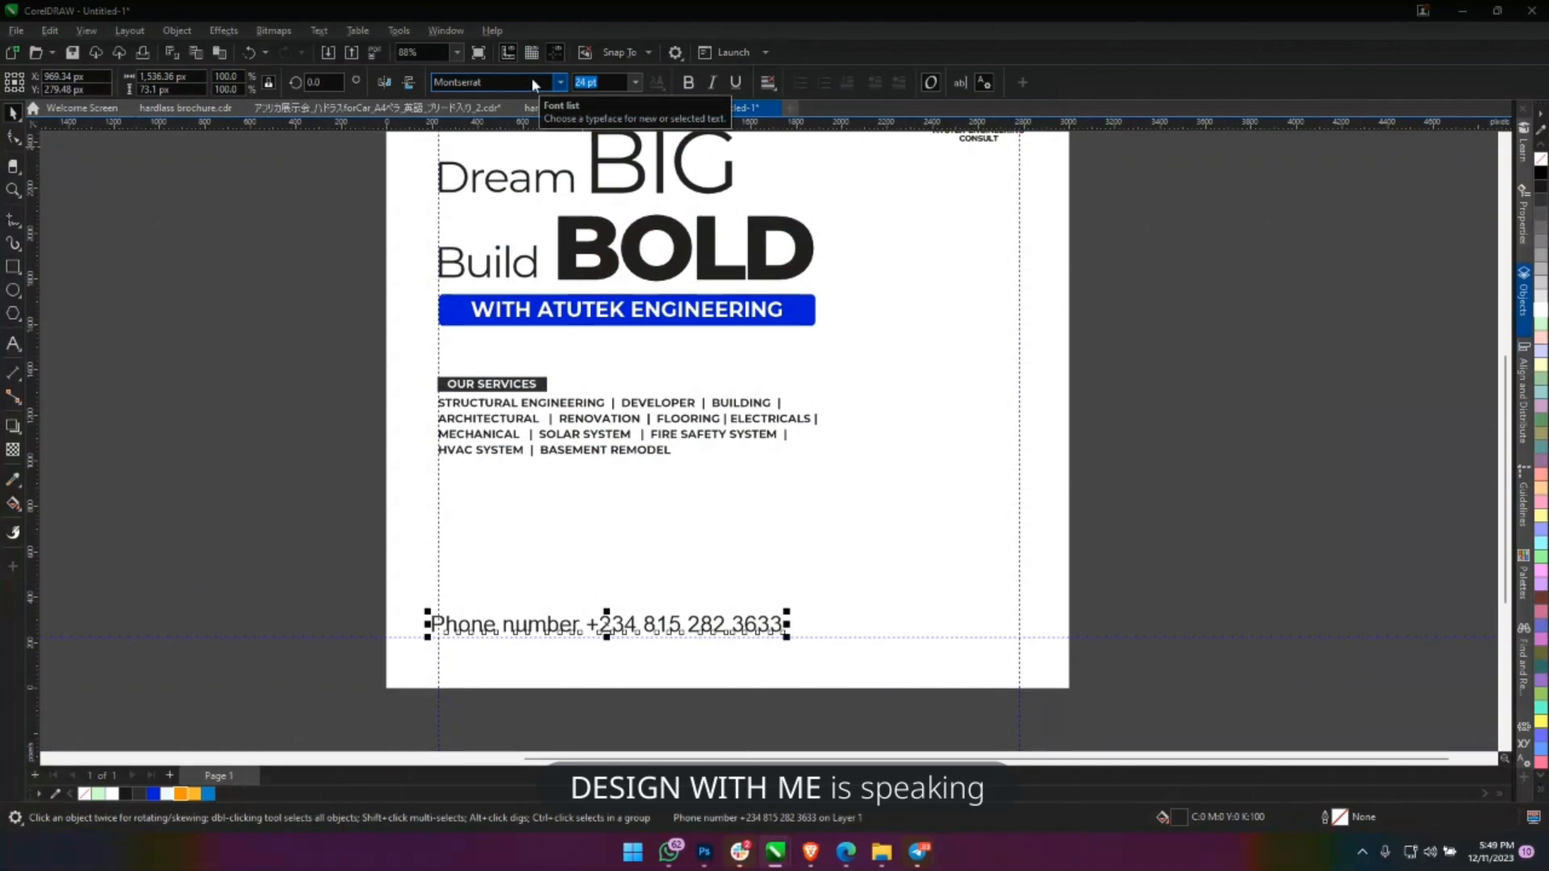
pyautogui.press('Return')
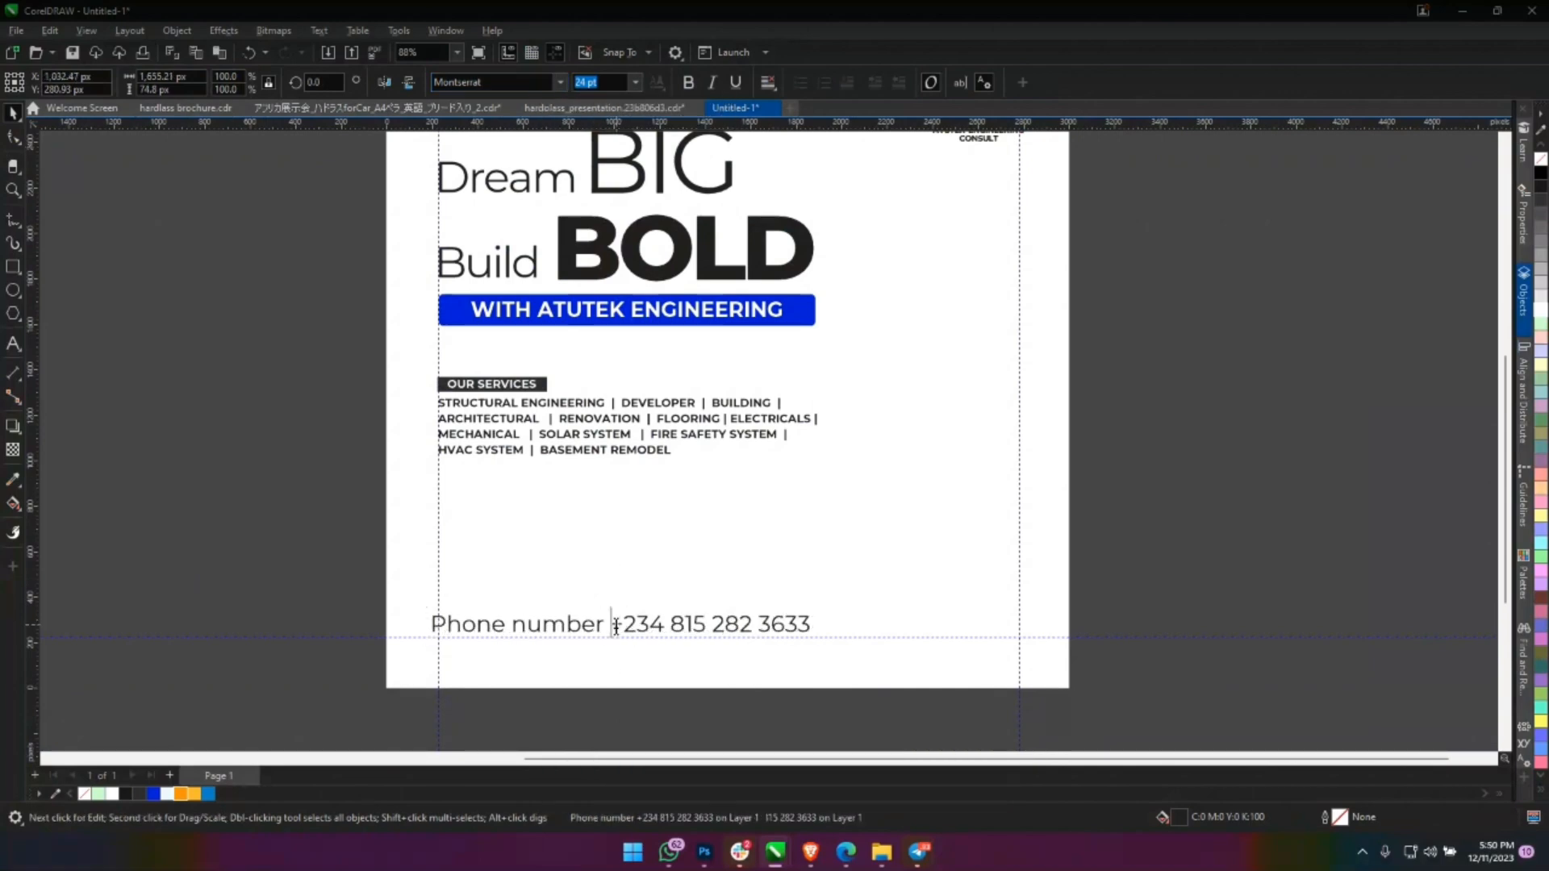
pyautogui.moveTo(615, 626); pyautogui.dragTo(410, 627)
pyautogui.press('BackSpace')
# Make the phone number bold at 18 pt and move it to the corner of the left and bottom margin guides.
pyautogui.hotkey('ctrl', 'space')
pyautogui.write('18')
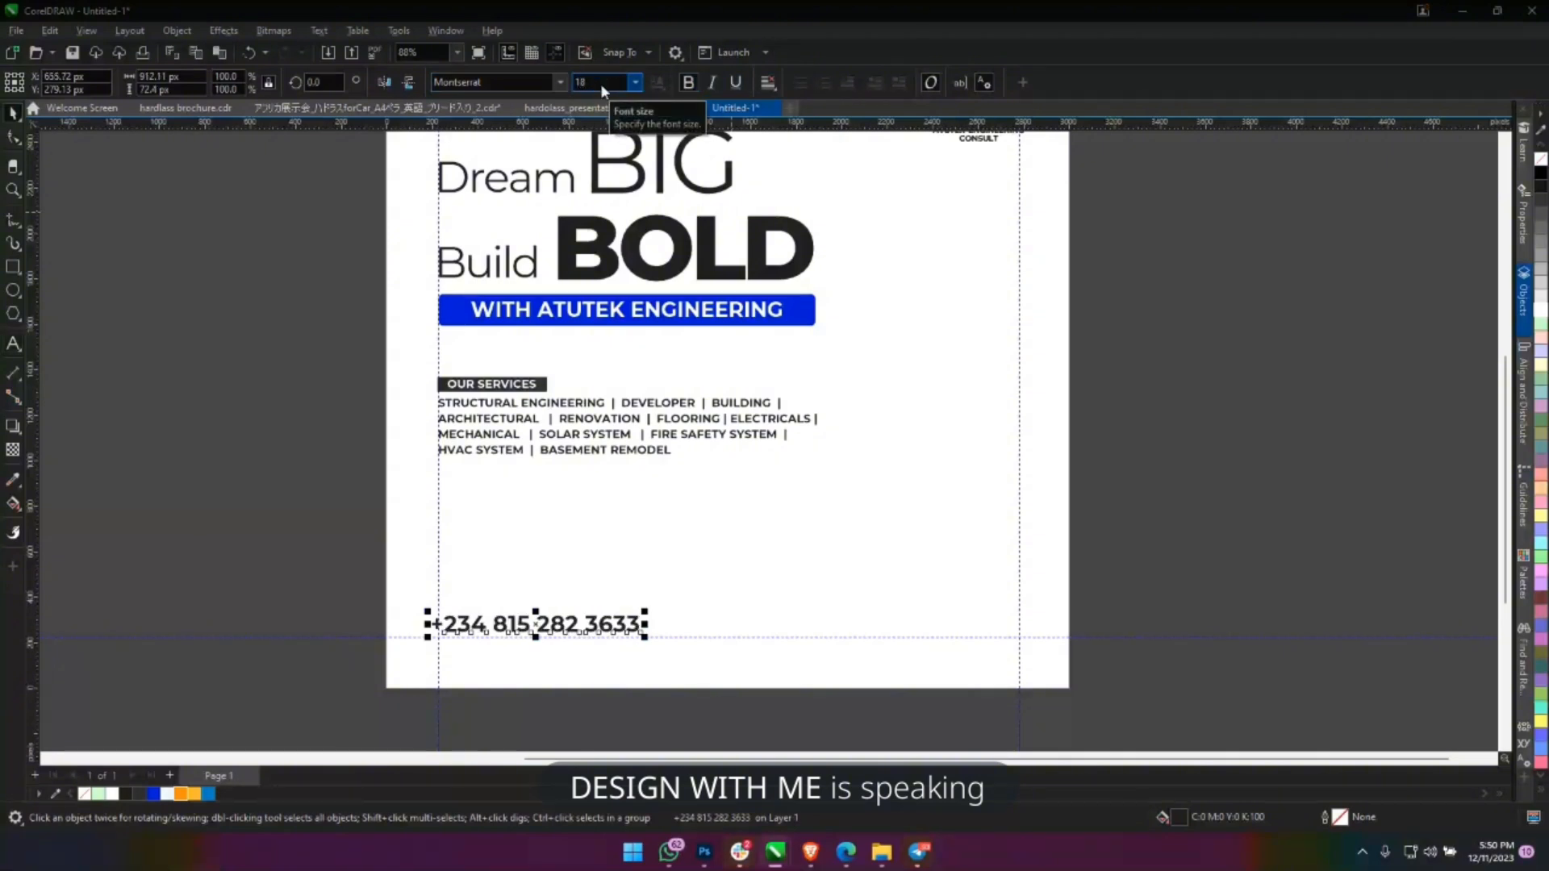
pyautogui.press('Return')
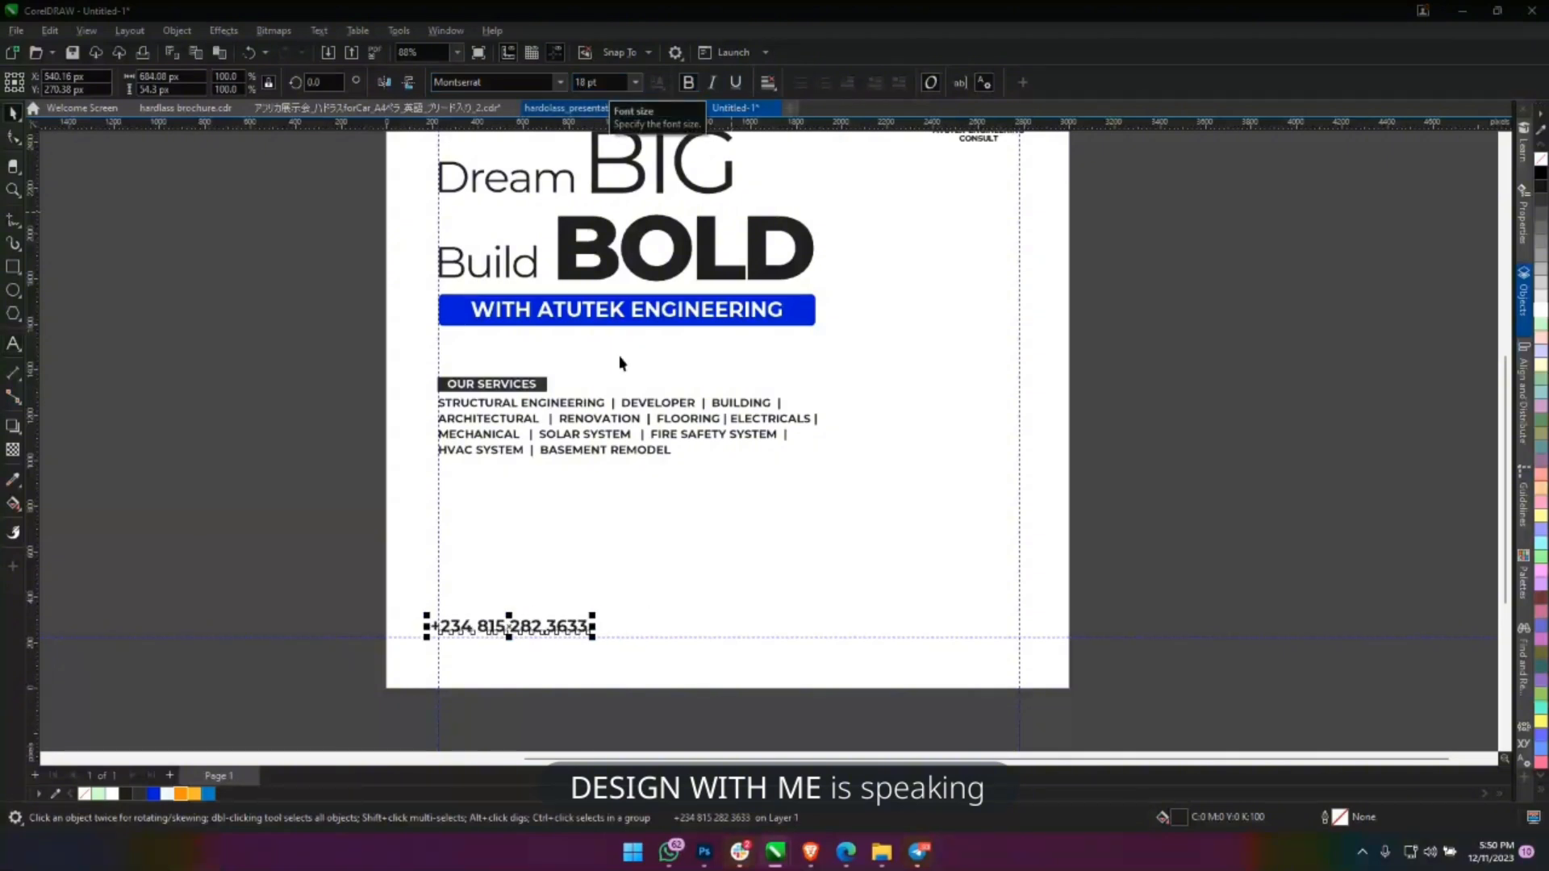
pyautogui.moveTo(529, 642); pyautogui.dragTo(534, 645)
# Draw a rectangle about 3463 × 598 px across the page's lower edge, overlapping both sides, and fill it with the banner's blue.
pyautogui.moveTo(1091, 379); pyautogui.dragTo(885, 460)
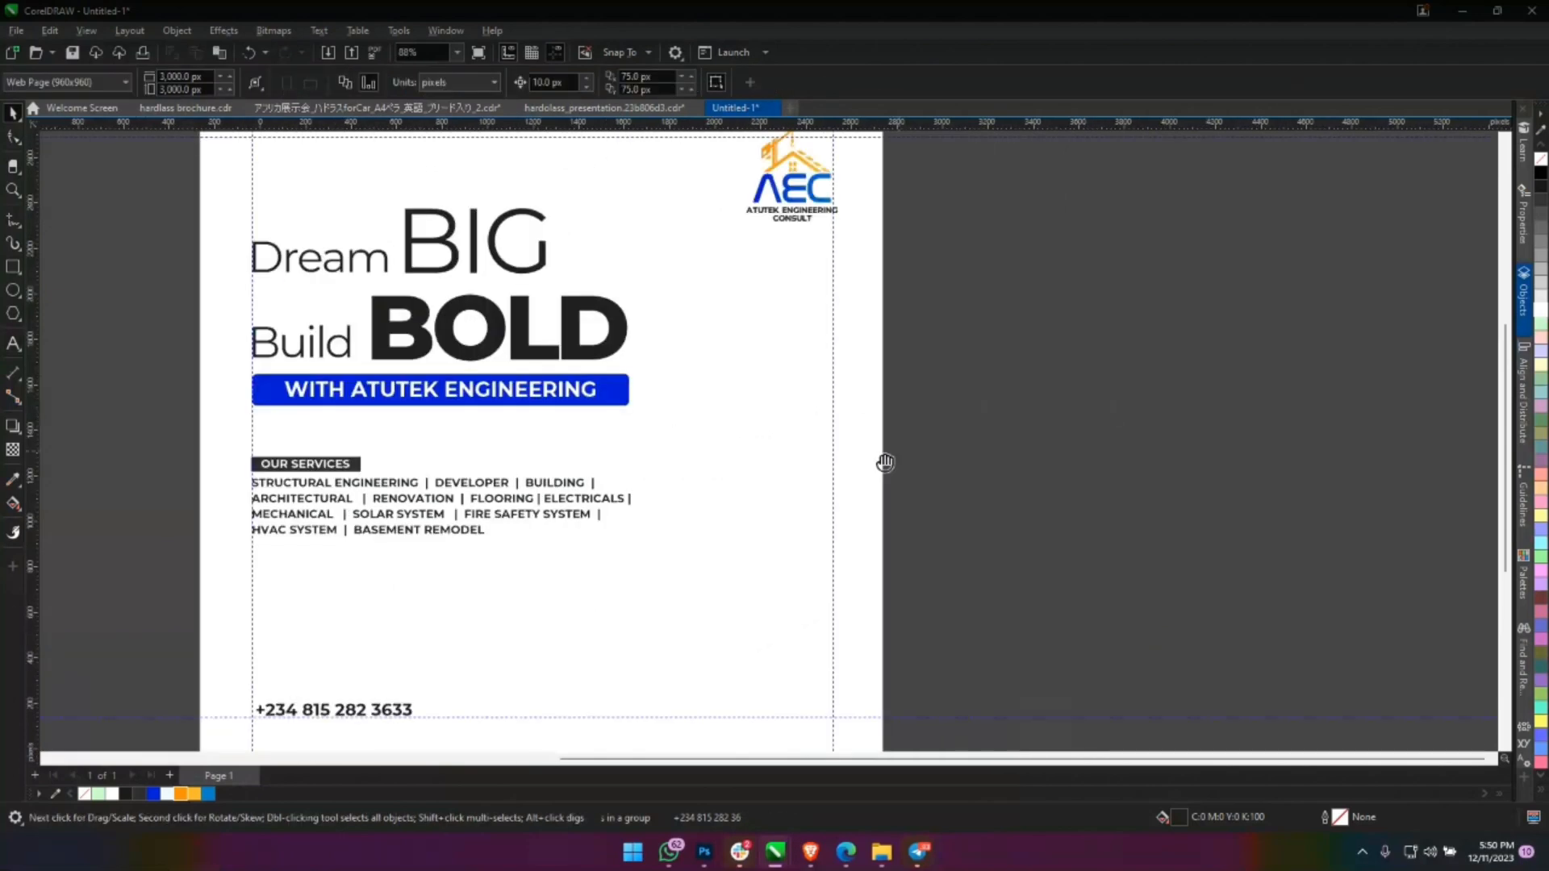
pyautogui.click(676, 399)
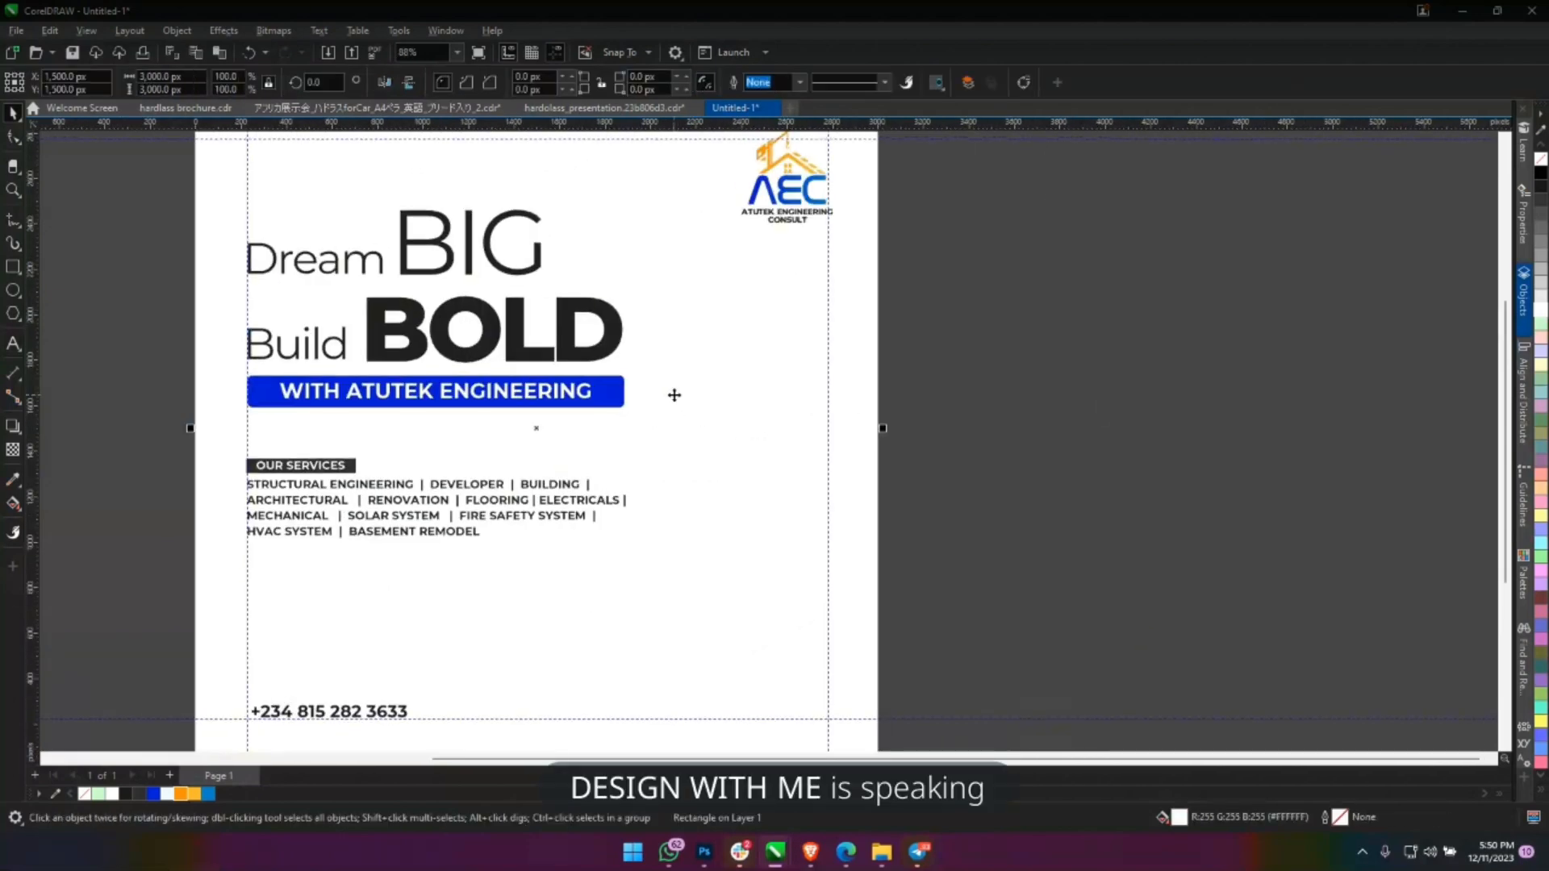
pyautogui.hotkey('shift', 'F4')
pyautogui.press('F9')
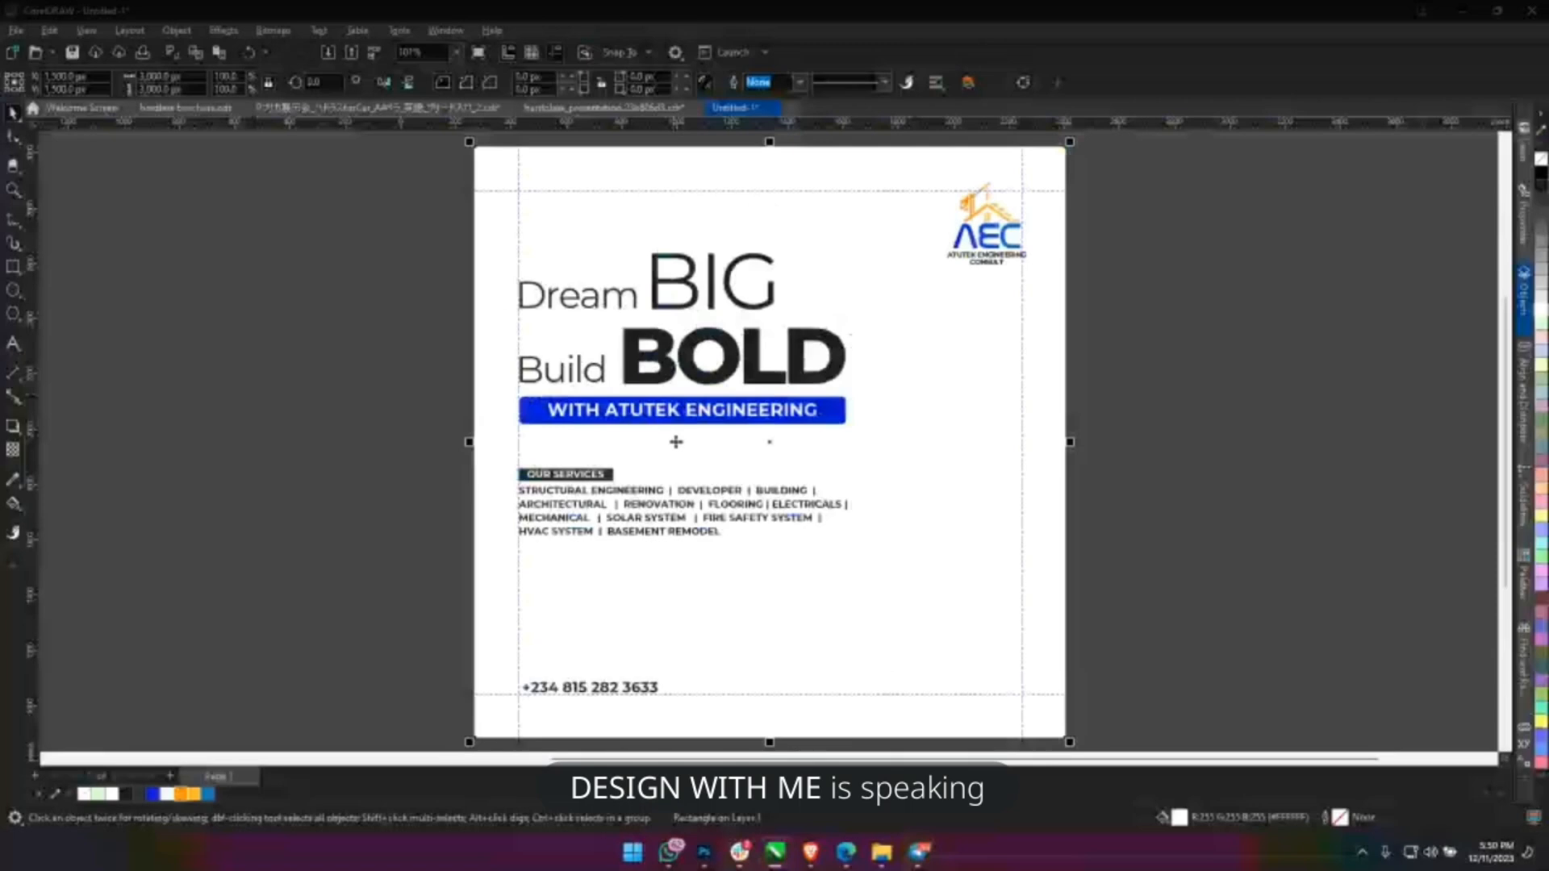
pyautogui.scroll(-2, 677, 441)
pyautogui.moveTo(260, 534); pyautogui.dragTo(951, 661)
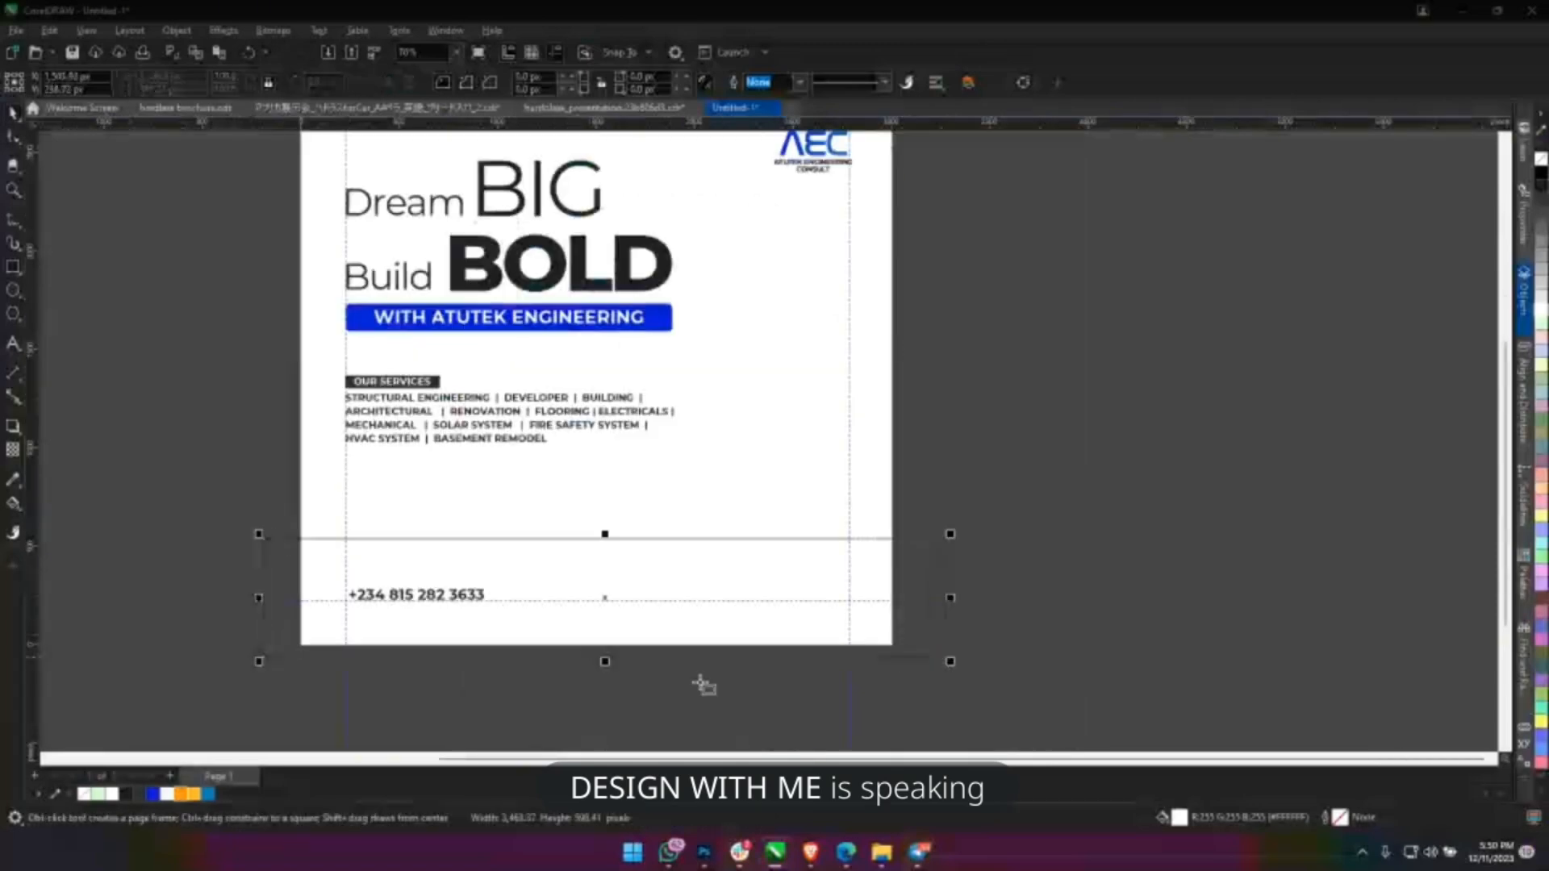
pyautogui.click(151, 793)
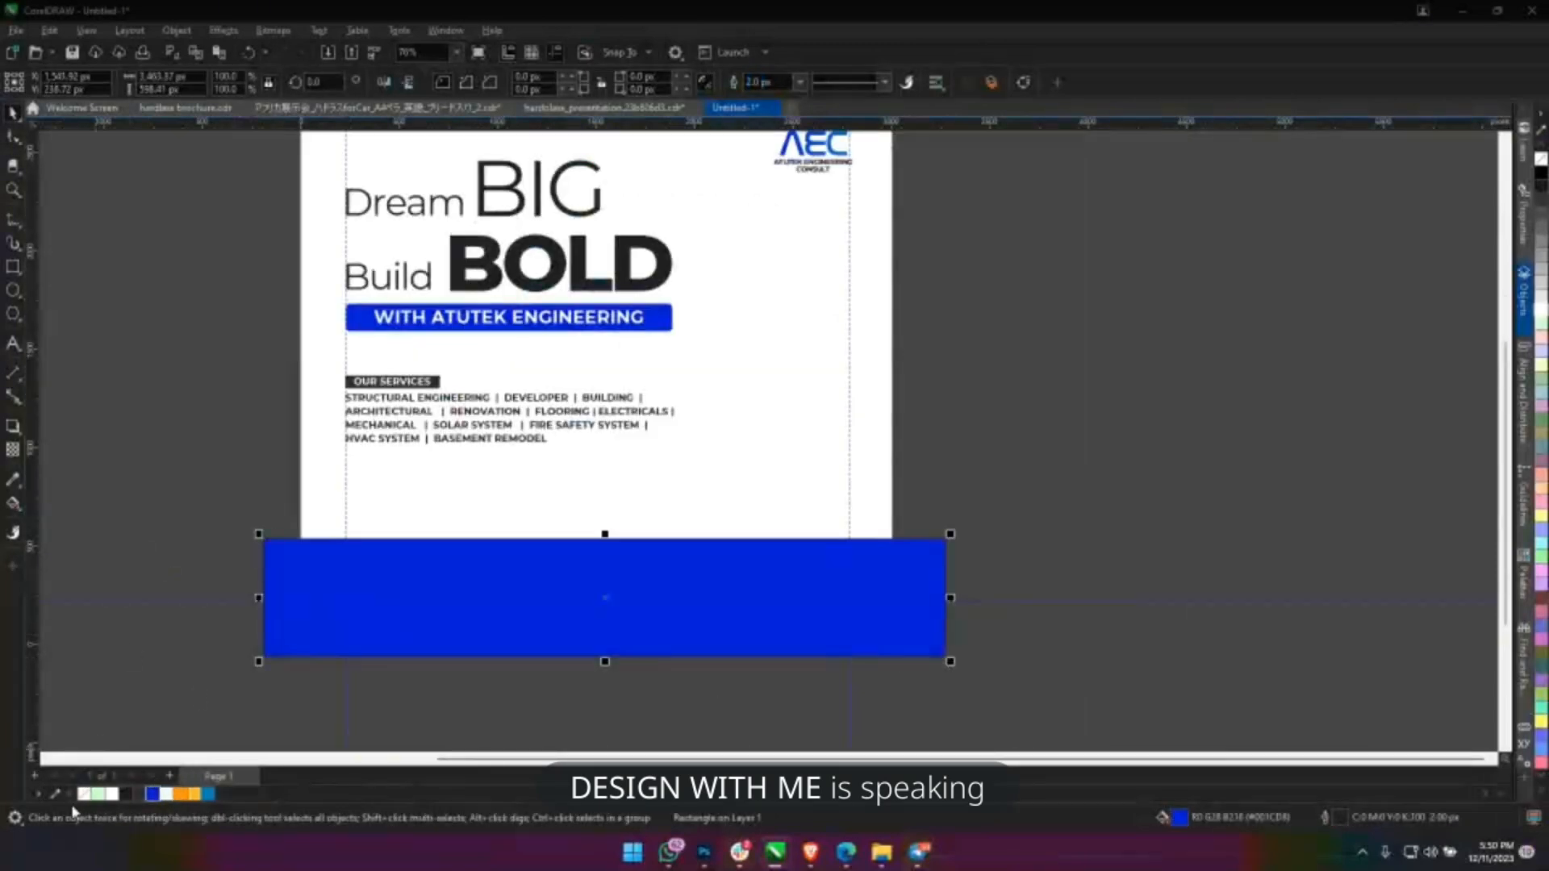
# Apply a horizontal linear fountain fill to the footer rectangle, from the banner's blue to a lighter blue.
pyautogui.click(12, 504)
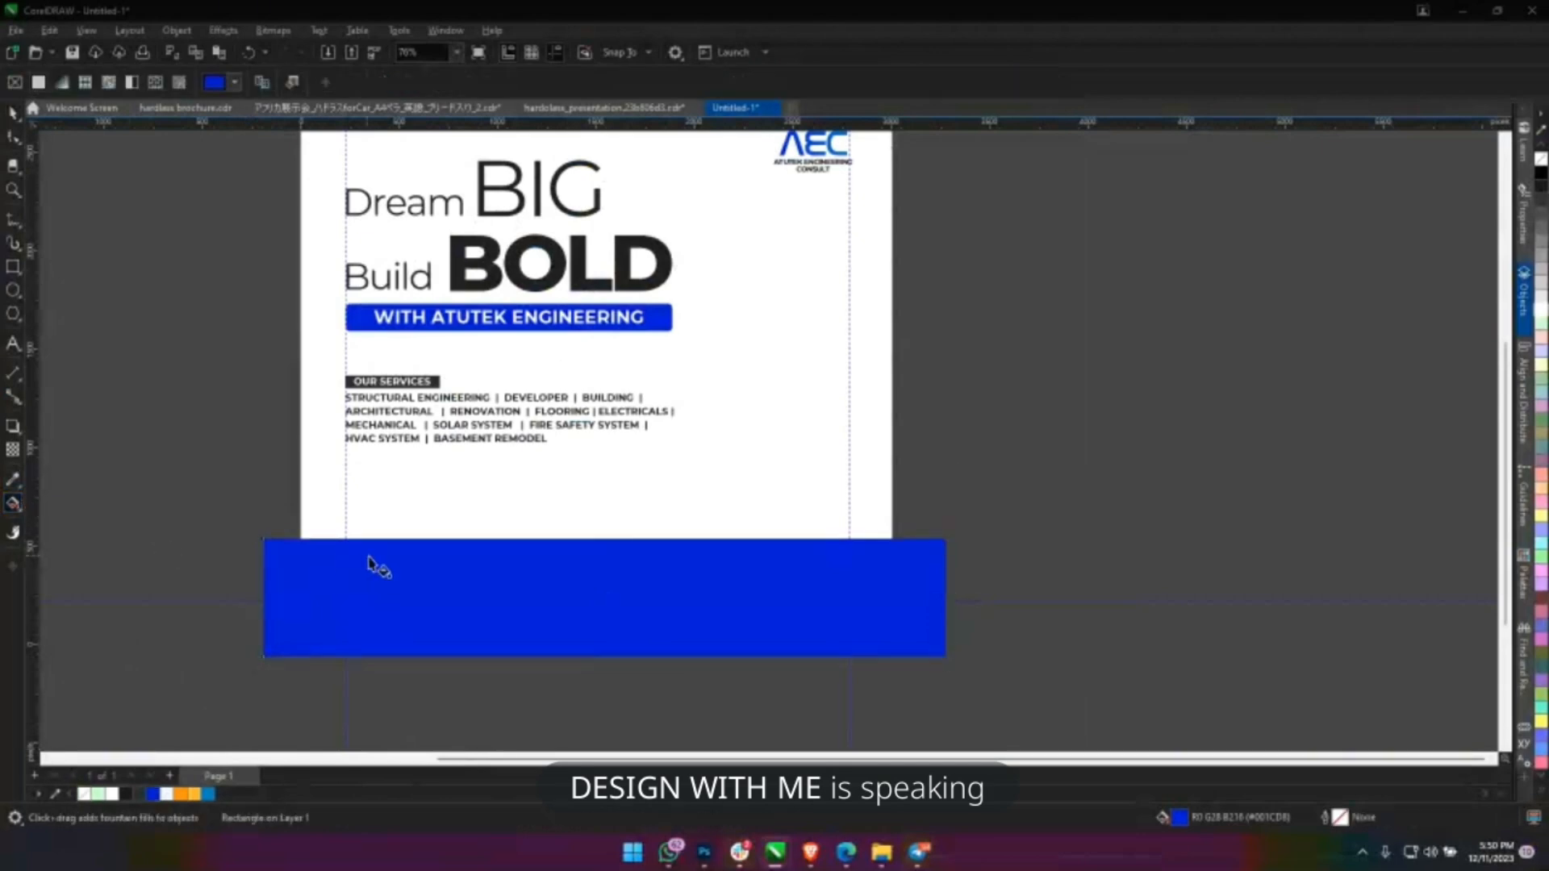
pyautogui.moveTo(322, 557); pyautogui.dragTo(966, 563)
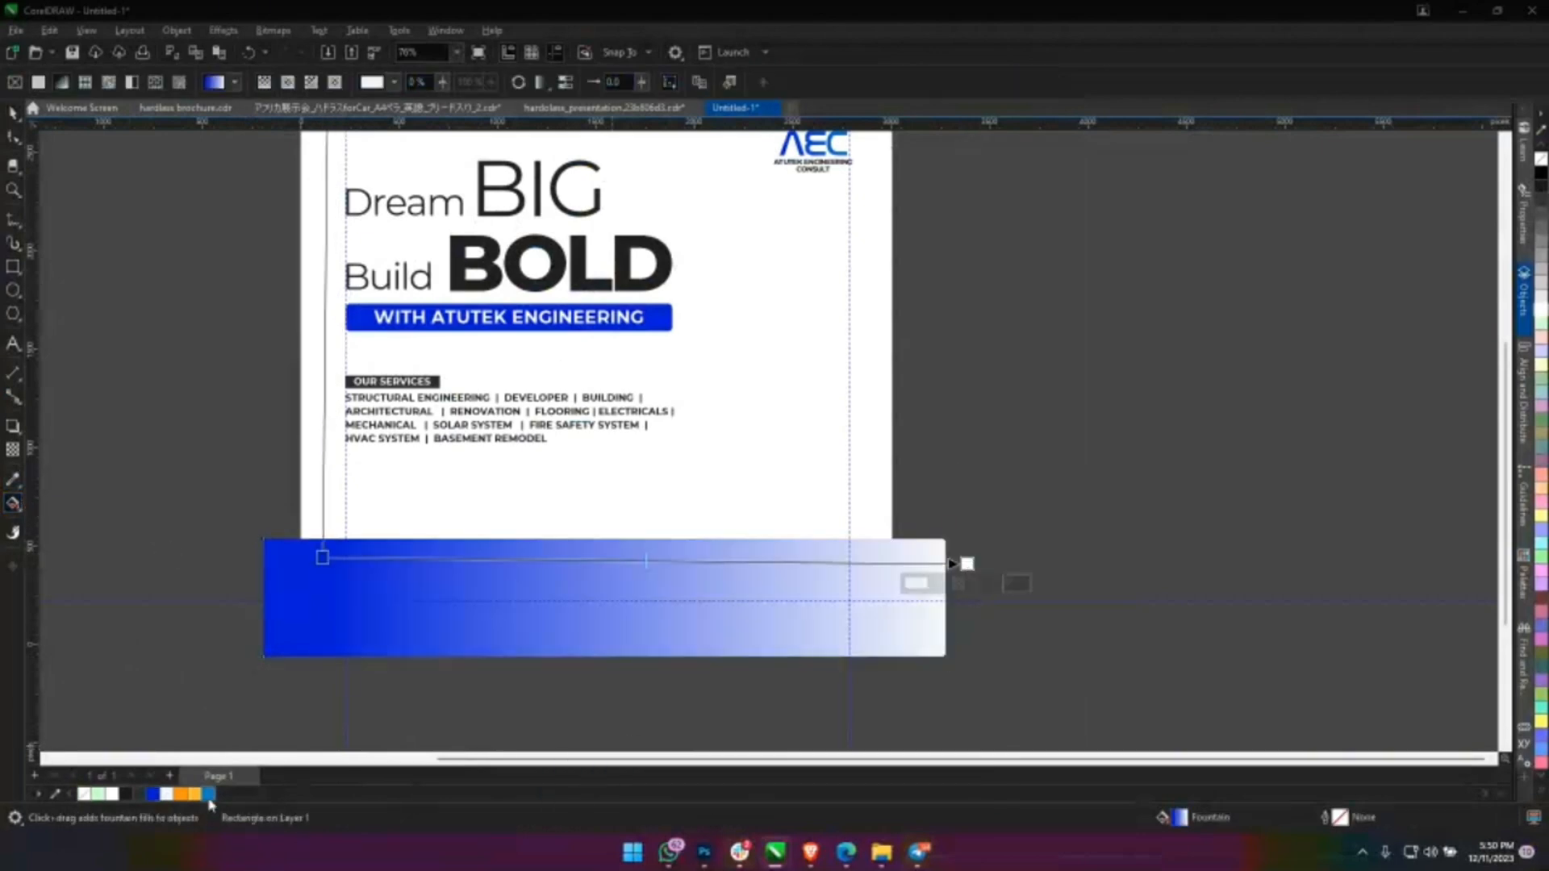
pyautogui.click(208, 794)
pyautogui.press('space')
# PowerClip the gradient footer rectangle inside the white page background rectangle.
pyautogui.rightClick(678, 557)
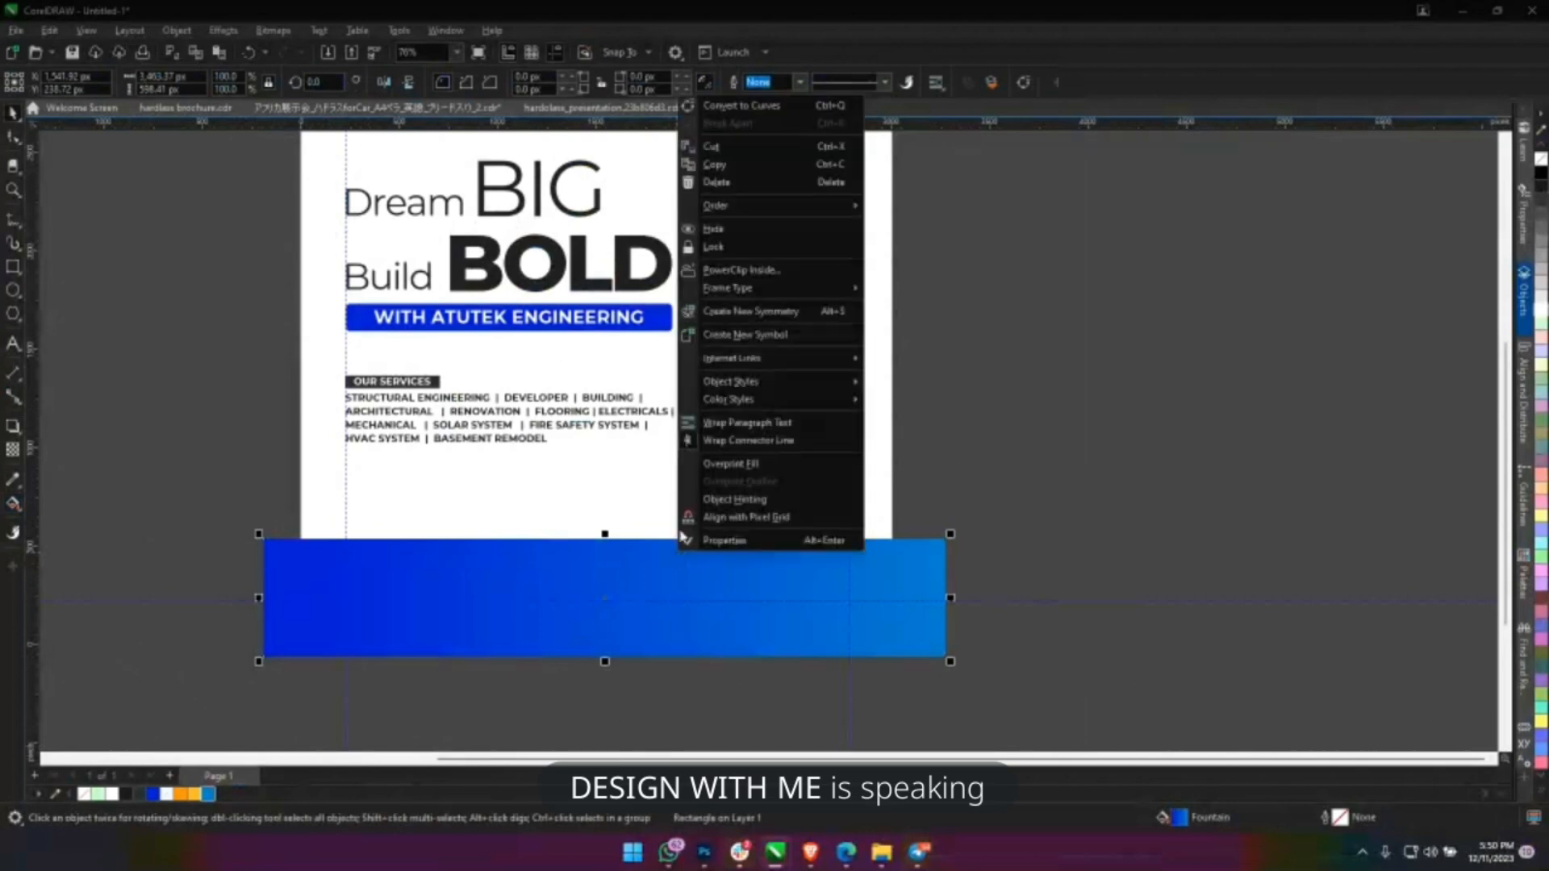
pyautogui.click(741, 270)
pyautogui.click(968, 465)
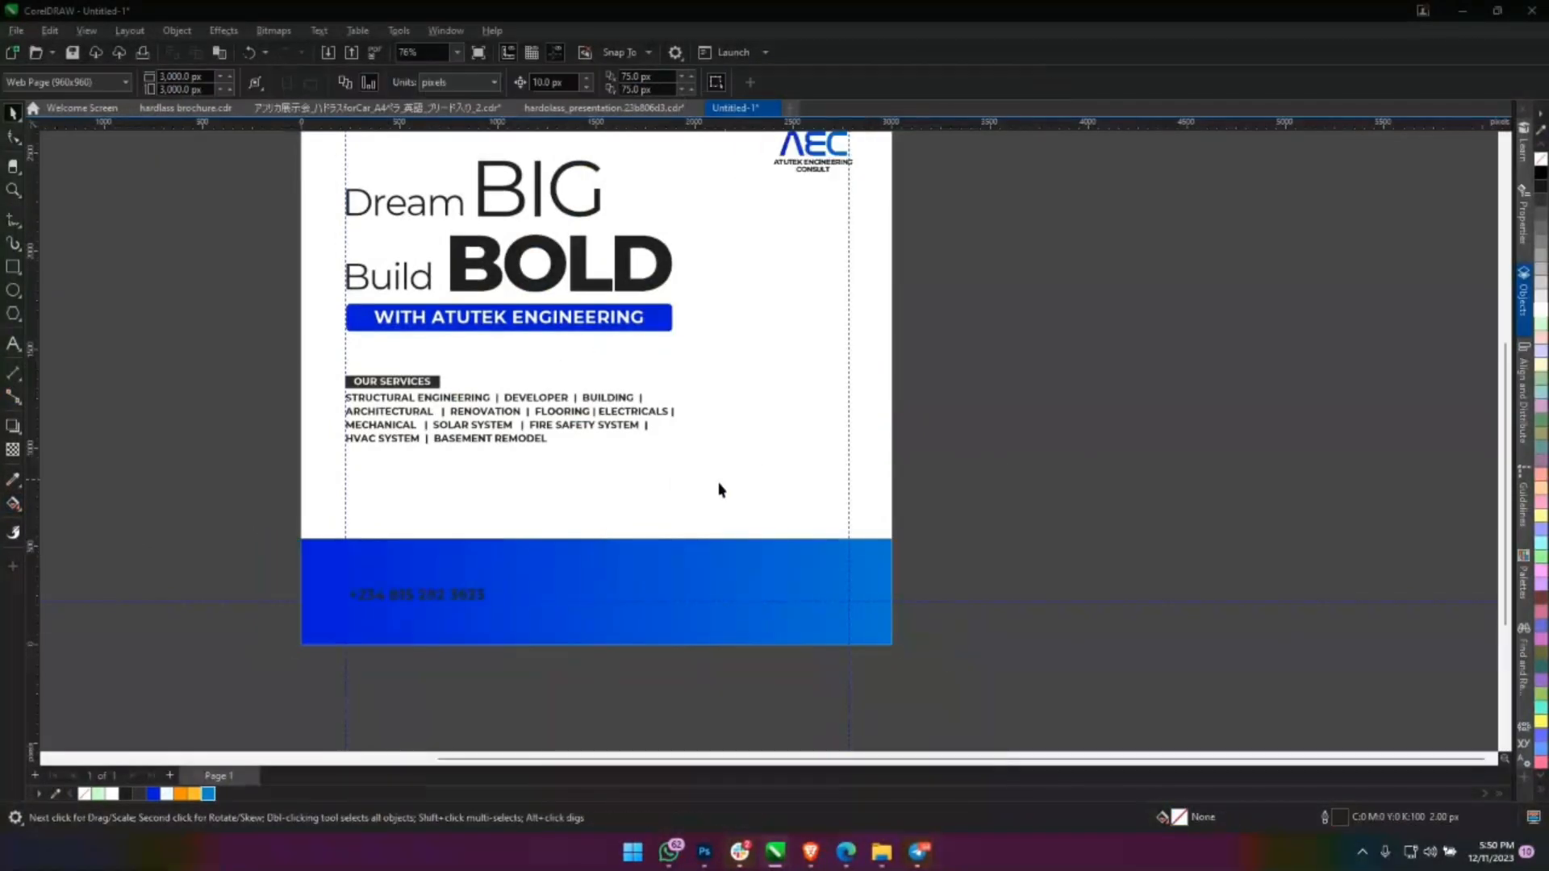
# Select the gradient footer within the PowerClip and extend its upper edge to make it about 664 px high.
pyautogui.moveTo(717, 492); pyautogui.dragTo(812, 533)
pyautogui.click(763, 595)
pyautogui.keyDown('ctrl'); pyautogui.click(729, 592); pyautogui.keyUp('ctrl')
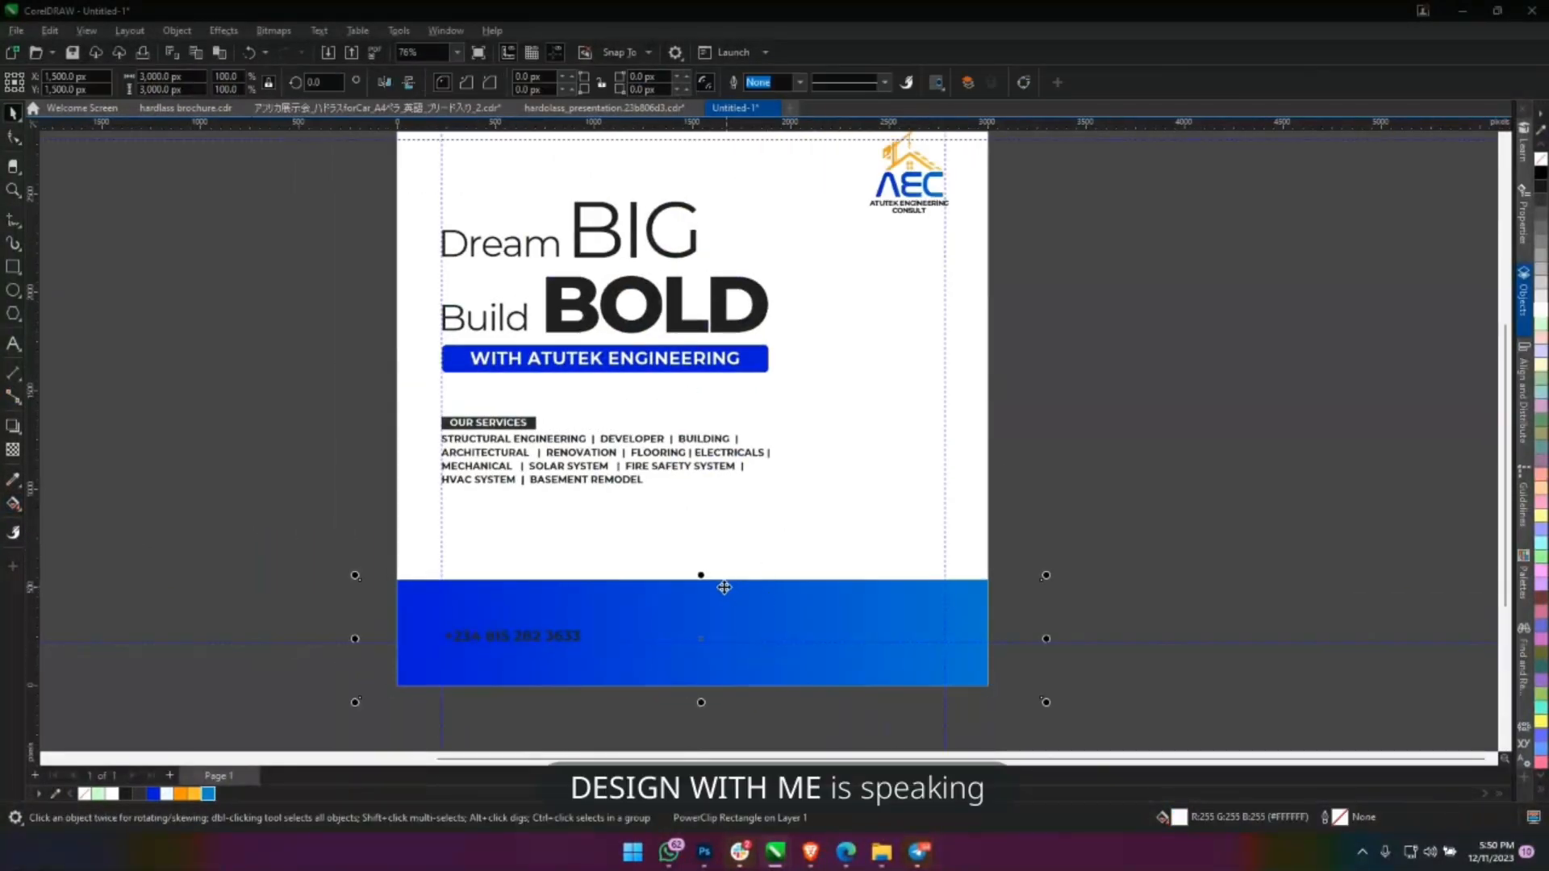
pyautogui.moveTo(701, 576); pyautogui.dragTo(691, 558)
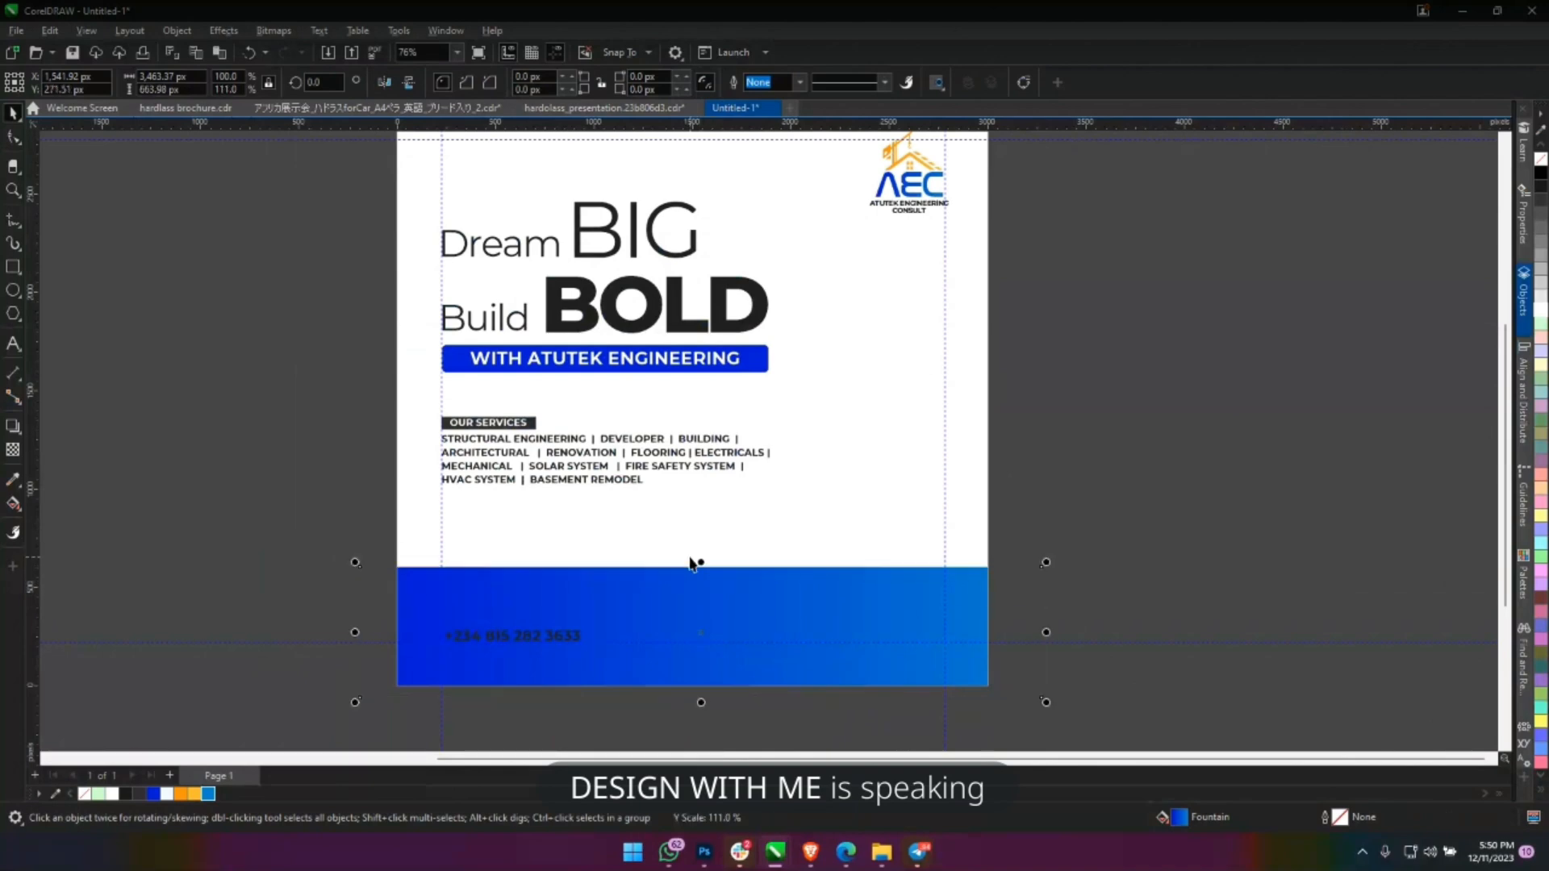
# Draw a horizontal line about 3246 px long across the page just above the footer, with a dotted style and 25 px width.
pyautogui.click(1078, 520)
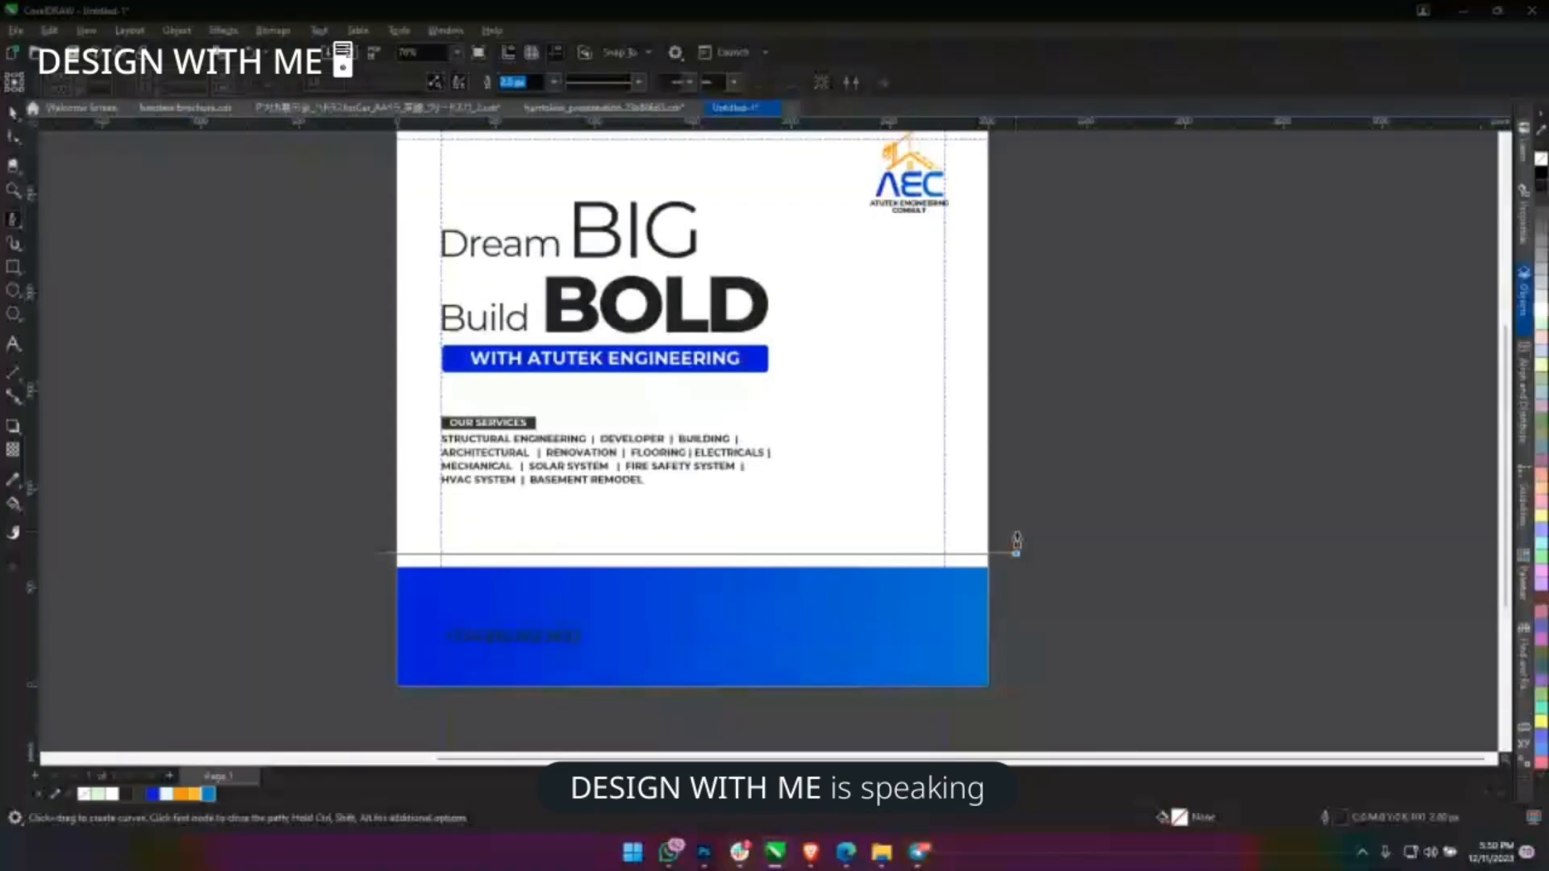
pyautogui.press('space')
pyautogui.click(565, 82)
pyautogui.click(604, 203)
pyautogui.click(505, 81)
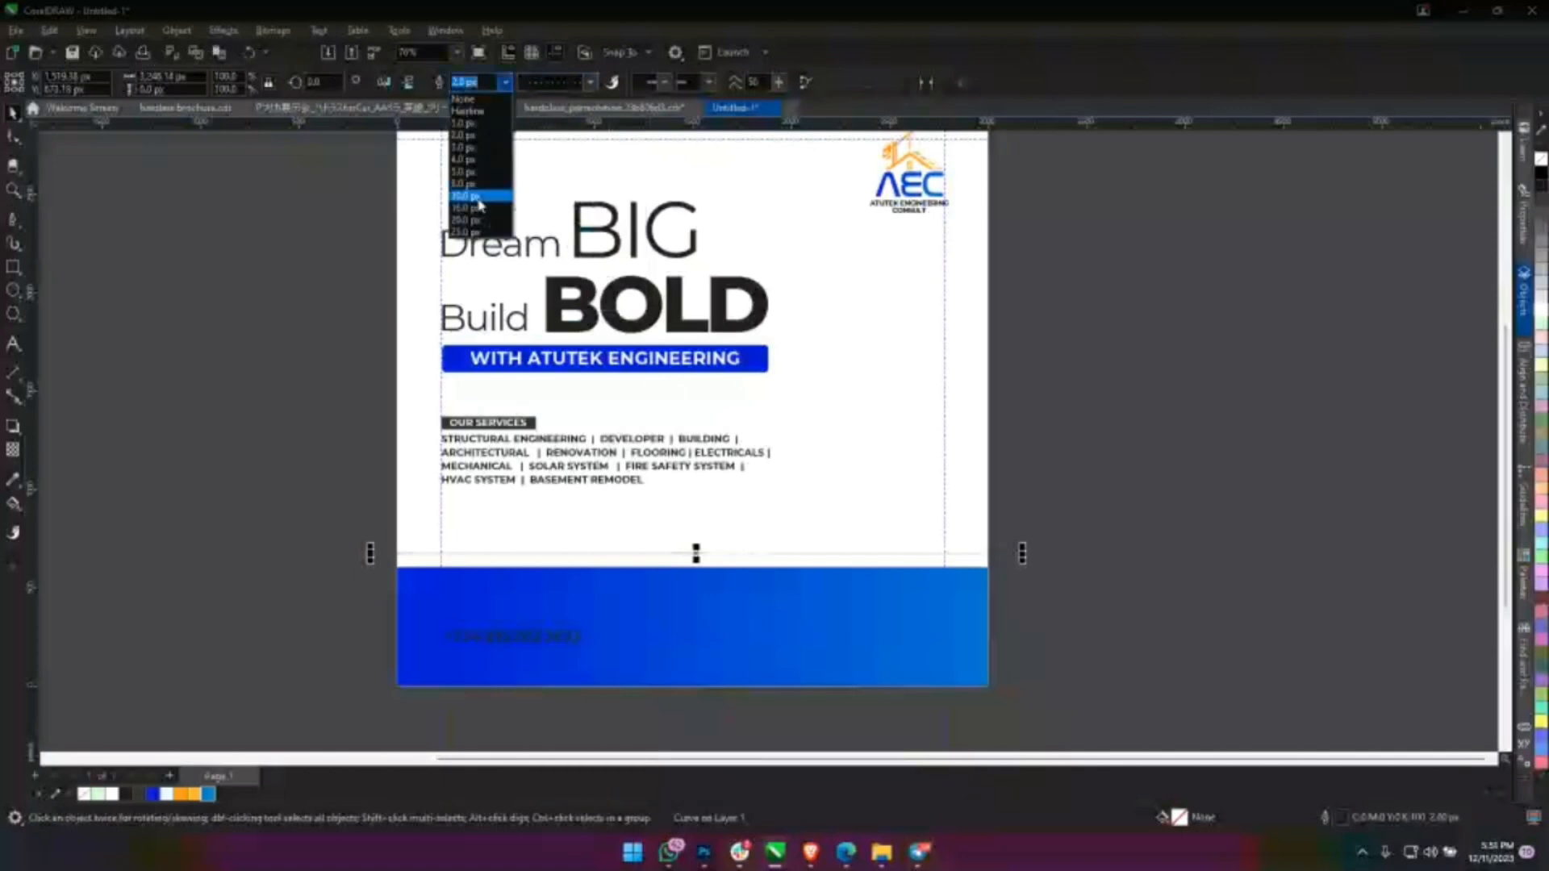
pyautogui.click(479, 197)
pyautogui.click(505, 82)
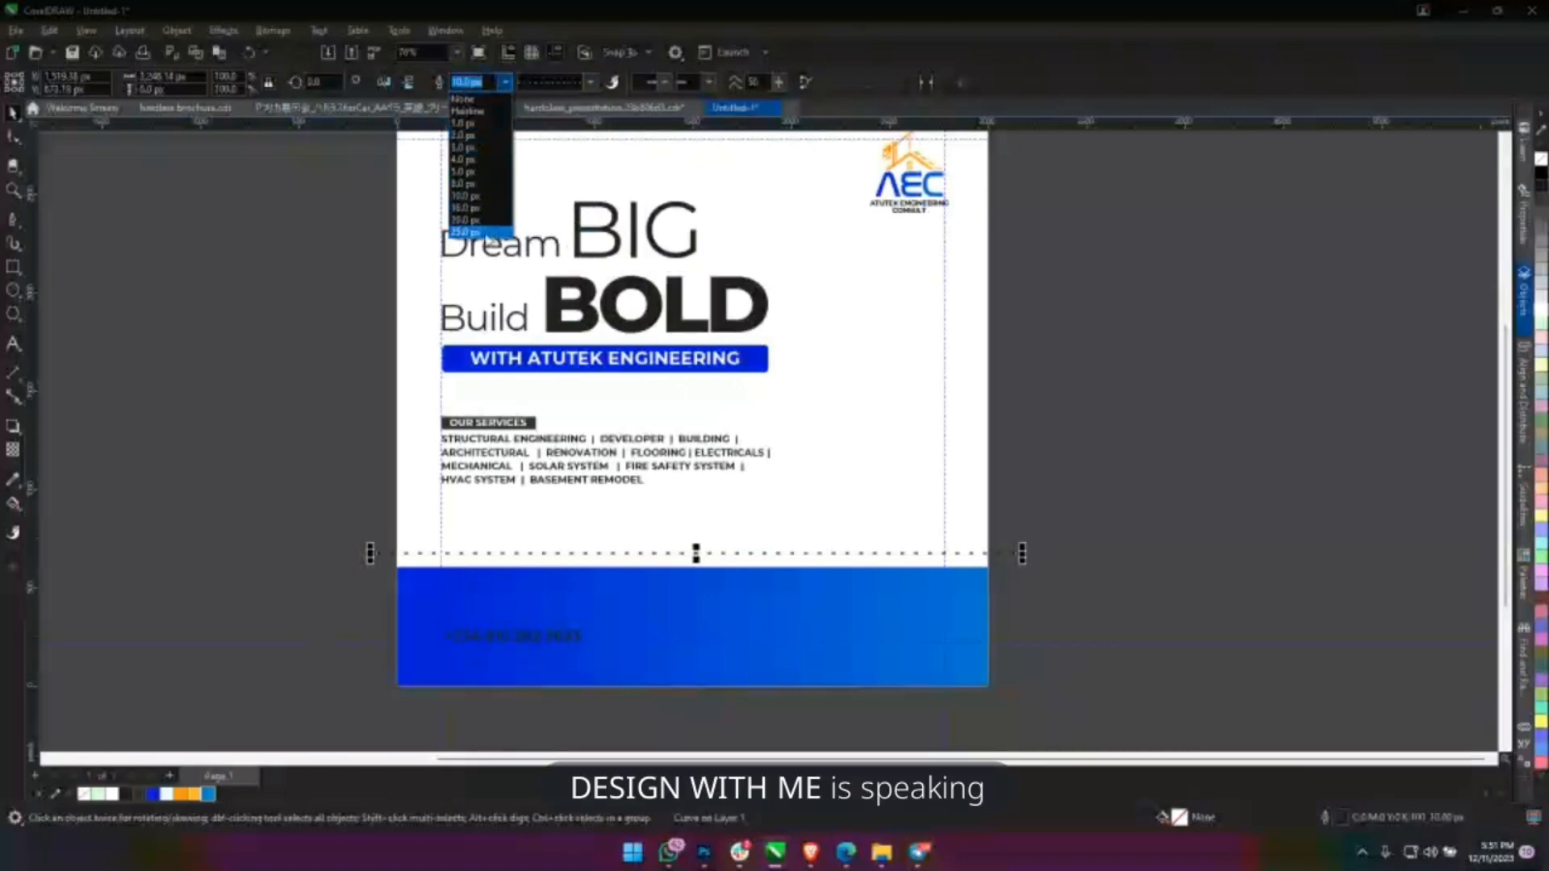
pyautogui.click(468, 233)
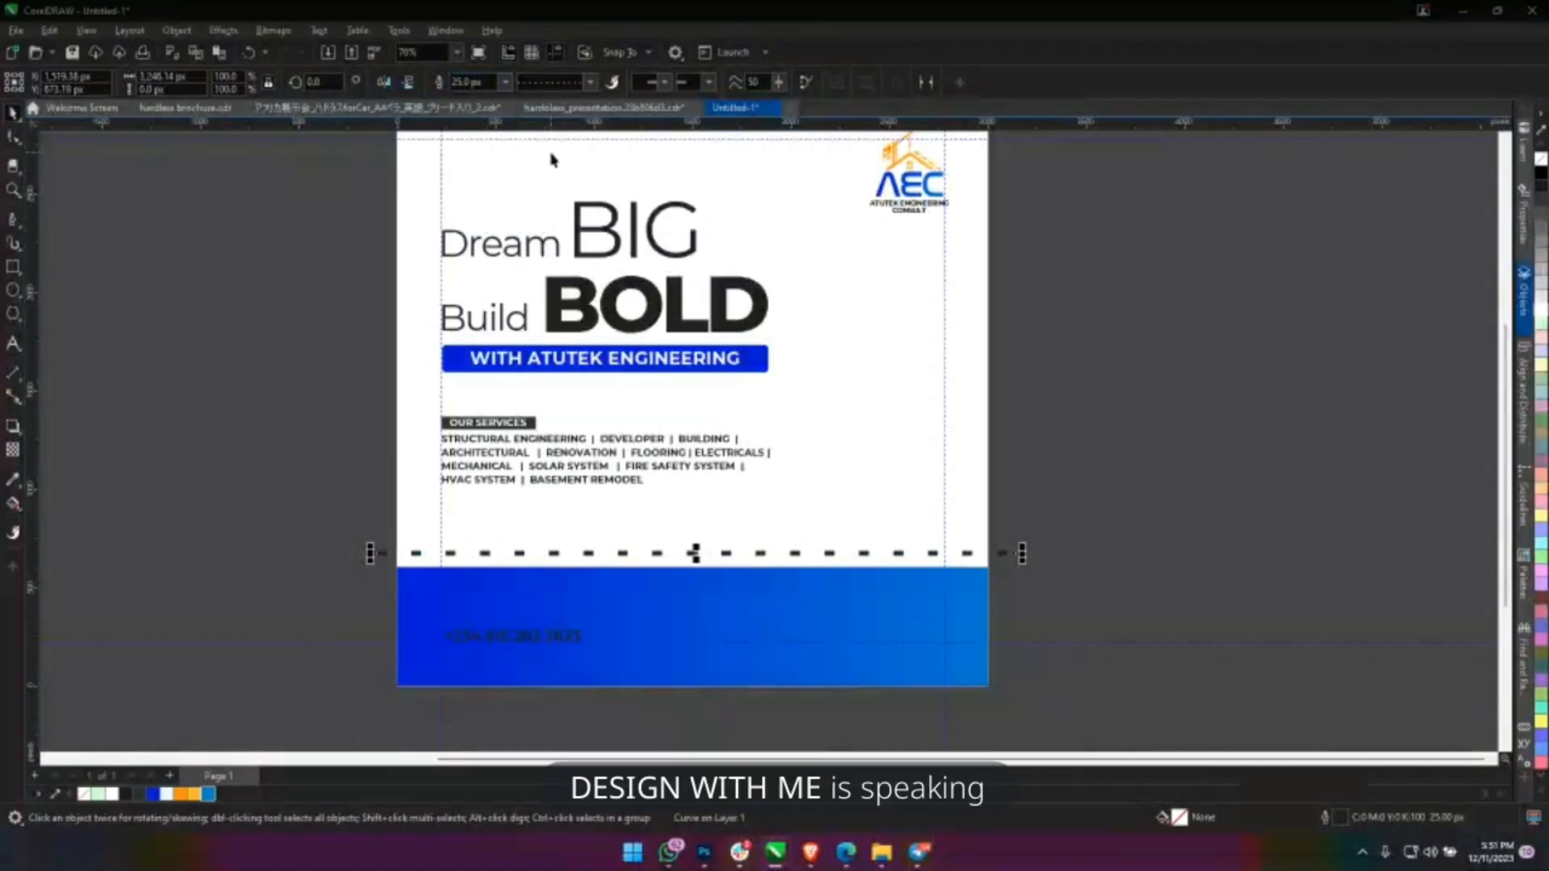
# In the line's Outline Pen settings, choose round line caps, a tighter dash style and a width of 20 px.
pyautogui.press('F12')
pyautogui.click(651, 442)
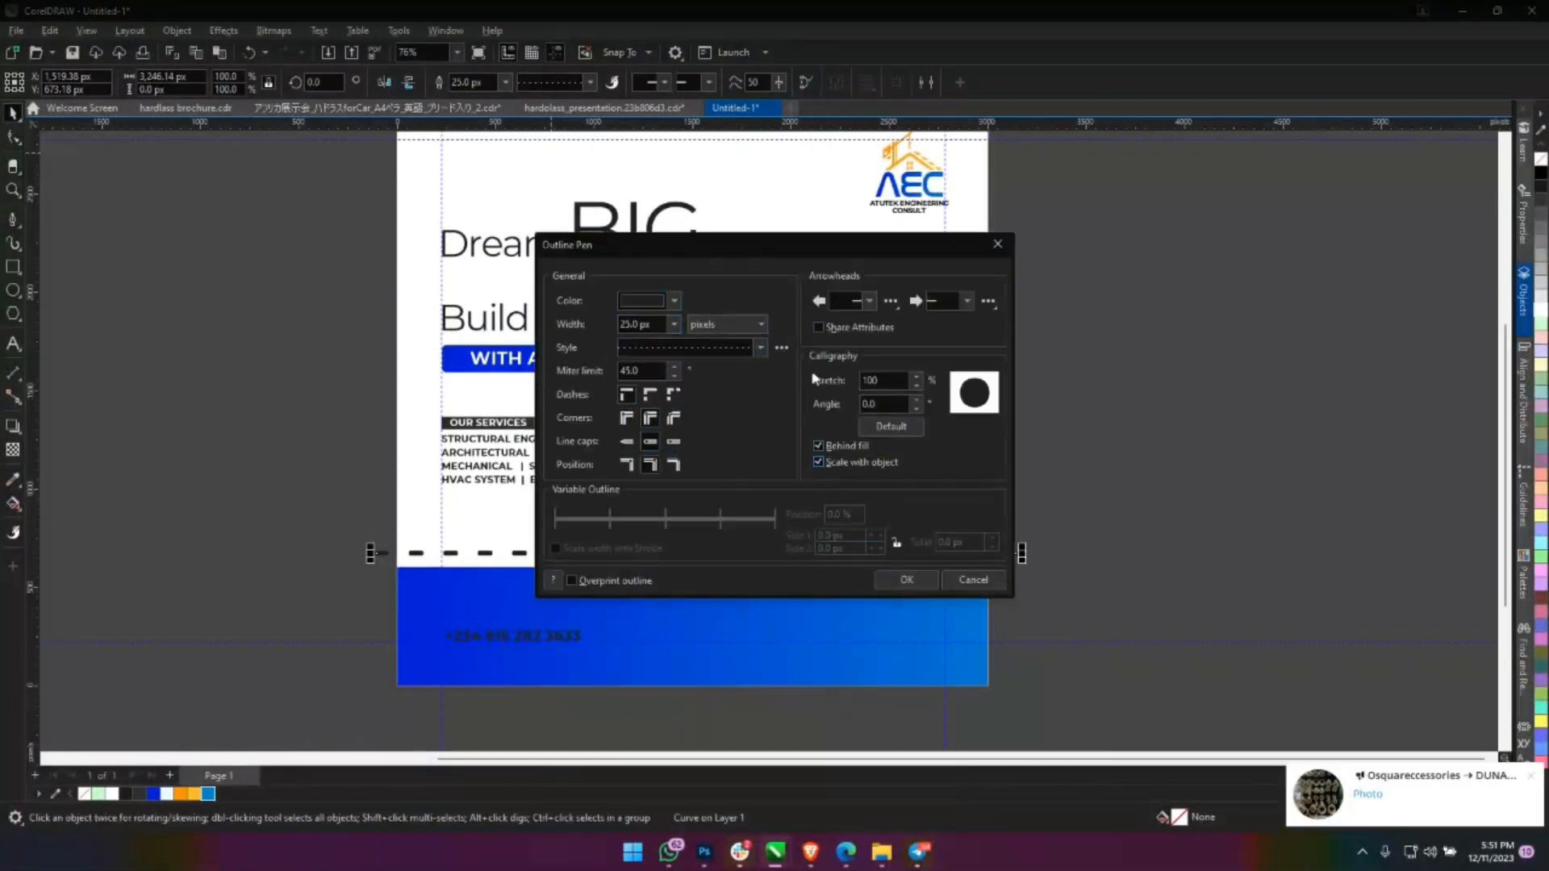
pyautogui.moveTo(695, 245); pyautogui.dragTo(1242, 134)
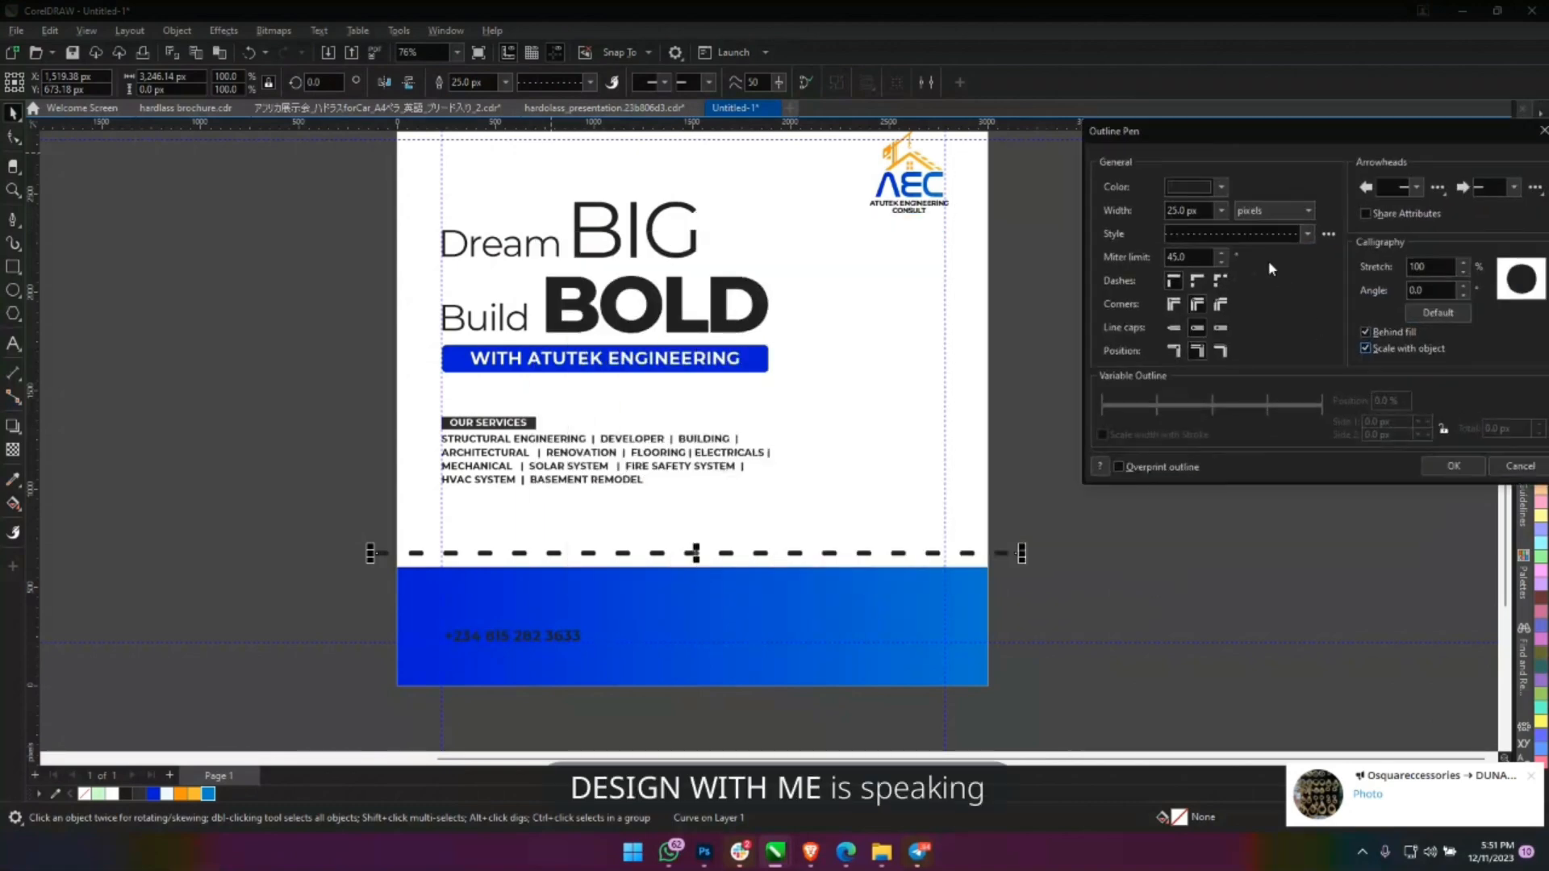
pyautogui.click(1309, 234)
pyautogui.click(1271, 394)
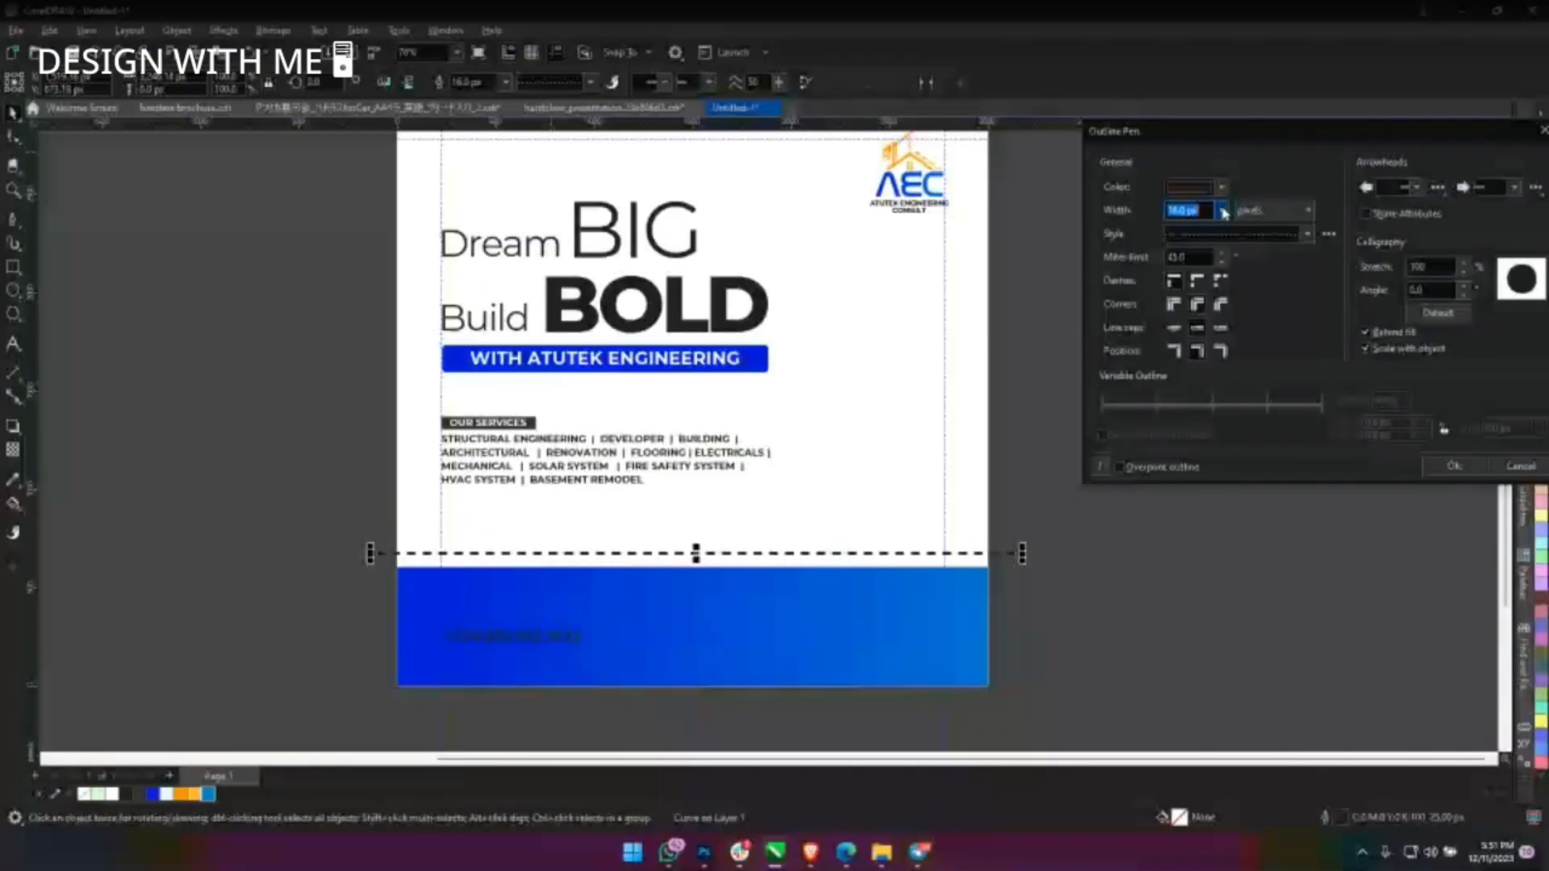
pyautogui.click(1221, 210)
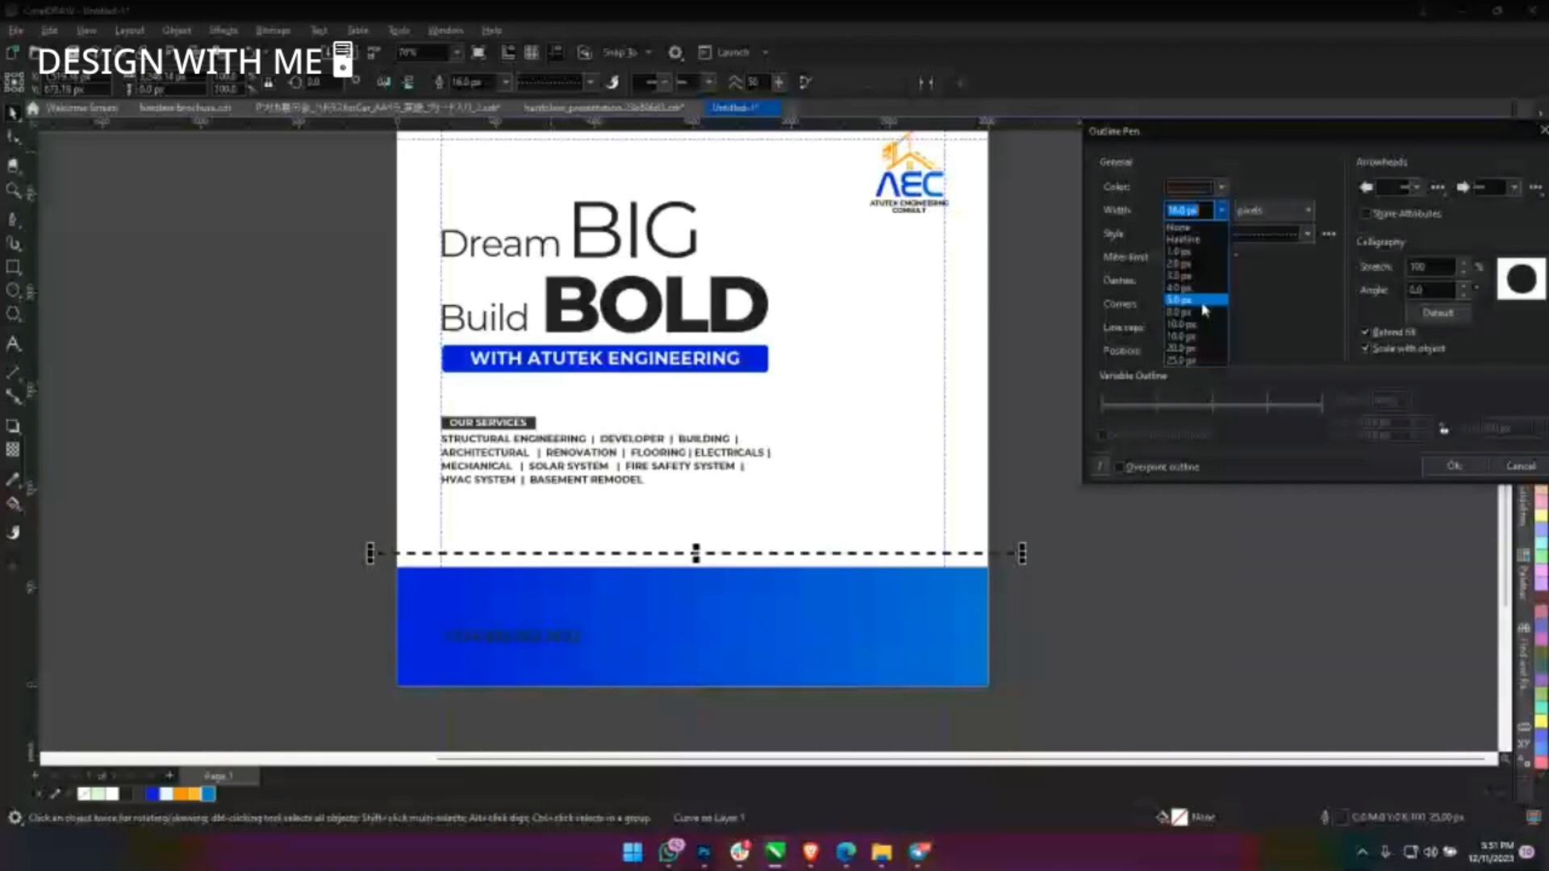
pyautogui.click(1180, 348)
pyautogui.click(1455, 465)
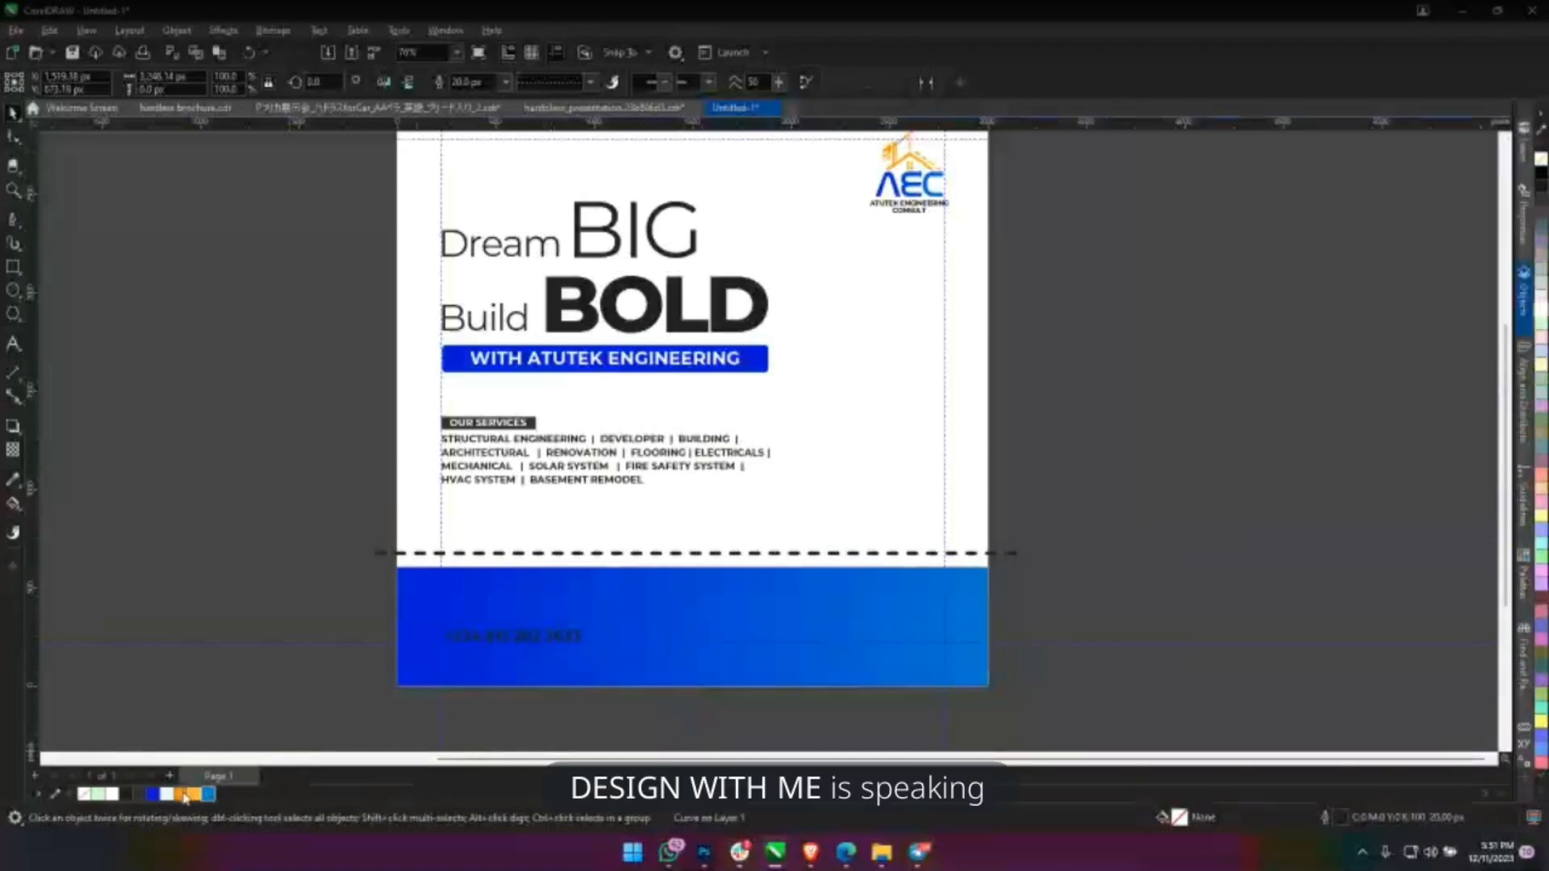
# Colour the dashed line orange and PowerClip it inside the white page background rectangle.
pyautogui.rightClick(823, 555)
pyautogui.click(866, 273)
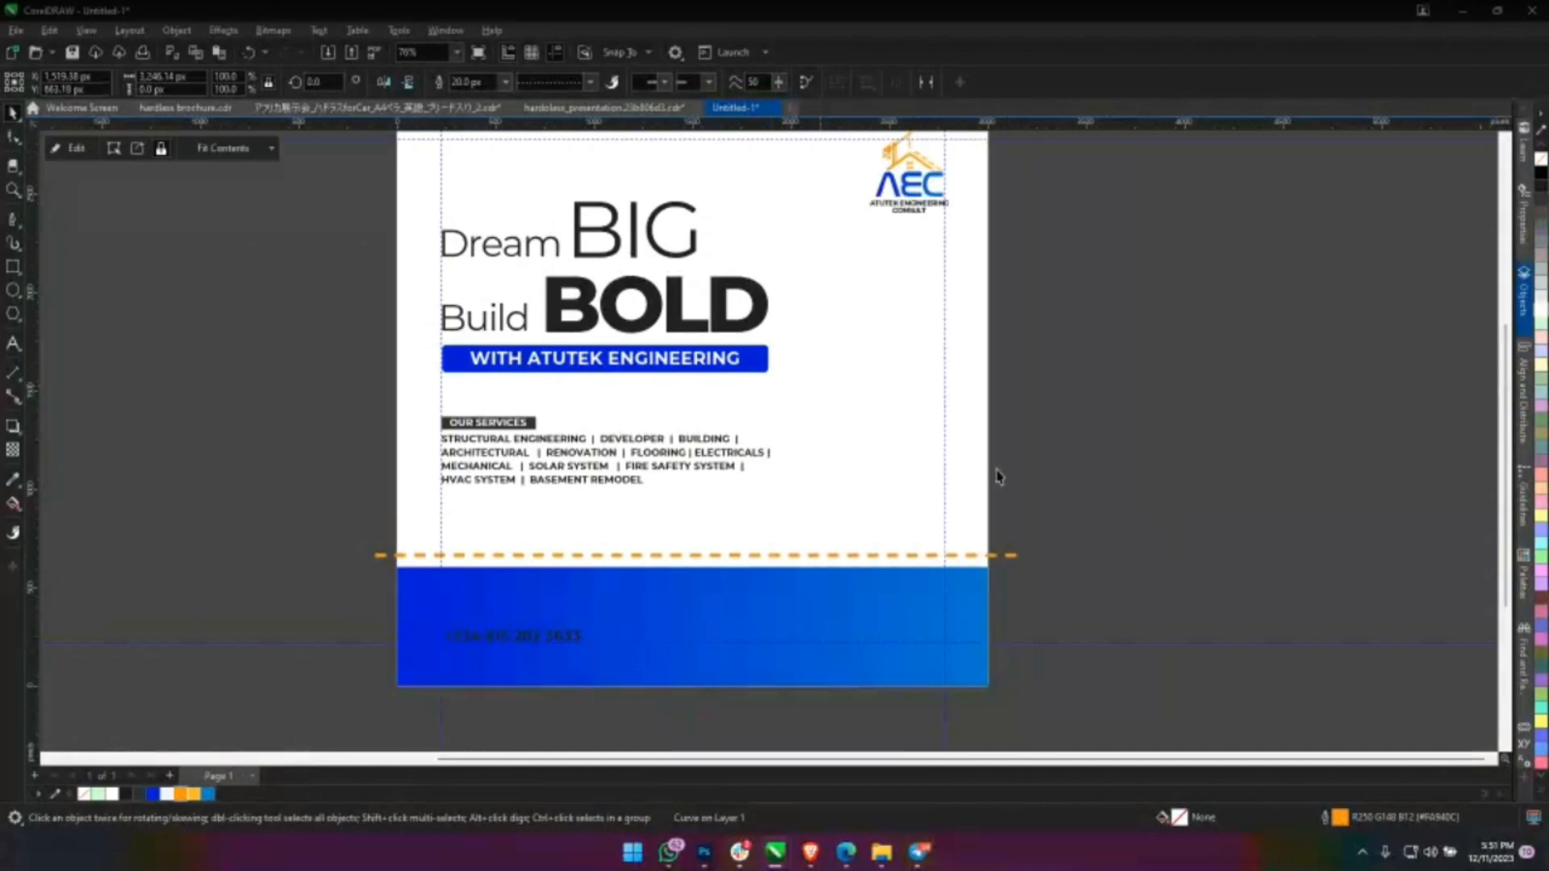
pyautogui.click(813, 592)
pyautogui.keyDown('ctrl'); pyautogui.click(815, 596); pyautogui.keyUp('ctrl')
pyautogui.scroll(1, 815, 595)
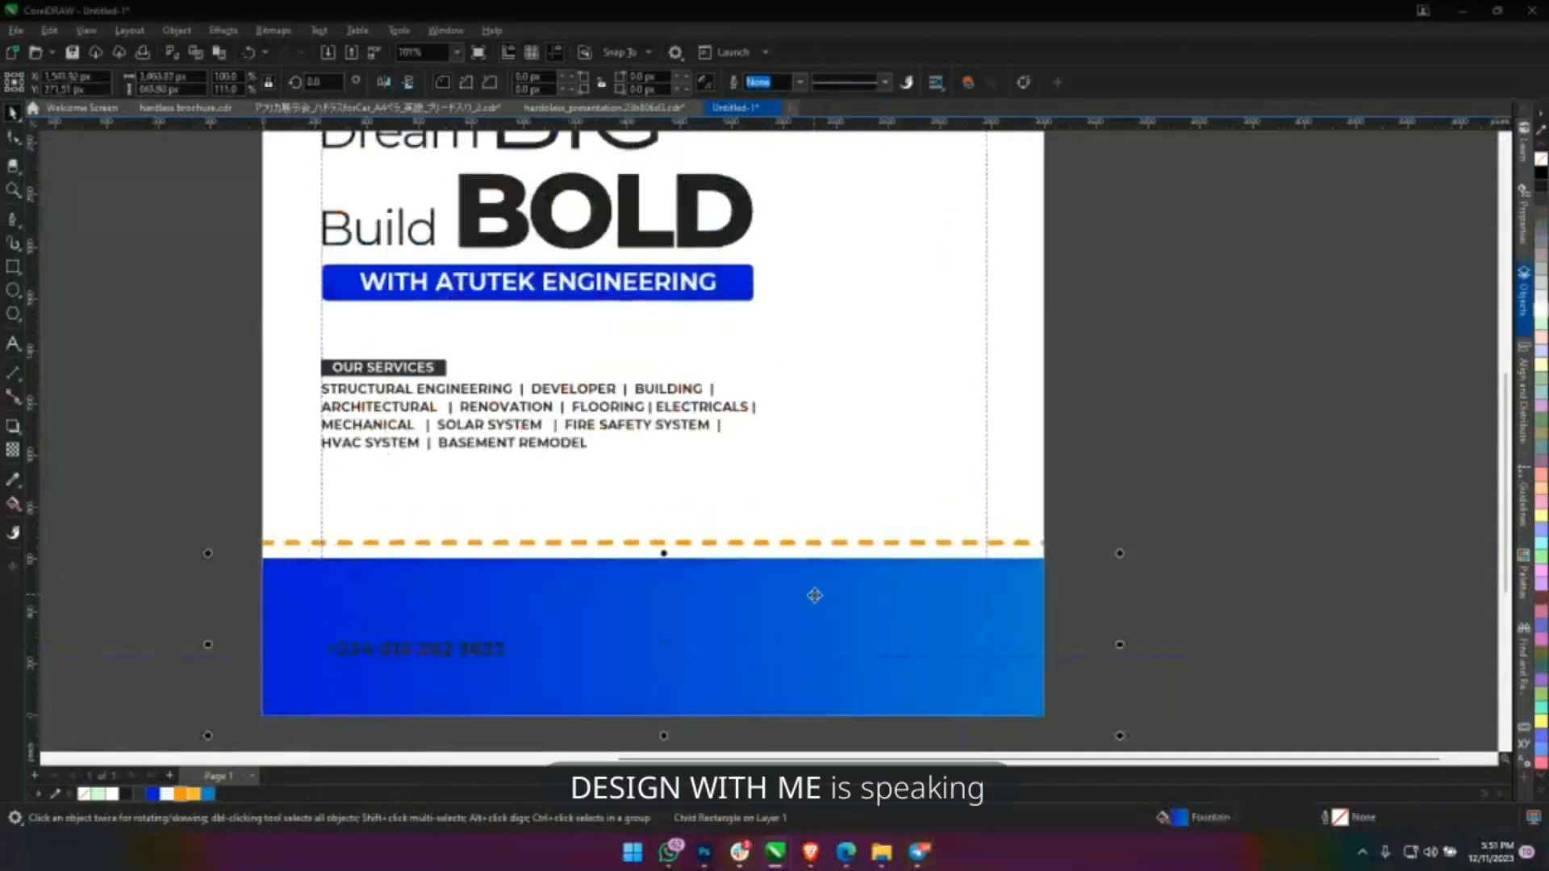
# Select the orange dashed line within the PowerClip and nudge it 10 px down, closer to the footer.
pyautogui.click(1144, 462)
pyautogui.moveTo(1125, 460); pyautogui.dragTo(1018, 523)
pyautogui.click(758, 607)
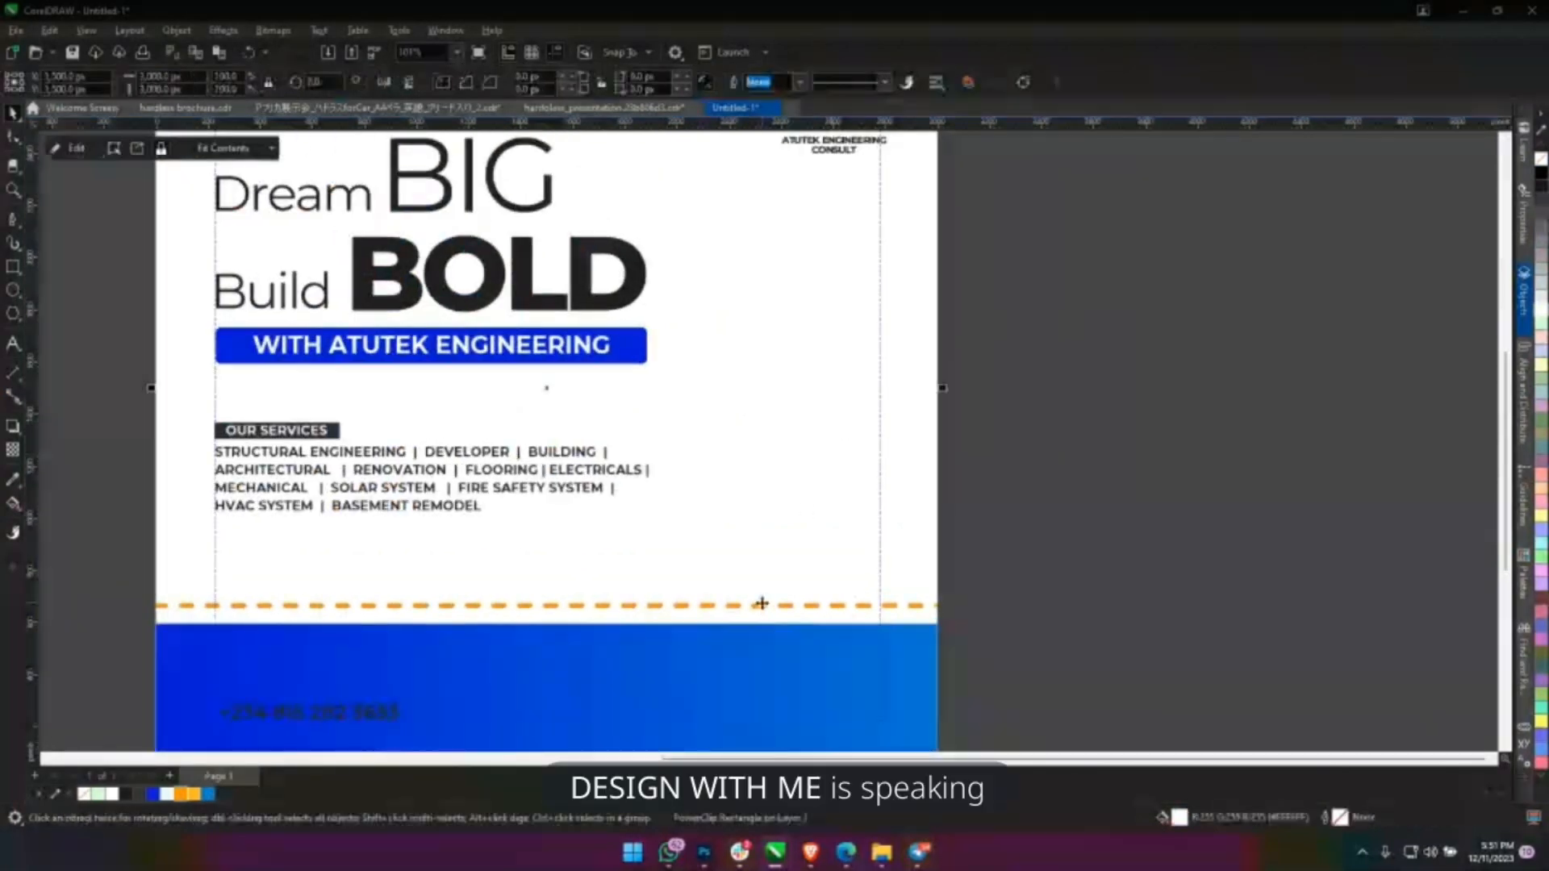
pyautogui.click(756, 606)
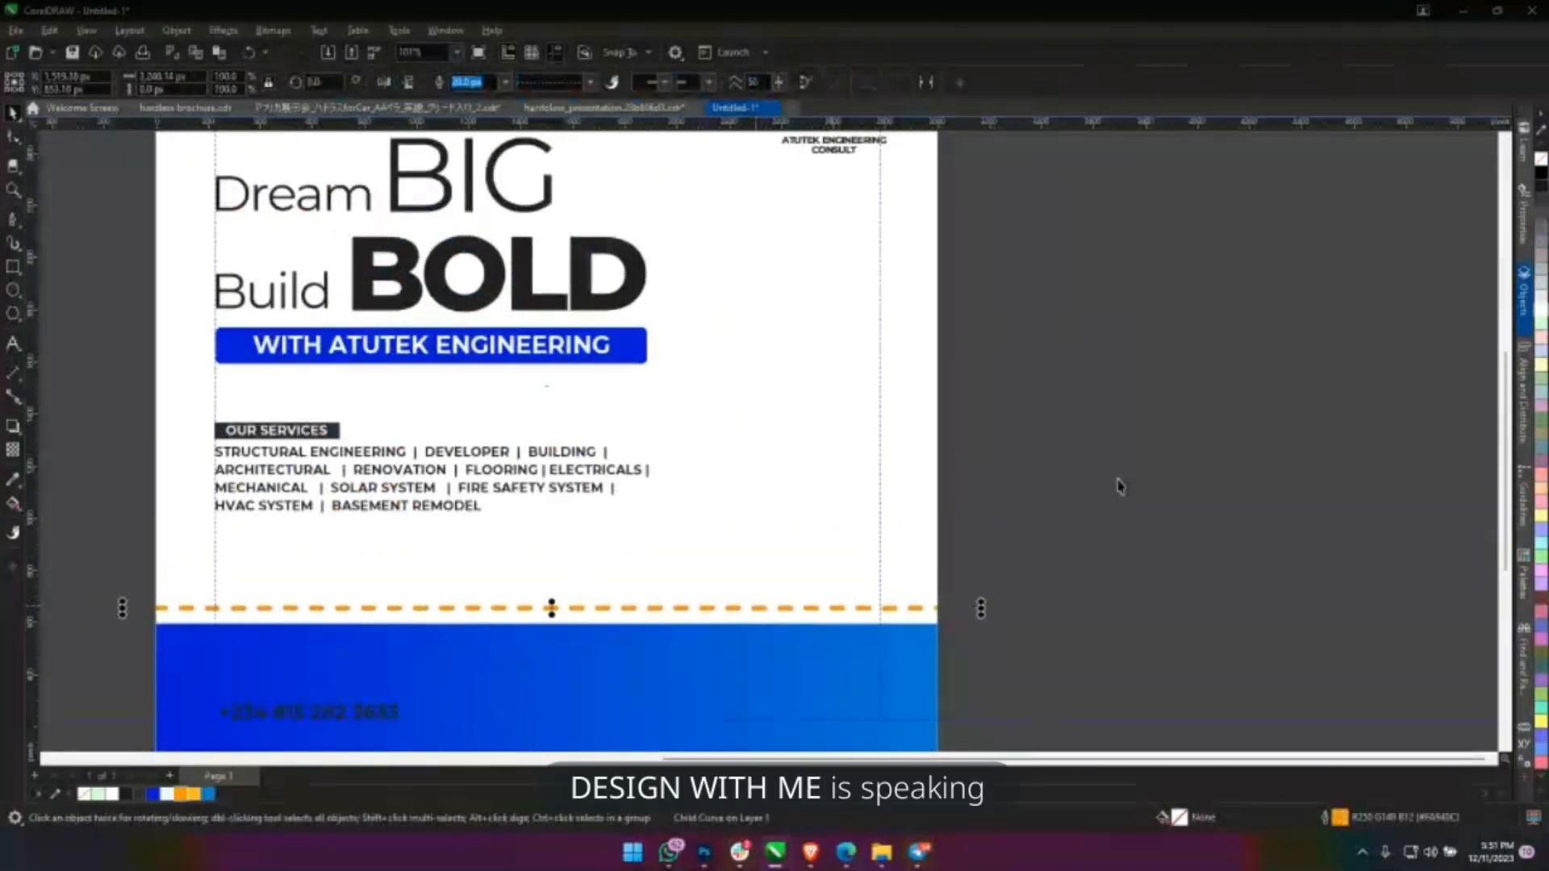
pyautogui.click(997, 484)
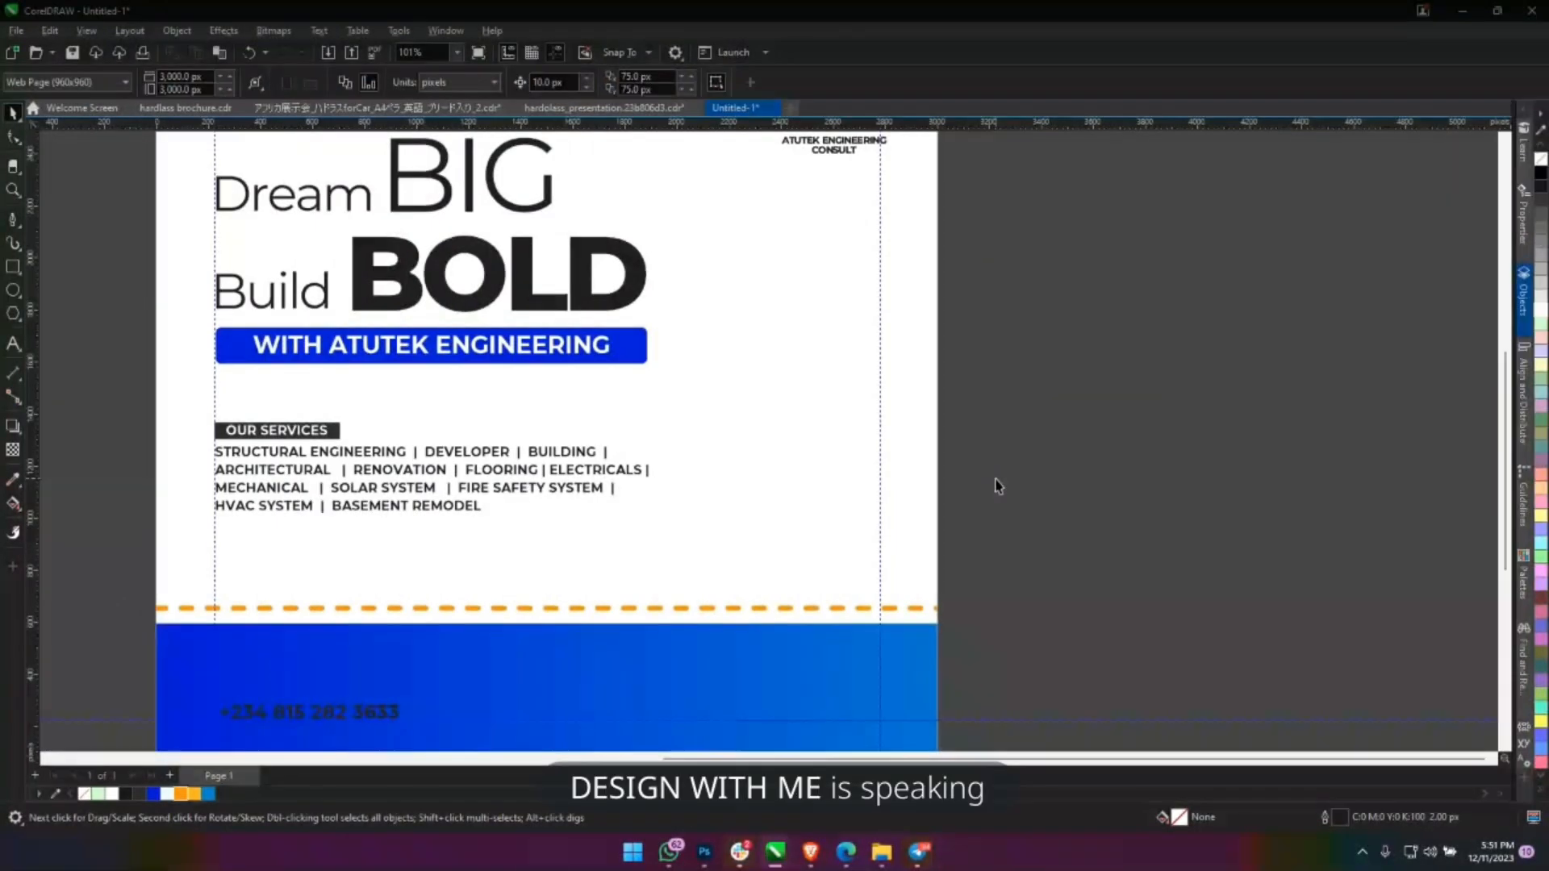
pyautogui.hotkey('ctrl', 's')
pyautogui.press('Escape')
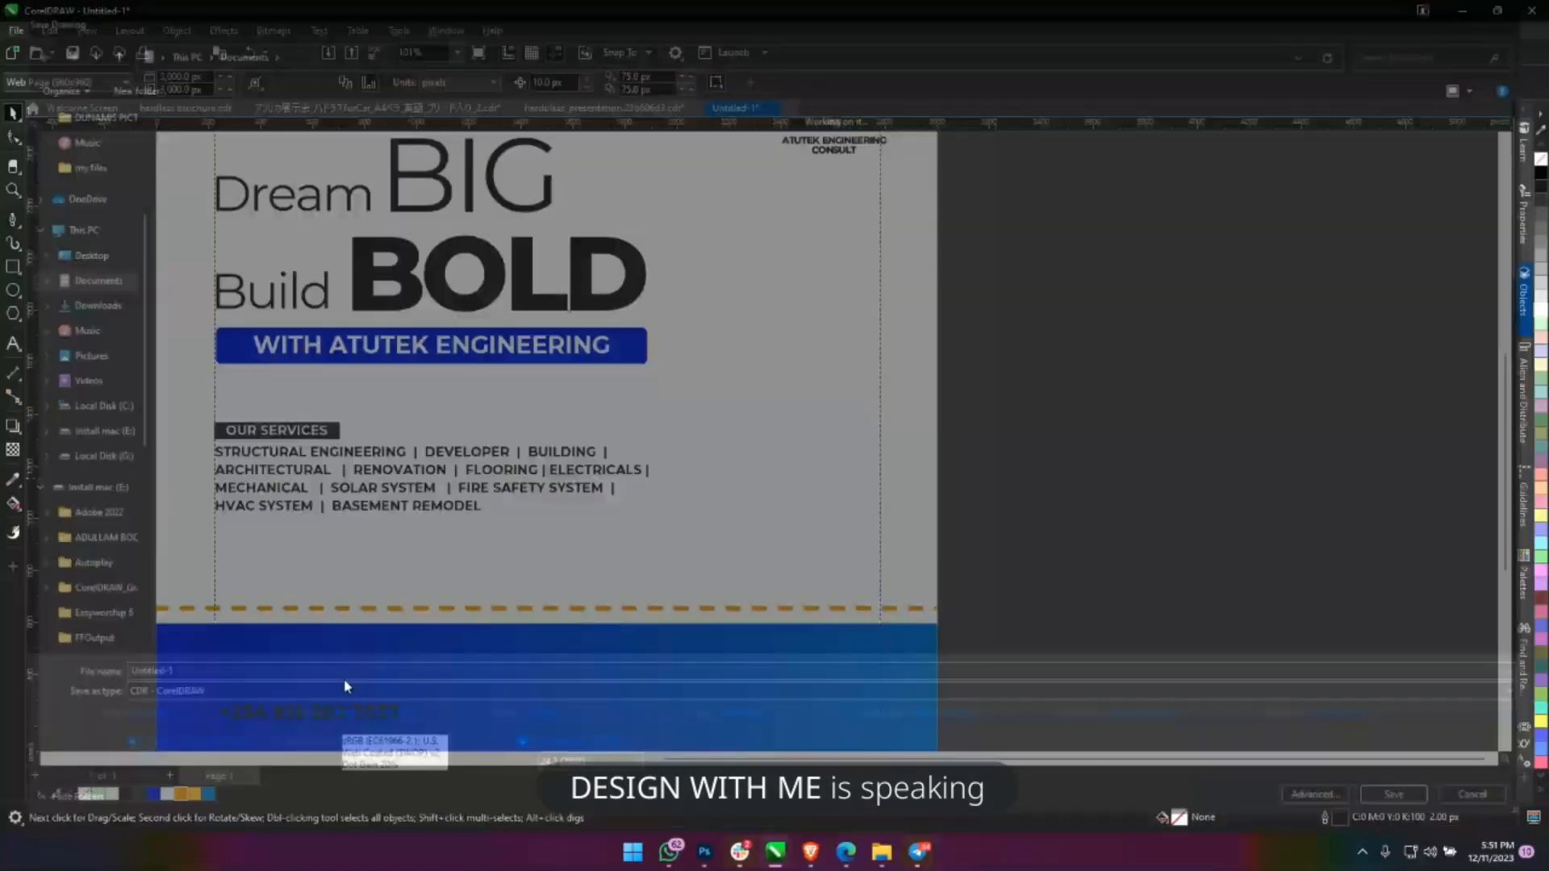
# Fill the footer's contact number with white and move it about 105 px to the right.
pyautogui.click(342, 715)
pyautogui.click(1541, 313)
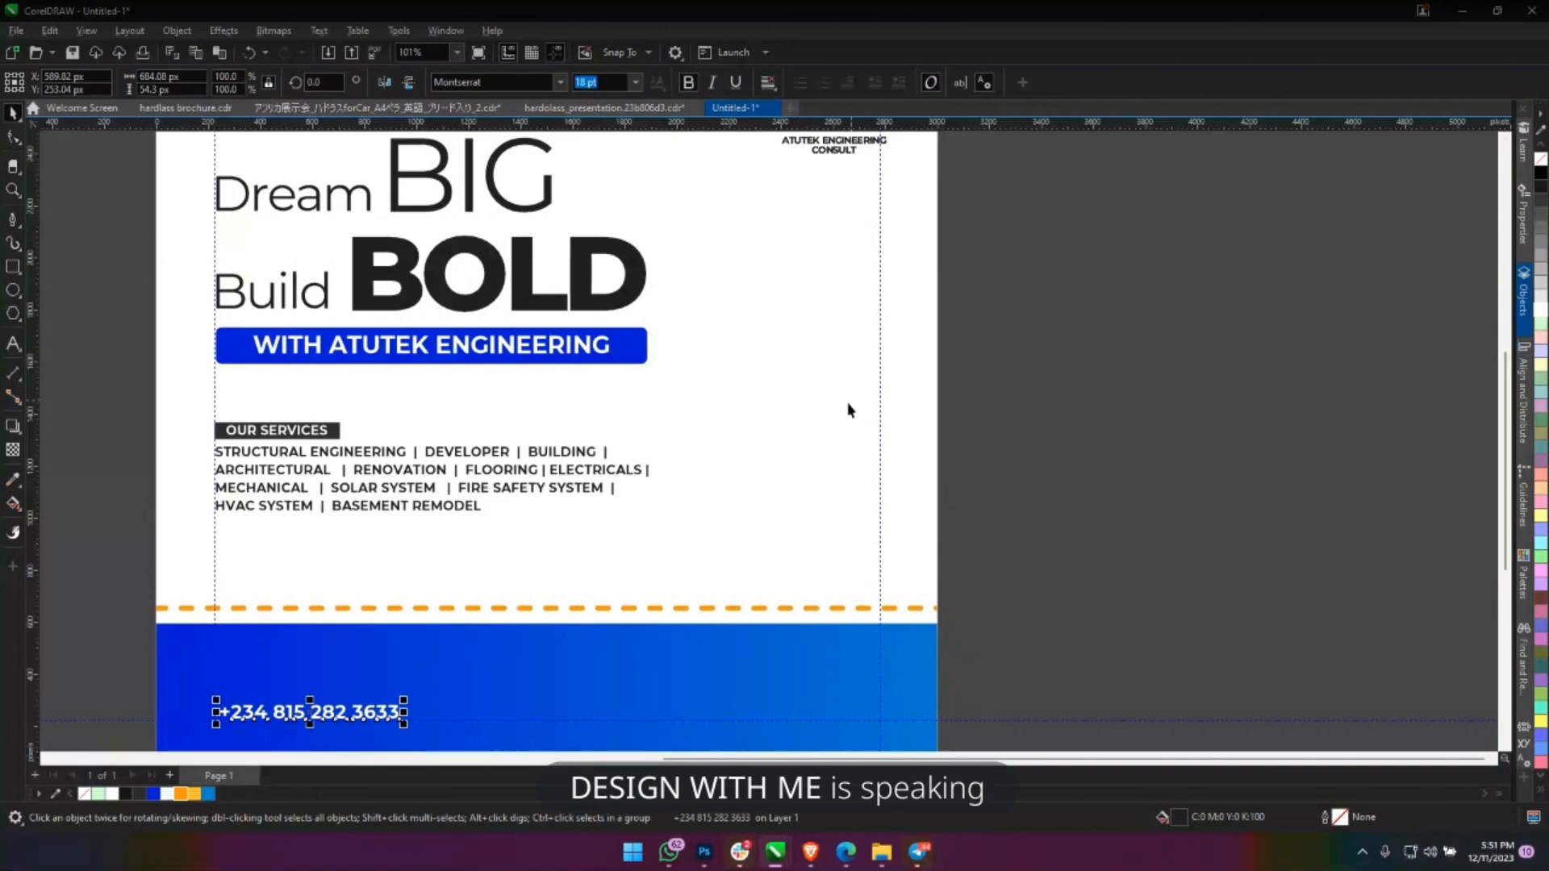
pyautogui.moveTo(453, 581); pyautogui.dragTo(546, 429)
pyautogui.moveTo(472, 559)
pyautogui.mouseDown()
pyautogui.moveTo(508, 564)
pyautogui.moveTo(494, 567)
pyautogui.mouseUp()
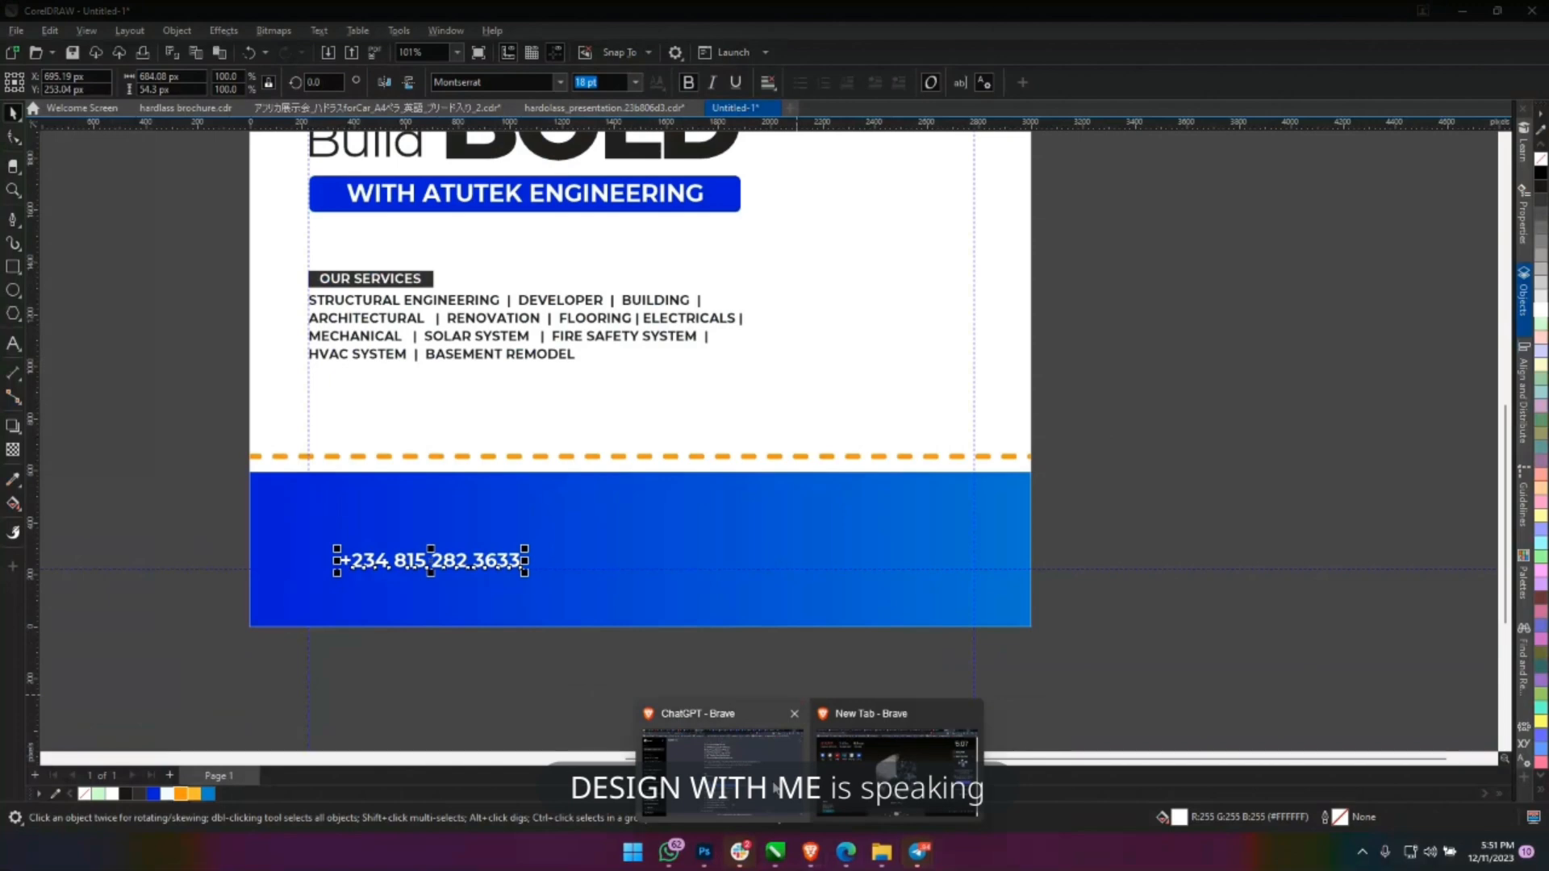
# Switch to the Brave browser, open Google and run an image search for "PHONE ICON".
pyautogui.click(774, 789)
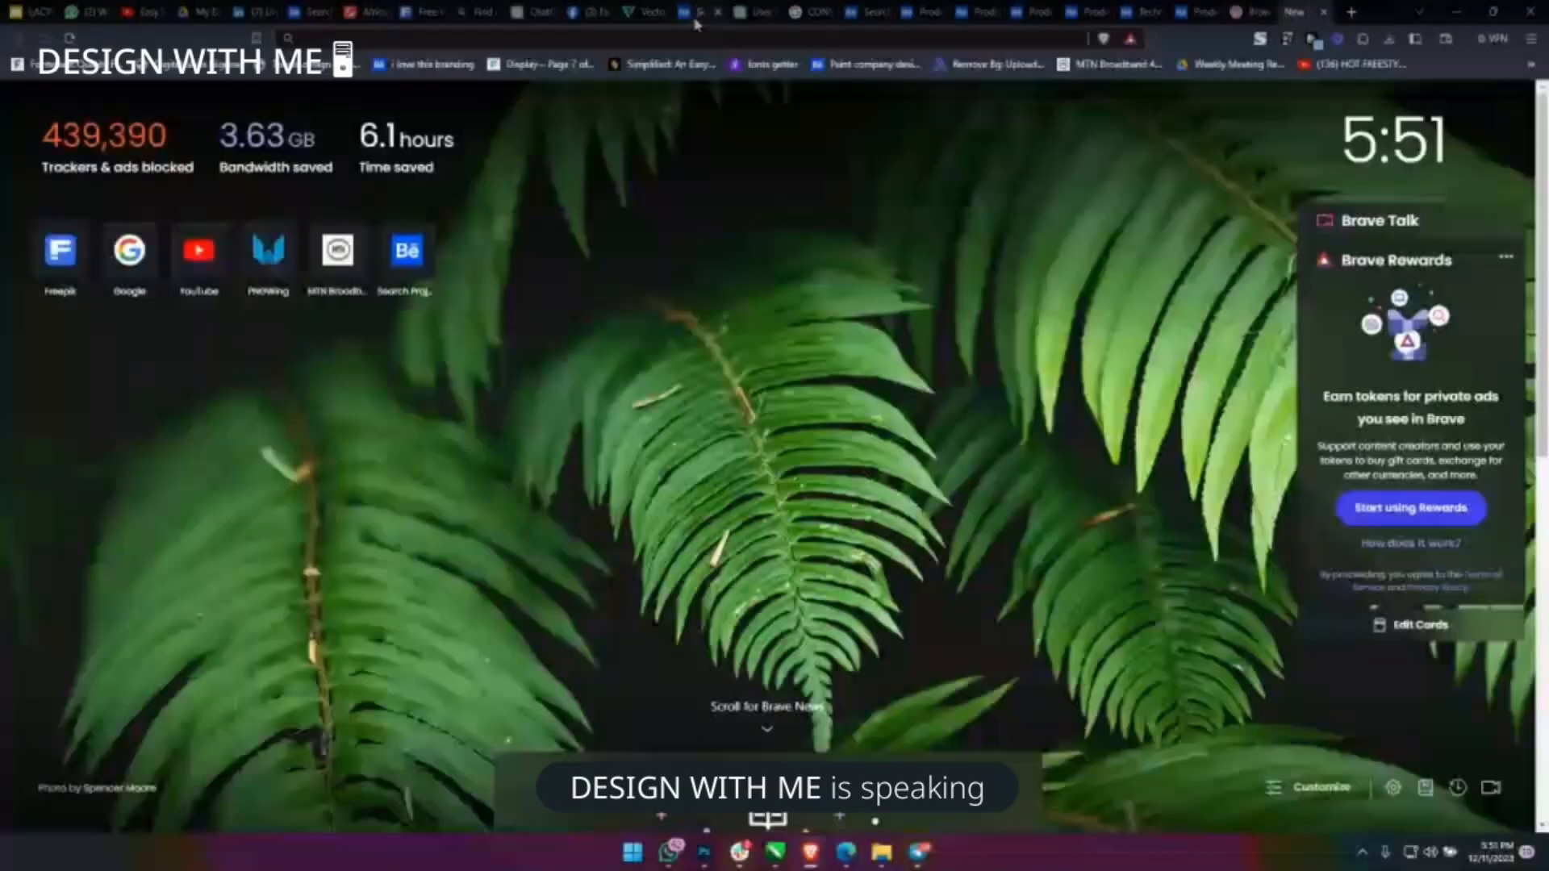
pyautogui.hotkey('ctrl', 'l')
pyautogui.write('google')
pyautogui.press('Return')
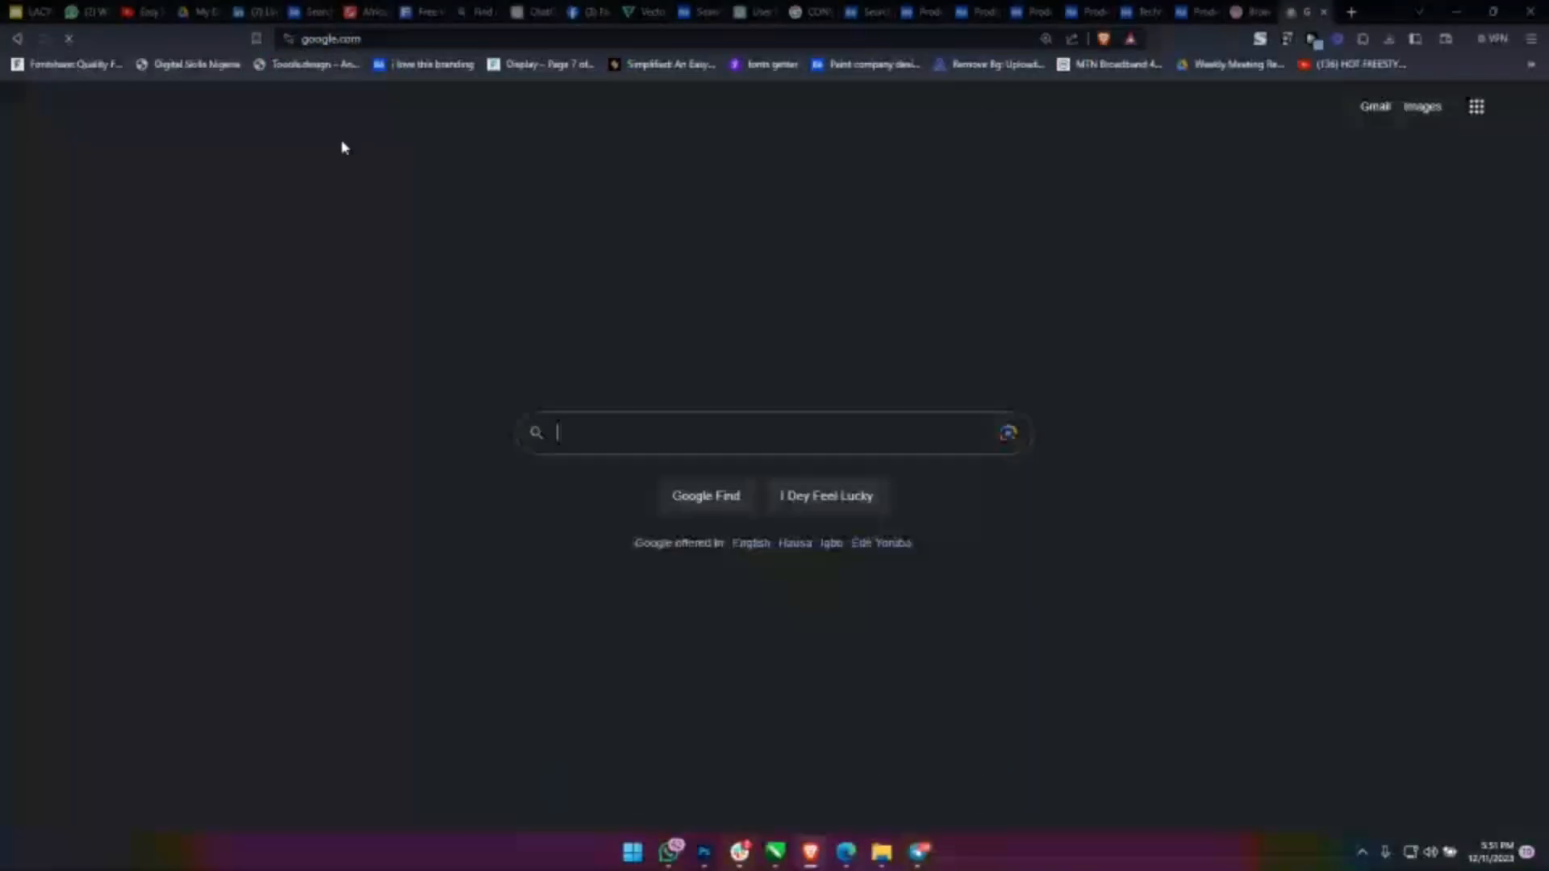
pyautogui.click(688, 440)
pyautogui.write('PHONE ICON')
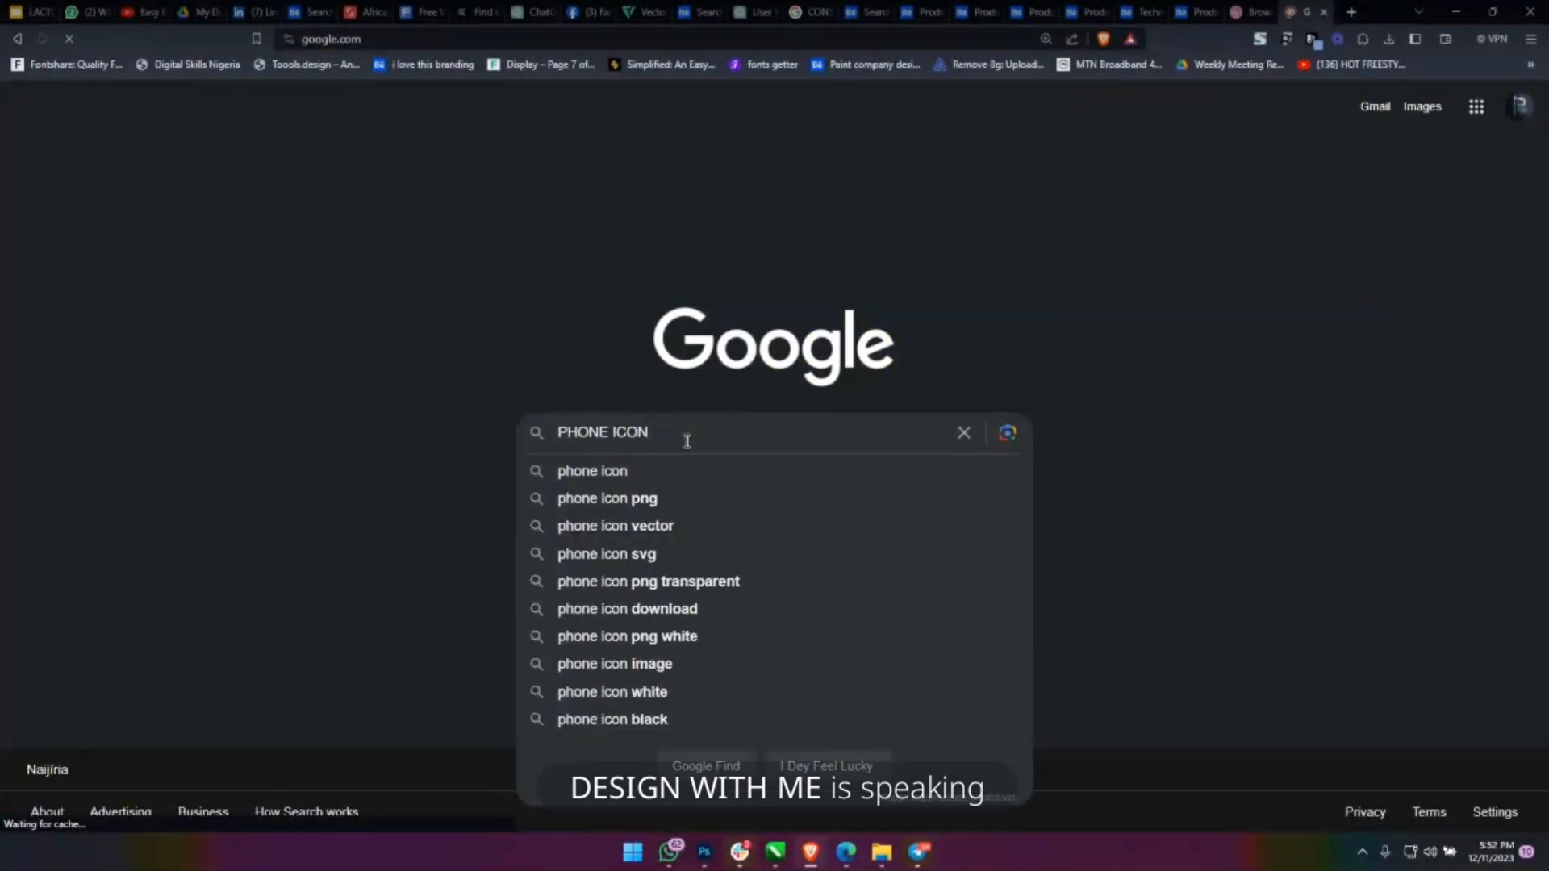
pyautogui.press('Return')
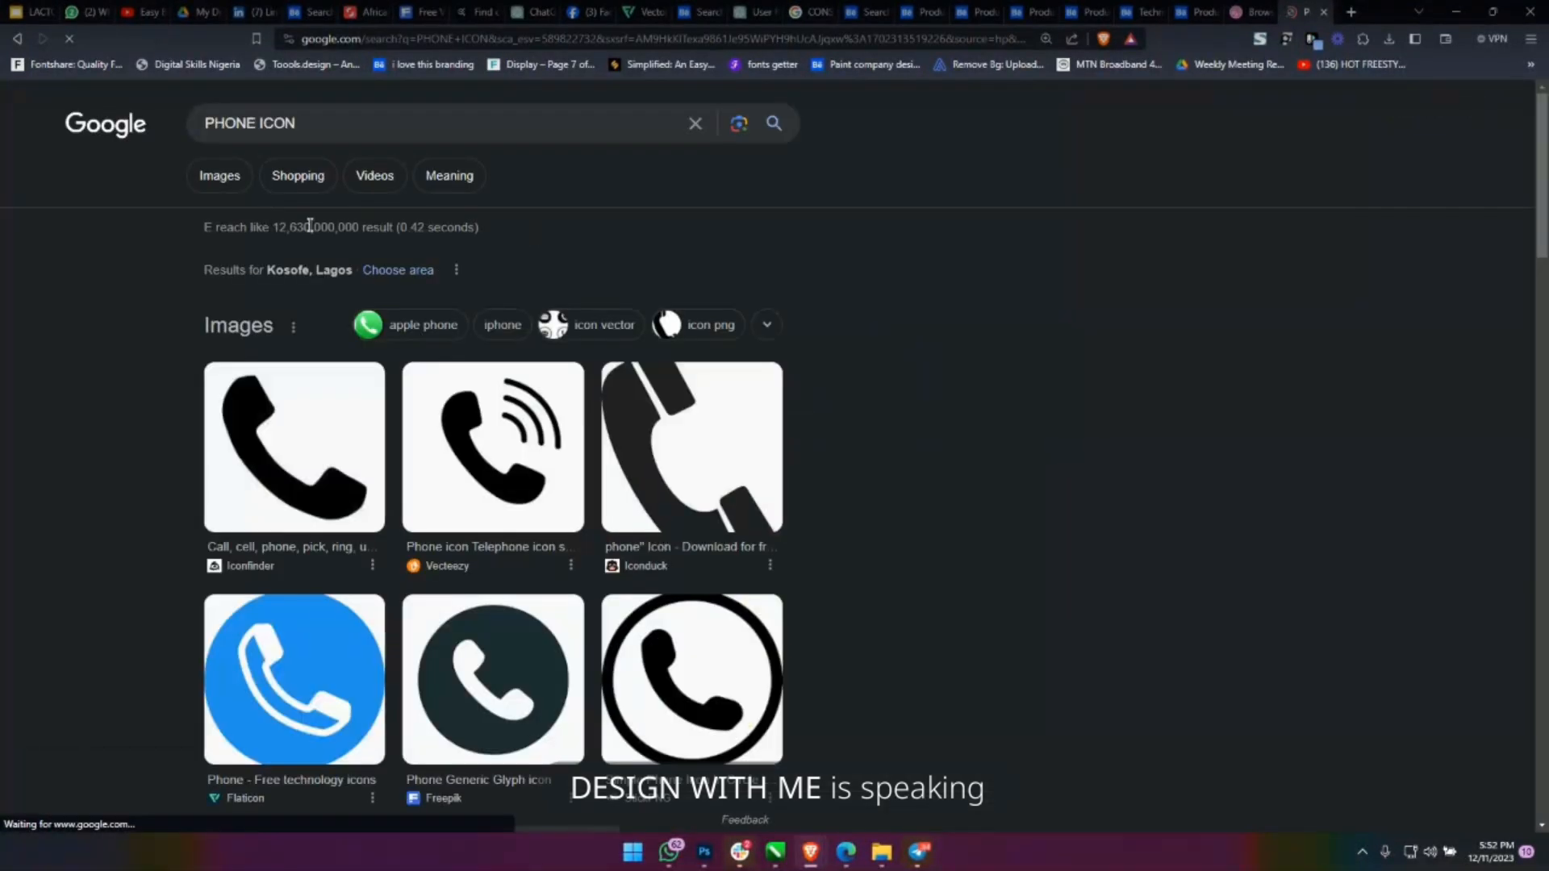
pyautogui.click(237, 179)
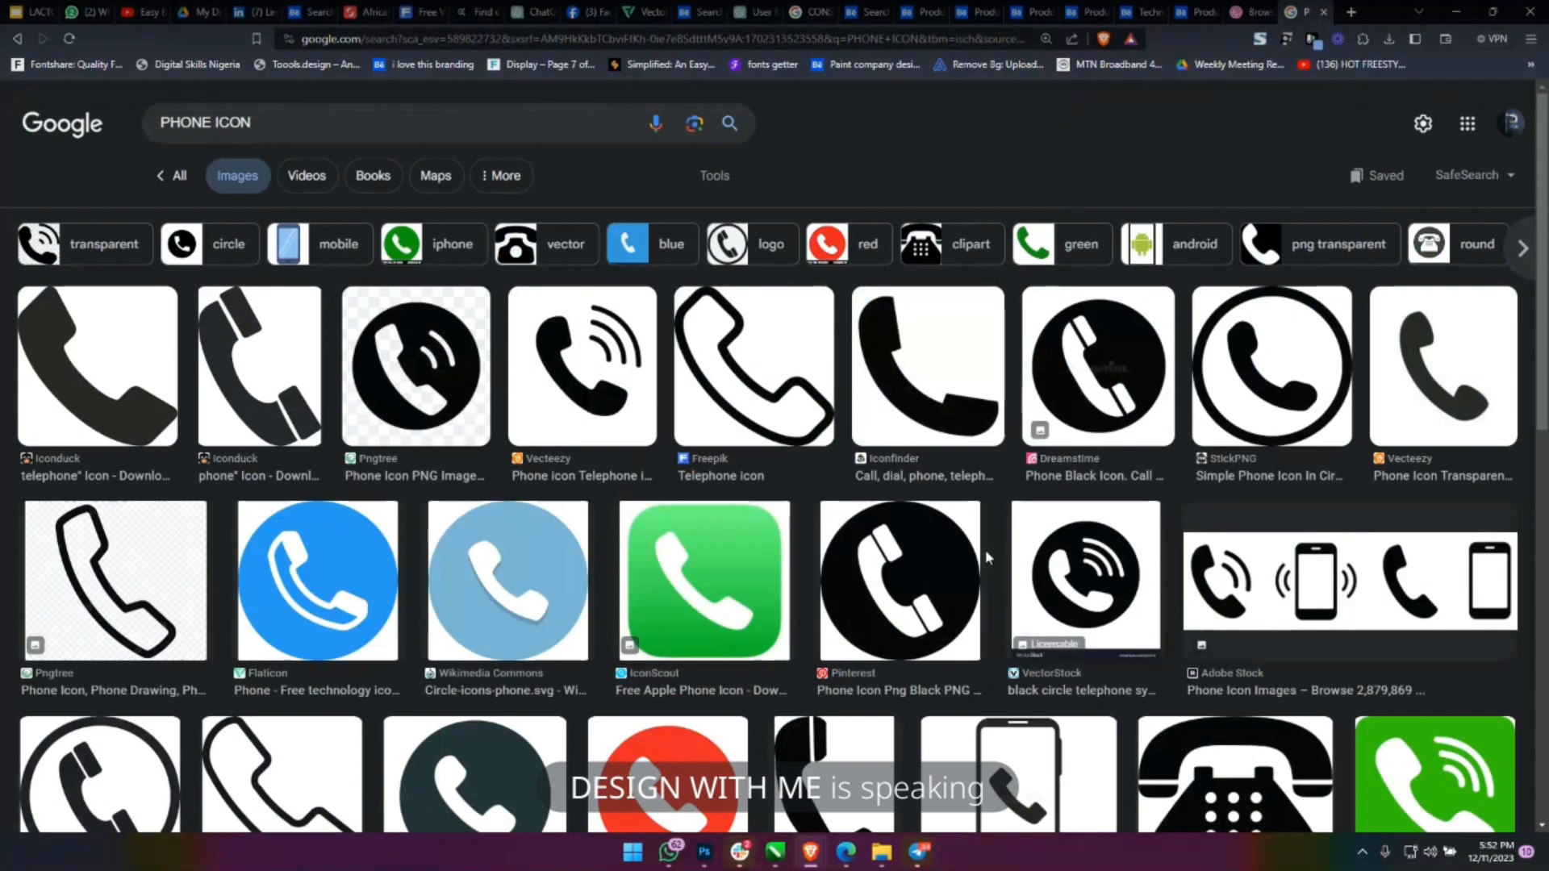
# Open the Pinterest result showing a white handset in a black circle and copy its image.
pyautogui.click(905, 569)
pyautogui.rightClick(1131, 399)
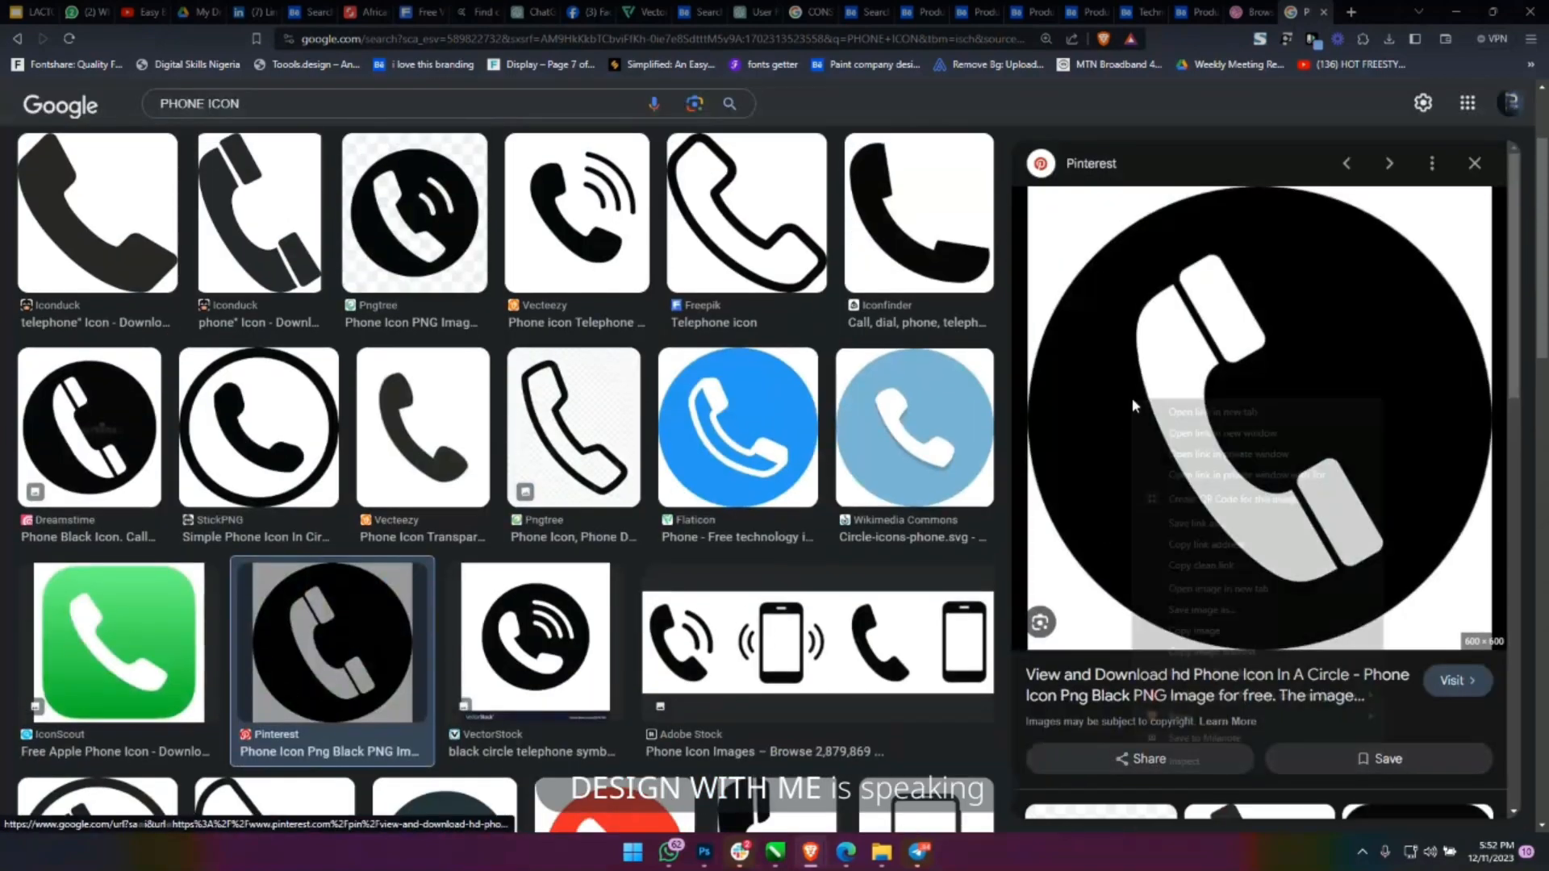
pyautogui.click(1223, 629)
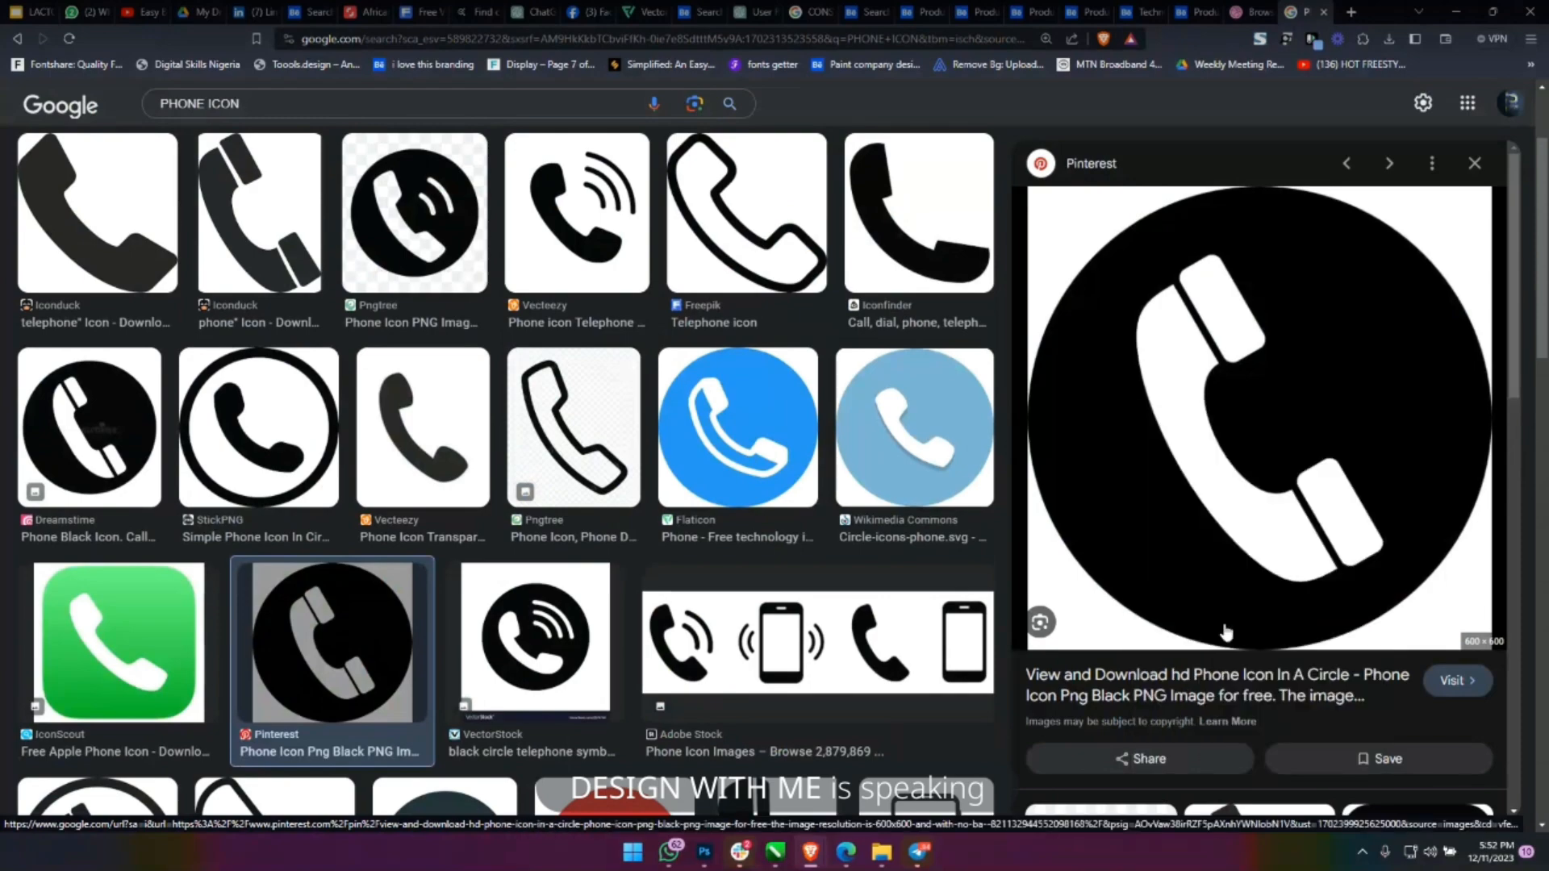
# Switch back to CorelDRAW, paste the phone icon bitmap and place it on the empty area beside the page.
pyautogui.hotkey('alt', 'Tab')
pyautogui.scroll(-1, 629, 346)
pyautogui.hotkey('alt', 'v')
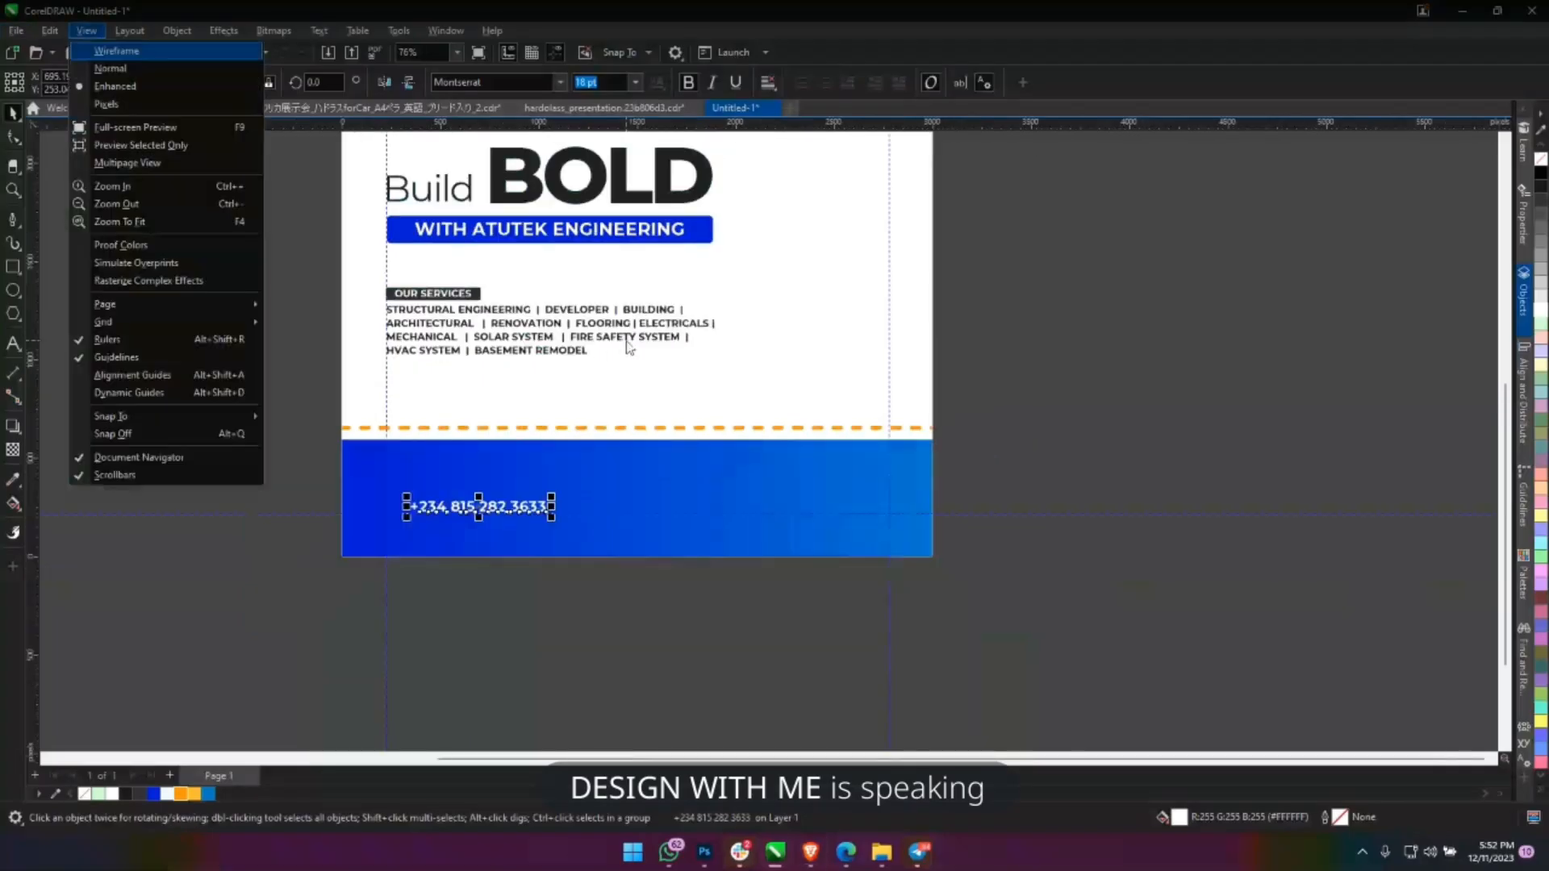
pyautogui.click(734, 380)
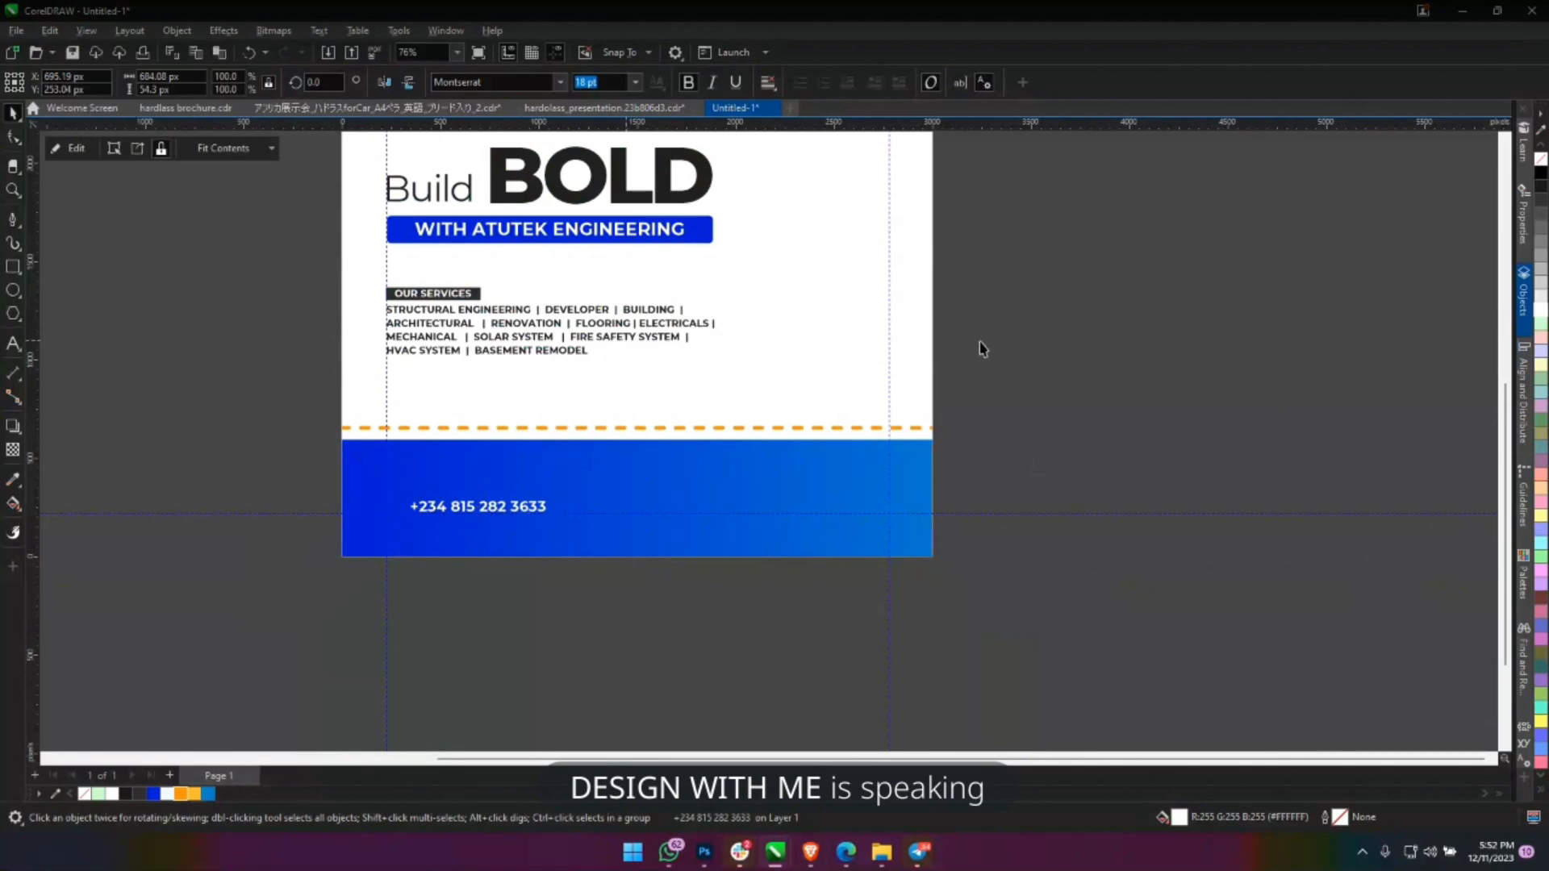
pyautogui.hotkey('ctrl', 'v')
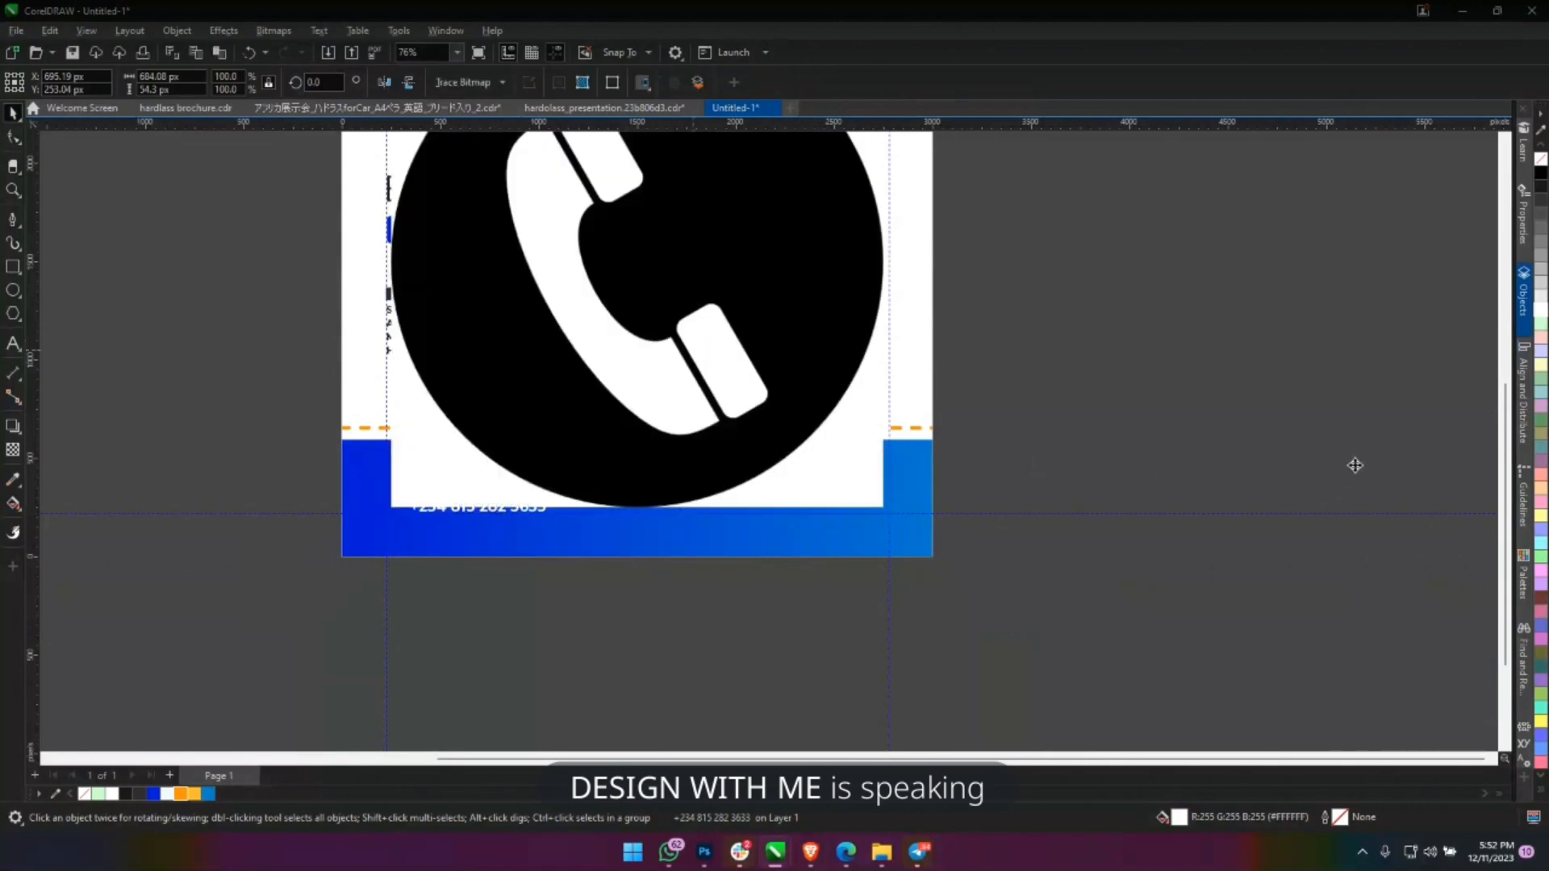
pyautogui.moveTo(1307, 460); pyautogui.dragTo(993, 539)
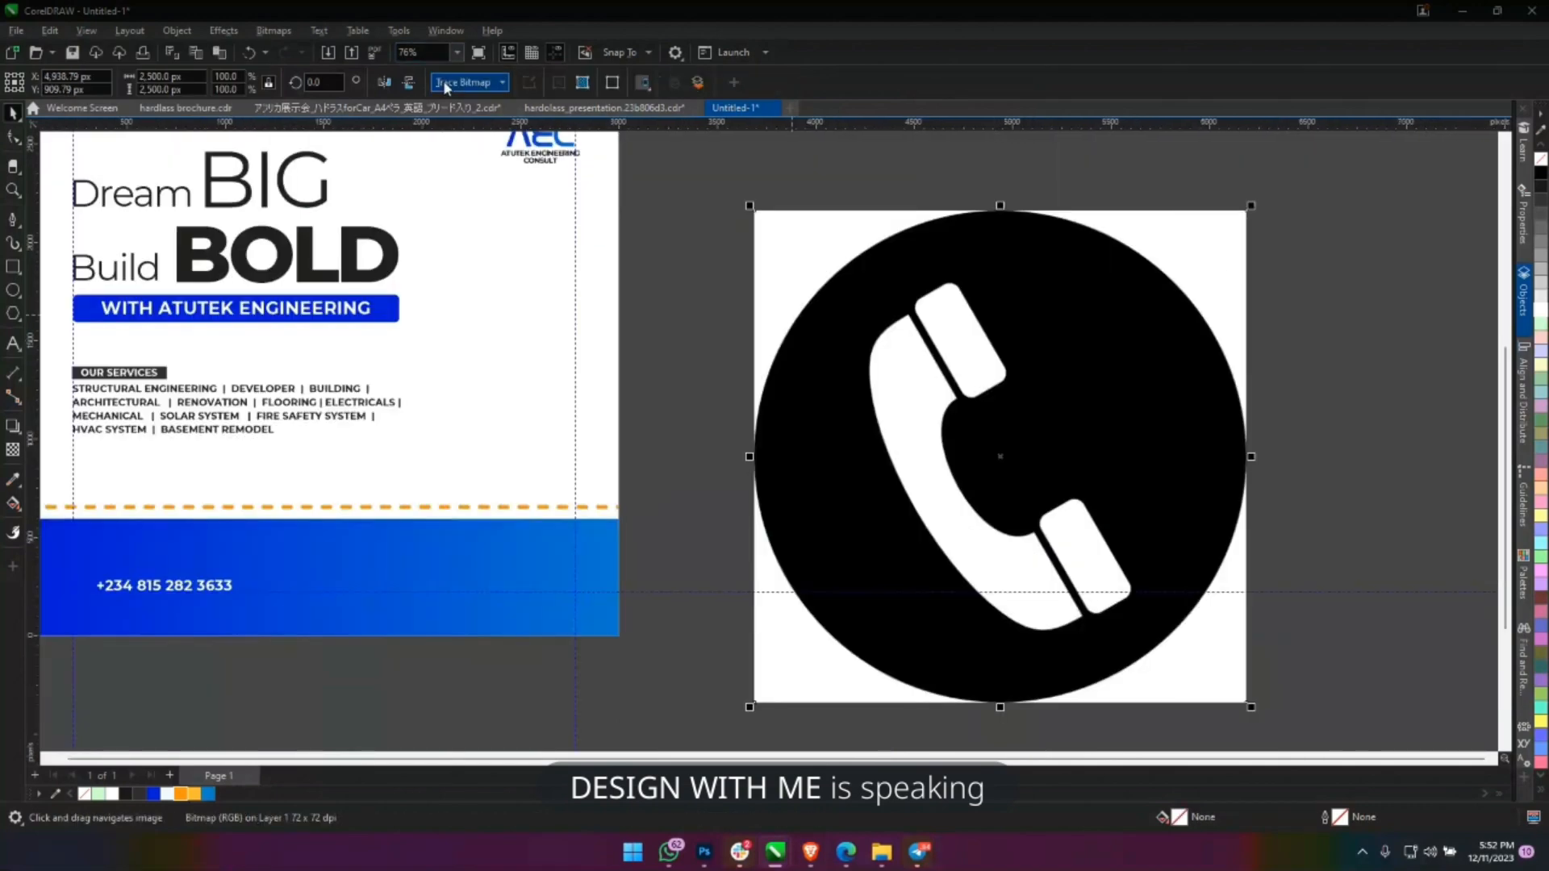
# Trace the phone icon bitmap with PowerTRACE as a logo outline and delete the original bitmap.
pyautogui.click(448, 84)
pyautogui.moveTo(500, 139)
pyautogui.click(668, 176)
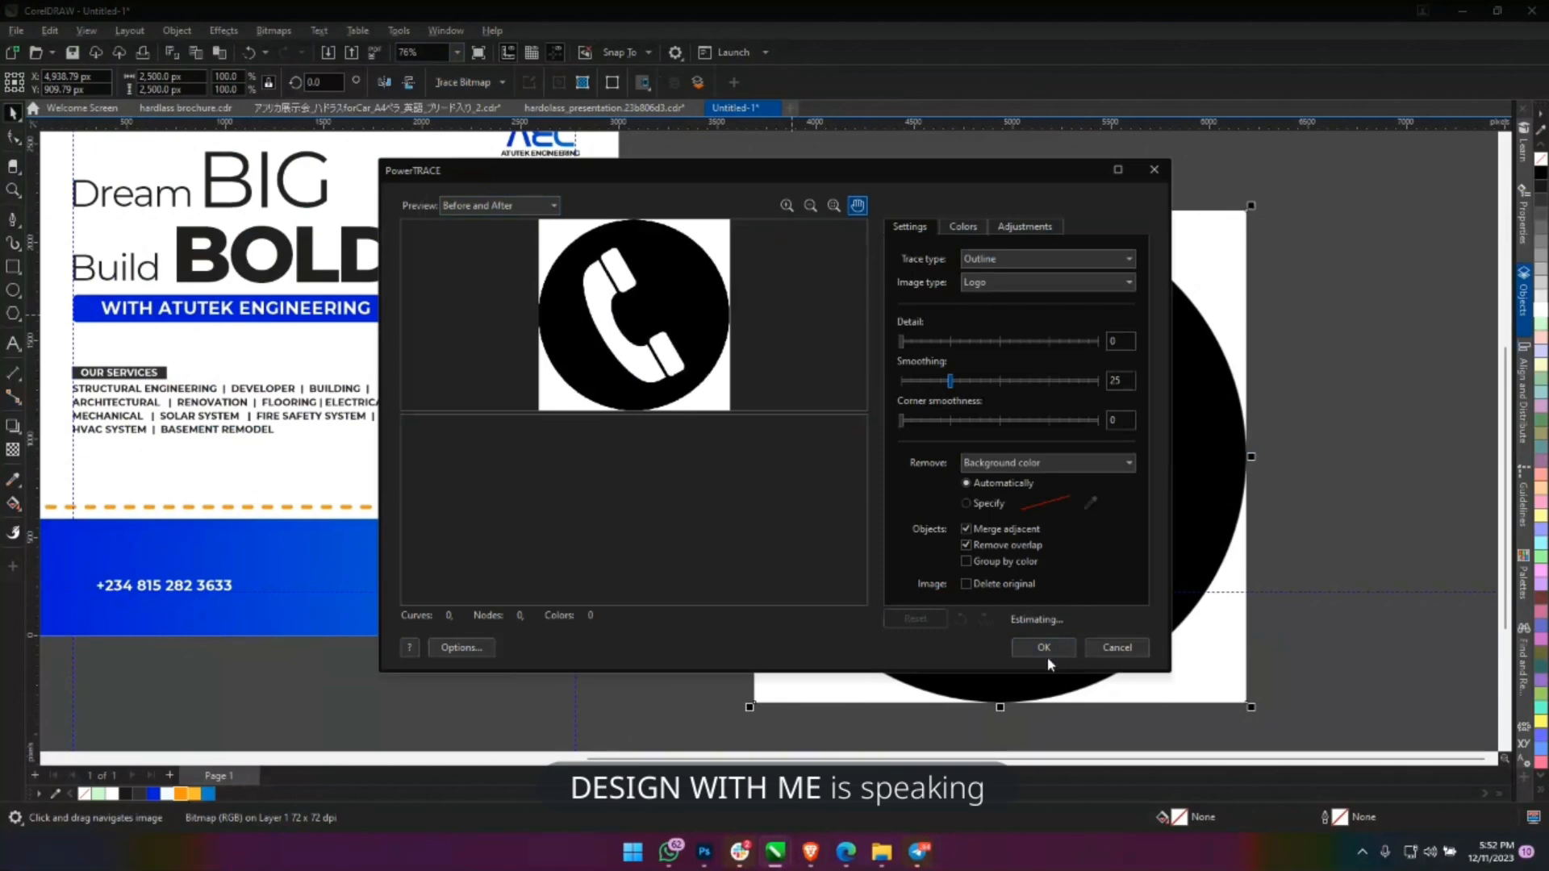
pyautogui.click(1043, 648)
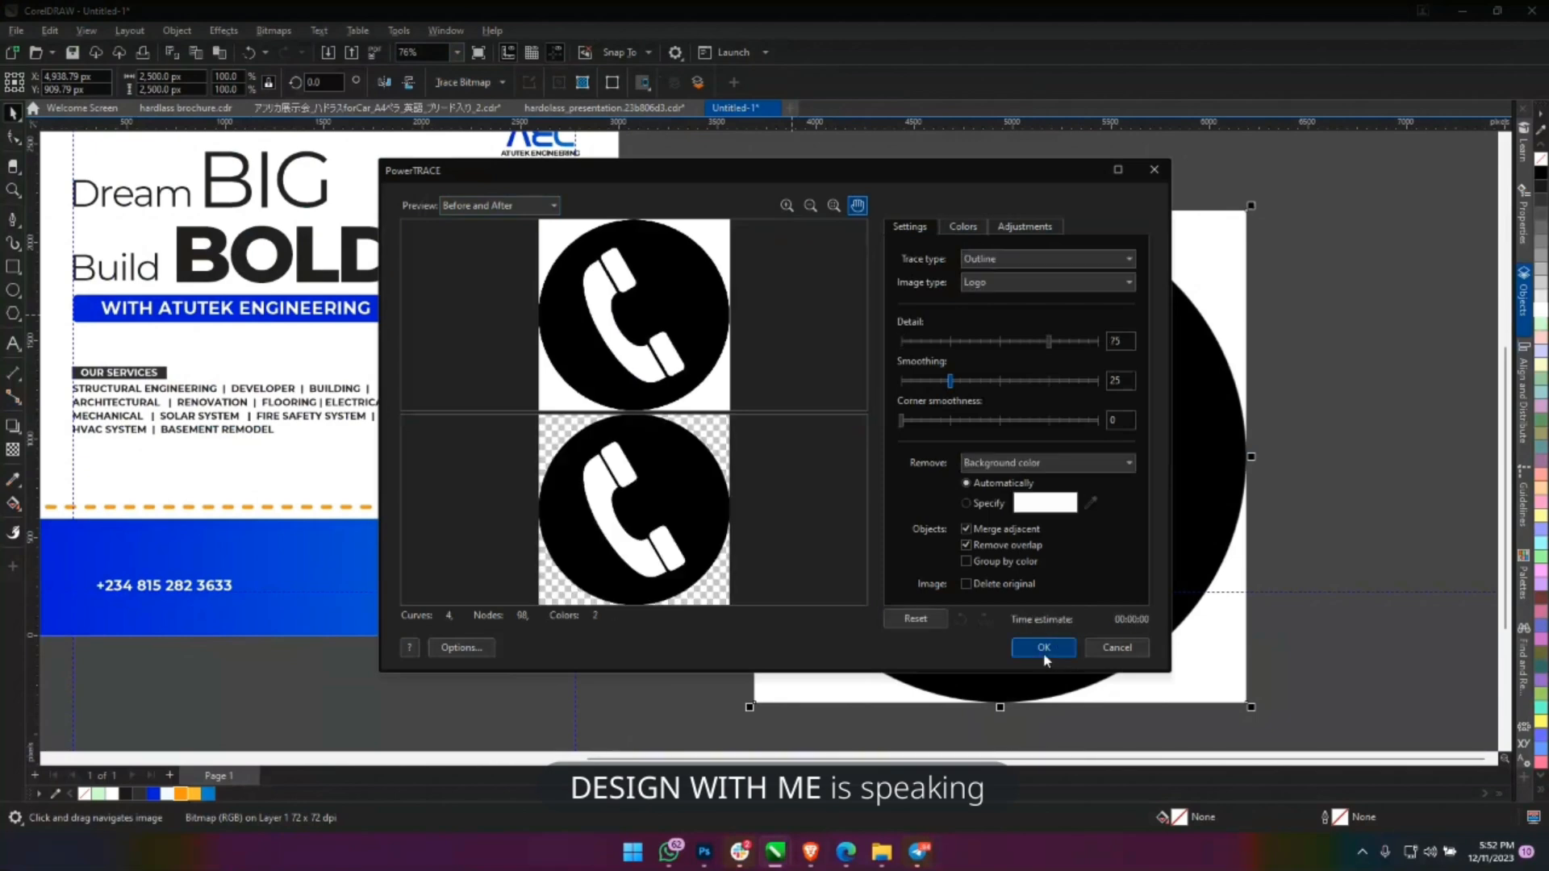
pyautogui.click(1203, 261)
pyautogui.press('Delete')
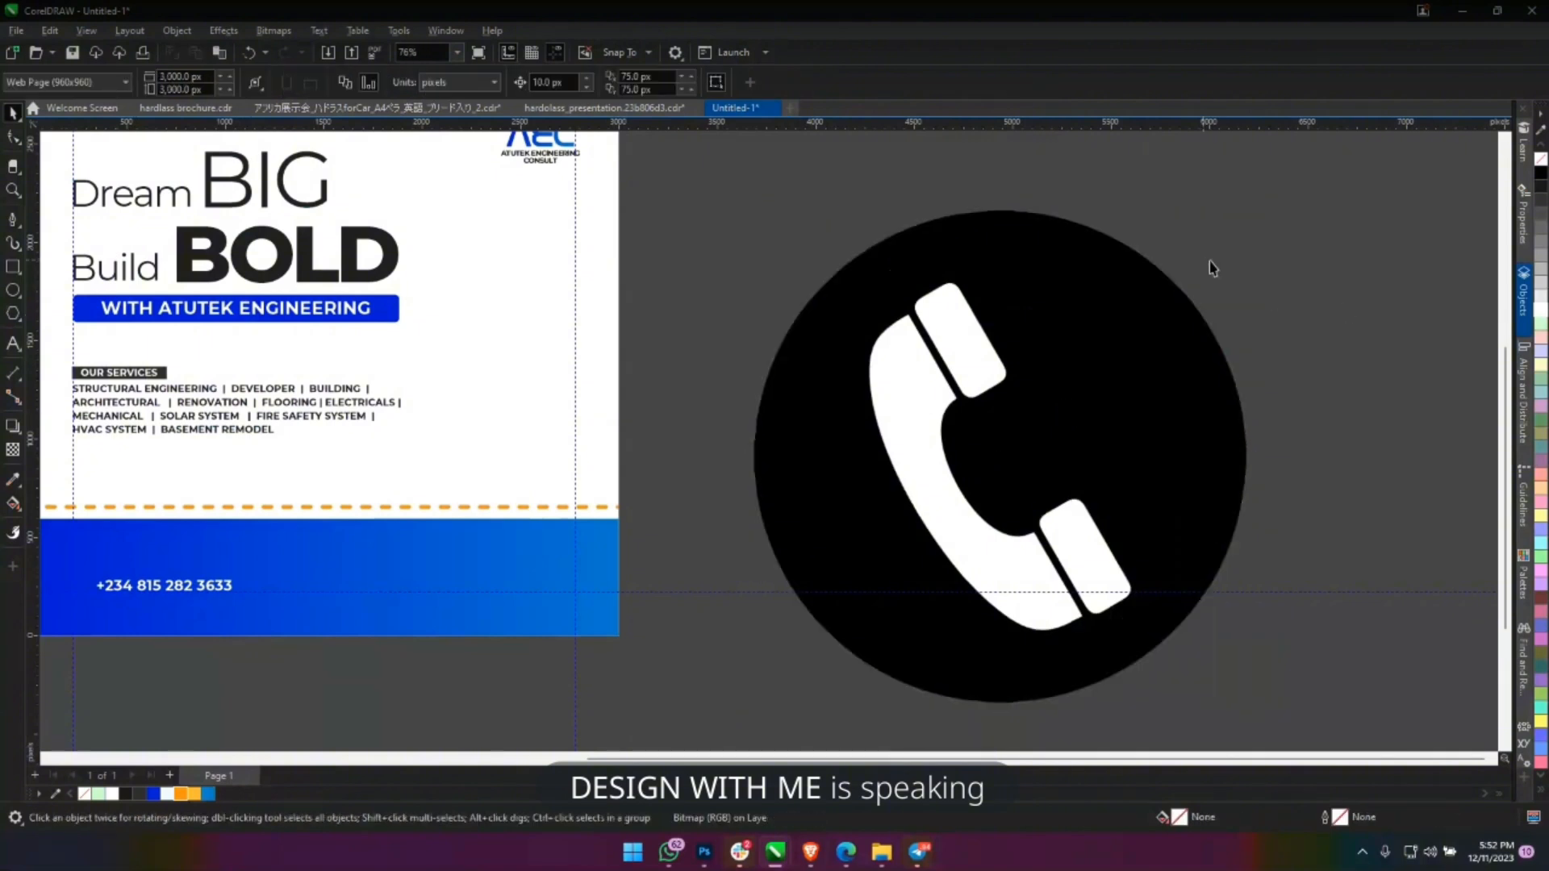
# Ungroup the traced phone icon and delete its white handset shapes, keeping only the black circle with the handset cut-out.
pyautogui.click(980, 359)
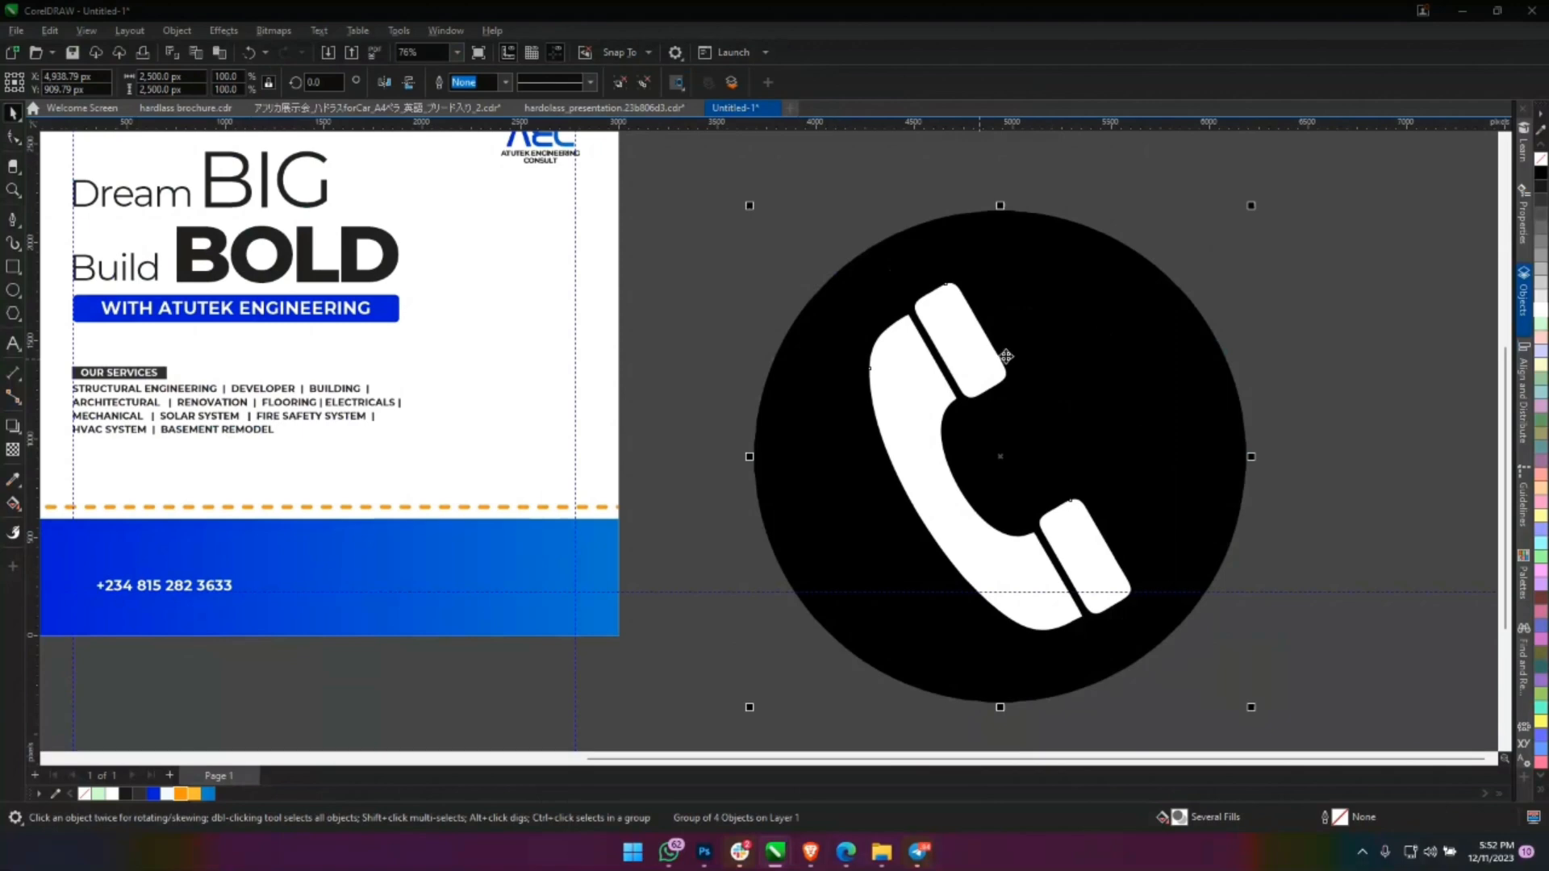
pyautogui.rightClick(981, 359)
pyautogui.click(1088, 406)
pyautogui.moveTo(692, 267); pyautogui.dragTo(1238, 658)
pyautogui.press('Delete')
pyautogui.click(1186, 323)
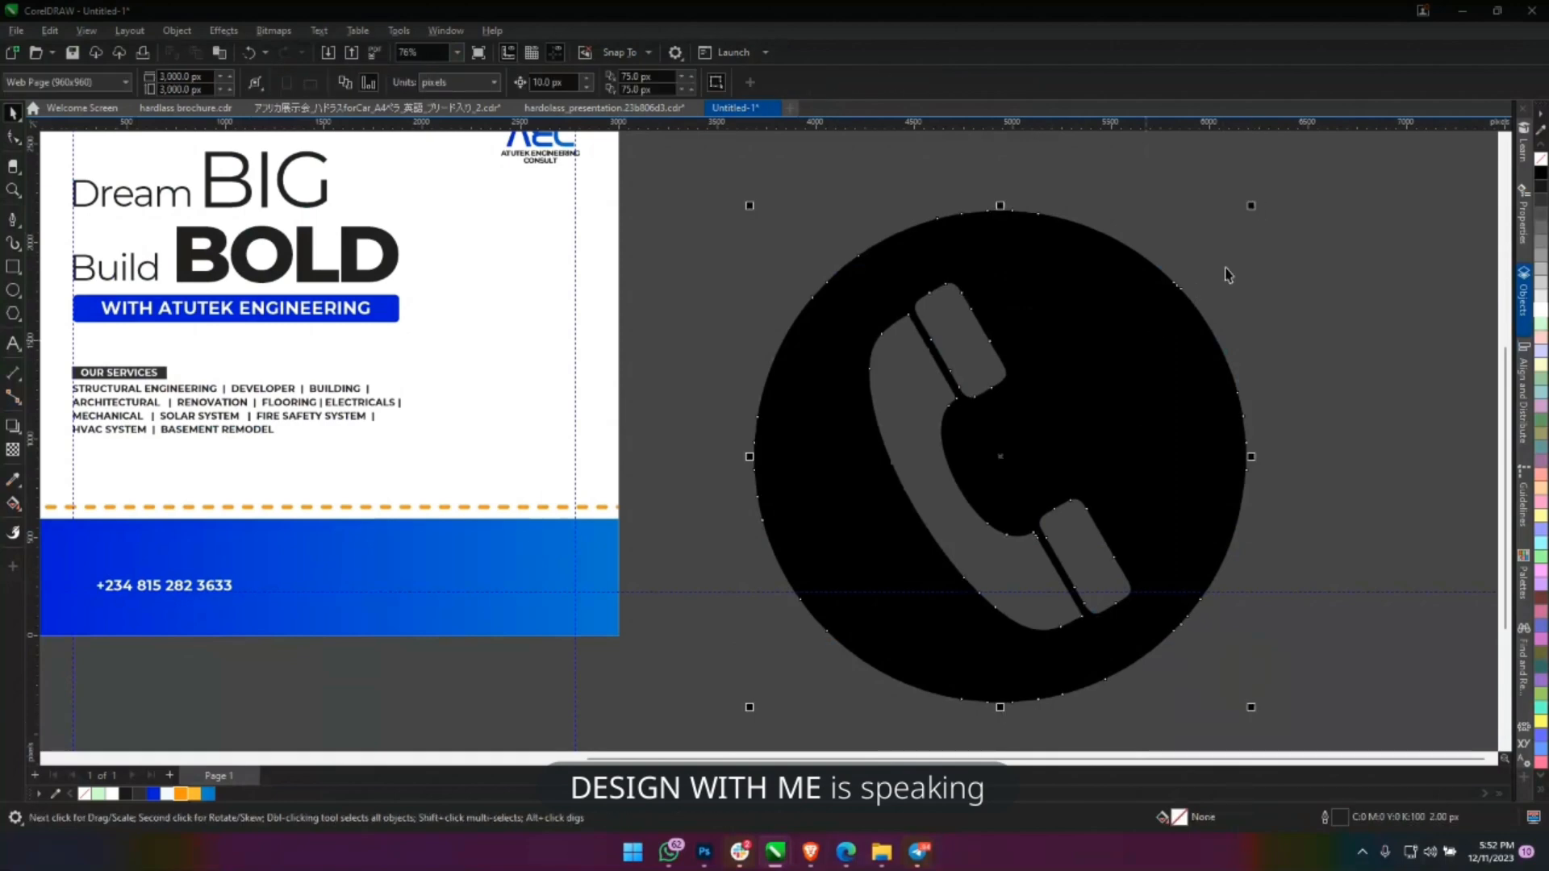
# Scale the black phone icon down to about 190 px and place it in the footer before the contact number.
pyautogui.moveTo(1251, 211); pyautogui.dragTo(1325, 412)
pyautogui.moveTo(1216, 479); pyautogui.dragTo(516, 388)
pyautogui.scroll(4, 551, 384)
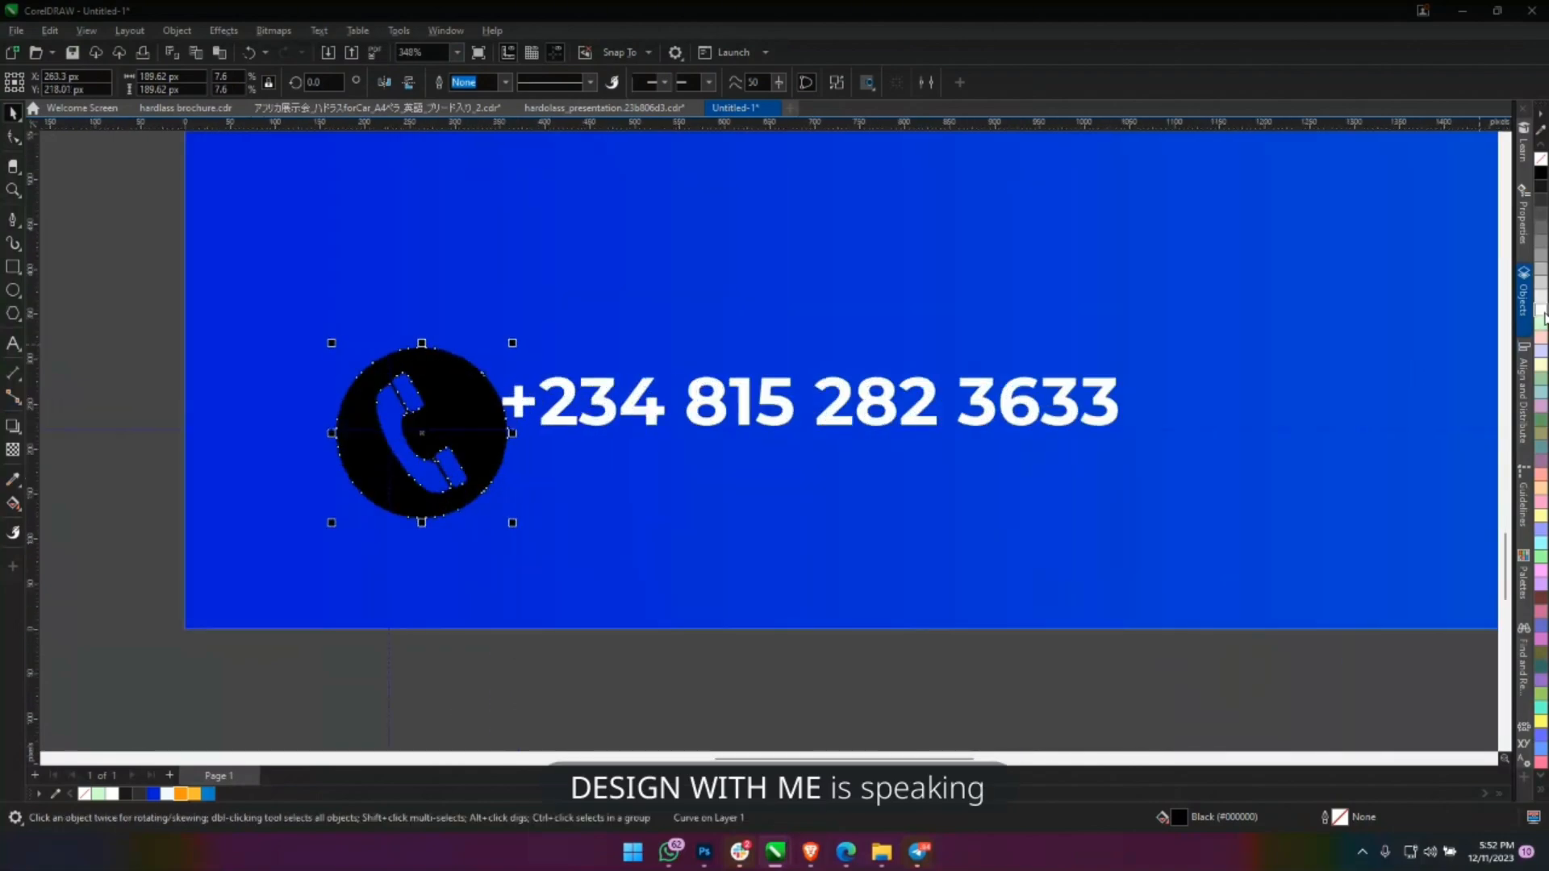
# Fill the phone icon with white, shrink it further and position it directly beside the contact number.
pyautogui.click(1540, 310)
pyautogui.moveTo(477, 416); pyautogui.dragTo(531, 345)
pyautogui.moveTo(563, 281); pyautogui.dragTo(464, 409)
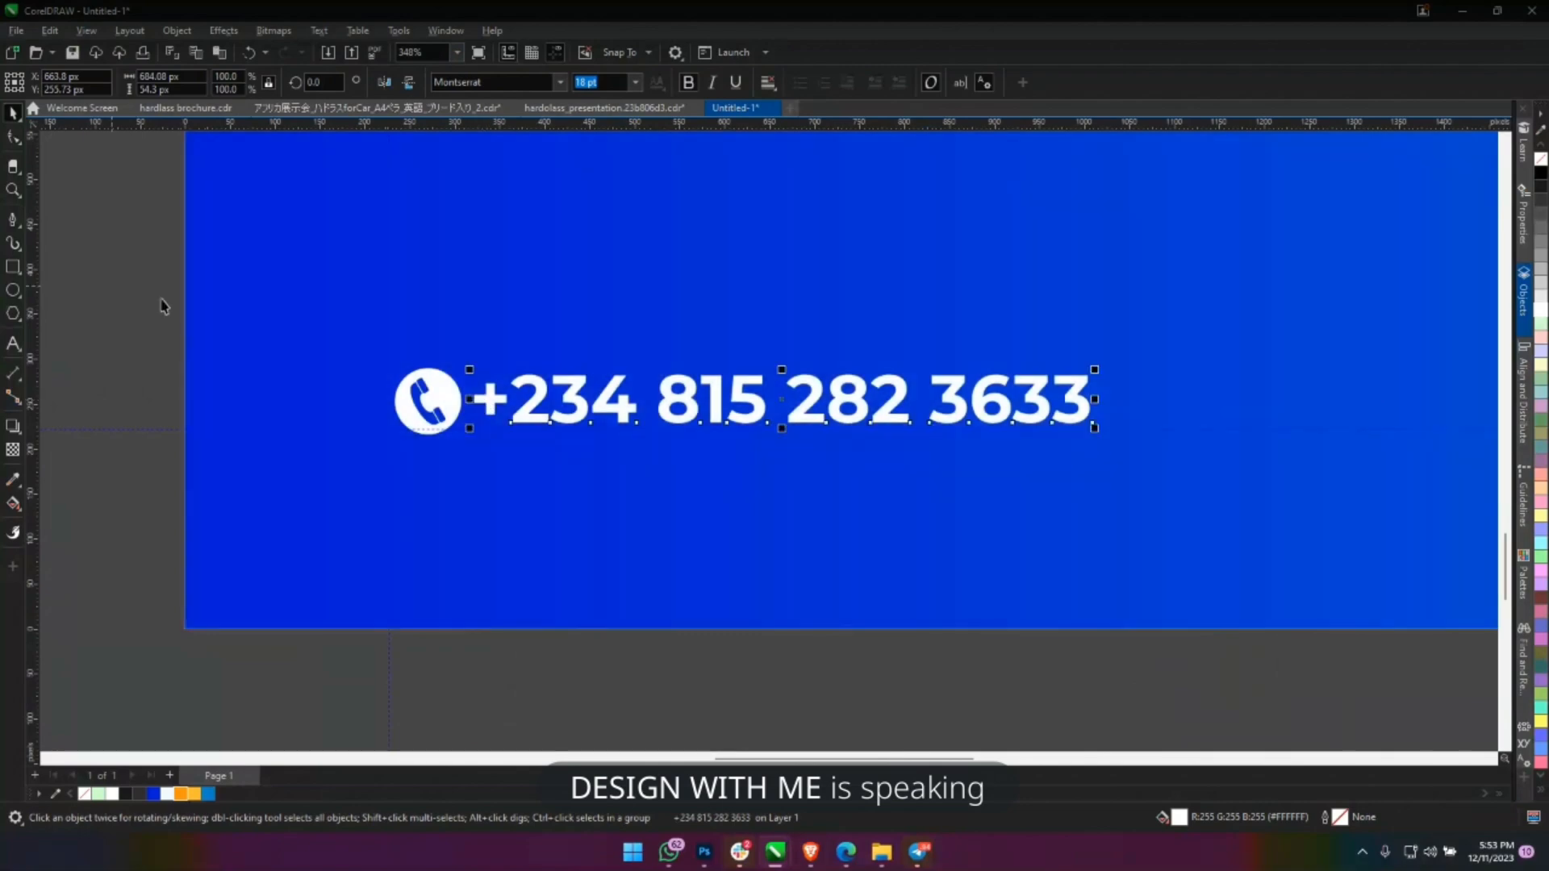
# Scale the phone icon and contact number up together to about 863 px wide in the footer and preview the whole flyer.
pyautogui.moveTo(114, 287); pyautogui.dragTo(1244, 563)
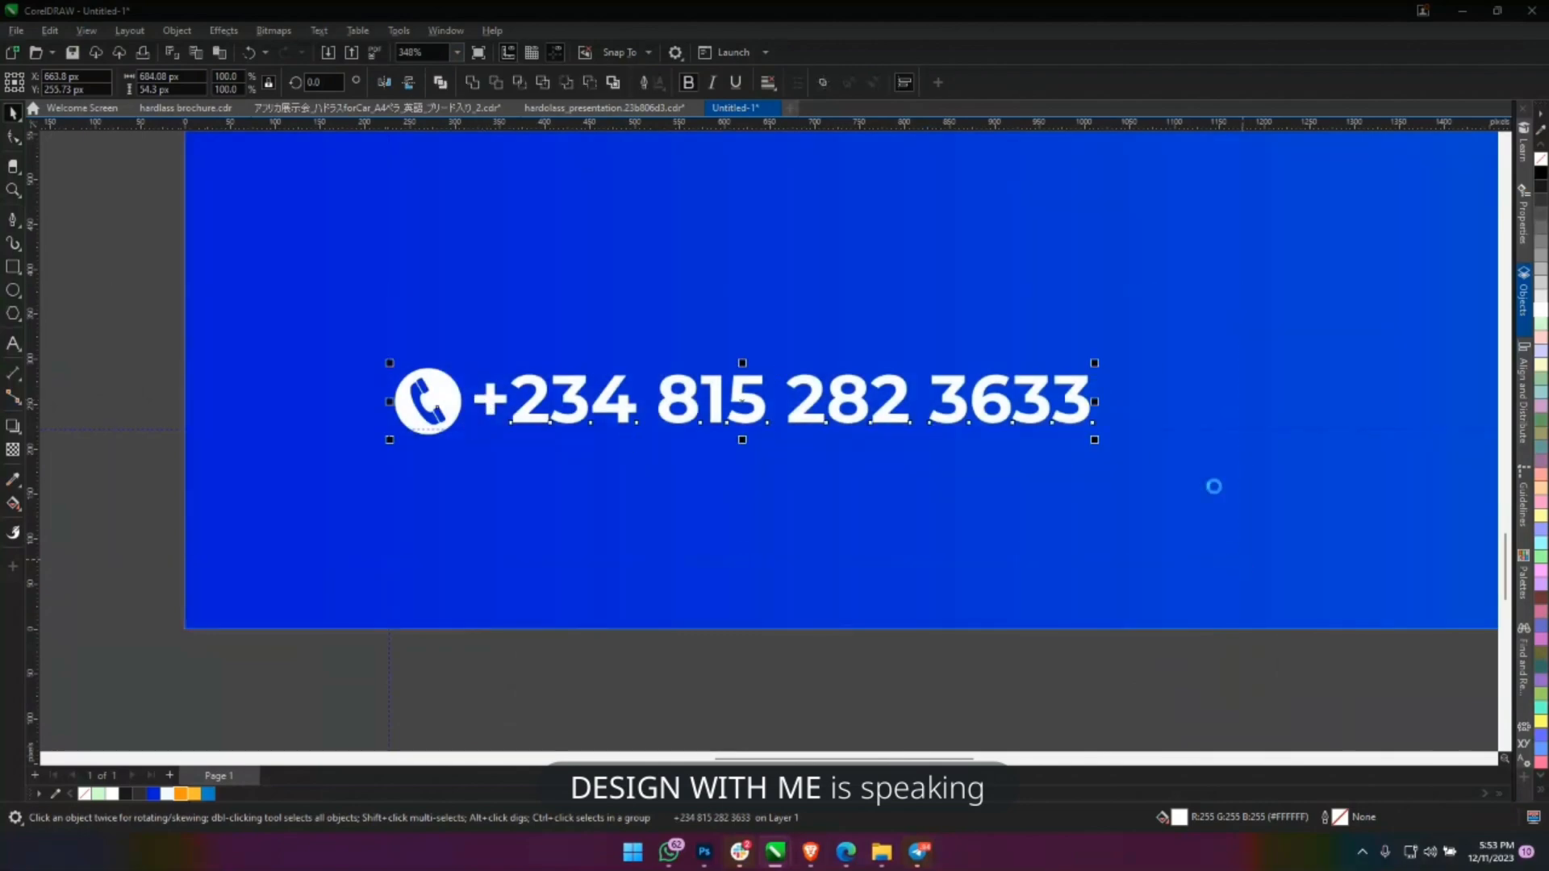
pyautogui.moveTo(1092, 361); pyautogui.dragTo(1139, 331)
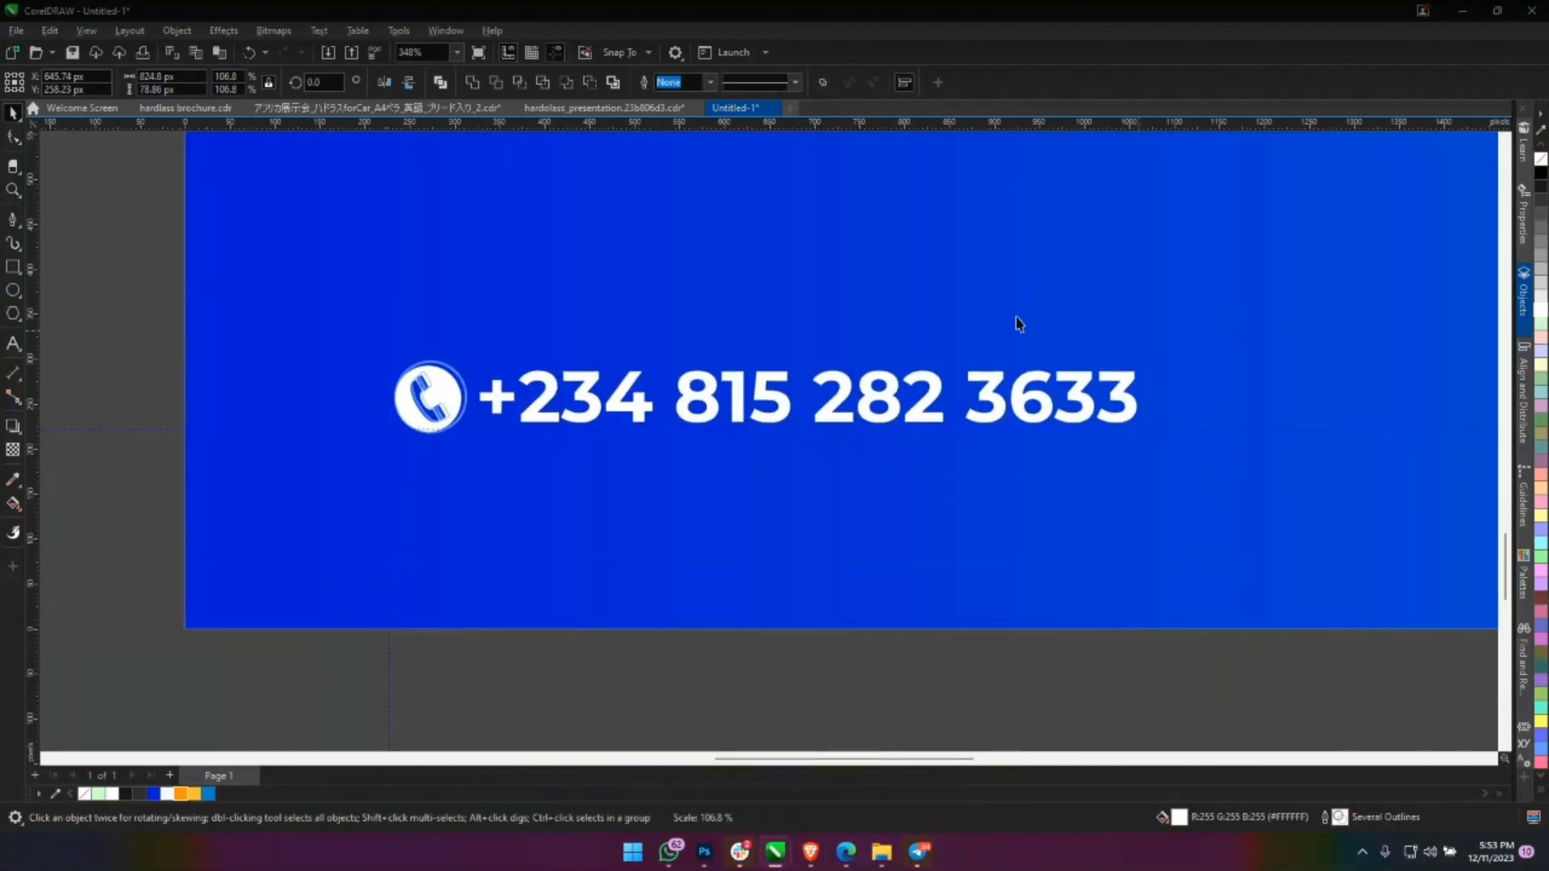
pyautogui.scroll(-2, 741, 331)
pyautogui.scroll(-5, 735, 390)
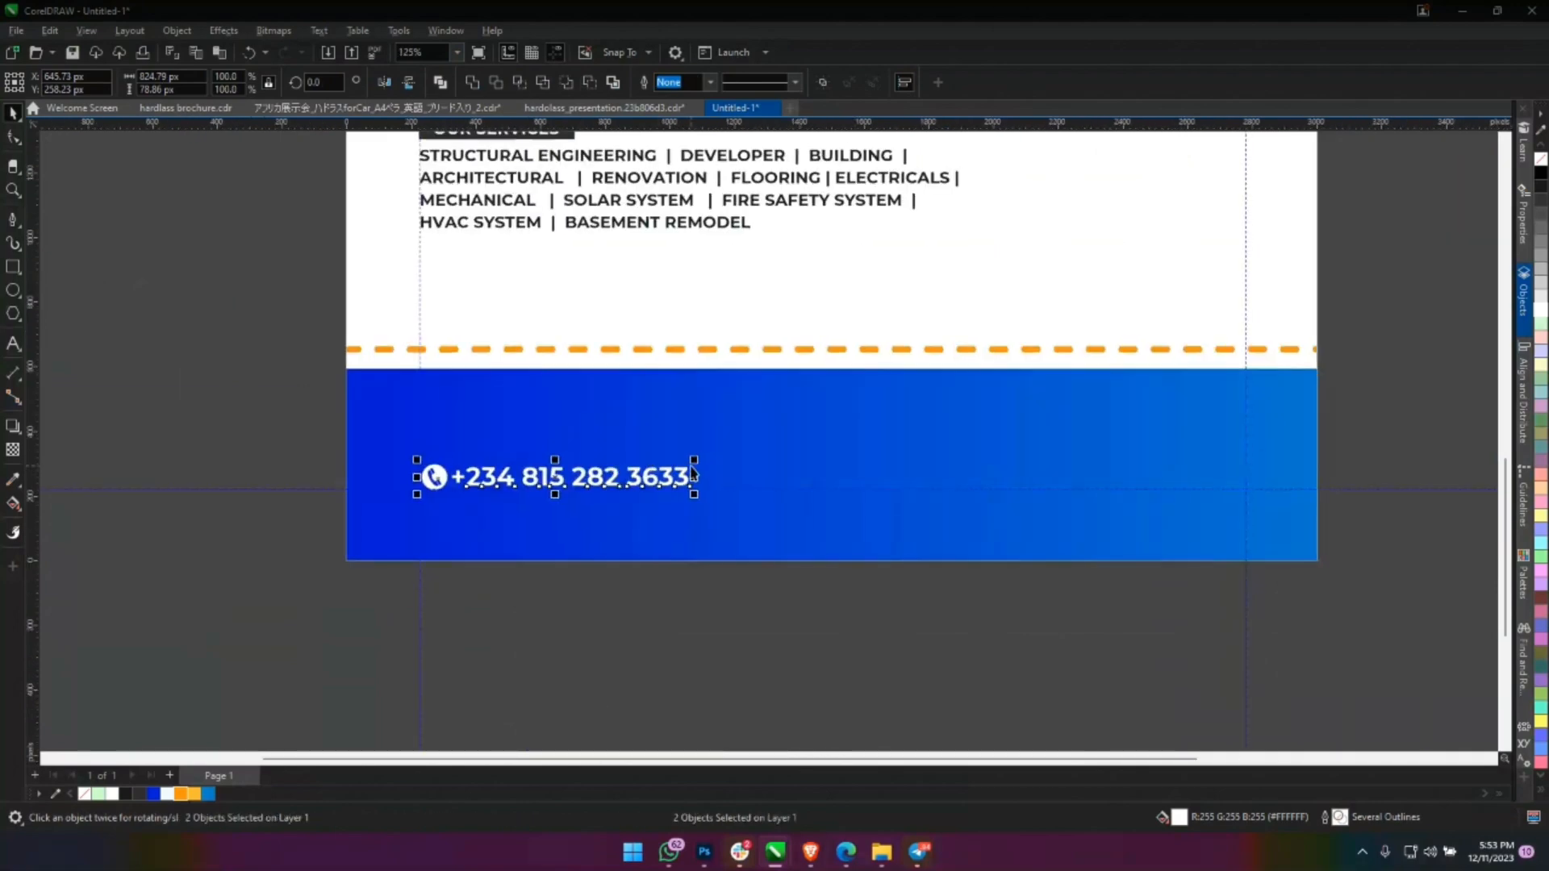
pyautogui.moveTo(694, 456); pyautogui.dragTo(707, 453)
pyautogui.click(849, 416)
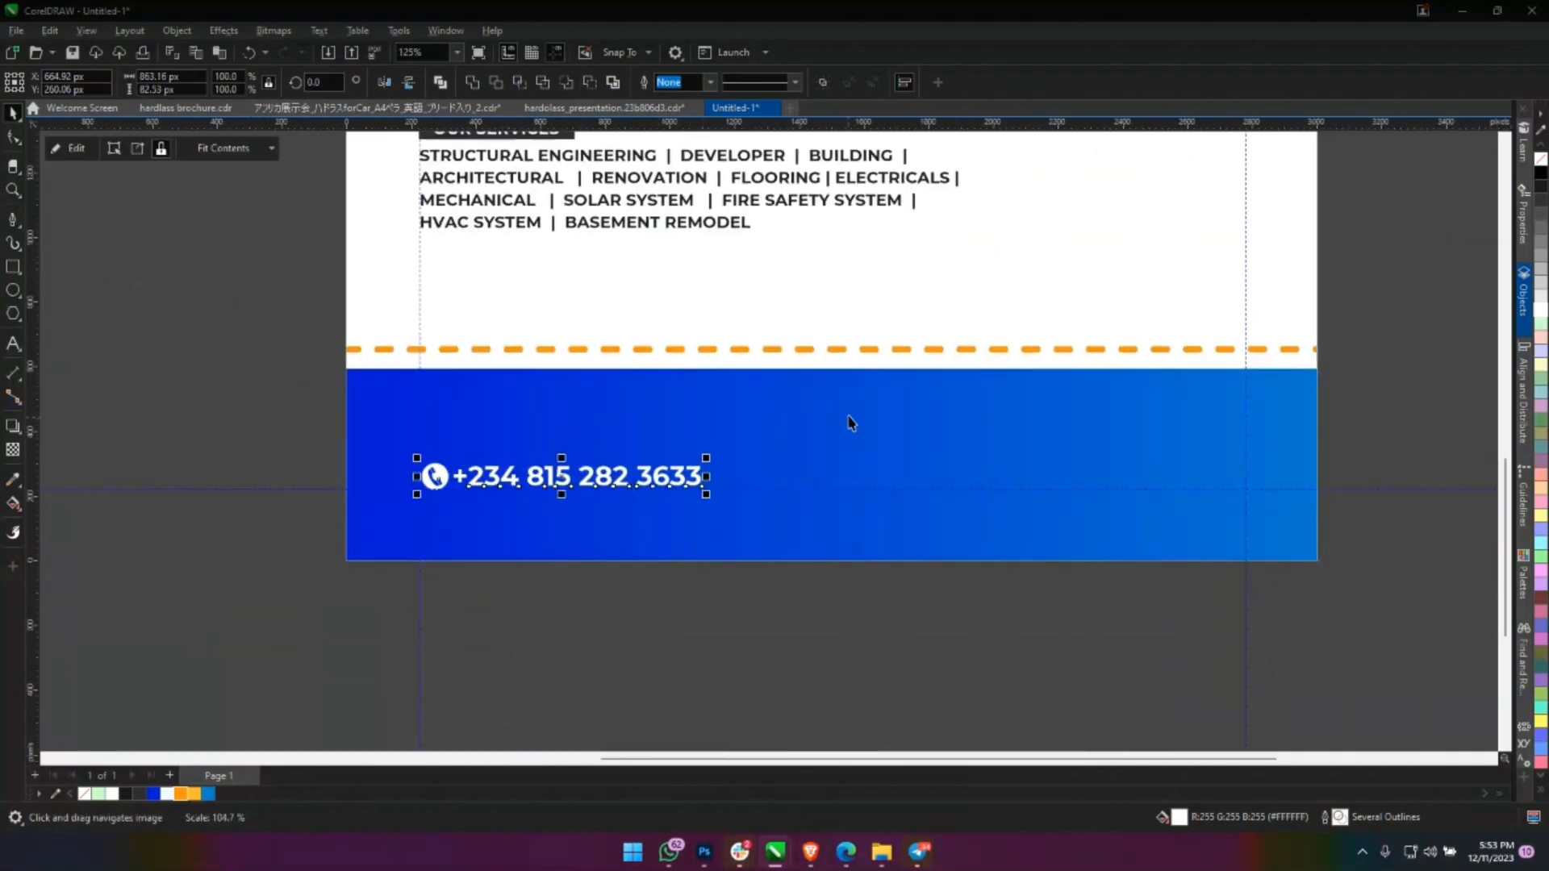
pyautogui.hotkey('shift', 'F4')
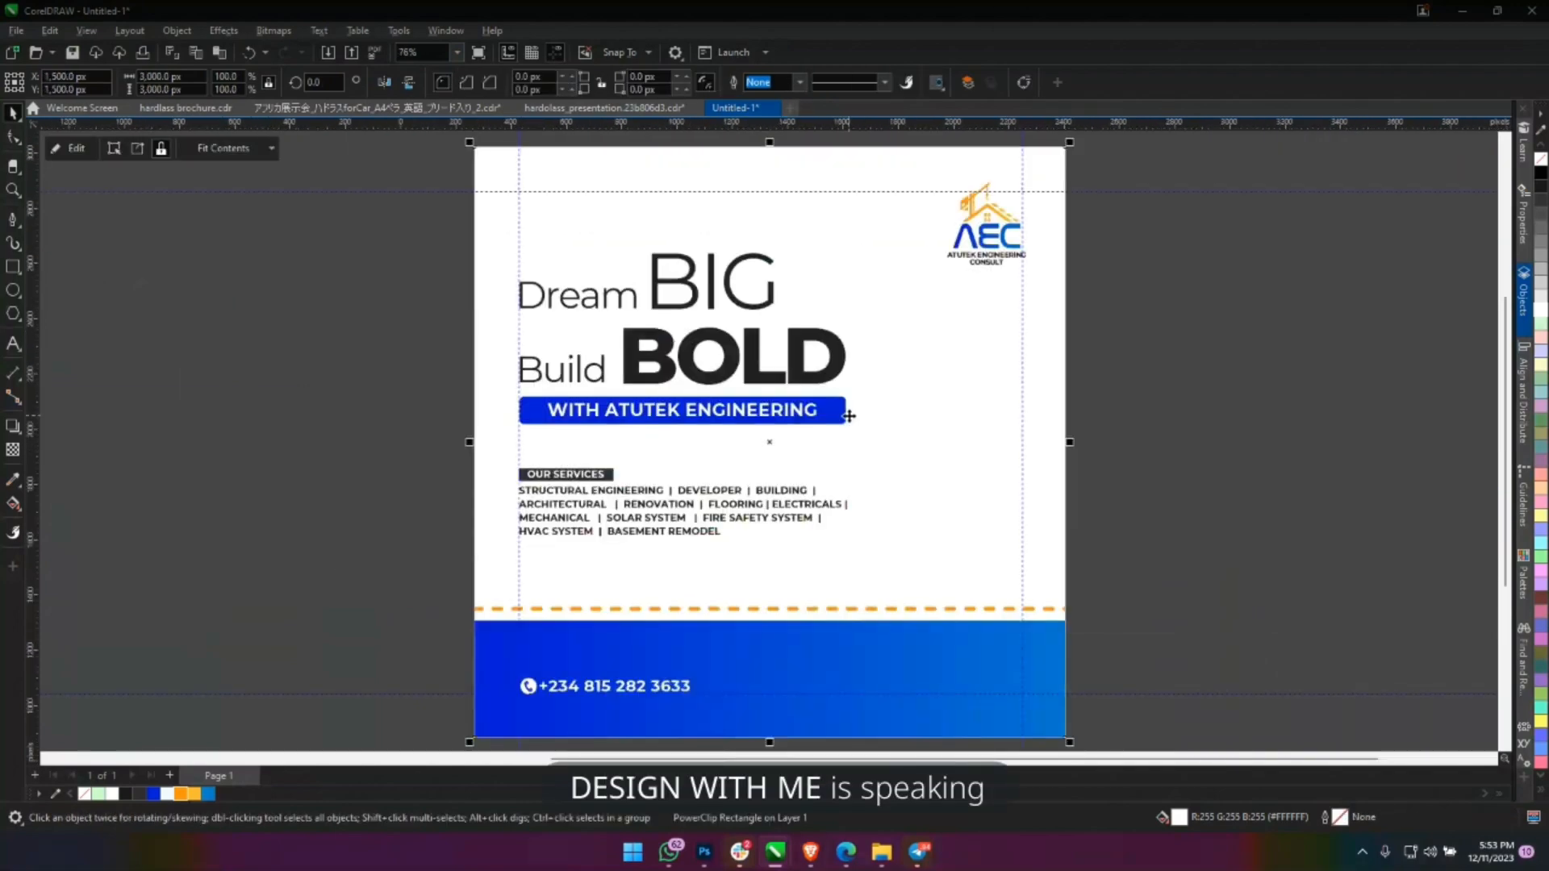
pyautogui.press('F9')
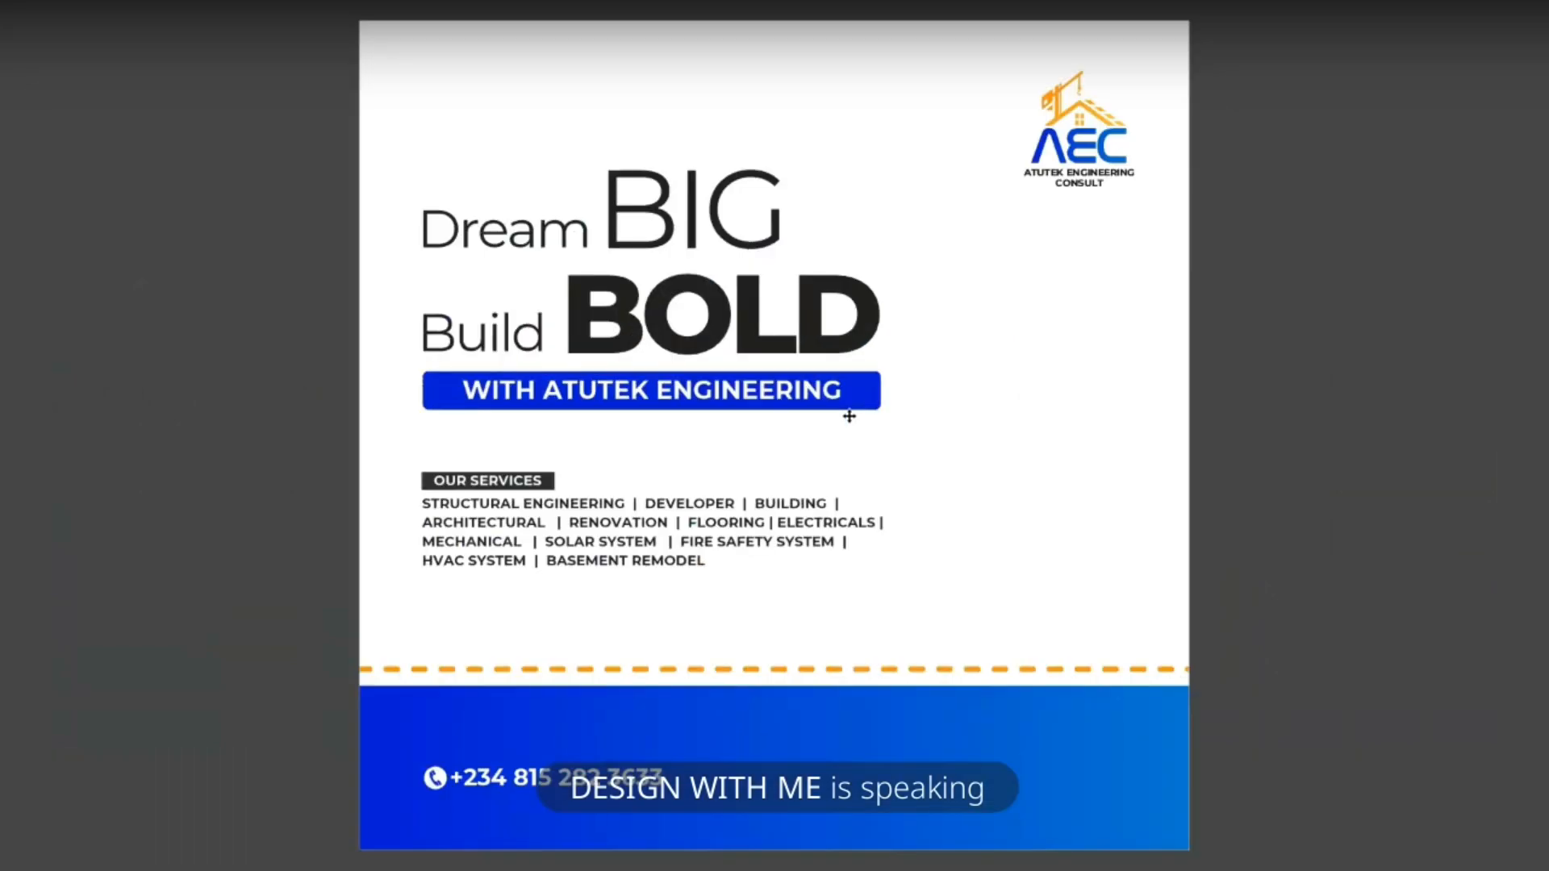
pyautogui.press('Escape')
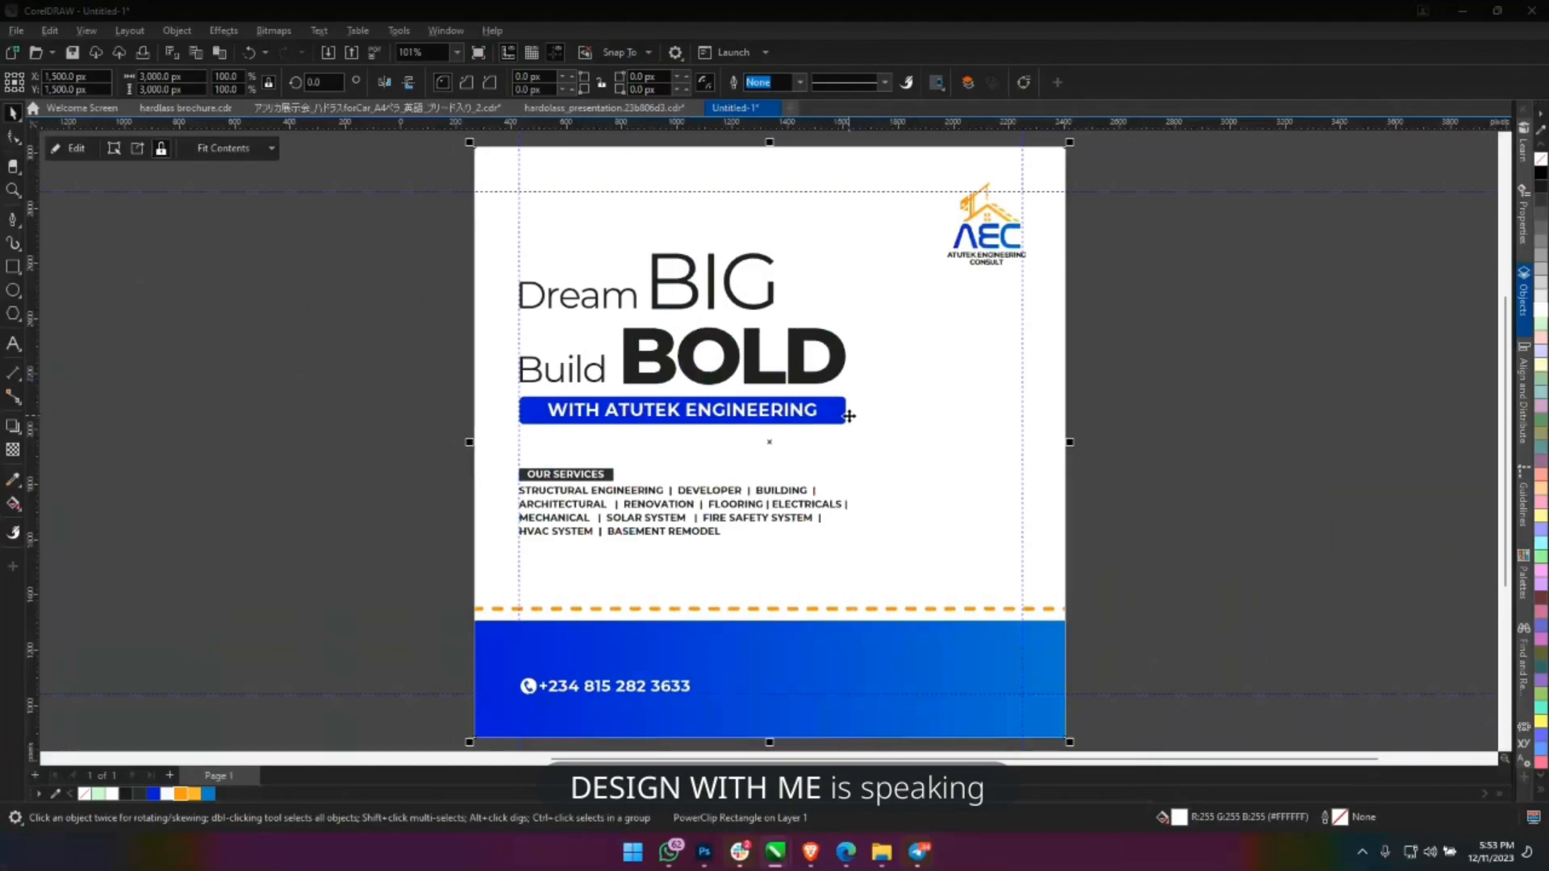
# Switch to the Freepik page in the Brave browser and search the assets for "CONTRACTOR".
pyautogui.hotkey('alt', 'Tab')
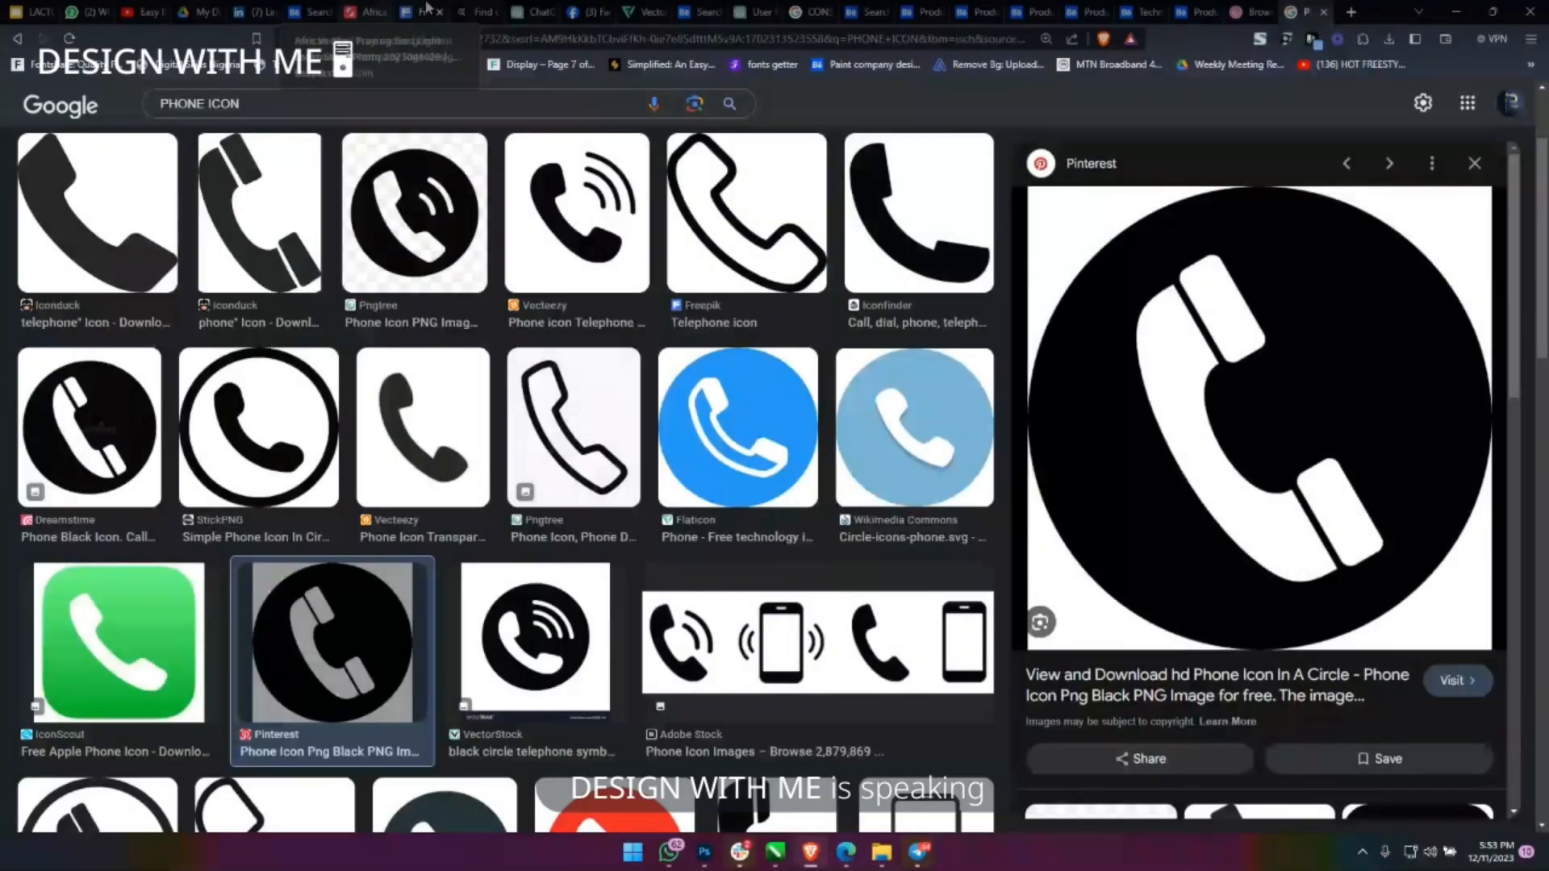
pyautogui.click(427, 8)
pyautogui.click(1309, 110)
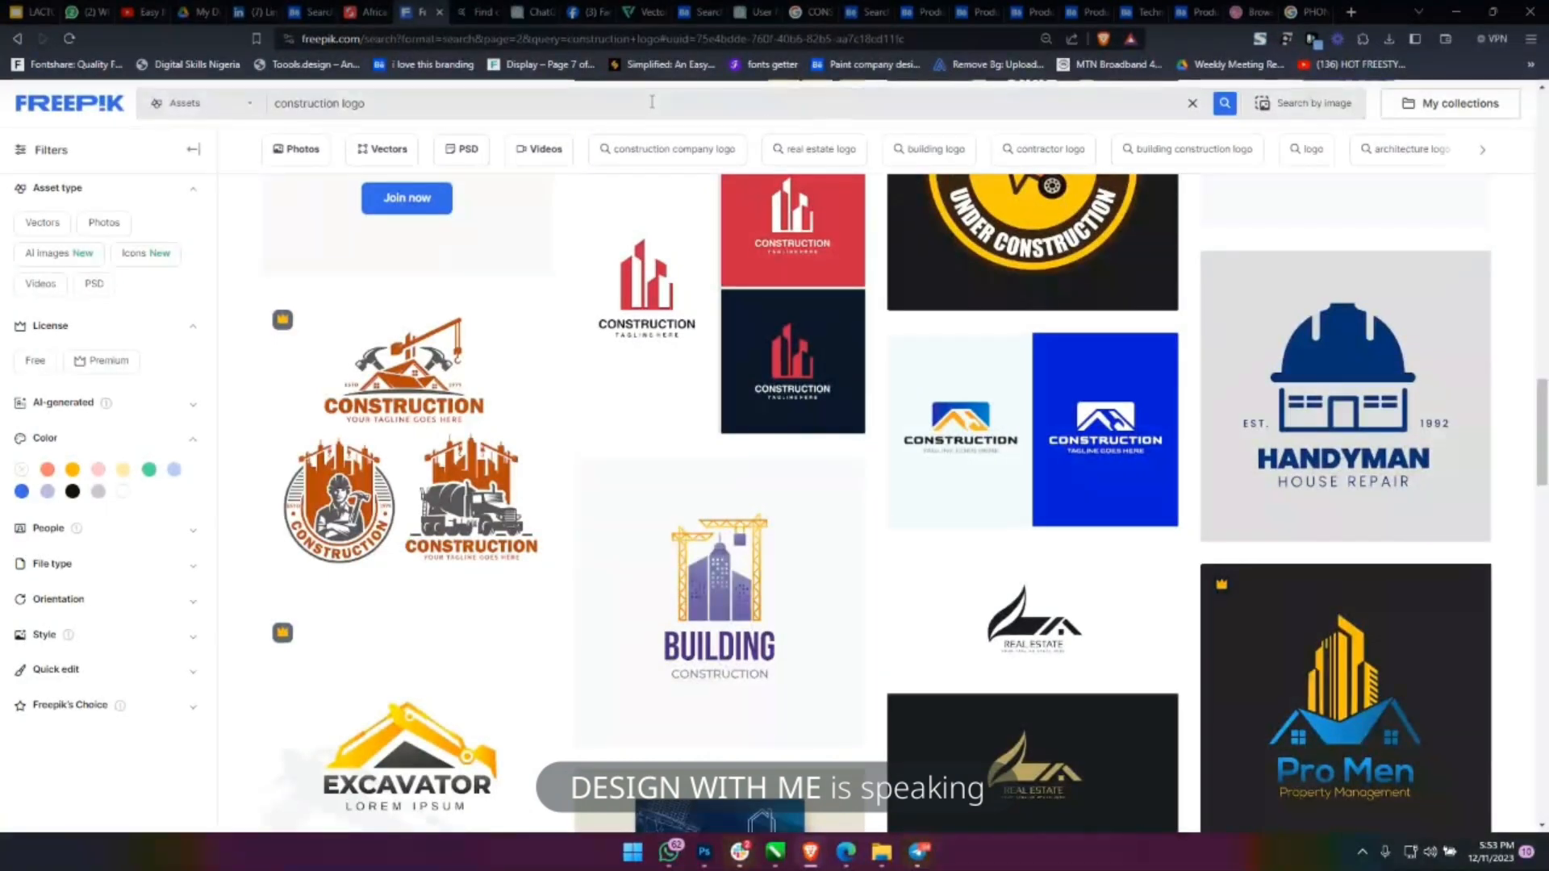
pyautogui.tripleClick(638, 100)
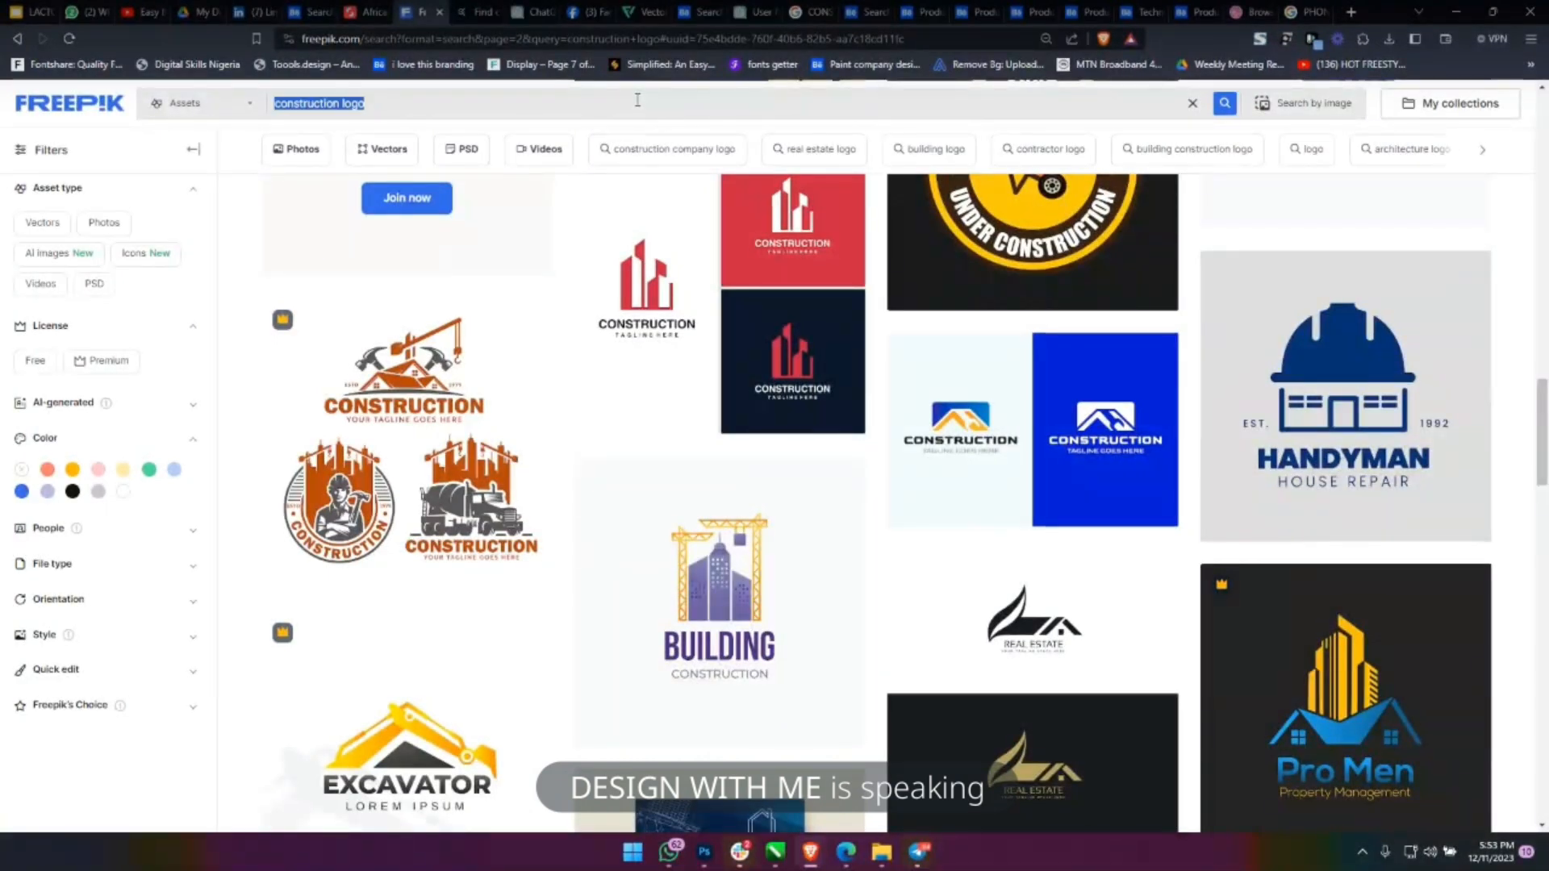
pyautogui.write('CONSTUCTOR')
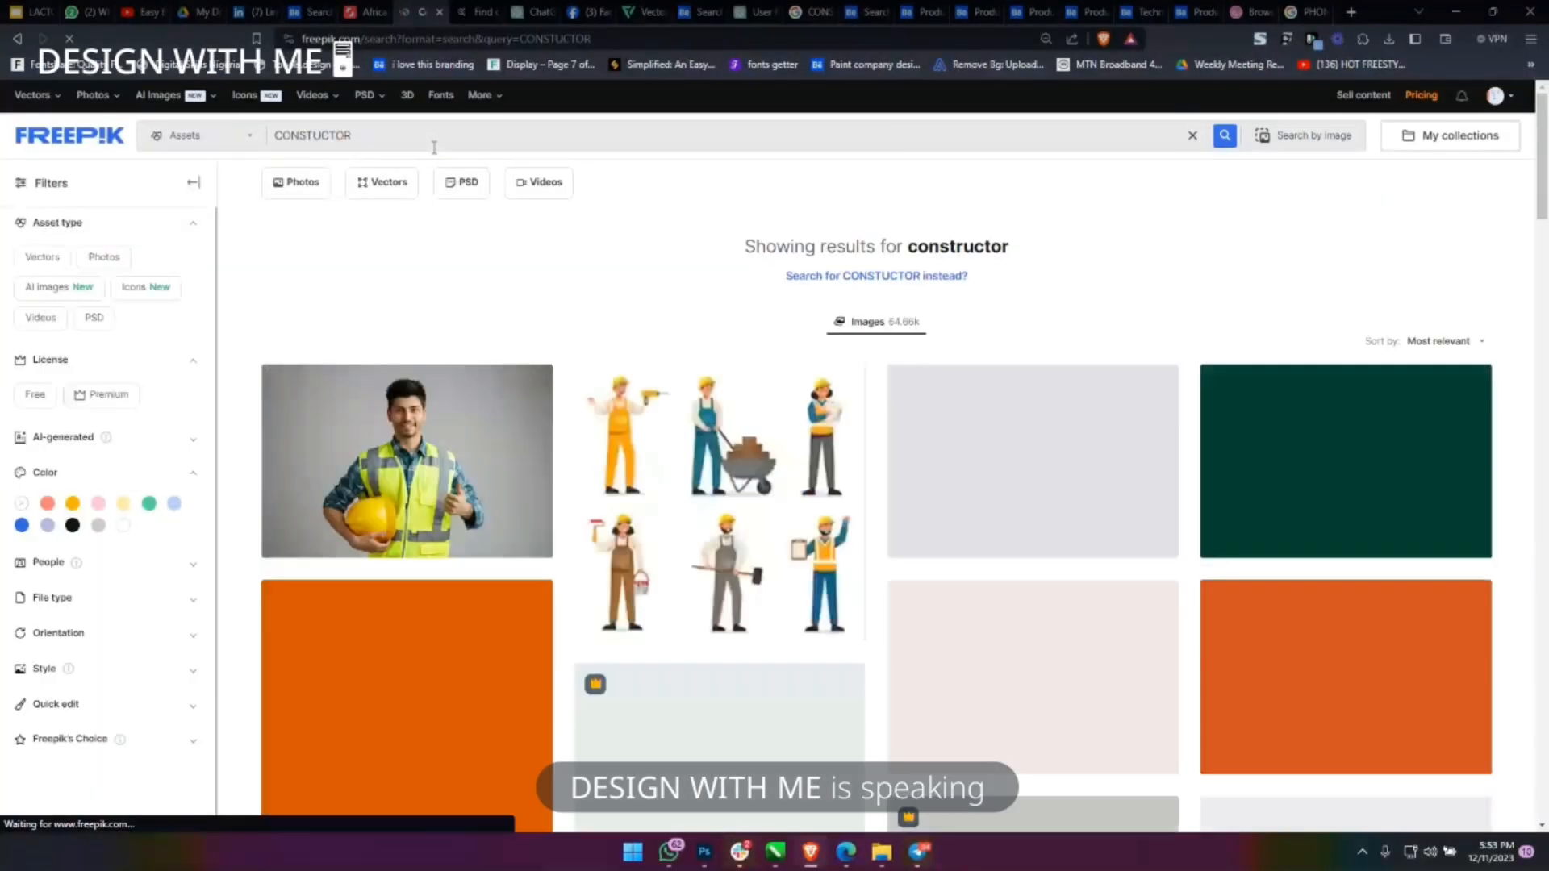
pyautogui.tripleClick(434, 147)
pyautogui.click(434, 148)
pyautogui.write('CO')
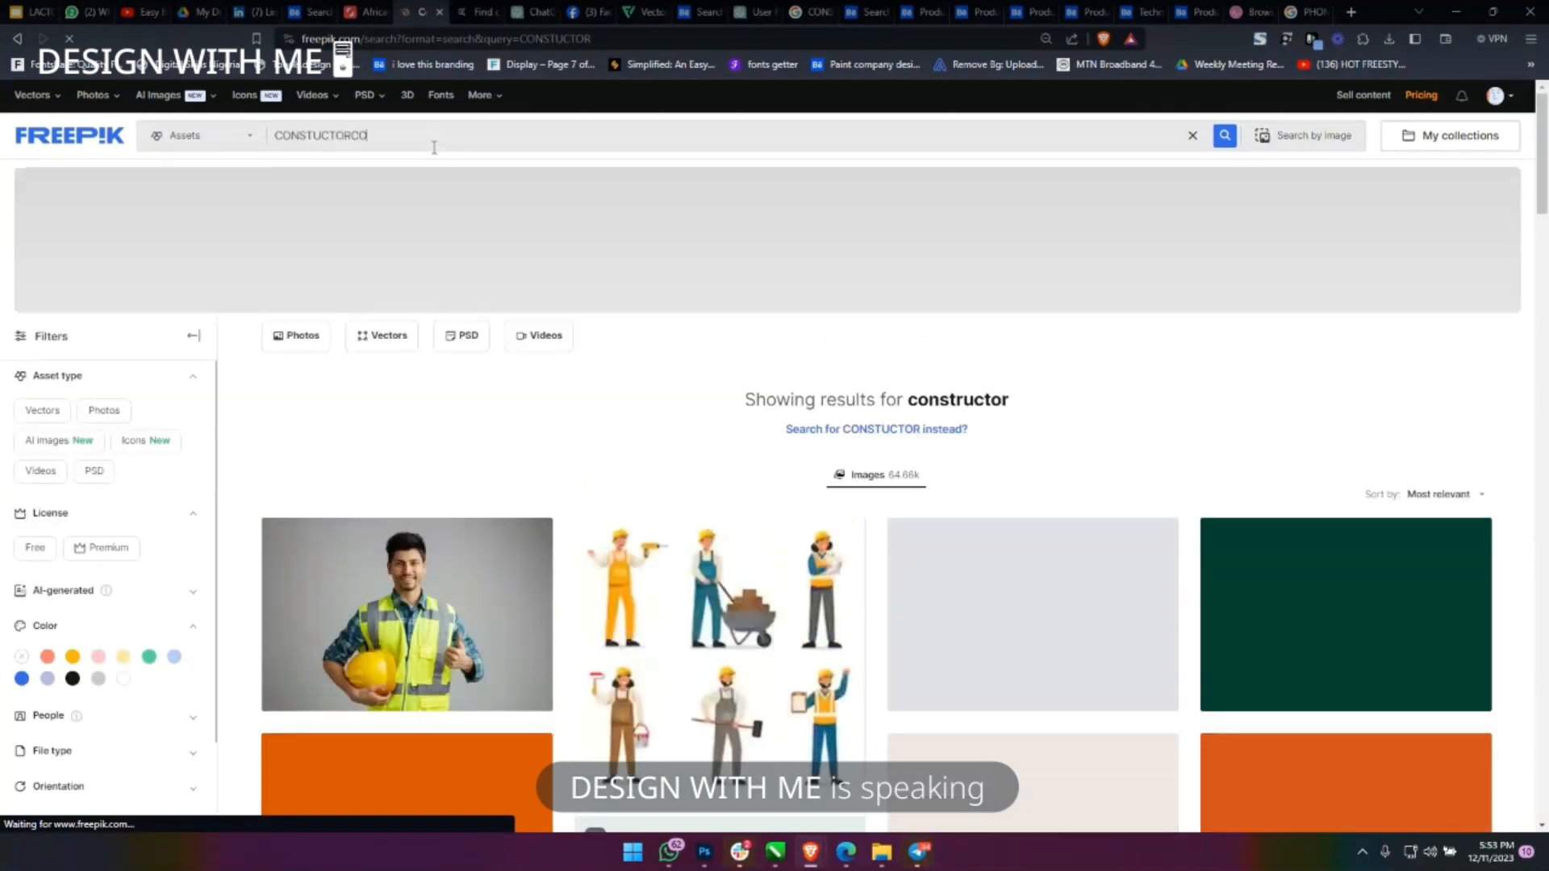
pyautogui.tripleClick(434, 147)
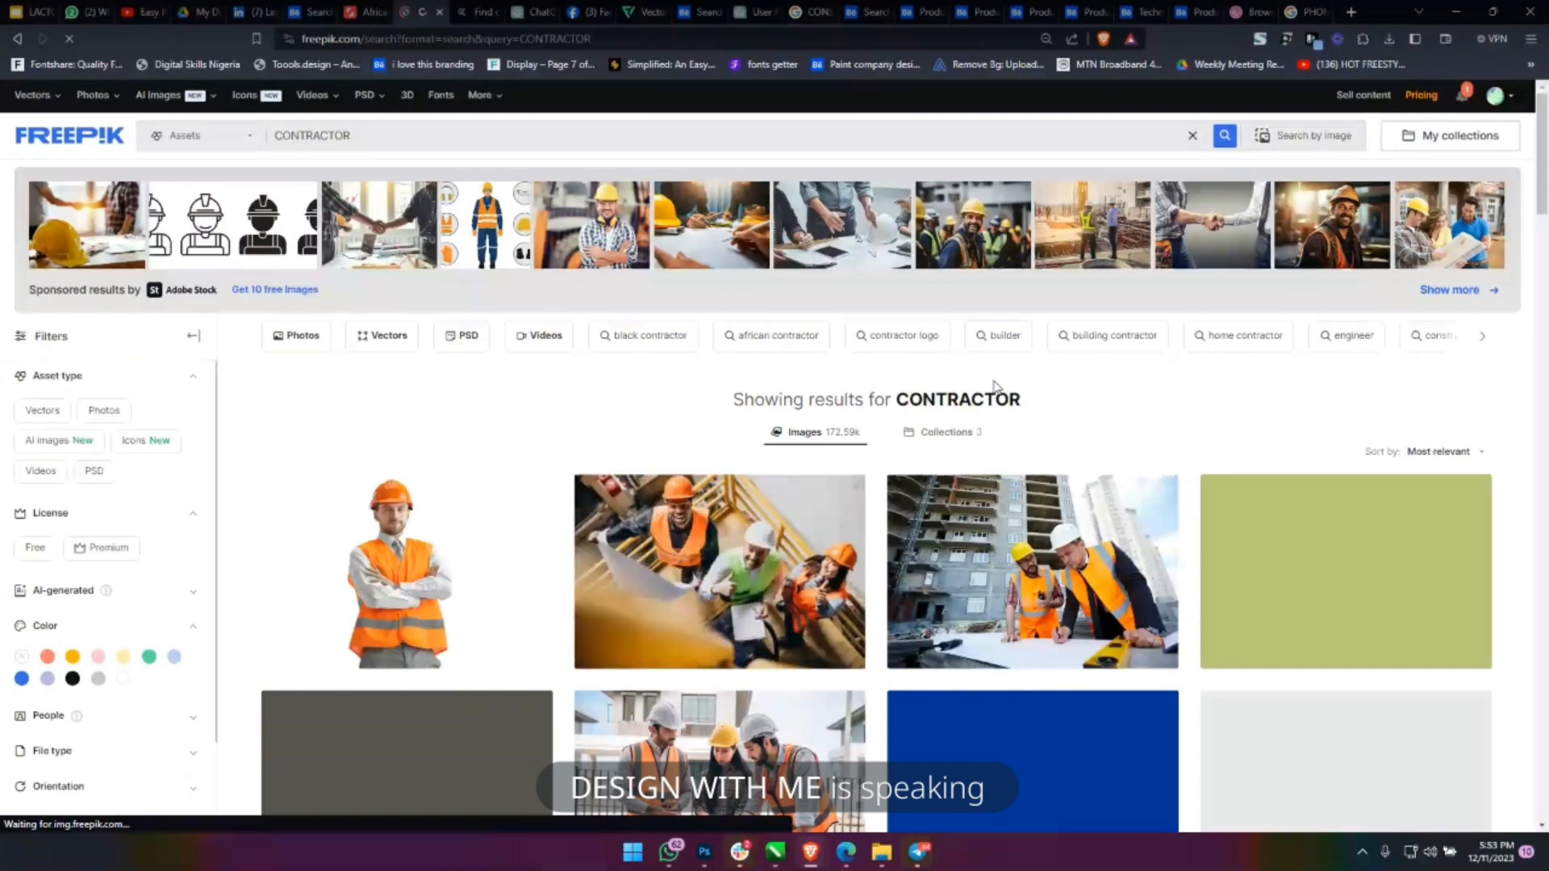
# Browse the contractor results and open the photo of the woman in a yellow jacket and green hard hat in a new tab.
pyautogui.scroll(-5, 994, 387)
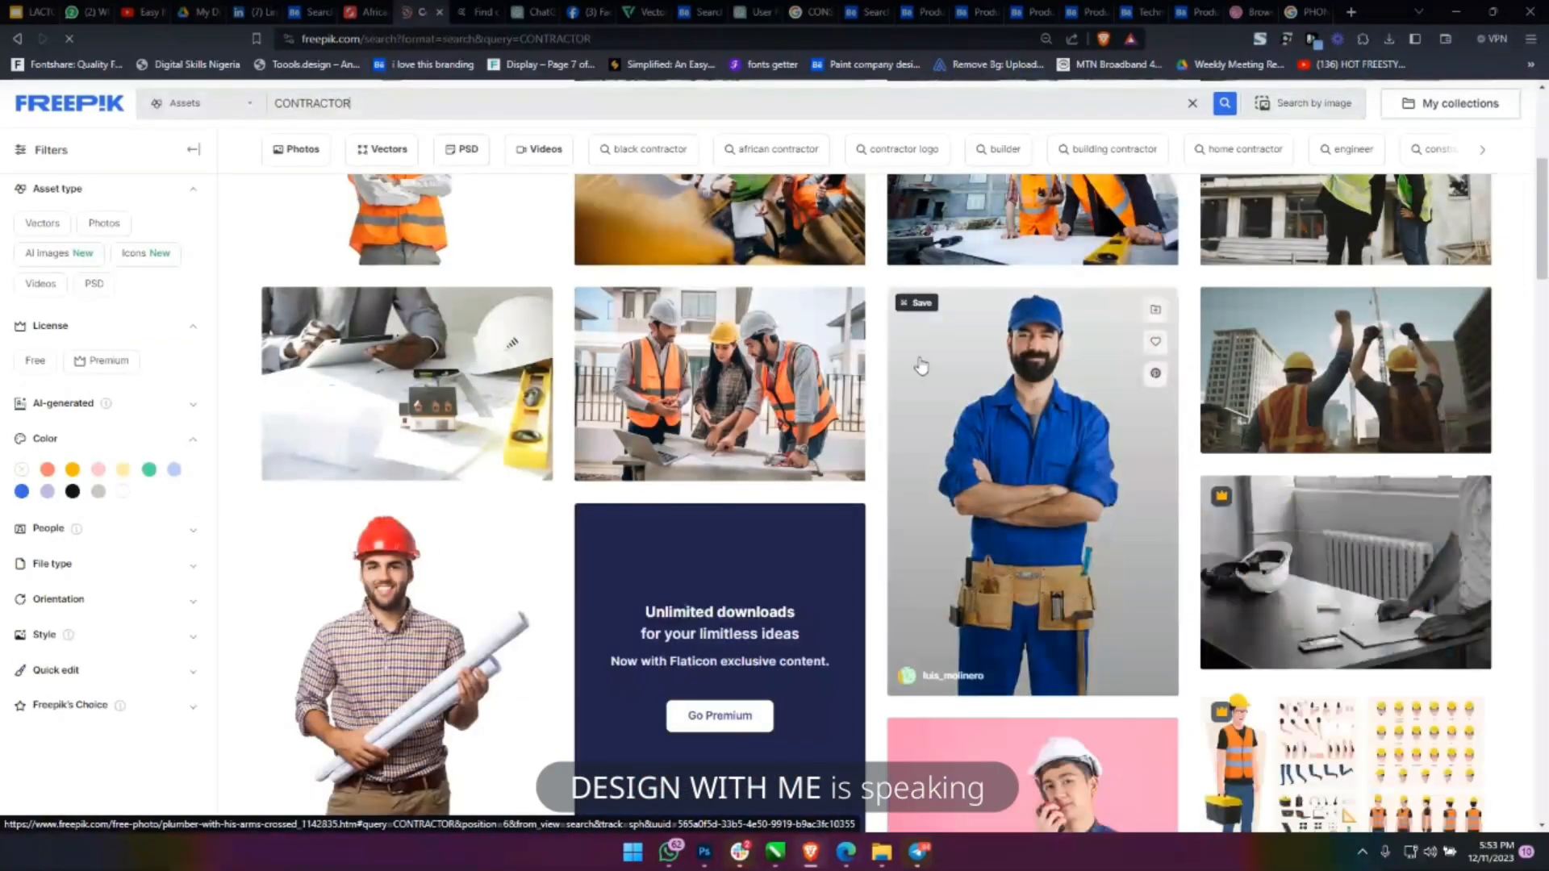
pyautogui.scroll(5, 922, 366)
pyautogui.scroll(-10, 922, 367)
pyautogui.scroll(5, 922, 367)
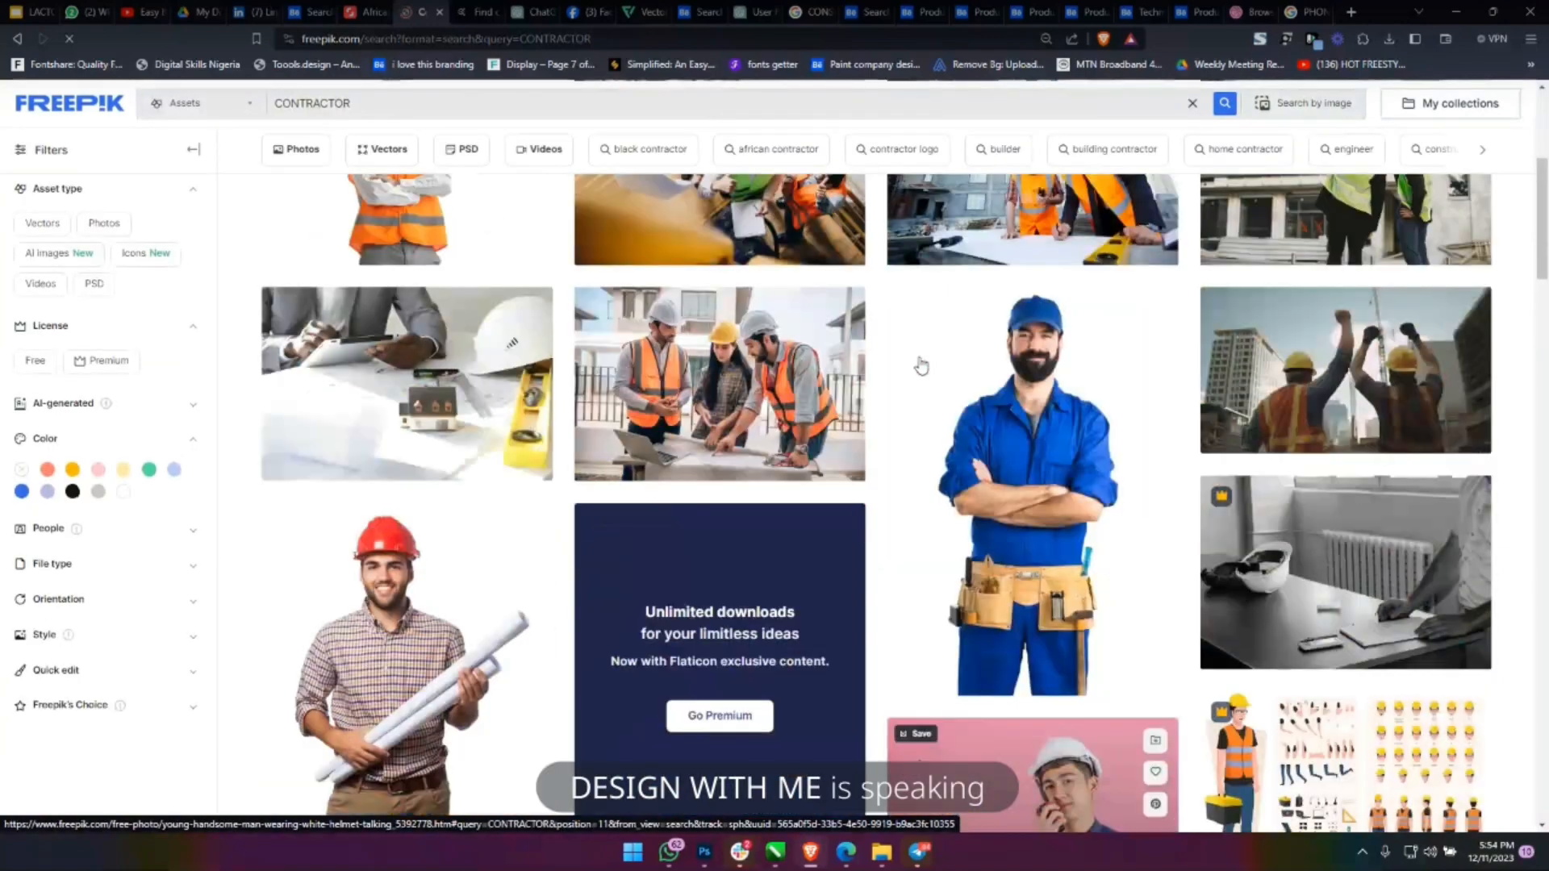
pyautogui.scroll(-10, 922, 366)
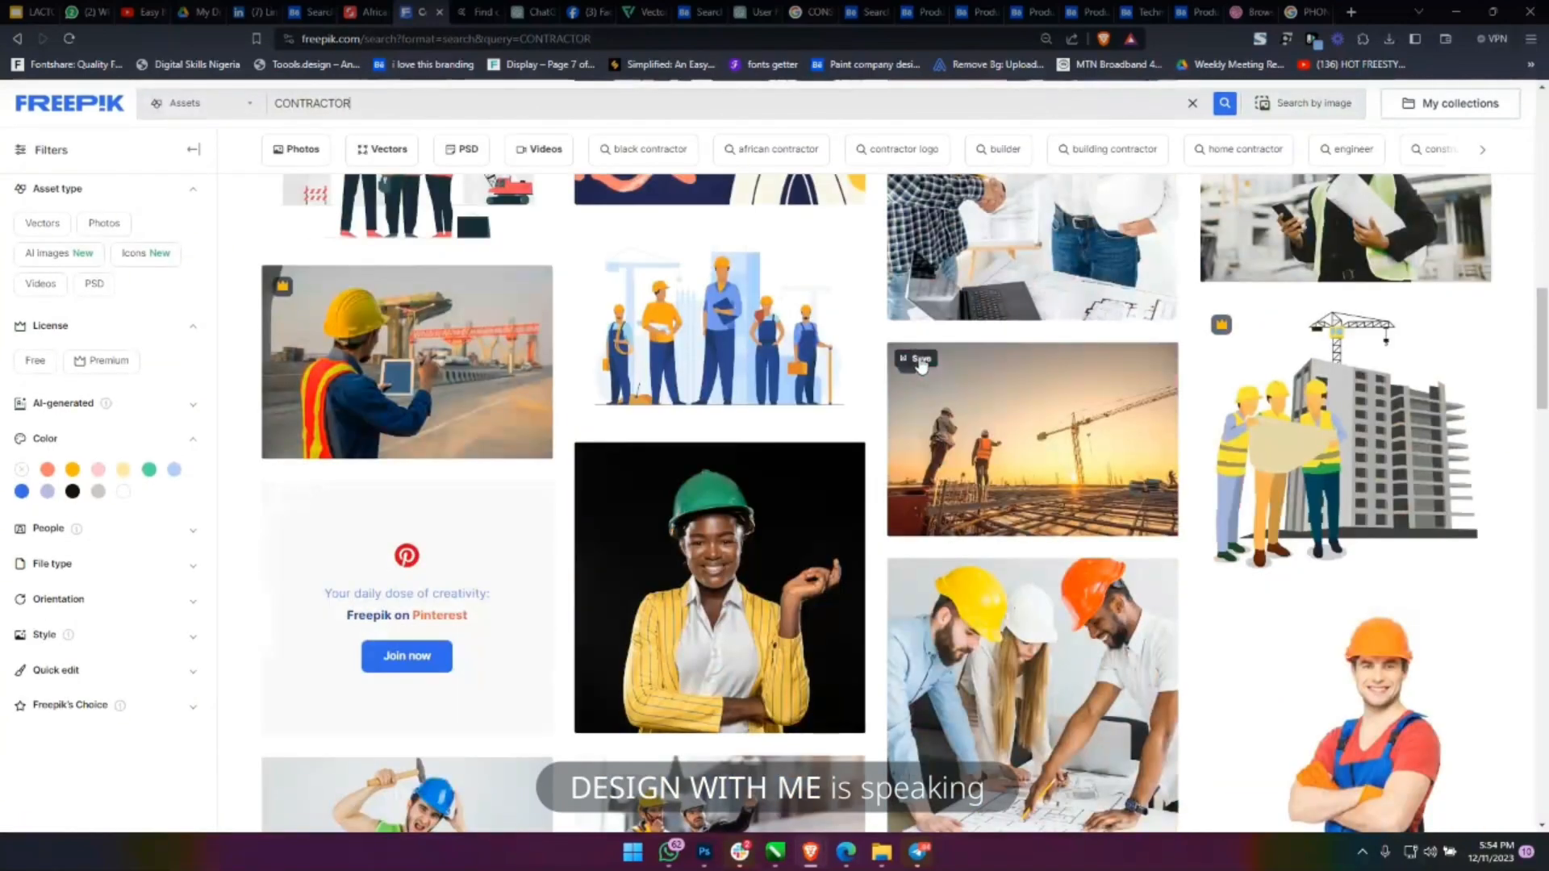
pyautogui.rightClick(717, 498)
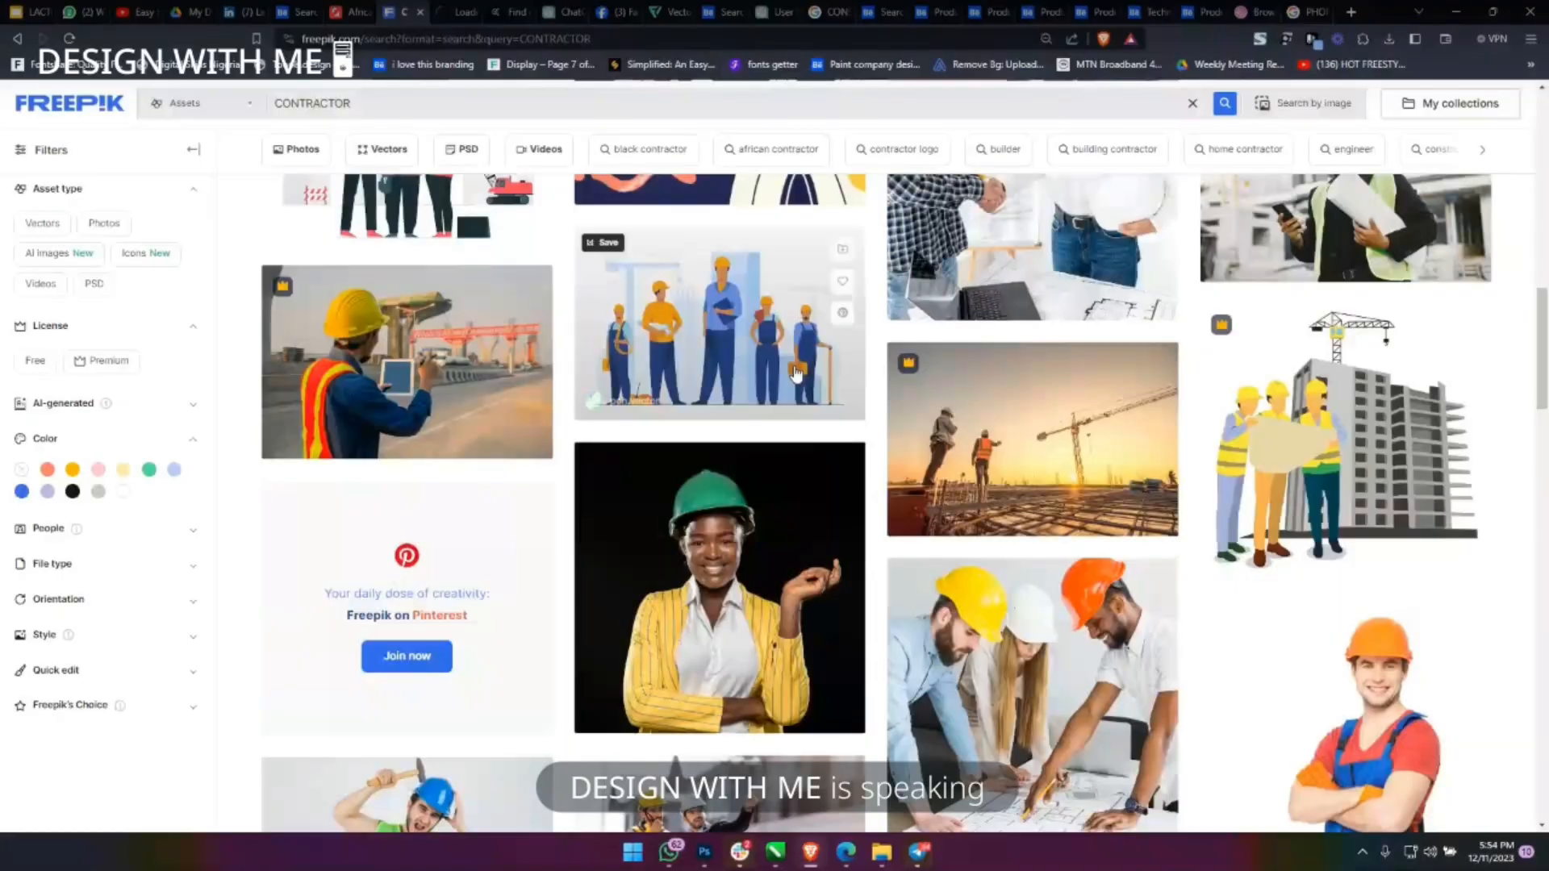
# Download the photo of the woman in the green hard hat for free, saving it to the Desktop as african-woman-yellow-jacket-hard-cap in JPEG format.
pyautogui.scroll(-10, 409, 318)
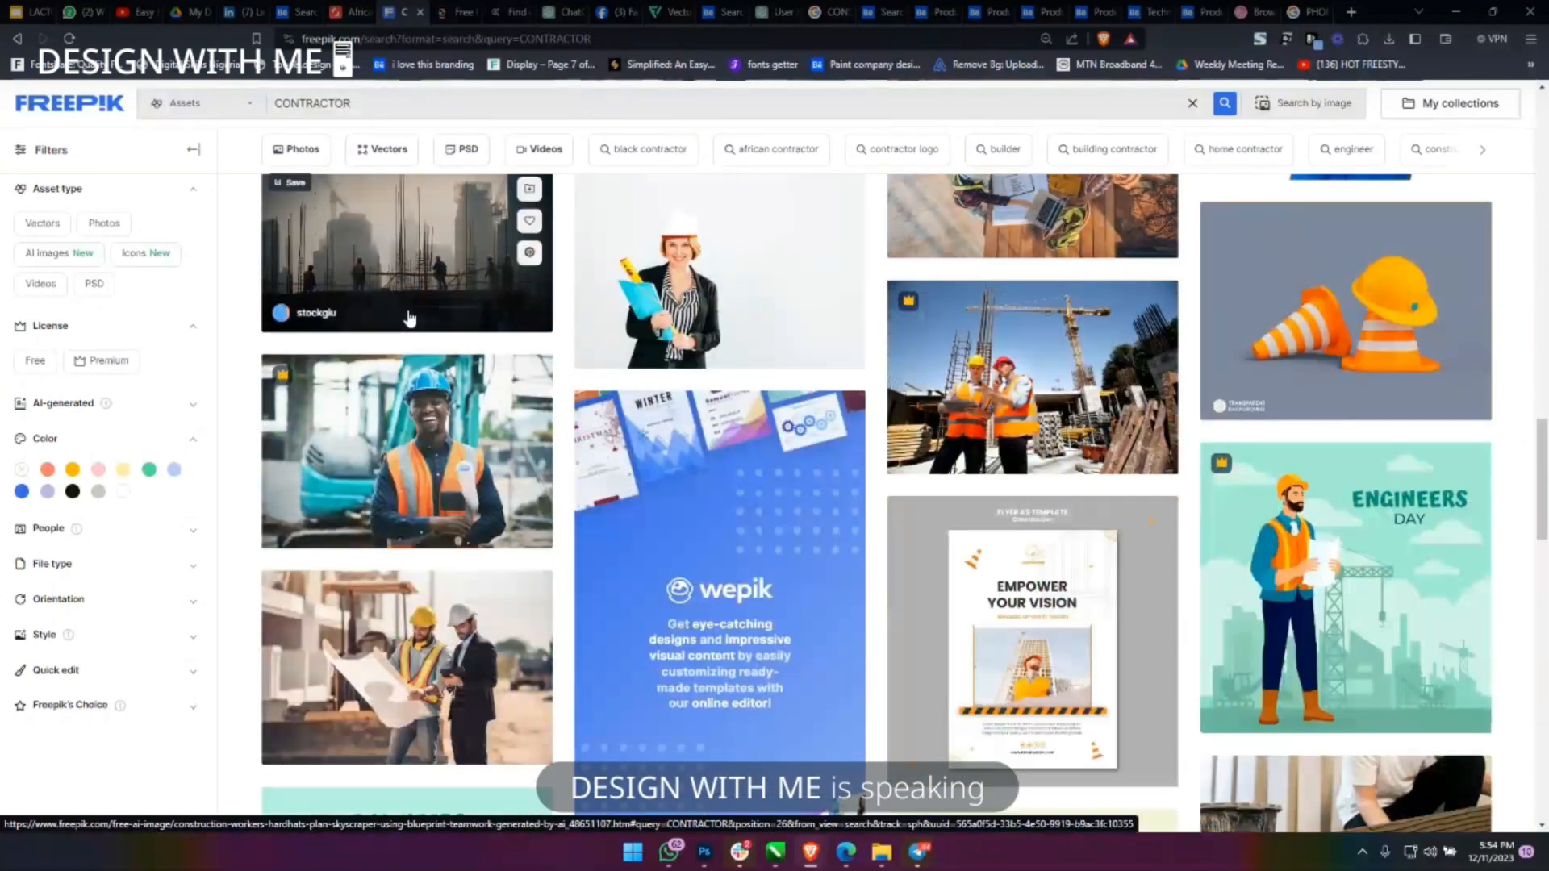
pyautogui.scroll(-5, 408, 318)
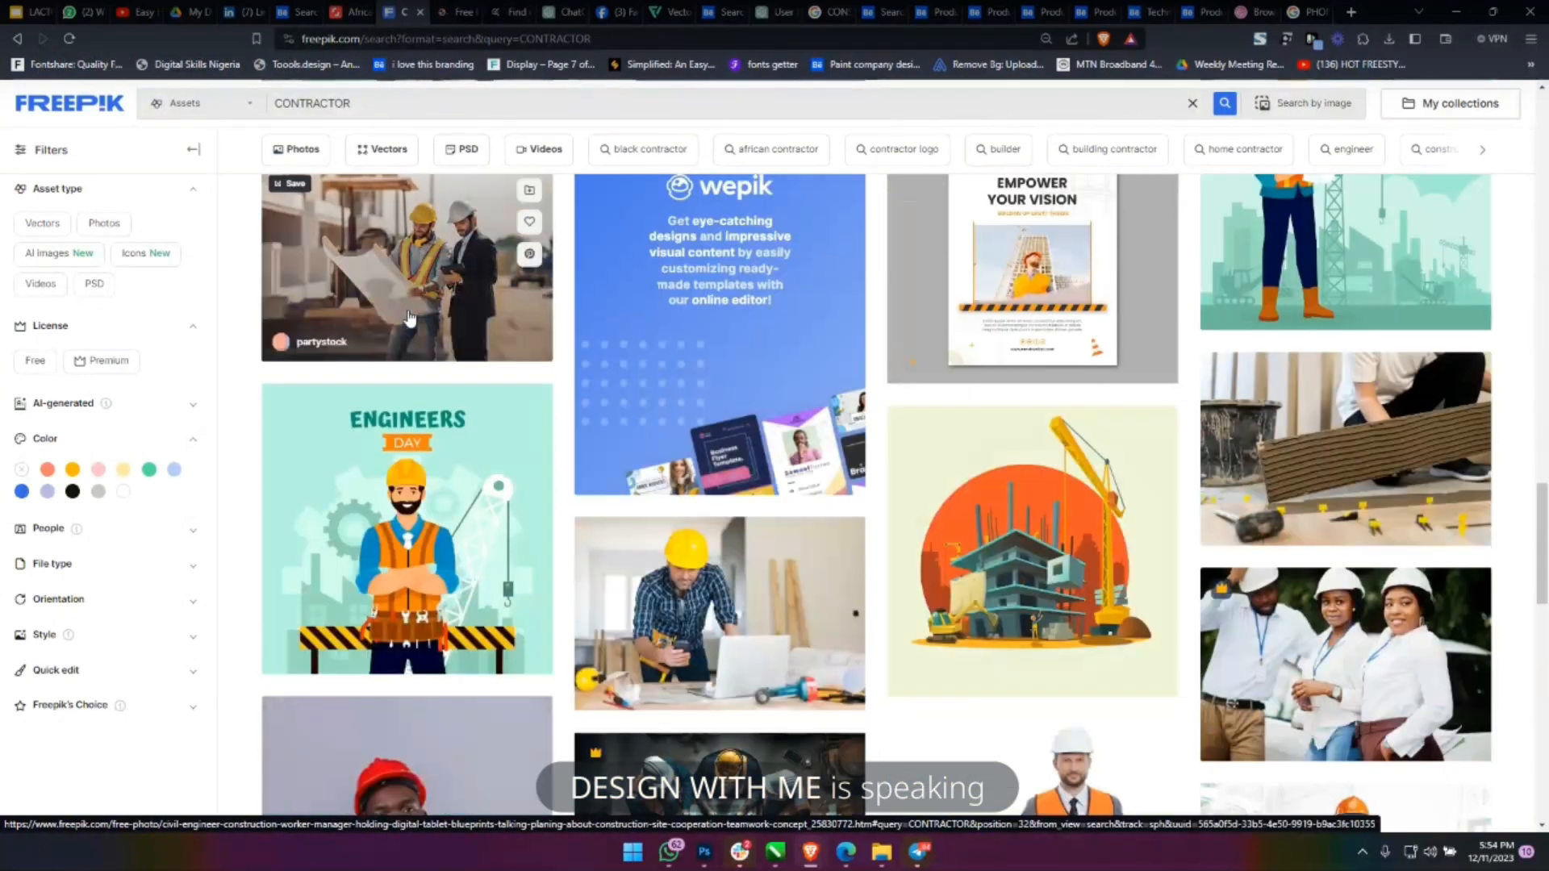
pyautogui.scroll(-5, 409, 318)
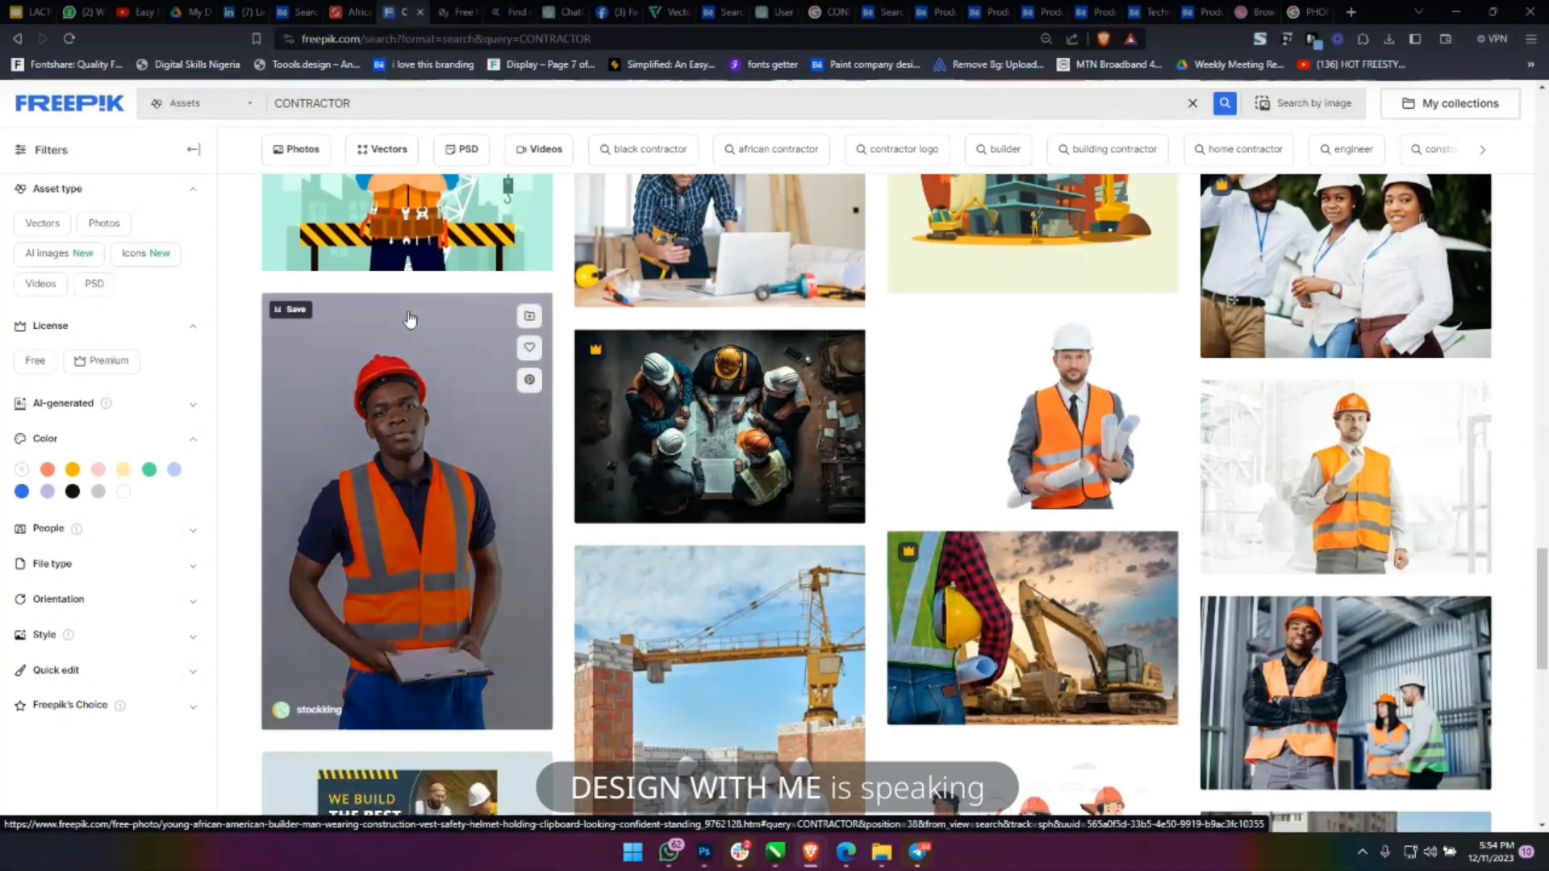
pyautogui.scroll(-5, 409, 317)
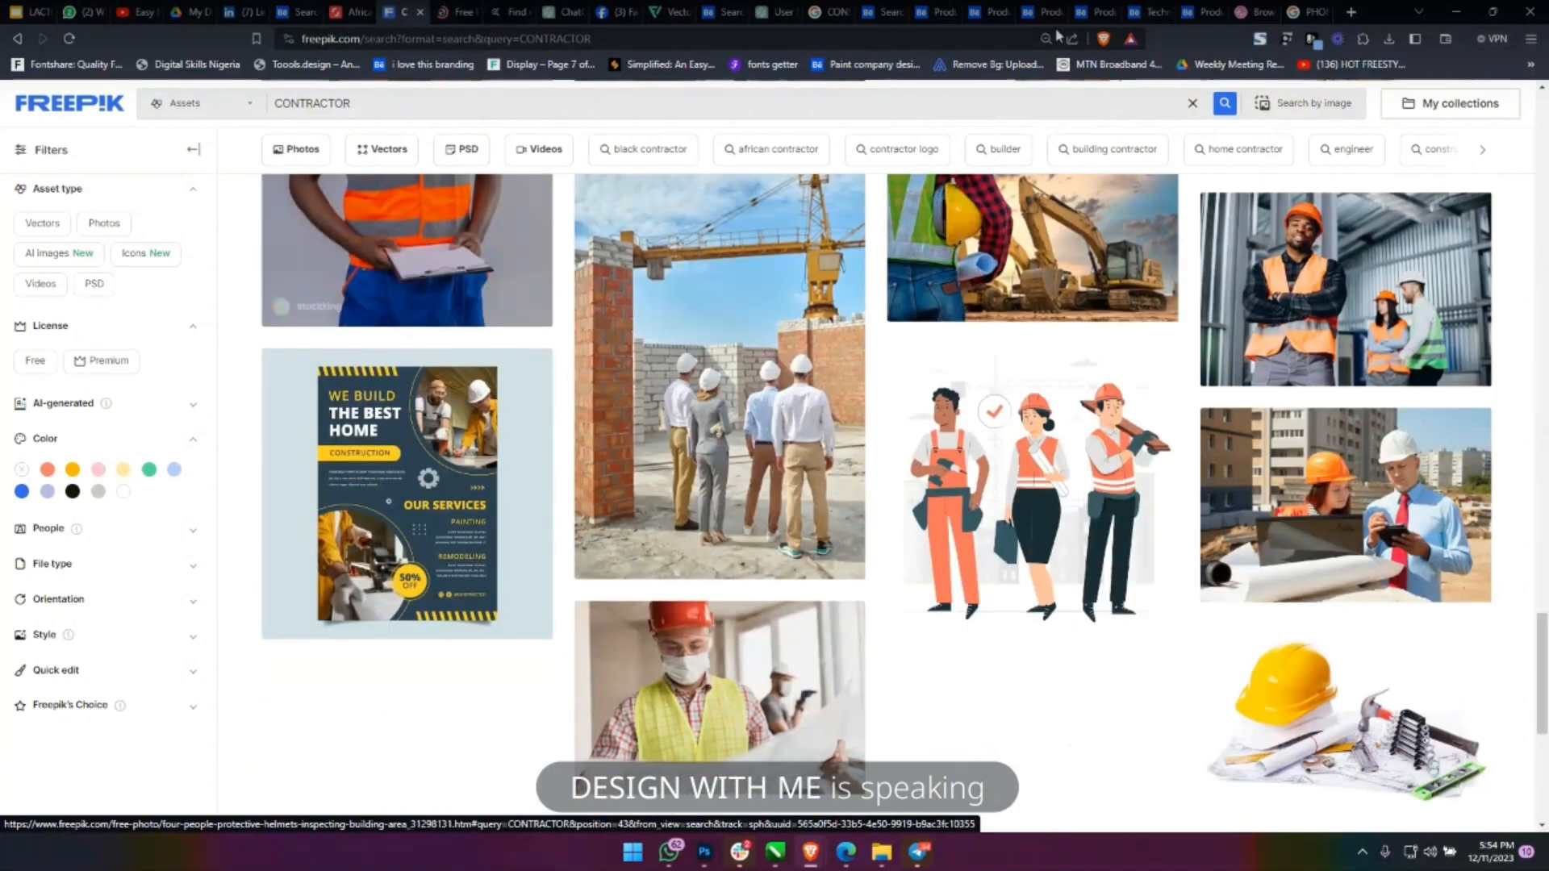
pyautogui.click(468, 11)
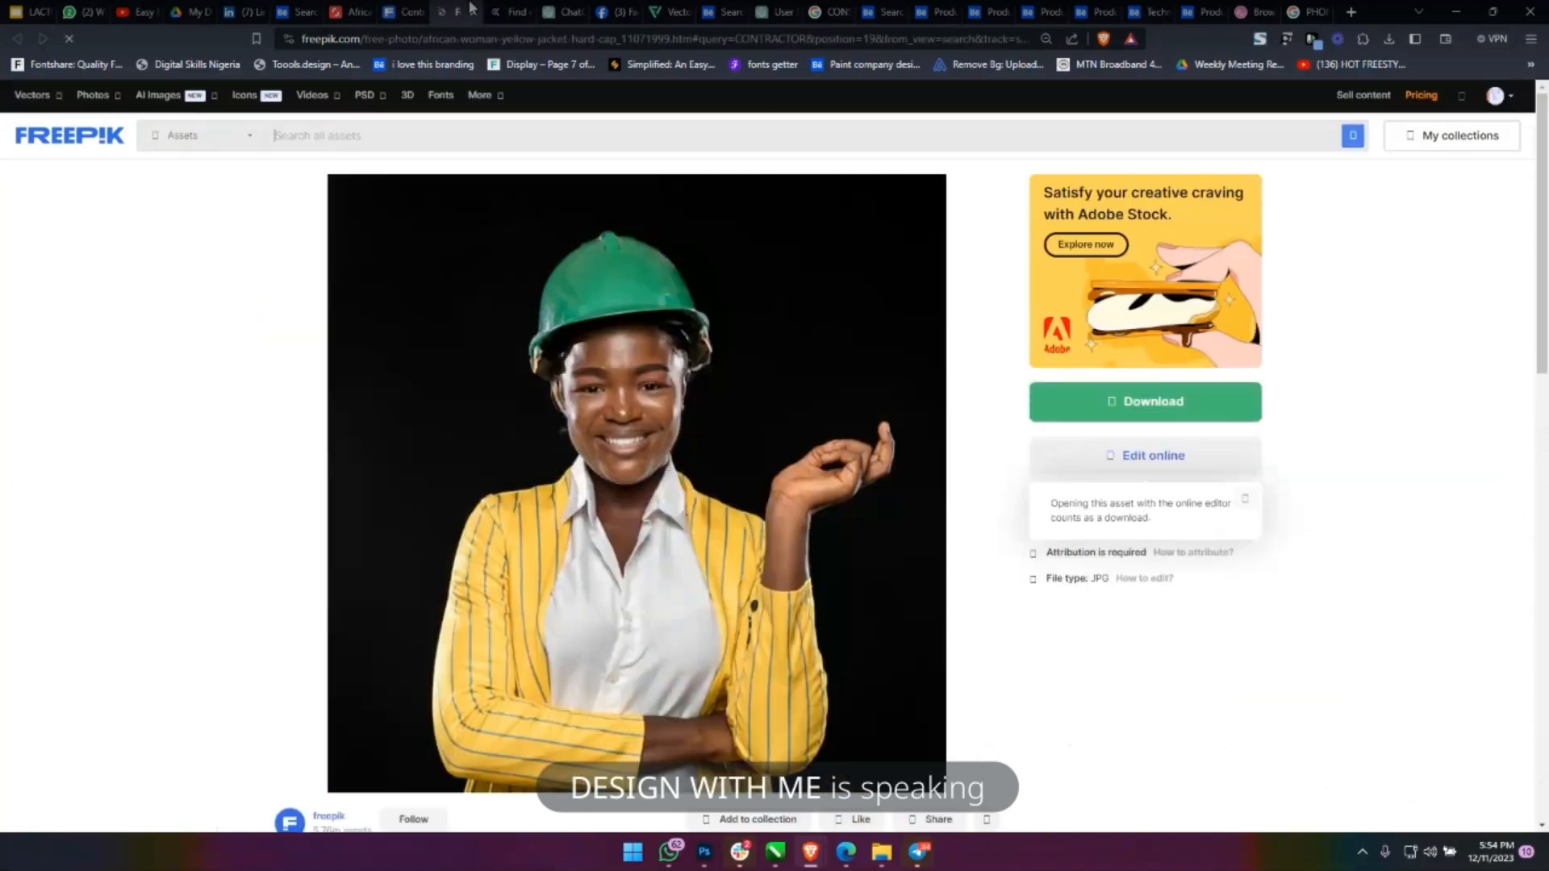
pyautogui.scroll(-5, 594, 422)
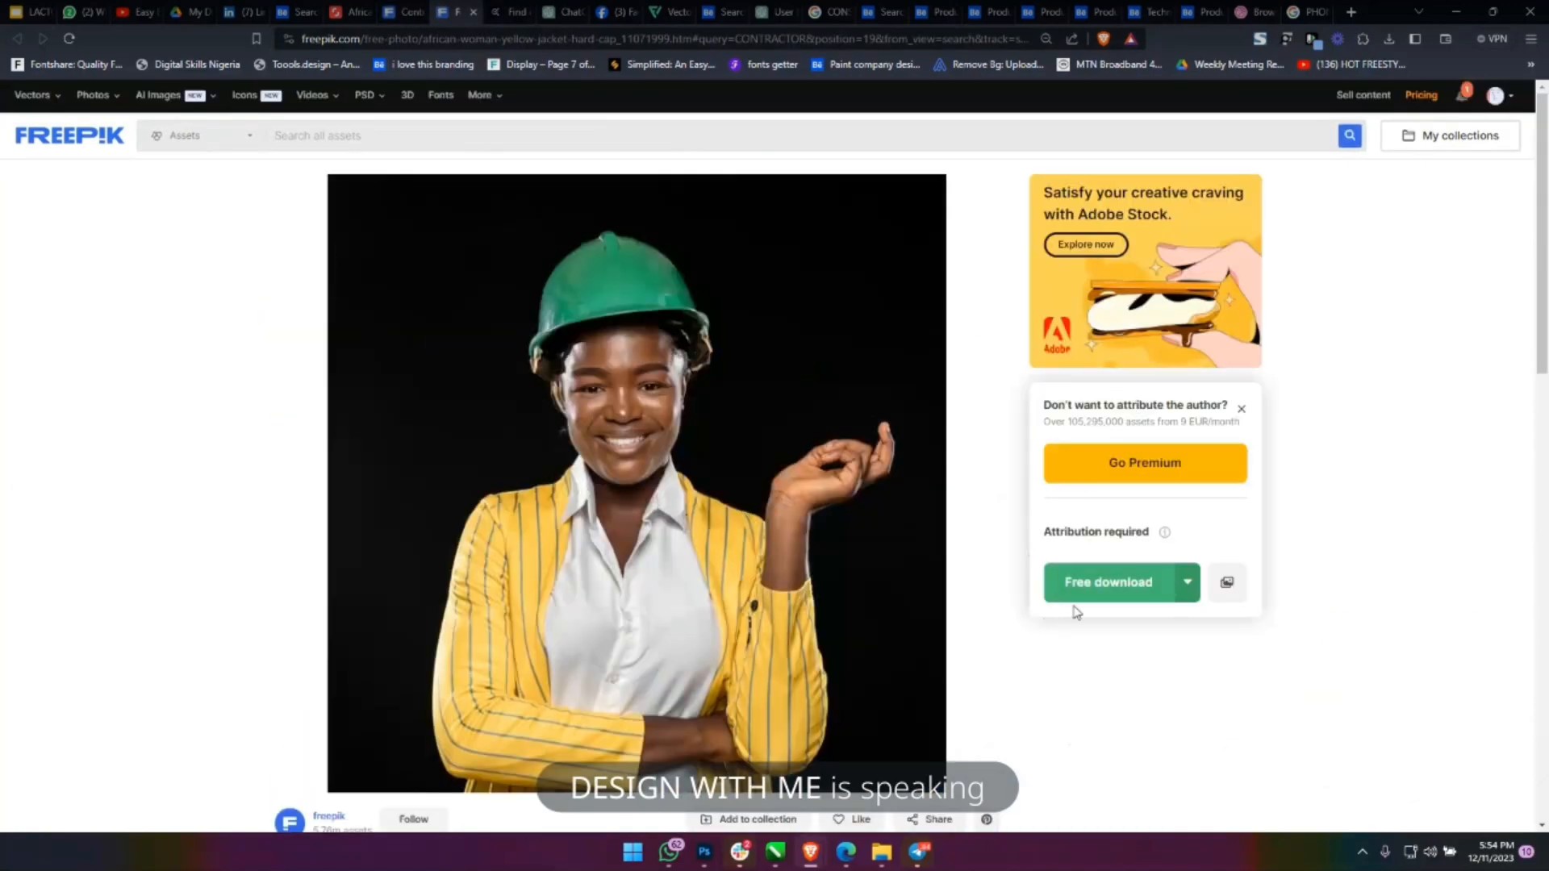
pyautogui.click(1086, 601)
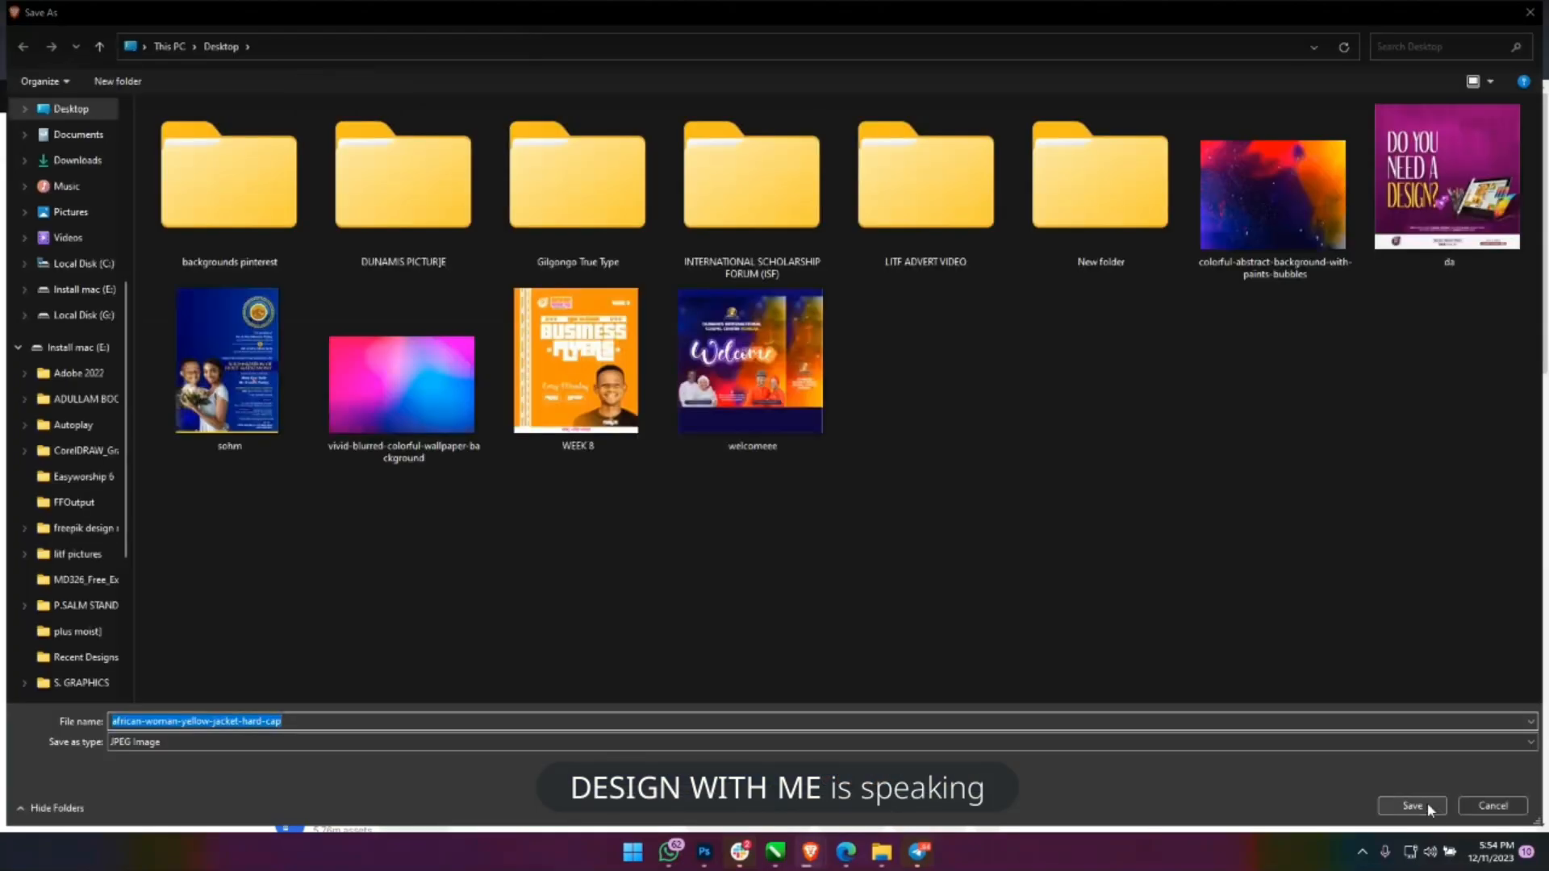
pyautogui.click(1424, 805)
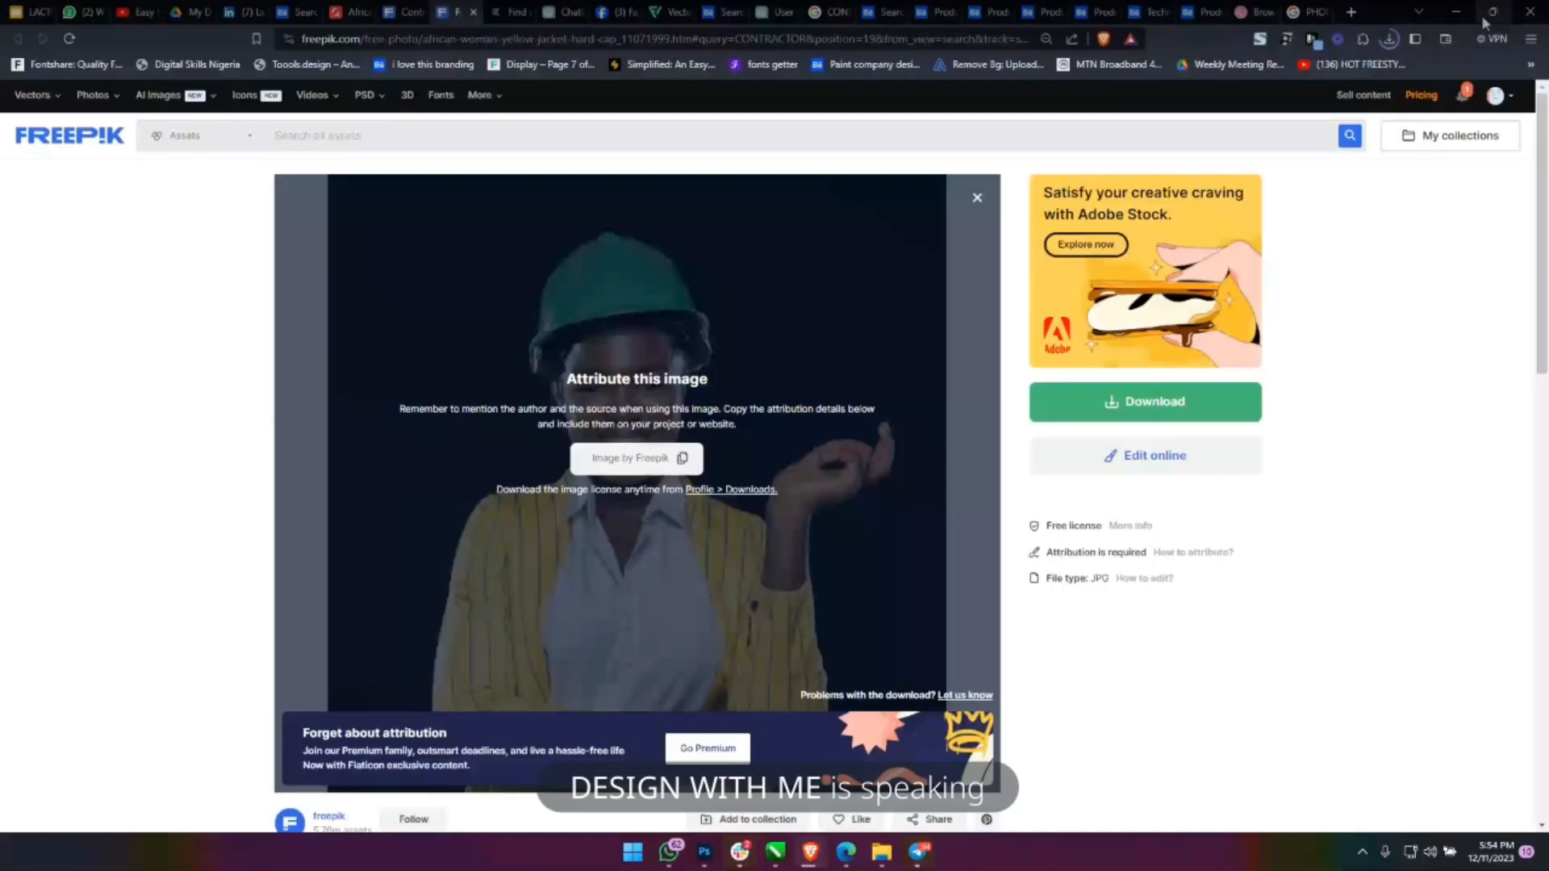
# Open the downloaded african-woman-yellow-jacket-hard-cap photo from the Desktop folder in Photoshop and unlock its background layer.
pyautogui.click(1457, 12)
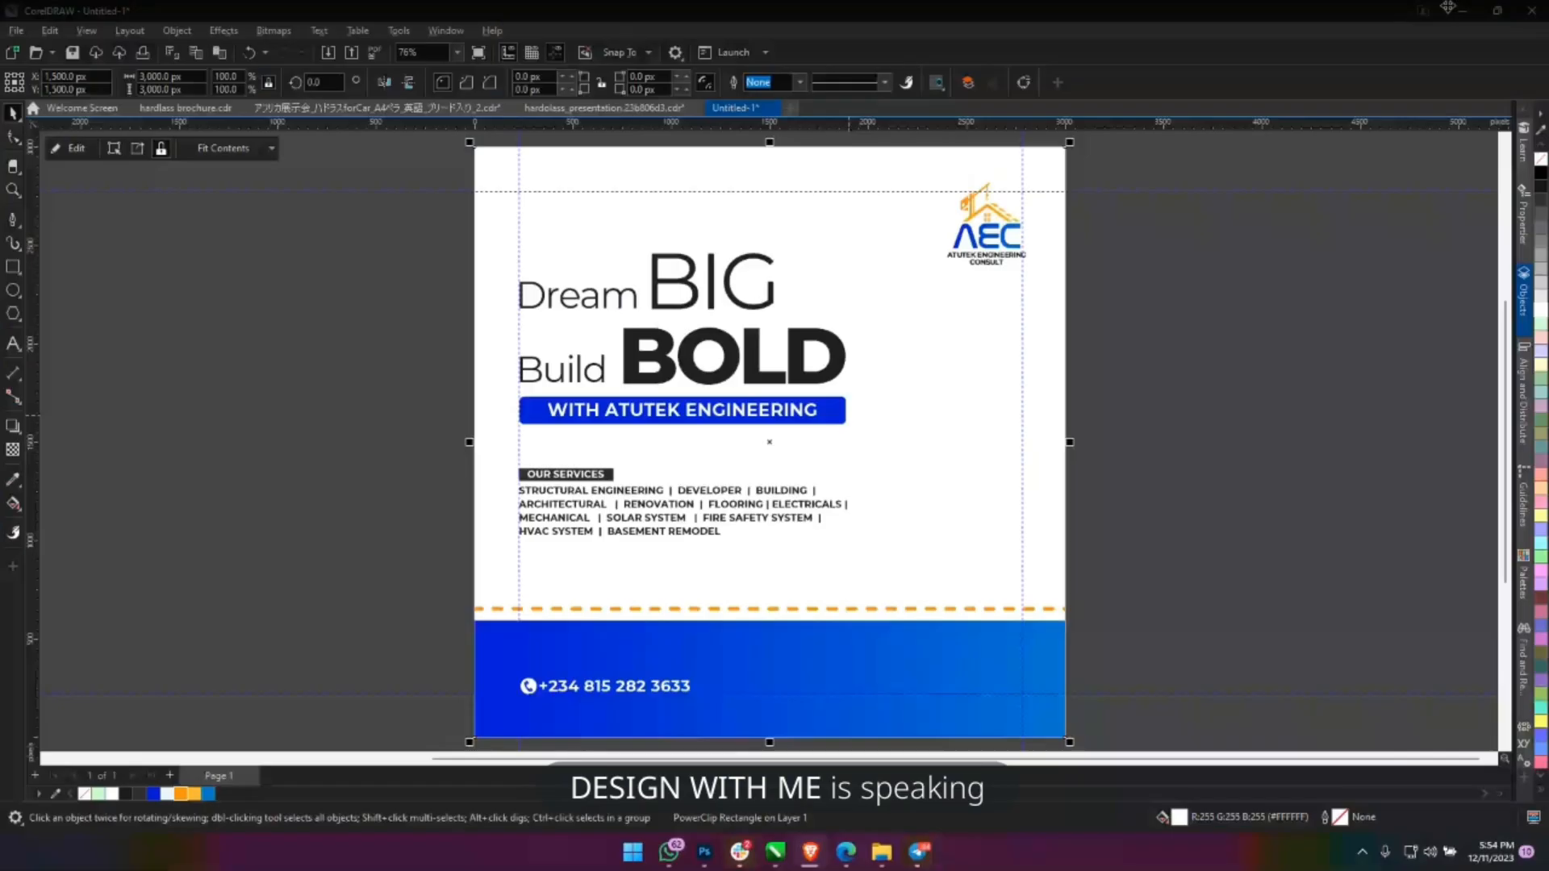
pyautogui.click(1459, 11)
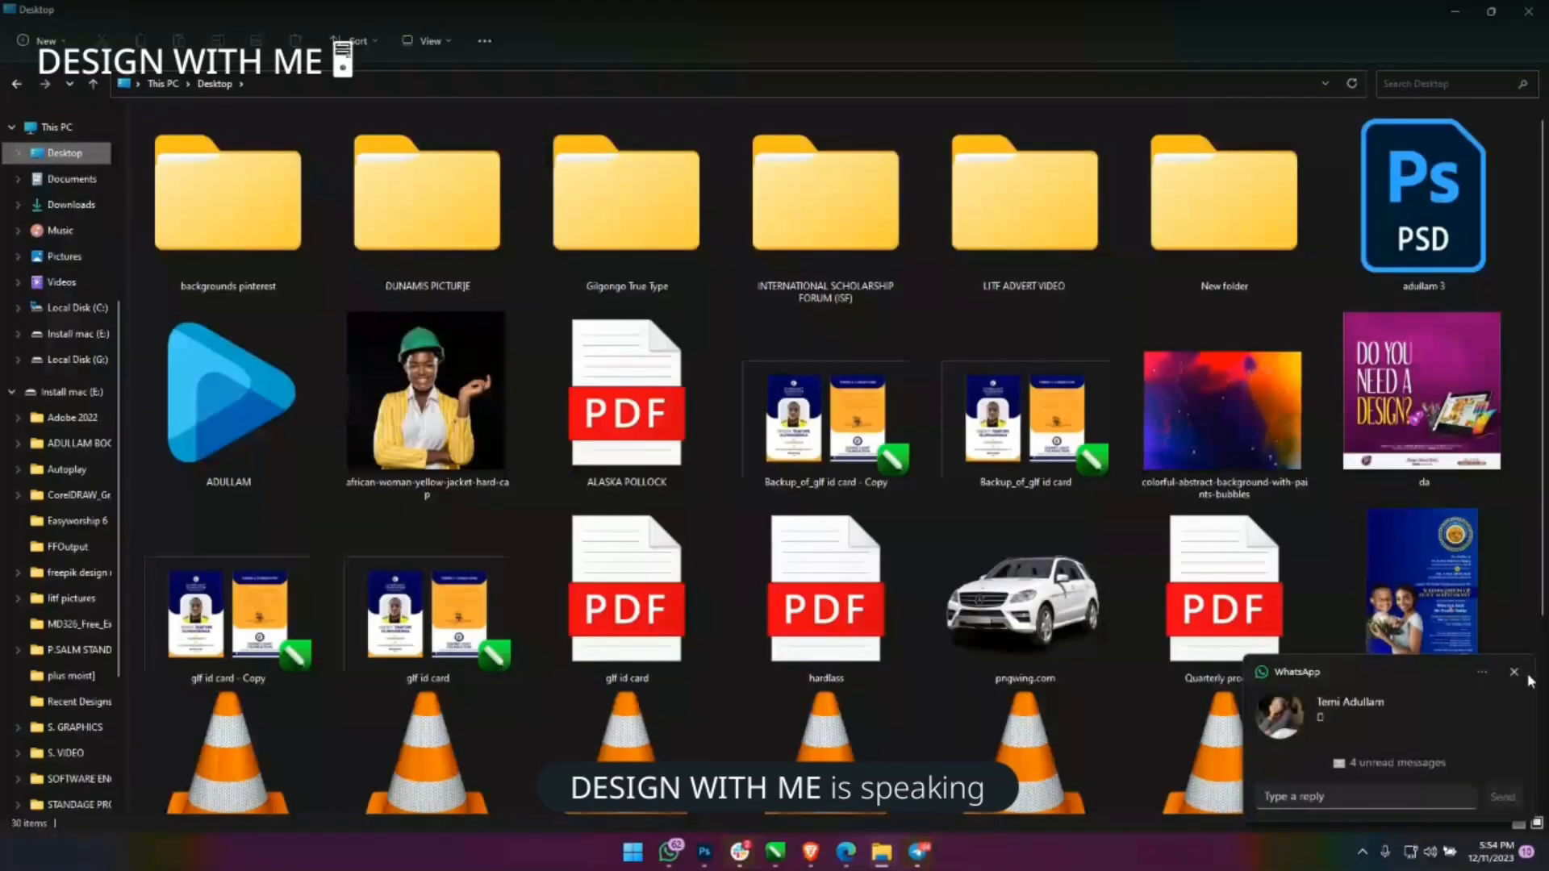
pyautogui.doubleClick(366, 332)
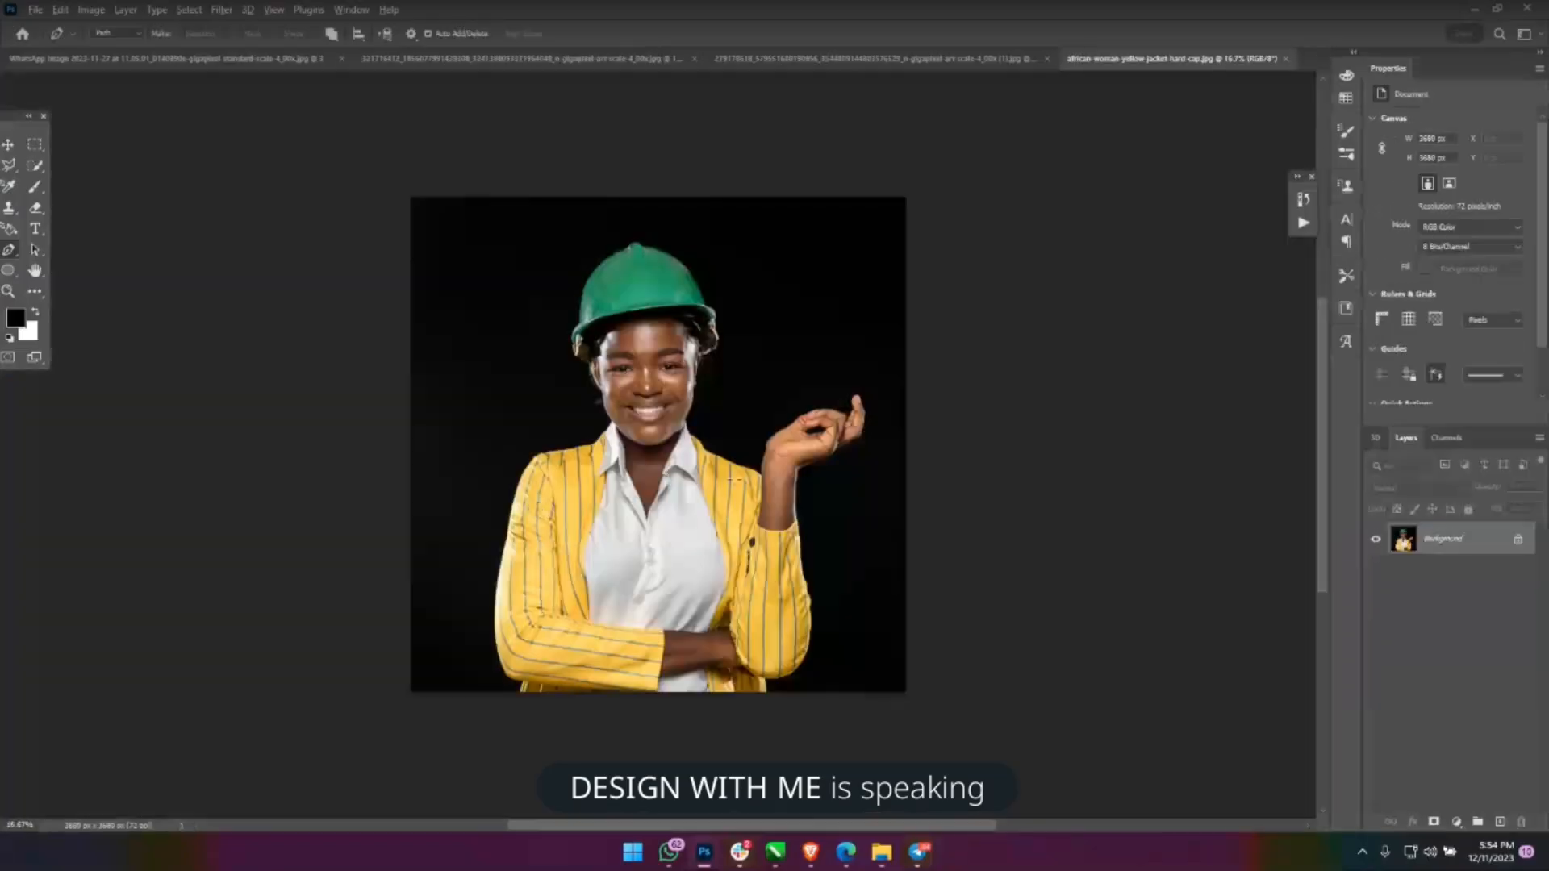
pyautogui.hotkey('ctrl', '0')
pyautogui.click(8, 145)
pyautogui.click(1518, 538)
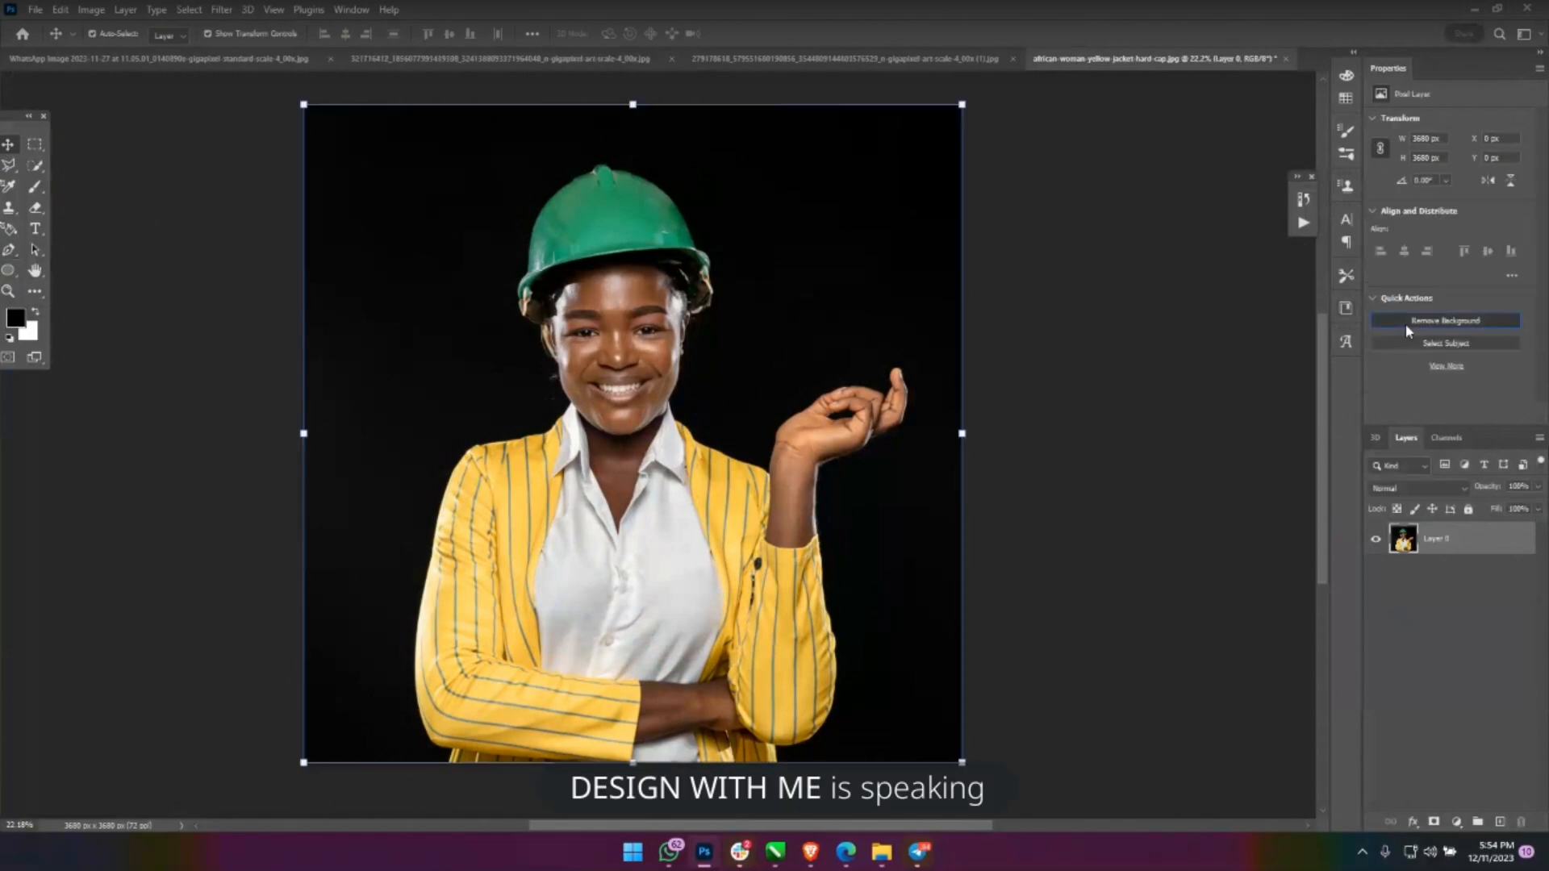
# Try to remove the photo's background, and lock and unlock the photo layer again.
pyautogui.click(1406, 323)
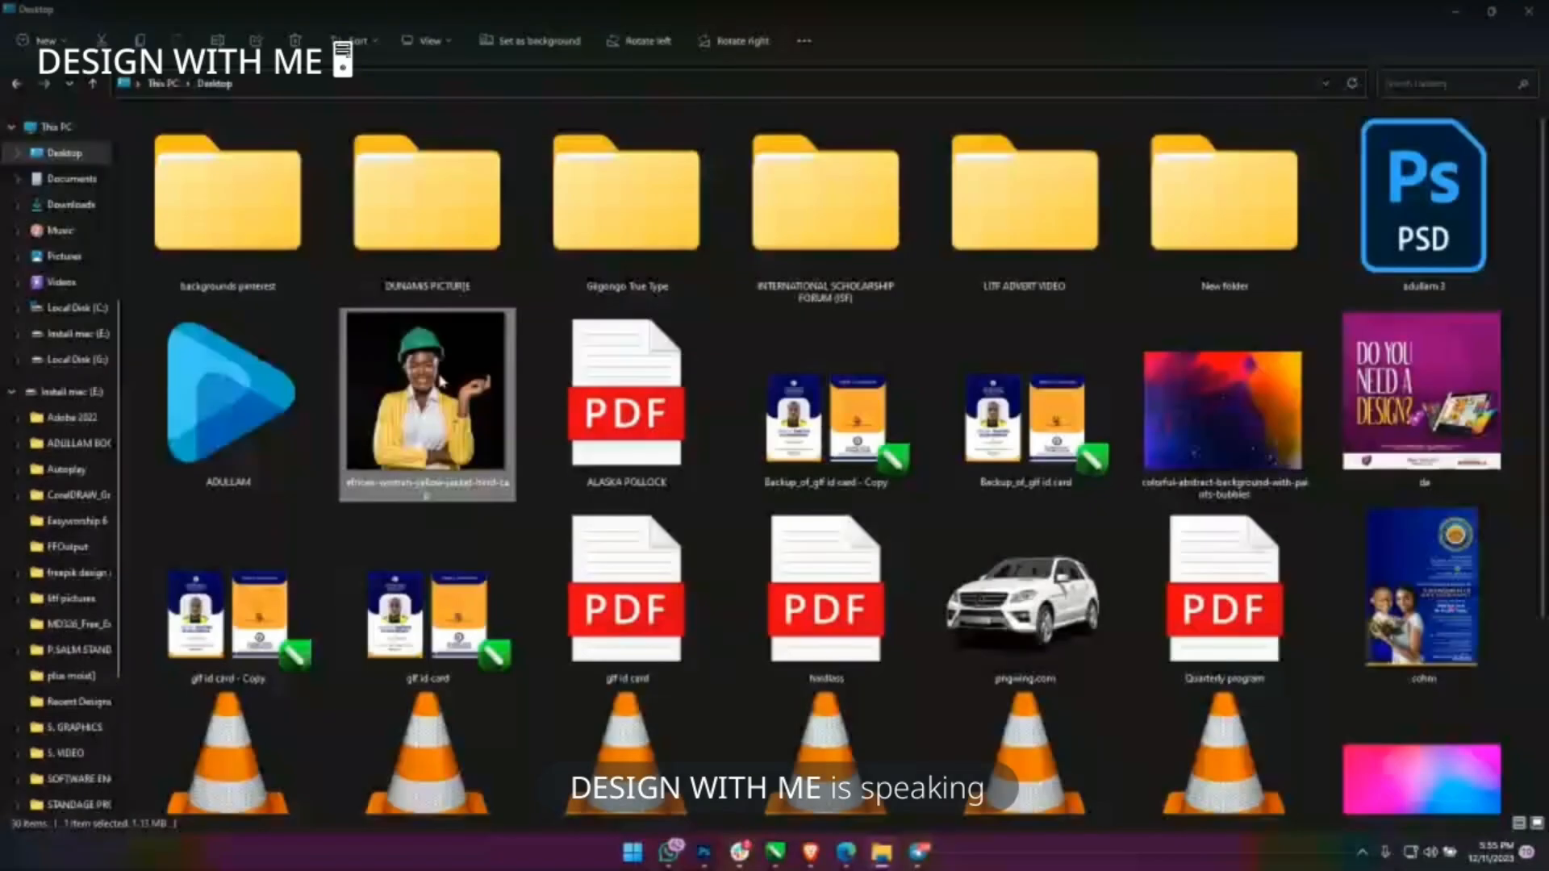
pyautogui.rightClick(442, 382)
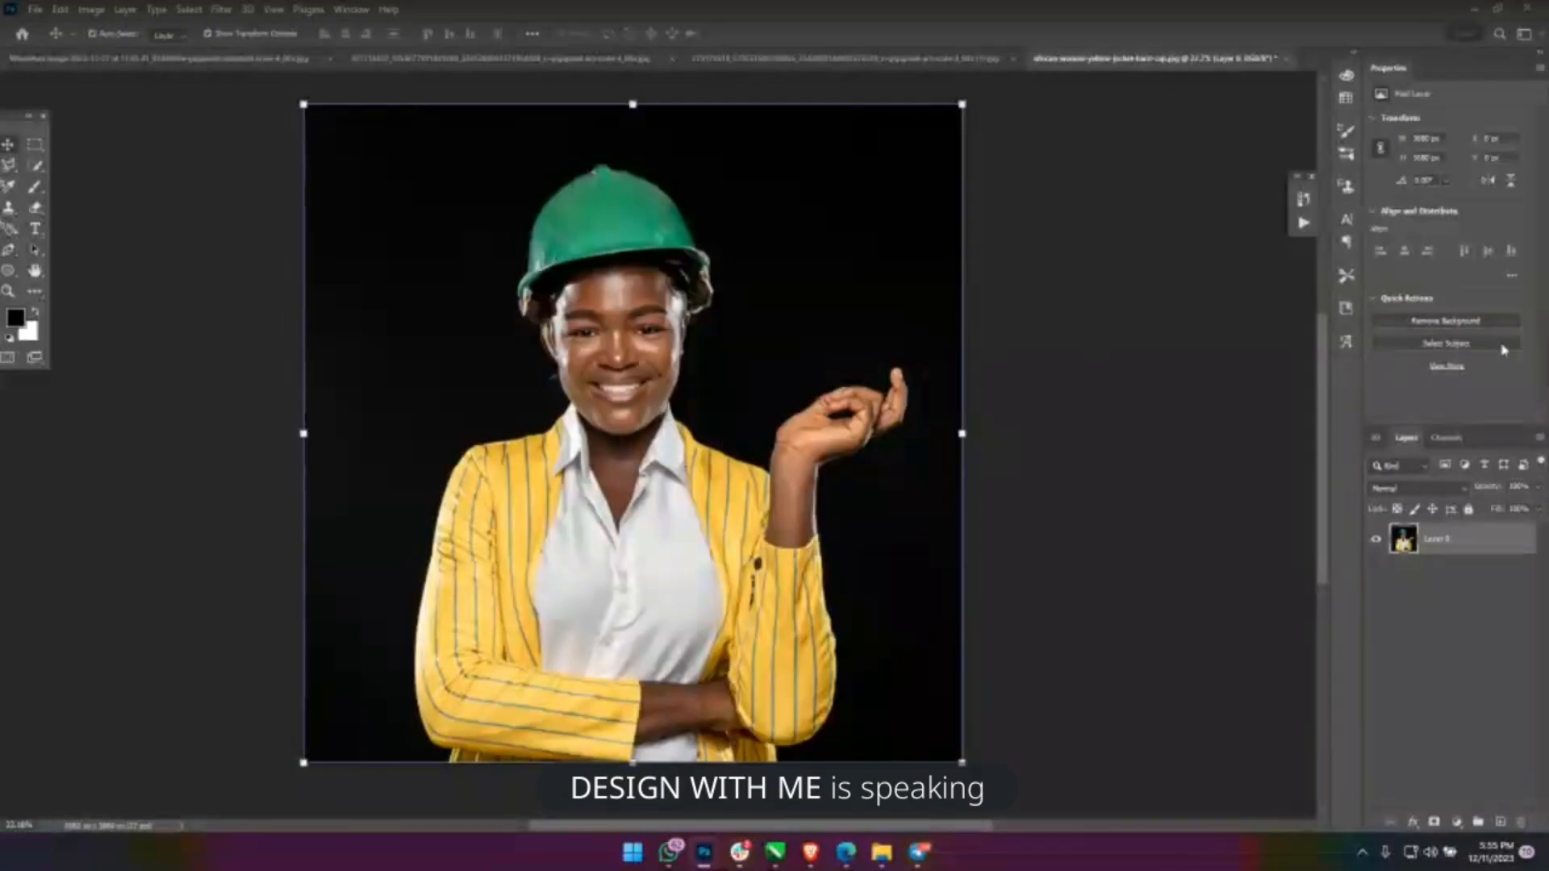
pyautogui.rightClick(1450, 540)
pyautogui.click(1469, 510)
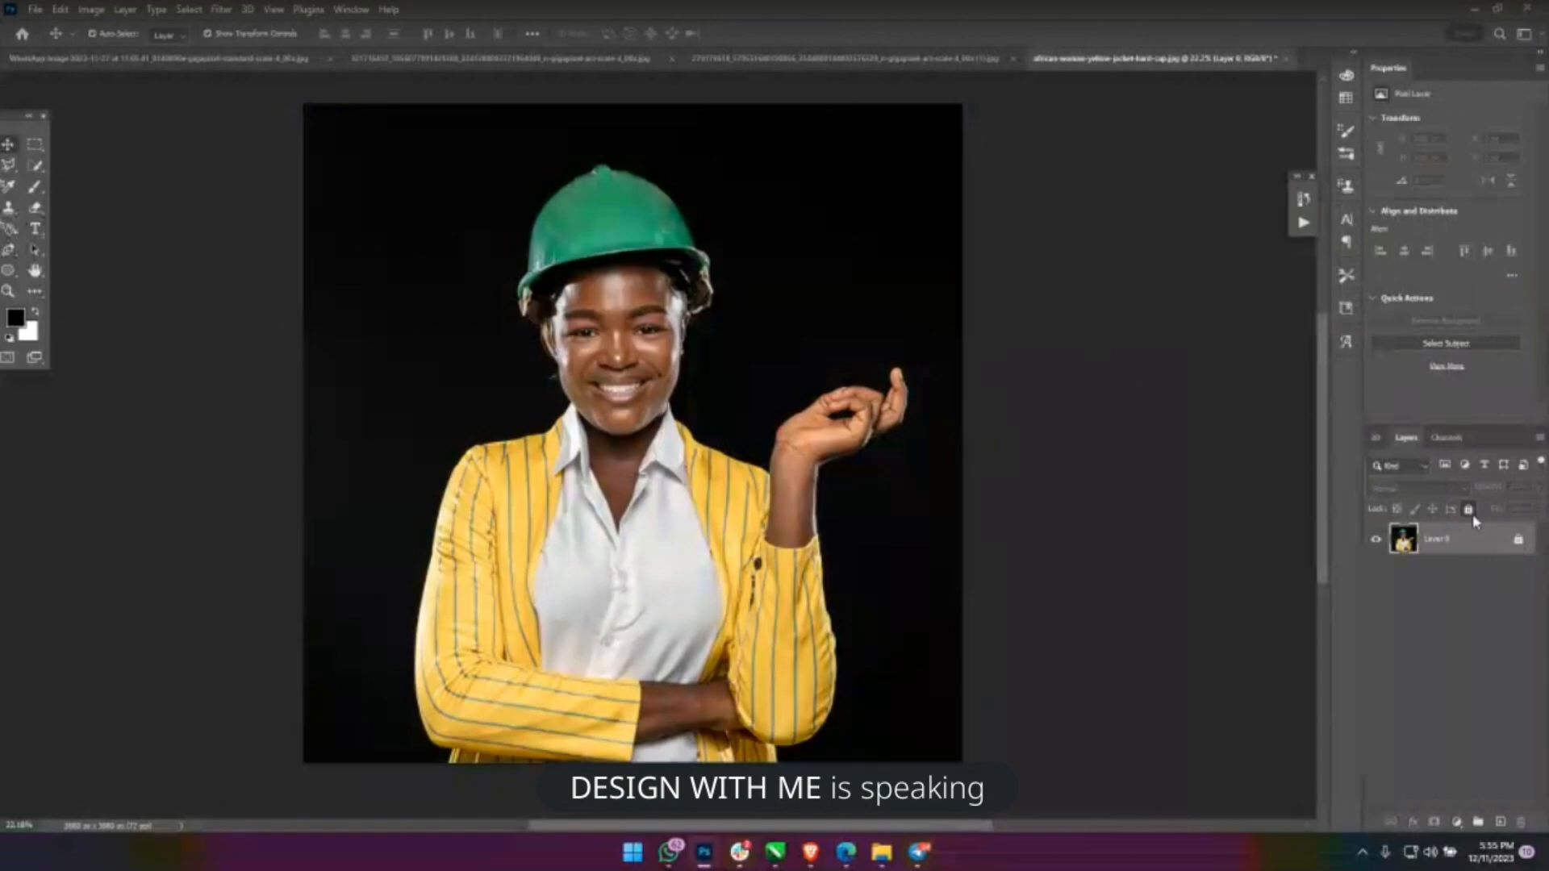
pyautogui.click(1517, 539)
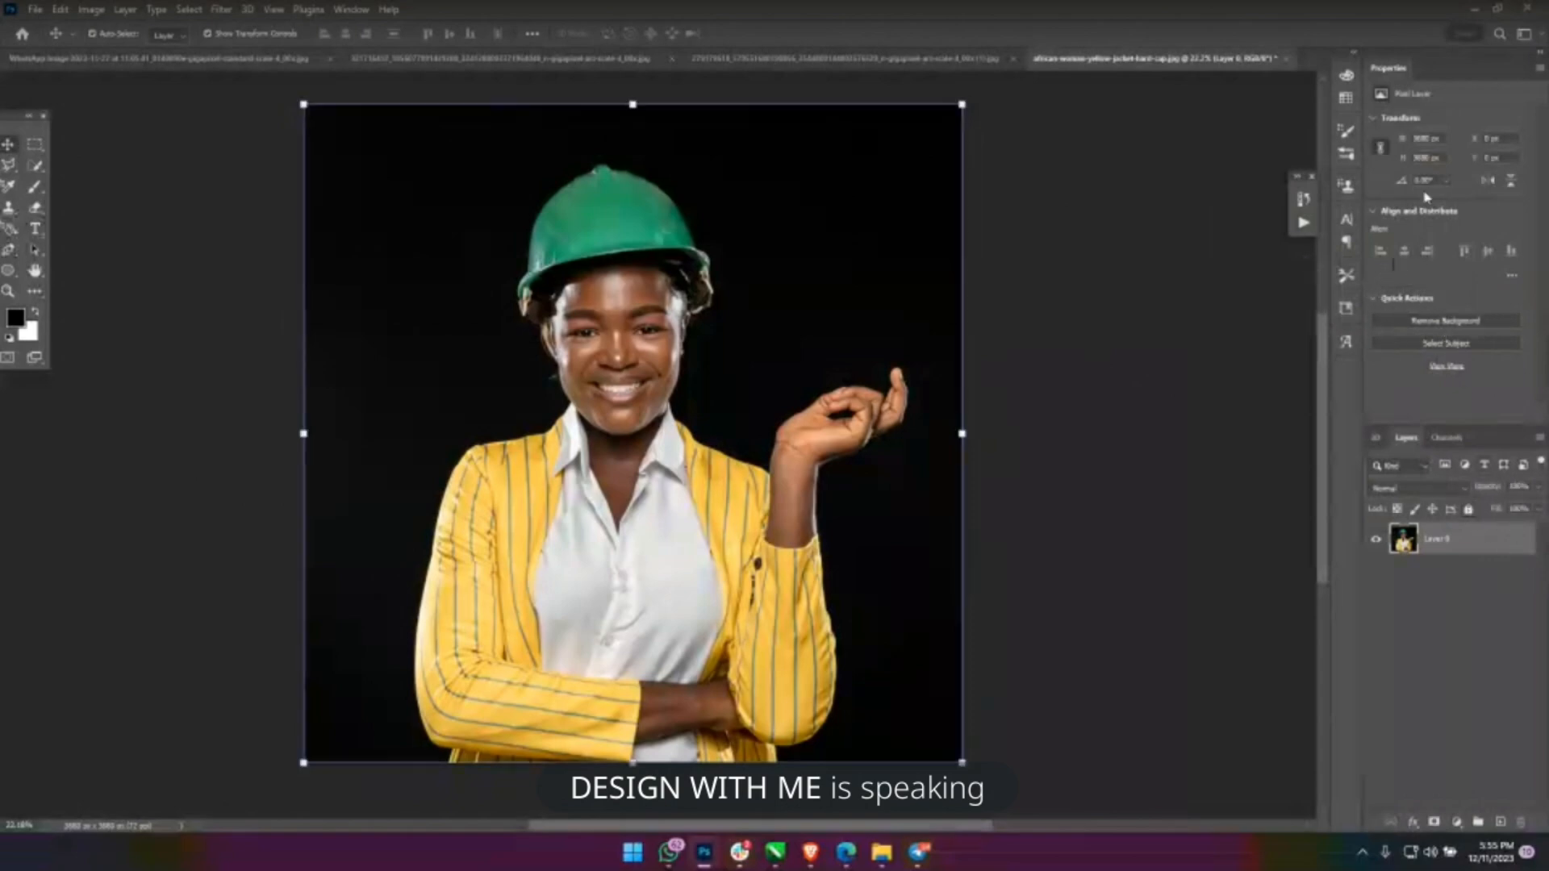
# Remove the black background around the woman in the hard hat with the Remove Background quick action.
pyautogui.click(1459, 320)
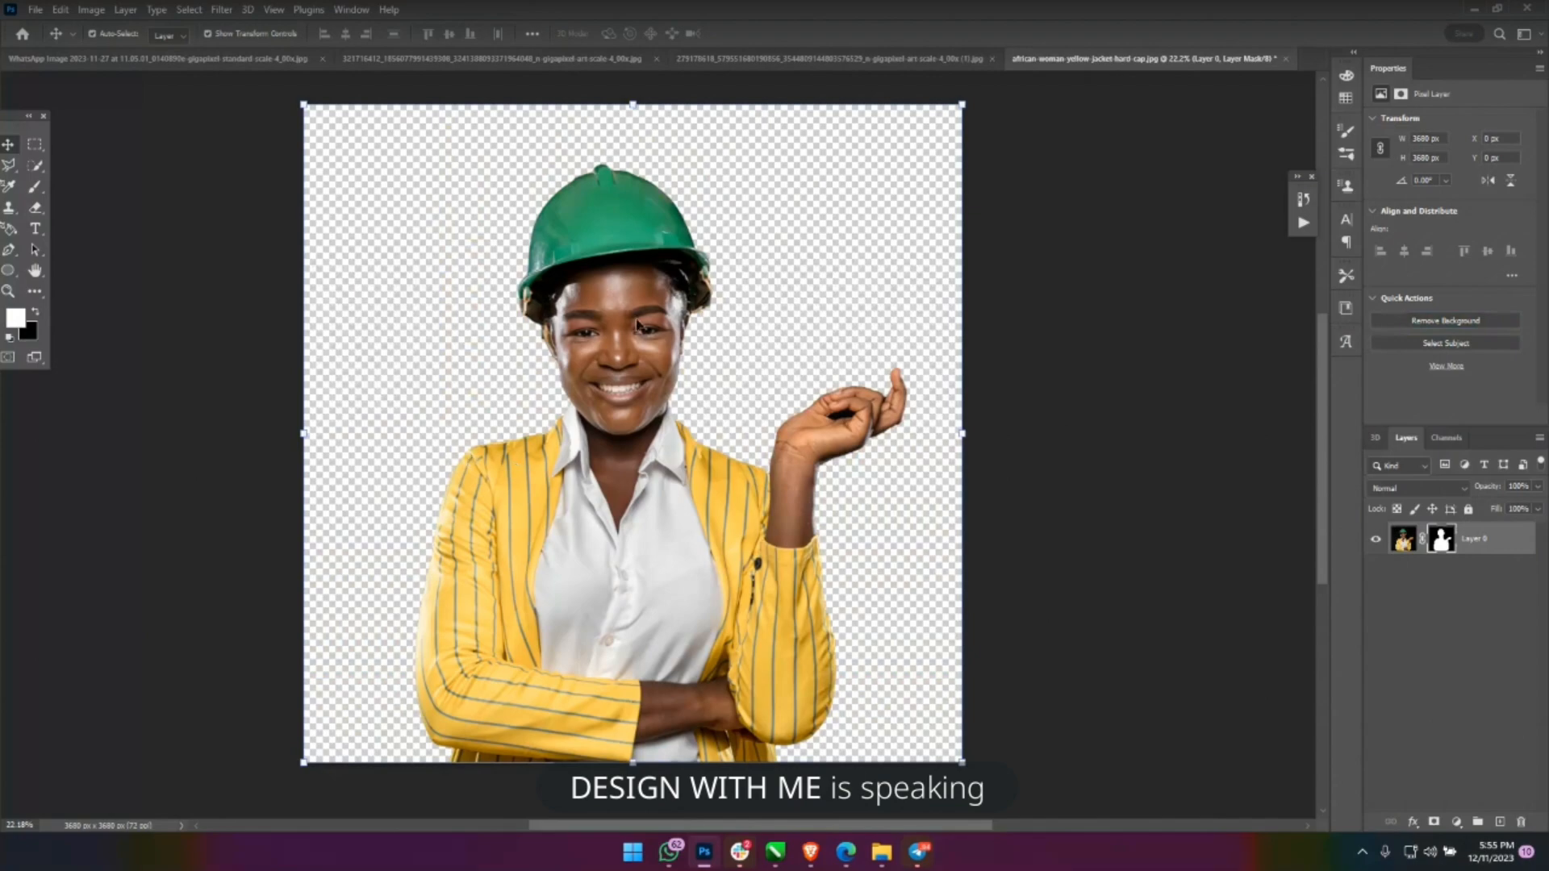
pyautogui.scroll(1, 667, 414)
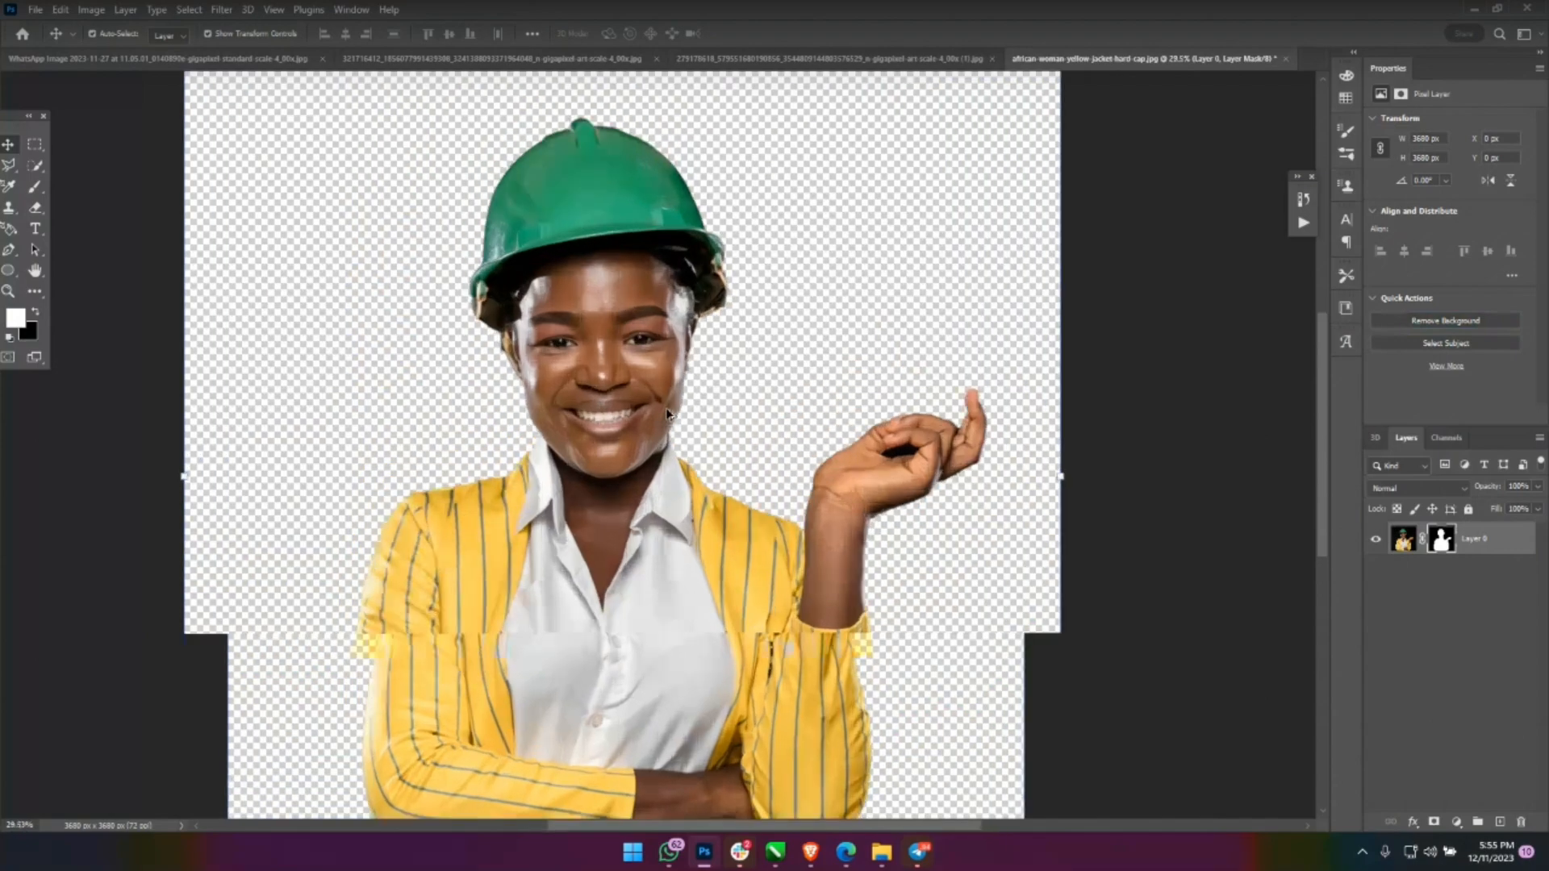
# Open the woman's photo layer in the Camera Raw Filter and set the Detail sharpening to 50.
pyautogui.scroll(6, 667, 414)
pyautogui.scroll(-5, 661, 410)
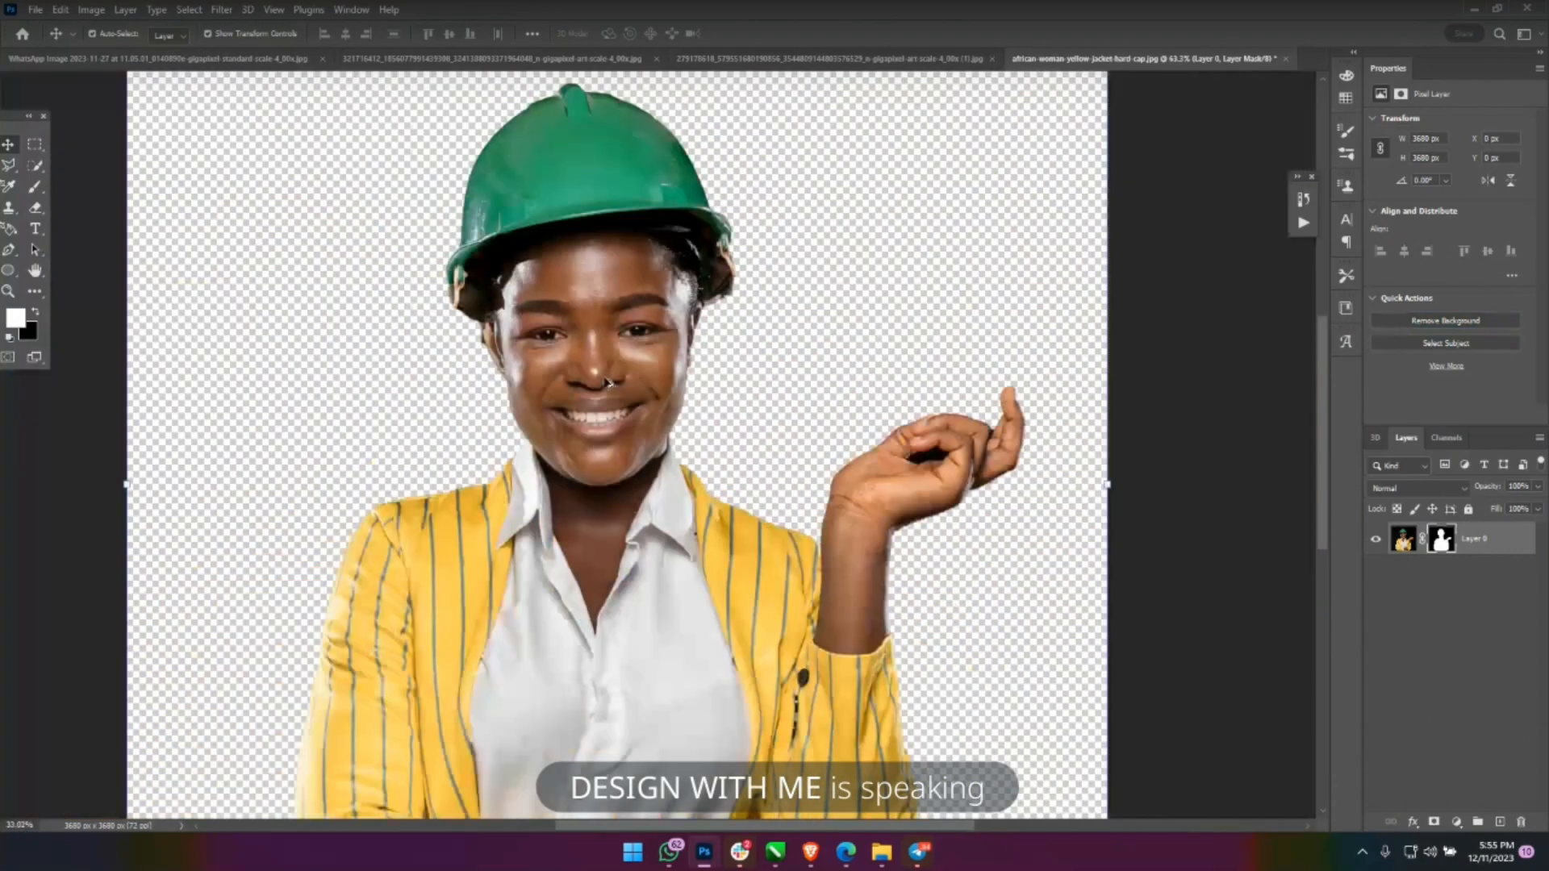
pyautogui.scroll(-2, 607, 383)
pyautogui.click(1404, 538)
pyautogui.click(218, 10)
pyautogui.click(219, 10)
pyautogui.click(219, 10)
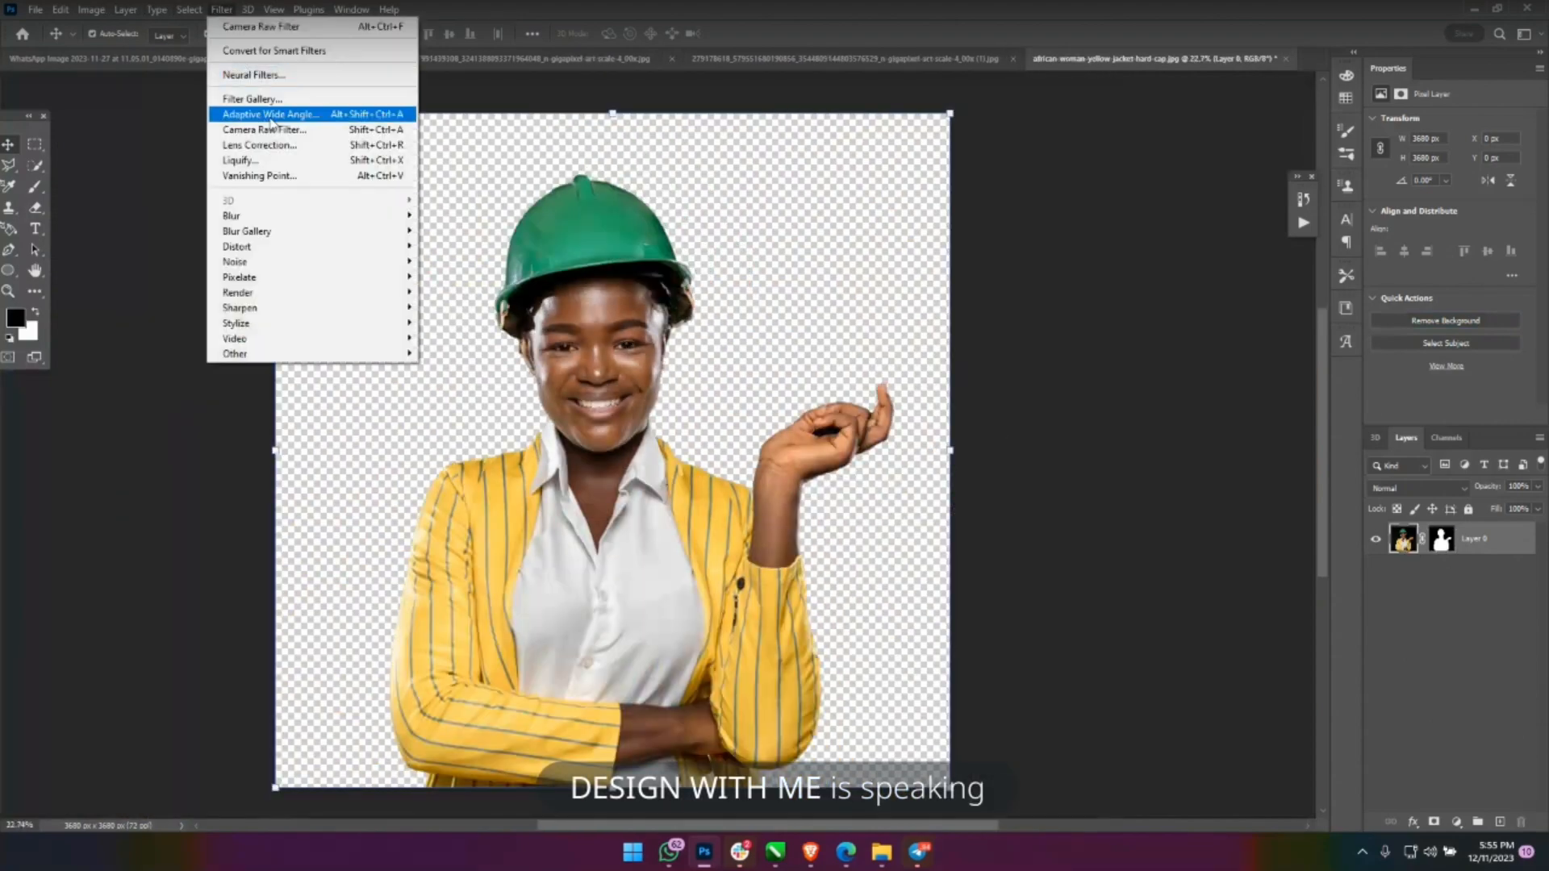
pyautogui.click(274, 130)
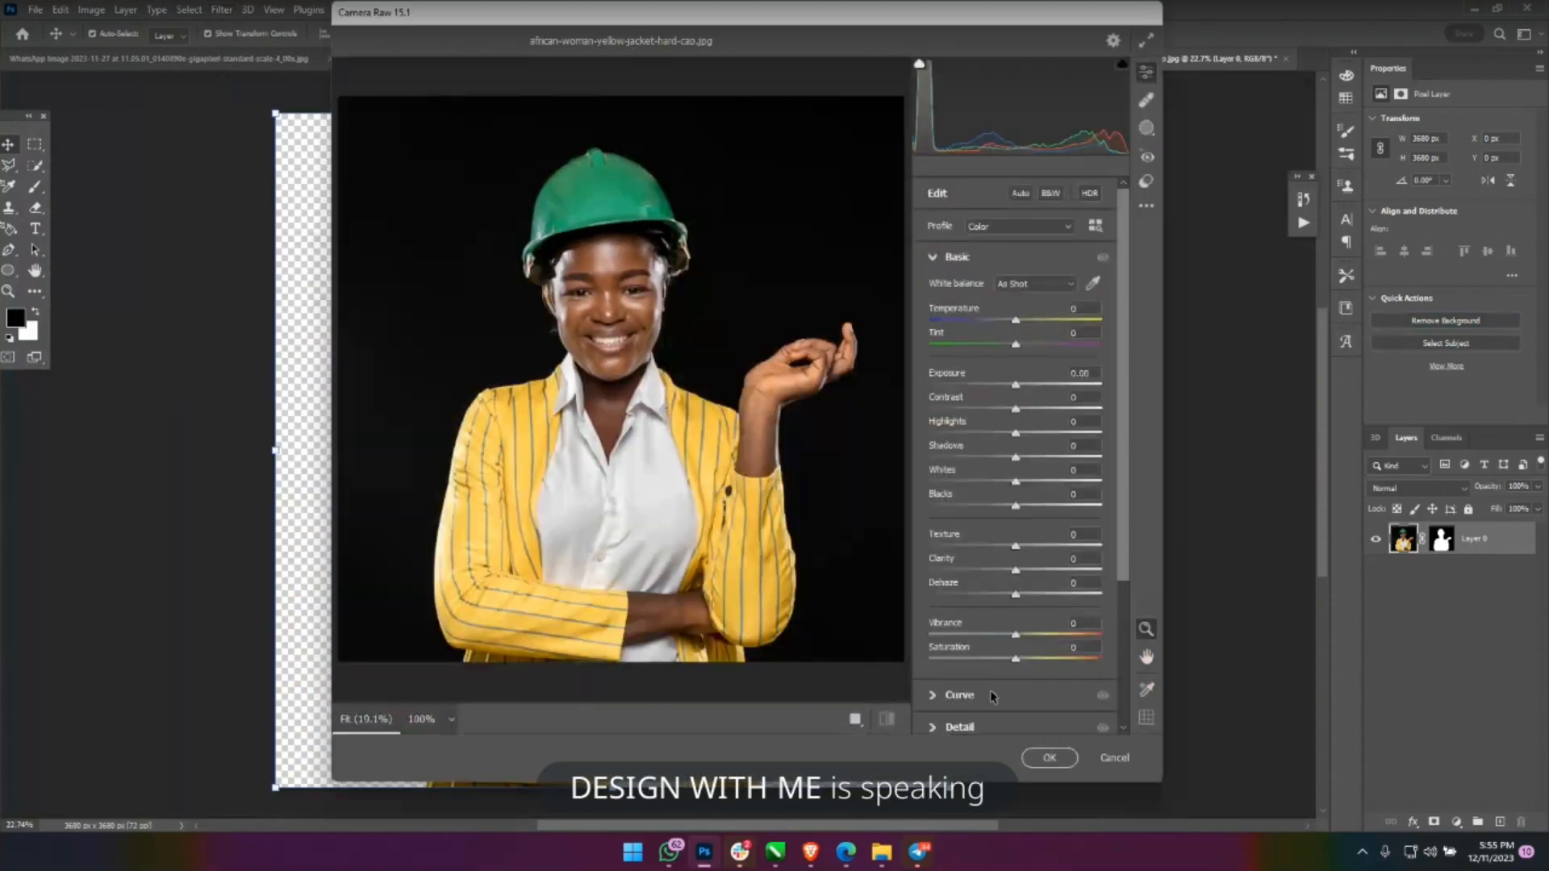
pyautogui.click(960, 728)
pyautogui.click(991, 360)
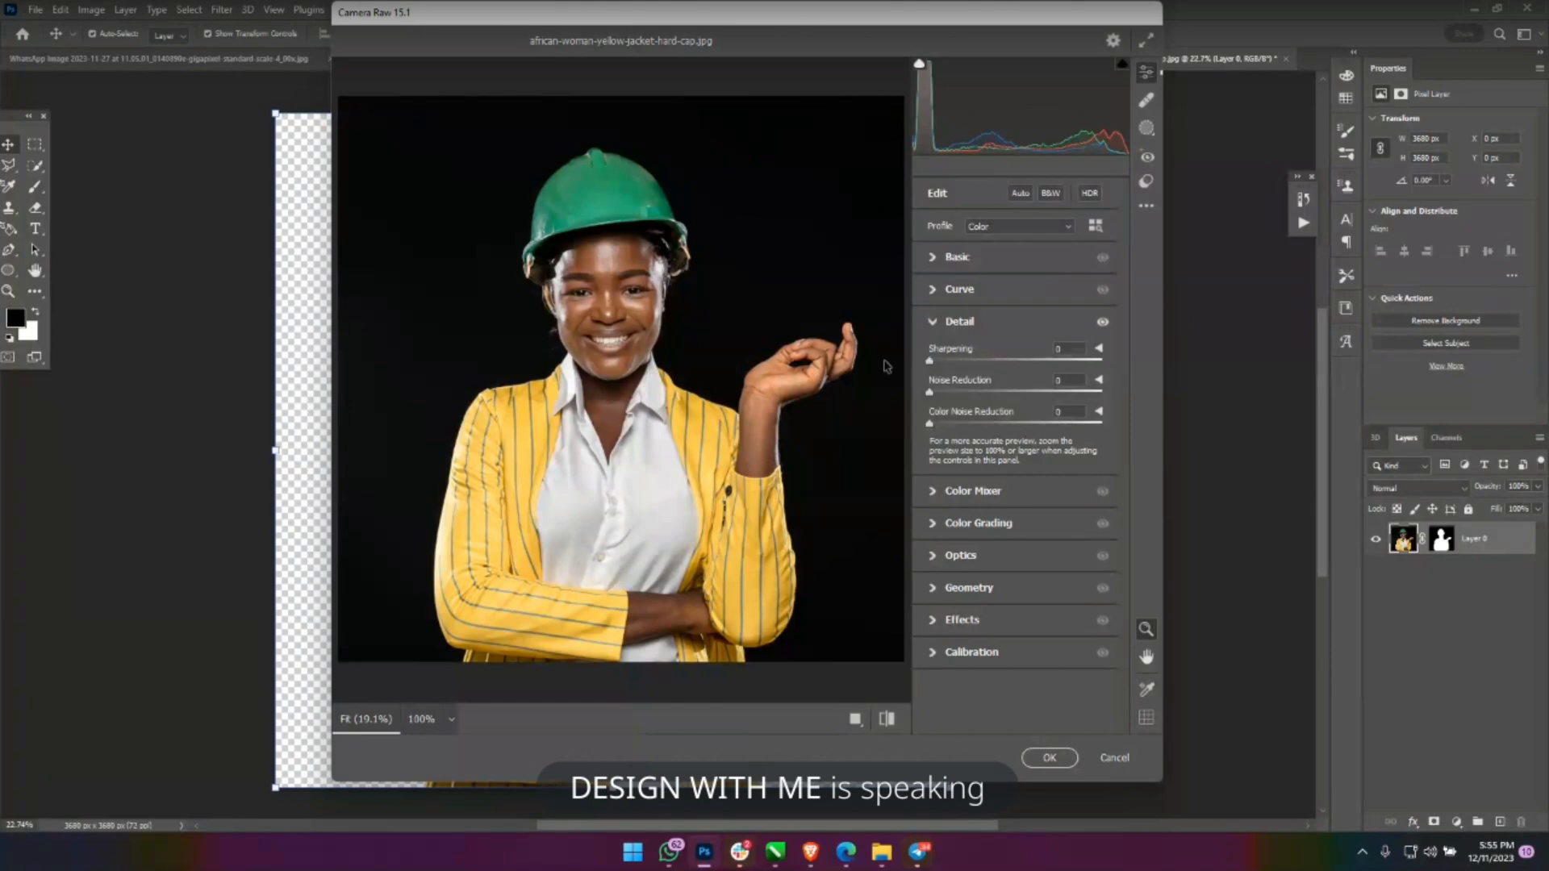
pyautogui.moveTo(991, 360); pyautogui.dragTo(1154, 363)
pyautogui.click(986, 361)
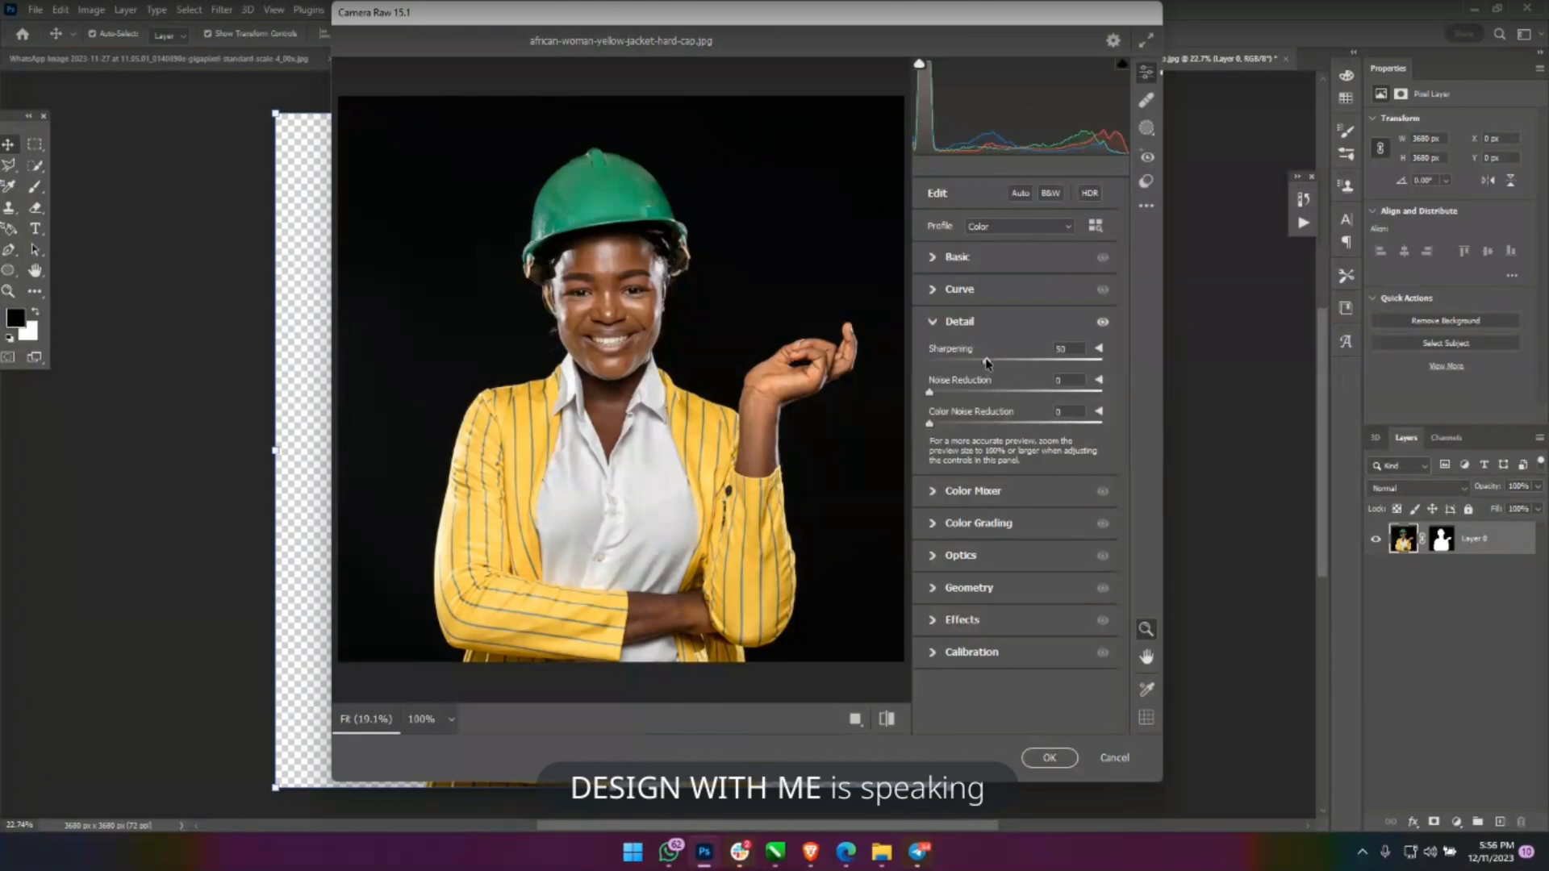
# Raise the photo's Clarity to +47 in the Basic adjustments.
pyautogui.click(958, 258)
pyautogui.click(1046, 570)
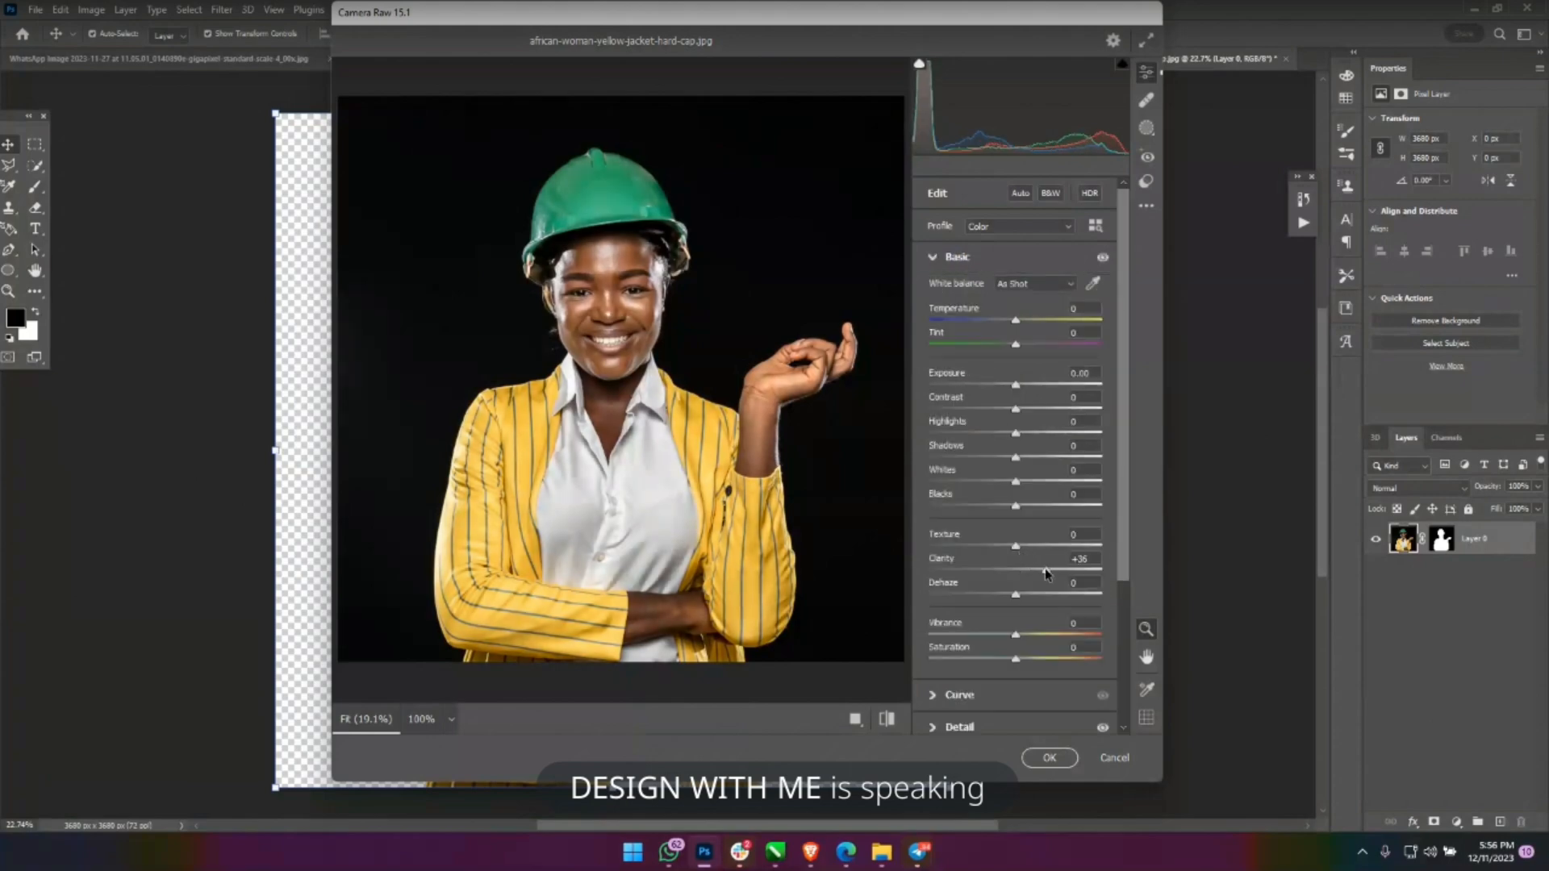
pyautogui.moveTo(1049, 569); pyautogui.dragTo(1055, 574)
pyautogui.click(1515, 668)
# Set Highlights to +5, Shadows to +11 and Blacks to +19, and apply the Camera Raw adjustments to the photo.
pyautogui.click(1022, 506)
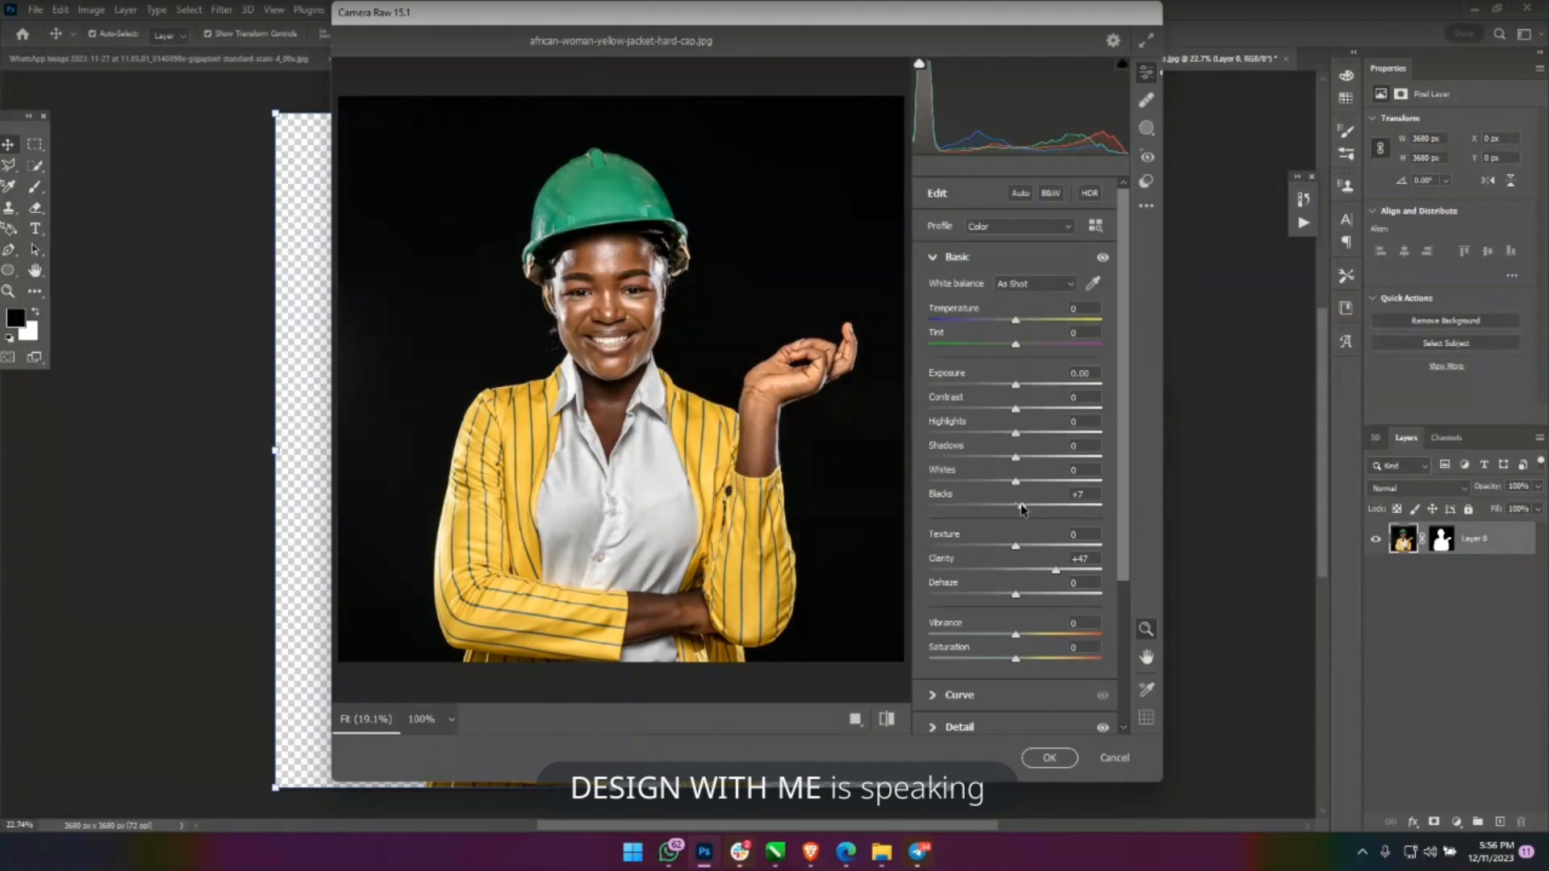
pyautogui.click(1025, 458)
pyautogui.click(1028, 434)
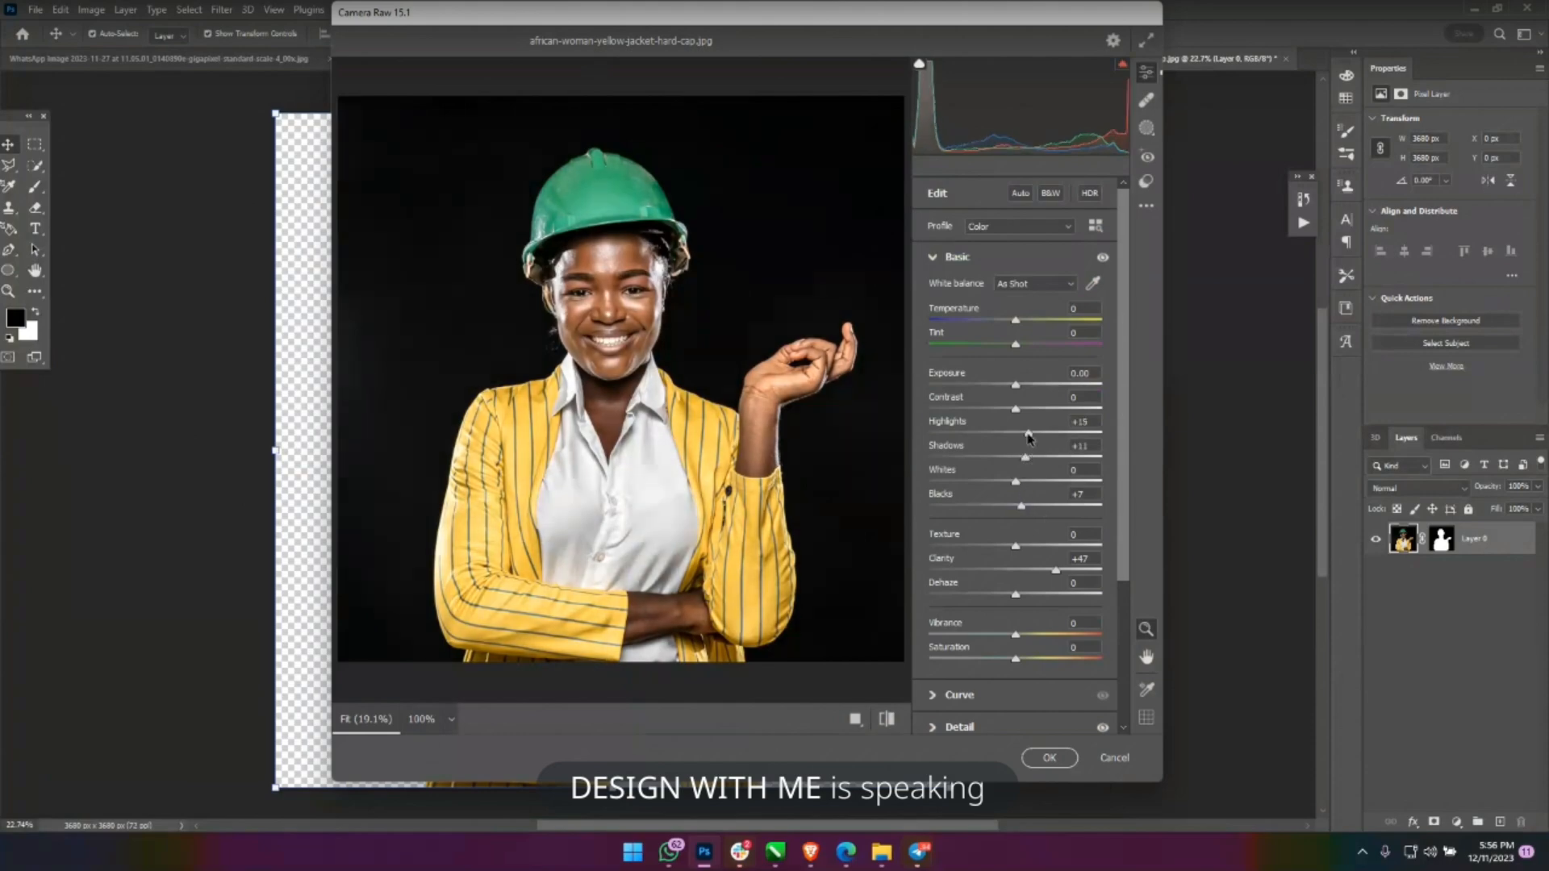
pyautogui.moveTo(1028, 436); pyautogui.dragTo(1019, 435)
pyautogui.click(1031, 507)
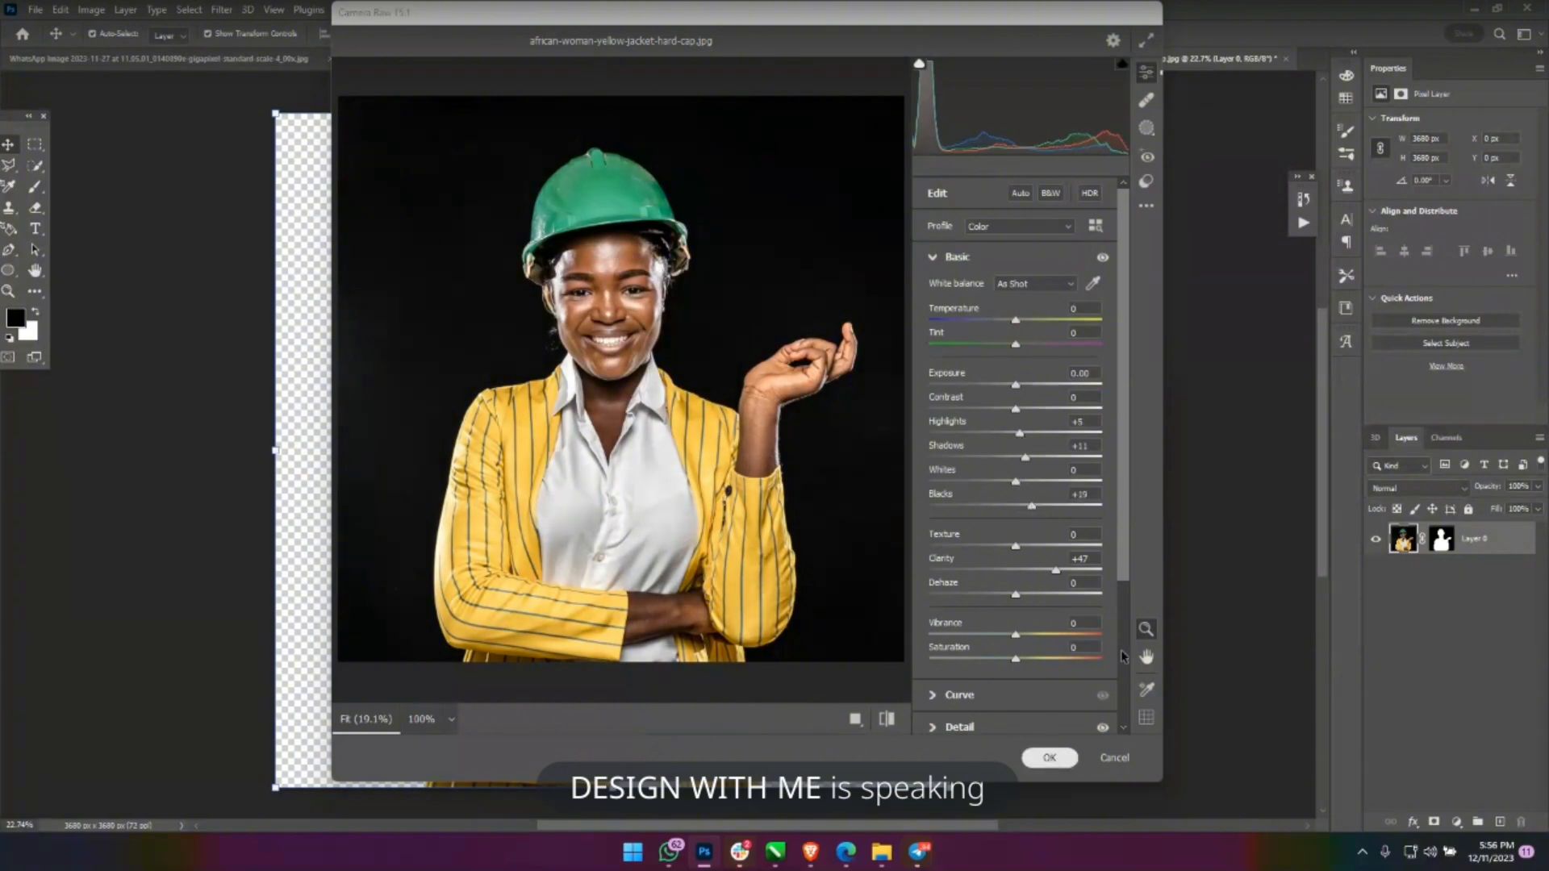
pyautogui.click(1049, 758)
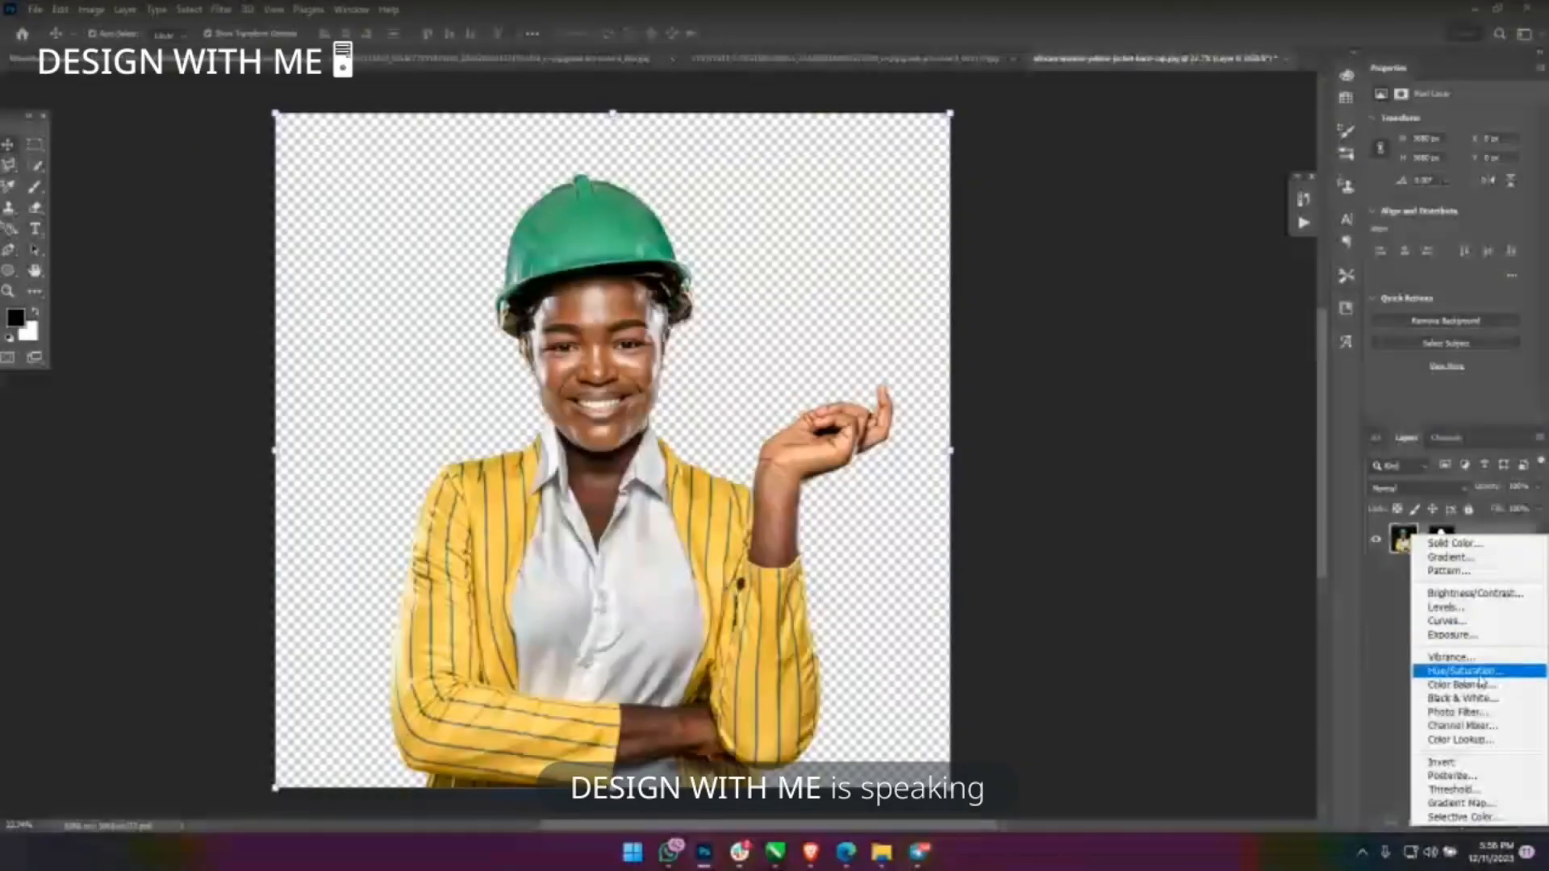
# Add a Hue/Saturation adjustment layer above the photo of the woman.
pyautogui.click(1480, 675)
pyautogui.click(61, 9)
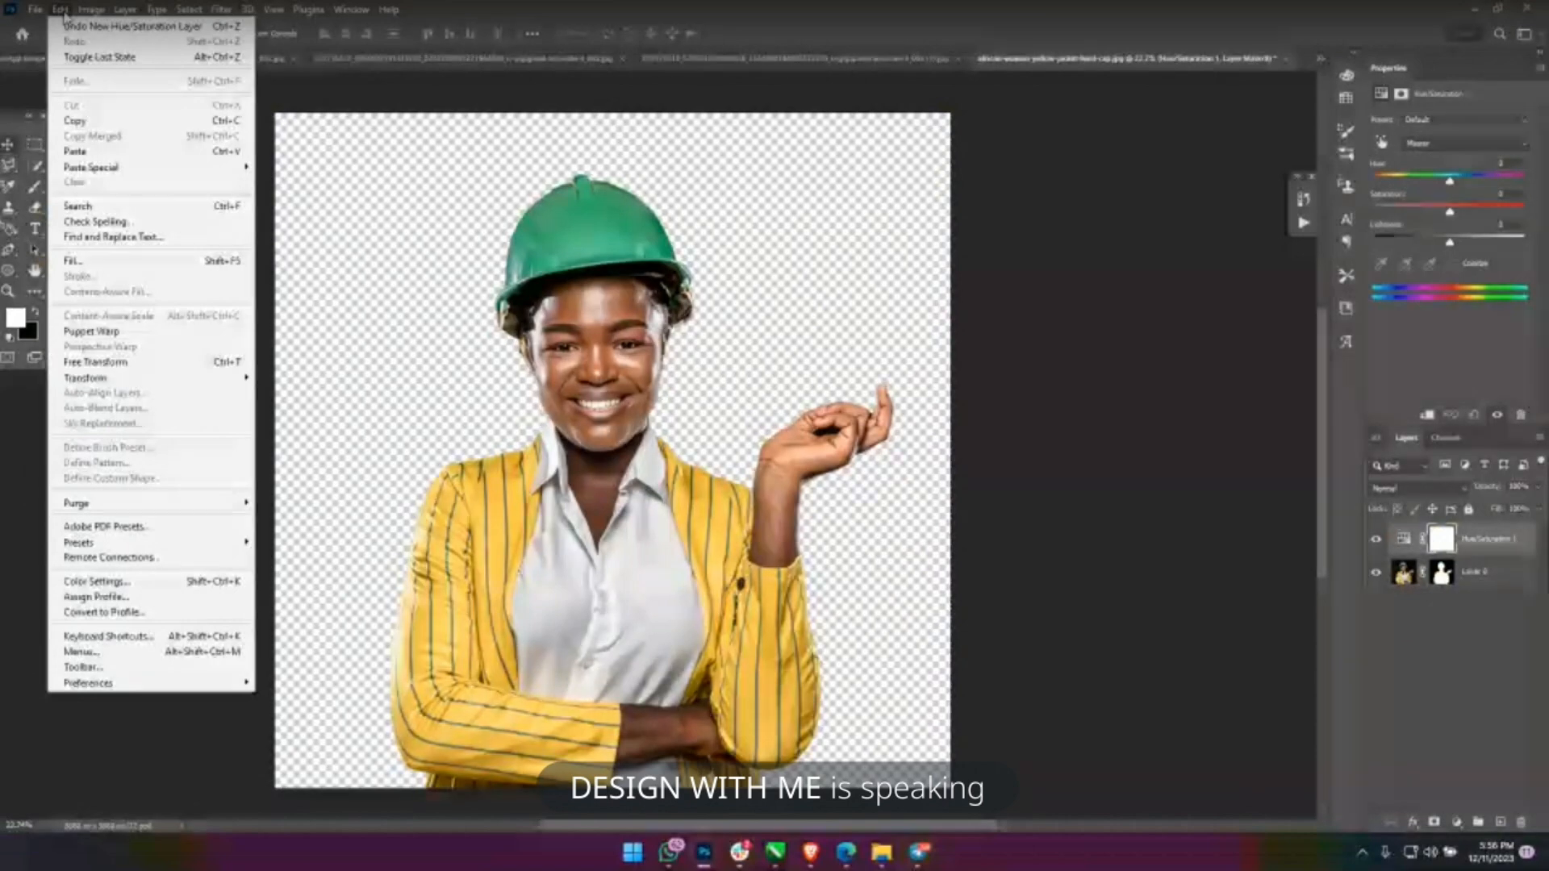
pyautogui.moveTo(92, 9)
pyautogui.moveTo(113, 51)
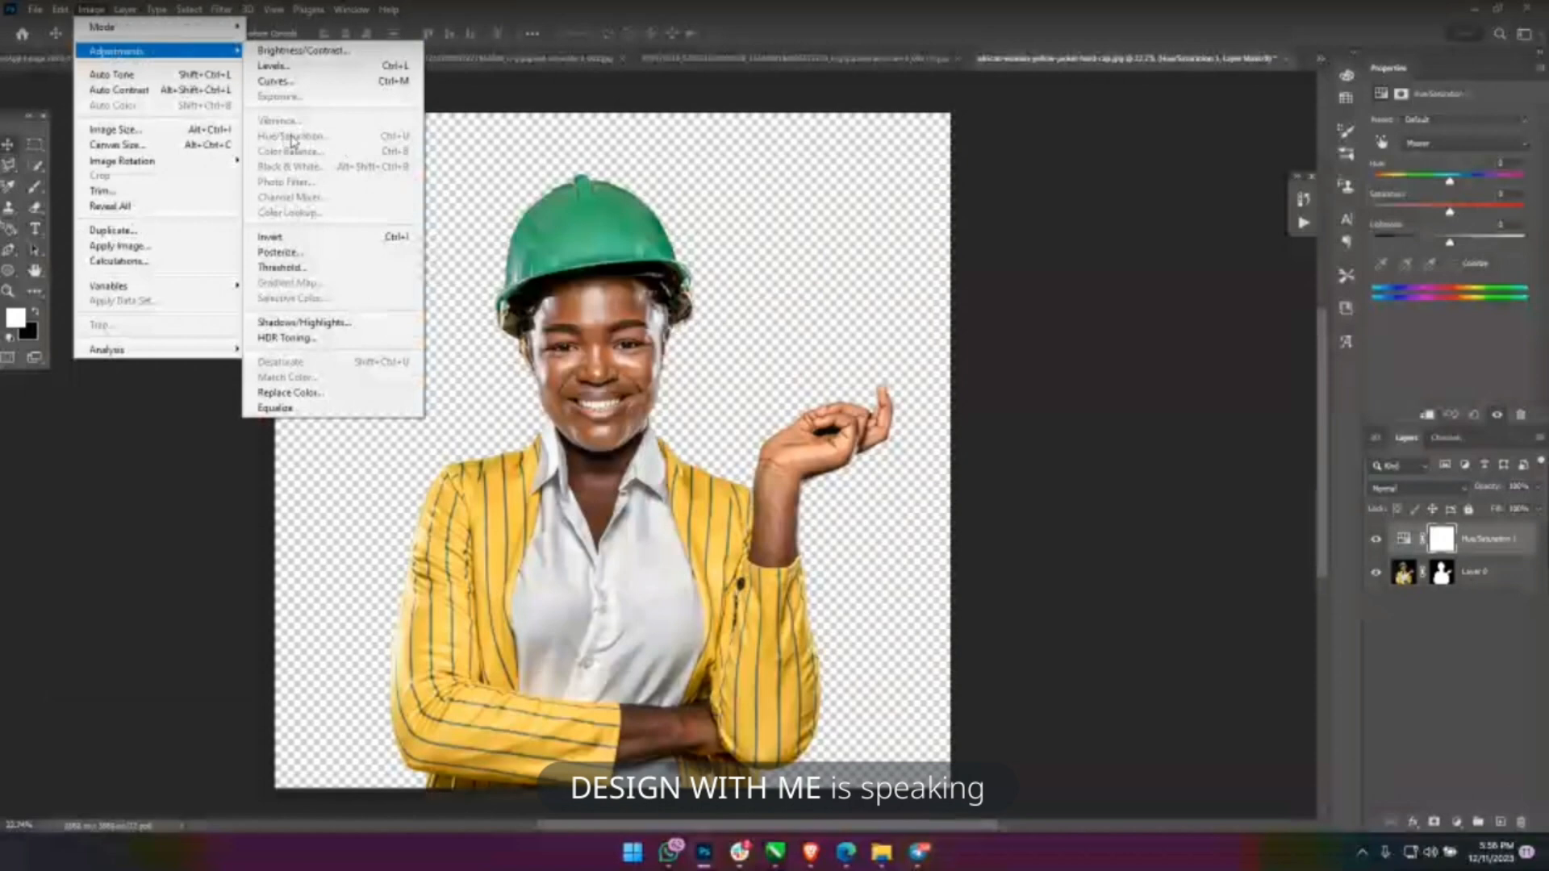
pyautogui.click(1443, 623)
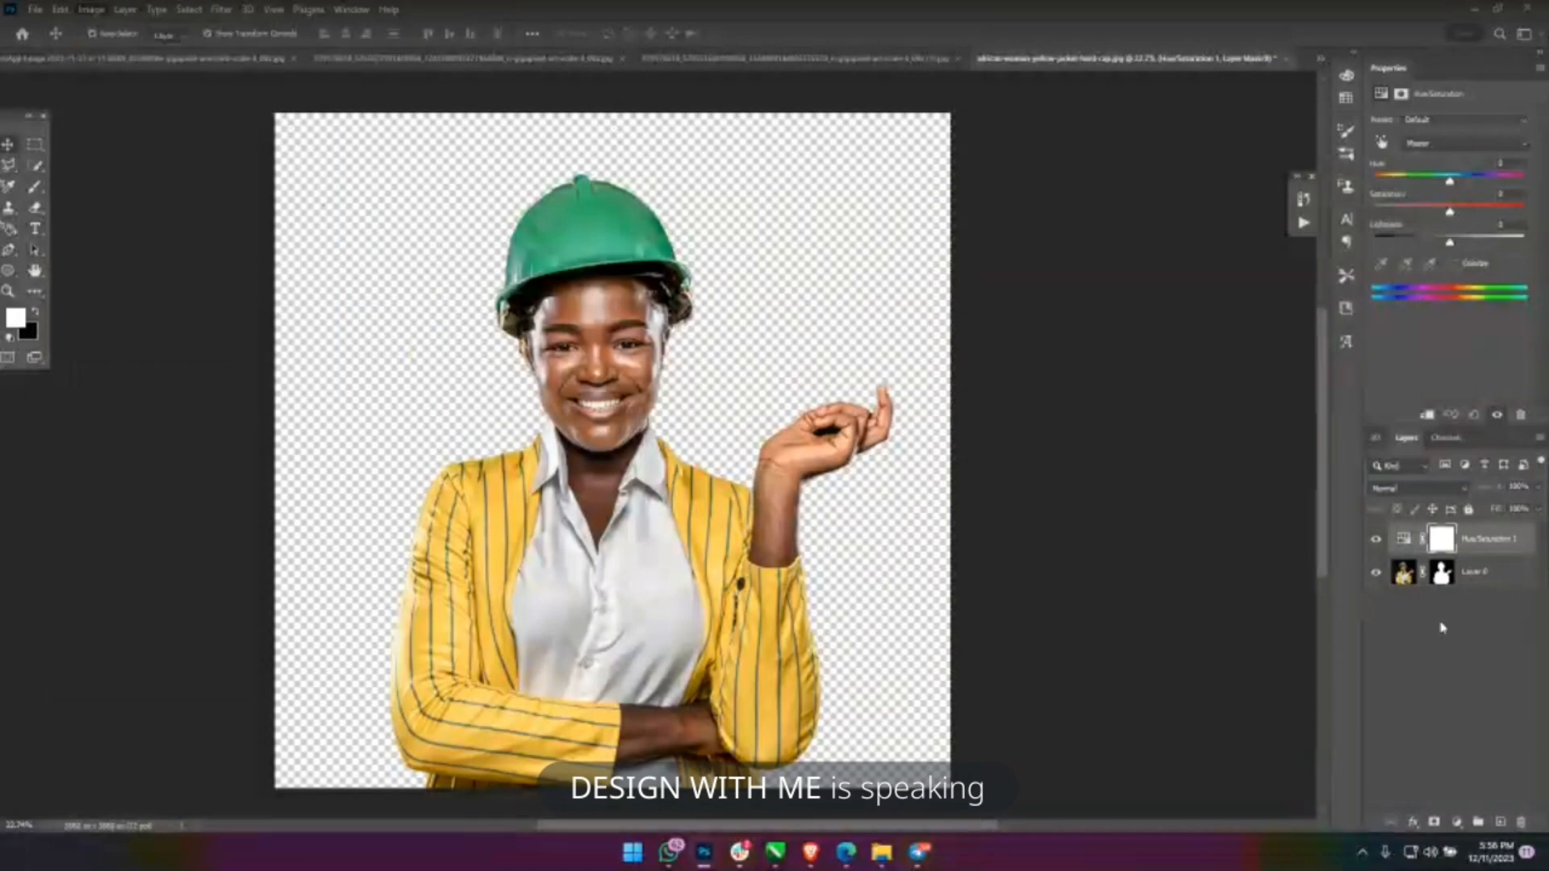
pyautogui.click(1403, 541)
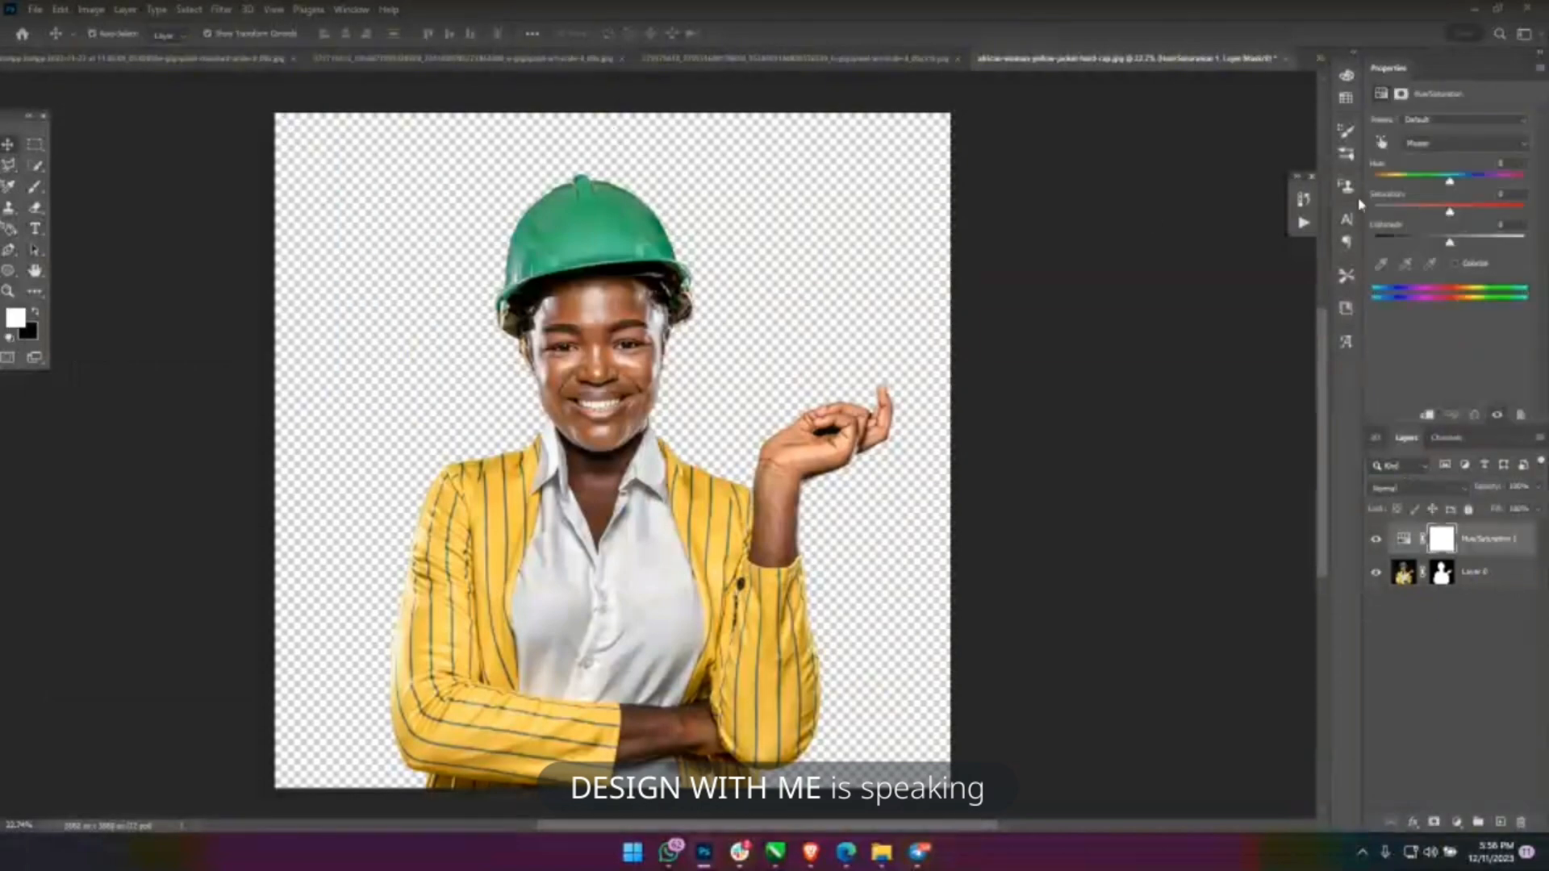
# Sample the helmet's green with the on-image adjustment tool and raise the Greens saturation to +29.
pyautogui.click(1382, 144)
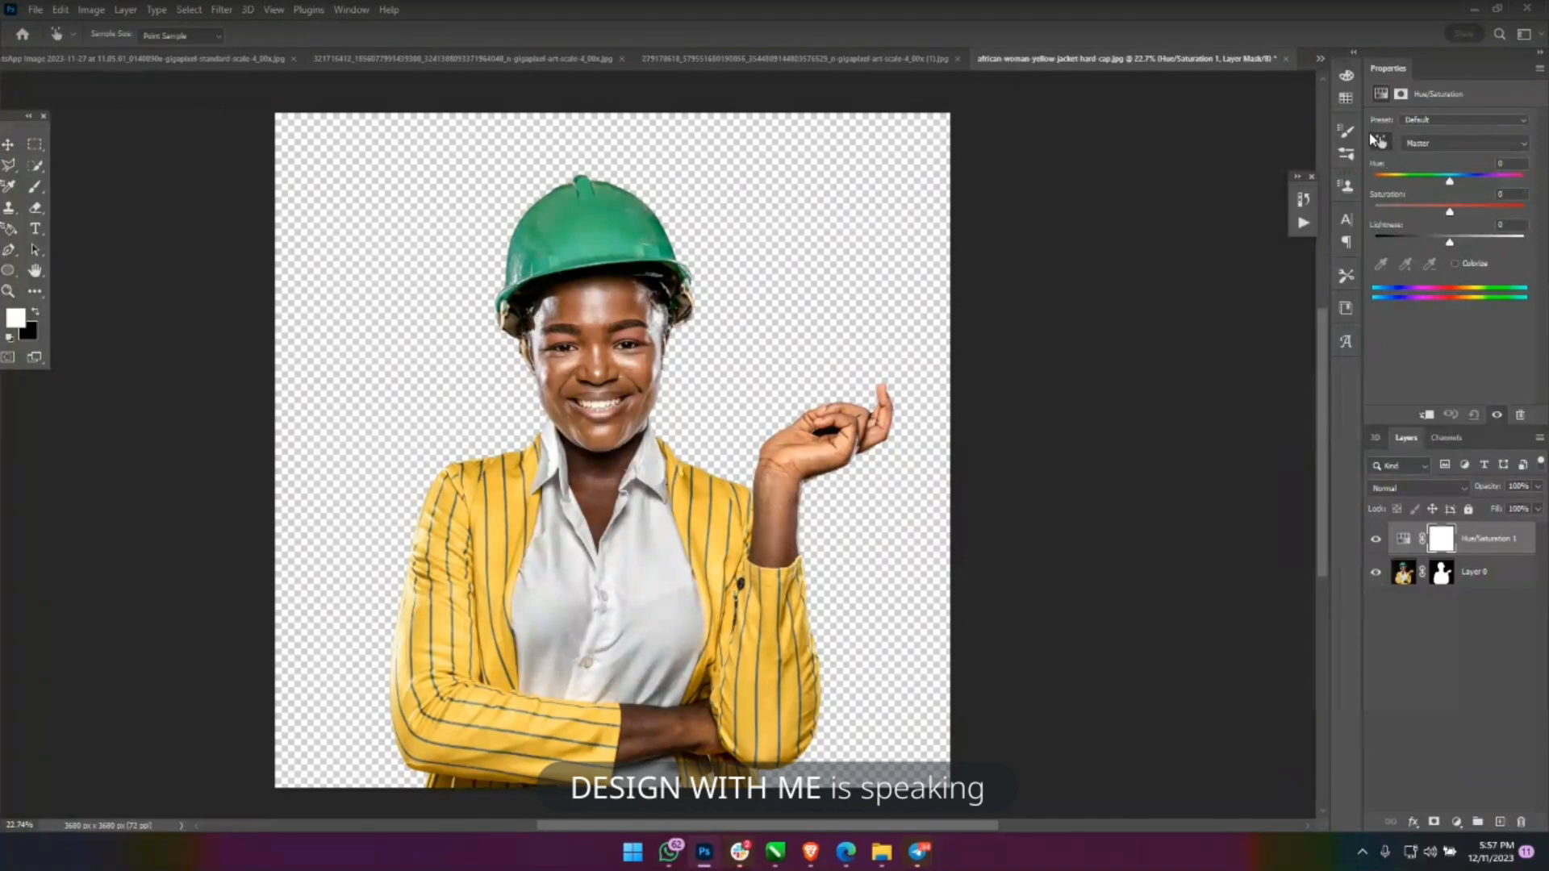
pyautogui.click(1382, 144)
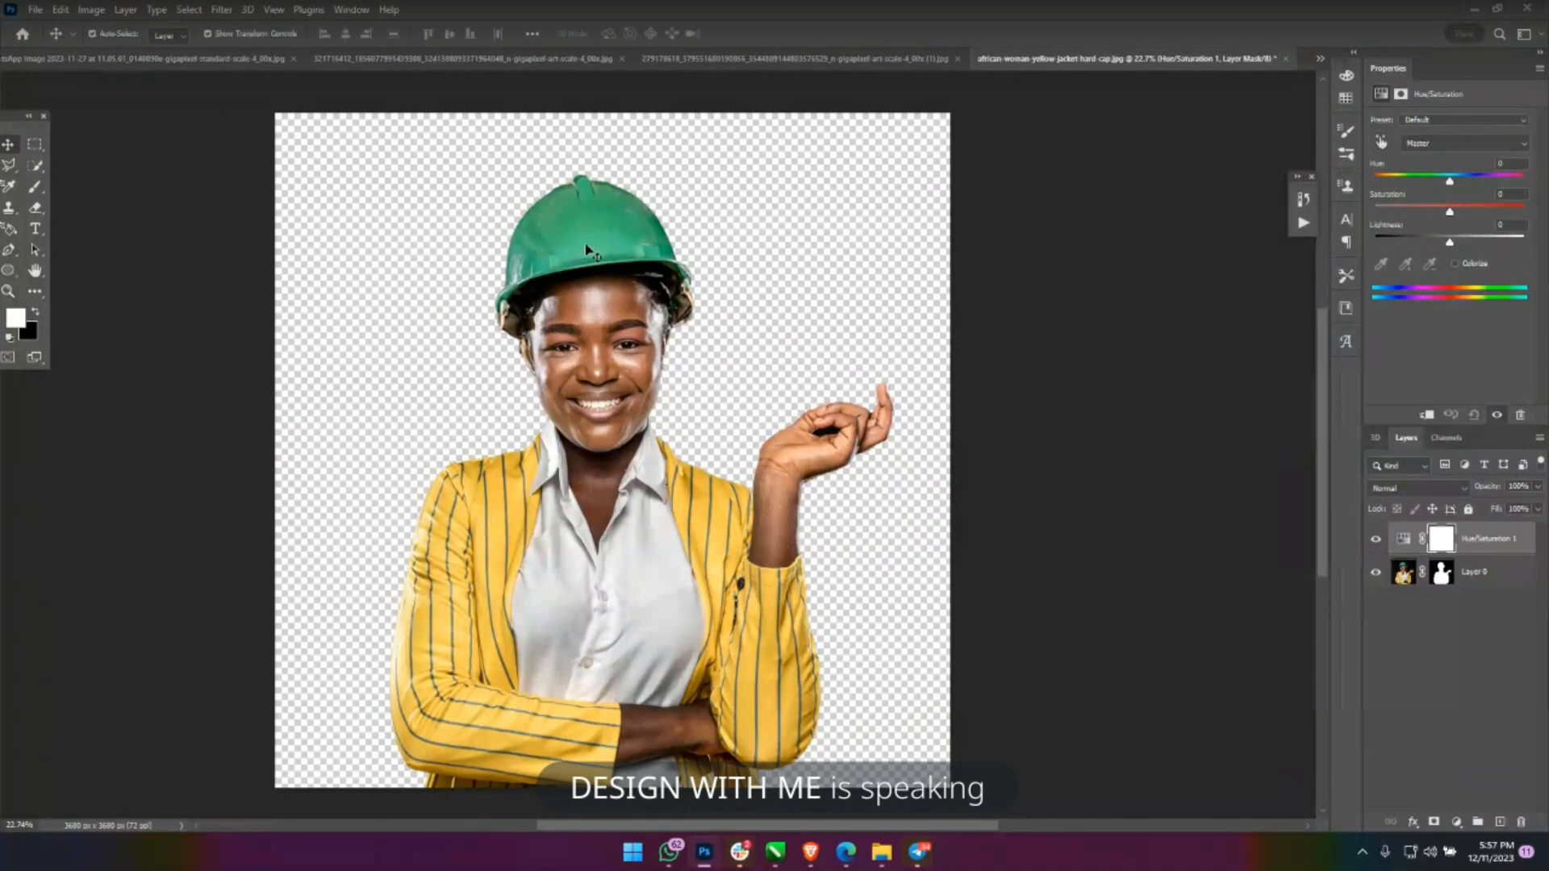
pyautogui.click(1404, 571)
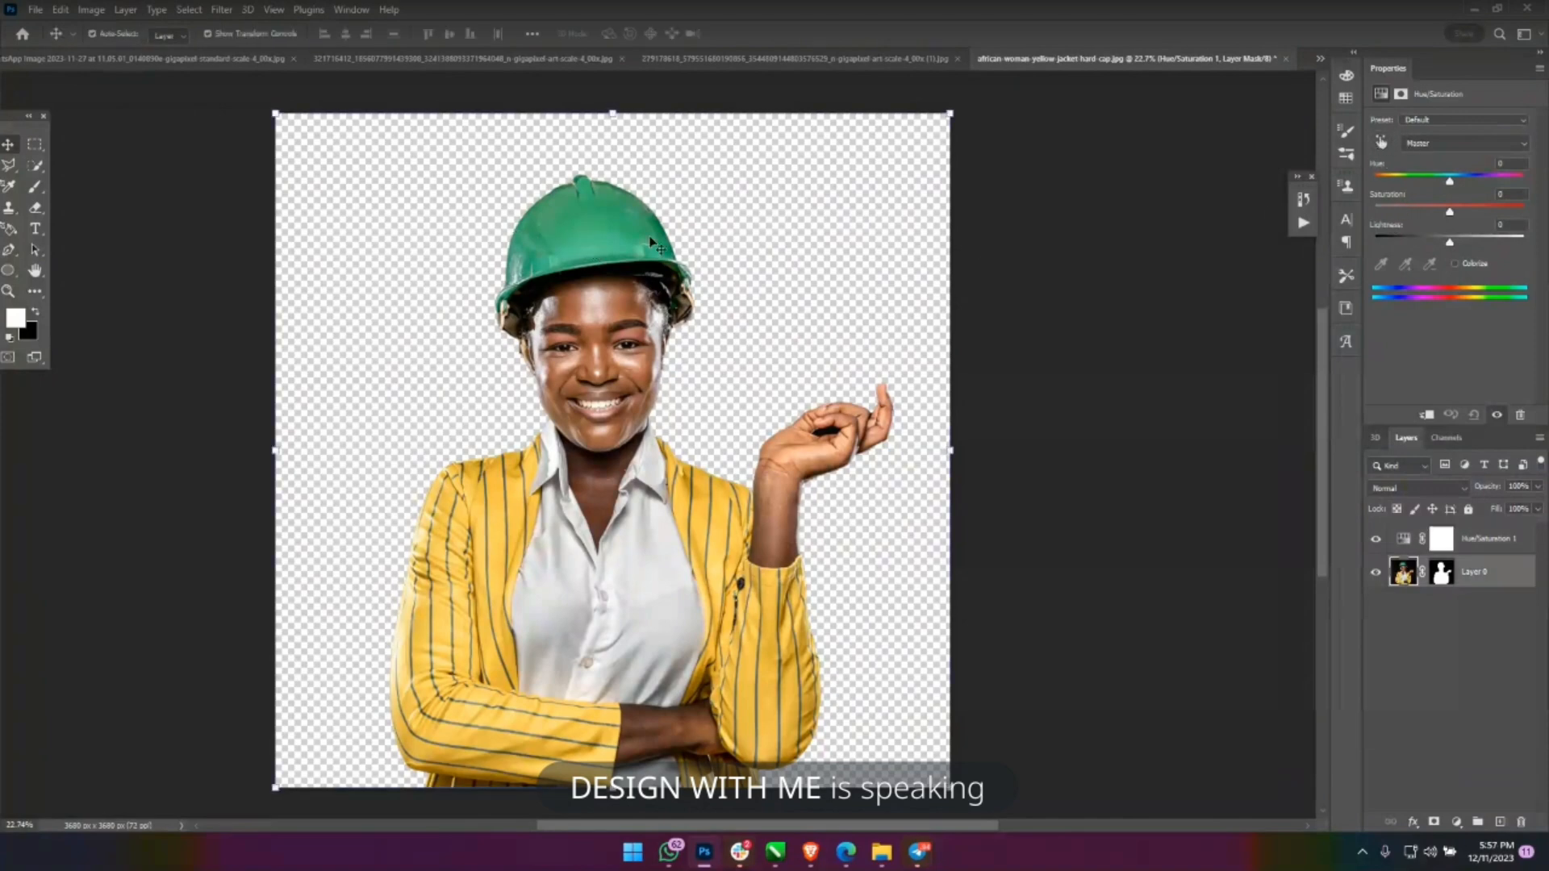
pyautogui.click(1410, 549)
pyautogui.click(1382, 144)
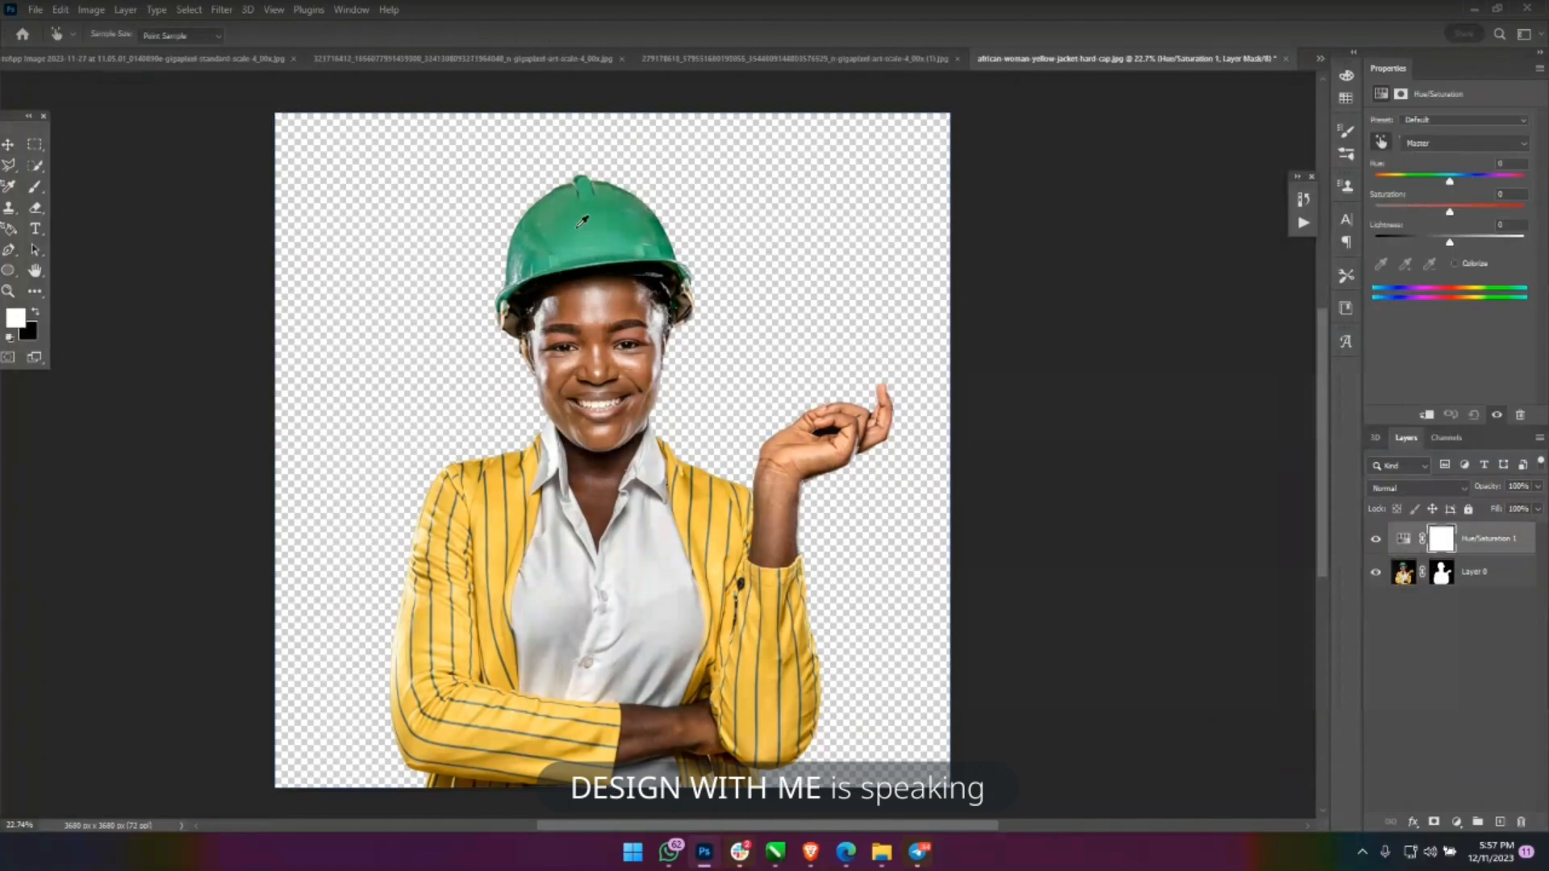
pyautogui.moveTo(585, 219); pyautogui.dragTo(617, 238)
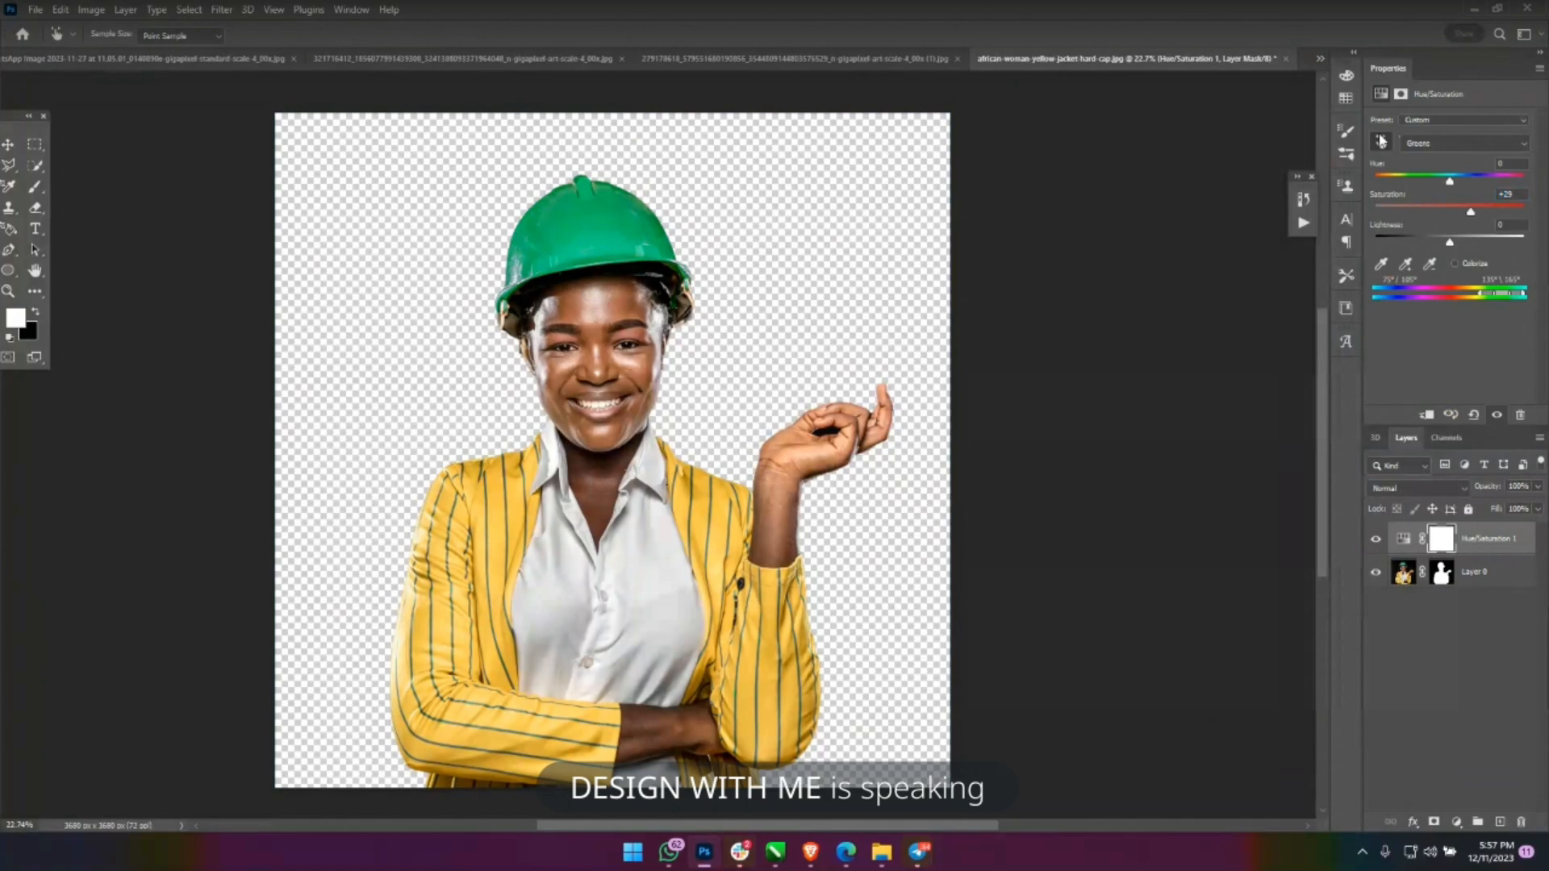
# Shift the Greens hue to turn the helmet blue, with saturation +63 and lightness -21.
pyautogui.click(1438, 149)
pyautogui.click(1426, 147)
pyautogui.moveTo(1469, 211); pyautogui.dragTo(1420, 184)
pyautogui.moveTo(1440, 179); pyautogui.dragTo(1500, 183)
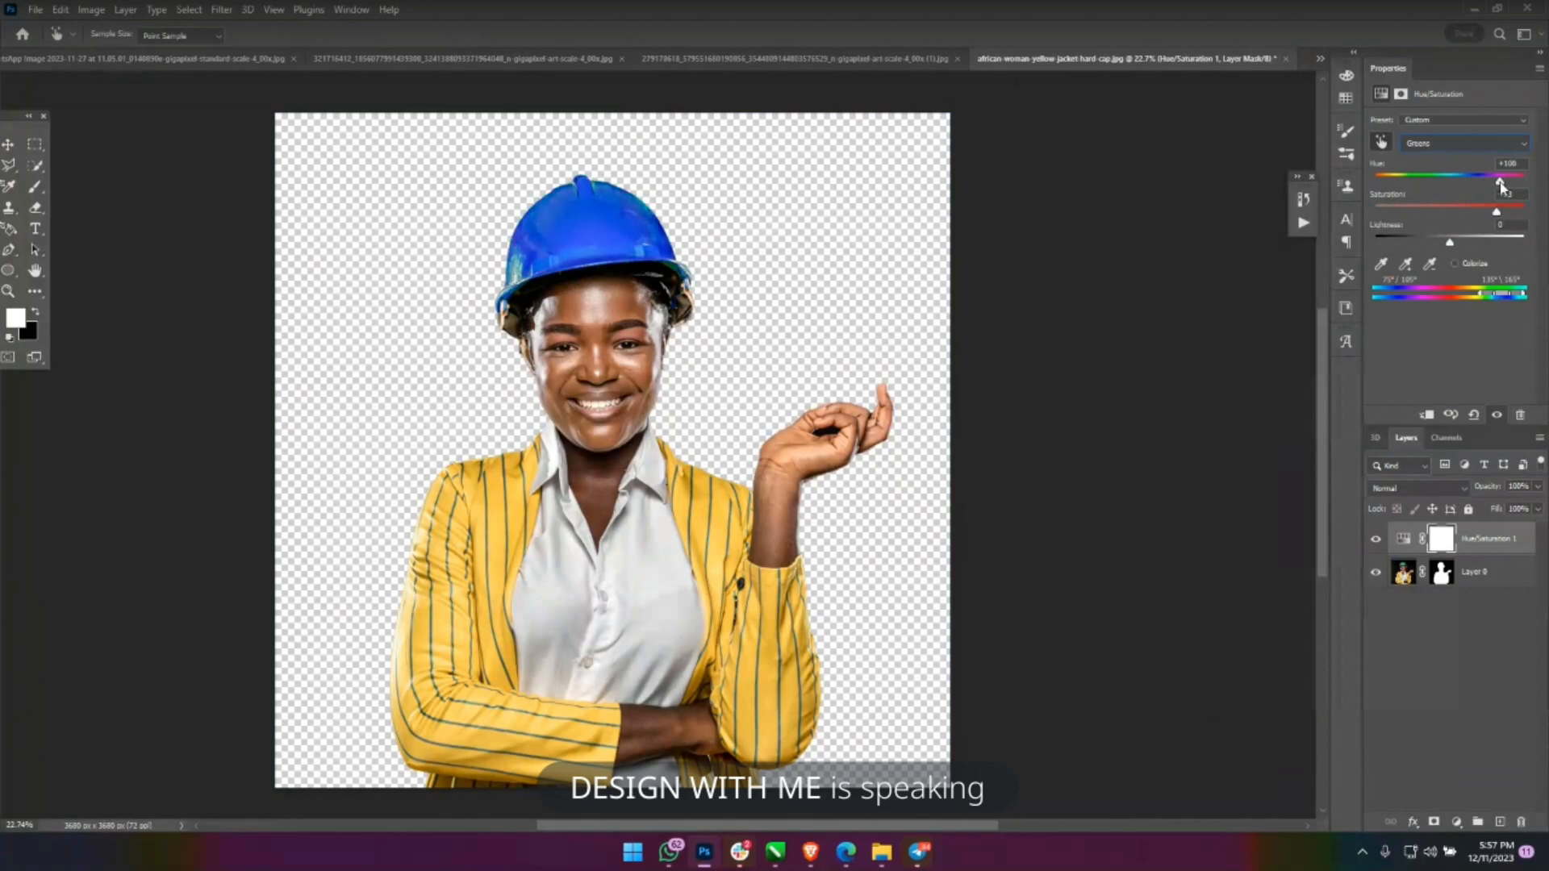
pyautogui.moveTo(1450, 242); pyautogui.dragTo(1441, 242)
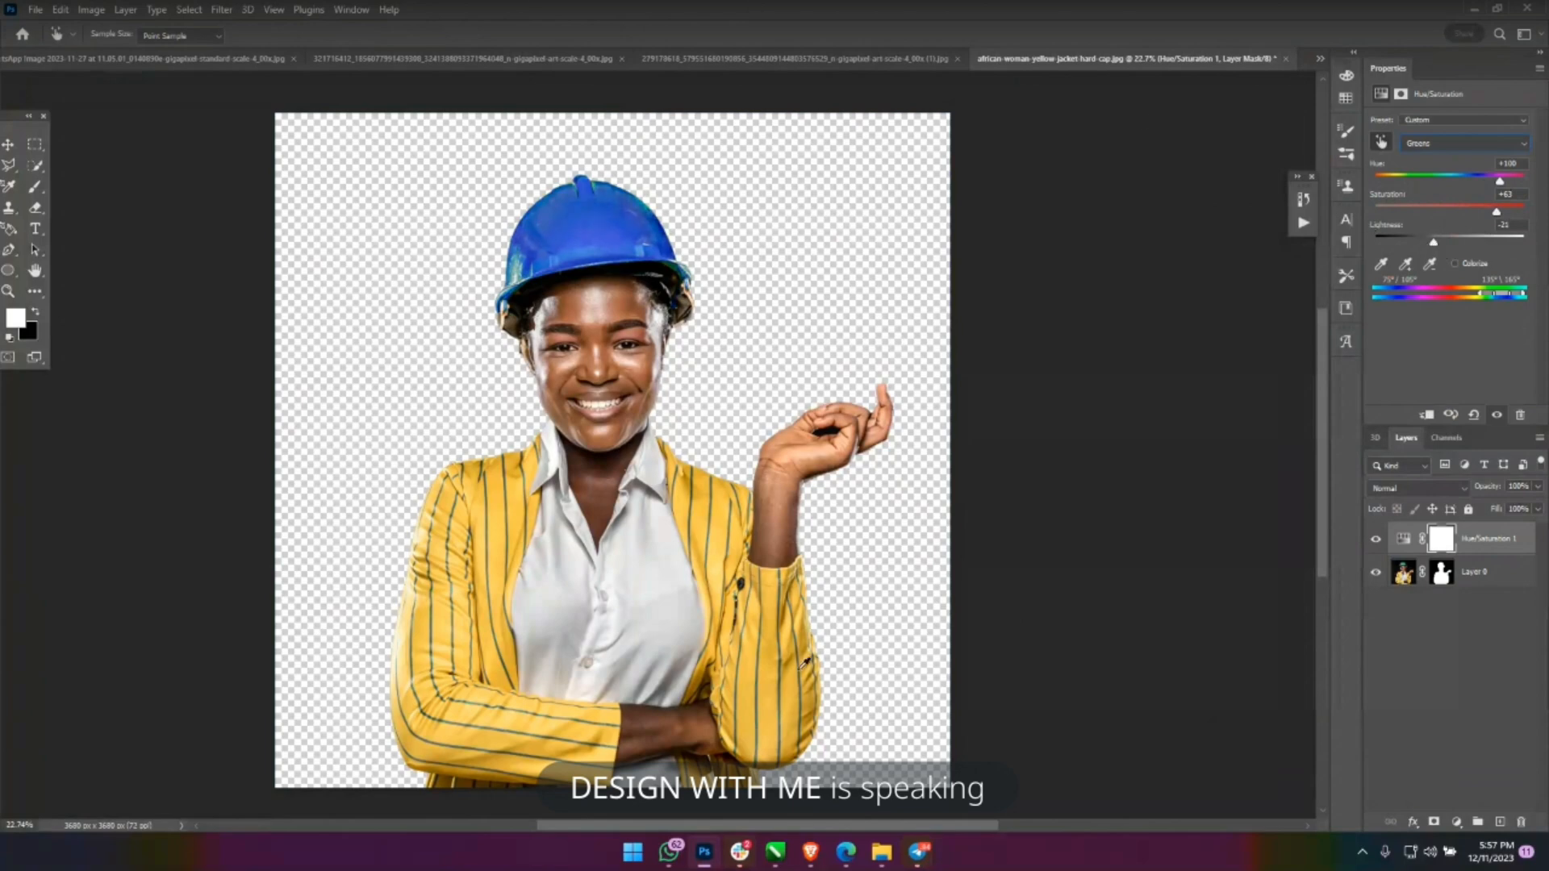
# Compare the helmet with the blue of the Untitled-1 flyer in CorelDRAW, and back in Photoshop lower the Greens hue slightly and set lightness to +7.
pyautogui.moveTo(776, 852)
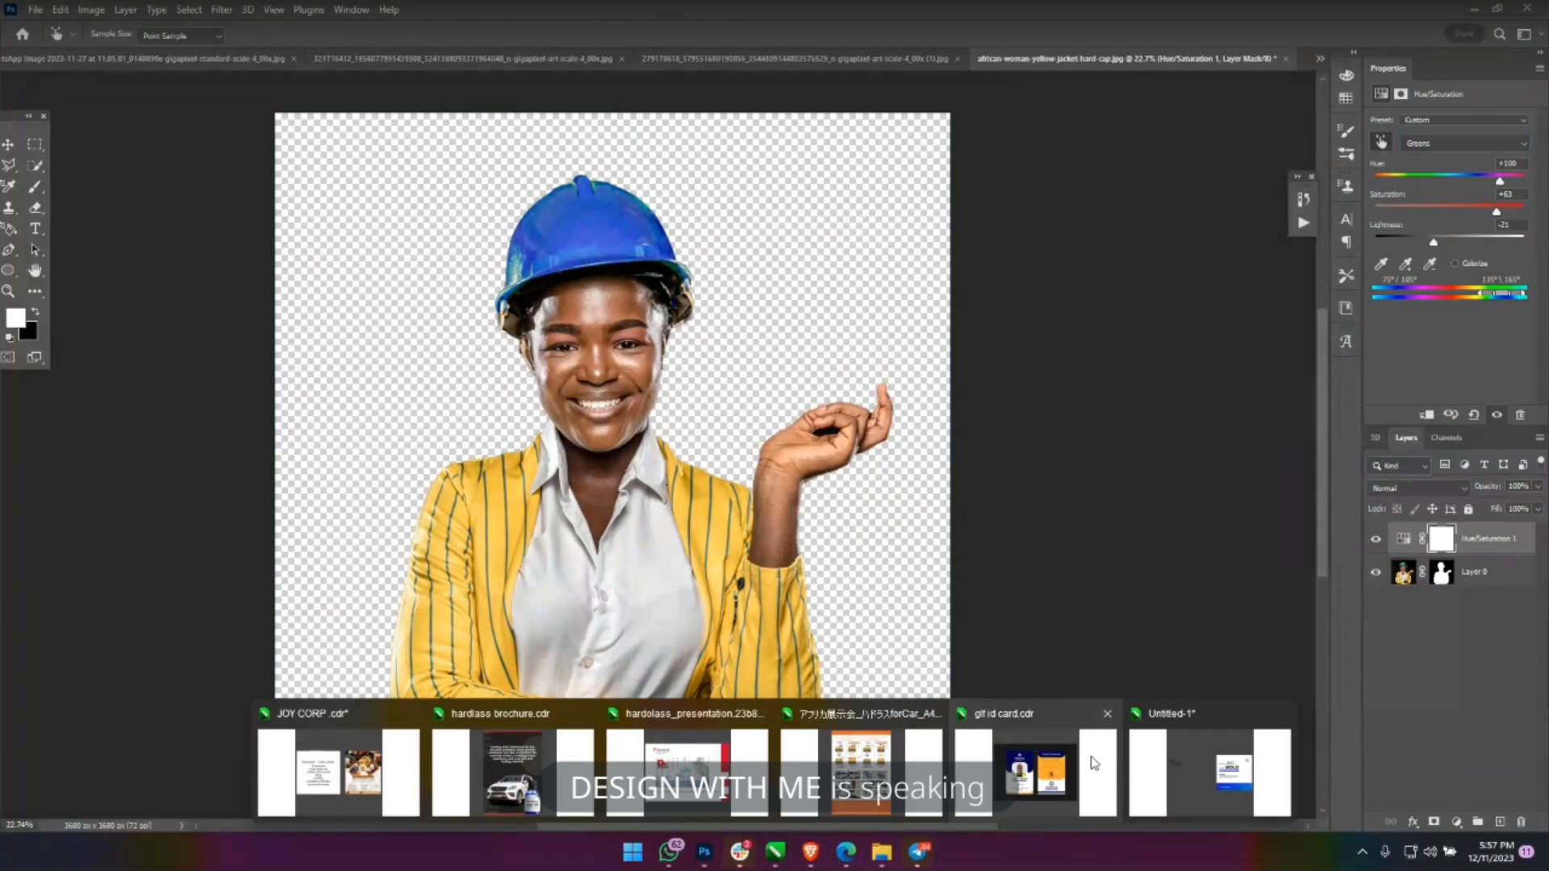
pyautogui.click(1204, 782)
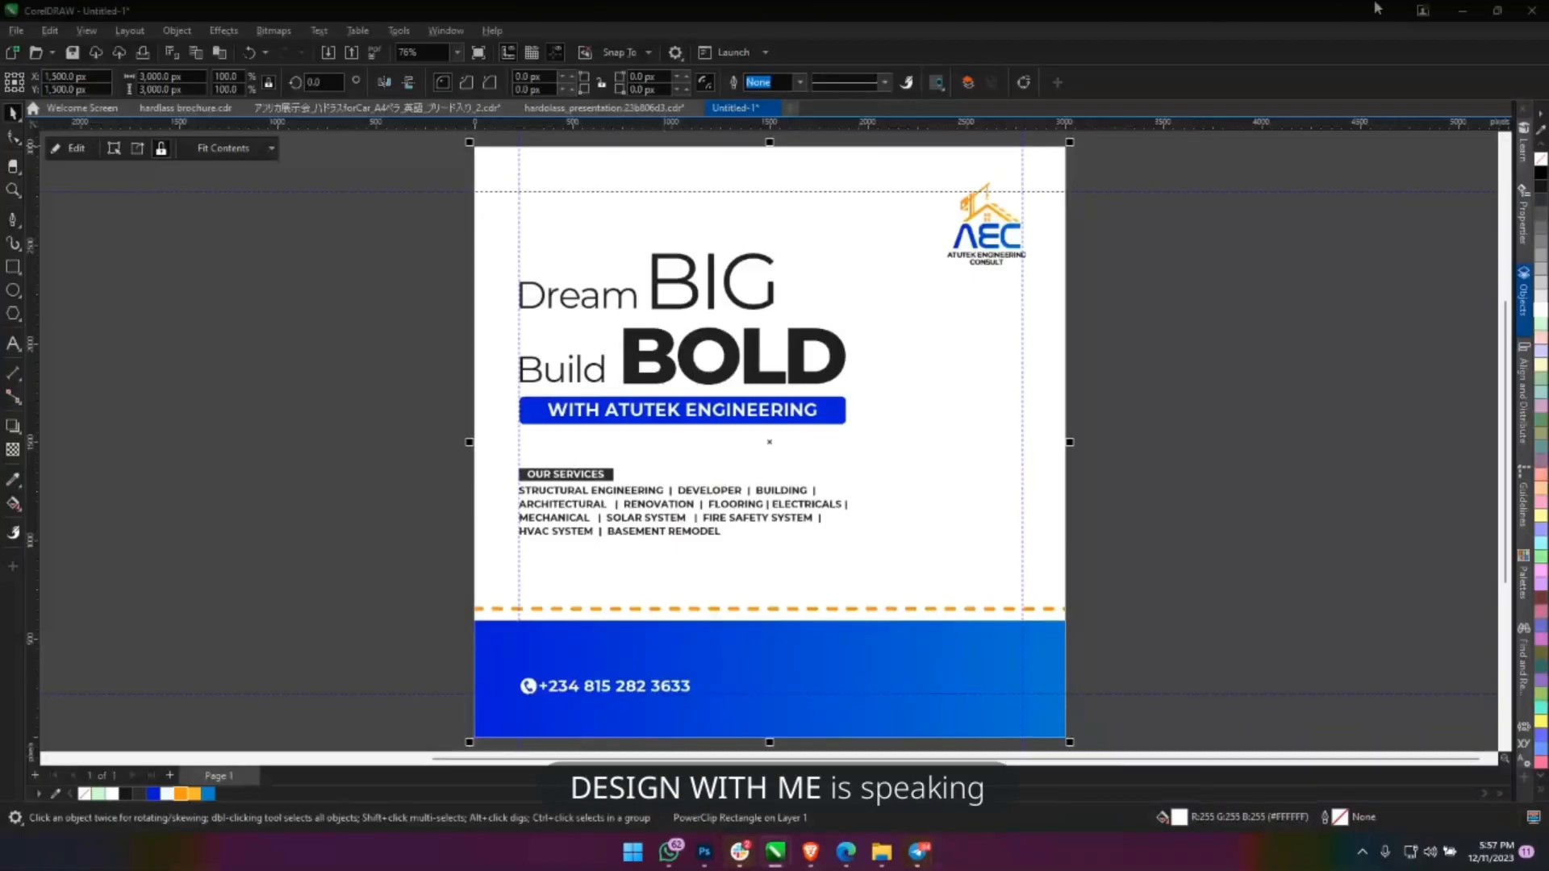
pyautogui.click(1478, 10)
pyautogui.hotkey('alt', 'Tab')
pyautogui.hotkey('alt', 'Tab')
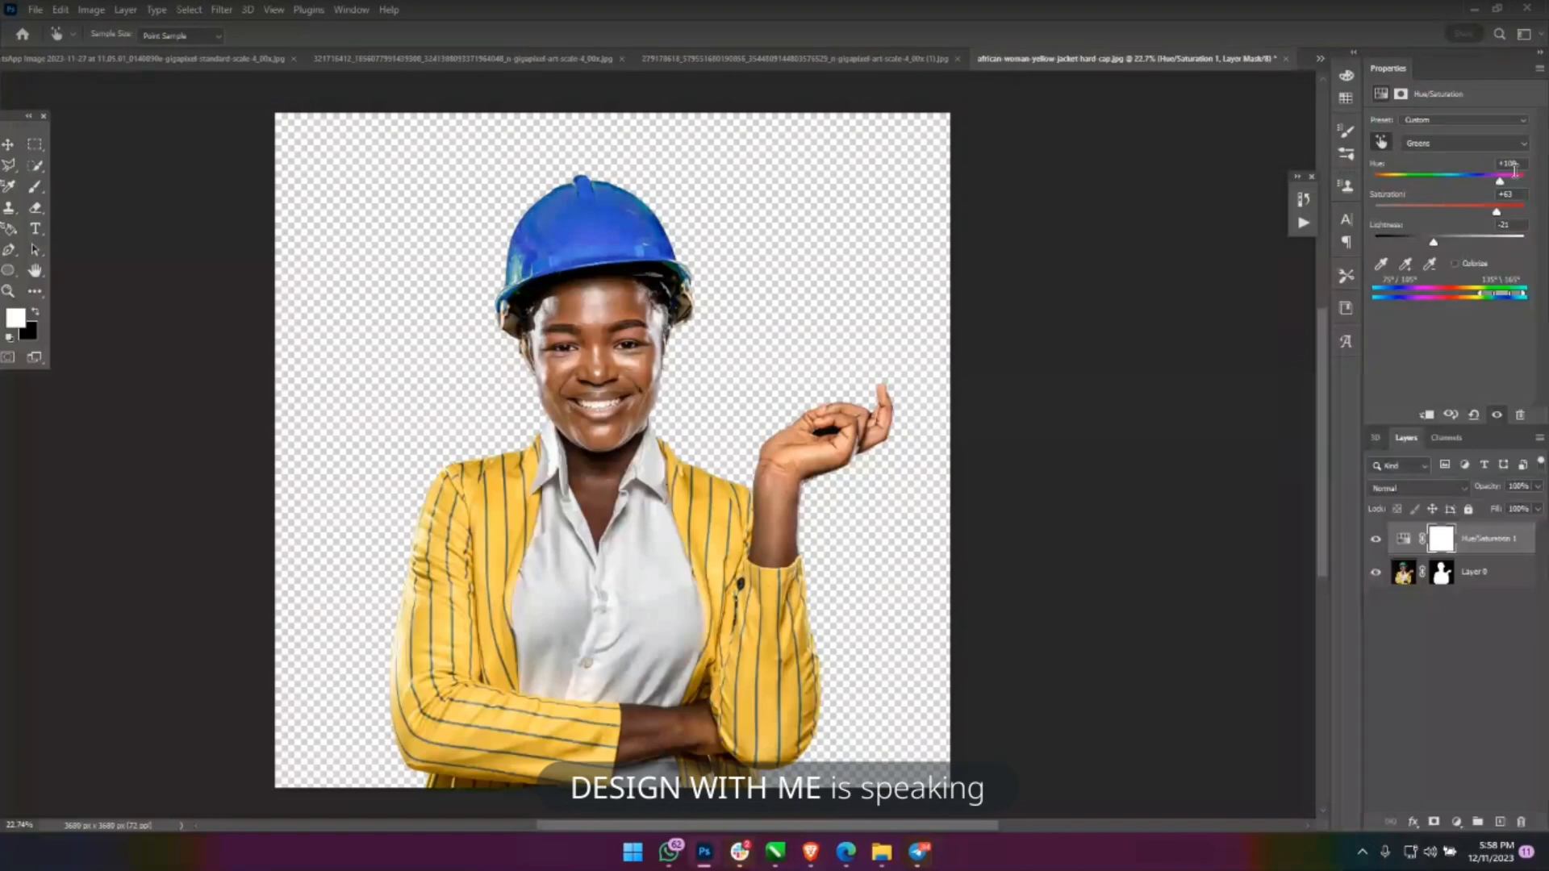
pyautogui.moveTo(1499, 182); pyautogui.dragTo(1498, 184)
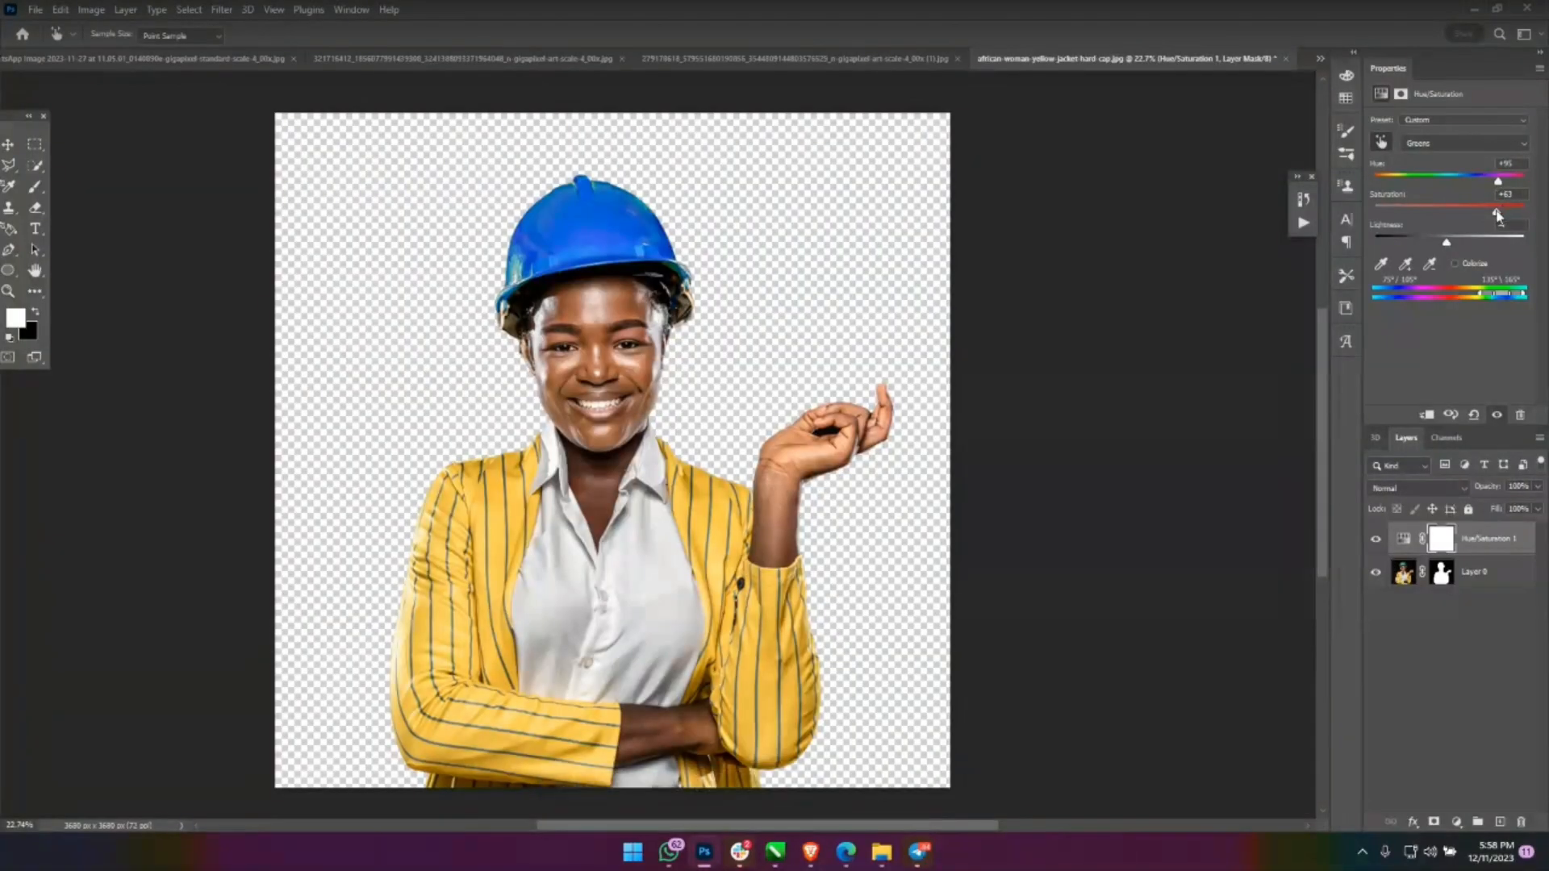
pyautogui.moveTo(1457, 234); pyautogui.dragTo(1461, 246)
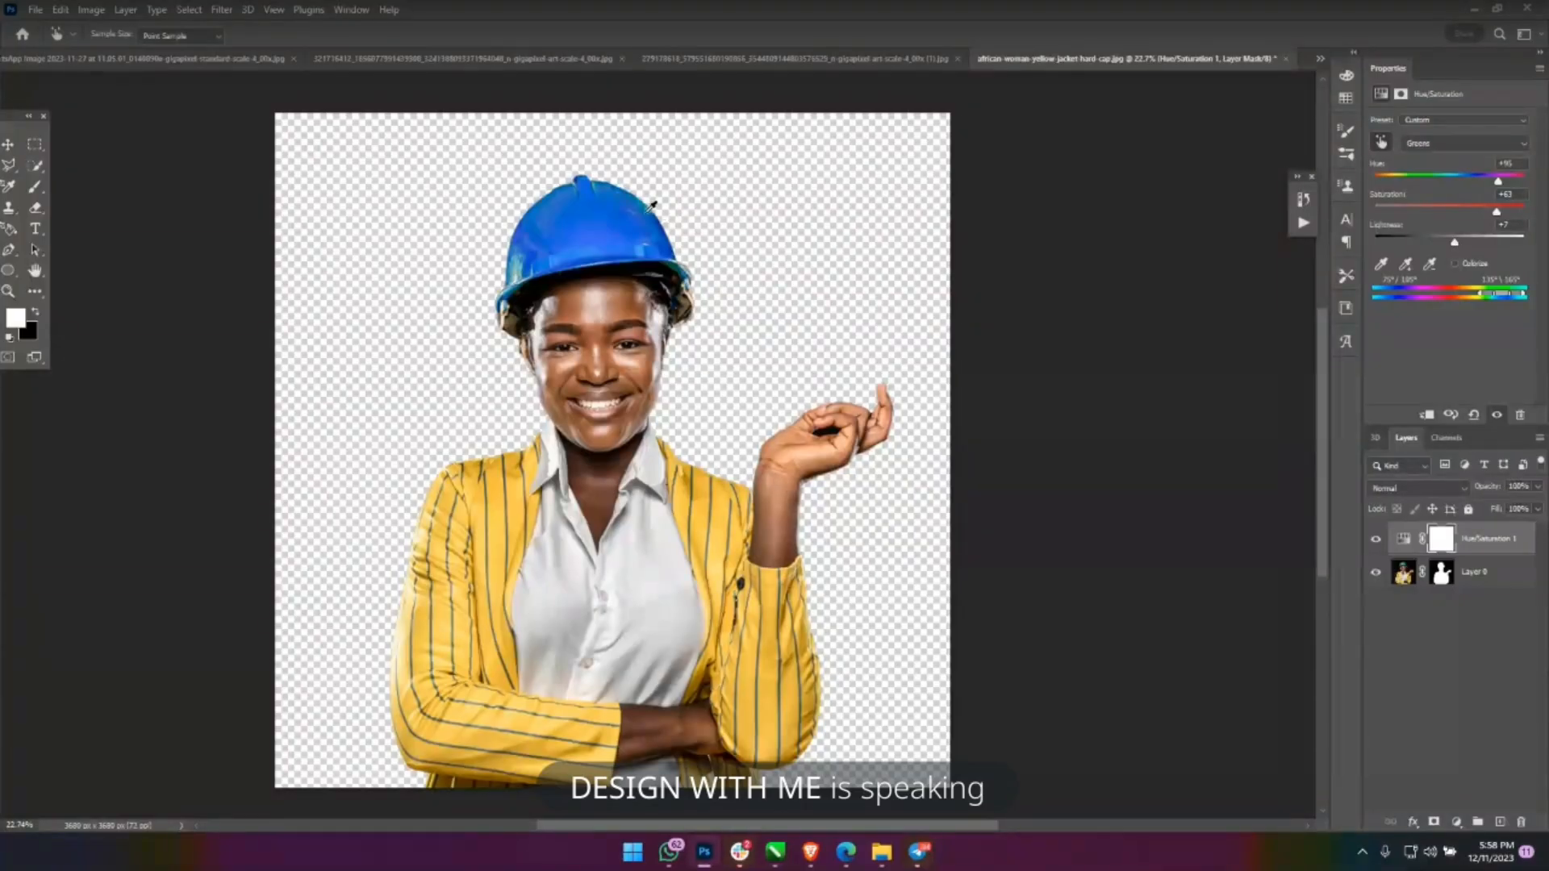
# Examine the recoloured helmet's surface, rim and edges up close and in the whole photo.
pyautogui.scroll(4, 611, 231)
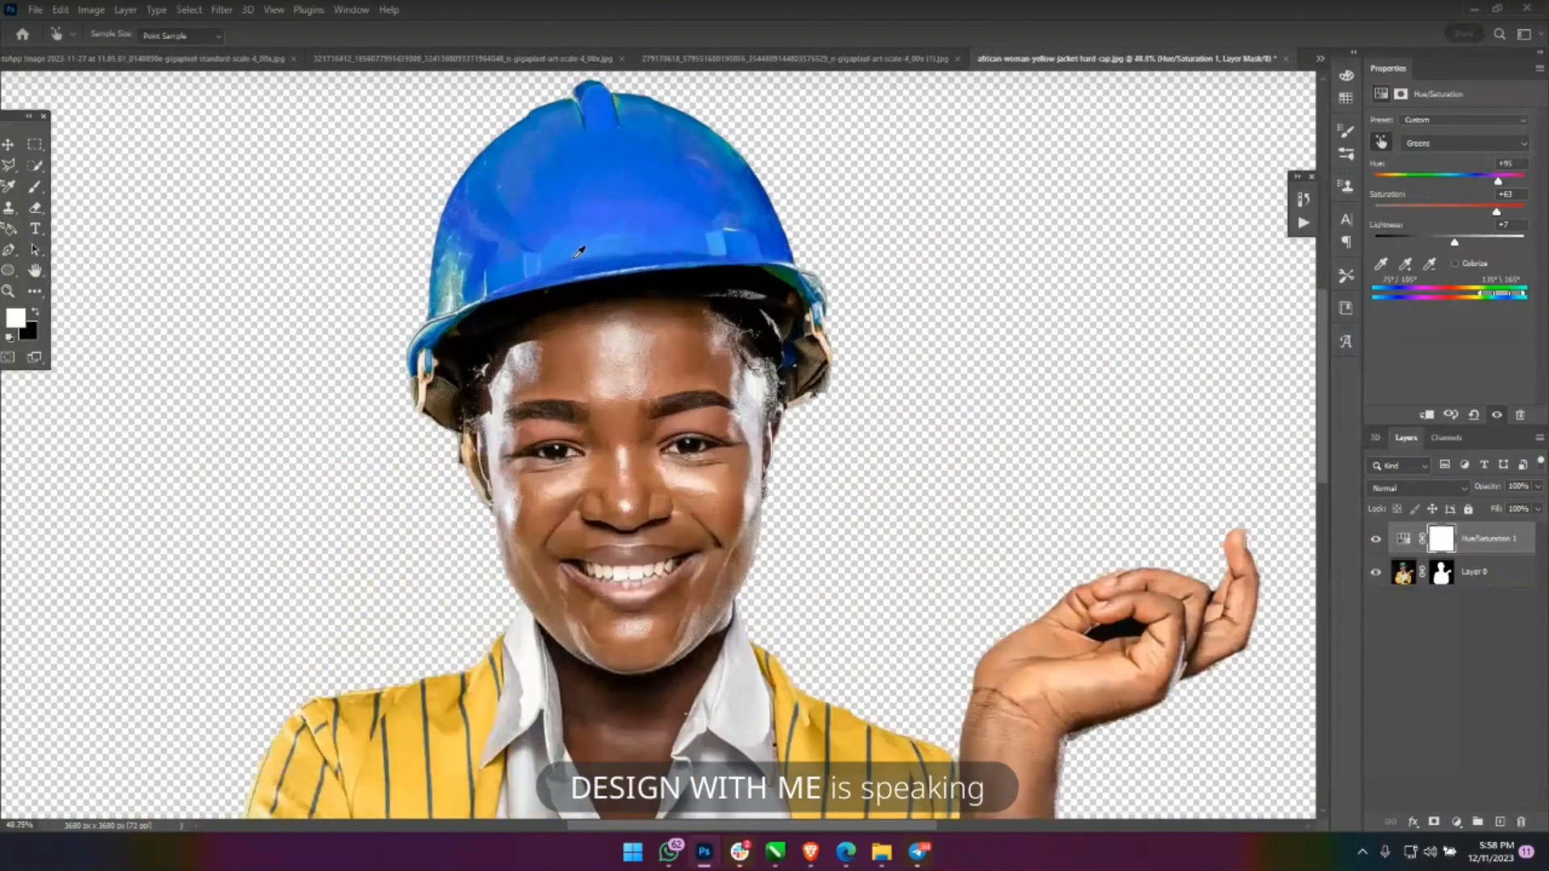
pyautogui.scroll(-4, 579, 252)
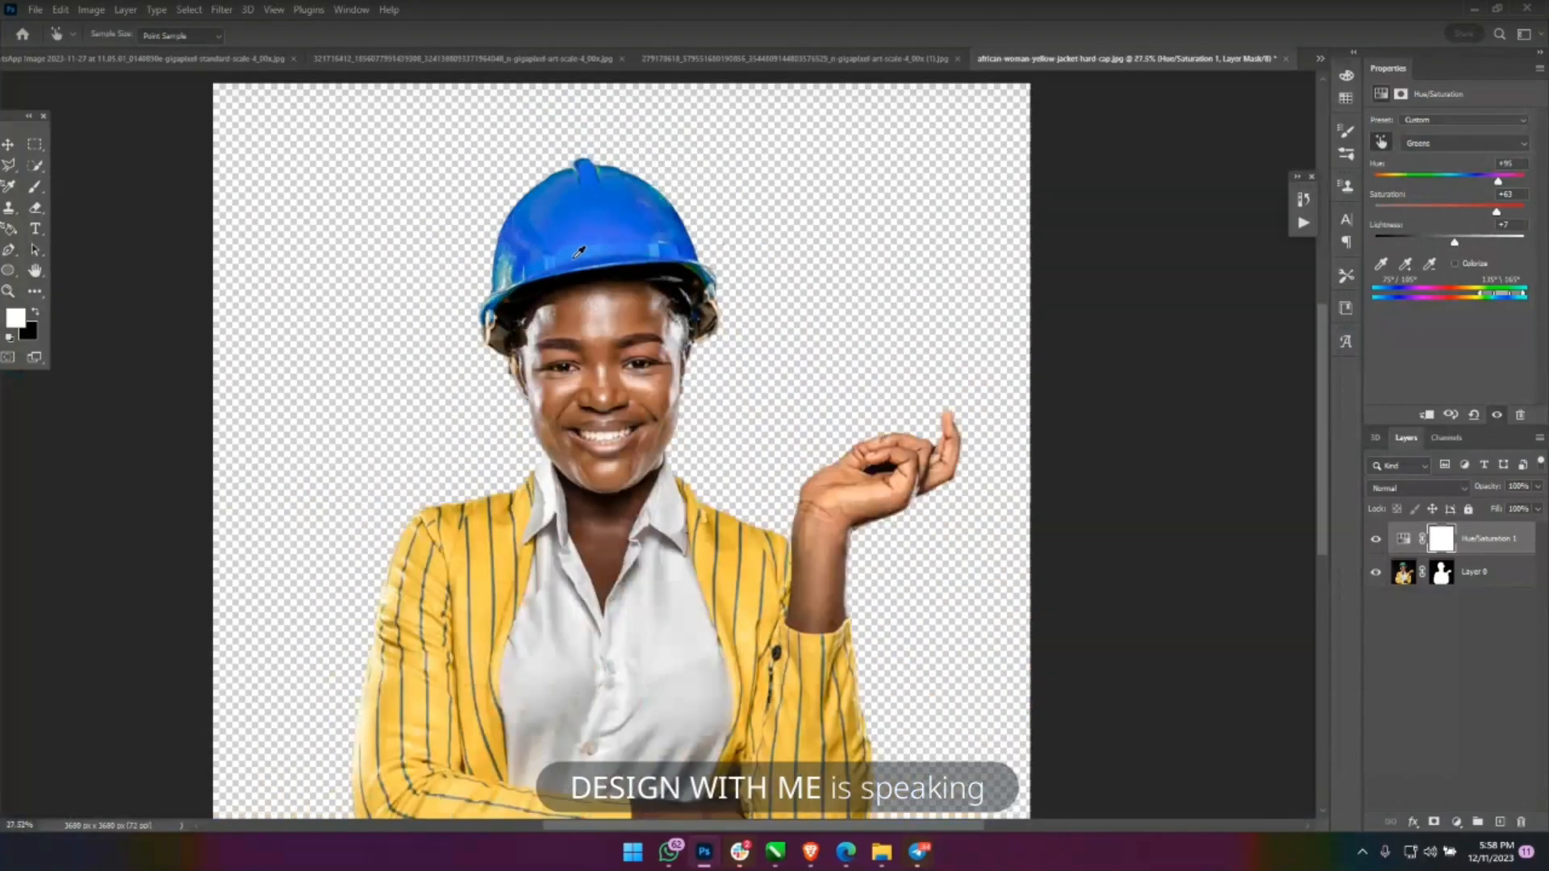
pyautogui.scroll(1, 580, 252)
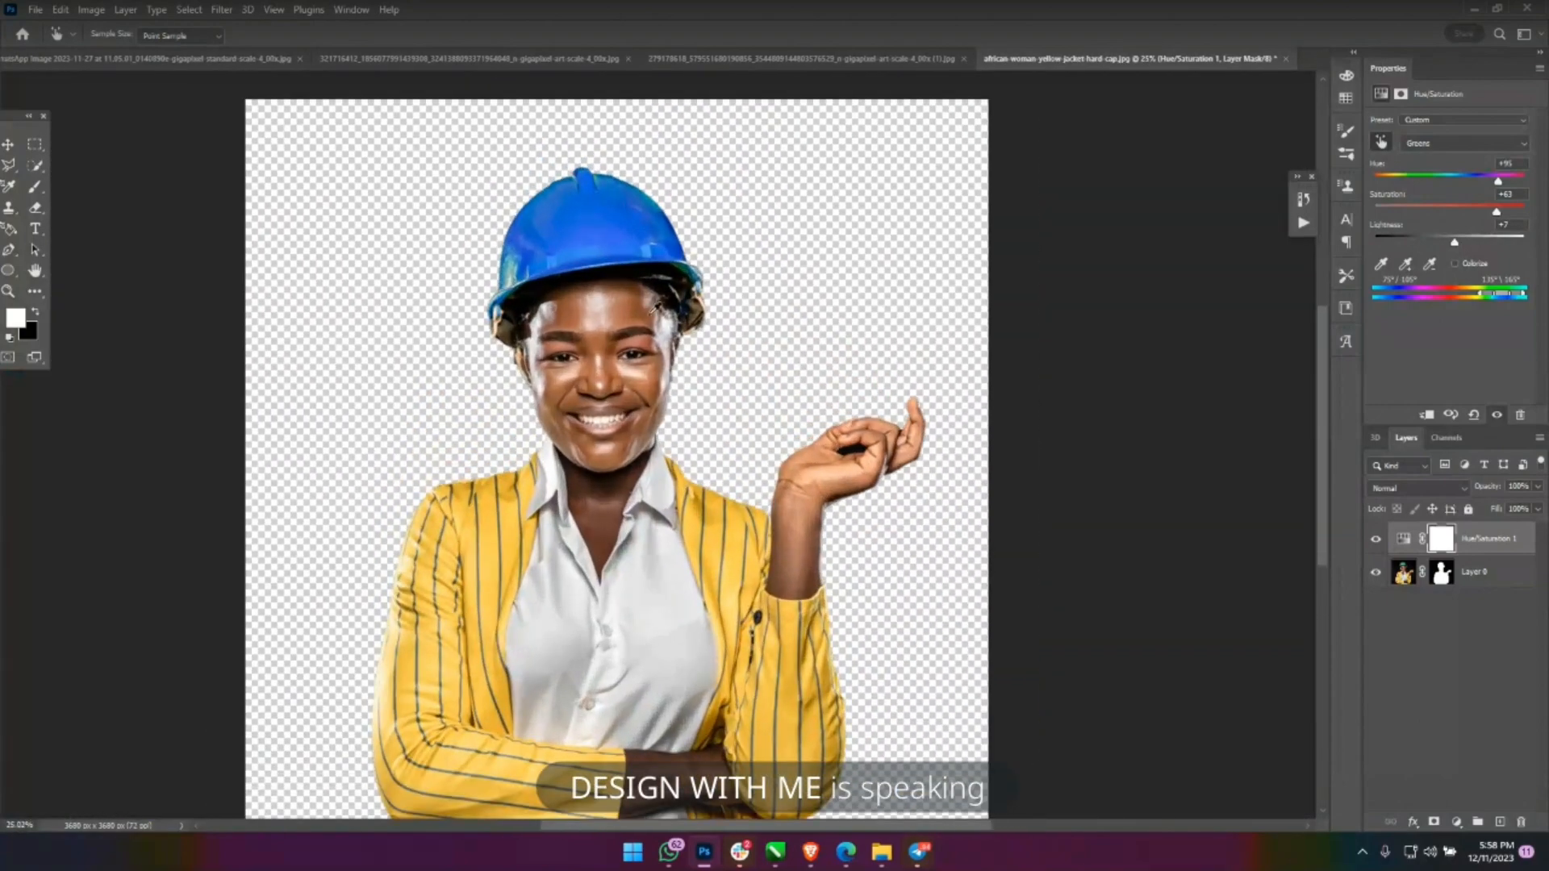
pyautogui.scroll(2, 597, 188)
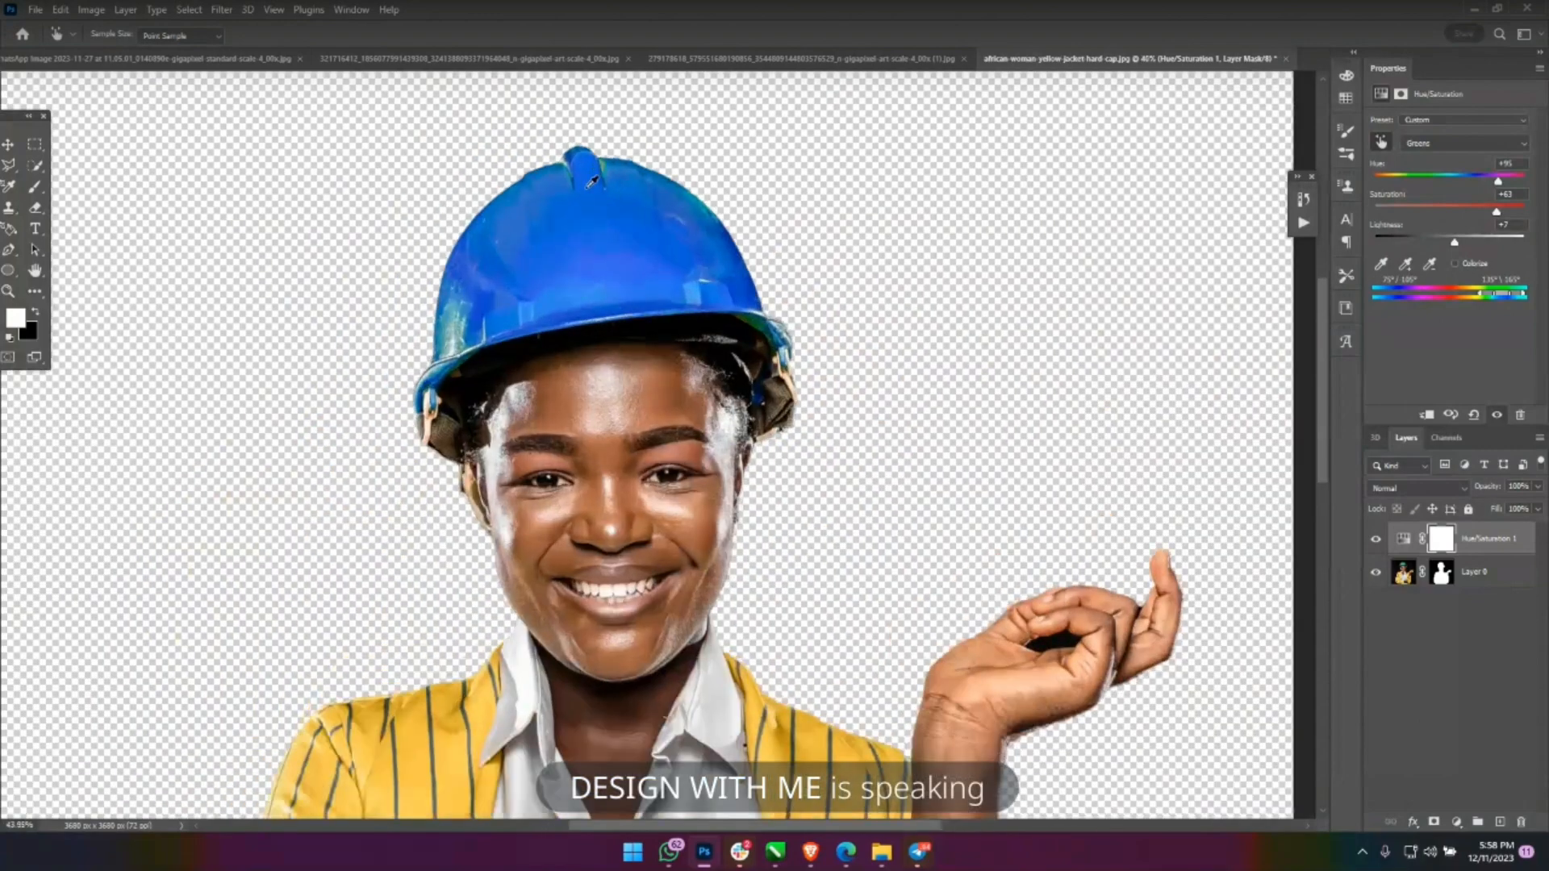
pyautogui.scroll(4, 593, 181)
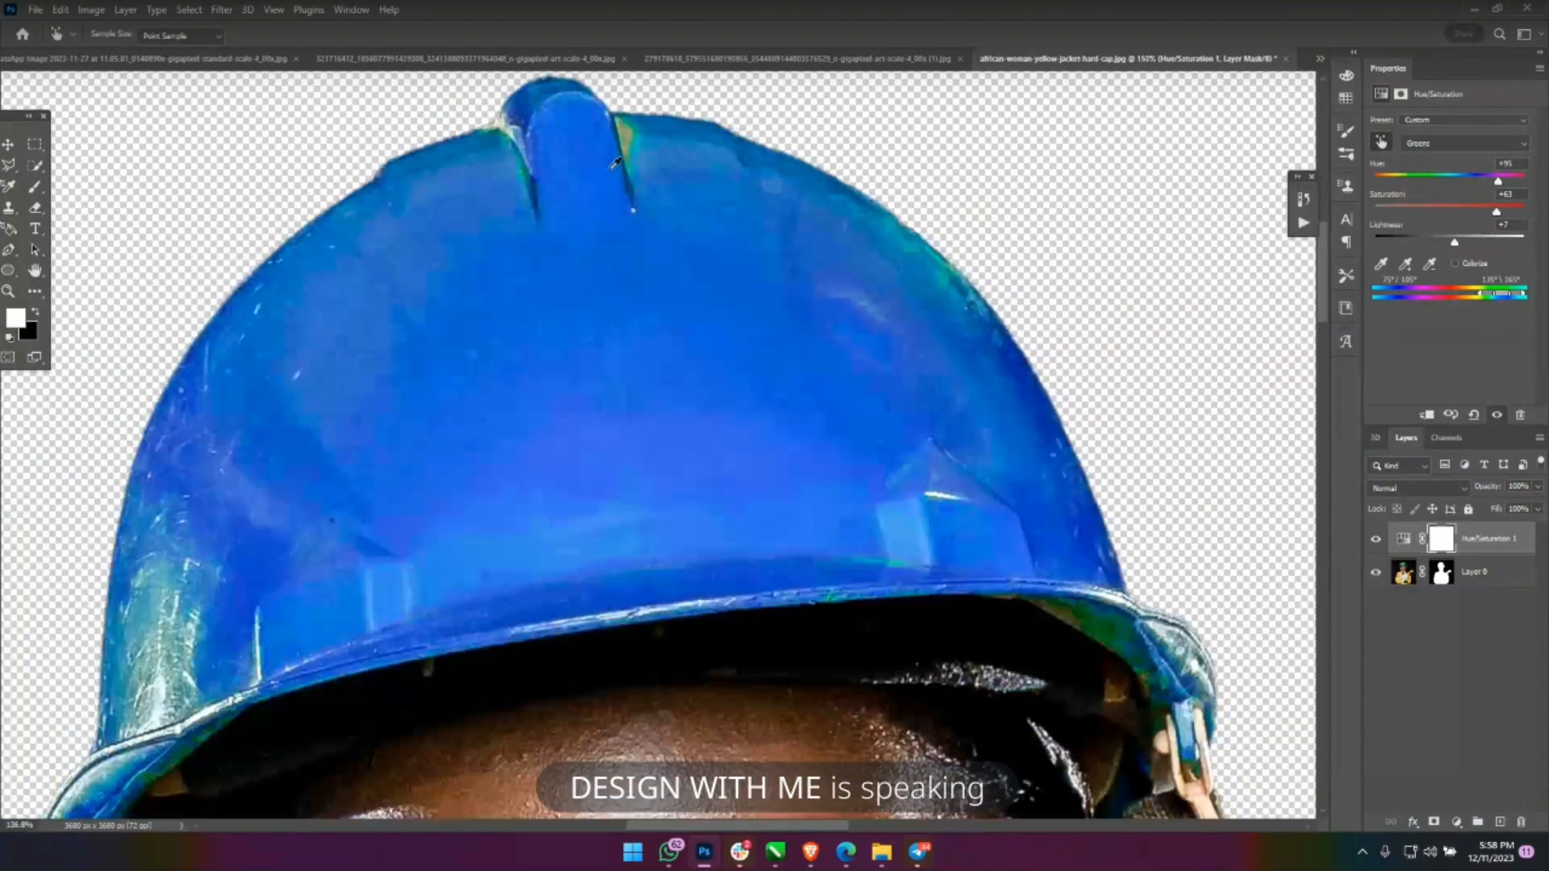
pyautogui.scroll(-1, 587, 247)
pyautogui.scroll(-5, 586, 248)
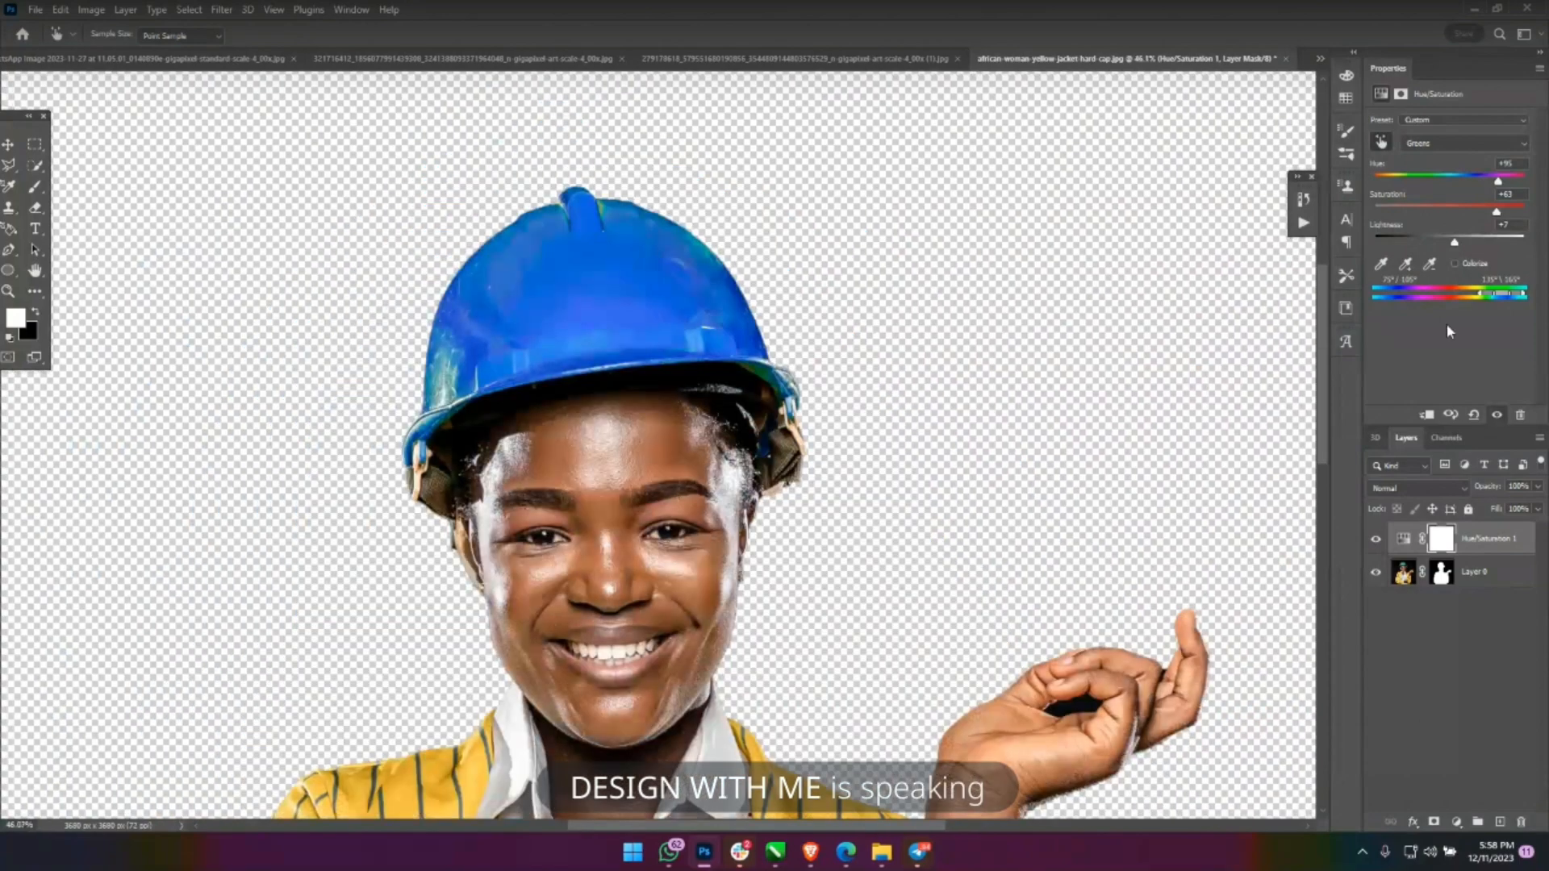
pyautogui.scroll(-3, 890, 393)
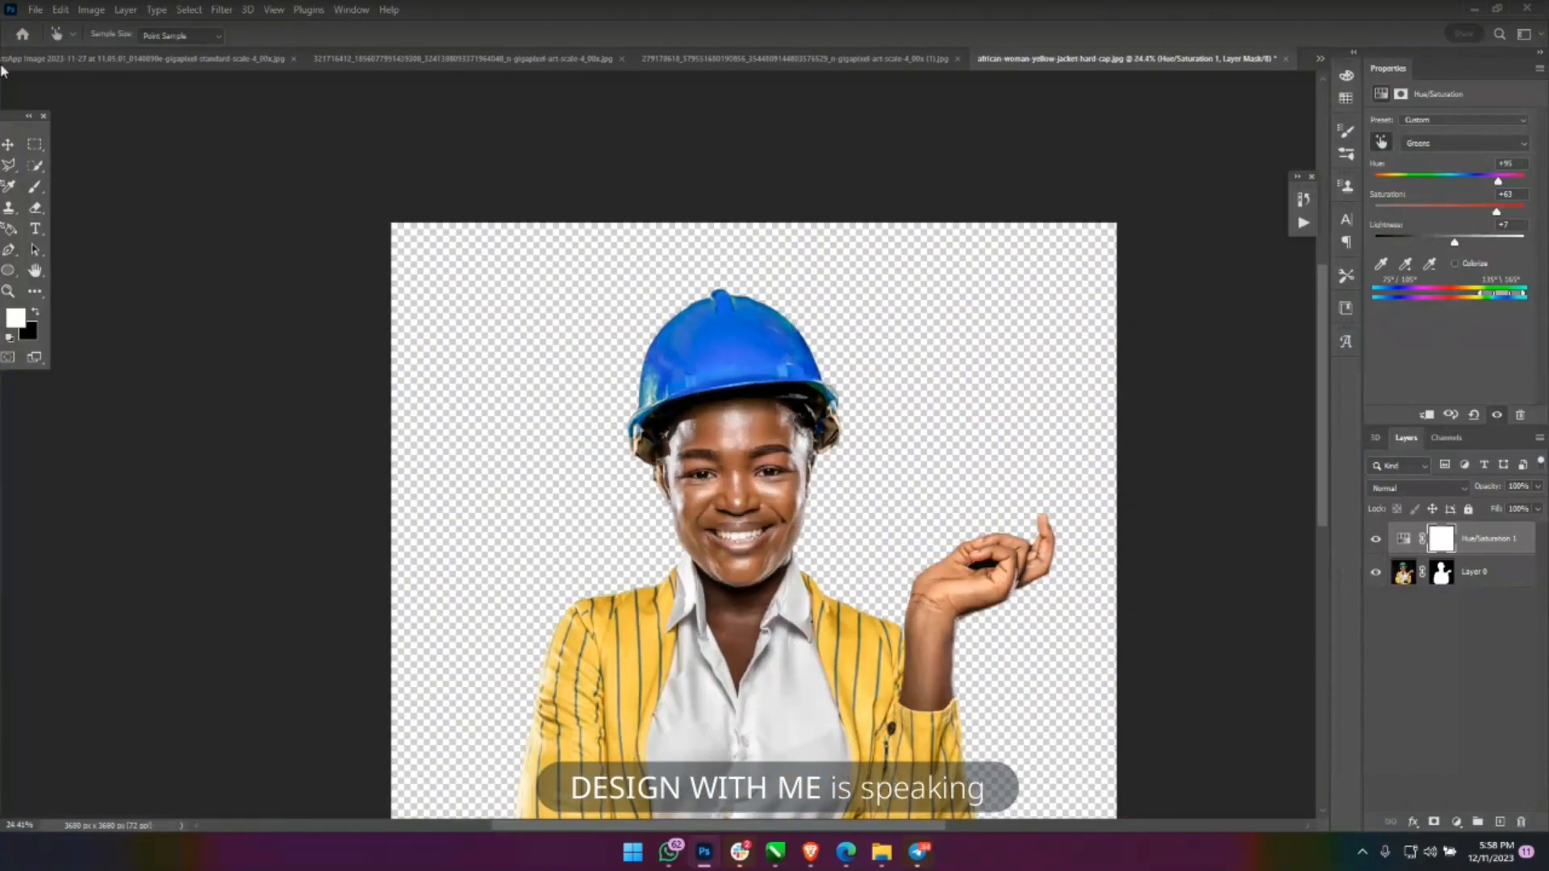
# Quick-export the cut-out photo of the woman to the Desktop as the PNG file DSADSD.
pyautogui.click(36, 9)
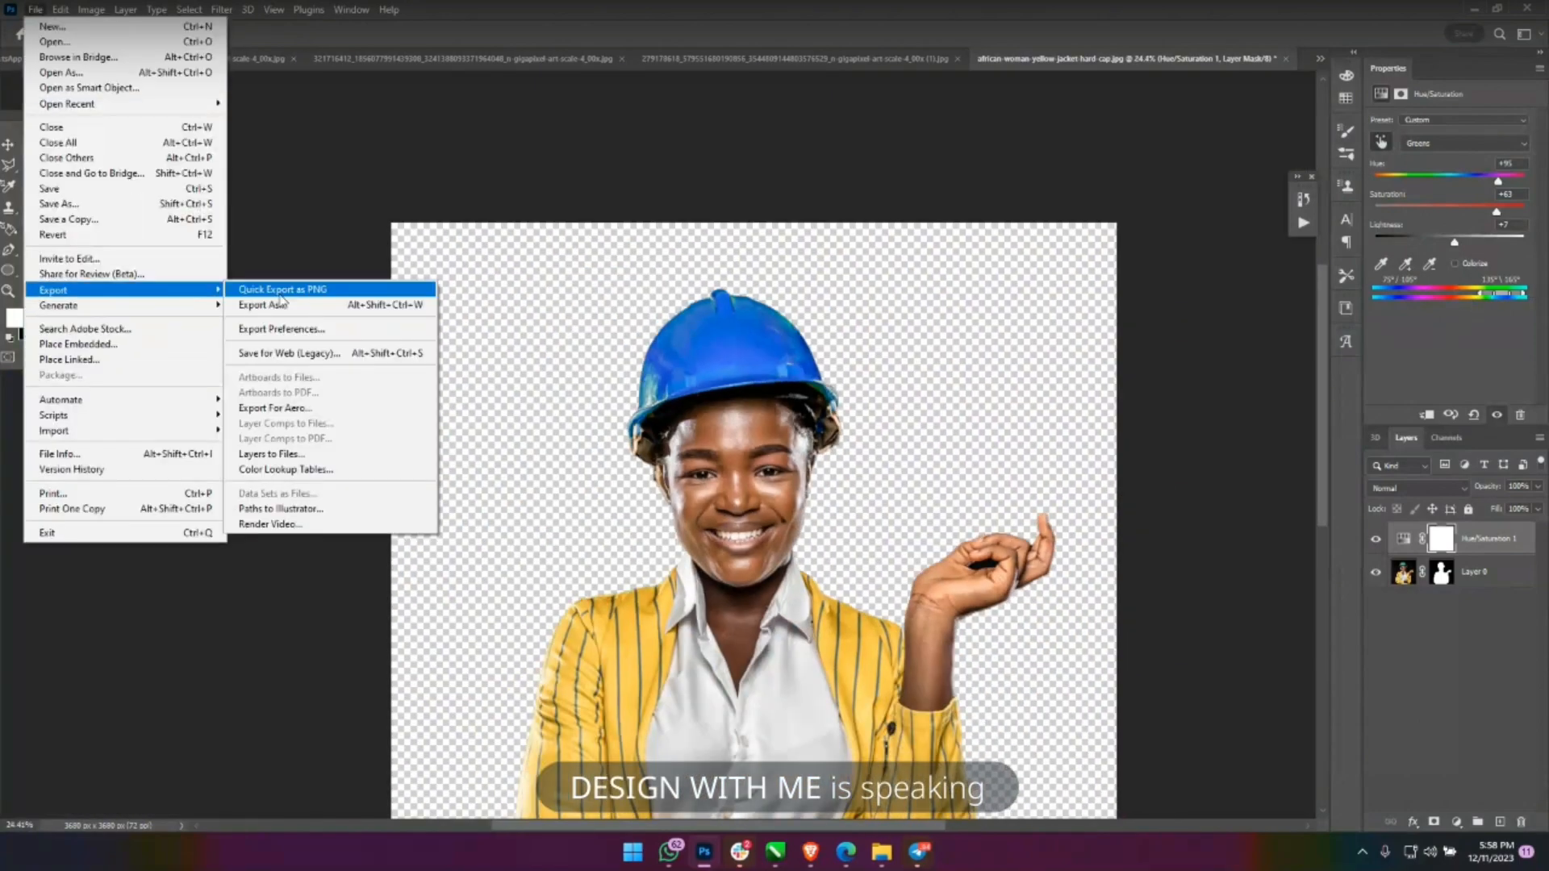
pyautogui.click(570, 373)
pyautogui.write('DSADSD')
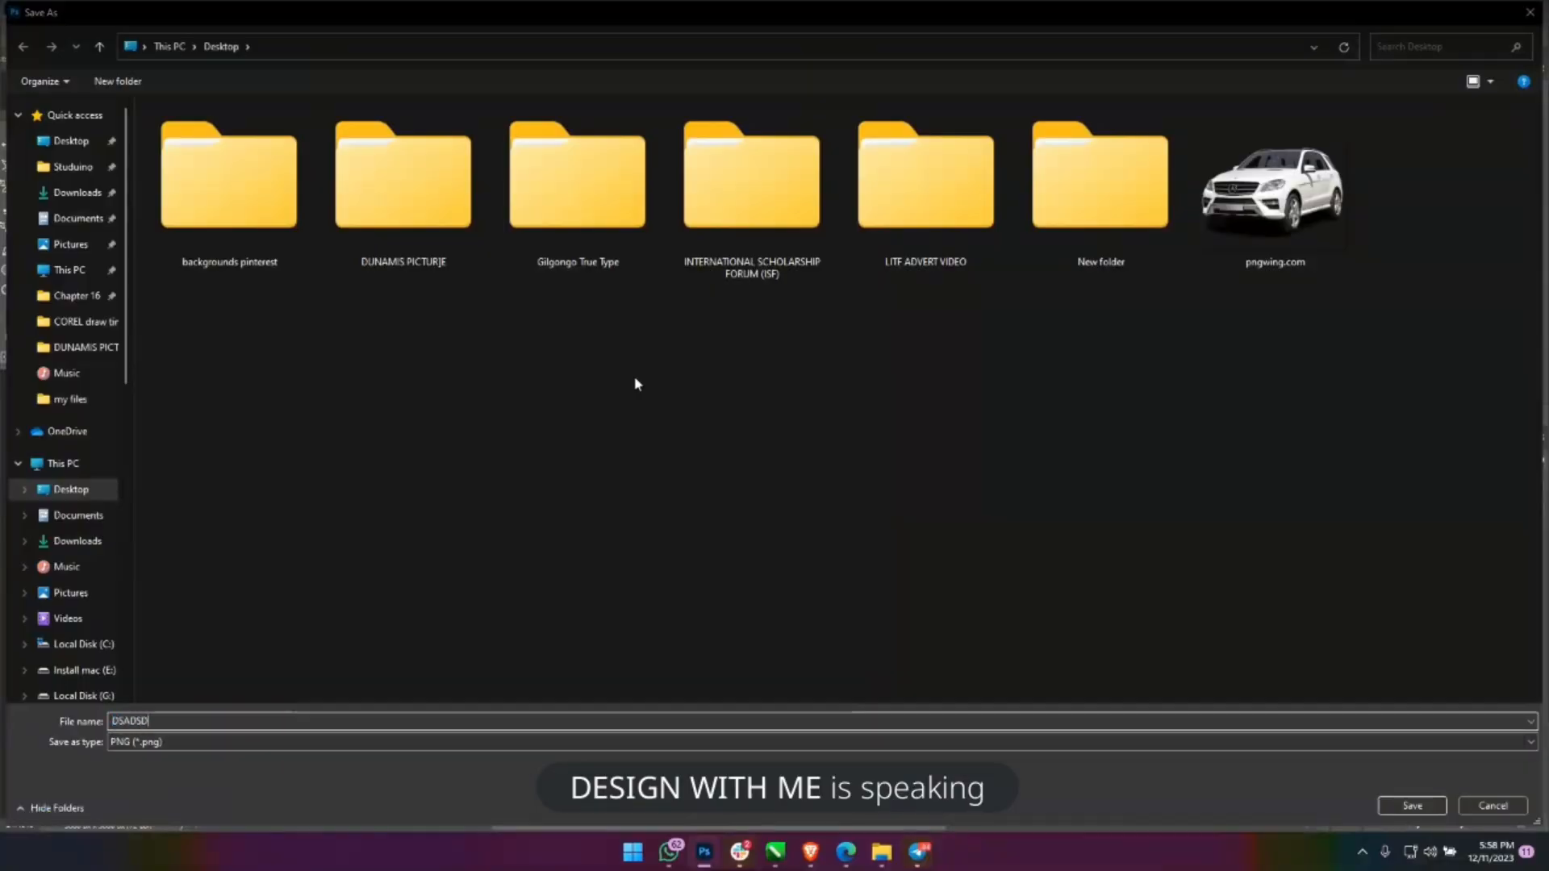
pyautogui.press('Return')
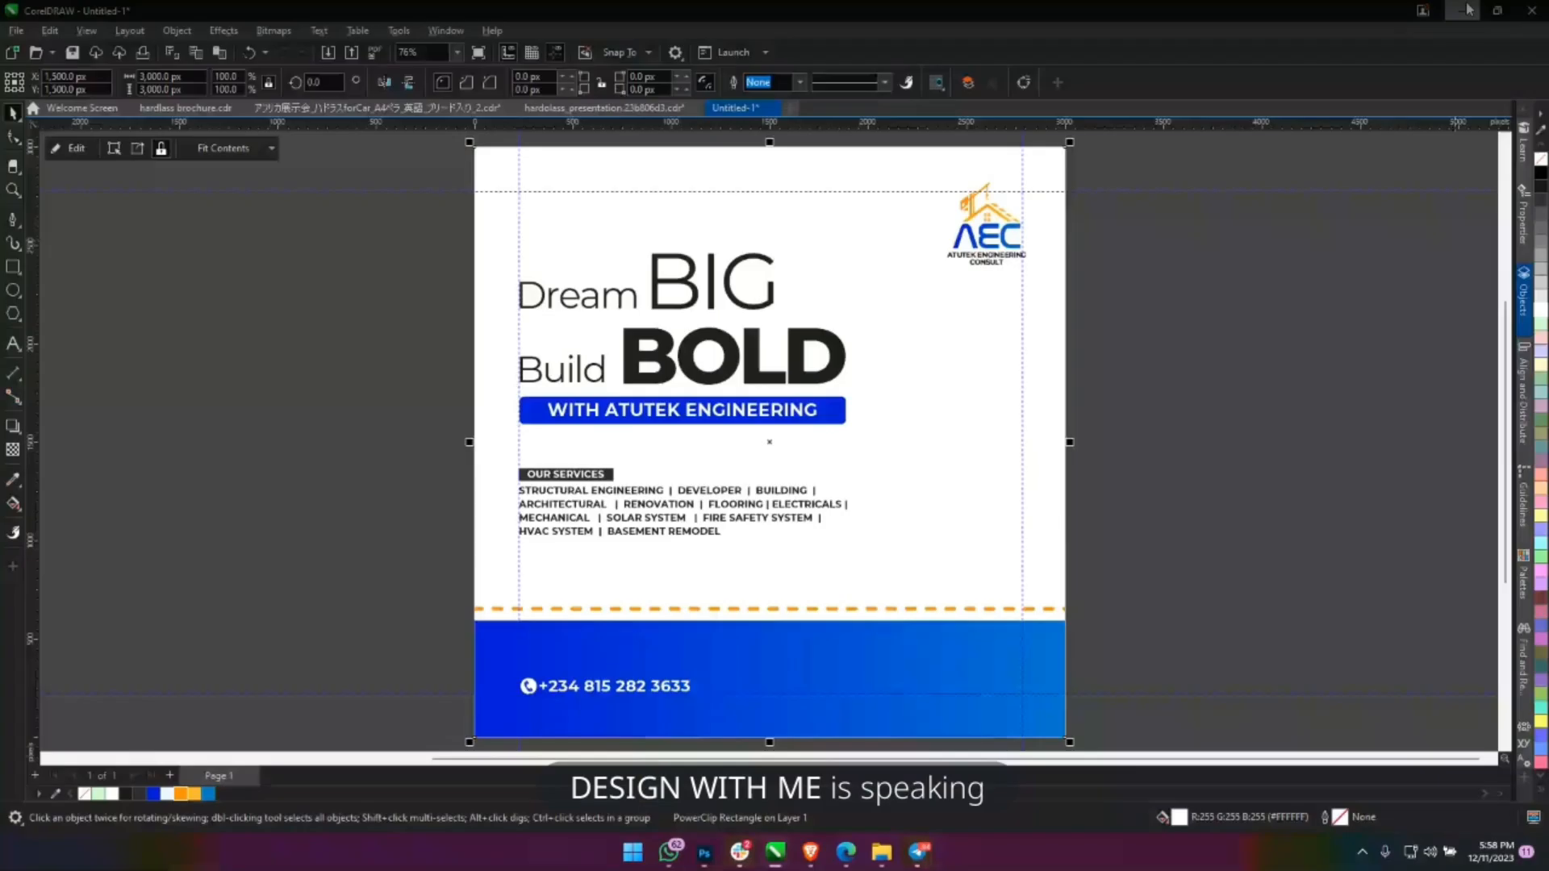
pyautogui.click(1474, 9)
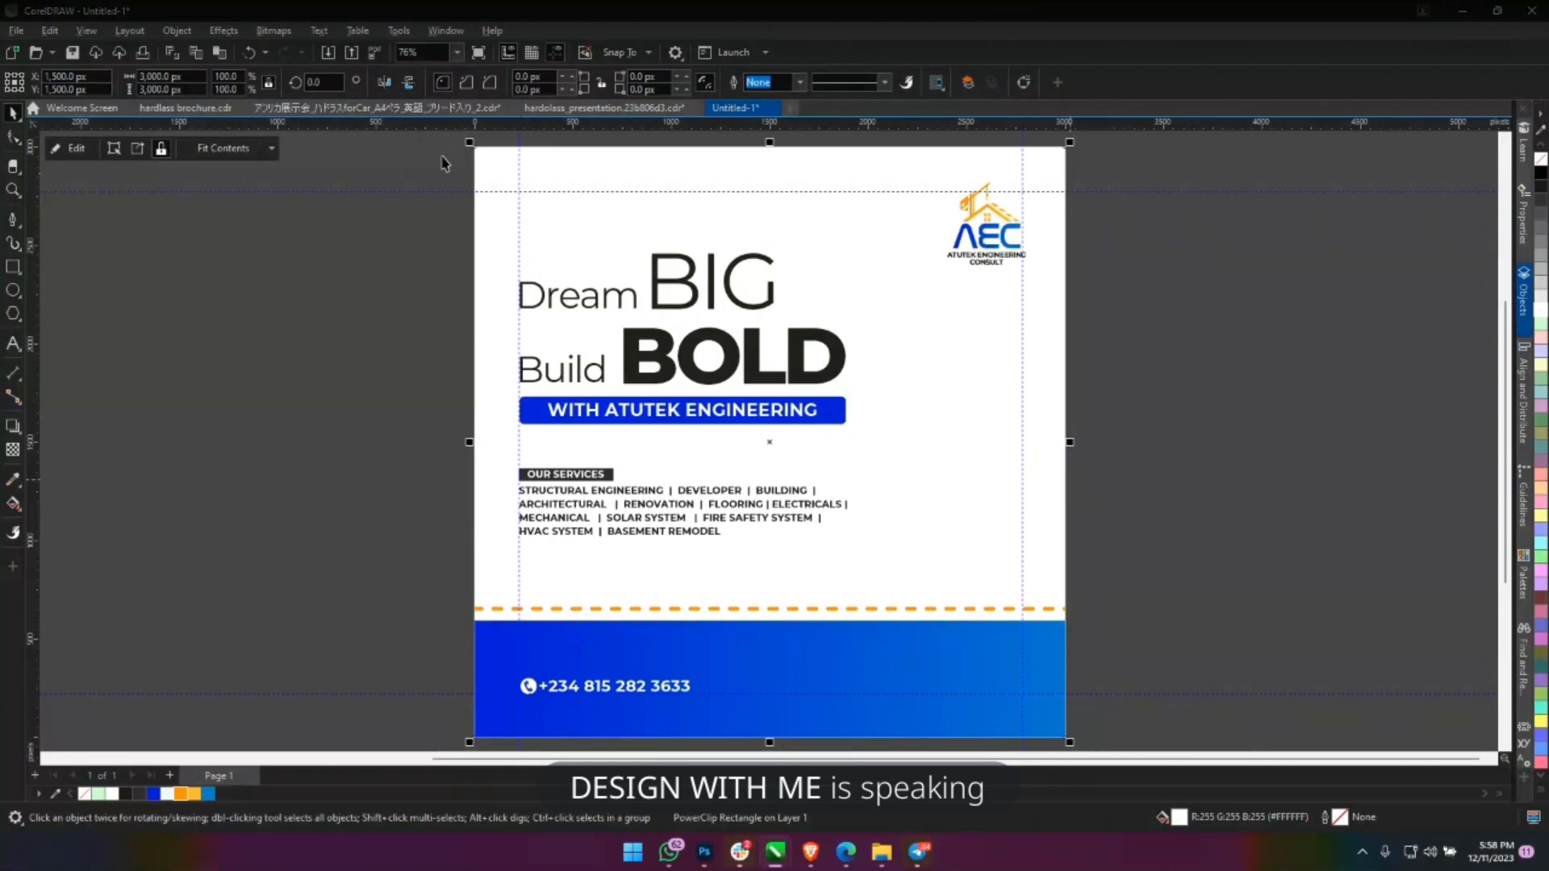
pyautogui.hotkey('alt', 'Tab')
pyautogui.click(26, 11)
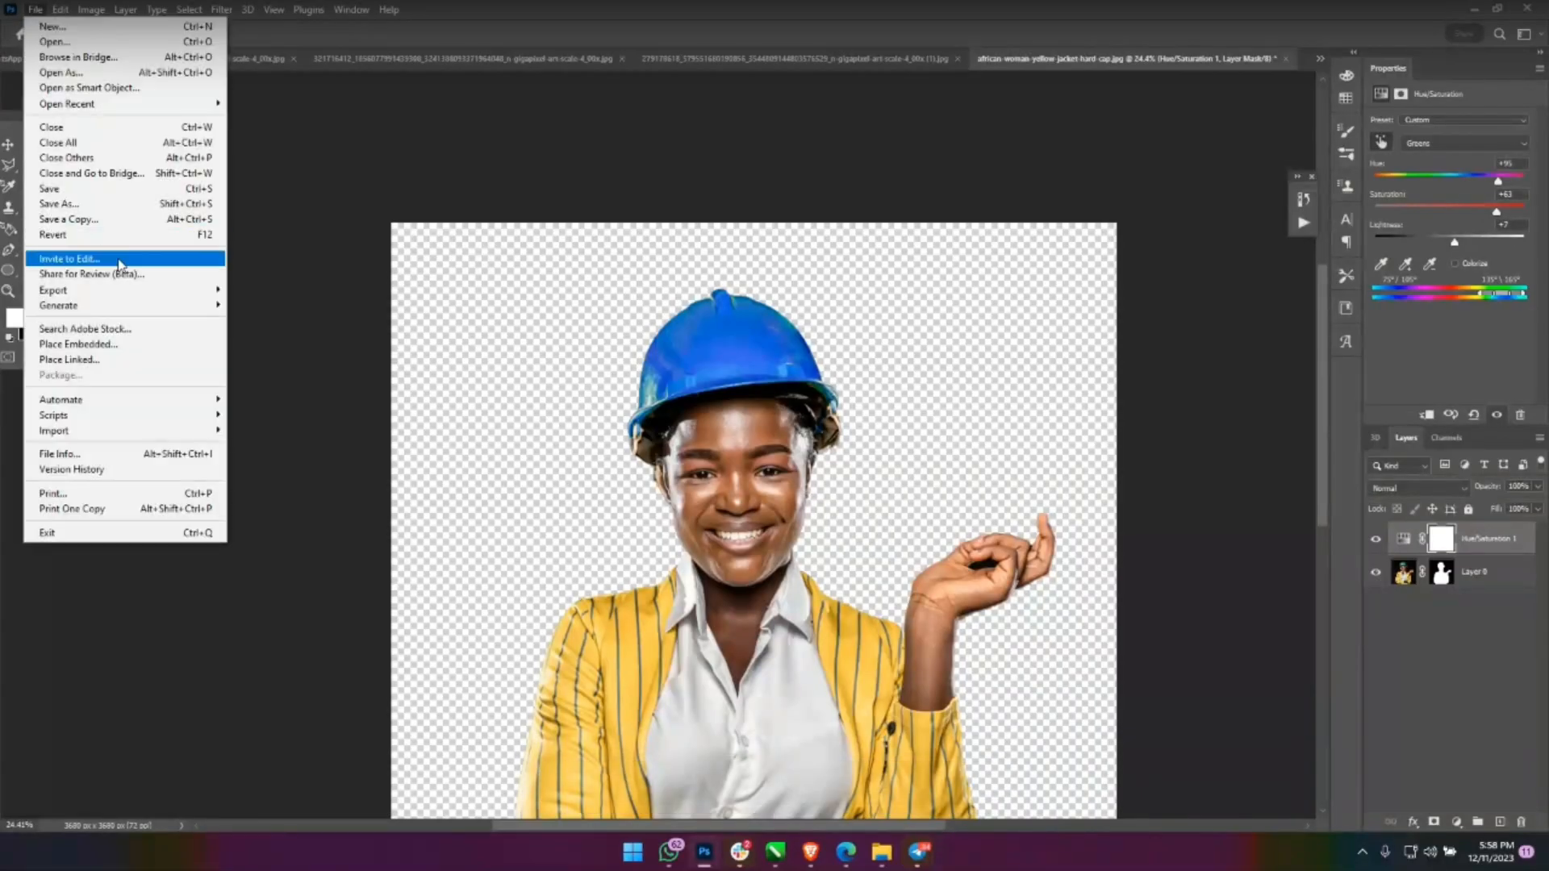
pyautogui.moveTo(121, 290)
pyautogui.click(324, 288)
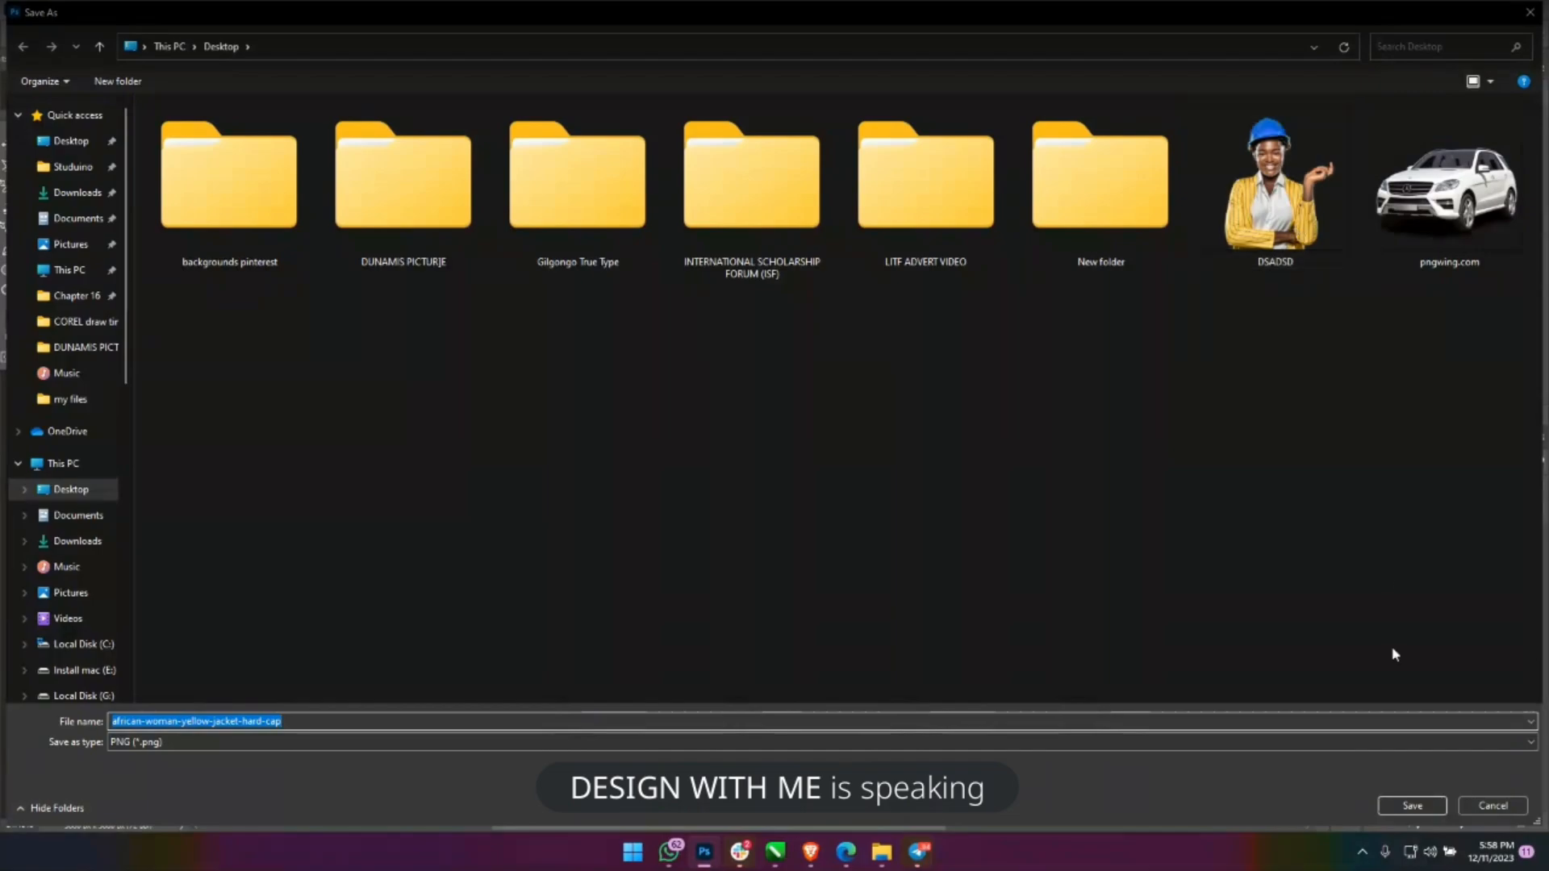
pyautogui.click(1469, 802)
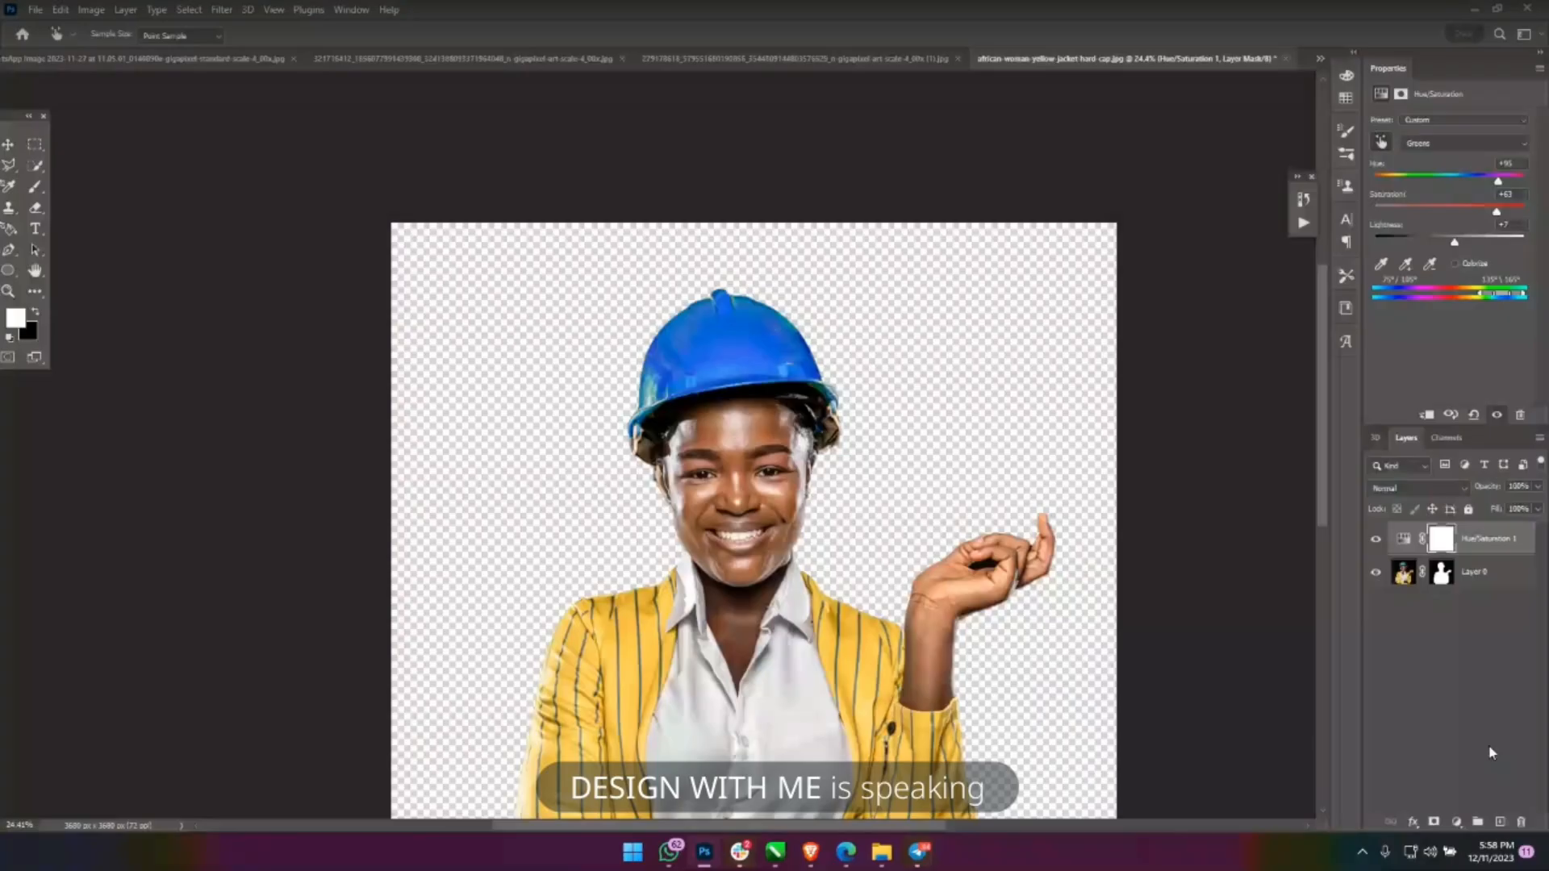
# Bring the DSADSD picture from the Desktop folder into the Untitled-1 flyer in CorelDRAW.
pyautogui.click(1476, 12)
pyautogui.click(884, 852)
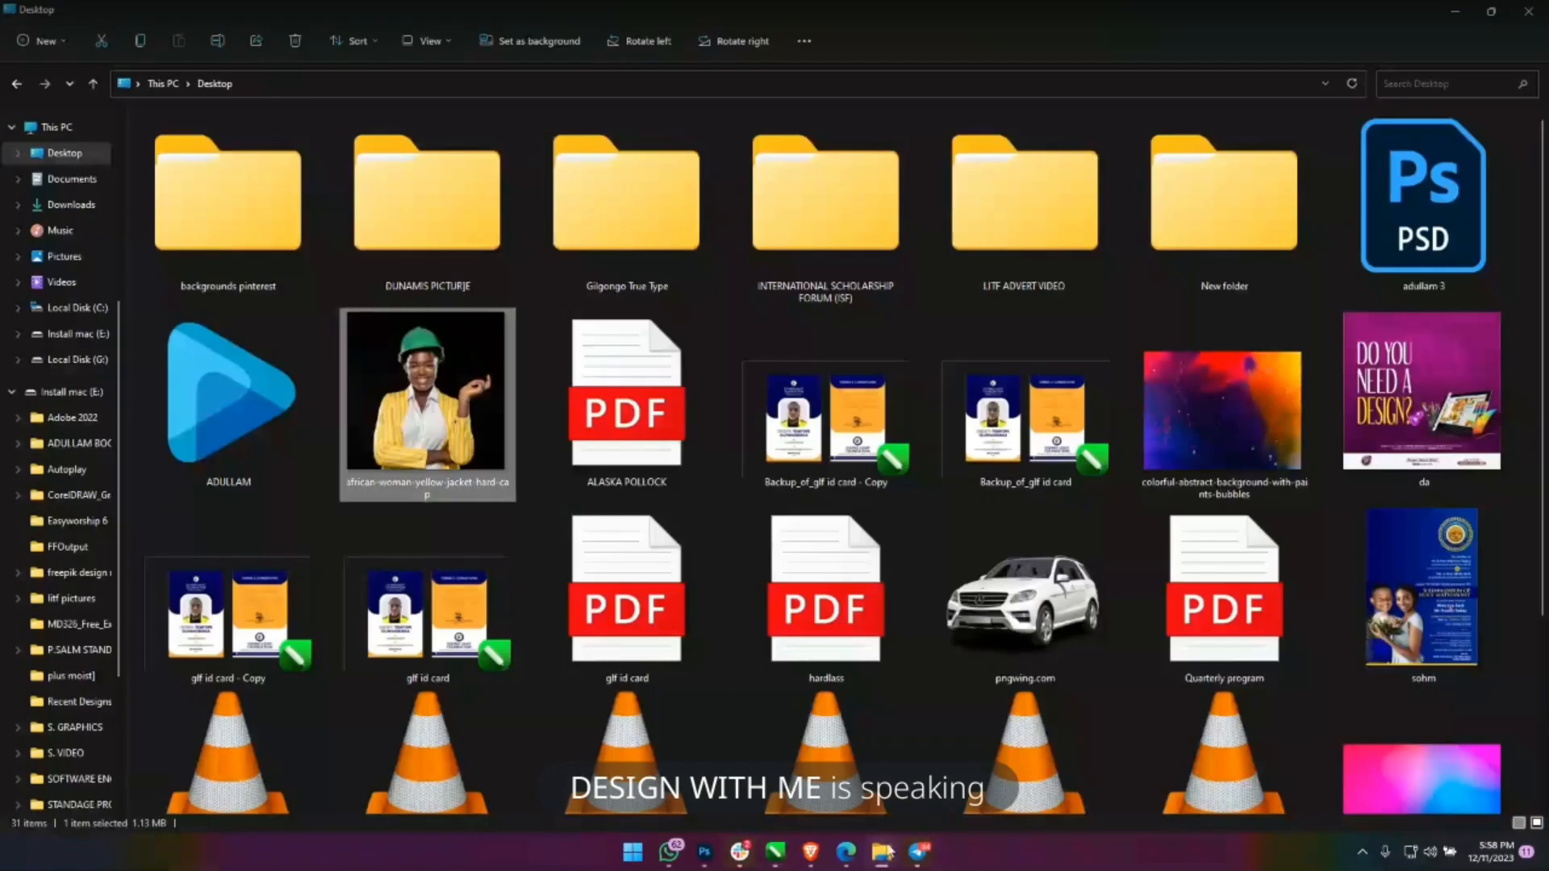
pyautogui.scroll(-3, 698, 807)
pyautogui.moveTo(633, 720); pyautogui.dragTo(1189, 494)
pyautogui.hotkey('alt', 'Tab')
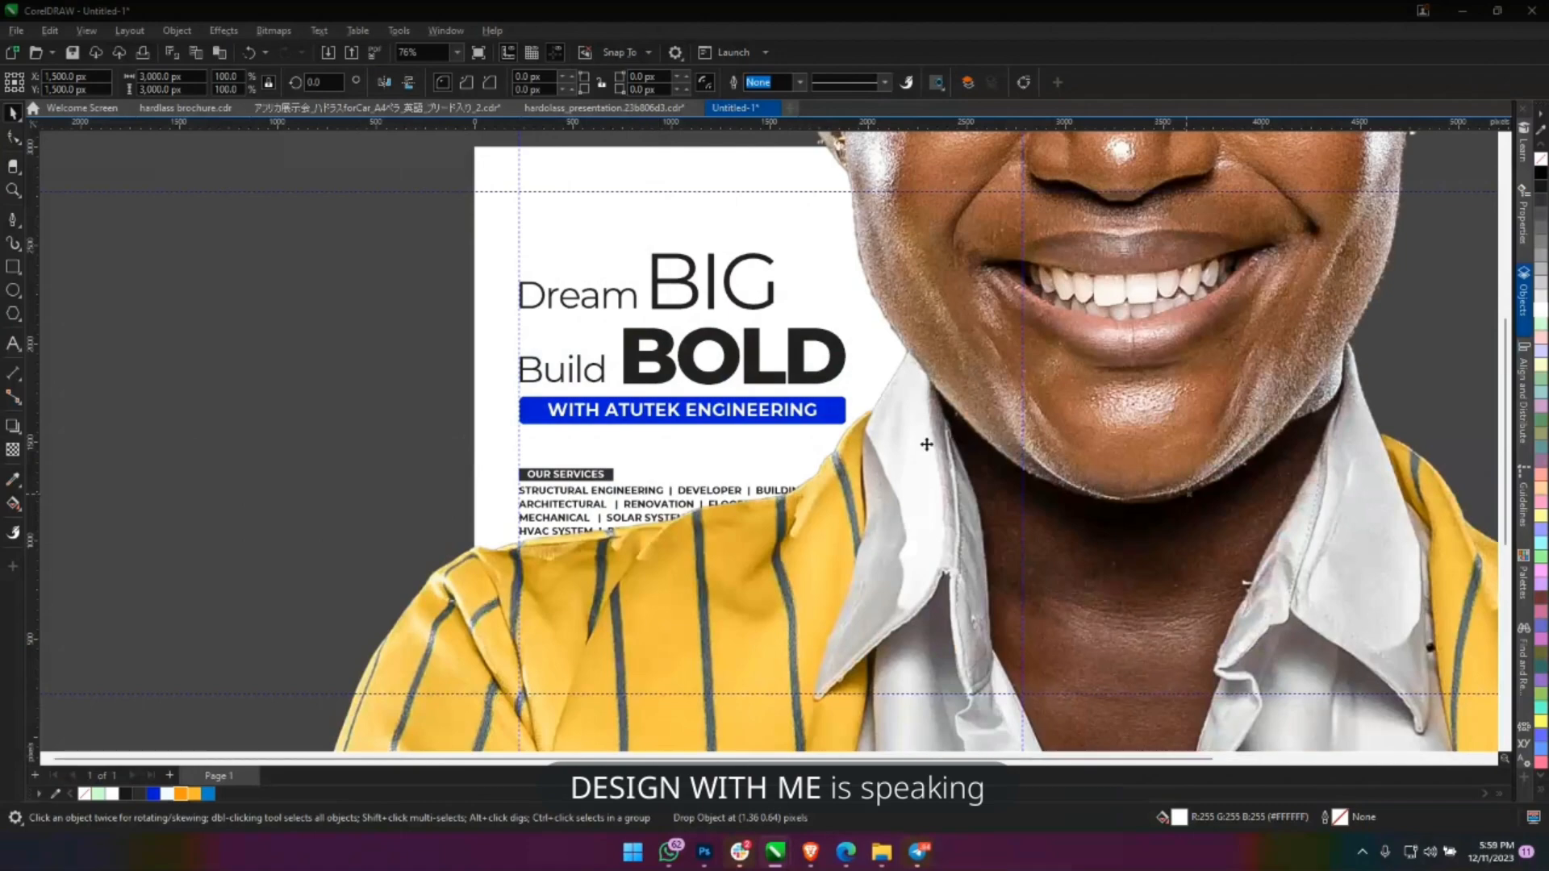
# Scale the imported photo down to about 2,245 px and place it over the flyer's lower-right area, overlapping the blue band.
pyautogui.scroll(-2, 925, 445)
pyautogui.scroll(-1, 924, 445)
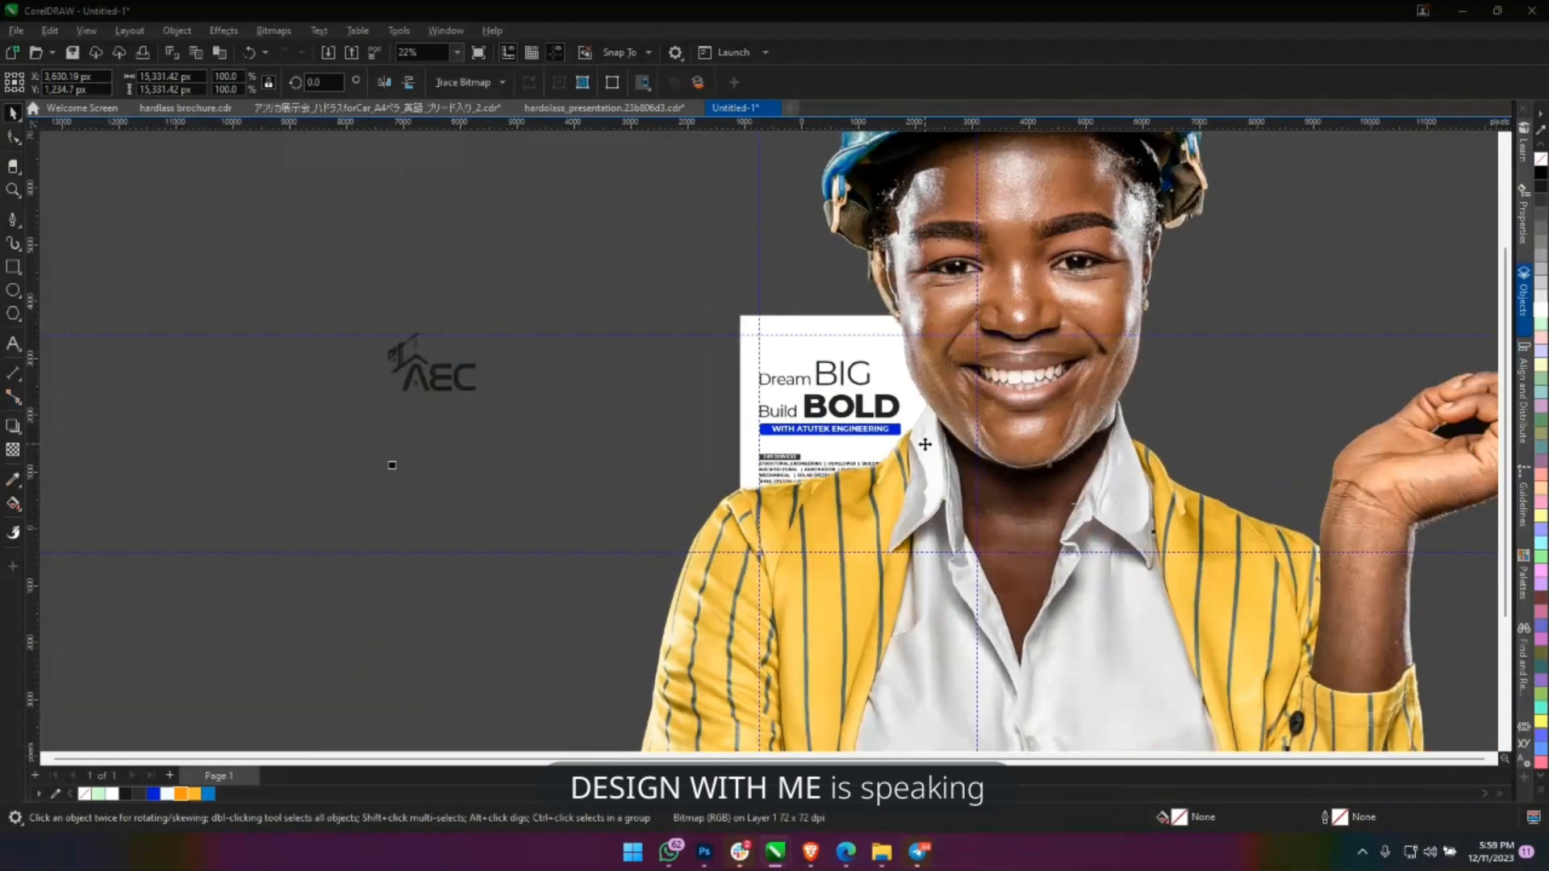
pyautogui.scroll(-1, 924, 444)
pyautogui.scroll(-2, 1201, 552)
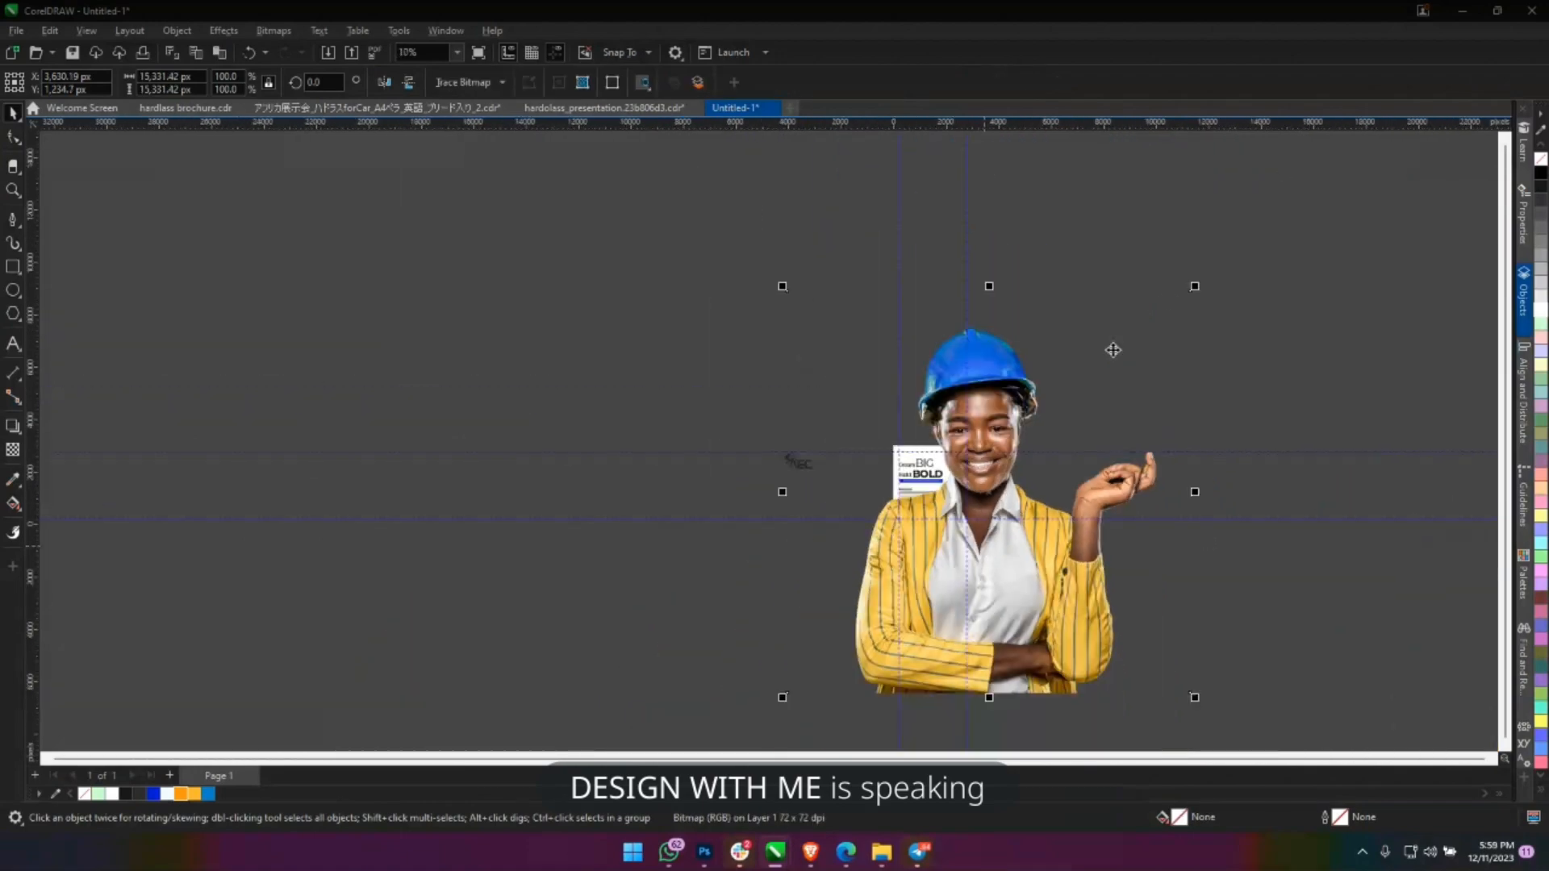
pyautogui.moveTo(1194, 285); pyautogui.dragTo(888, 543)
pyautogui.scroll(3, 980, 500)
pyautogui.scroll(4, 987, 576)
pyautogui.moveTo(967, 445); pyautogui.dragTo(1073, 359)
pyautogui.moveTo(896, 497); pyautogui.dragTo(892, 503)
pyautogui.scroll(2, 893, 450)
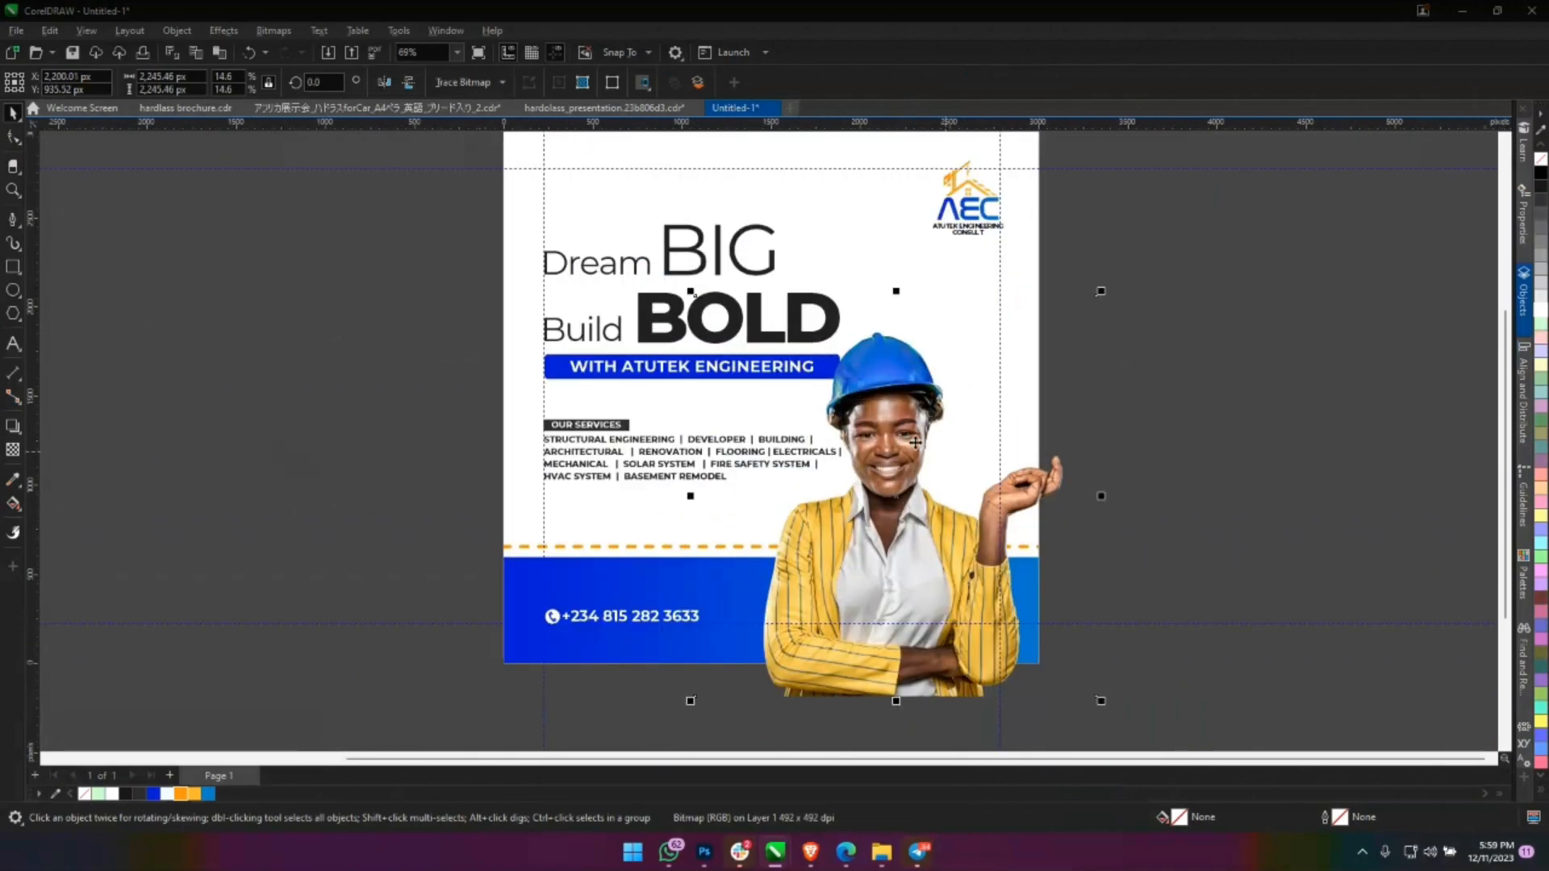
pyautogui.moveTo(893, 434); pyautogui.dragTo(903, 422)
pyautogui.click(888, 433)
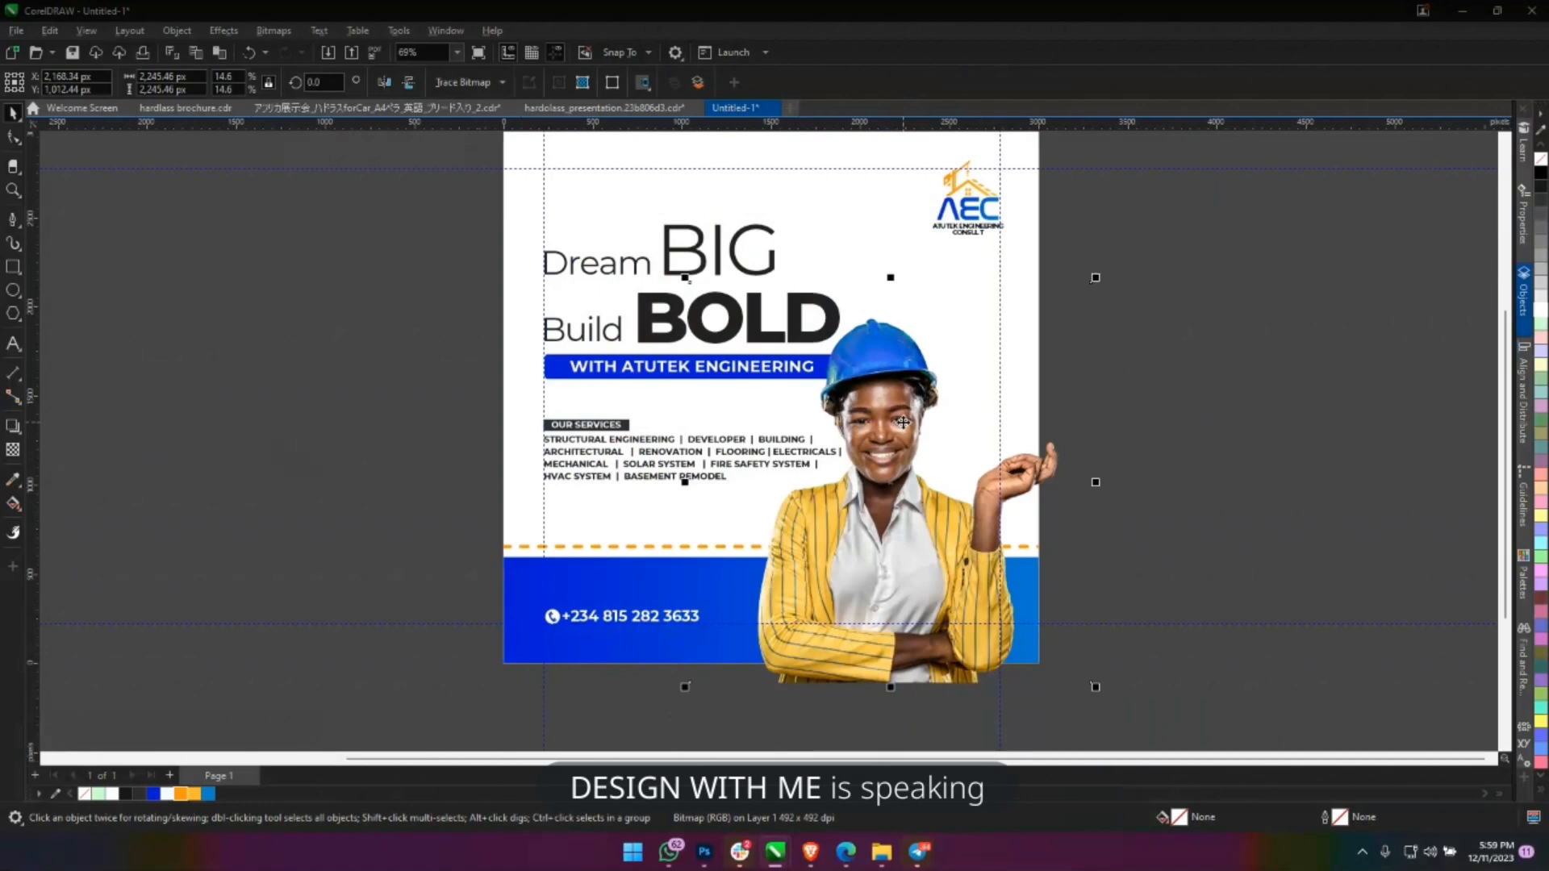
pyautogui.scroll(1, 902, 422)
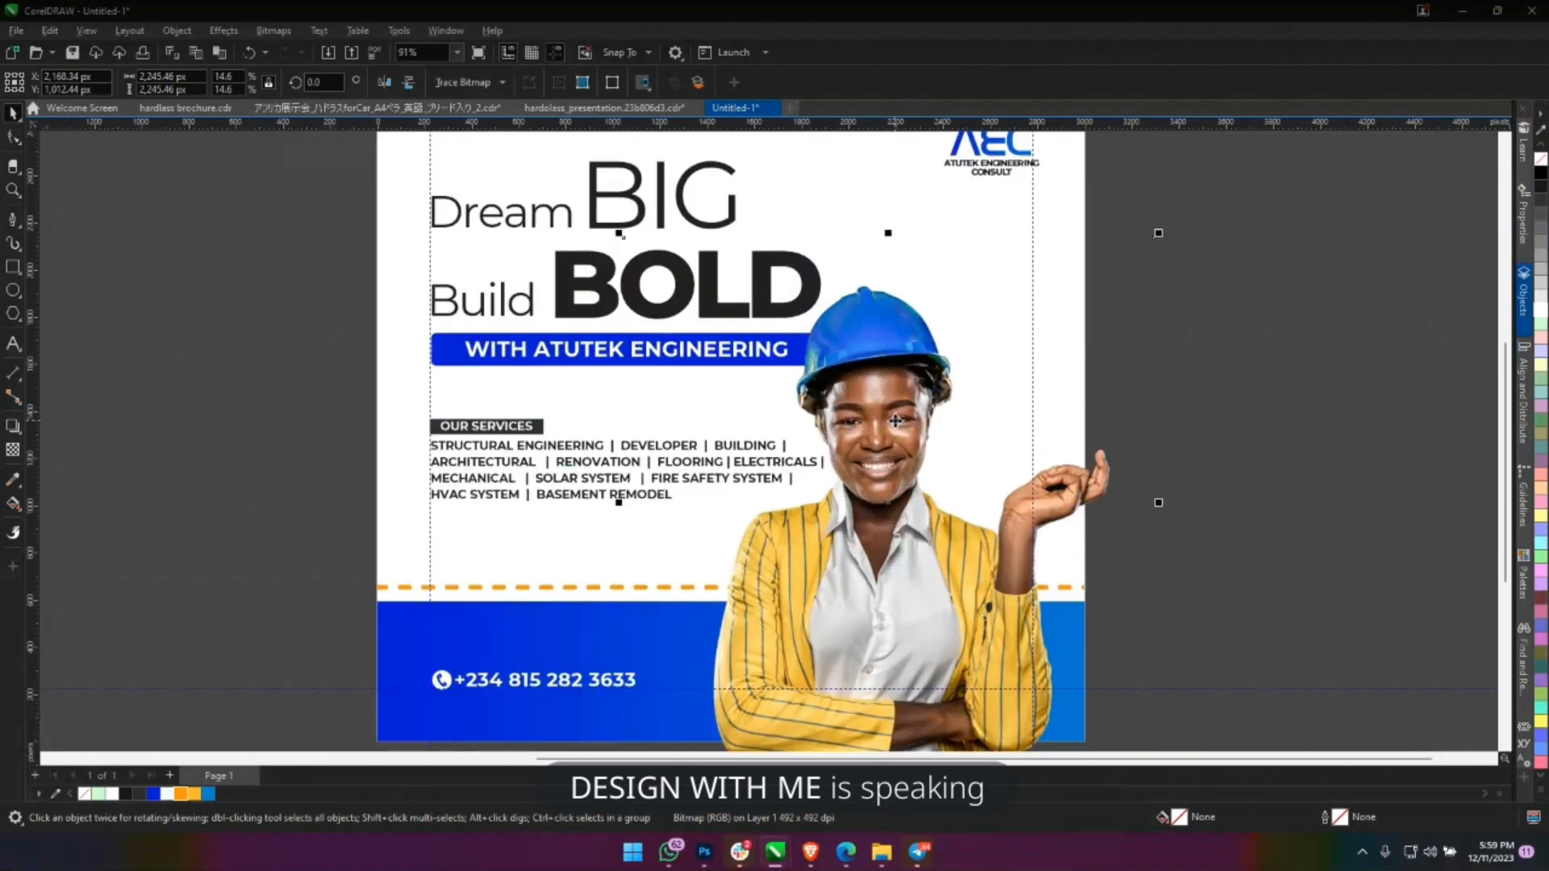
# Try placing the woman's photo inside the flyer's background rectangle as a PowerClip.
pyautogui.rightClick(896, 426)
pyautogui.click(988, 584)
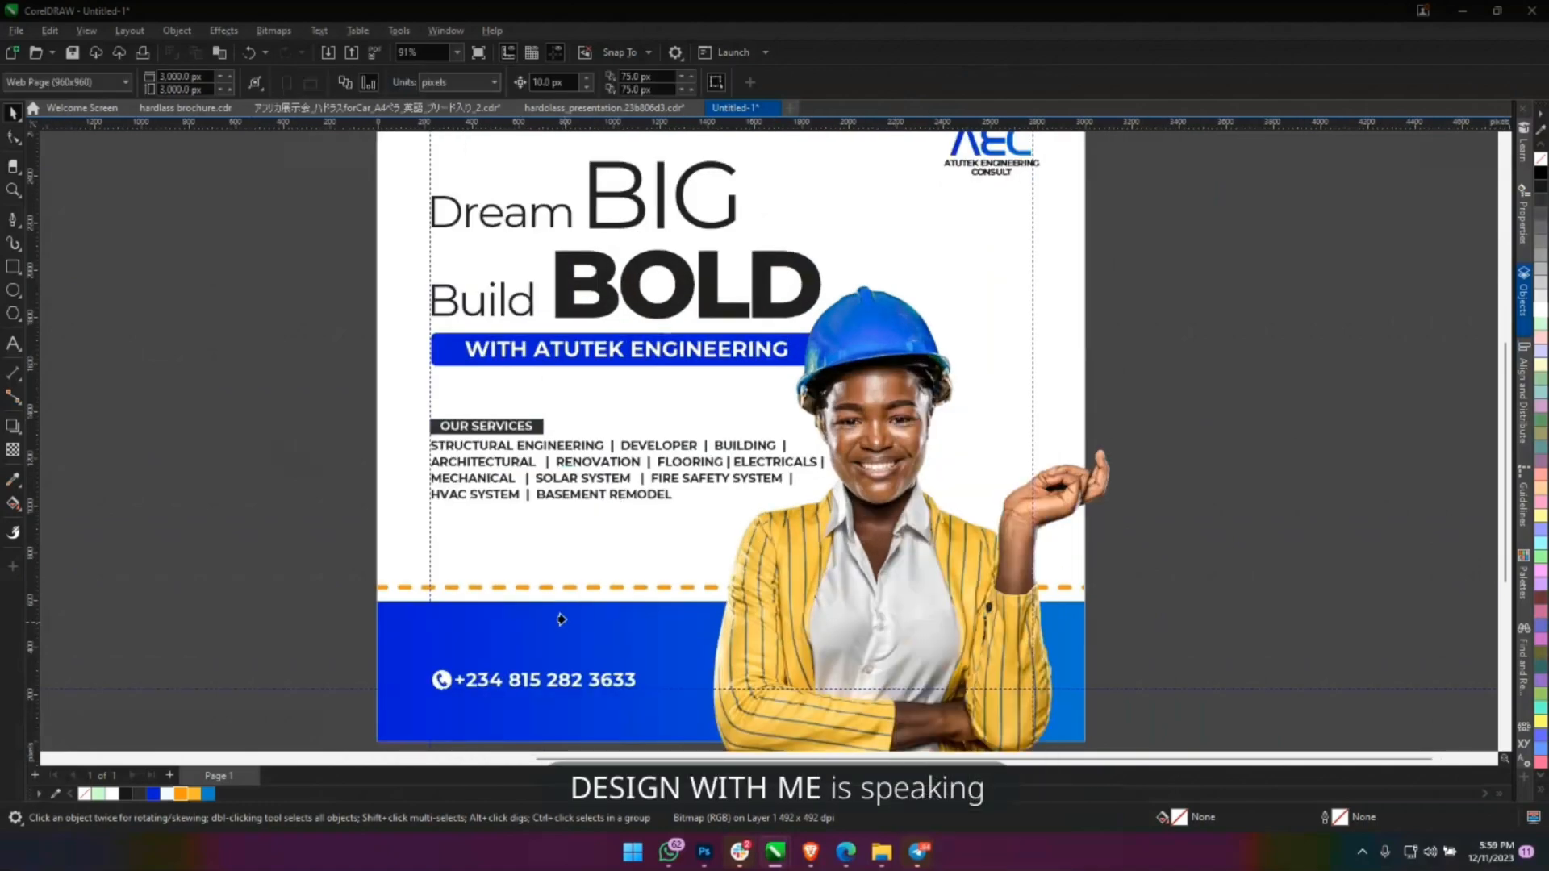
pyautogui.click(534, 549)
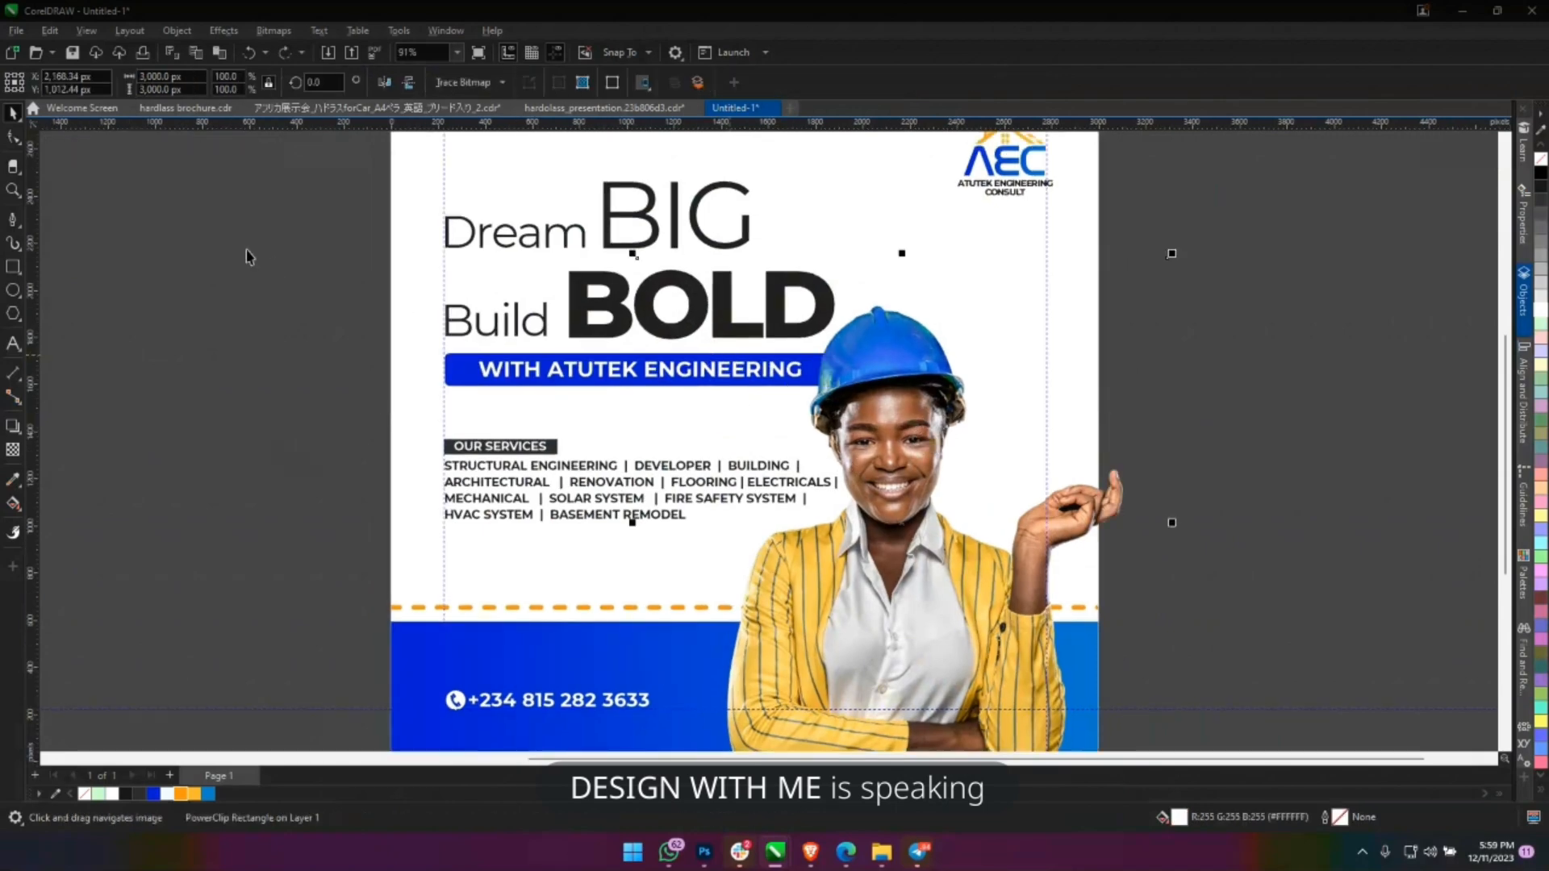
pyautogui.hotkey('ctrl', 'z')
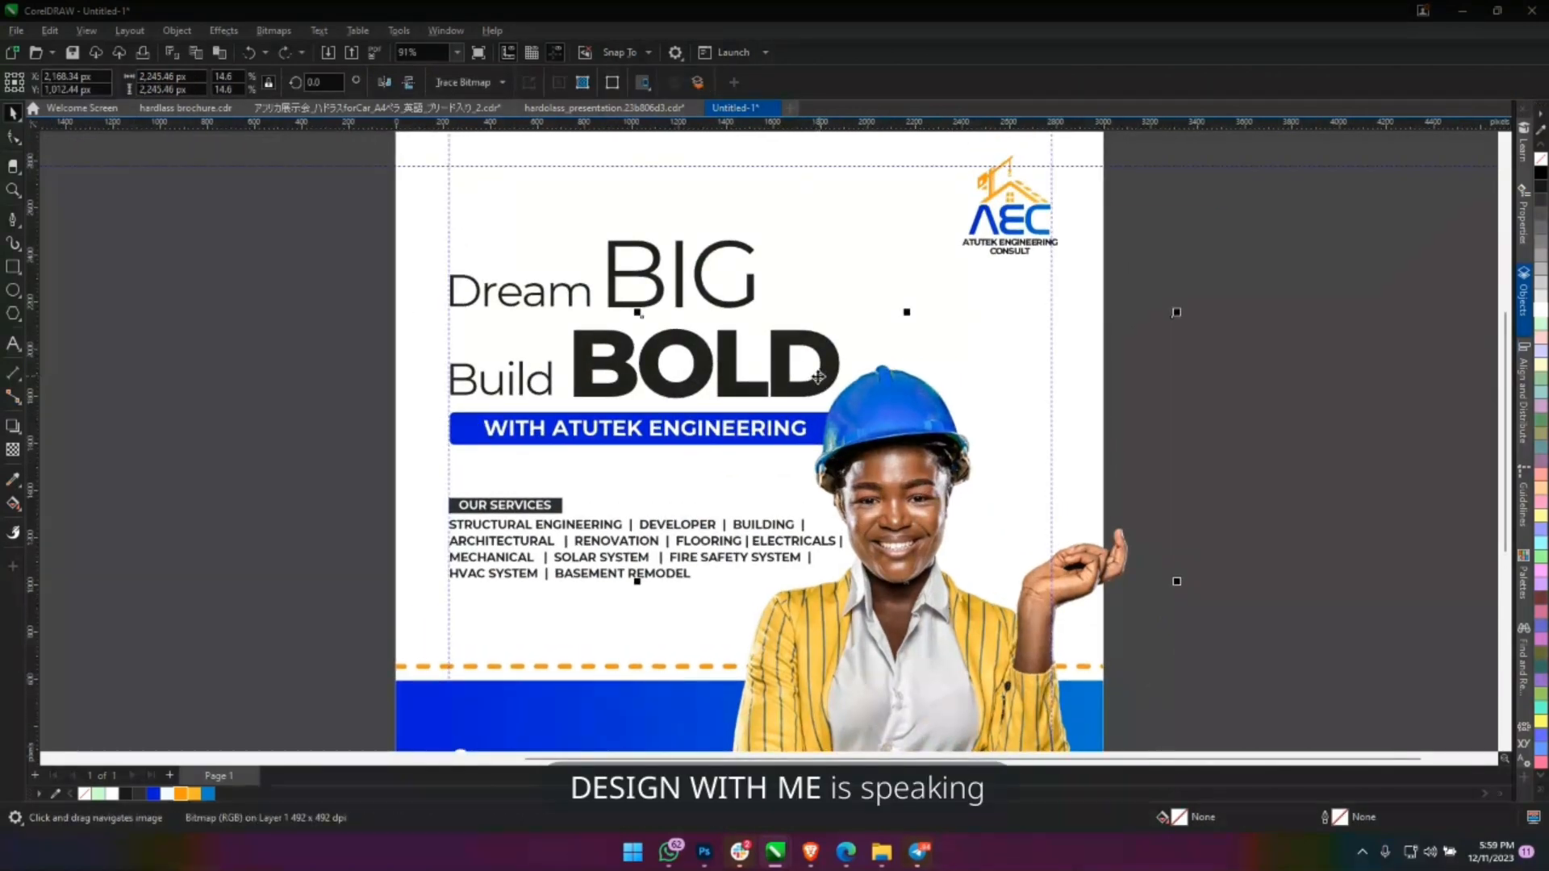
# Reduce the woman's photo to about 2,083 px and position it at the flyer's bottom edge beside the services text.
pyautogui.moveTo(781, 395); pyautogui.dragTo(874, 375)
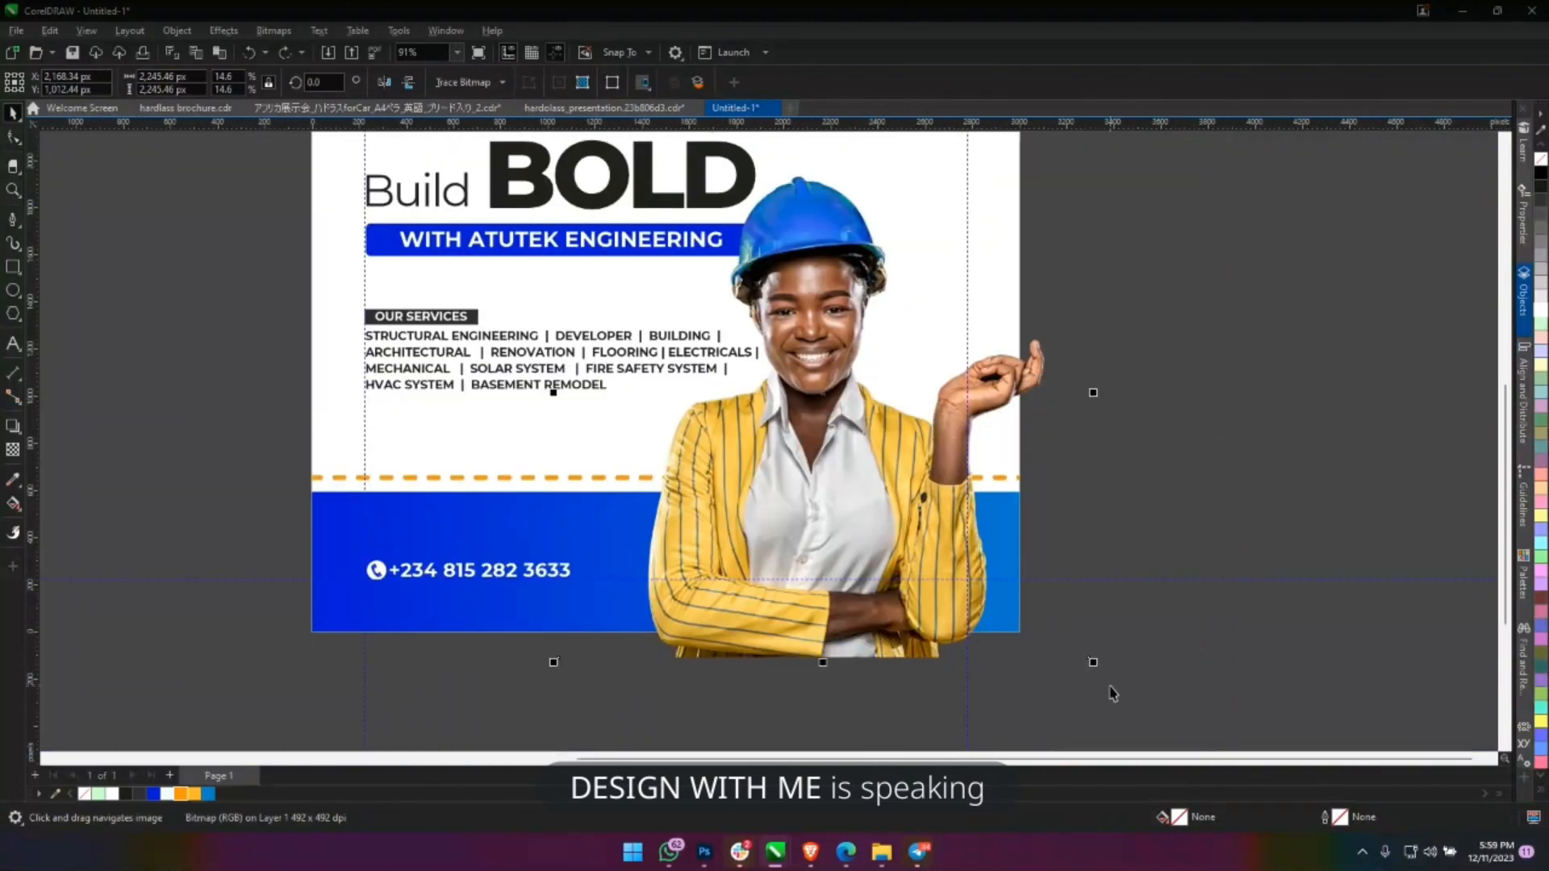
pyautogui.moveTo(1091, 658); pyautogui.dragTo(1052, 650)
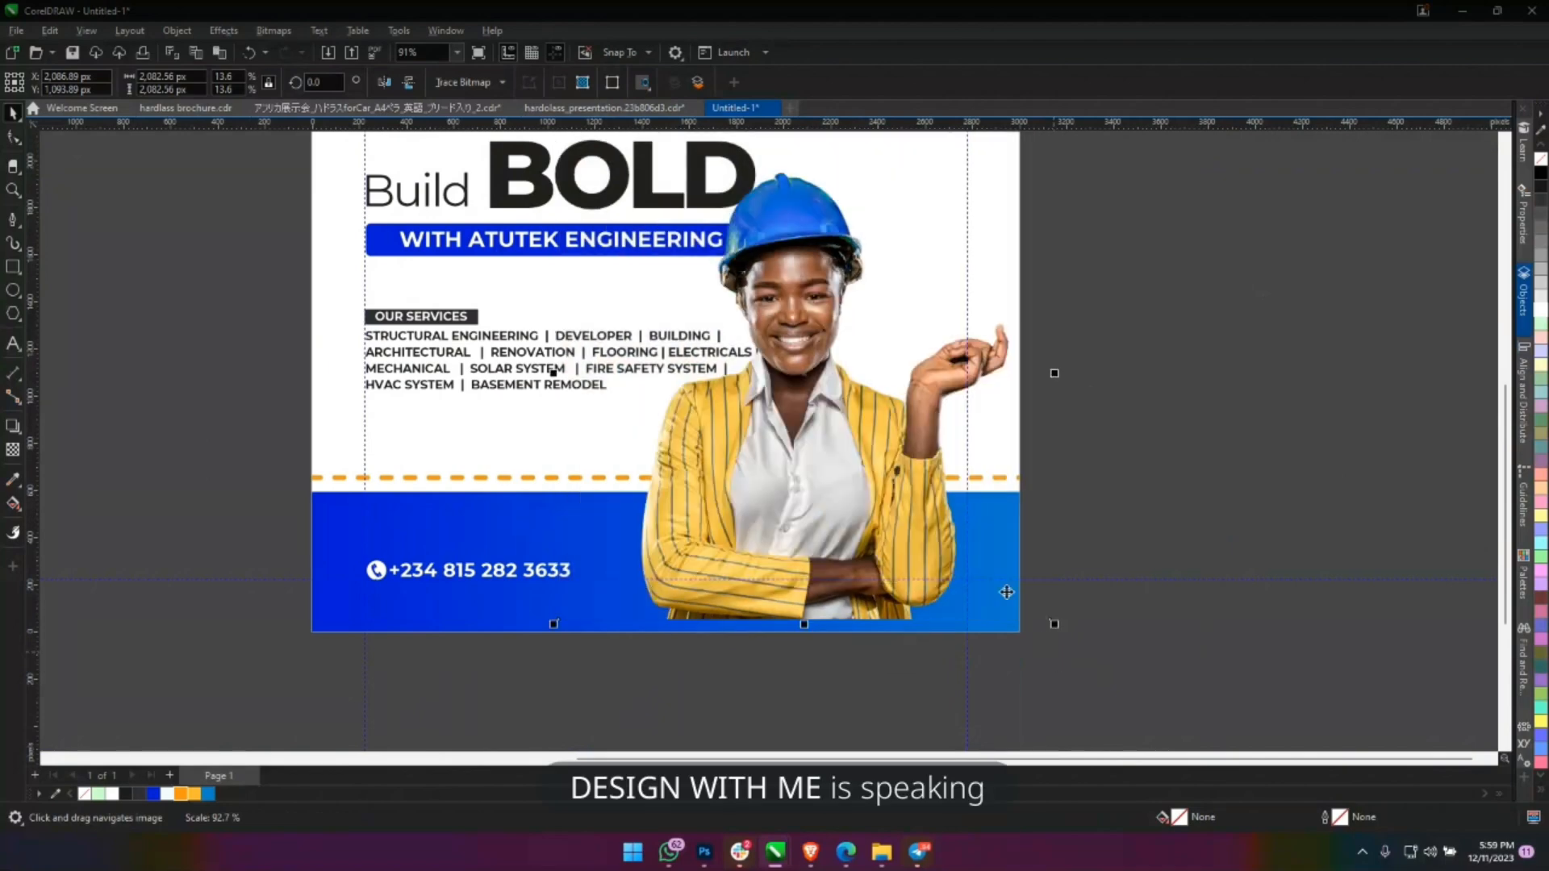
pyautogui.moveTo(920, 529); pyautogui.dragTo(894, 508)
pyautogui.moveTo(805, 419); pyautogui.dragTo(954, 511)
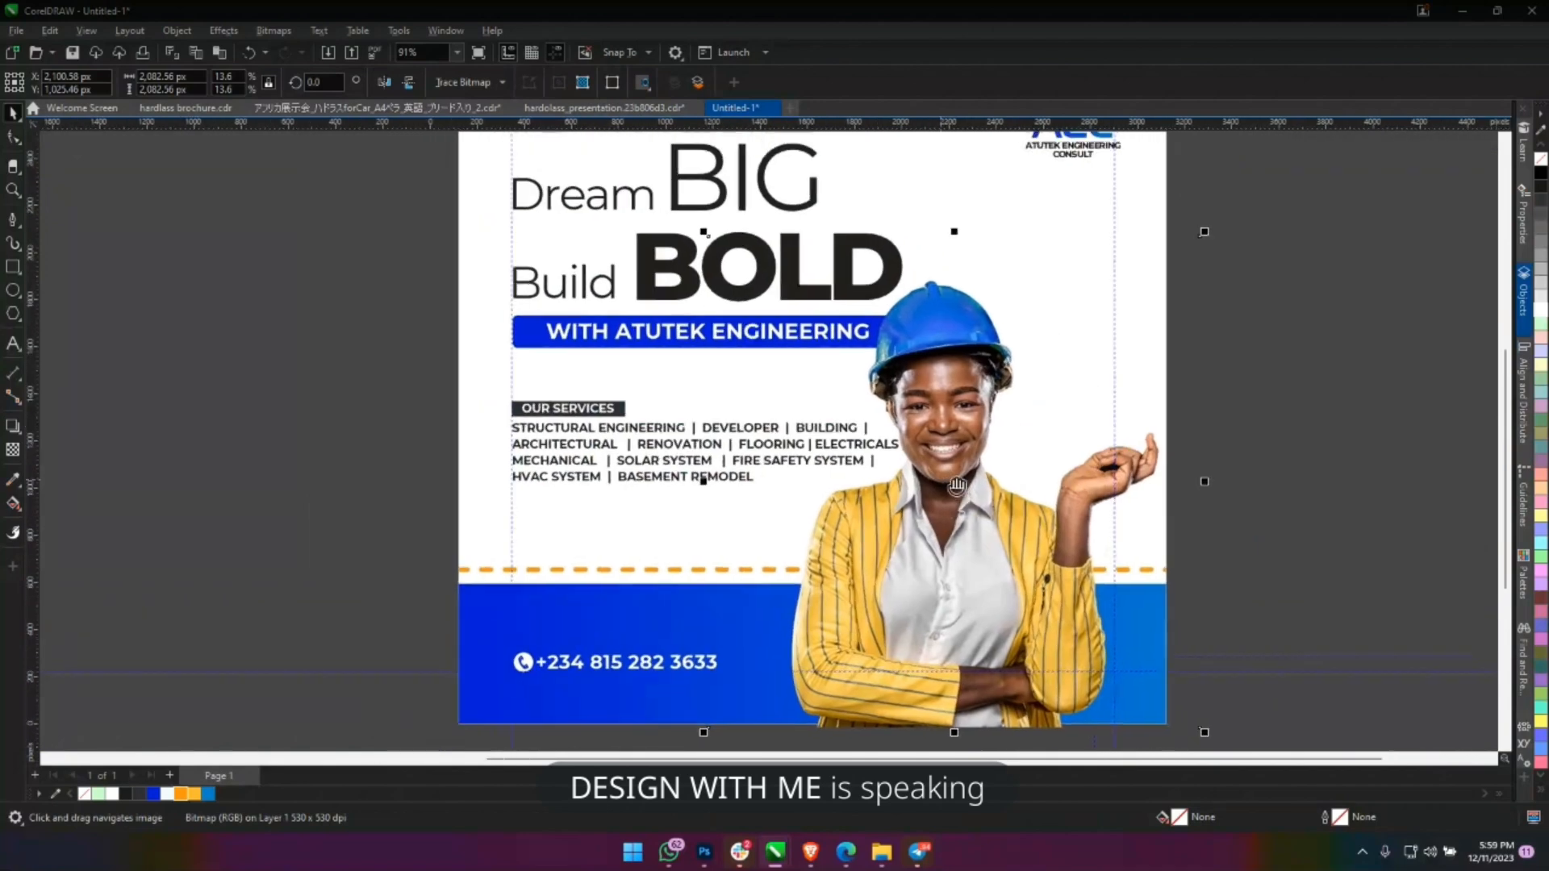
# Break the first services line after BUILDING and join its separator to the line starting with ARCHITECTURAL.
pyautogui.click(601, 445)
pyautogui.doubleClick(601, 446)
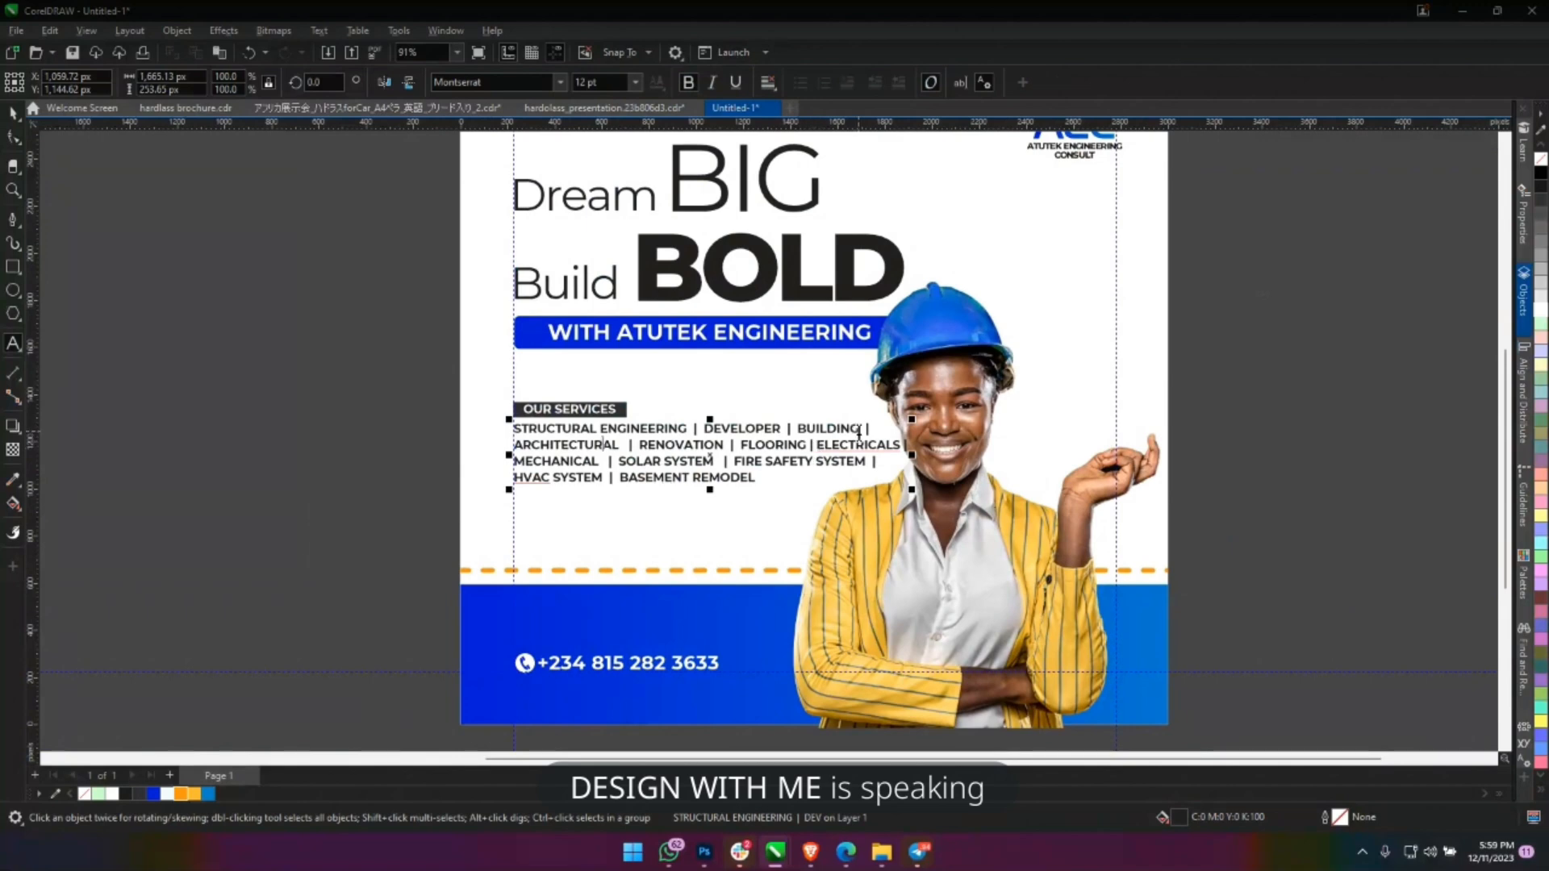
pyautogui.click(860, 432)
pyautogui.press('Return')
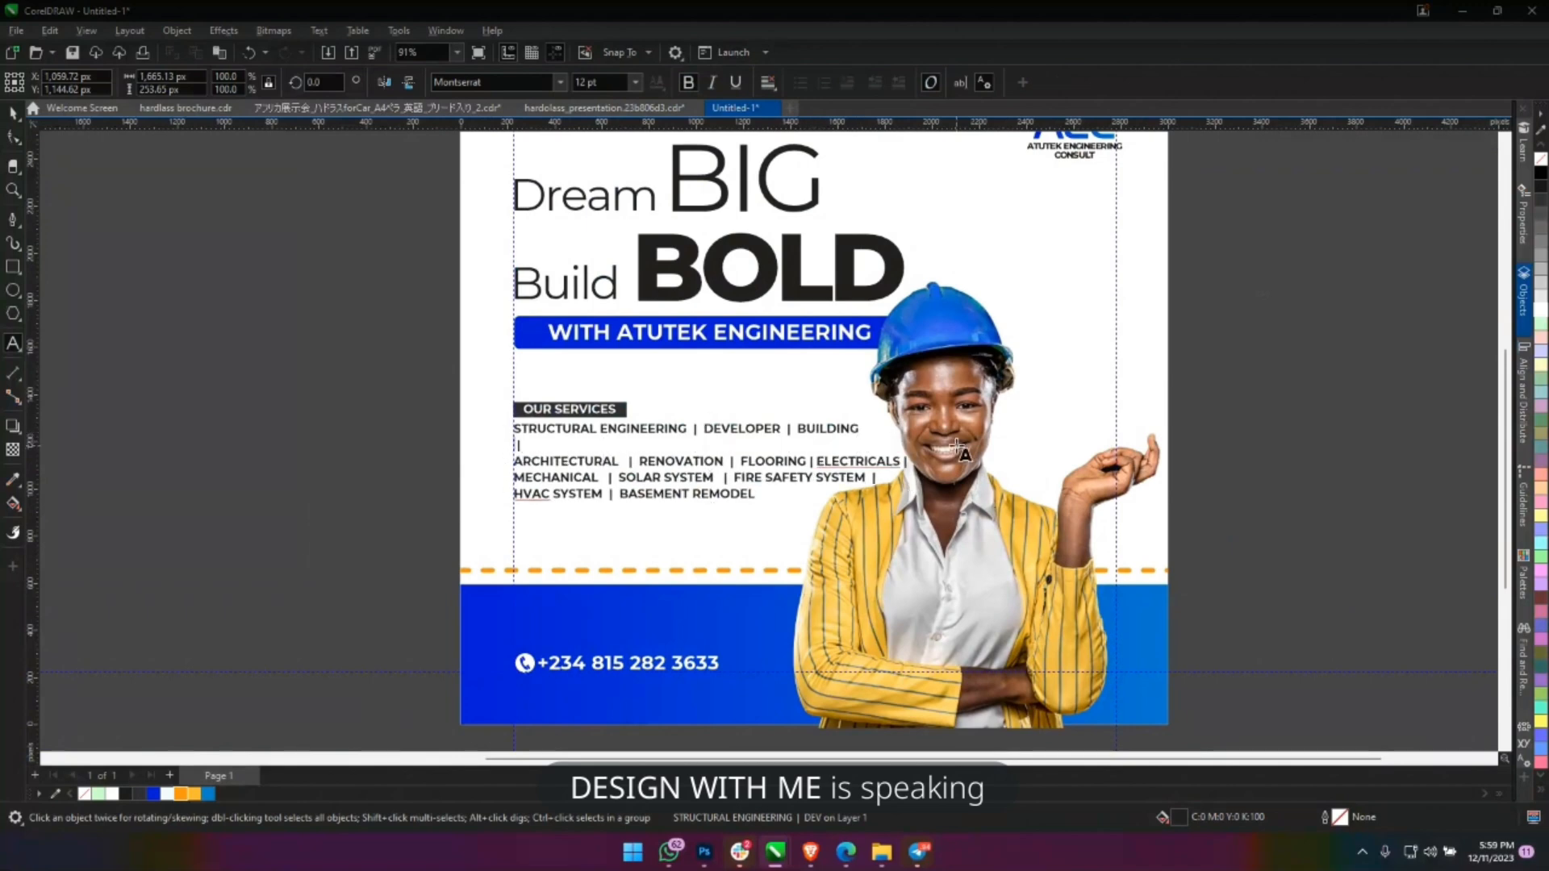
pyautogui.press('Delete')
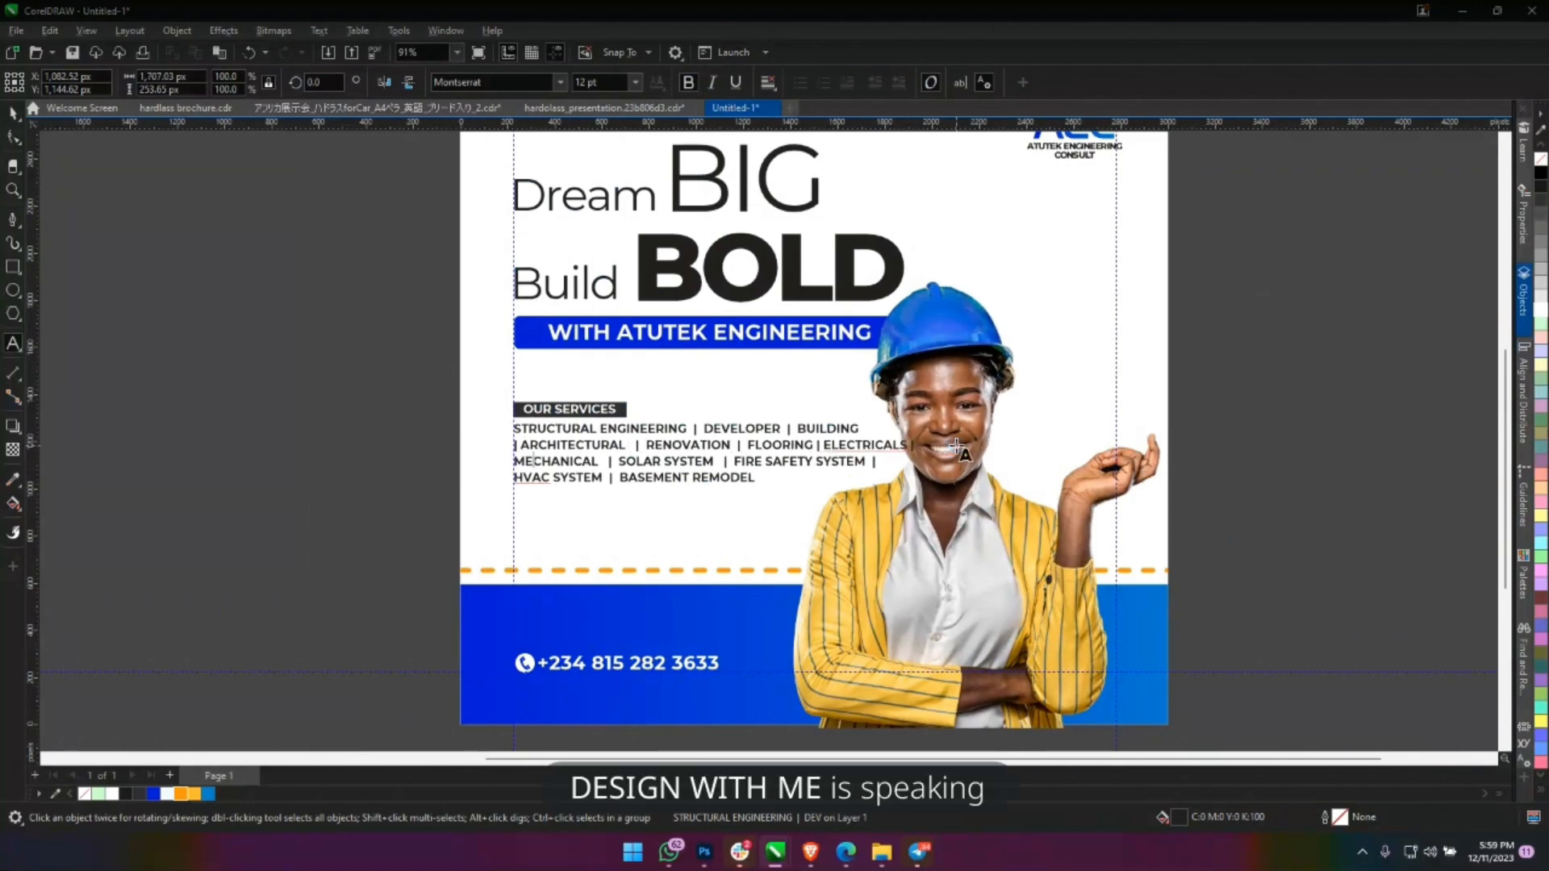
pyautogui.press('Up')
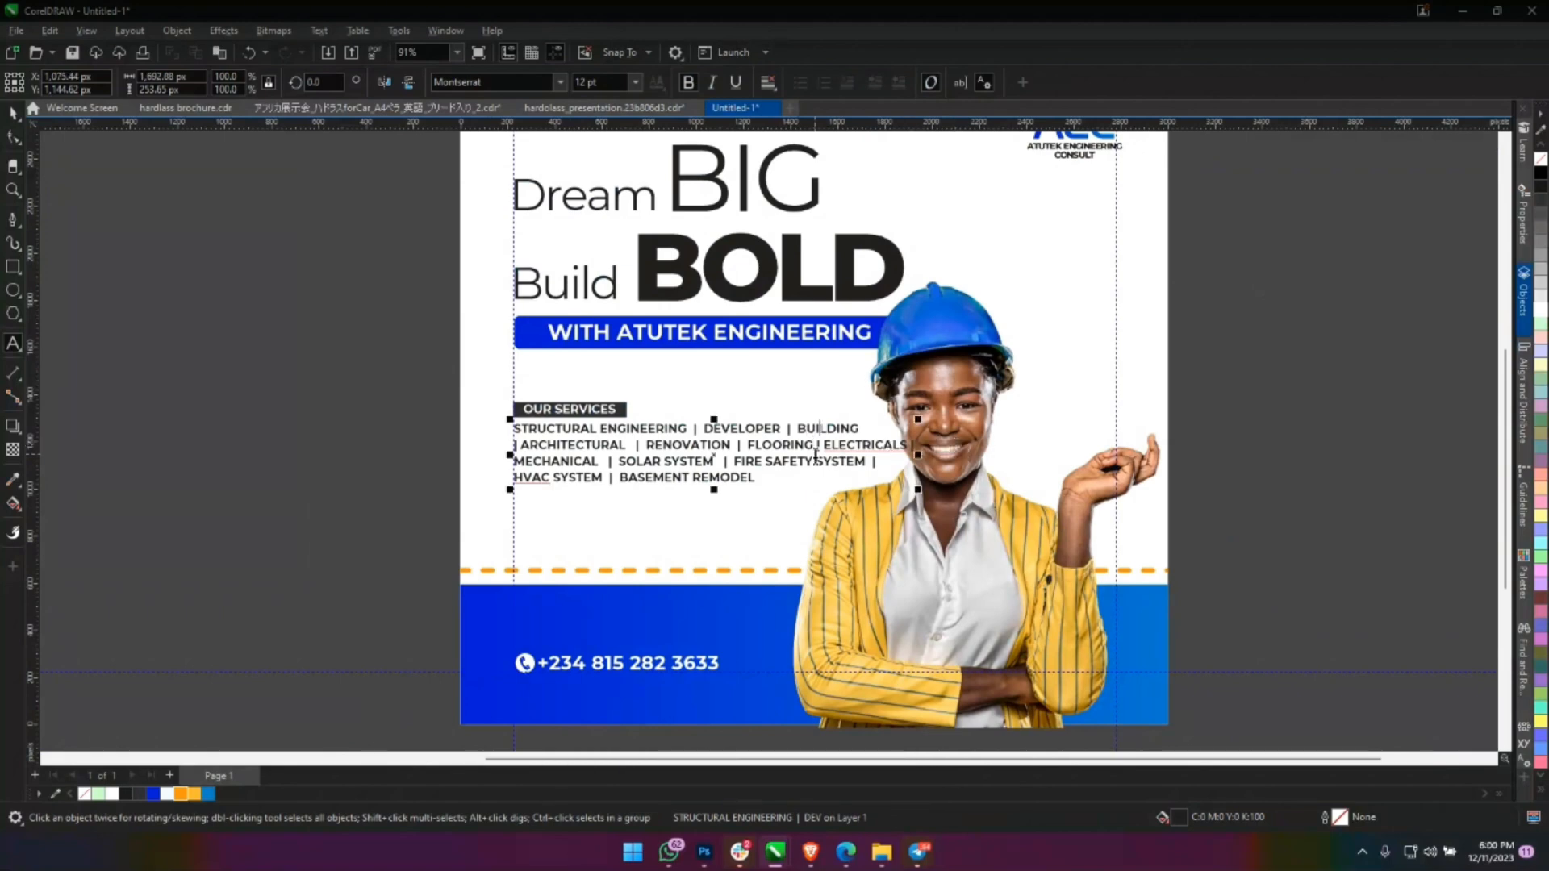
# Rewrap the services list so ELECTRICALS leads the third line with MECHANICAL, and FIRE SAFETY SYSTEM leads the fourth with HVAC SYSTEM.
pyautogui.click(826, 448)
pyautogui.press('Return')
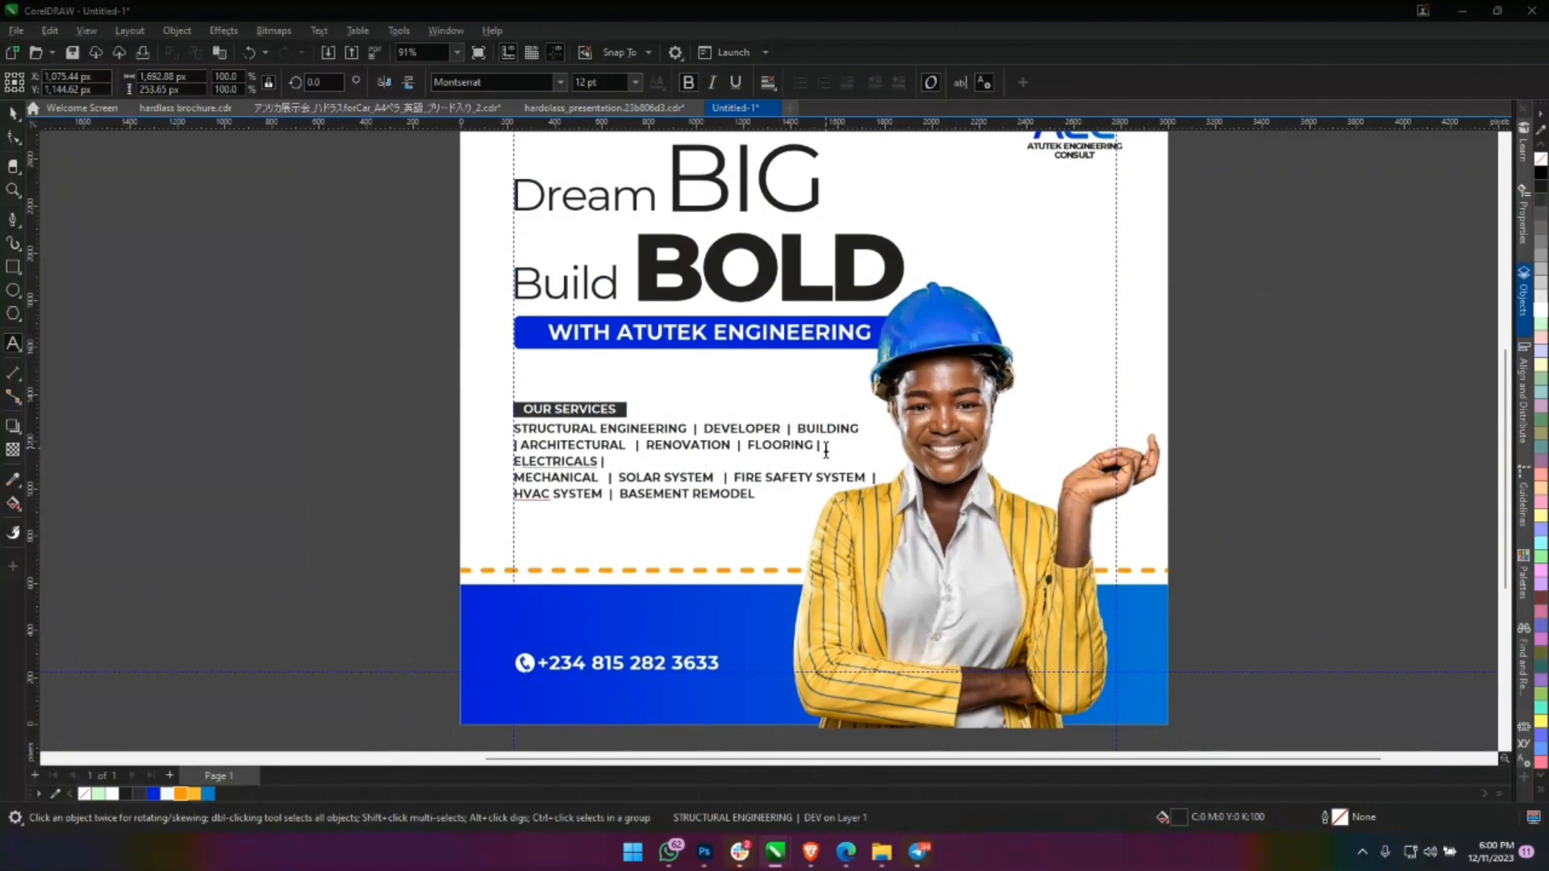
pyautogui.press('Delete')
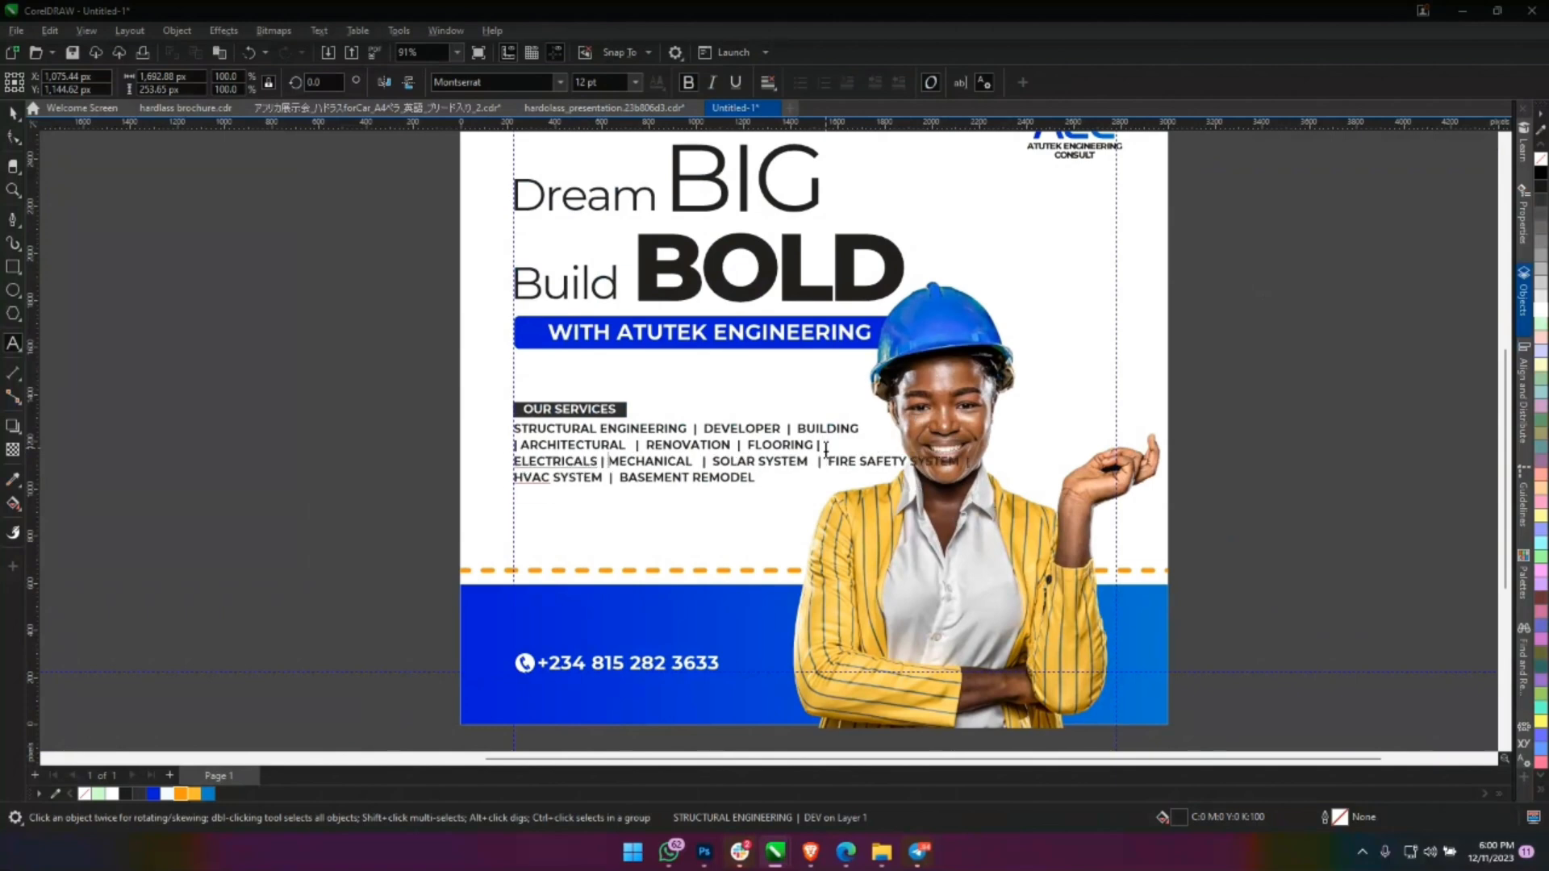
pyautogui.click(827, 462)
pyautogui.press('Return')
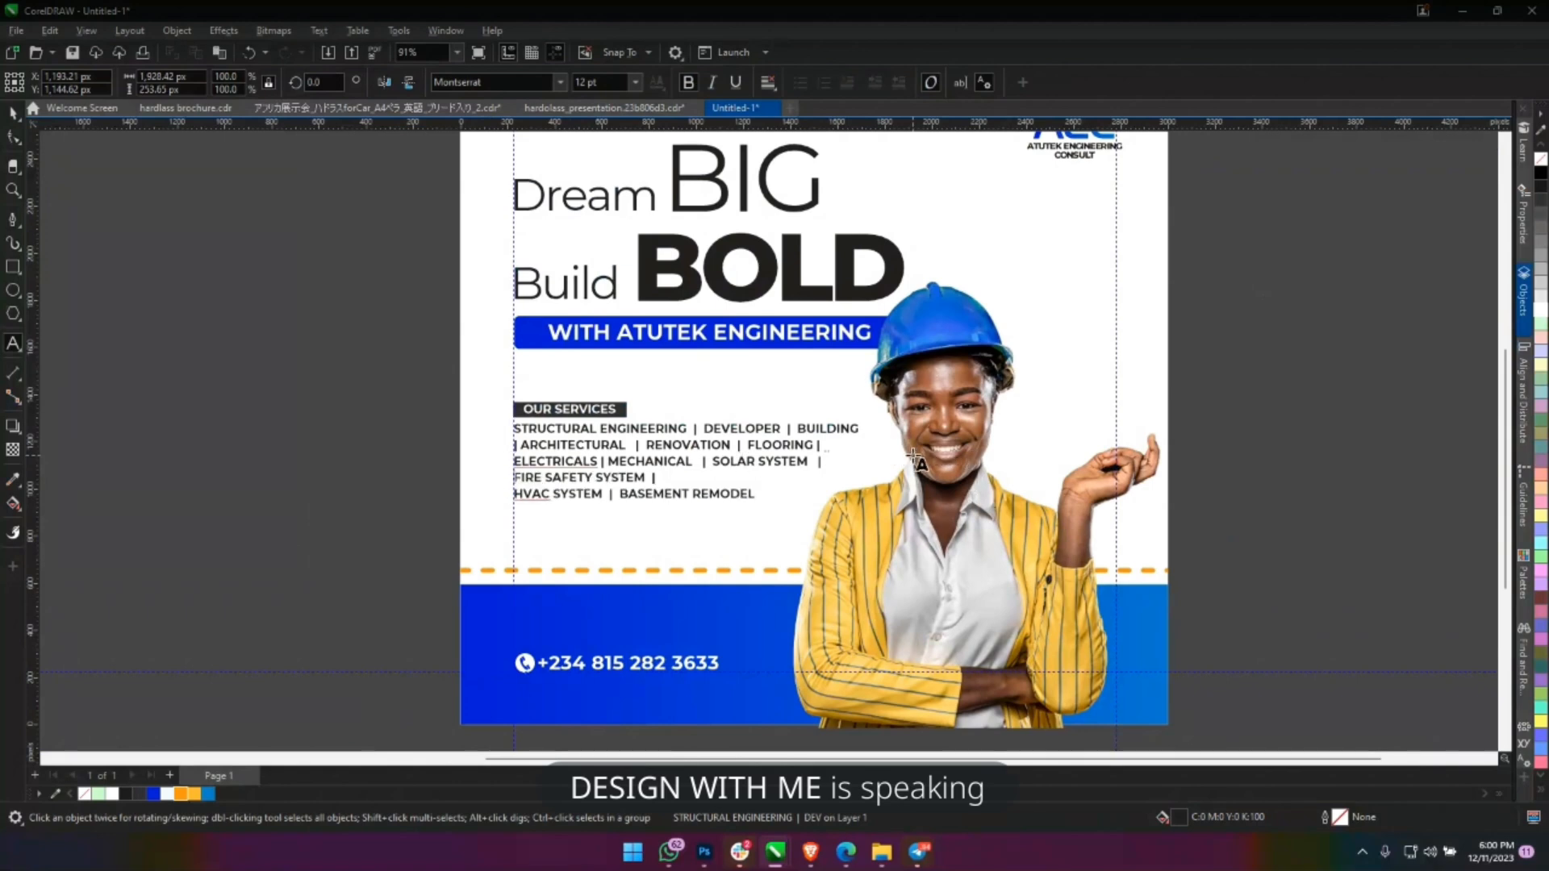
pyautogui.press('End')
pyautogui.press('Delete')
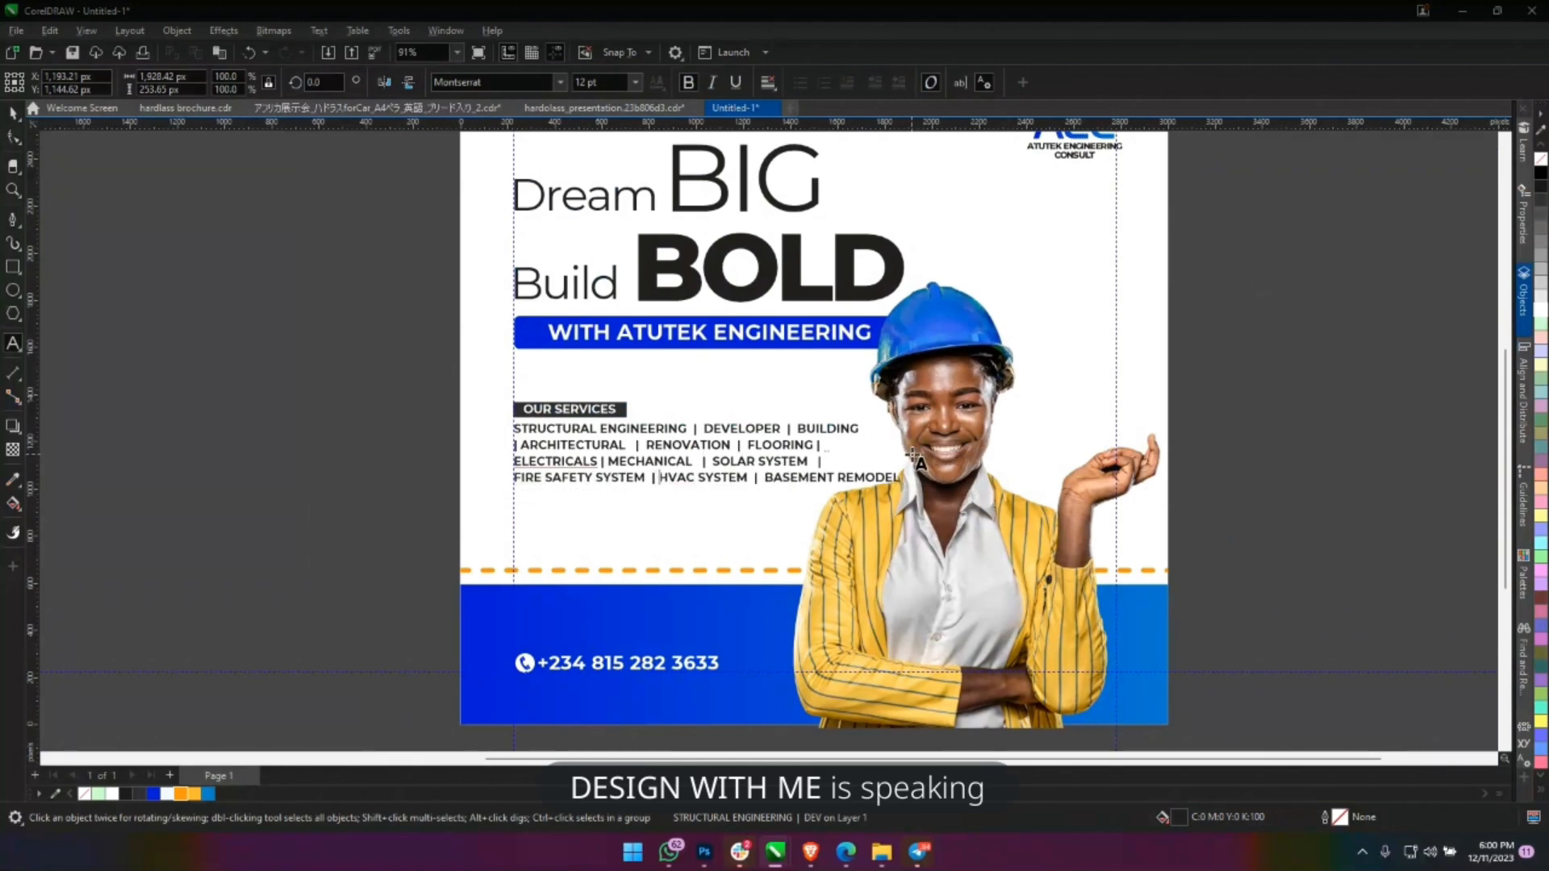
# Move BASEMENT REMODEL onto its own last line of the services list.
pyautogui.moveTo(765, 479); pyautogui.dragTo(773, 480)
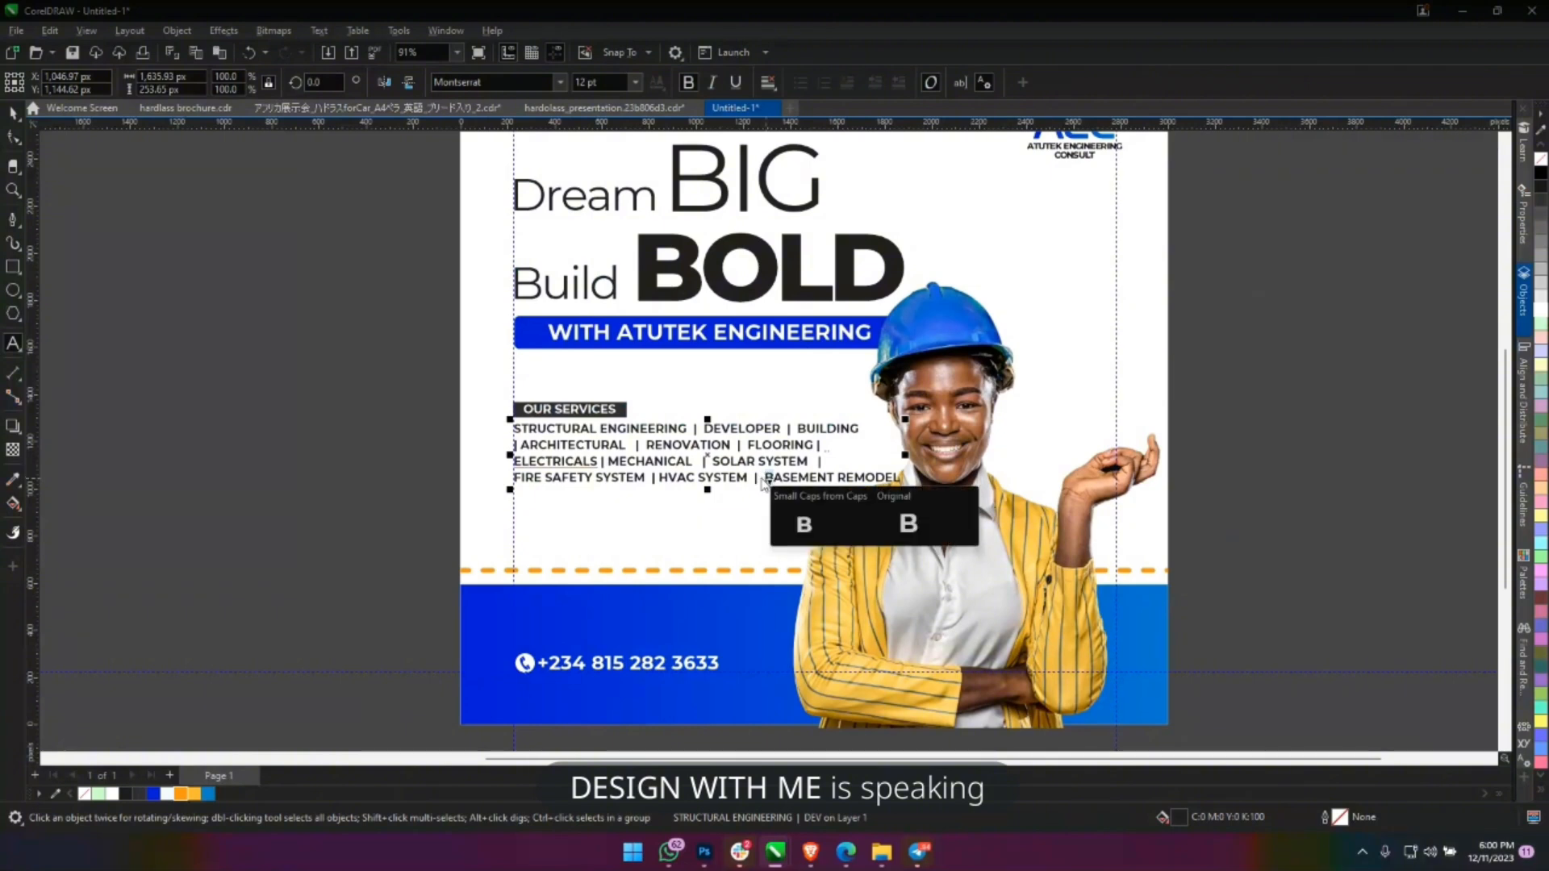
pyautogui.click(759, 480)
pyautogui.hotkey('ctrl', 'space')
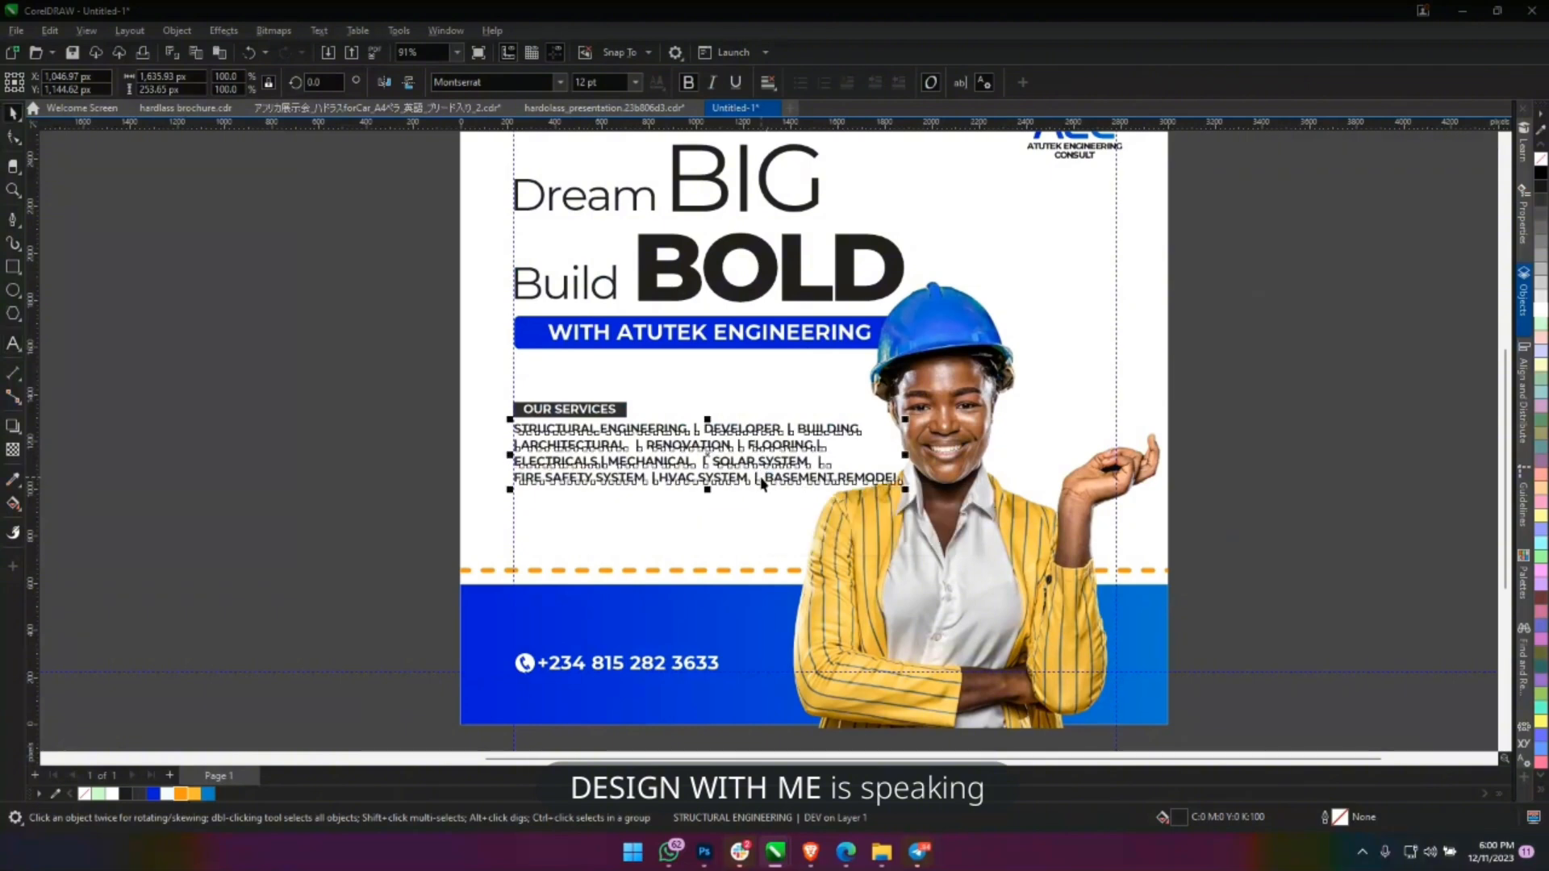
pyautogui.click(768, 480)
pyautogui.click(770, 482)
pyautogui.doubleClick(771, 482)
pyautogui.press('Return')
pyautogui.moveTo(862, 503); pyautogui.dragTo(884, 516)
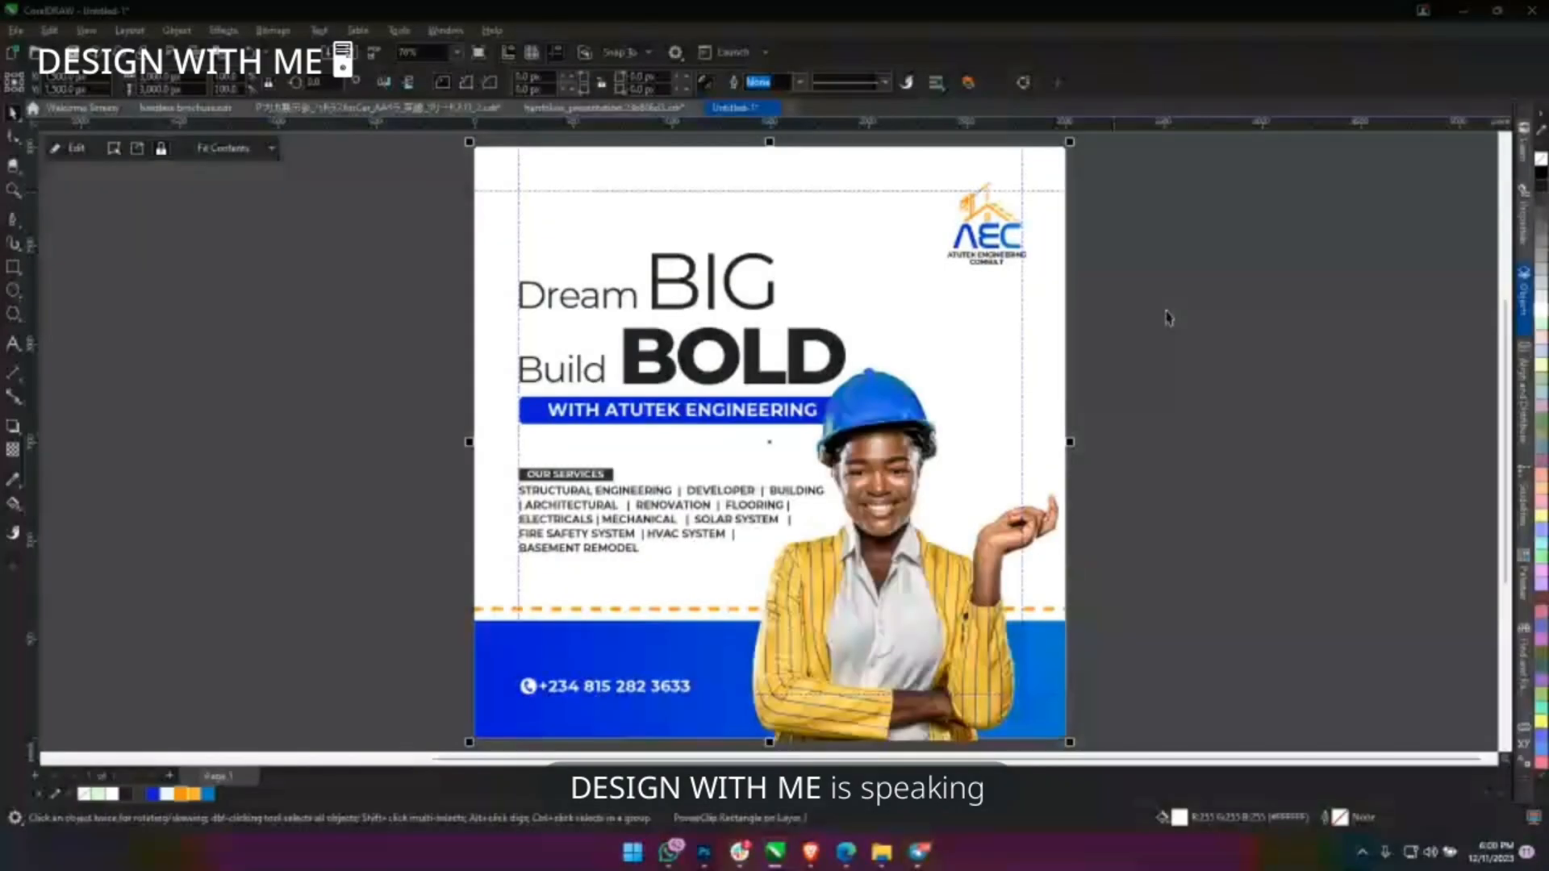
# Recolour the headline word BOLD orange, using the lighter orange from the document's colours as its final fill.
pyautogui.scroll(1, 916, 306)
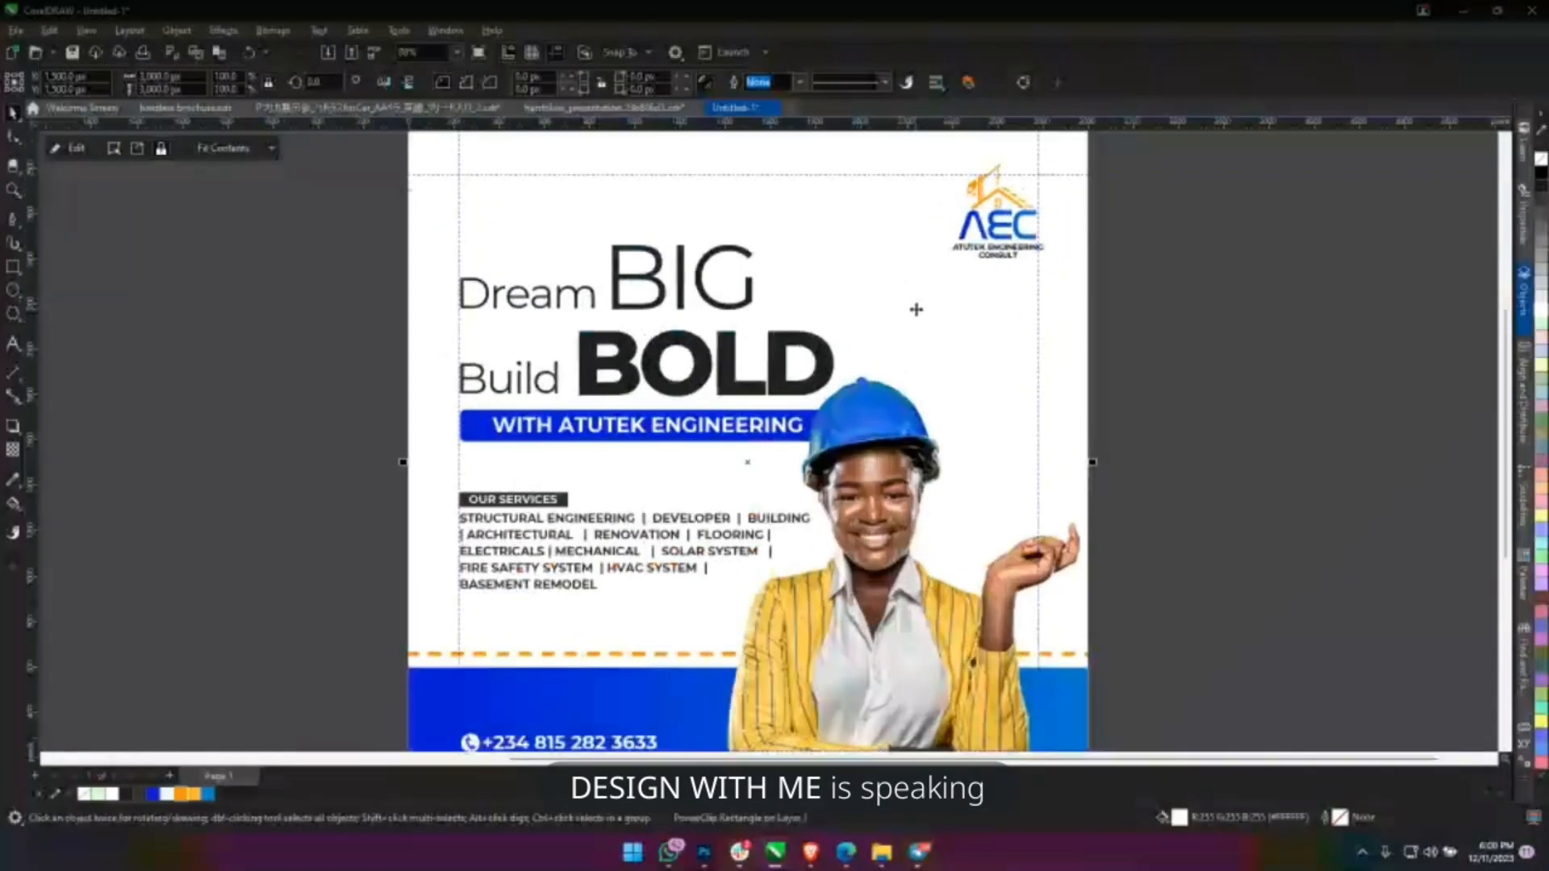
pyautogui.moveTo(898, 360); pyautogui.dragTo(1066, 348)
pyautogui.moveTo(1076, 414); pyautogui.dragTo(1121, 373)
pyautogui.click(1026, 422)
pyautogui.scroll(-1, 1026, 421)
pyautogui.moveTo(547, 186); pyautogui.dragTo(588, 255)
pyautogui.click(831, 315)
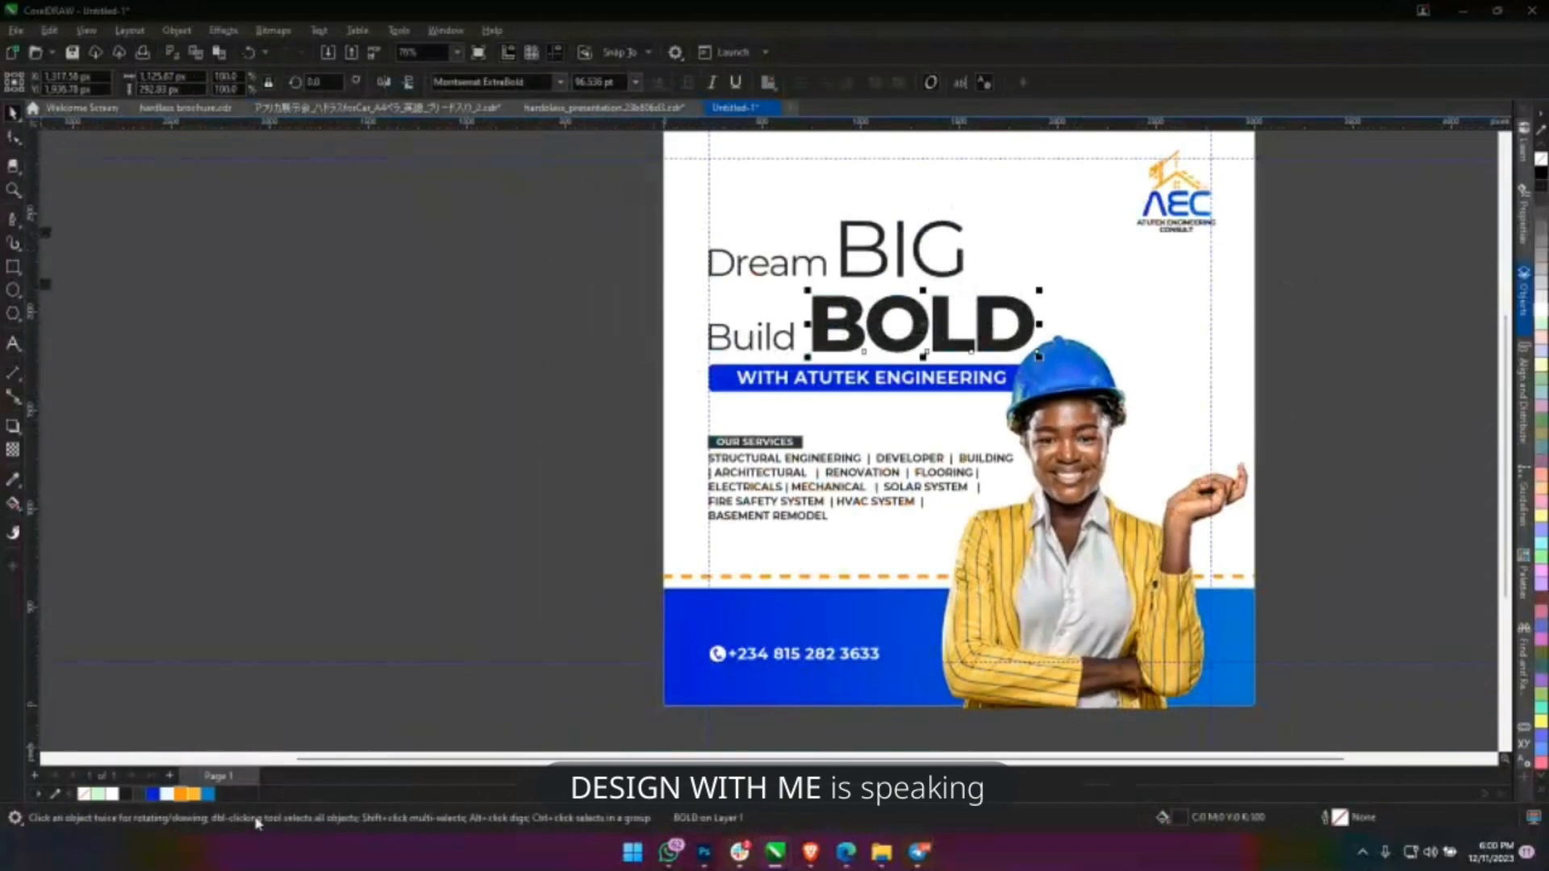
pyautogui.click(184, 794)
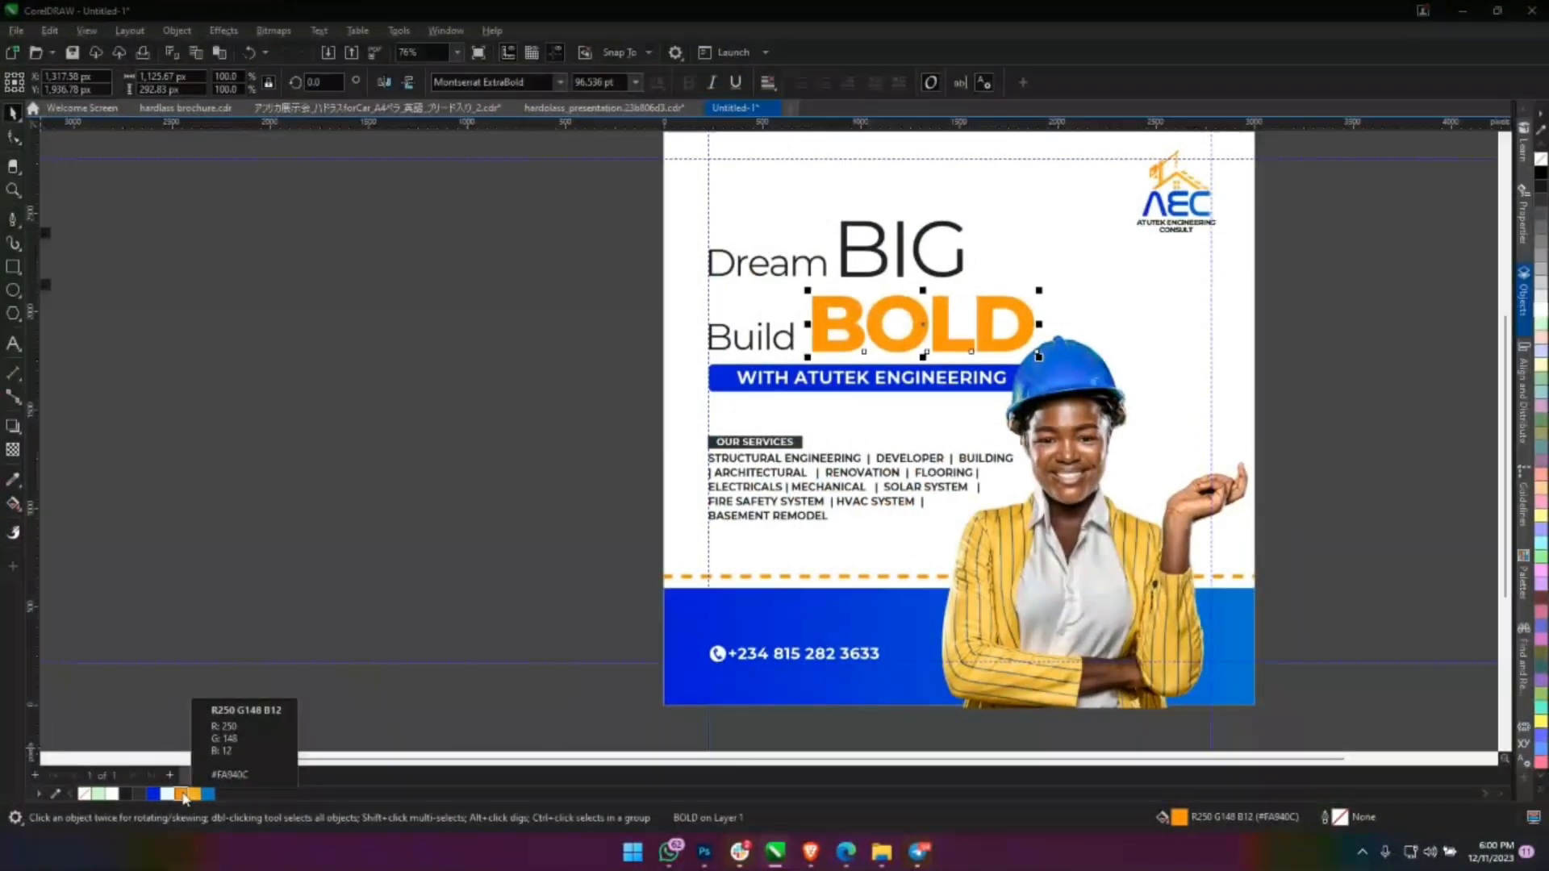
pyautogui.moveTo(953, 421); pyautogui.dragTo(709, 434)
pyautogui.click(287, 214)
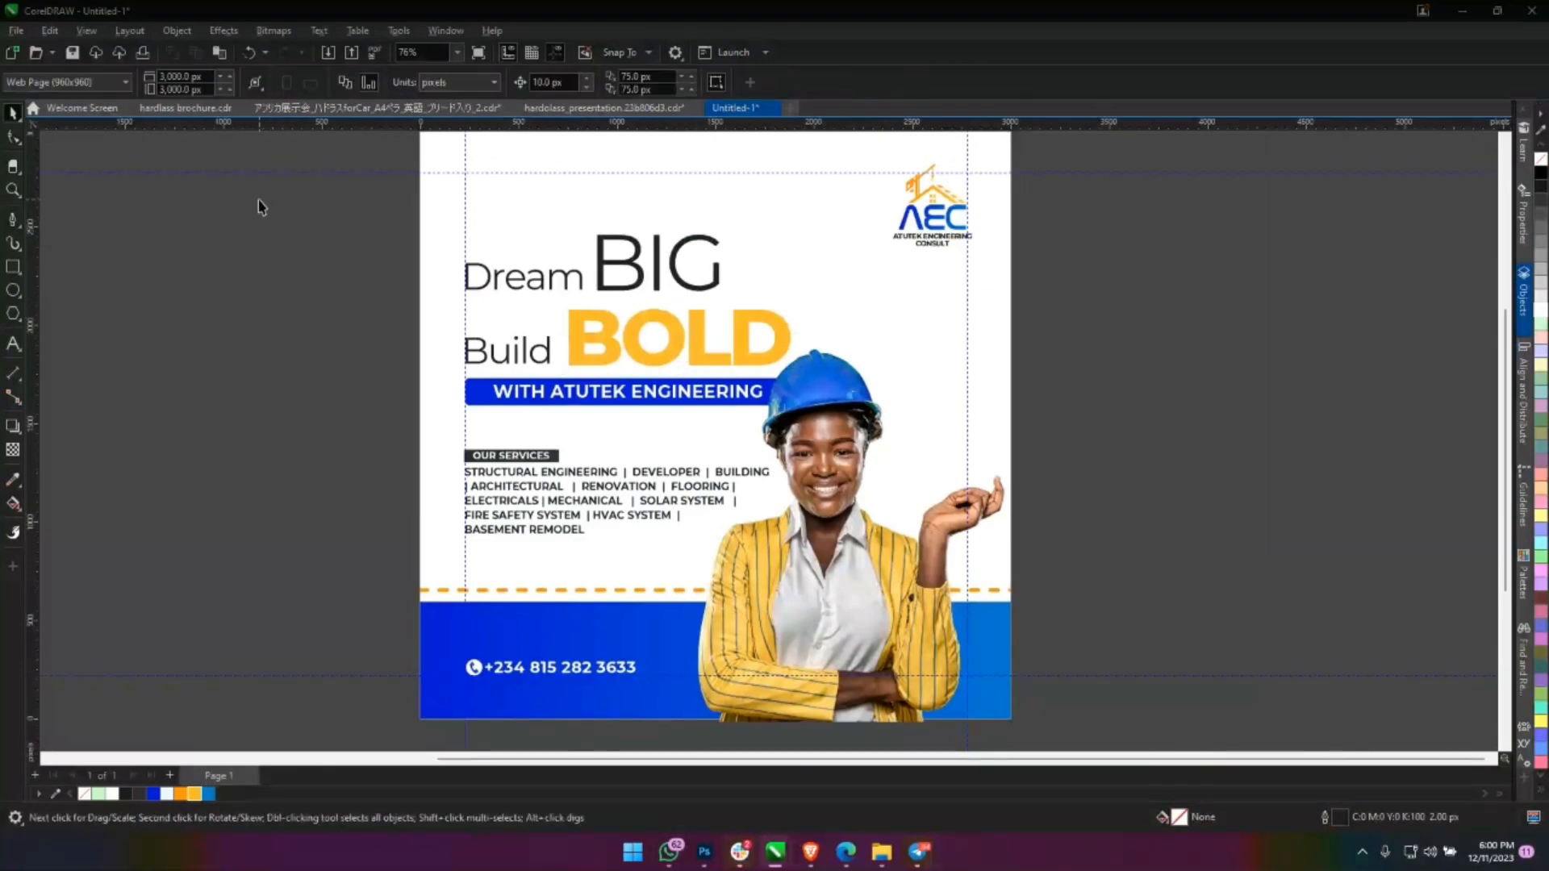
pyautogui.hotkey('ctrl', 'z')
pyautogui.hotkey('ctrl', 'z')
pyautogui.hotkey('ctrl', 'shift', 'z')
pyautogui.hotkey('ctrl', 'shift', 'z')
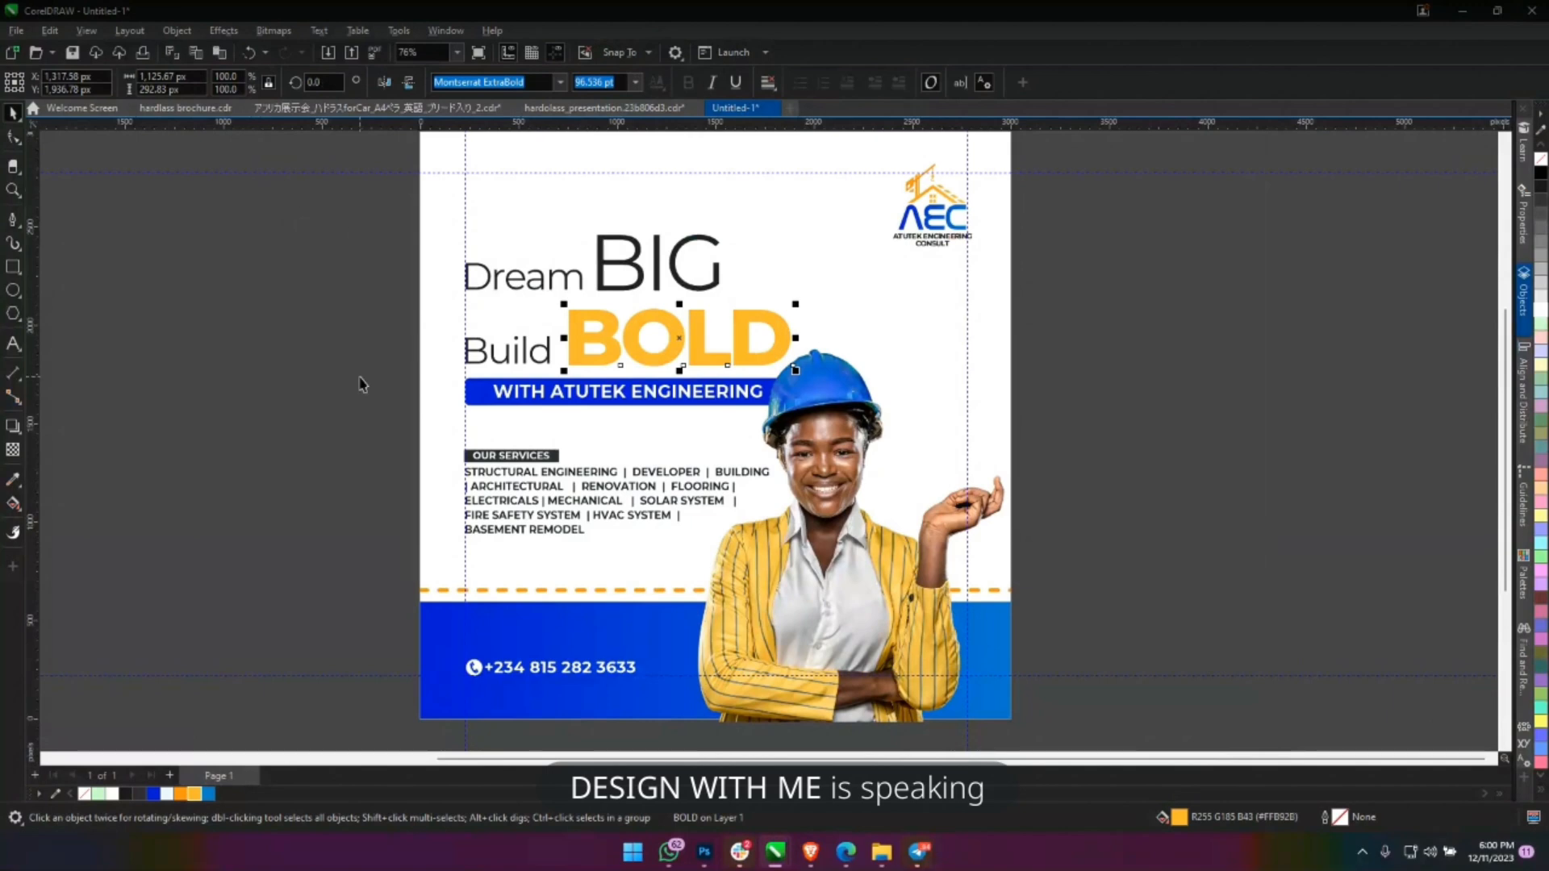
# Give the headline word BOLD a linear fountain fill running from the lighter orange to the document's deeper orange.
pyautogui.press('F8')
pyautogui.click(13, 503)
pyautogui.moveTo(764, 346); pyautogui.dragTo(305, 281)
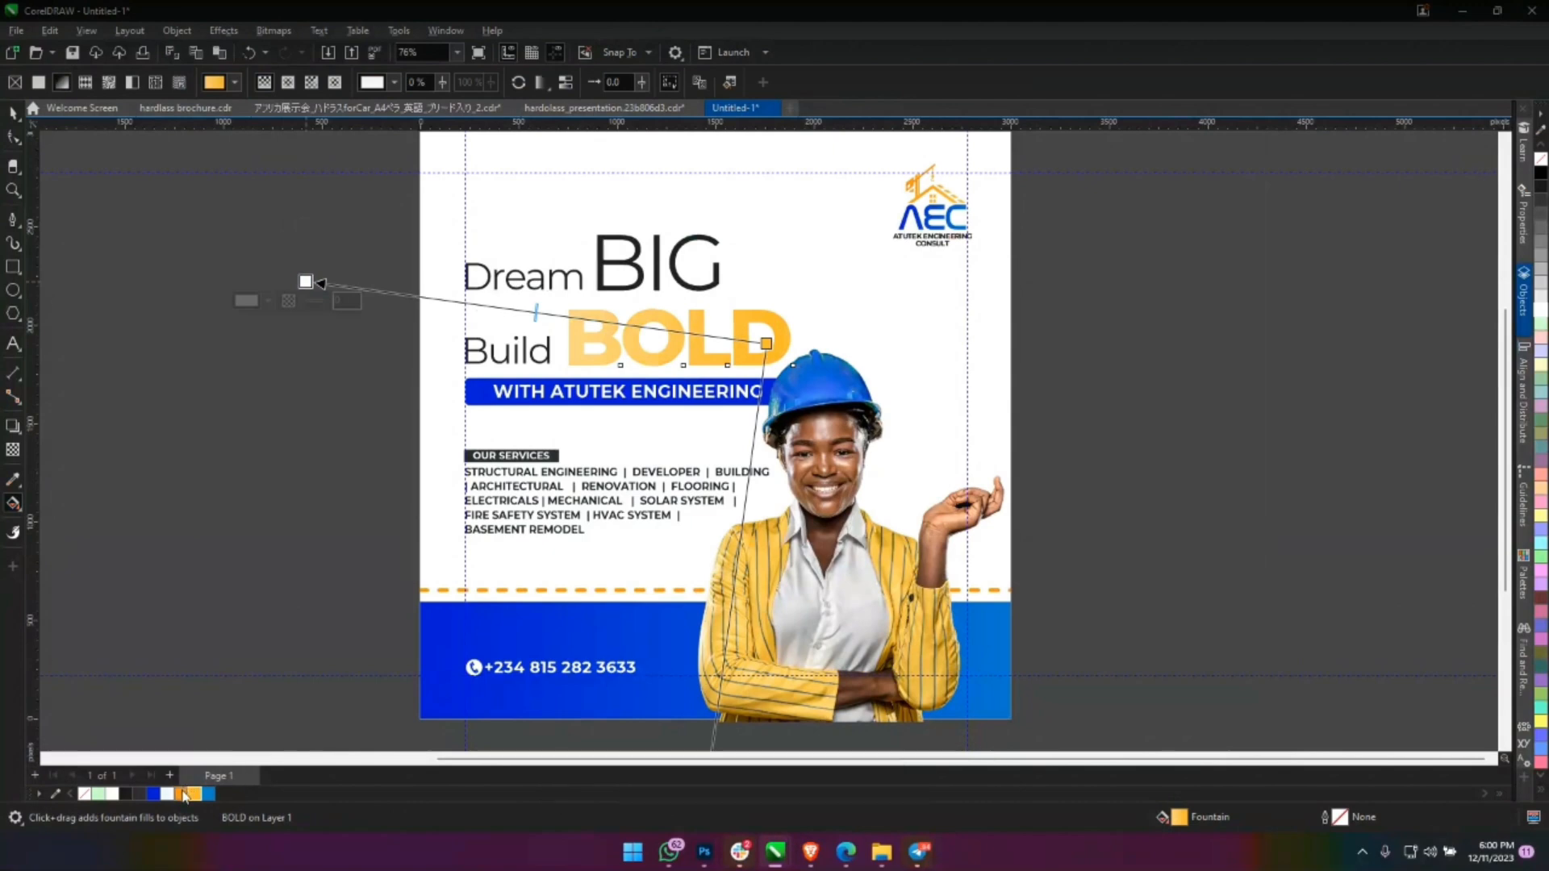
pyautogui.click(185, 795)
pyautogui.press('space')
# Nudge the headline, blue tagline text and services text together 40 px up and 10 px left.
pyautogui.moveTo(302, 180); pyautogui.dragTo(850, 593)
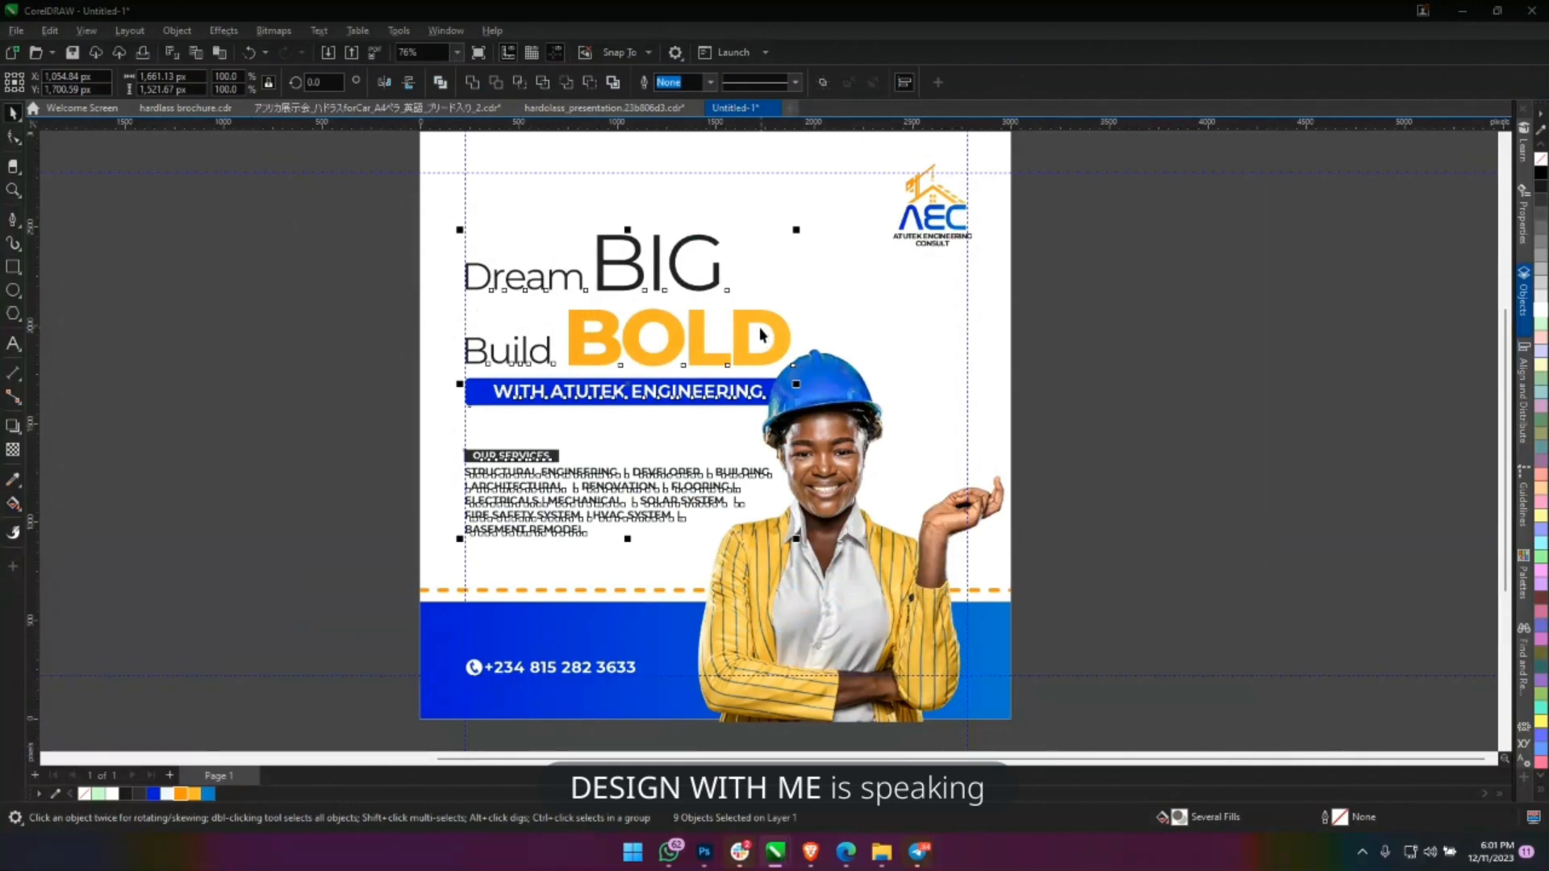
pyautogui.press('Up')
pyautogui.press('Up')
pyautogui.press('Up')
pyautogui.press('Up')
pyautogui.press('Left')
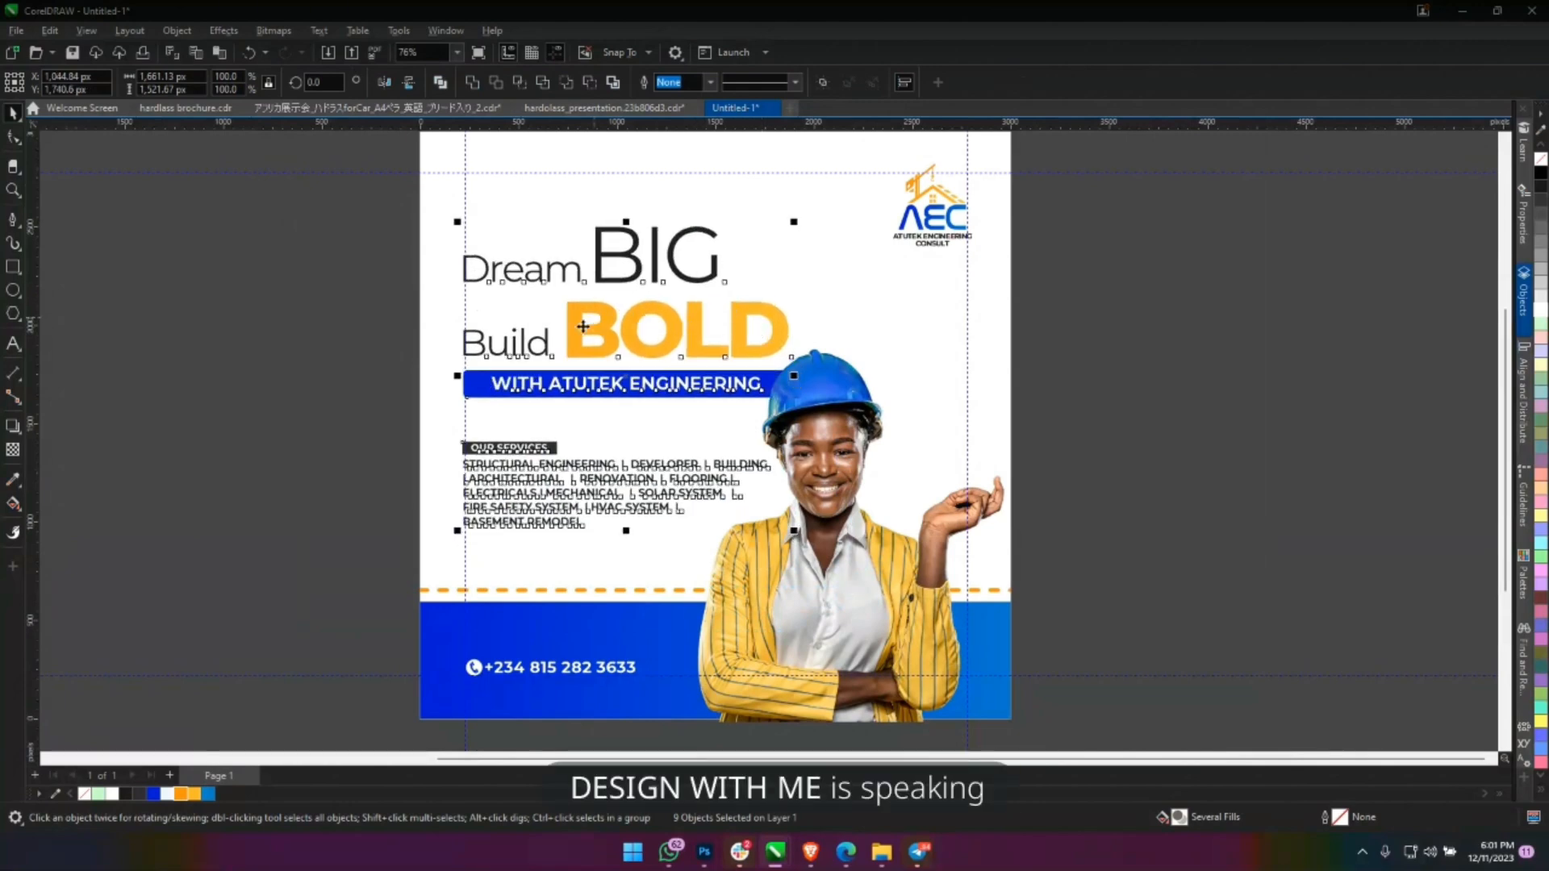
# PowerClip the selected headline and services objects inside the page-sized rectangle and preview the flyer full screen.
pyautogui.rightClick(591, 323)
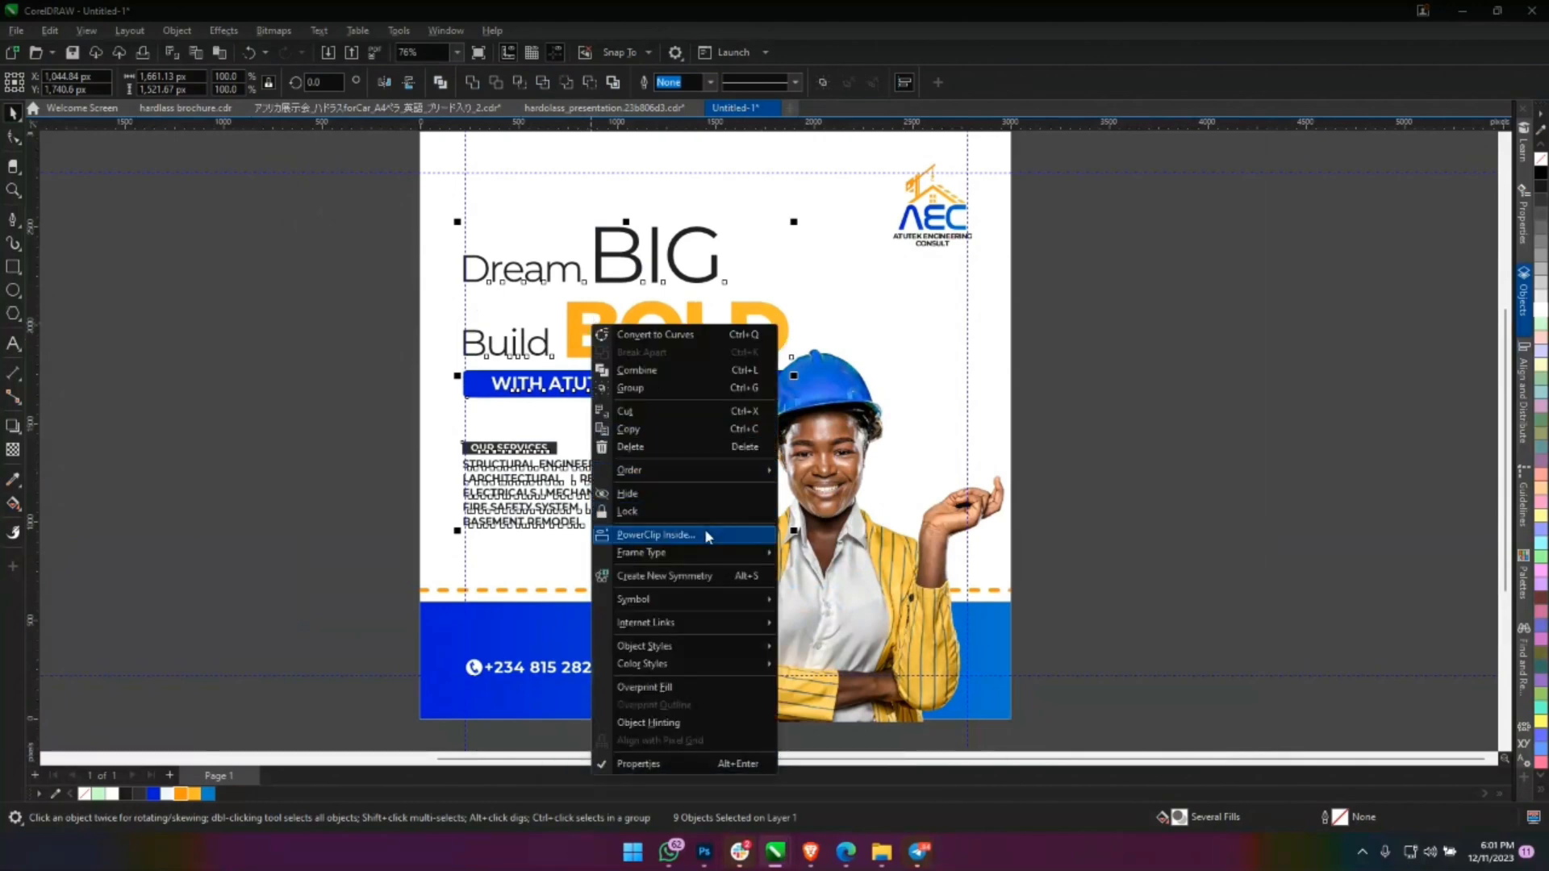
pyautogui.click(704, 529)
pyautogui.click(815, 516)
pyautogui.rightClick(815, 517)
pyautogui.click(833, 264)
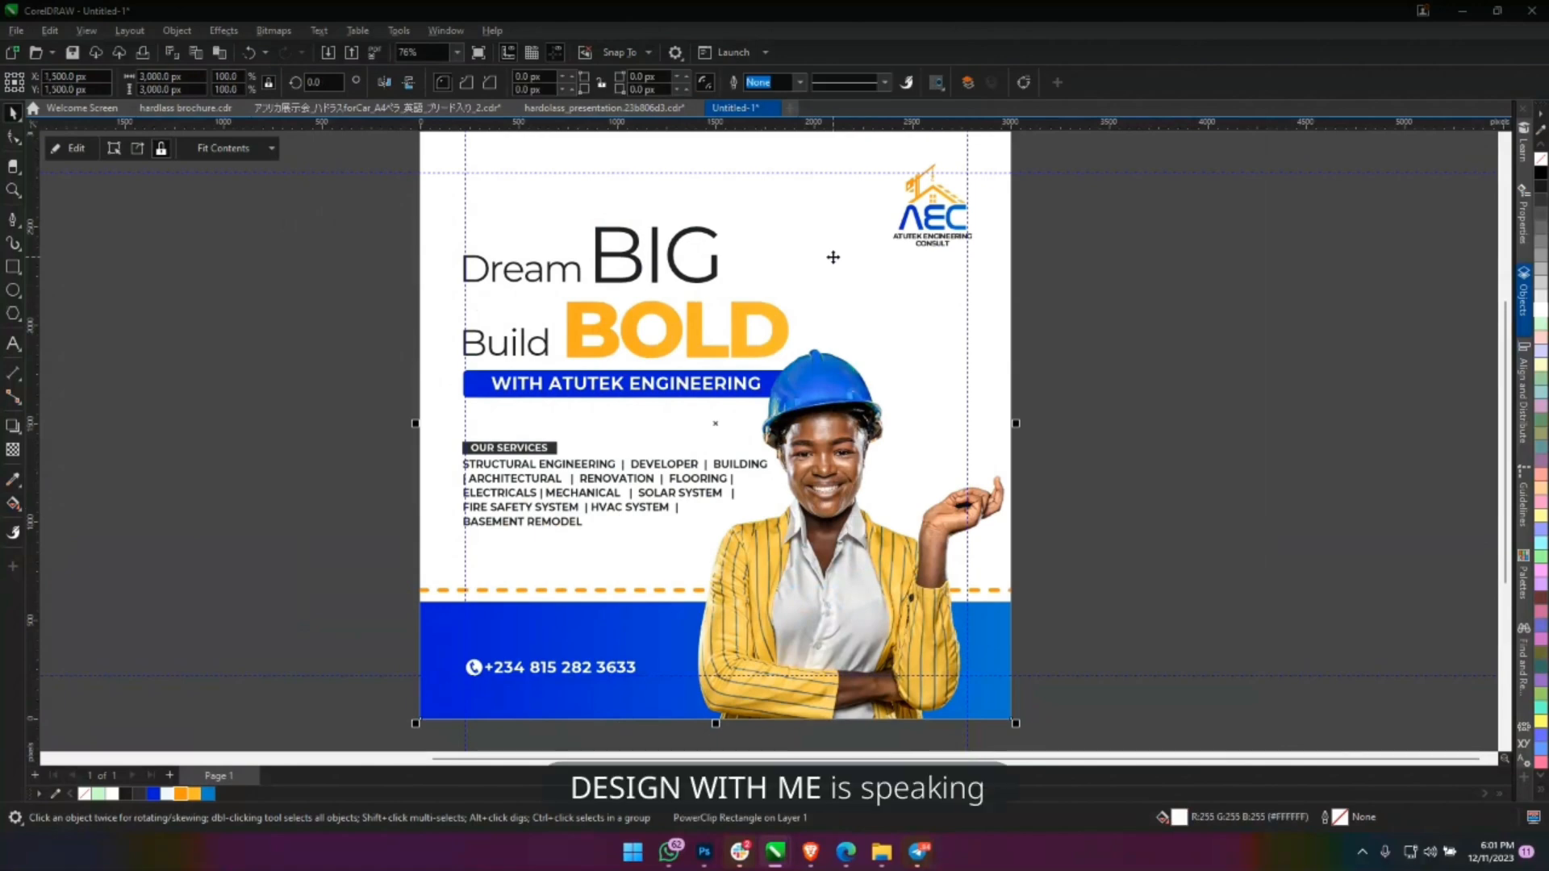
pyautogui.press('F9')
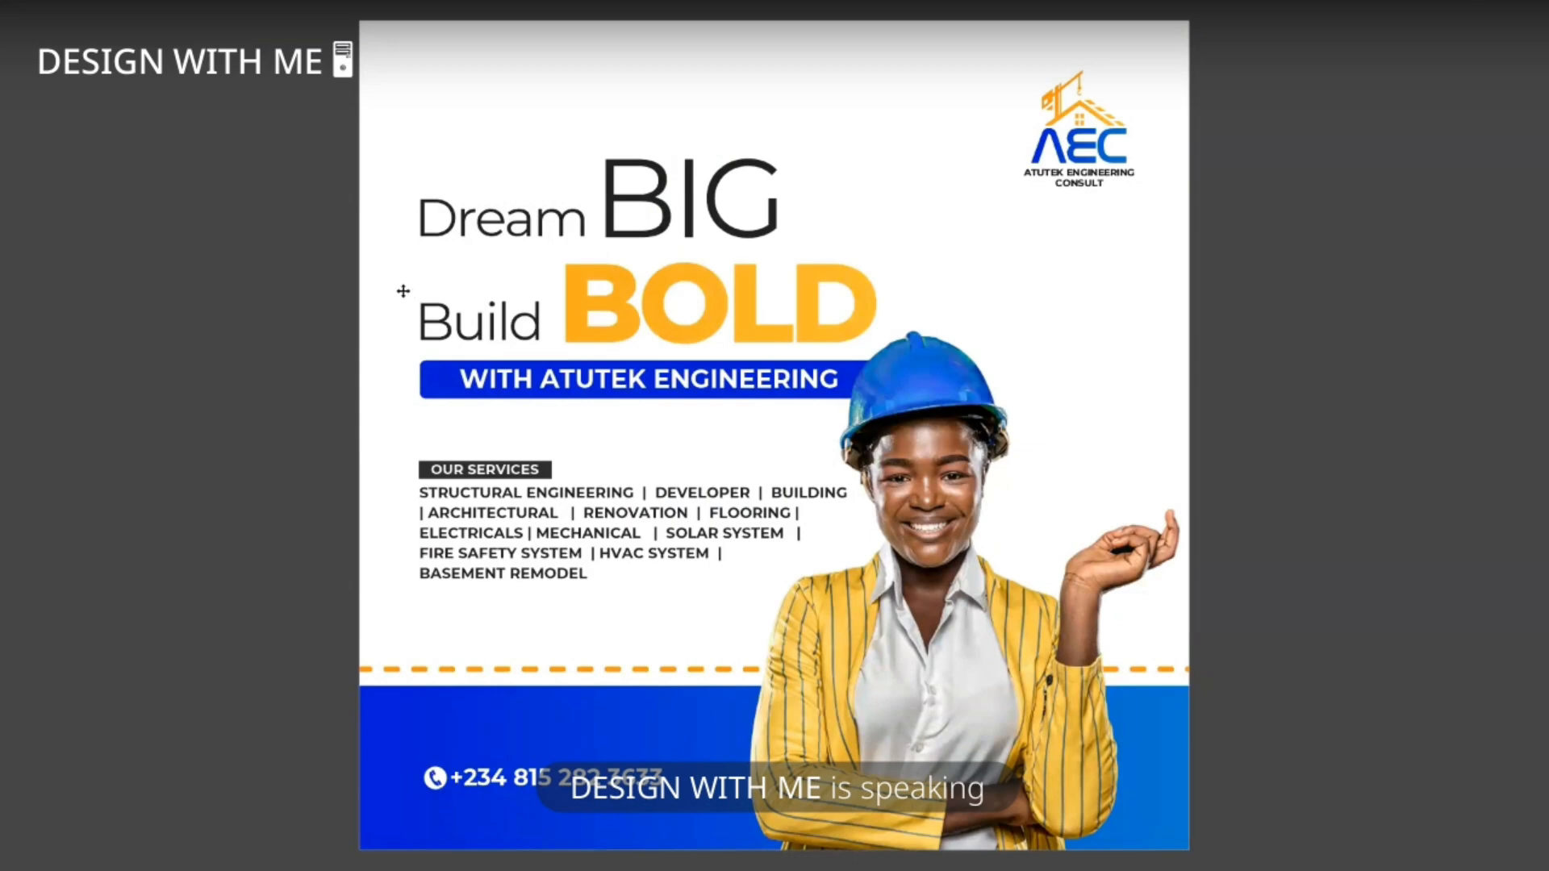
pyautogui.press('F9')
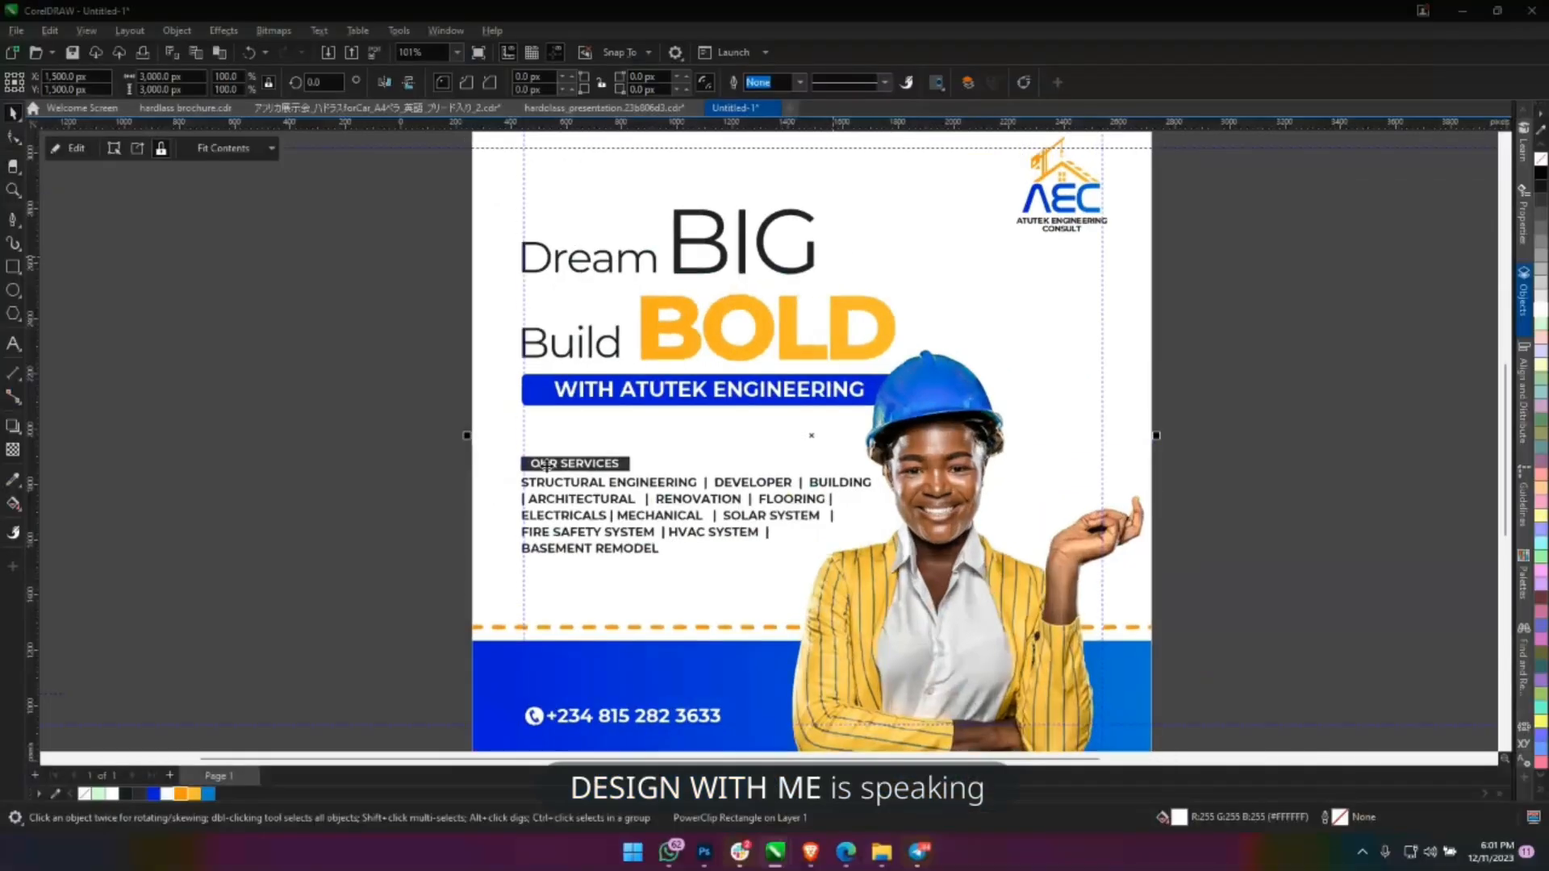
# Stretch the bar behind OUR SERVICES upward to about 70 px tall and fill it with the document's blue.
pyautogui.scroll(6, 529, 468)
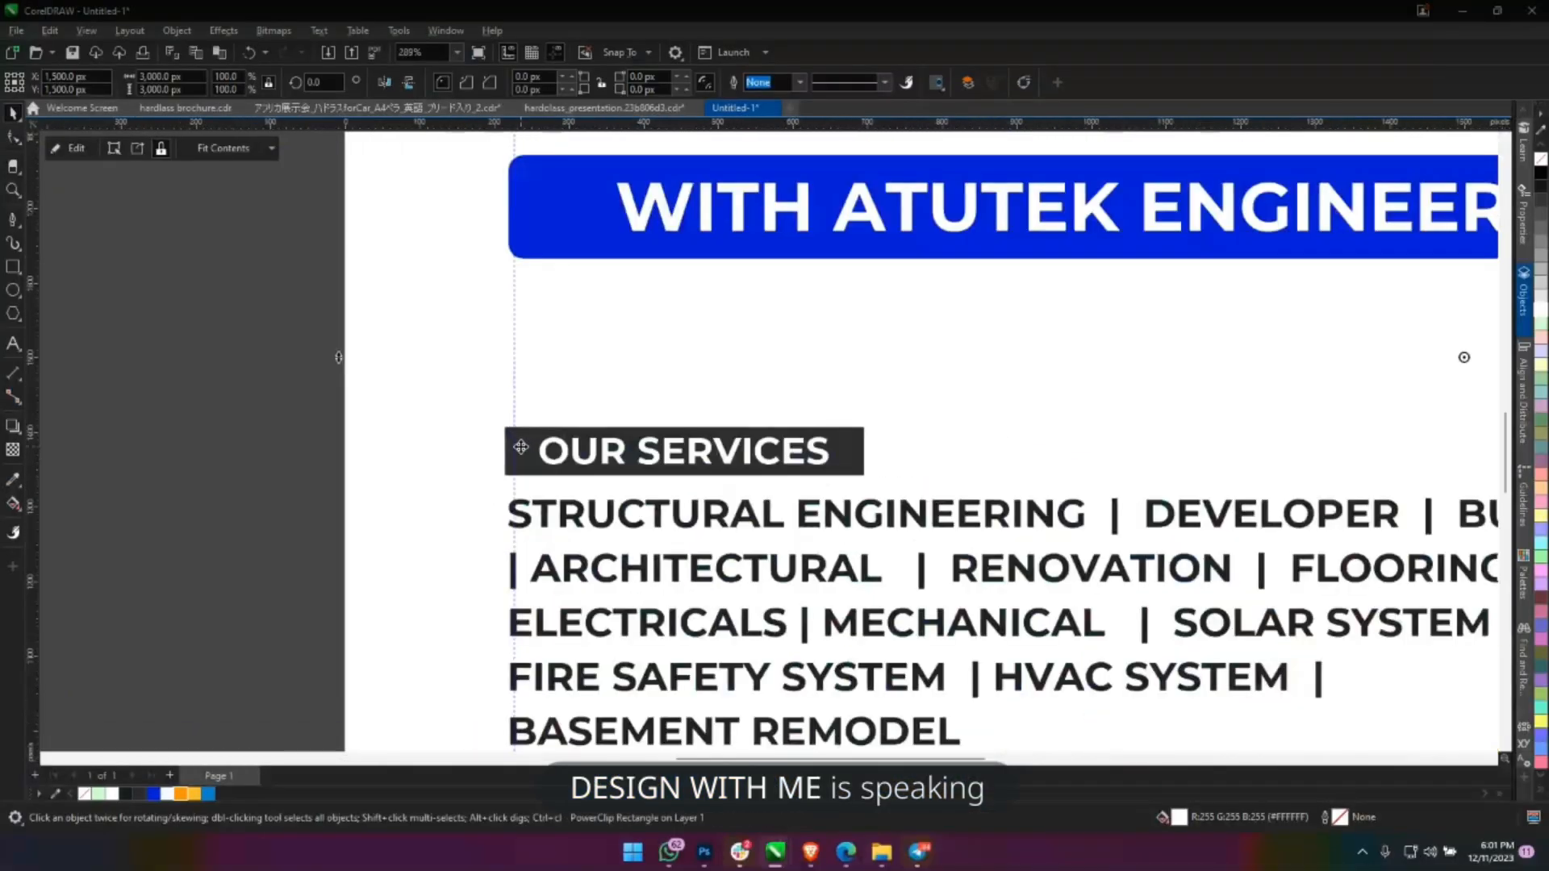
pyautogui.click(520, 447)
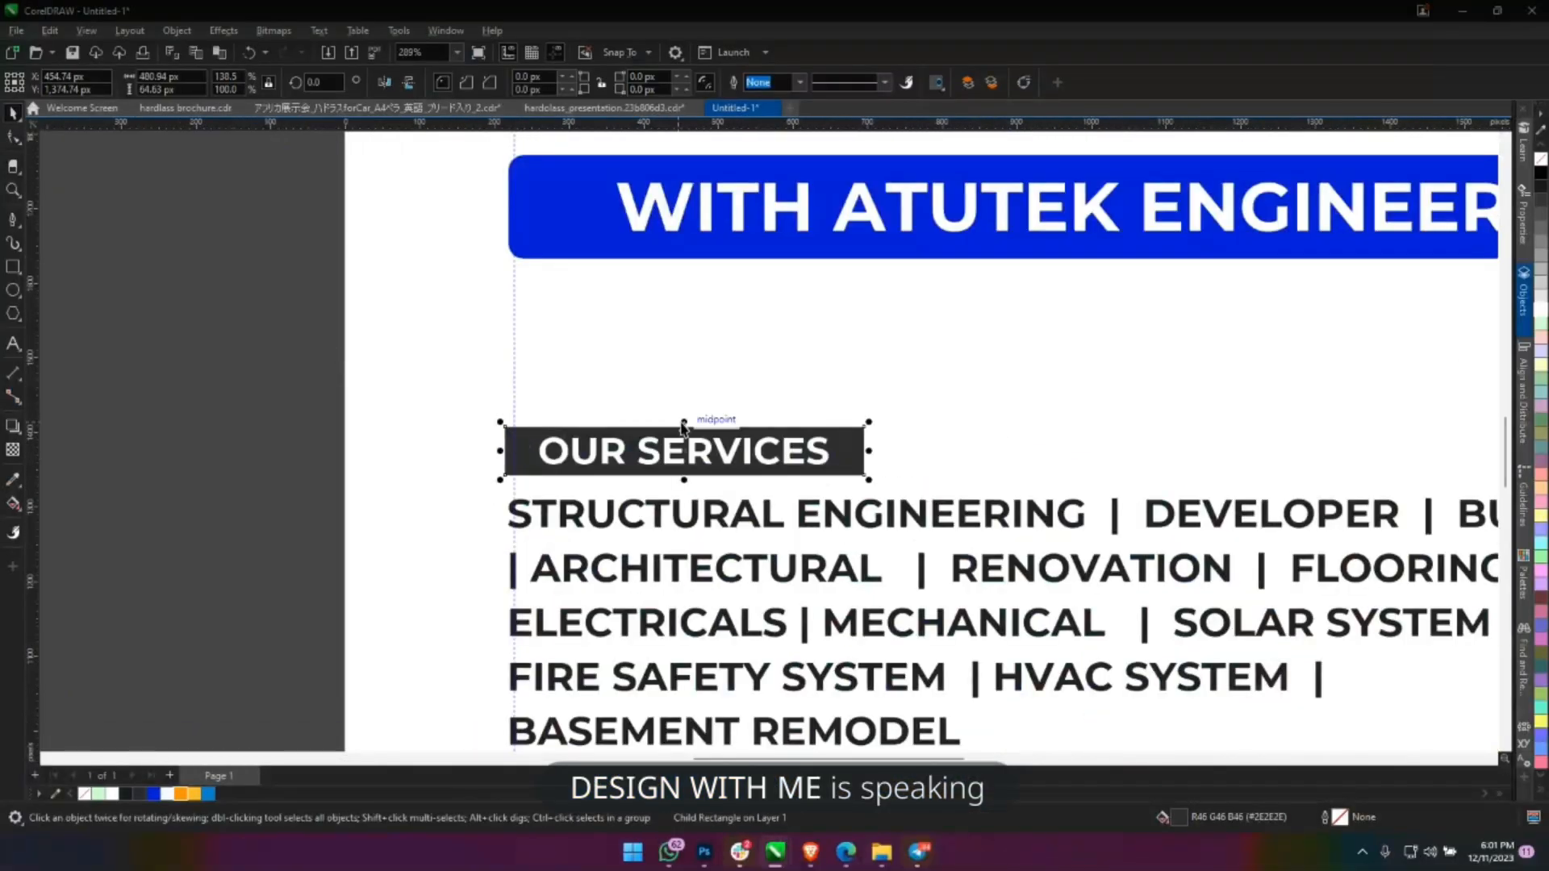
pyautogui.scroll(4, 682, 419)
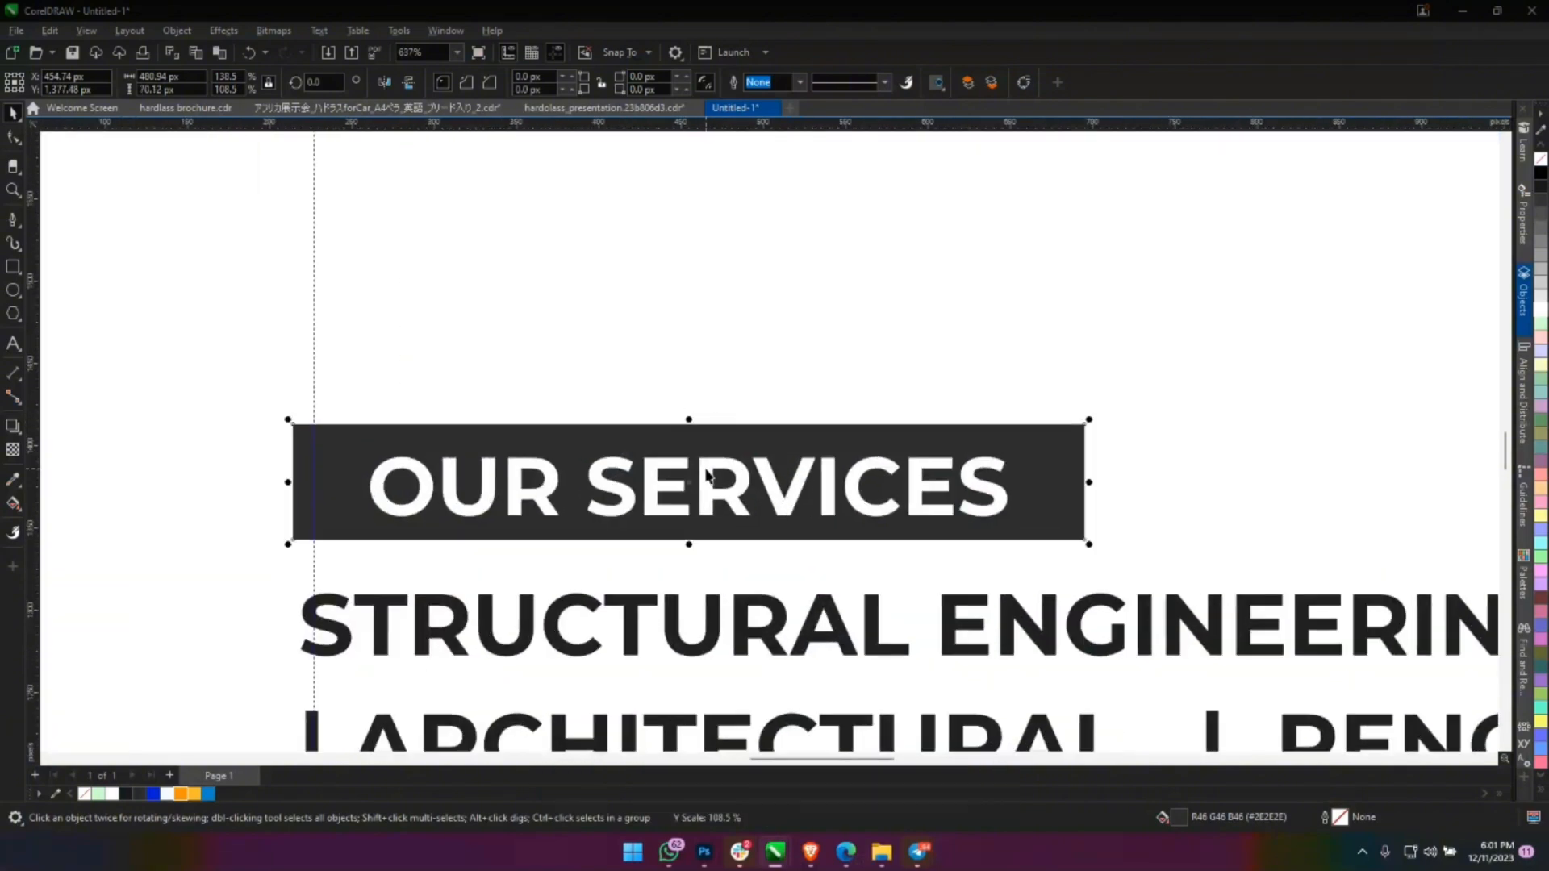
pyautogui.scroll(-4, 613, 500)
pyautogui.click(152, 795)
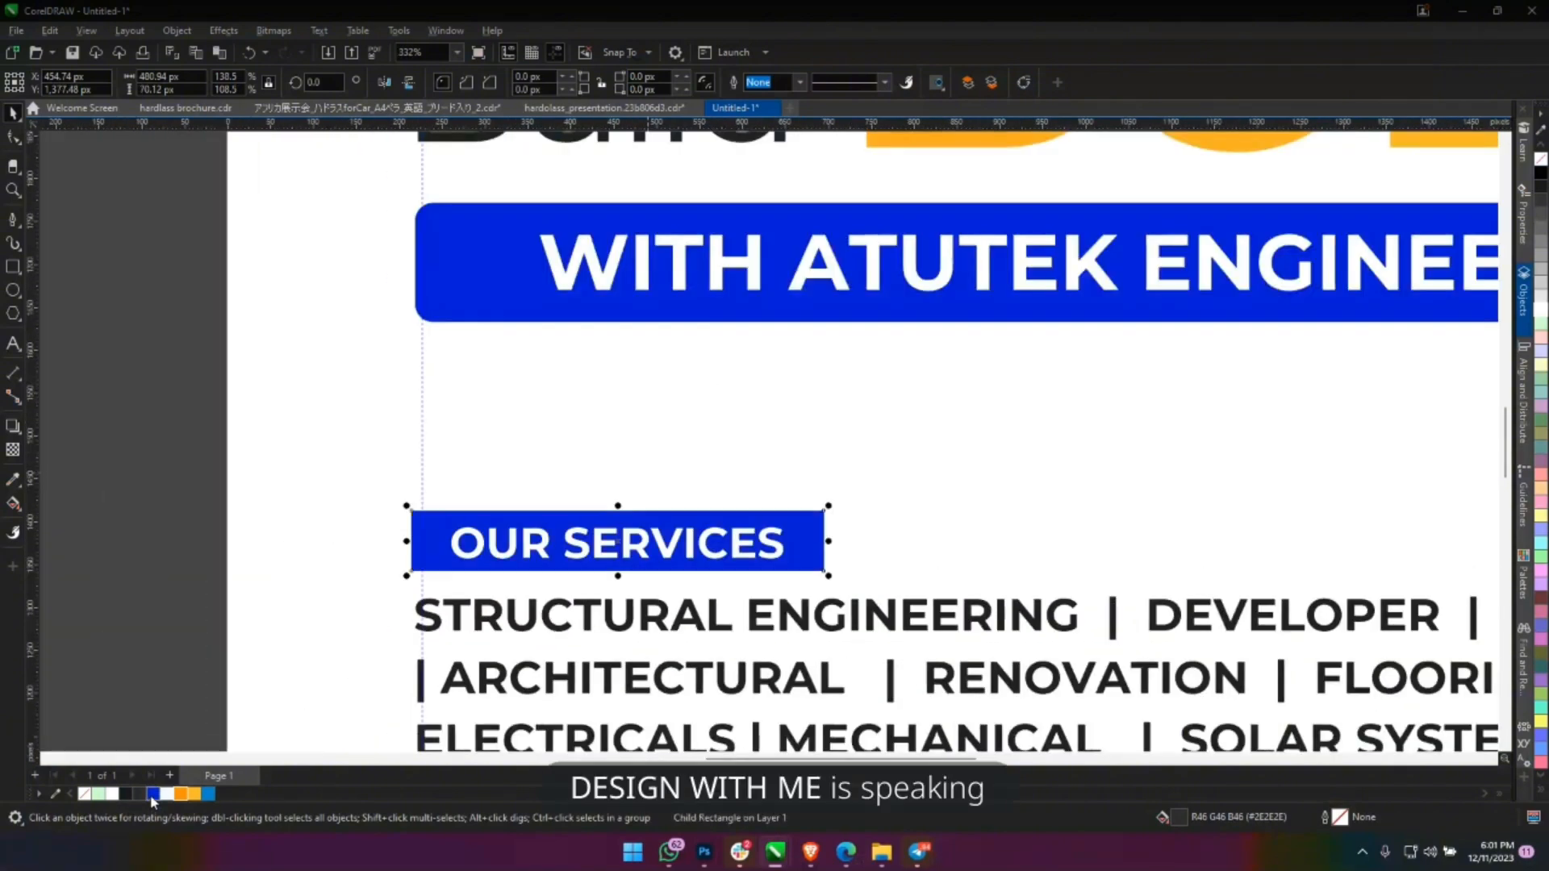
# Apply a linear fountain fill from blue to dark grey across the OUR SERVICES bar, extending its blue start beyond the bar's left edge.
pyautogui.click(17, 503)
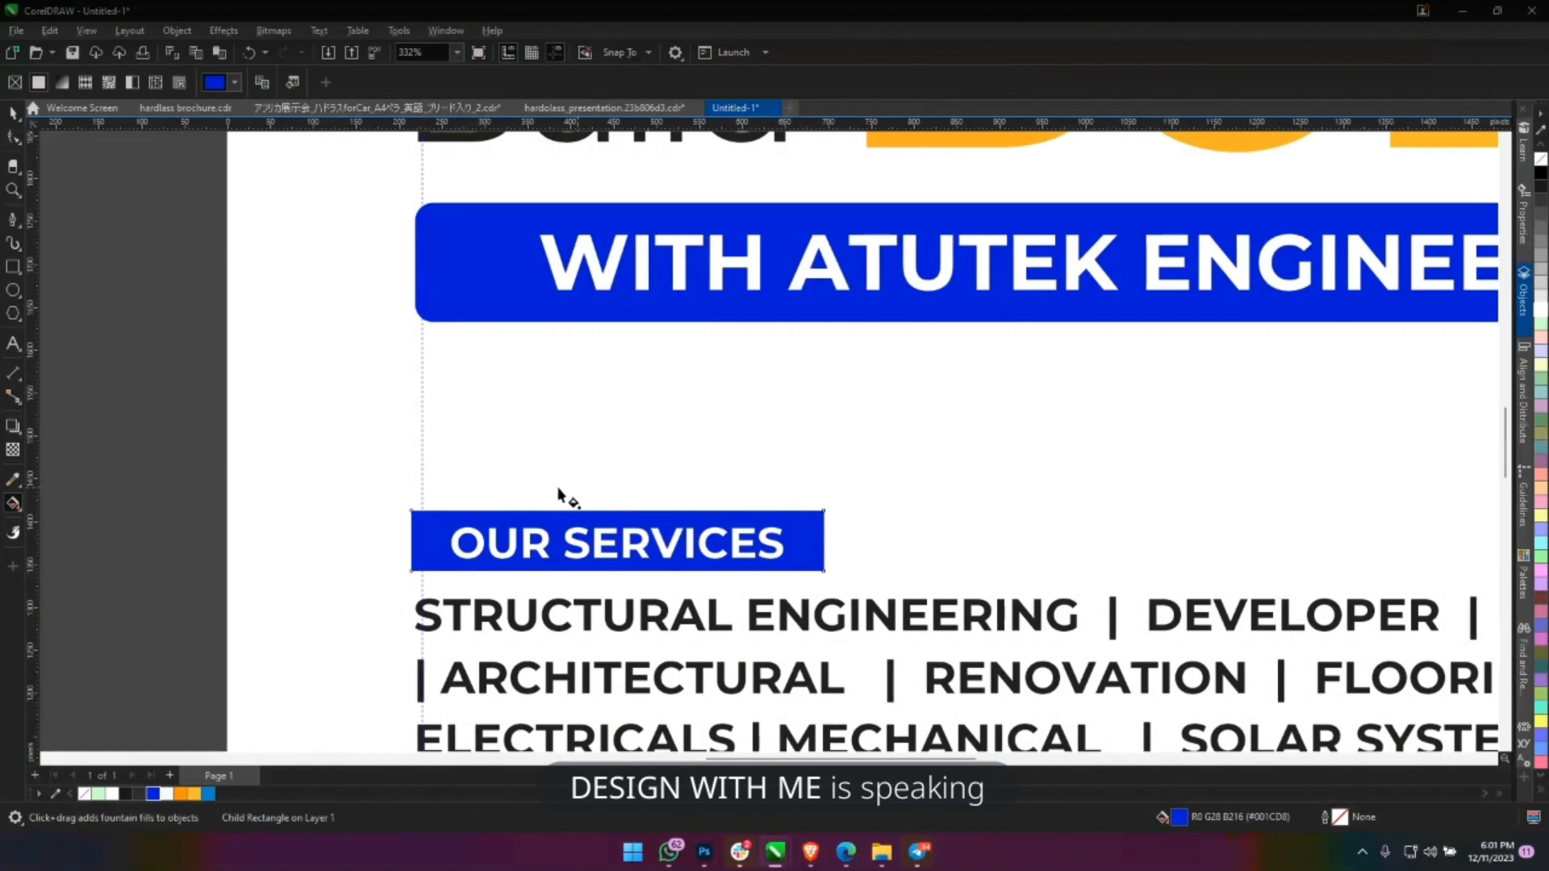
pyautogui.moveTo(391, 516); pyautogui.dragTo(892, 549)
pyautogui.click(139, 794)
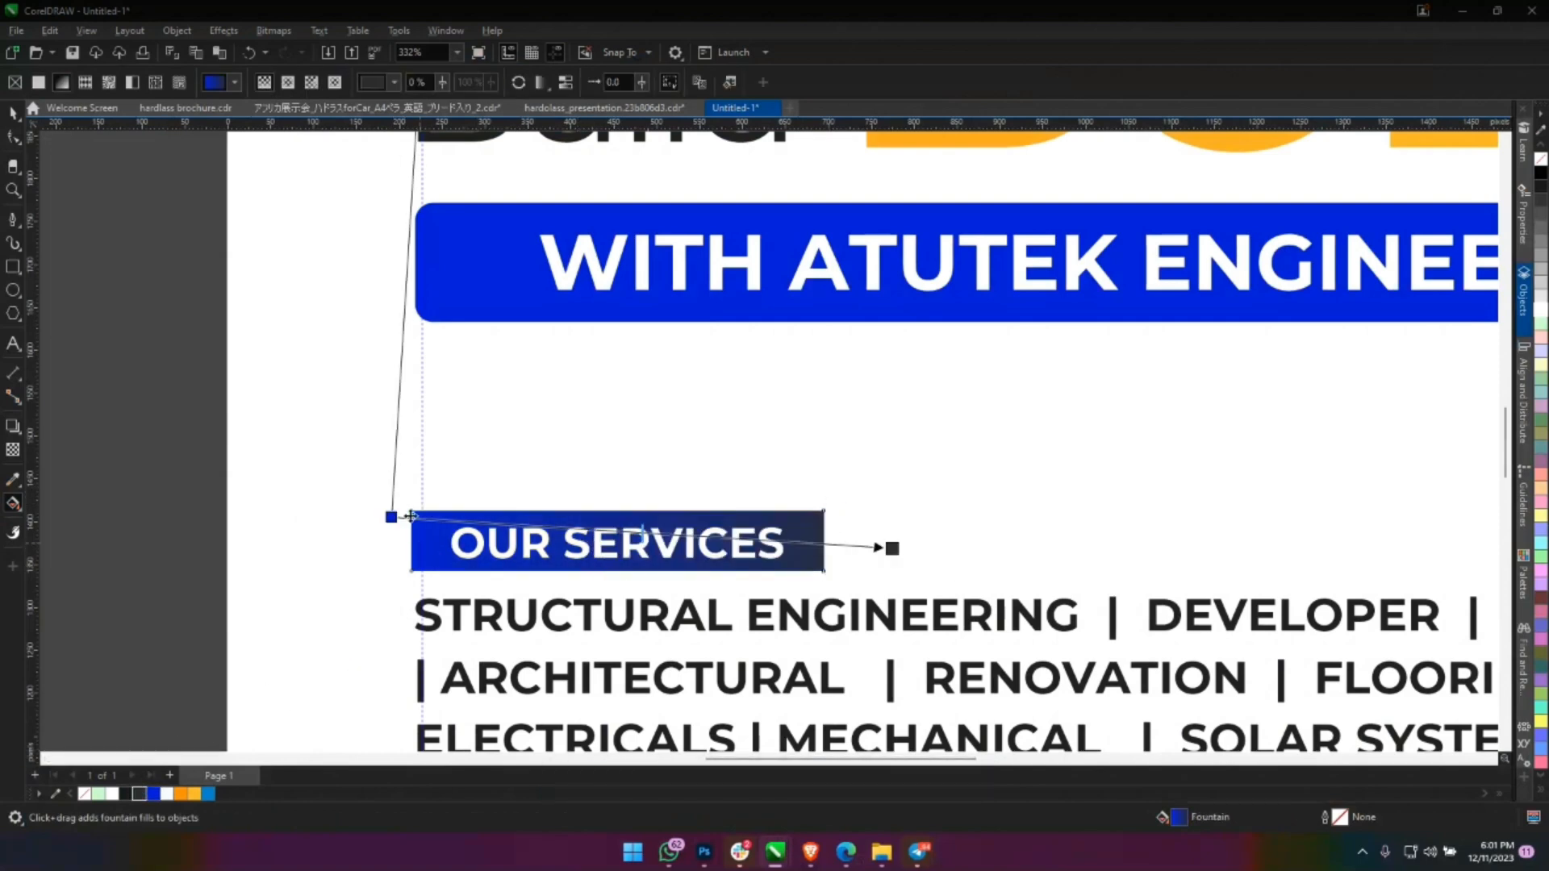
pyautogui.moveTo(391, 516); pyautogui.dragTo(196, 447)
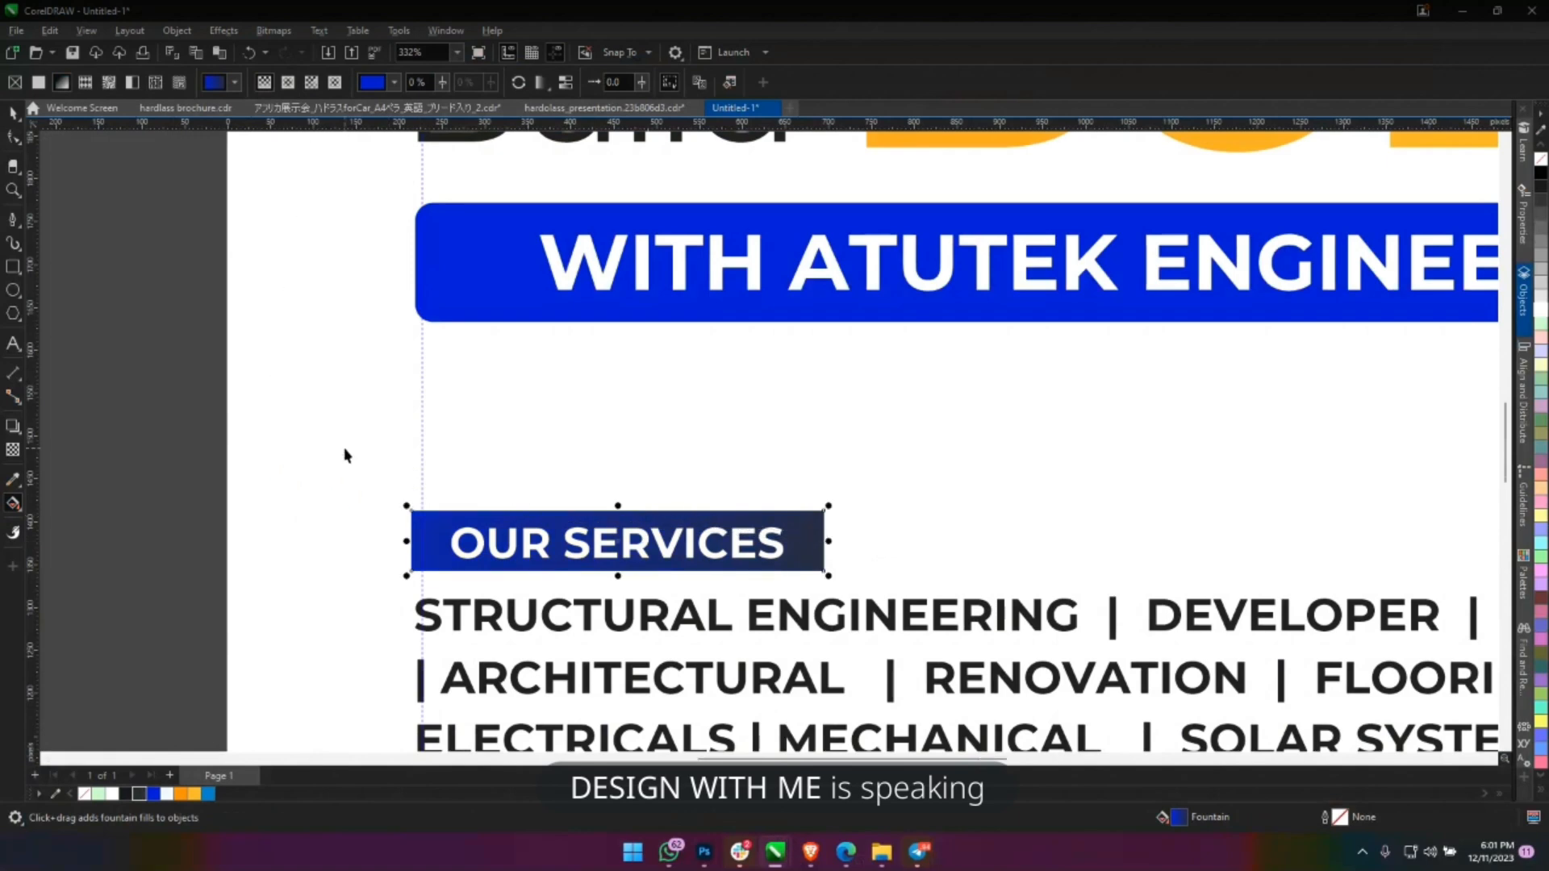
pyautogui.scroll(-6, 345, 456)
pyautogui.moveTo(771, 433); pyautogui.dragTo(754, 427)
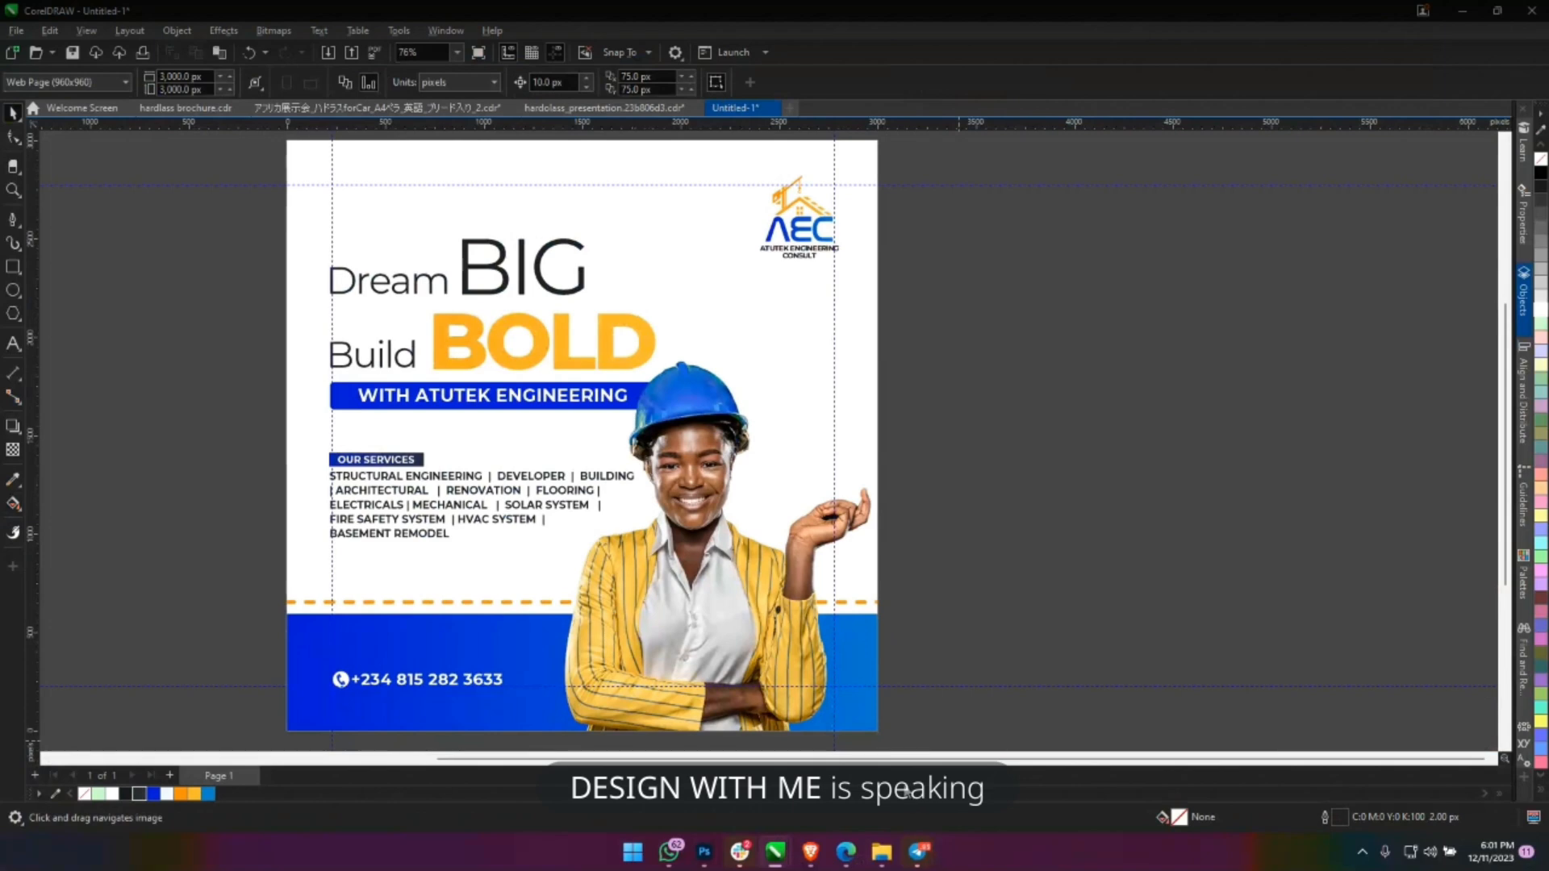
# Switch to the Brave browser, check the ChatGPT copy and open pngwing.com in place of the Adobe Color page.
pyautogui.press('super+Tab')
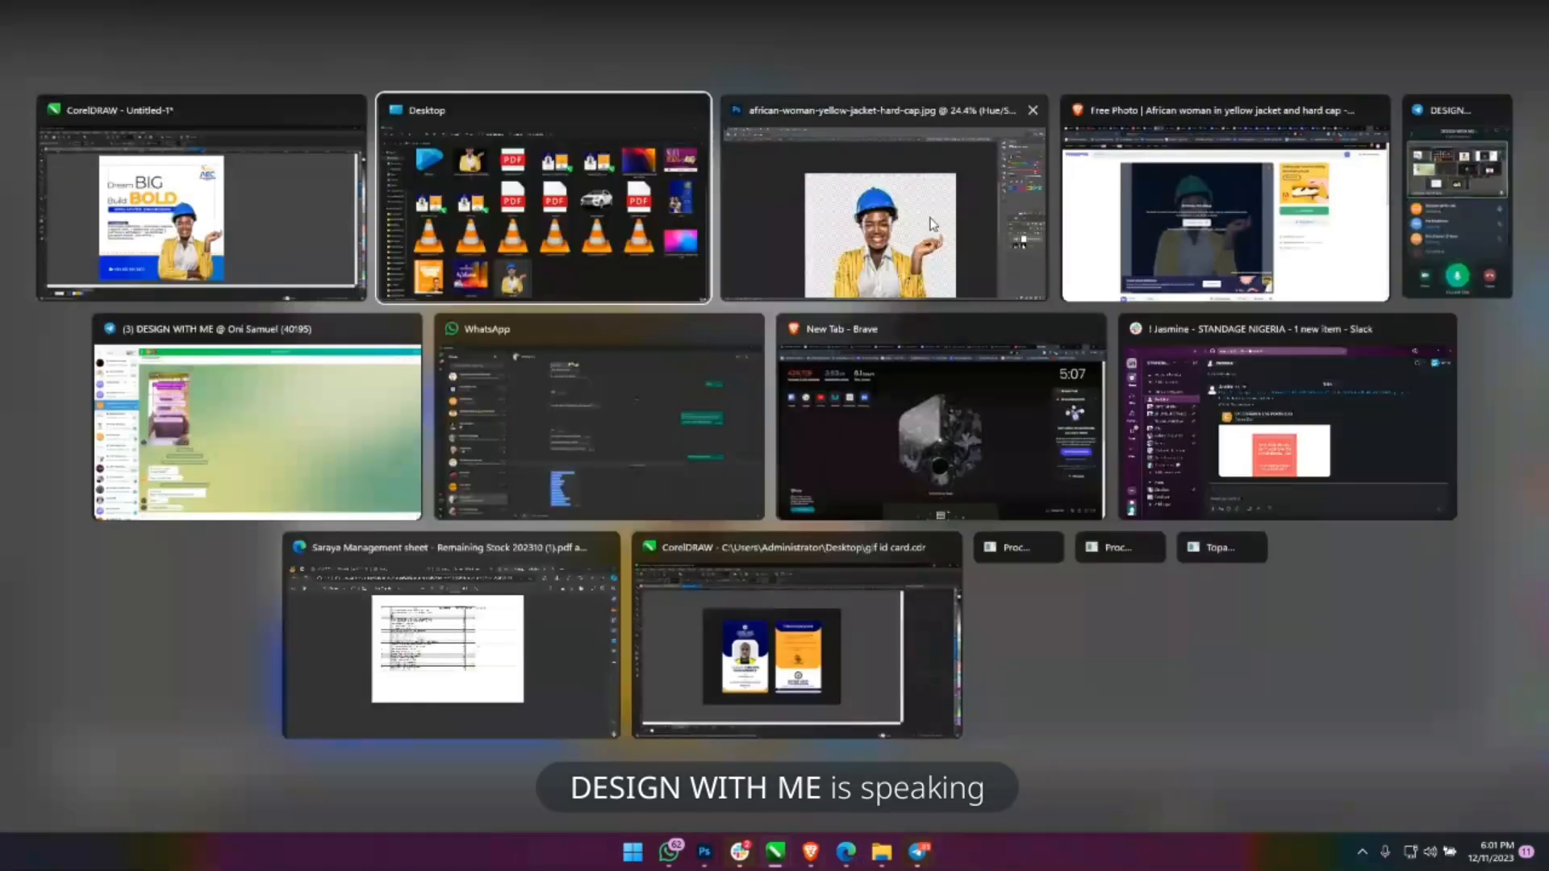
pyautogui.click(1225, 210)
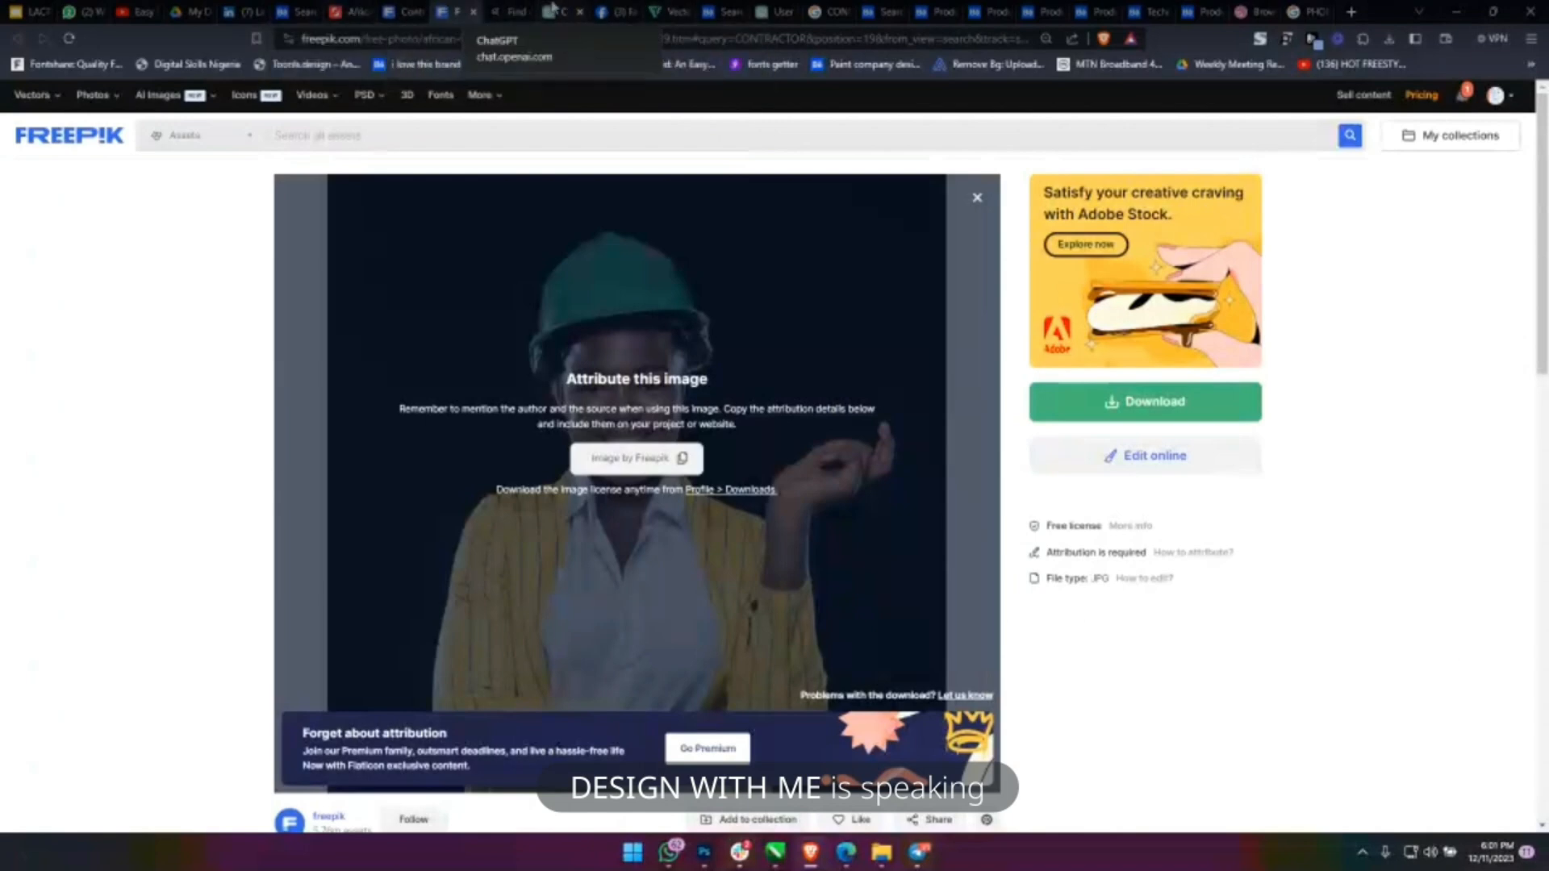
pyautogui.click(553, 10)
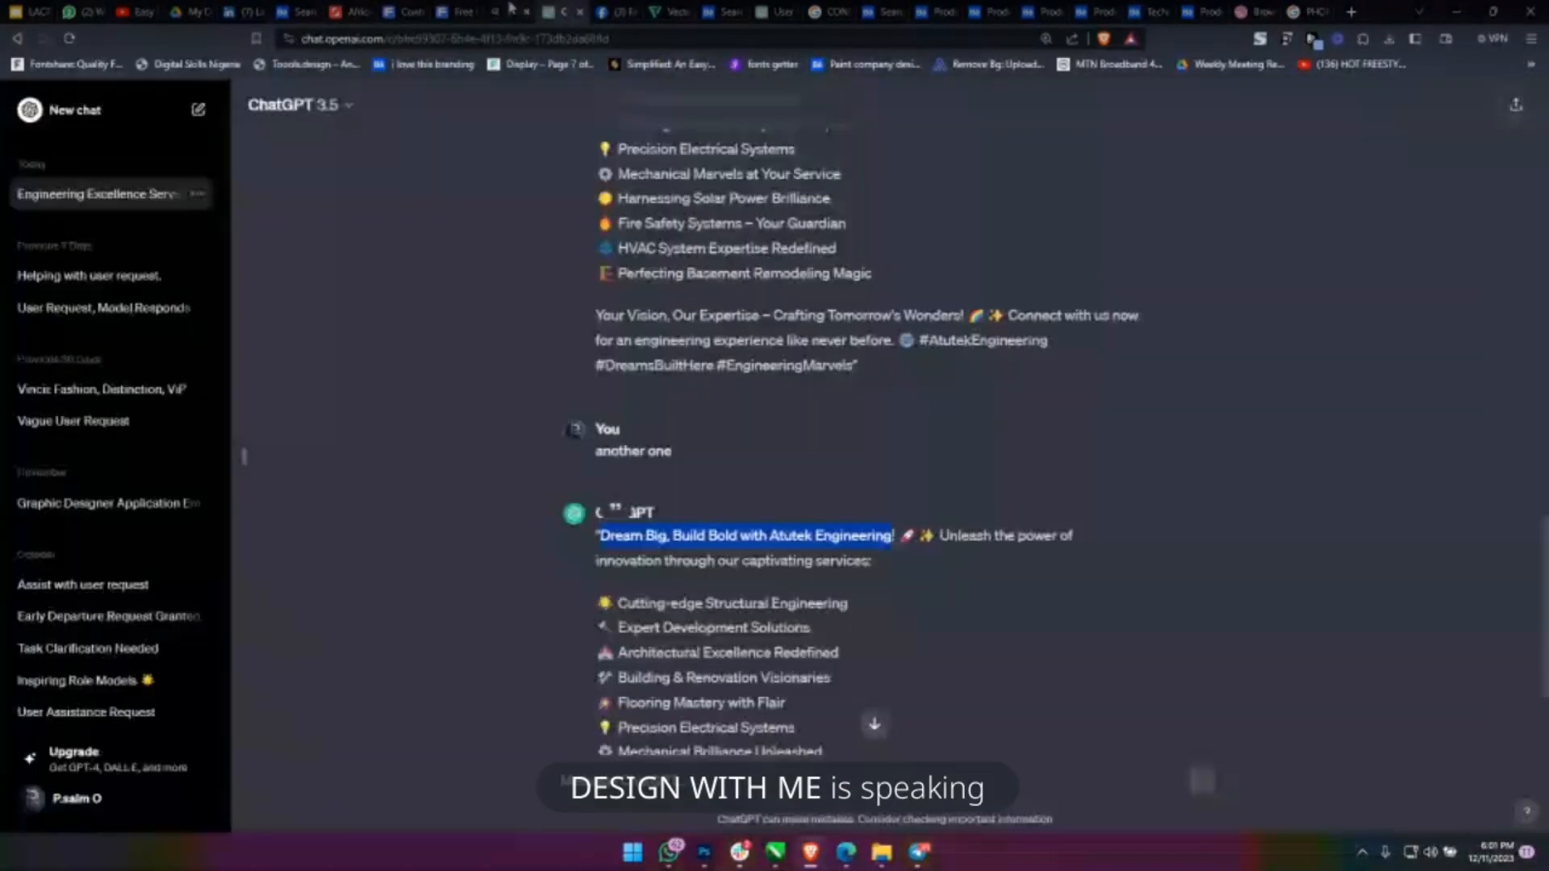
pyautogui.click(510, 8)
pyautogui.click(514, 40)
pyautogui.write('CONSTU')
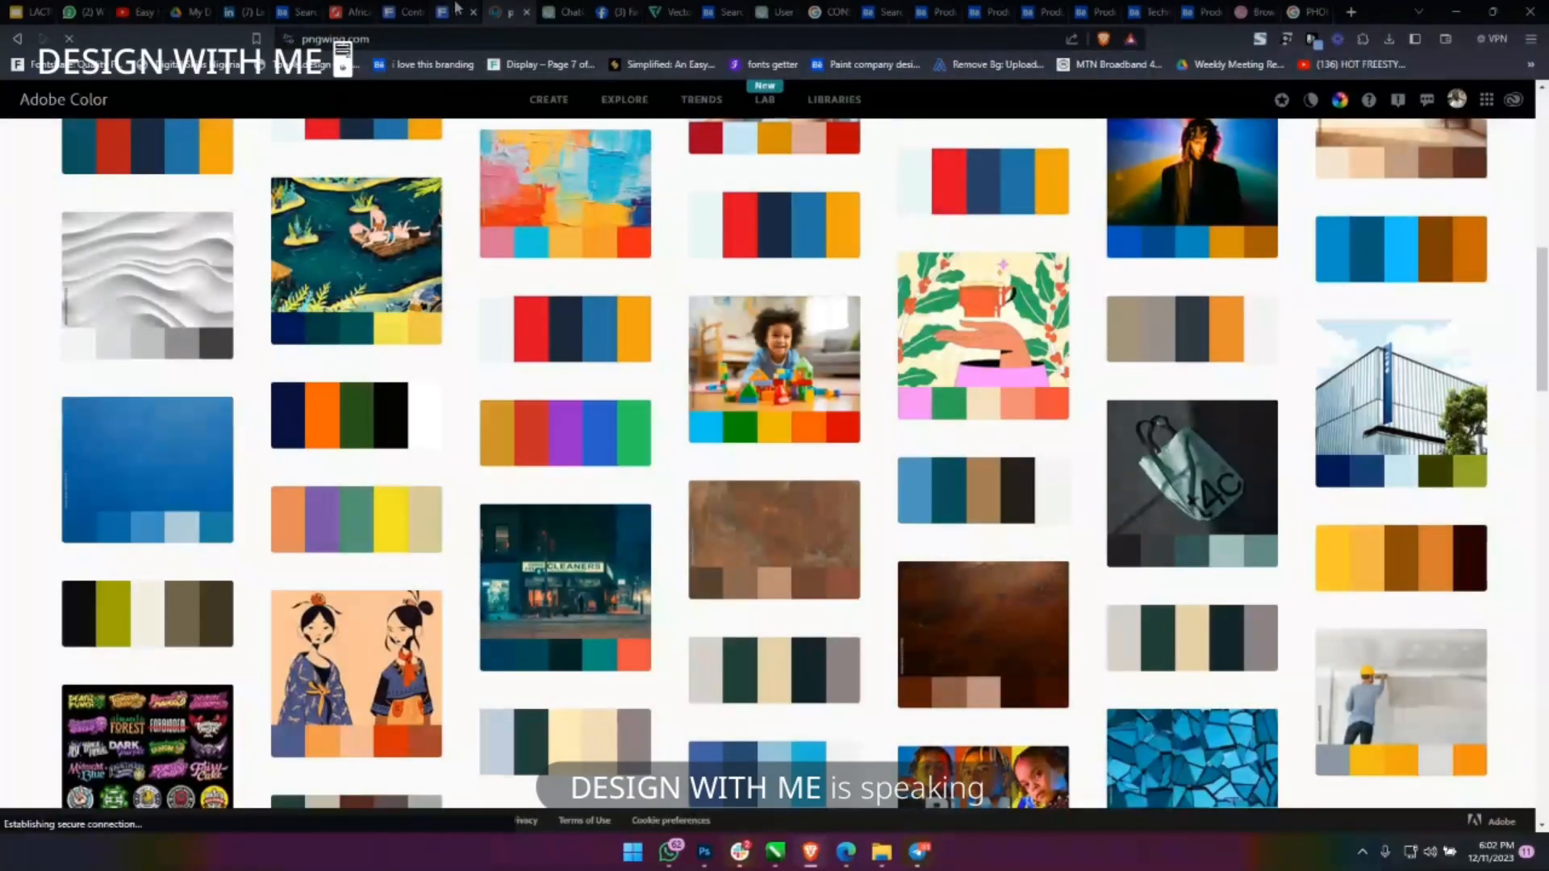
# Look through Freepik's CONTRACTOR search results for a construction photo that suits the flyer.
pyautogui.click(456, 9)
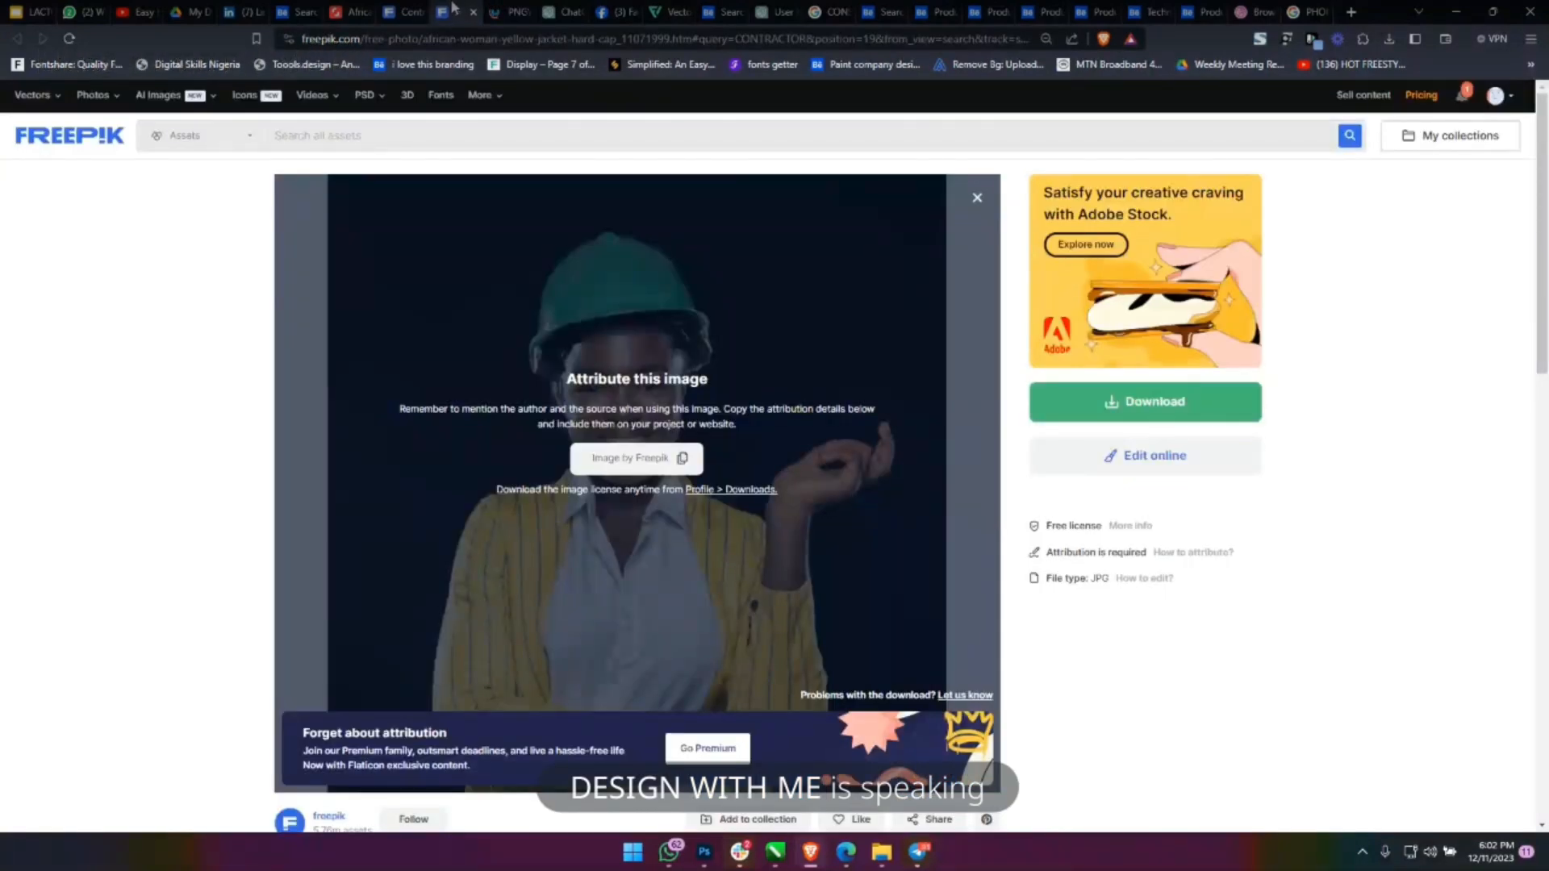
pyautogui.scroll(-15, 501, 132)
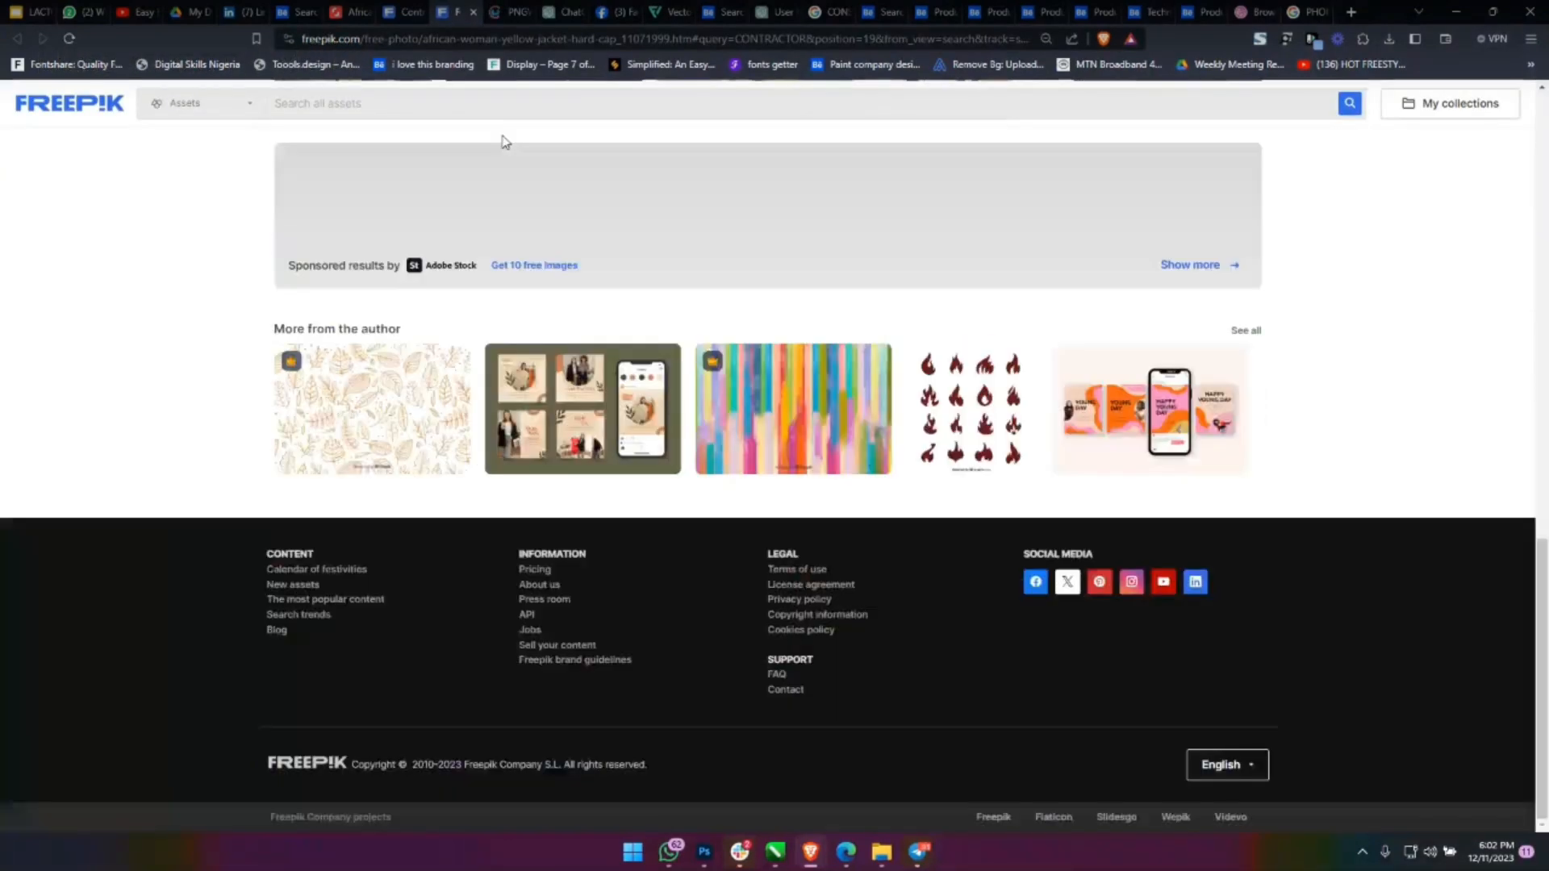
pyautogui.scroll(10, 501, 136)
pyautogui.click(408, 11)
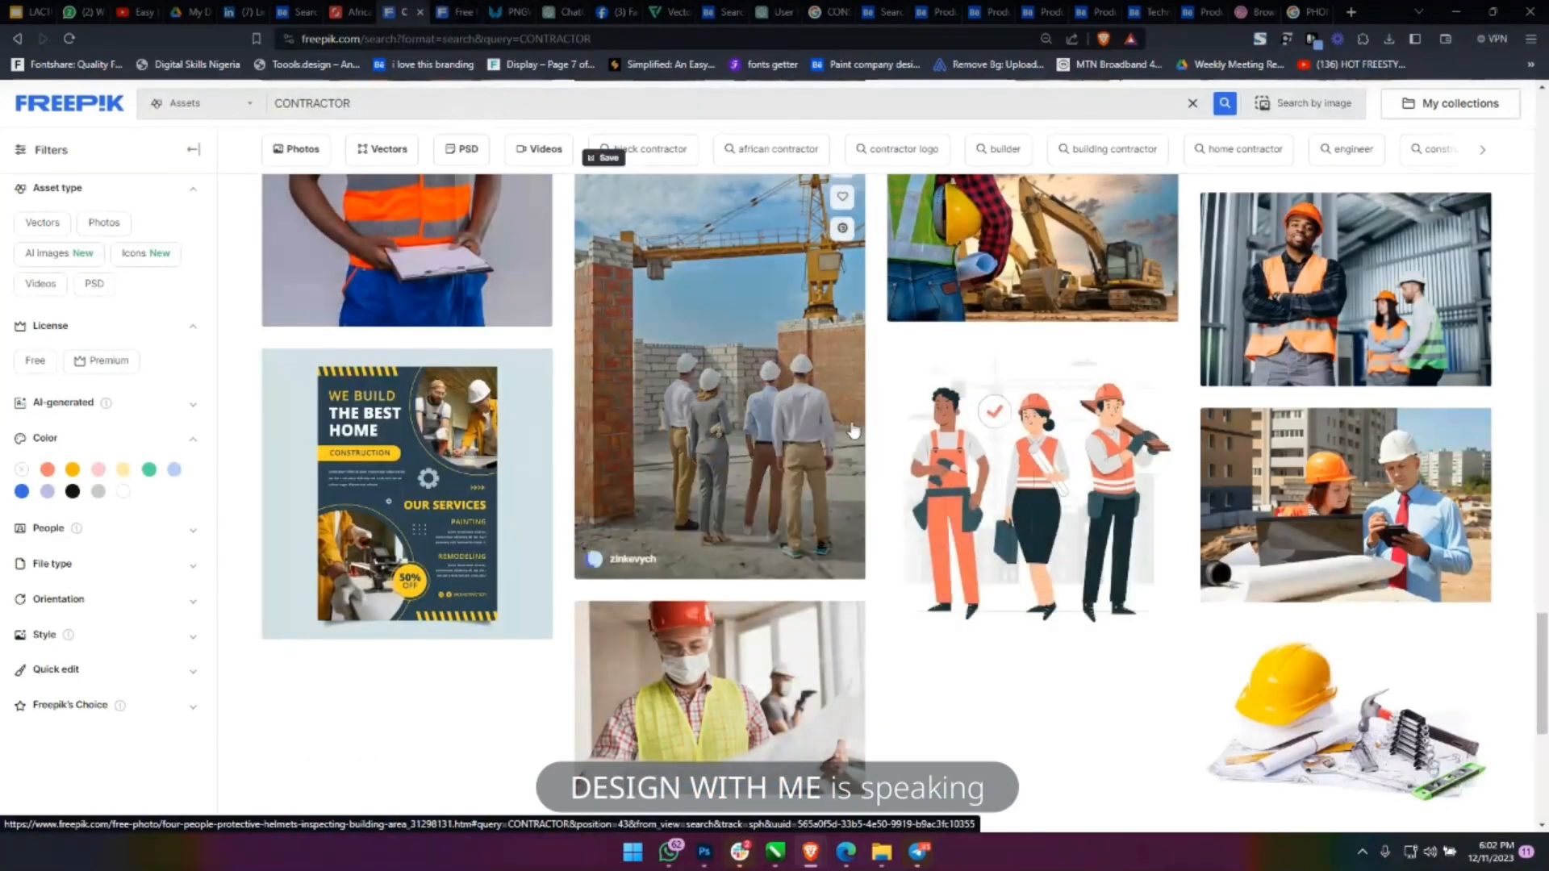
pyautogui.scroll(6, 860, 433)
pyautogui.scroll(-2, 853, 430)
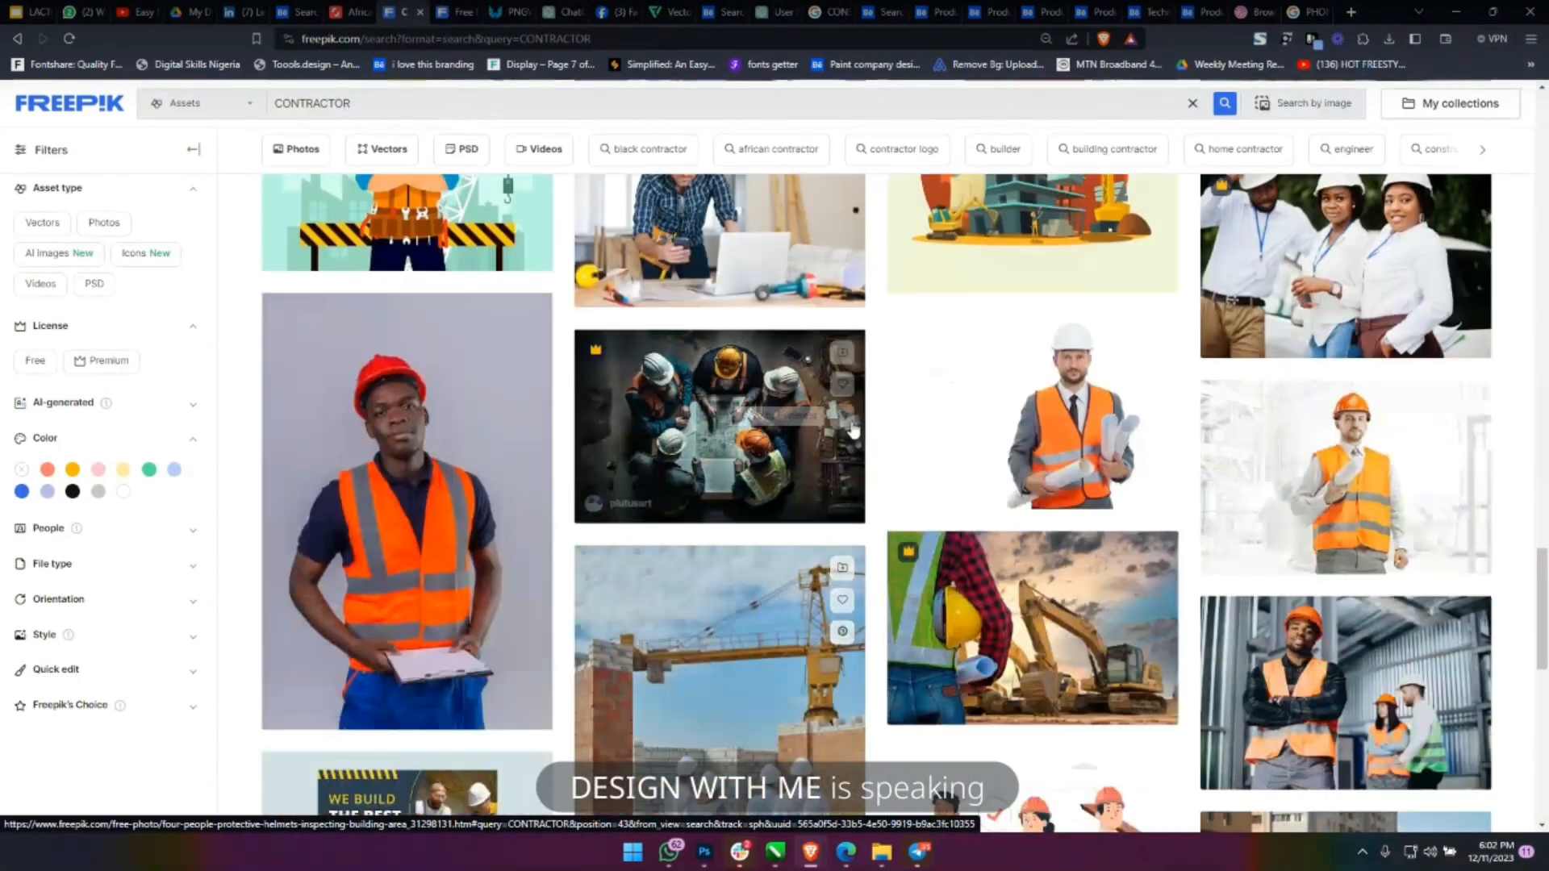
pyautogui.scroll(5, 854, 429)
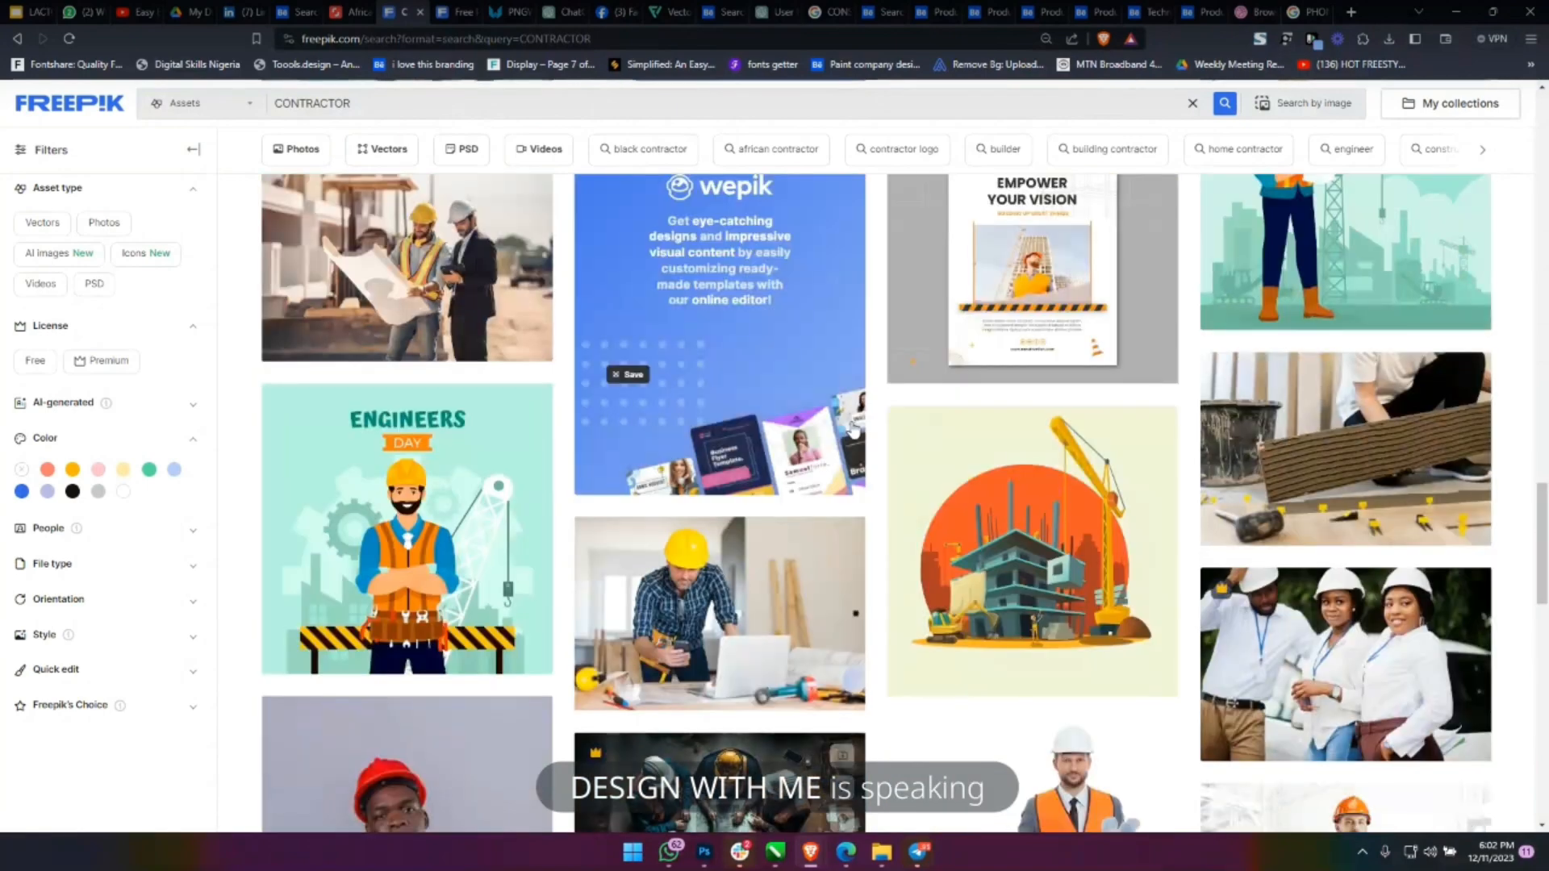
pyautogui.scroll(1, 854, 429)
pyautogui.scroll(15, 853, 429)
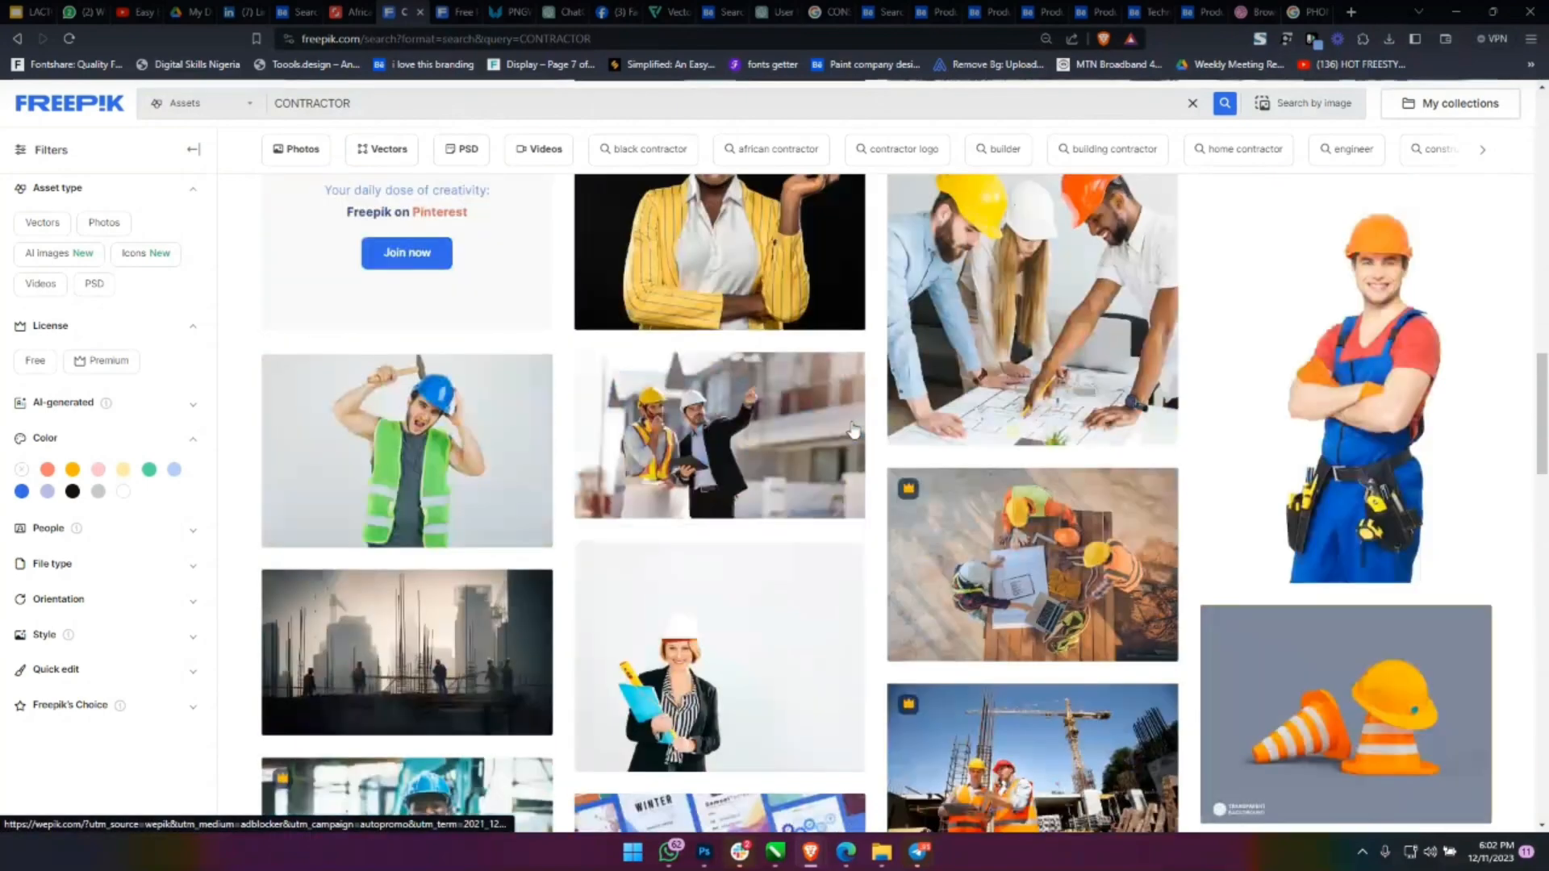
pyautogui.scroll(-5, 853, 430)
pyautogui.scroll(5, 854, 429)
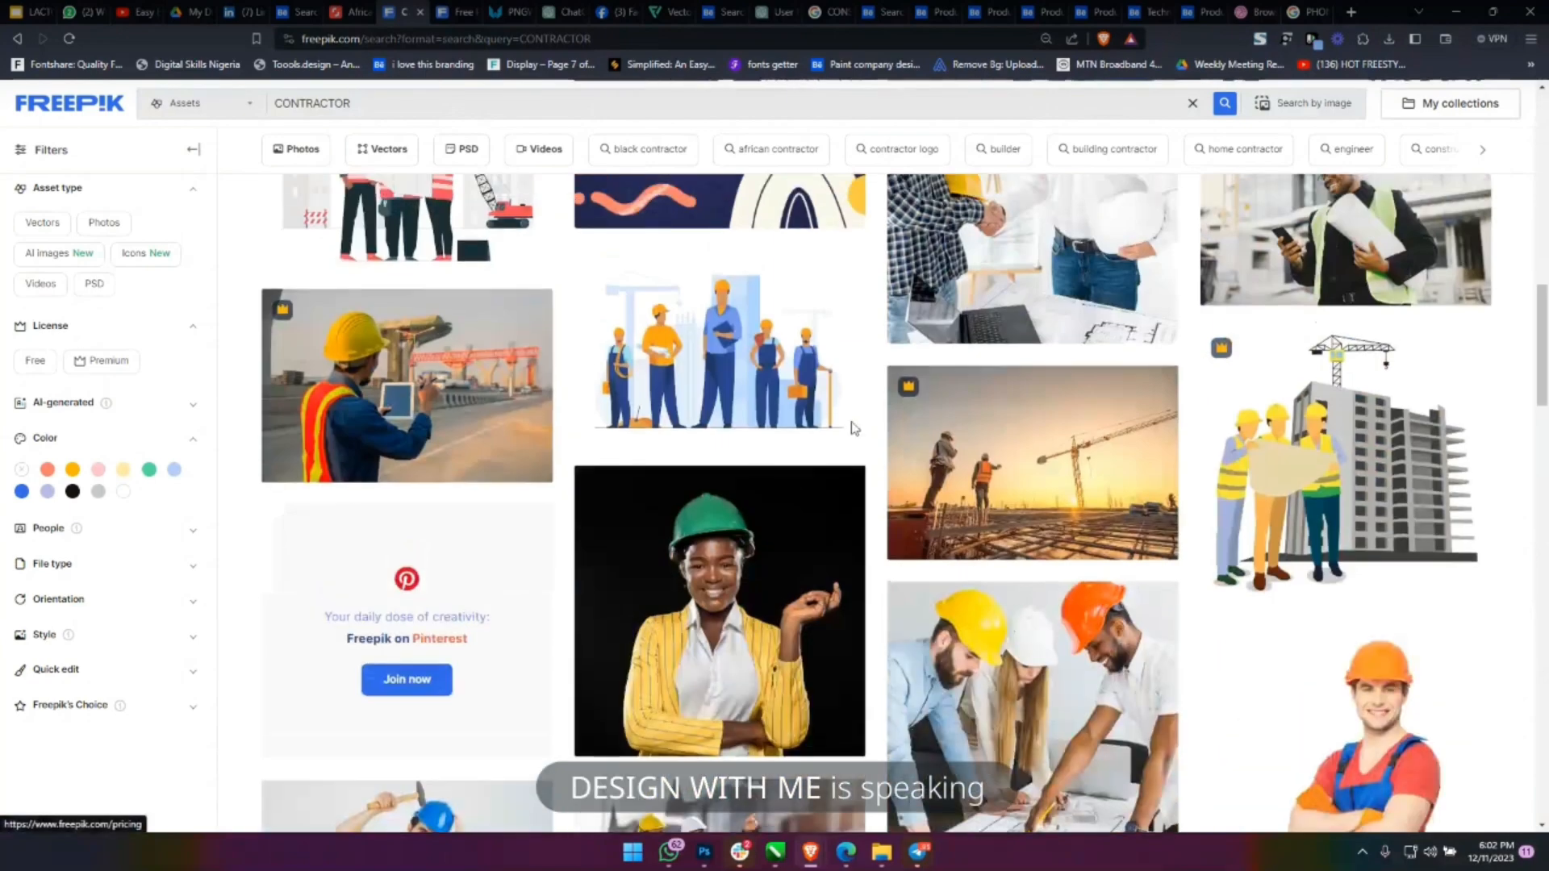
pyautogui.scroll(-5, 853, 429)
pyautogui.scroll(8, 854, 430)
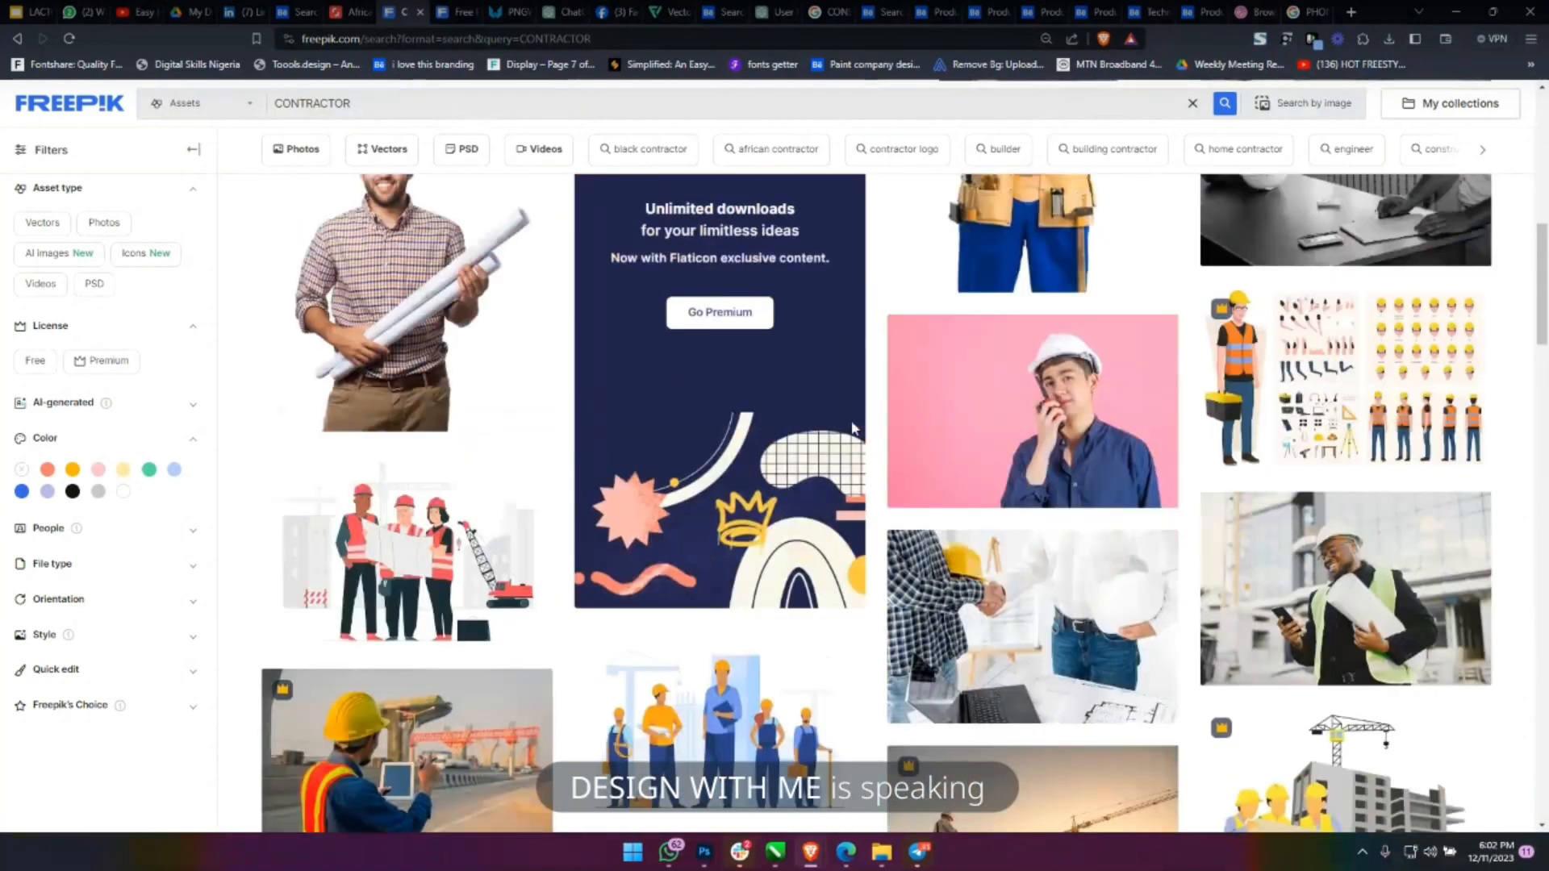
pyautogui.scroll(-4, 854, 429)
pyautogui.scroll(1, 853, 429)
pyautogui.scroll(10, 853, 430)
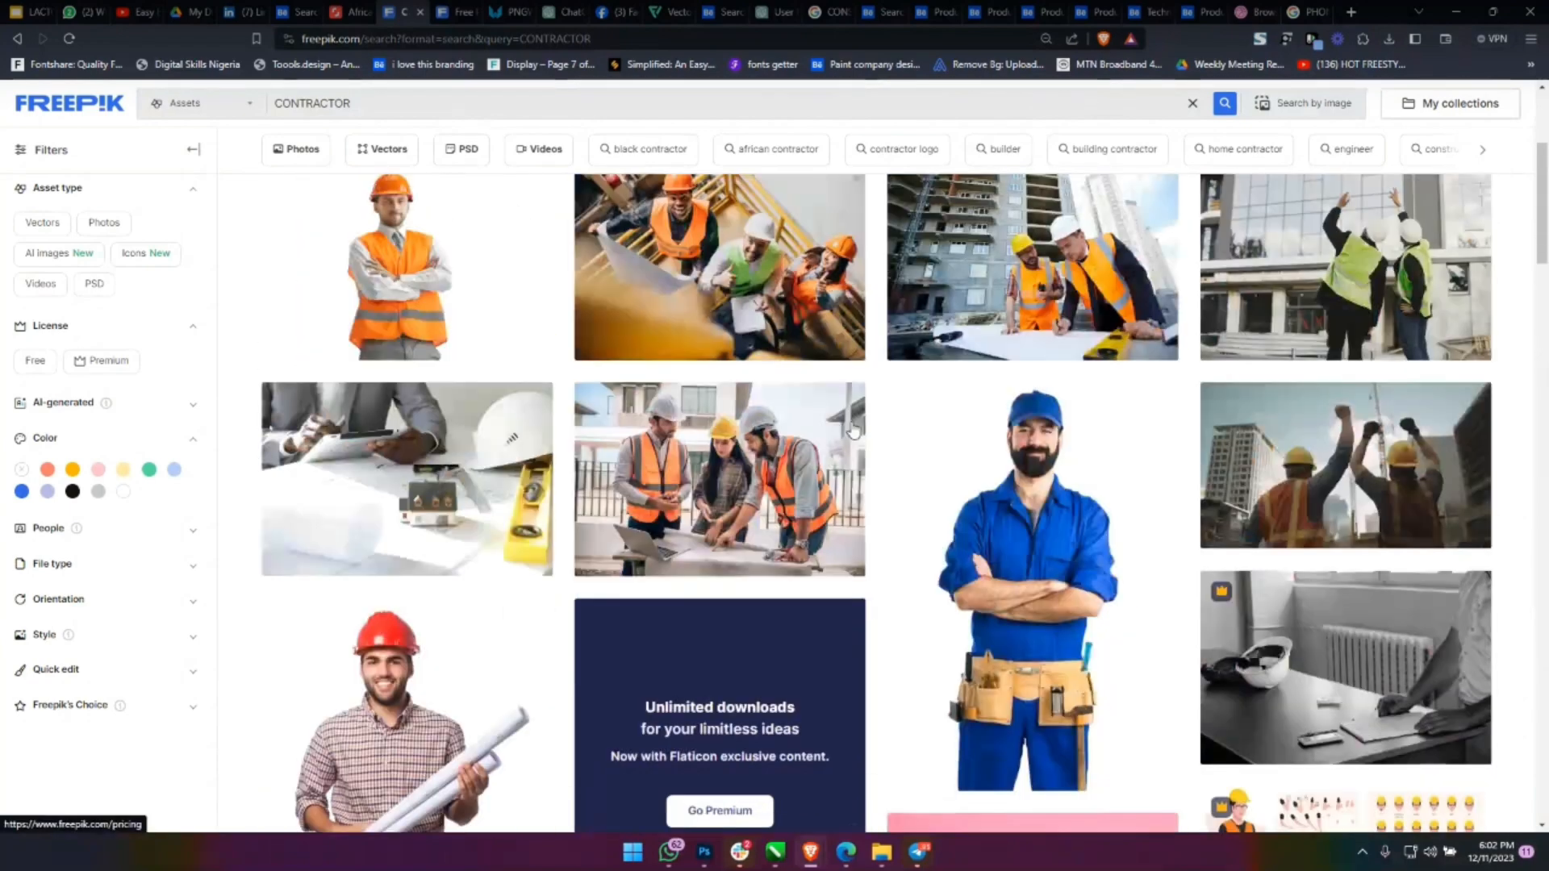
pyautogui.scroll(-11, 854, 430)
pyautogui.scroll(-7, 854, 429)
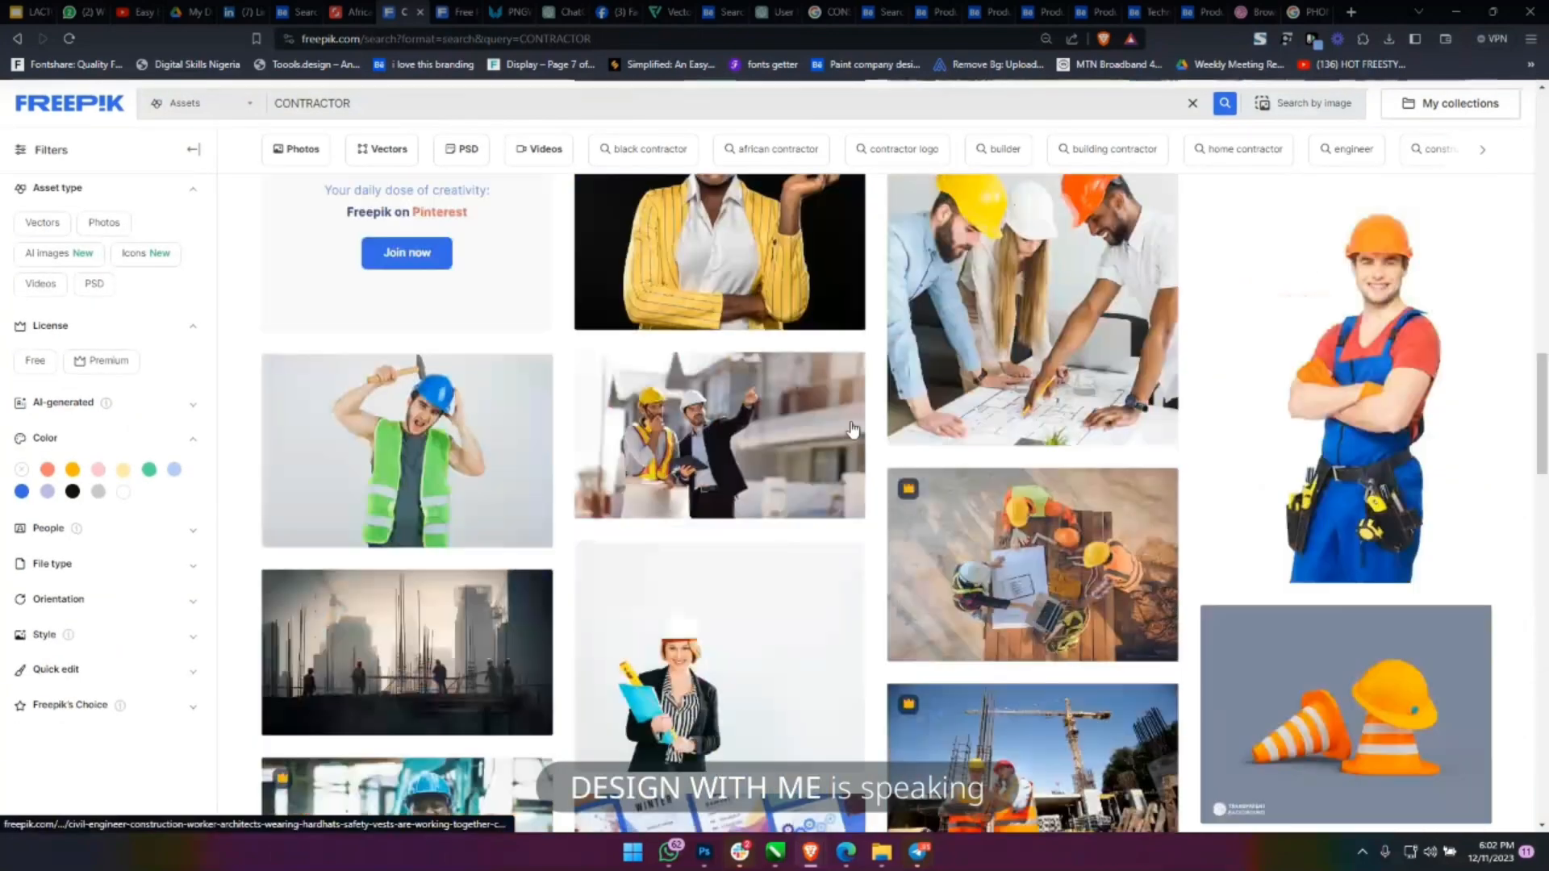
pyautogui.scroll(-15, 852, 429)
# Open the photo of a high-rise topped with red cranes from the second results page and copy its image.
pyautogui.click(891, 483)
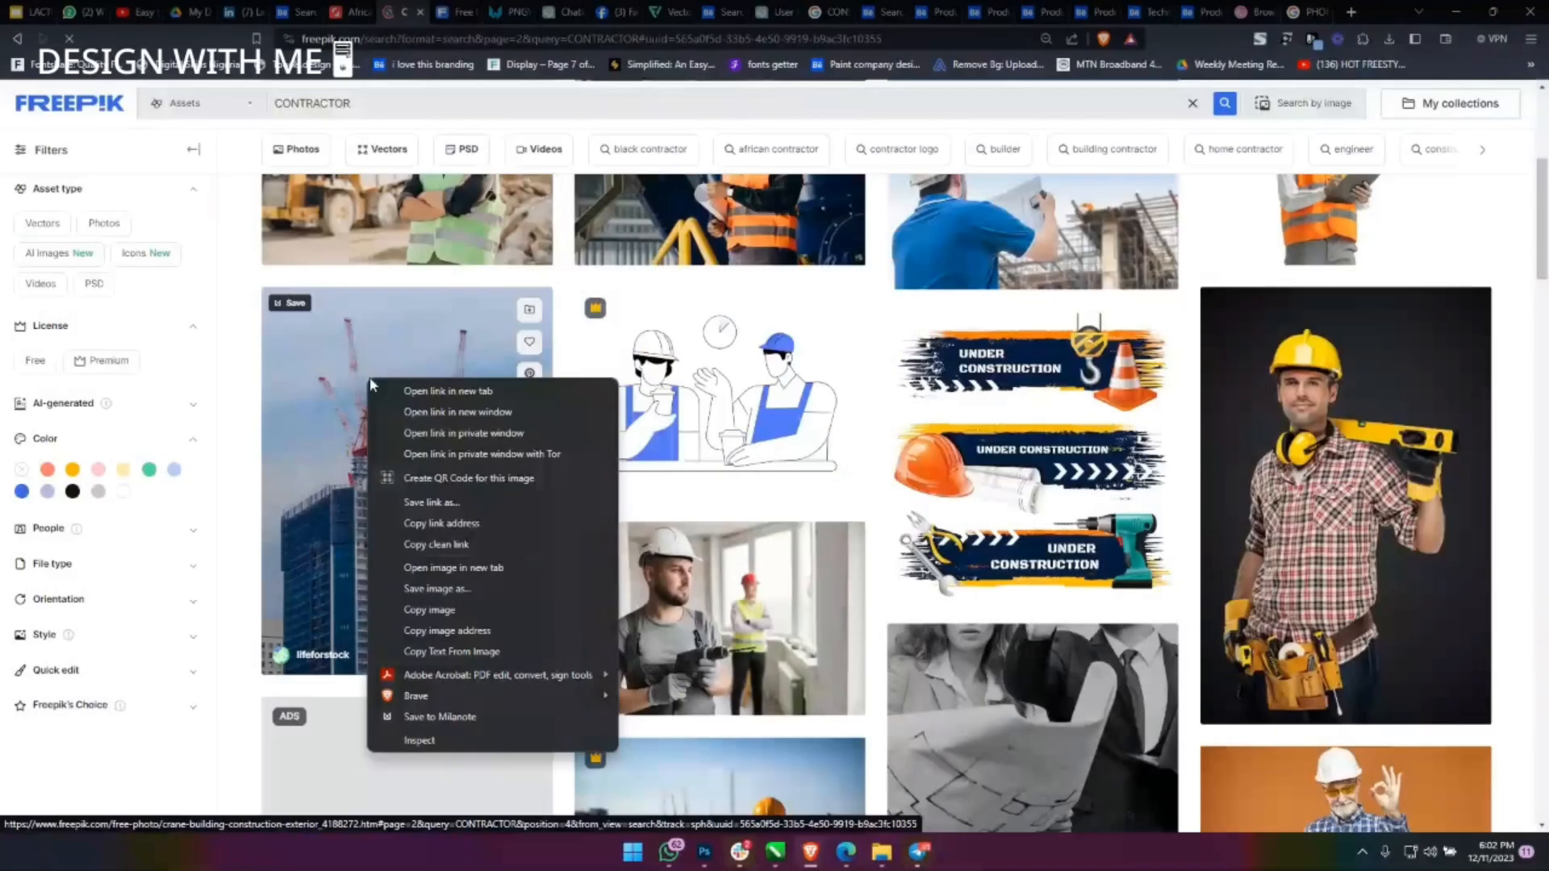
pyautogui.click(370, 379)
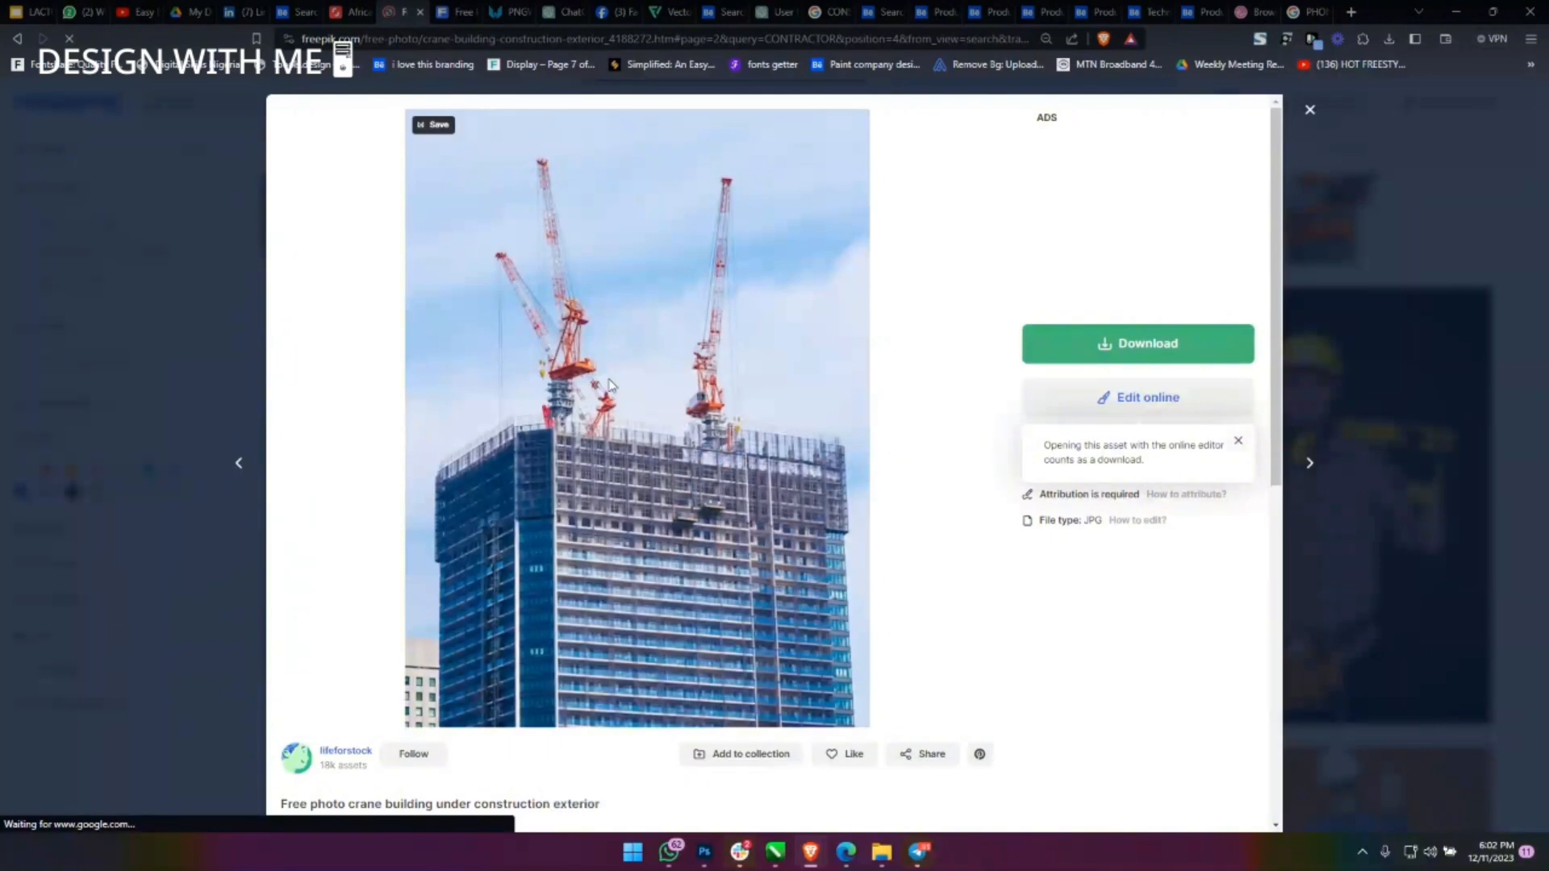
pyautogui.rightClick(610, 378)
pyautogui.click(655, 434)
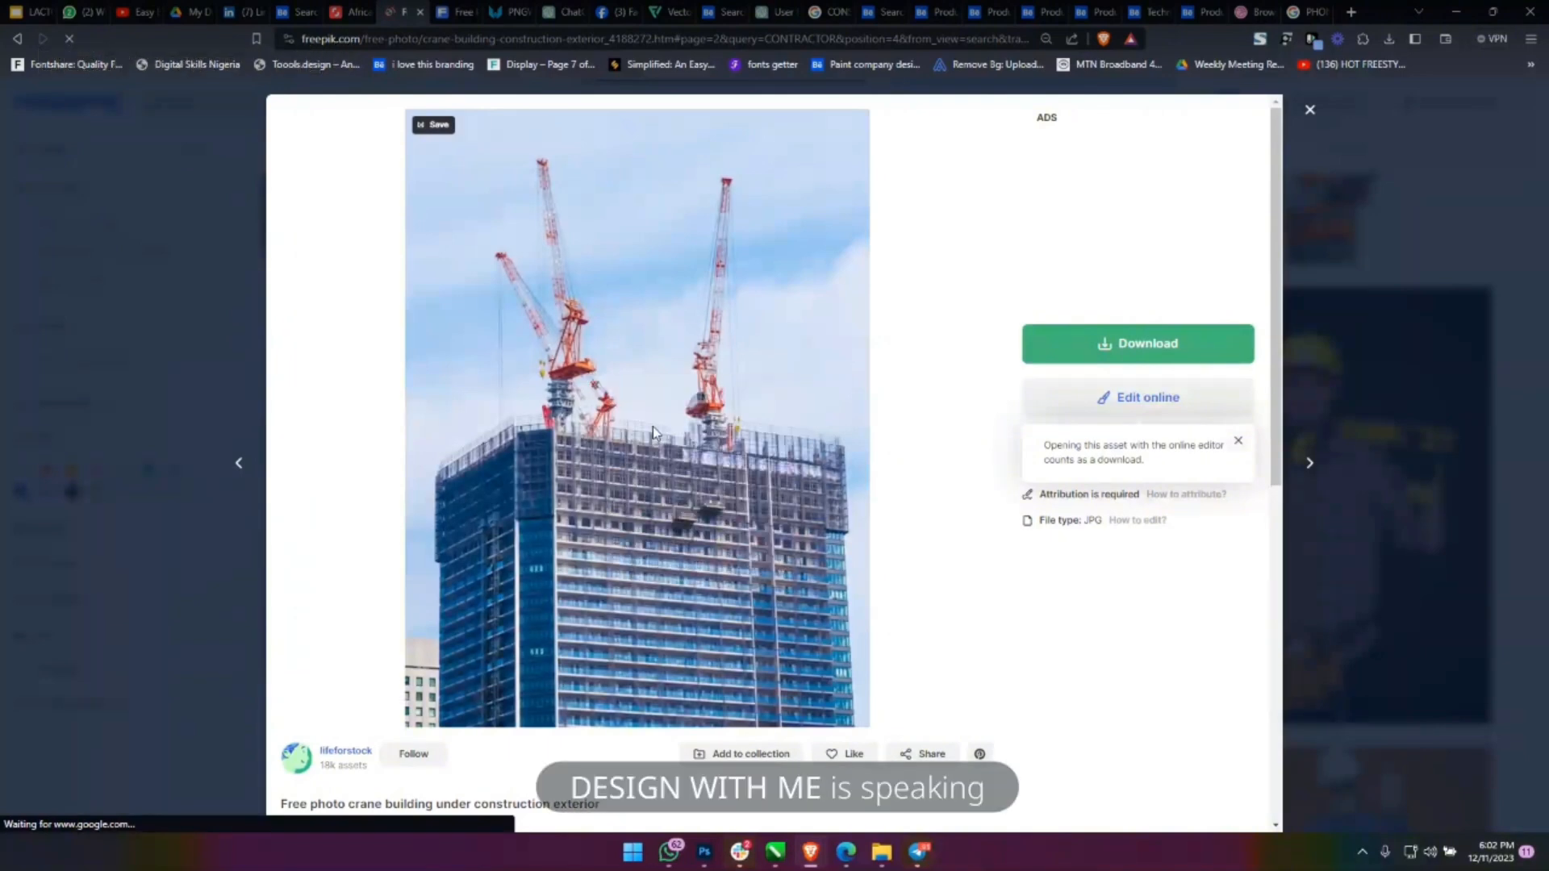
# Switch to CorelDRAW, paste the crane building photo onto the flyer and move it straight up to about Y 2,793 px.
pyautogui.hotkey('alt', 'Tab')
pyautogui.hotkey('ctrl', 'v')
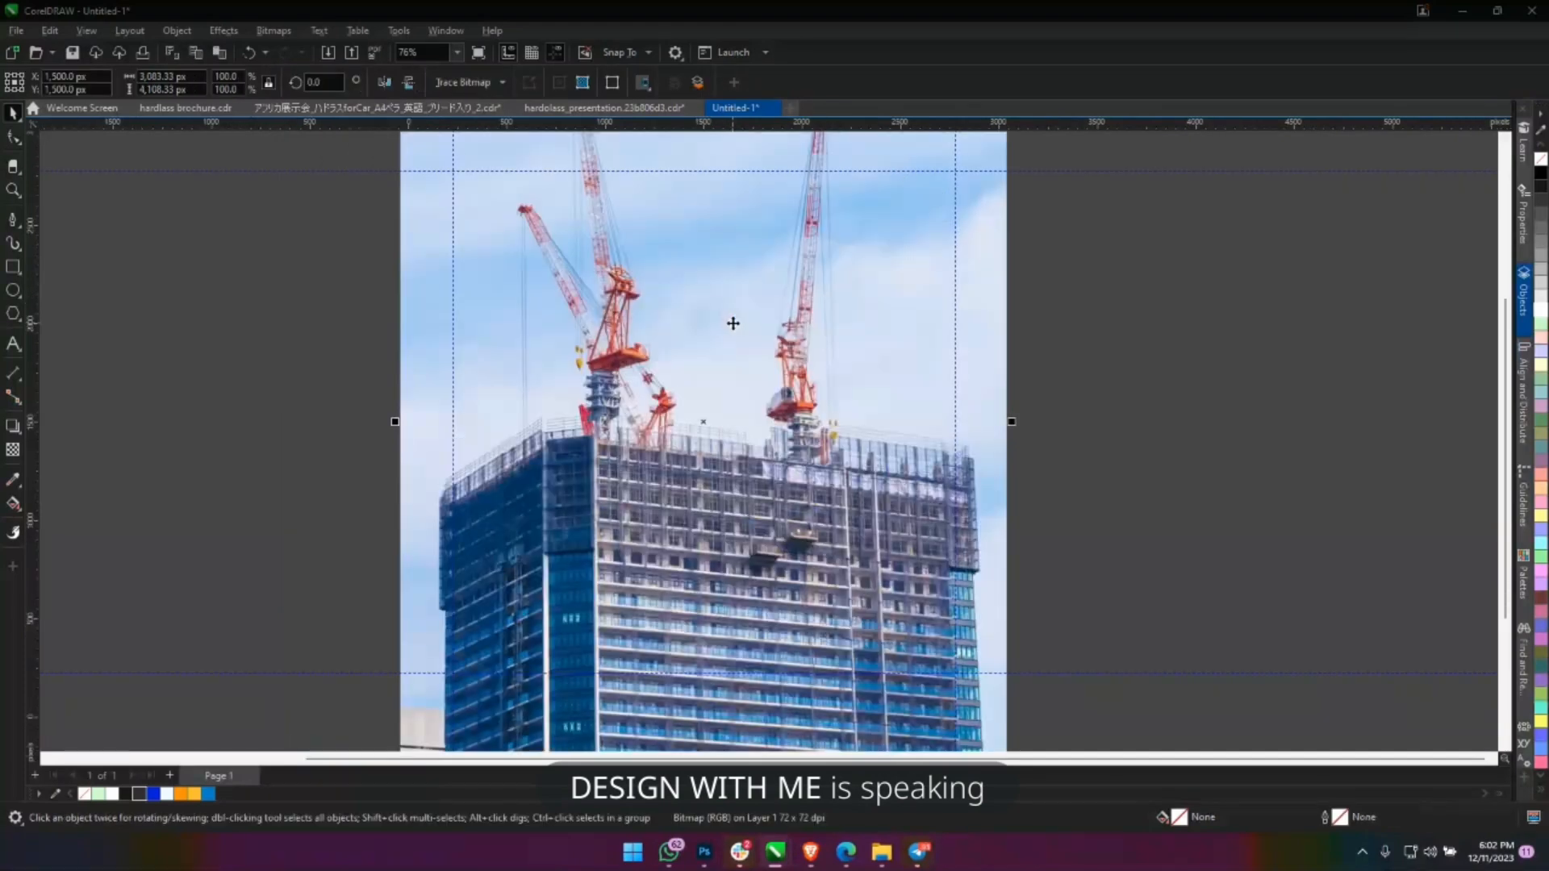
pyautogui.scroll(-2, 732, 324)
pyautogui.moveTo(771, 333); pyautogui.dragTo(723, 401)
pyautogui.moveTo(737, 506); pyautogui.dragTo(736, 337)
# Apply a vertical linear fountain transparency to the crane building photo, fading it out downward to 100% just above the hard hat.
pyautogui.click(11, 450)
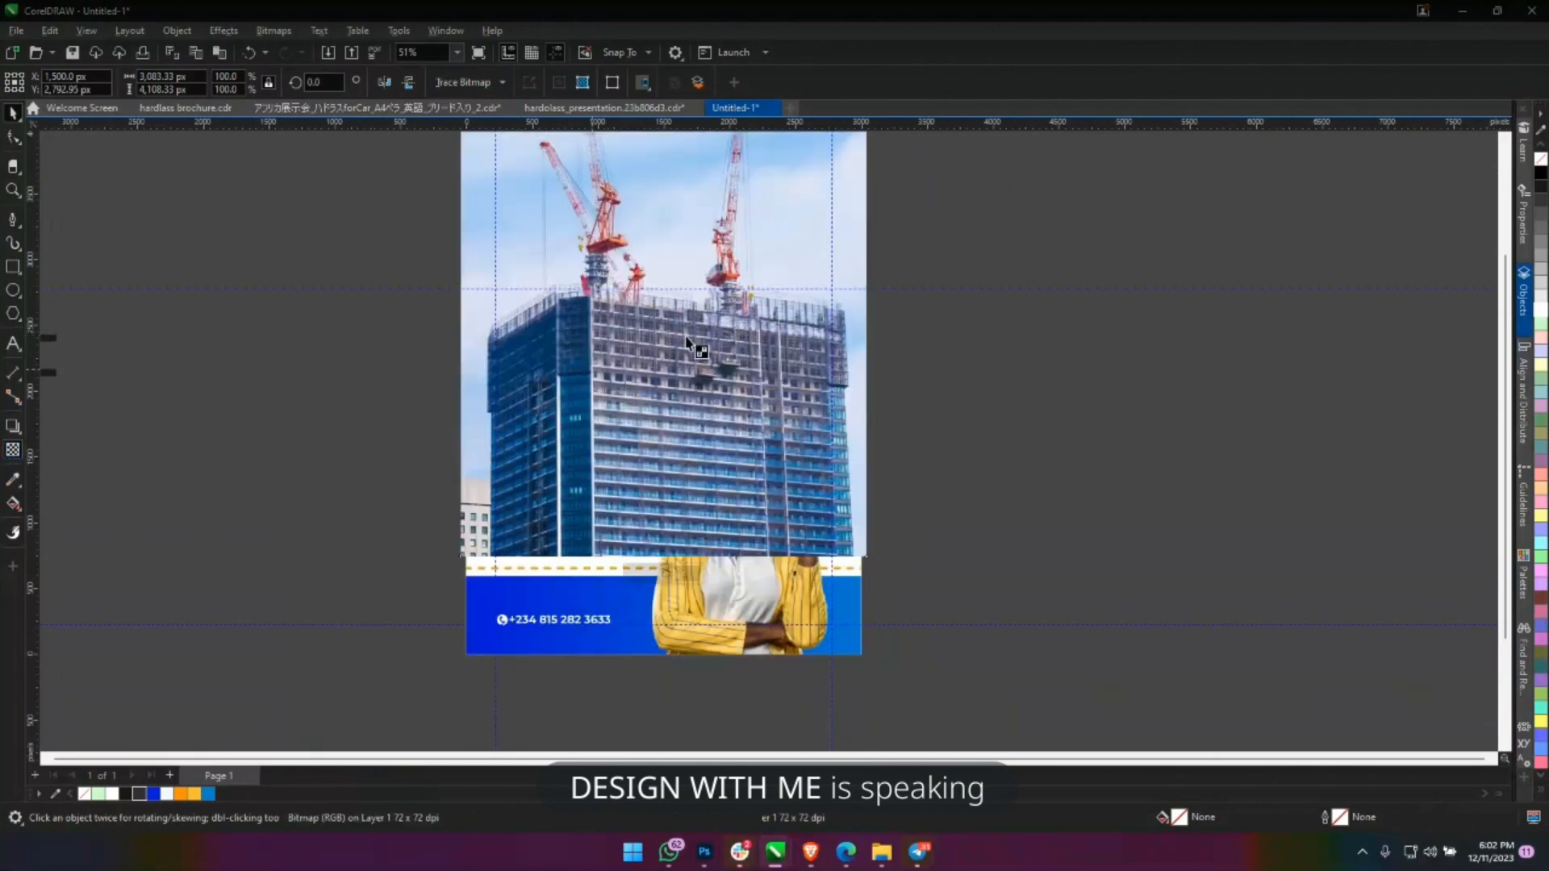
pyautogui.moveTo(697, 194); pyautogui.dragTo(698, 511)
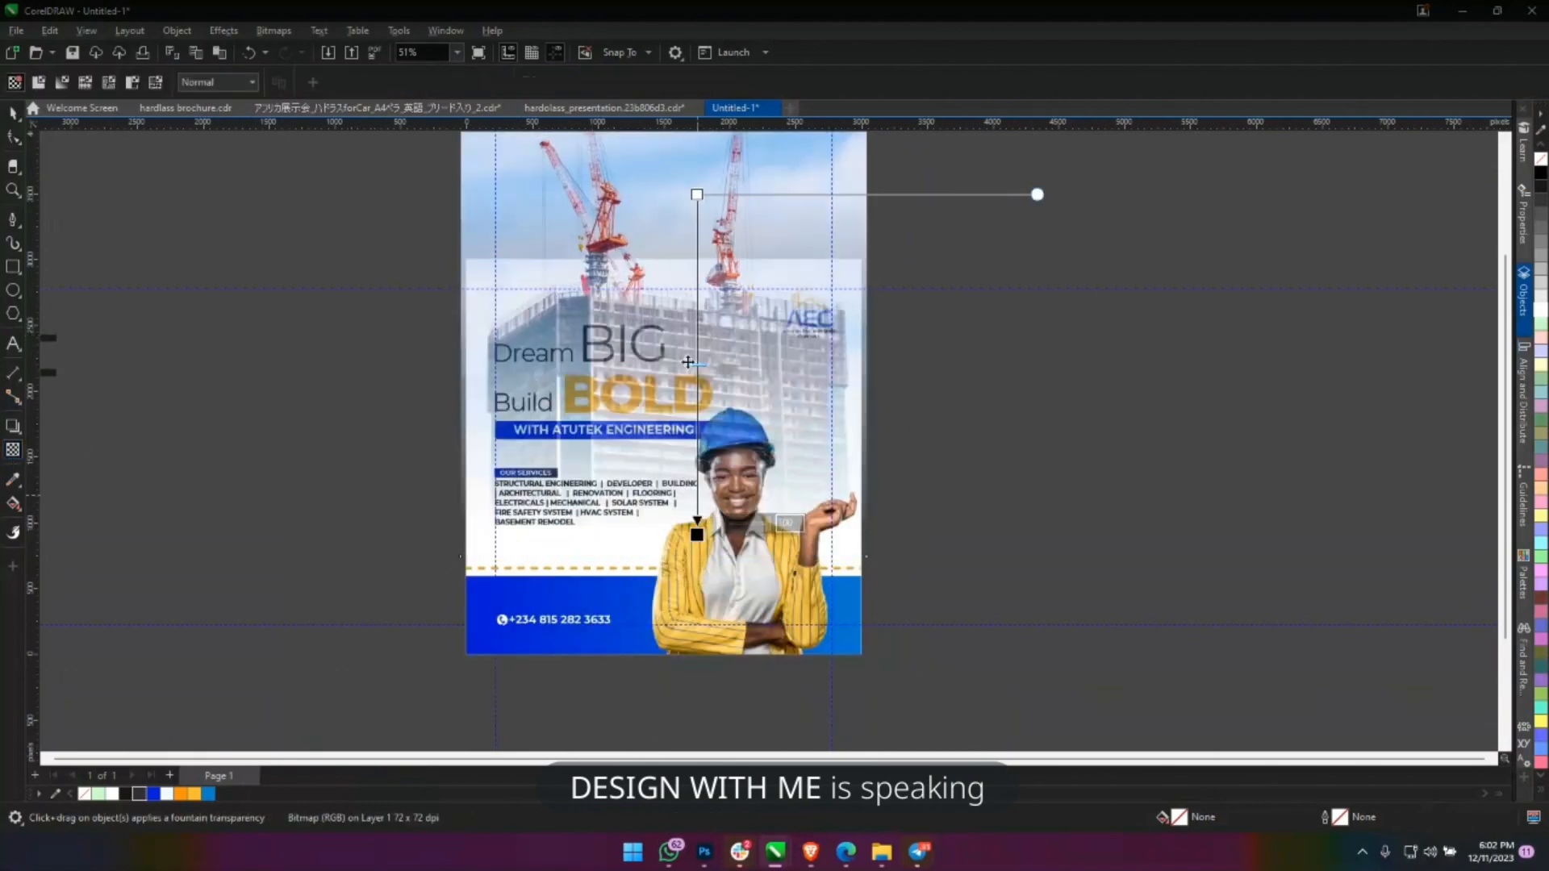
pyautogui.moveTo(696, 194); pyautogui.dragTo(694, 175)
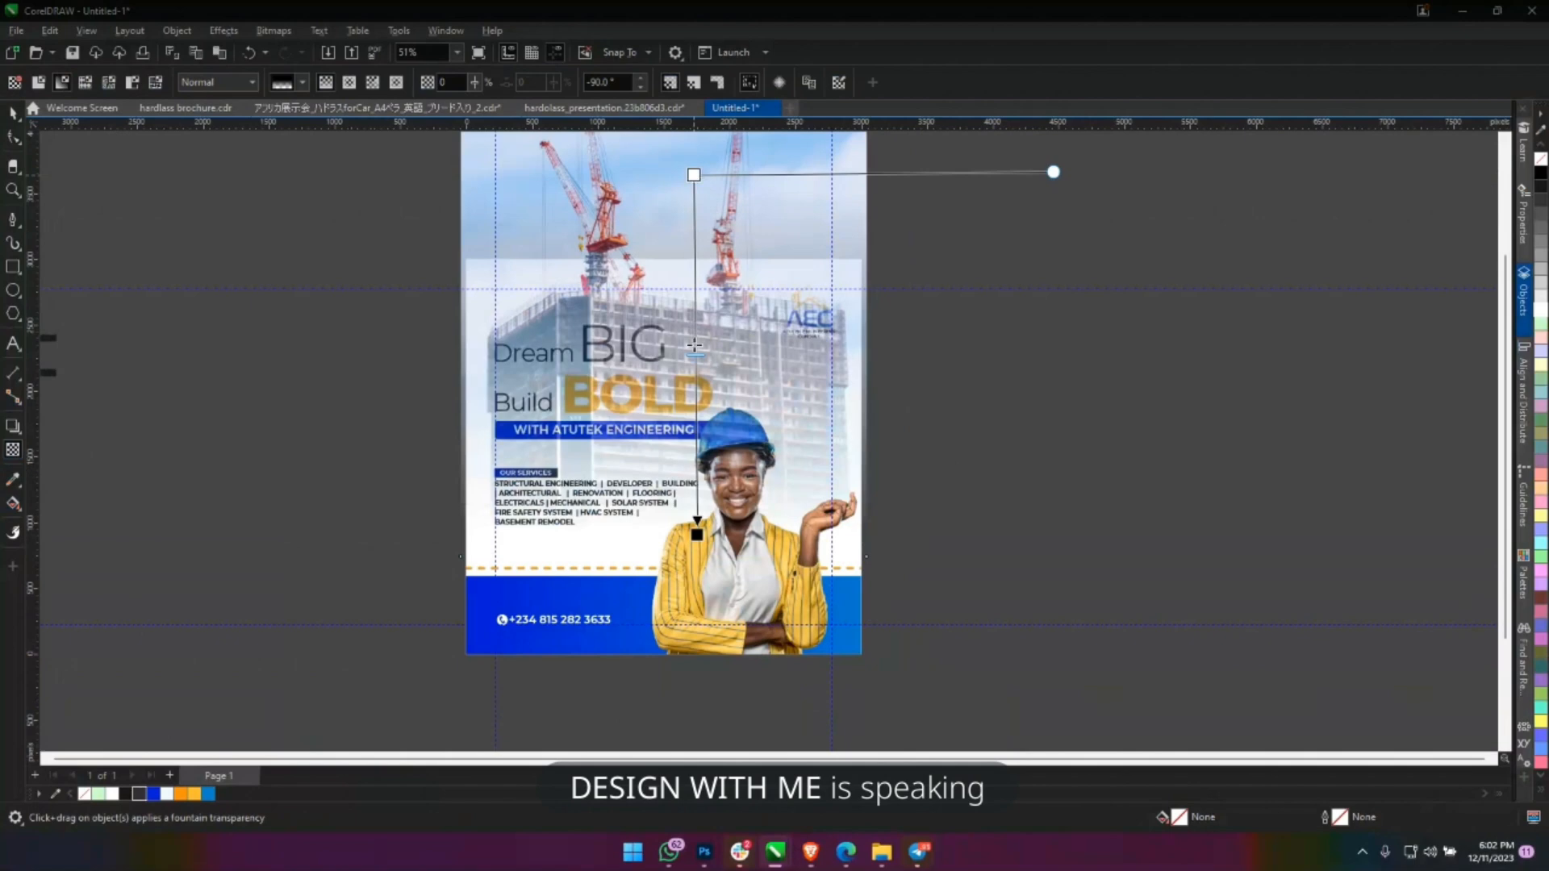
pyautogui.moveTo(693, 464); pyautogui.dragTo(694, 399)
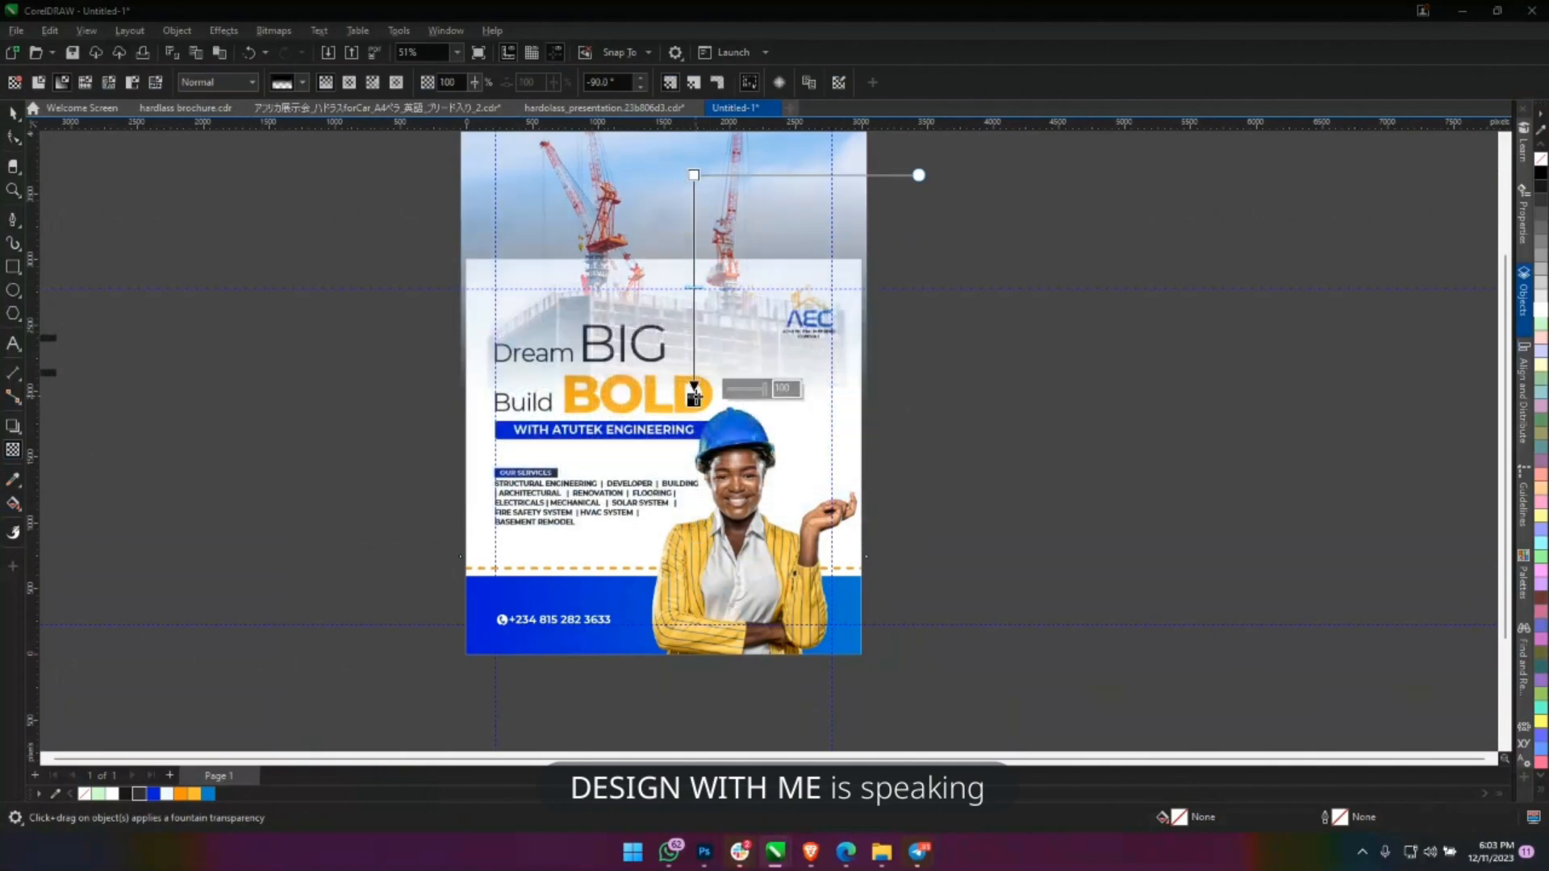
pyautogui.moveTo(694, 399); pyautogui.dragTo(696, 453)
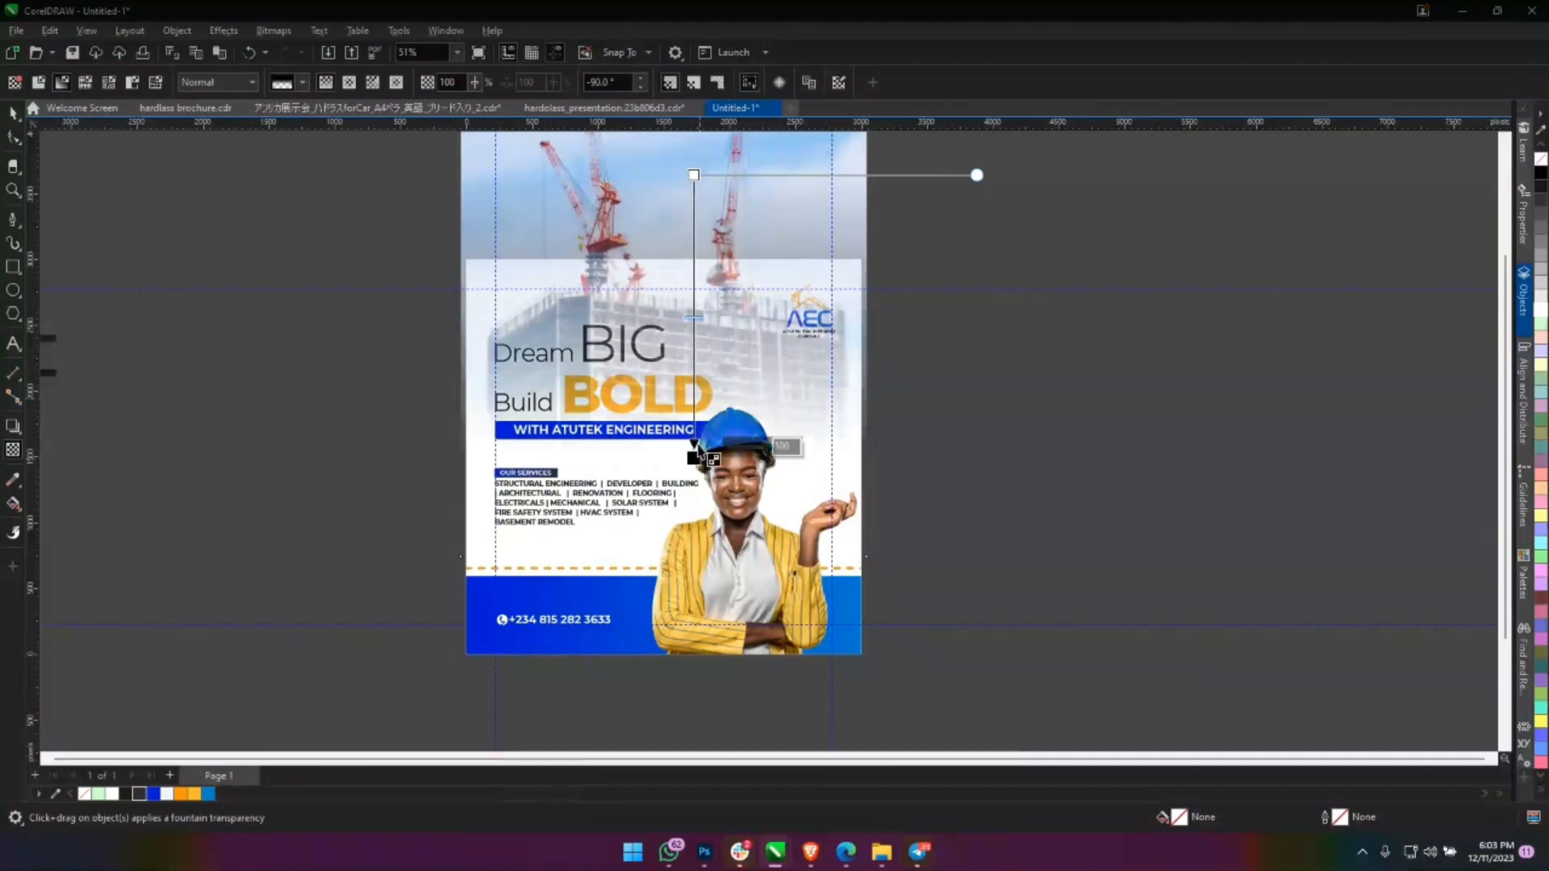
# Tilt the photo's transparency gradient to about -125°, running from beyond its upper right side down to the hard hat.
pyautogui.moveTo(673, 257); pyautogui.dragTo(636, 386)
pyautogui.moveTo(658, 303); pyautogui.dragTo(858, 202)
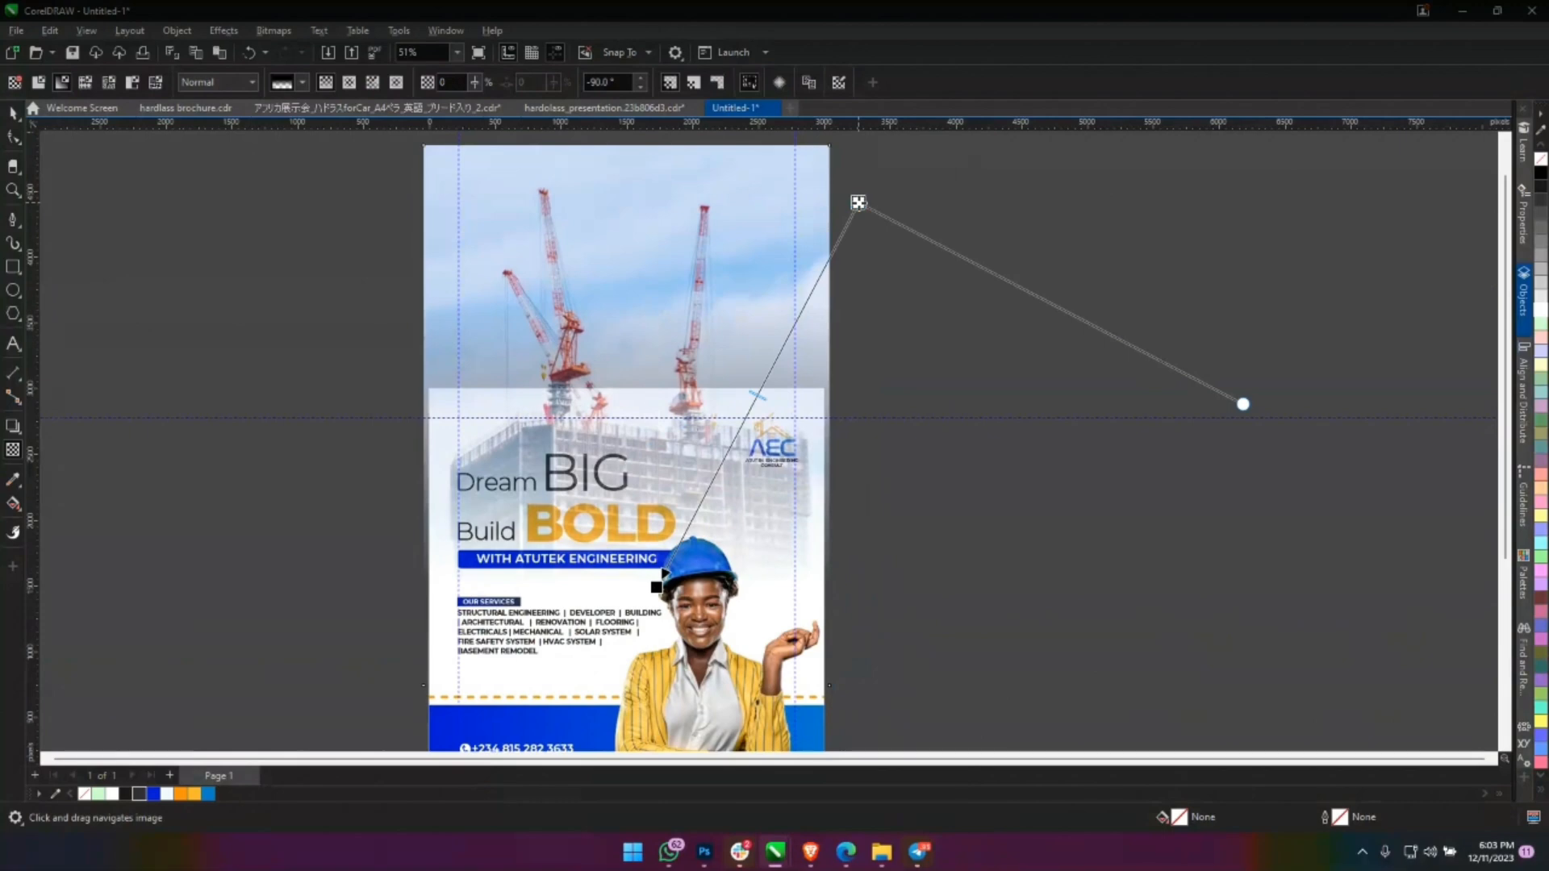
pyautogui.moveTo(656, 588); pyautogui.dragTo(685, 537)
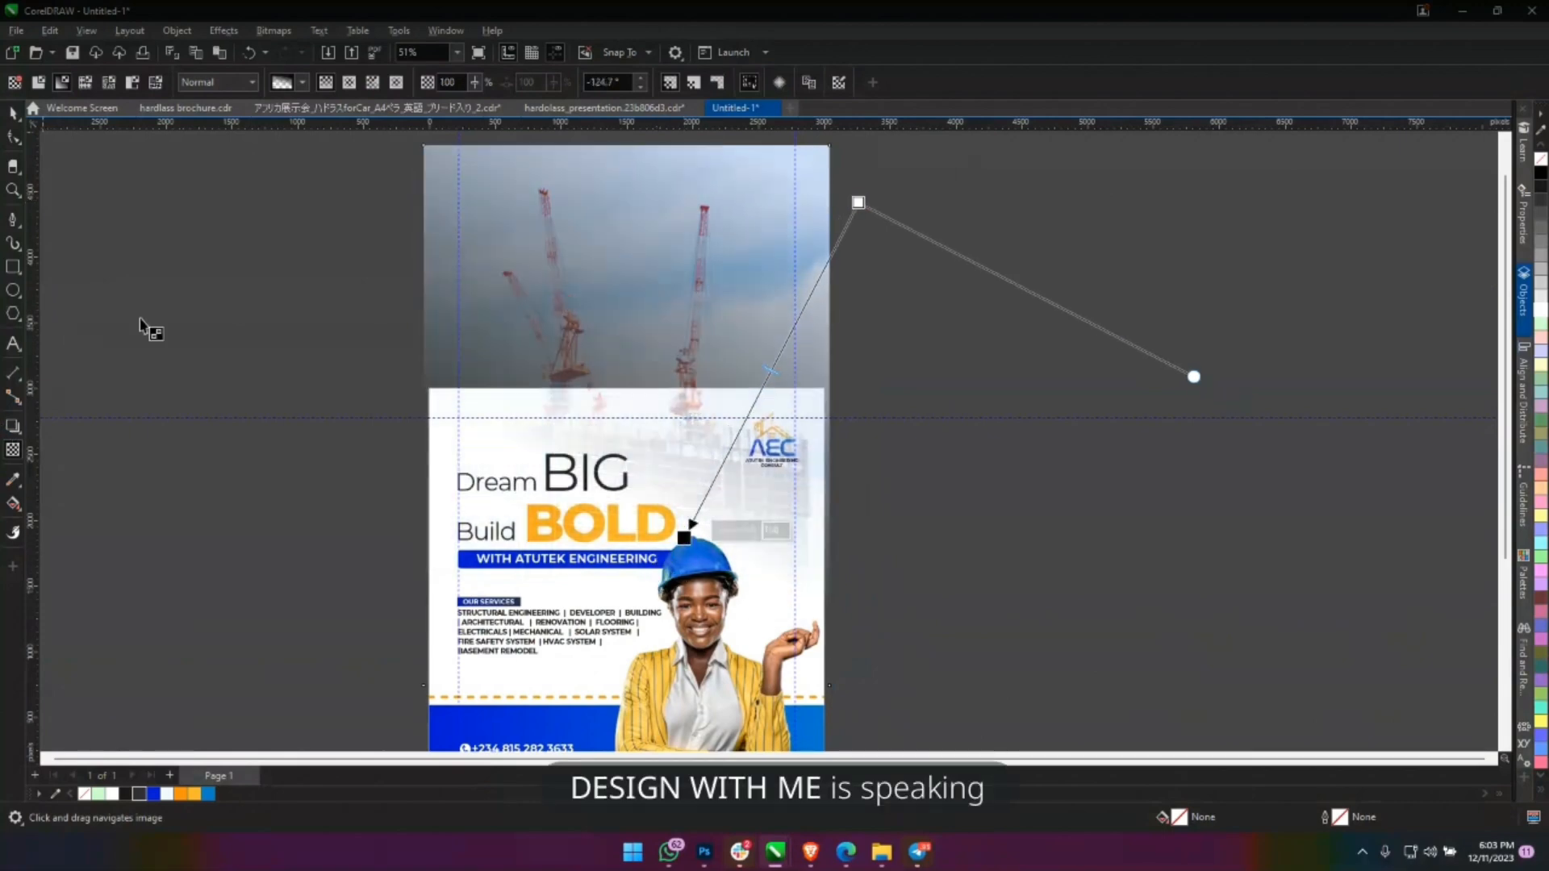
# Try the Multiply, Overlay and Screen merge modes on the crane photo's transparency.
pyautogui.click(252, 82)
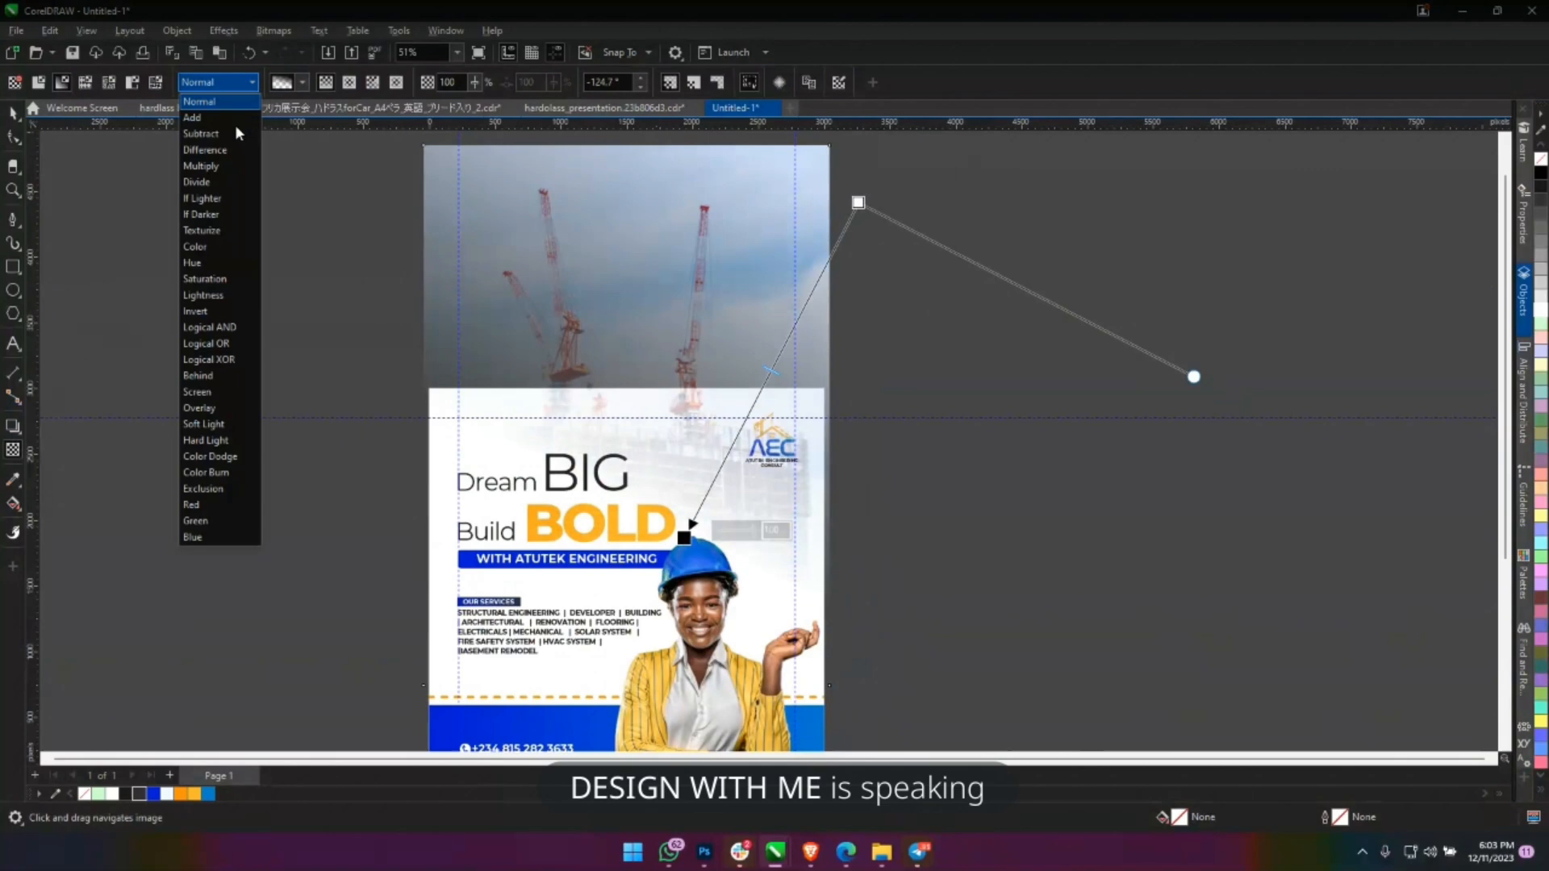
pyautogui.click(240, 179)
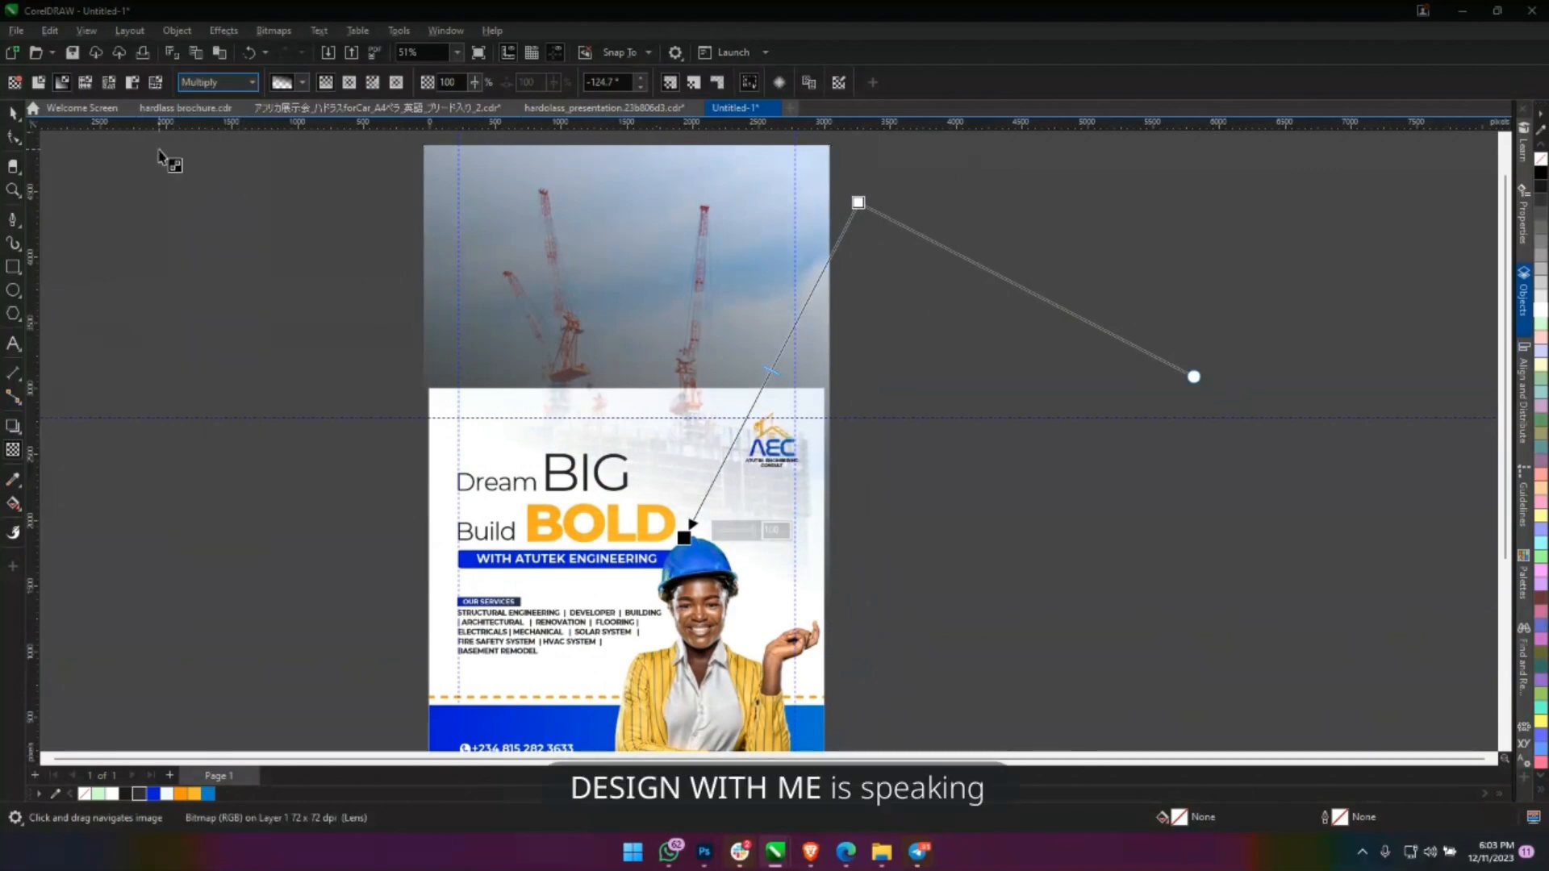
pyautogui.click(216, 83)
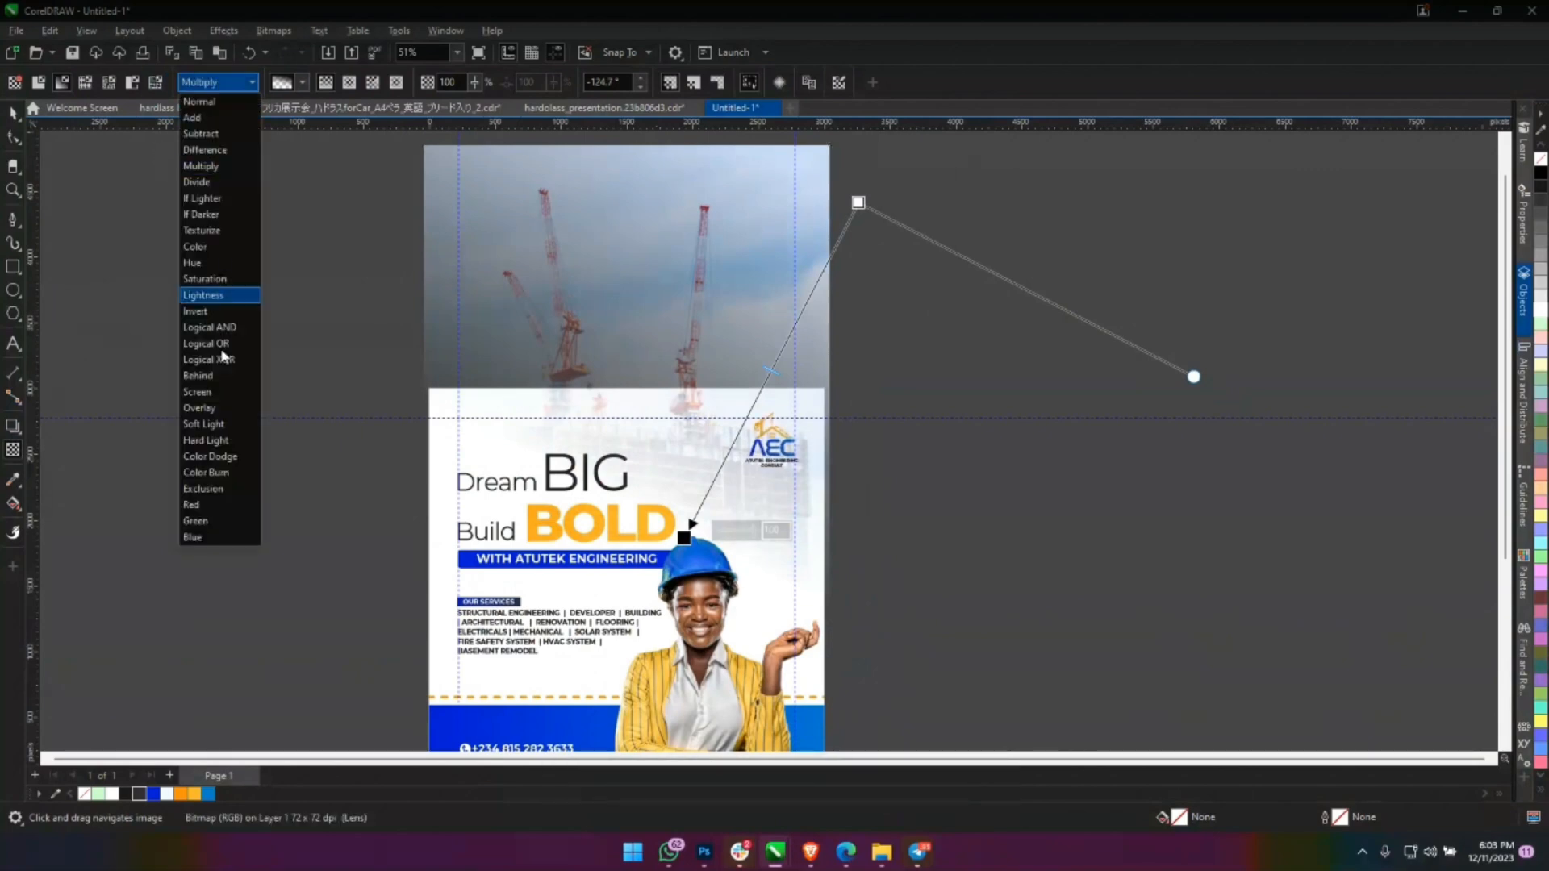
pyautogui.click(226, 408)
pyautogui.click(211, 83)
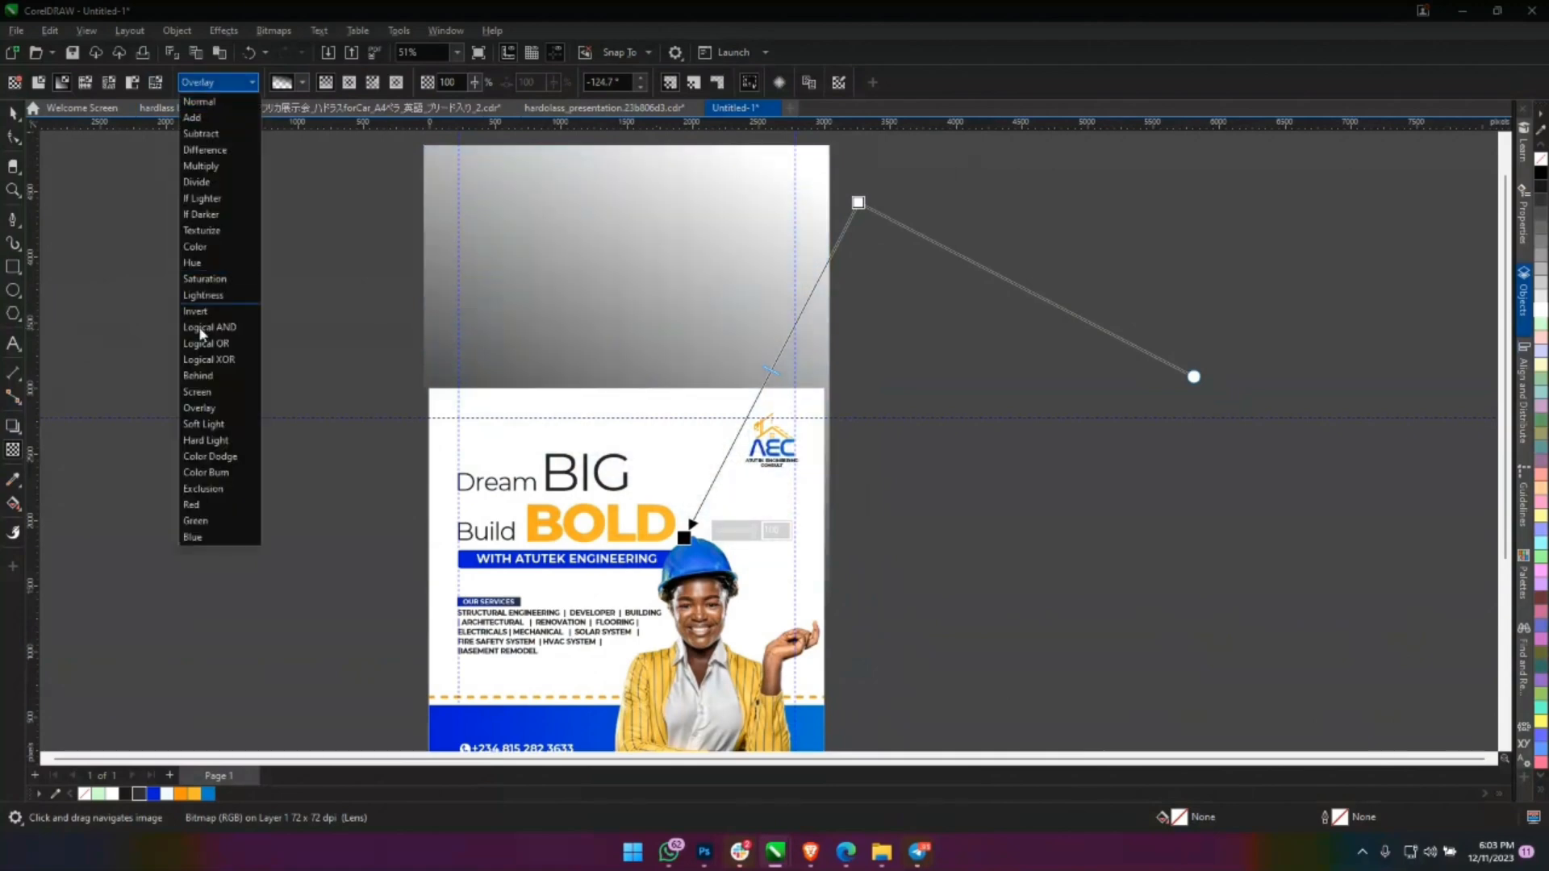
pyautogui.click(216, 399)
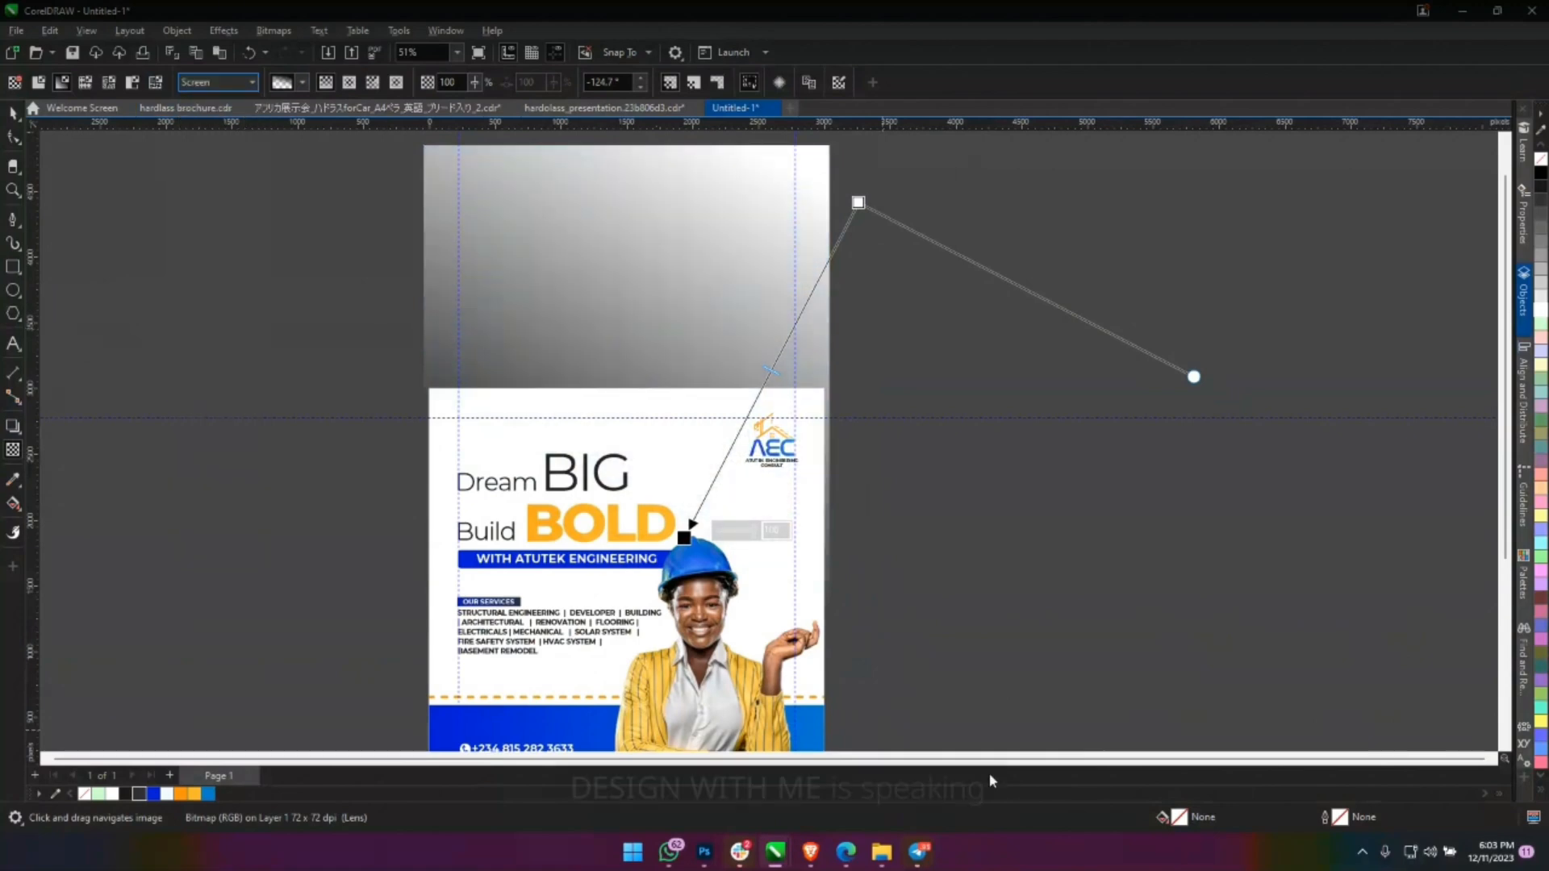
# Switch to the Telegram live call window, check its participant list and return to CorelDRAW.
pyautogui.click(917, 852)
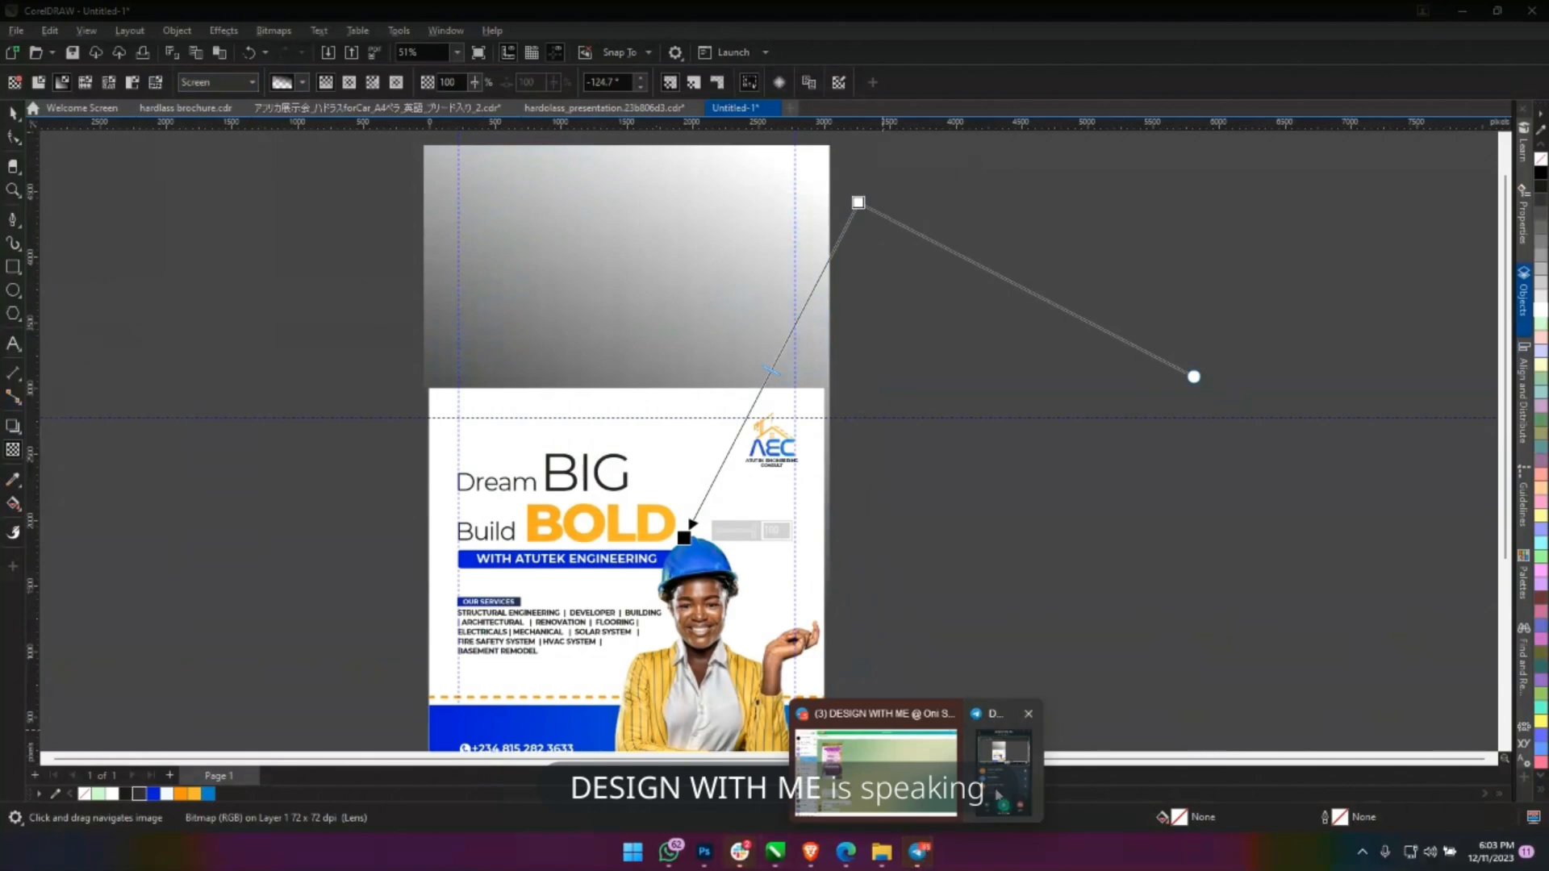
pyautogui.click(999, 774)
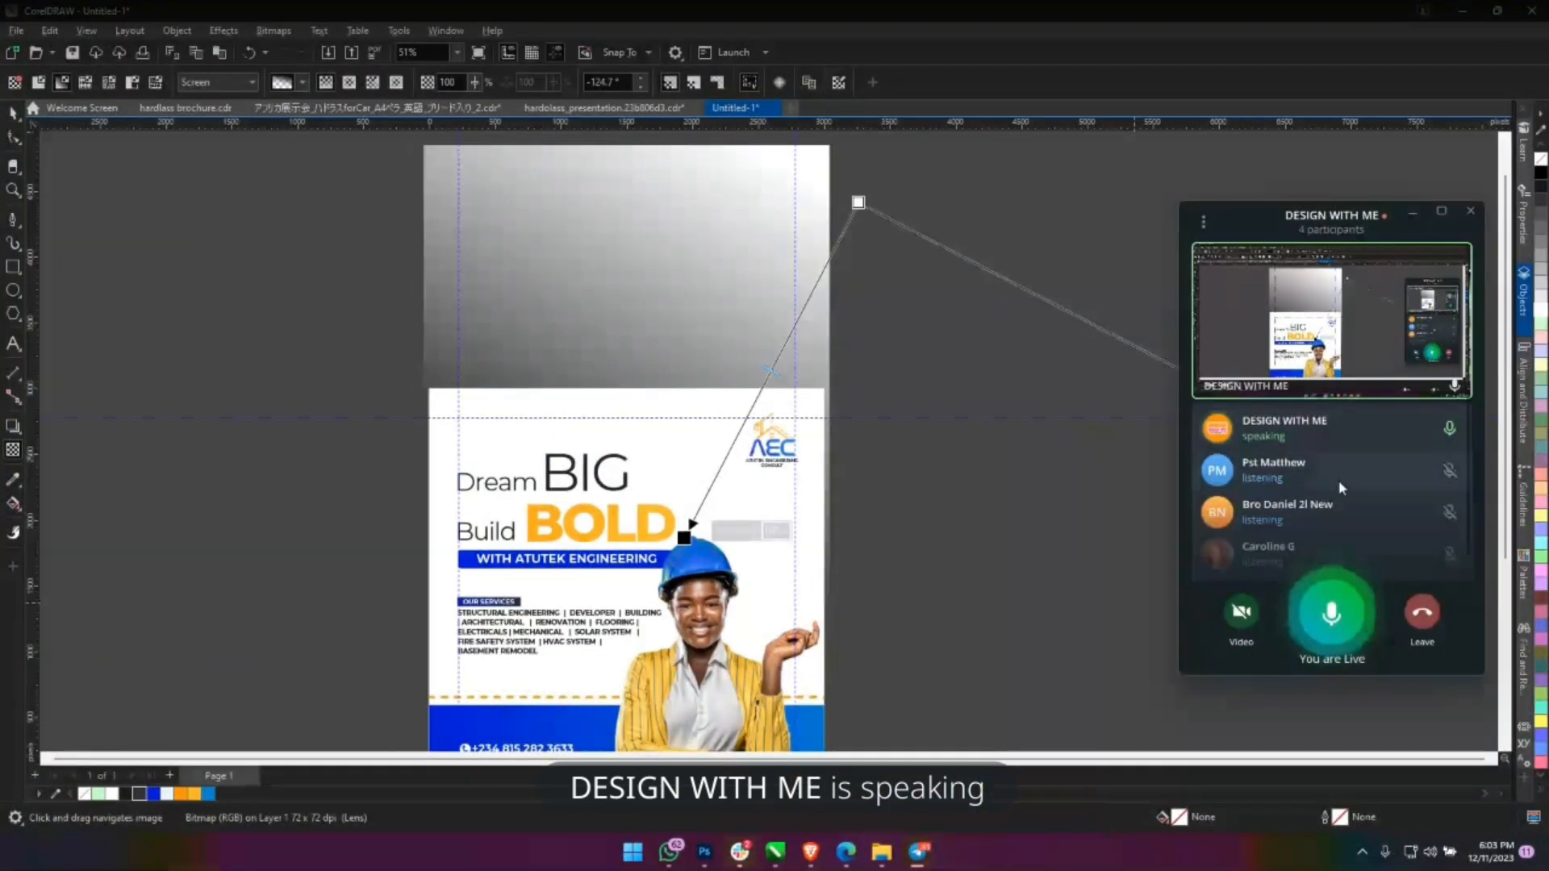
pyautogui.scroll(-1, 1339, 481)
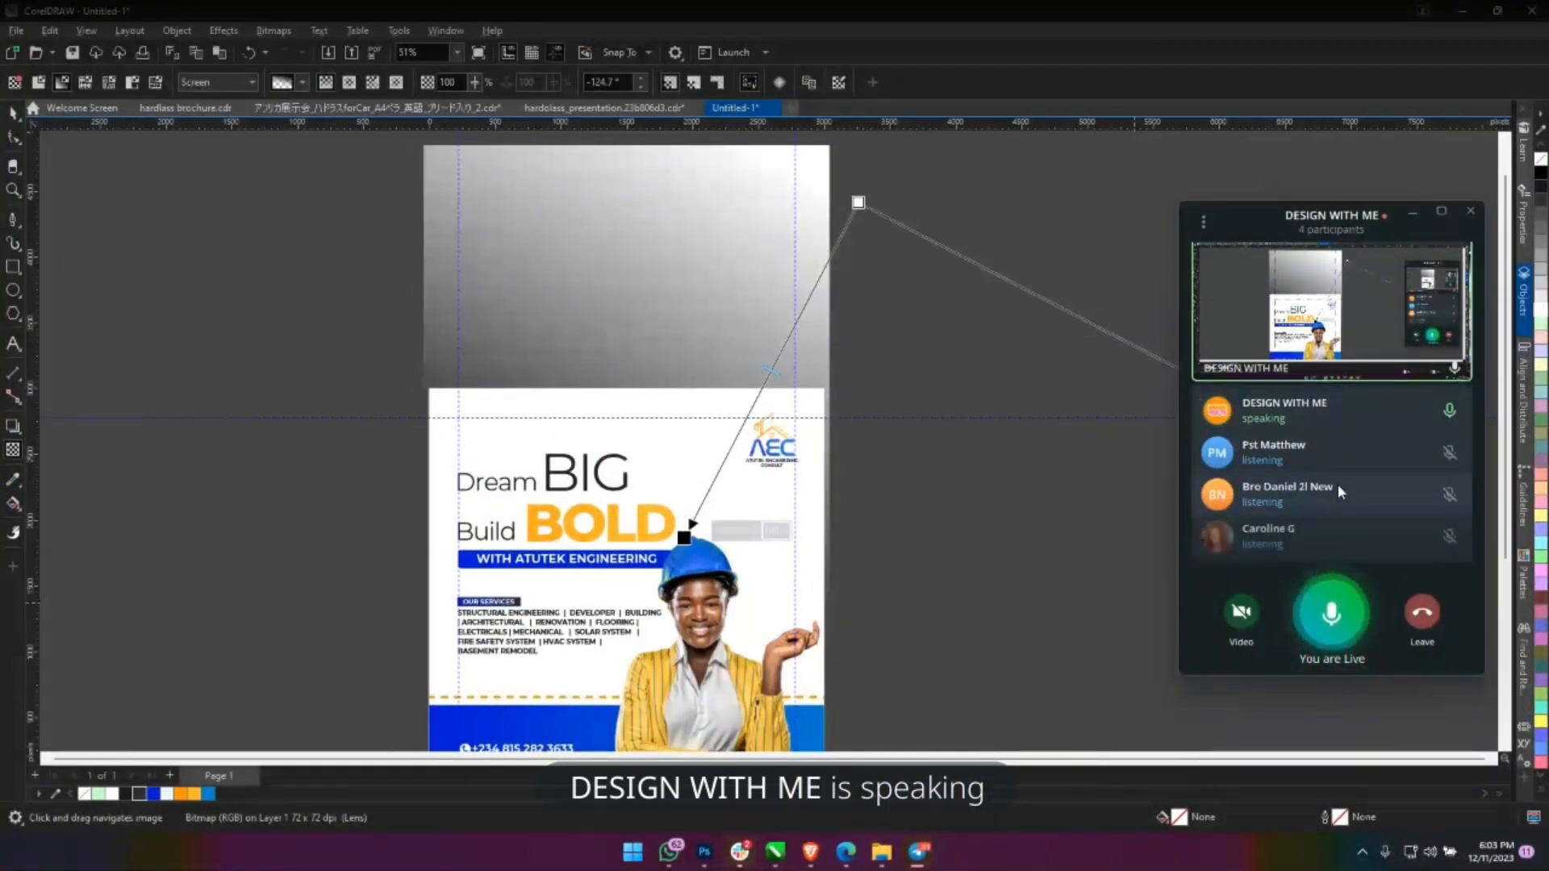
pyautogui.click(643, 239)
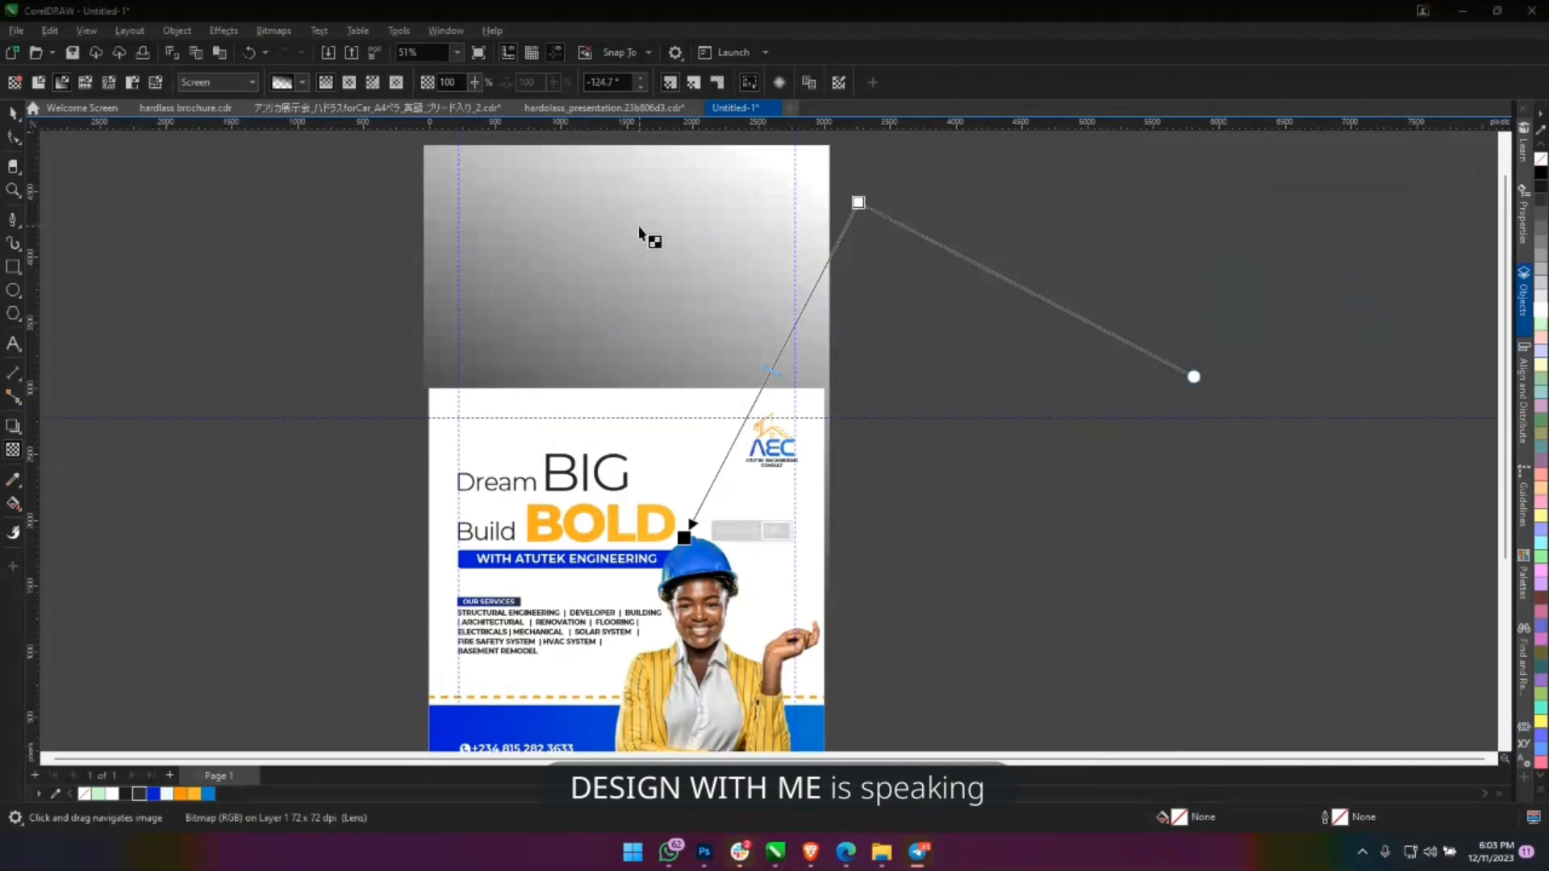
# Set the crane photo's merge mode to Multiply and PowerClip the photo inside the flyer's white background rectangle.
pyautogui.click(212, 84)
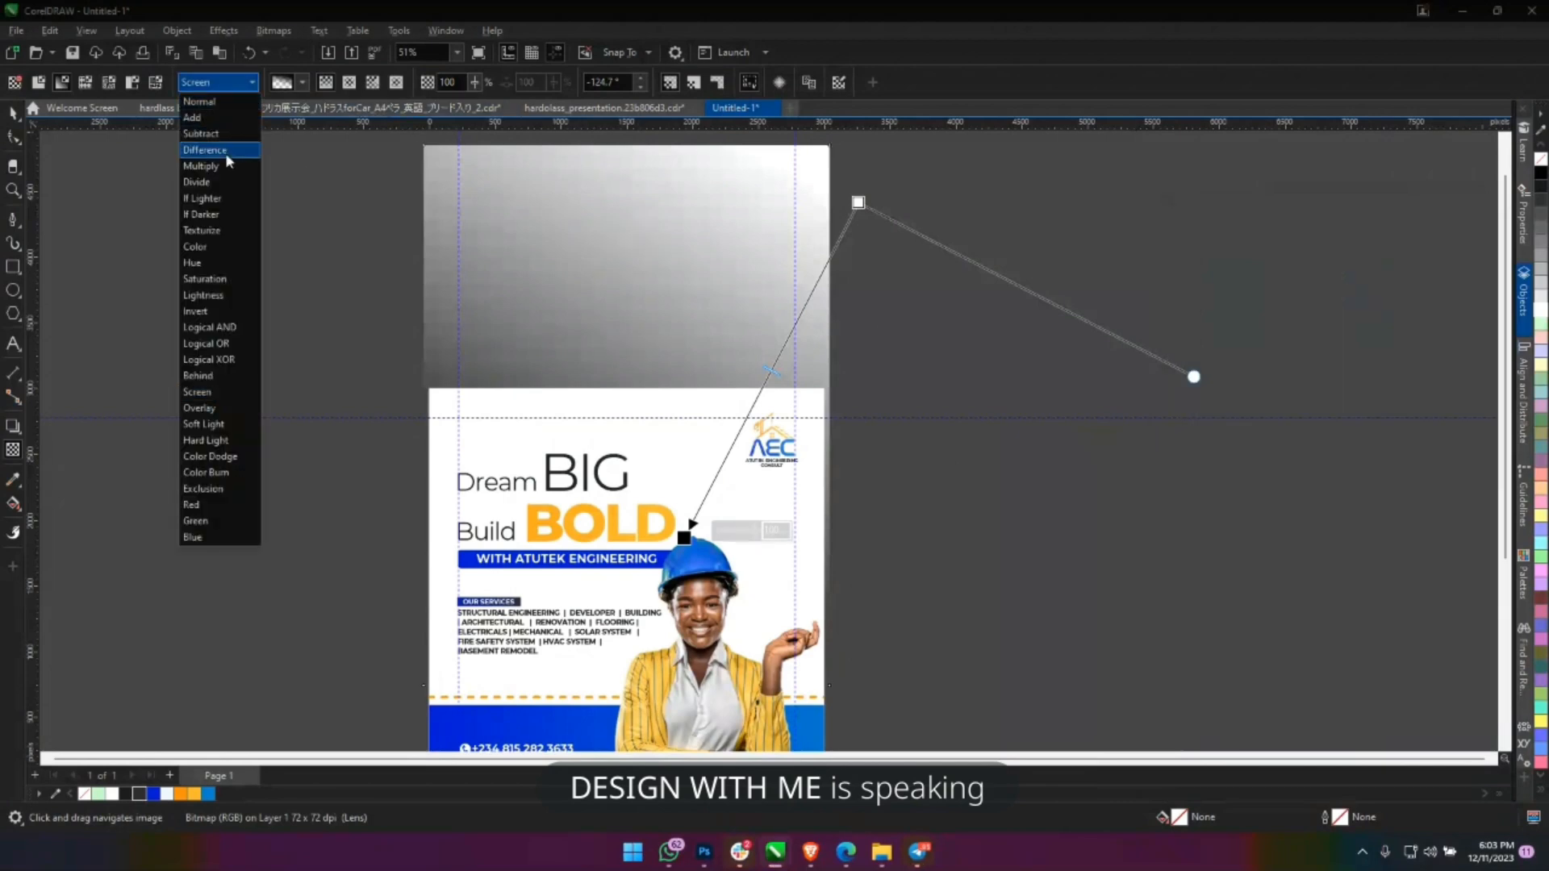
pyautogui.click(234, 169)
pyautogui.click(13, 113)
pyautogui.rightClick(718, 276)
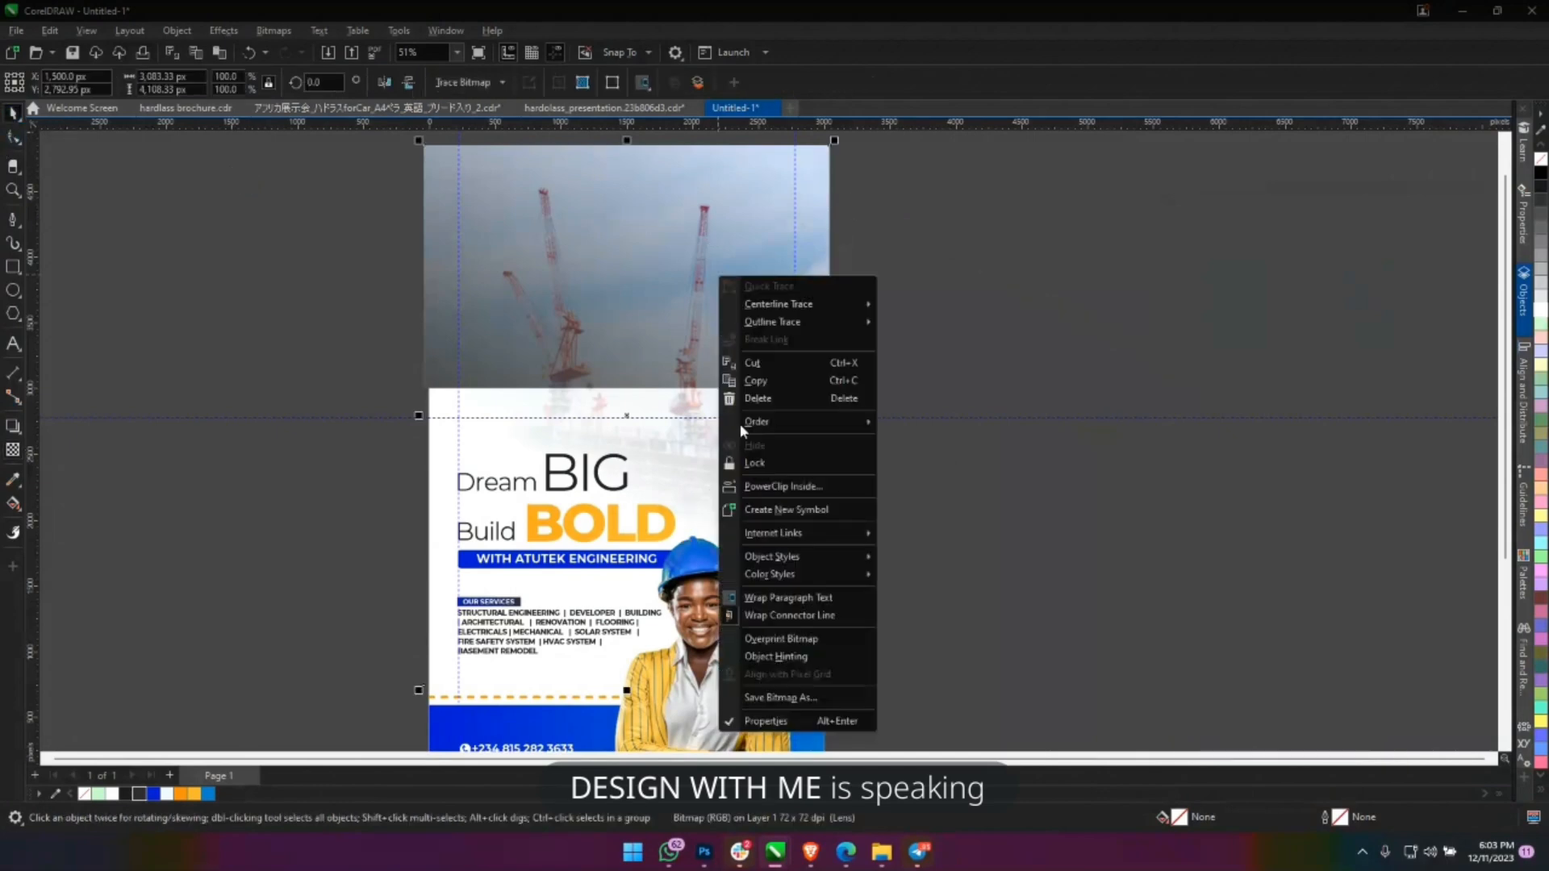
pyautogui.click(785, 491)
pyautogui.moveTo(744, 548); pyautogui.dragTo(723, 482)
pyautogui.click(718, 287)
pyautogui.click(765, 474)
pyautogui.click(472, 710)
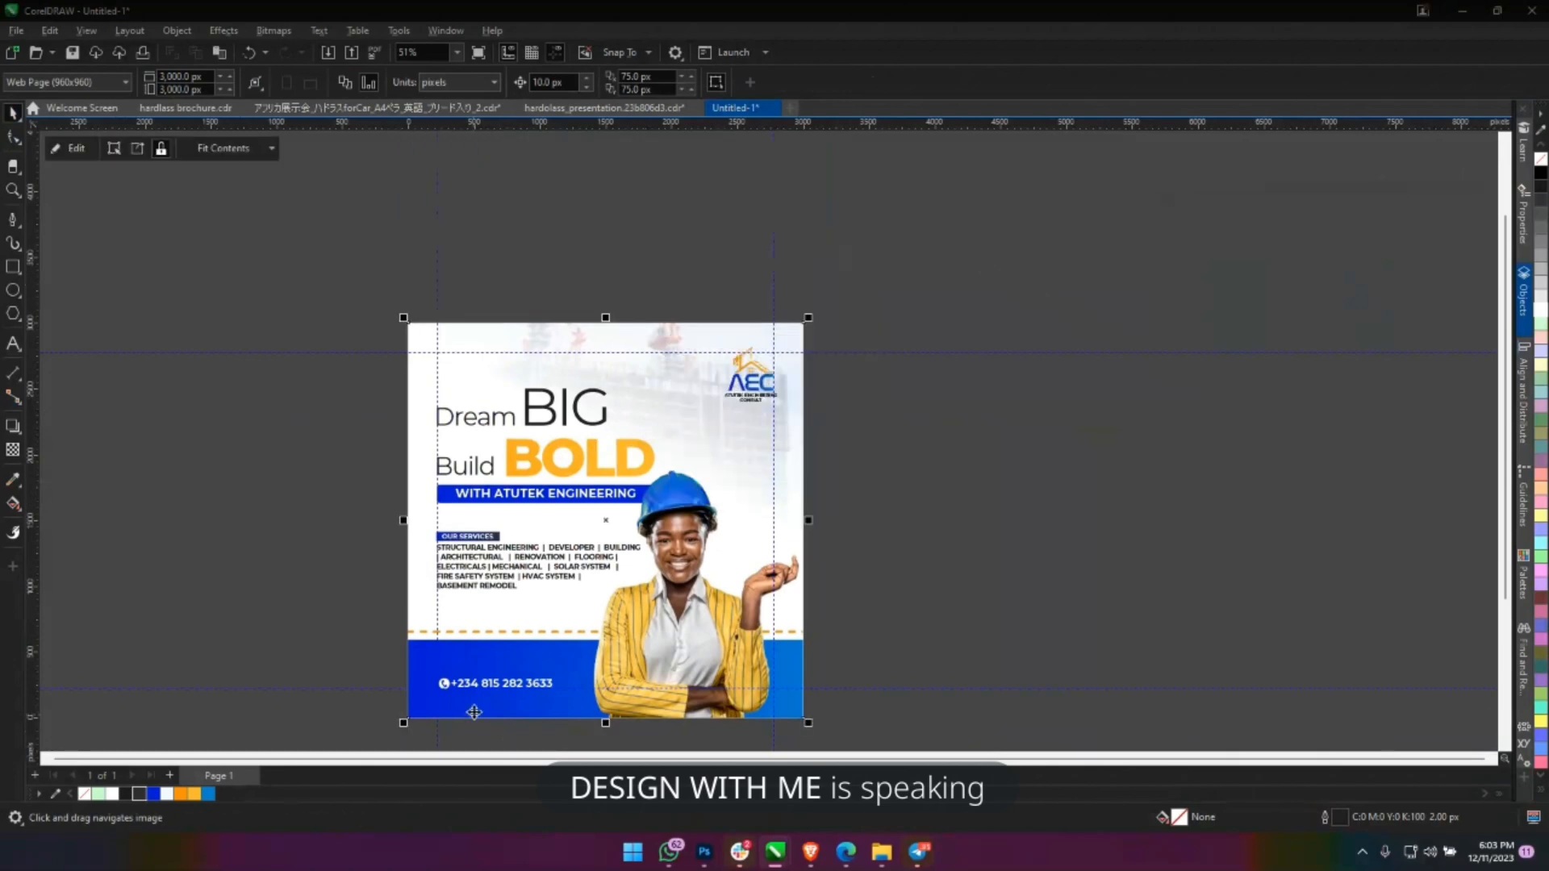
# Examine the whole flyer with its faded crane background in full-screen preview.
pyautogui.scroll(3, 648, 422)
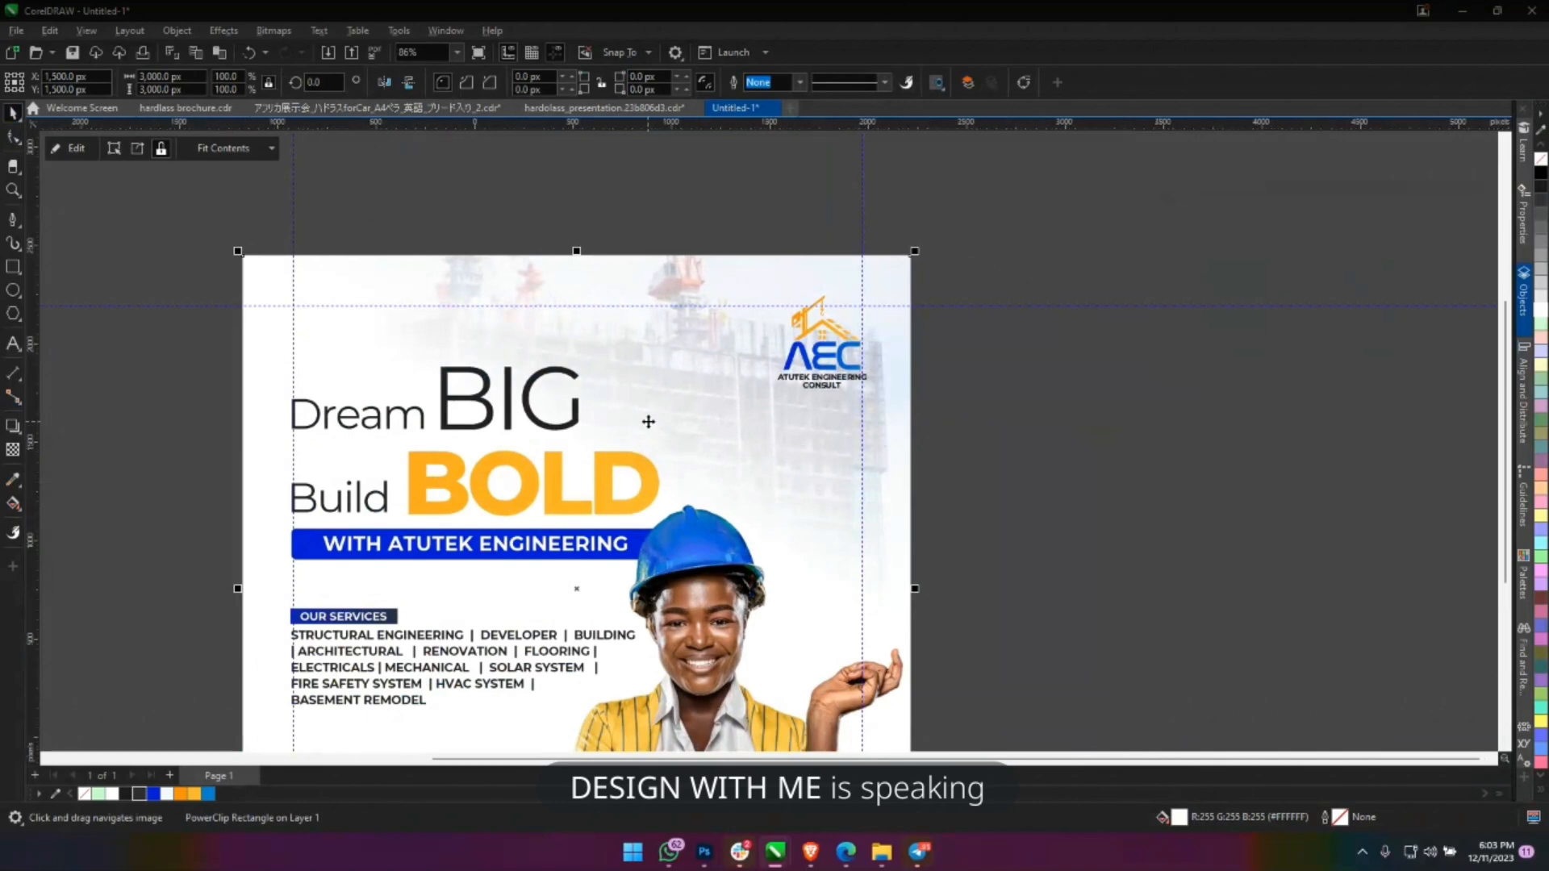
pyautogui.hotkey('shift', 'F4')
pyautogui.press('F9')
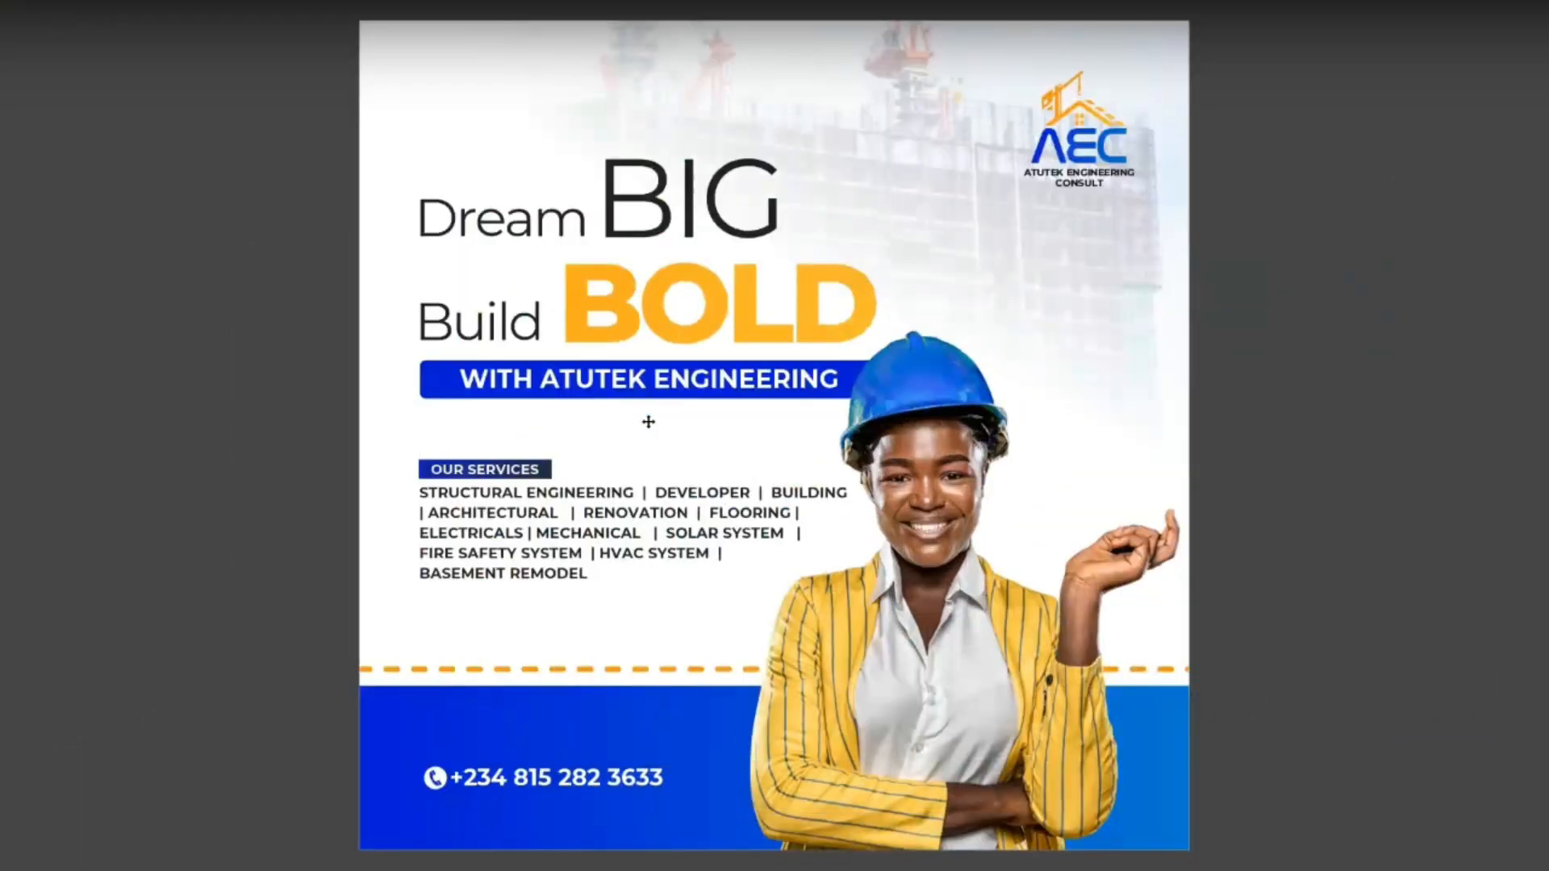
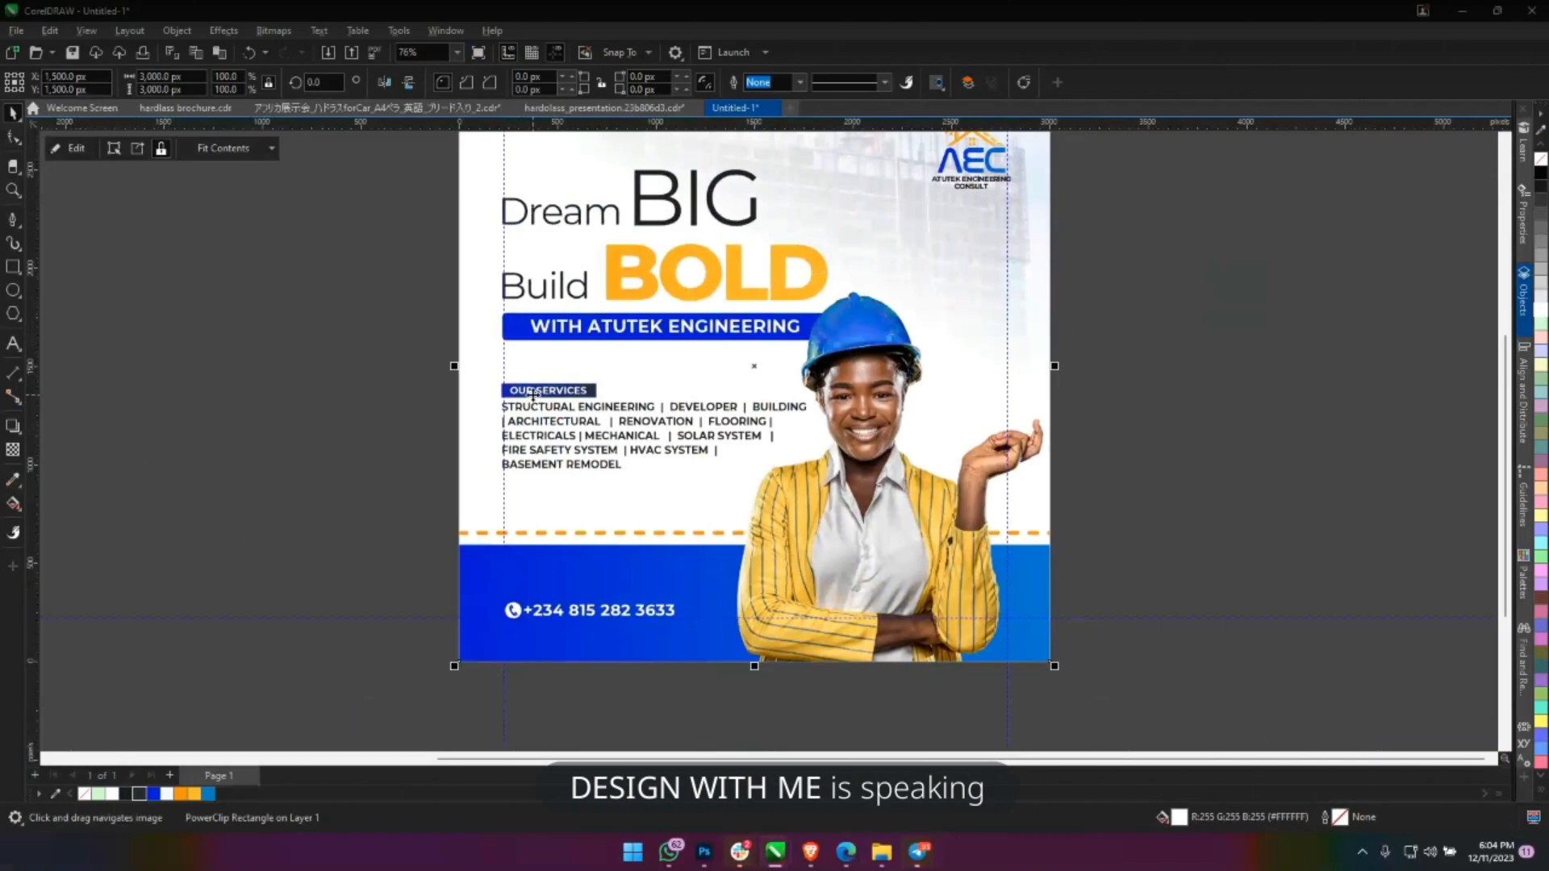
pyautogui.click(533, 396)
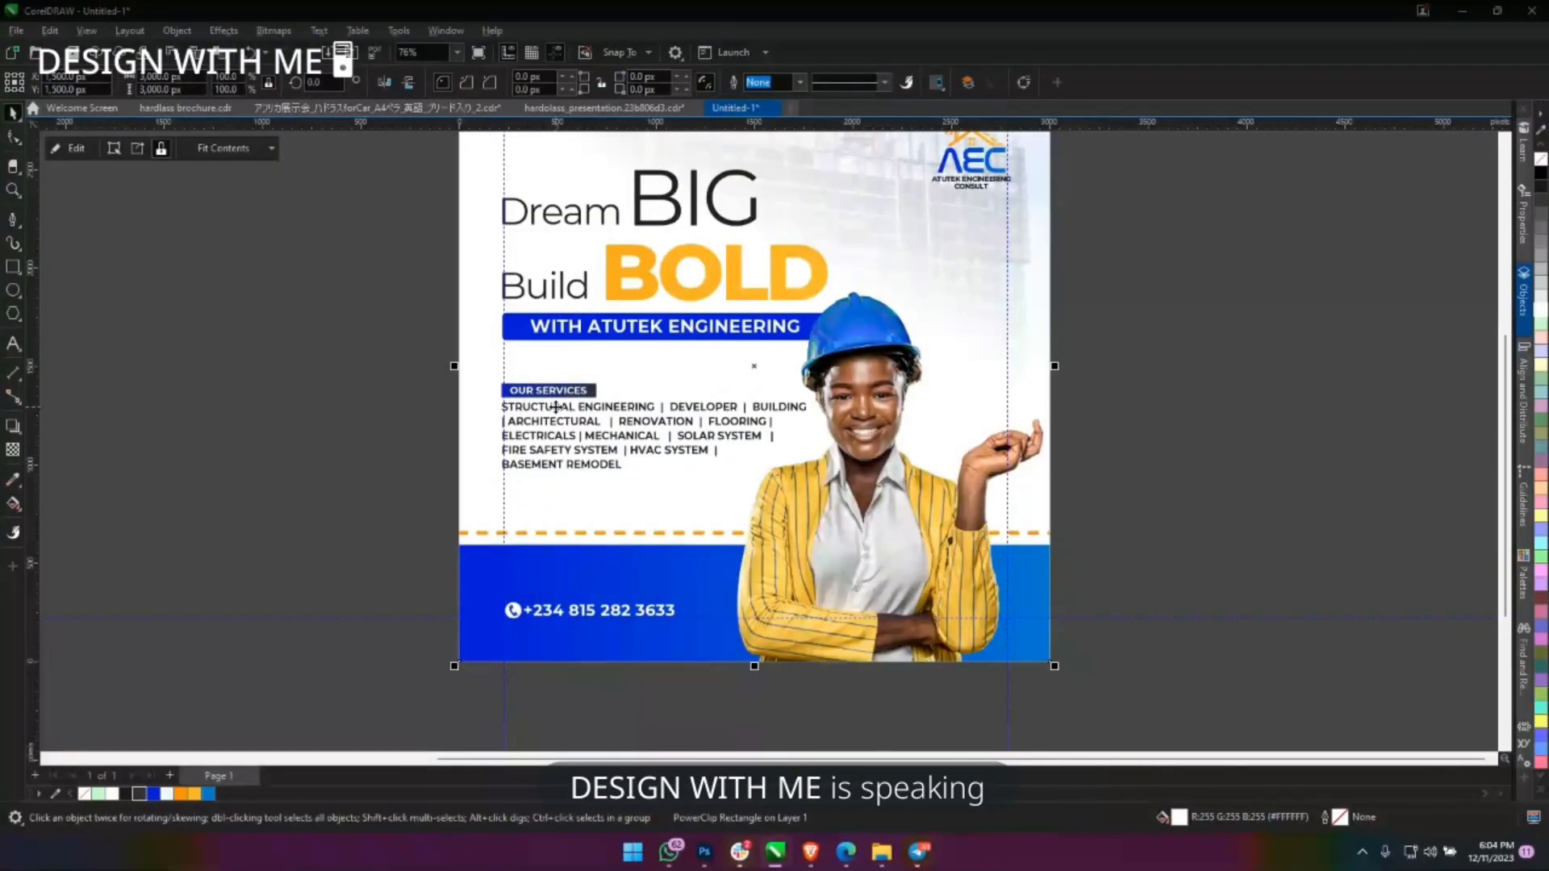
# Duplicate the phone number text just above the original in the blue band and replace the copy's wording with "Contact Us:".
pyautogui.click(556, 612)
pyautogui.moveTo(556, 612); pyautogui.dragTo(560, 579)
pyautogui.rightClick(559, 579)
pyautogui.doubleClick(560, 580)
pyautogui.write('Contact ')
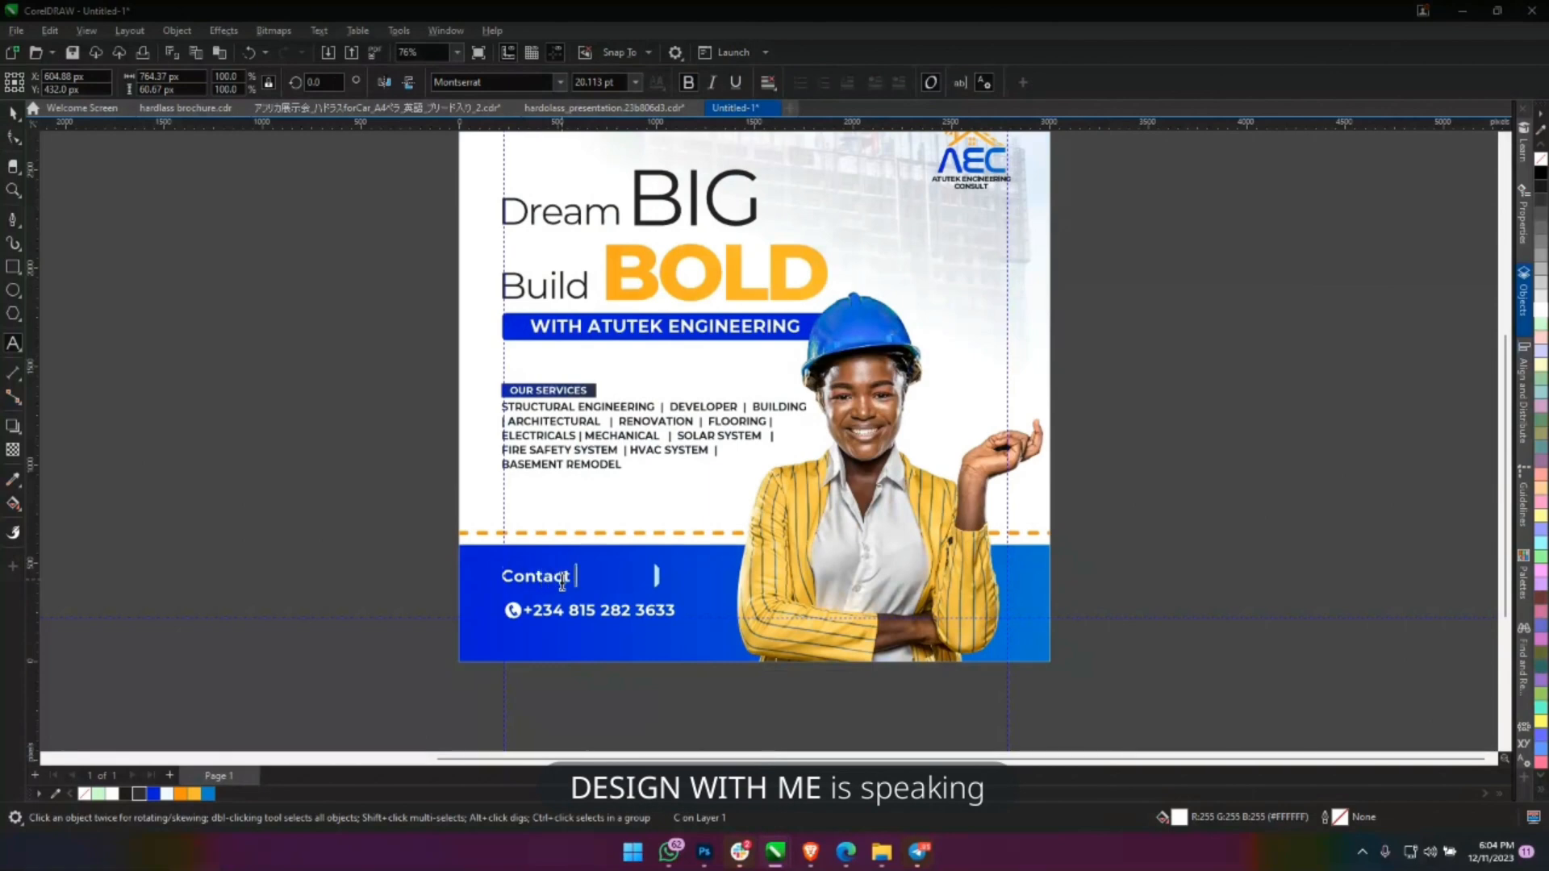
pyautogui.write('Us:')
pyautogui.hotkey('ctrl', 'space')
# Set the "Contact Us:" text in the Nebbulla font, enlarge it to about 34 pt and place it just above the phone number.
pyautogui.scroll(1, 555, 575)
pyautogui.moveTo(553, 568); pyautogui.dragTo(410, 462)
pyautogui.scroll(1, 482, 400)
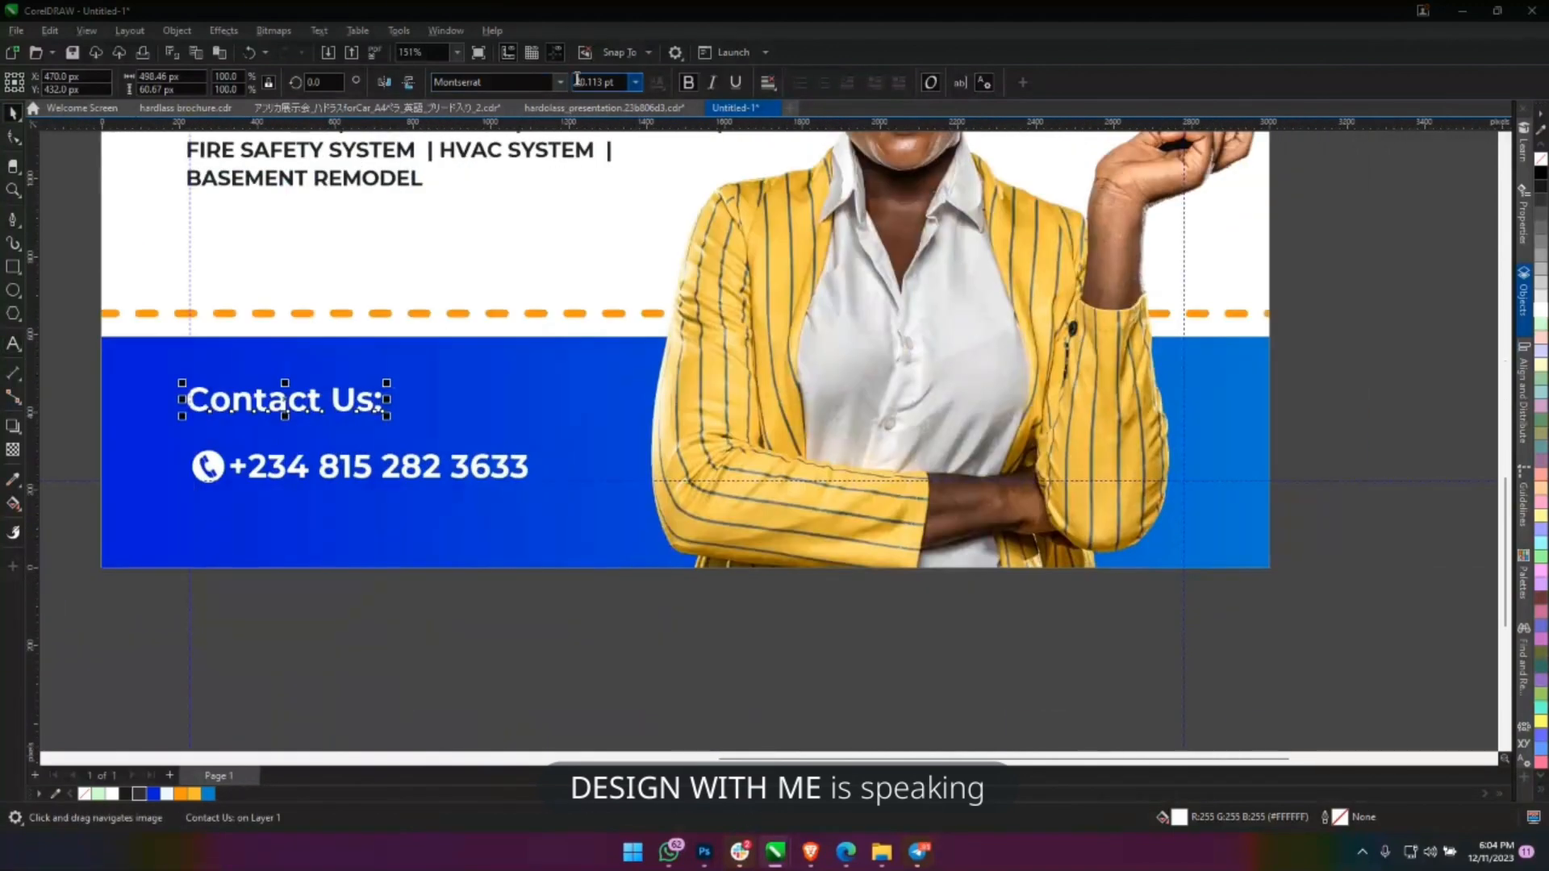
pyautogui.click(564, 82)
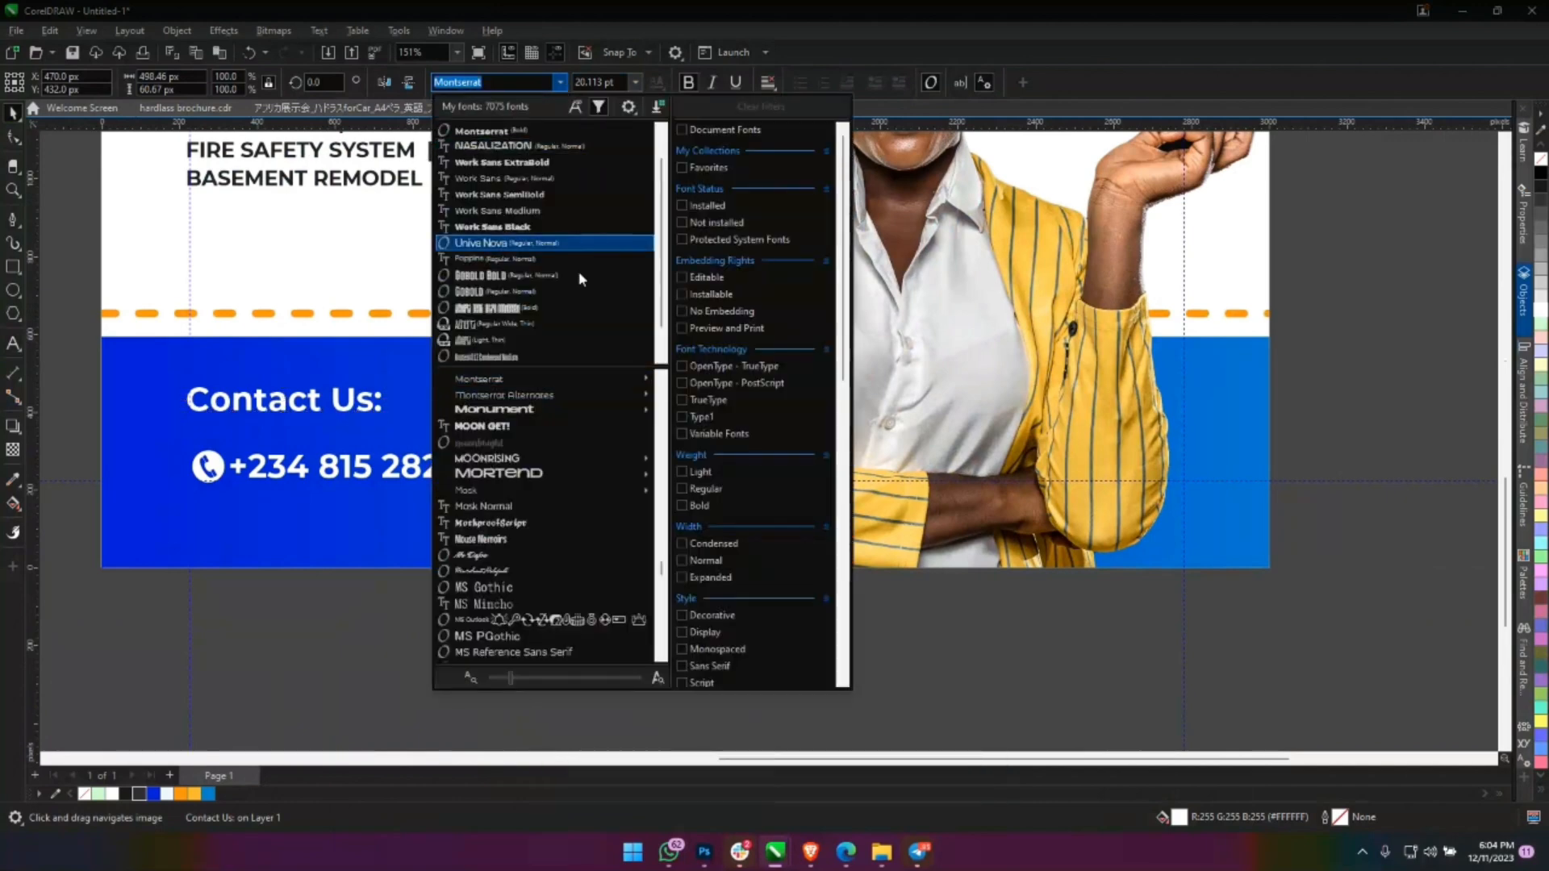
pyautogui.scroll(1, 579, 279)
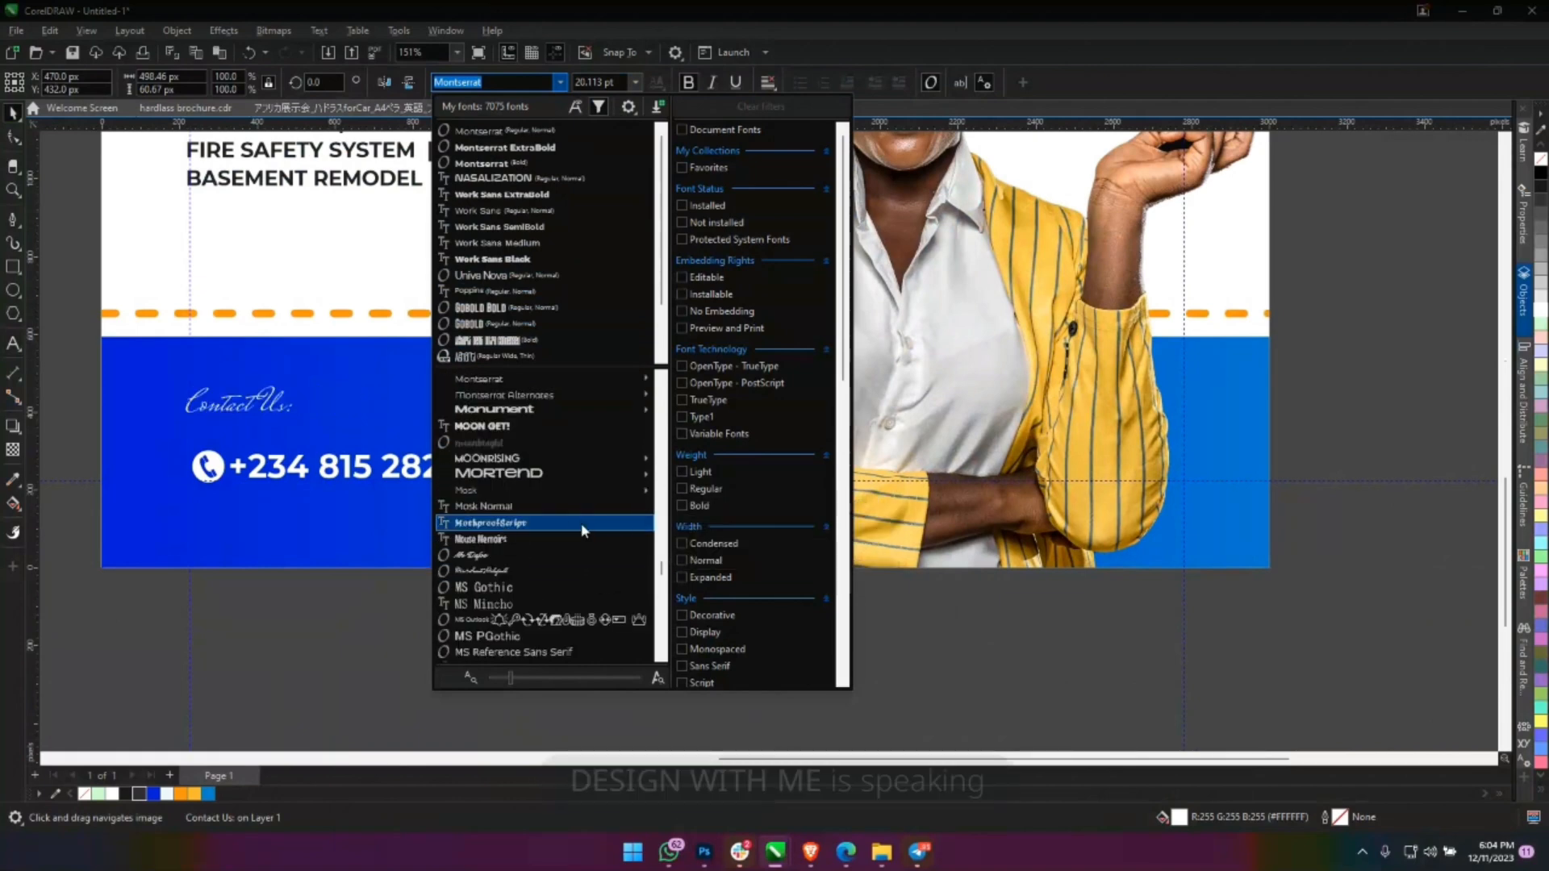
pyautogui.scroll(-6, 571, 486)
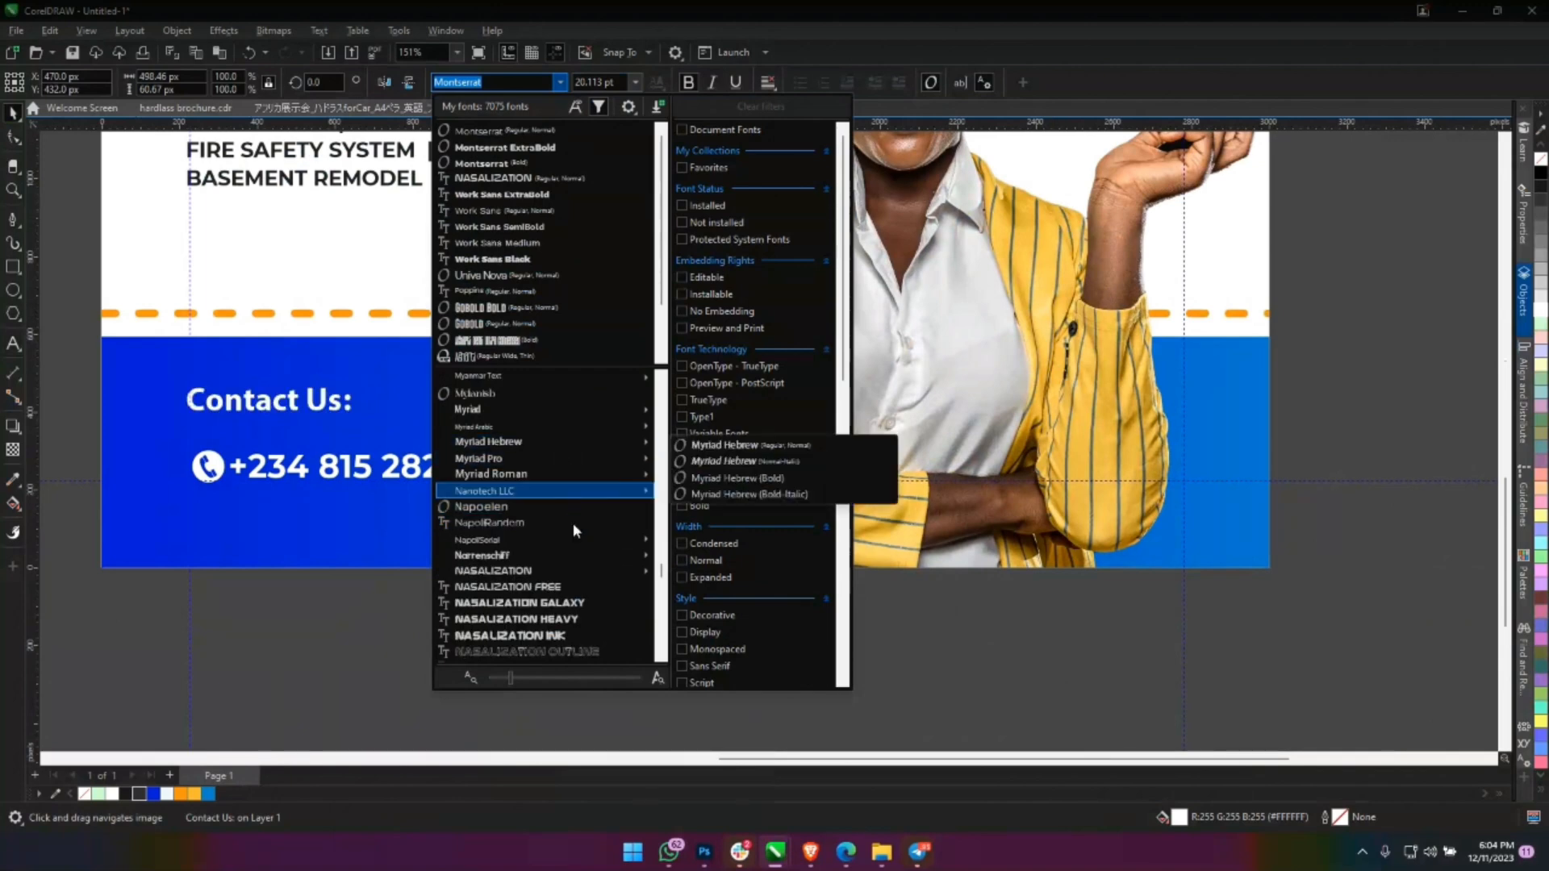
pyautogui.scroll(-5, 557, 533)
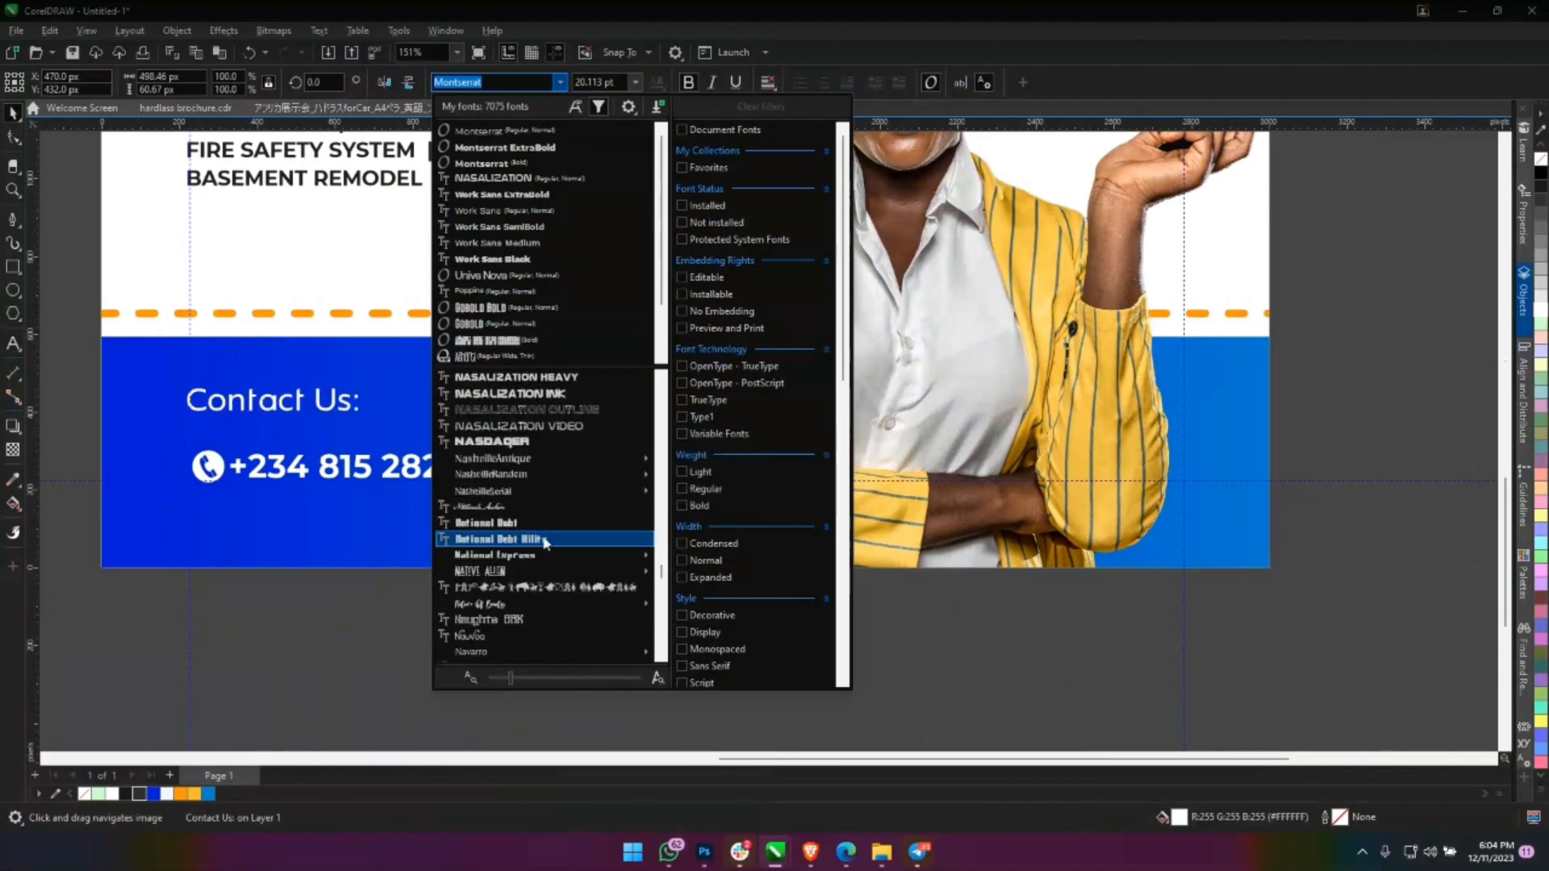
pyautogui.scroll(-5, 544, 543)
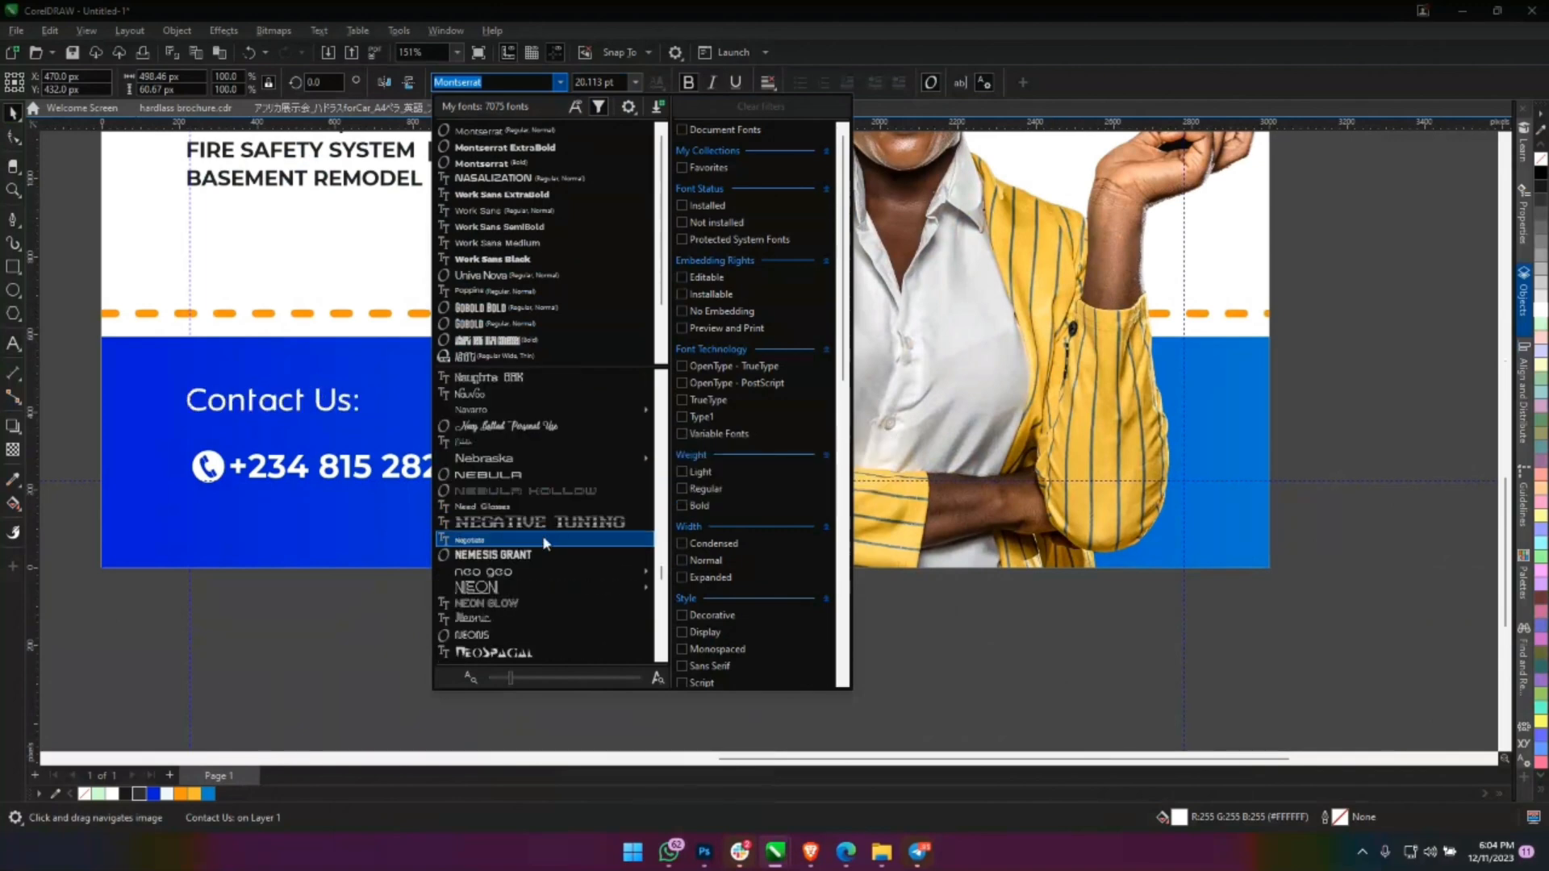
pyautogui.click(558, 442)
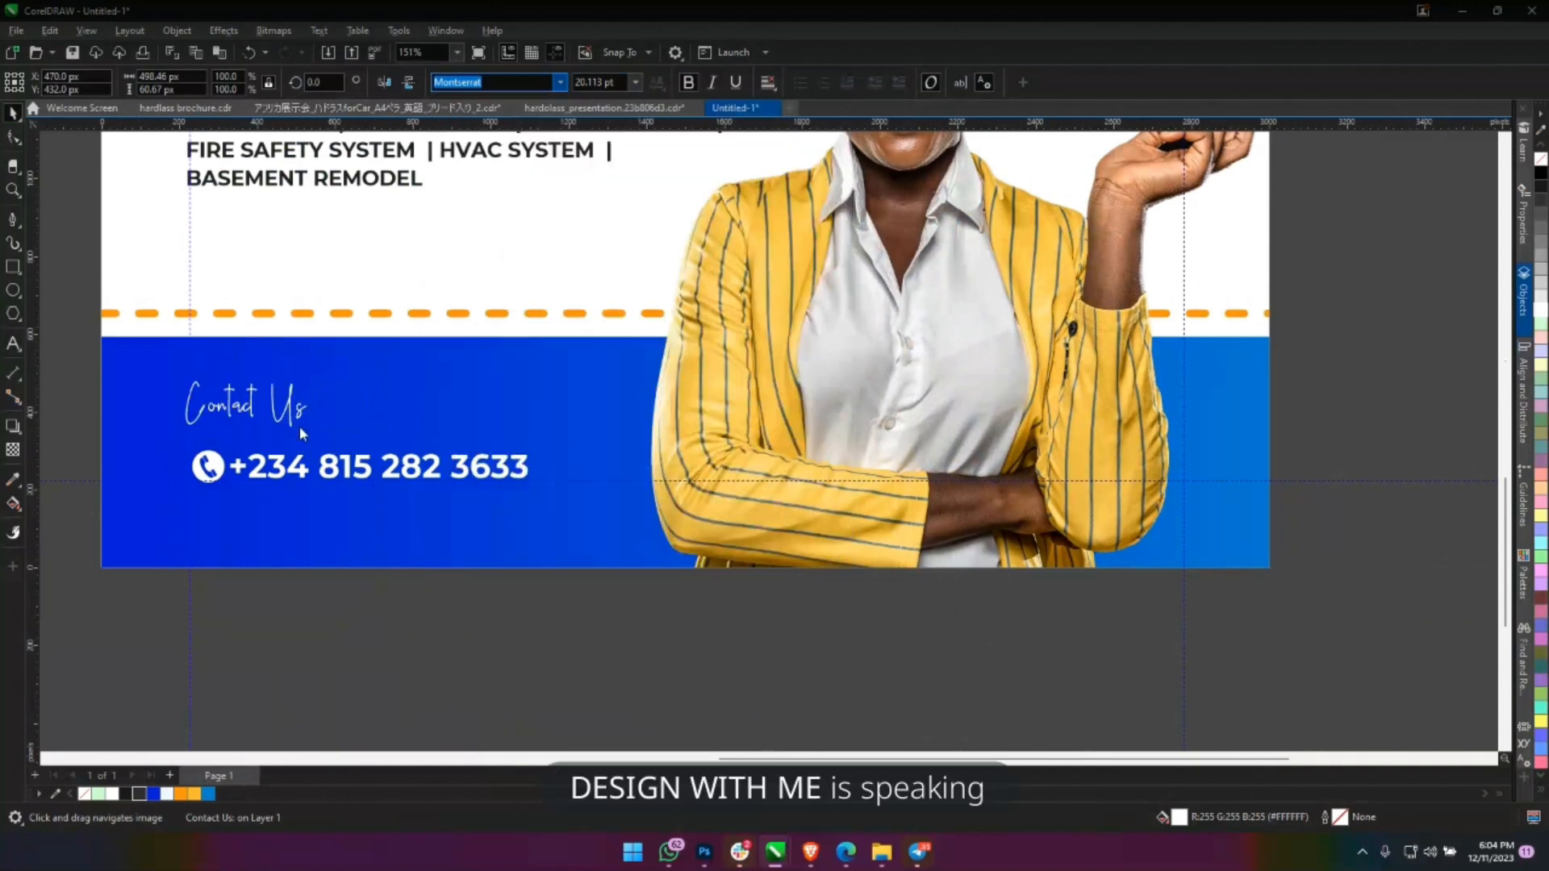
pyautogui.moveTo(317, 377); pyautogui.dragTo(401, 325)
pyautogui.moveTo(361, 388); pyautogui.dragTo(378, 396)
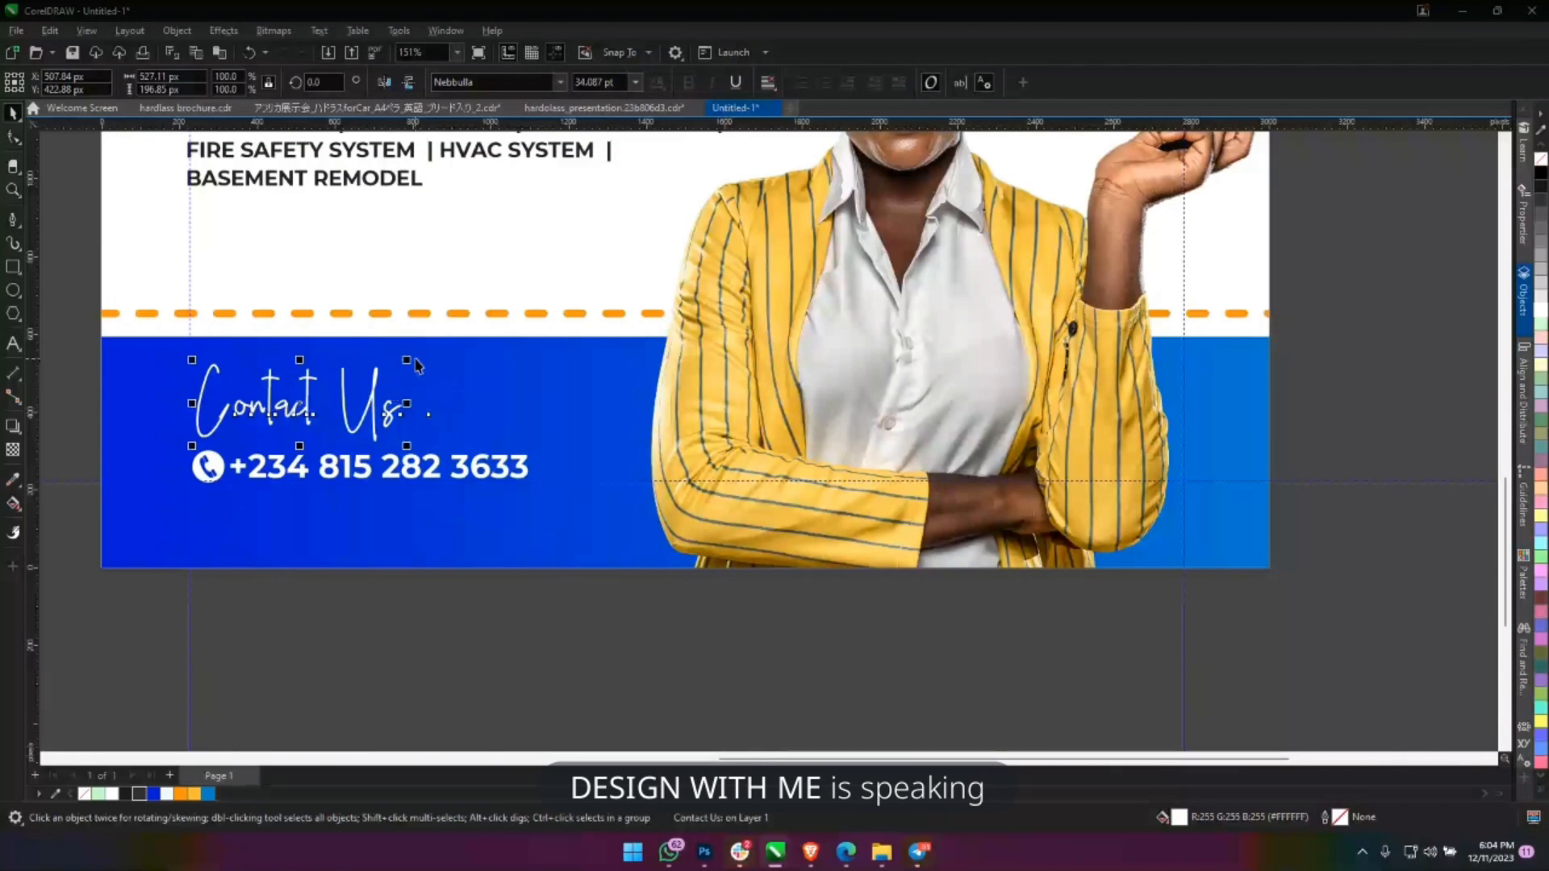
# Add a colon after "Contact Us" in the blue band and set it in the Montserrat font.
pyautogui.press('F8')
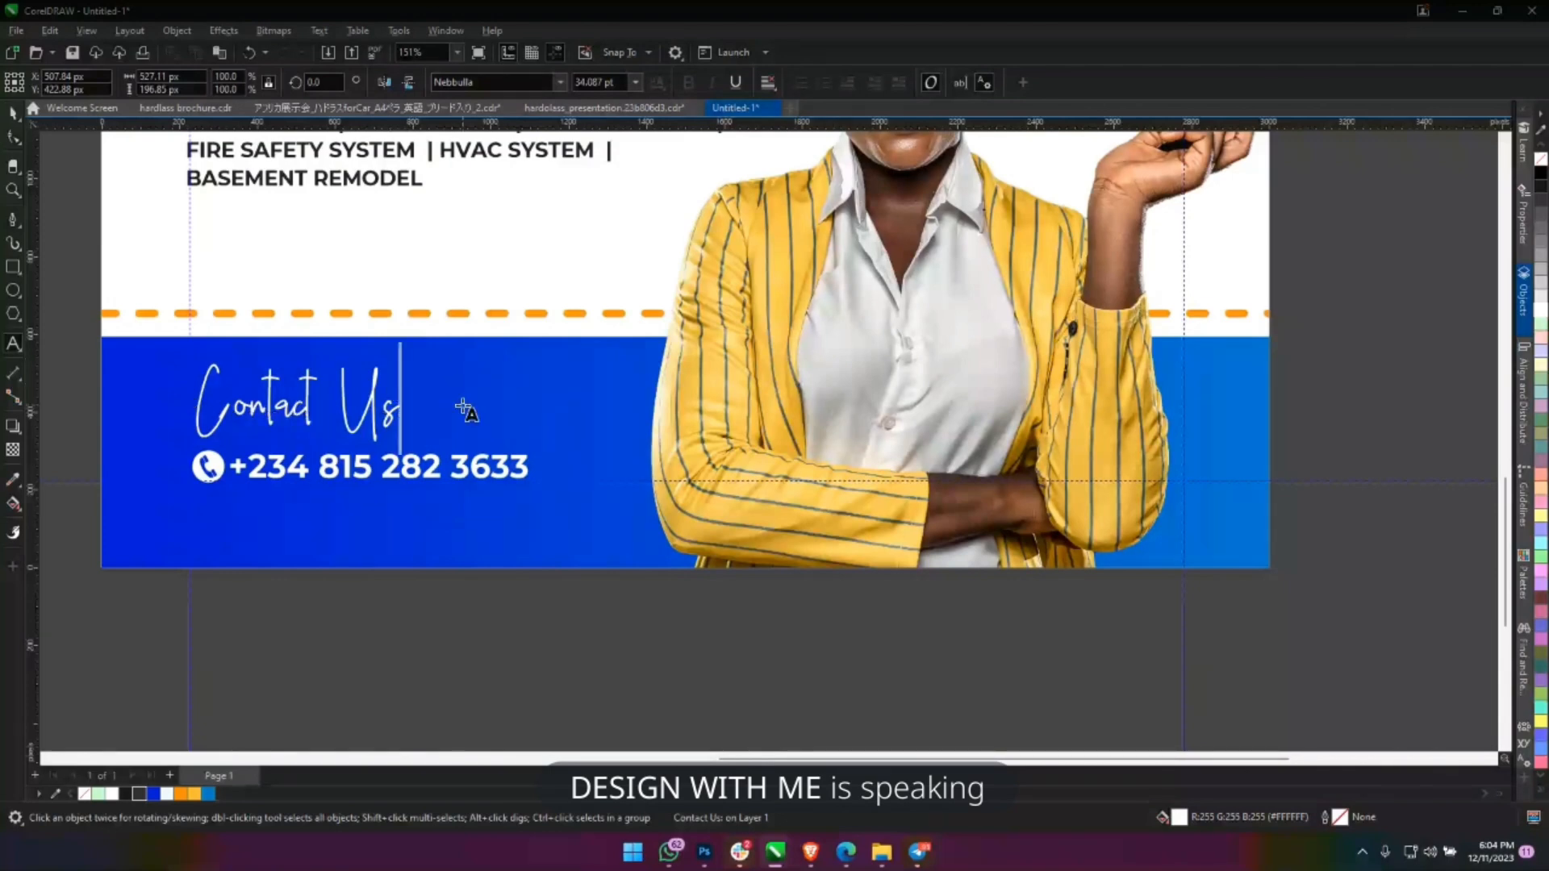
pyautogui.write('::')
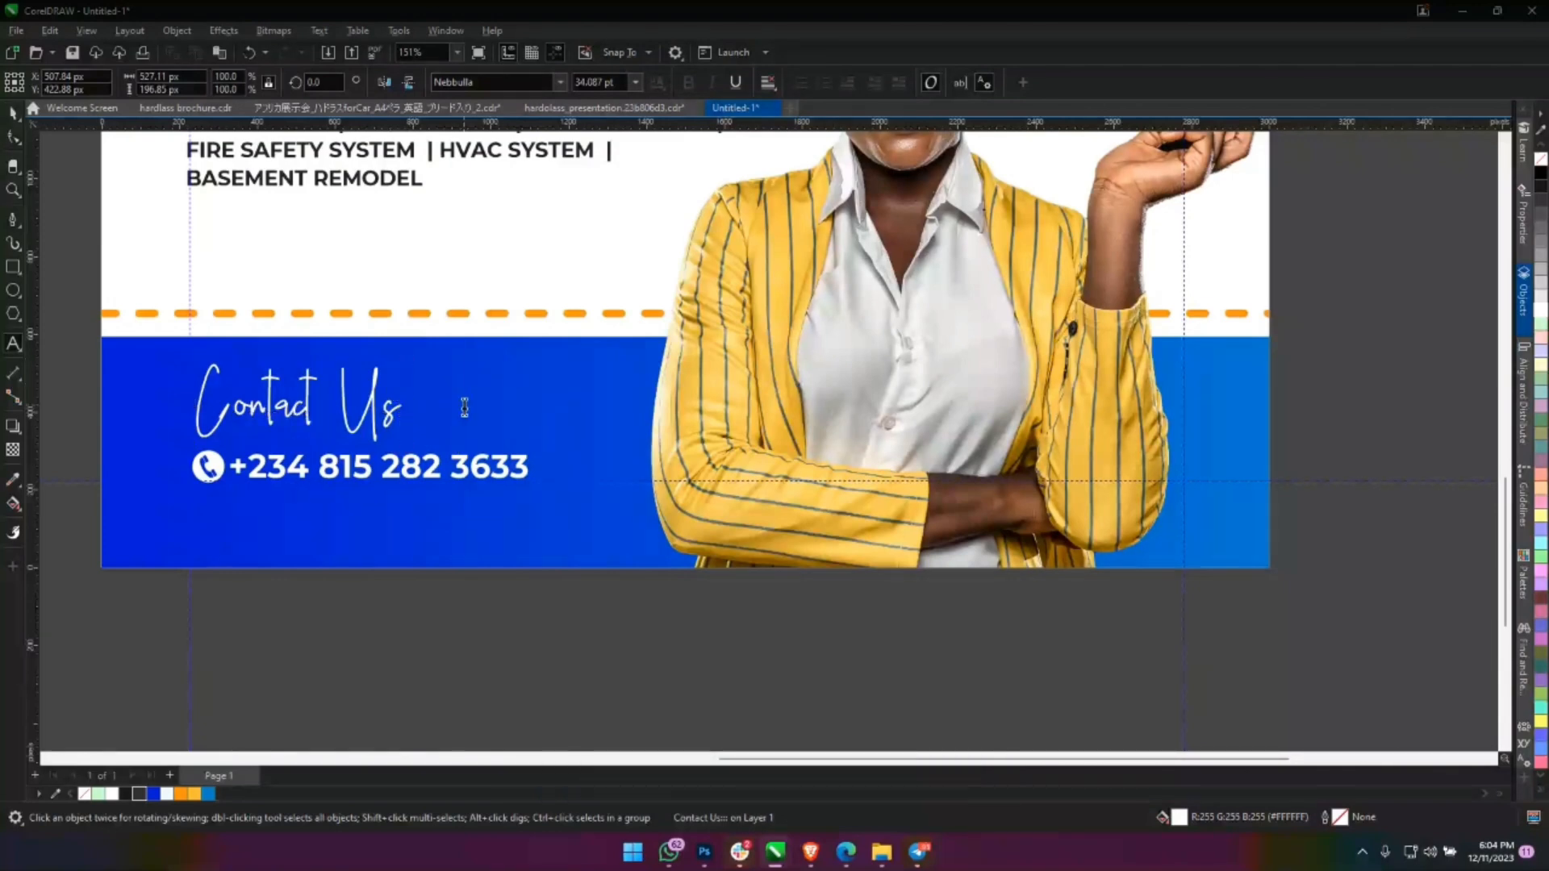
pyautogui.moveTo(400, 414); pyautogui.dragTo(494, 414)
pyautogui.click(554, 84)
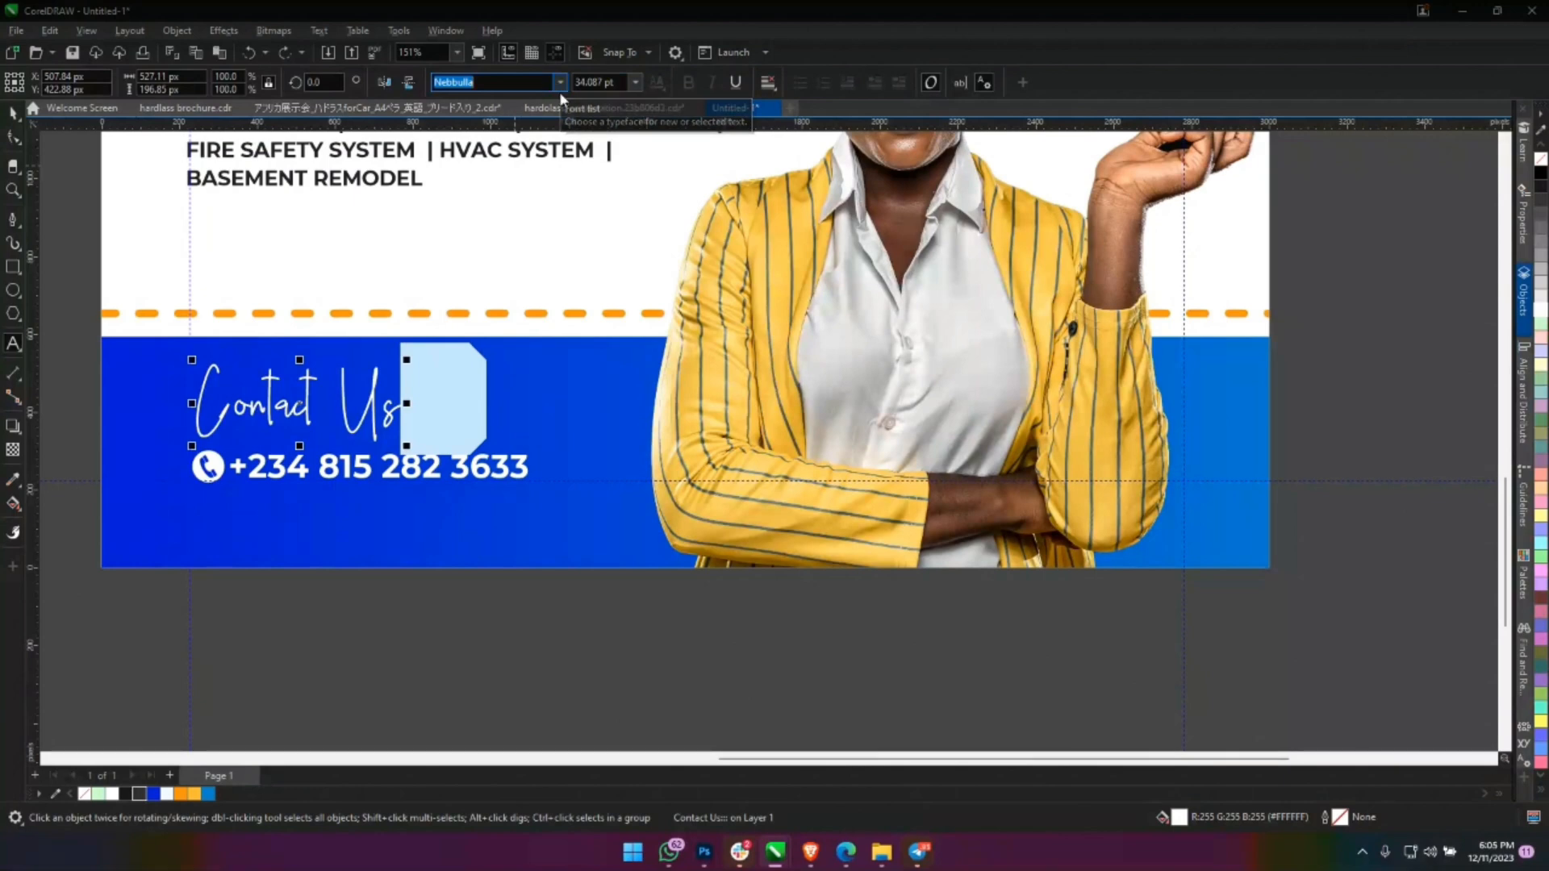
pyautogui.click(559, 85)
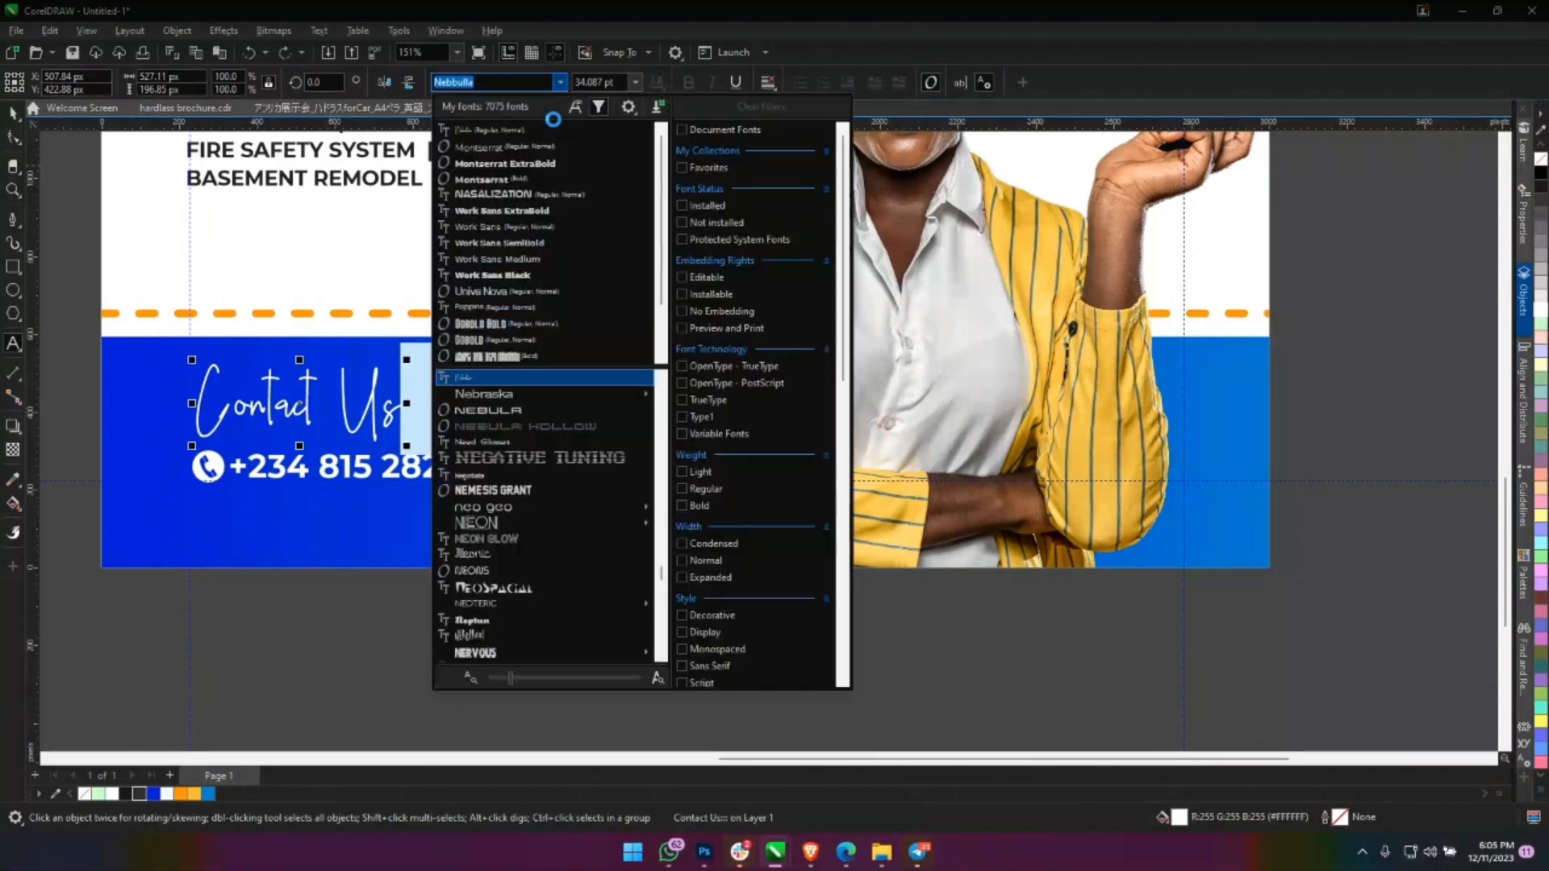
pyautogui.click(565, 151)
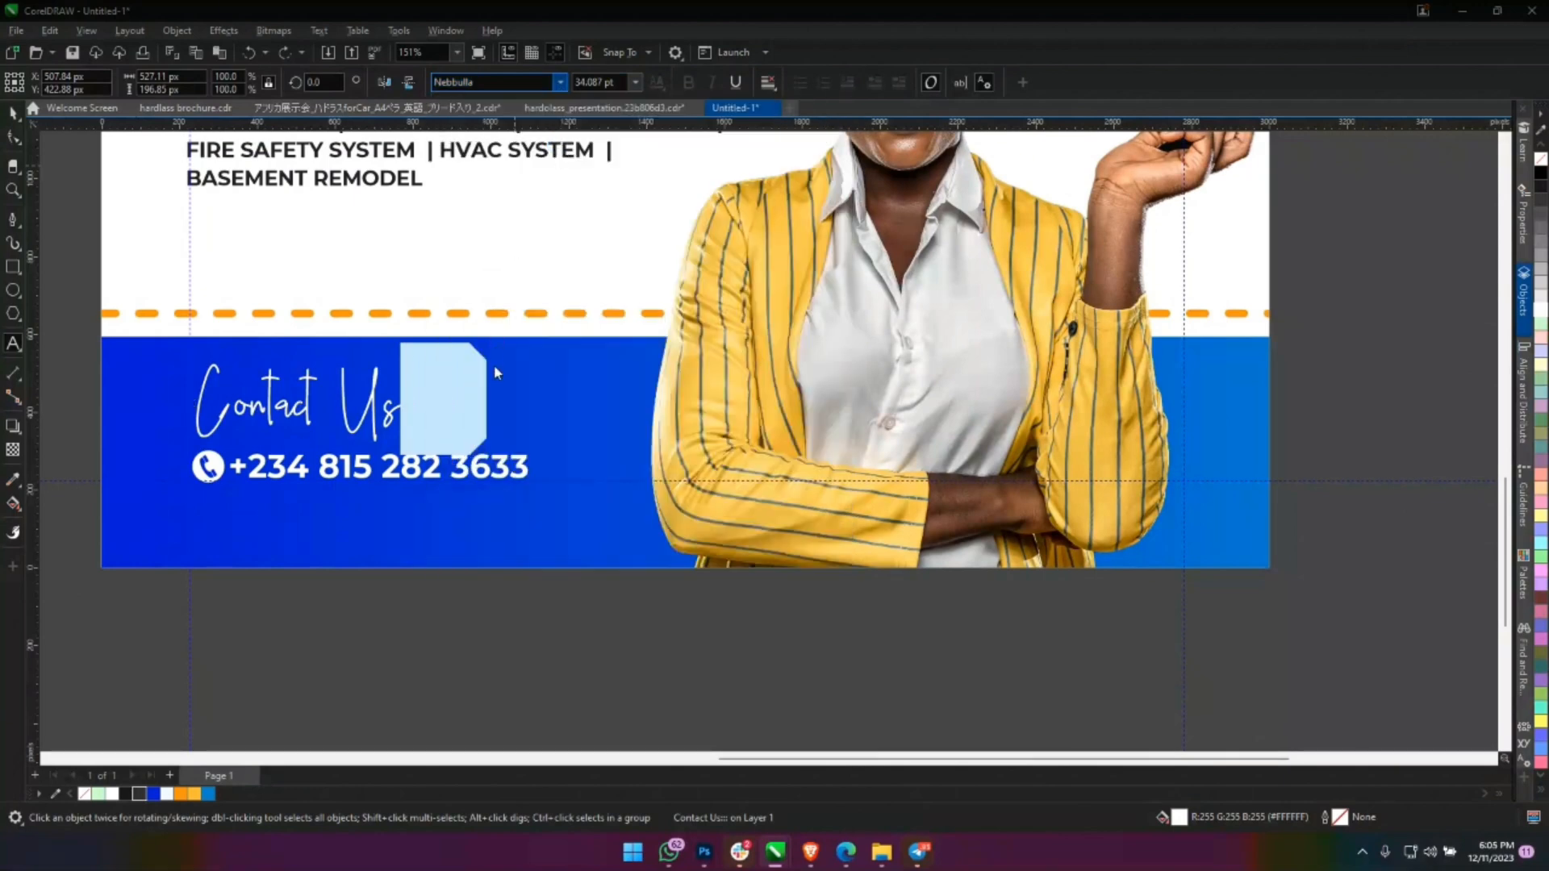
# Remove the surplus colons so the line reads "Contact Us:" and finish editing the text.
pyautogui.click(412, 405)
pyautogui.moveTo(412, 404); pyautogui.dragTo(493, 401)
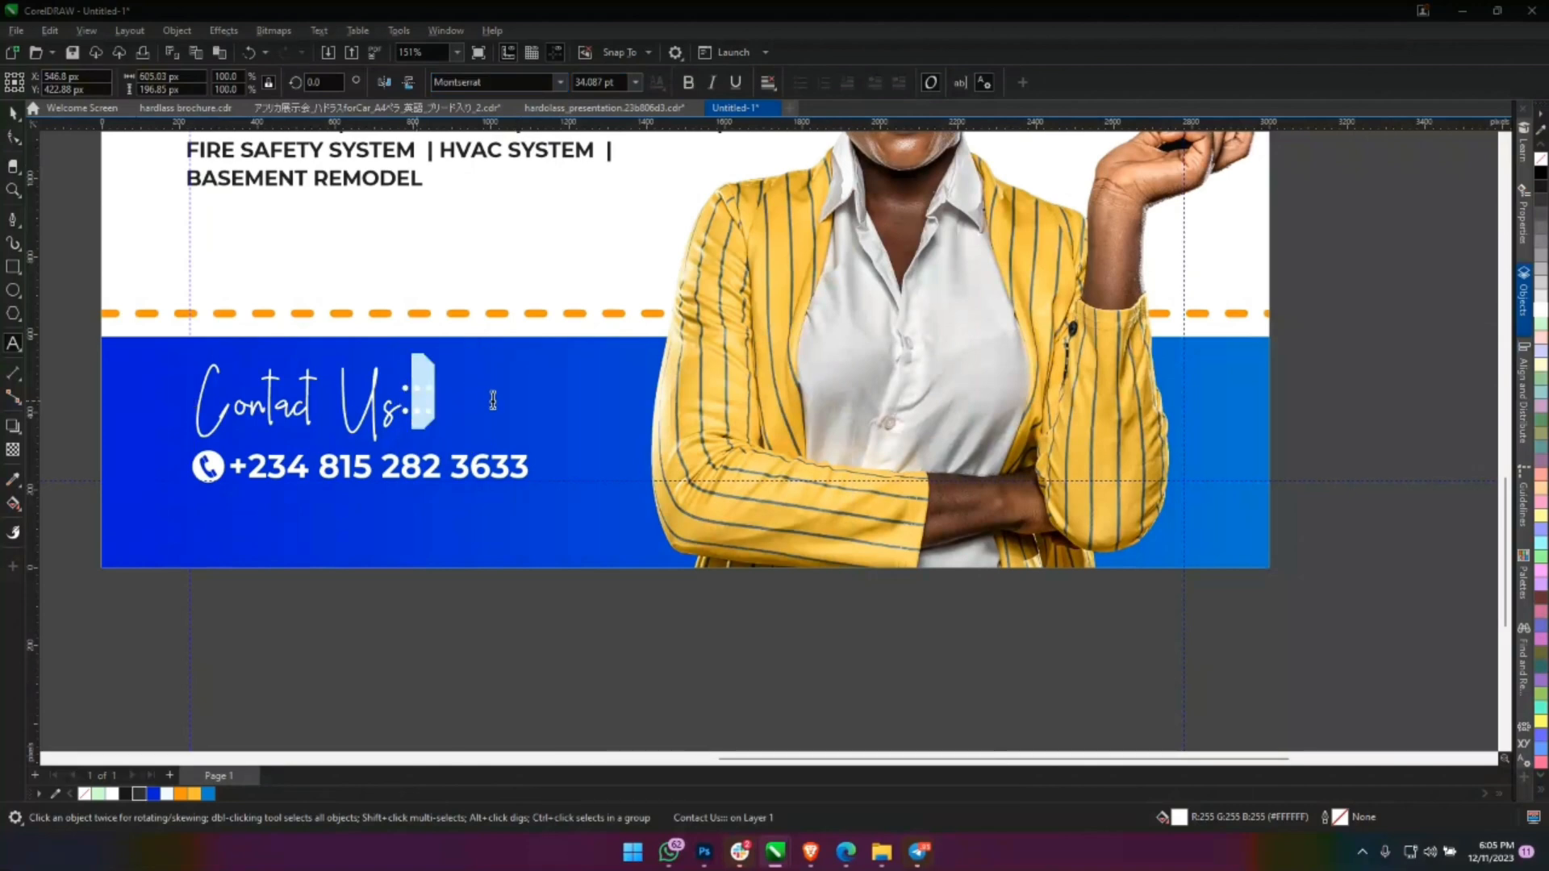
pyautogui.press('Escape')
pyautogui.press('space')
pyautogui.click(492, 526)
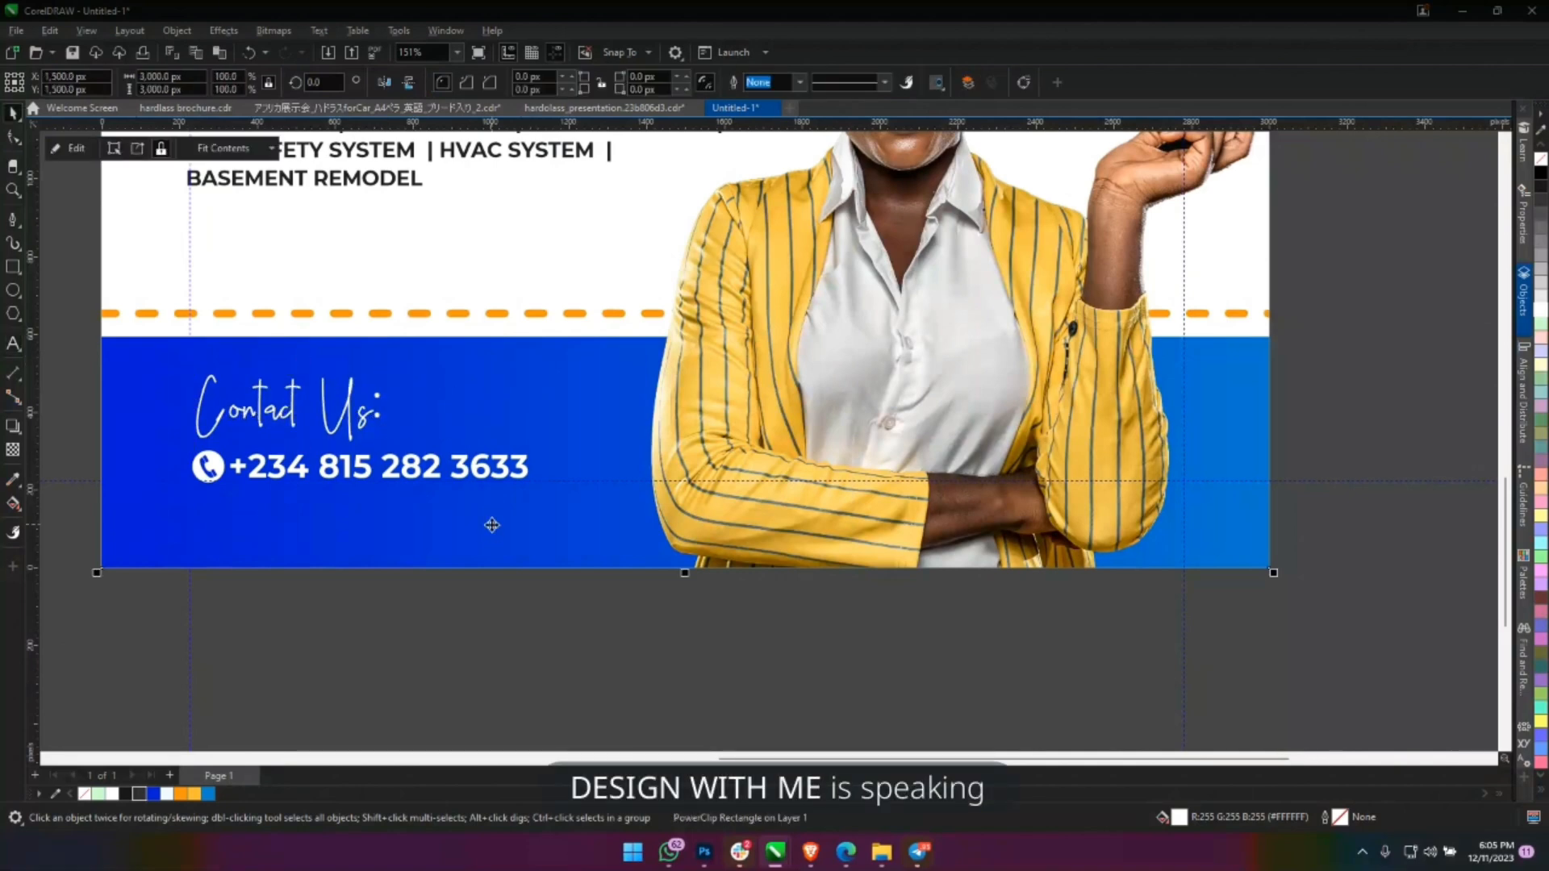
# Place an enlarged white copy of the logo's AEC lettering over the flyer's blue band, with the logo's other copied parts beside the page.
pyautogui.hotkey('shift', 'F4')
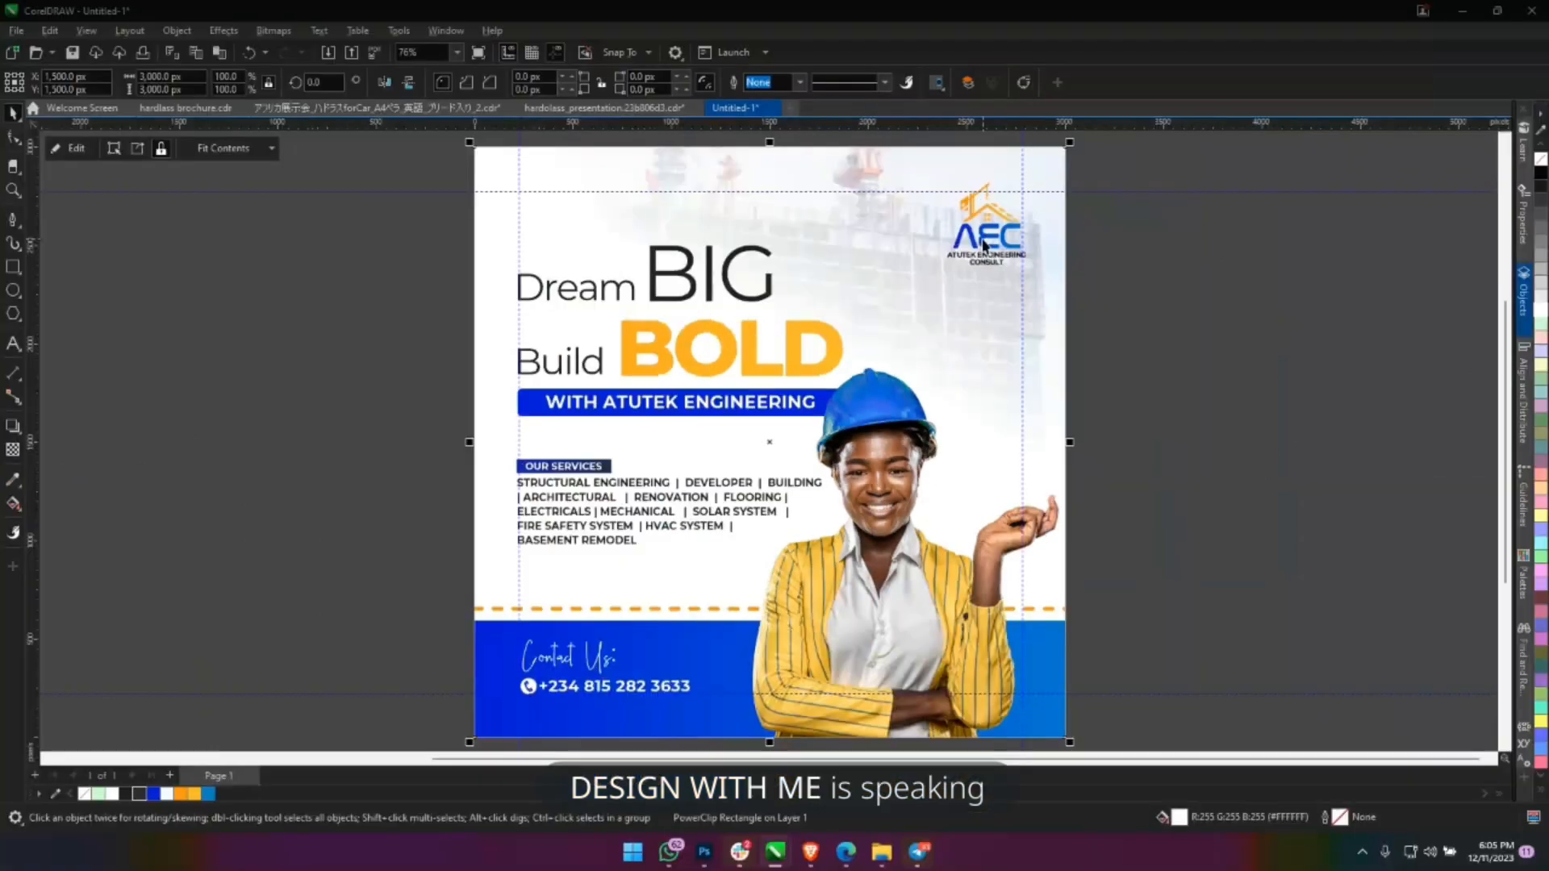
pyautogui.click(1077, 146)
pyautogui.moveTo(985, 236); pyautogui.dragTo(720, 480)
pyautogui.click(1348, 470)
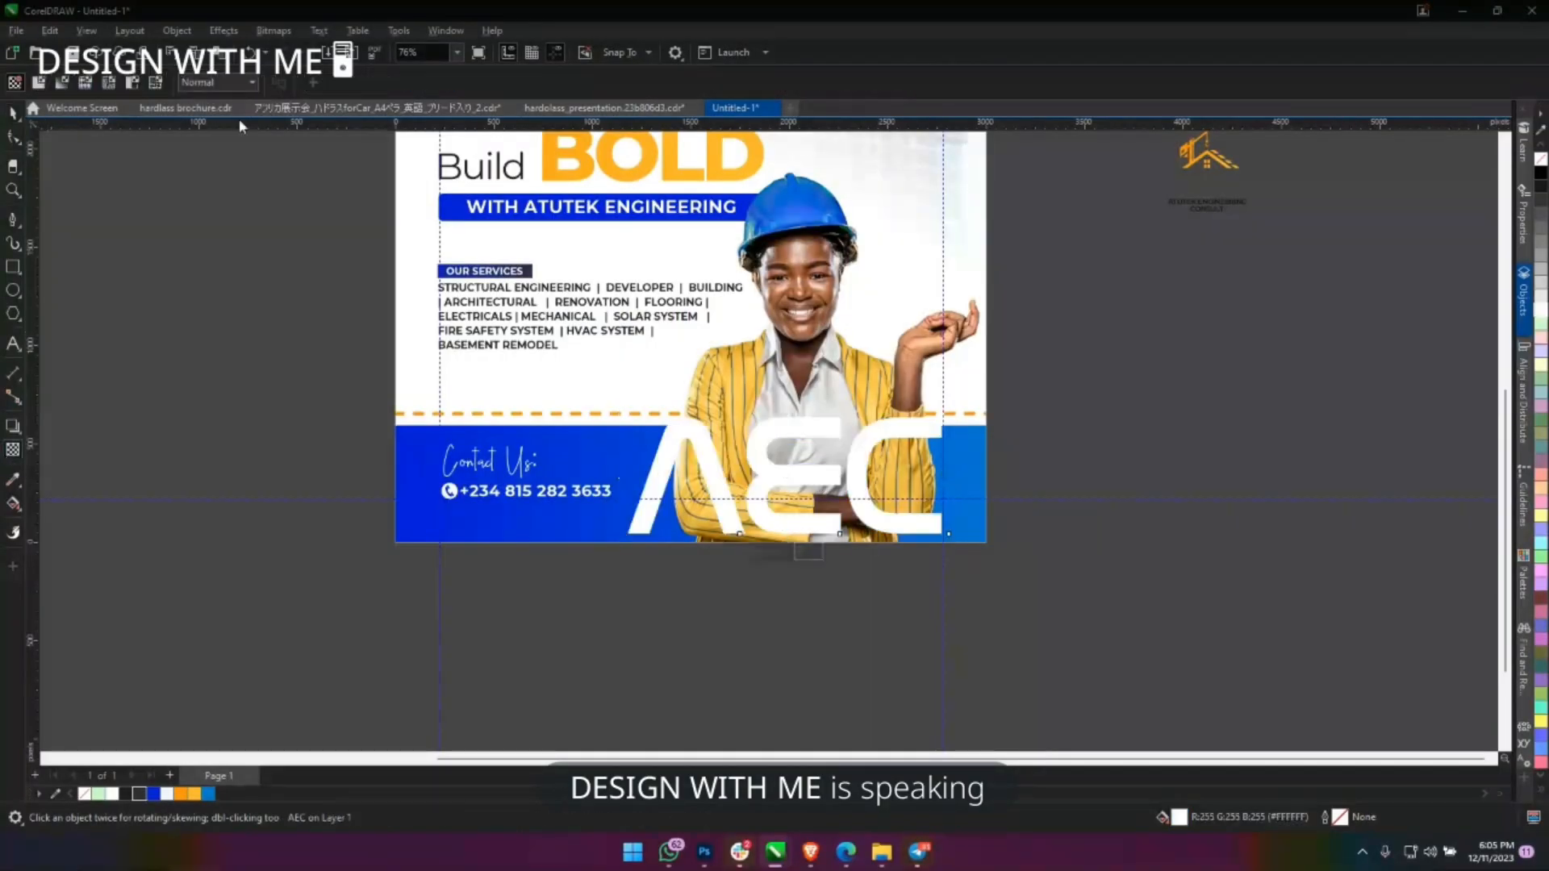
# Set the white AEC lettering's merge mode to Overlay with a uniform transparency of 50.
pyautogui.click(217, 81)
pyautogui.click(244, 407)
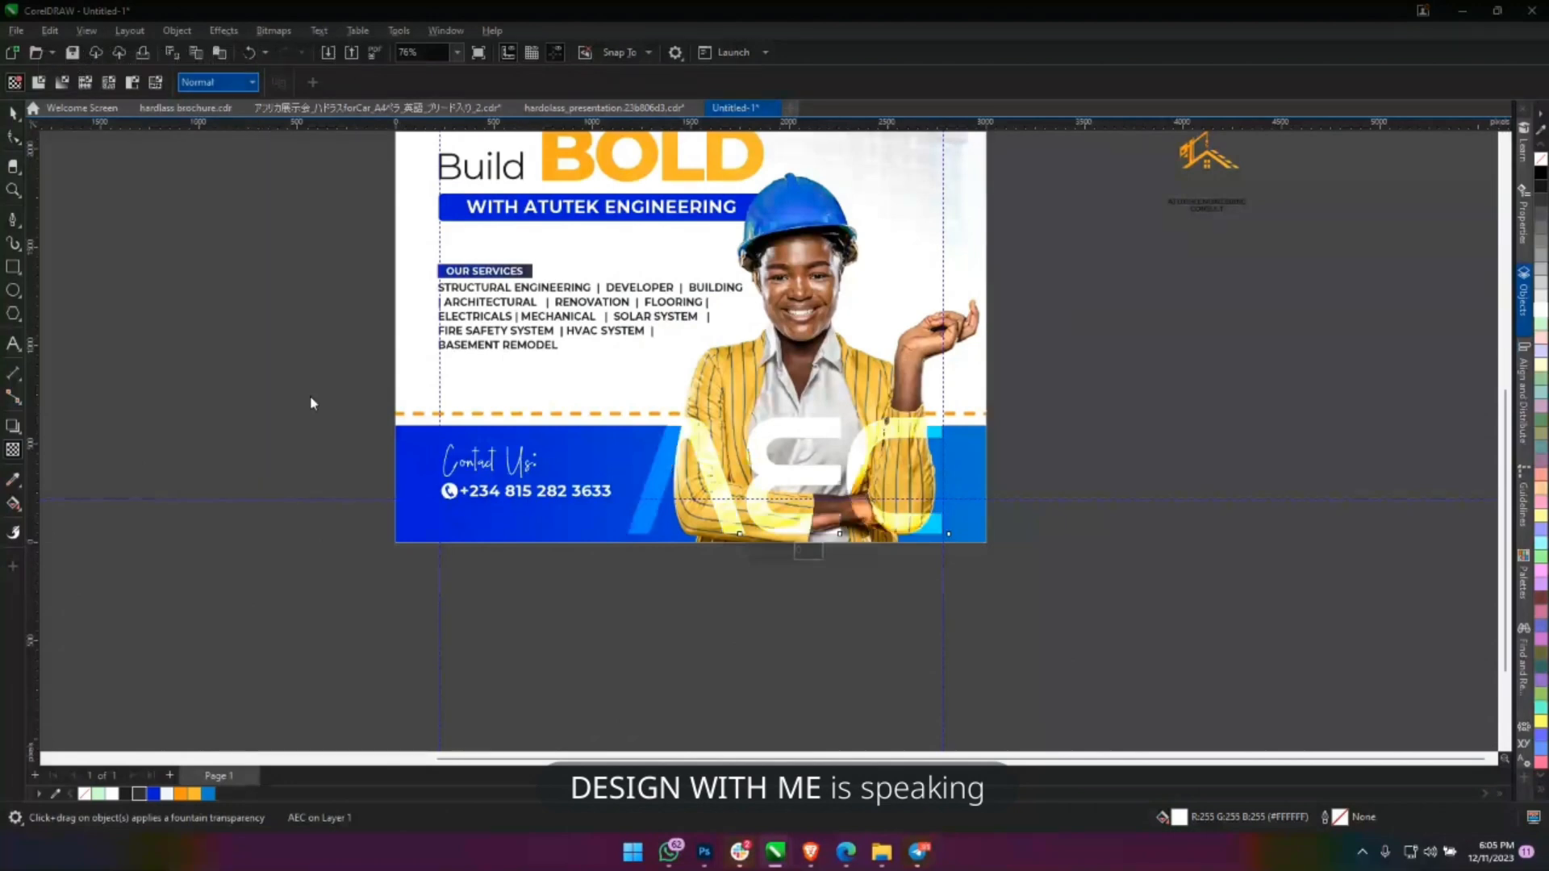
pyautogui.moveTo(1003, 408); pyautogui.dragTo(874, 457)
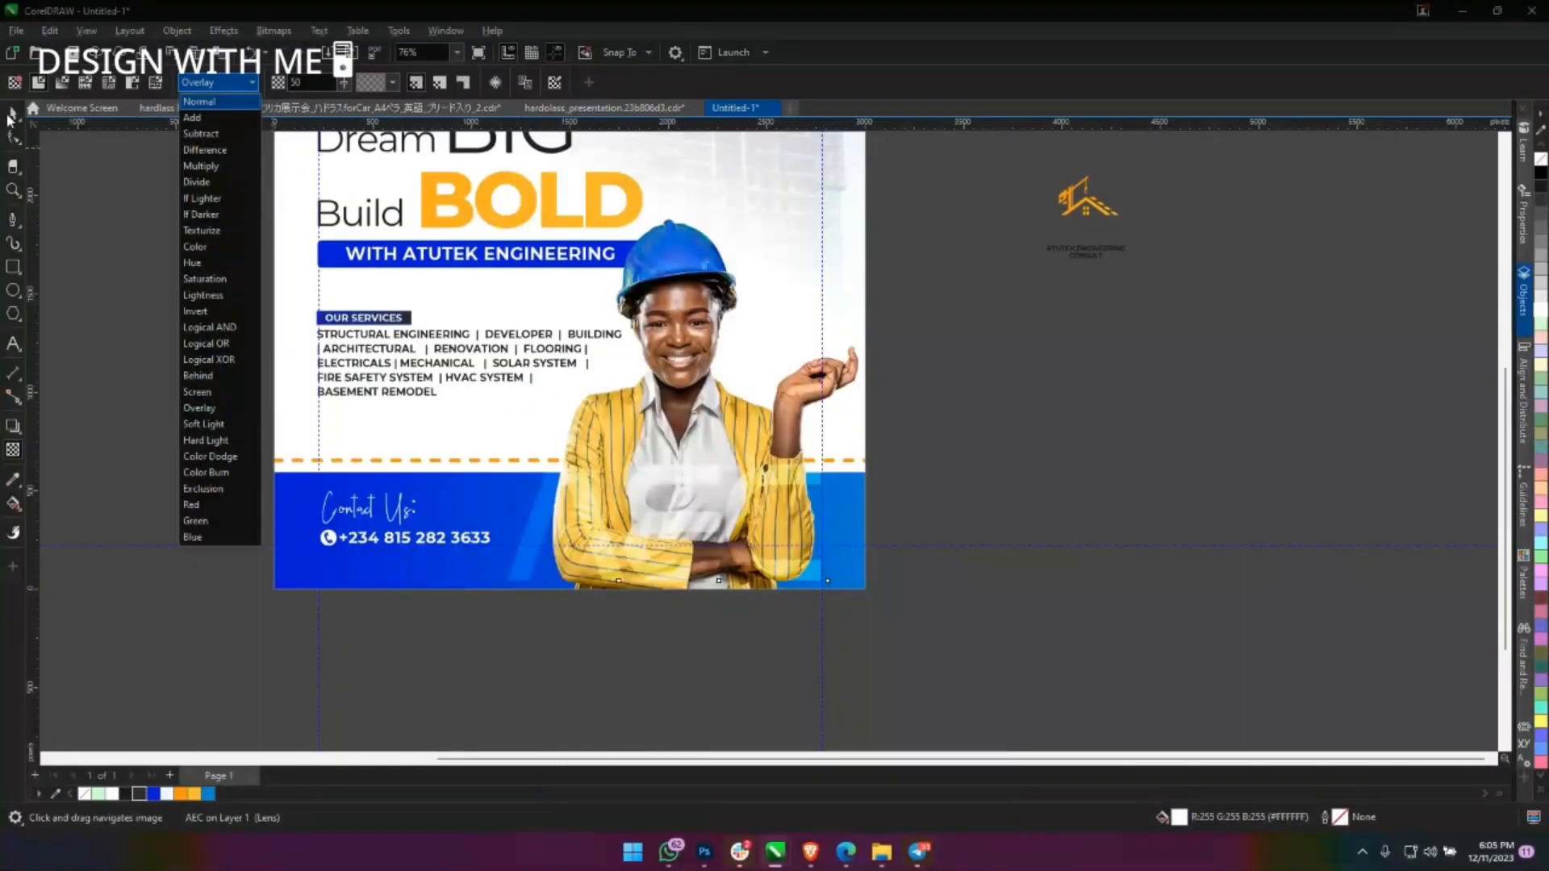
# Enlarge the AEC lettering to about 2,479 px wide, overhanging the flyer's lower right corner, and set its transparency to 70.
pyautogui.click(7, 114)
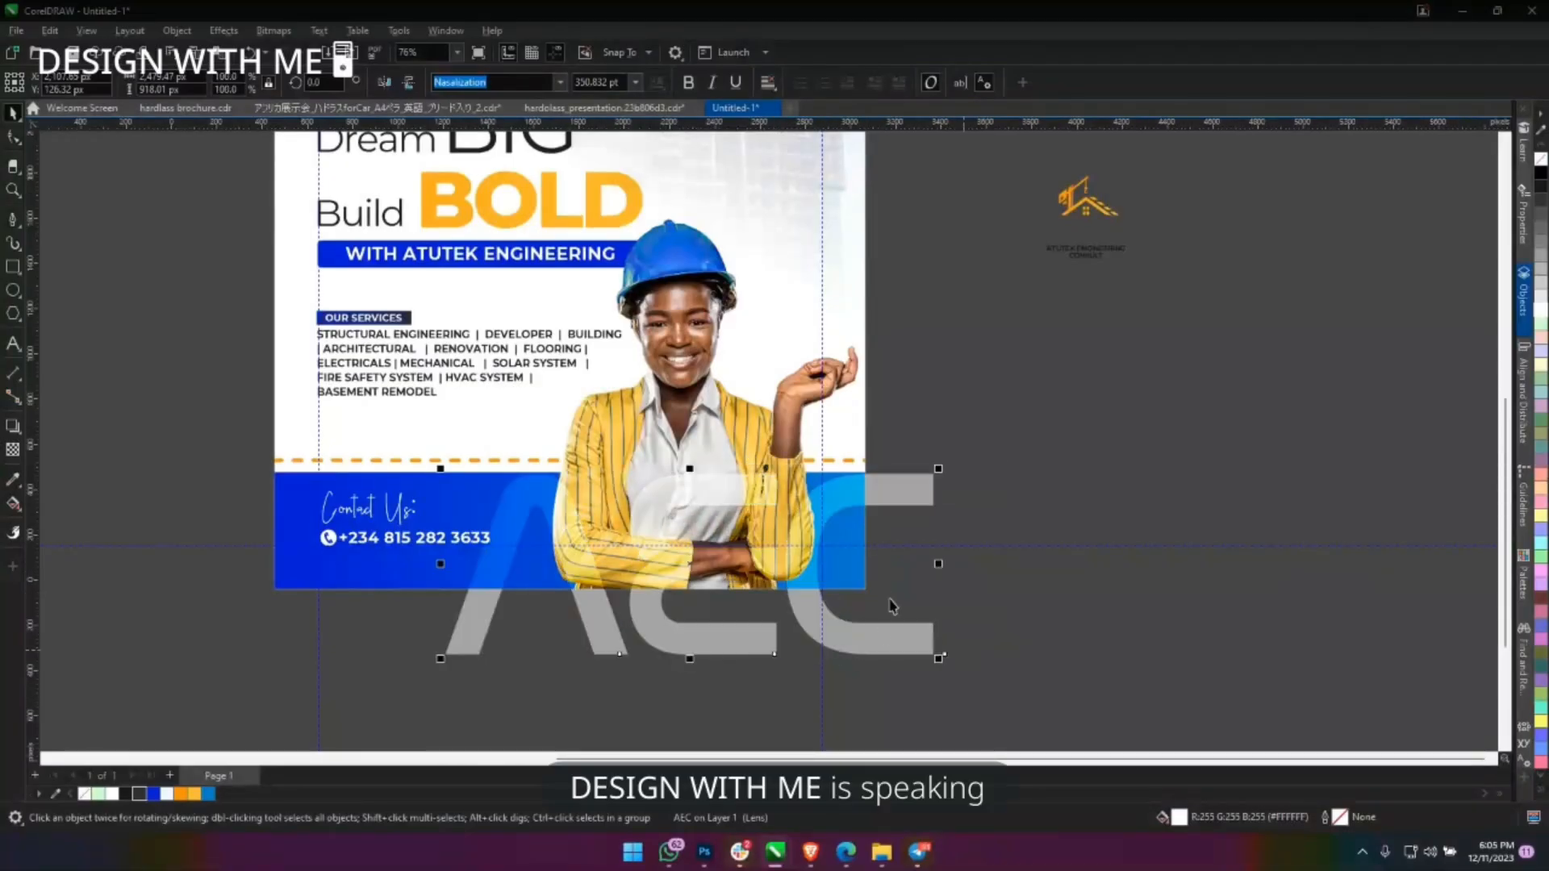
pyautogui.scroll(1, 893, 607)
pyautogui.moveTo(832, 571); pyautogui.dragTo(940, 616)
pyautogui.click(13, 449)
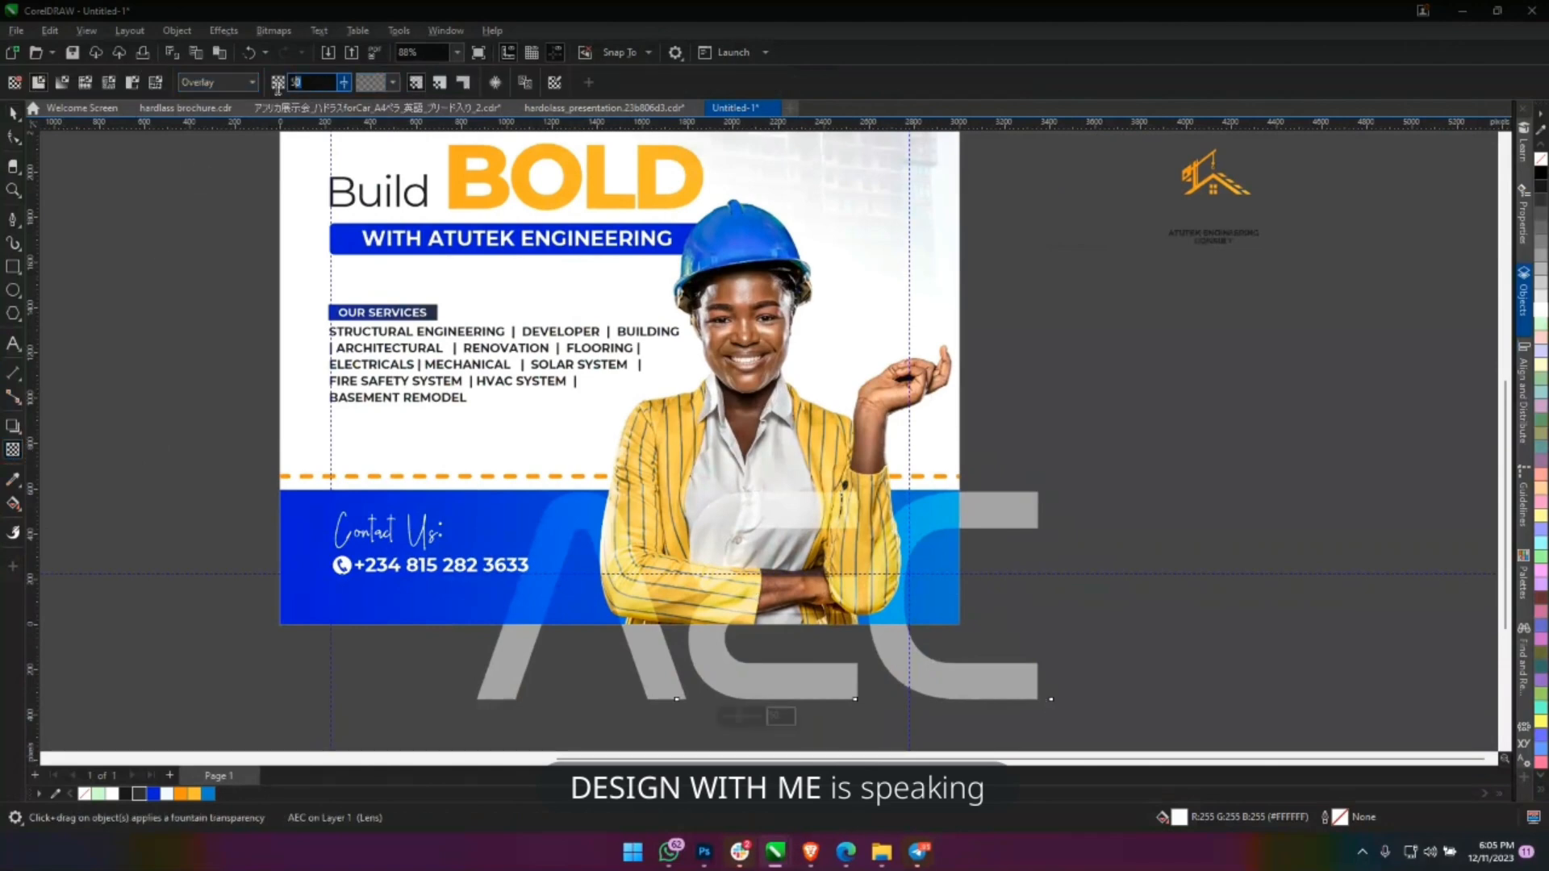
pyautogui.write('70')
pyautogui.press('Return')
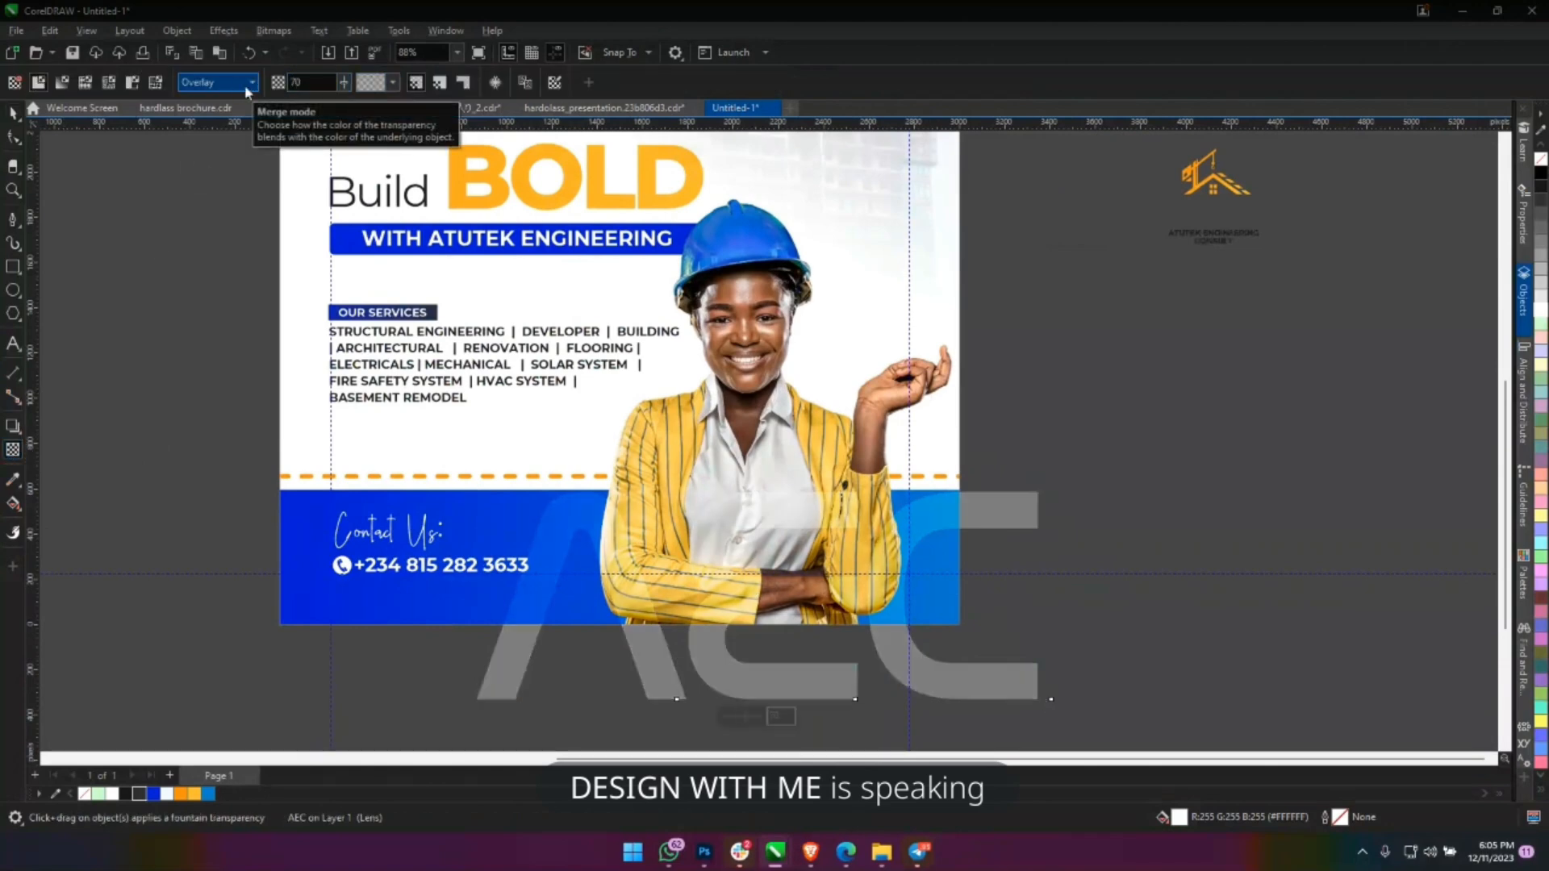
pyautogui.press('space')
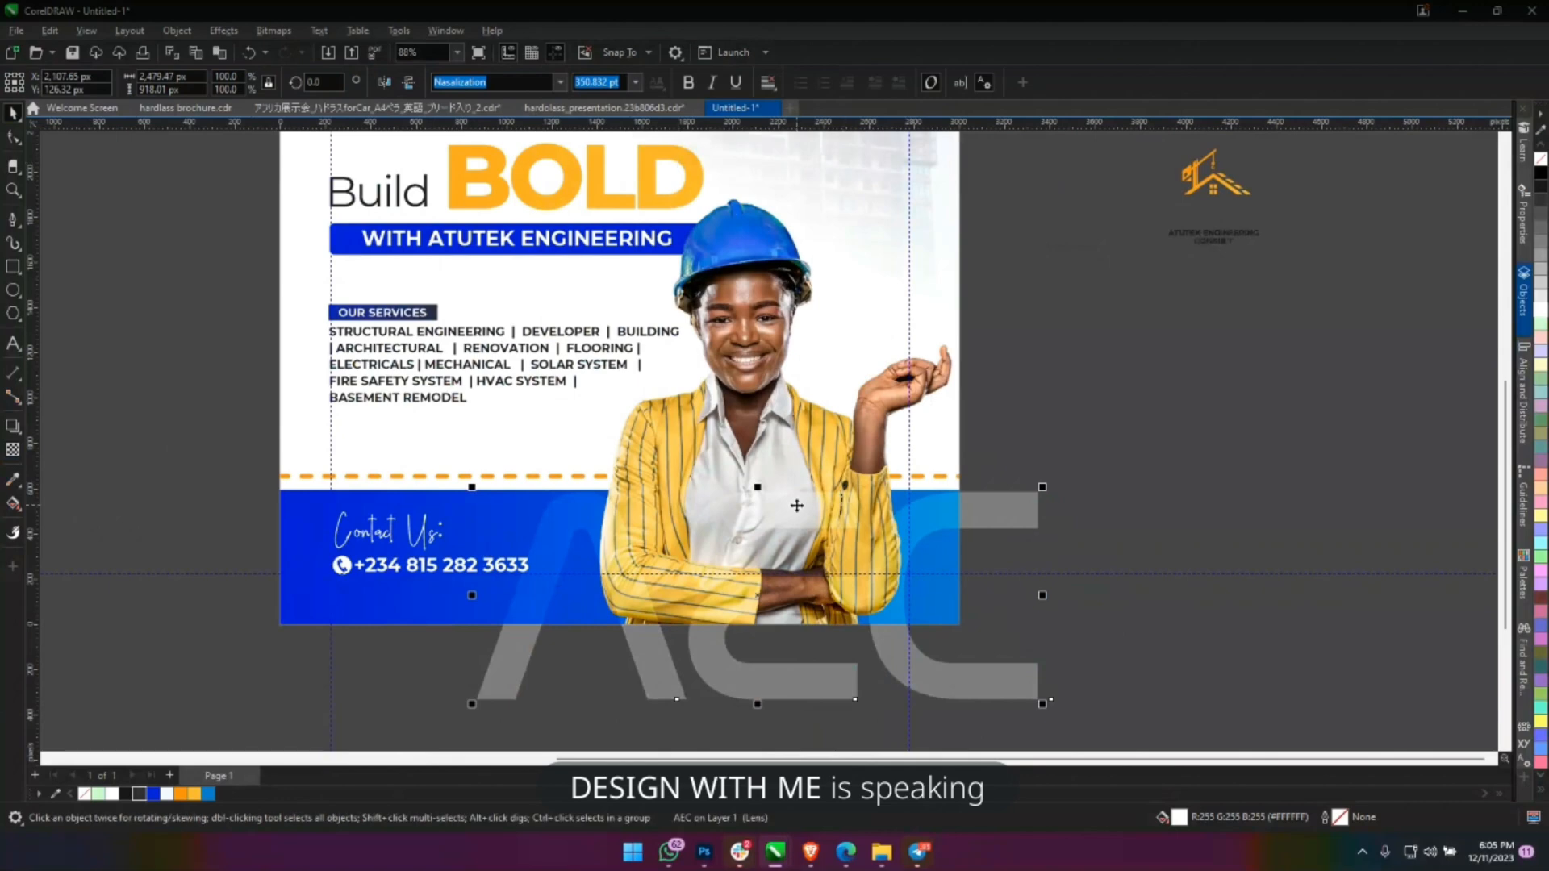
# Duplicate the AEC lettering beside the page and PowerClip the original inside the flyer's background rectangle.
pyautogui.hotkey('ctrl', 'd')
pyautogui.moveTo(804, 506); pyautogui.dragTo(1349, 407)
pyautogui.rightClick(754, 515)
pyautogui.click(865, 335)
pyautogui.click(797, 409)
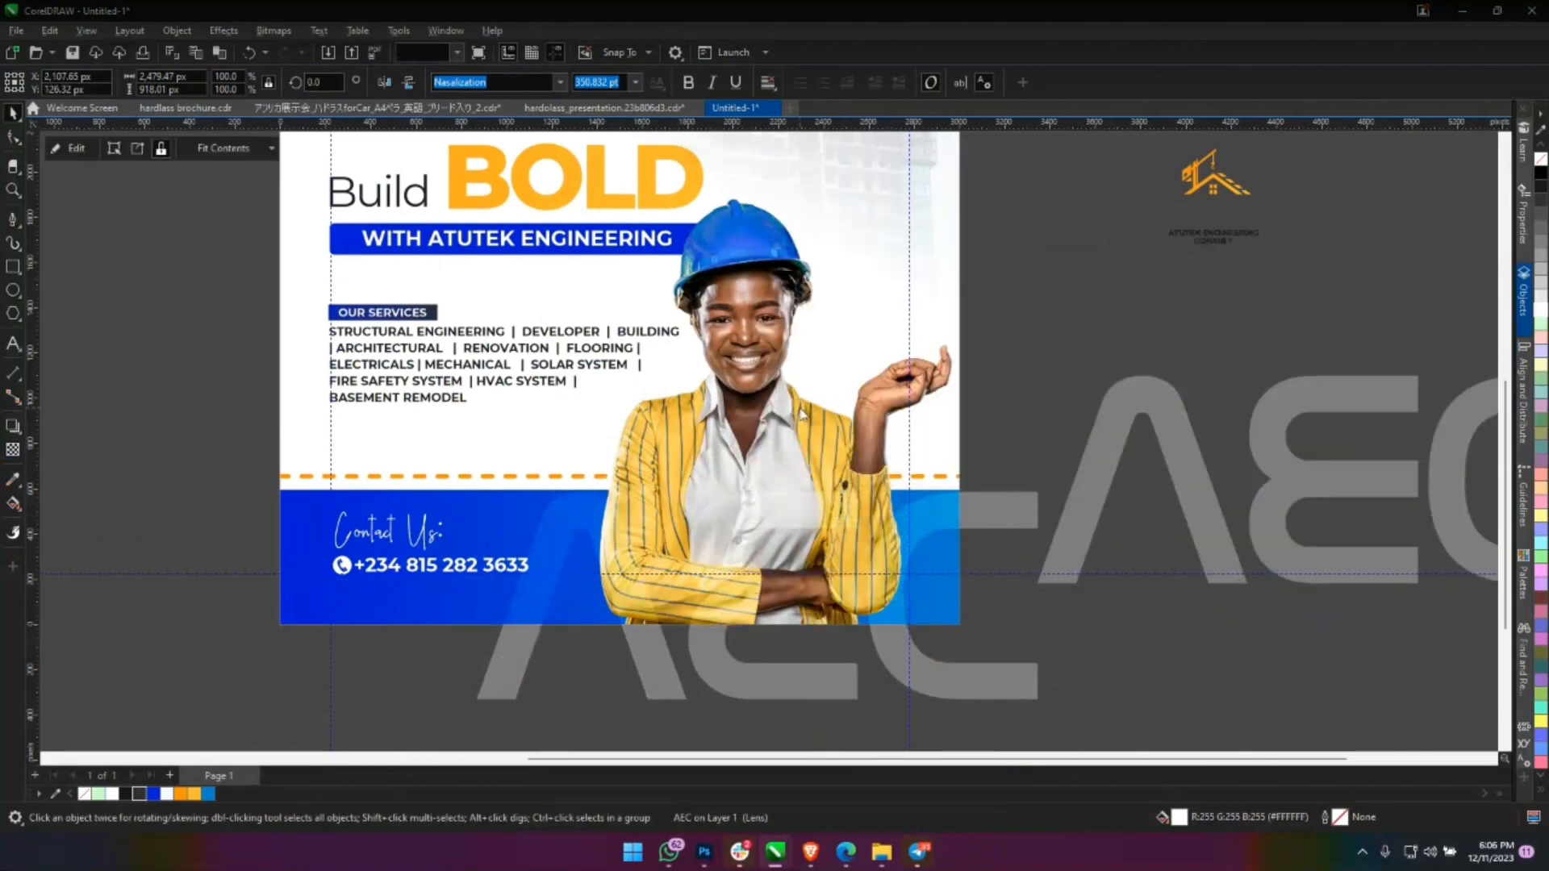
pyautogui.moveTo(794, 364); pyautogui.dragTo(855, 597)
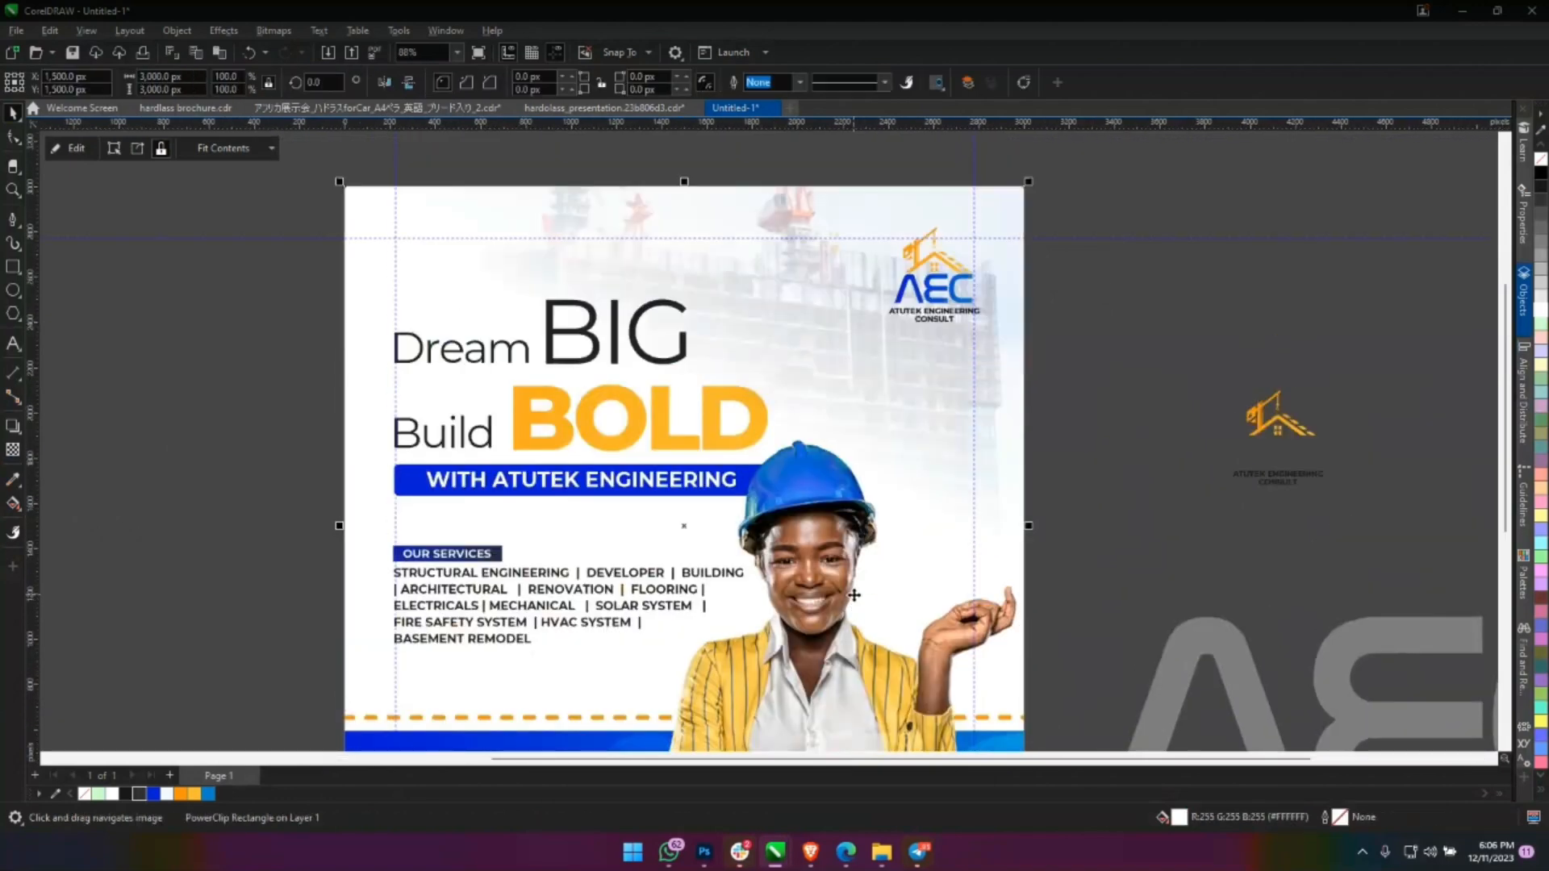
pyautogui.scroll(-5, 854, 595)
pyautogui.hscroll(2, 854, 595)
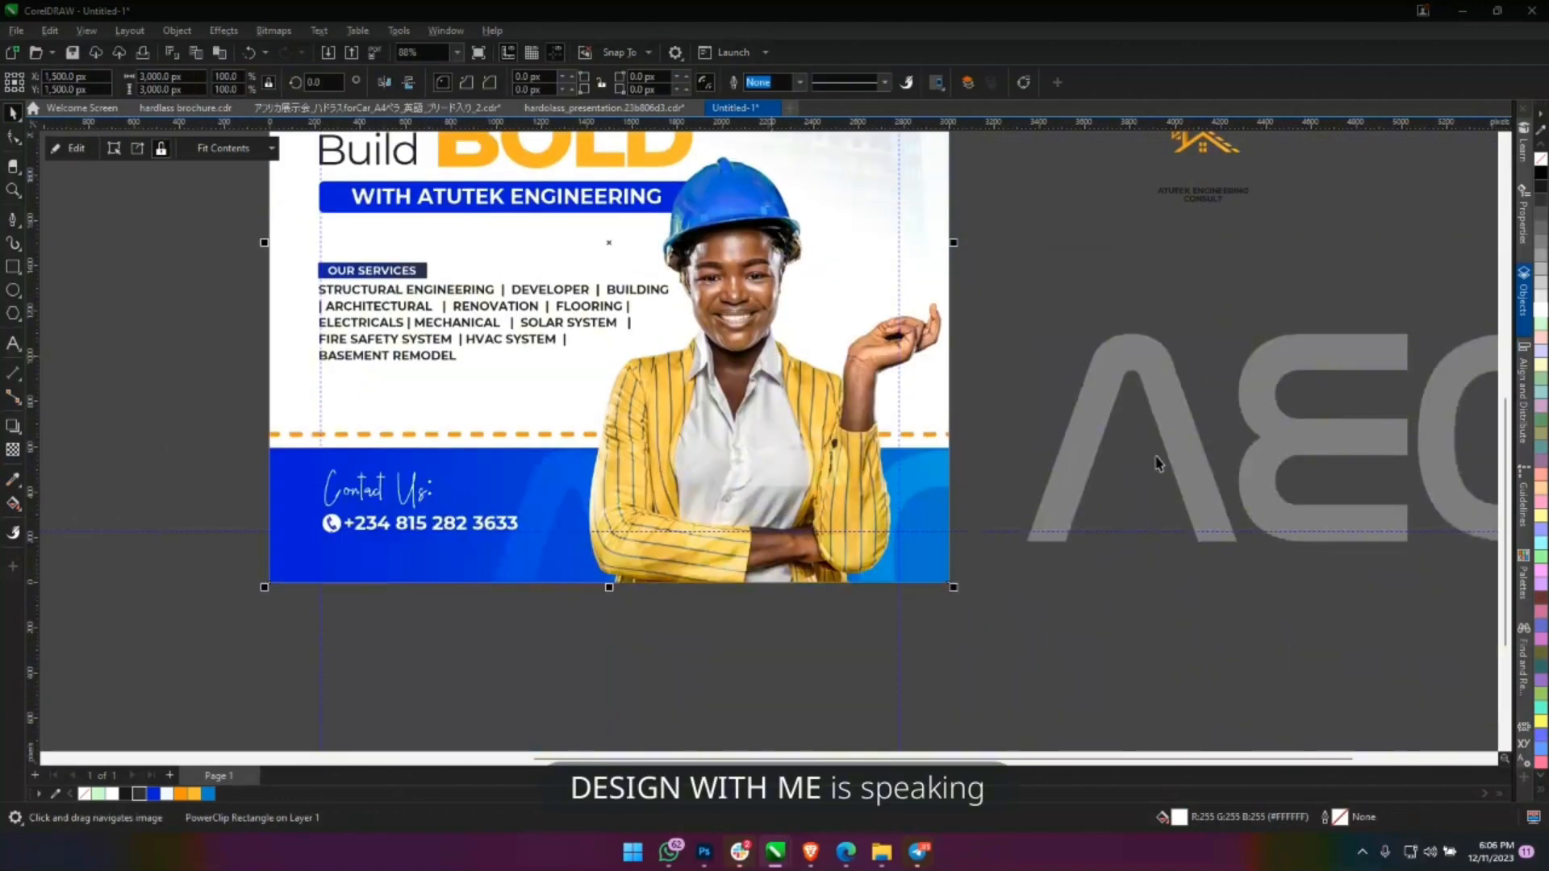
# Move the spare AEC lettering over the headline area so it overhangs the flyer's left edge.
pyautogui.moveTo(1158, 462); pyautogui.dragTo(1186, 492)
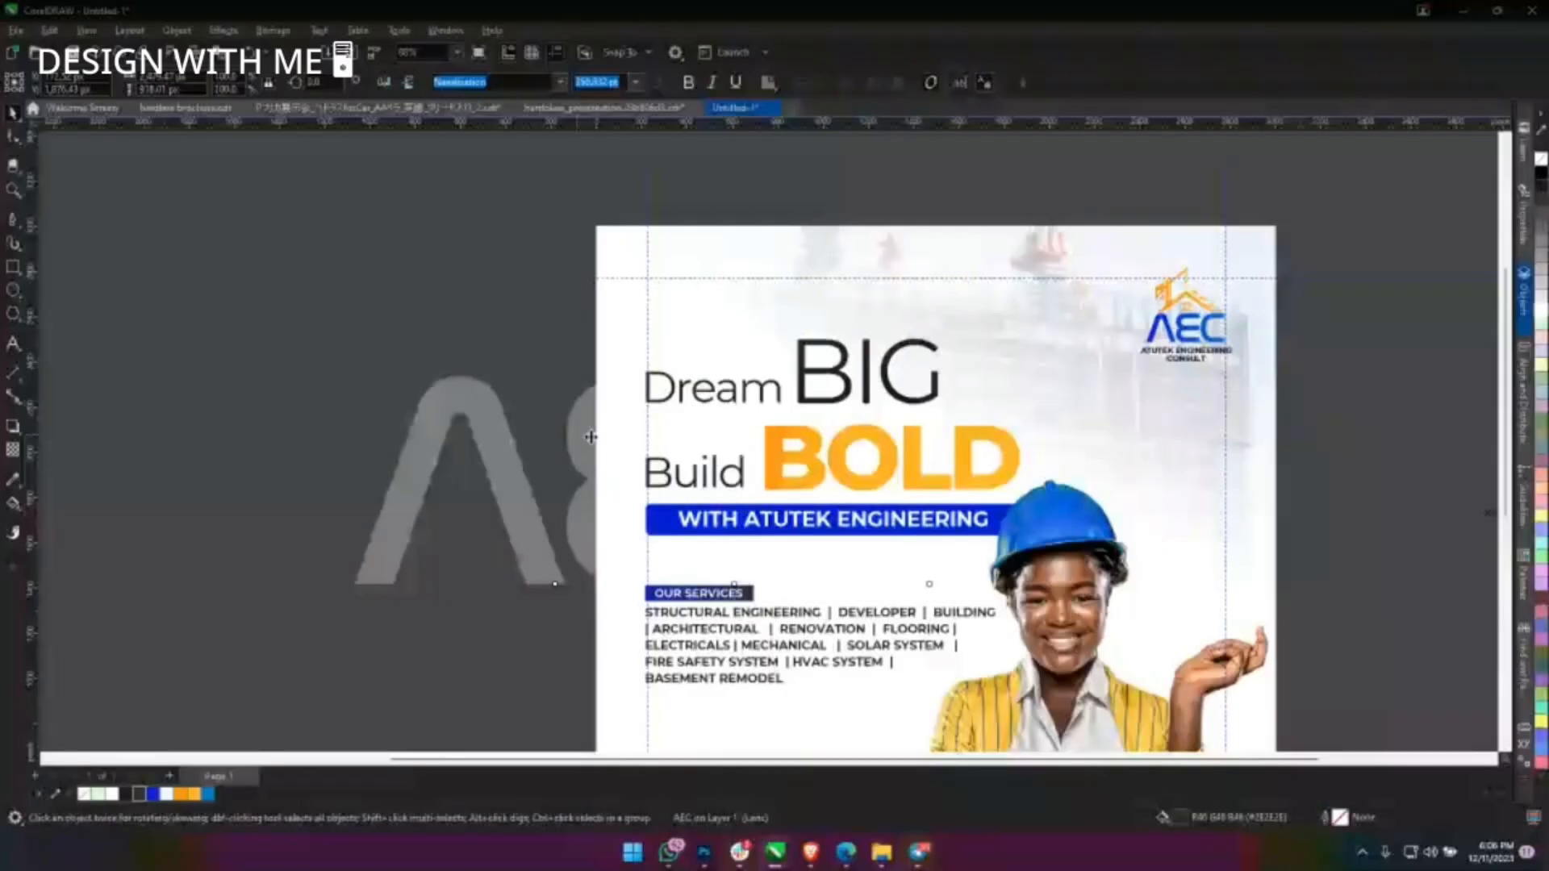
pyautogui.moveTo(591, 436); pyautogui.dragTo(742, 460)
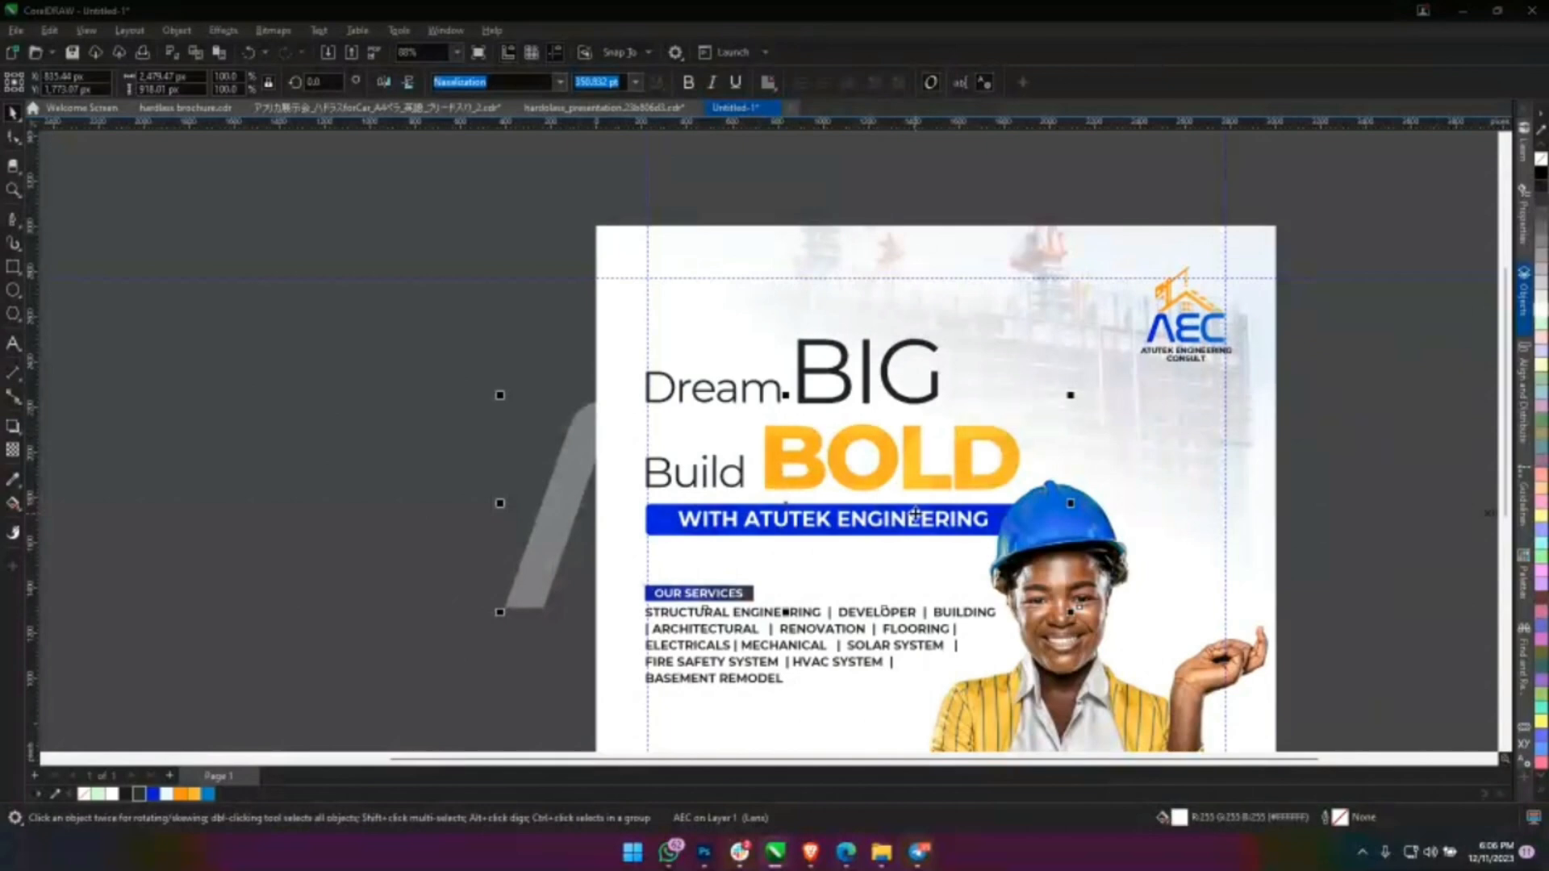
pyautogui.moveTo(1046, 585); pyautogui.dragTo(1041, 599)
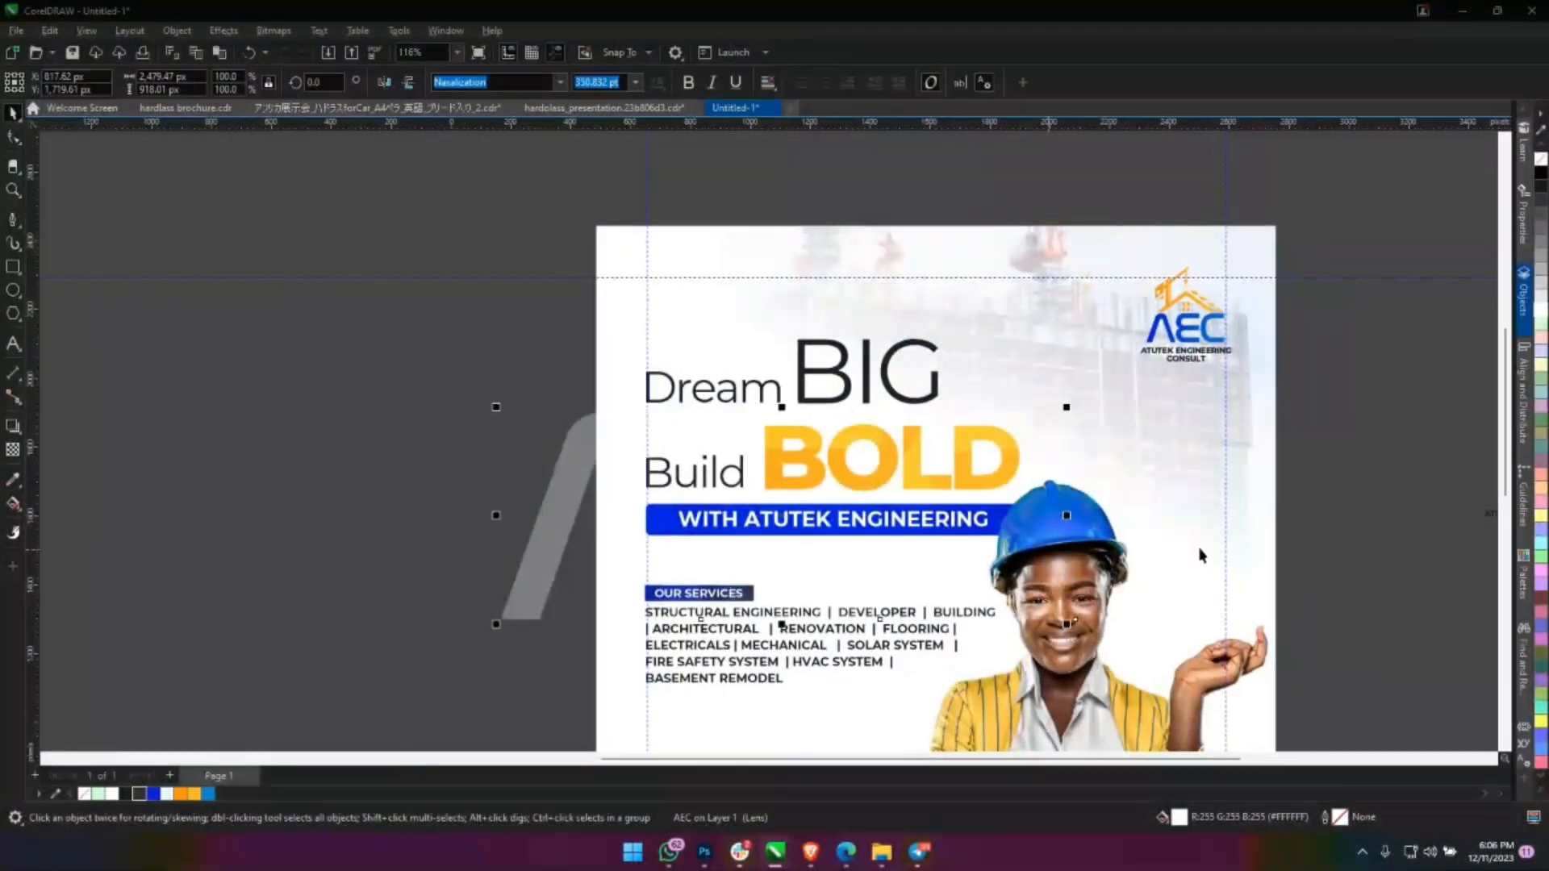
# Set the transparency of the AEC lettering over the headline to 80.
pyautogui.scroll(2, 1203, 554)
pyautogui.click(13, 450)
pyautogui.doubleClick(313, 83)
pyautogui.write('80')
pyautogui.press('Return')
pyautogui.press('space')
pyautogui.scroll(-1, 1029, 559)
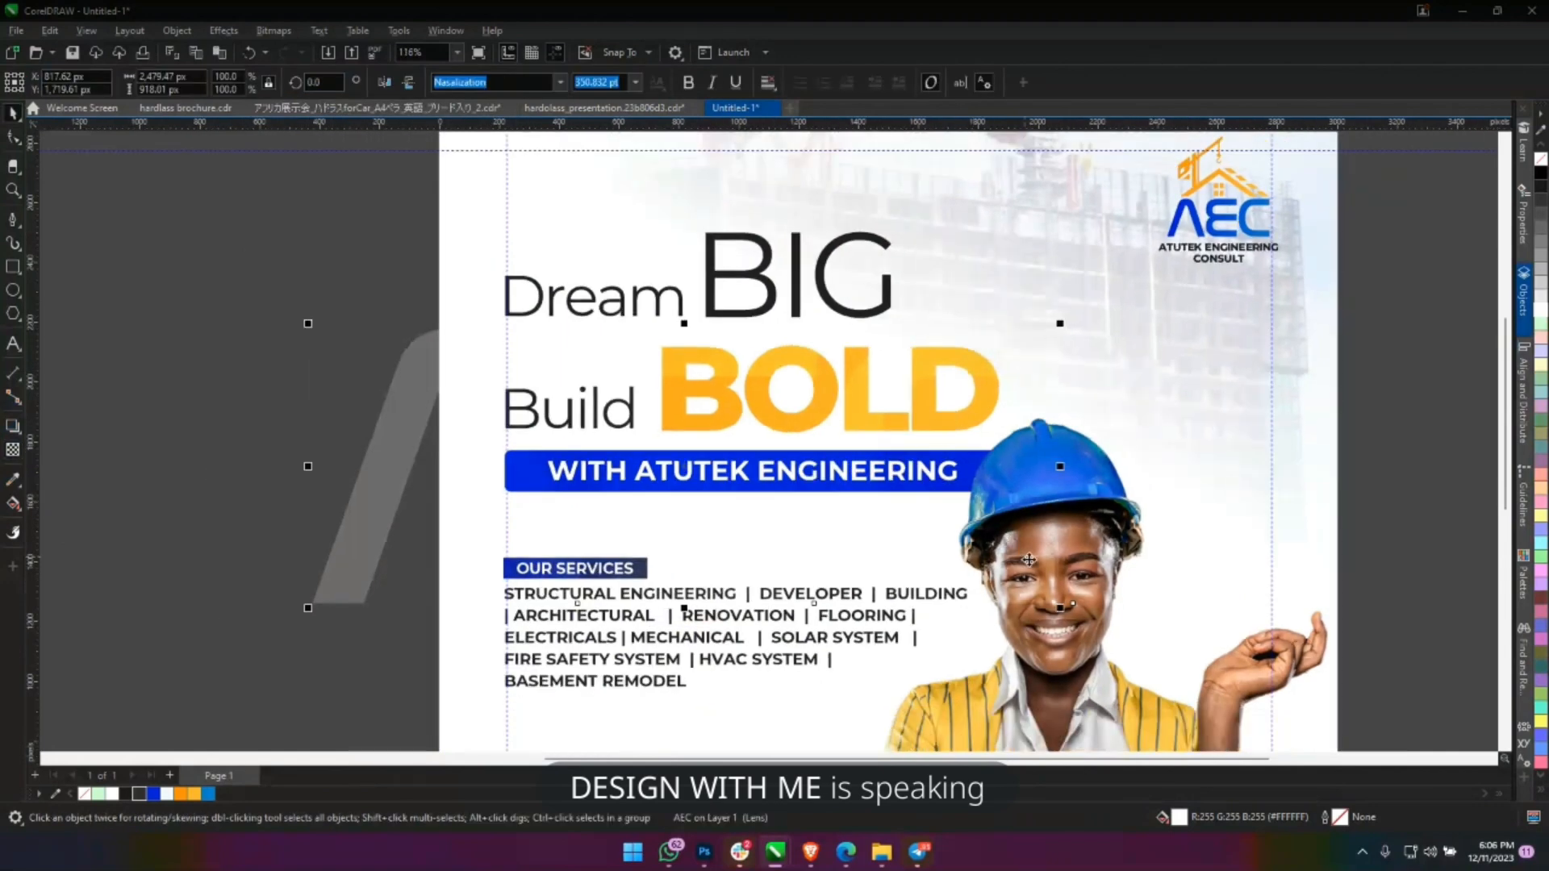
# PowerClip the AEC lettering over the headline inside the flyer's background rectangle.
pyautogui.click(1029, 559)
pyautogui.rightClick(1036, 189)
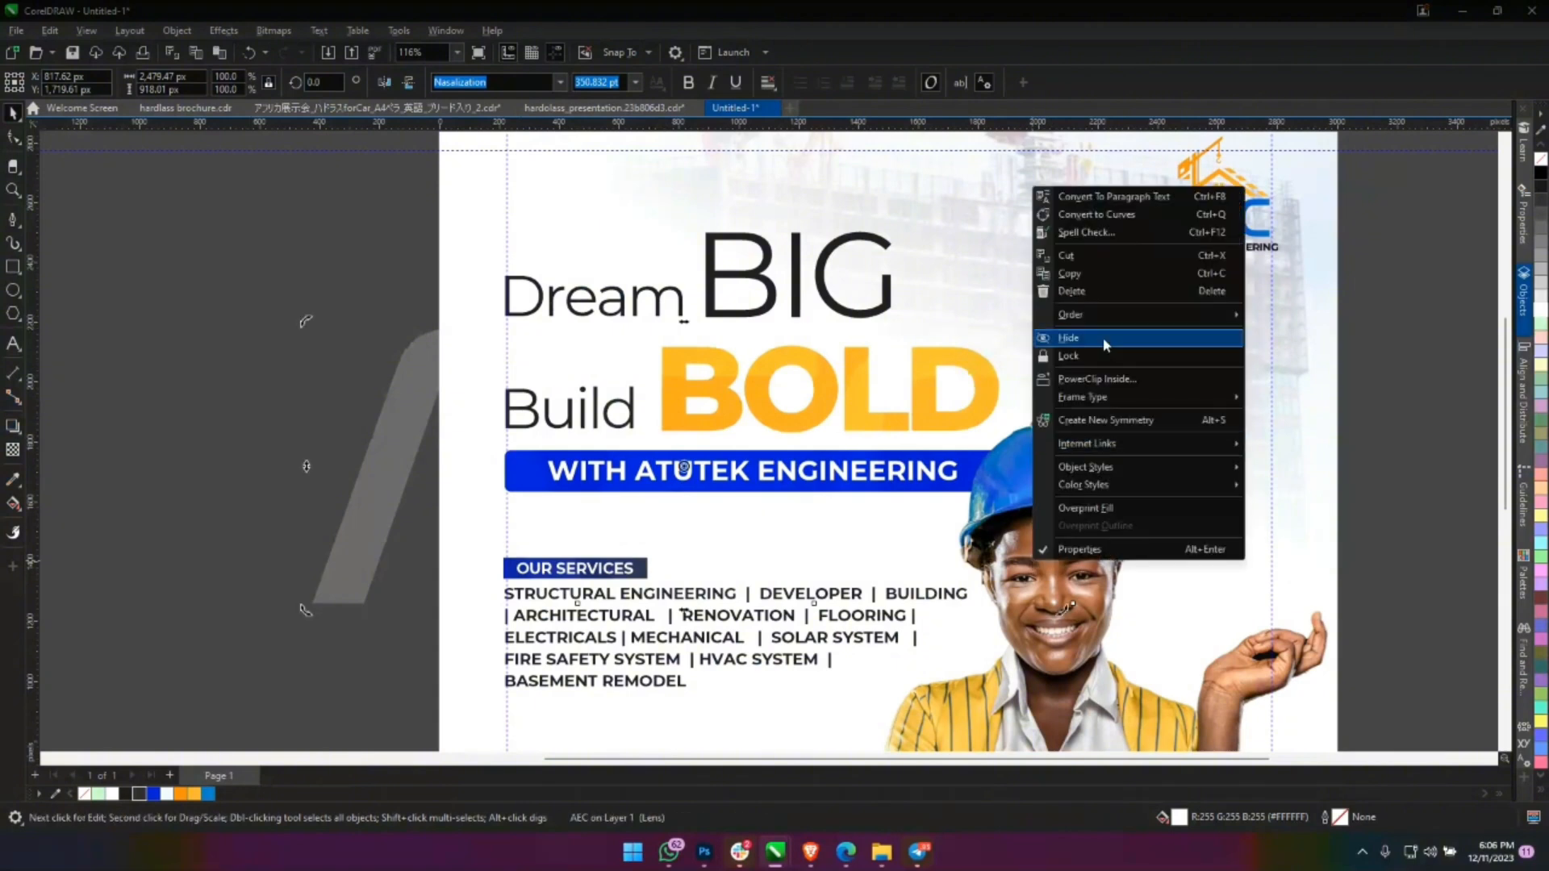
pyautogui.click(1105, 337)
pyautogui.click(1190, 432)
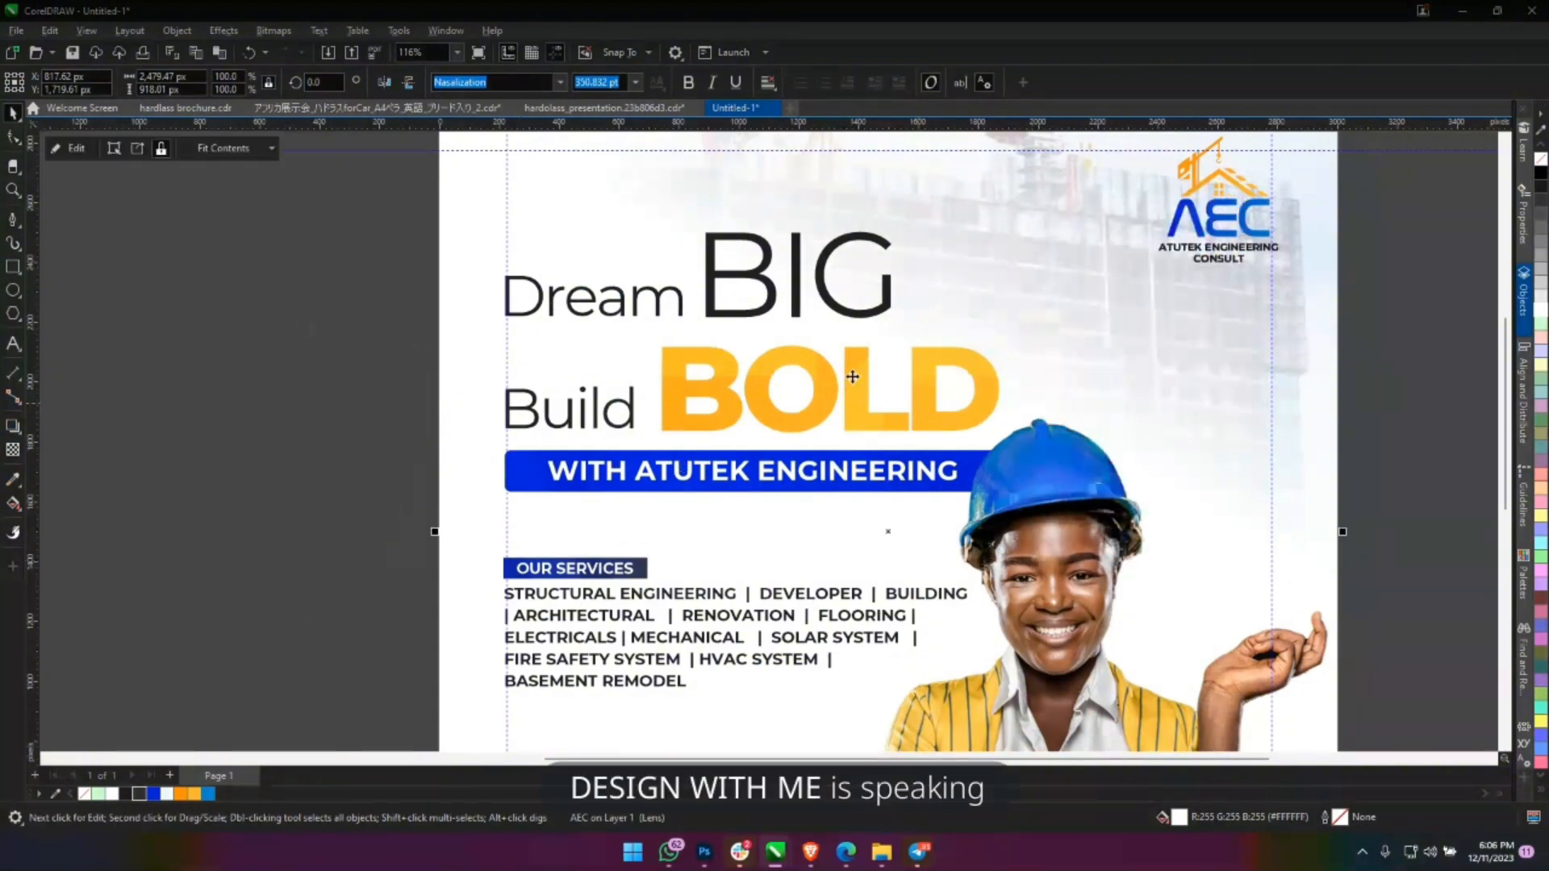
# Duplicate the clipped AEC lettering behind the headline and give the copy Normal merge mode and a dark grey #4D4D4D fill.
pyautogui.keyDown('ctrl'); pyautogui.click(809, 360); pyautogui.keyUp('ctrl')
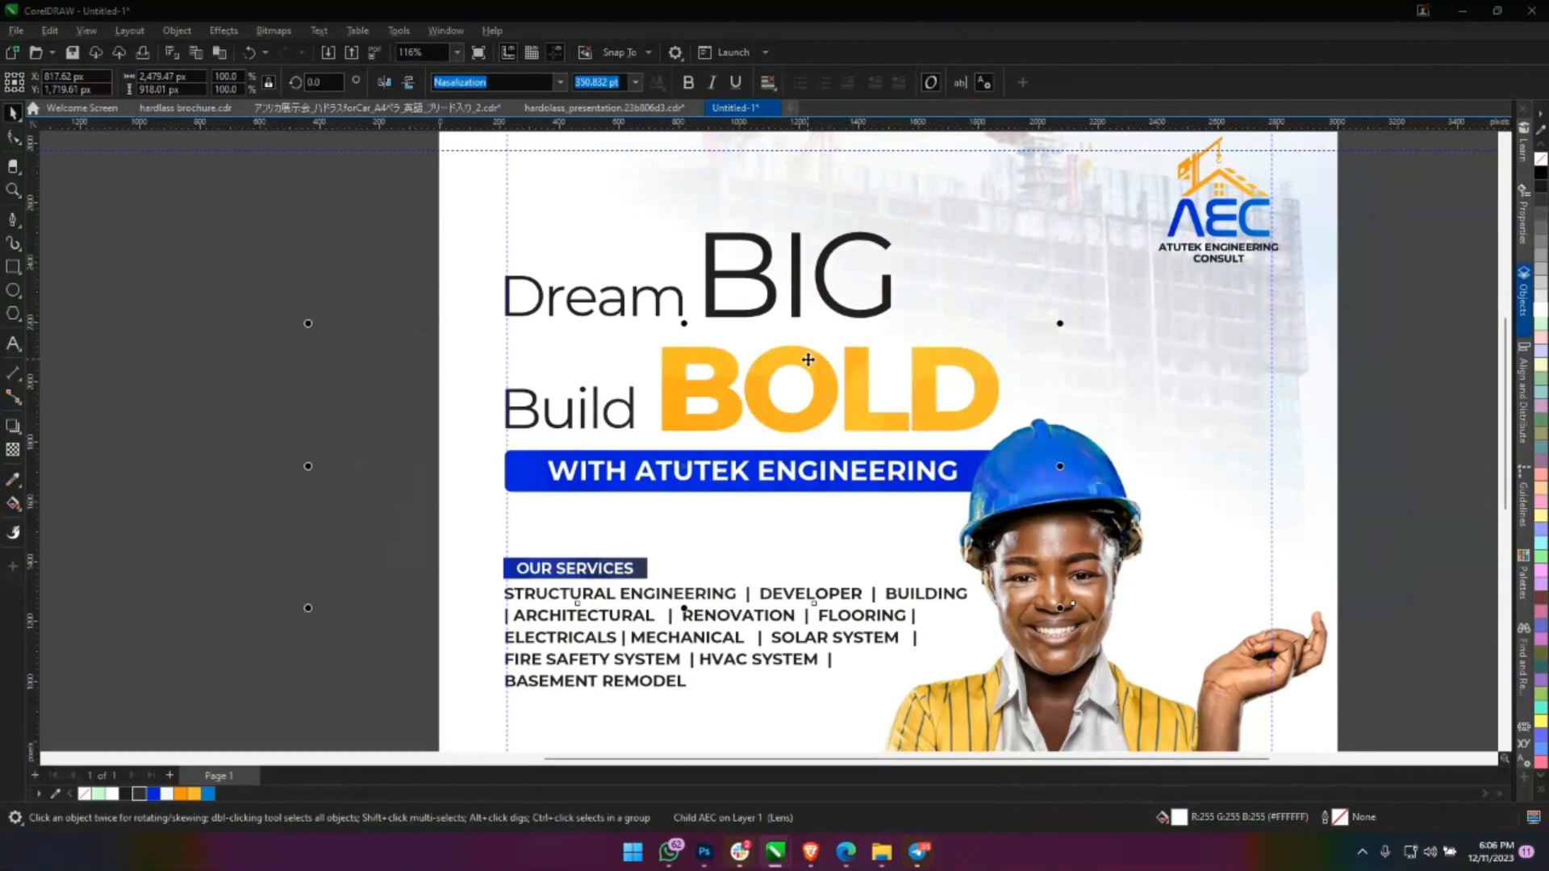
pyautogui.hotkey('ctrl', 'd')
pyautogui.press('Right')
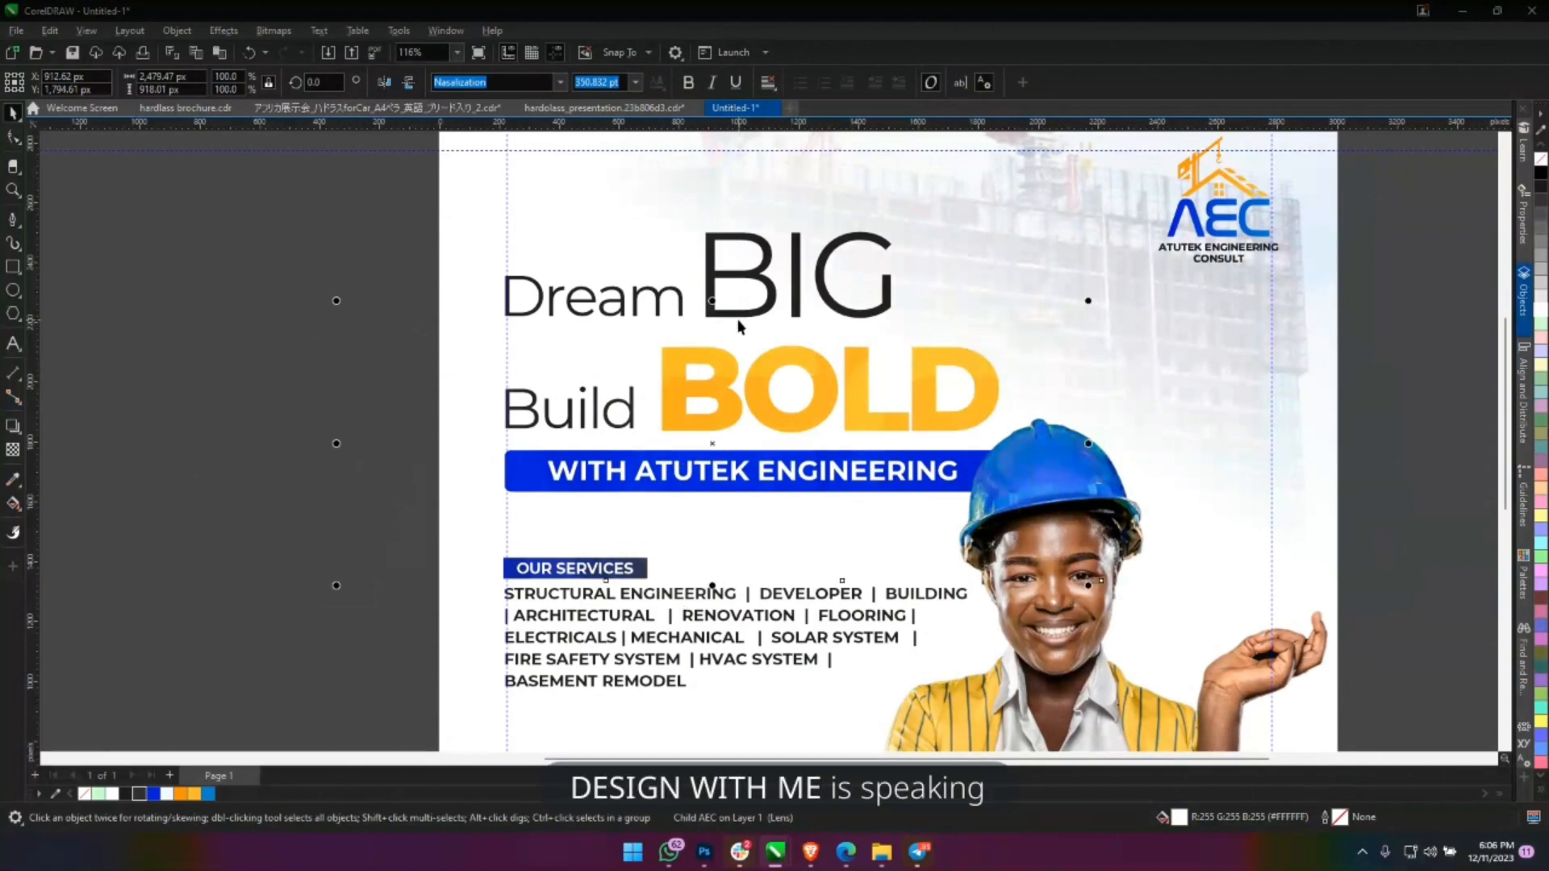
pyautogui.click(13, 450)
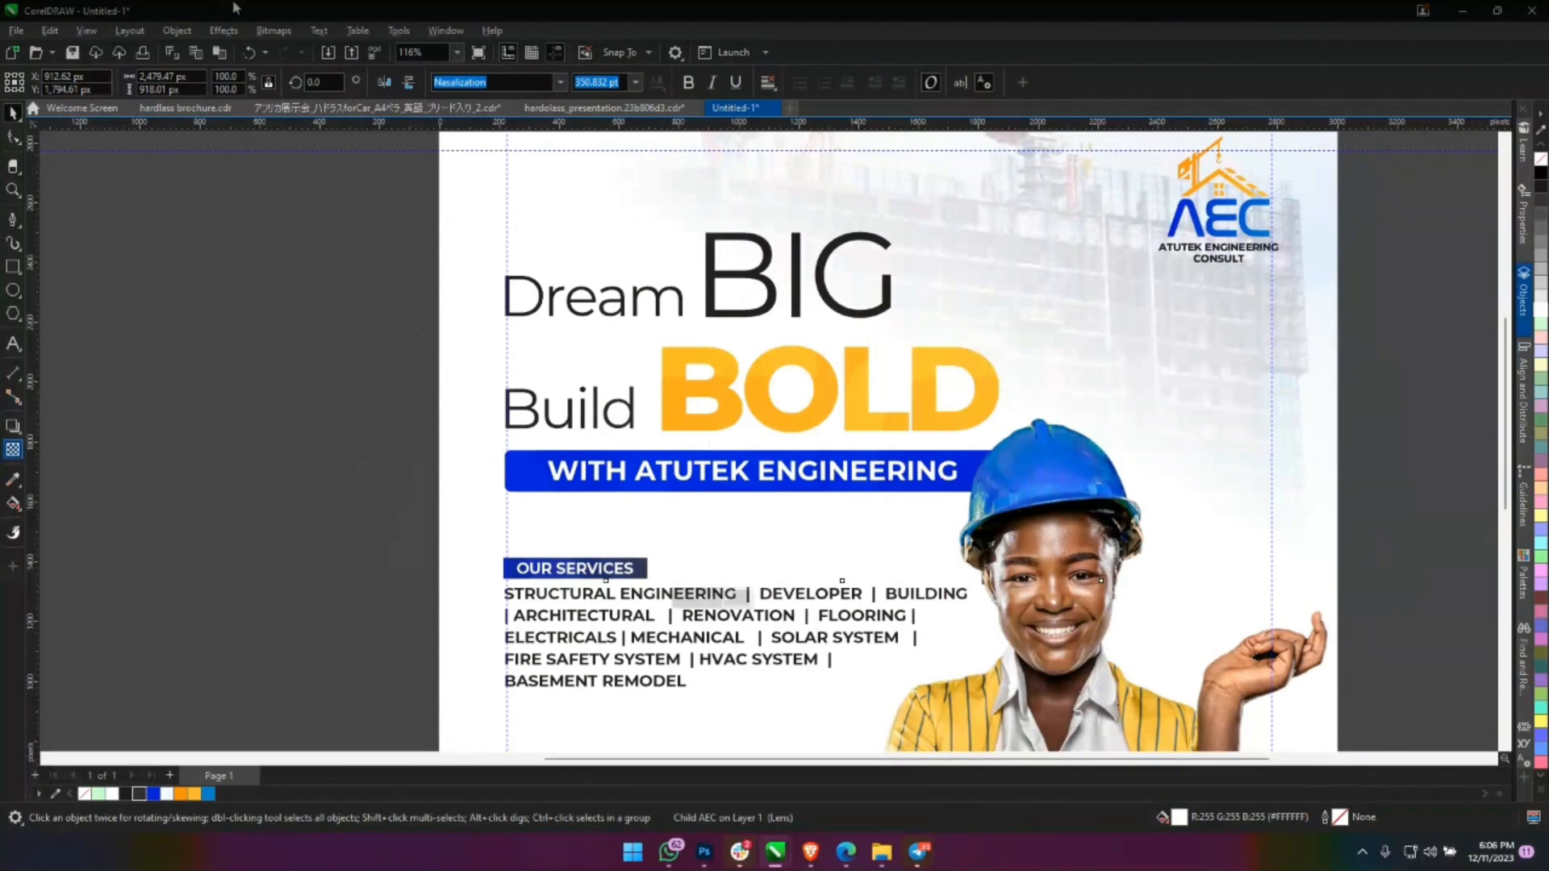
pyautogui.click(232, 85)
pyautogui.click(208, 95)
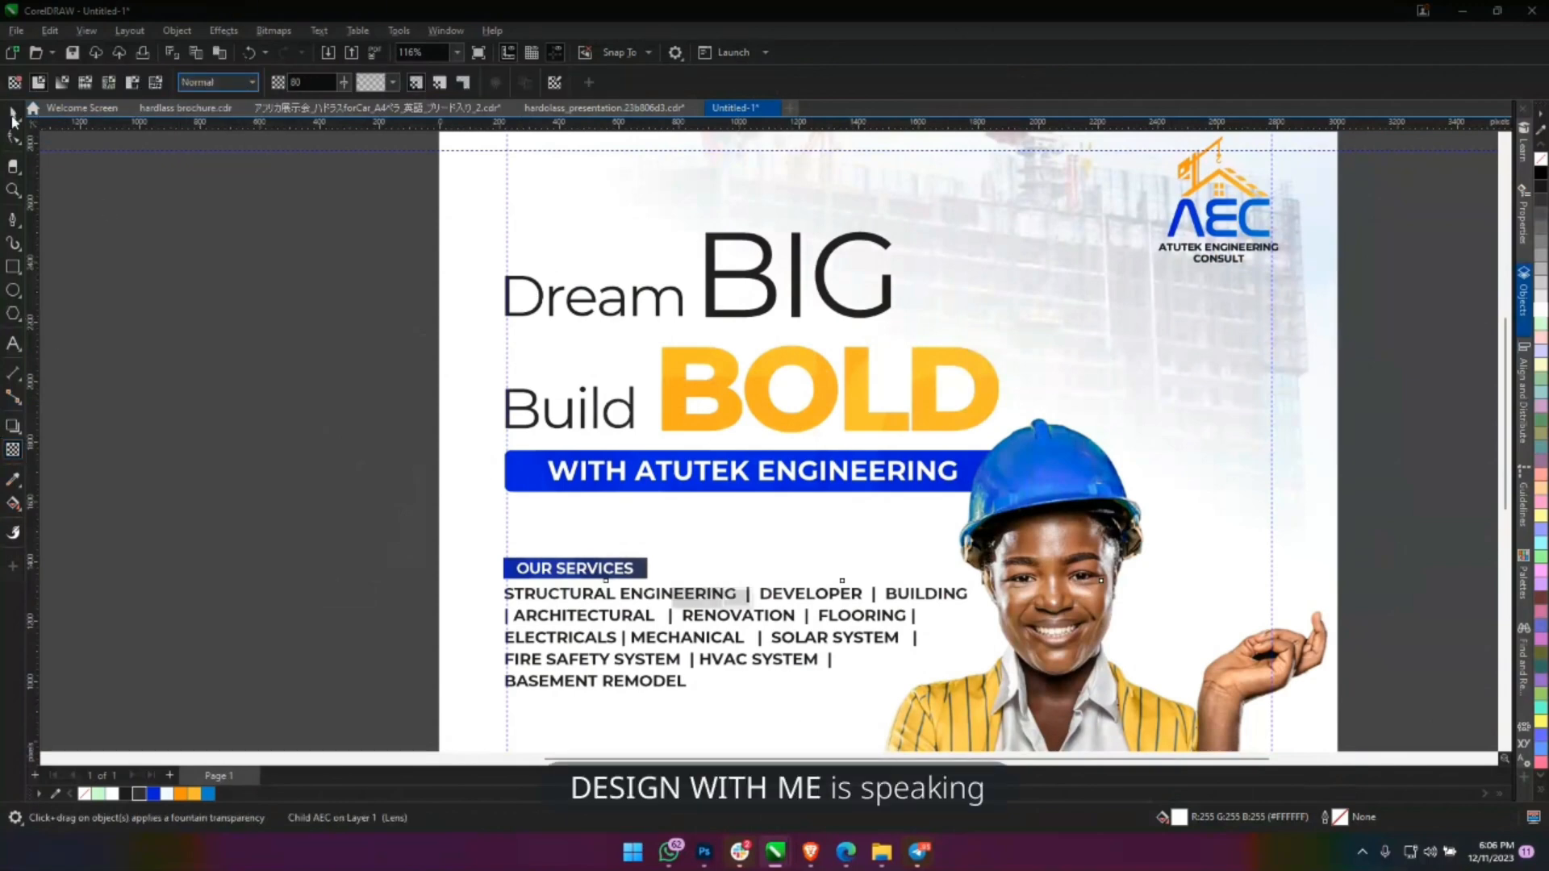
pyautogui.press('space')
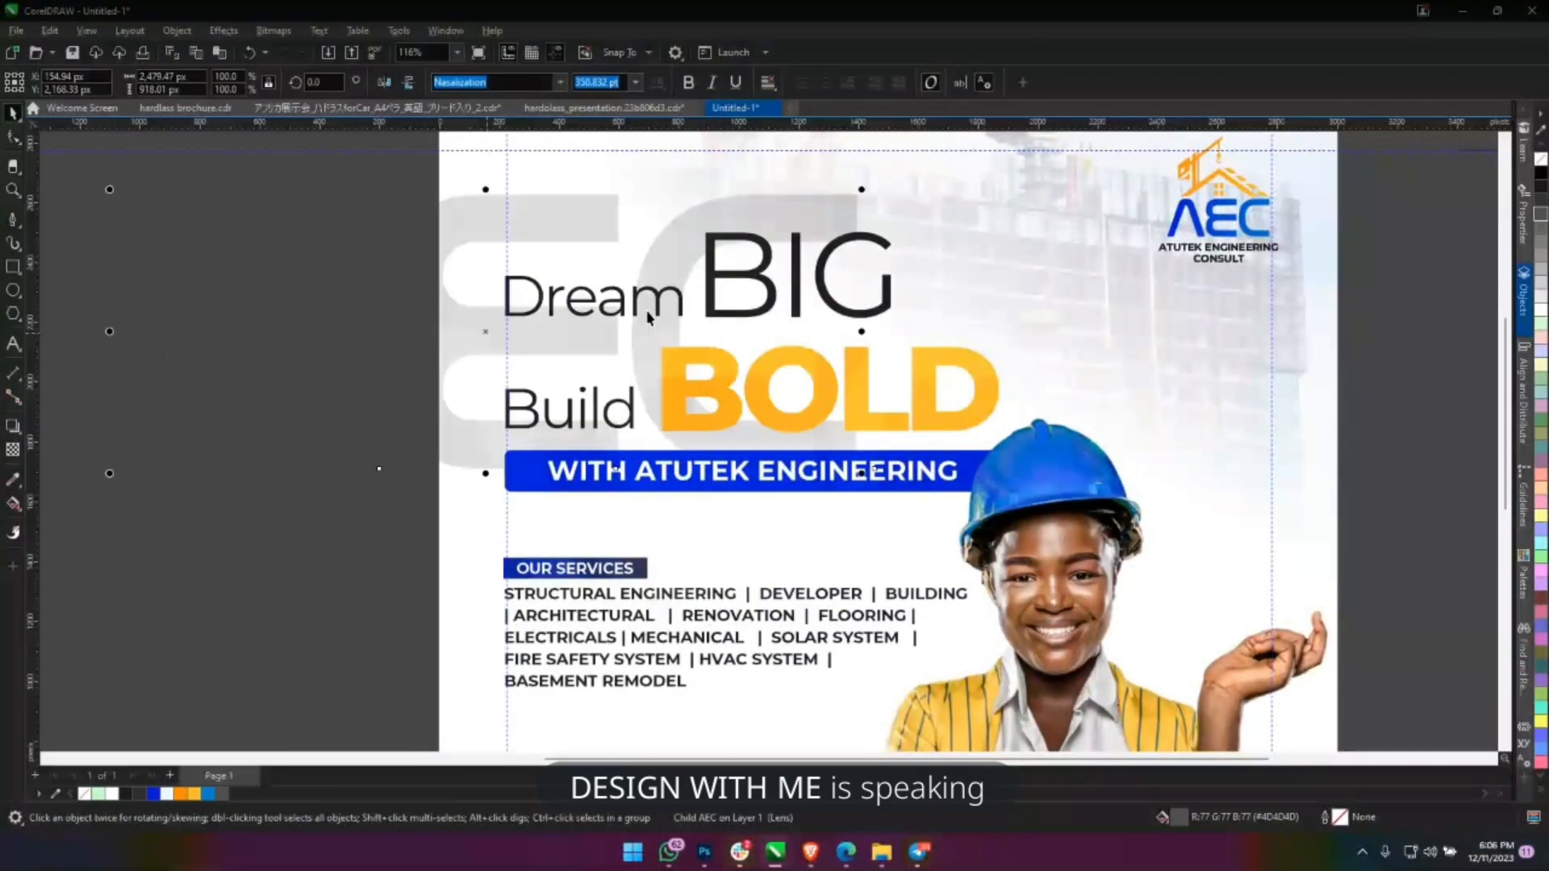
# Shift the dark grey AEC lettering to the right so it sits behind the "Dream BIG Build BOLD" headline.
pyautogui.moveTo(695, 366); pyautogui.dragTo(557, 422)
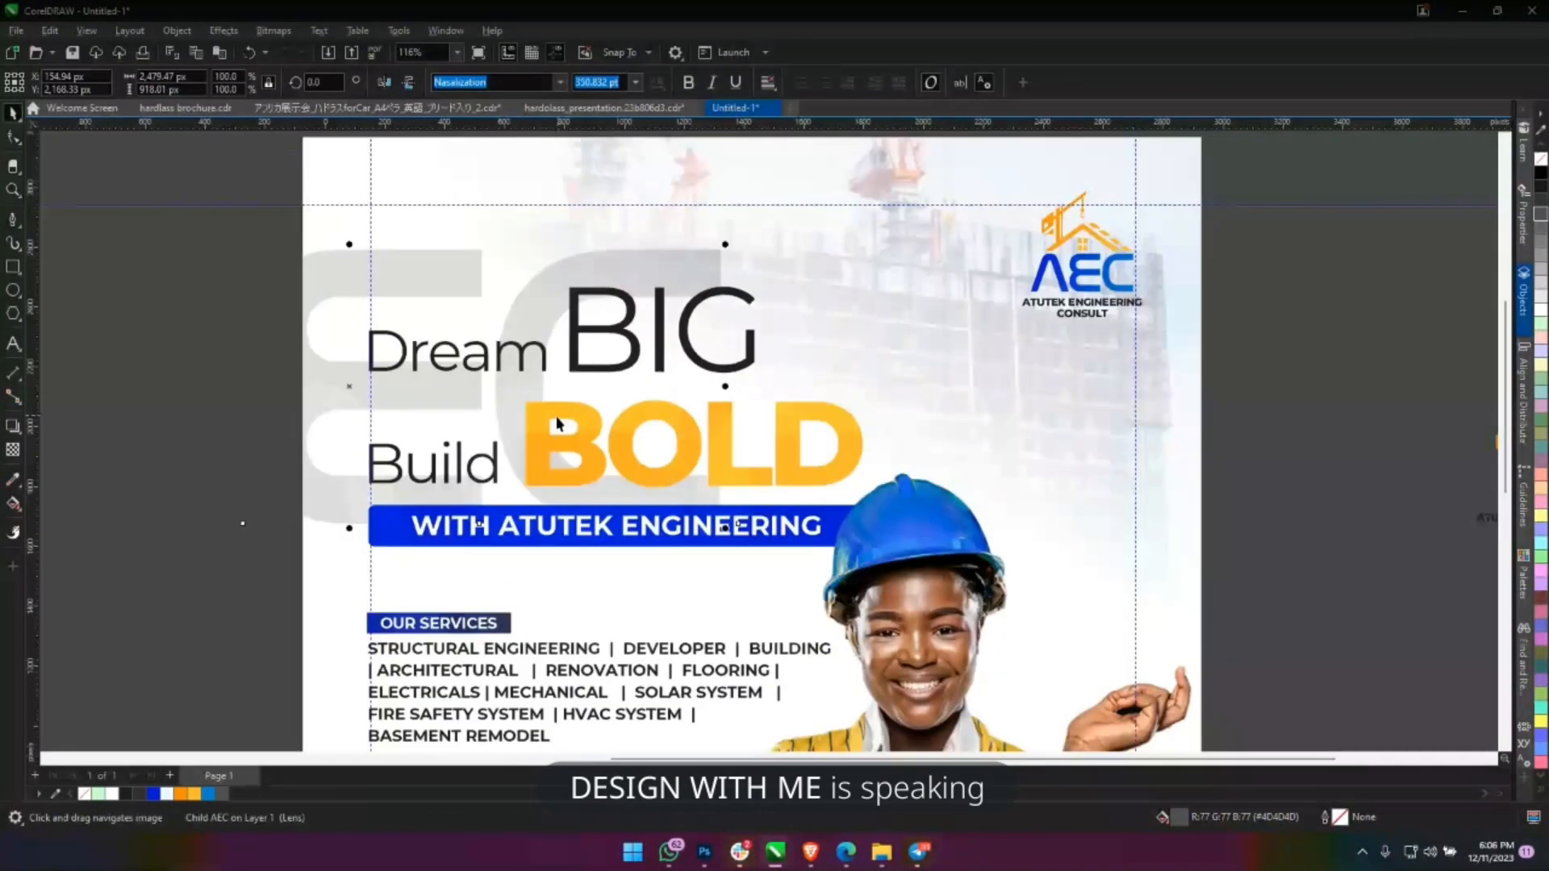
pyautogui.moveTo(394, 371); pyautogui.dragTo(512, 370)
pyautogui.moveTo(702, 467); pyautogui.dragTo(899, 371)
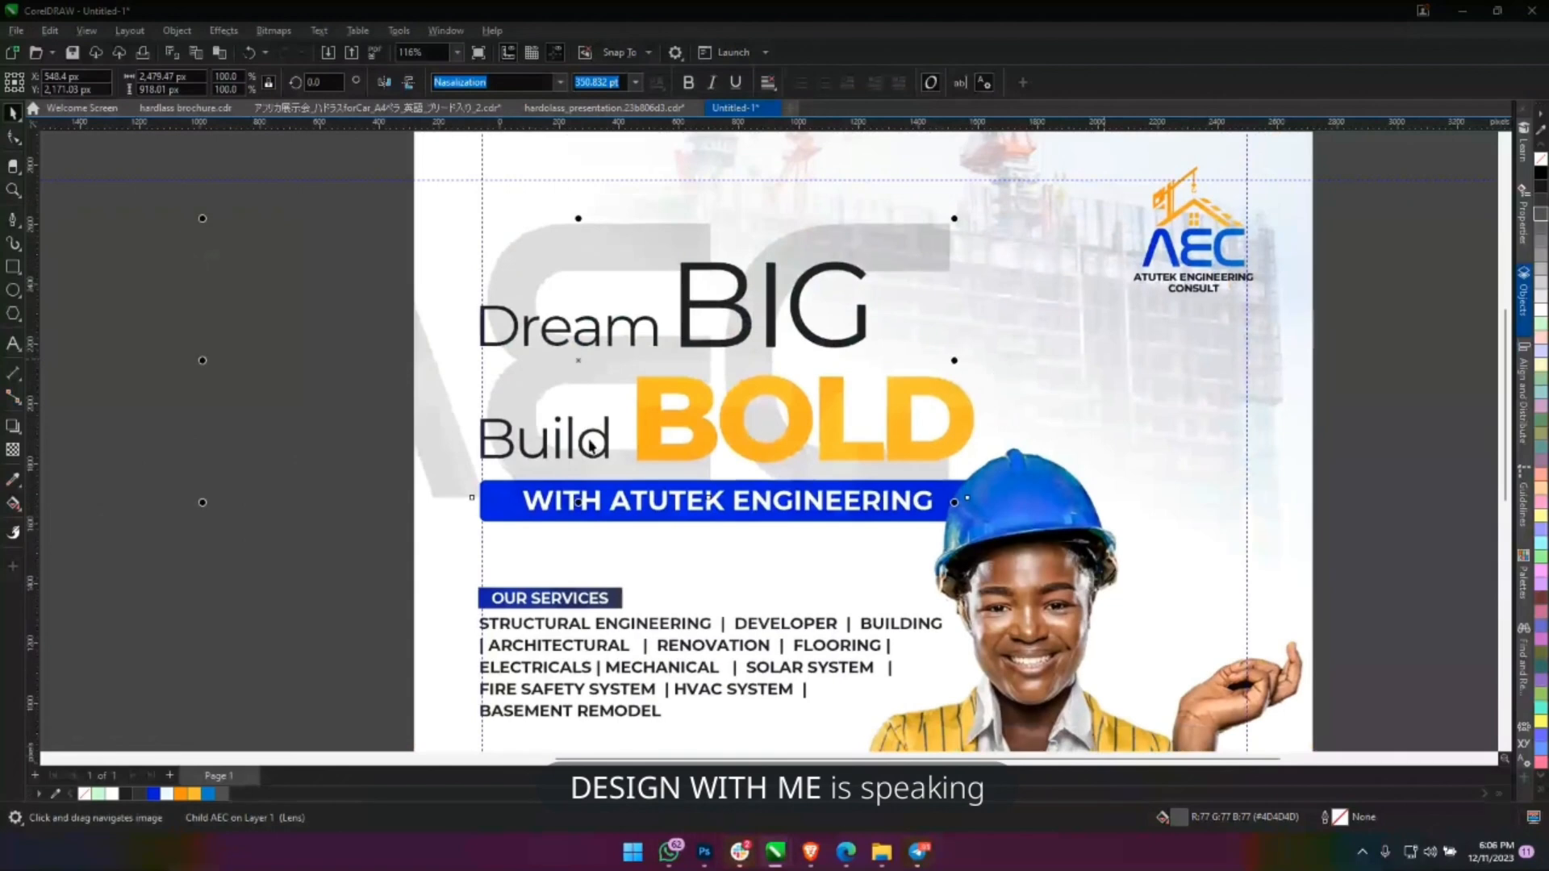
# Raise the dark grey AEC lettering's transparency to 92.
pyautogui.click(13, 450)
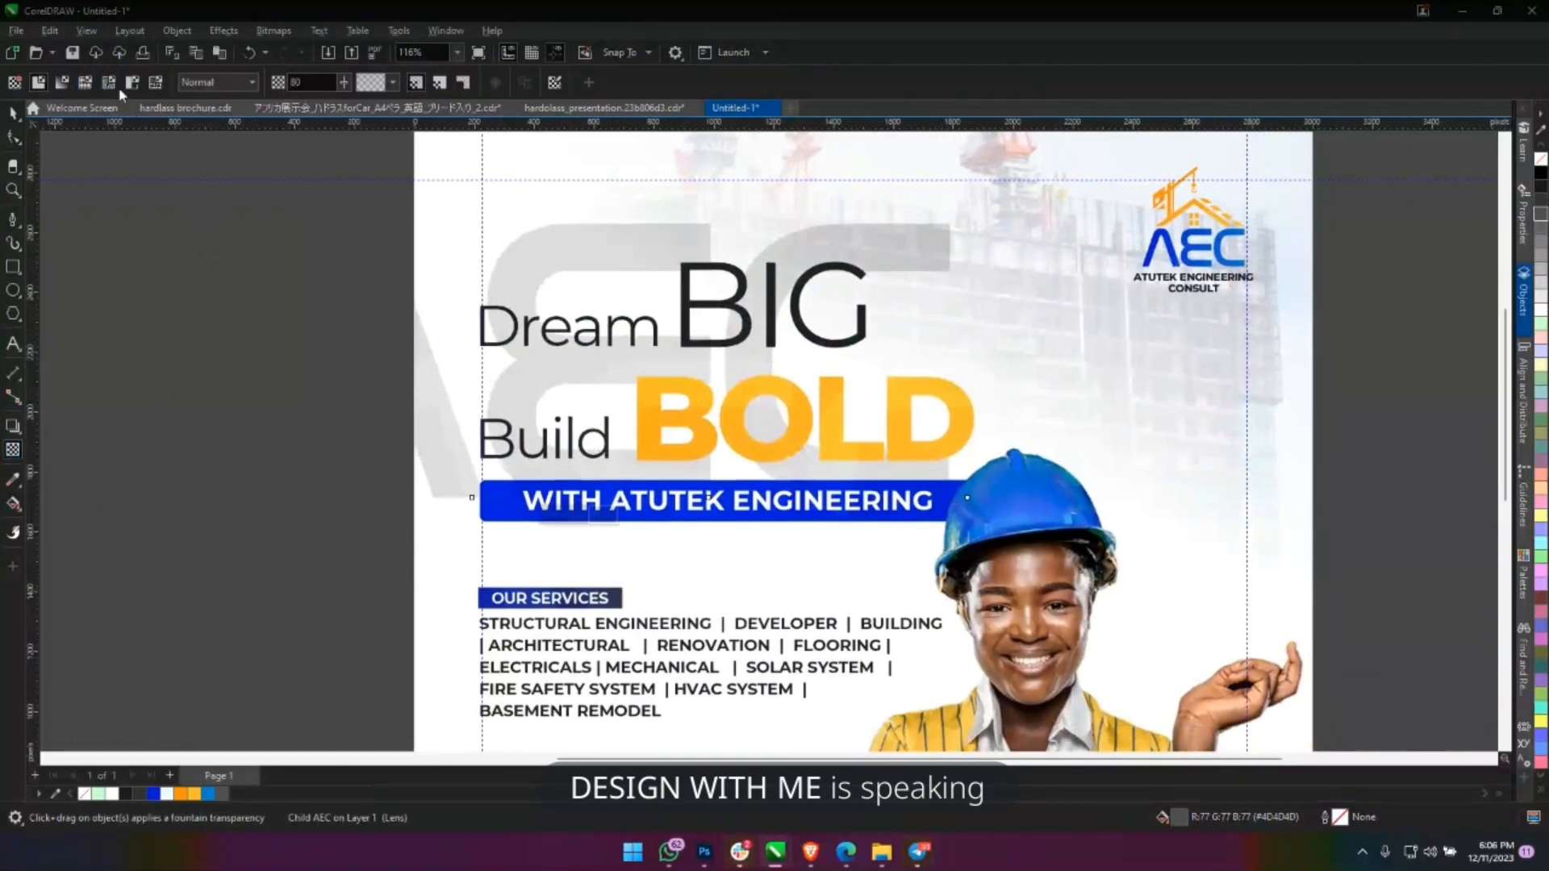
pyautogui.moveTo(342, 84); pyautogui.dragTo(352, 90)
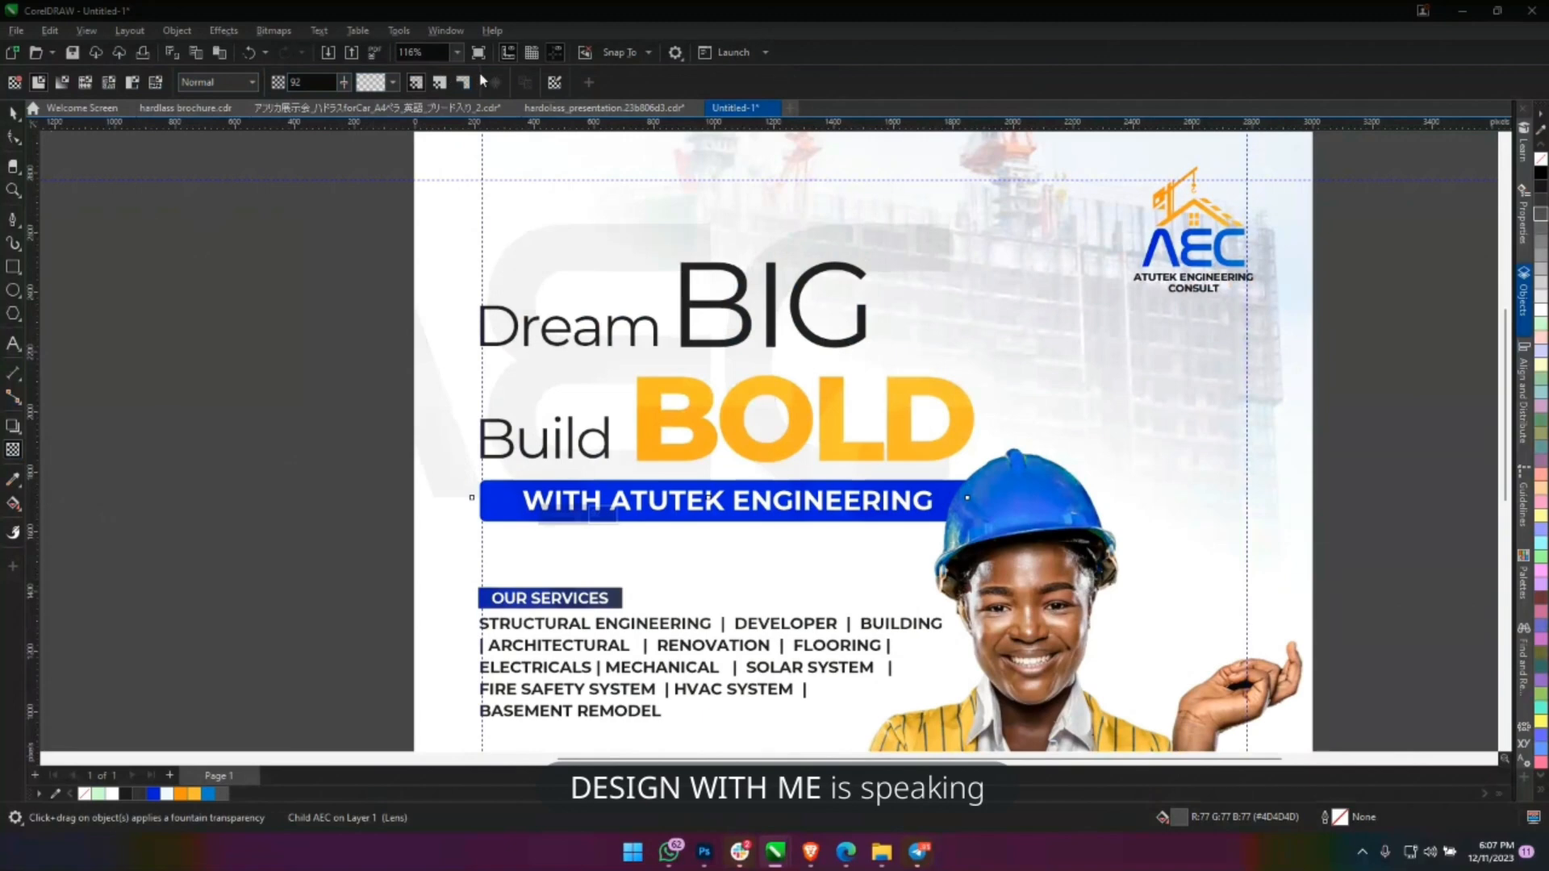
pyautogui.click(10, 113)
pyautogui.scroll(1, 531, 398)
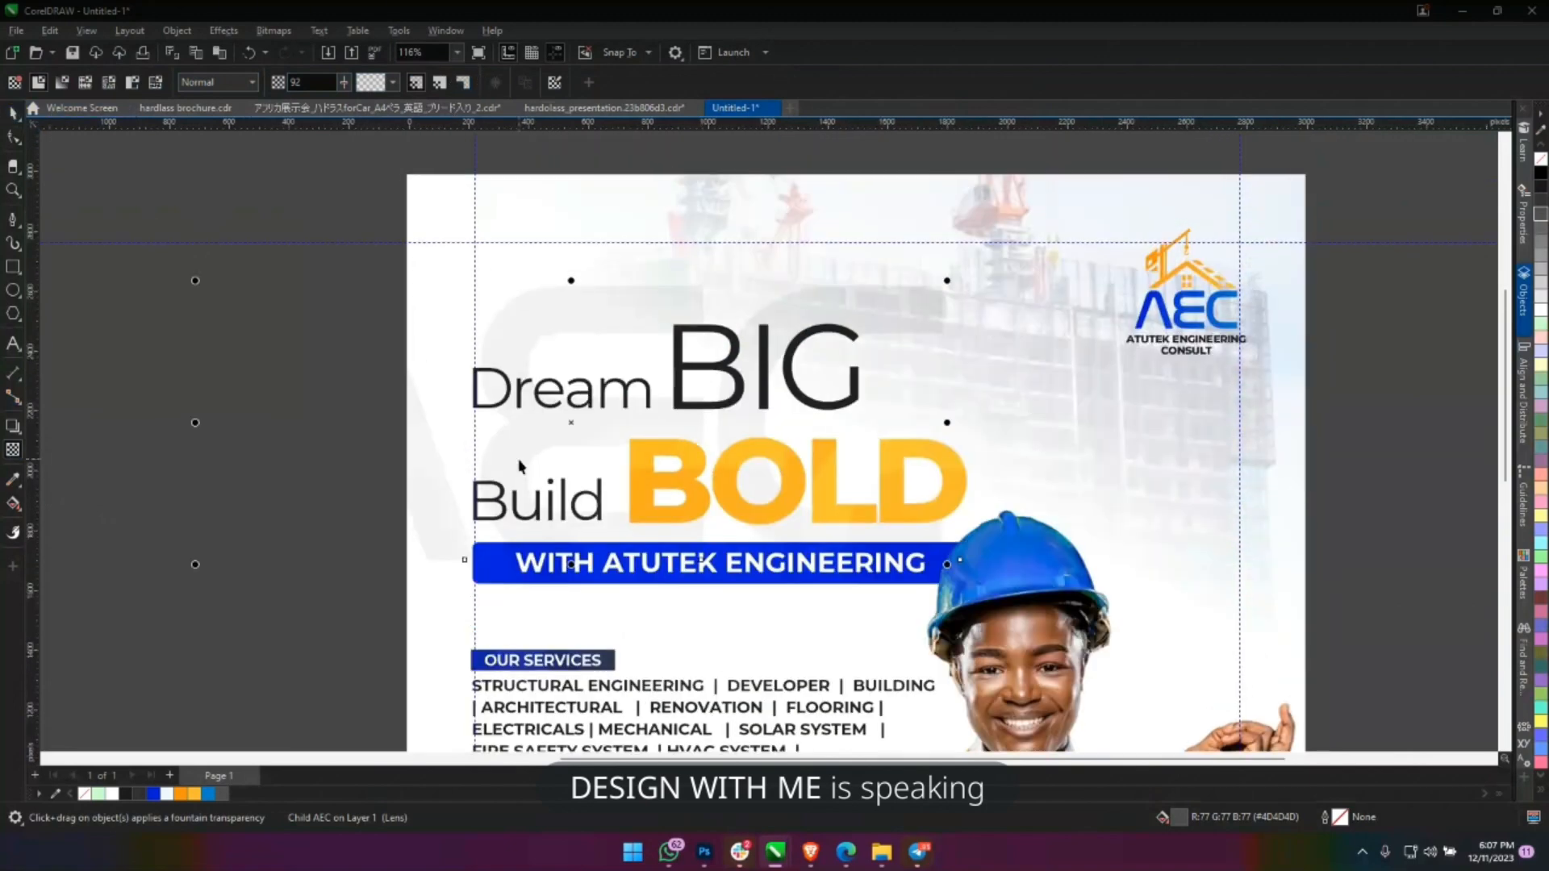
pyautogui.click(564, 418)
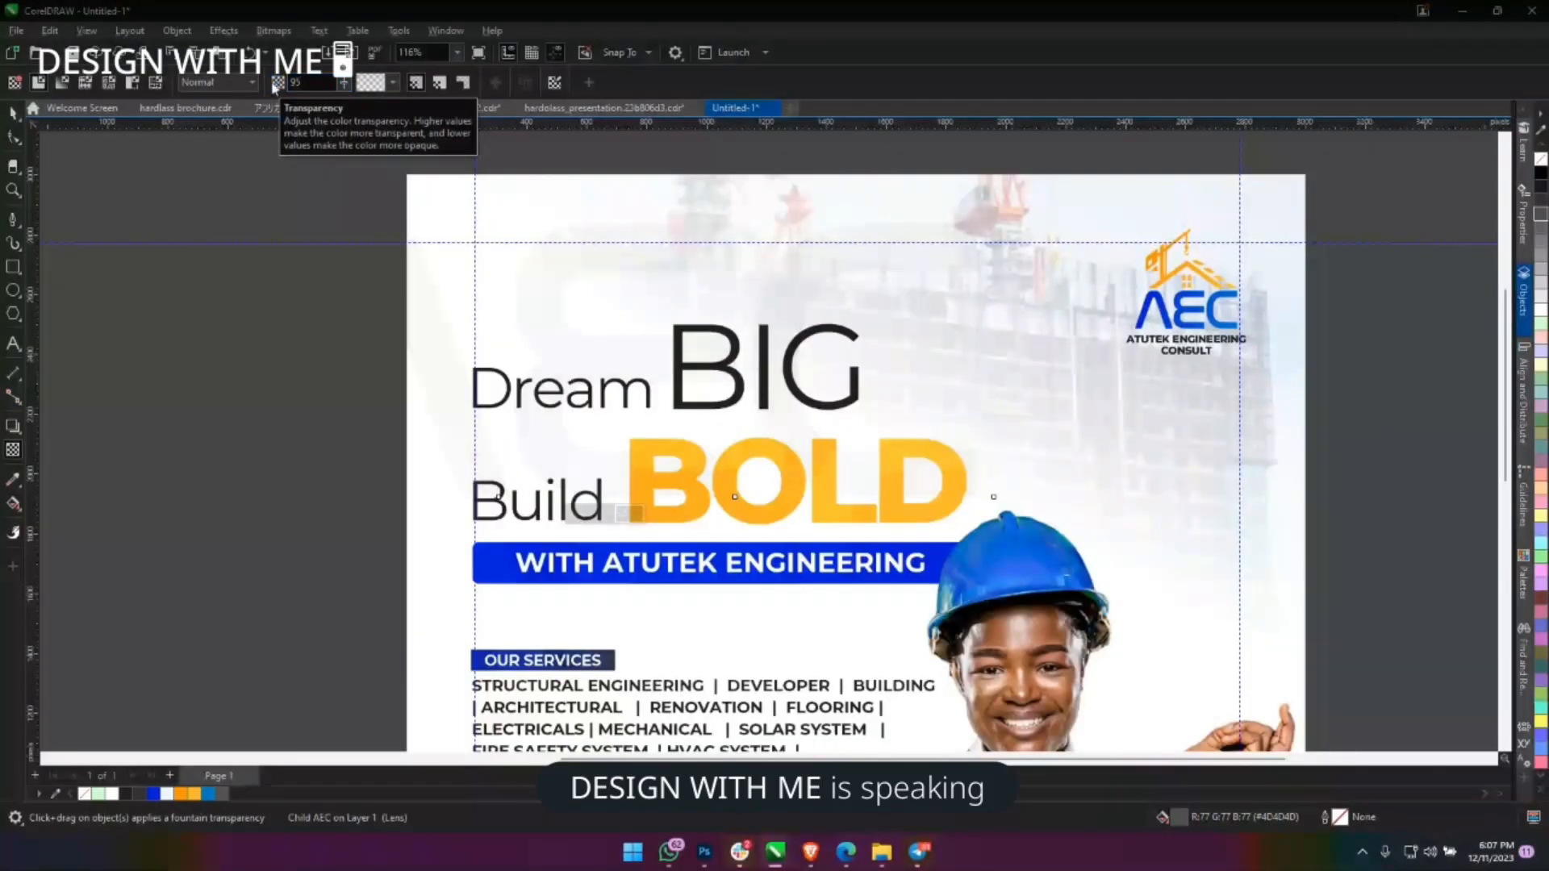
# Set the transparency of the white Overlay-mode AEC lettering behind the headline to 70.
pyautogui.scroll(2, 1016, 454)
pyautogui.click(919, 413)
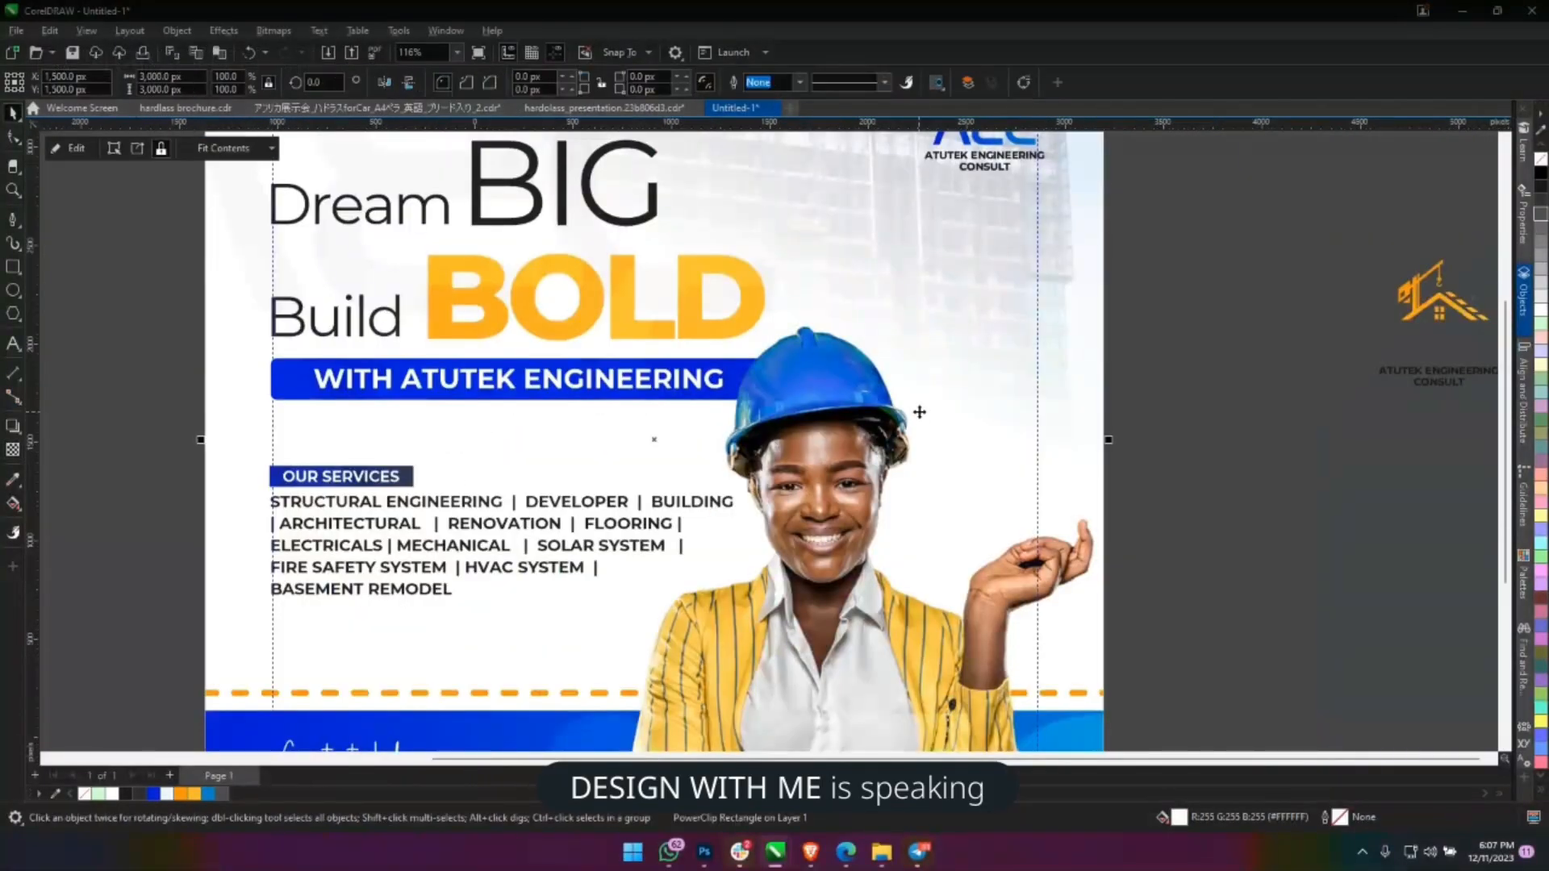
pyautogui.scroll(-2, 920, 412)
pyautogui.press('F9')
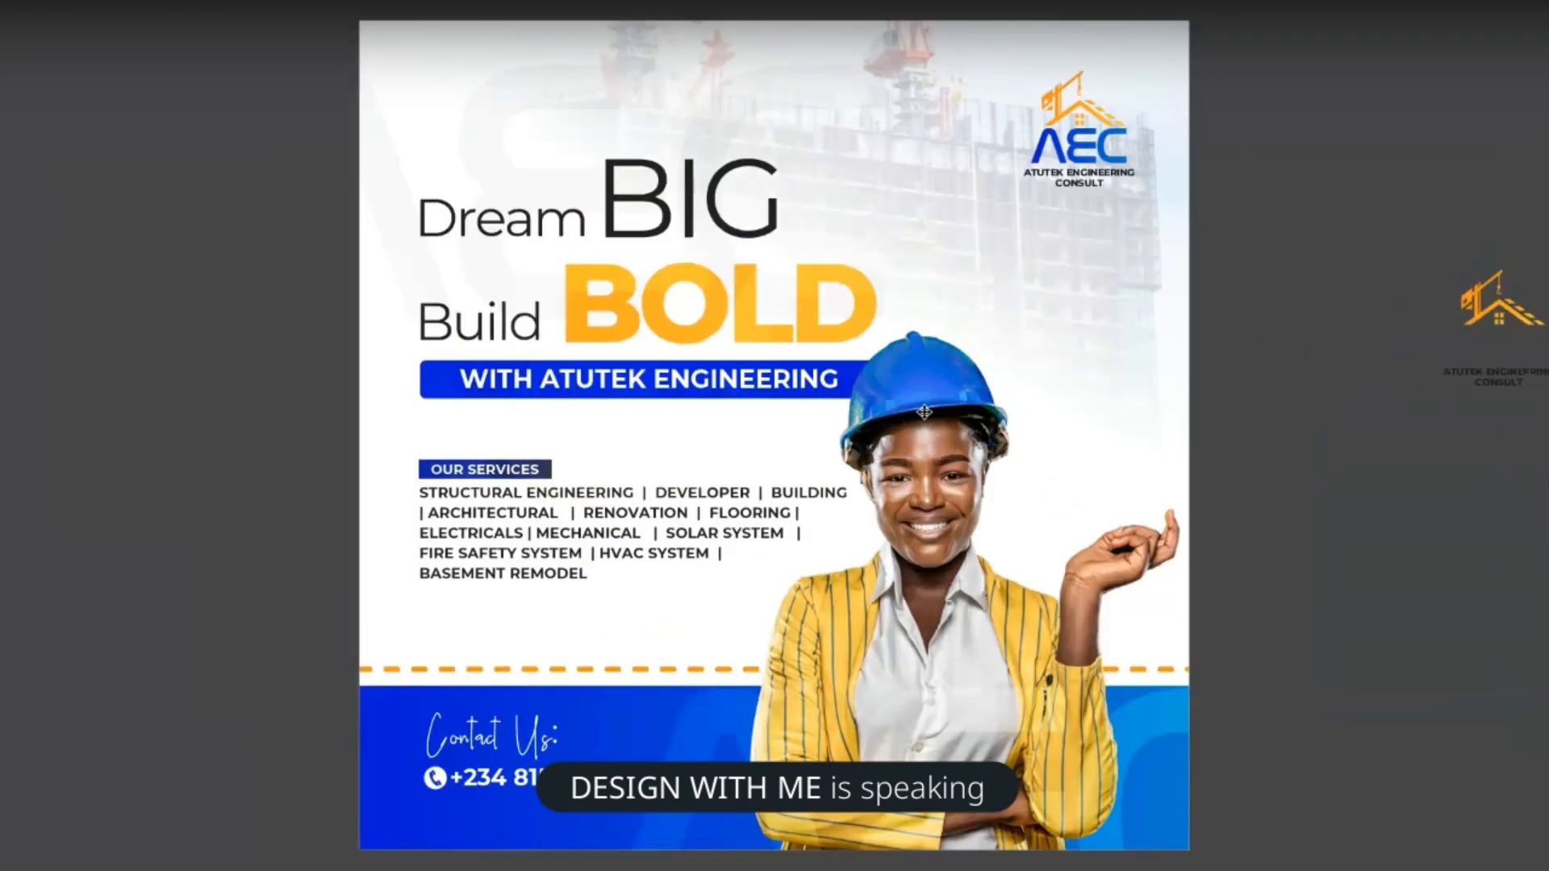
pyautogui.press('Escape')
pyautogui.click(13, 449)
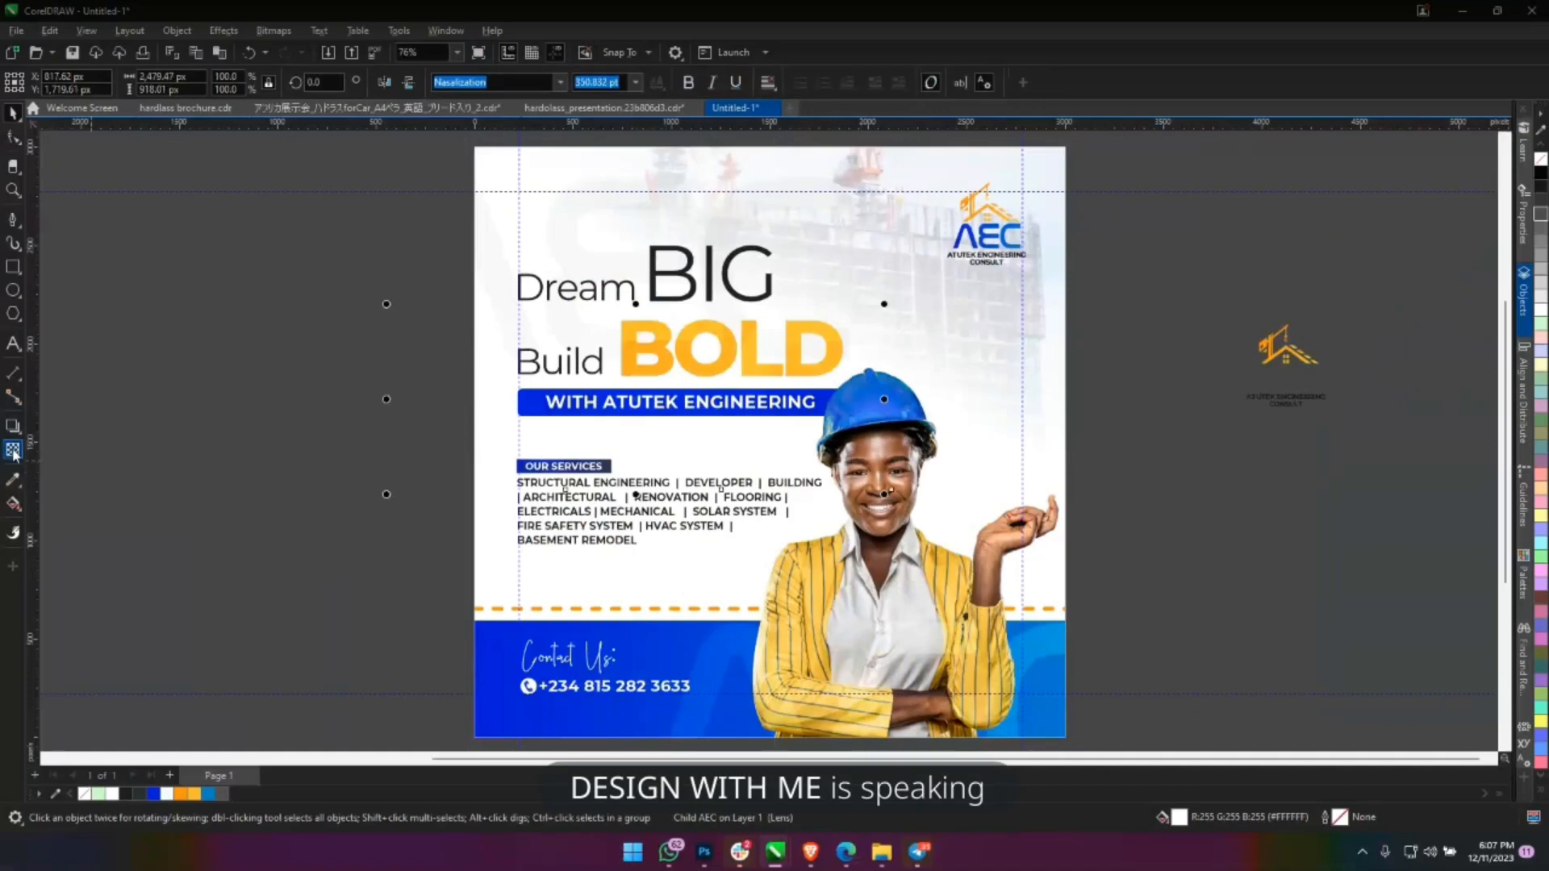
pyautogui.write('70')
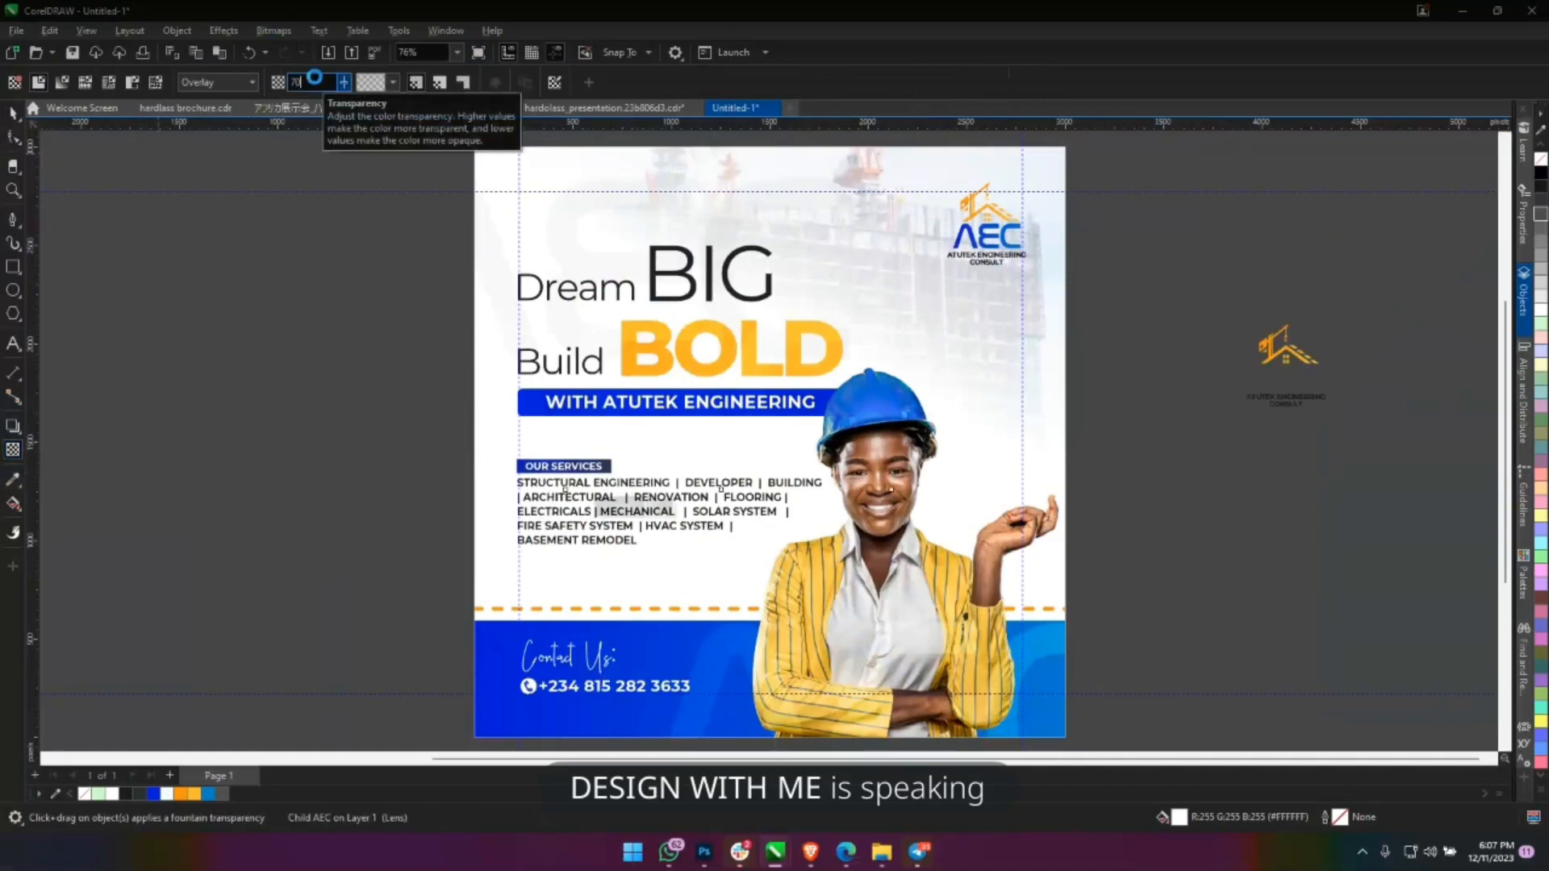
pyautogui.press('Return')
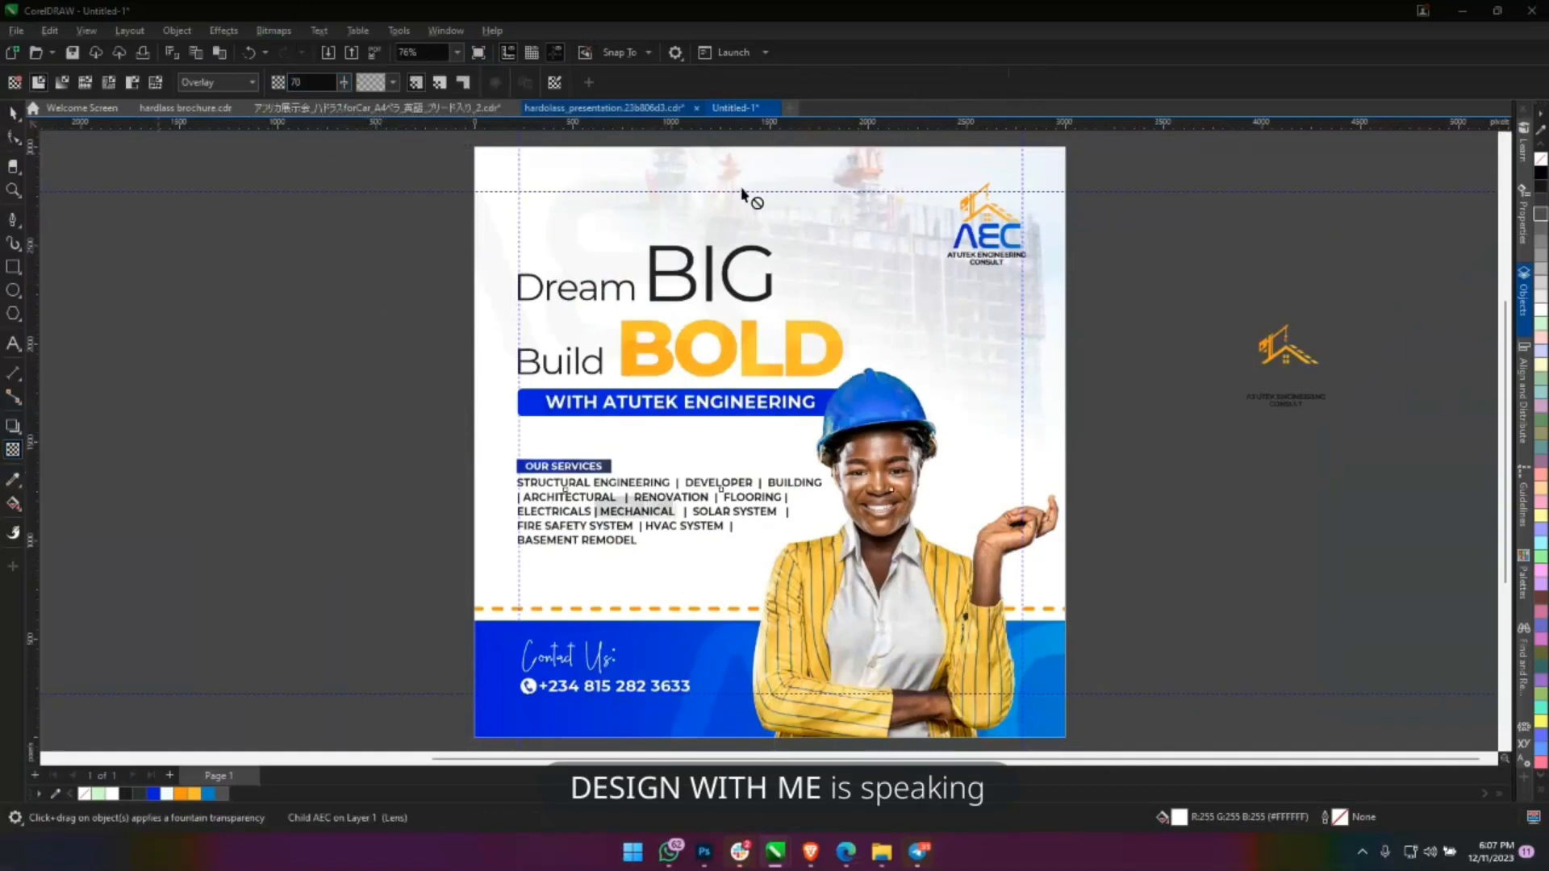
pyautogui.click(10, 112)
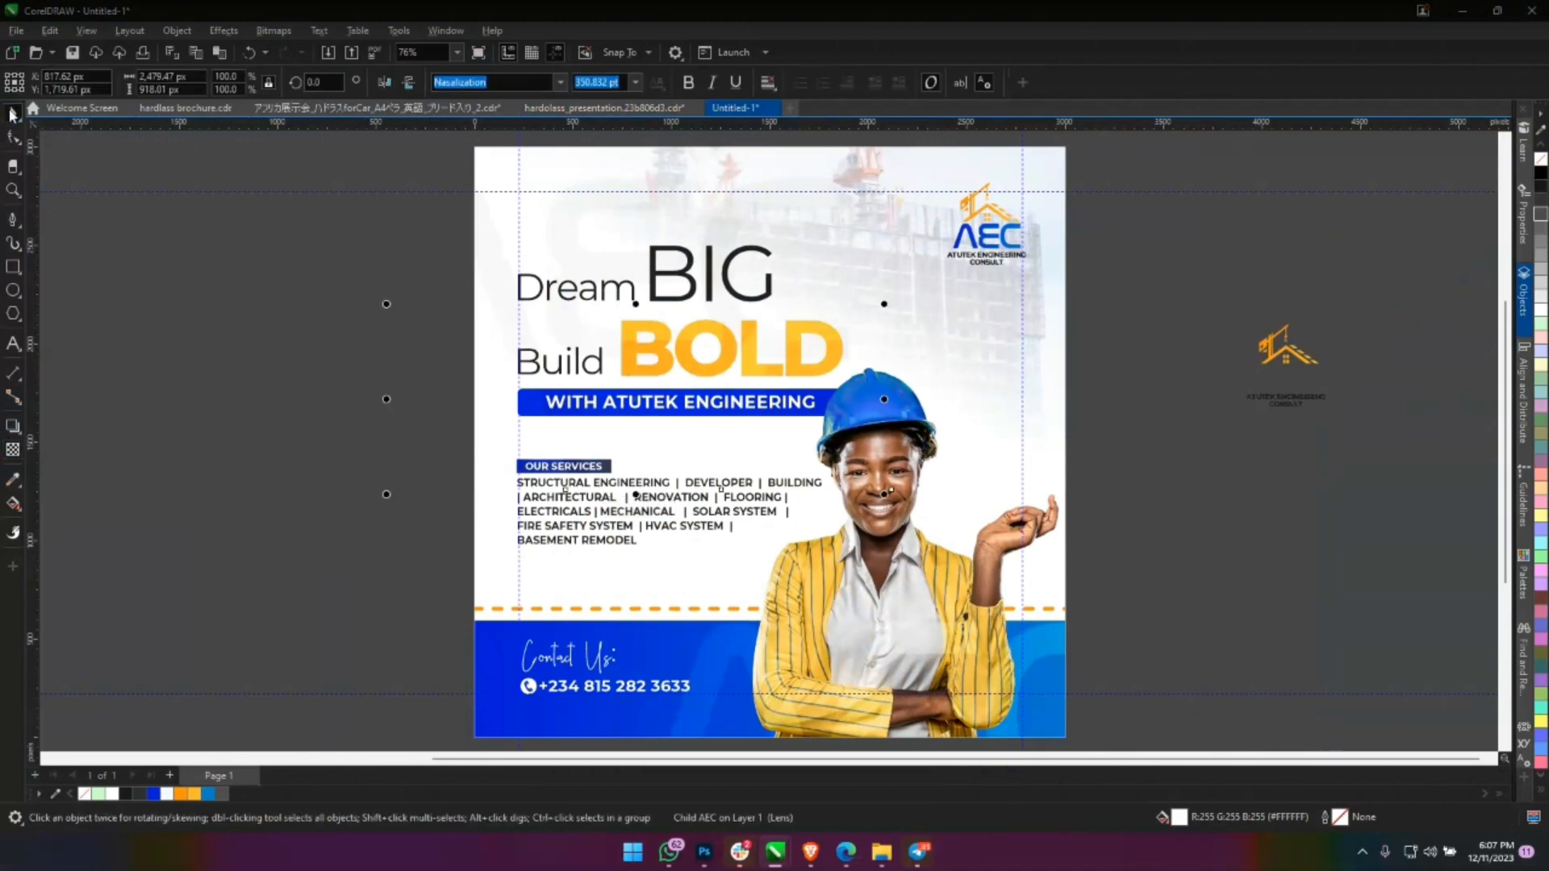
pyautogui.click(1077, 387)
pyautogui.scroll(2, 983, 412)
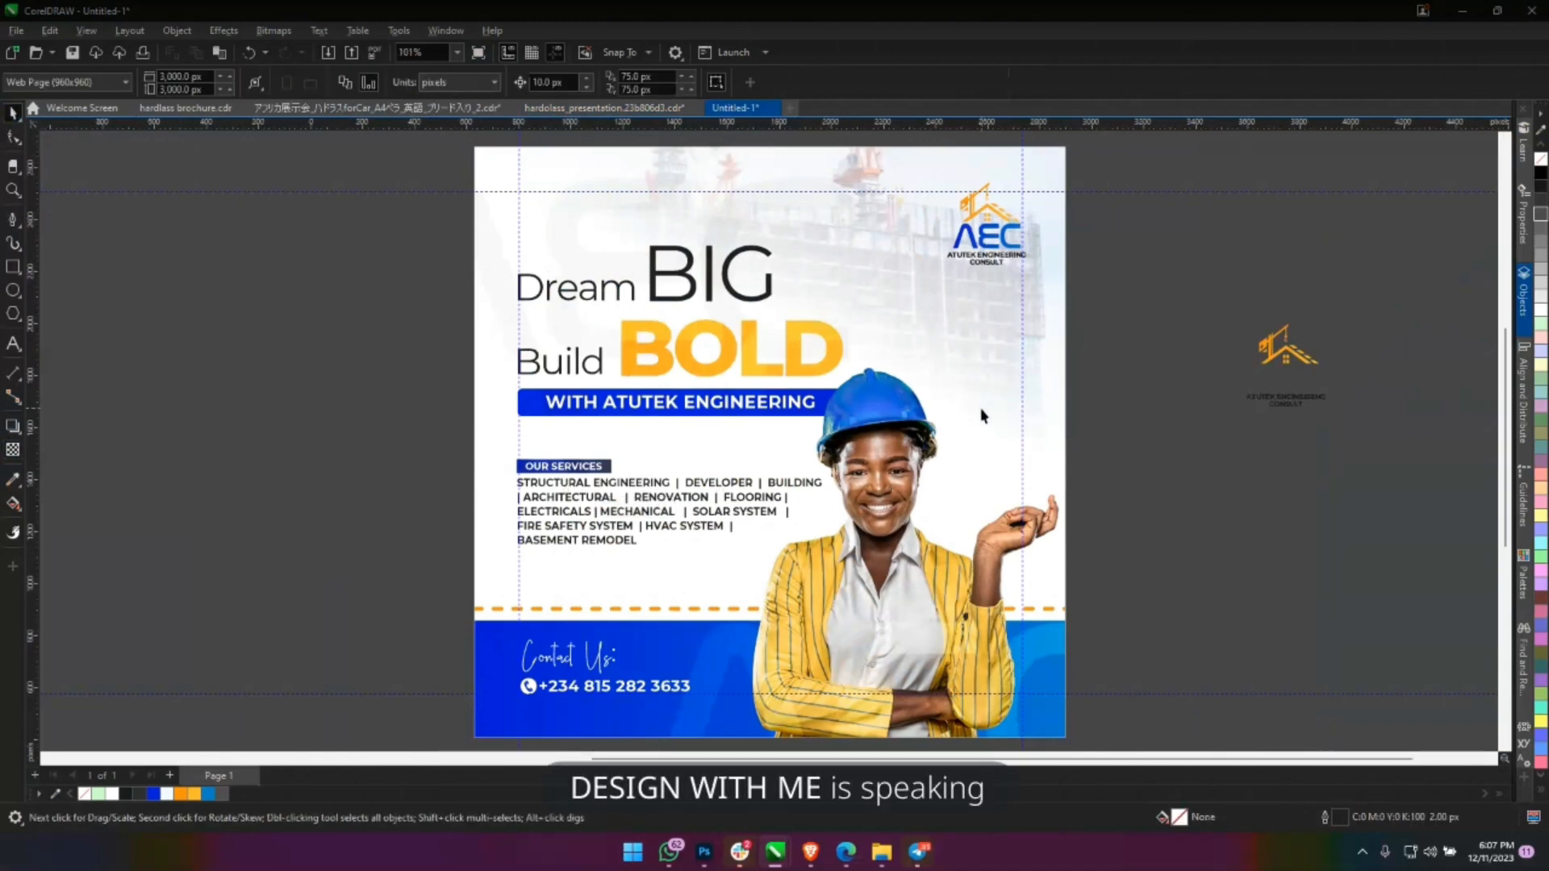
pyautogui.scroll(-2, 971, 435)
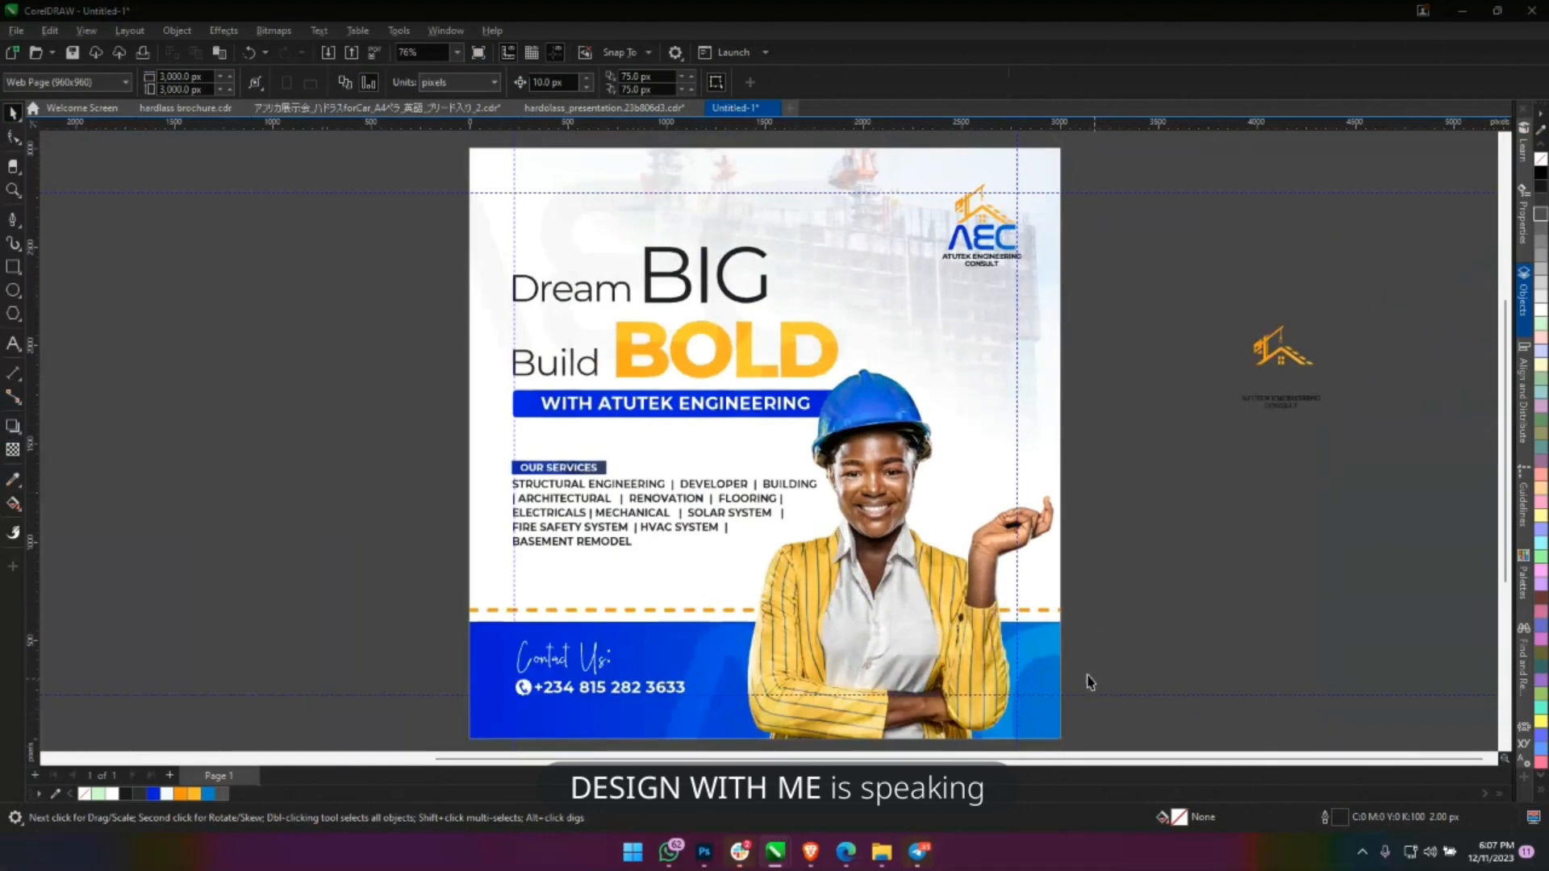
# Group all elements of the flyer on the page into one object.
pyautogui.scroll(-1, 977, 606)
pyautogui.moveTo(1001, 698); pyautogui.dragTo(293, 167)
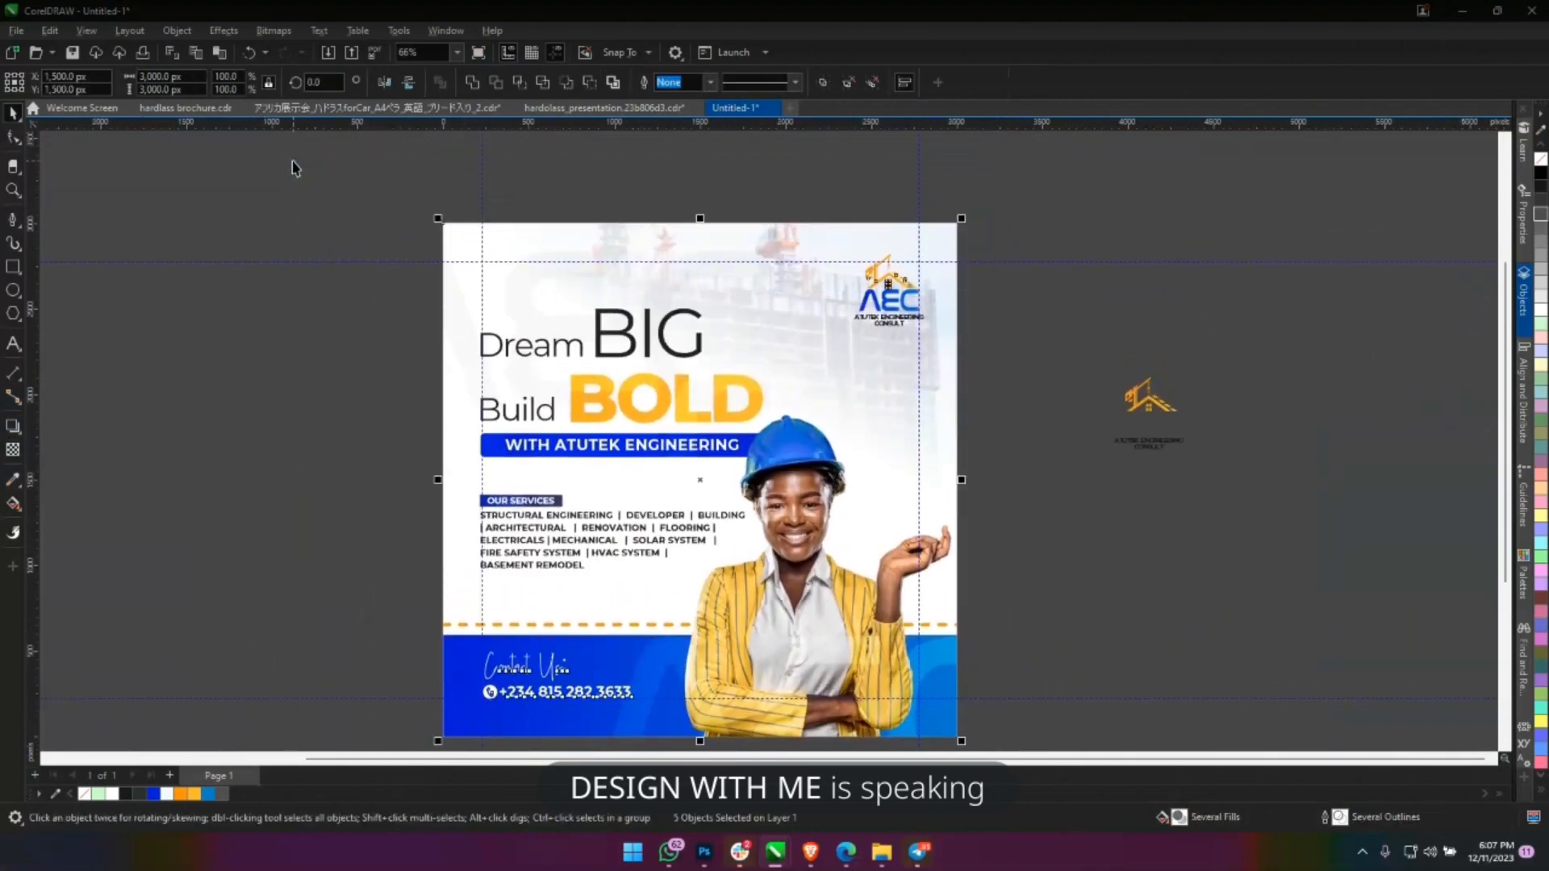
pyautogui.hotkey('ctrl', 'g')
# Export the grouped flyer as a JPEG named "flyer 1" in RGB Color (24-bit) mode at 3000 px square.
pyautogui.click(16, 31)
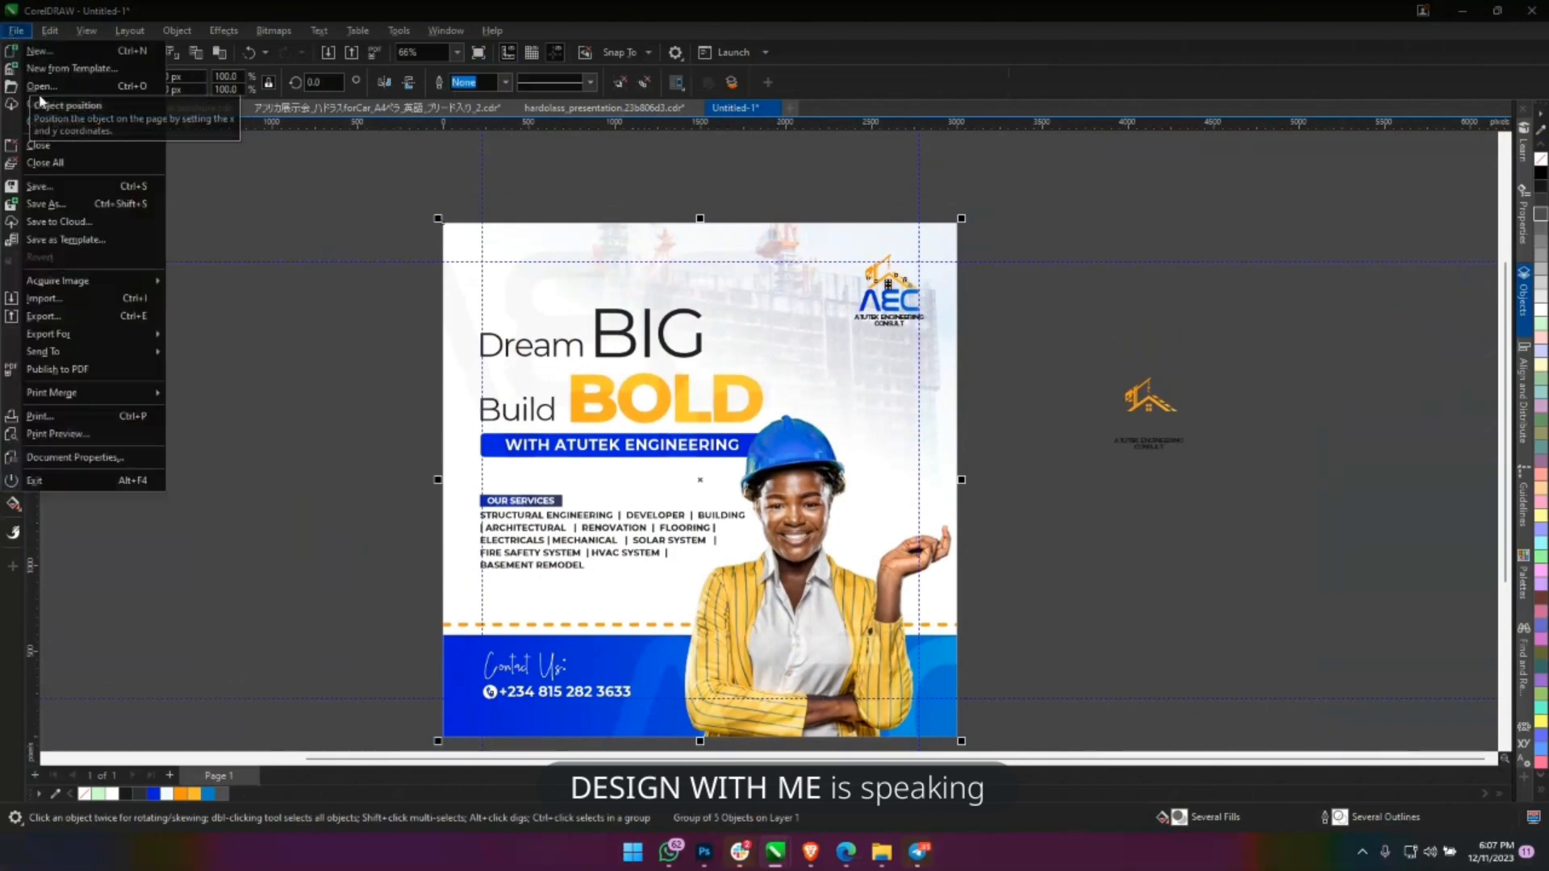
pyautogui.click(110, 317)
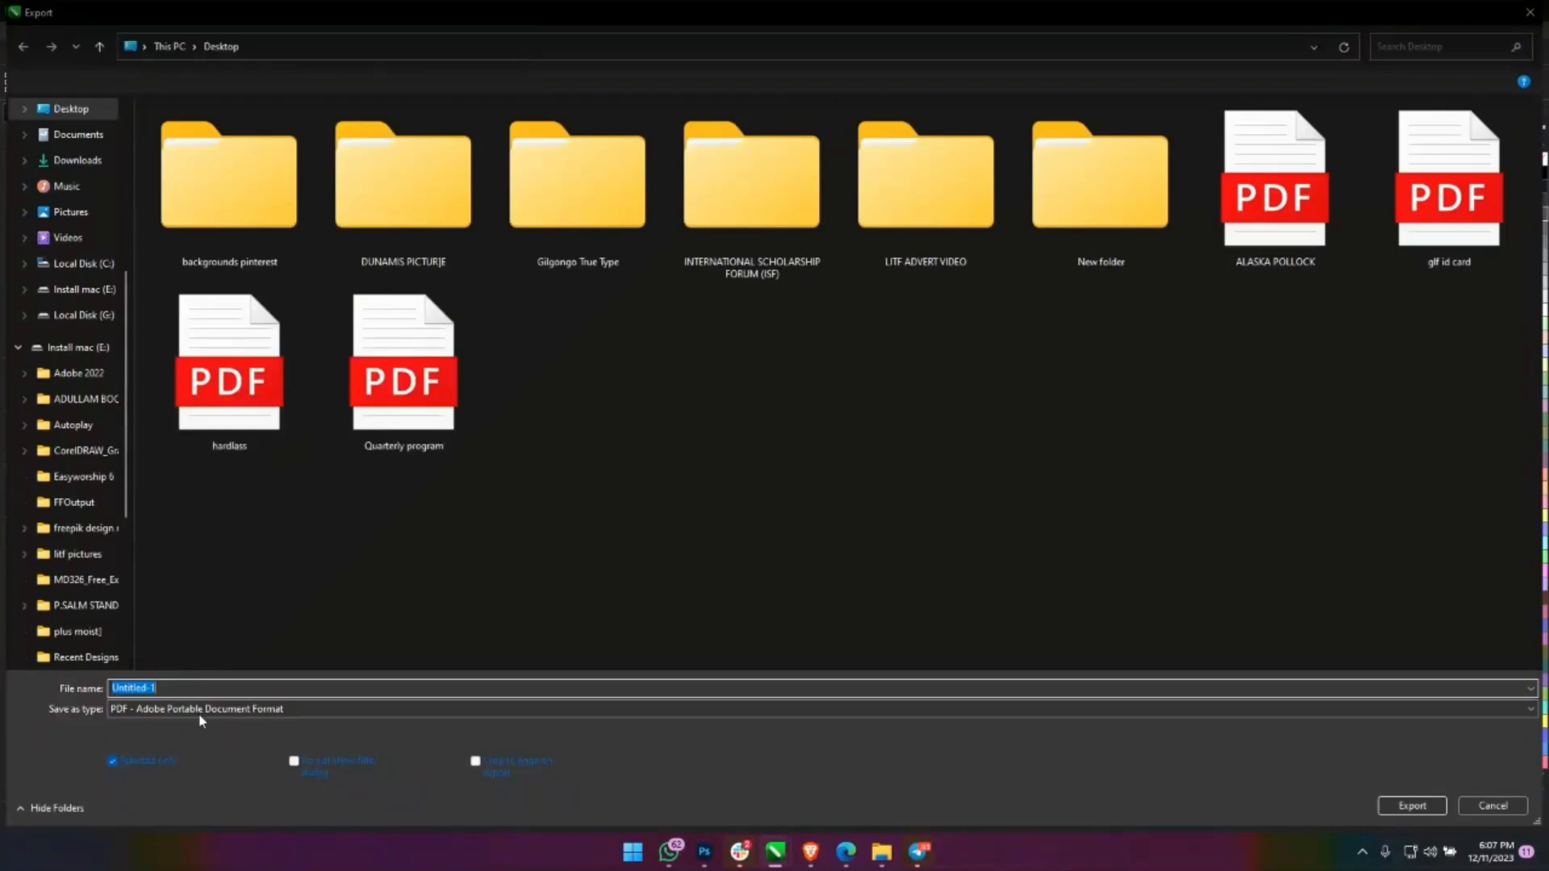
pyautogui.click(201, 711)
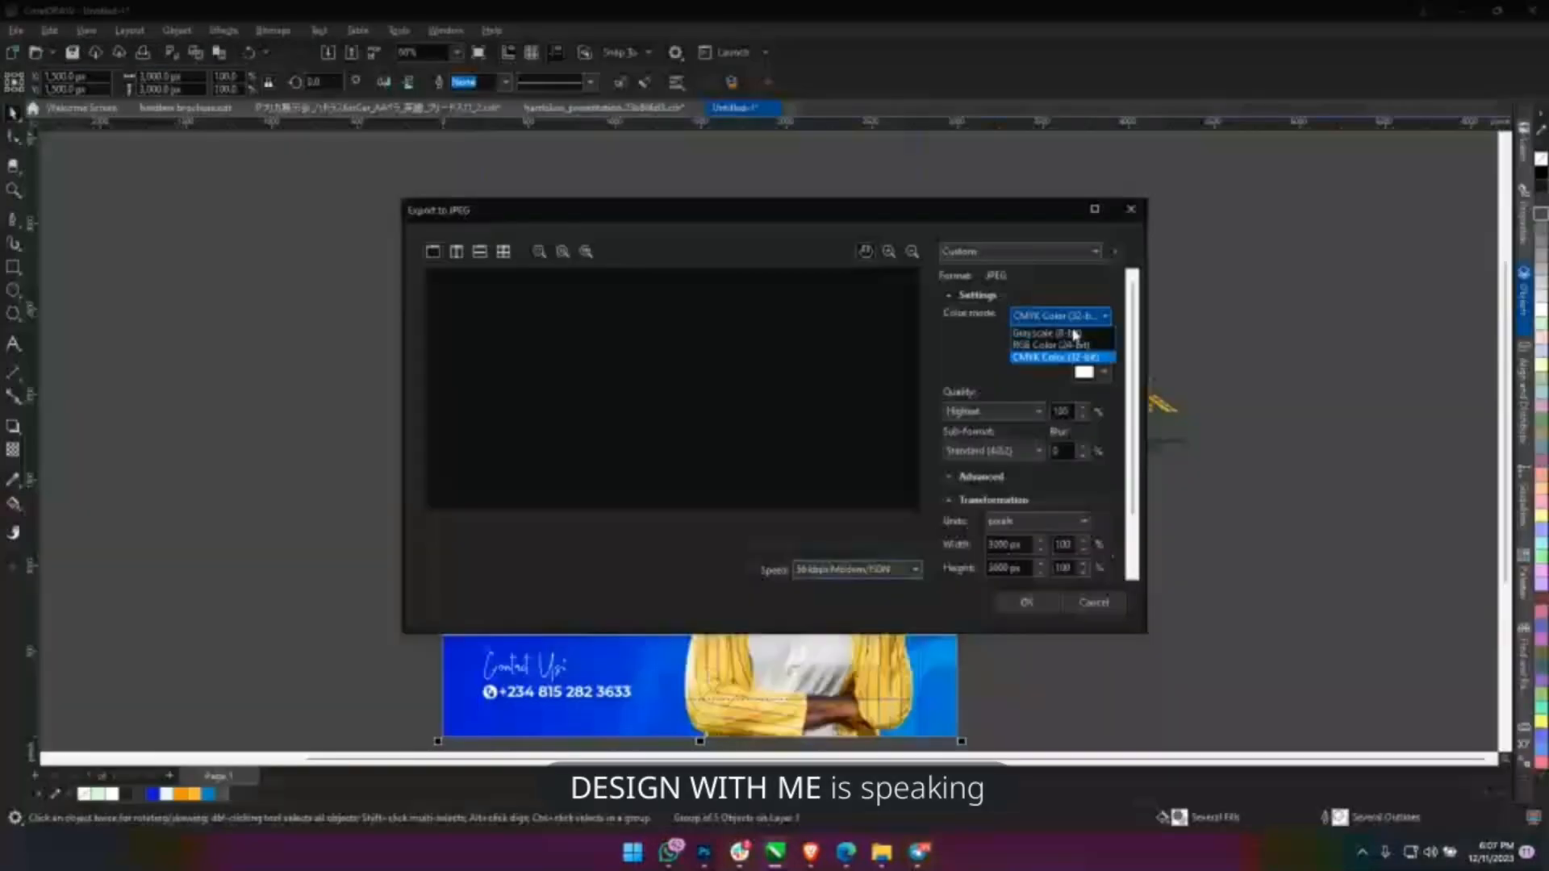
pyautogui.click(1072, 345)
pyautogui.scroll(-3, 1130, 536)
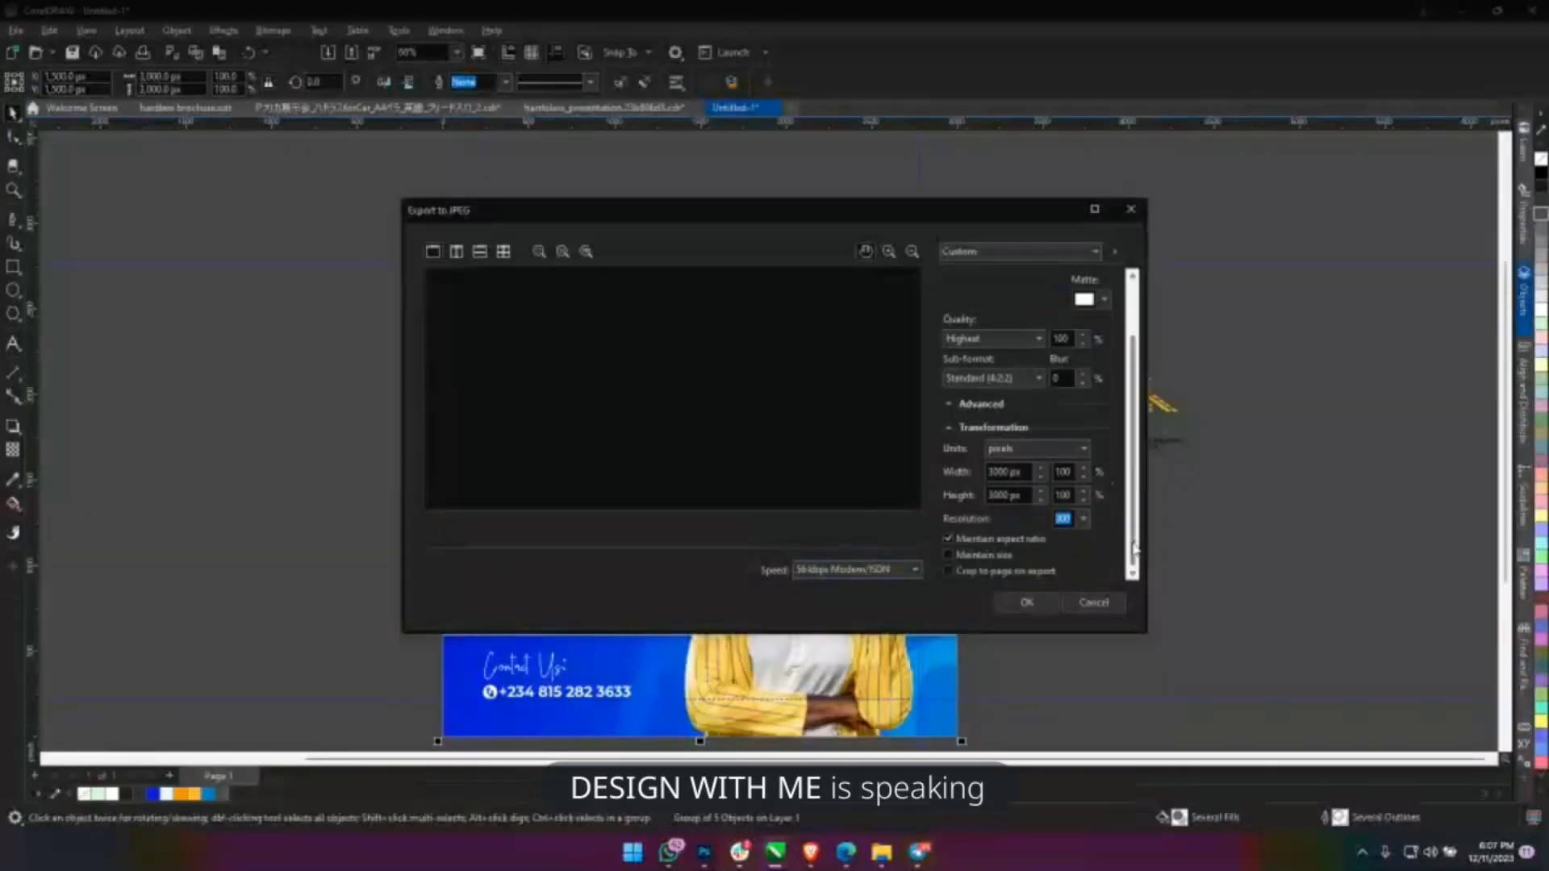
pyautogui.click(1026, 602)
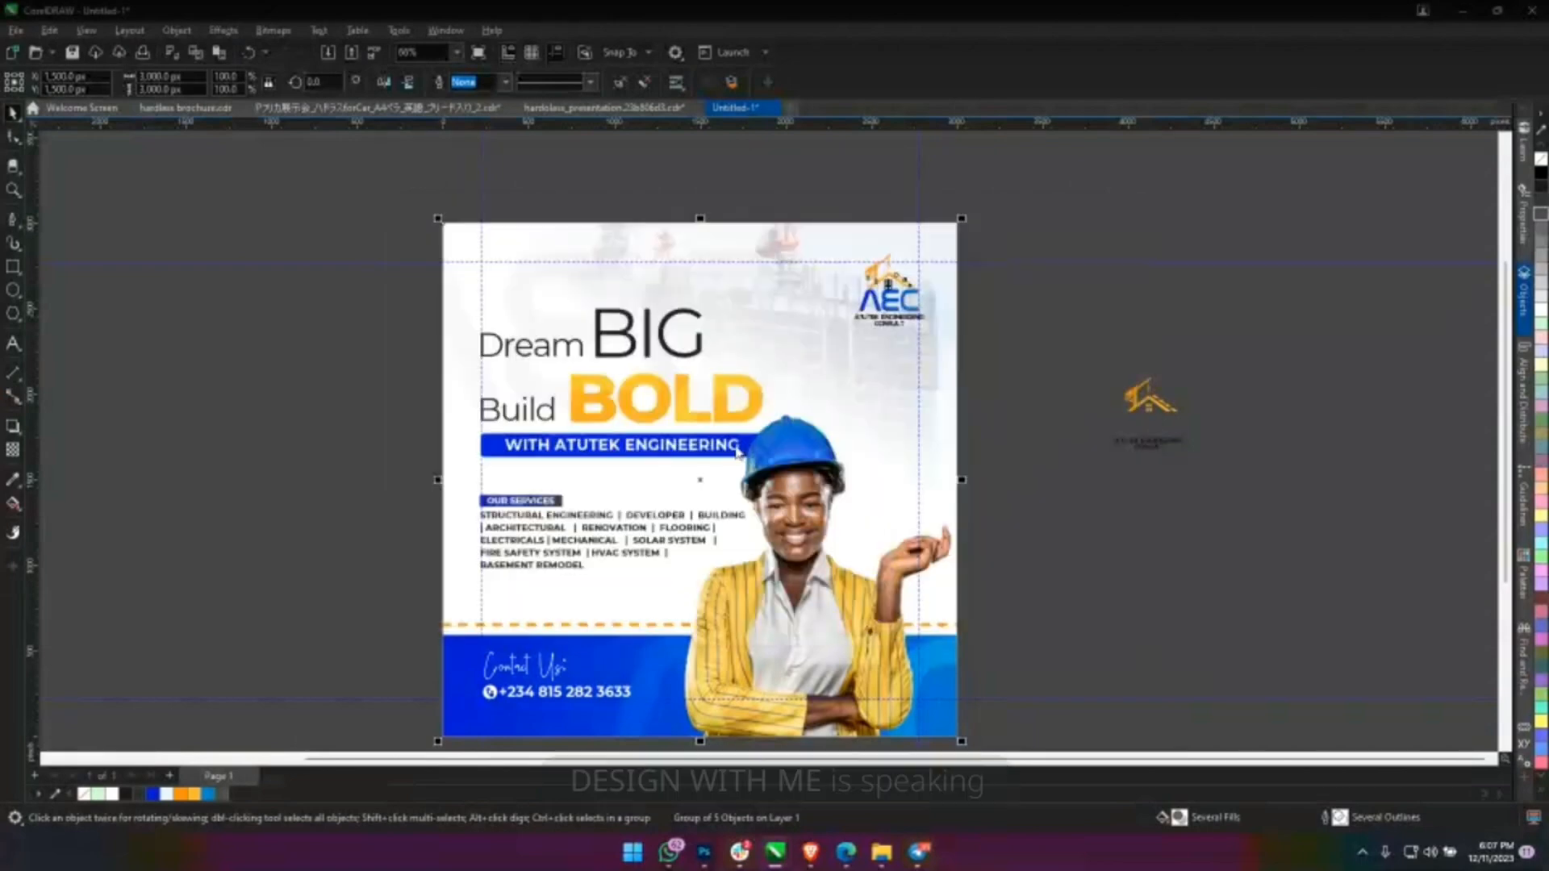
# Move the grouped flyer off the page to the left and cover the empty page with a white page-sized rectangle.
pyautogui.moveTo(665, 463); pyautogui.dragTo(590, 403)
pyautogui.hotkey('ctrl', 'd')
pyautogui.moveTo(662, 460); pyautogui.dragTo(145, 391)
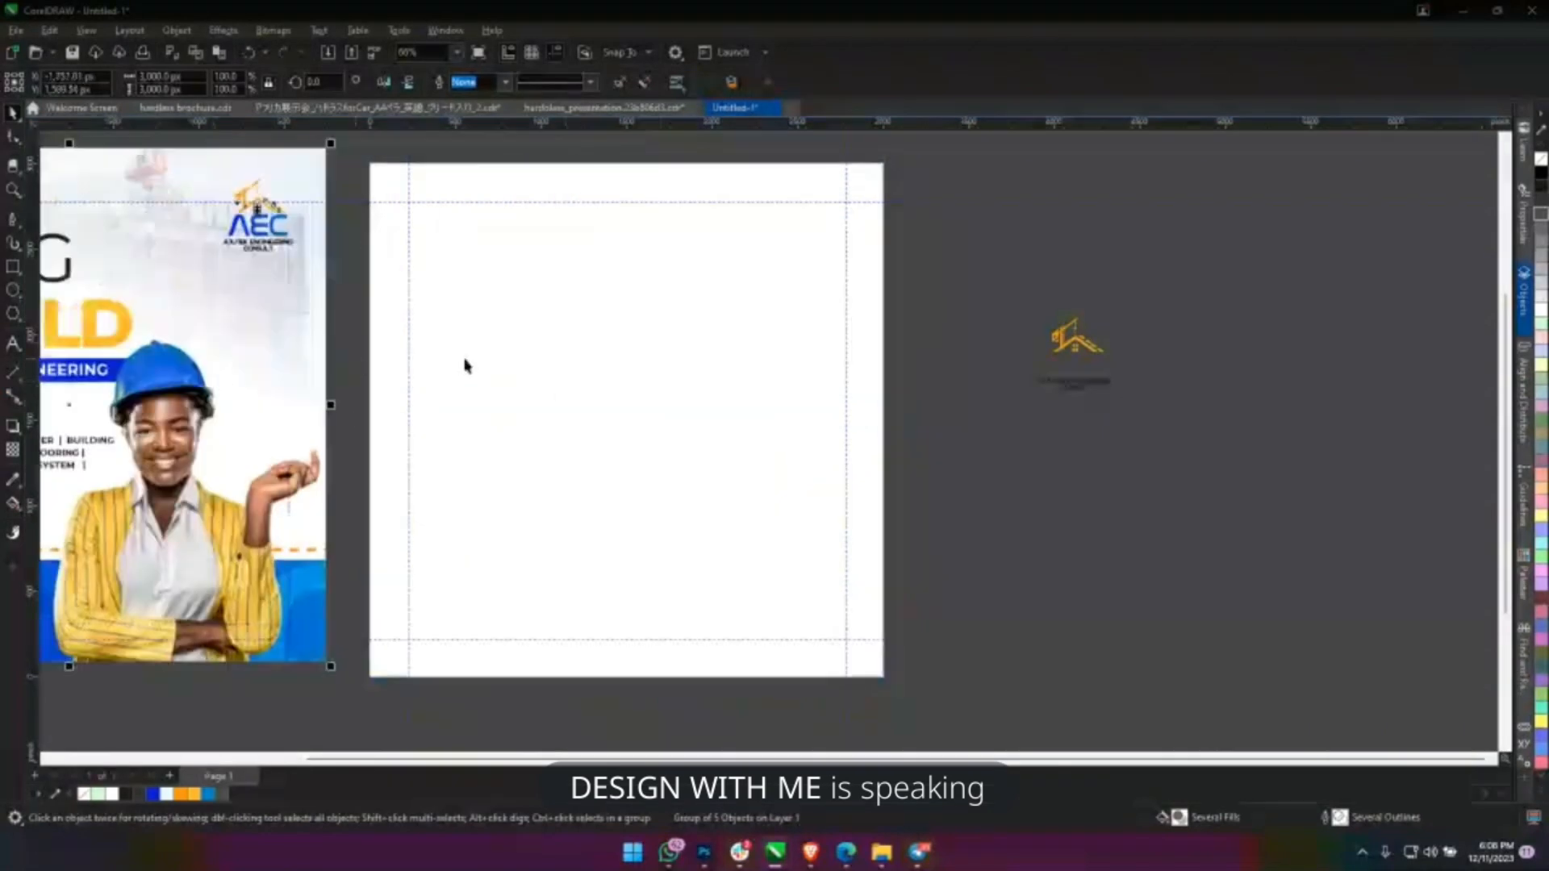
pyautogui.moveTo(464, 365); pyautogui.dragTo(654, 391)
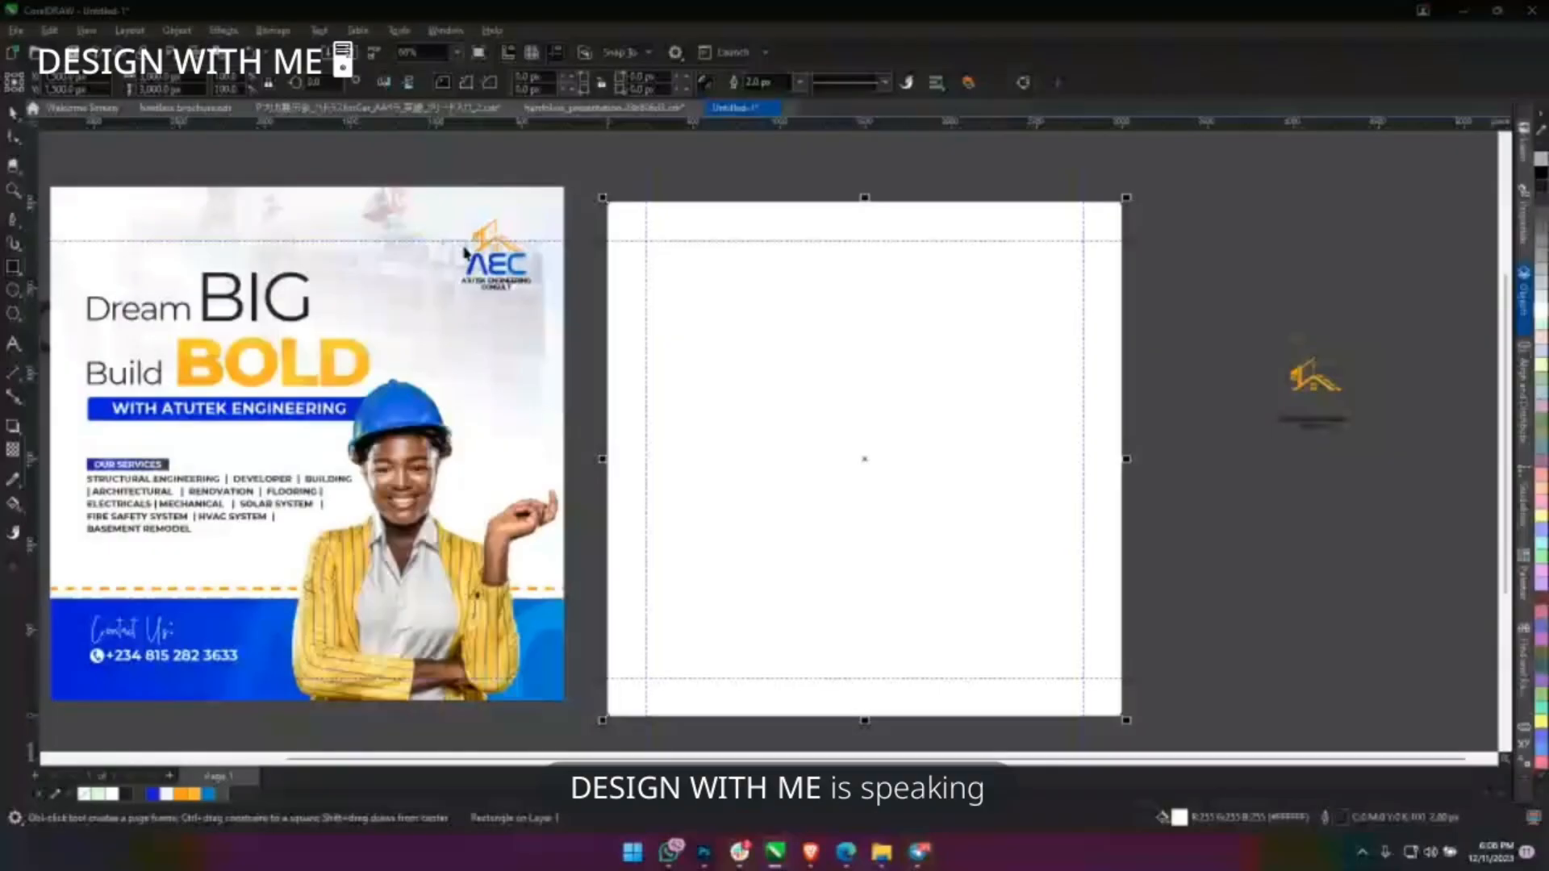
pyautogui.press('space')
# Move the flyer's AEC logo onto the centre of the blank page and enlarge it to about 1439 px wide.
pyautogui.click(483, 232)
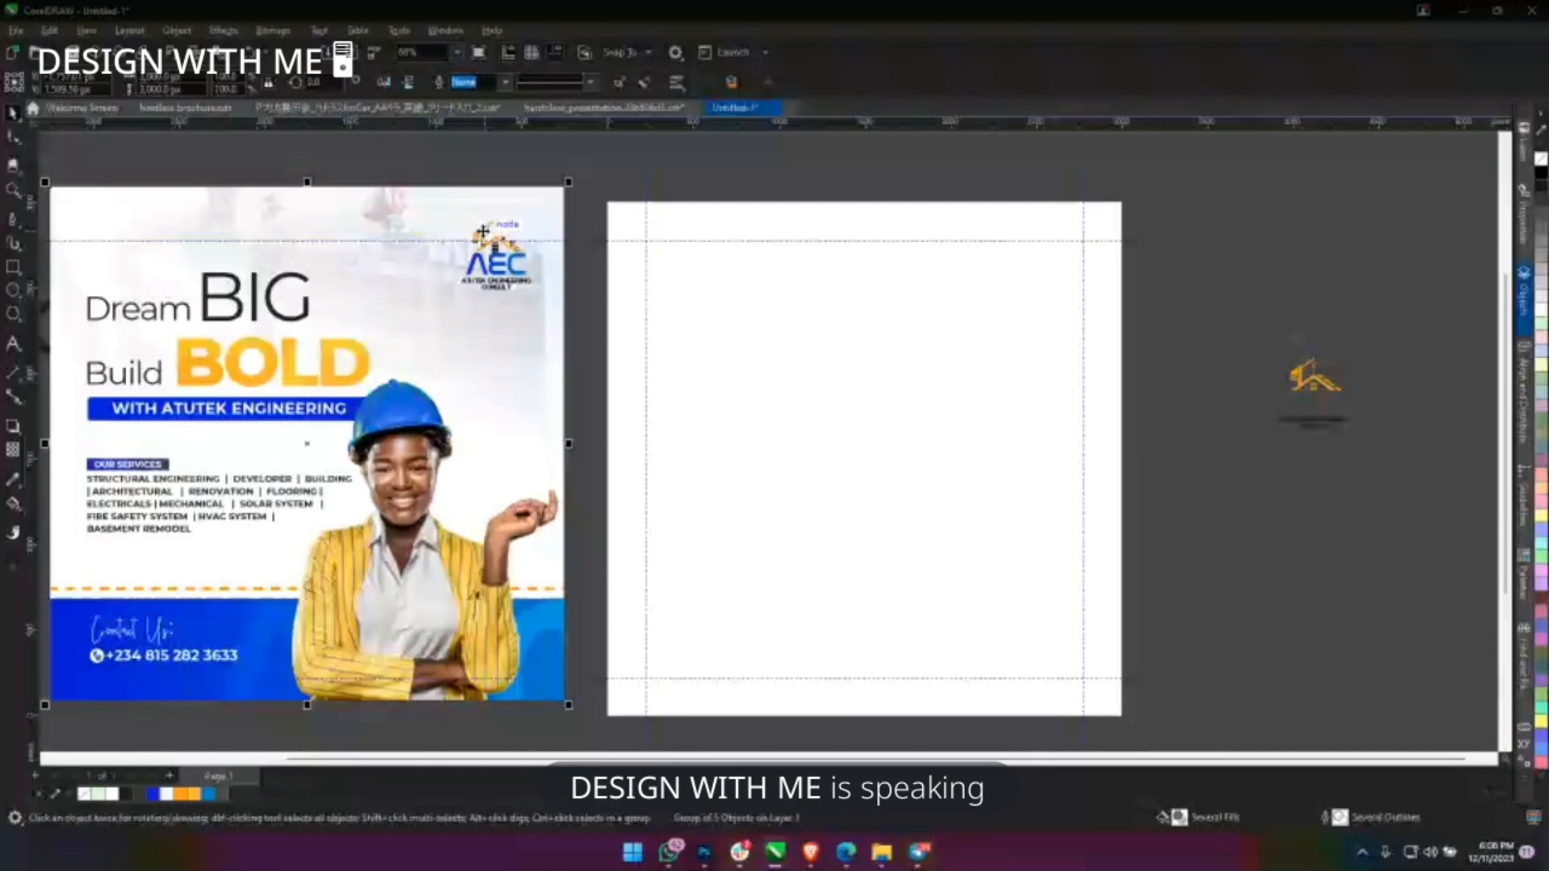
pyautogui.keyDown('ctrl'); pyautogui.click(482, 232); pyautogui.keyUp('ctrl')
pyautogui.press('p')
pyautogui.moveTo(903, 419); pyautogui.dragTo(1050, 337)
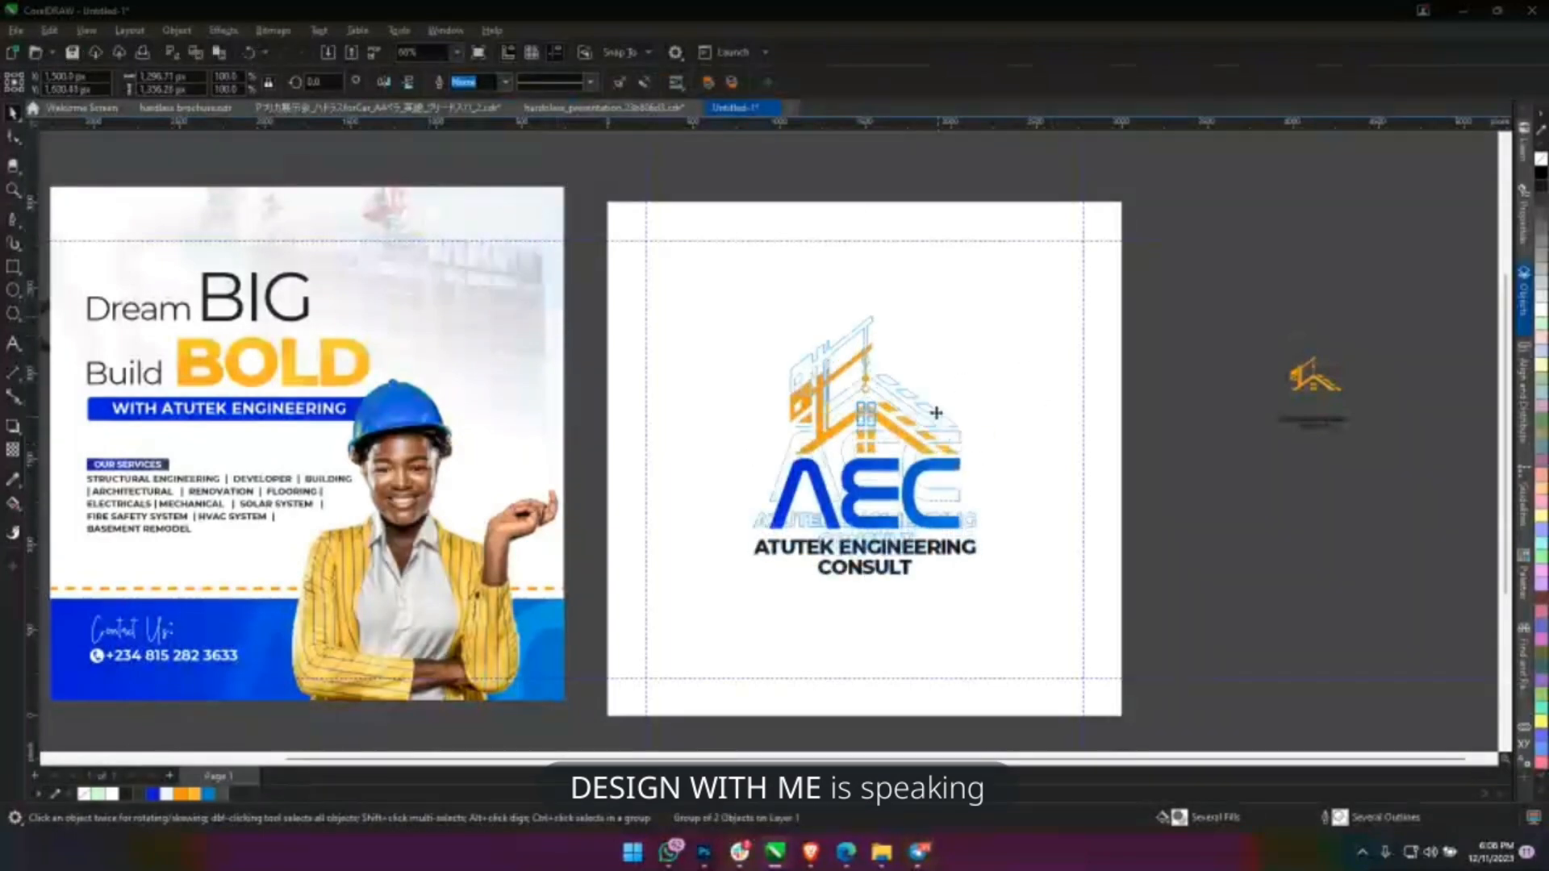
pyautogui.moveTo(981, 306); pyautogui.dragTo(999, 292)
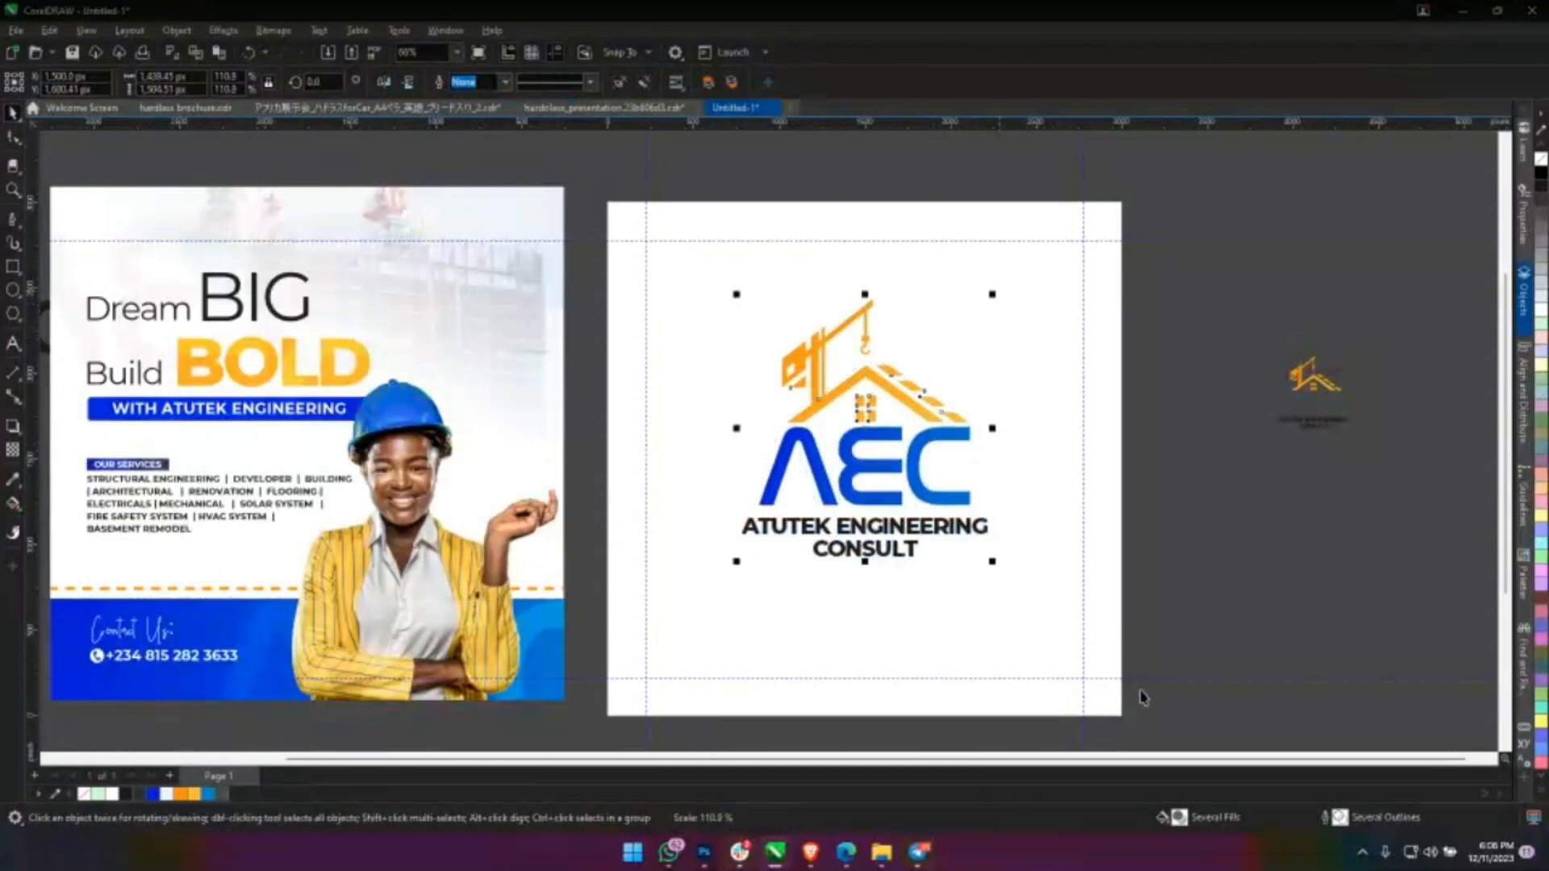
# Group the logo with its white rectangle and export it as a JPEG named "logo 1" in RGB Color (24-bit) mode.
pyautogui.moveTo(1141, 715); pyautogui.dragTo(531, 168)
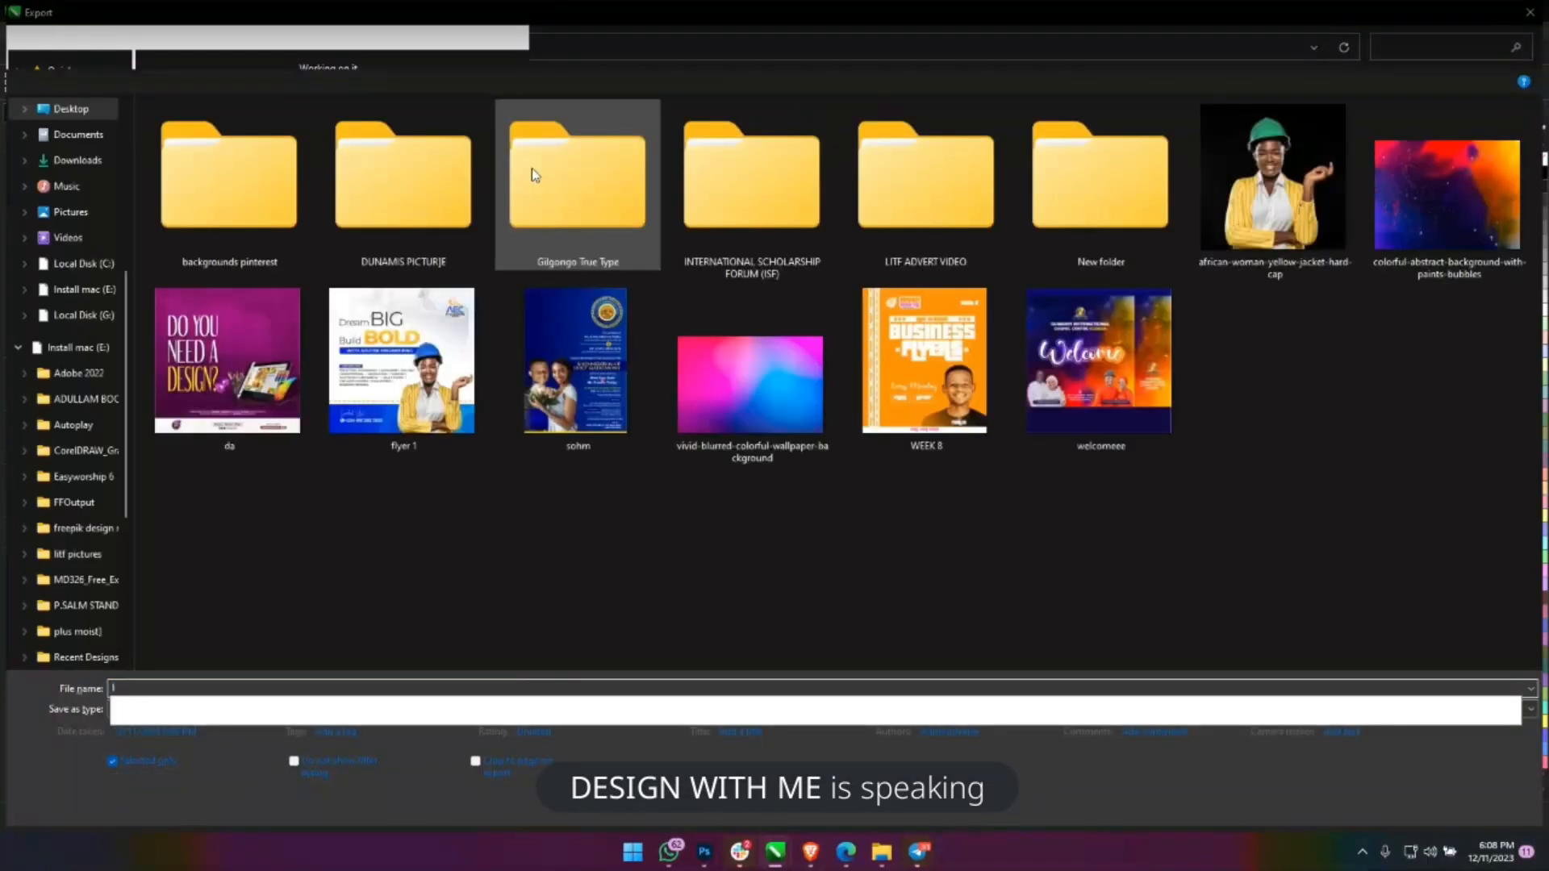
pyautogui.press('Return')
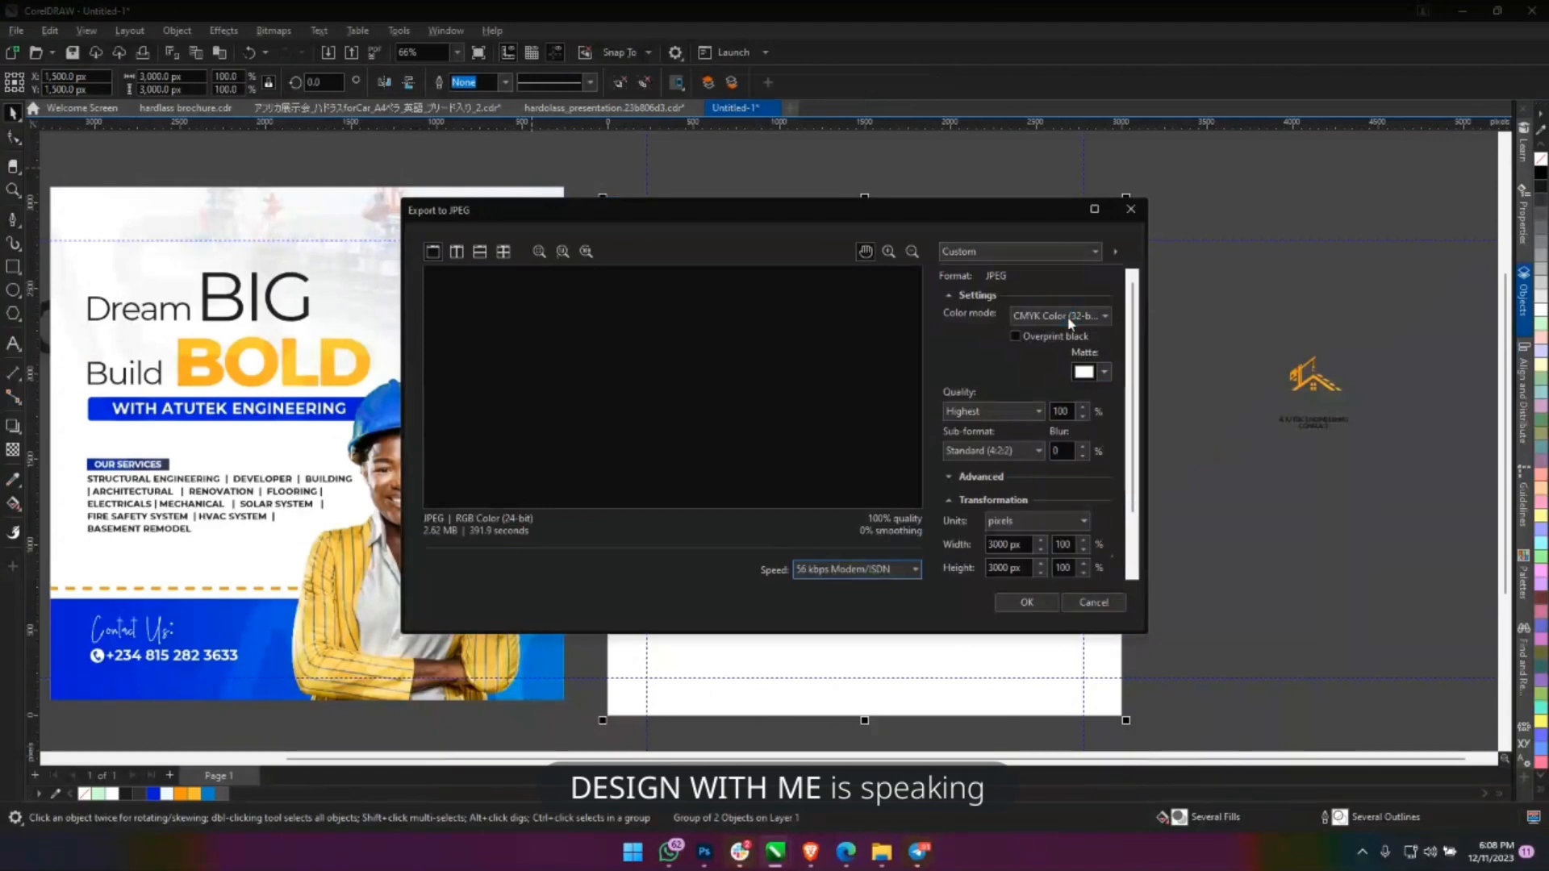
pyautogui.click(1068, 317)
pyautogui.click(1065, 333)
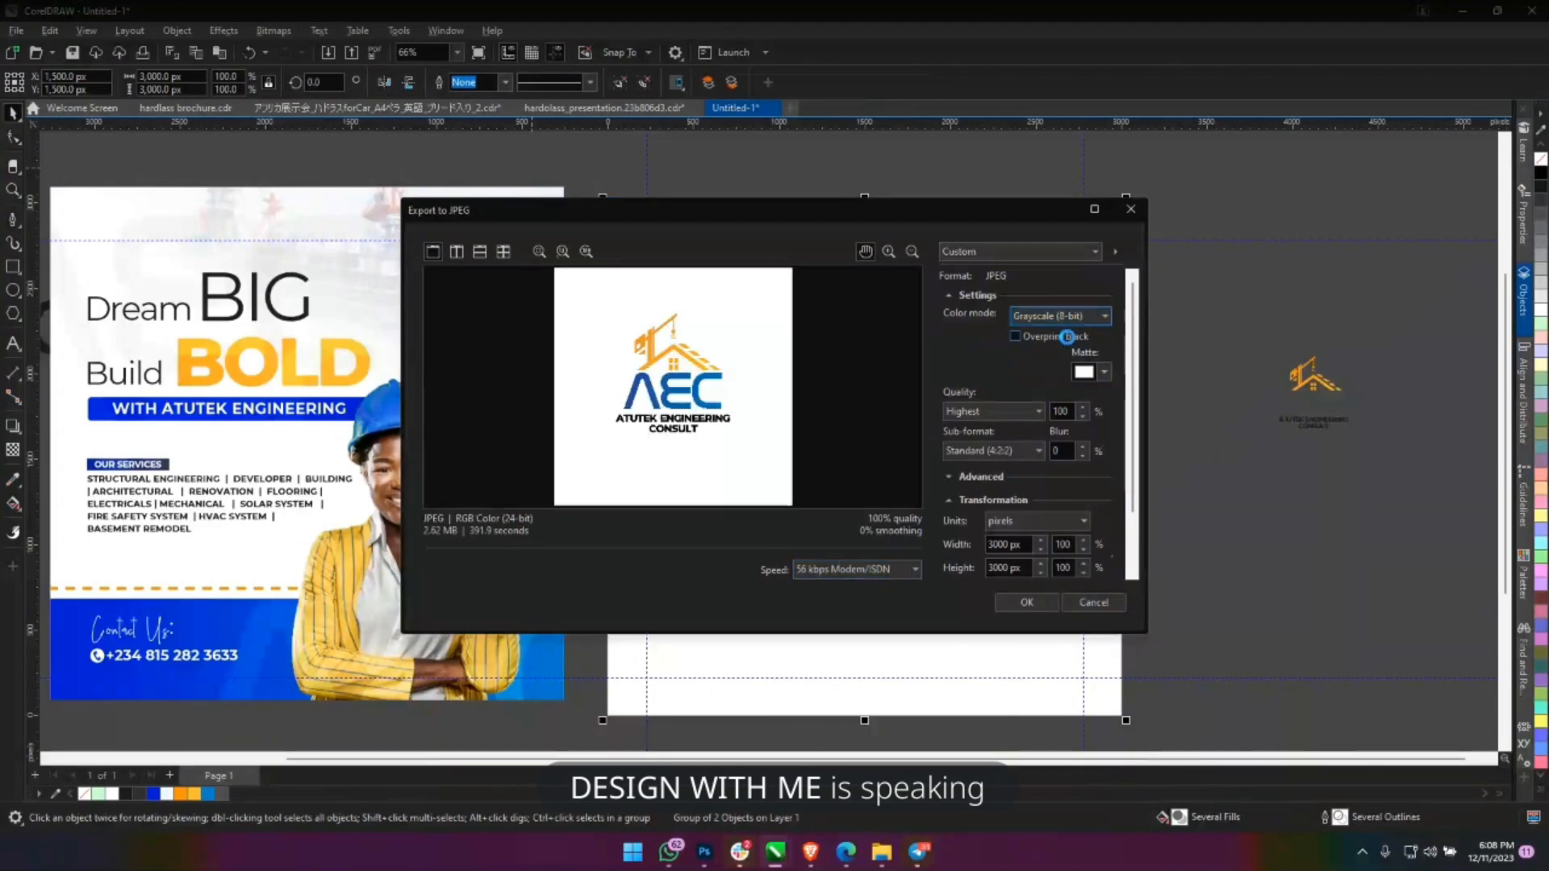
pyautogui.click(1061, 315)
pyautogui.click(1065, 346)
pyautogui.scroll(-2, 1127, 547)
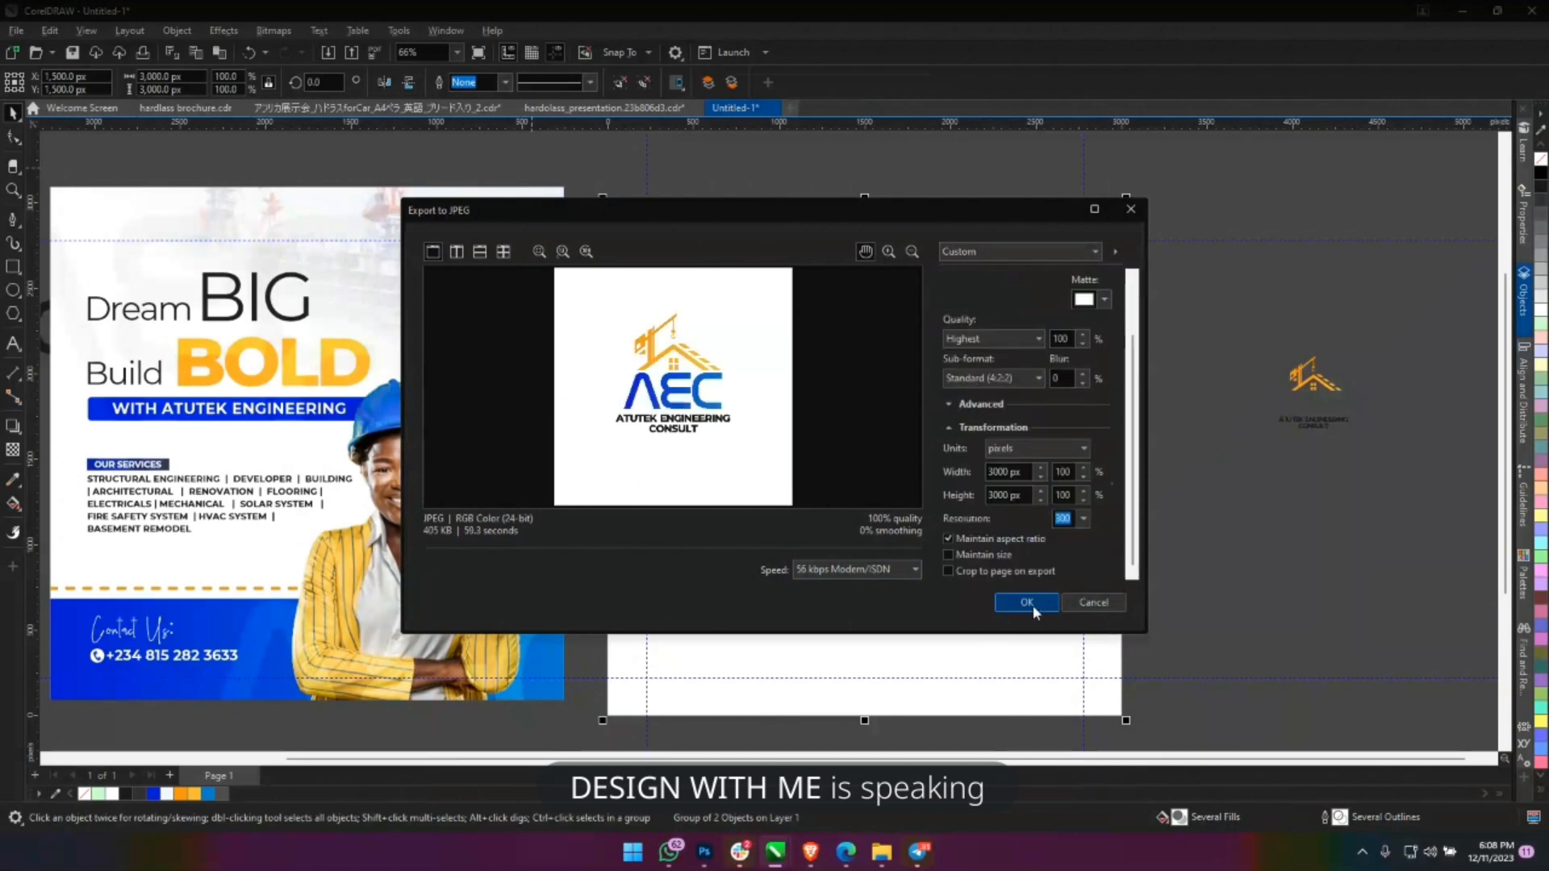
pyautogui.click(1032, 604)
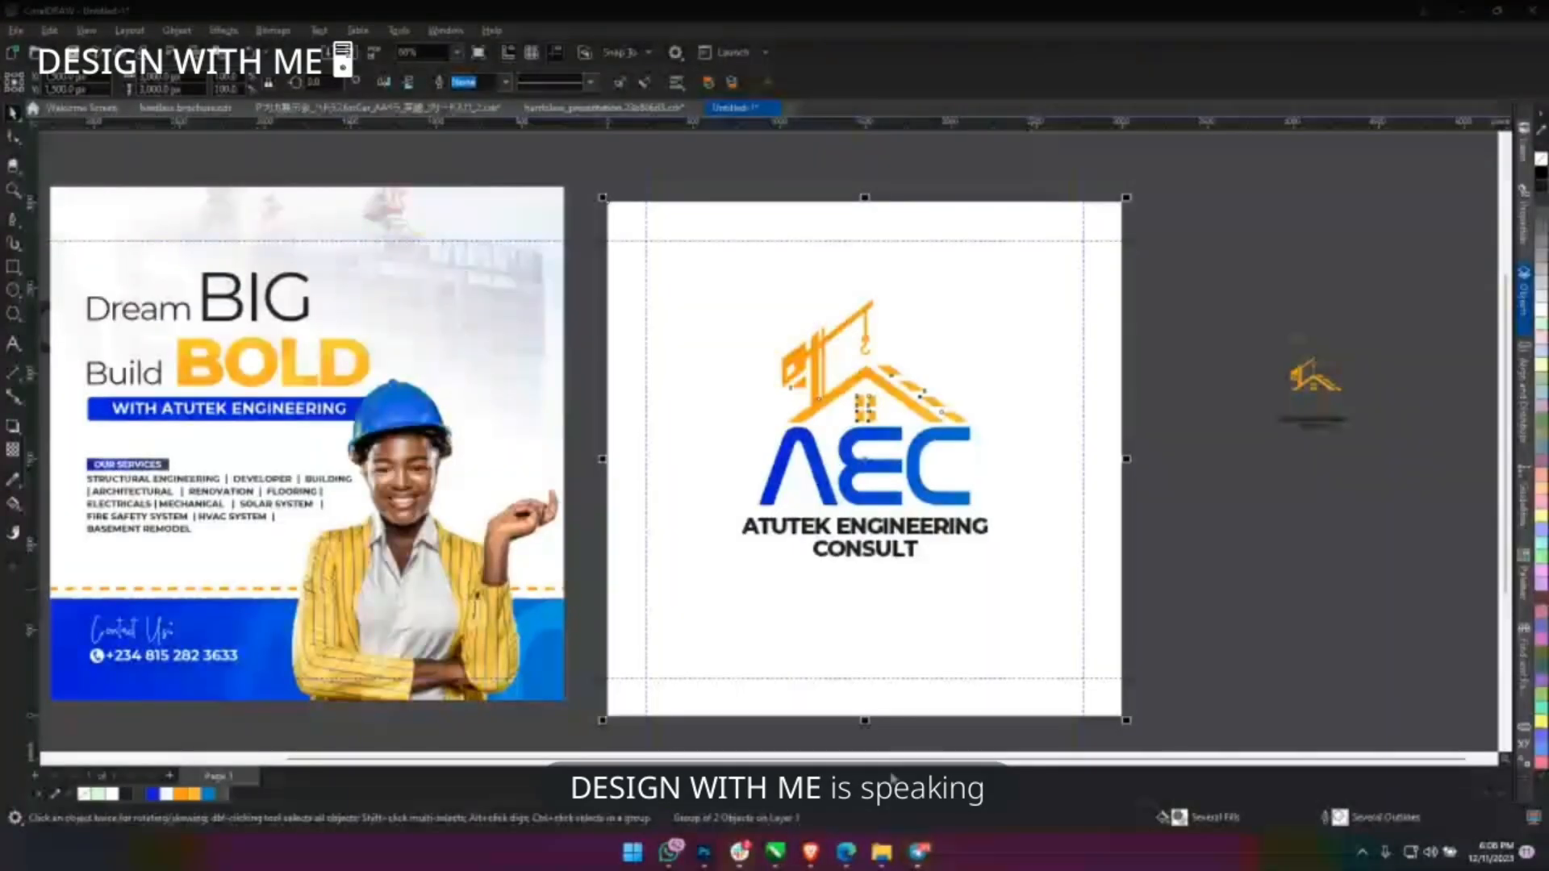
# Switch to Telegram and send the "flyer 1" and "logo 1" images to the DESIGN WITH ME group.
pyautogui.click(918, 852)
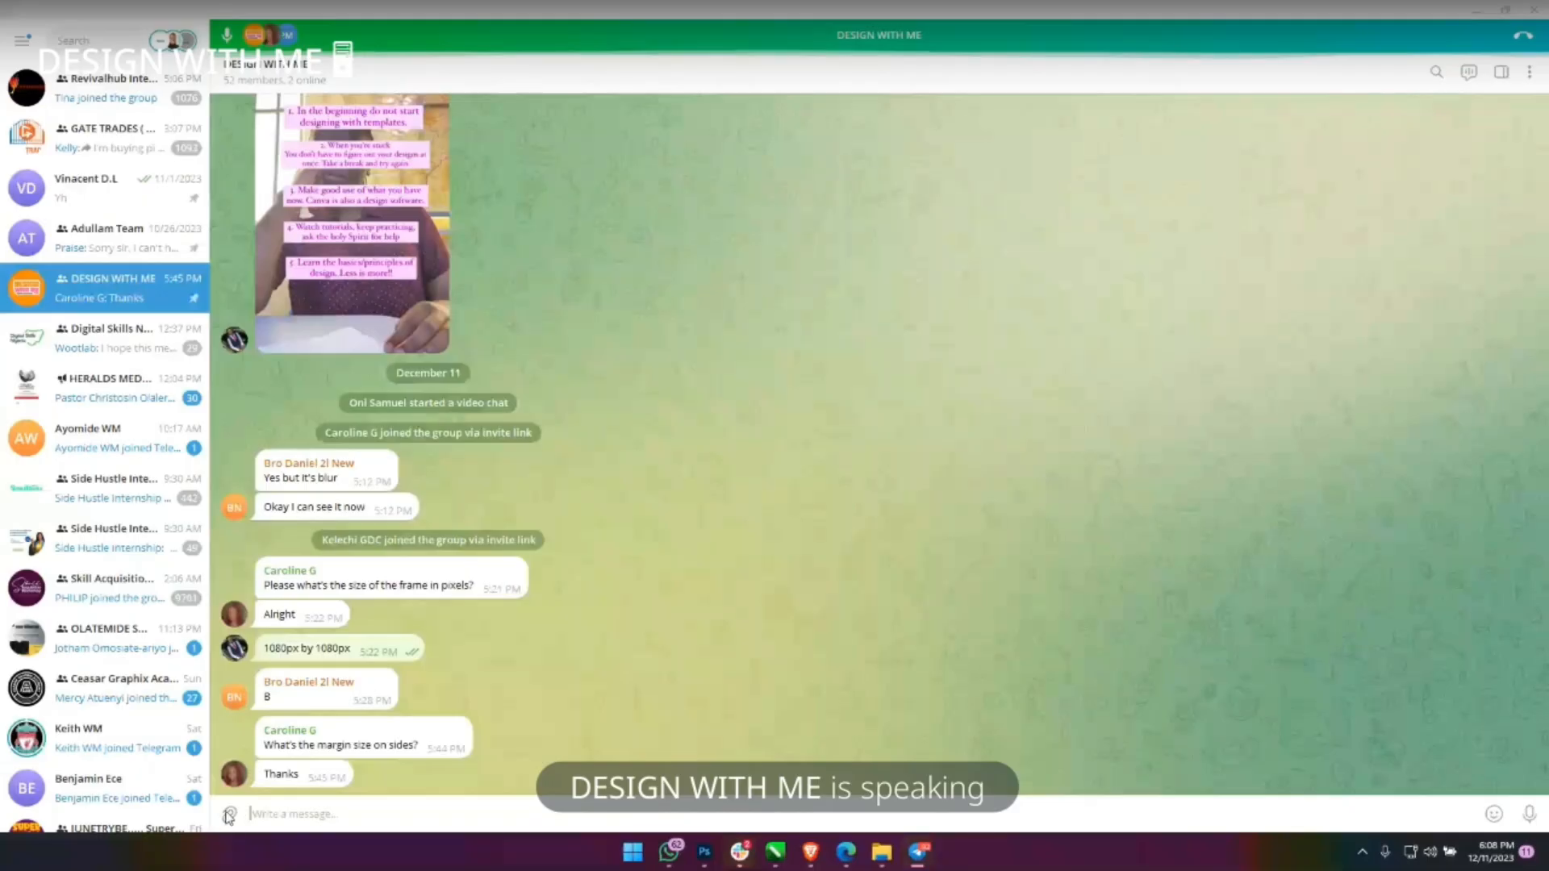
pyautogui.click(231, 816)
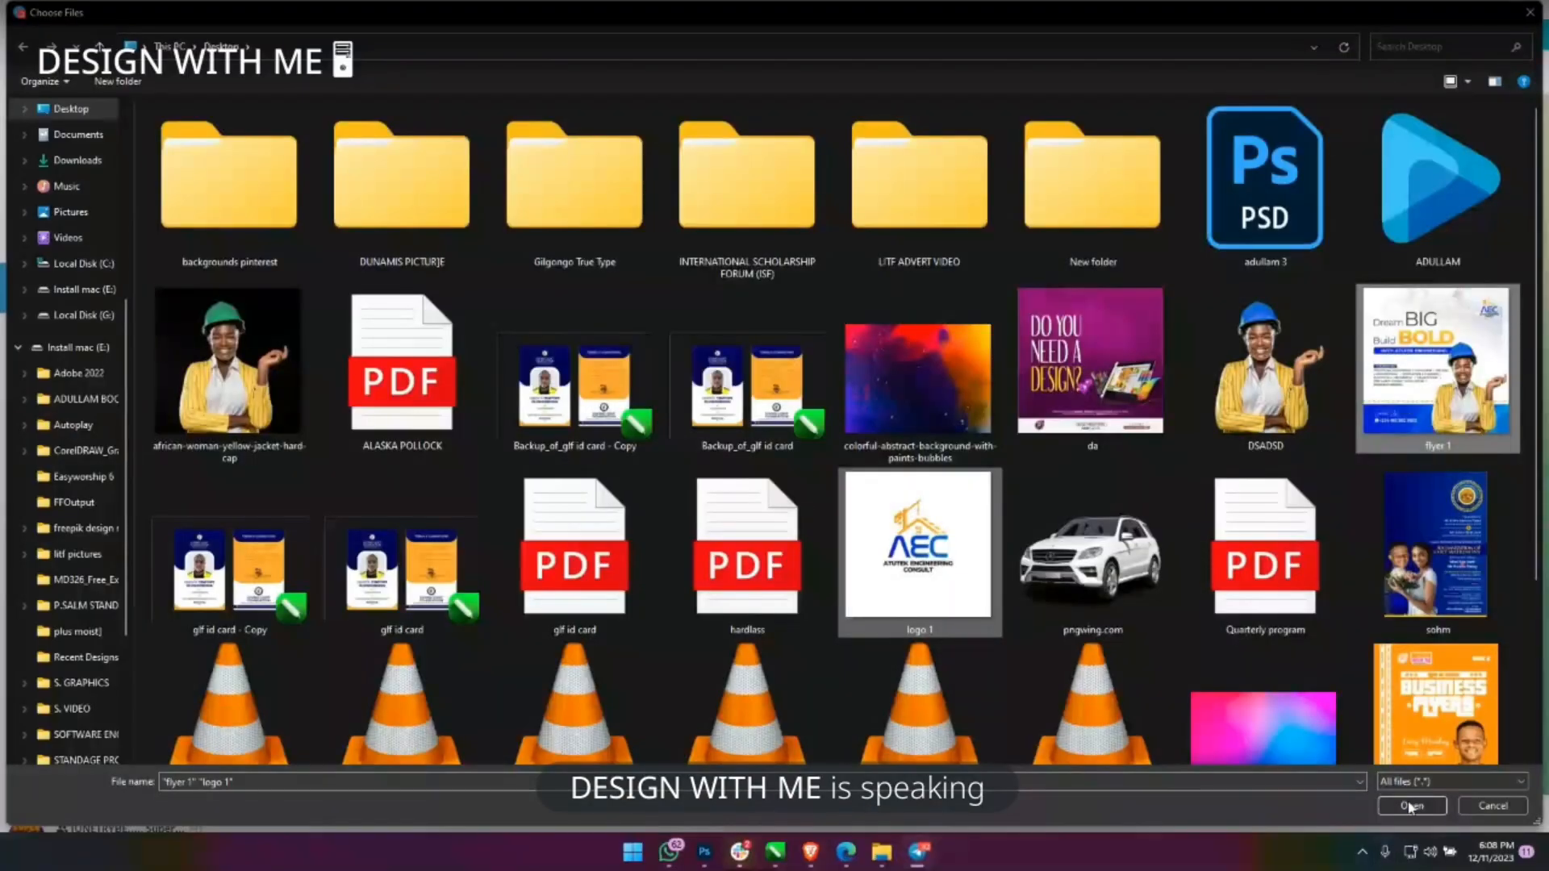
pyautogui.click(1411, 806)
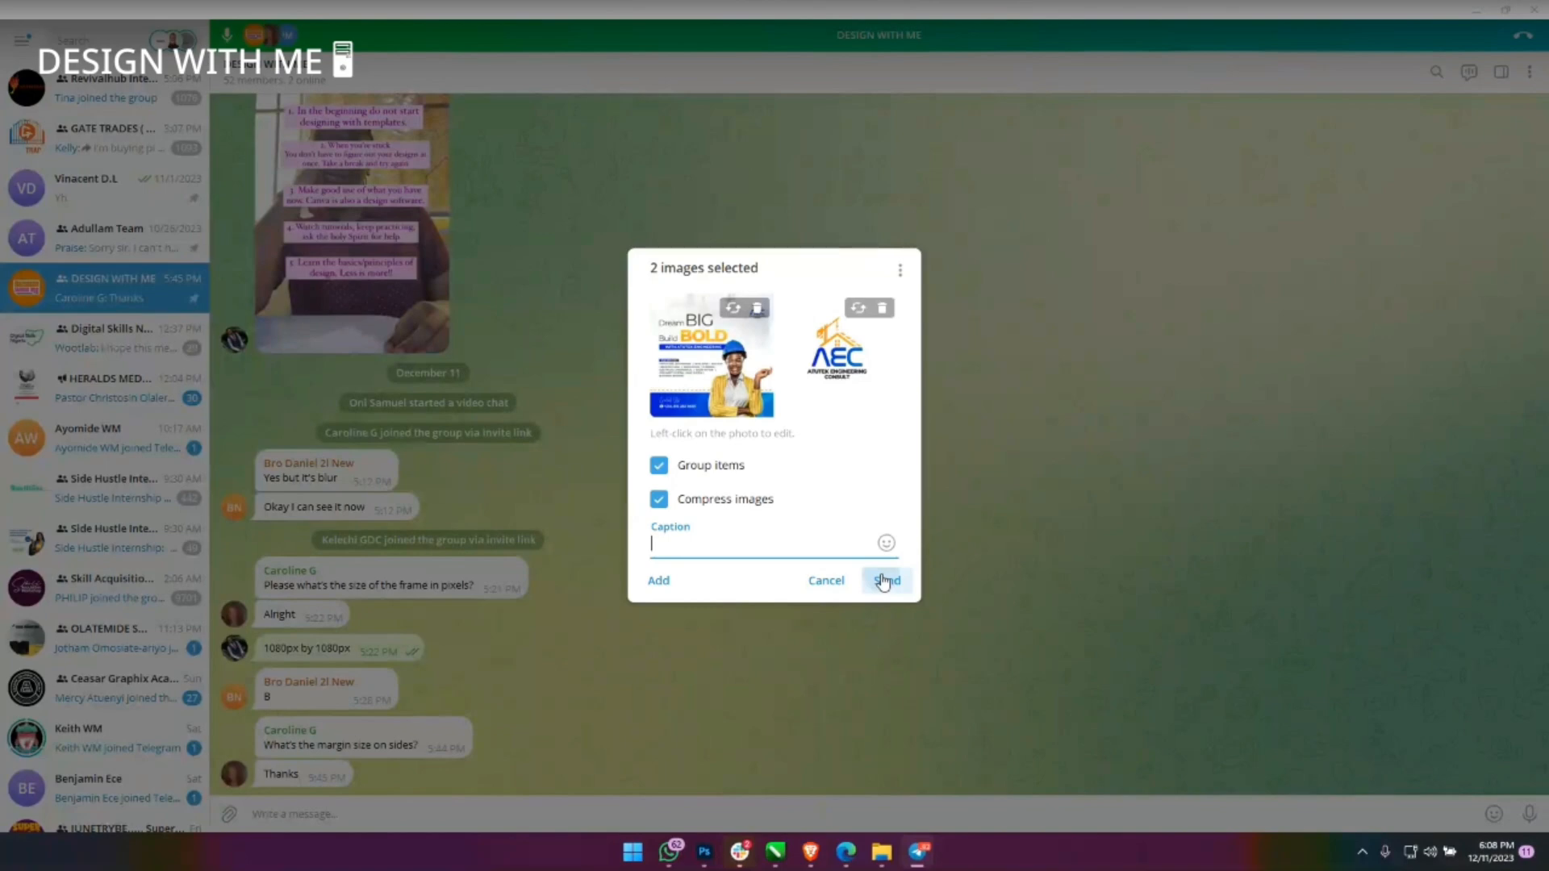
pyautogui.click(880, 580)
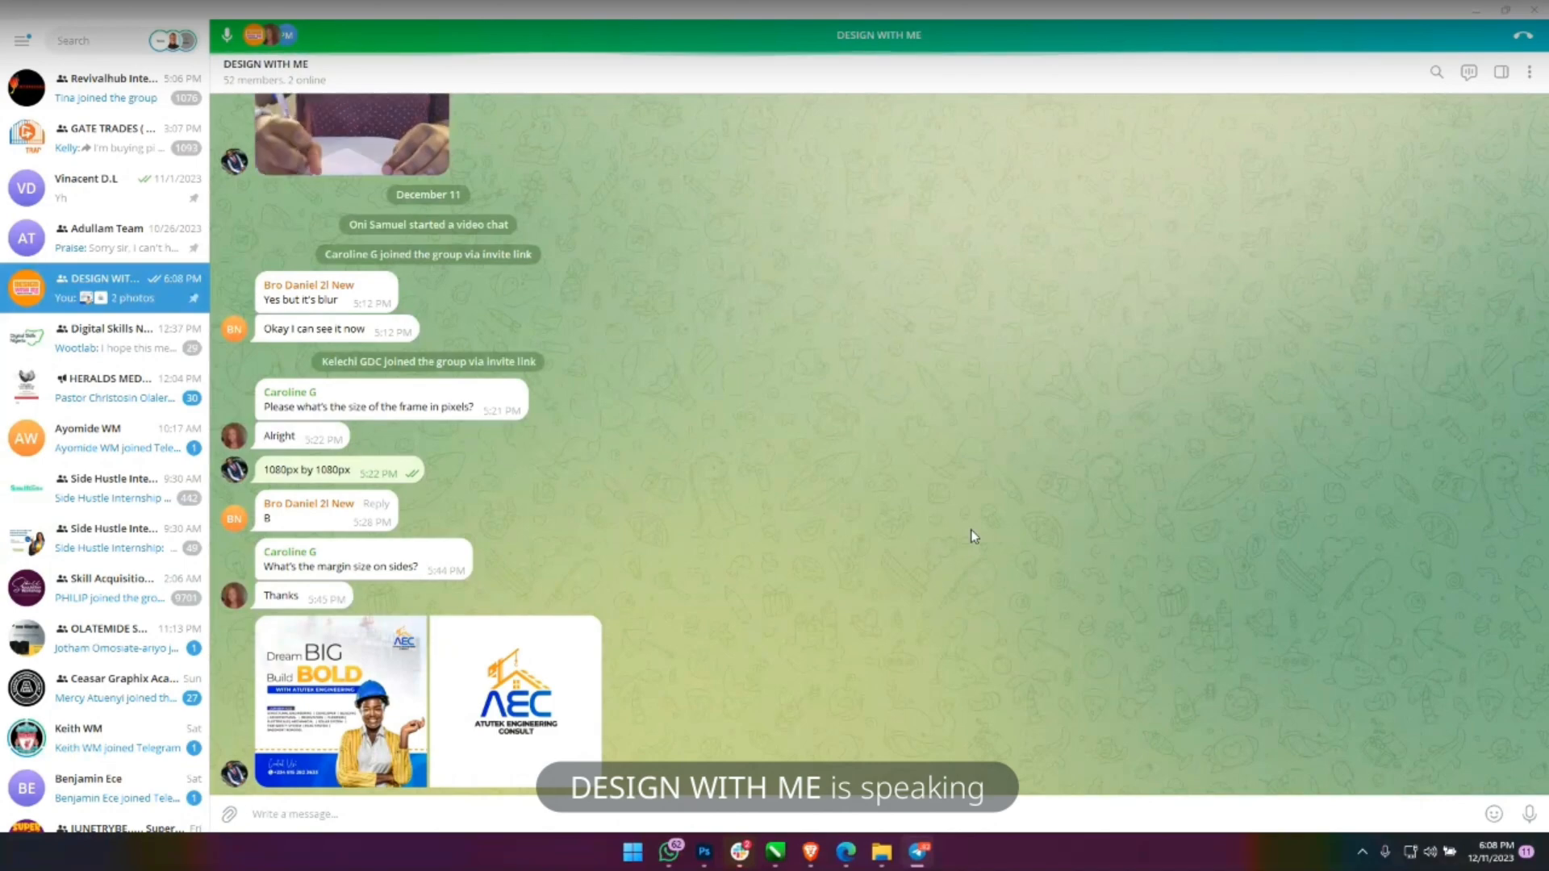
# Switch to the Brave browser and open pinterest.com in place of the crane photo page.
pyautogui.hotkey('alt', 'Tab')
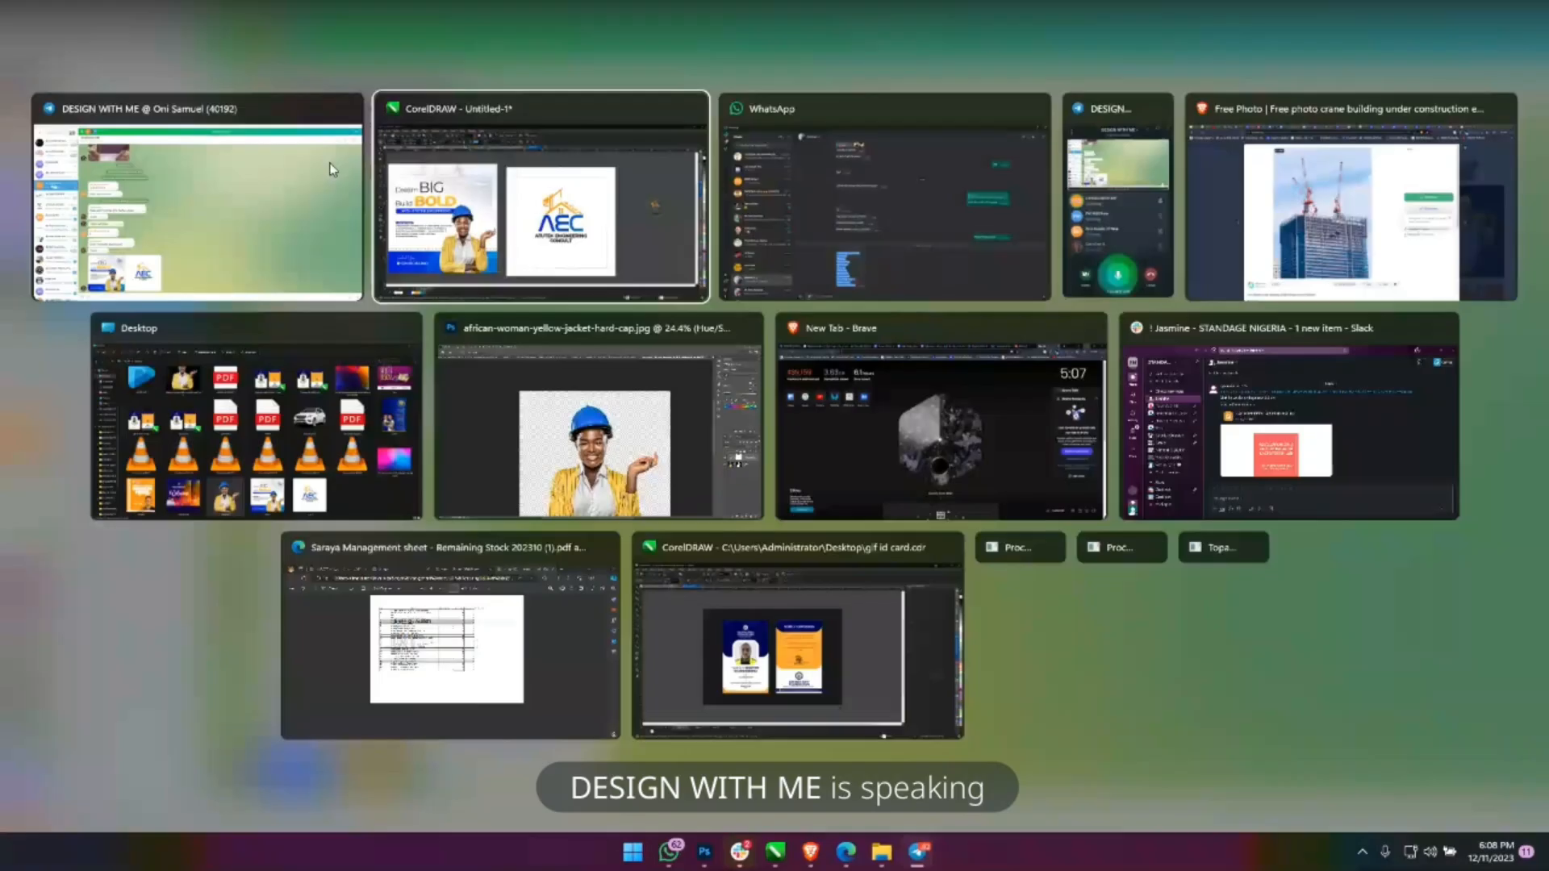
pyautogui.click(1223, 196)
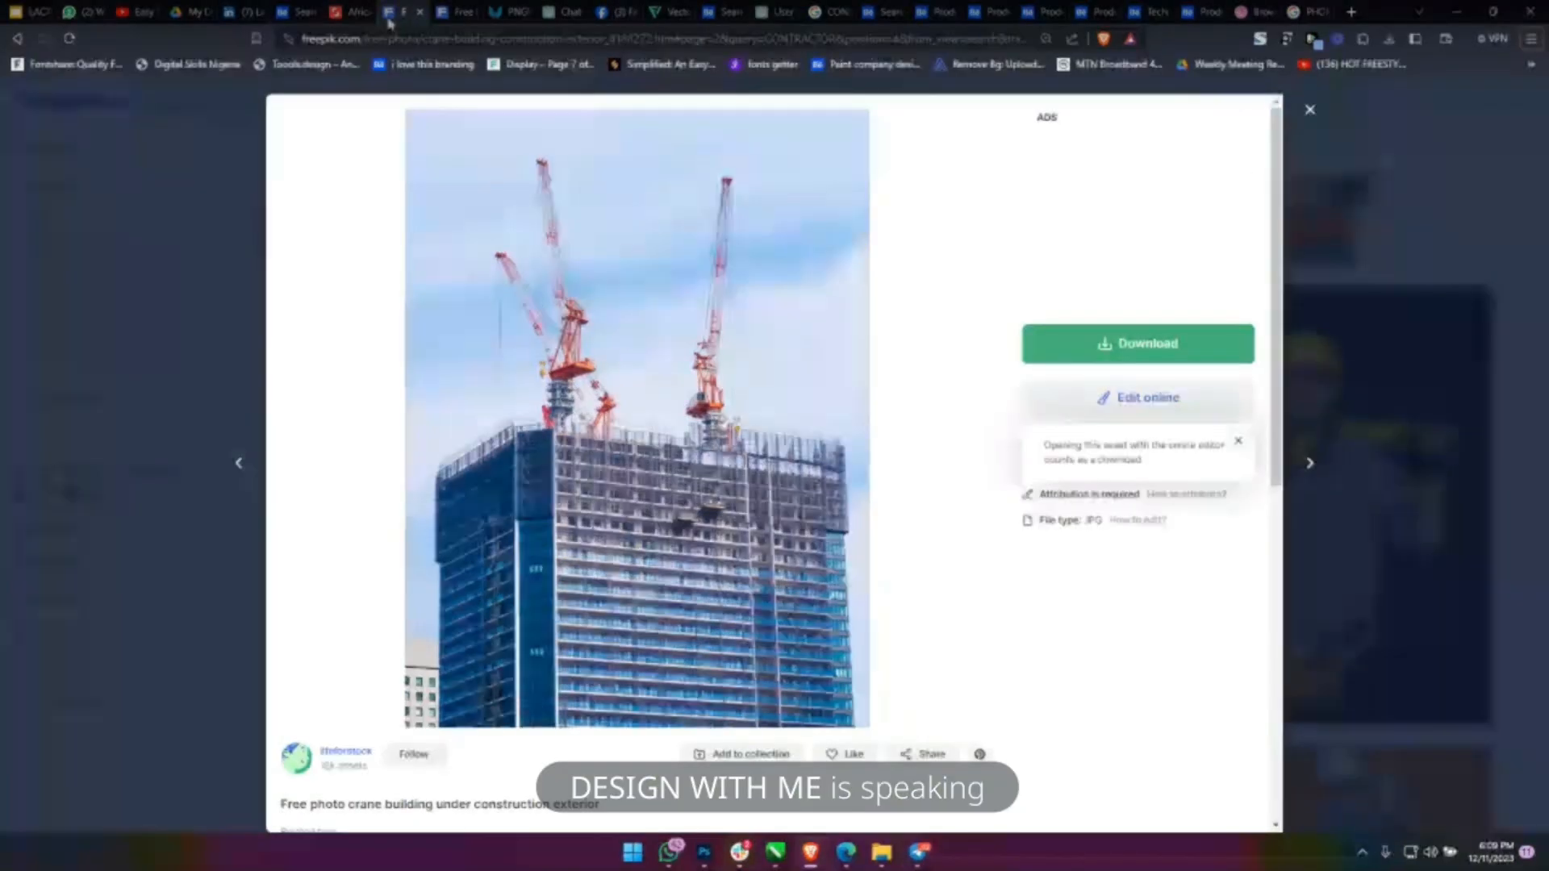
pyautogui.click(359, 34)
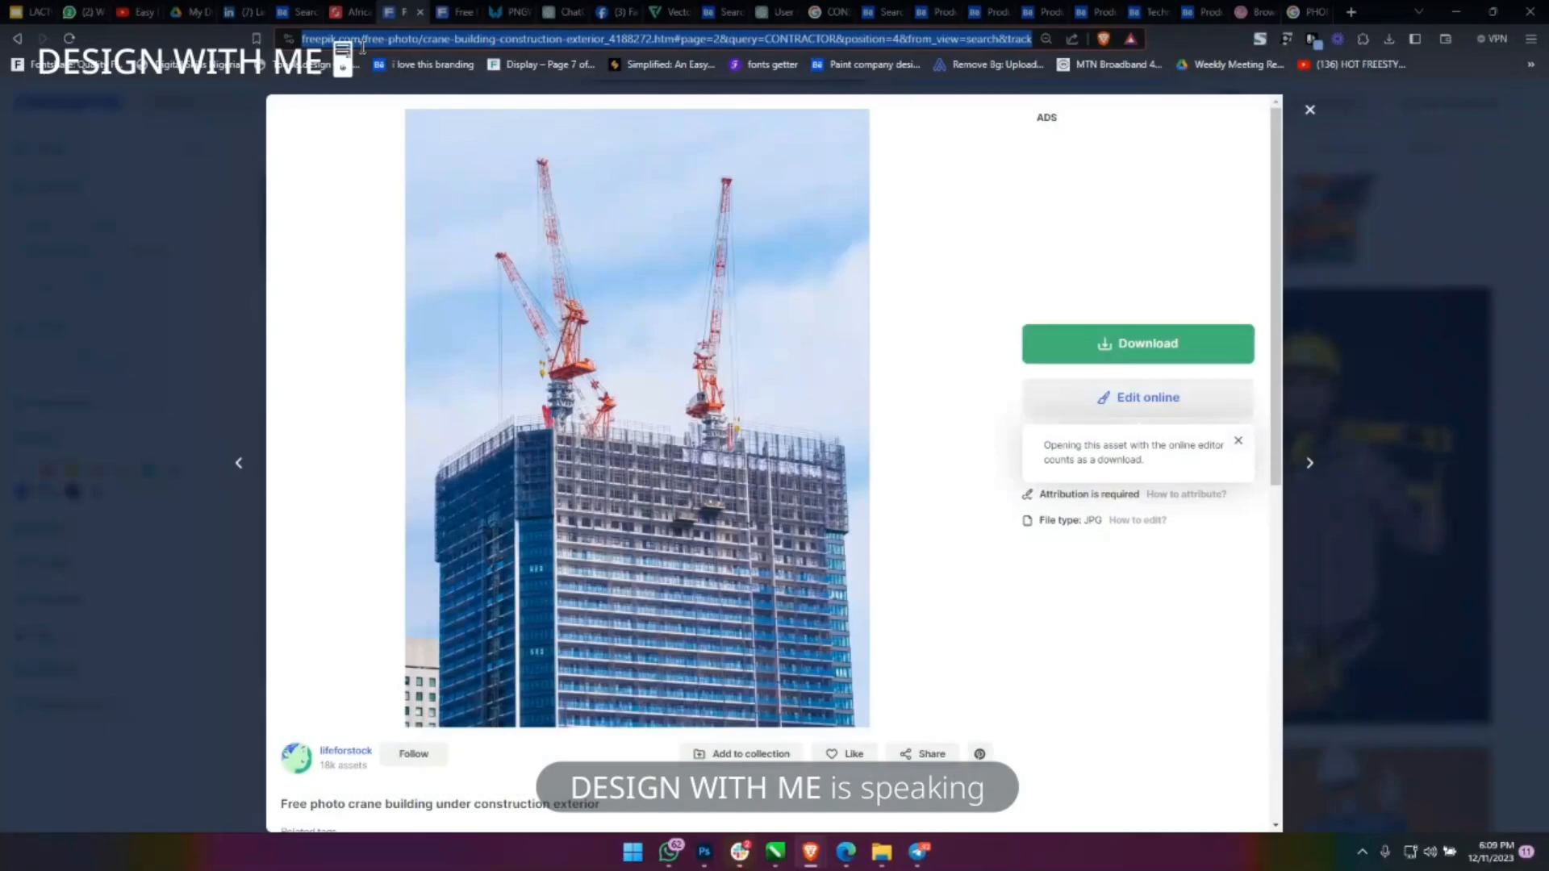
pyautogui.write('pinterest.com')
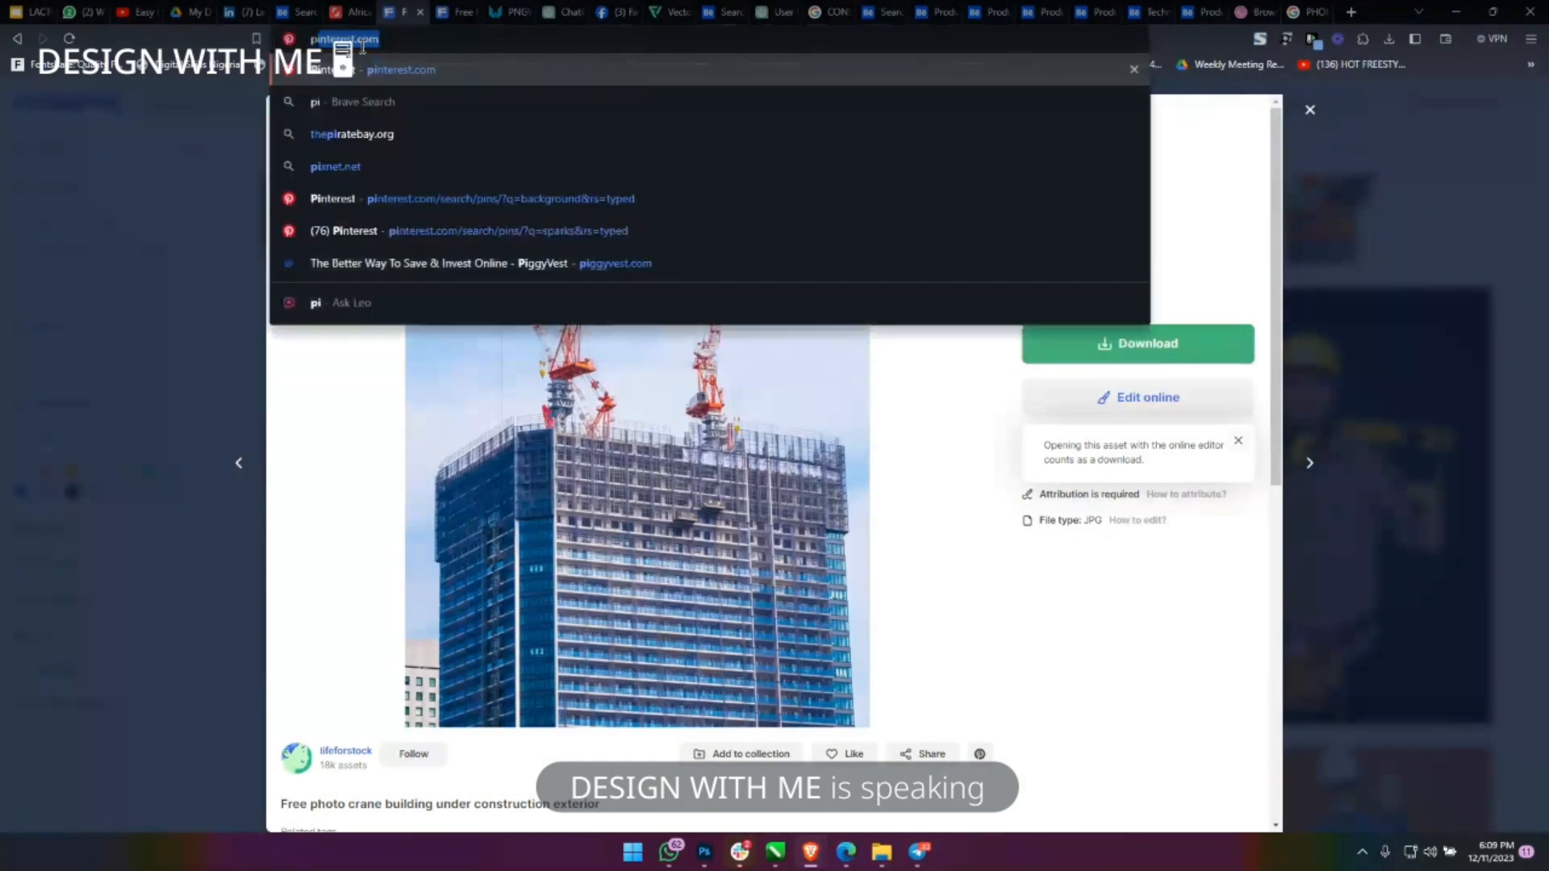
pyautogui.press('Return')
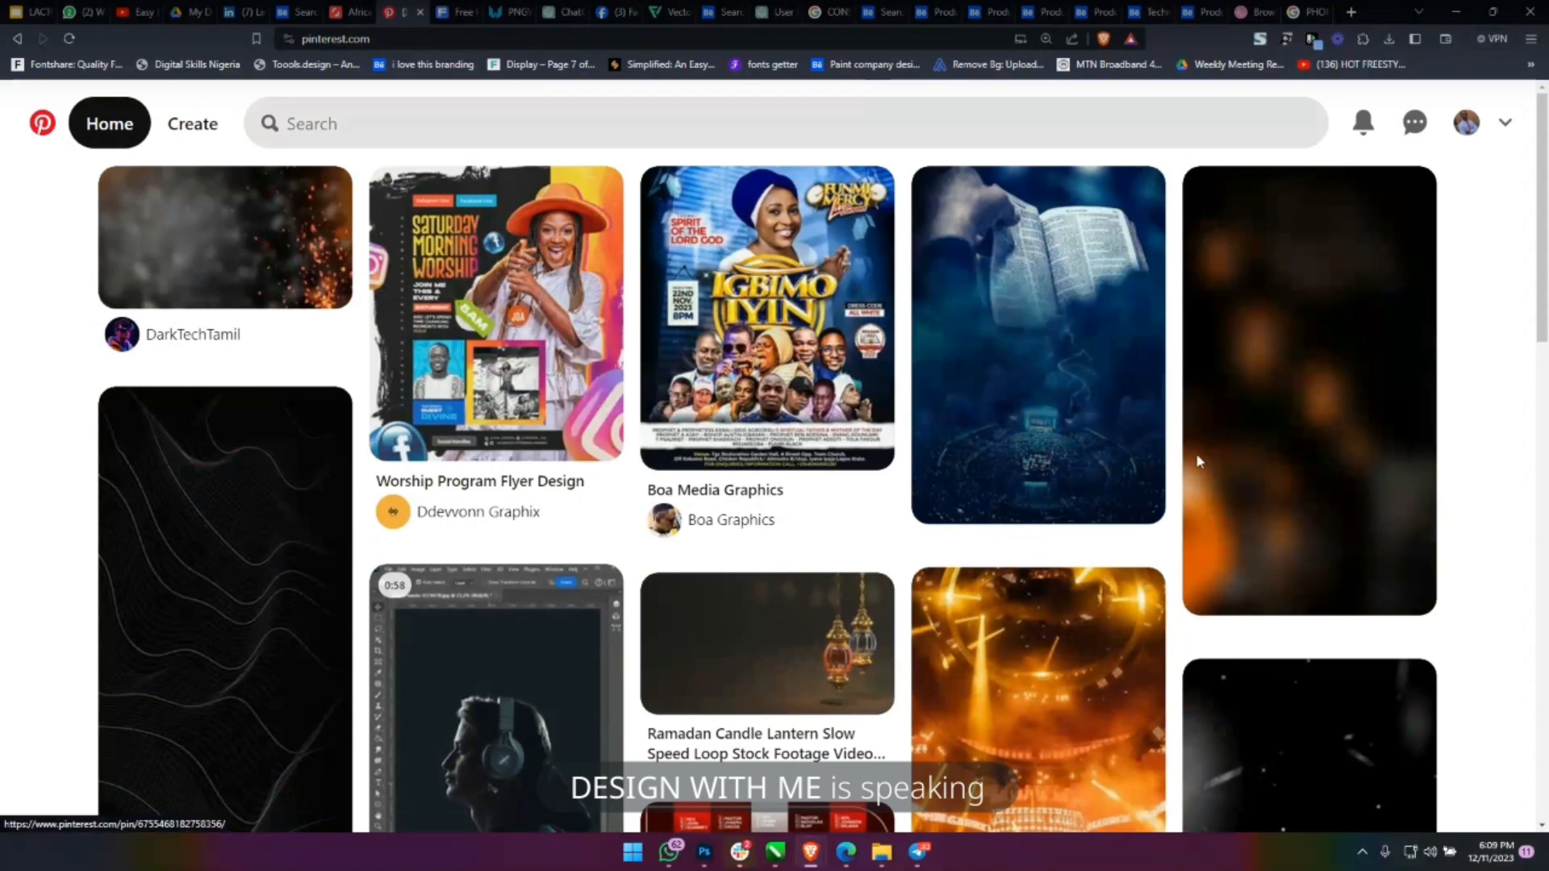
# Search Pinterest for "business flyer" and look through the flyer designs.
pyautogui.scroll(-5, 1196, 453)
pyautogui.scroll(-4, 1196, 452)
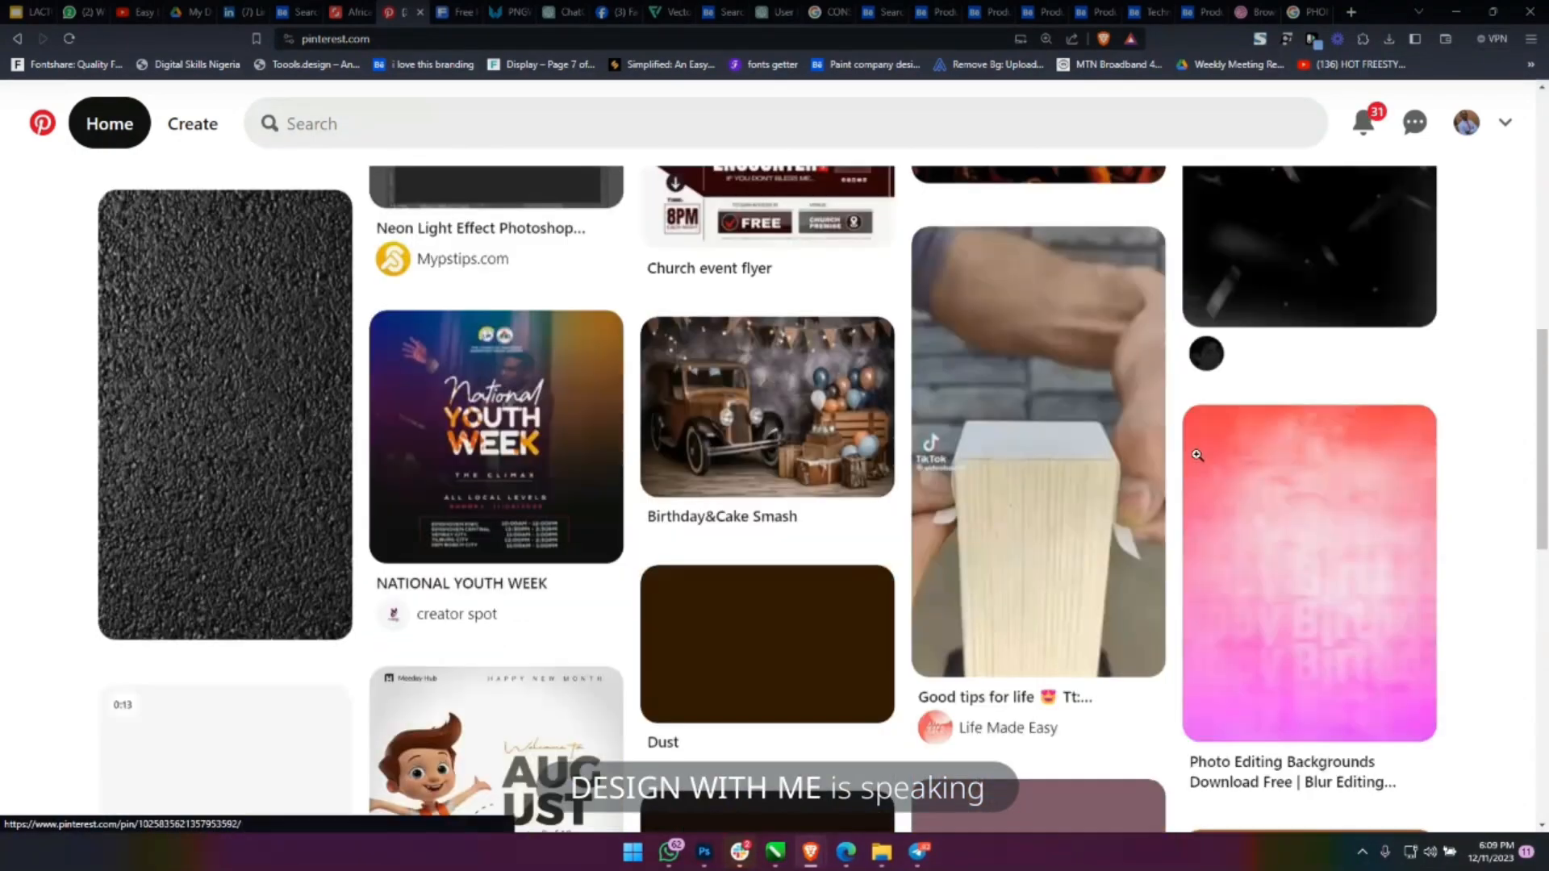
pyautogui.moveTo(1198, 460)
pyautogui.click(573, 115)
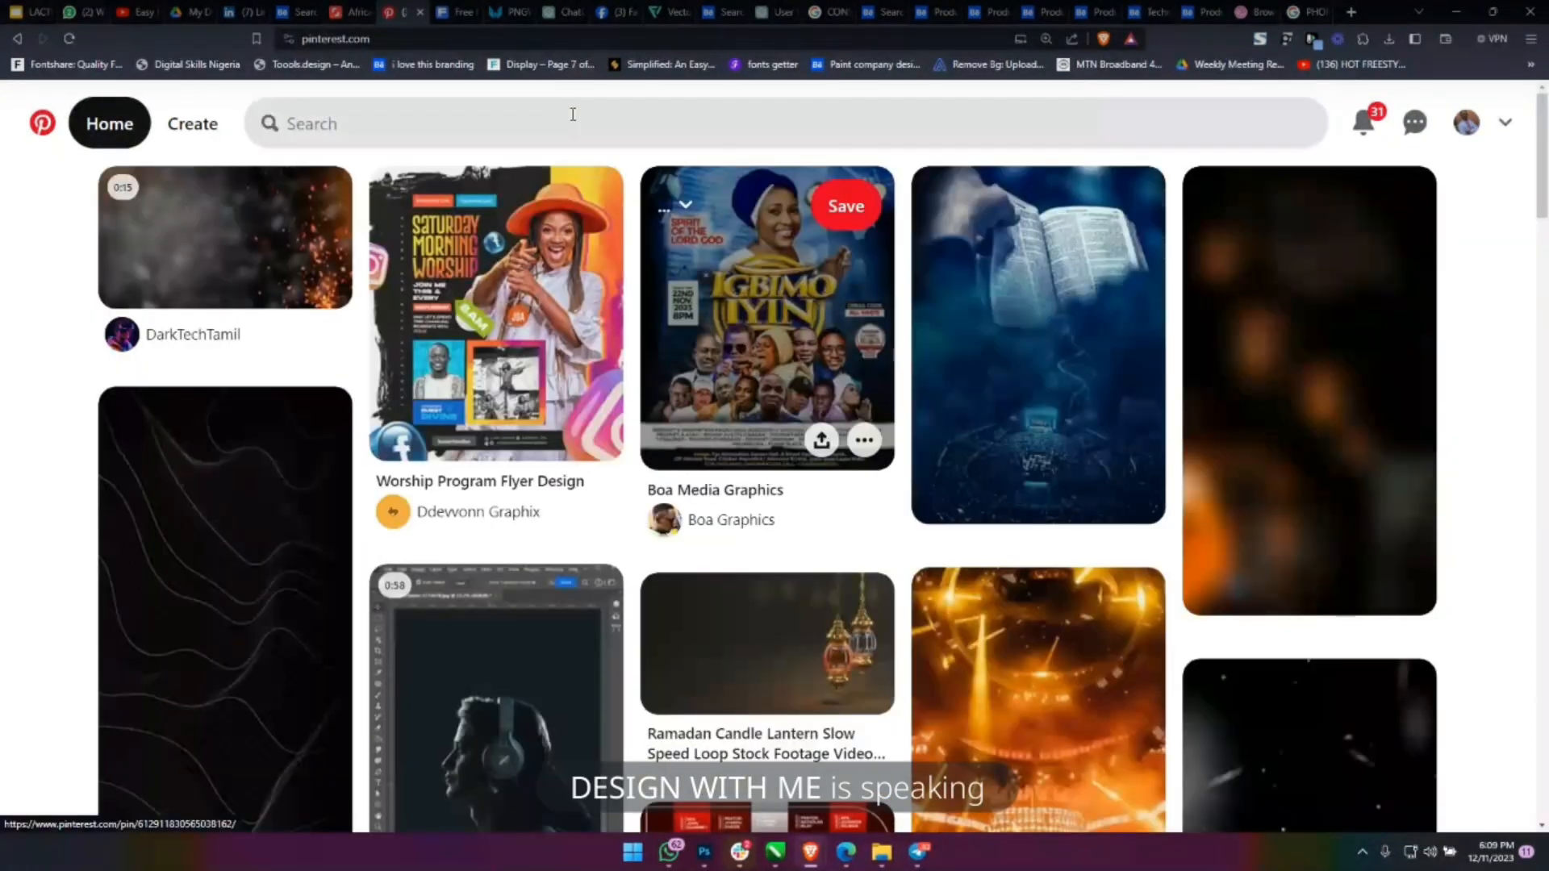
pyautogui.click(573, 115)
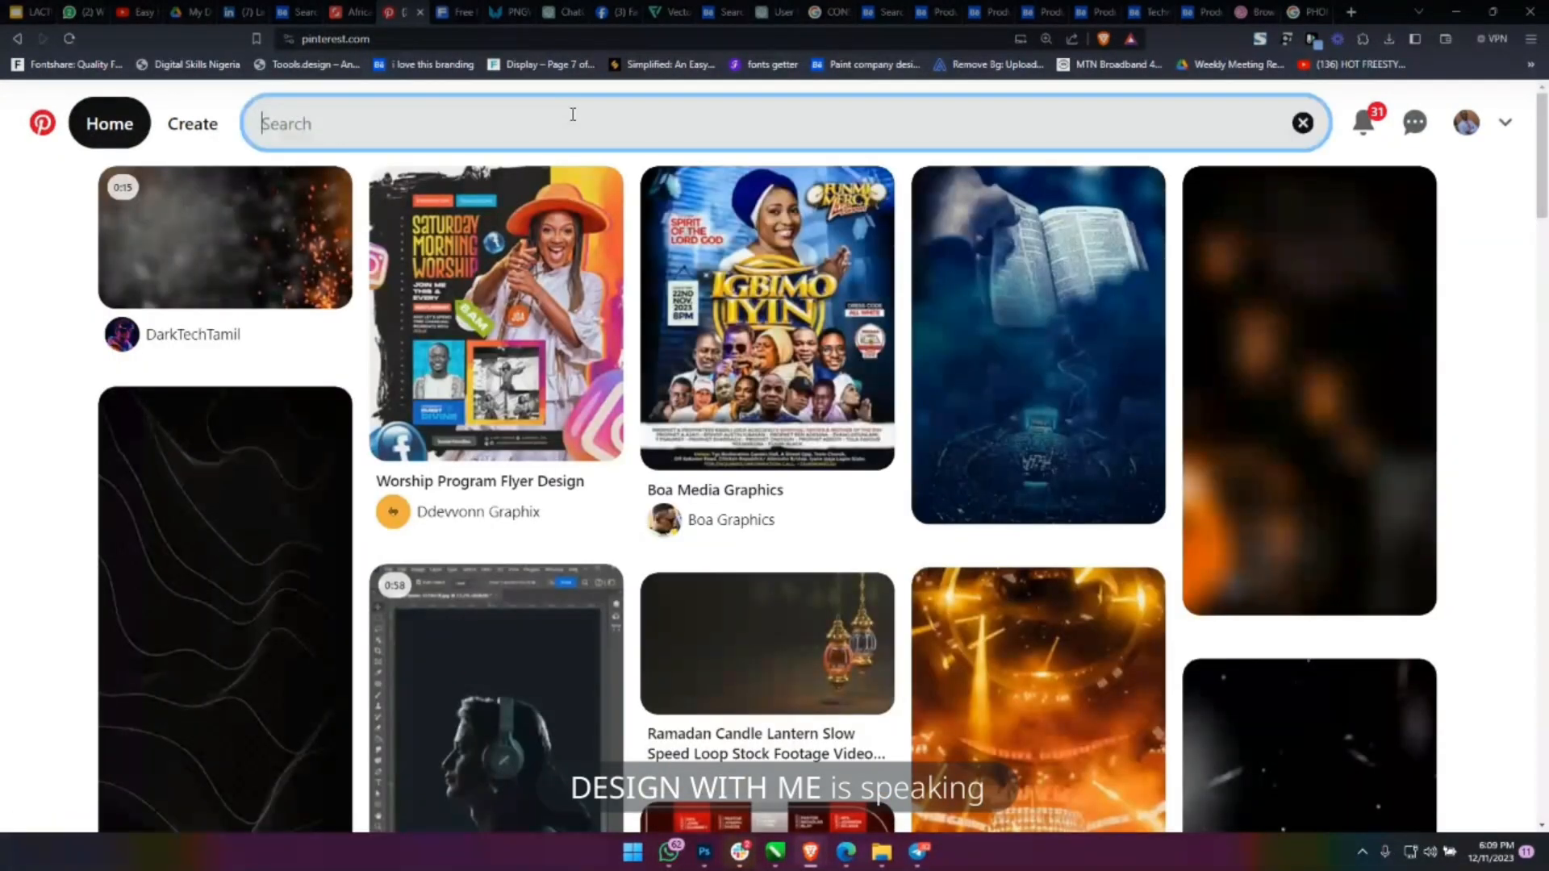
pyautogui.write('business flye')
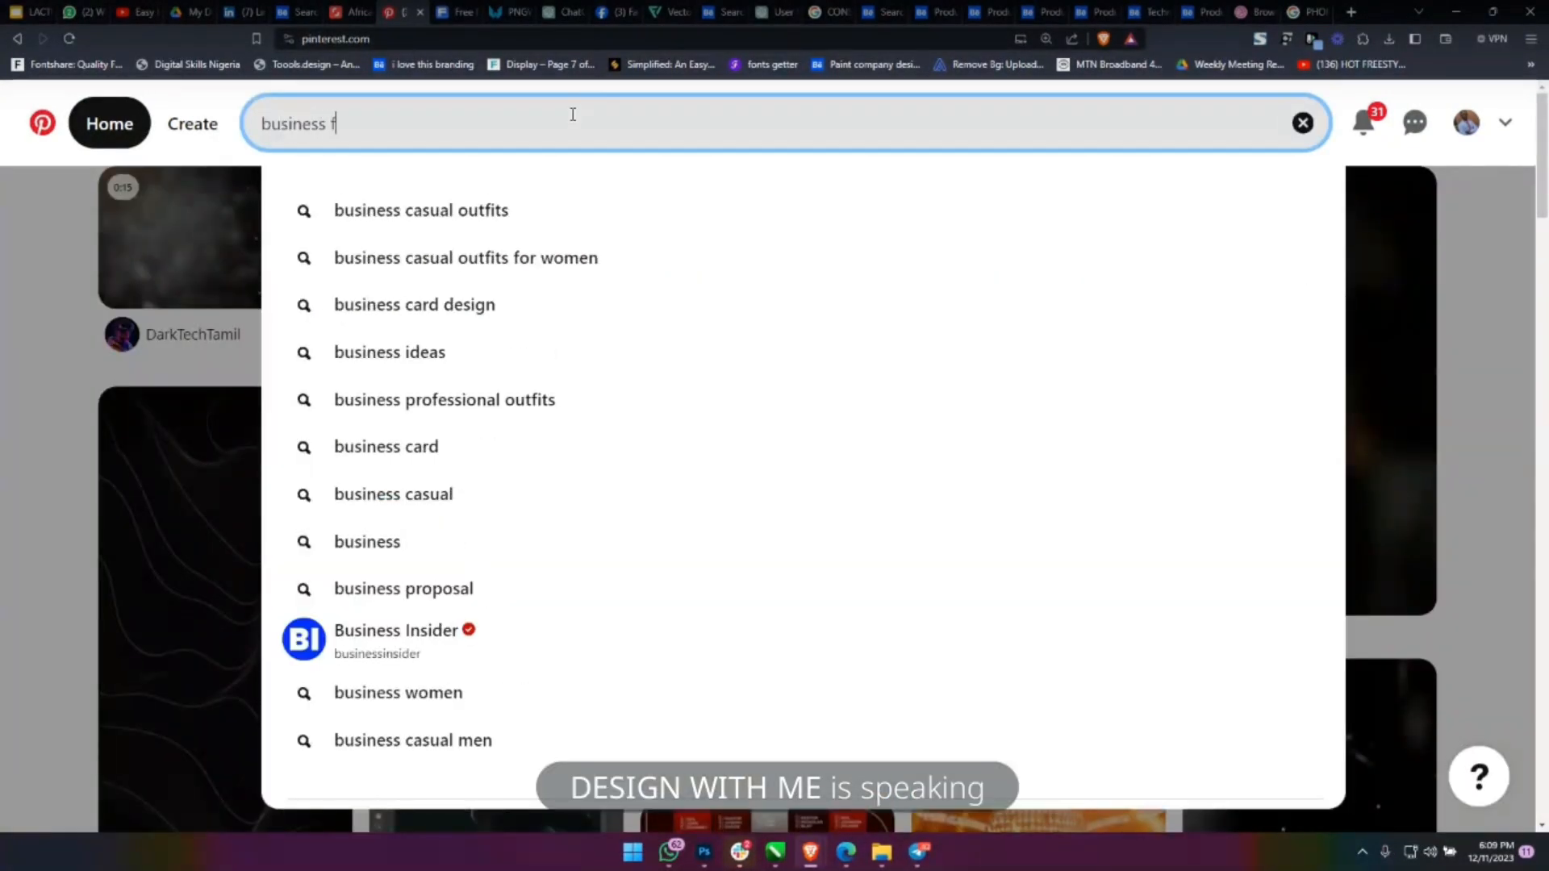
pyautogui.write('r')
pyautogui.press('Return')
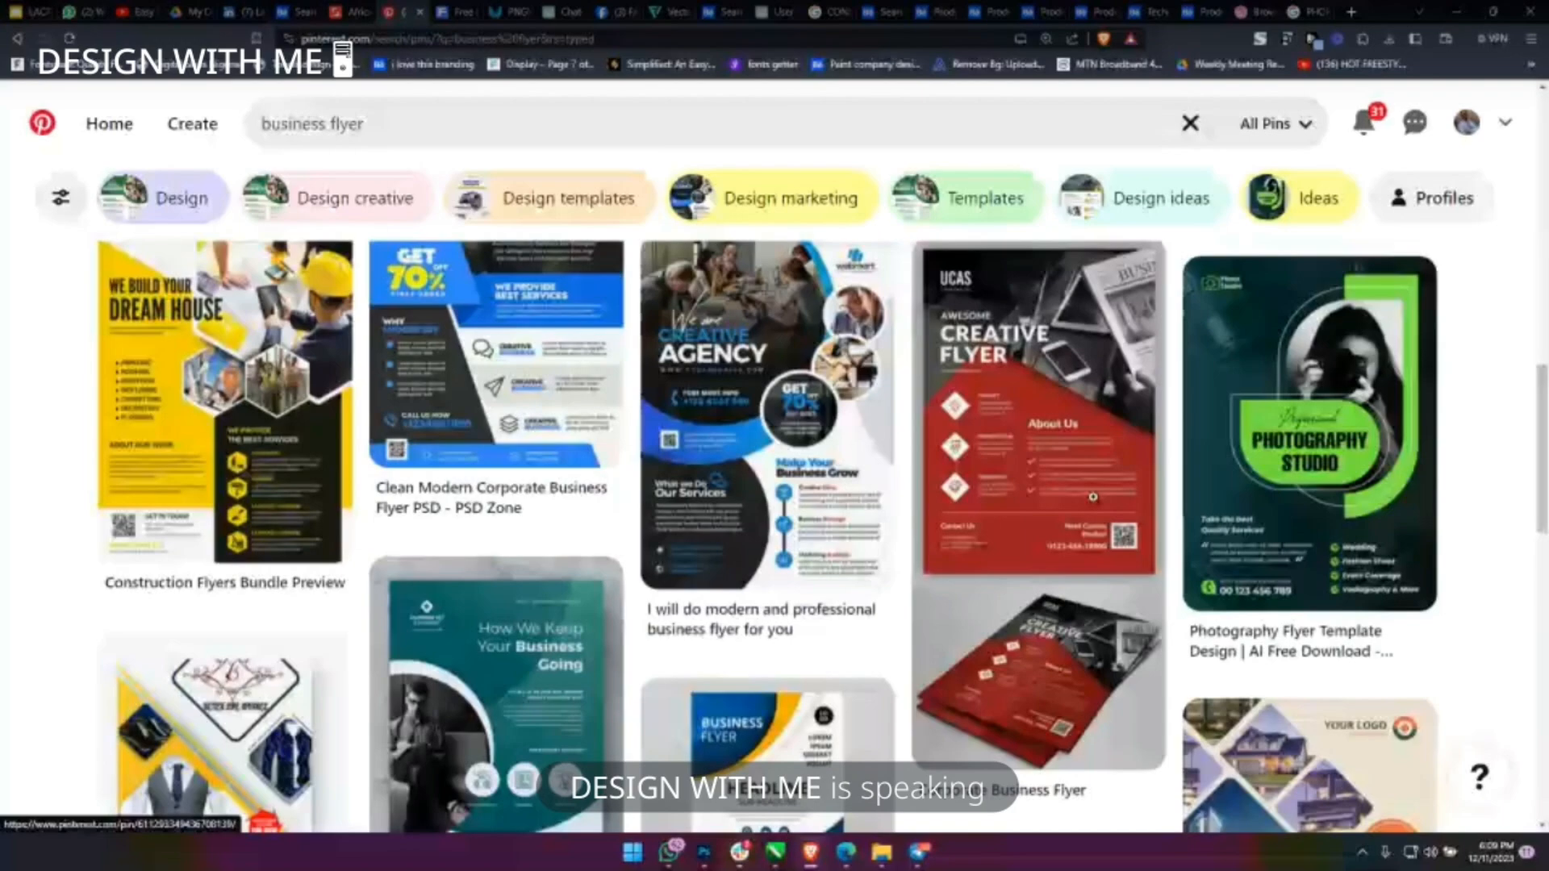
pyautogui.scroll(-5, 774, 532)
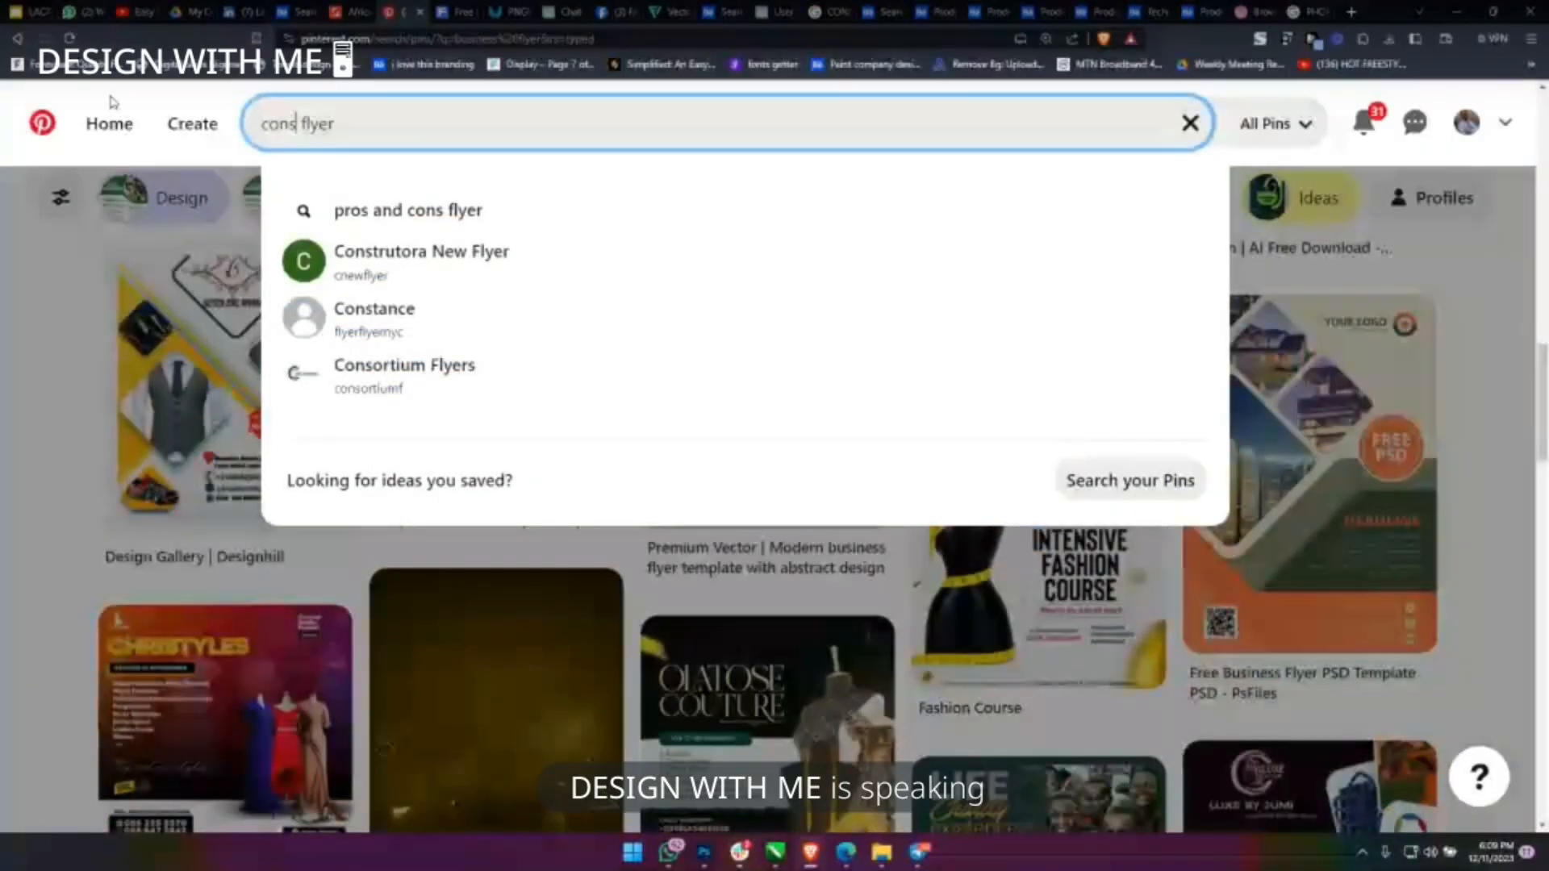
# Change the Pinterest search to "construction flyer".
pyautogui.write('truc')
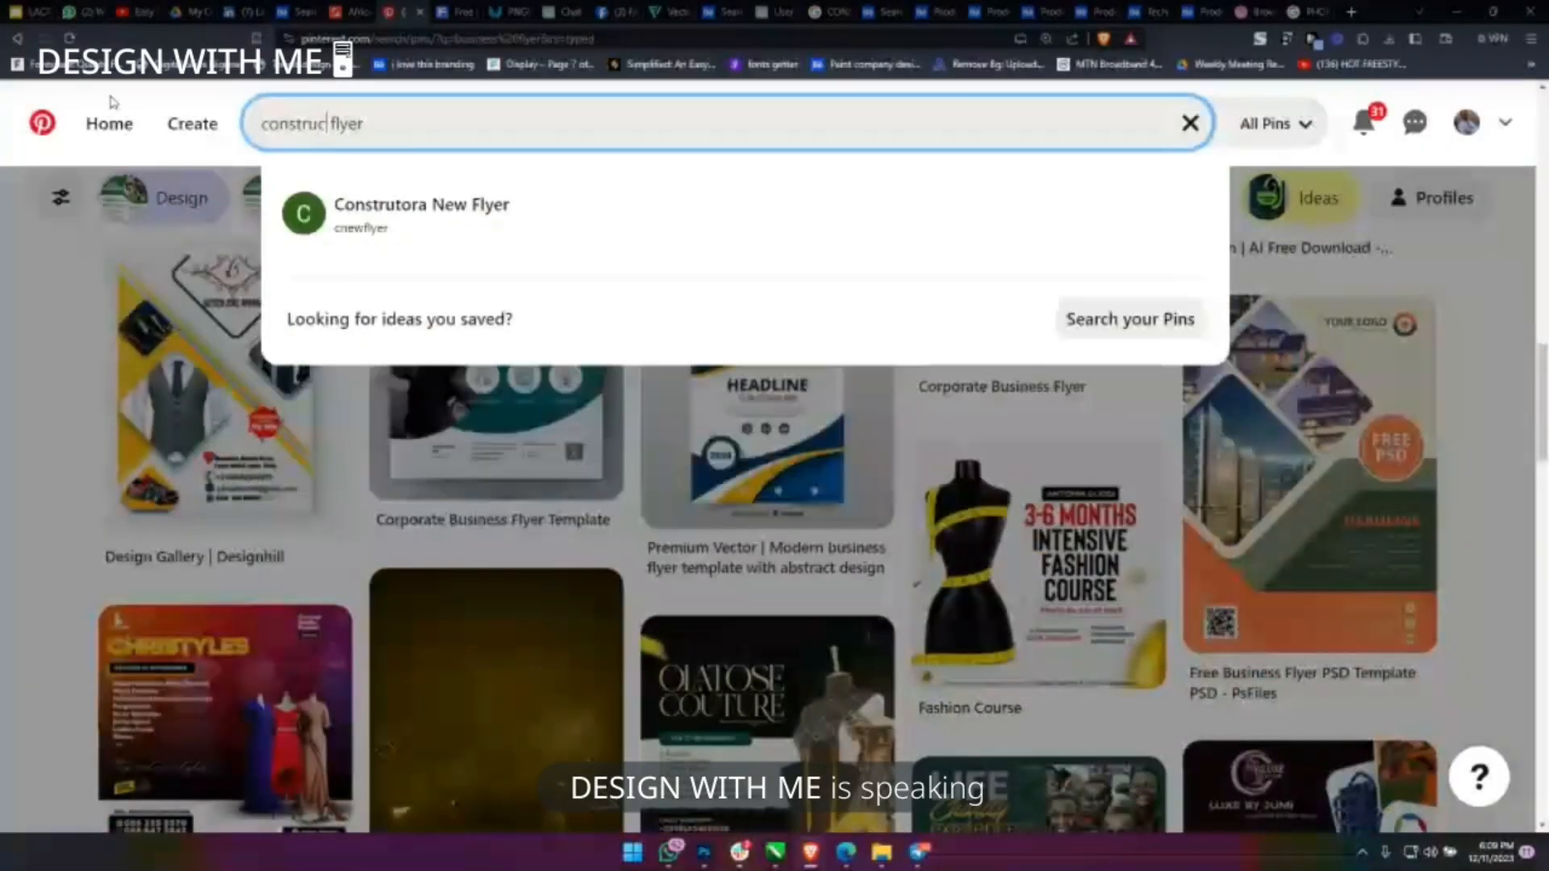
pyautogui.write('t')
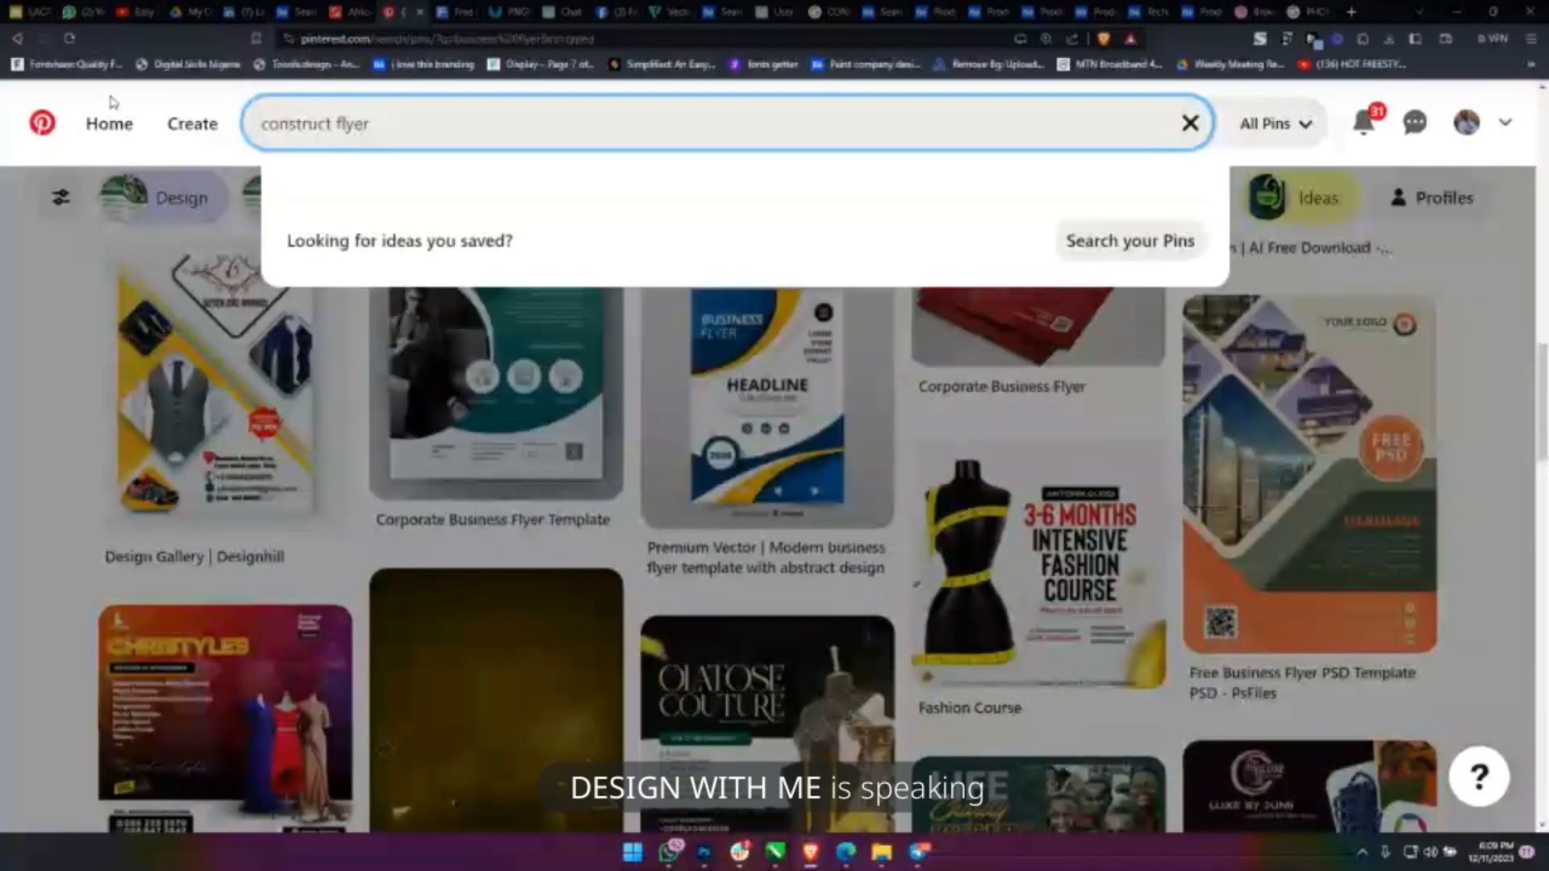
pyautogui.write('ion')
pyautogui.press('Return')
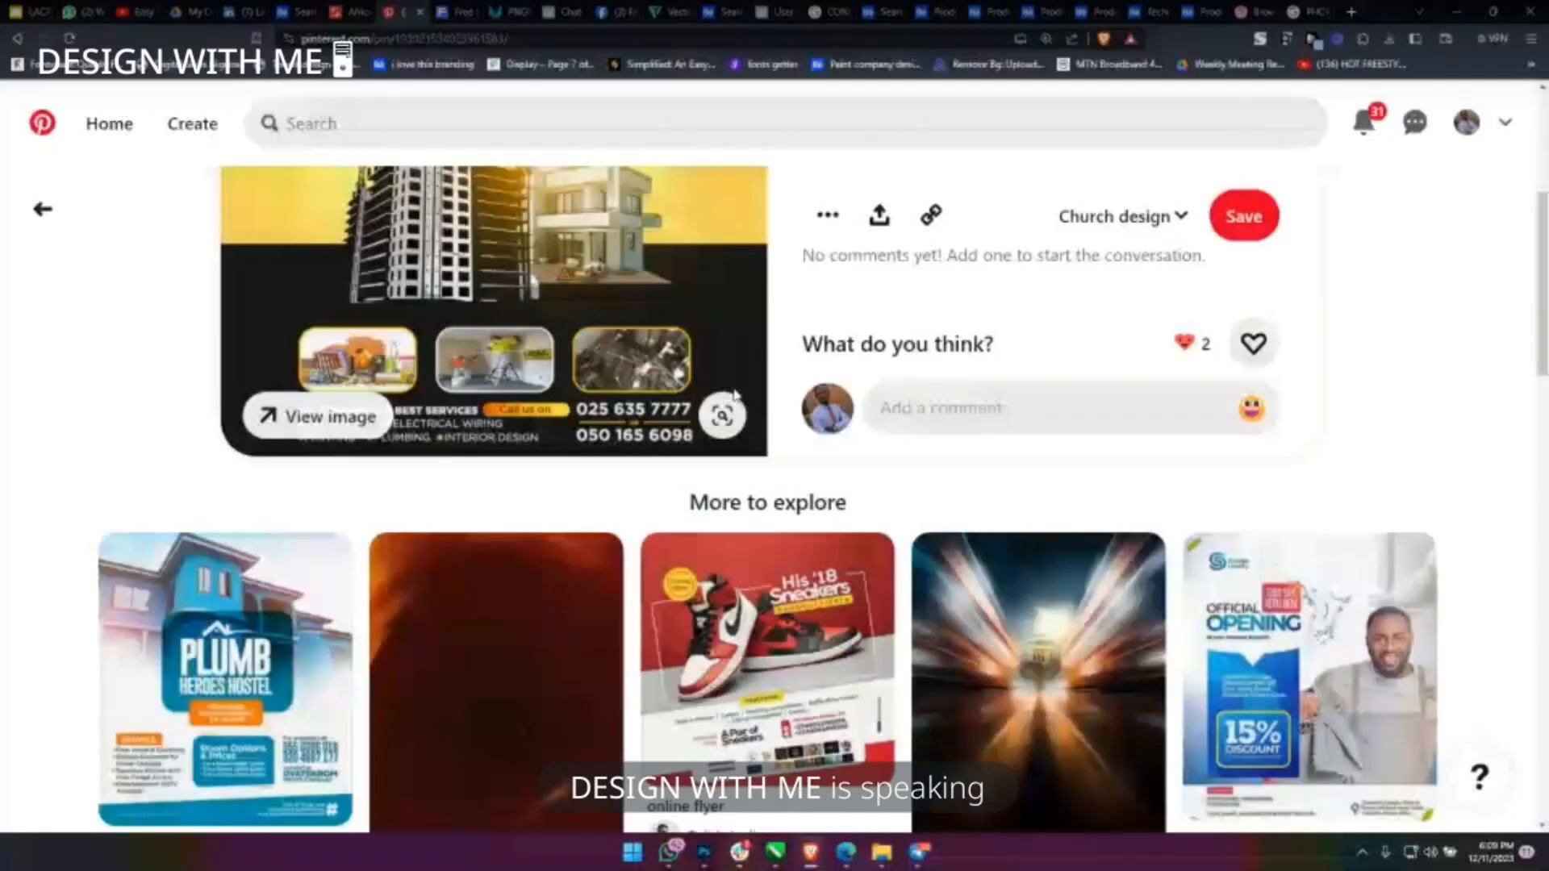
# Return from the opened pin to the "construction flyer" results and examine the layouts, colours and imagery of the designs.
pyautogui.scroll(5, 736, 394)
pyautogui.click(42, 209)
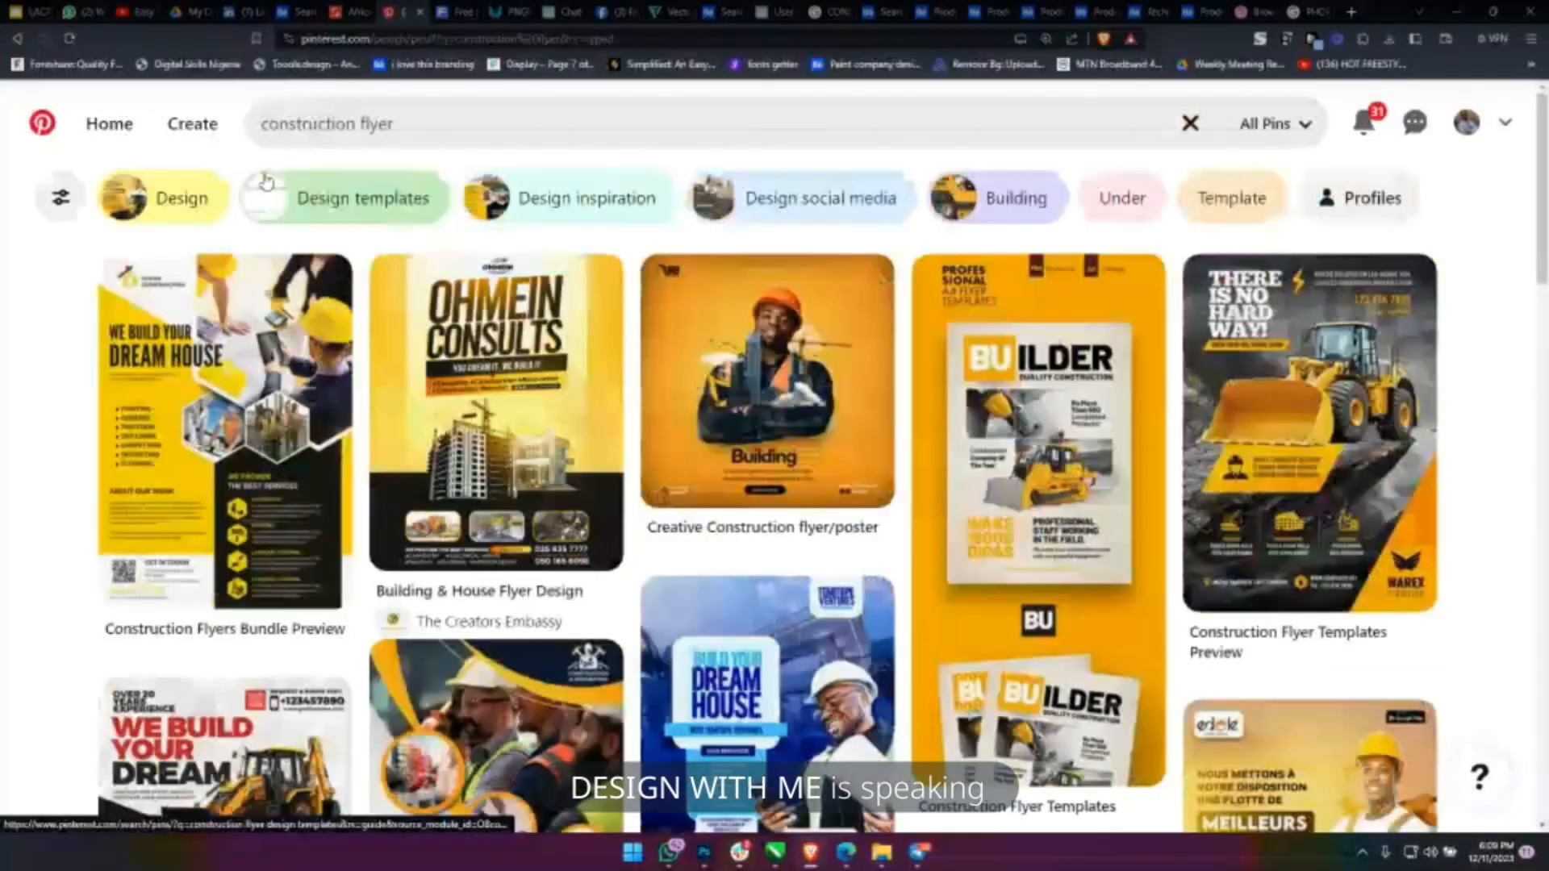
pyautogui.scroll(-5, 982, 523)
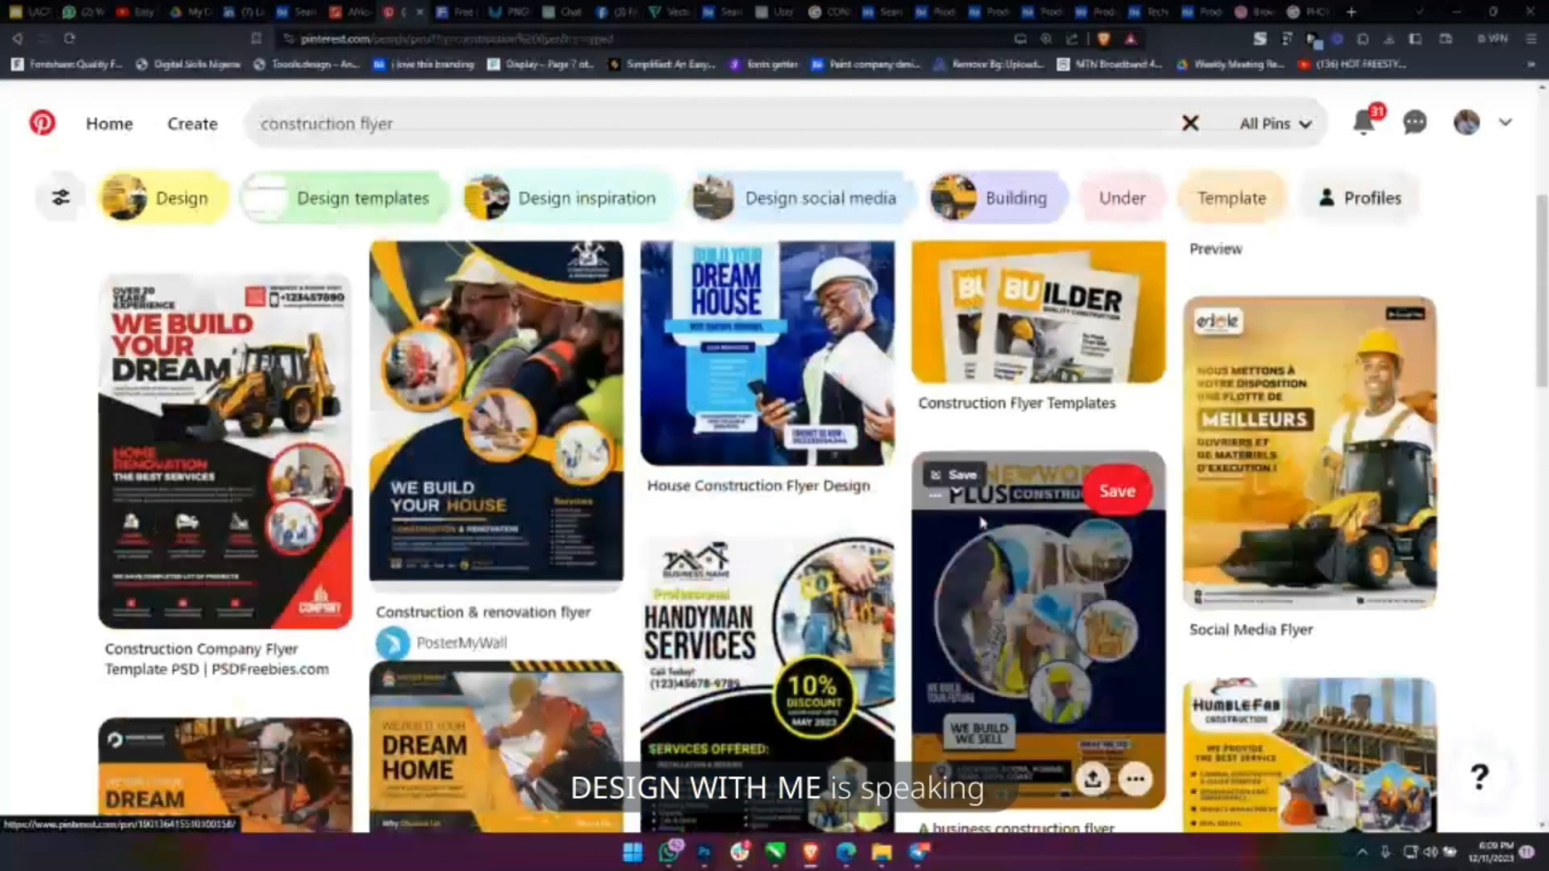
pyautogui.scroll(5, 982, 522)
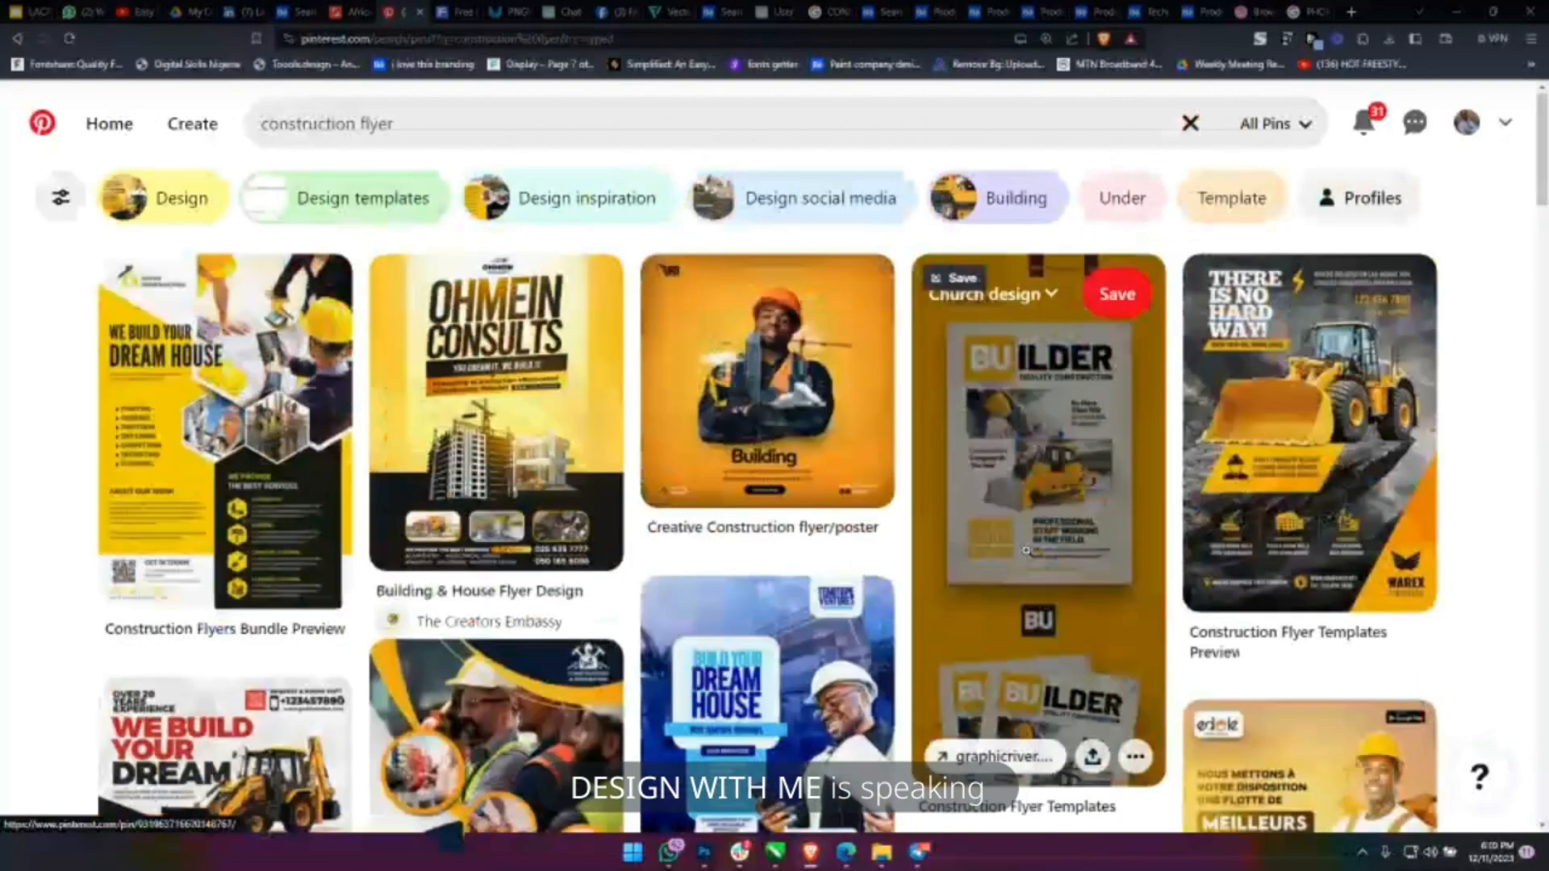
pyautogui.scroll(-5, 1026, 550)
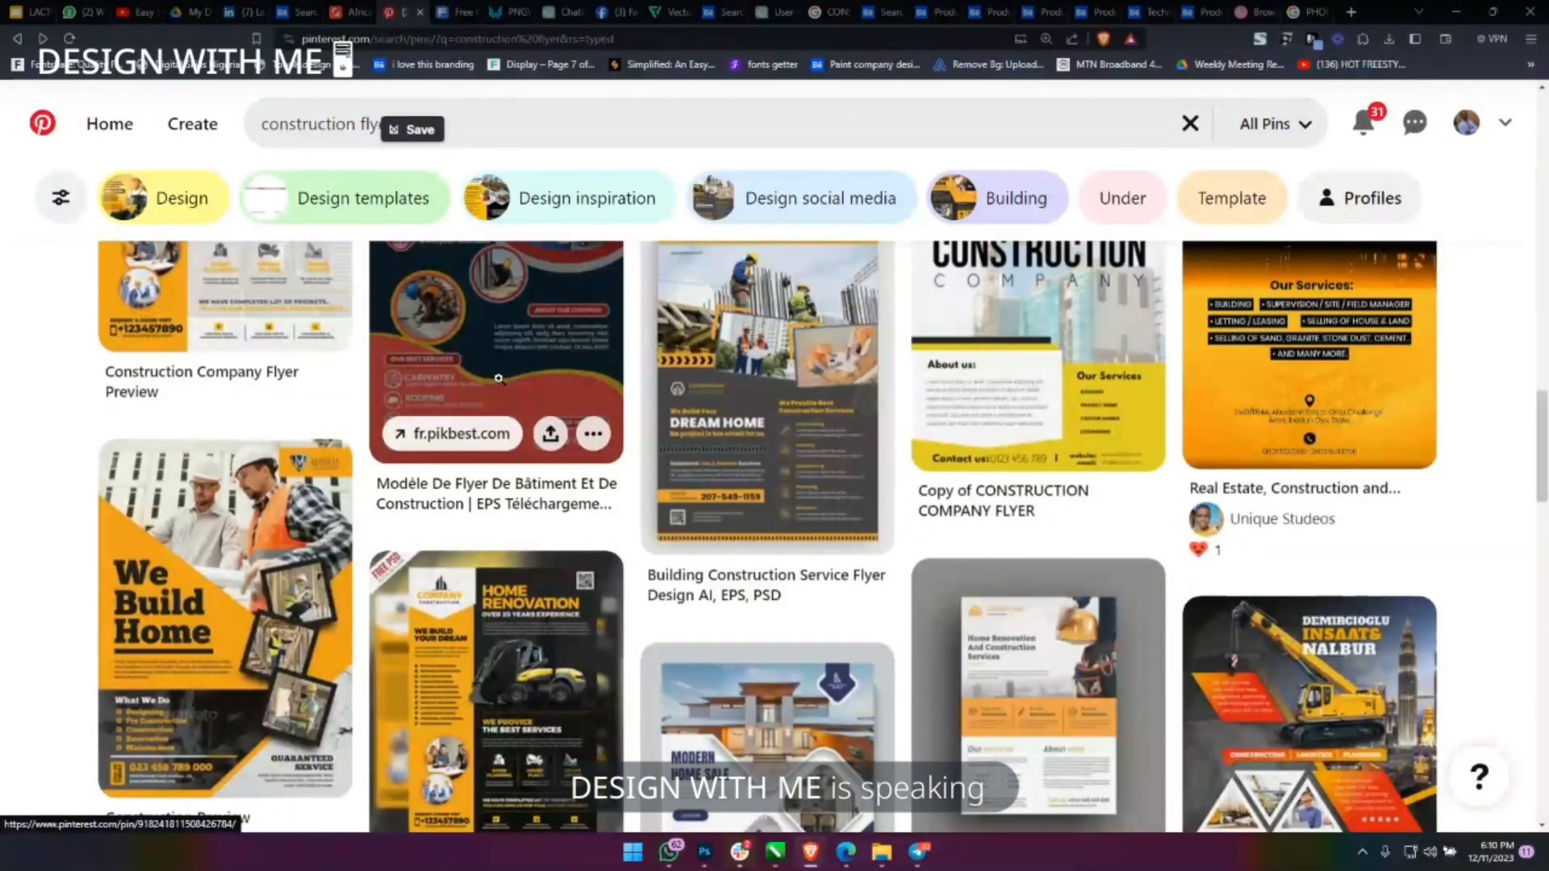
pyautogui.scroll(20, 499, 378)
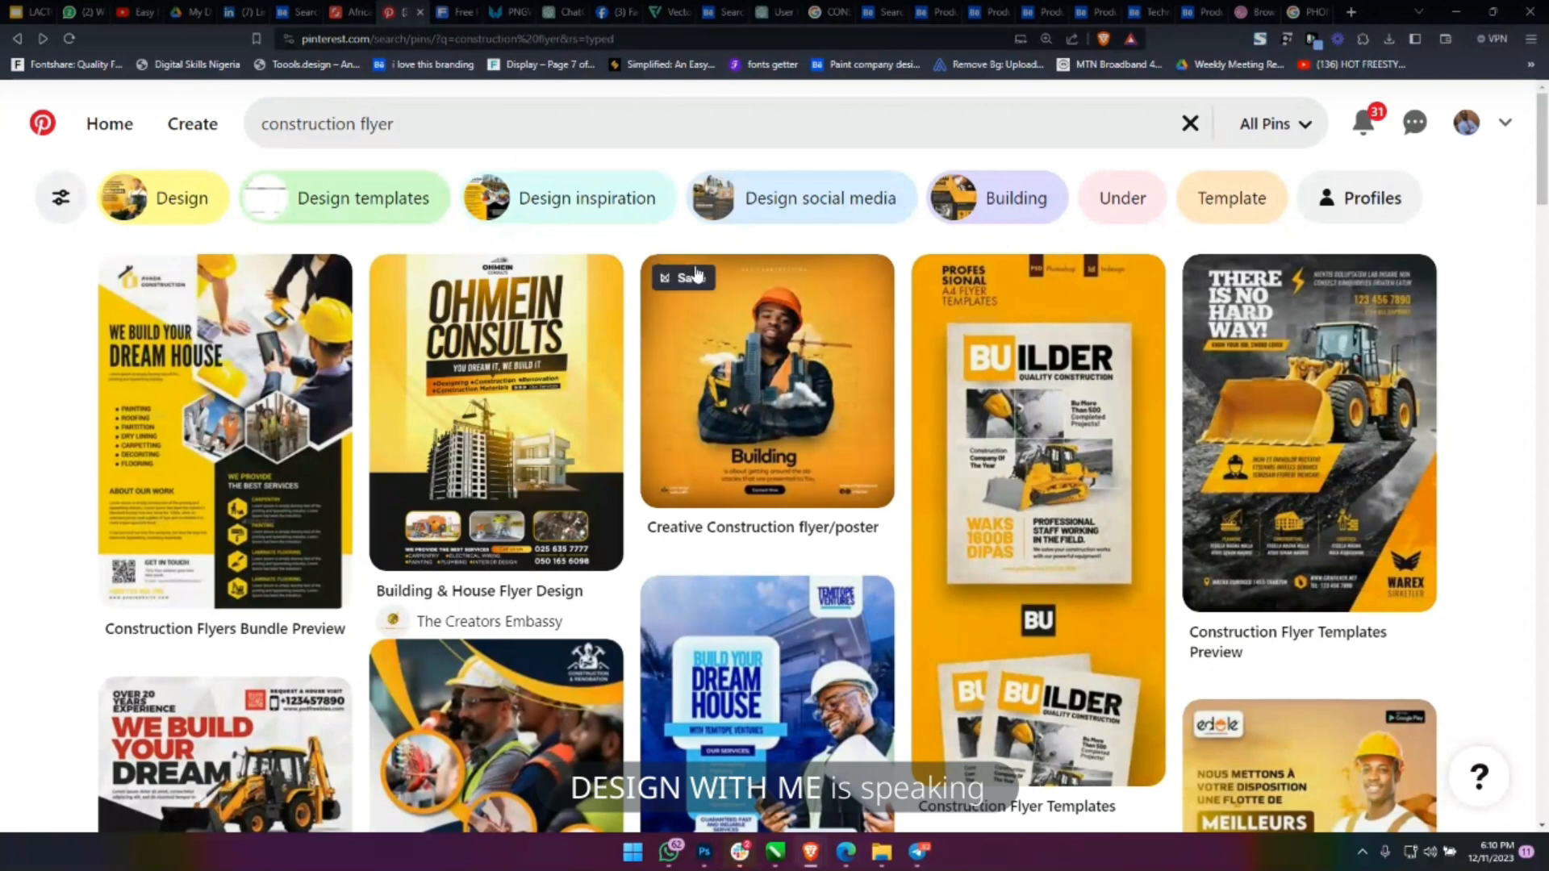
pyautogui.scroll(-5, 695, 276)
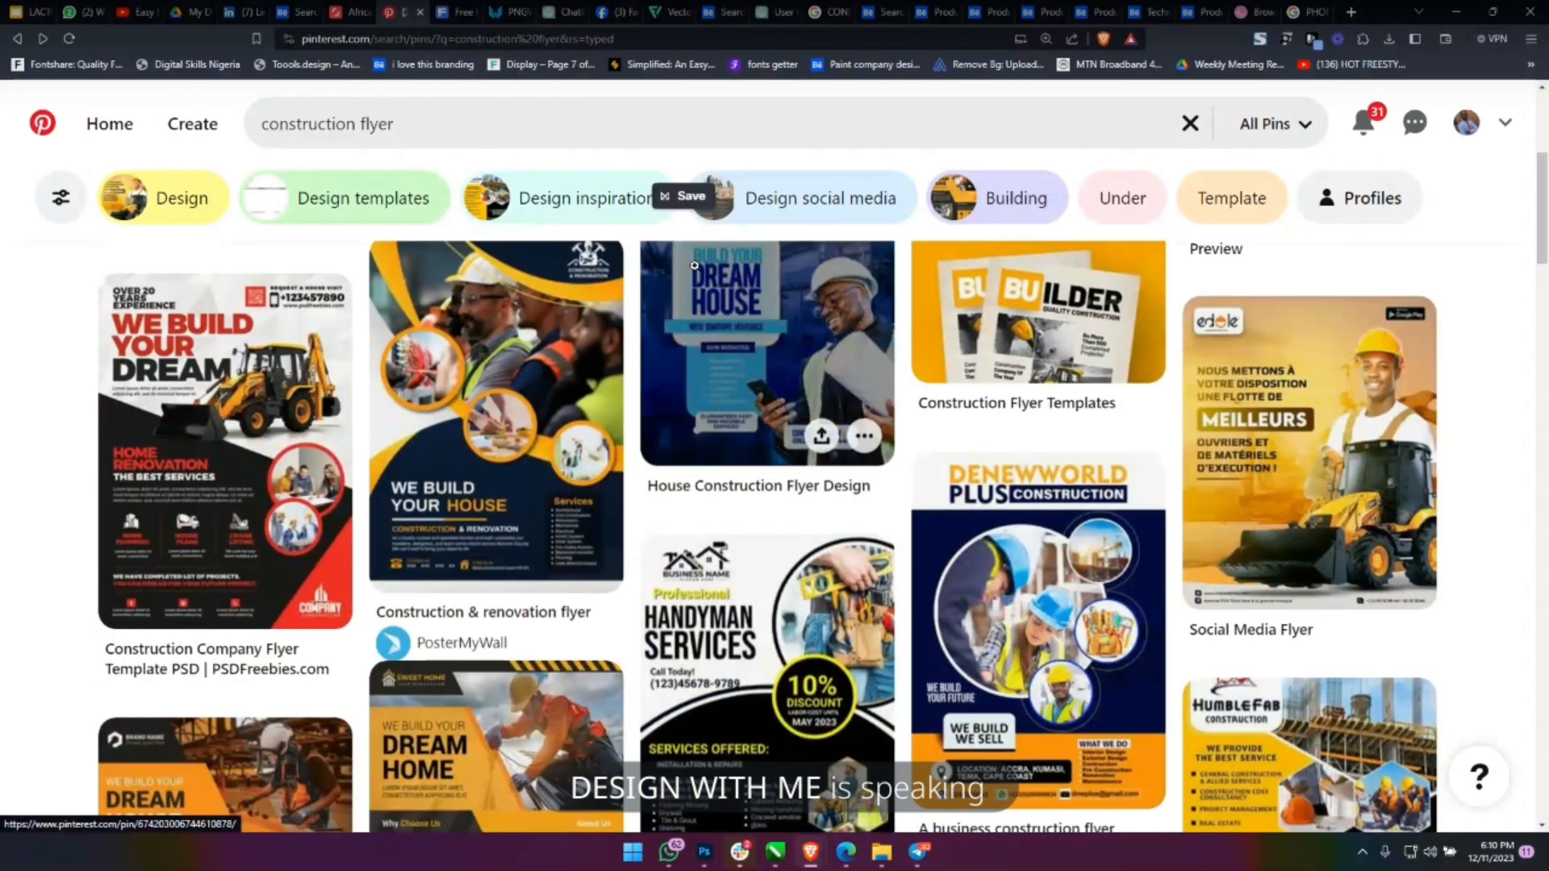
pyautogui.scroll(-10, 694, 265)
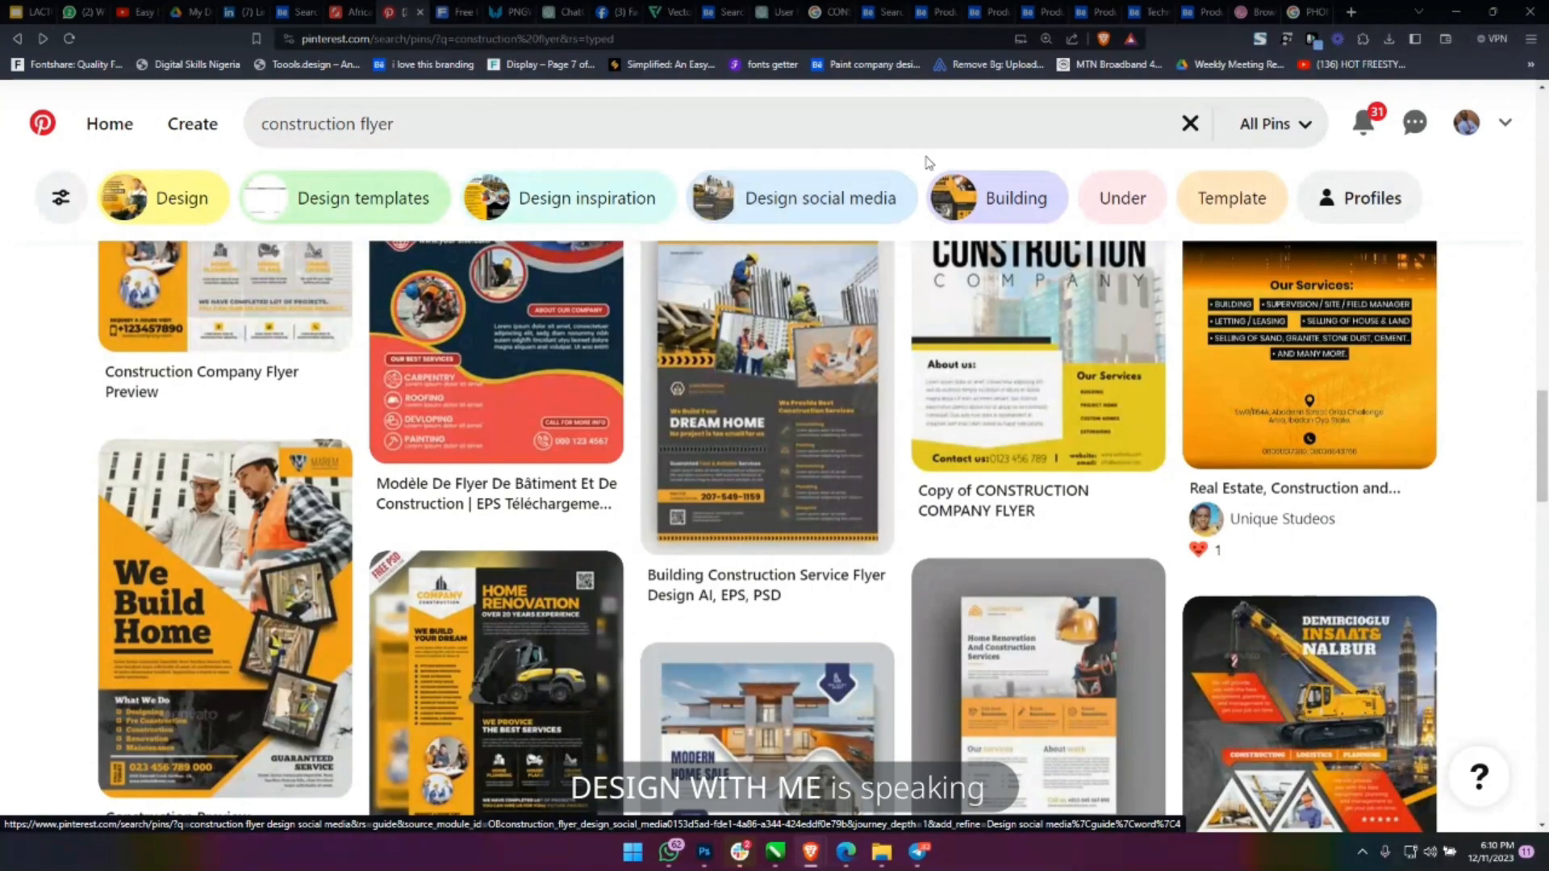
pyautogui.click(964, 211)
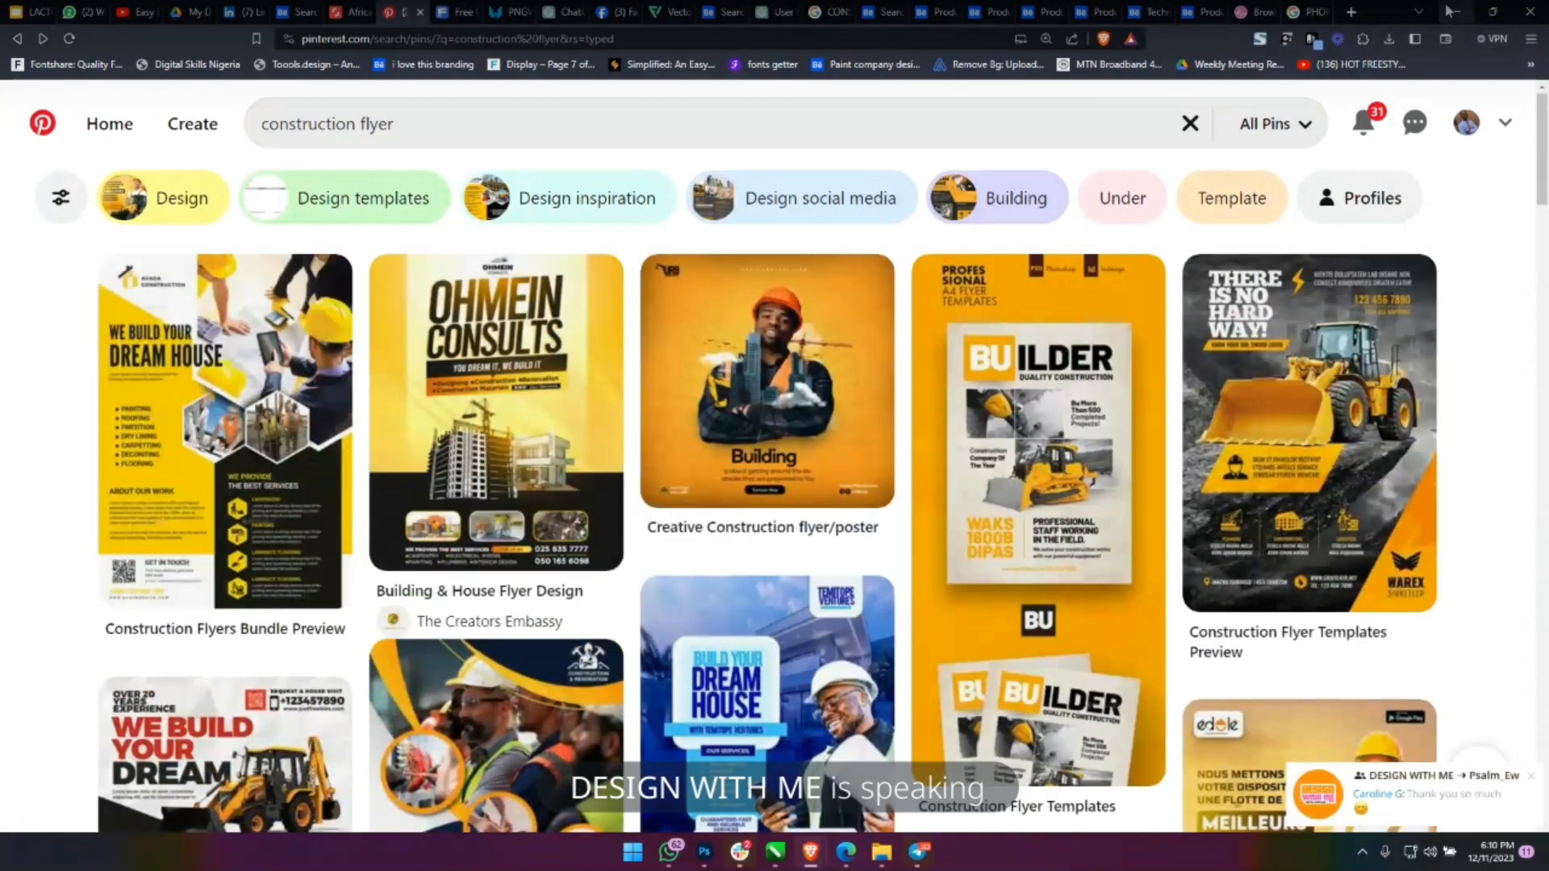
# Reduce the browser window to show Telegram beside it, and place the DESIGN WITH ME call window over the first Pinterest flyer.
pyautogui.click(1493, 15)
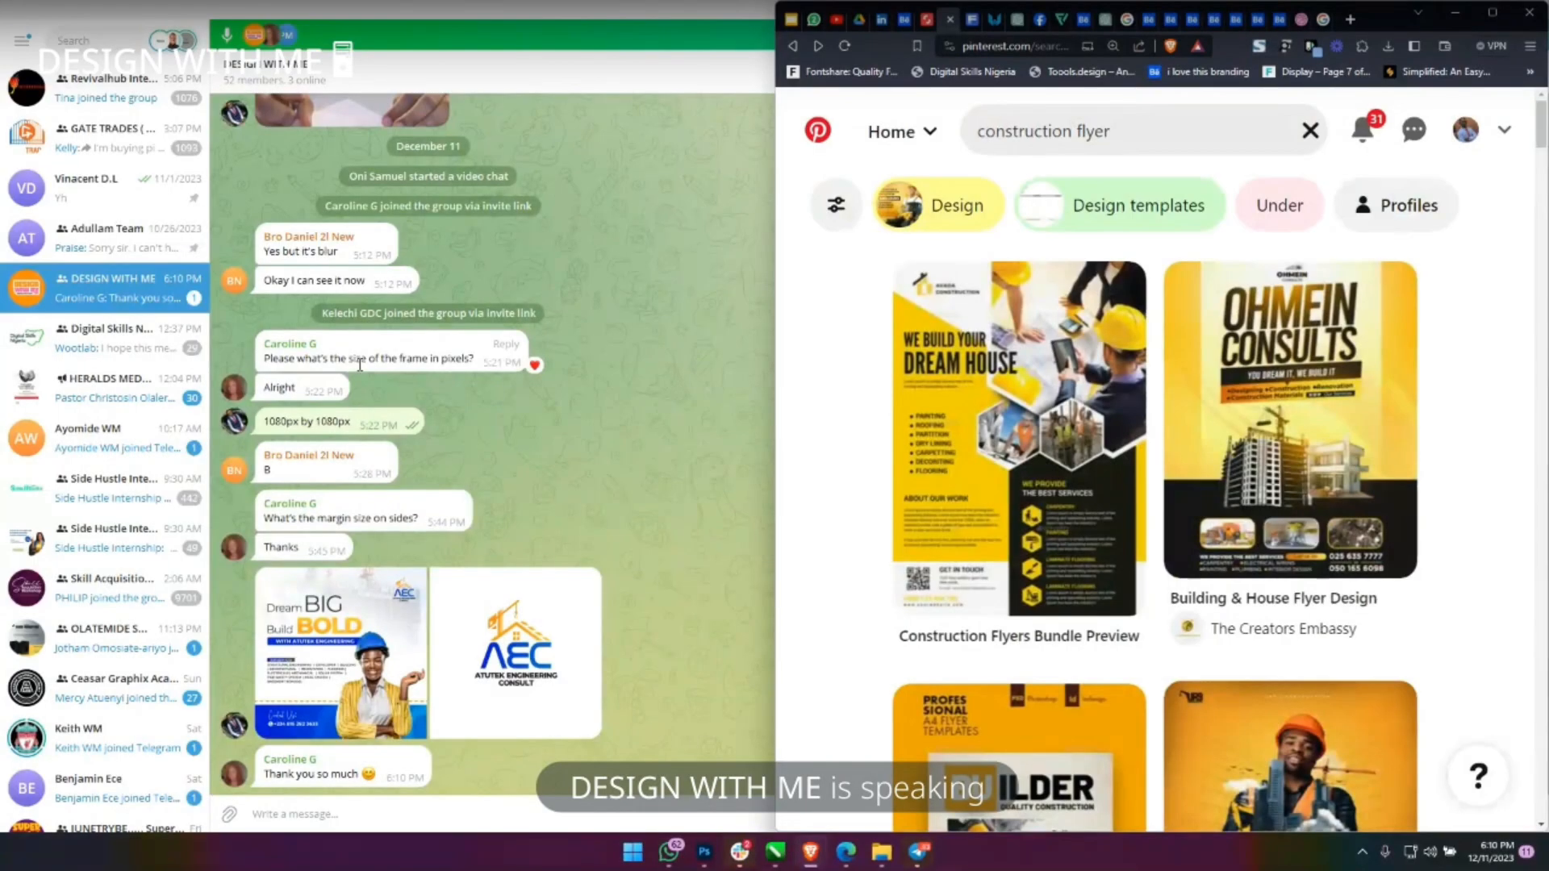
pyautogui.moveTo(920, 851)
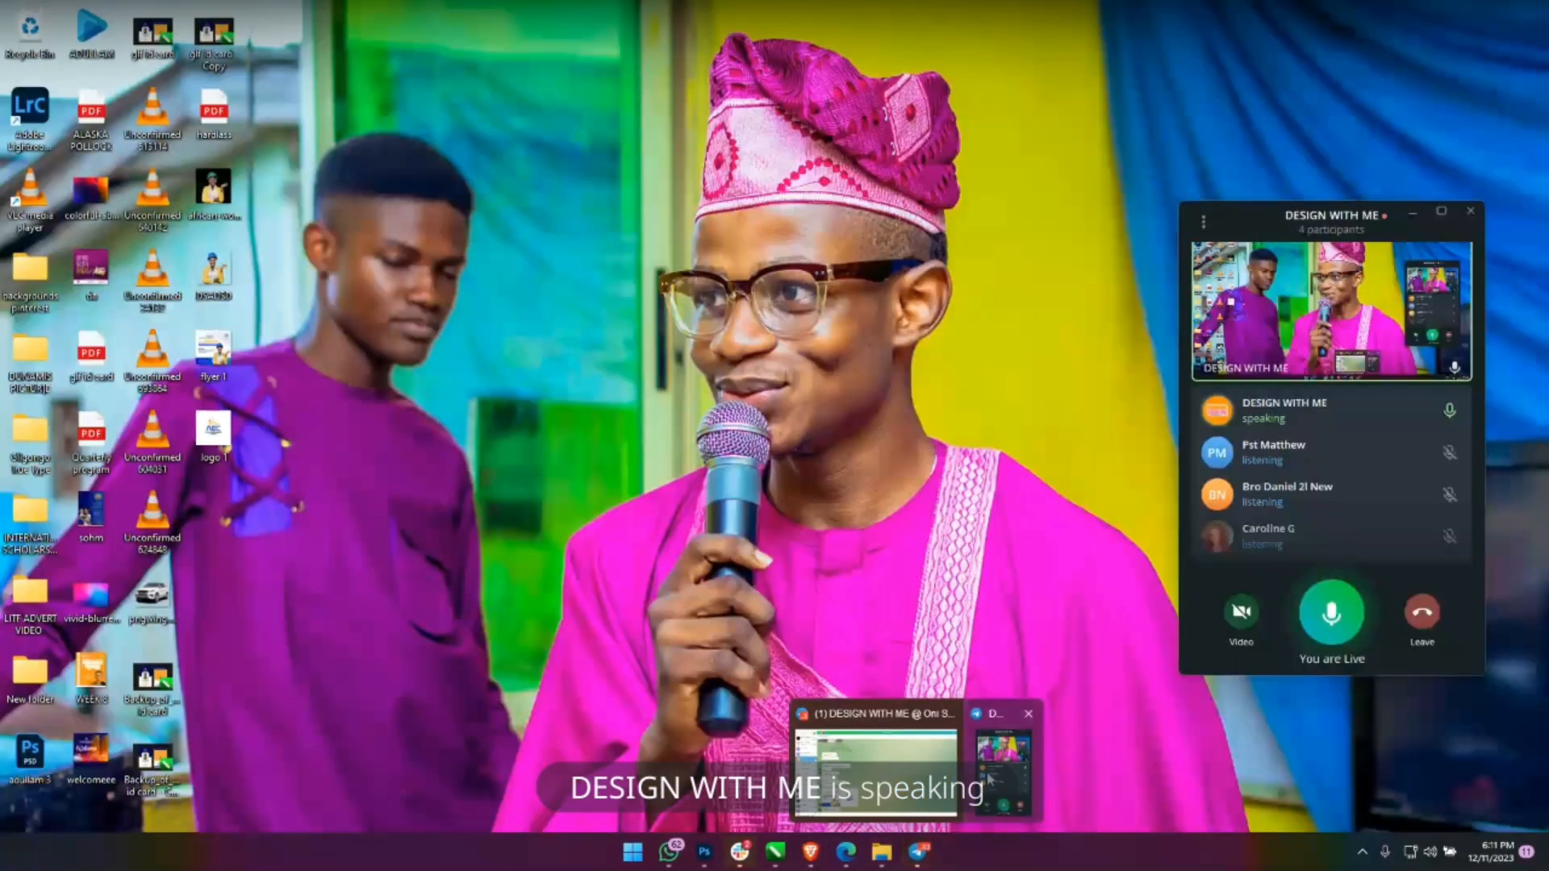
pyautogui.click(1003, 762)
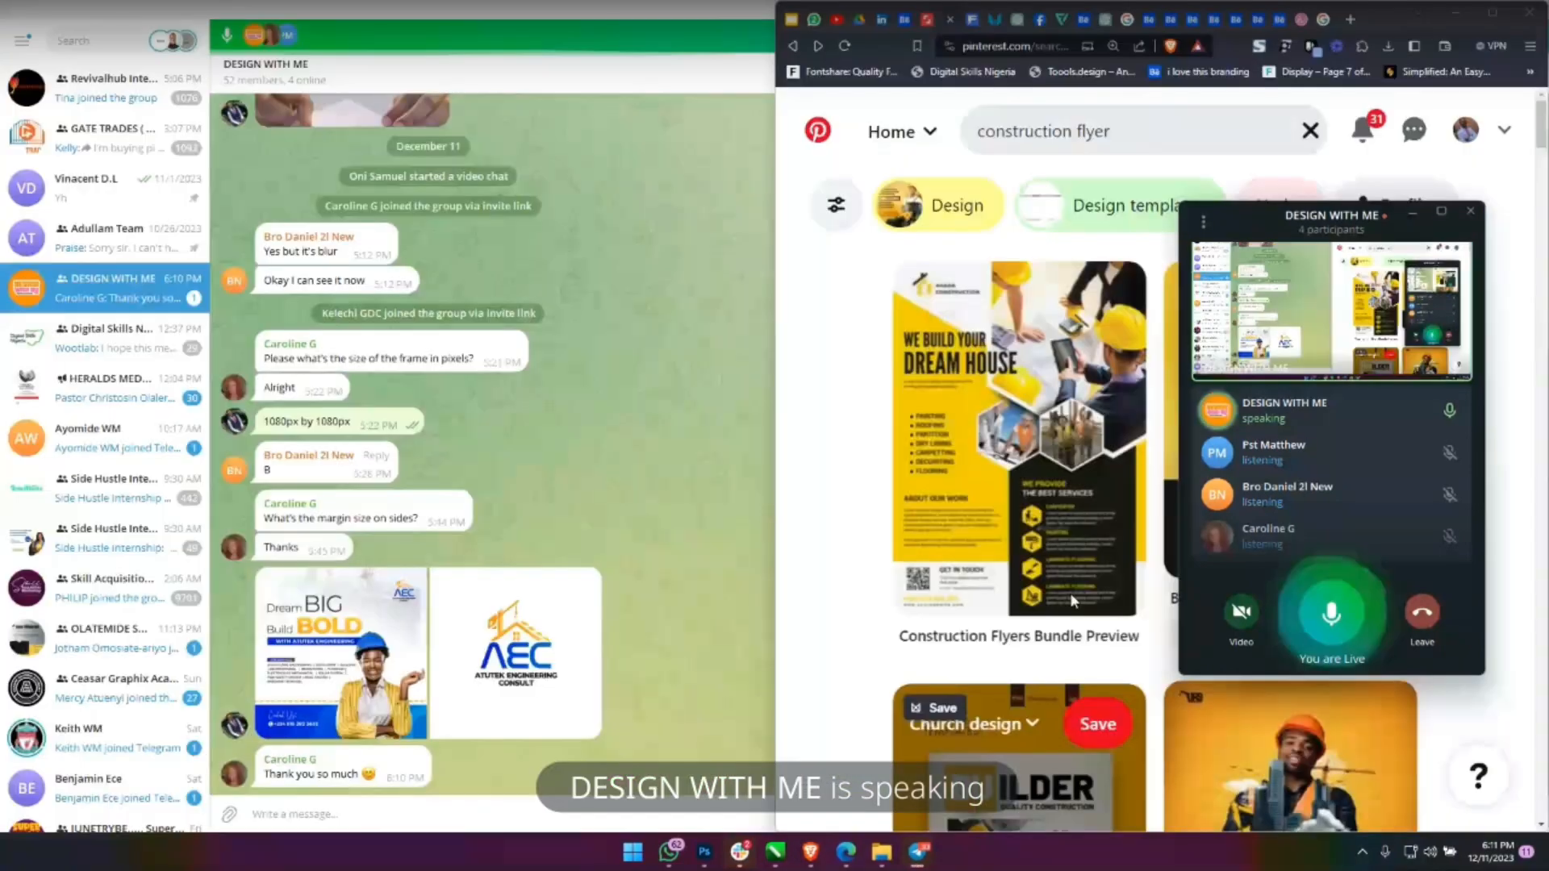
pyautogui.click(1442, 211)
pyautogui.click(1497, 13)
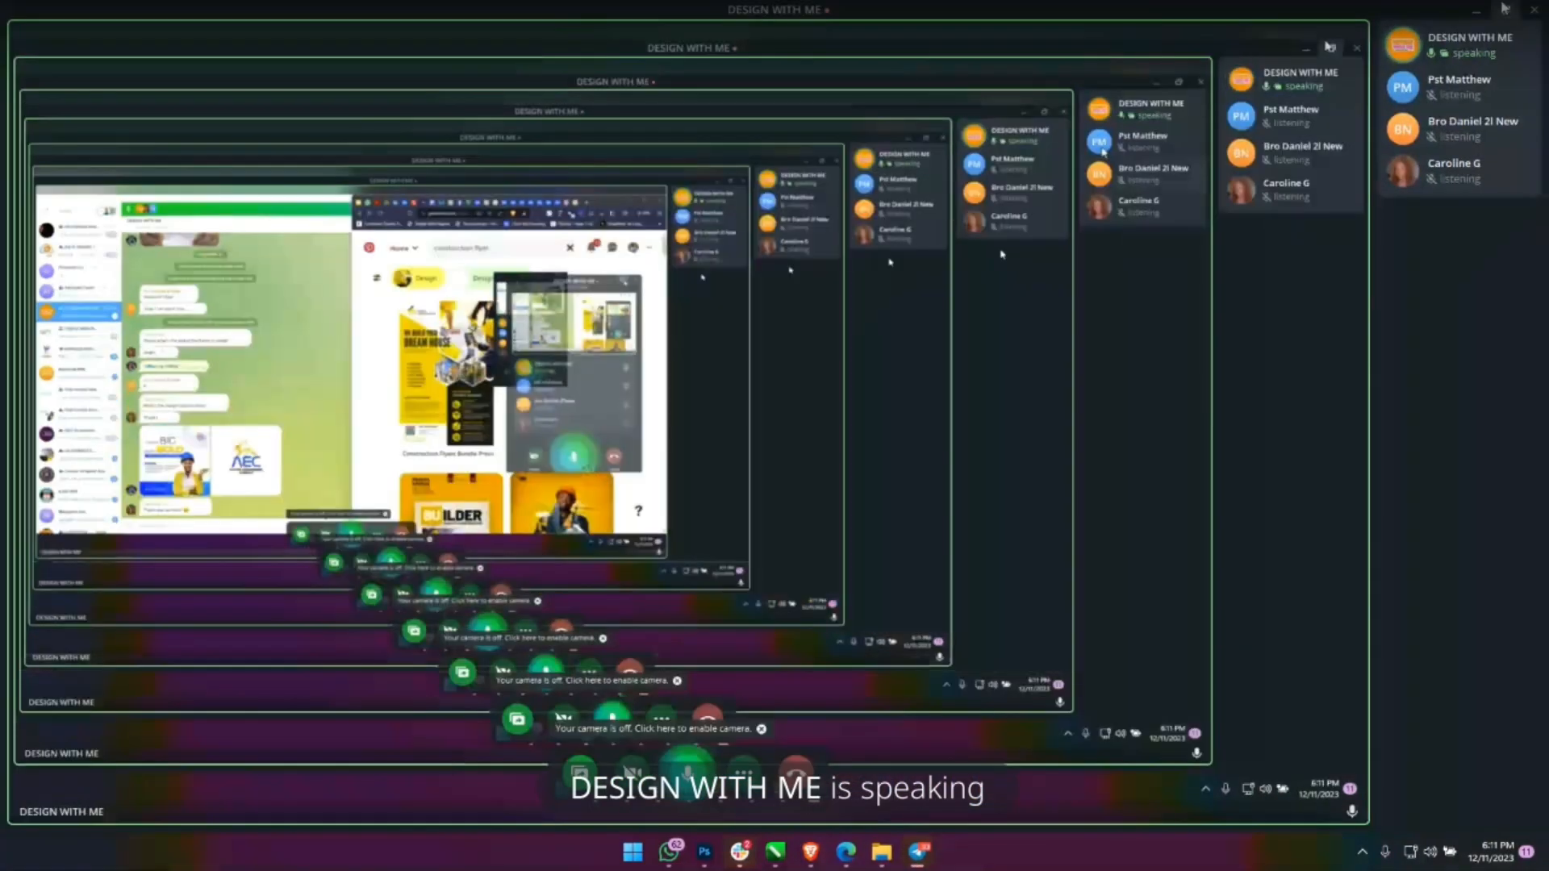
pyautogui.click(1505, 8)
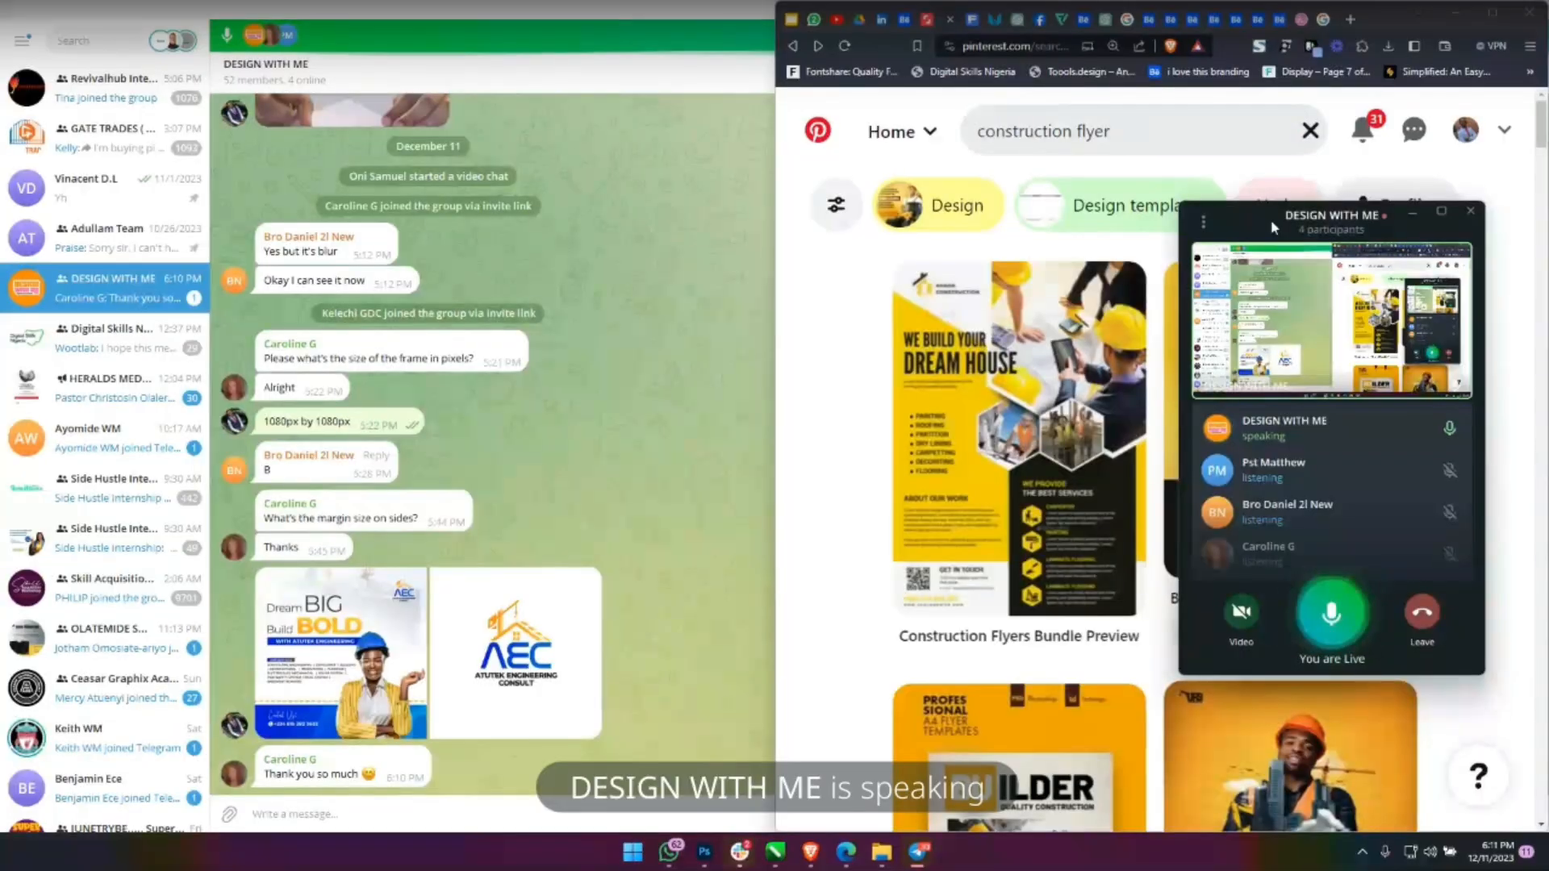
pyautogui.moveTo(1271, 220); pyautogui.dragTo(928, 258)
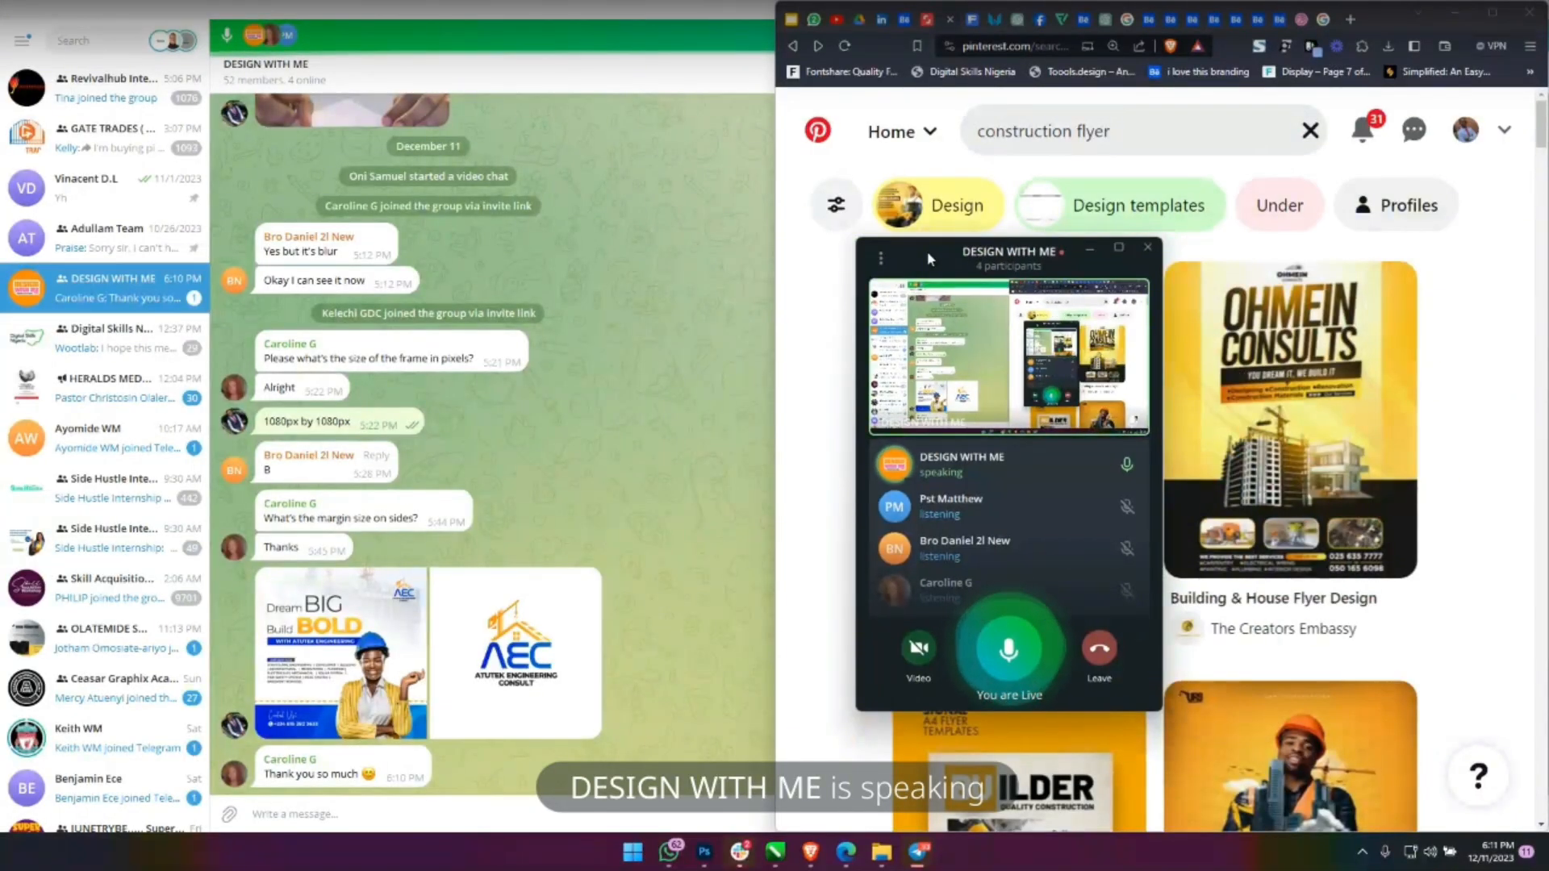